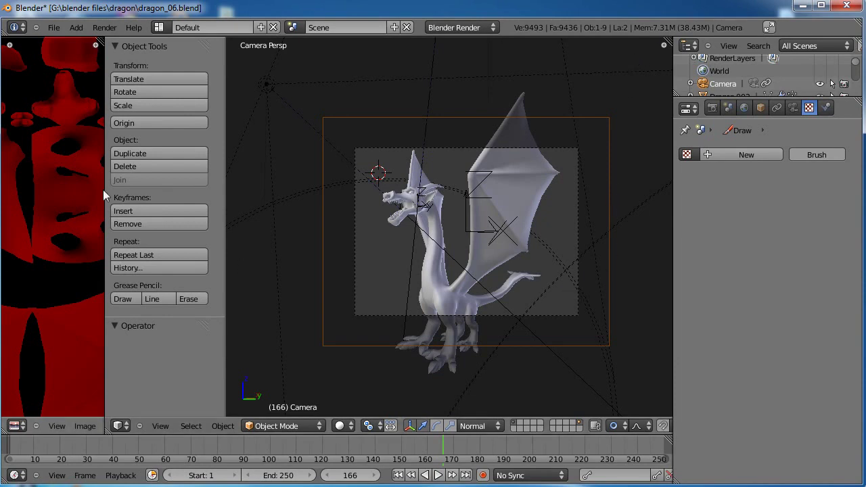
Widen the image editor and display the dragon ambient occlusion image in it
drag(105, 190, 261, 188)
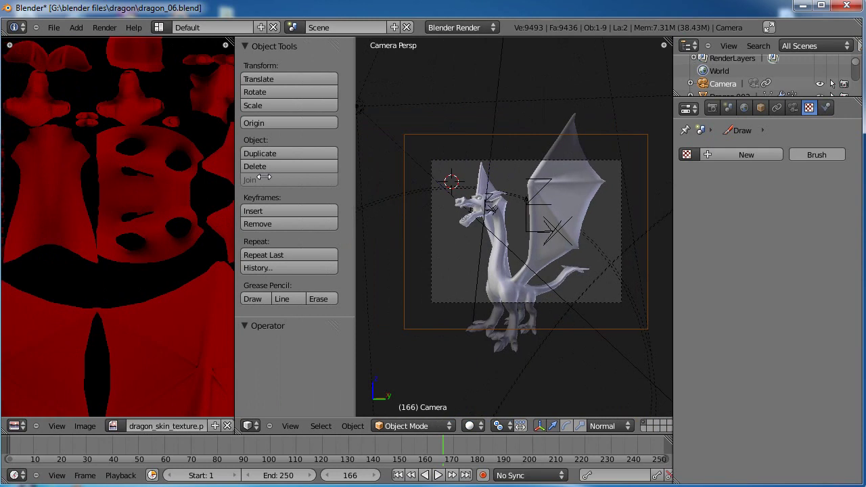
scroll(203, 194, down, 4)
middle_drag(204, 190, 212, 180)
click(114, 425)
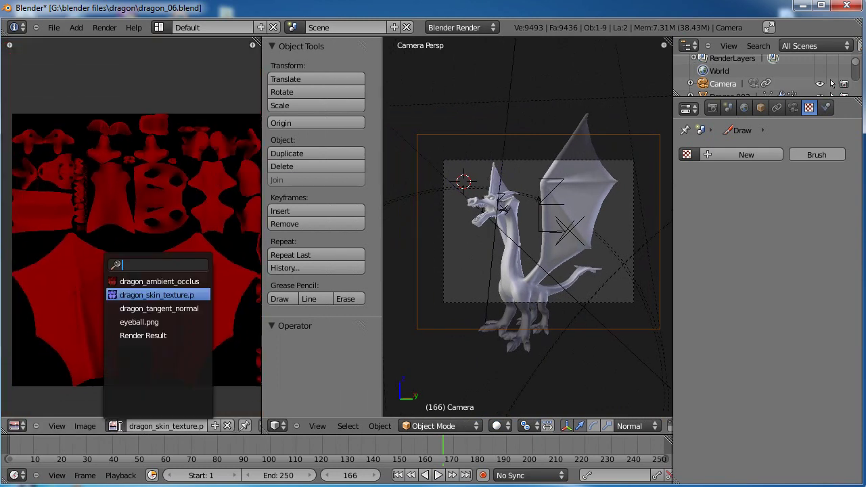
click(152, 282)
scroll(216, 308, up, 2)
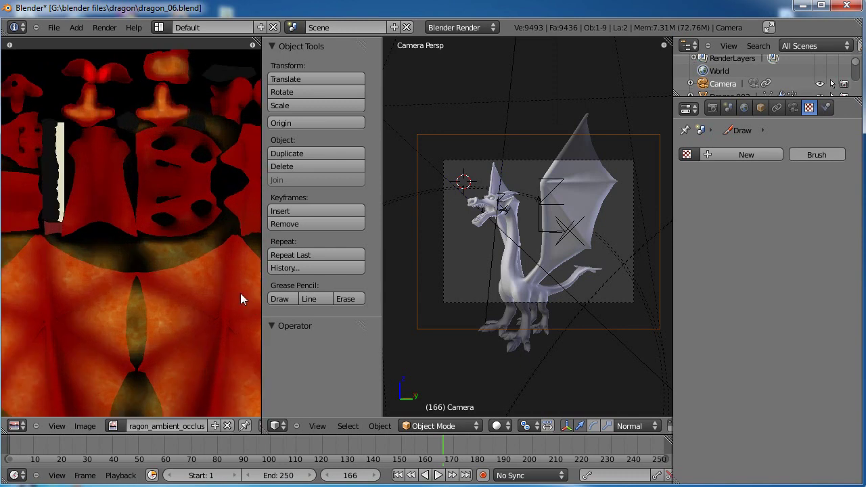
Examine the painted dragon texture at full-window size, from the wings to the head, body and leg pieces
key(ctrl+Up)
scroll(270, 292, up, 2)
middle_drag(500, 329, 425, 196)
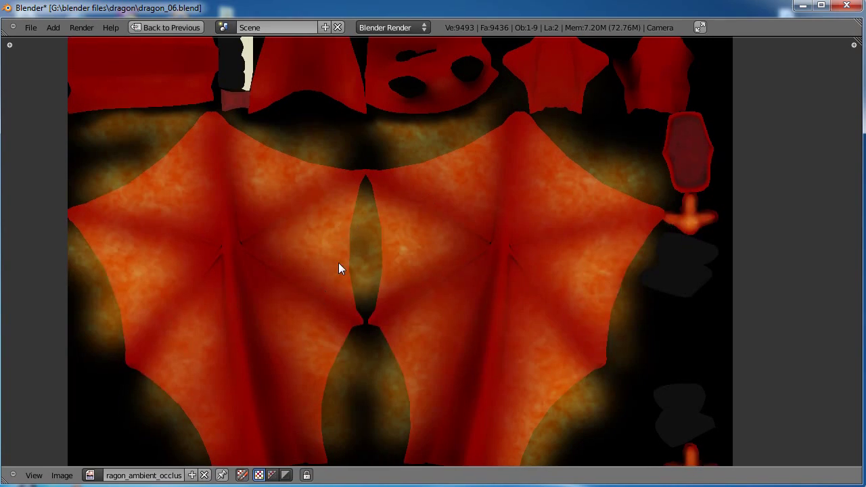
middle_drag(406, 242, 390, 164)
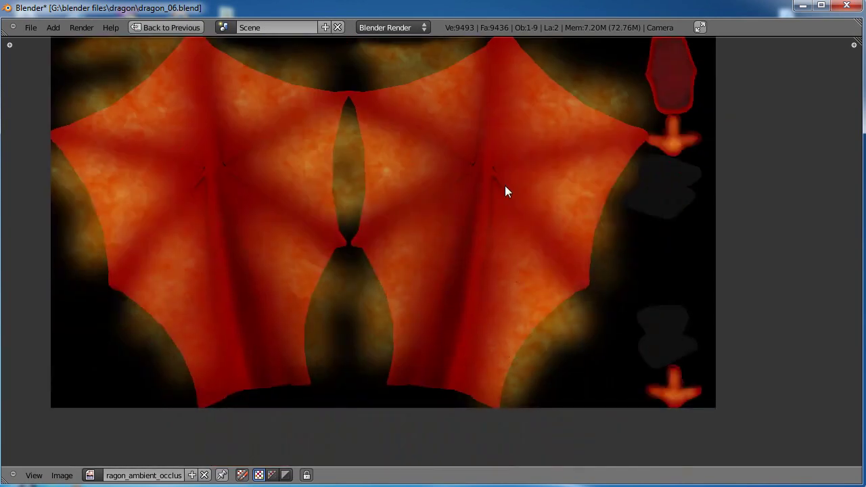
middle_drag(505, 186, 519, 375)
middle_drag(406, 171, 399, 342)
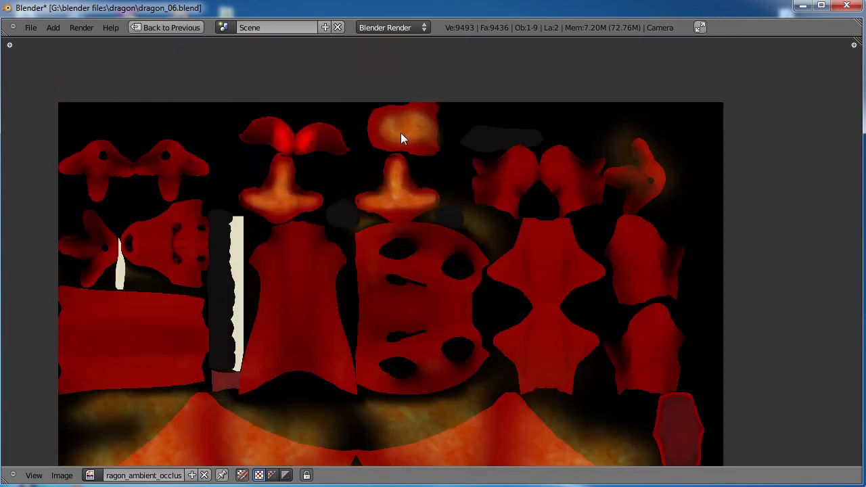
middle_drag(450, 312, 244, 137)
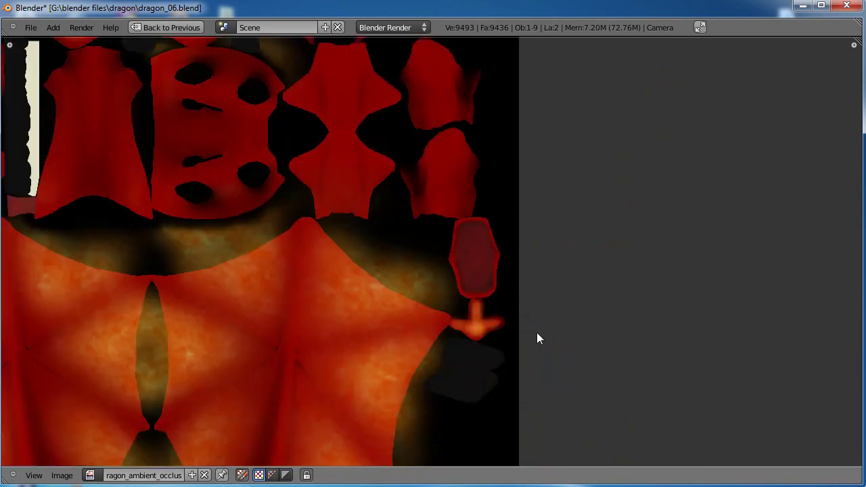
middle_drag(474, 318, 436, 264)
middle_drag(322, 213, 414, 305)
middle_drag(301, 188, 366, 276)
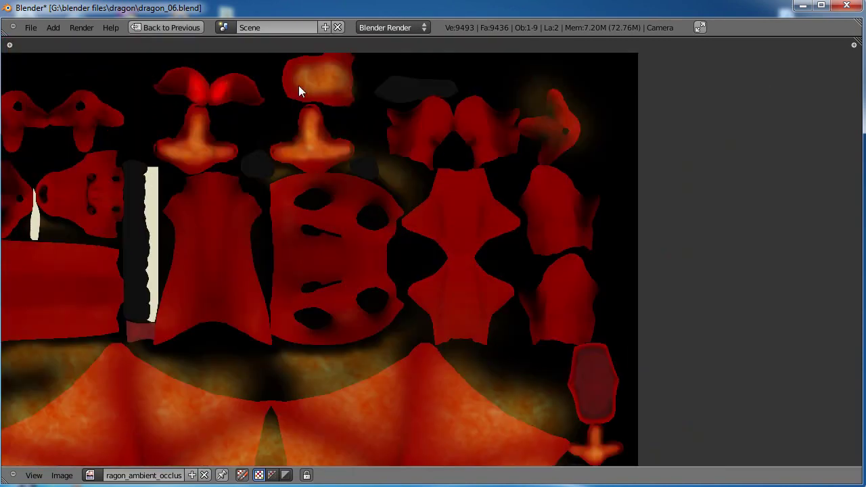
middle_drag(344, 410, 339, 230)
mouse_move(361, 324)
middle_down()
mouse_move(334, 153)
mouse_move(395, 270)
middle_up()
mouse_move(80, 49)
middle_down()
mouse_move(247, 153)
mouse_move(200, 221)
mouse_move(167, 242)
middle_up()
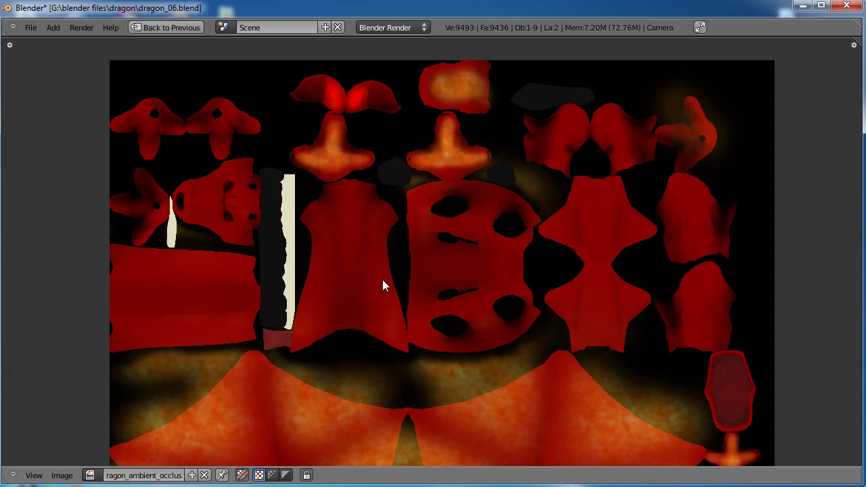
key(shift+space)
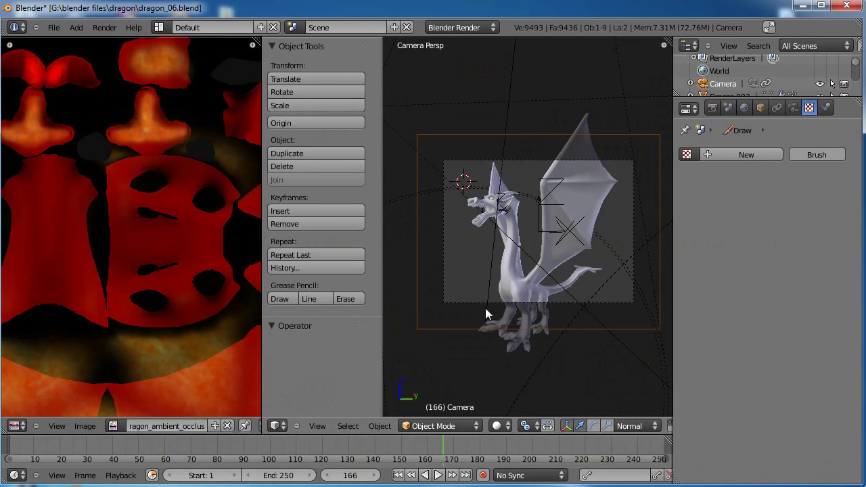
Render frame 166 from the camera, inspect the textured dragon, and close the render window
key(F12)
drag(494, 82, 463, 32)
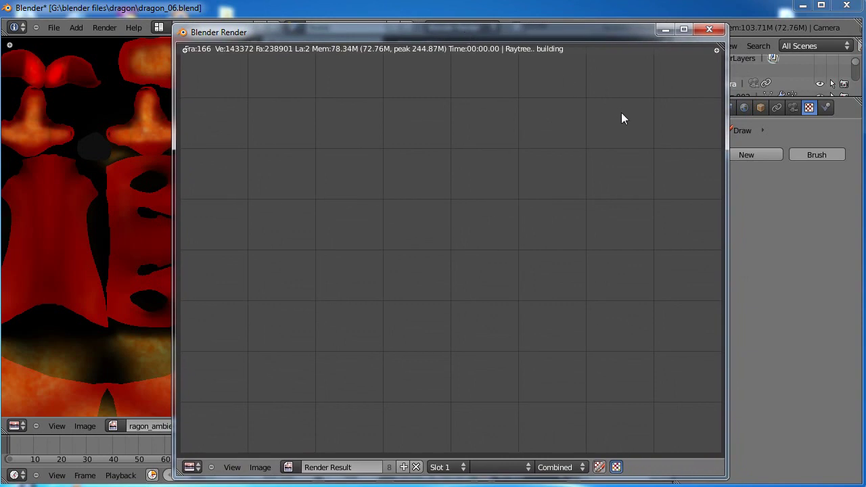
drag(609, 31, 487, 27)
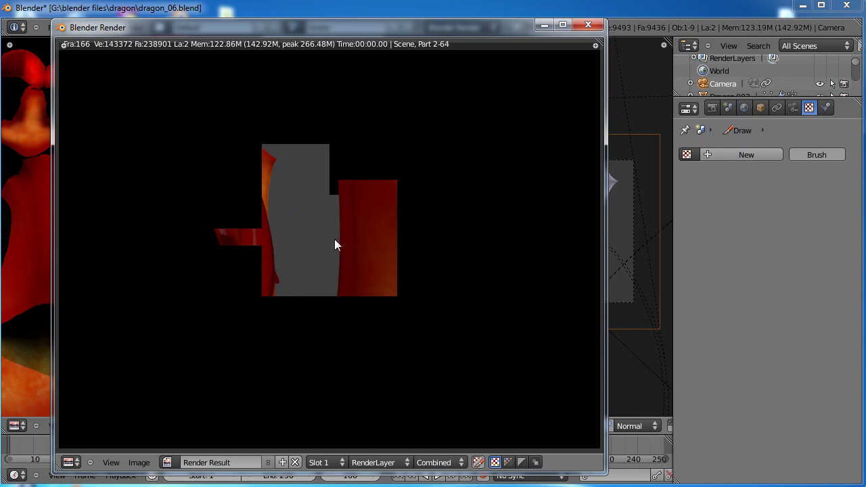
mouse_move(405, 27)
mouse_down()
mouse_move(412, 24)
mouse_move(404, 24)
mouse_up()
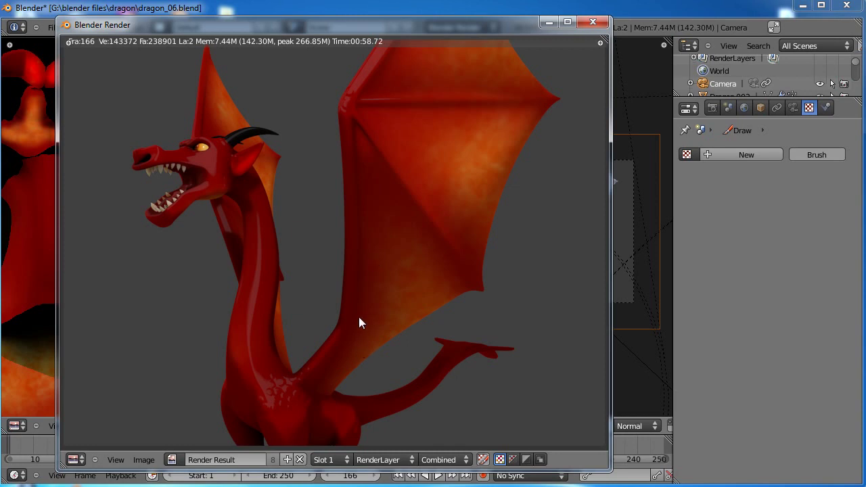
key(Escape)
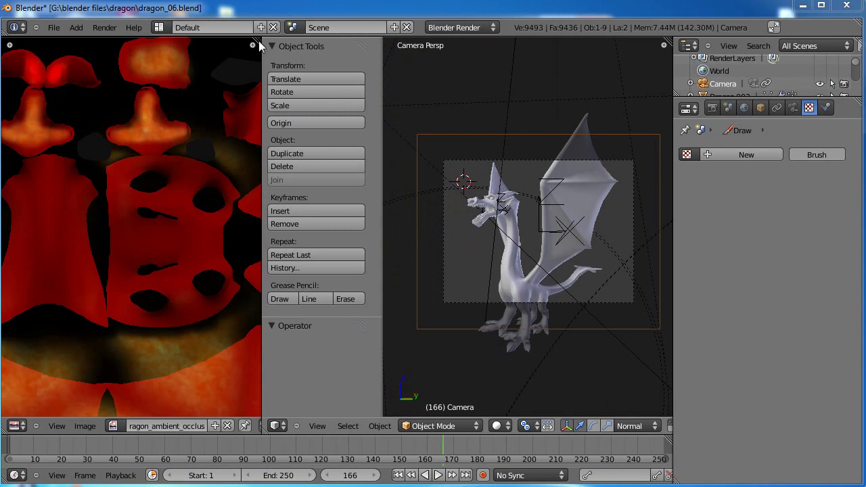
Join the image editor and 3D view into one area and make it a 3D view
drag(274, 43, 293, 52)
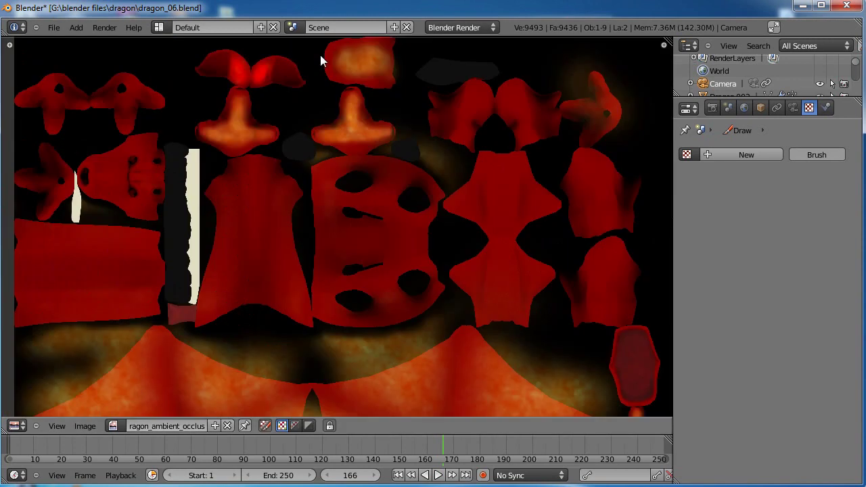
click(13, 425)
click(28, 411)
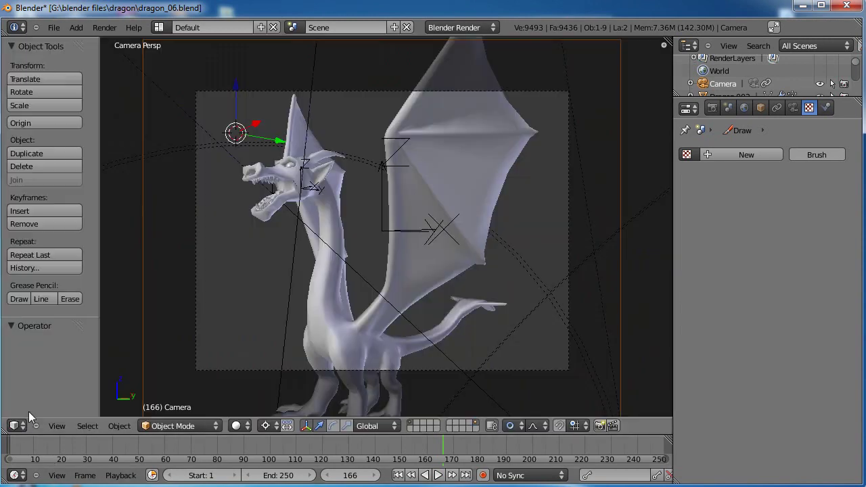
Examine the whole dragon in the right orthographic view
scroll(357, 302, down, 2)
middle_drag(357, 303, 408, 250)
key(KP_3)
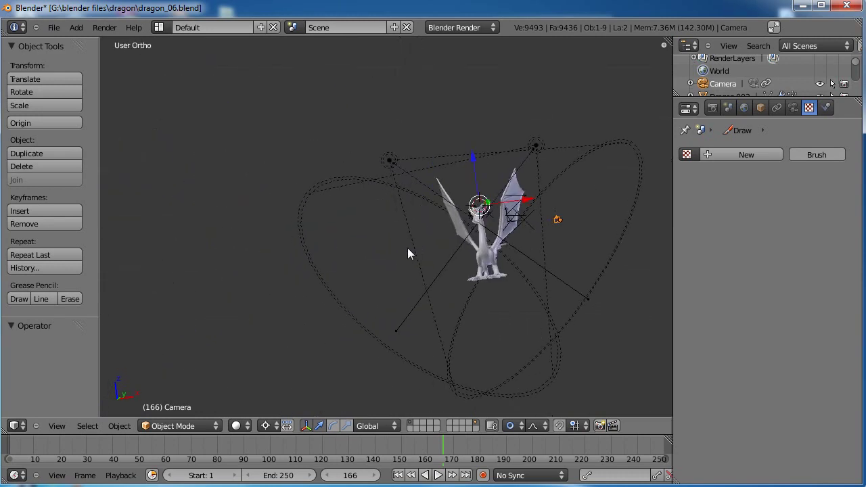
key(KP_3)
scroll(408, 248, up, 5)
shift+middle_drag(253, 272, 547, 236)
scroll(548, 237, up, 3)
shift+middle_drag(362, 226, 362, 244)
scroll(363, 251, down, 3)
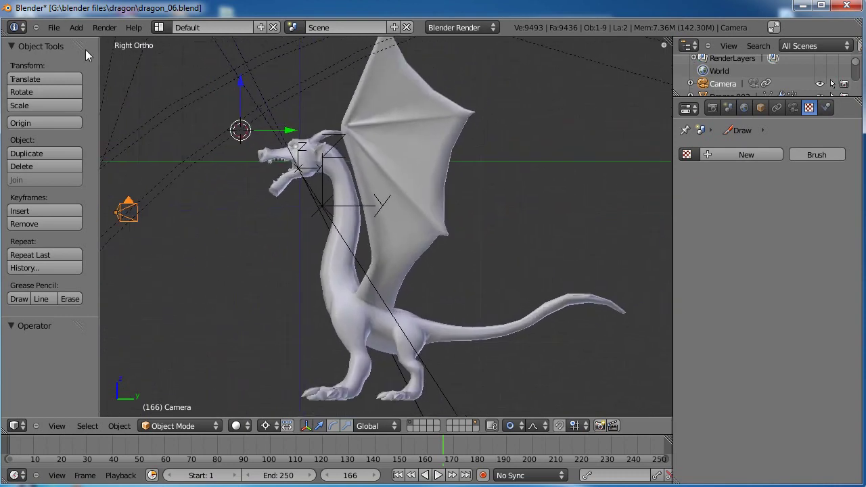
Save the file as dragon_07.blend in the dragon folder, overwriting the existing file
click(54, 27)
click(79, 124)
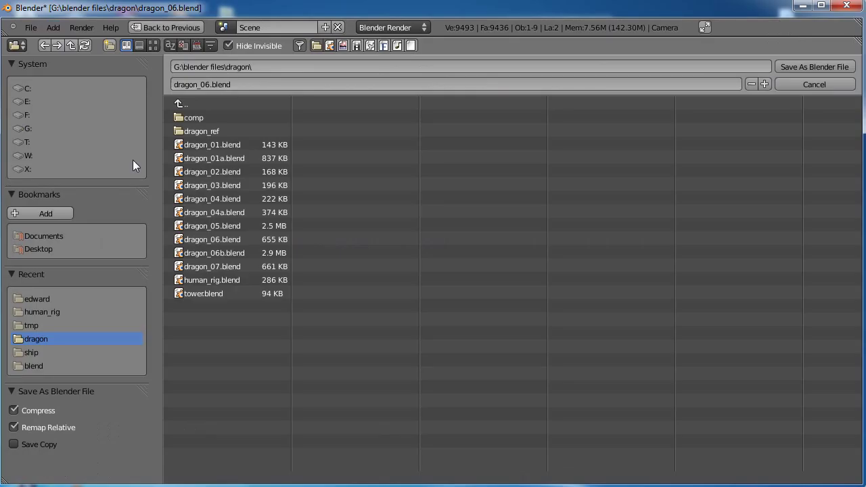
click(222, 266)
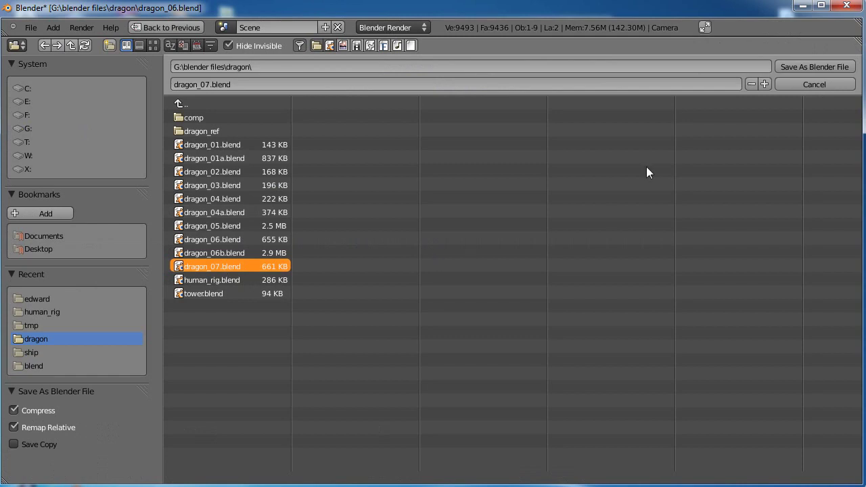
click(787, 65)
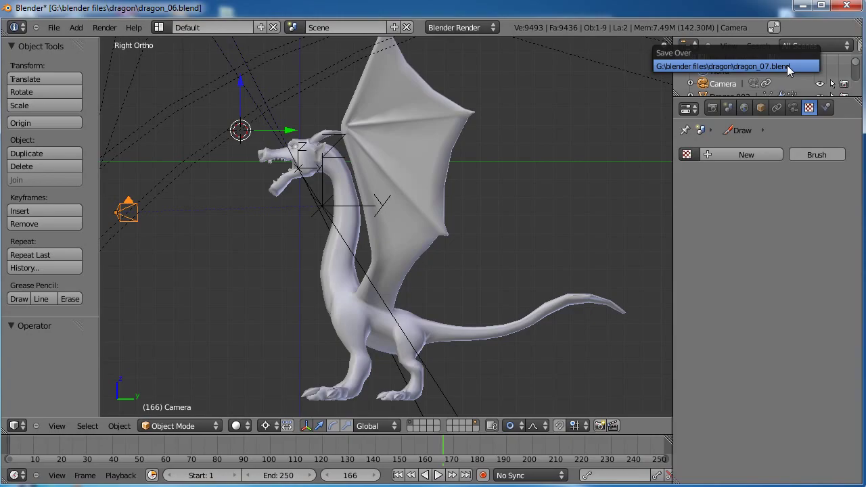
click(786, 65)
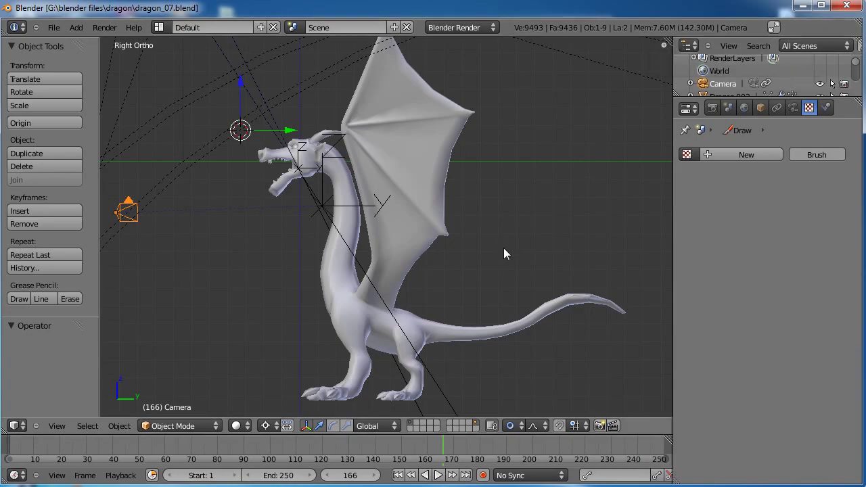
Place the 3D cursor on the dragon's vertical centre line between the legs in front view
shift+middle_drag(504, 249, 498, 198)
key(KP_1)
scroll(448, 284, down, 6)
shift+middle_drag(484, 233, 442, 269)
scroll(389, 239, up, 10)
scroll(358, 236, up, 7)
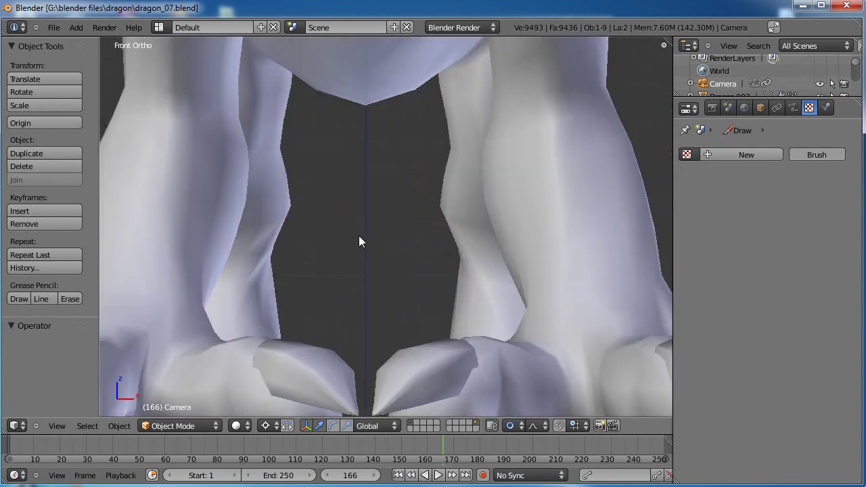
click(364, 190)
scroll(360, 186, up, 6)
click(325, 142)
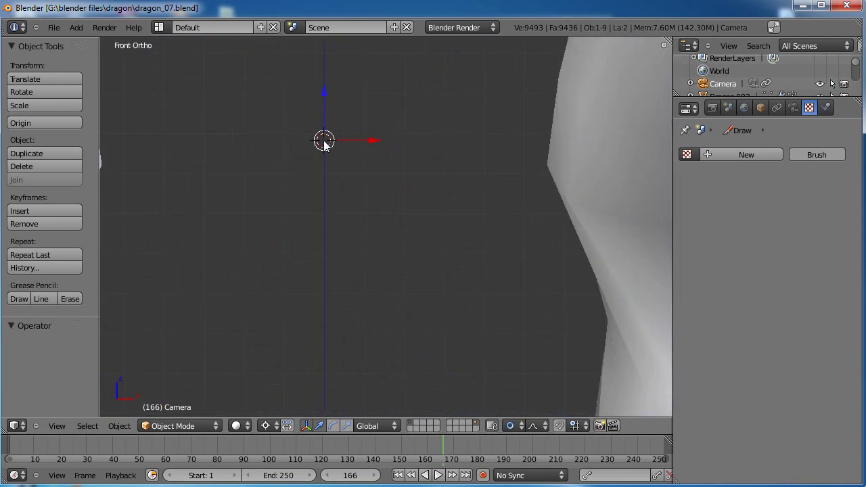
click(324, 174)
scroll(341, 164, up, 6)
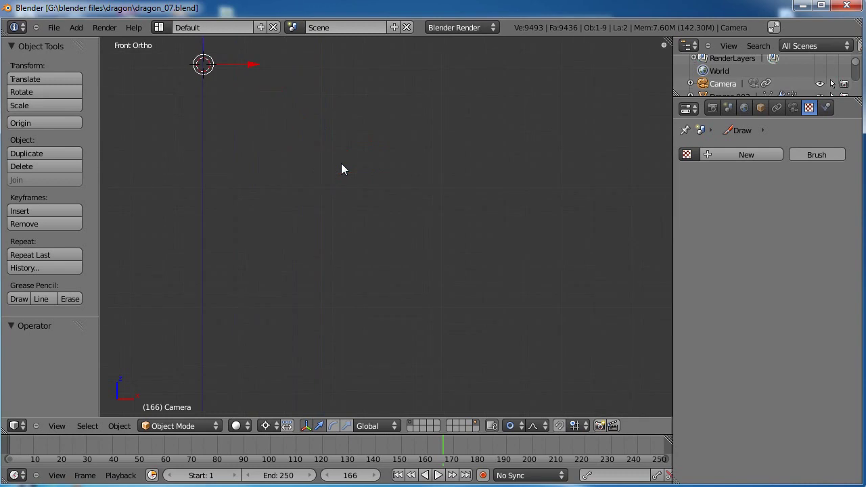
scroll(342, 165, down, 13)
scroll(344, 165, down, 7)
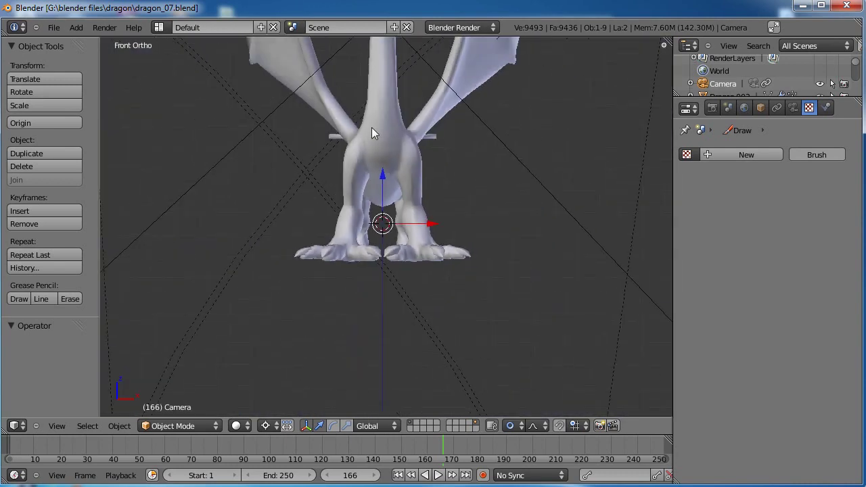
Place the 3D cursor at the dragon's hips in right view and add a single-bone armature there
key(KP_3)
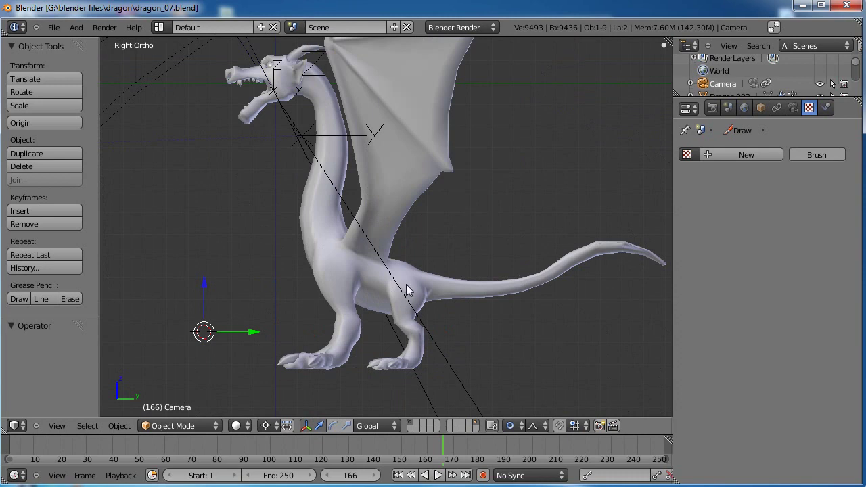
click(420, 285)
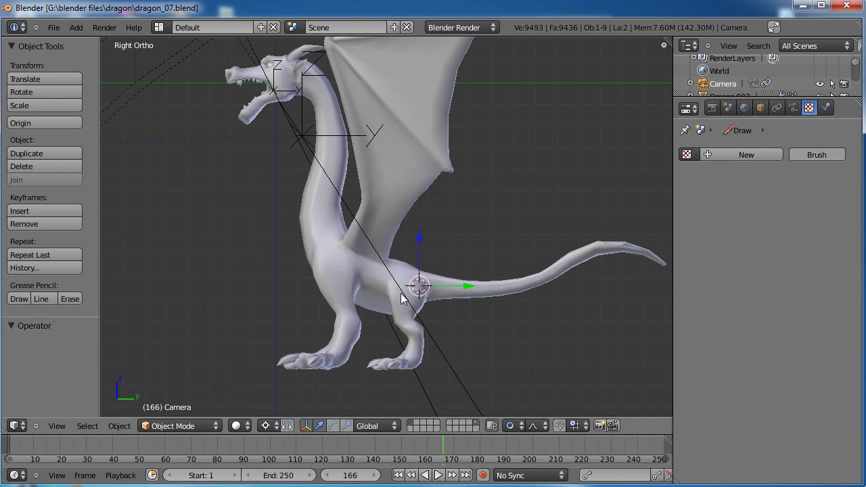
key(shift+a)
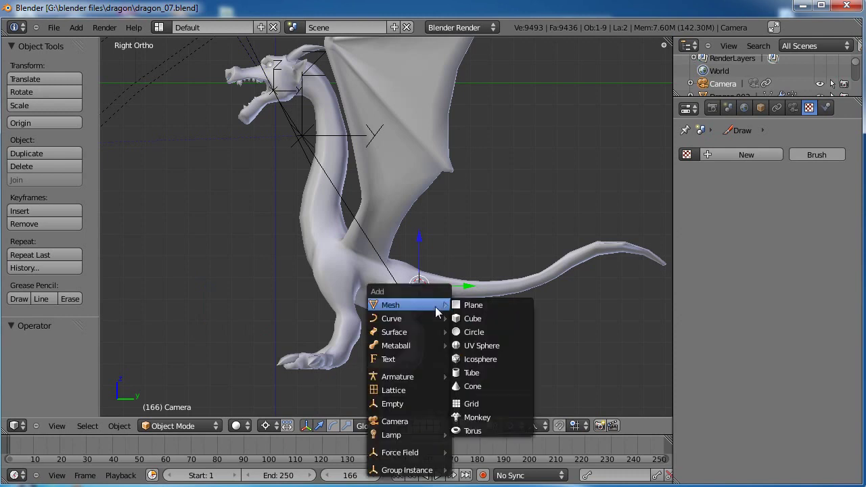
mouse_move(430, 377)
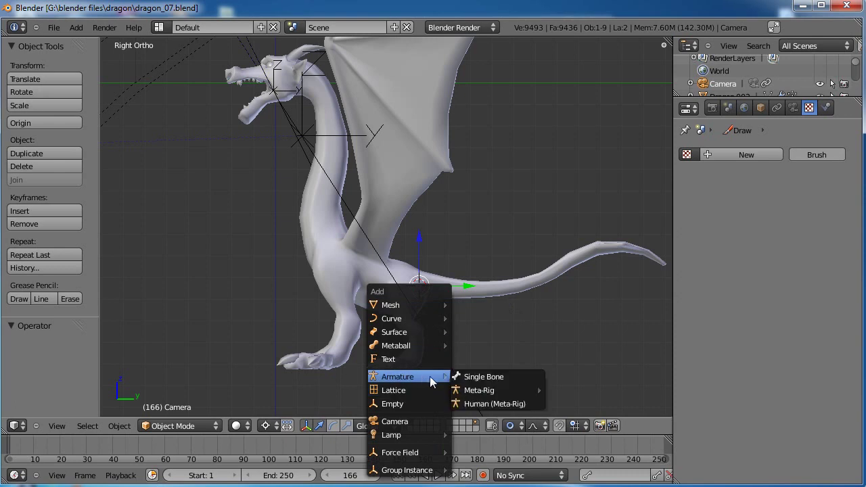
click(478, 377)
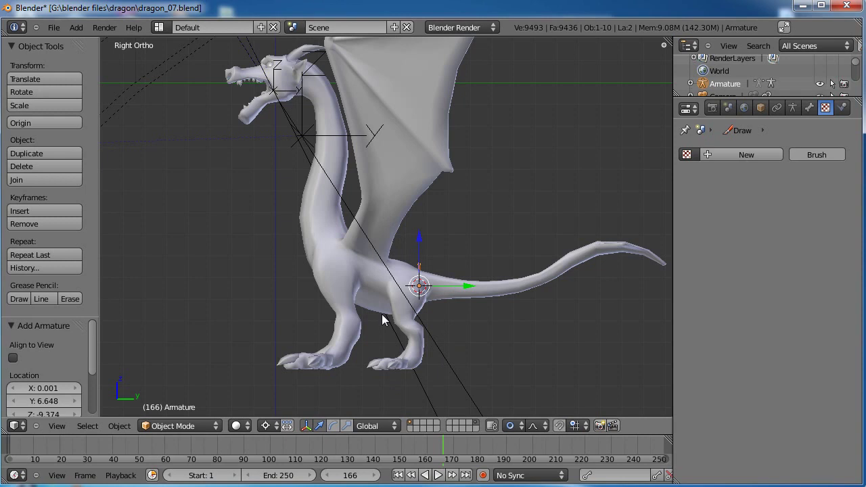
Set the new armature's bone display to B-Bone
shift+middle_drag(466, 191, 443, 224)
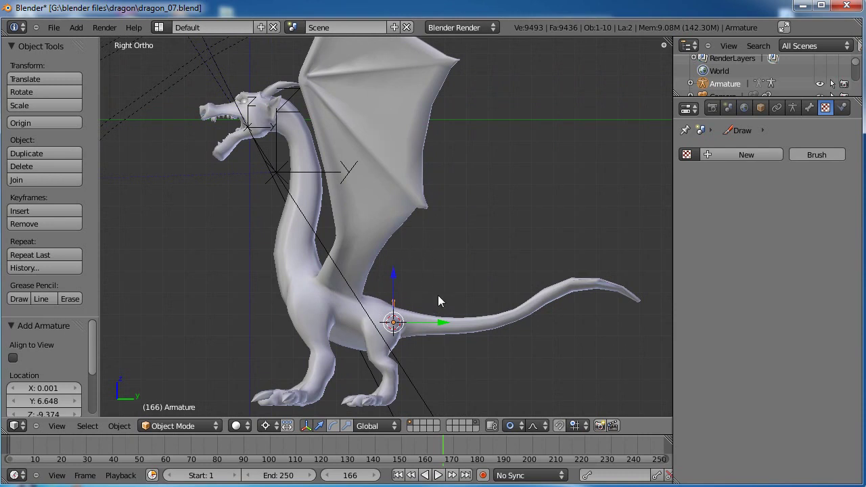
click(793, 107)
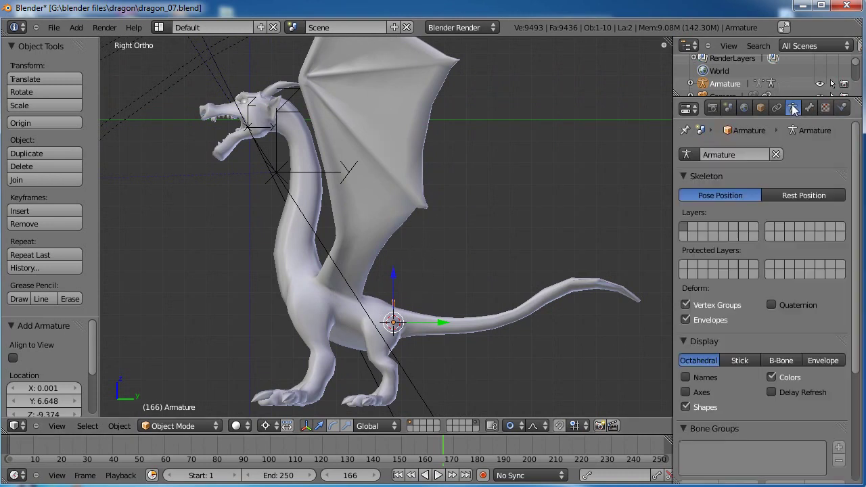
click(781, 360)
scroll(752, 318, down, 2)
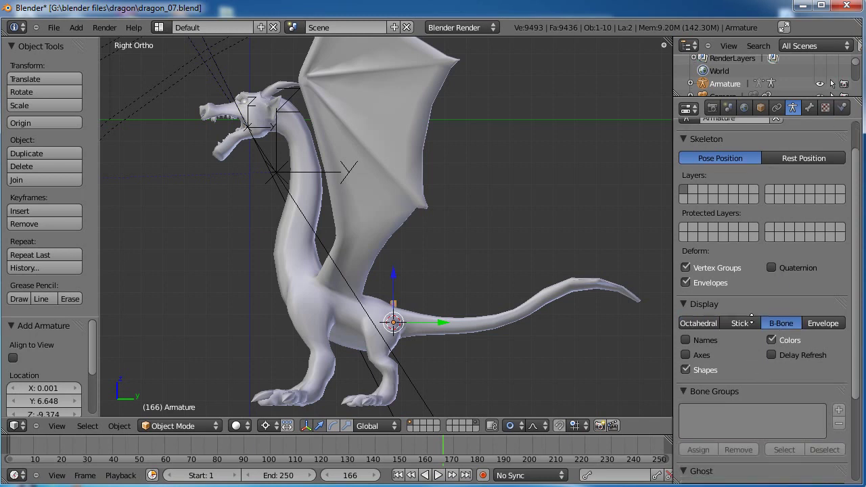
scroll(751, 318, down, 5)
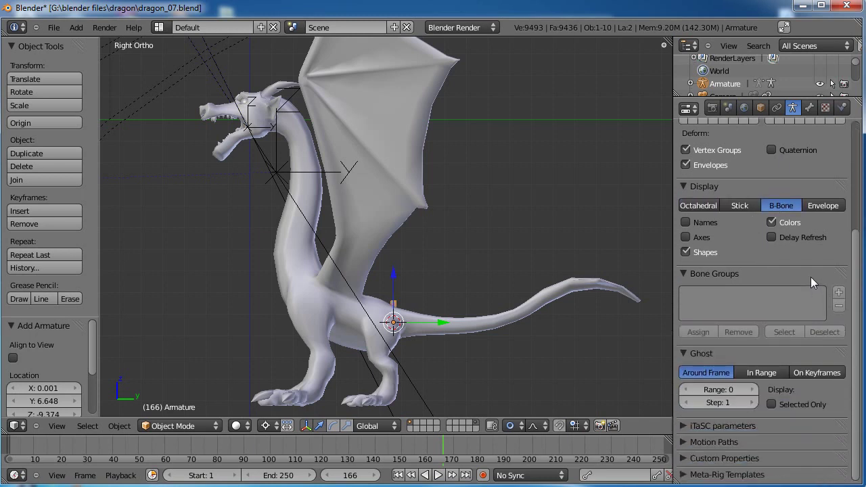
Enable X-Ray display for the armature object so its bones draw through the dragon mesh
click(764, 108)
middle_drag(779, 377, 766, 266)
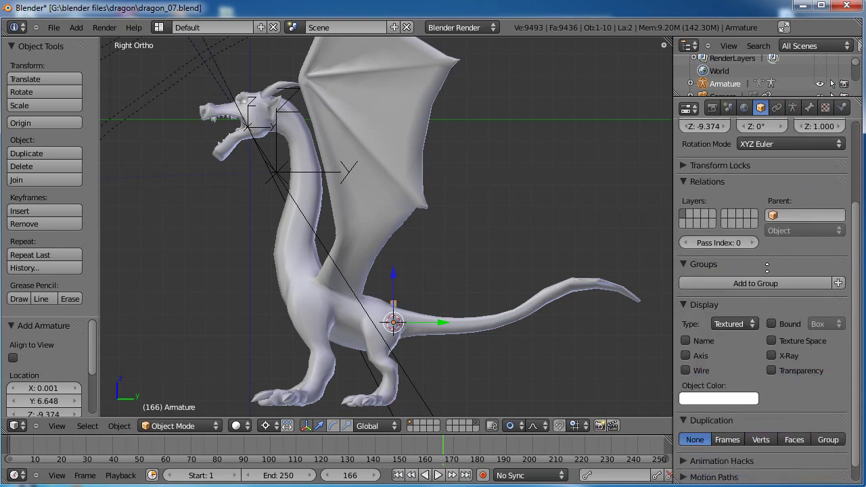
click(771, 355)
middle_drag(375, 347, 587, 253)
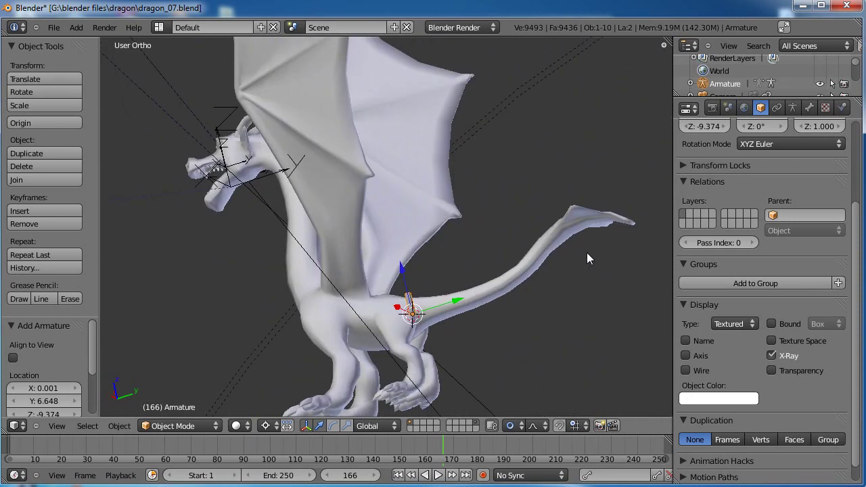
key(KP_3)
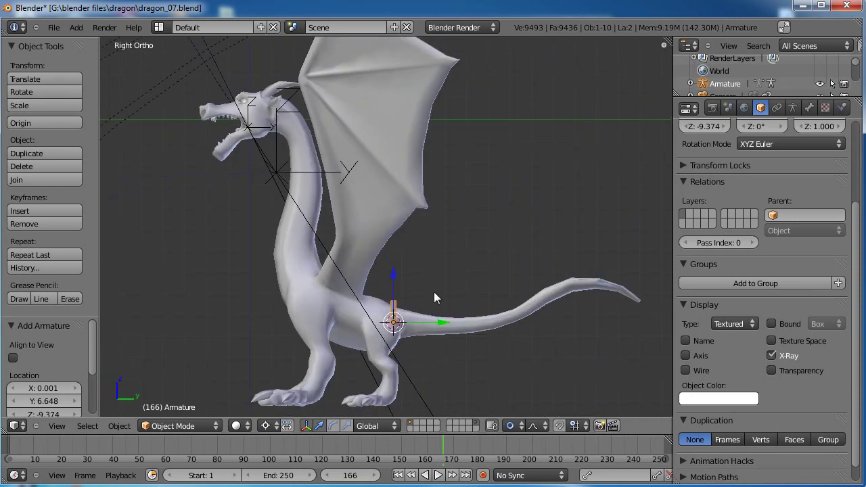
In Edit Mode, move the bone's tip up to the back of the dragon's head, about -5.87 in Y and 8.59 in Z
shift+middle_drag(434, 291, 473, 303)
key(Tab)
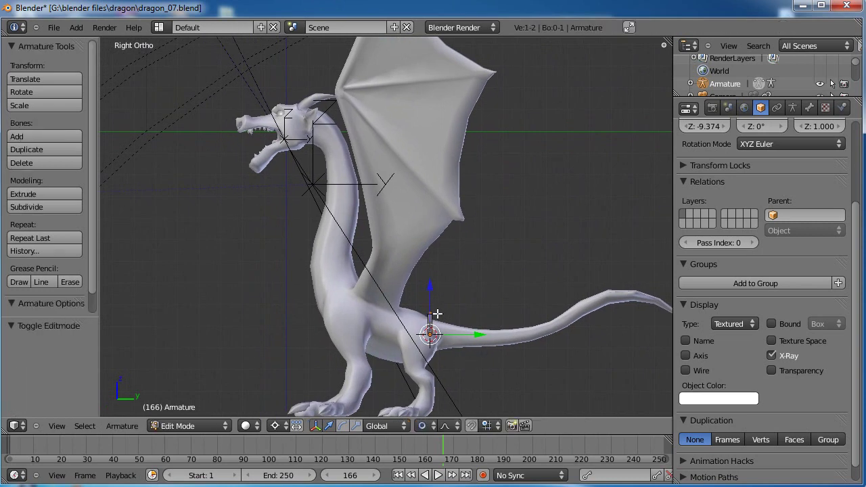
key(g)
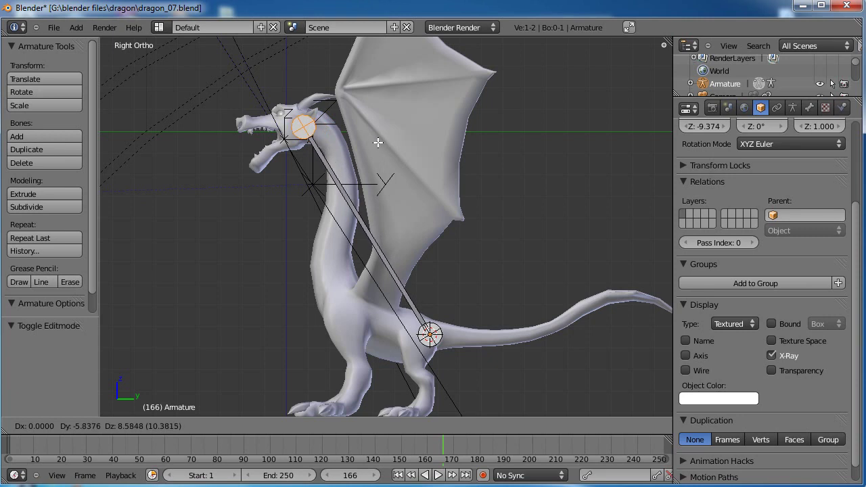
click(376, 142)
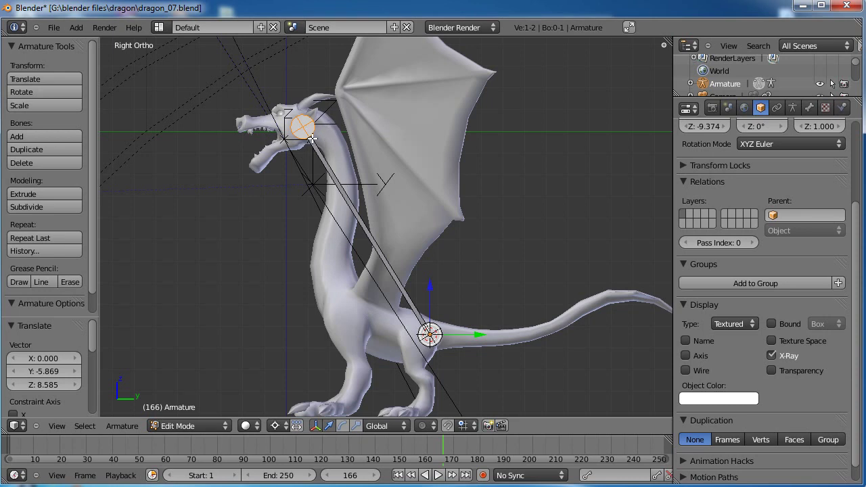
Subdivide the long bone between hips and head with 7 cuts
right_click(331, 173)
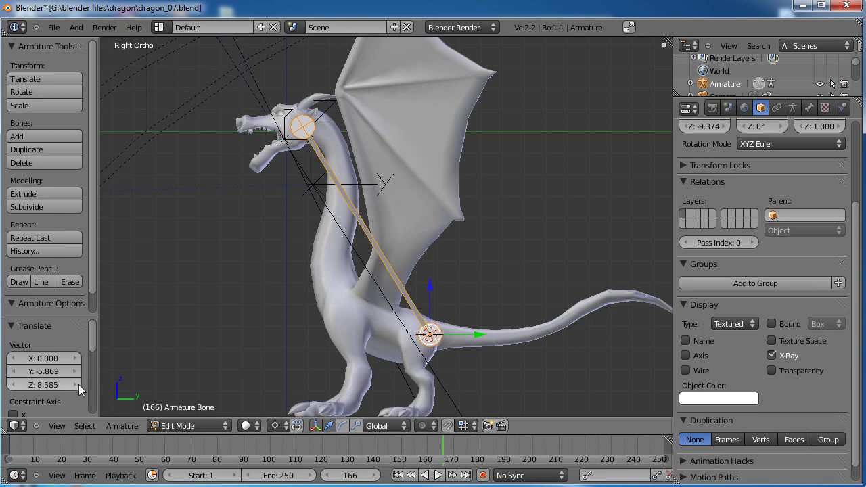
key(w)
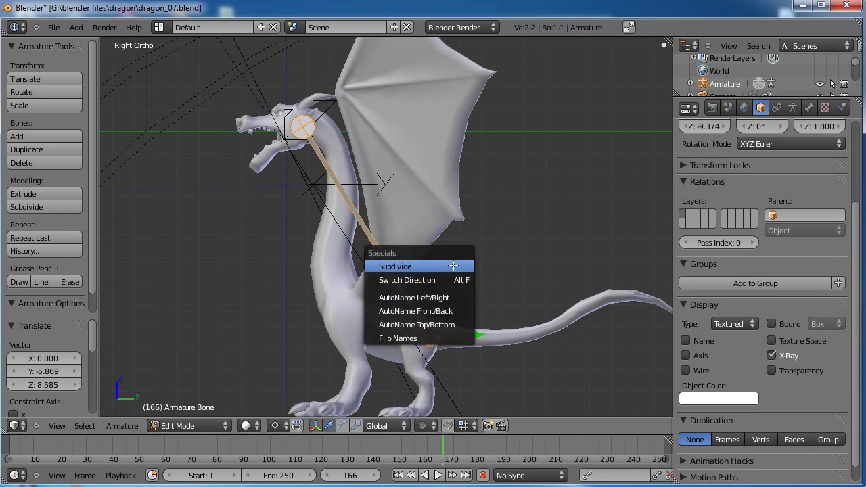
click(452, 266)
drag(43, 358, 74, 358)
click(74, 358)
click(75, 359)
click(75, 359)
click(75, 358)
click(12, 358)
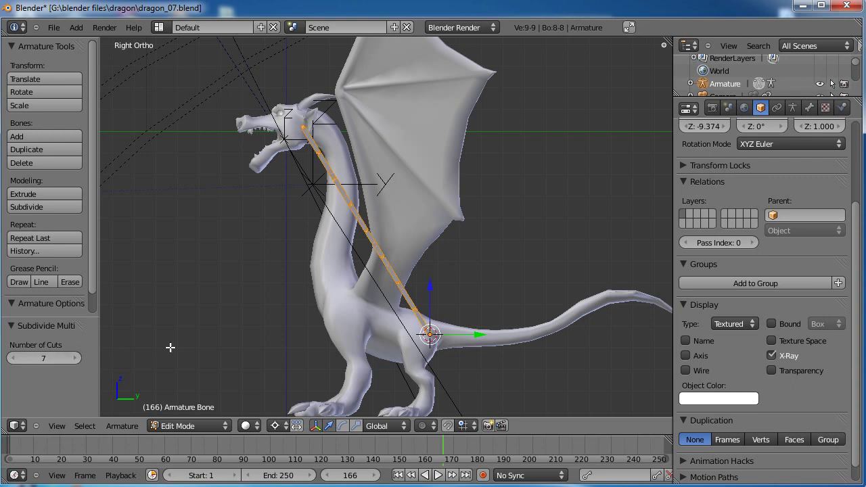
Move the chain's end bone toward the jaw, about -1.31 in Y and 0.47 in Z, and set the pivot point to Median Point
right_click(302, 127)
key(g)
click(305, 127)
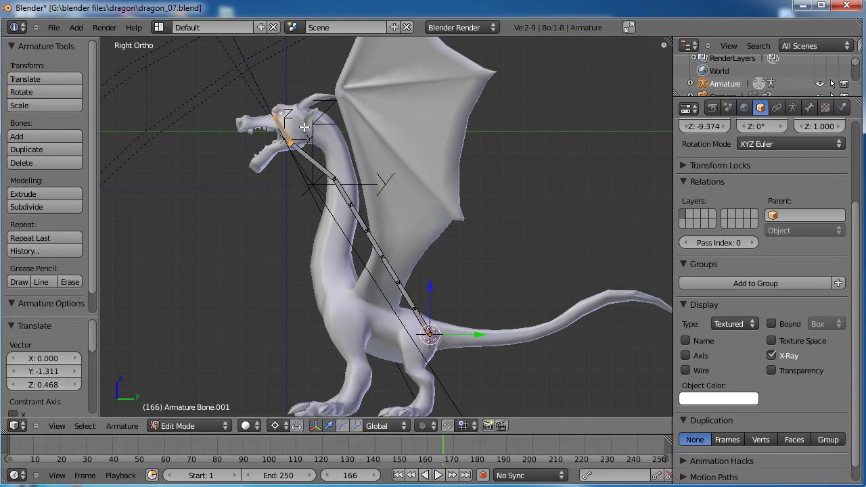
click(281, 425)
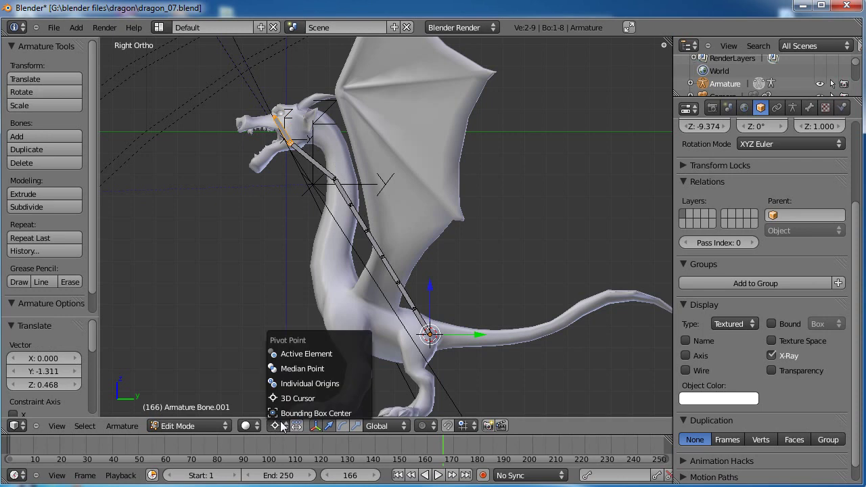
click(298, 369)
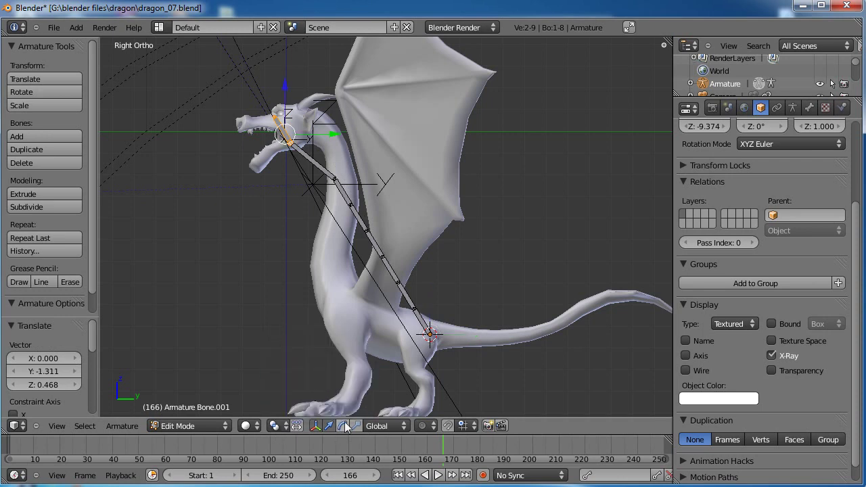
Move the end bone's base joint to the back of the skull and its tip to the dragon's snout
right_click(291, 144)
key(g)
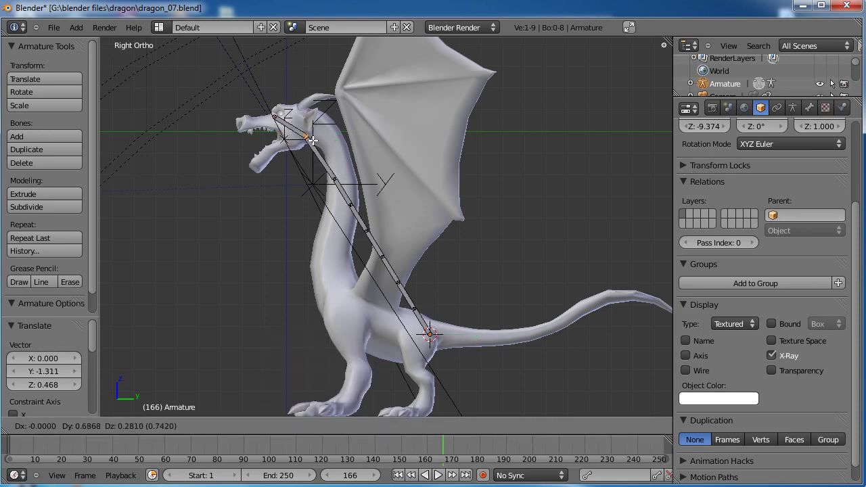
click(311, 131)
right_click(274, 118)
key(g)
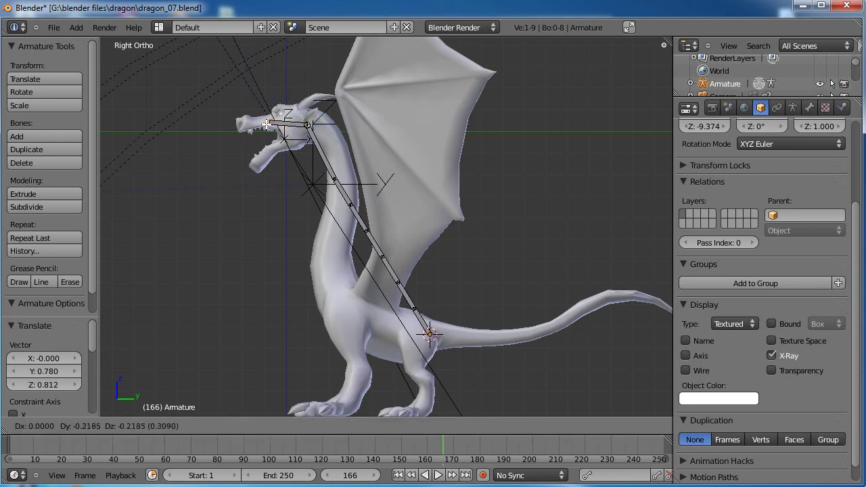
right_drag(255, 122, 238, 124)
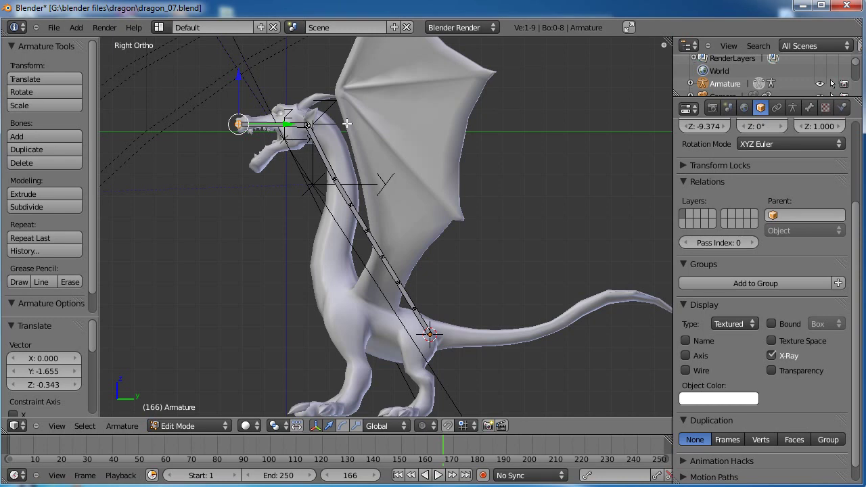
Move the three upper neck joints of the bone chain inside the dragon's neck, following its curve
shift+middle_drag(347, 123, 314, 148)
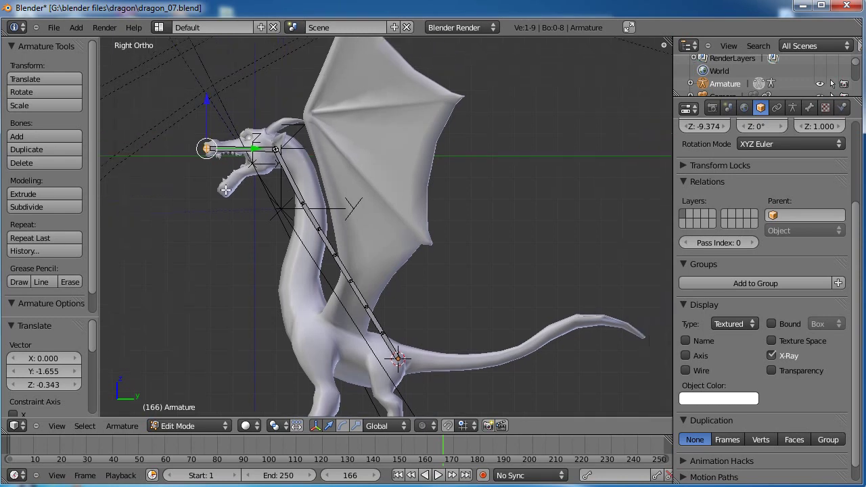
right_click(304, 206)
key(g)
click(328, 206)
right_click(316, 230)
key(g)
click(310, 231)
right_click(331, 251)
key(g)
right_click(329, 257)
right_click(334, 255)
key(g)
click(361, 271)
Move the three lower chain joints to the neck base, mid-torso and just ahead of the hips, following the dragon's body
right_click(350, 284)
key(g)
click(306, 325)
right_click(362, 311)
key(g)
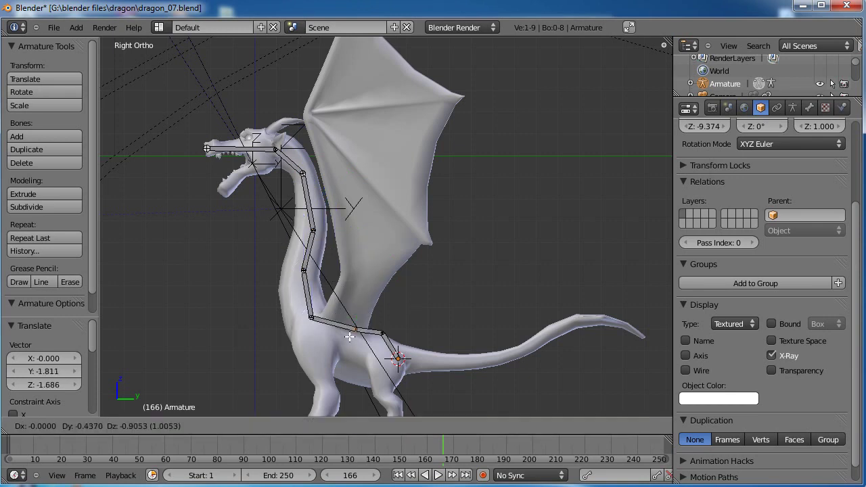
click(331, 348)
right_click(382, 334)
key(g)
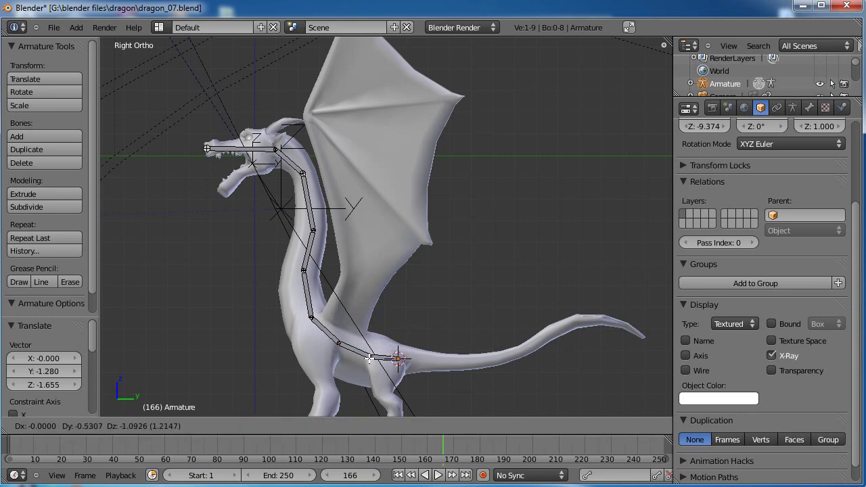
click(365, 356)
Fine-tune the neck base joint and the two mid-neck joints, shifting them slightly toward the front of the neck
right_click(316, 323)
key(g)
click(307, 322)
right_click(300, 267)
key(g)
click(297, 271)
right_click(312, 230)
key(g)
click(310, 230)
Adjust the topmost neck joint and the skull base joint so the bones follow the bend behind the dragon's head
right_click(303, 174)
key(g)
click(297, 169)
right_click(276, 148)
key(g)
click(275, 149)
right_click(296, 162)
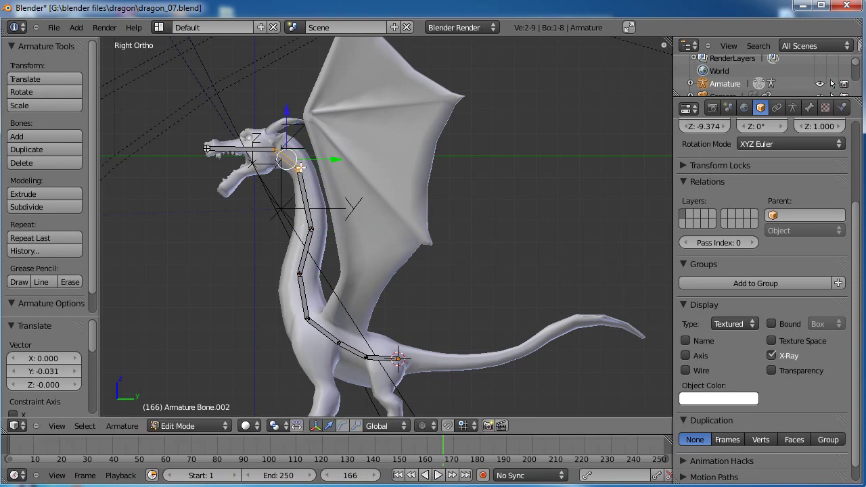
right_click(302, 170)
key(g)
click(306, 166)
right_click(275, 148)
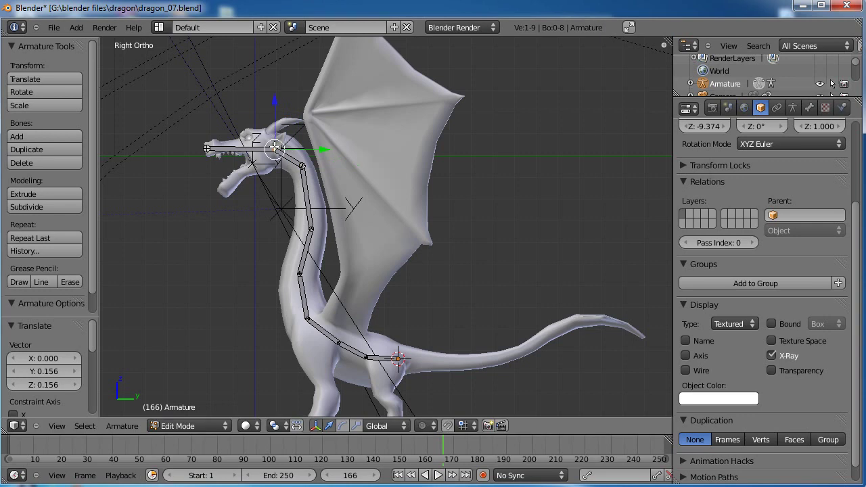
key(g)
click(277, 147)
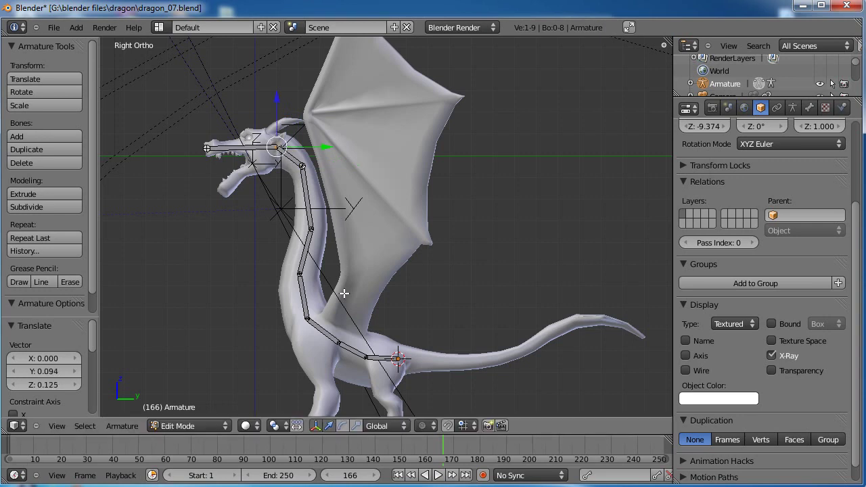
Leave Edit Mode, show the 3D view's properties sidebar and switch the armature to Pose Mode
key(Tab)
key(n)
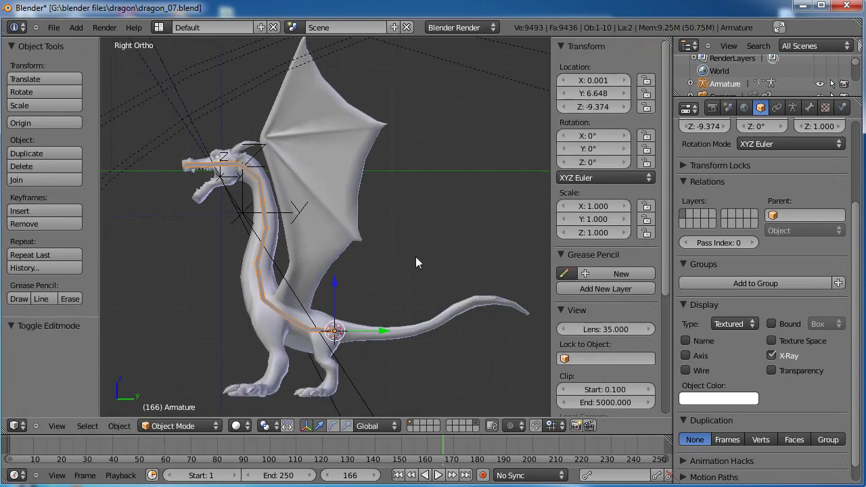
click(174, 425)
click(166, 383)
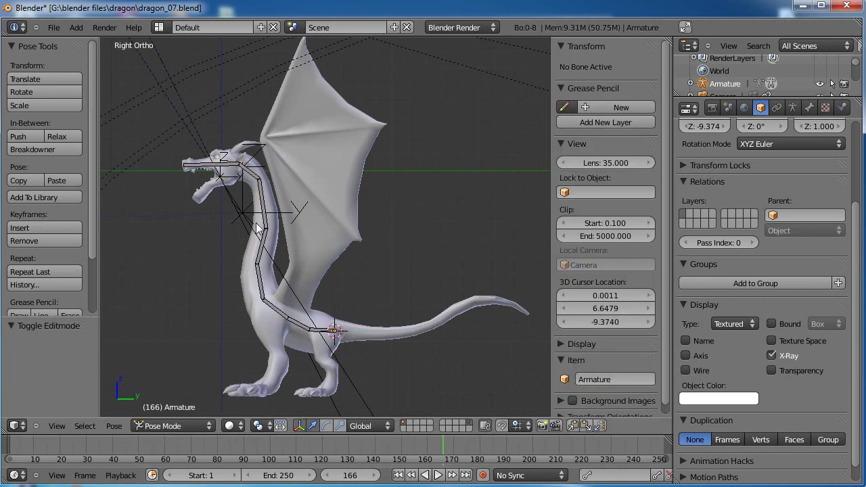
shift+middle_drag(289, 216, 287, 224)
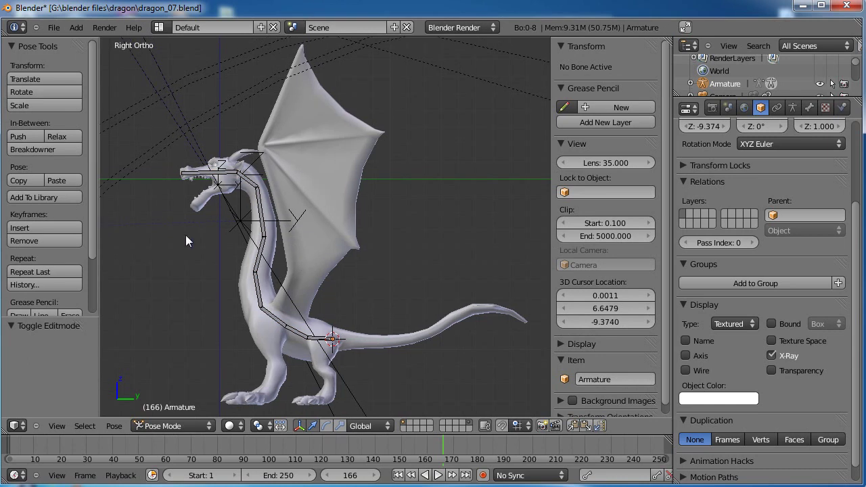
Rename the bone running through the dragon's skull as head
right_click(220, 180)
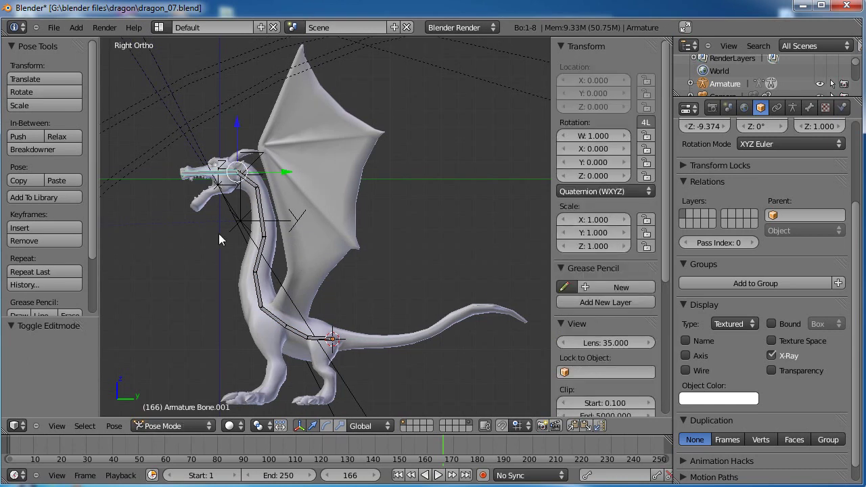
scroll(596, 330, down, 7)
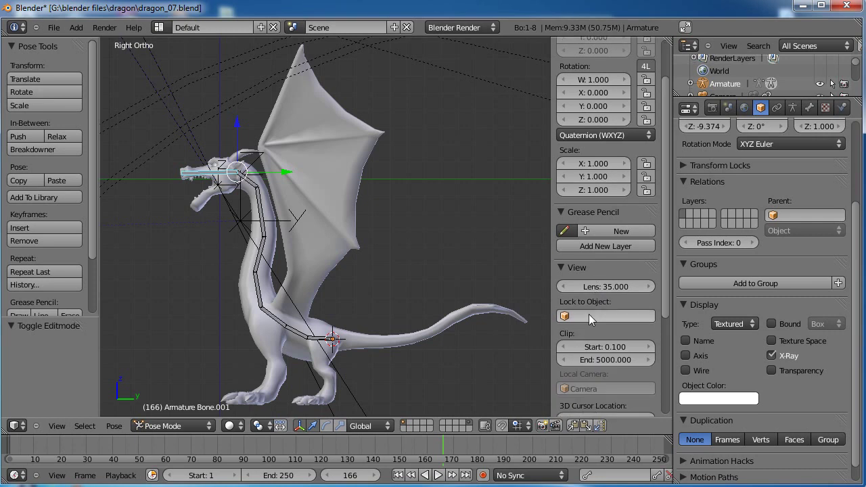
scroll(598, 300, down, 1)
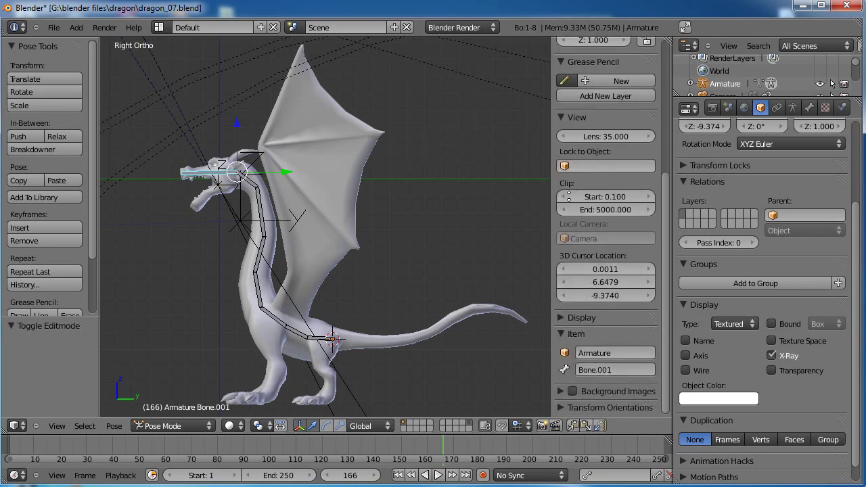
click(605, 370)
text(head)
key(Return)
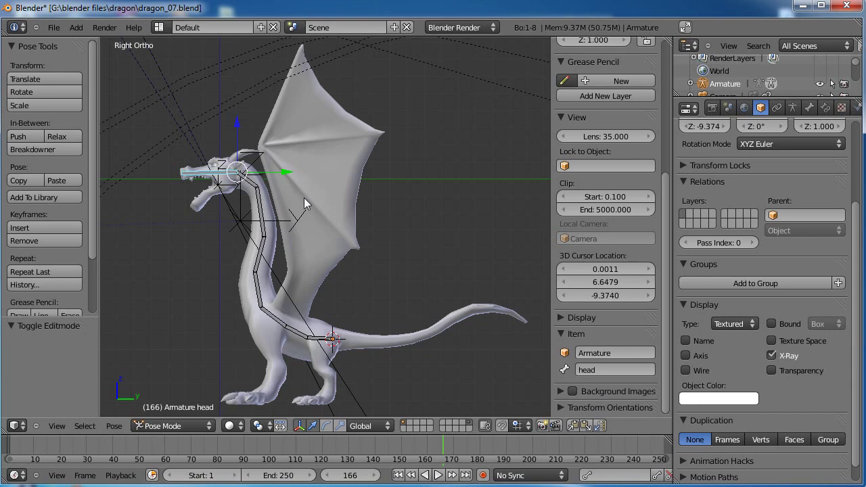
Rename the first two bones below the head as neck01 and neck02
right_click(256, 183)
click(630, 369)
text(neck)
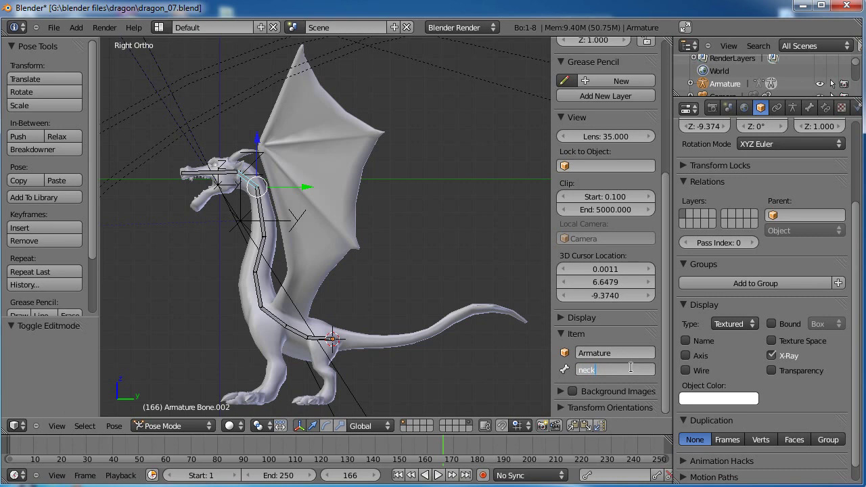
text(01)
key(Return)
right_click(268, 216)
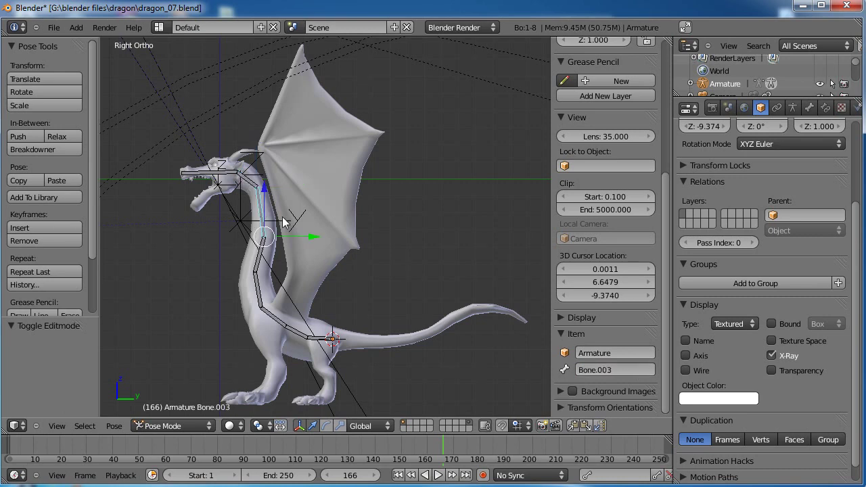
text(neck02)
key(Return)
Rename the two lower neck bones as neck03 and neck04, going down the chain
right_click(268, 260)
click(621, 369)
text(ne)
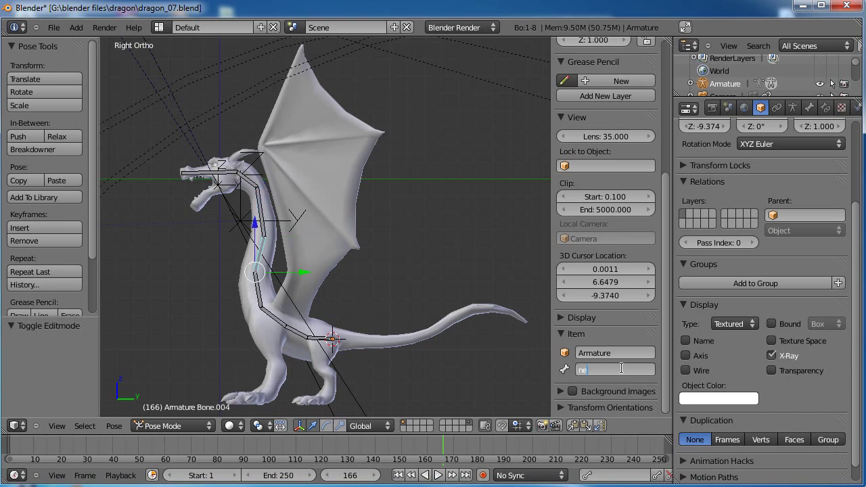
text(ck03)
key(Return)
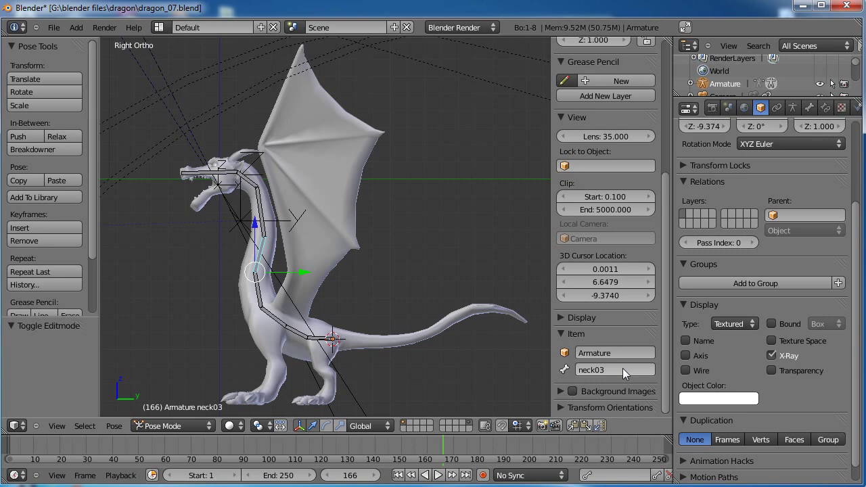
right_click(257, 301)
click(613, 369)
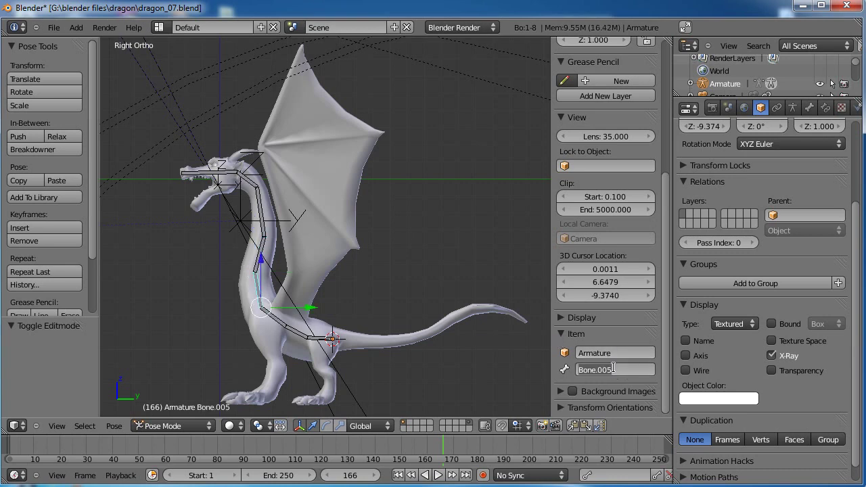
text(neck04)
key(Return)
Rename the first torso bone behind the neck base as chest
right_click(270, 319)
click(624, 370)
text(chest)
key(Return)
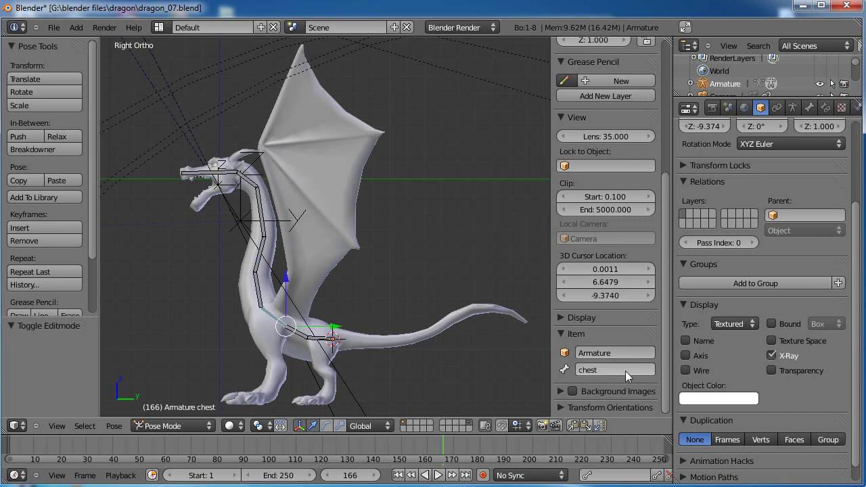
Try to rename the torso bone between the chest and the rearmost bone as spine
right_click(352, 357)
click(587, 367)
text(s)
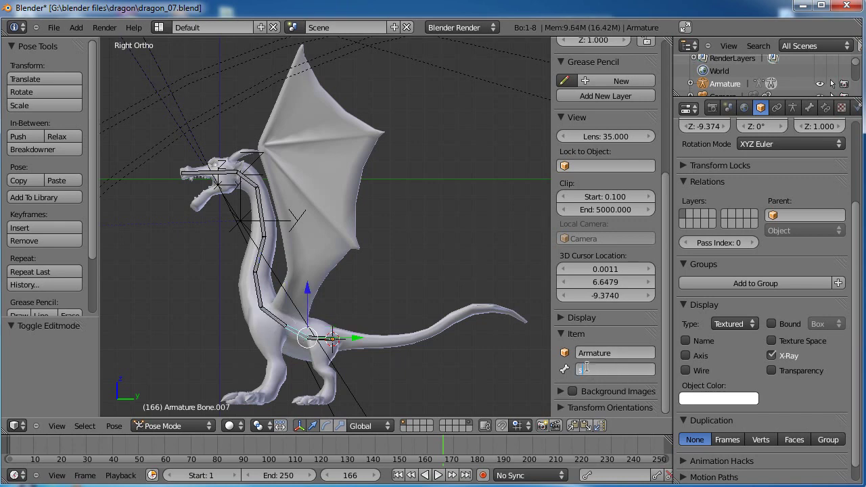
text(pine)
key(Return)
Rename the rearmost torso bone at the base of the tail as hips
right_click(332, 345)
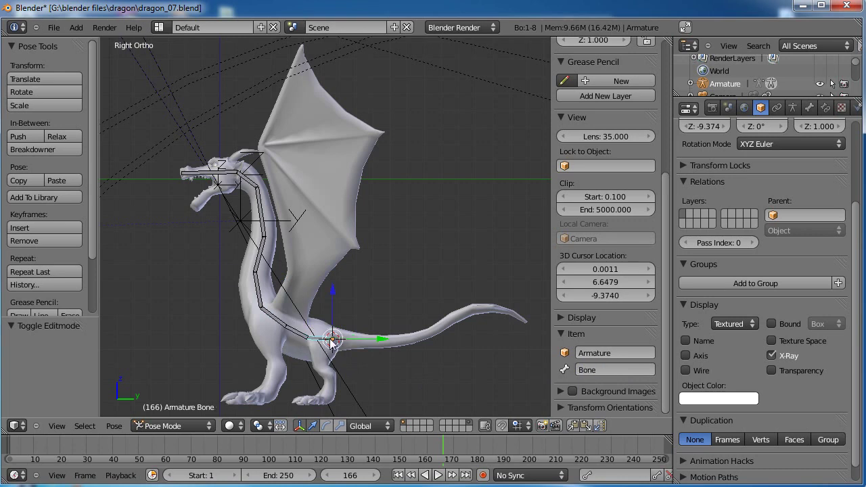
click(623, 370)
text(hips)
key(Return)
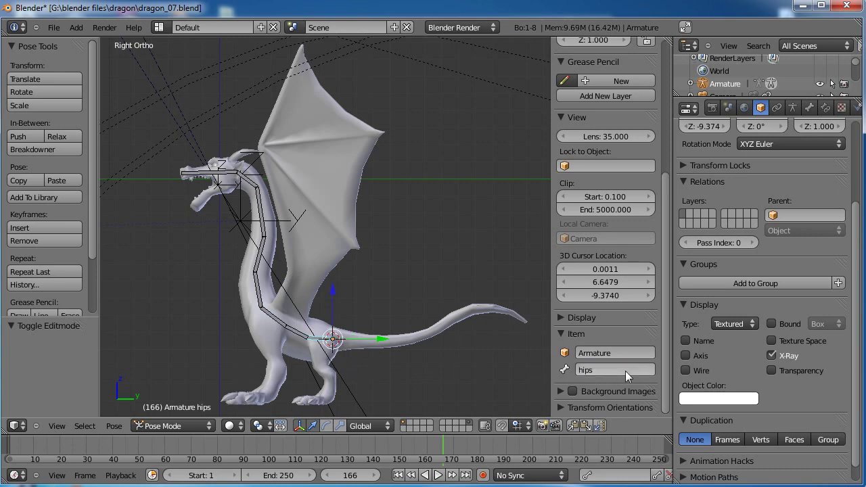
Set the neck04 bone's curved-bone segments to 5 in its deform settings
shift+middle_drag(369, 333, 406, 337)
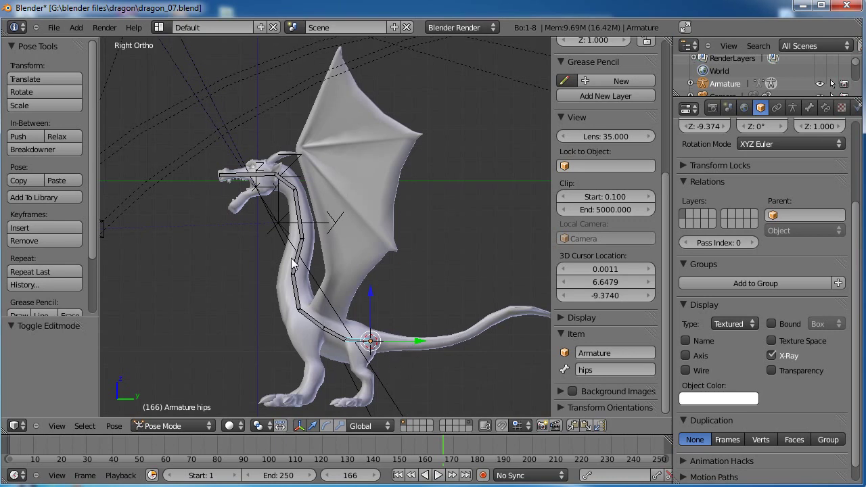
right_click(301, 303)
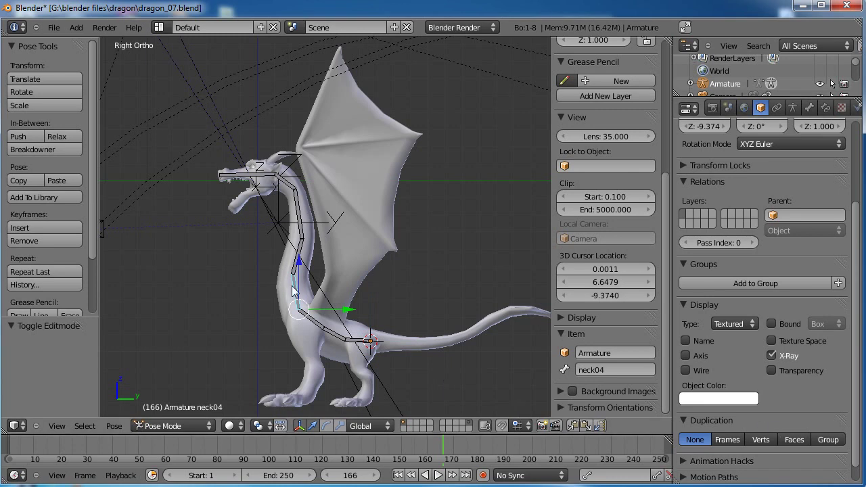
click(814, 111)
scroll(772, 312, down, 1)
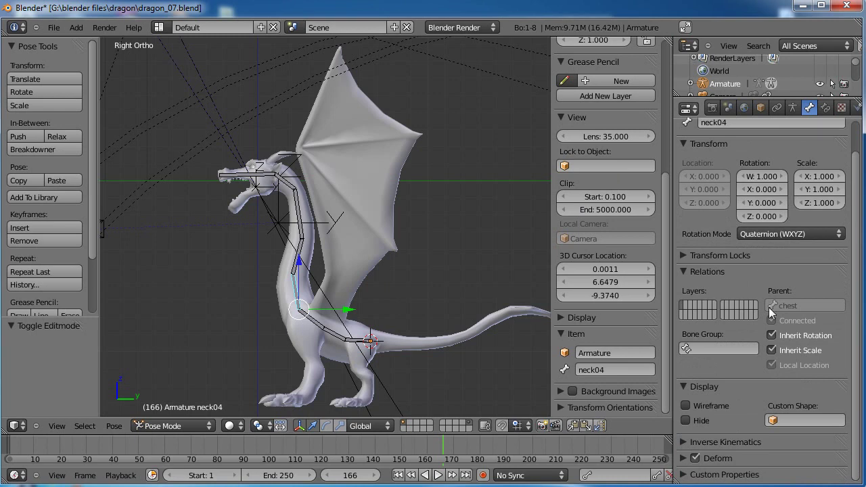
click(721, 458)
scroll(724, 304, down, 4)
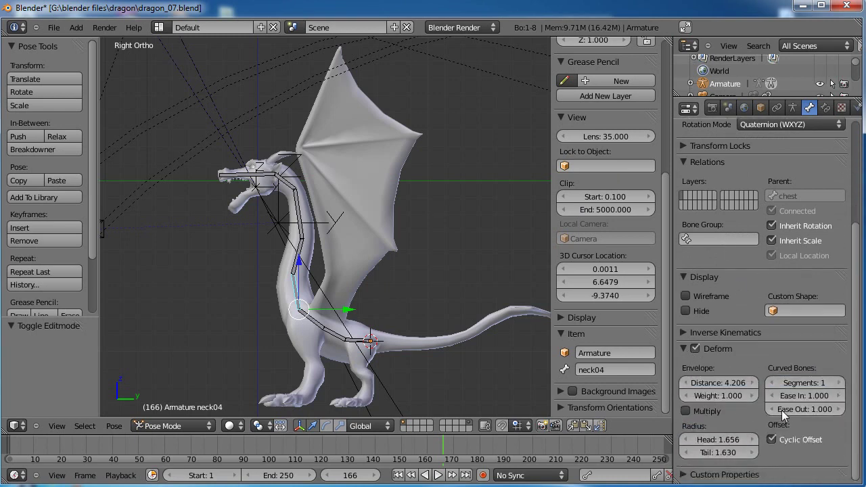
click(840, 384)
click(840, 384)
click(840, 384)
click(841, 383)
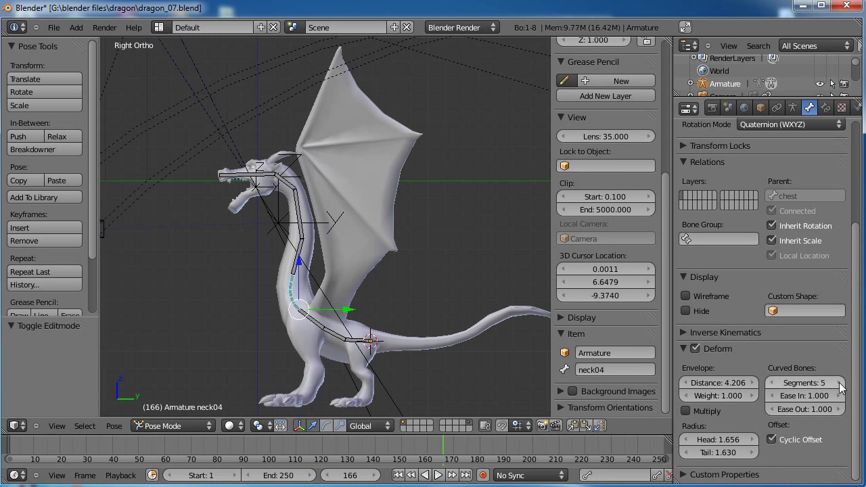
Increase the curved-bone segments of neck03, neck02 and neck01 up the neck, setting neck01 to 5 segments
right_click(296, 248)
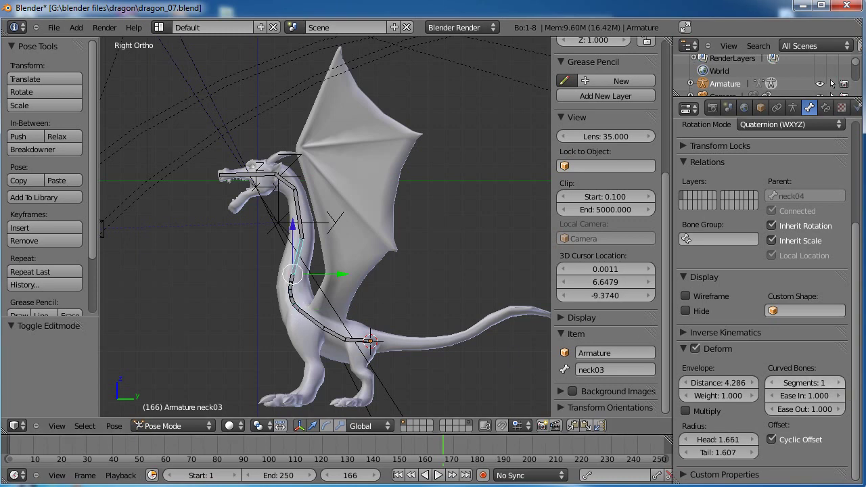
key(bracketright)
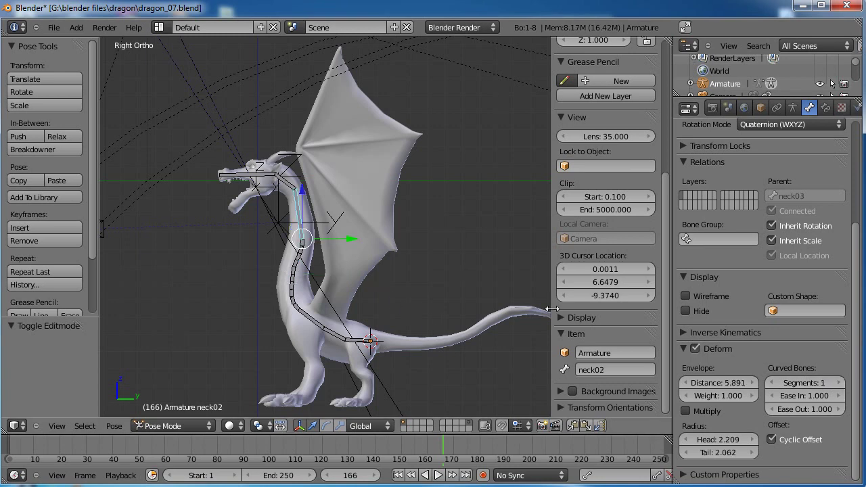
click(841, 383)
click(841, 383)
click(840, 383)
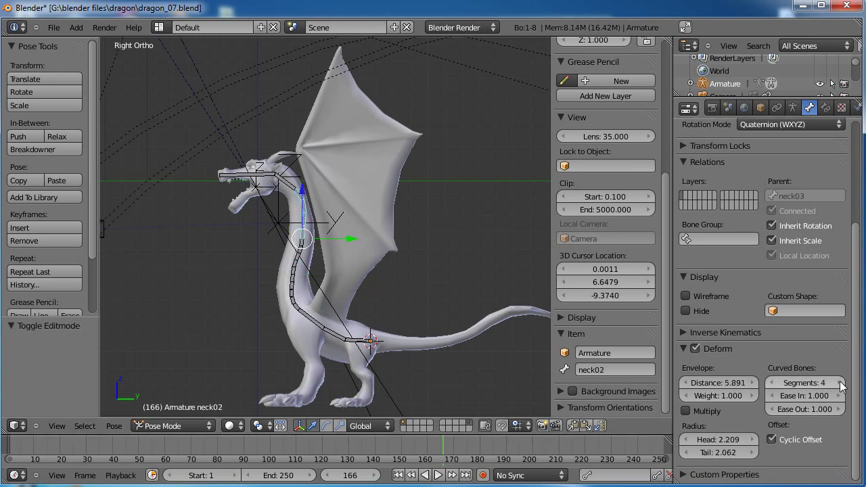
key(bracketright)
click(840, 384)
click(841, 384)
click(840, 384)
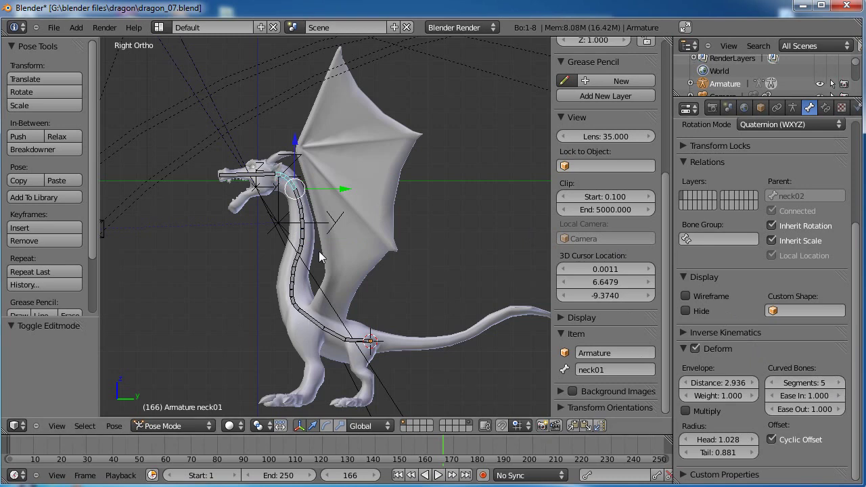
Increase the curved-bone segments of the torso bone between the hips and chest, as on the neck bones
scroll(322, 257, up, 1)
right_click(341, 362)
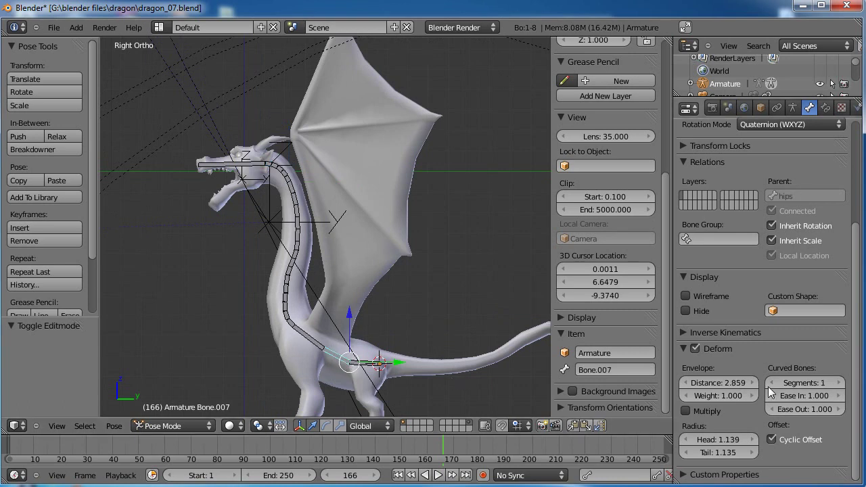
click(839, 383)
click(839, 383)
click(839, 383)
click(839, 383)
In Edit Mode, move the joint at the rear of the chest bone about 0.36 toward the head and 0.07 up
right_click(313, 343)
key(Tab)
right_click(323, 349)
key(g)
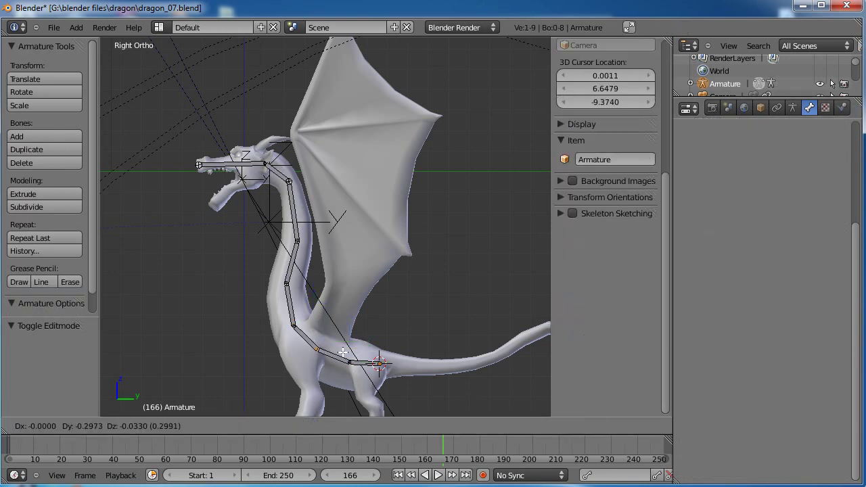
click(343, 350)
Move the joint in front of the hips bone about 0.5 toward the tail and slightly up
right_click(352, 364)
key(g)
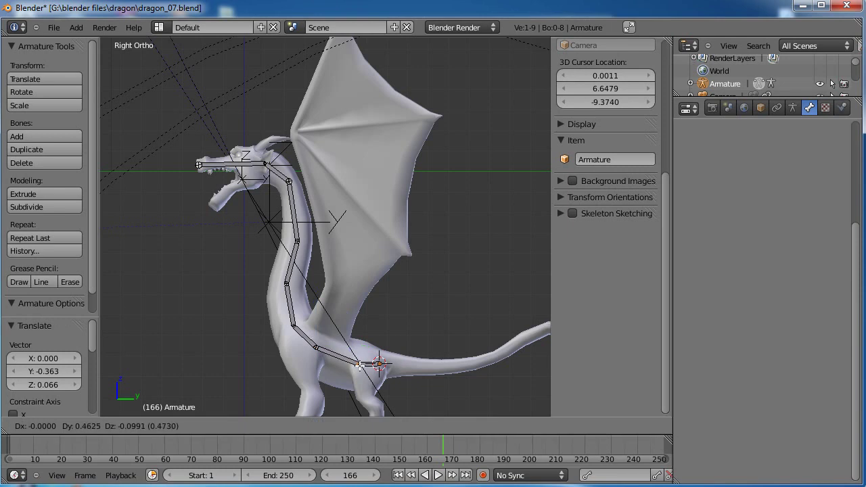
click(361, 364)
click(359, 364)
key(g)
click(361, 361)
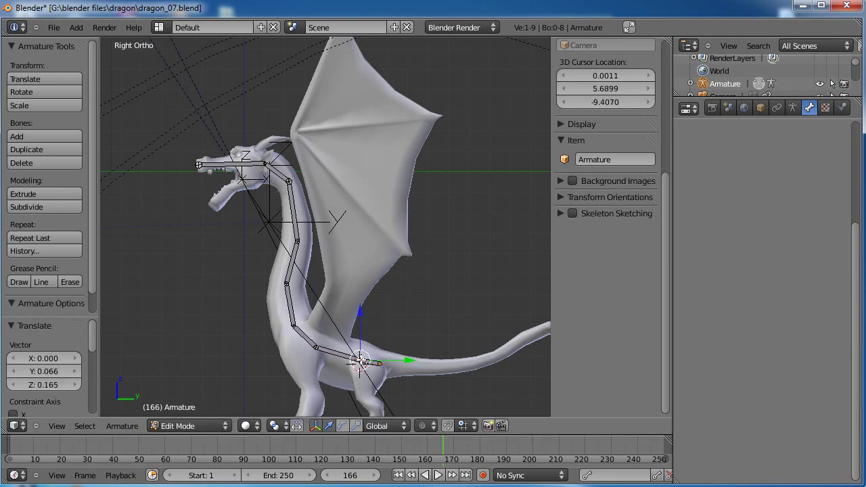
Thicken the head bone's display by a factor of about 2.77, and again by about 1.5, to fill the skull
key(ctrl+Tab)
key(a)
scroll(362, 333, down, 3)
middle_drag(245, 265, 342, 280)
scroll(317, 248, up, 4)
scroll(342, 280, up, 2)
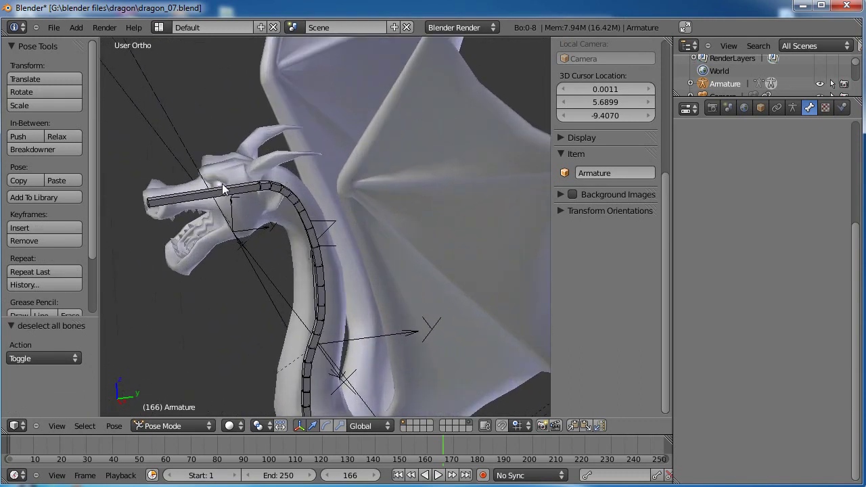
key(ctrl+Tab)
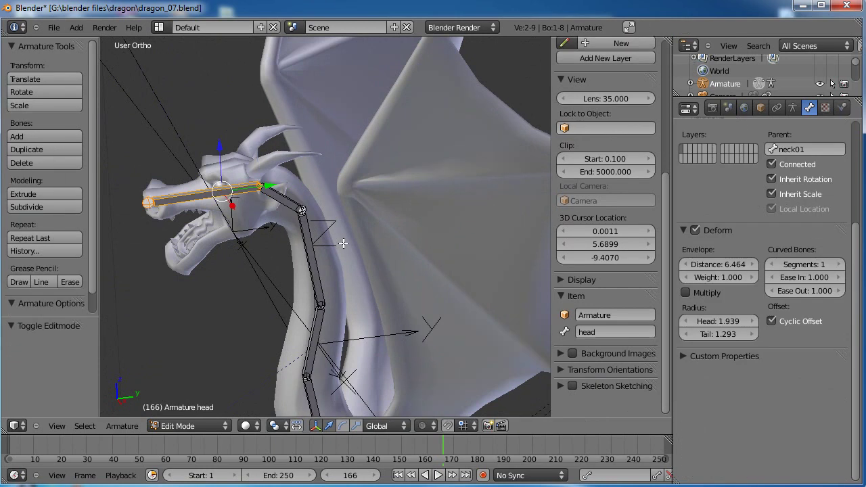
key(ctrl+alt+s)
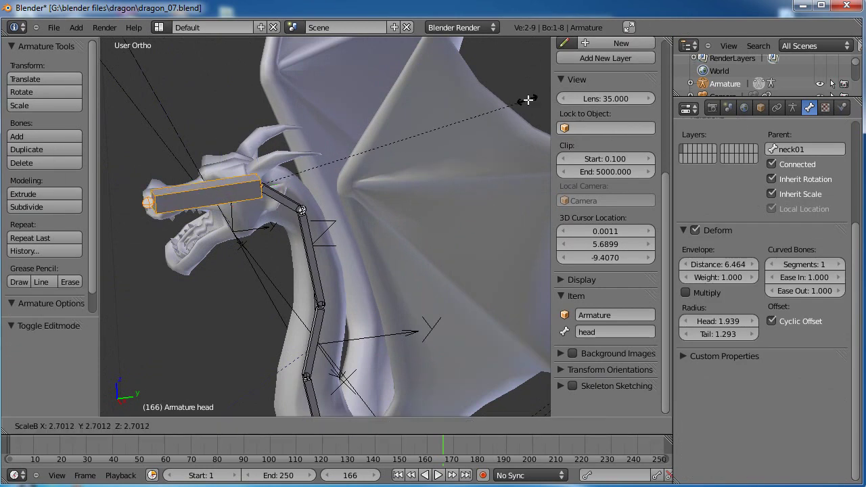
click(532, 98)
key(ctrl+alt+s)
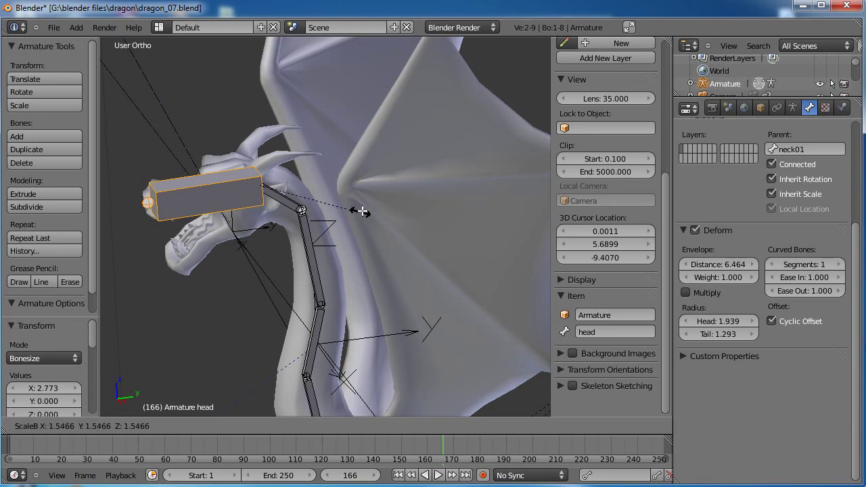
click(361, 212)
Thicken the chest bone's display by a factor of about 3.85
key(ctrl+Tab)
scroll(361, 212, down, 5)
right_click(340, 362)
scroll(344, 320, up, 5)
key(ctrl+Tab)
key(Tab)
key(ctrl+alt+s)
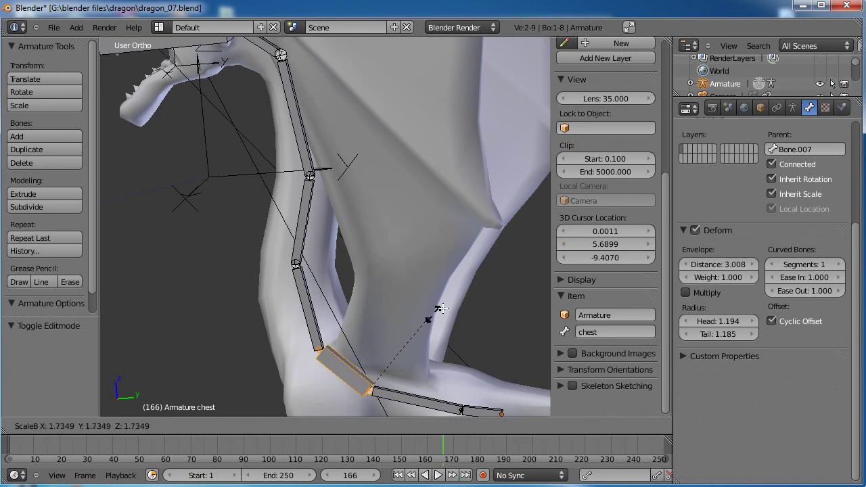
click(521, 253)
Thicken the hips bone's display by a factor of about 3.9 and return to Pose Mode
shift+middle_drag(488, 341, 381, 255)
right_click(388, 324)
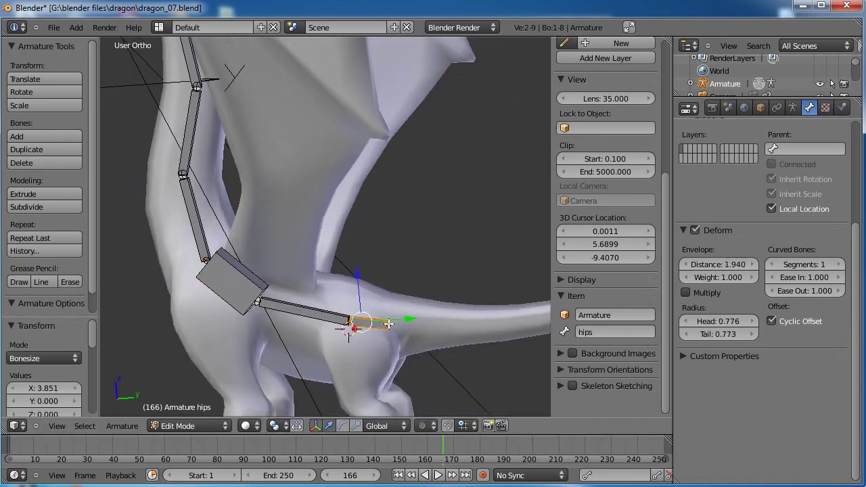
key(ctrl+alt+s)
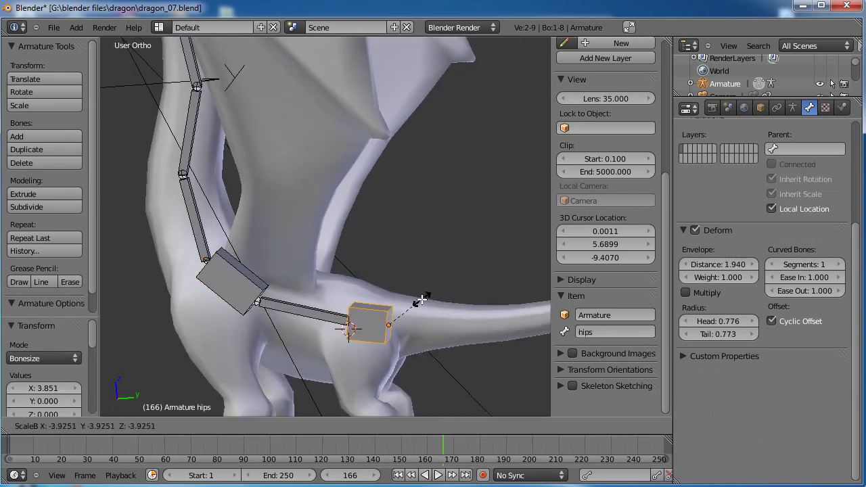
click(411, 295)
middle_drag(412, 296, 365, 326)
key(ctrl+Tab)
scroll(328, 333, down, 5)
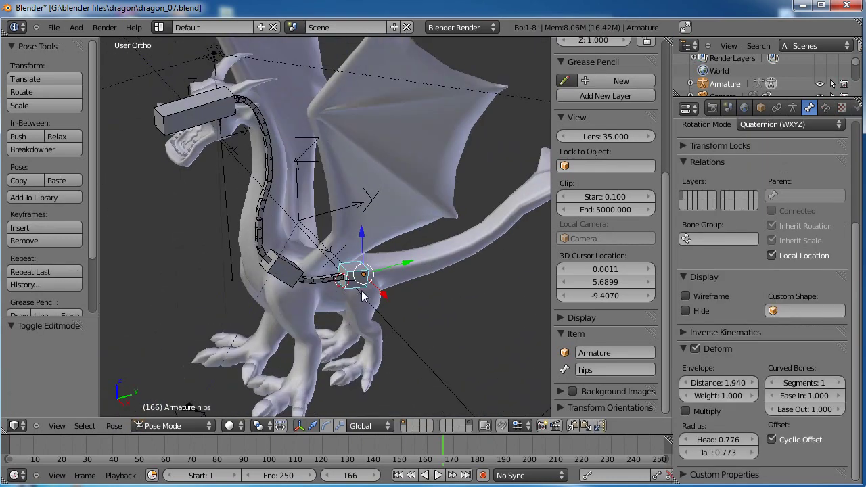
In Object Mode, move the armature to the first layer of the lower row and show that layer alongside the dragon's
key(a)
middle_drag(348, 240, 282, 248)
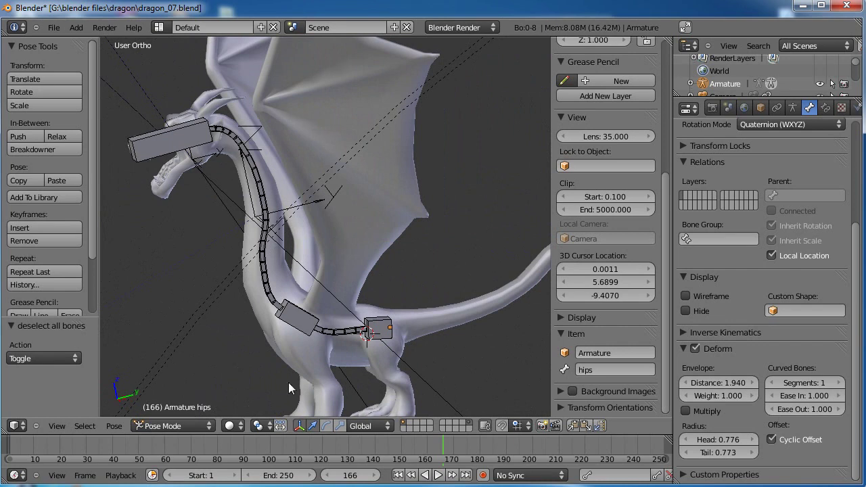
scroll(313, 161, down, 2)
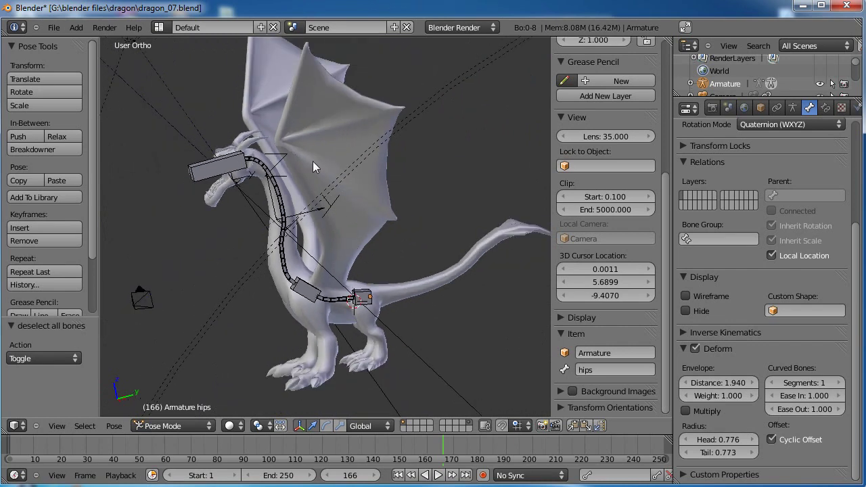
right_click(304, 289)
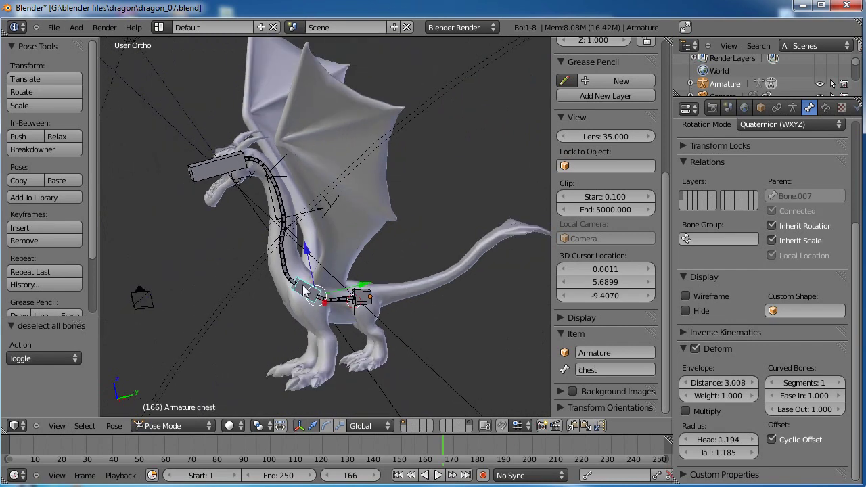
click(154, 421)
click(162, 408)
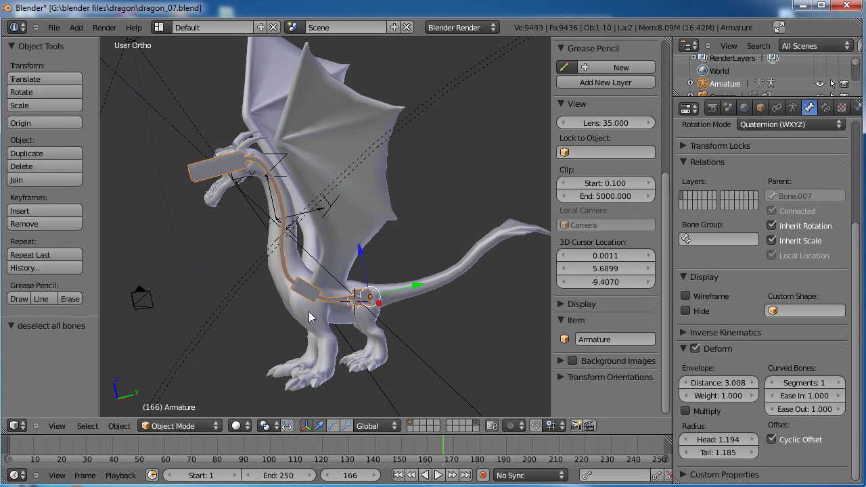
key(m)
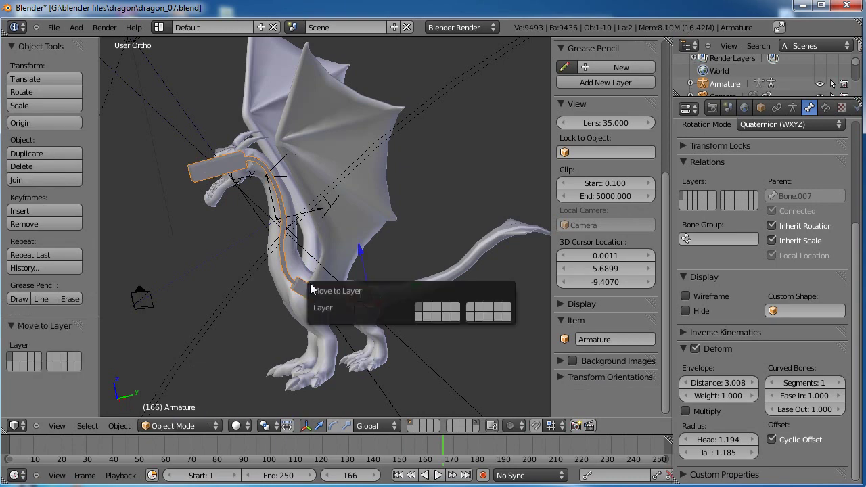
click(419, 320)
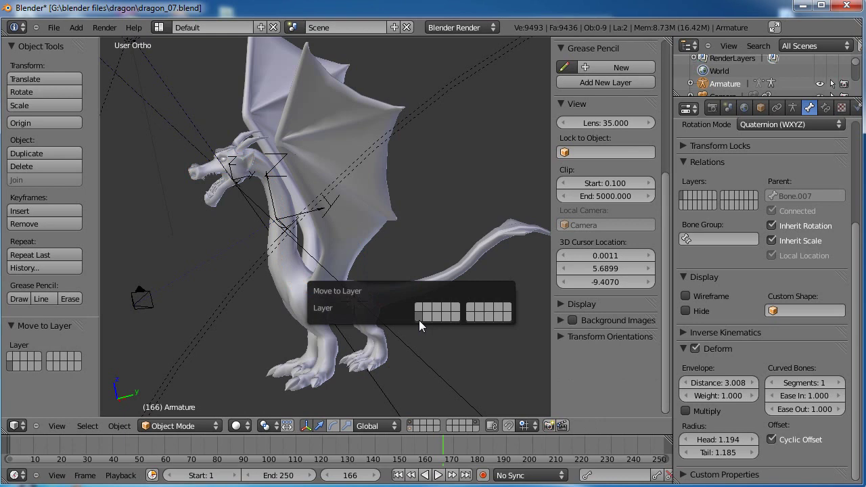
shift+click(408, 428)
In Edit Mode from the right view, extrude a bone from the rear end of the hips to about the middle of the tail
middle_drag(248, 277, 310, 275)
key(KP_3)
scroll(318, 278, up, 2)
shift+middle_drag(386, 302, 270, 249)
scroll(352, 288, up, 1)
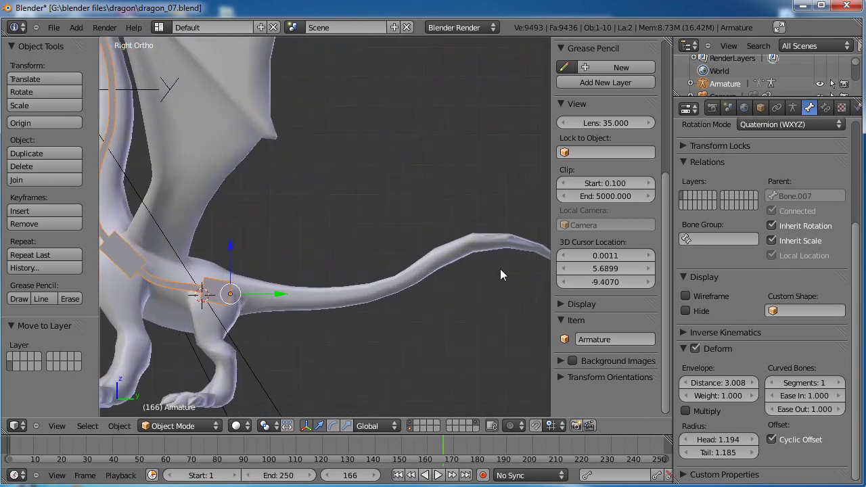
shift+middle_drag(500, 271, 432, 270)
key(Tab)
shift+middle_drag(200, 307, 247, 308)
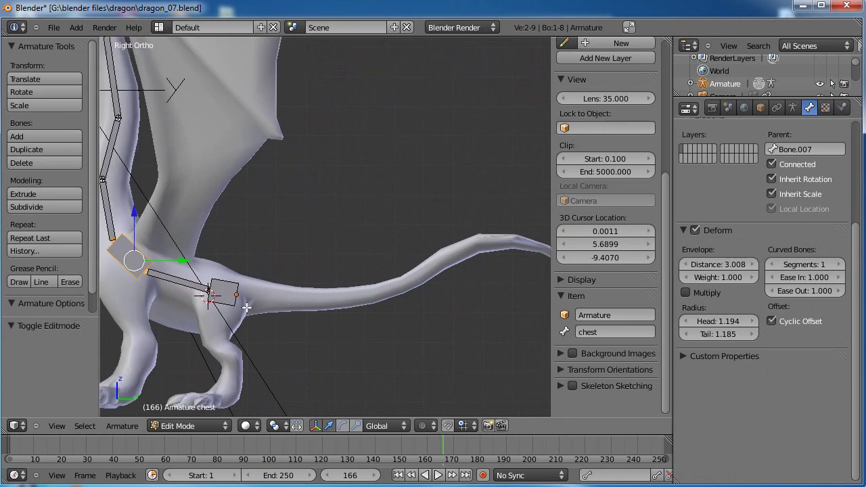
right_click(237, 295)
shift+middle_drag(325, 310, 323, 314)
key(g)
right_click(244, 294)
key(e)
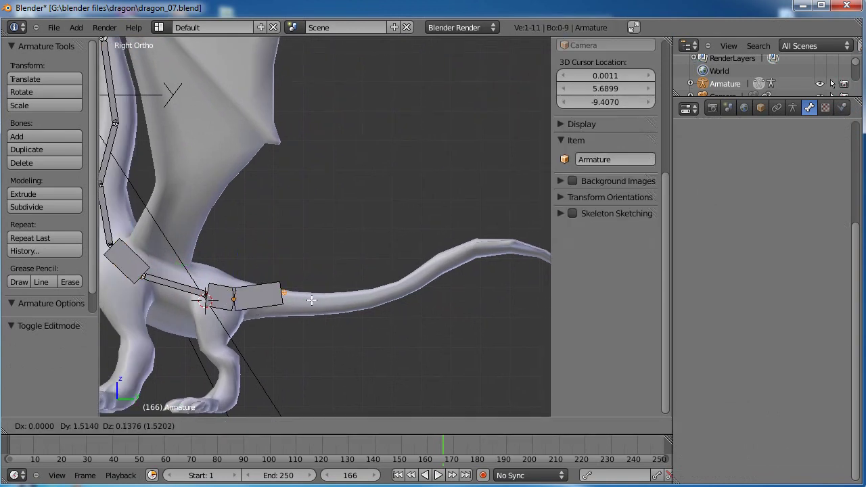
click(413, 301)
Move the free end of the new tail bone to the tail tip, about 6.58 along Y and 0.77 along Z
scroll(425, 307, down, 1)
scroll(425, 307, up, 1)
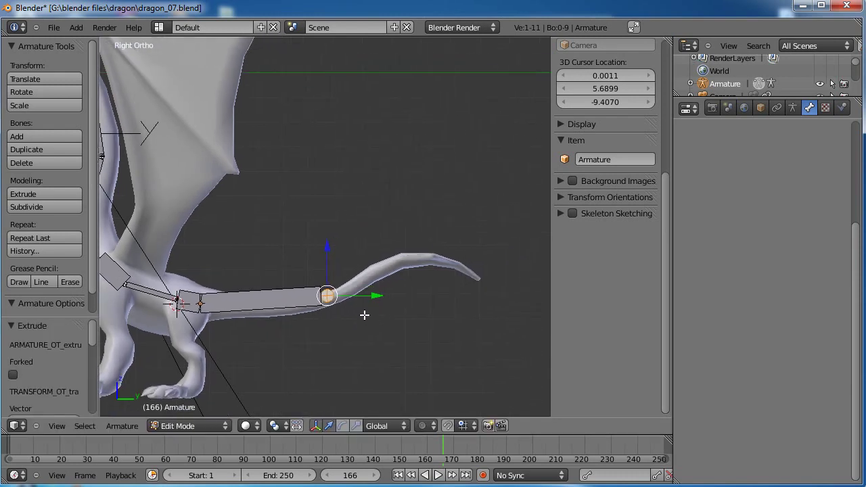
key(e)
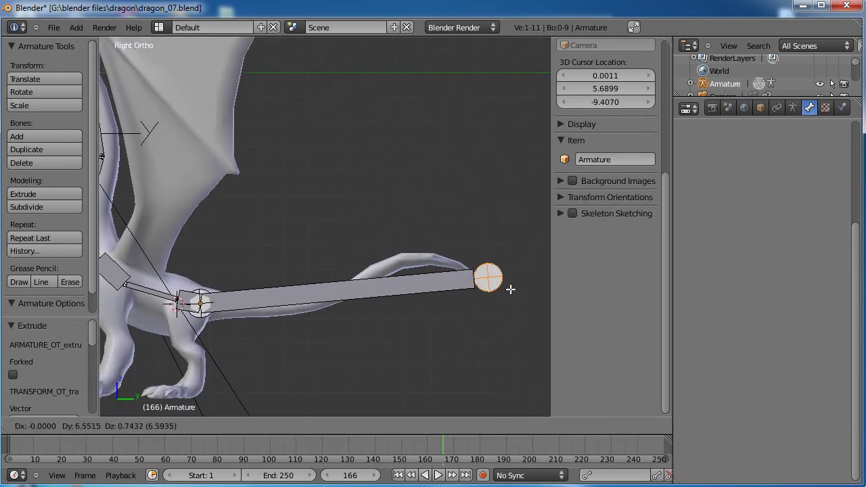
click(511, 289)
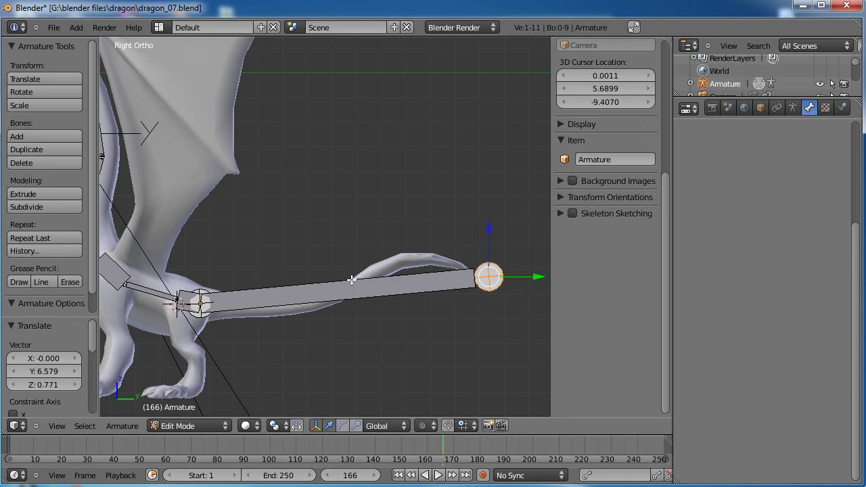
Subdivide the long tail bone with 3 cuts
right_click(305, 303)
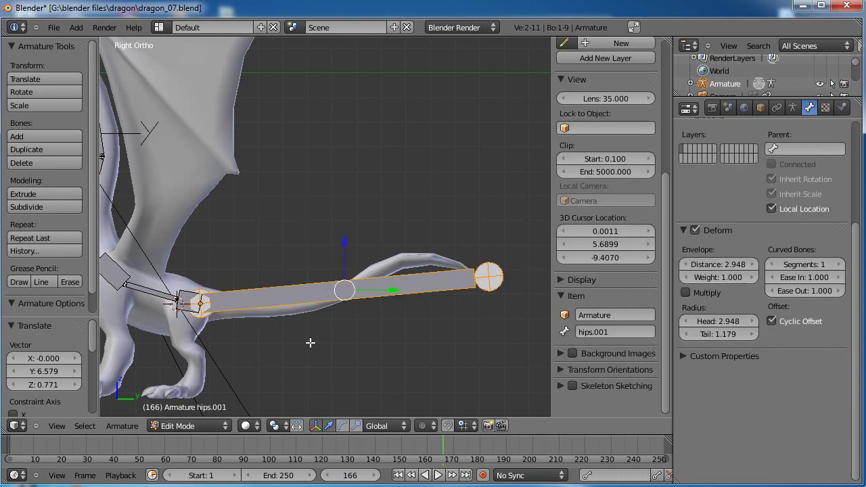
key(w)
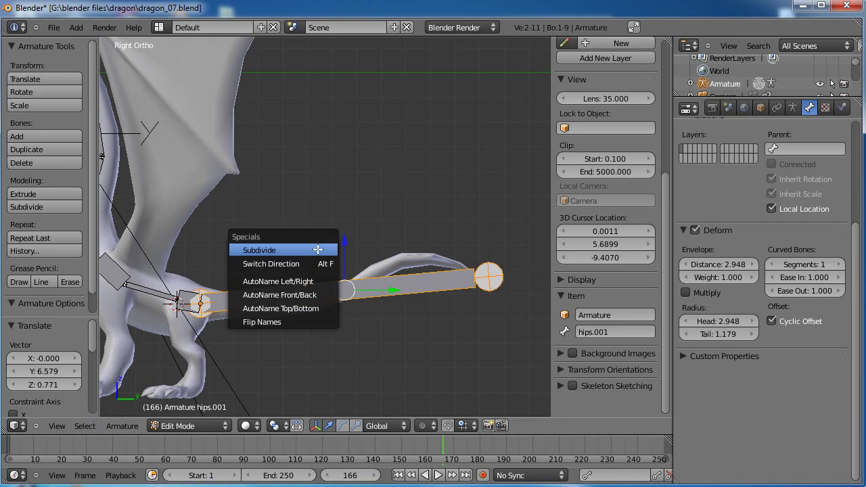
click(317, 250)
click(75, 359)
click(76, 359)
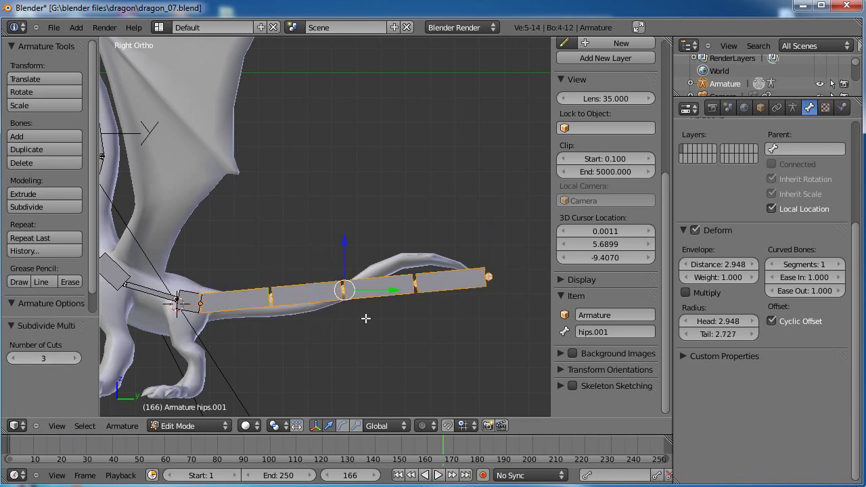
Scale down the display thickness of all four tail bones so they fit within the tail
key(a)
key(b)
drag(494, 222, 249, 329)
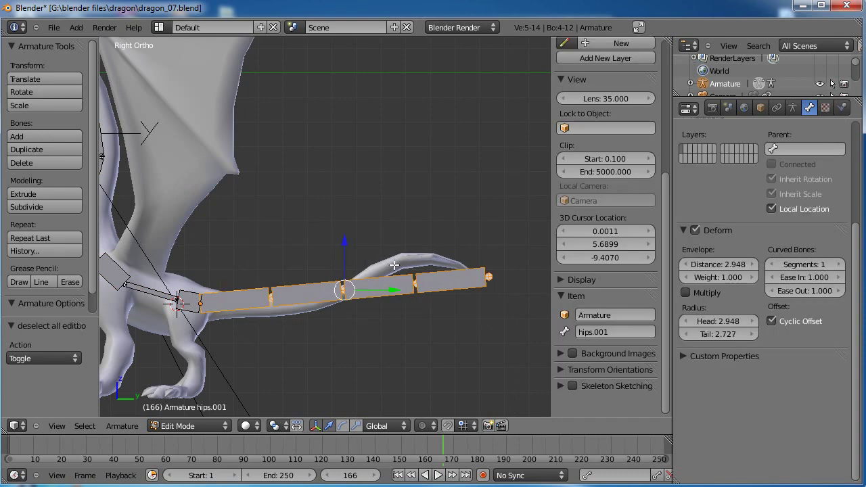
key(ctrl+alt+s)
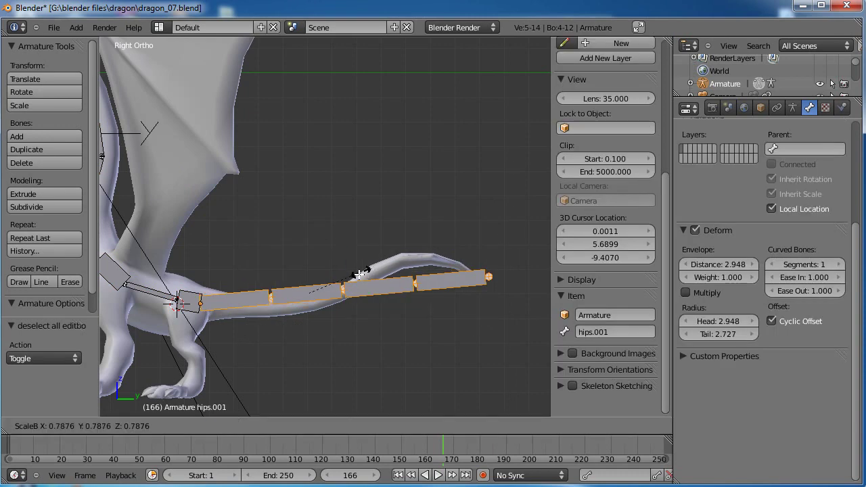
click(296, 298)
Move the three joints between the tail bones and the end joint onto the tail's curved centreline
right_click(272, 299)
key(g)
click(299, 292)
right_click(346, 294)
key(g)
click(322, 301)
right_click(416, 283)
key(g)
click(391, 263)
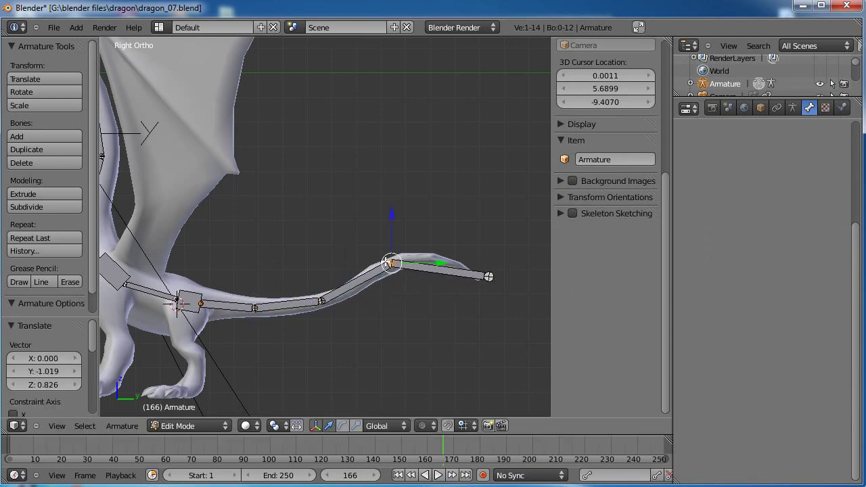
right_click(488, 278)
key(g)
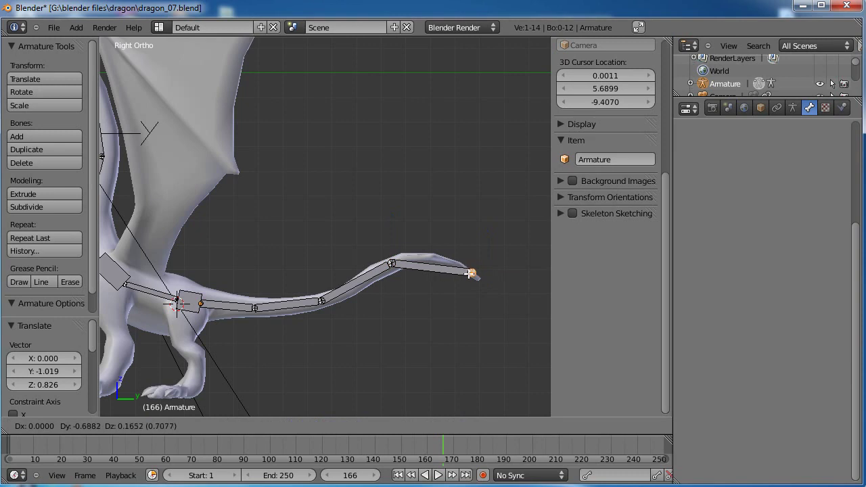
click(470, 273)
In Pose Mode, set the Curved Bones segments of the tail-tip bone (hips.002) to 5
key(Tab)
right_click(420, 265)
right_click(426, 271)
click(179, 425)
click(172, 380)
right_click(439, 270)
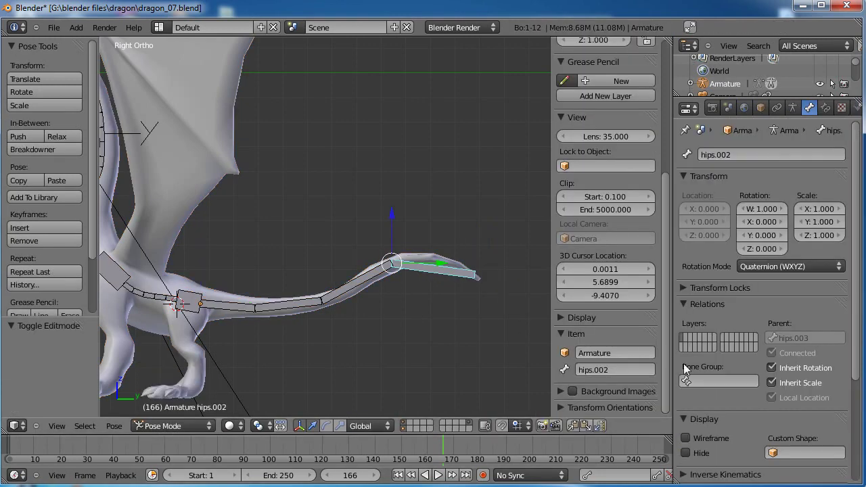
scroll(800, 132, down, 5)
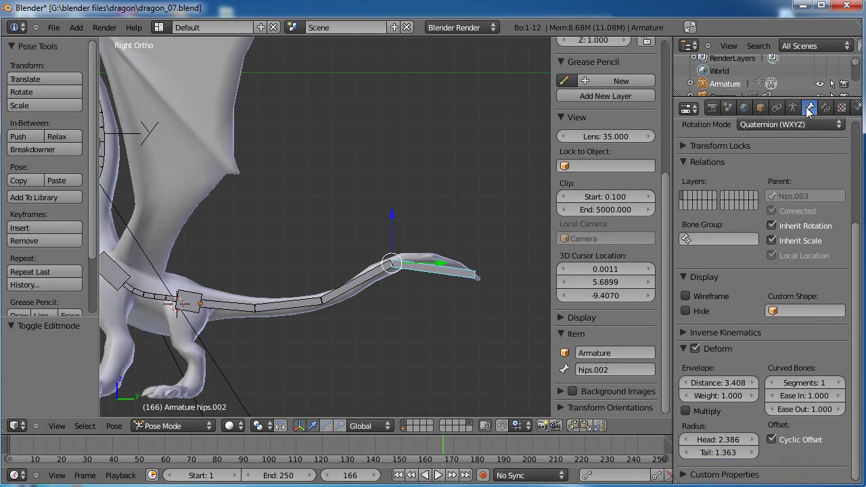
click(839, 383)
click(839, 382)
click(839, 383)
click(839, 383)
Set the Curved Bones segments of the two middle tail bones, hips.003 and hips.004, to 5 each
right_click(368, 284)
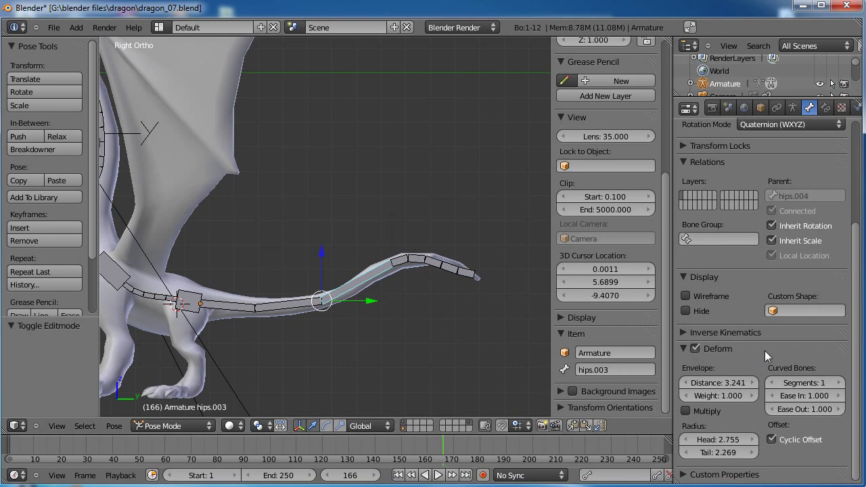
click(840, 383)
click(839, 383)
click(840, 383)
click(840, 382)
right_click(311, 310)
click(839, 383)
click(839, 383)
click(839, 383)
click(839, 382)
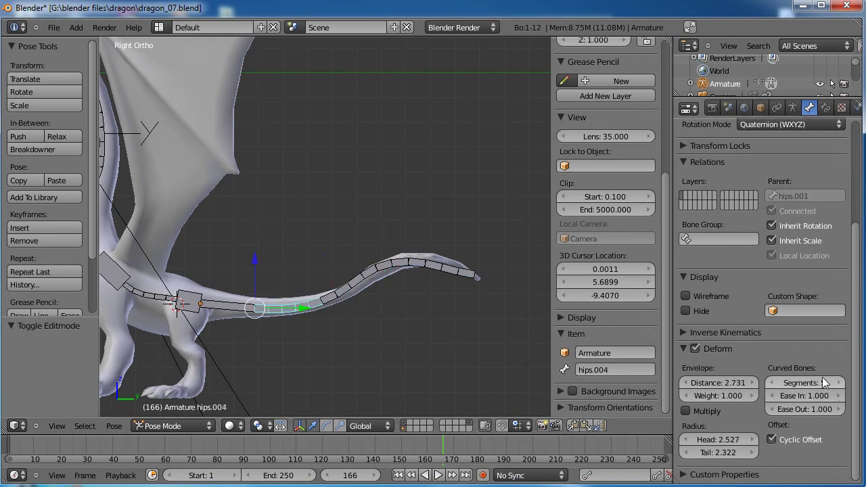
Set the Curved Bones segments of the first tail bone (hips.001) to 5
right_click(245, 306)
click(838, 383)
click(839, 383)
click(839, 383)
click(839, 383)
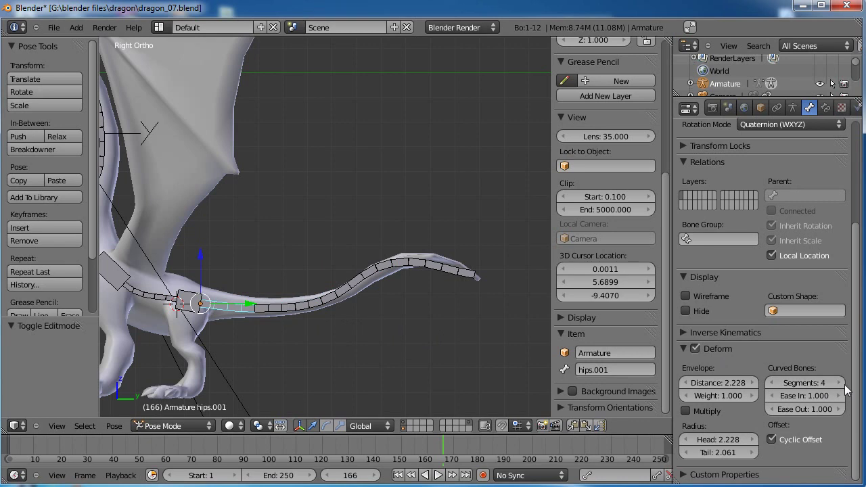
In Edit Mode, move the joint between the last two tail bones toward the tip along the tail's bend, and return to Pose Mode
key(a)
right_click(390, 281)
shift+middle_drag(375, 287, 316, 290)
scroll(318, 290, up, 2)
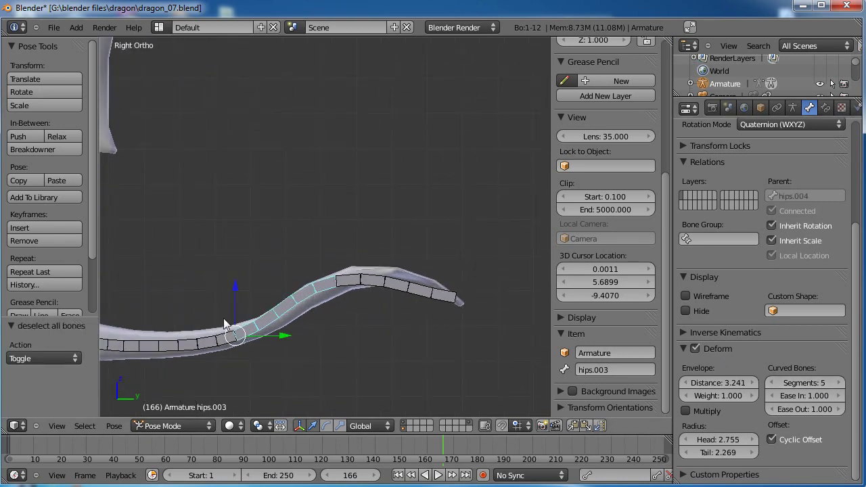
key(Tab)
right_click(346, 280)
key(g)
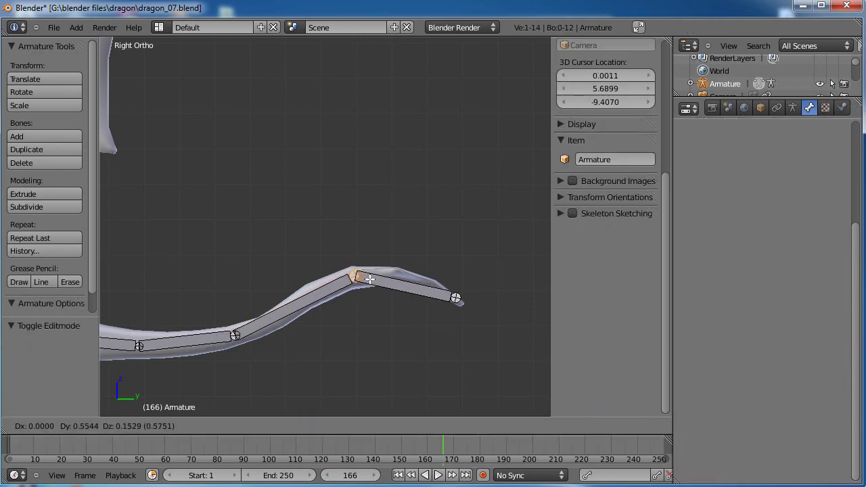
click(372, 287)
key(Tab)
In Edit Mode, nudge the end joint of the last tail bone at the tail tip
scroll(372, 288, down, 1)
scroll(371, 288, down, 1)
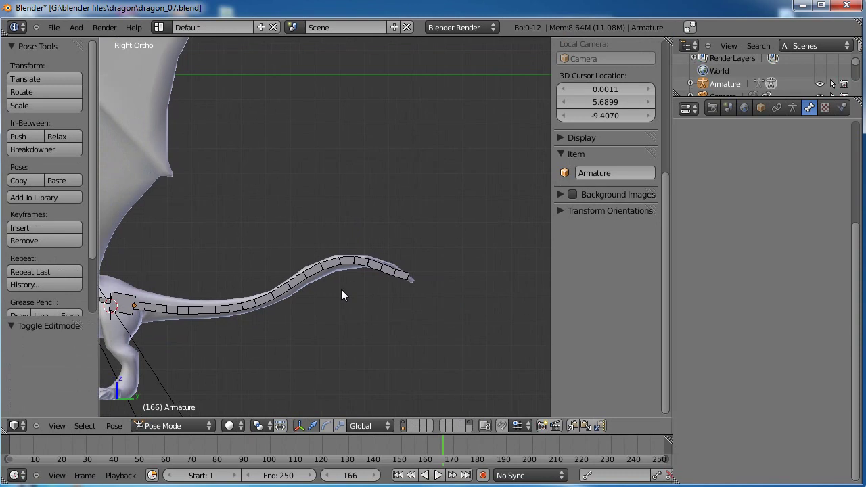
shift+middle_drag(341, 289, 454, 288)
key(Tab)
right_click(507, 278)
key(g)
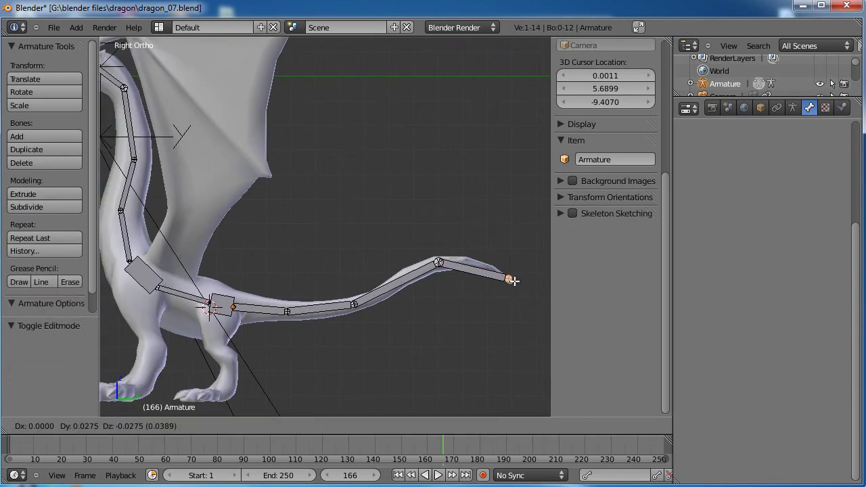
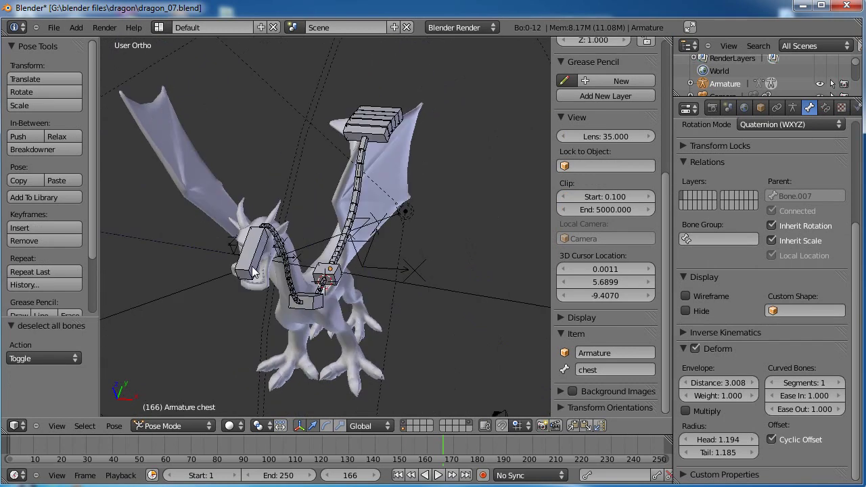
In Edit Mode, widen the head bone's display along its local X axis, and return to Pose Mode with nothing selected
key(ctrl+alt+s)
key(x)
key(x)
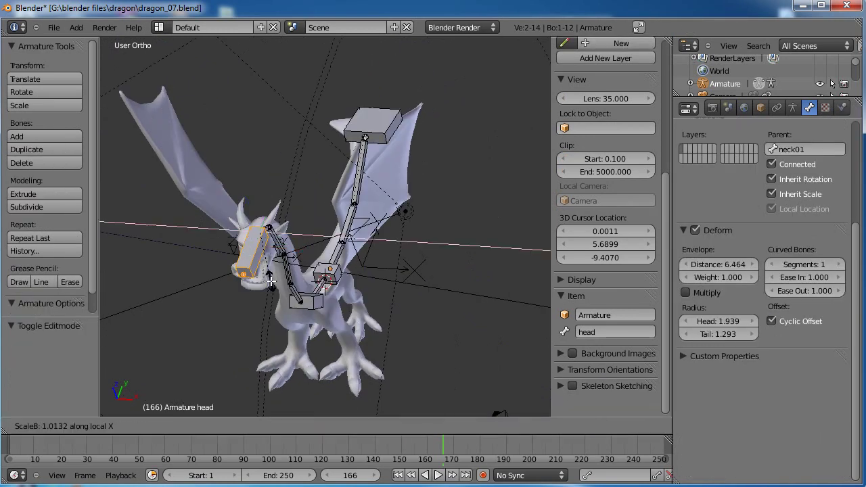
click(328, 266)
key(Tab)
key(a)
Save the file over the existing dragon_07.blend
middle_drag(380, 296, 306, 277)
key(ctrl+s)
click(307, 276)
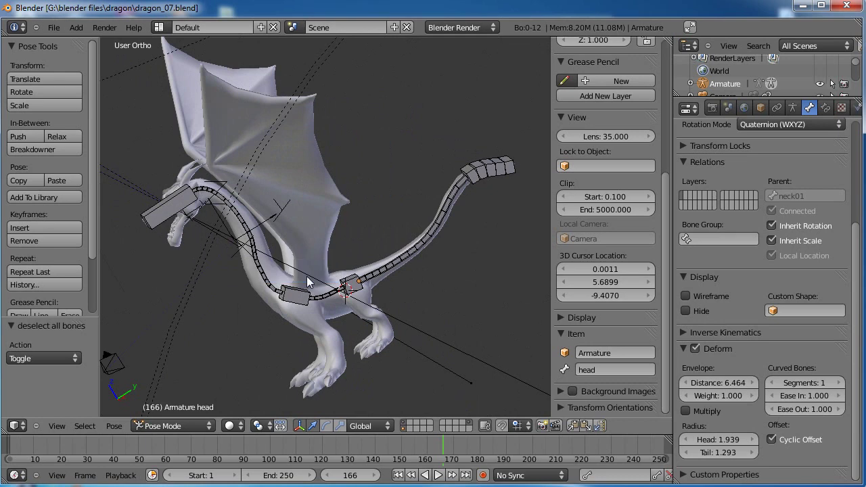
Using the front and right views, place the 3D cursor at the front shoulder, about X 1.00, Y 2.68, Z -7.91
middle_drag(366, 330, 374, 243)
scroll(366, 256, up, 3)
key(KP_3)
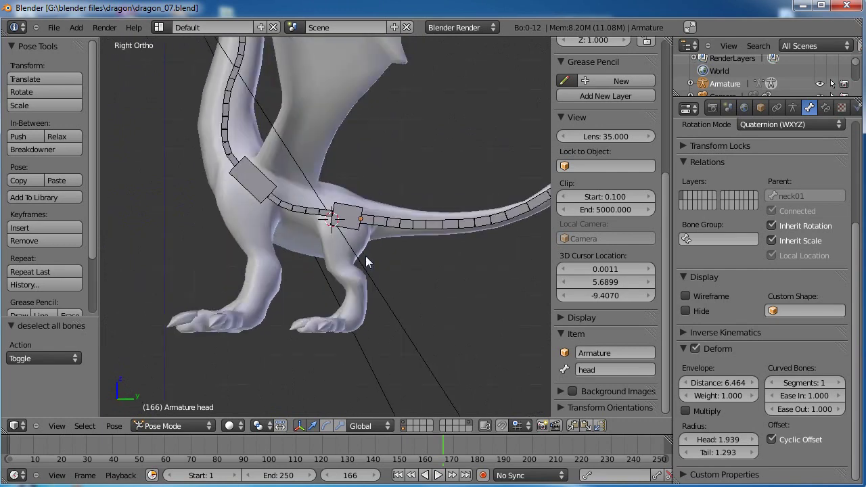
key(KP_1)
scroll(420, 305, up, 2)
shift+middle_drag(423, 303, 456, 322)
click(354, 210)
key(KP_3)
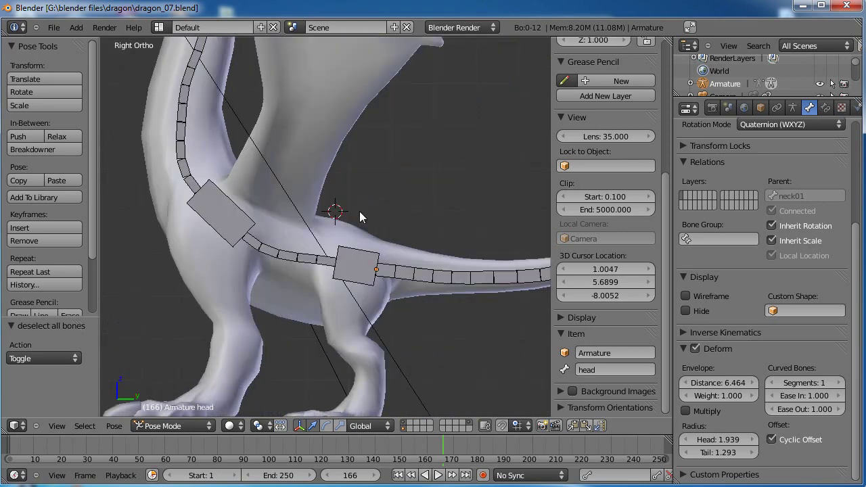
click(207, 208)
shift+middle_drag(241, 253, 270, 203)
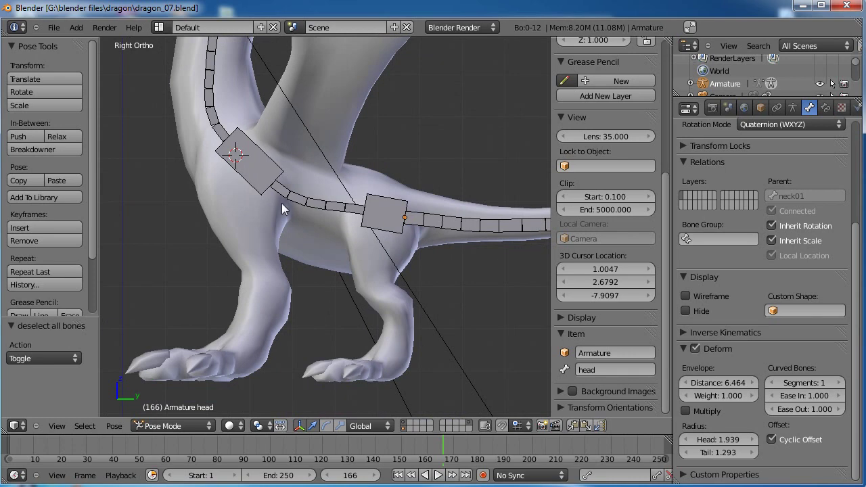
In Edit Mode, add a bone at the 3D cursor and move its tip down to the heel of the front foot
right_click(270, 179)
key(Tab)
key(shift+a)
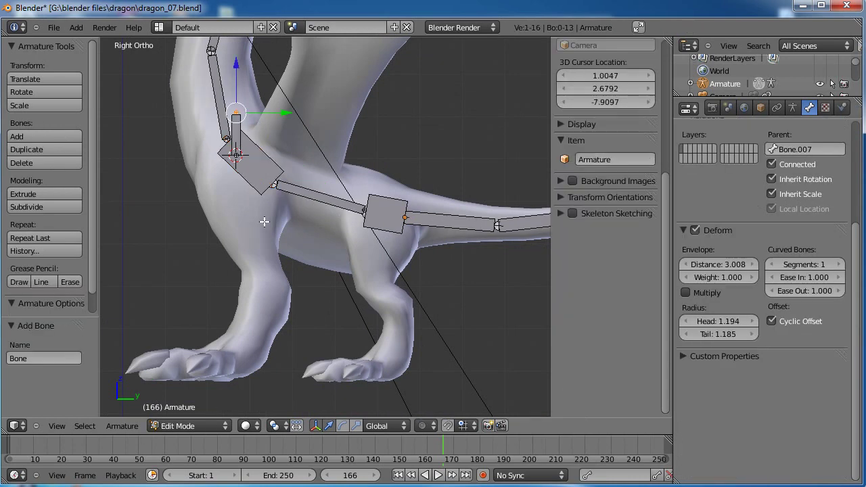
right_click(236, 115)
key(g)
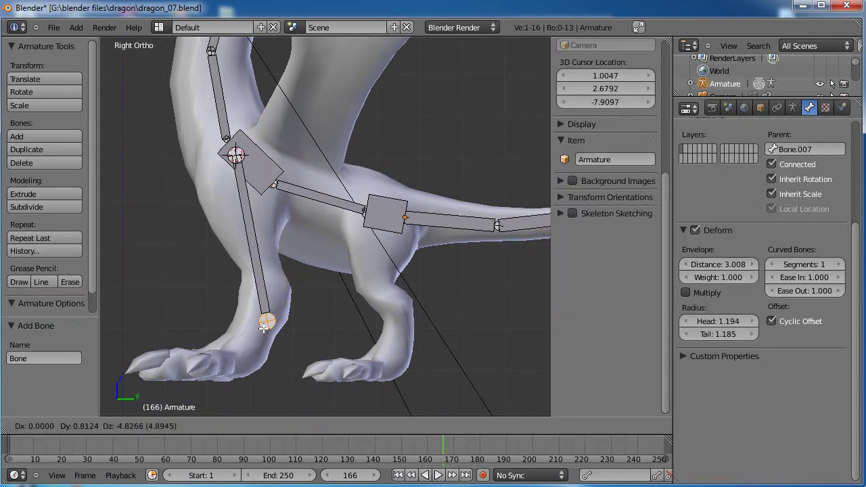
click(240, 356)
Shift the lower end of the front leg bone about -0.035 along X to centre it in the leg
middle_drag(240, 356, 355, 354)
drag(374, 395, 404, 393)
middle_drag(451, 359, 371, 345)
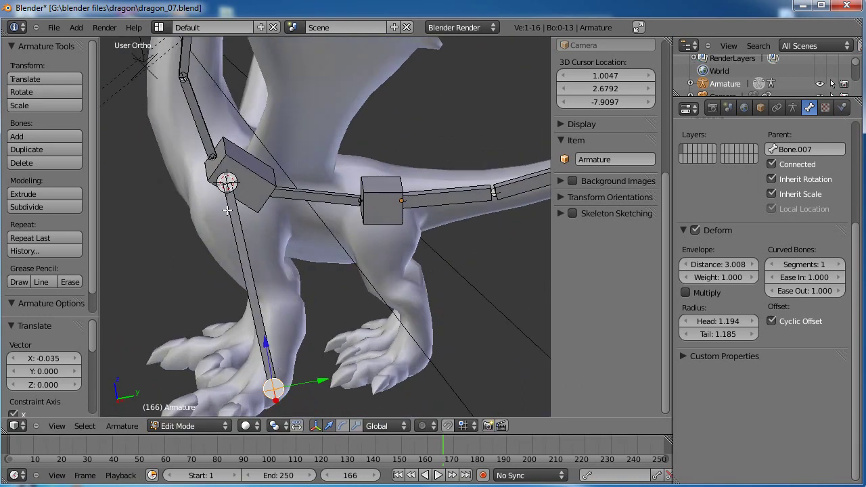
Subdivide the front leg bone with 2 cuts
right_click(243, 265)
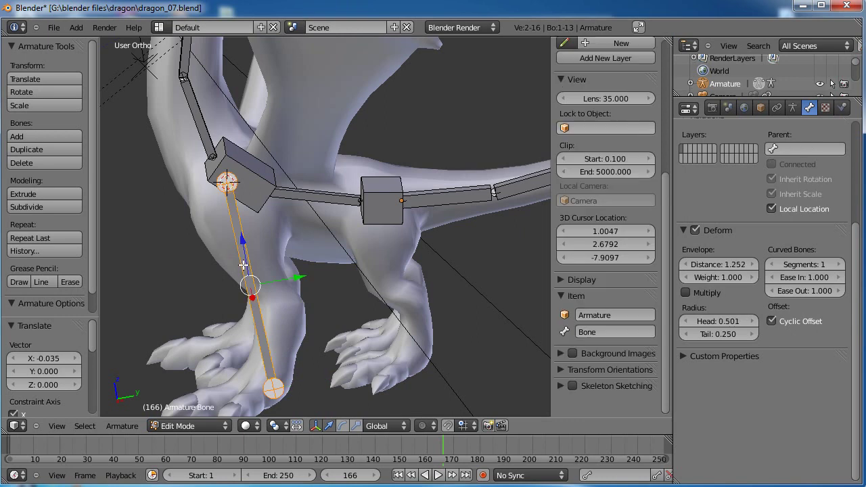
key(w)
click(242, 265)
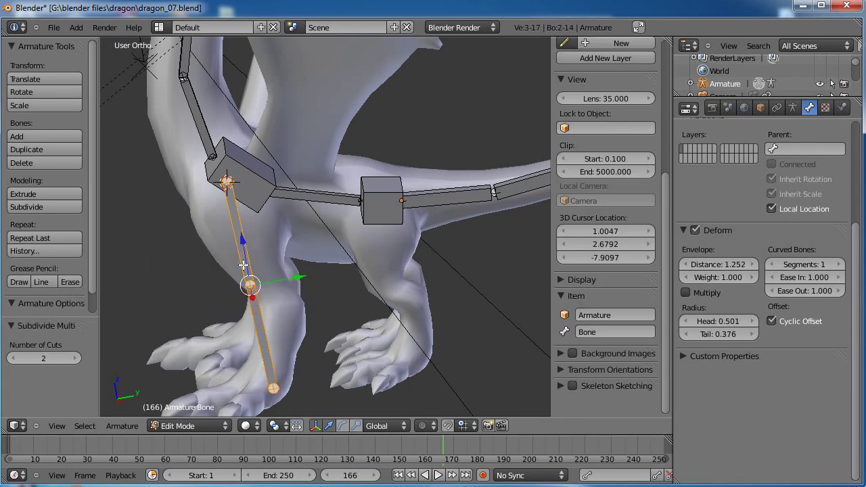
click(72, 359)
click(13, 360)
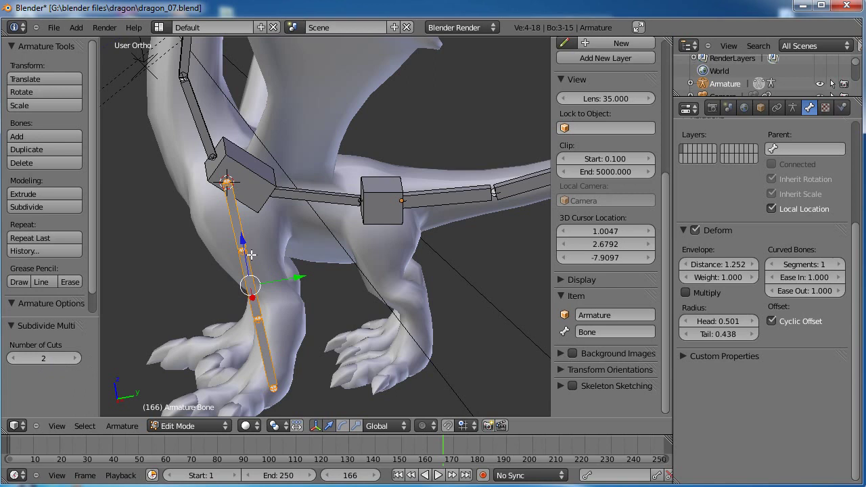
In right view, move the leg's lower middle joint by Y 0.398, Z -0.621 and its upper middle joint by Y 0.589, Z -1.083
key(KP_3)
right_click(242, 292)
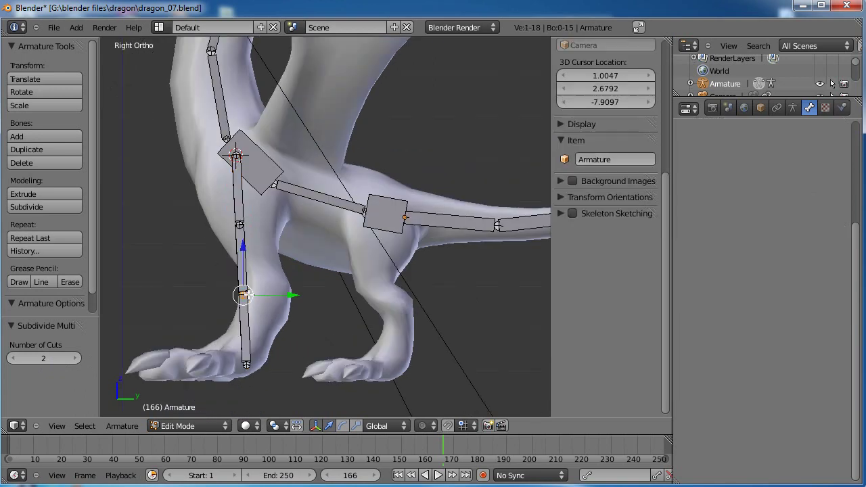
key(g)
click(260, 323)
right_click(240, 227)
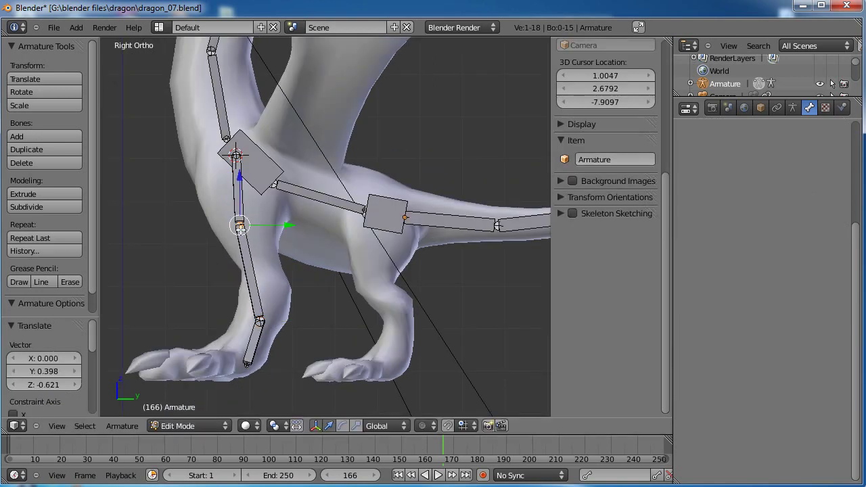
key(g)
click(263, 270)
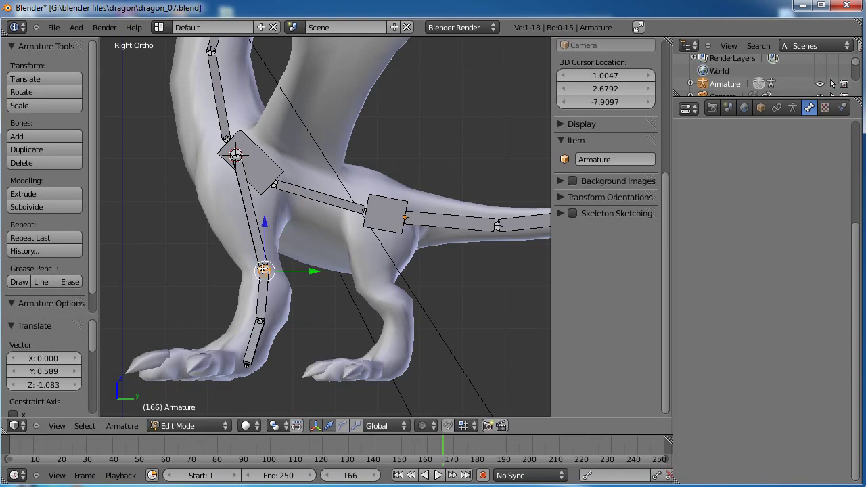
Move the top joint of the front leg chain by Y -0.064 and Z -0.112 at the shoulder
right_click(234, 155)
key(g)
click(235, 160)
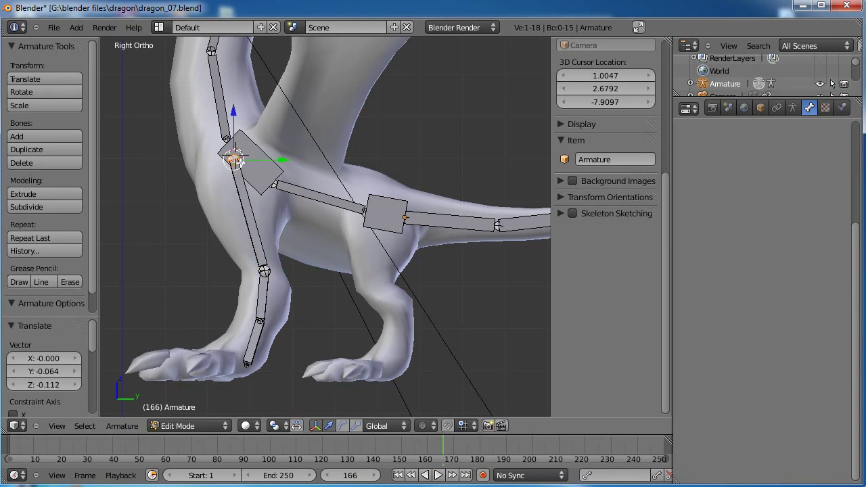
In front view, move the front leg's upper middle joint by X 0.175 and Z -0.048
key(KP_1)
right_click(366, 272)
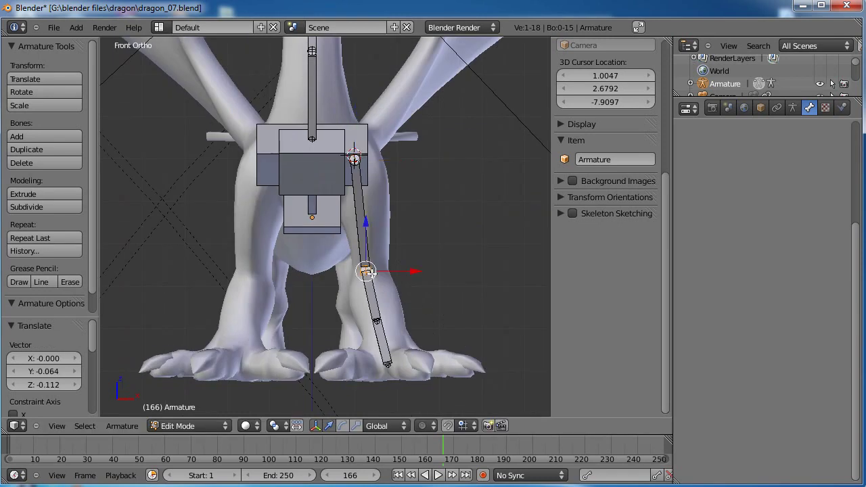
key(g)
click(379, 317)
Nudge the front leg's lower middle joint sideways along X to centre it in the lower leg
right_click(382, 318)
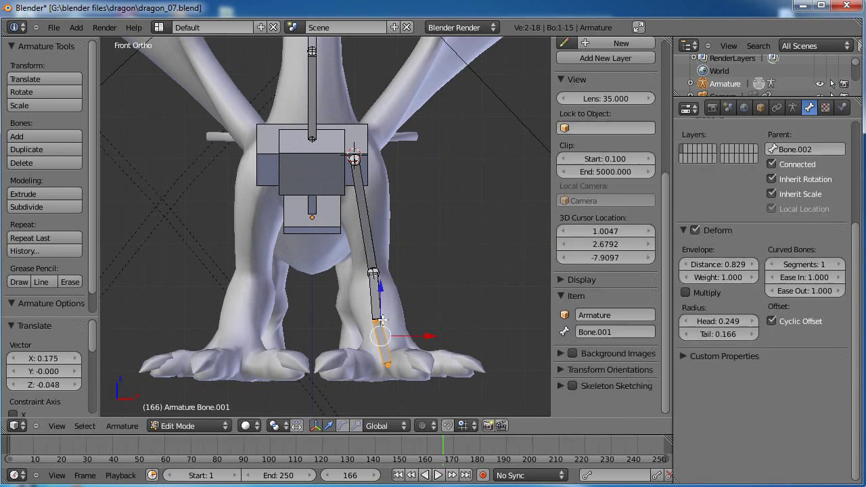
right_click(382, 318)
key(g)
right_click(400, 321)
right_click(381, 318)
key(g)
right_click(405, 325)
right_click(378, 321)
key(g)
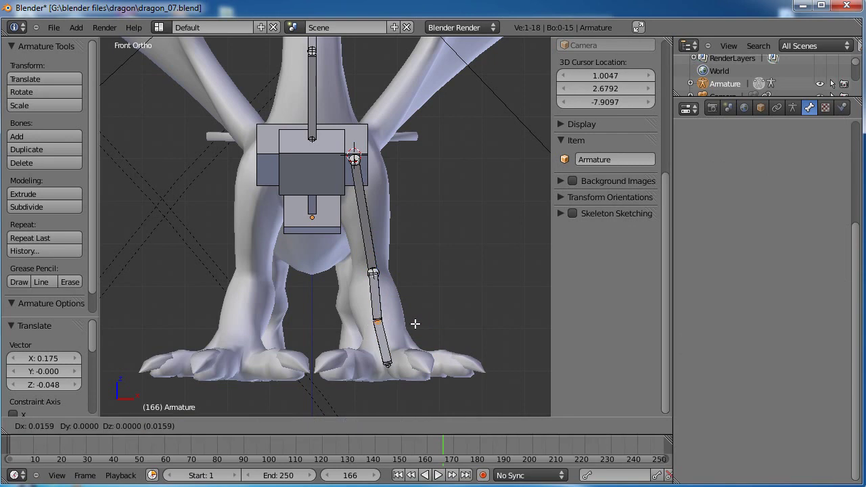
click(422, 328)
From an angled view, move the end joint of the front leg chain by X 0.007, Y -0.146 and Z 0.036
middle_drag(425, 268, 281, 288)
right_click(203, 342)
drag(237, 356, 234, 354)
click(228, 346)
Parent the upper front leg bone to the chest bone with Keep Offset
middle_drag(229, 346, 308, 229)
right_click(315, 238)
right_click(268, 163)
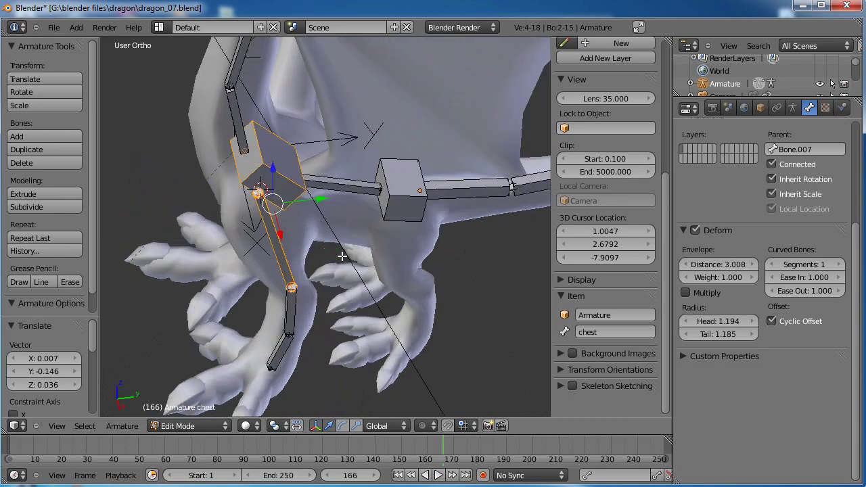
key(ctrl+p)
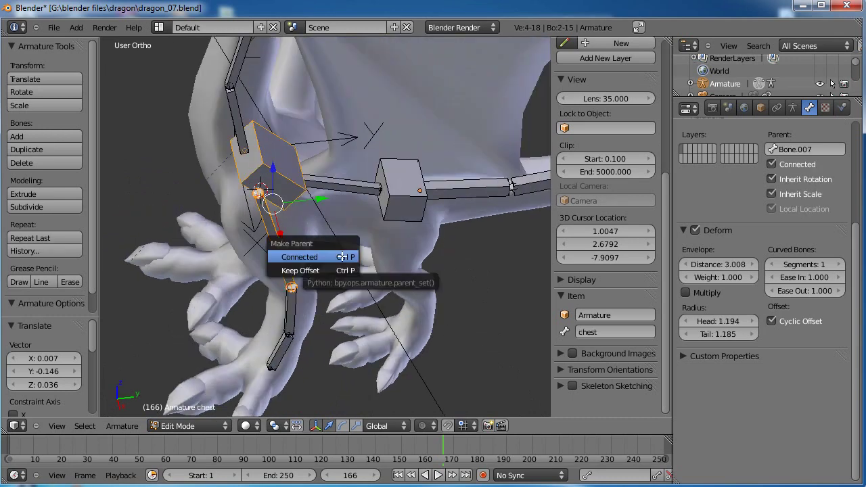
click(327, 271)
Test the leg's parenting in Pose Mode by freely rotating the chest bone, and discard the rotation
key(Tab)
scroll(326, 276, down, 3)
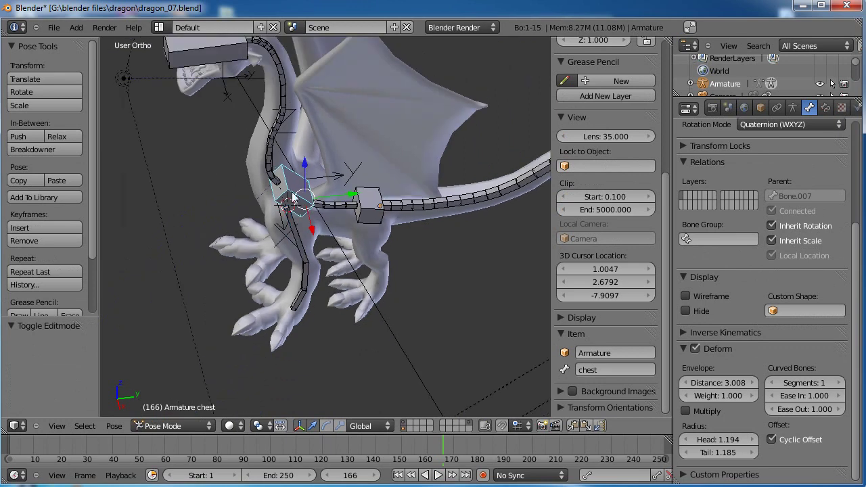
right_click(293, 196)
key(r)
key(r)
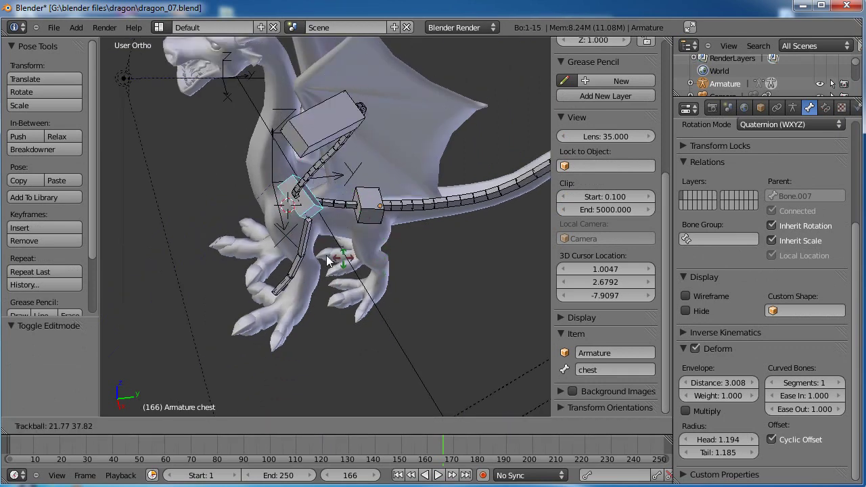
click(308, 207)
In Edit Mode and top view, roll the lowest front leg bone by about 20 degrees
key(KP_3)
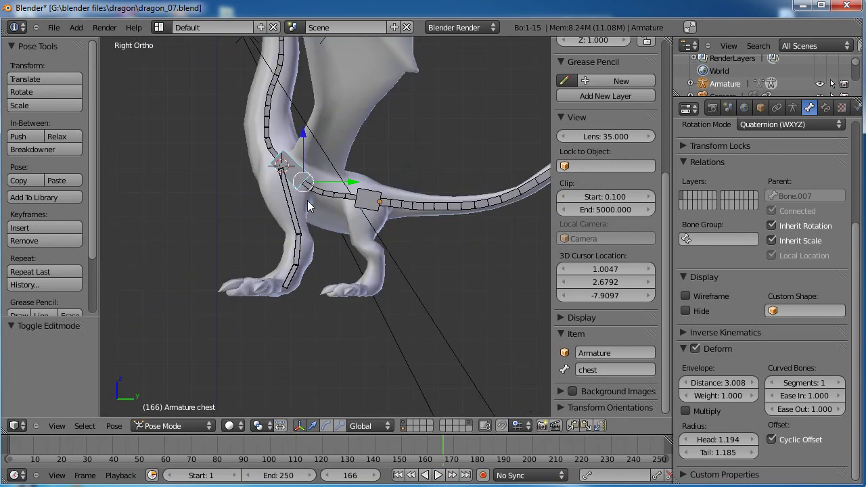
middle_drag(331, 232, 379, 245)
key(KP_7)
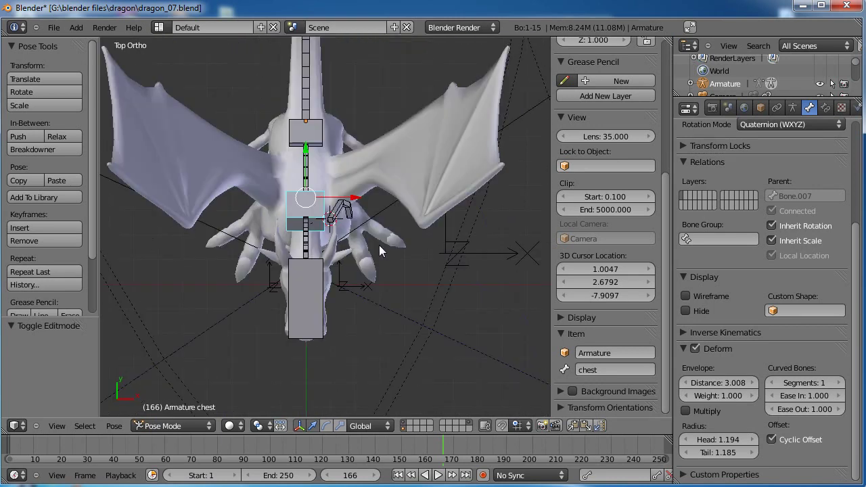
scroll(381, 251, up, 6)
right_click(228, 191)
key(Tab)
key(ctrl+r)
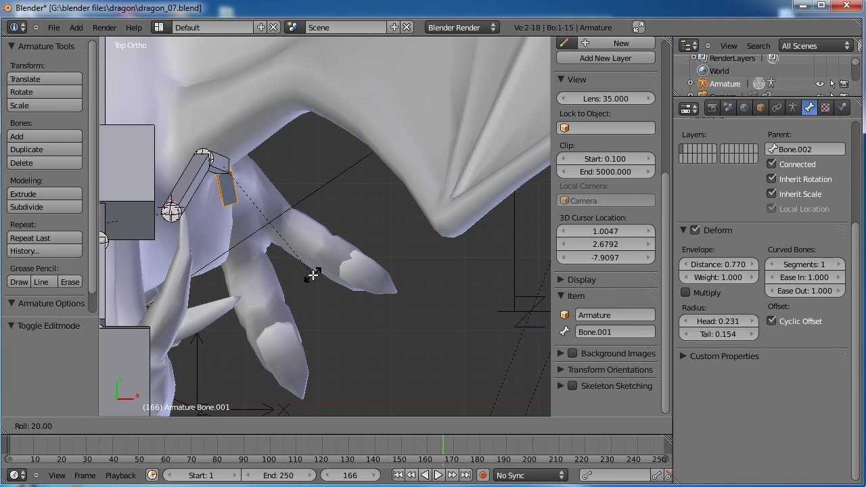
click(313, 277)
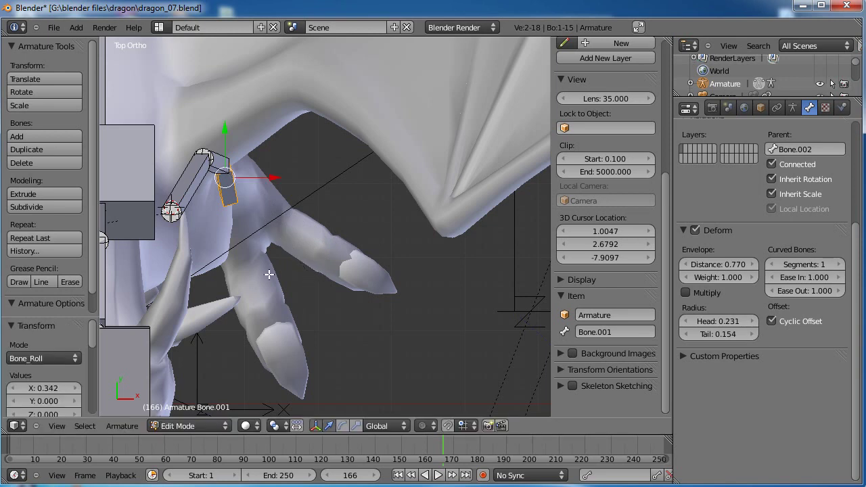
Adjust the roll of the upper and middle front leg bones together in top view
right_click(206, 157)
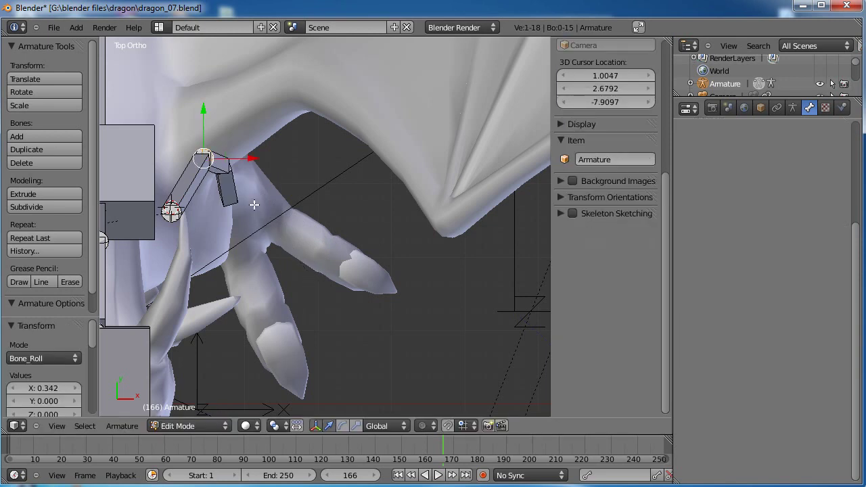
right_click(220, 157)
key(ctrl+r)
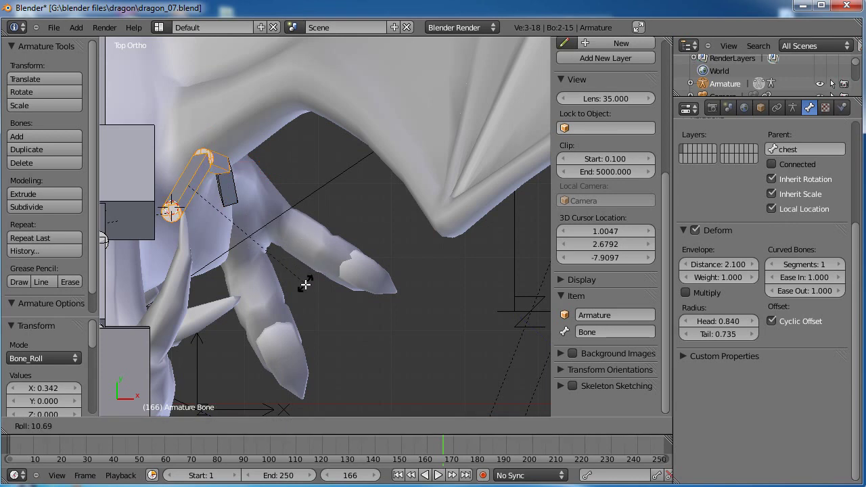
click(283, 300)
Move the front leg's lower middle joint by X -0.100, Y -0.037 and Z 0.013
middle_drag(282, 300, 367, 289)
right_click(330, 251)
key(g)
click(322, 252)
Place the 3D cursor at the base of the front foot's outer toe and add a new bone there
key(KP_7)
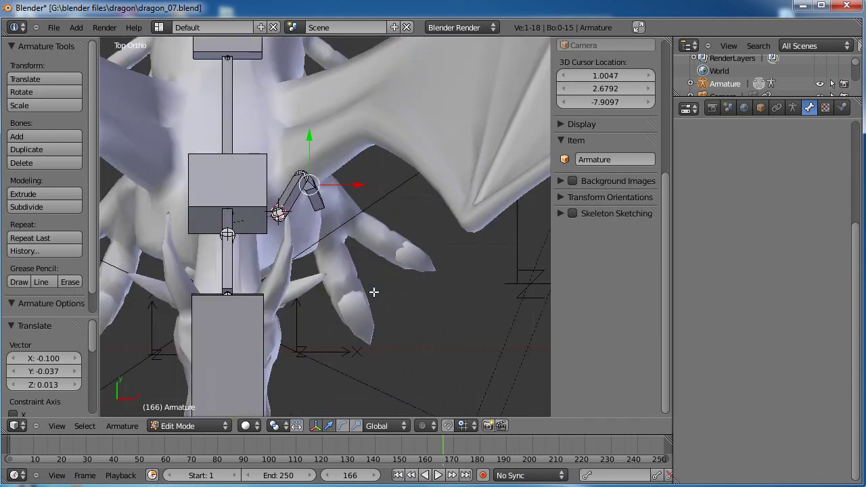
click(343, 214)
key(KP_3)
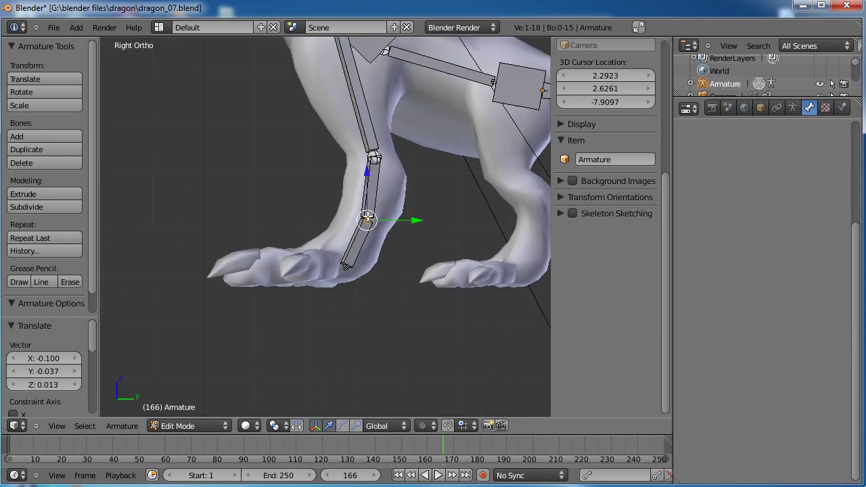
click(329, 266)
middle_drag(441, 259, 345, 330)
key(KP_7)
key(shift+a)
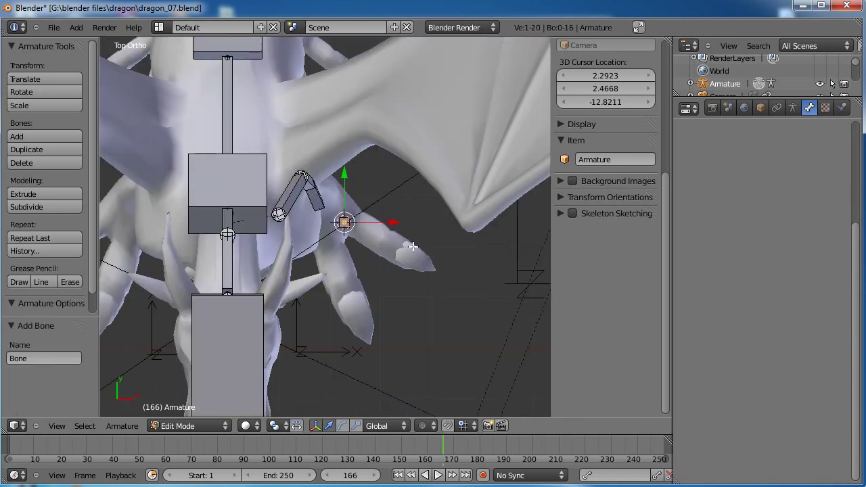
Fit the new bone into the outer toe by moving its tip X 1.460, Y -0.770 in top view, then Y -0.013, Z -1.115 in right view
key(g)
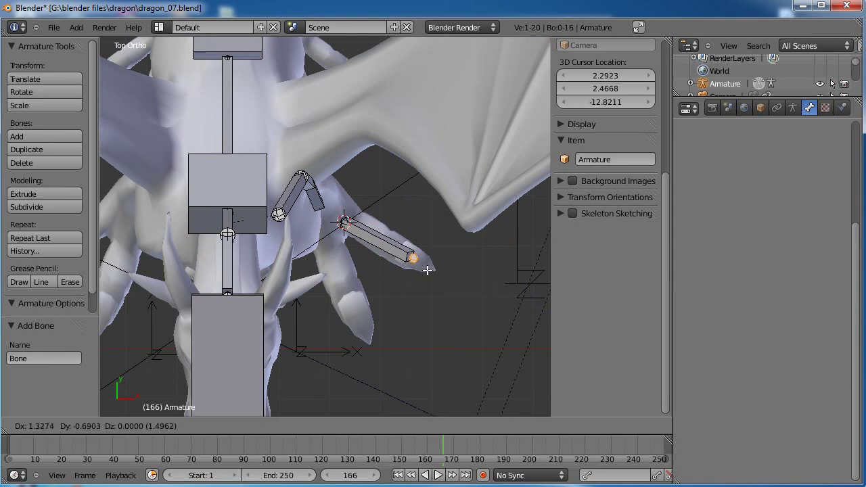
click(433, 272)
key(KP_3)
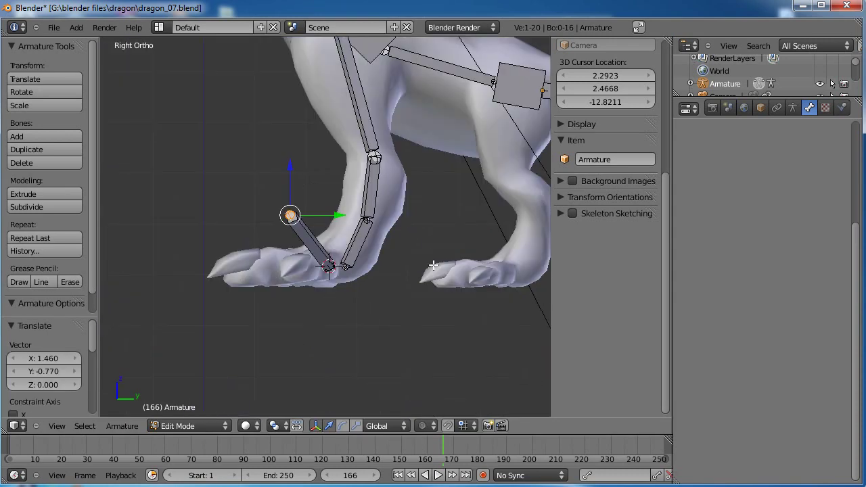
key(g)
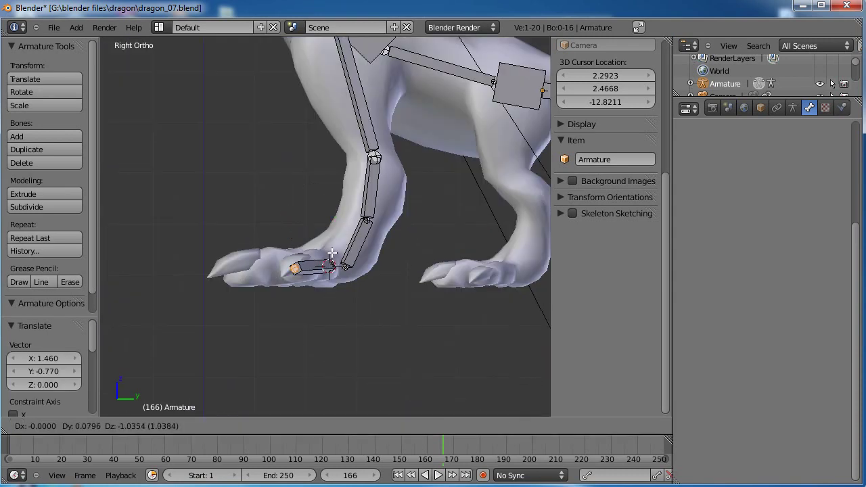
click(329, 255)
scroll(355, 251, up, 2)
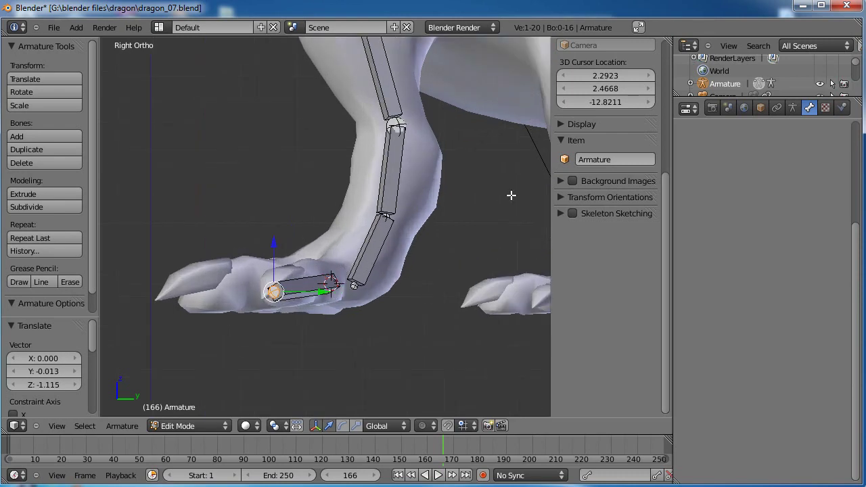
Turn on the display of bone axes for the armature
click(793, 108)
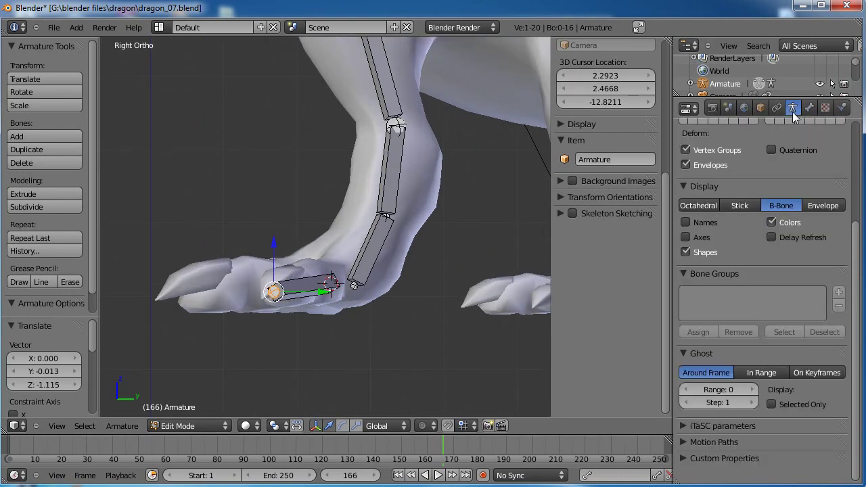
click(684, 253)
middle_drag(460, 207, 362, 251)
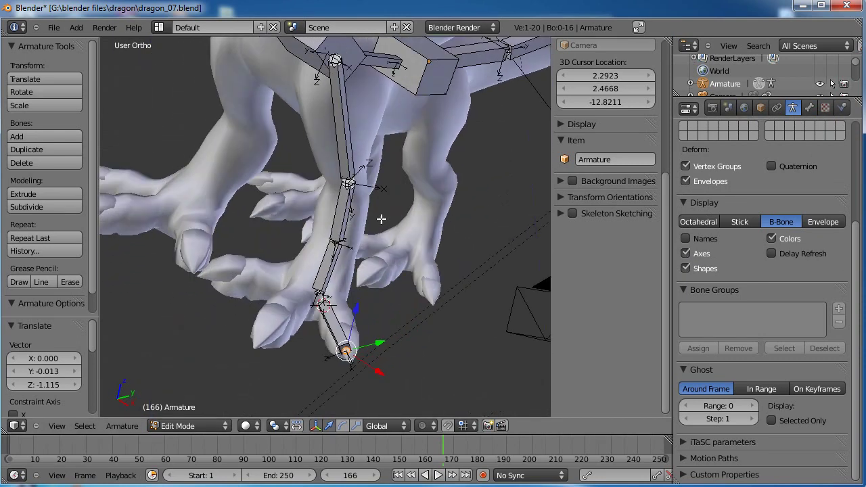
middle_drag(407, 200, 392, 253)
middle_drag(371, 226, 350, 192)
scroll(356, 201, up, 4)
Adjust the roll of the outer toe bone in two passes, using its displayed axes as a guide
right_click(267, 280)
shift+middle_drag(374, 239, 380, 259)
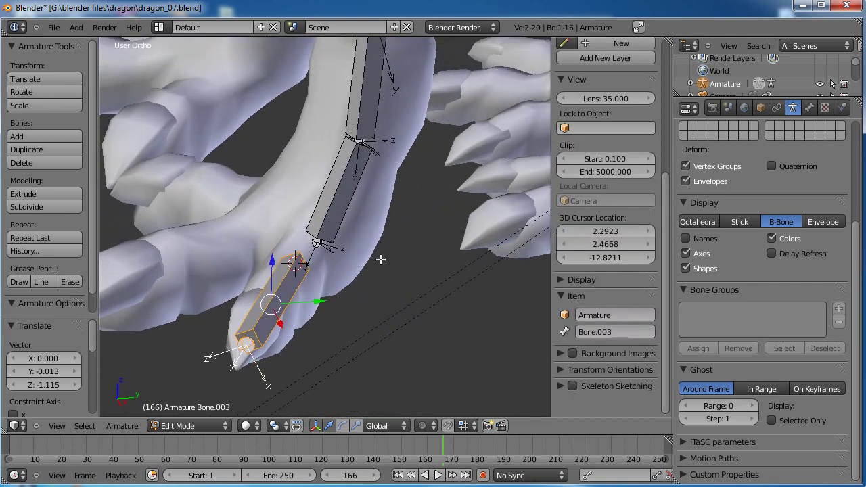
key(ctrl+r)
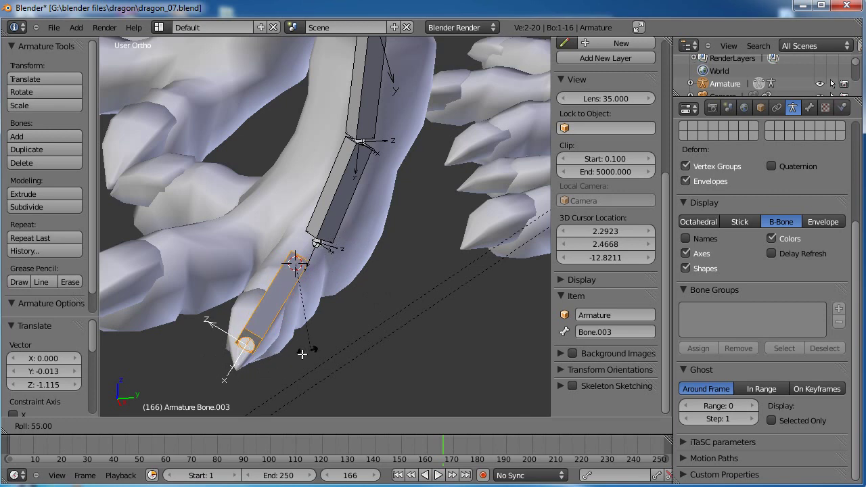
click(167, 340)
scroll(296, 299, down, 2)
middle_drag(176, 332, 387, 242)
key(ctrl+r)
click(393, 266)
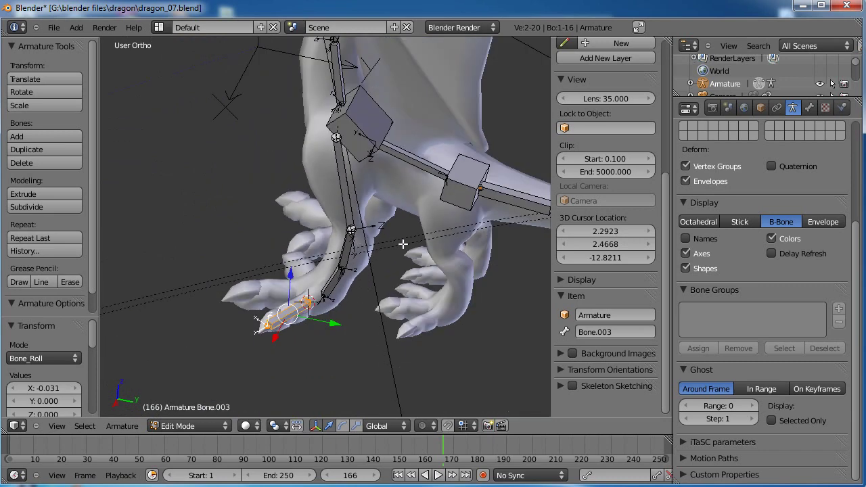
Select all bones and recalculate their roll with Z-Axis Up
middle_drag(388, 233, 349, 177)
scroll(359, 231, up, 3)
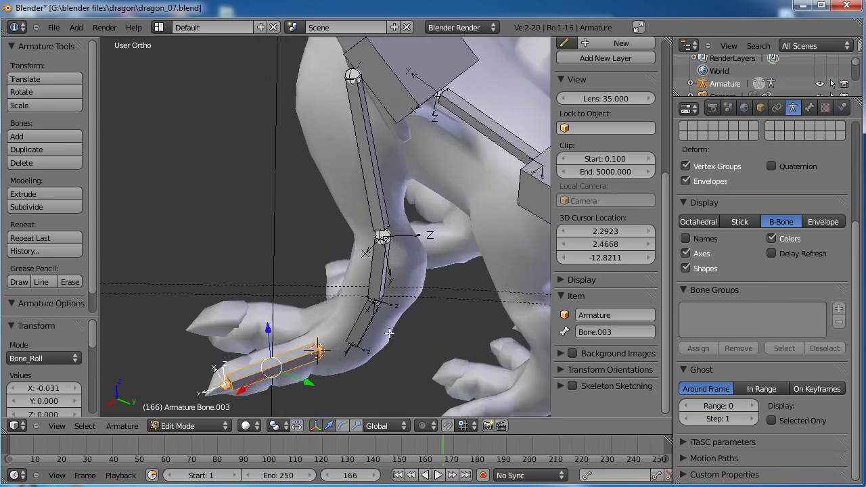
scroll(461, 323, down, 3)
middle_drag(461, 323, 414, 287)
key(a)
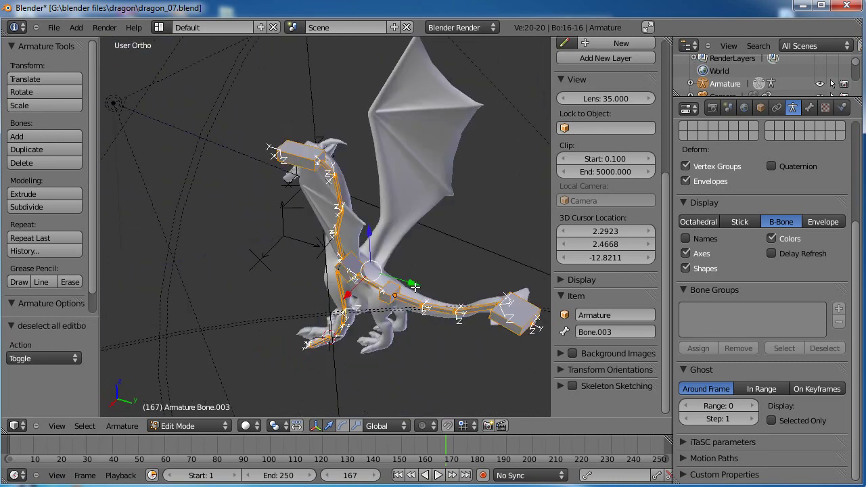
click(415, 288)
Examine the axis orientation of the front leg and toe bones up close
scroll(364, 307, up, 4)
middle_drag(363, 306, 448, 240)
shift+middle_drag(383, 293, 465, 192)
scroll(406, 236, up, 4)
middle_drag(331, 288, 347, 272)
scroll(347, 277, up, 2)
shift+middle_drag(350, 320, 365, 248)
middle_drag(315, 240, 329, 291)
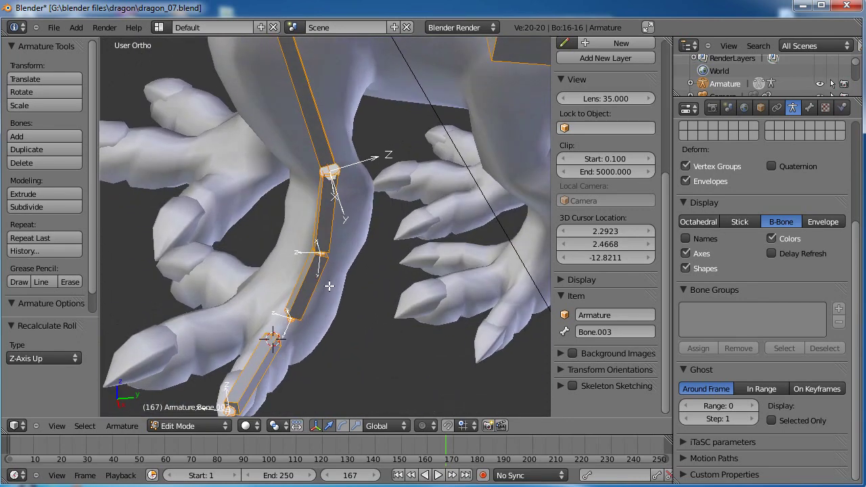
shift+middle_drag(347, 212, 347, 242)
right_click(308, 310)
shift+right_click(321, 248)
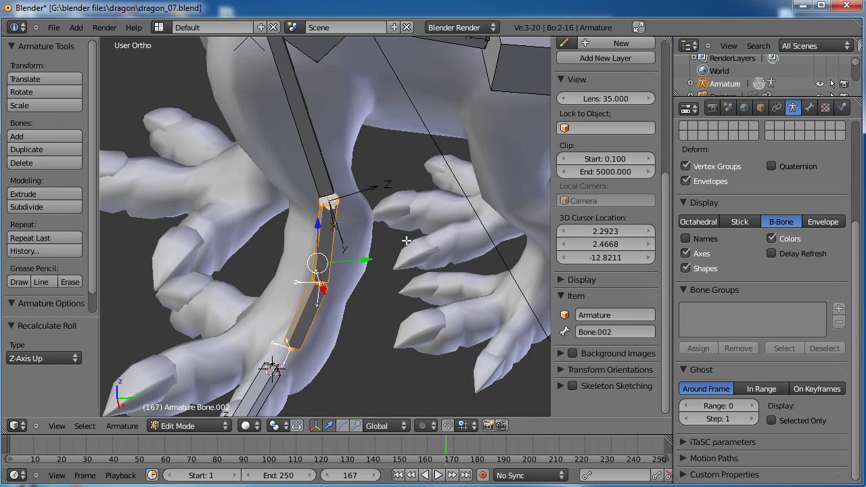
middle_drag(405, 250, 399, 259)
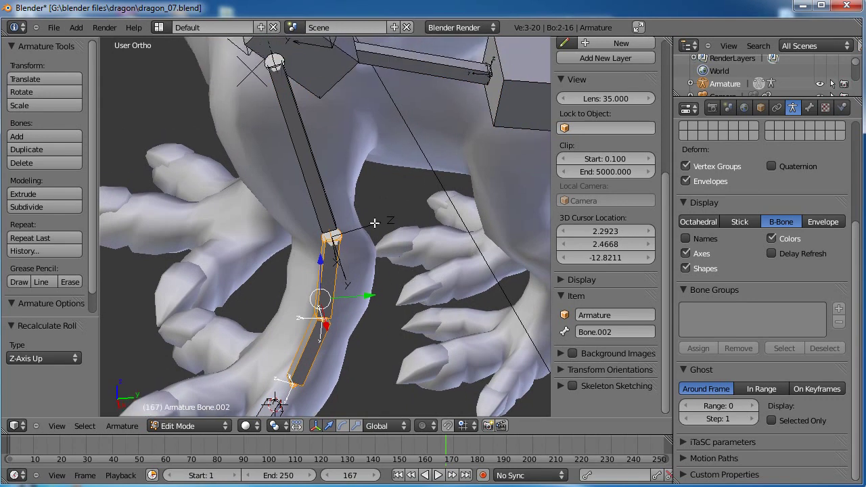
Roll the upper front leg bone by 180 degrees
right_click(298, 156)
key(ctrl+r)
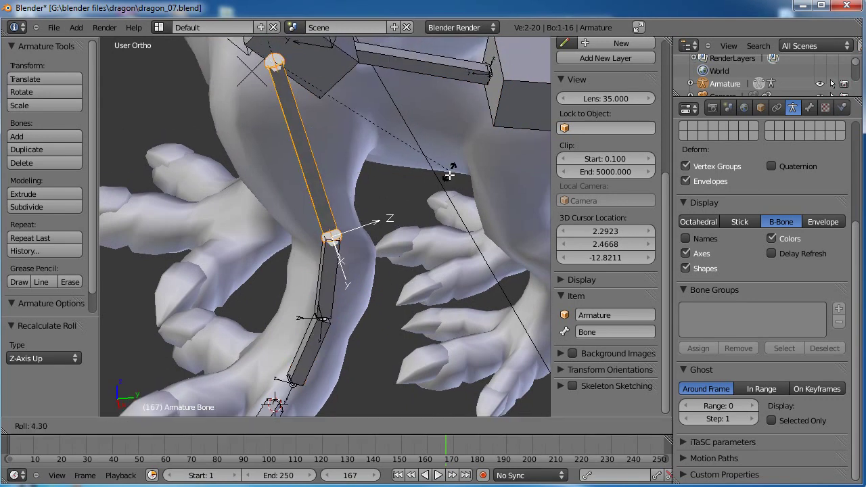
click(434, 226)
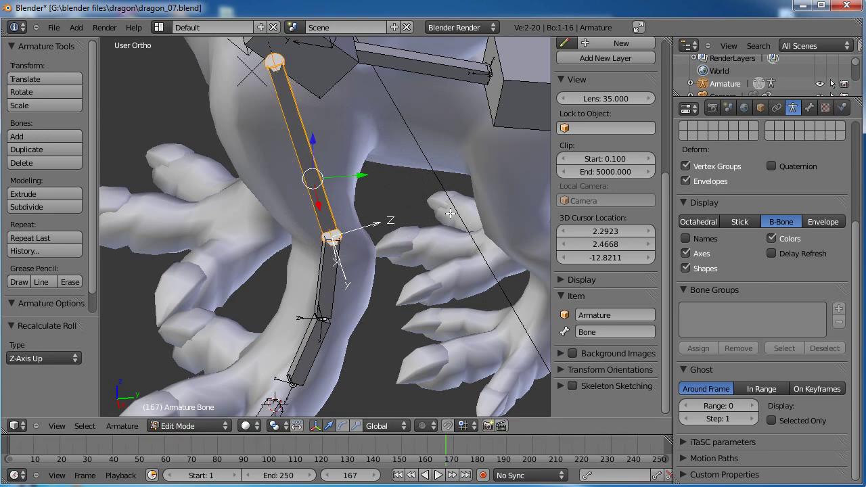
key(ctrl+r)
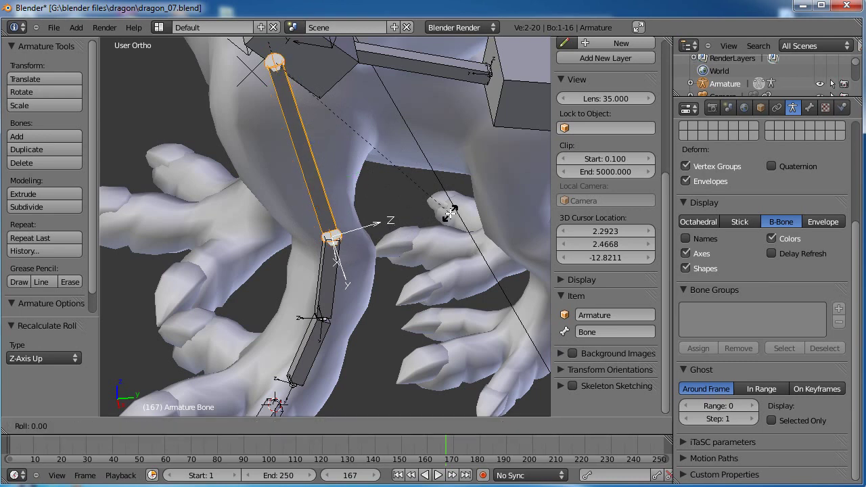
text(180)
key(Return)
In Pose Mode, test-rotate the forearm and upper front leg bones about the global X axis, cancelling each rotation
middle_drag(452, 213, 328, 256)
key(Tab)
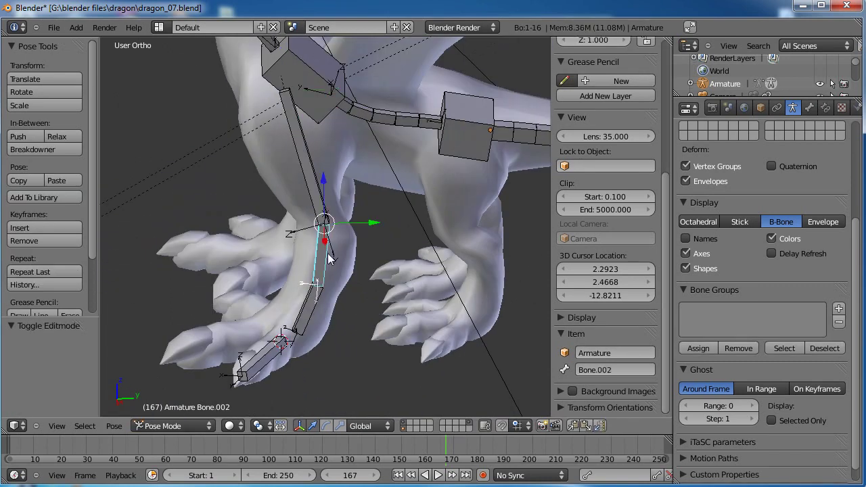
right_click(328, 256)
key(r)
key(x)
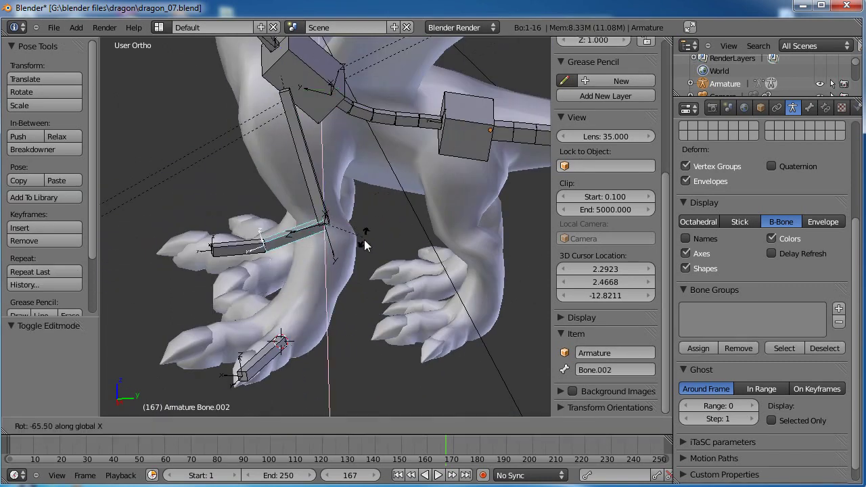
right_click(372, 262)
middle_drag(372, 263, 319, 216)
right_click(331, 189)
key(r)
key(x)
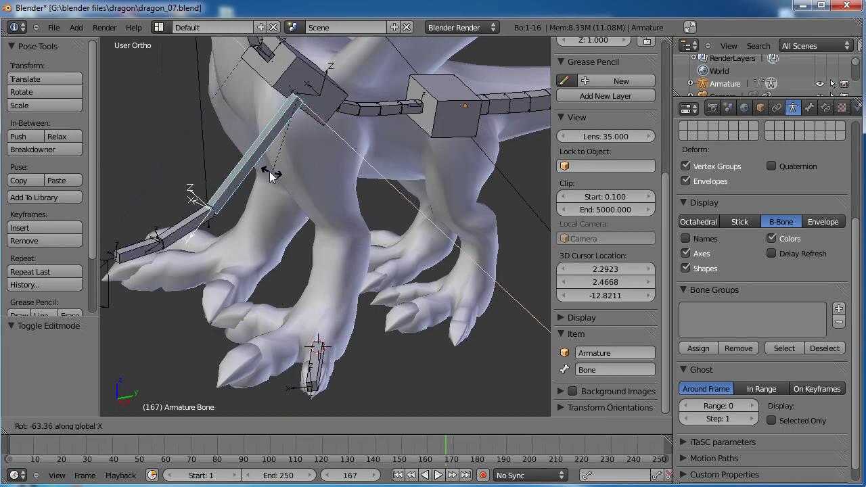
right_click(301, 203)
Return to Edit Mode and reposition the base joint of the outer toe bone within the toe
shift+middle_drag(294, 337, 331, 297)
scroll(387, 214, up, 2)
key(Tab)
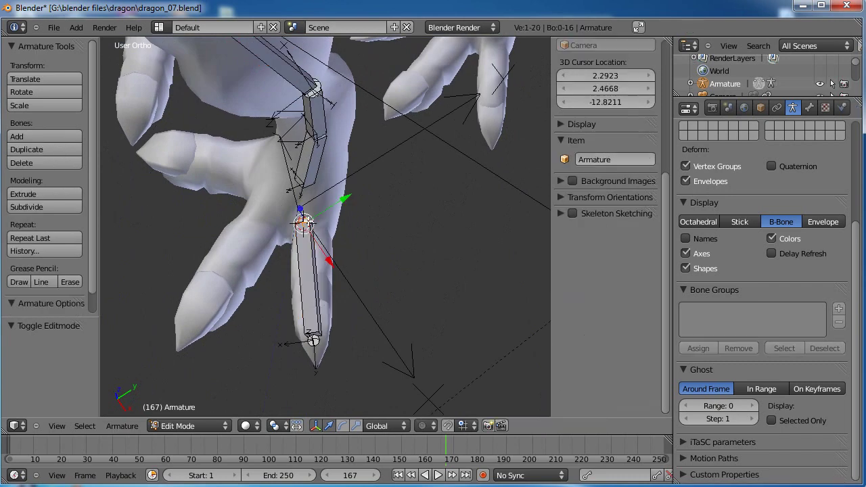
key(g)
click(346, 212)
Adjust the outer toe bone's roll slightly so its axes follow the toe's bending direction
middle_drag(345, 212, 325, 230)
right_click(325, 231)
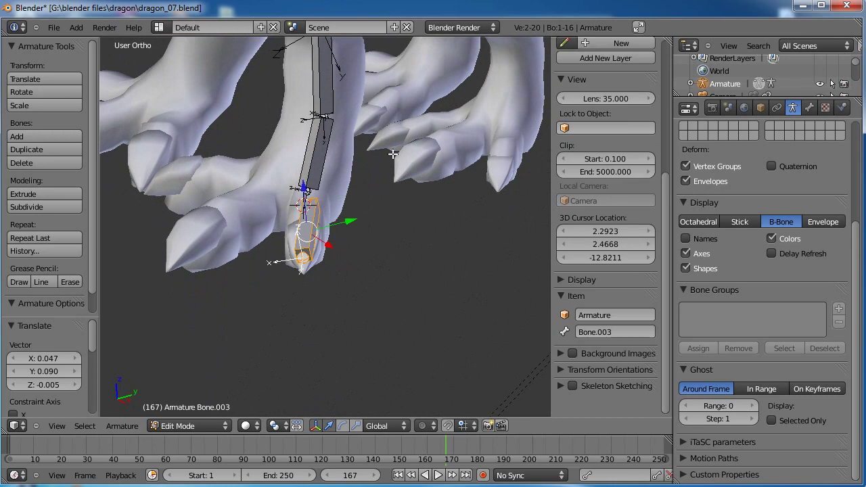
key(ctrl+r)
click(399, 167)
middle_drag(399, 167, 340, 291)
Subdivide the outer toe bone into two bones
key(w)
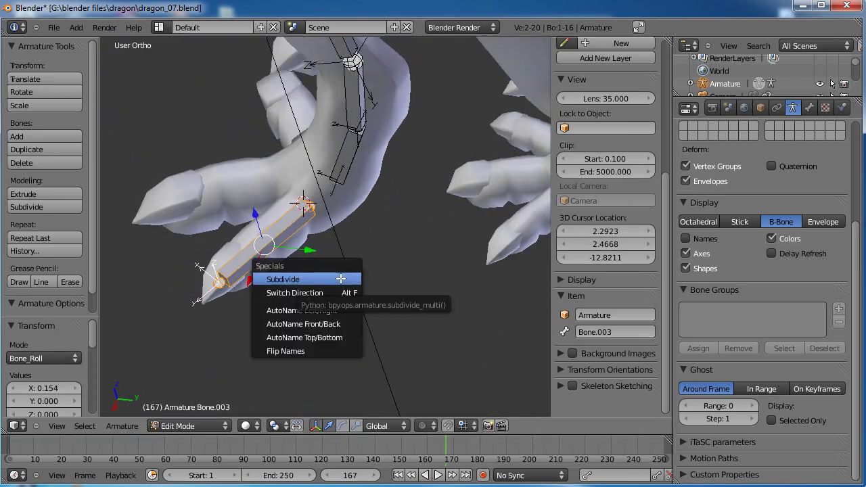
click(340, 279)
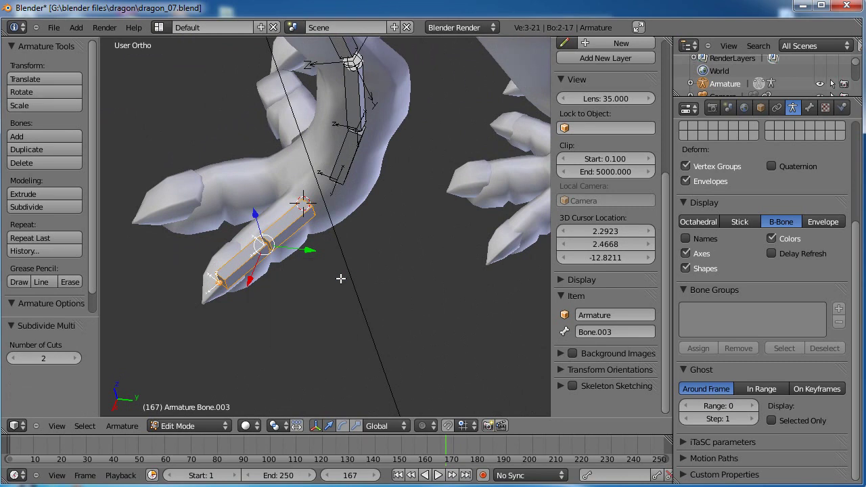
click(353, 295)
Move the base joint and the middle joint of the subdivided toe chain to fit the outer toe
middle_drag(332, 322, 269, 261)
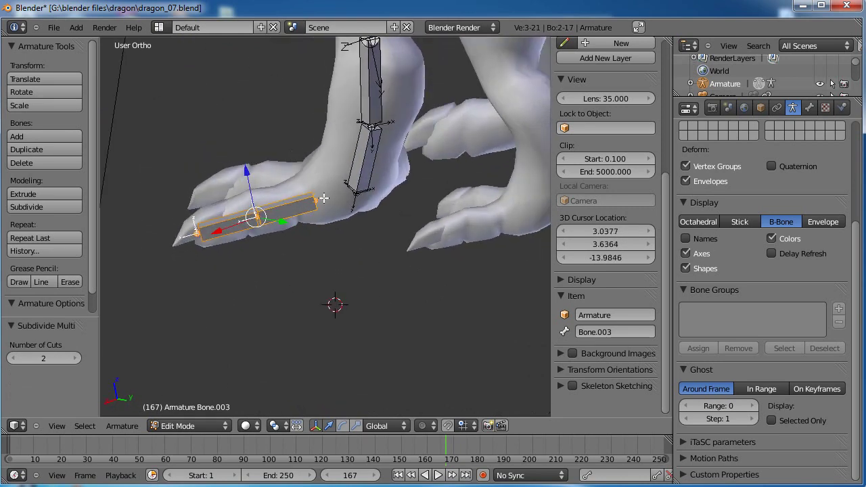
right_click(316, 198)
key(g)
click(303, 204)
right_click(262, 217)
key(g)
click(251, 217)
Rename the upper front leg bone shoulderFront.L
middle_drag(251, 218, 347, 270)
middle_drag(355, 201, 298, 270)
right_click(274, 276)
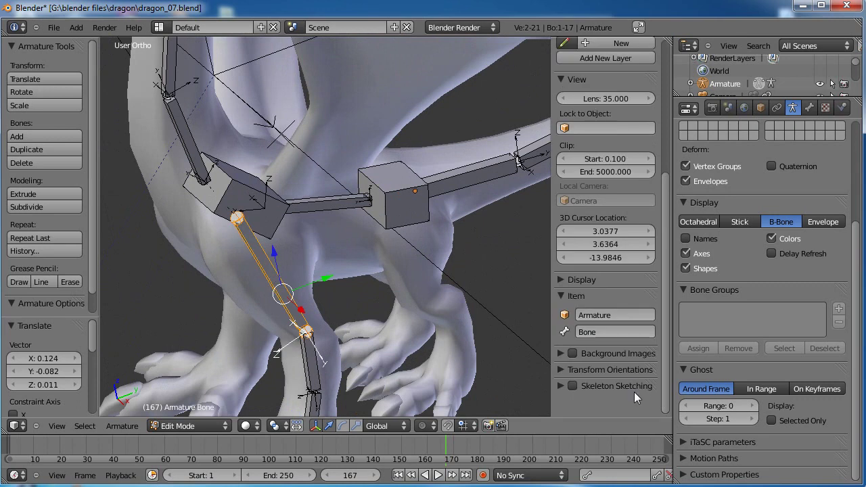
click(603, 332)
text(shoulderFront.L)
key(Return)
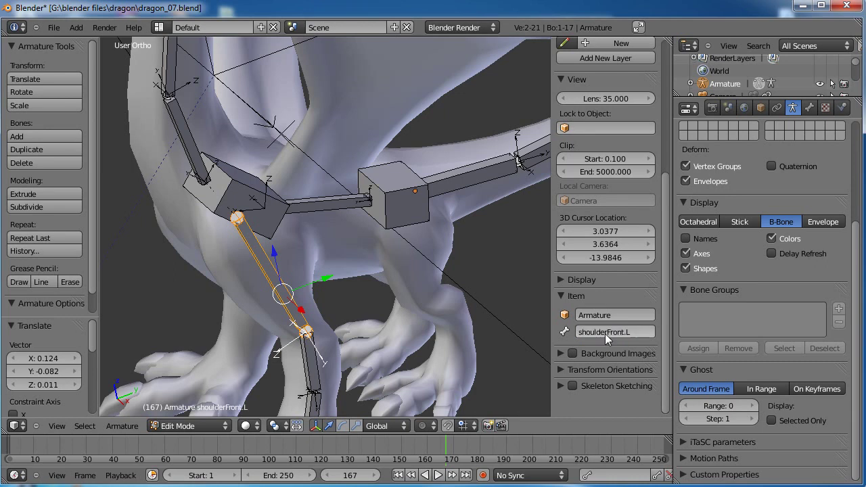
Select the lower front leg bone and enter forearm.L as the armature object's name
right_click(316, 362)
click(623, 315)
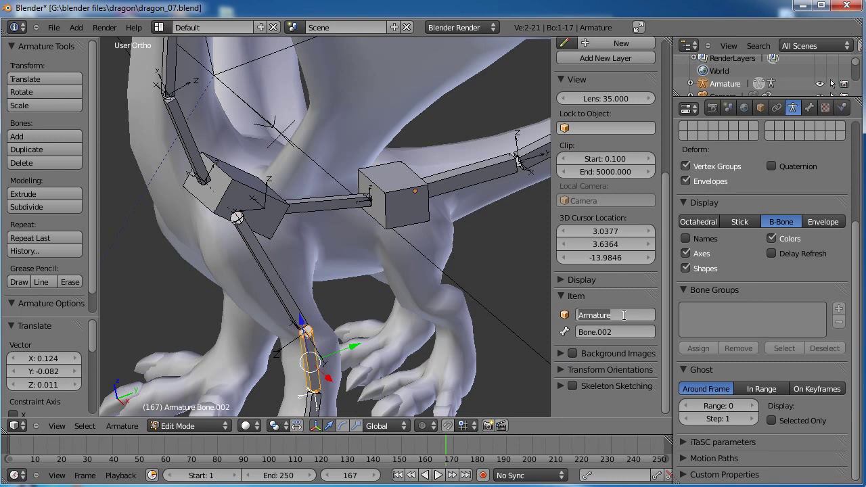
text(forearm.L)
key(Return)
click(607, 316)
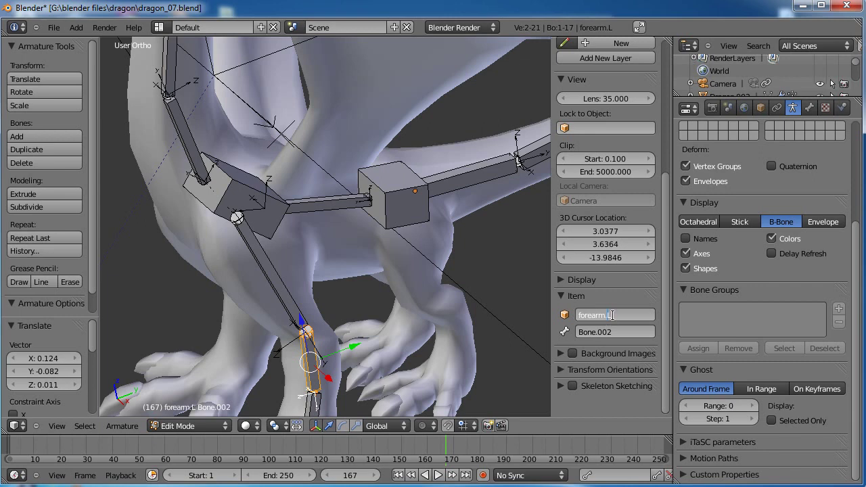
Try to shorten the upper front leg bone's name to shoulder.L
right_click(274, 273)
click(614, 315)
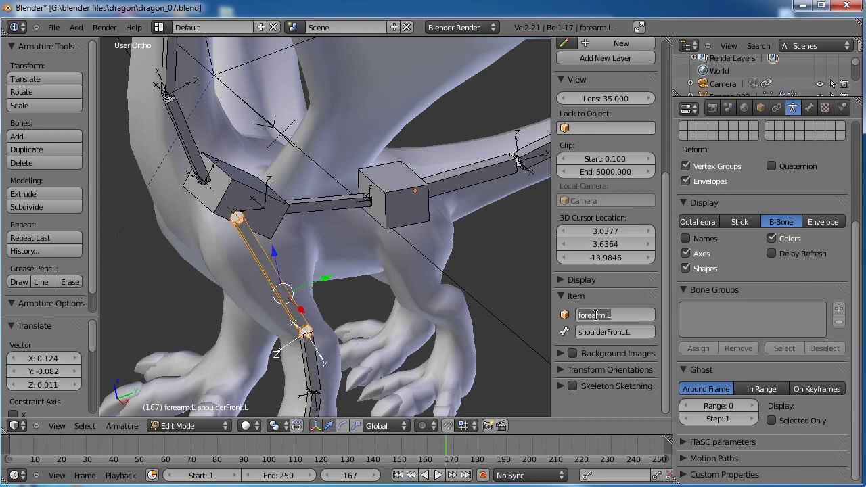
click(615, 332)
click(617, 331)
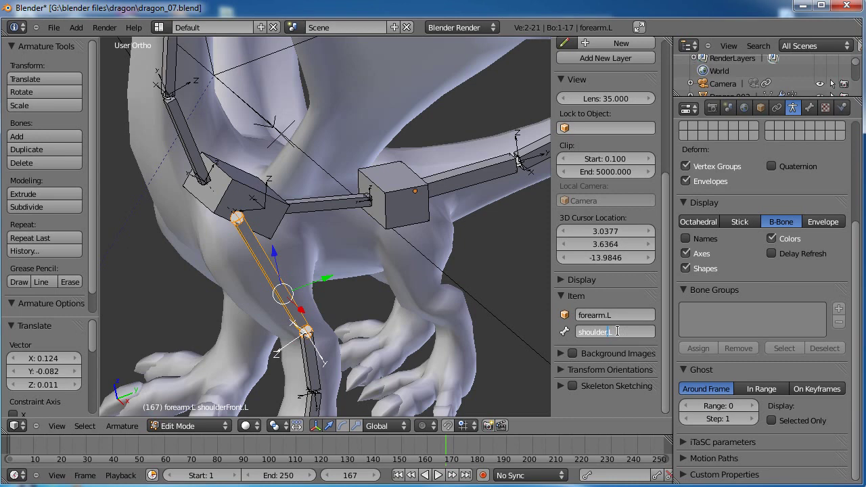
key(Return)
Rename the bone below the upper front leg bone forearm.L
right_click(300, 363)
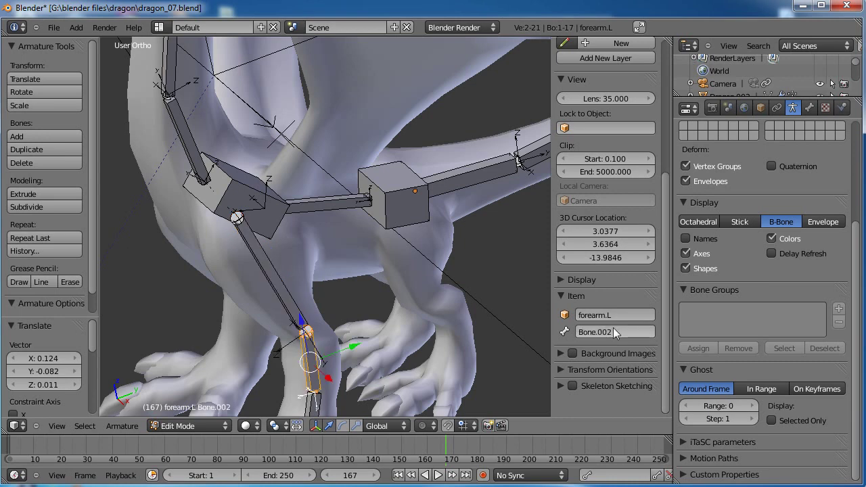
text(forearm.L)
key(Return)
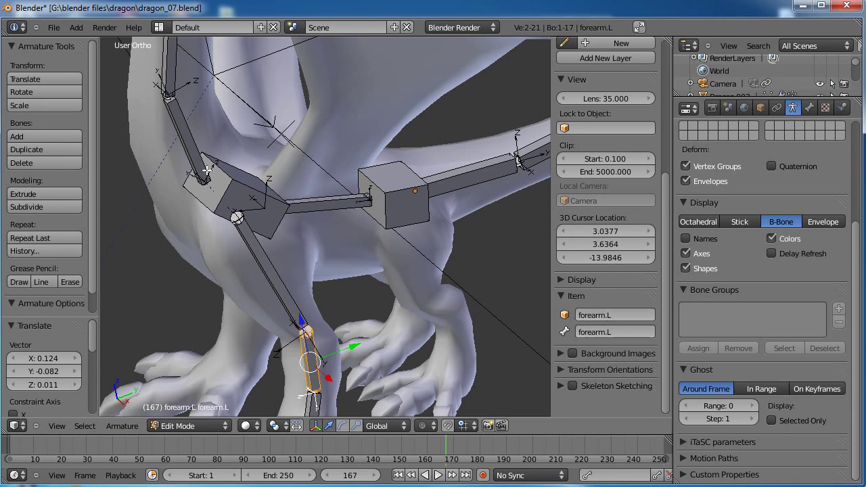
Rename the armature object dragon
scroll(198, 194, down, 4)
scroll(198, 194, up, 3)
click(614, 317)
text(dragon)
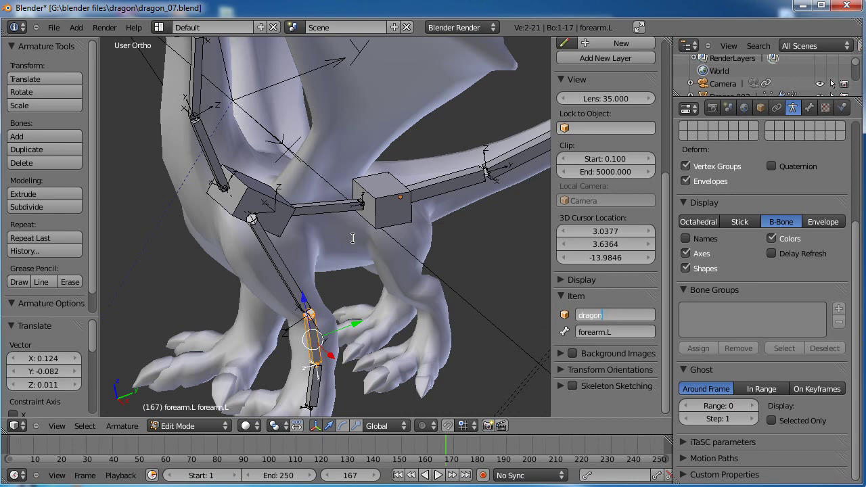
key(Return)
Examine the whole rig and the front leg and foot bones from several angles and distances
scroll(354, 238, down, 3)
middle_drag(318, 245, 345, 256)
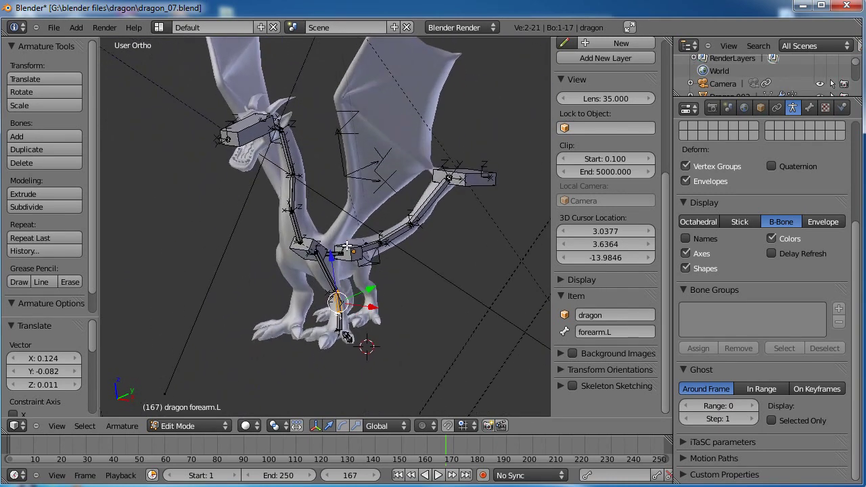
scroll(345, 256, up, 2)
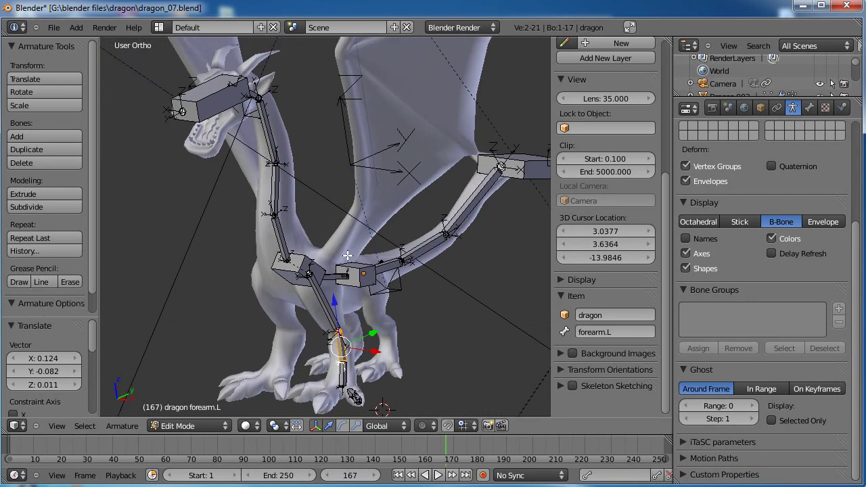
middle_drag(365, 308, 358, 234)
scroll(346, 285, up, 1)
shift+middle_drag(360, 266, 361, 249)
scroll(366, 286, up, 3)
shift+middle_drag(366, 321, 391, 277)
scroll(407, 255, down, 1)
scroll(390, 277, down, 5)
scroll(360, 260, up, 6)
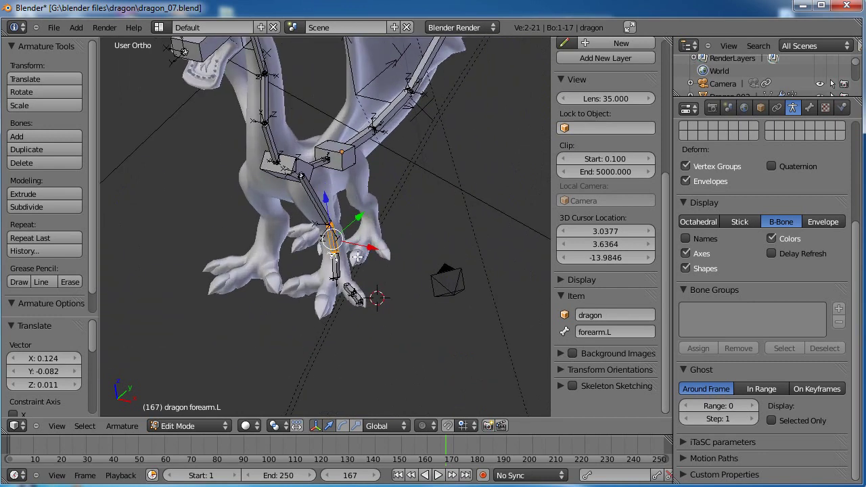
shift+middle_drag(409, 316, 396, 236)
scroll(393, 263, up, 2)
shift+middle_drag(401, 285, 368, 260)
Rename the armature object quaid
click(633, 315)
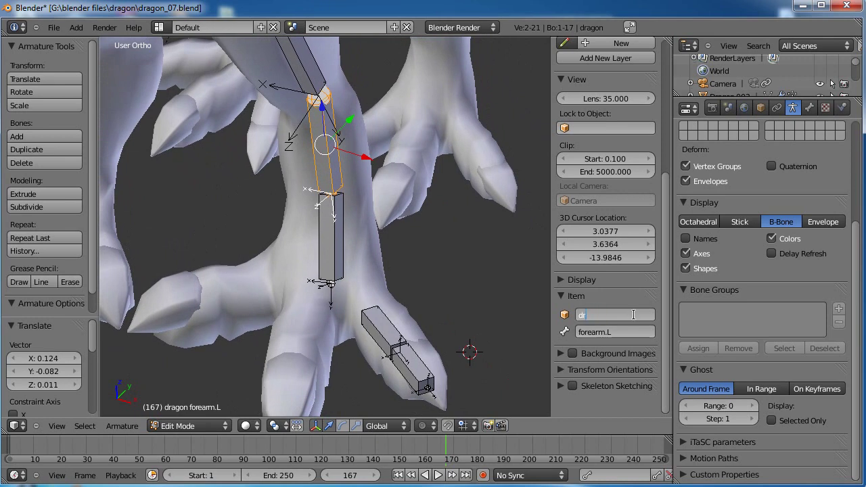
text(quaid)
key(Return)
Rename the lowest bone of the front leg chain, below the forearm, hand.L
shift+middle_drag(416, 284, 375, 279)
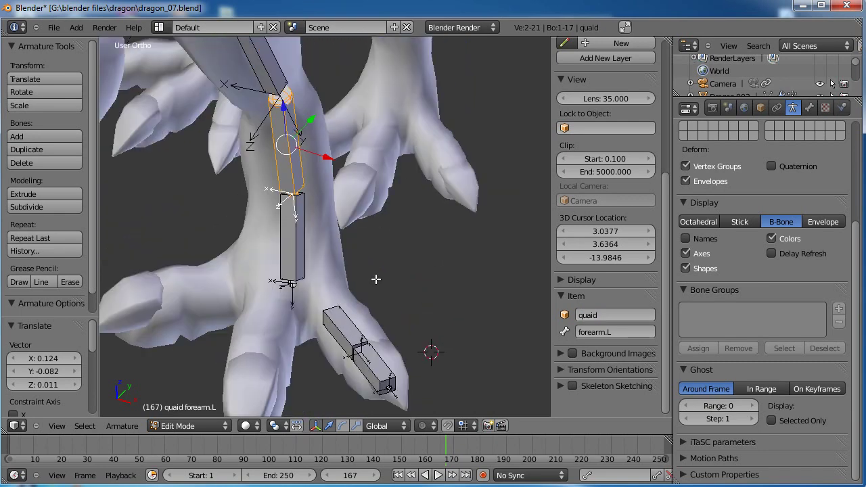
right_click(262, 74)
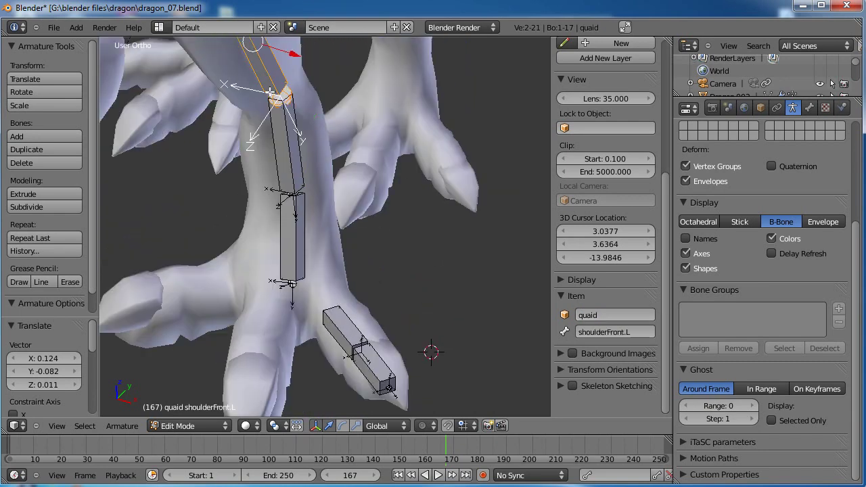
right_click(291, 156)
right_click(298, 246)
click(638, 324)
text(han)
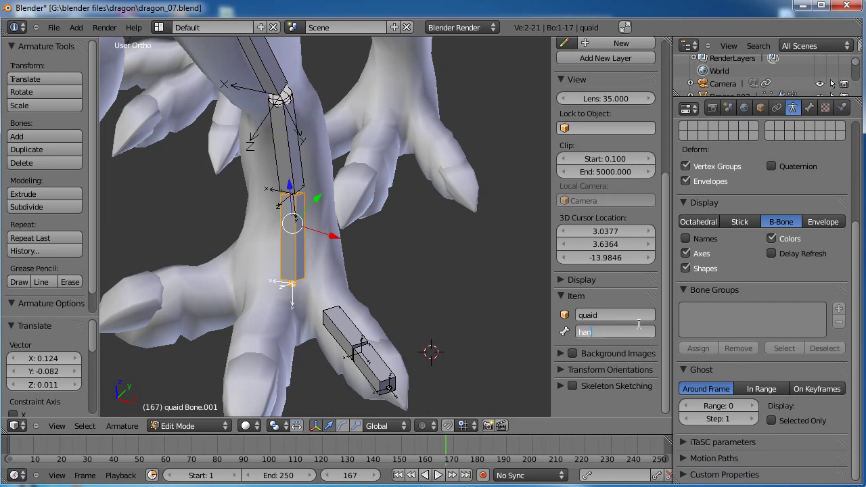
text(d.L)
key(Return)
Rename the first bone of the outer toe pinky01.L
right_click(379, 323)
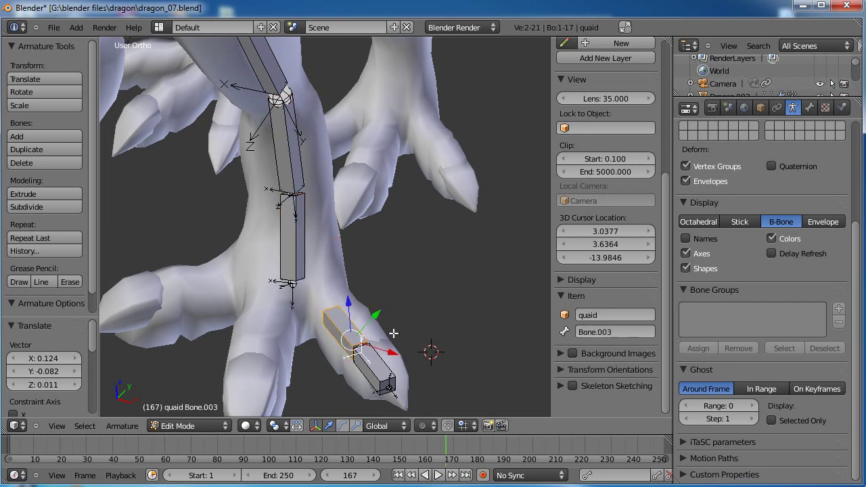
click(614, 332)
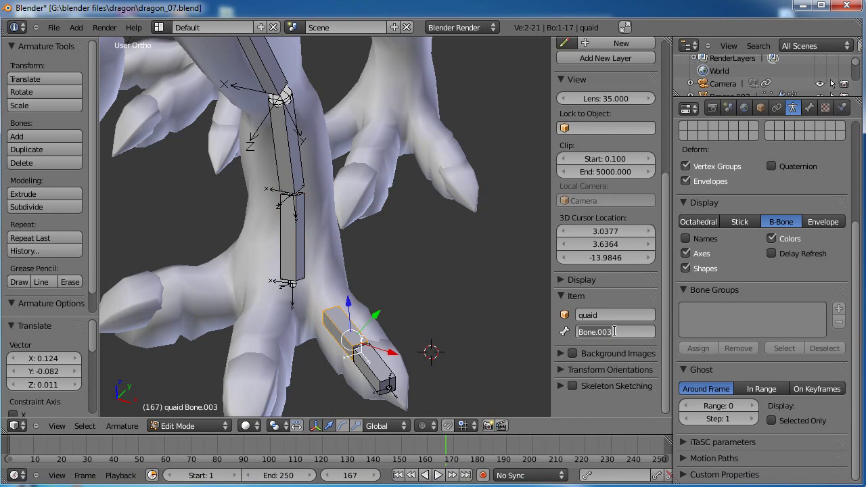
text(ph)
key(Return)
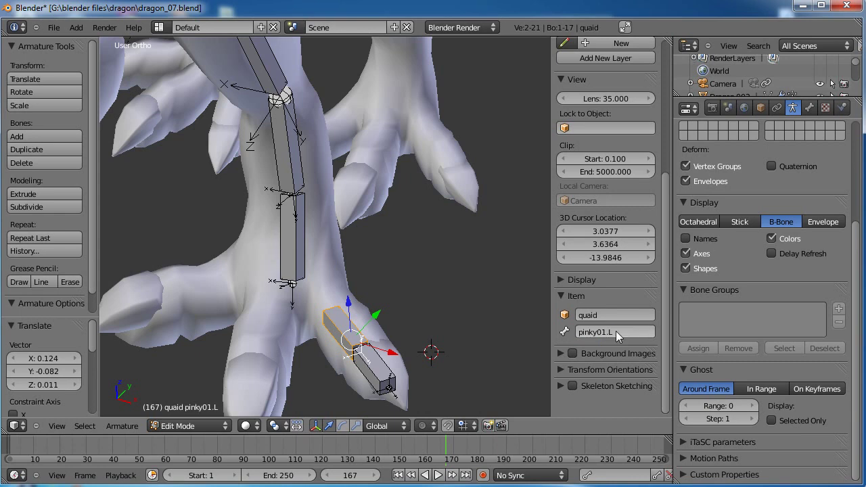
Rename the tip bone of the outer toe pinky02.L
right_click(377, 376)
click(613, 332)
click(612, 332)
text(pinky02)
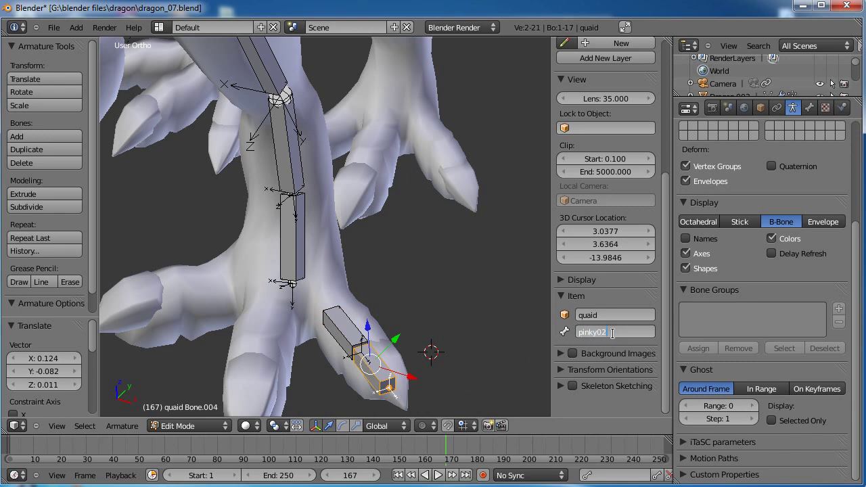
text(.L)
key(Return)
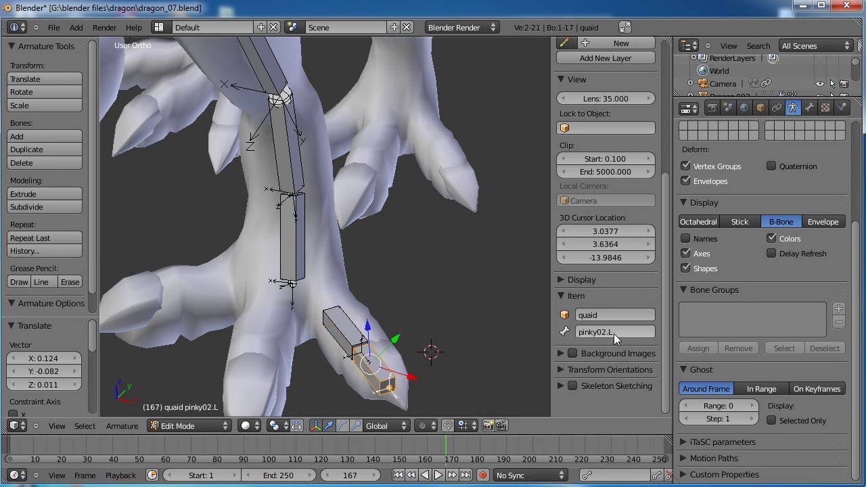
Select both pinky bones and, in top view, duplicate them toward the neighbouring toe
shift+middle_drag(460, 332, 458, 272)
shift+right_click(344, 260)
key(KP_7)
scroll(349, 262, down, 4)
shift+middle_drag(310, 289, 261, 173)
scroll(311, 226, up, 2)
shift+middle_drag(331, 199, 313, 238)
scroll(313, 237, up, 2)
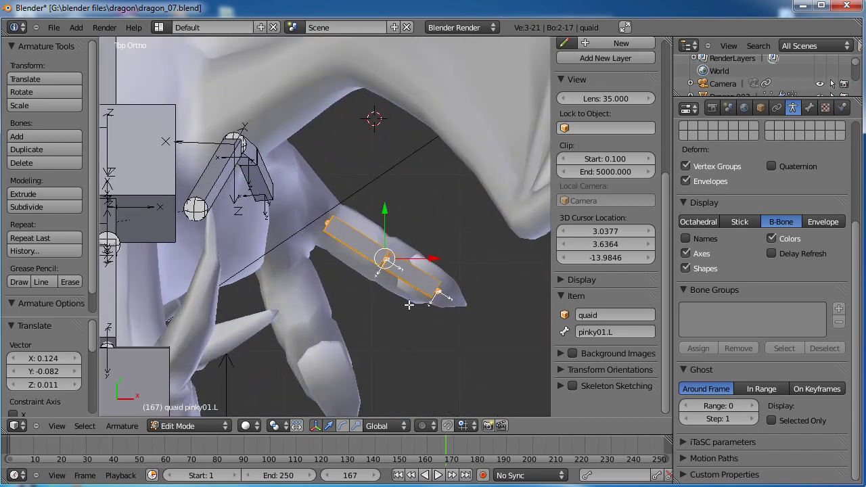
shift+middle_drag(408, 305, 410, 280)
key(shift+d)
key(shift+d)
click(414, 268)
Rotate and move the duplicated toe bones to line up with the neighbouring toe
key(r)
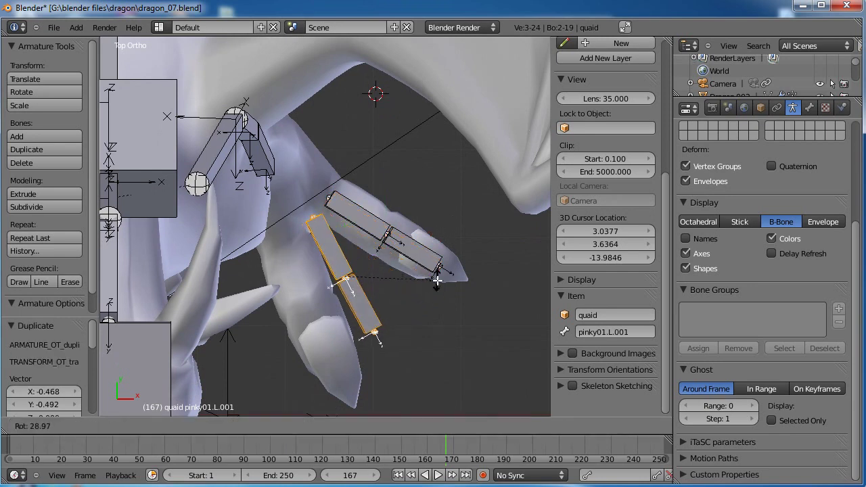
click(437, 282)
key(g)
click(402, 300)
key(r)
click(423, 300)
Enlarge the duplicated toe bones in two passes and shift them to fit the length of the toe
key(s)
click(422, 304)
key(g)
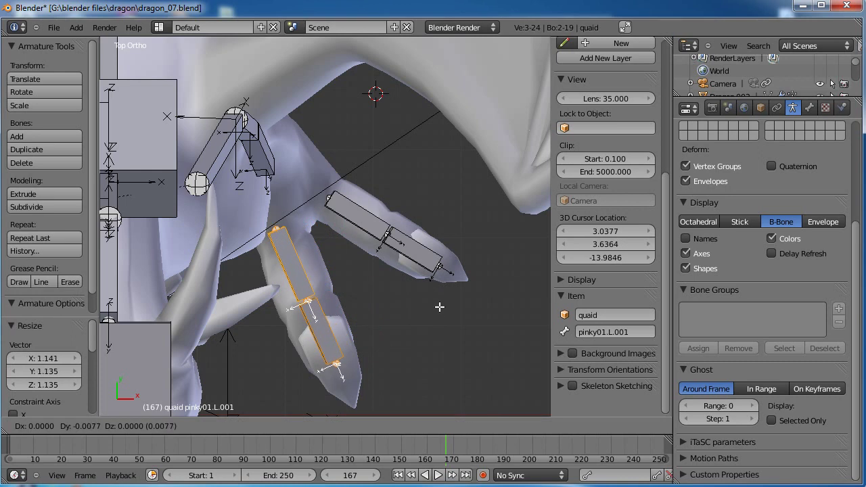
click(441, 308)
key(s)
click(450, 307)
key(g)
click(449, 308)
Rename the first duplicated toe bone index01.L
right_click(304, 273)
click(630, 315)
click(633, 328)
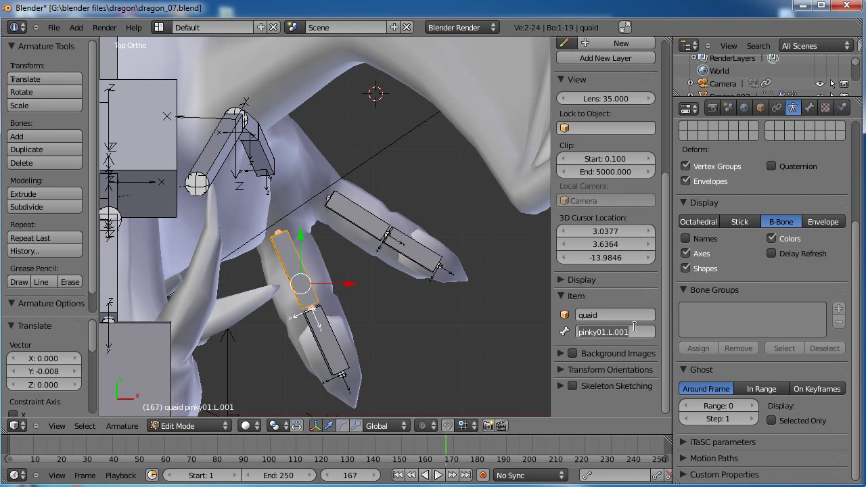
text(index01.L)
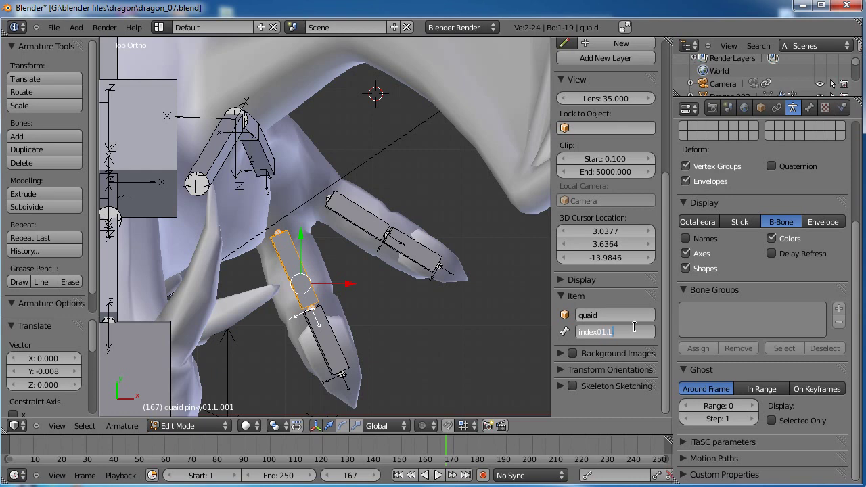
key(Return)
Rename the second duplicated toe bone index02.L
right_click(338, 344)
click(624, 331)
text(in)
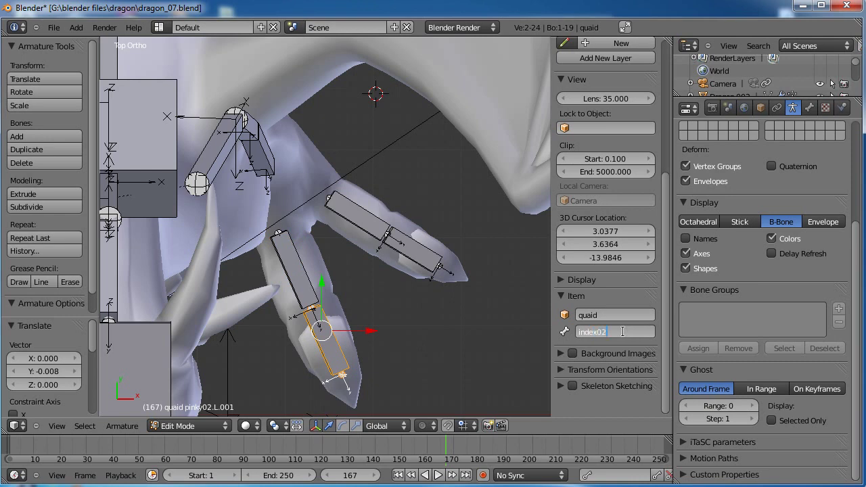
key(Return)
Select both index bones and, in wireframe, duplicate them toward the thumb toe, about -1.15 on X and 0.35 on Y
shift+right_click(289, 274)
mouse_move(341, 276)
shift+middle_down()
mouse_move(358, 306)
mouse_move(370, 309)
mouse_move(429, 266)
shift+middle_up()
key(z)
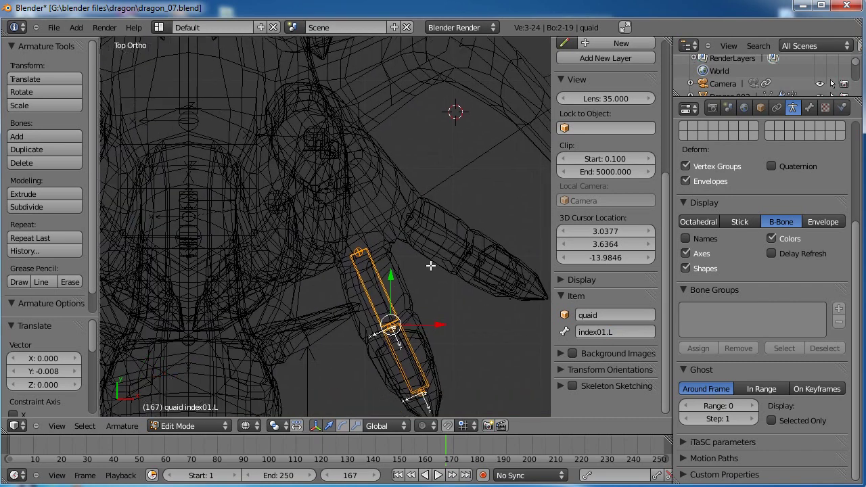
shift+middle_drag(466, 311, 470, 299)
key(shift+d)
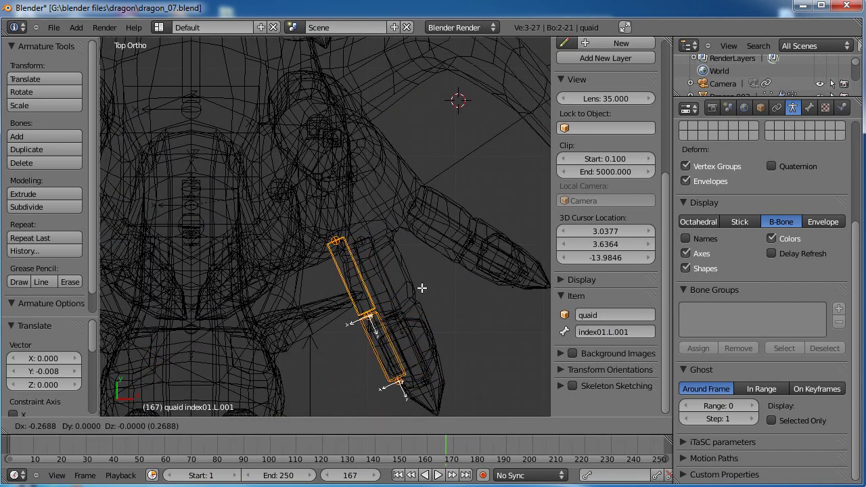
click(366, 256)
Fit the duplicated bones inside the thumb toe by rotating them about 68°, scaling them to about 0.96 and repositioning them
key(r)
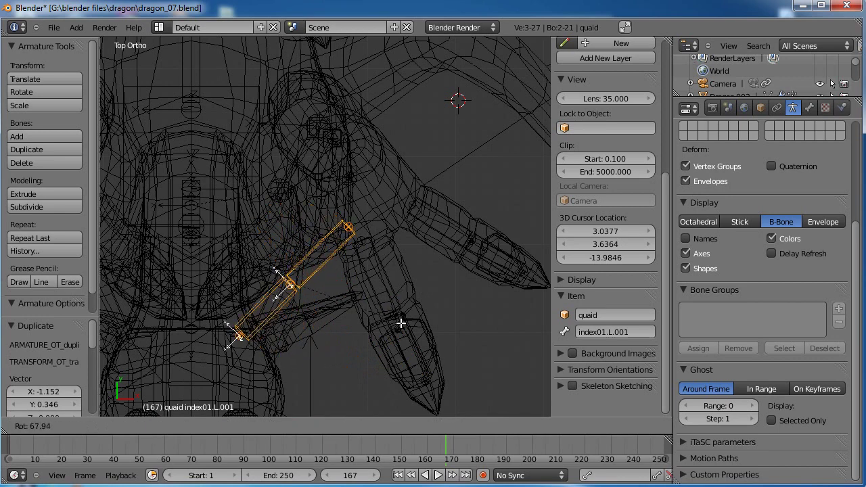
click(399, 319)
key(g)
click(371, 293)
key(s)
click(411, 237)
key(g)
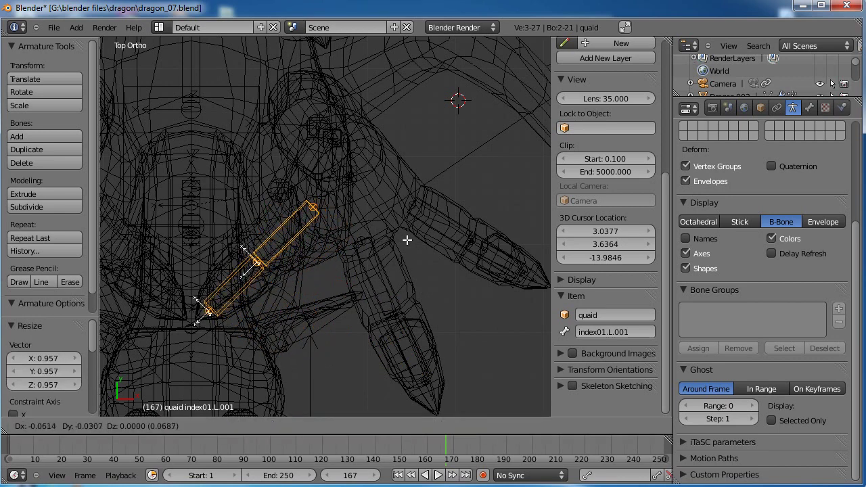
click(405, 240)
Rename the duplicated bone nearest the palm thumb01.L and the outer one thumb02.L
right_click(308, 236)
click(631, 331)
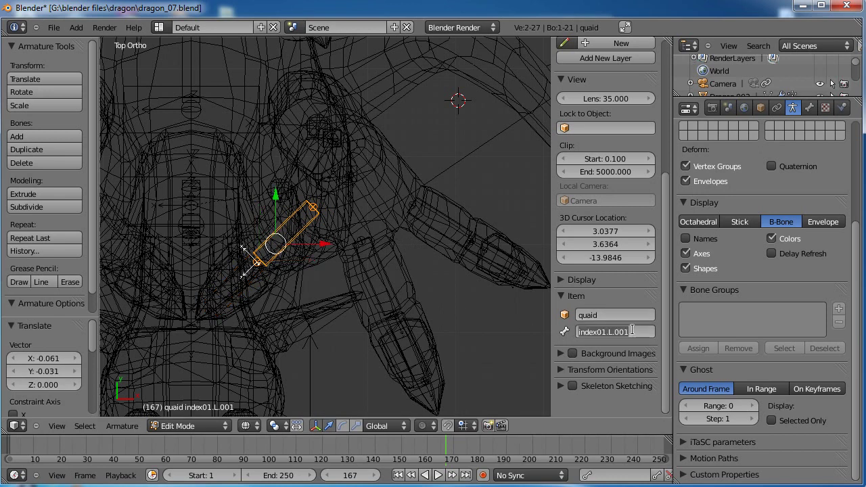
text(thumb01)
key(Return)
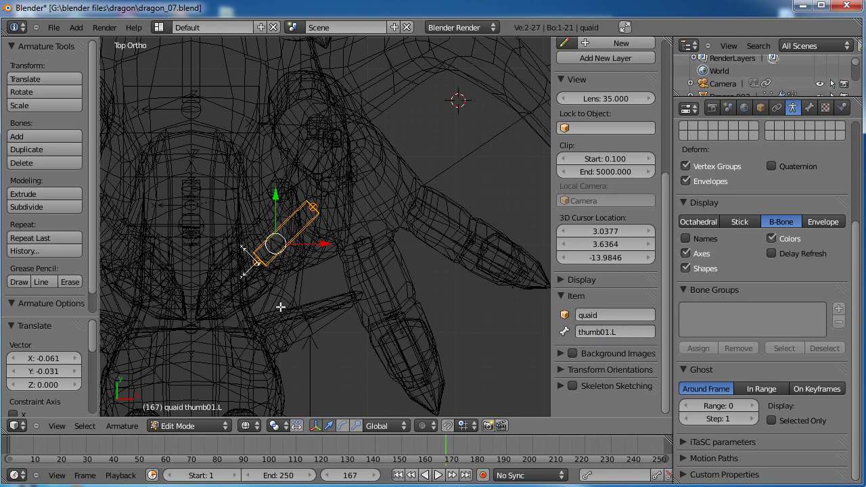
right_click(240, 295)
click(633, 330)
text(th)
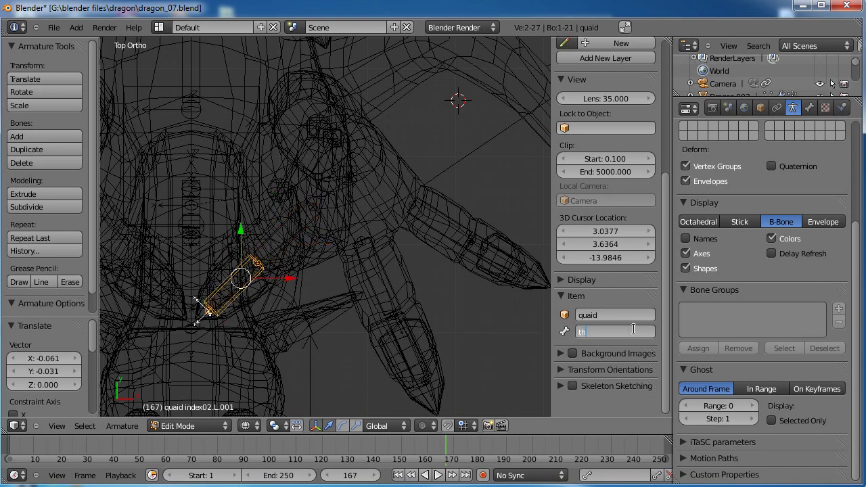
text(umb02.L)
key(Return)
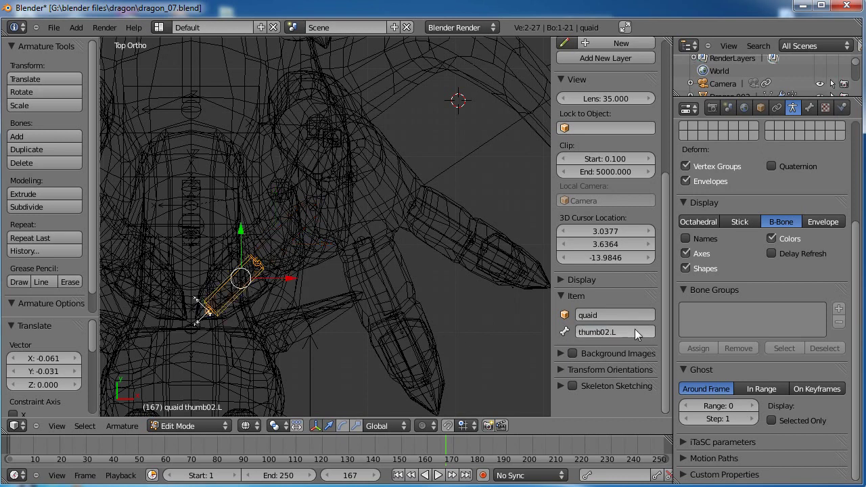
In solid shading, parent the first thumb, index and pinky bones to hand.L with Keep Offset
scroll(325, 302, down, 3)
mouse_move(318, 304)
middle_down()
mouse_move(272, 281)
mouse_move(350, 213)
middle_up()
key(z)
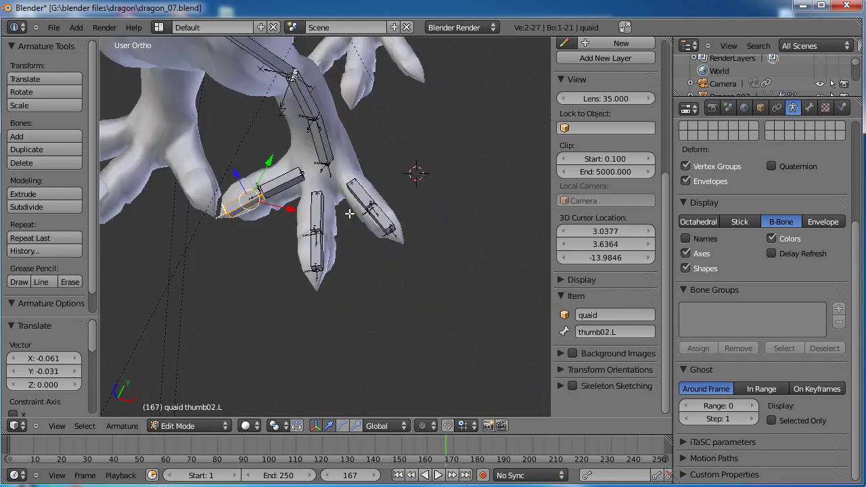
middle_drag(353, 183, 372, 297)
mouse_move(314, 324)
middle_down()
mouse_move(387, 276)
mouse_move(331, 296)
mouse_move(329, 320)
middle_up()
scroll(338, 308, up, 2)
right_click(333, 277)
shift+right_click(374, 300)
shift+right_click(429, 277)
shift+right_click(364, 207)
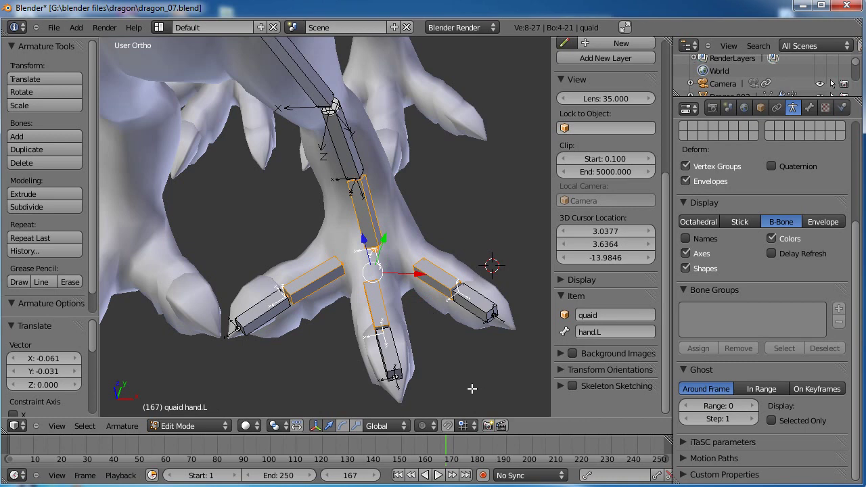
scroll(389, 326, down, 3)
middle_drag(432, 318, 412, 302)
scroll(413, 301, up, 3)
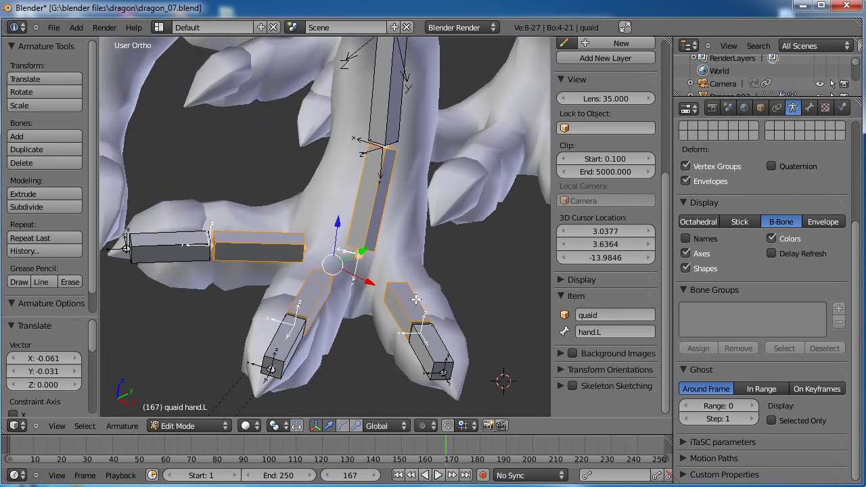
key(ctrl+p)
click(417, 300)
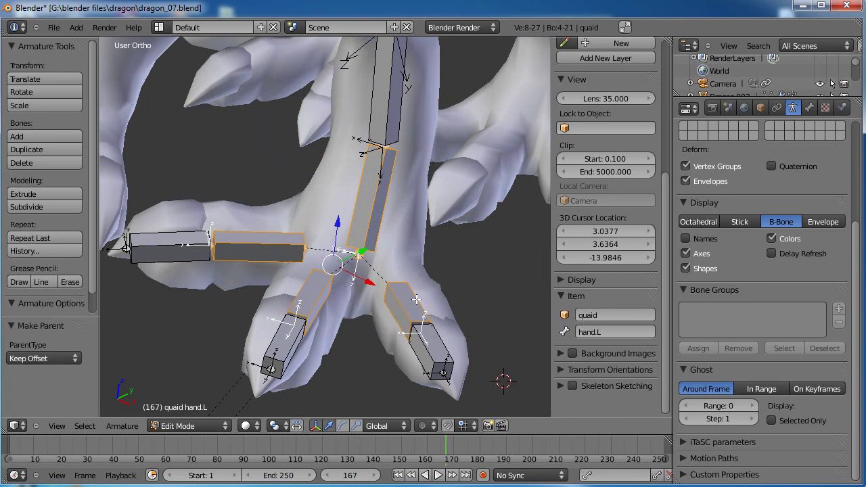
In right view, duplicate hand.L in place and thicken the copy's B-Bone display size by a factor of about 2.28
key(KP_3)
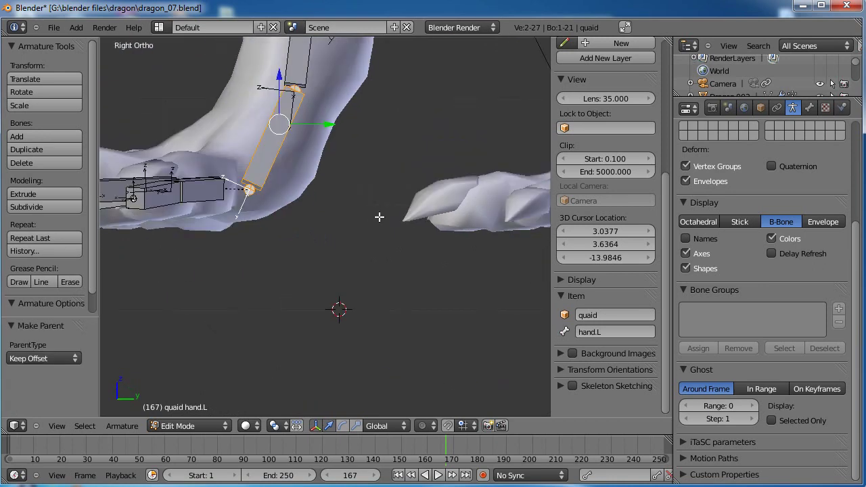
shift+middle_drag(351, 151, 377, 258)
scroll(376, 258, up, 1)
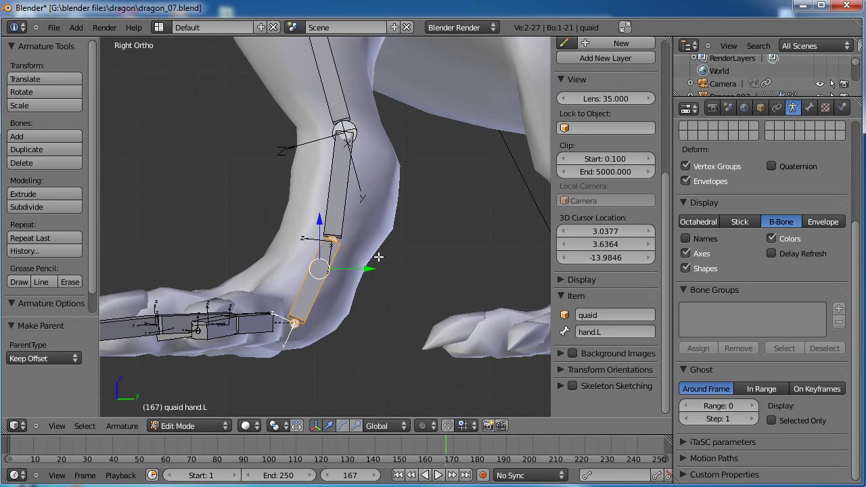
shift+middle_drag(385, 278, 355, 286)
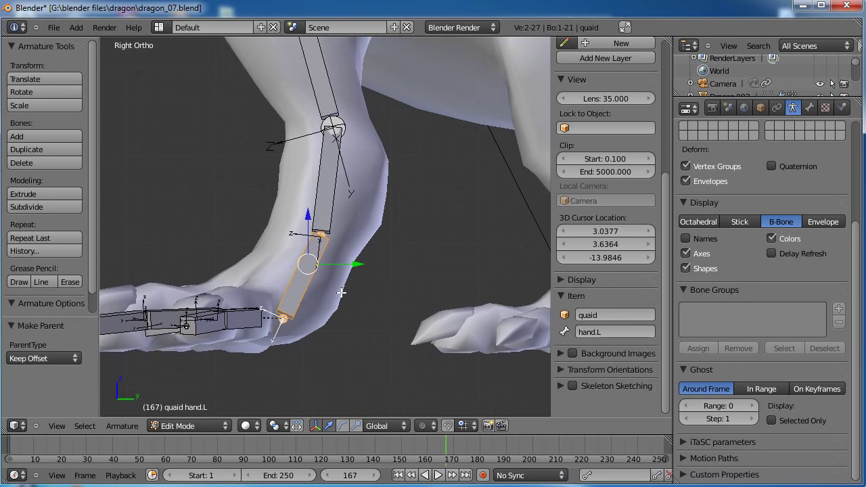
key(shift+d)
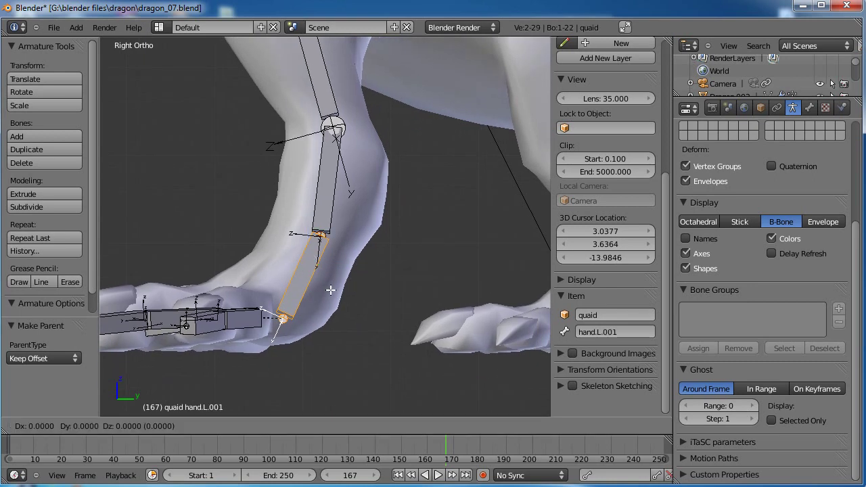
right_click(330, 290)
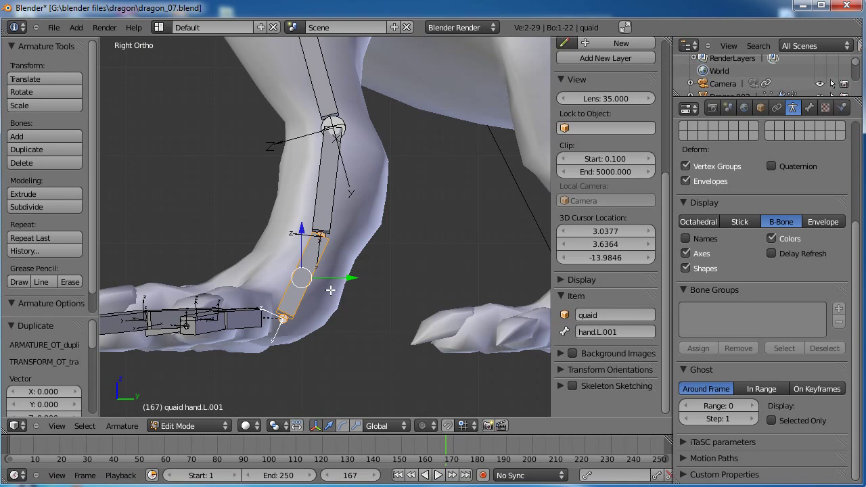
key(ctrl+alt+s)
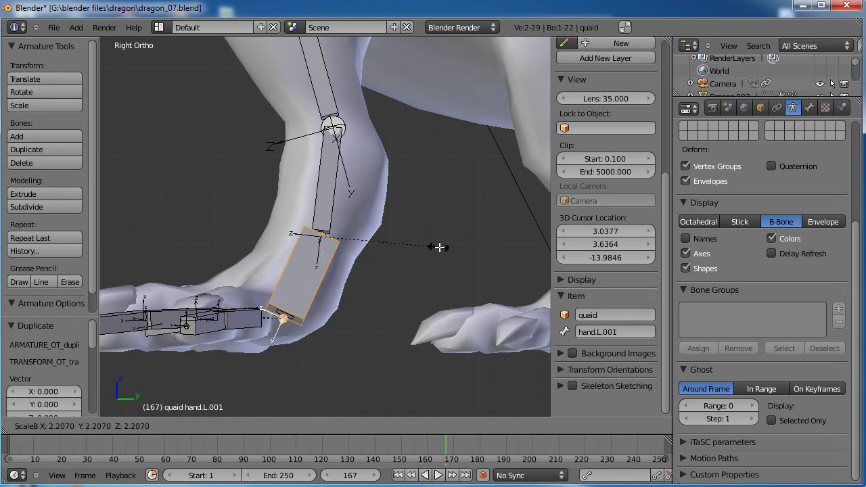
click(443, 246)
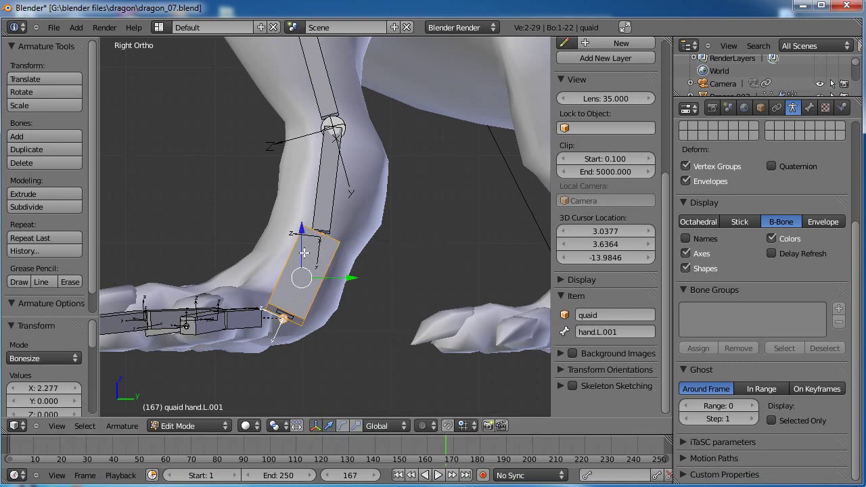
Rename the thickened hand bone copy IKhand.L
click(640, 331)
text(IKhand.L)
key(Return)
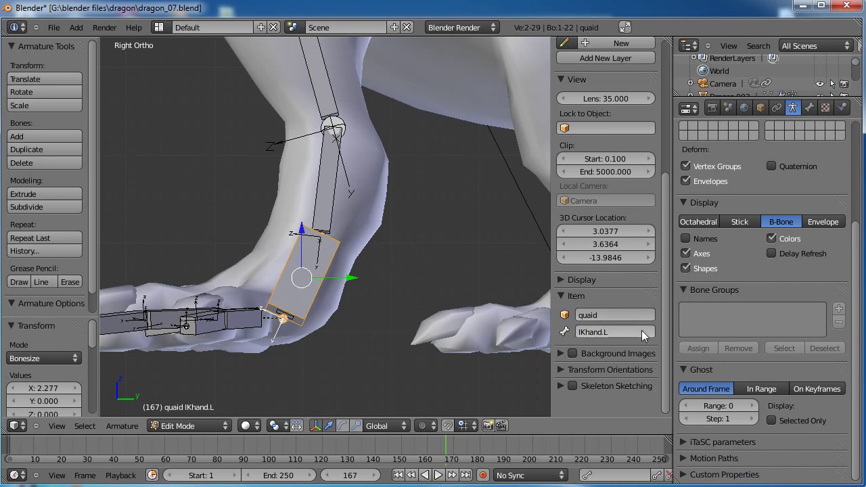
Clear the forearm.L parent from the IKhand.L bone
click(810, 108)
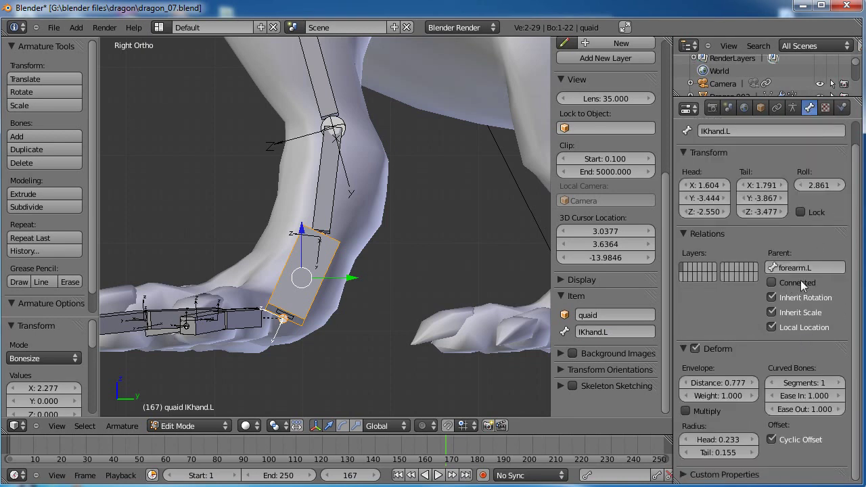
click(802, 268)
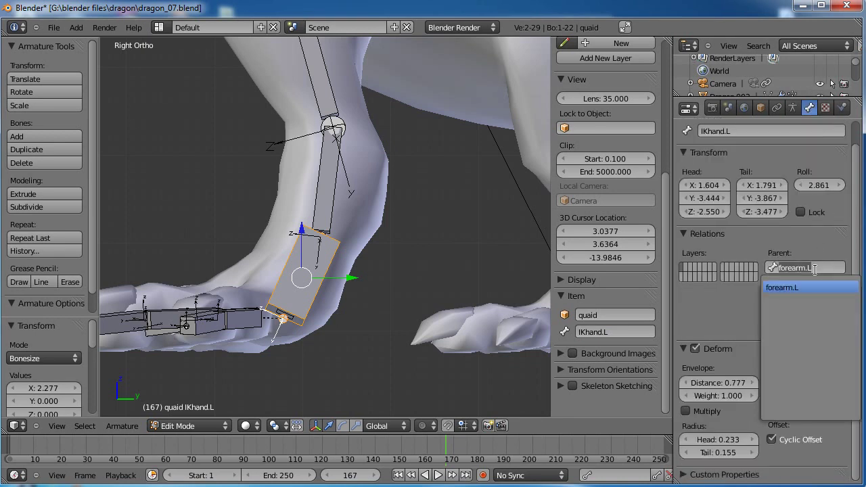
key(BackSpace)
key(Return)
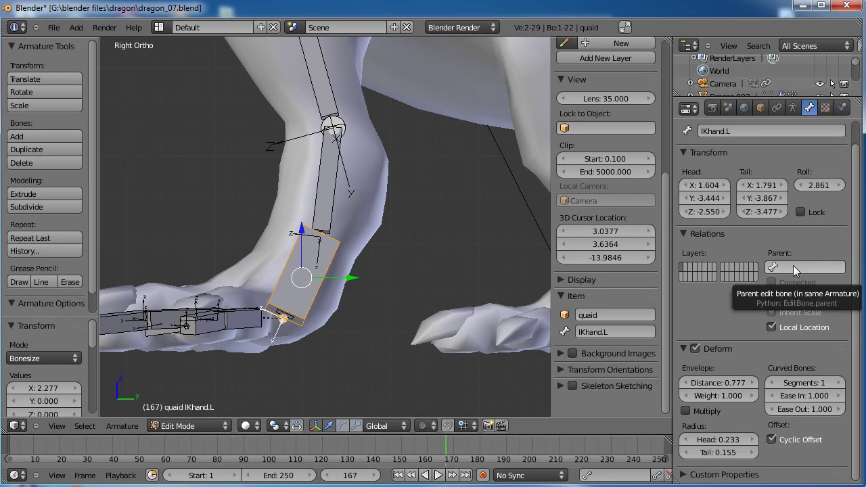
In Pose Mode, add an IK constraint to forearm.L targeting IKhand.L and show the constraint's settings
scroll(399, 242, down, 4)
middle_drag(270, 258, 370, 327)
key(ctrl+Tab)
scroll(357, 346, up, 3)
scroll(346, 333, down, 3)
scroll(343, 323, up, 4)
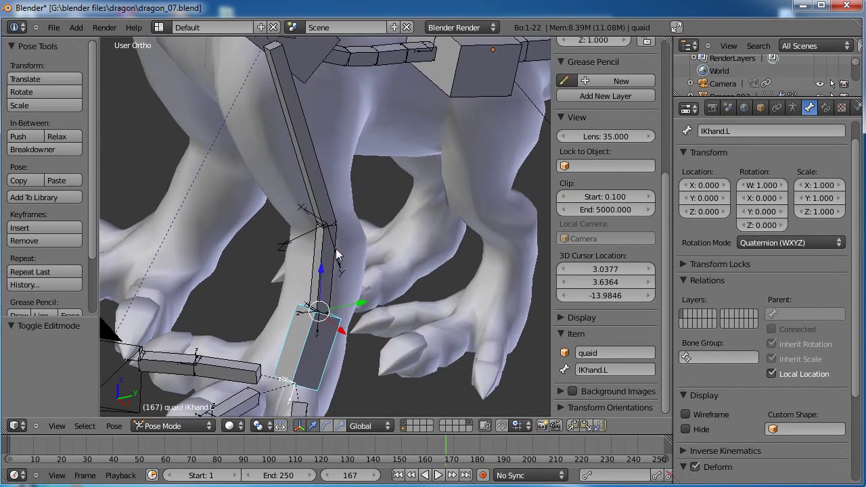
right_click(337, 255)
right_click(353, 334)
shift+right_click(335, 265)
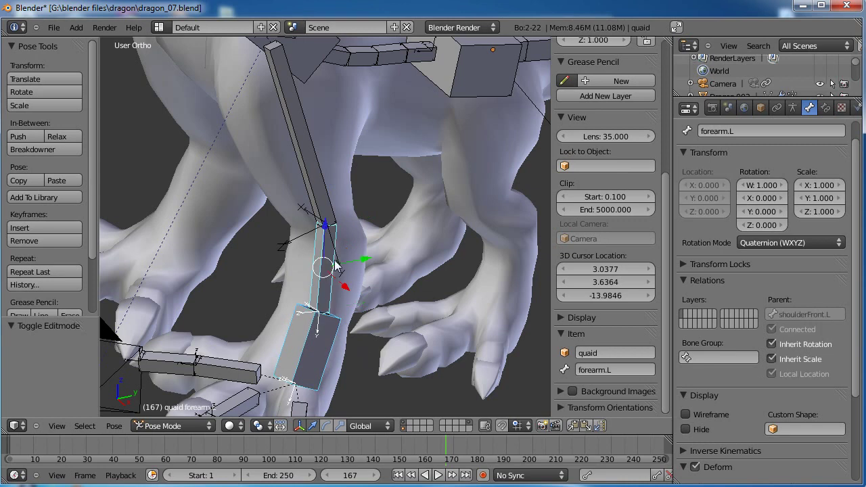
key(shift+i)
click(378, 326)
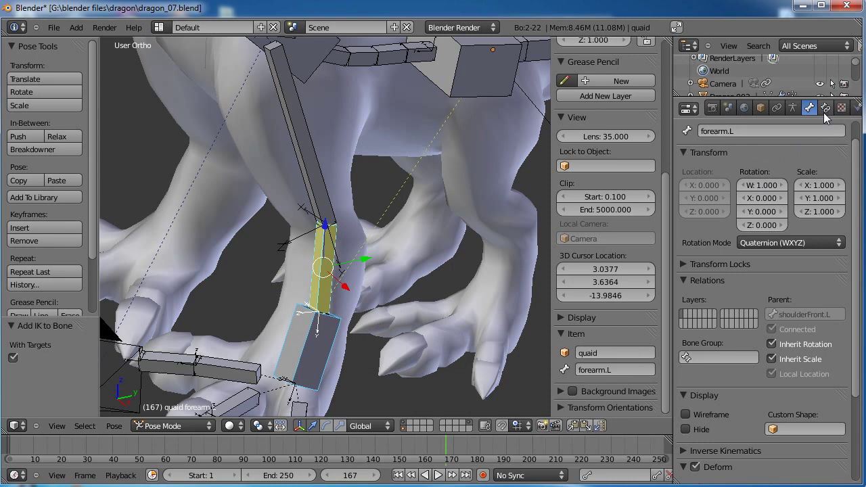
click(824, 112)
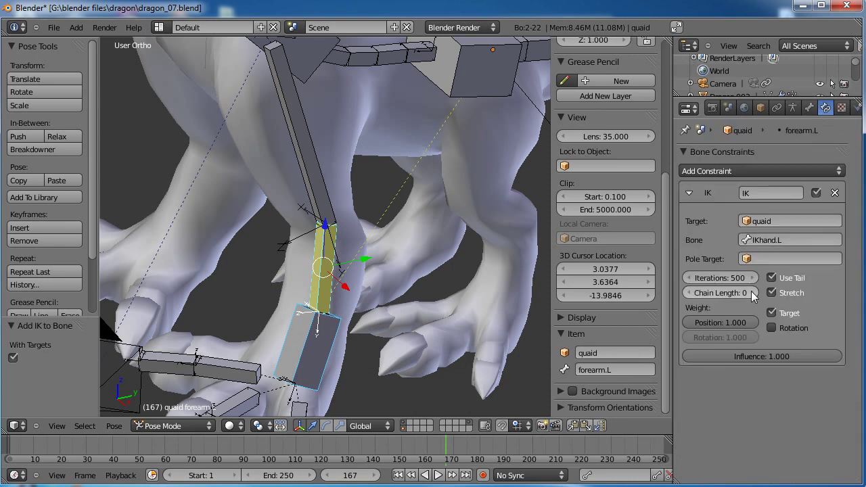
Test the IK setup by moving and rotating IKhand.L, cancelling each transform
right_click(338, 338)
key(g)
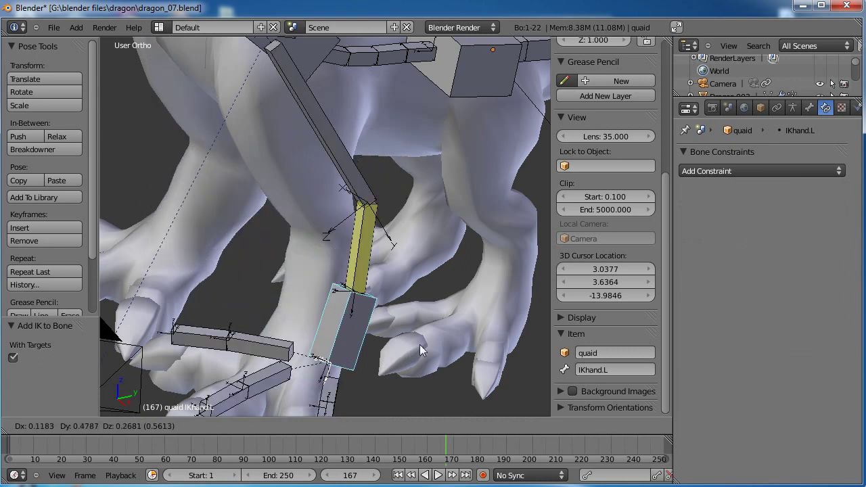
right_click(332, 270)
shift+middle_drag(405, 284, 442, 201)
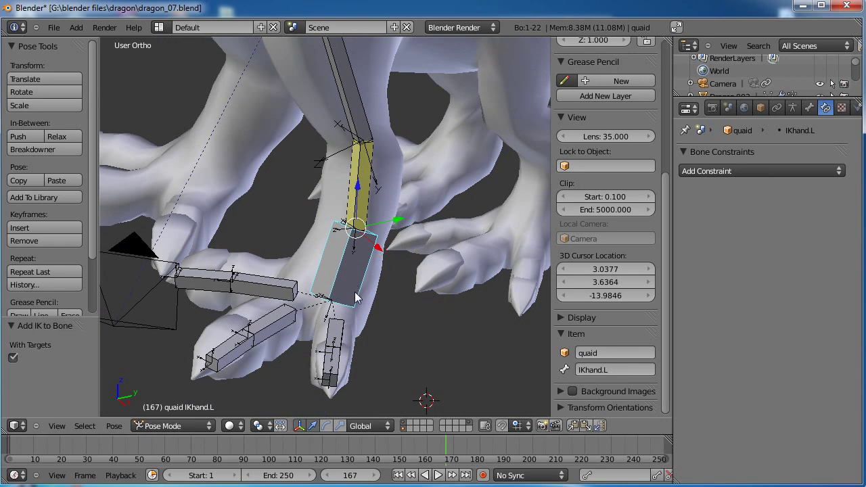
middle_drag(411, 299, 369, 272)
key(r)
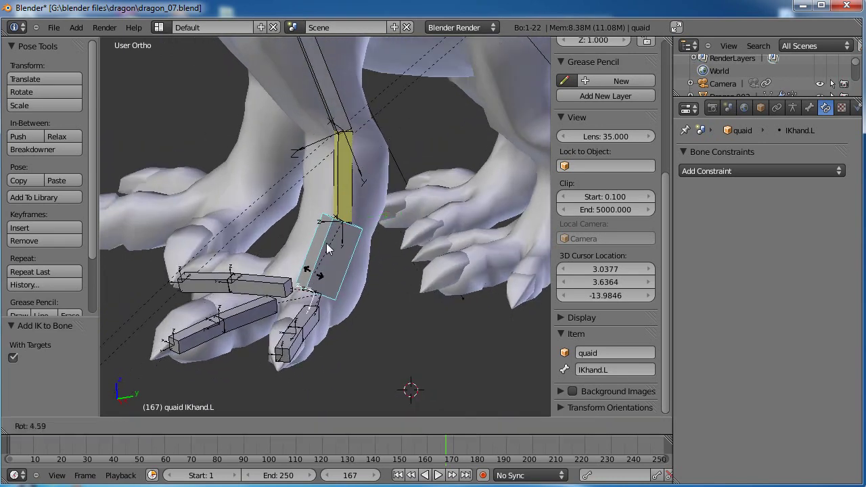
right_click(368, 296)
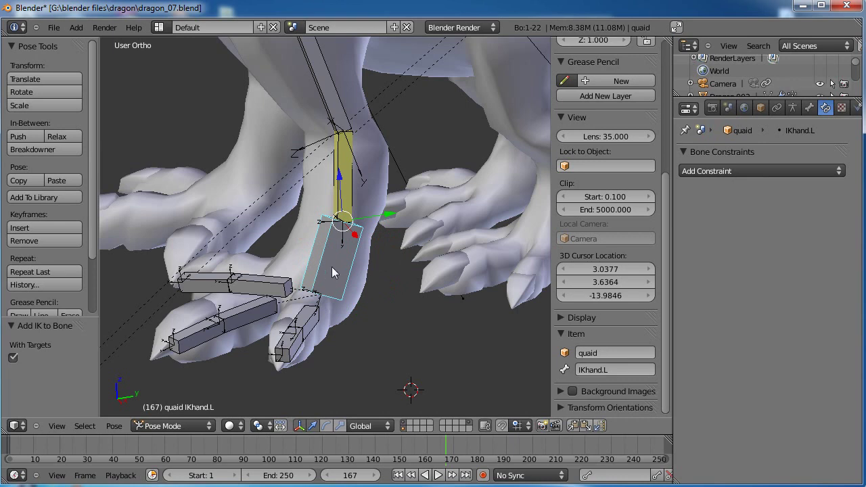
In wireframe display, add a Copy Rotation constraint to hand.L that targets IKhand.L
key(z)
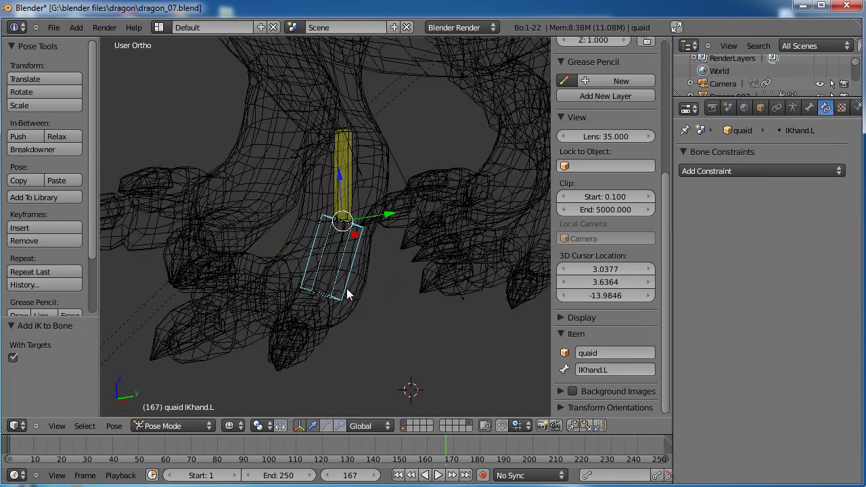
scroll(349, 289, up, 2)
right_click(334, 278)
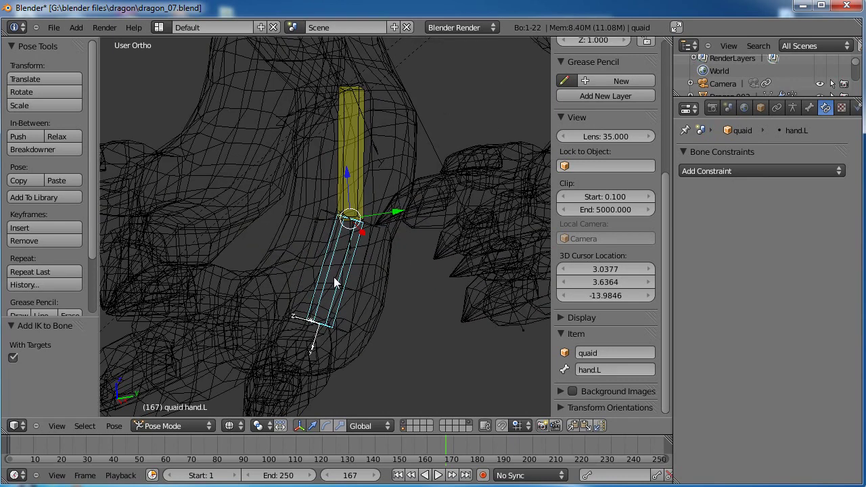
right_click(372, 263)
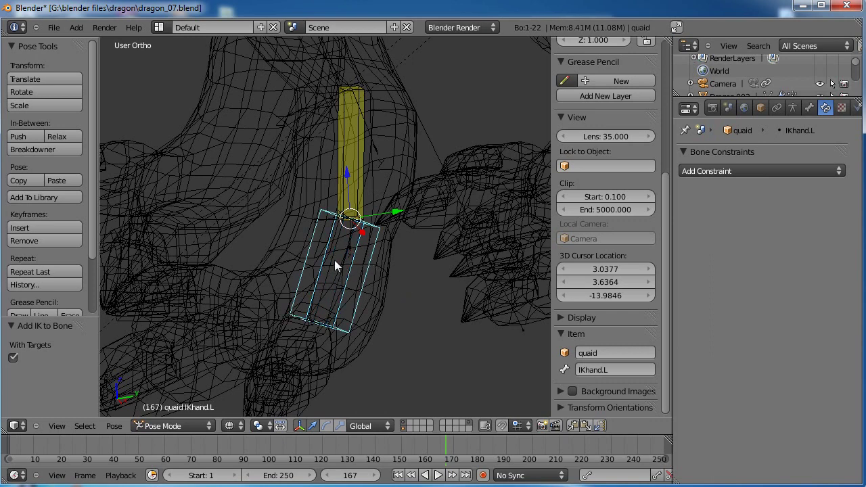
right_click(343, 270)
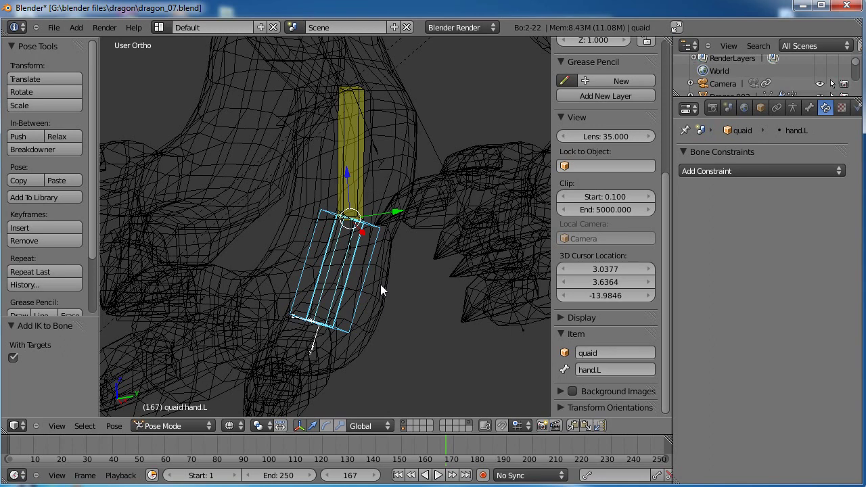
key(shift+ctrl+c)
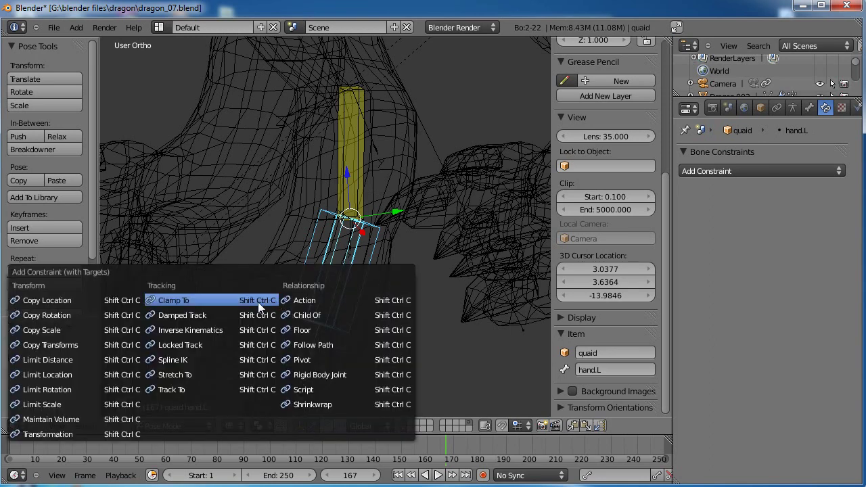
click(57, 312)
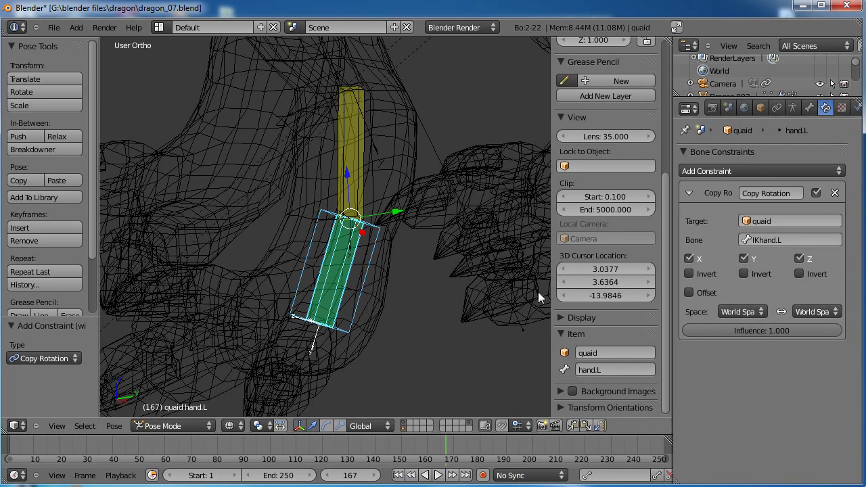
Back in solid display, move IKhand.L to bend the front leg and try rotating it to test both constraints
scroll(336, 284, down, 3)
key(z)
middle_drag(339, 286, 404, 307)
middle_drag(401, 260, 365, 303)
right_click(367, 334)
key(g)
click(314, 276)
key(r)
key(r)
right_click(279, 261)
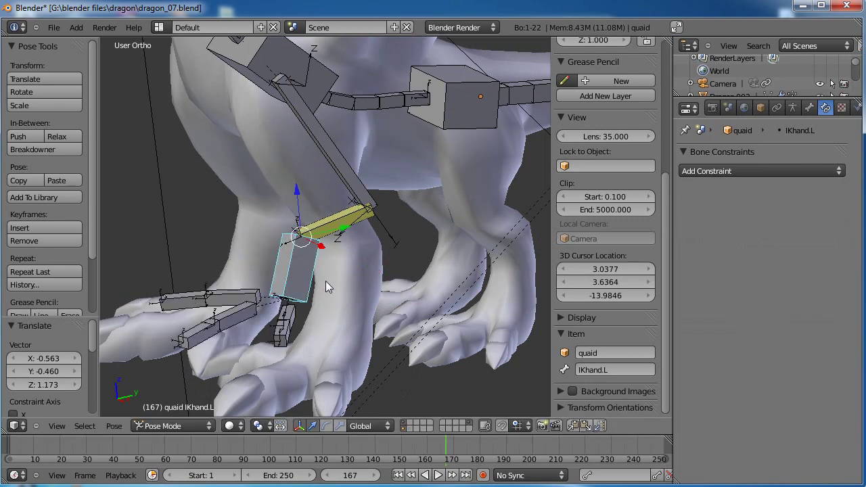
key(g)
right_click(355, 287)
middle_drag(357, 281, 373, 328)
Set the curved bone segments of forearm.L to 6
right_click(352, 250)
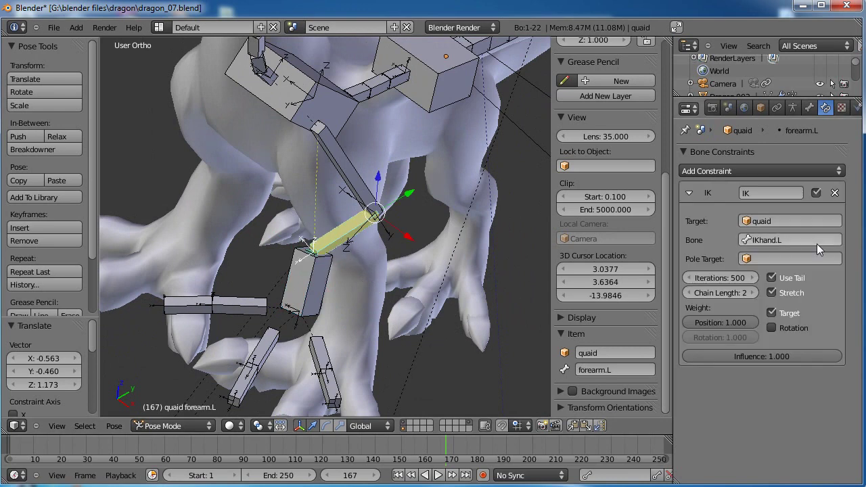
click(809, 108)
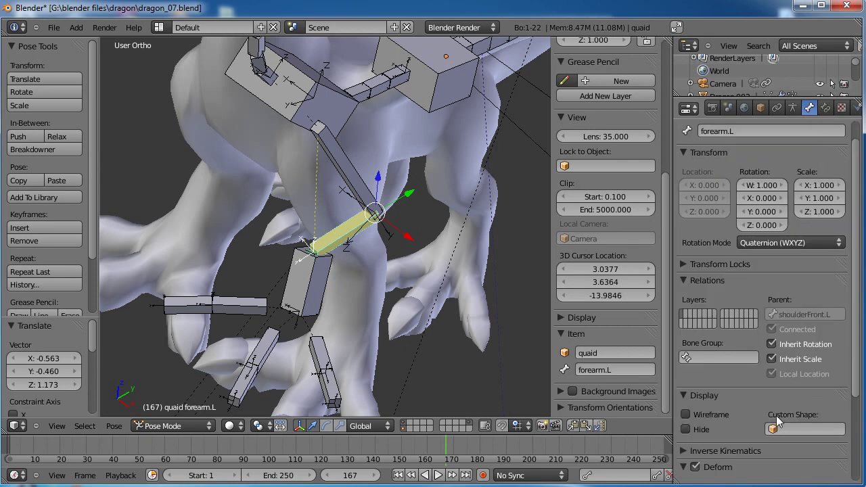
scroll(803, 405, down, 3)
click(840, 383)
click(840, 383)
click(840, 383)
click(840, 383)
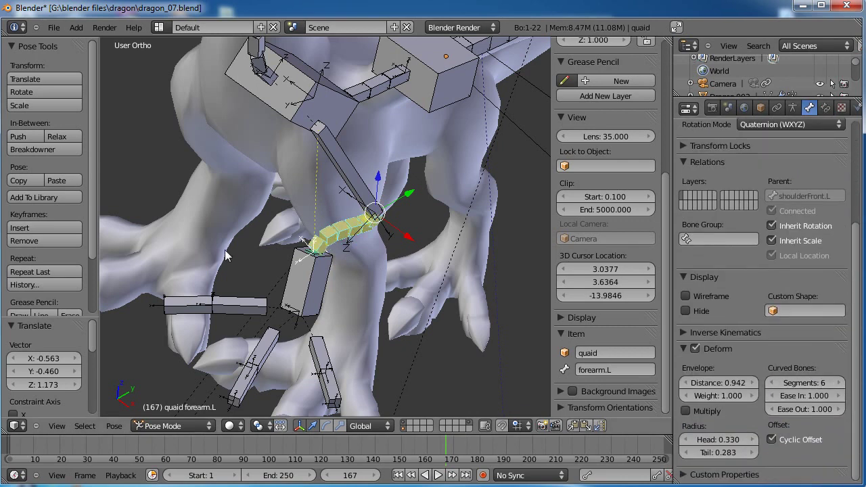
Try a free rotation of IKhand.L to test how the segmented forearm bends, and cancel it
right_click(322, 284)
key(r)
key(r)
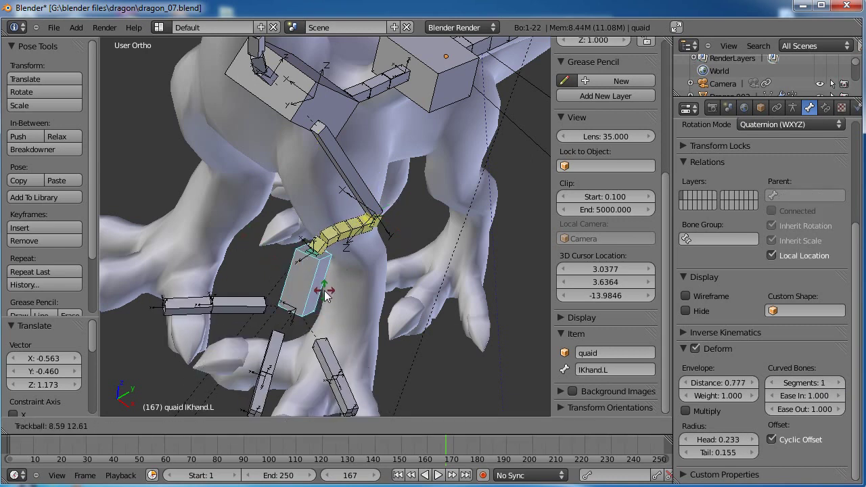
right_click(309, 284)
Set the curved bone Ease In and Ease Out of forearm.L to 0
right_click(332, 246)
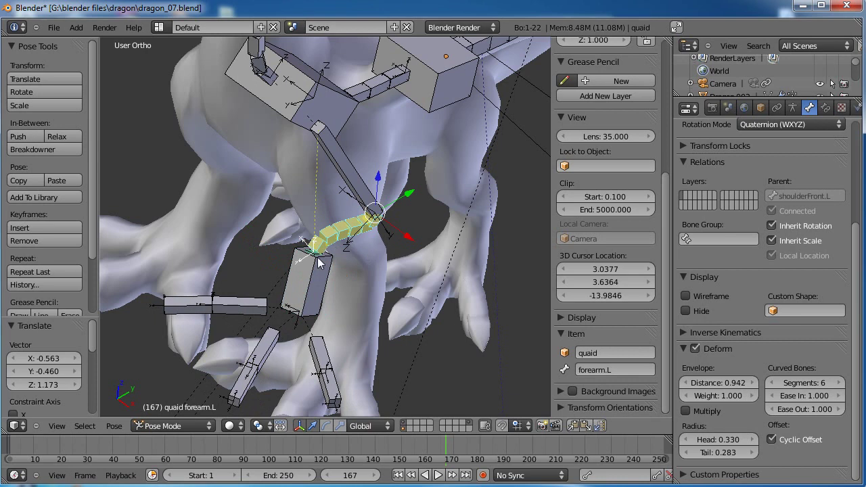
drag(816, 397, 758, 397)
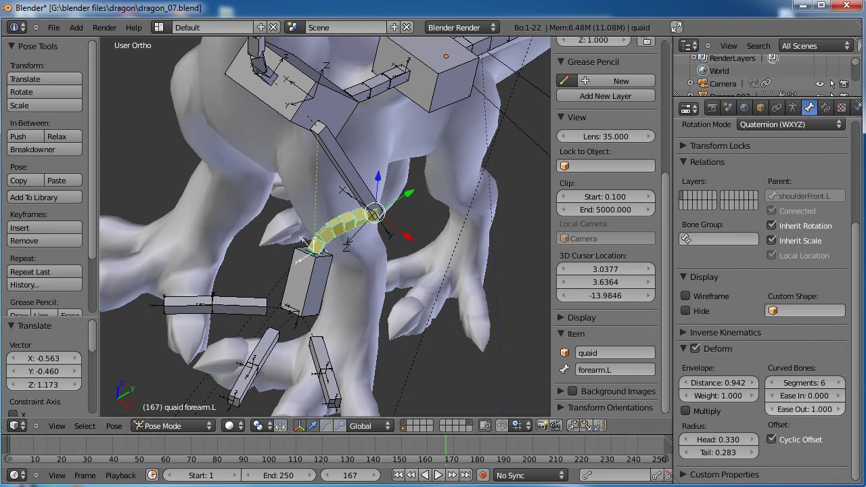
drag(822, 410, 764, 411)
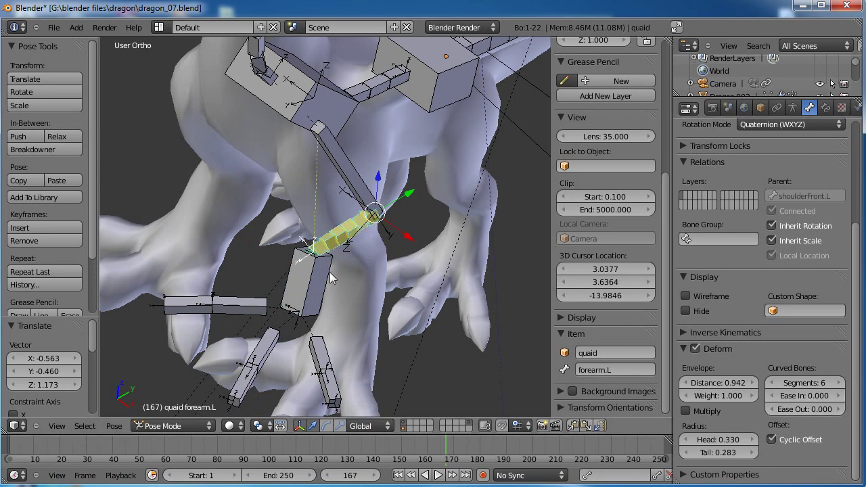
Test a free rotation of IKhand.L, and clear the bone's pose rotation and location
right_click(308, 281)
key(r)
key(r)
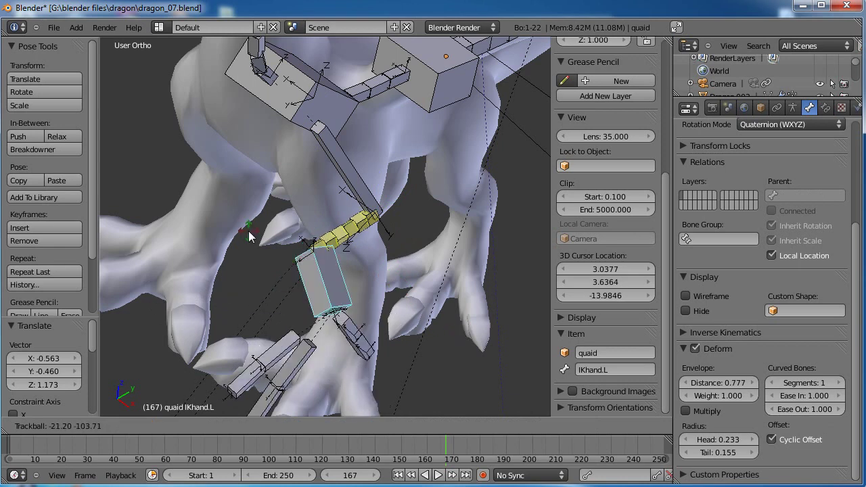
click(379, 286)
key(alt+r)
click(379, 287)
key(alt+g)
click(380, 286)
Try another free rotation of IKhand.L to check how the wrist and forearm respond
shift+scroll(341, 335, down, 2)
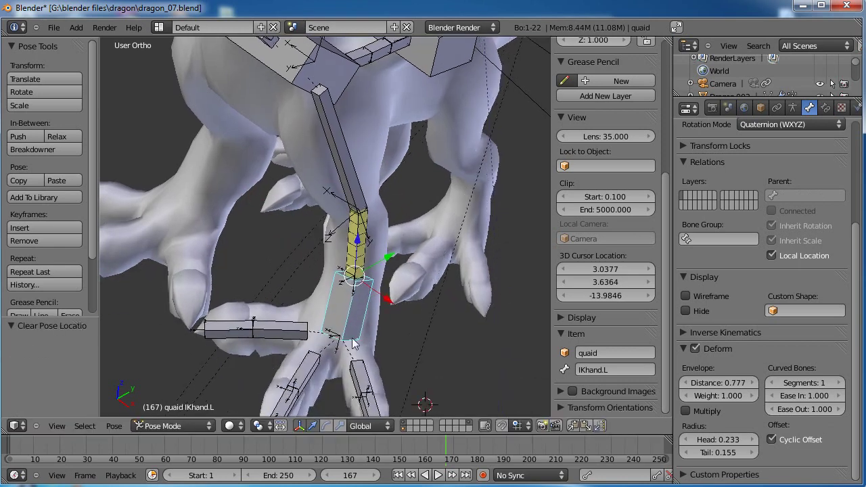
middle_drag(336, 333, 327, 337)
key(r)
key(r)
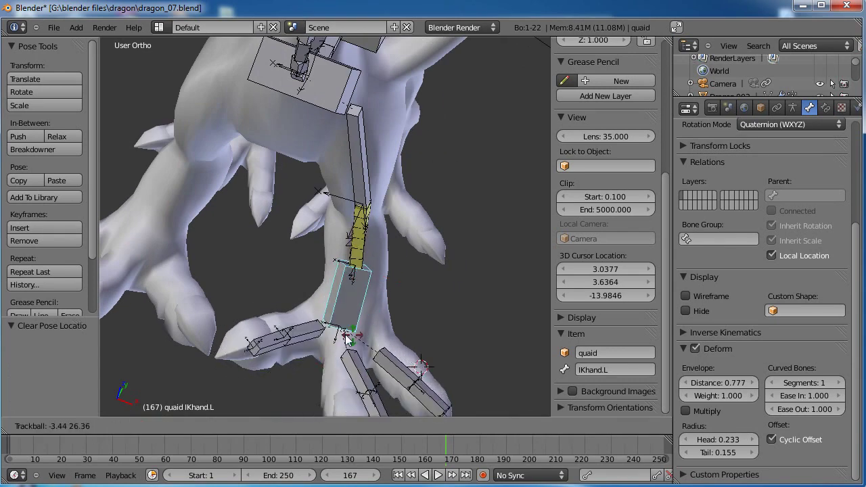
click(359, 347)
In Edit Mode, move the wrist joint by about Y -0.064, Z -0.205 in side view and X 0.147, Z -0.026 in front view
shift+scroll(399, 279, down, 3)
middle_drag(380, 316, 341, 308)
key(KP_3)
key(Tab)
key(a)
right_click(393, 239)
key(g)
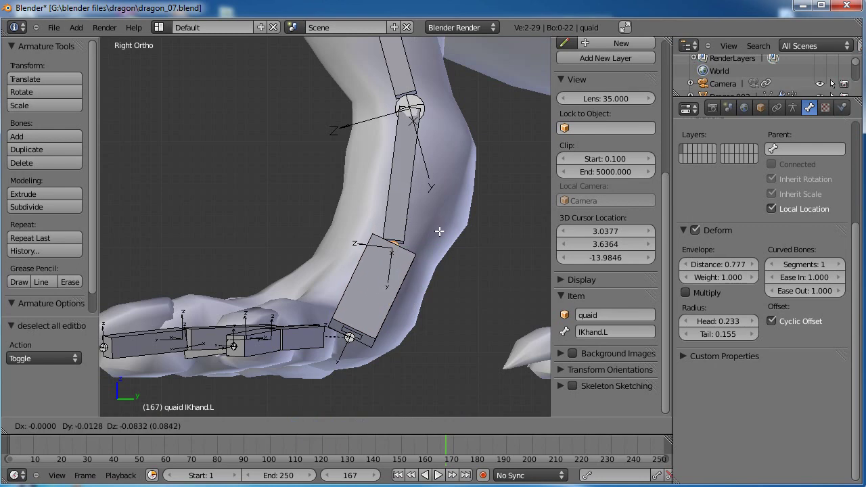
click(438, 236)
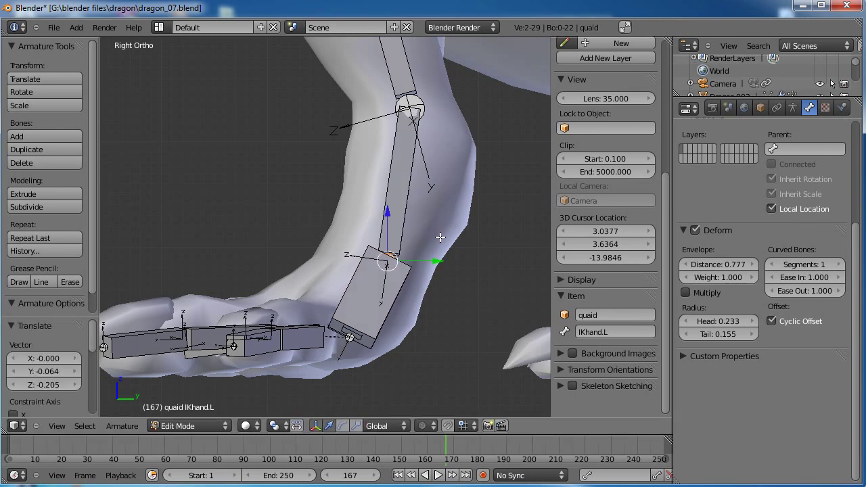
key(KP_1)
key(g)
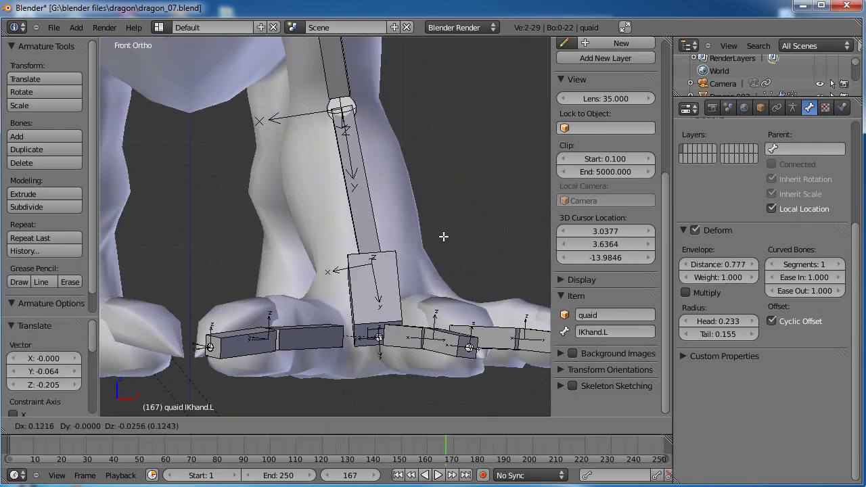
click(445, 237)
Adjust the bone roll of forearm.L and shoulderFront.L together by about 0.295
shift+middle_drag(393, 168, 369, 282)
right_click(338, 263)
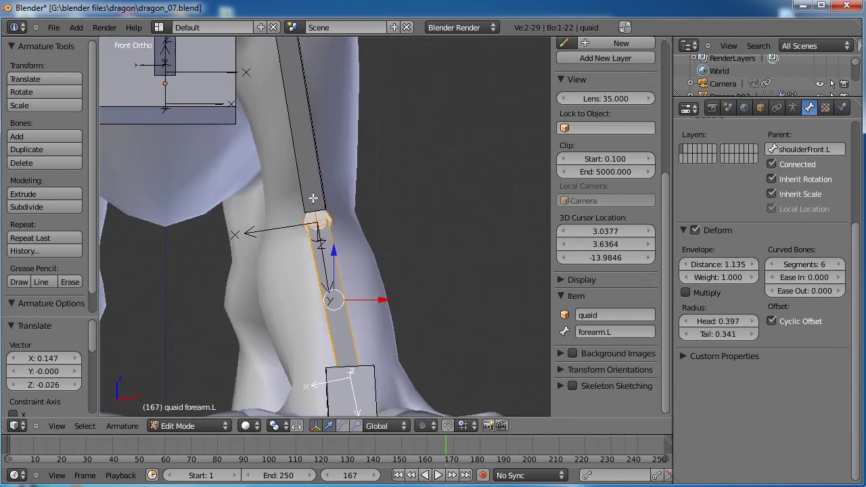
scroll(365, 263, down, 3)
key(ctrl+r)
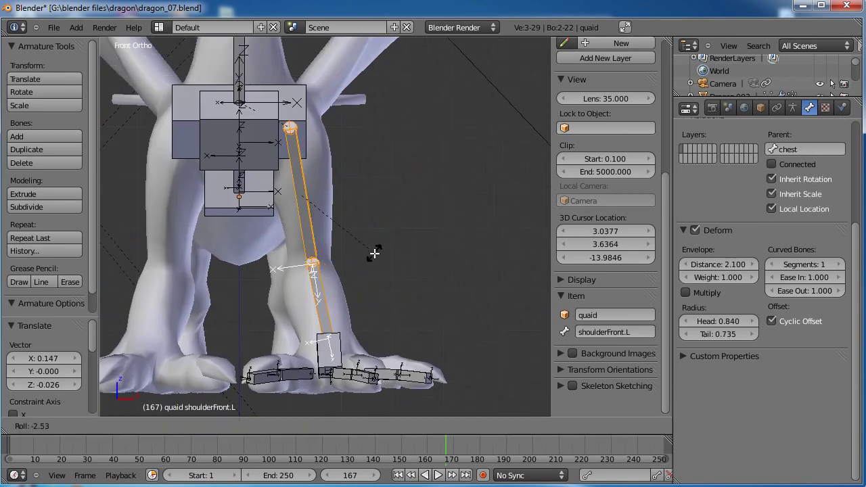
click(362, 290)
Adjust the bone roll of the thick IKhand.L bone on its own
middle_drag(357, 255, 344, 245)
middle_drag(386, 282, 342, 298)
scroll(342, 298, up, 2)
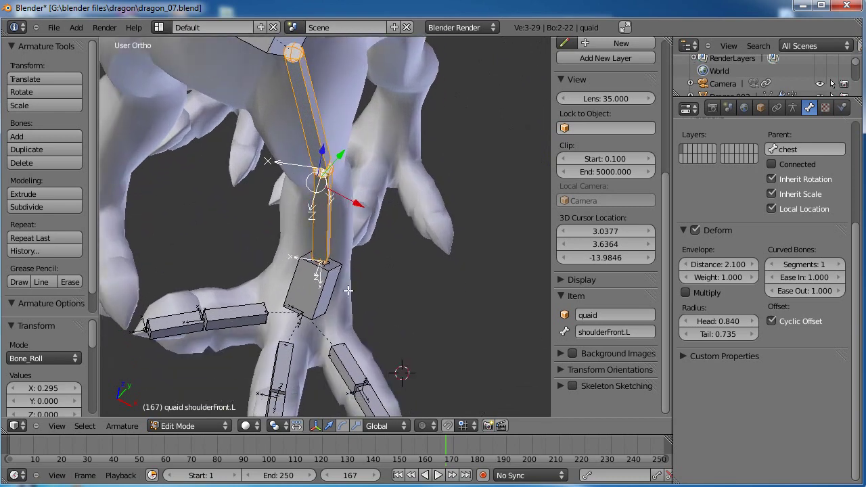
key(a)
right_click(310, 289)
key(ctrl+r)
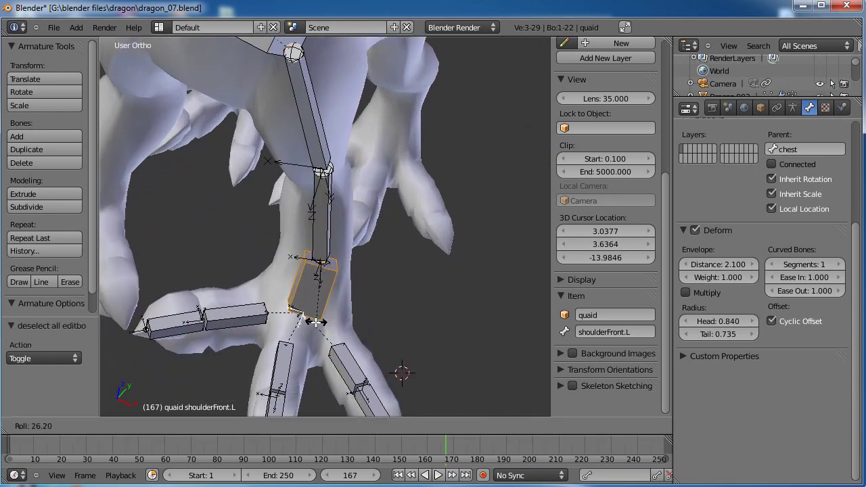
click(319, 320)
Return to Pose Mode and examine the front leg rig from several angles and from the side
shift+middle_drag(358, 320, 268, 209)
scroll(370, 244, down, 4)
key(Tab)
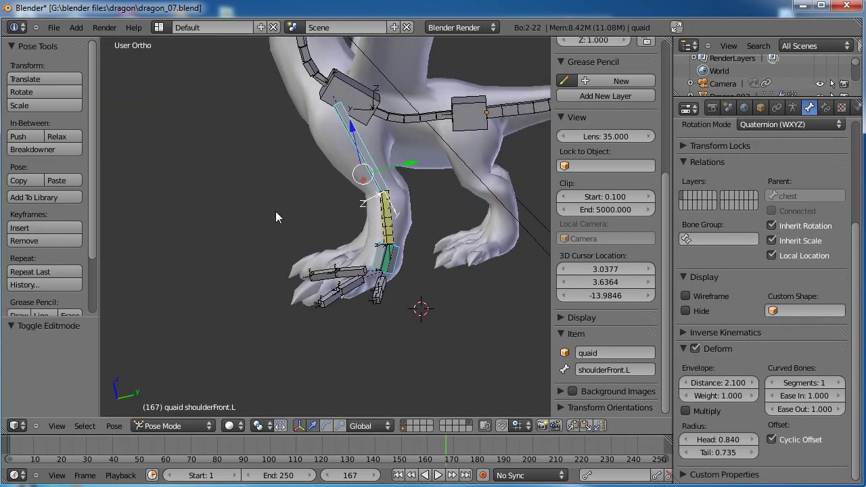
key(a)
middle_drag(423, 193, 326, 268)
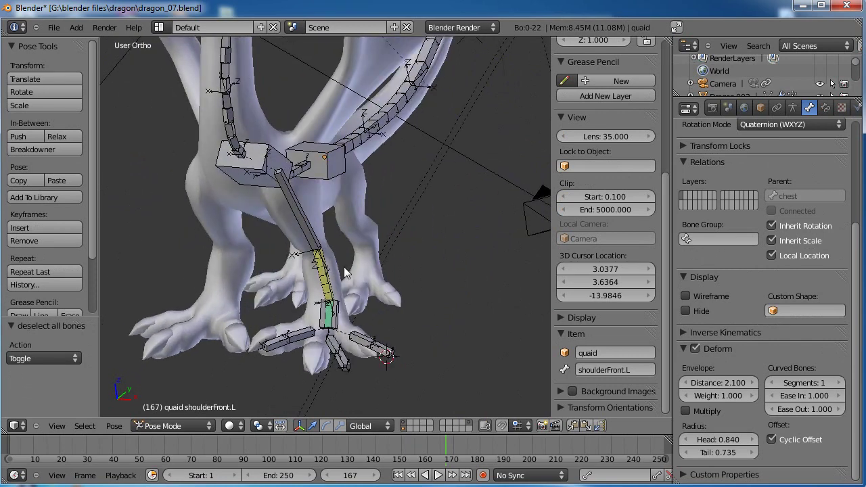
right_click(306, 242)
key(KP_3)
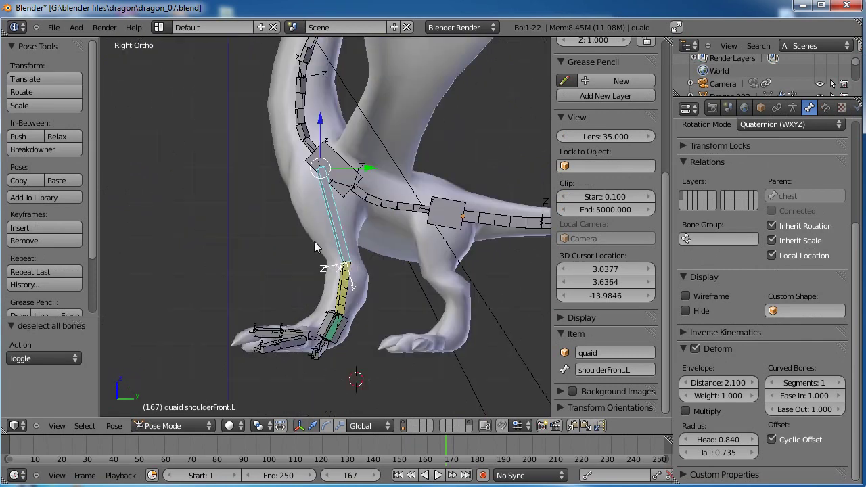
In Edit Mode, duplicate all the left front leg bones, including shoulderFront.L, and place the copy over the hind leg
key(Tab)
key(a)
key(b)
drag(372, 229, 213, 375)
shift+middle_drag(342, 243, 314, 262)
shift+right_click(309, 237)
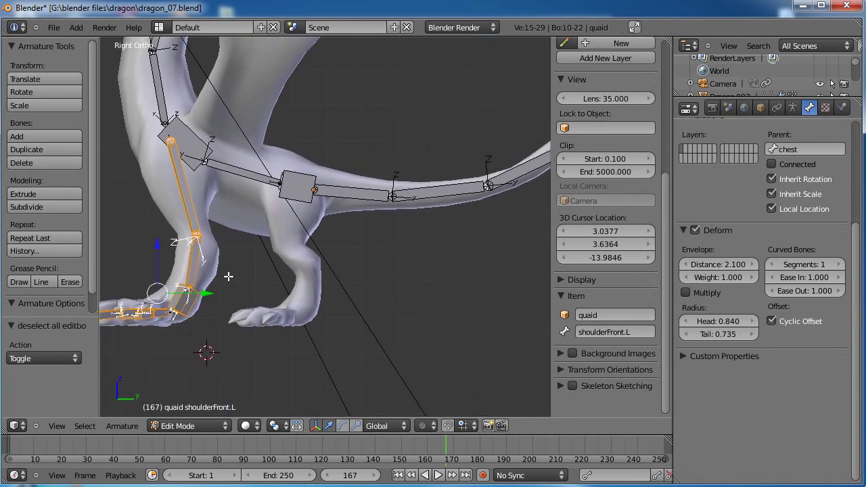
shift+middle_drag(228, 276, 274, 283)
key(shift+d)
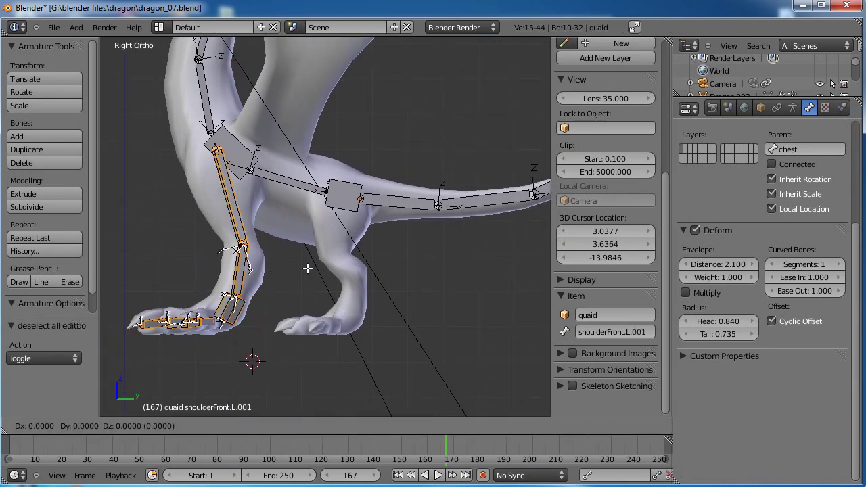
click(420, 271)
Fit the copied leg bones to the hind leg by scaling to about 0.858, repositioning, and scaling again to about 0.902
key(s)
click(412, 272)
key(g)
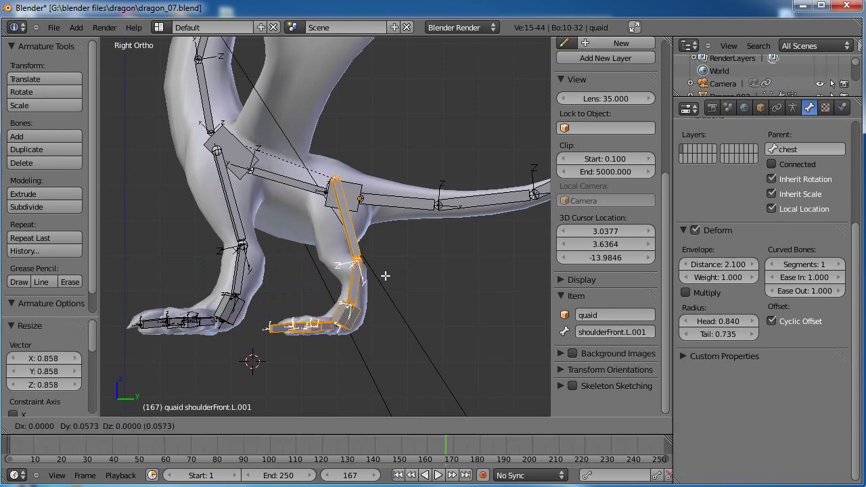
click(387, 277)
key(s)
click(385, 277)
Move the copied leg bones about -0.765 along the X axis into the hind leg
middle_drag(385, 277, 356, 294)
key(g)
key(x)
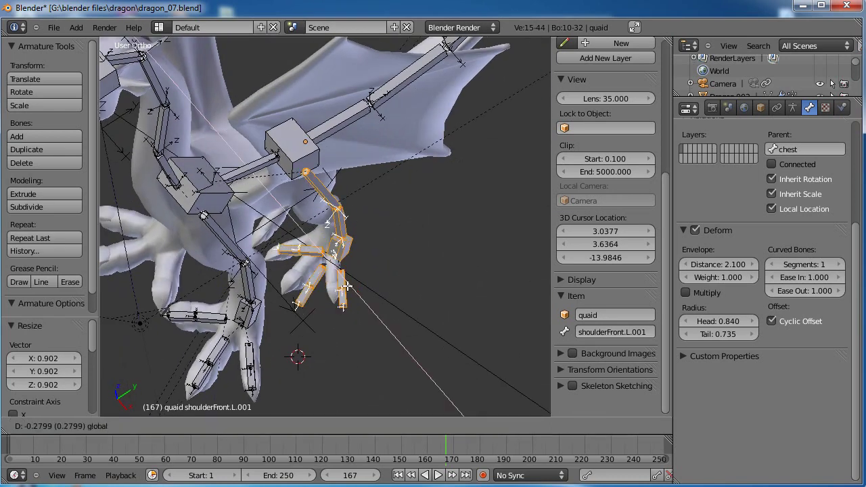
click(337, 276)
Rename the copied upper bone of the left hind leg, shoulderFront.L.001, as thigh.L
middle_drag(337, 276, 350, 261)
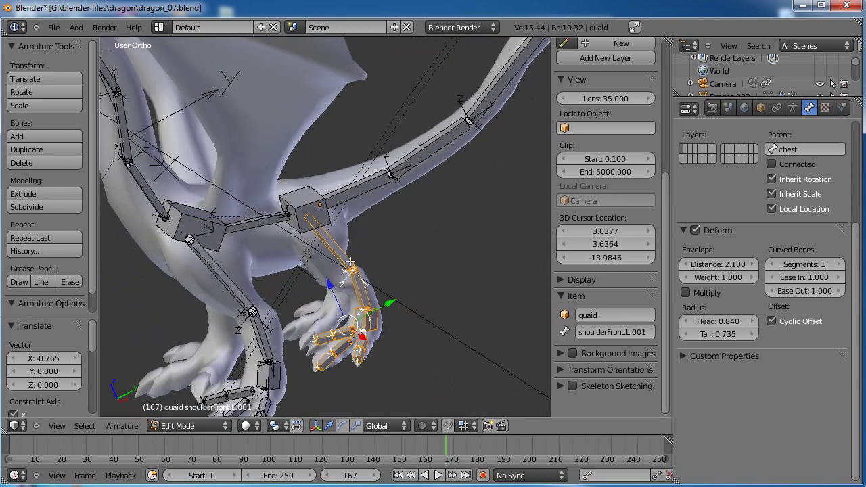
key(KP_3)
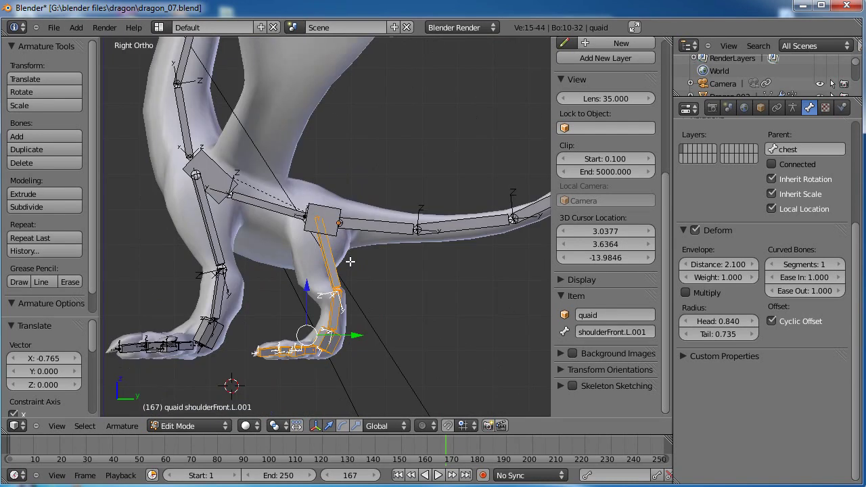
scroll(348, 269, up, 2)
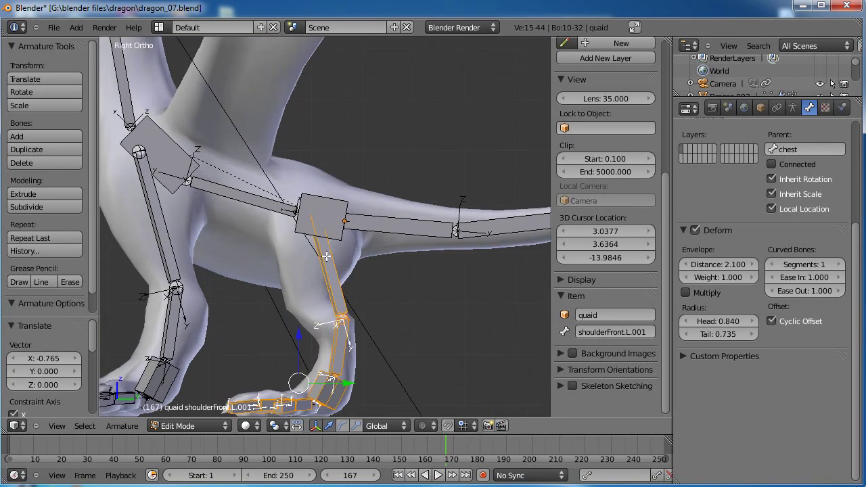
shift+middle_drag(366, 279, 368, 228)
right_click(331, 220)
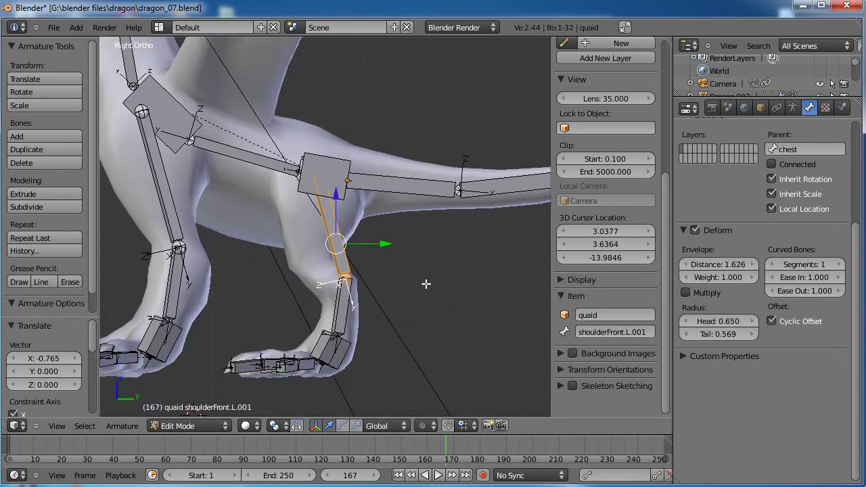
click(637, 331)
text(thigh>l)
key(Return)
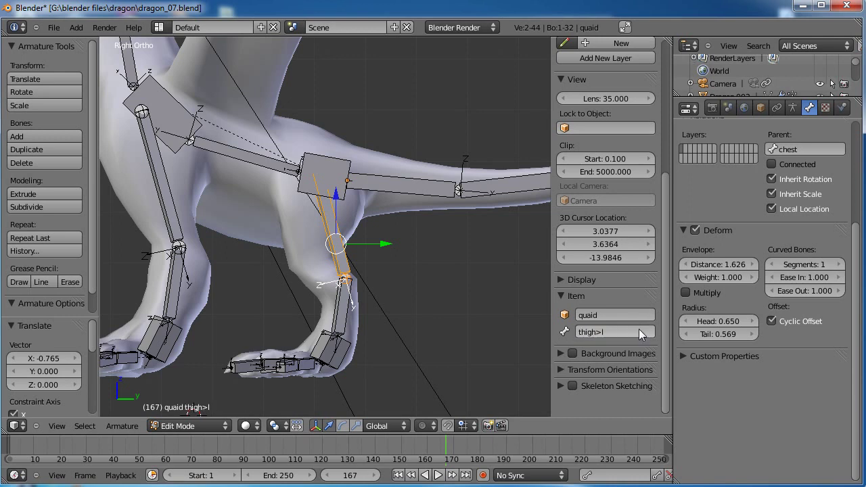
click(637, 331)
text(thigh)
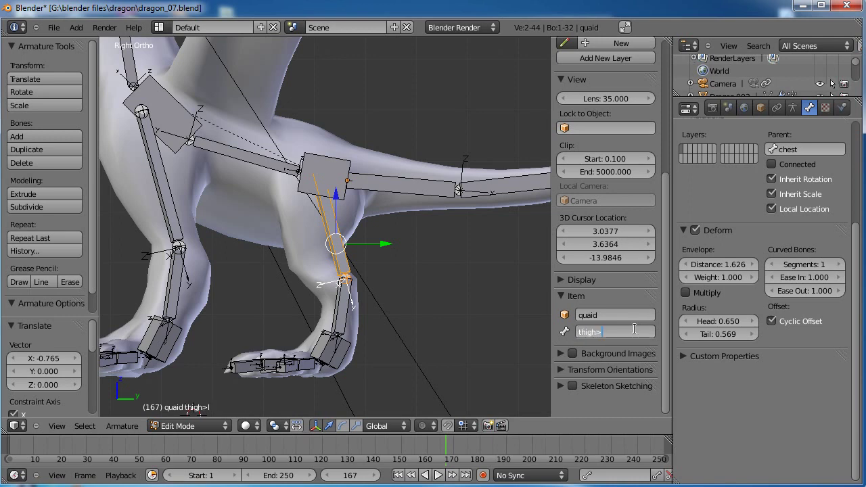
text(.L)
key(Return)
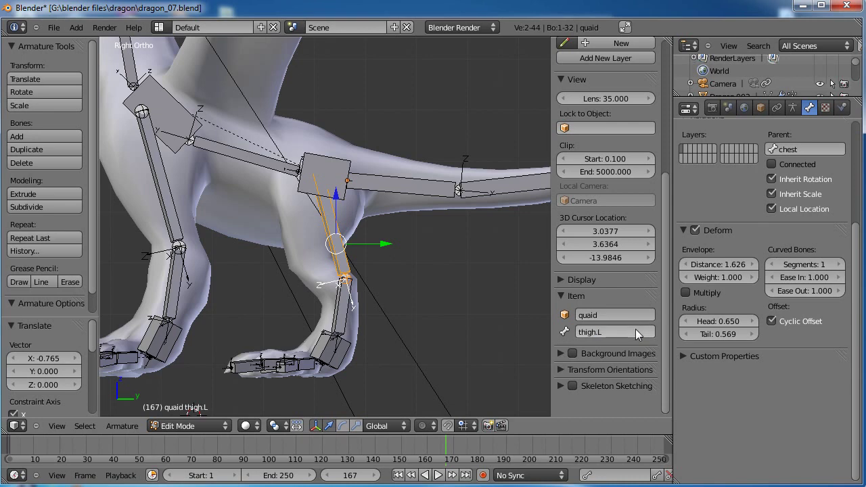
Rename the hind leg's lower bone, forearm.L.001, as shin.L
right_click(346, 291)
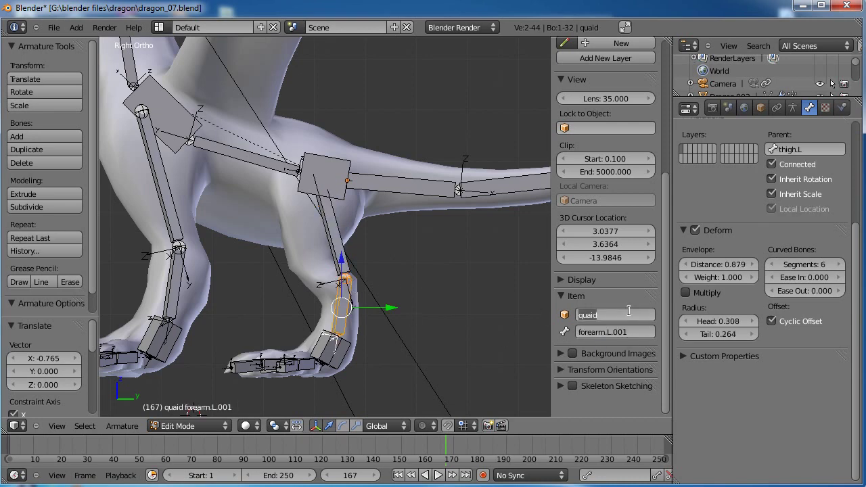
click(632, 330)
text(shin)
key(Return)
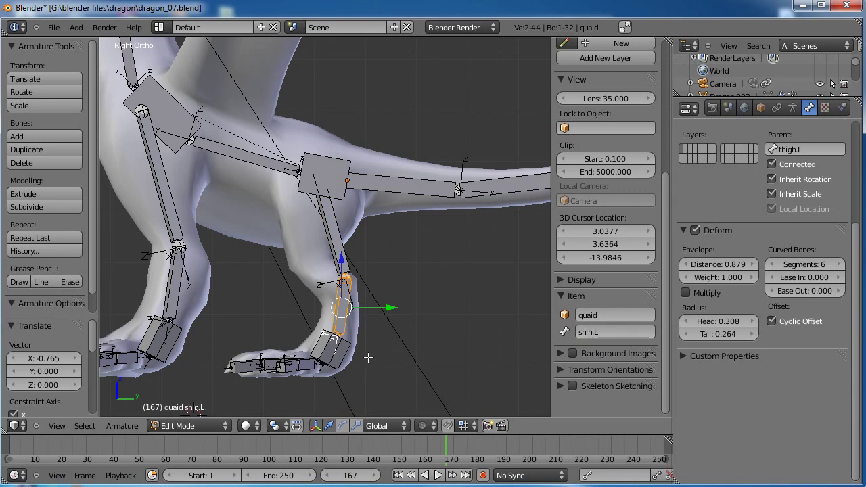
Rename the hind leg's hand.L.001 bone as foot.L and its overlapping IKhand.L.001 bone as IKfoot.L
right_click(338, 354)
click(607, 332)
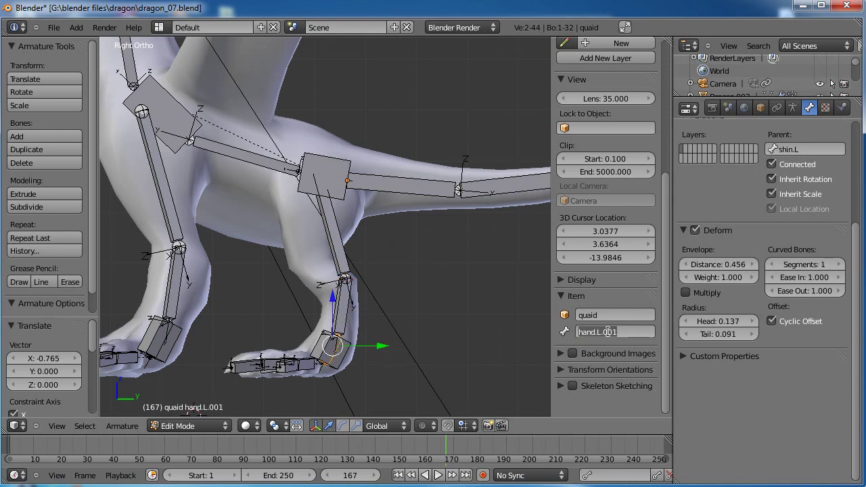
text(foot.L)
key(Return)
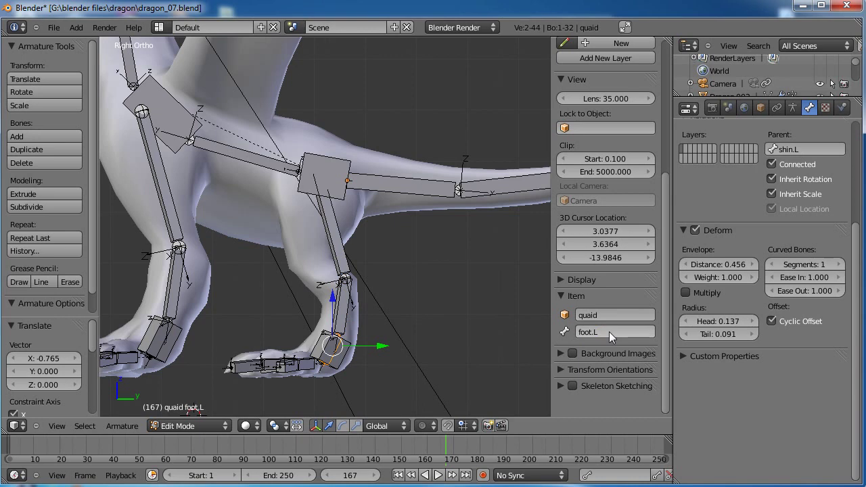
right_click(336, 354)
click(615, 330)
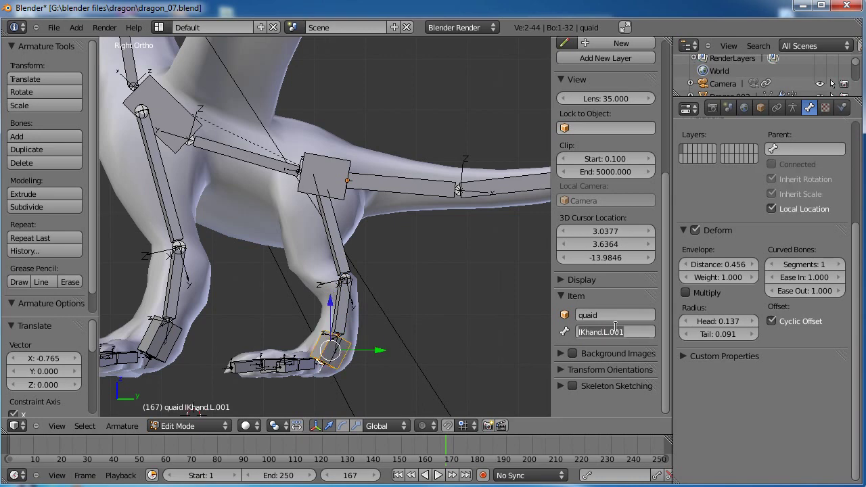
text(IKfoot.L)
key(Return)
Rename the hind foot's two copied pinky bones as pinkytoe01.L and pinkytoe02.L
shift+middle_drag(442, 318, 450, 249)
middle_drag(317, 287, 316, 310)
right_click(317, 308)
click(598, 331)
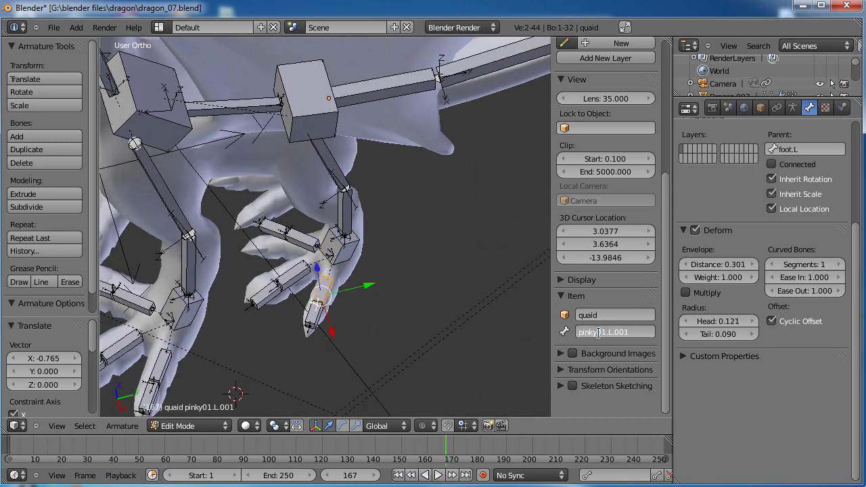
text(toe)
key(Return)
right_click(317, 317)
click(598, 332)
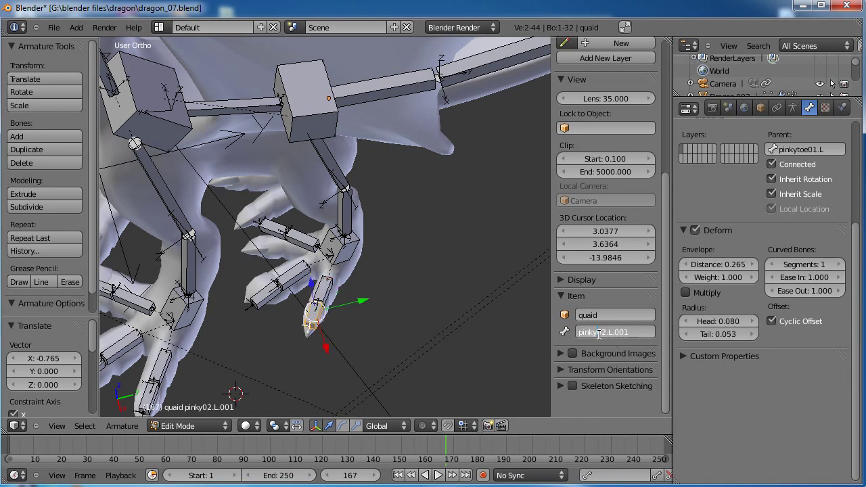
text(toe)
key(Return)
Try to rename the hind foot's first index bone, index01.L.001, as a toe bone
right_click(296, 274)
click(625, 332)
click(608, 331)
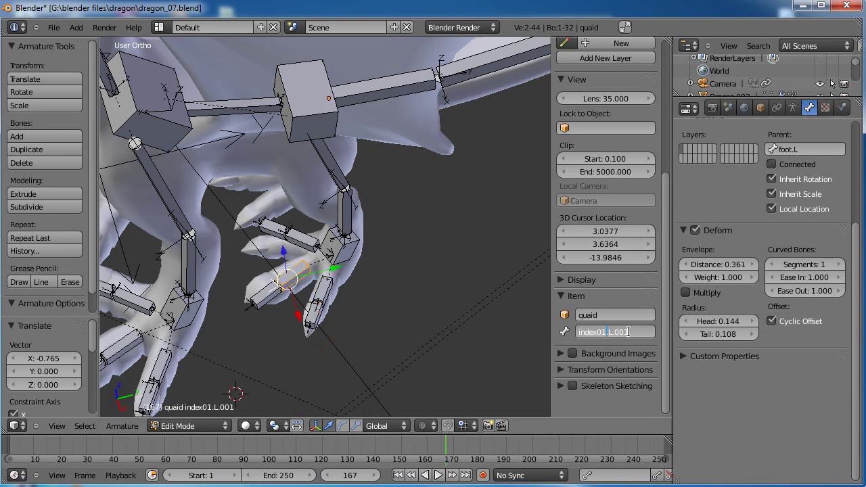
text(toe)
key(Delete)
key(Delete)
key(Delete)
key(BackSpace)
key(BackSpace)
right_click(257, 290)
Rename the hind foot's second index bone, index02.L.001, as indextoe02.L
right_click(257, 290)
click(606, 332)
click(600, 332)
drag(598, 332, 760, 316)
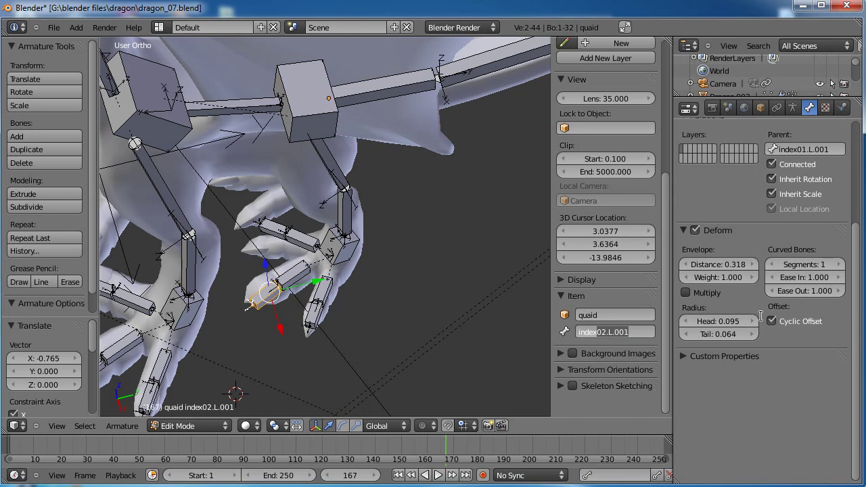
text(toe02.L)
key(Return)
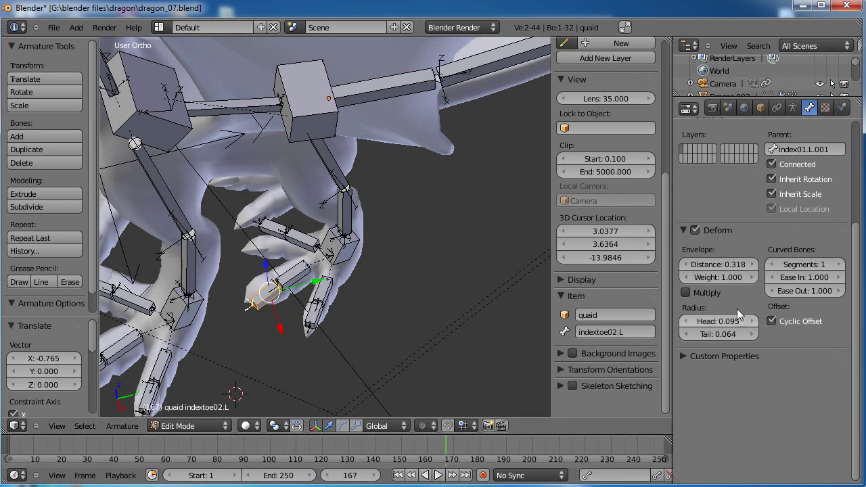
Rename the hind foot's two thumb bones as thumbtoe01.L and thumbtoe02.L, and check the names of the leg bones above them
right_click(306, 248)
double_click(609, 332)
text(toe)
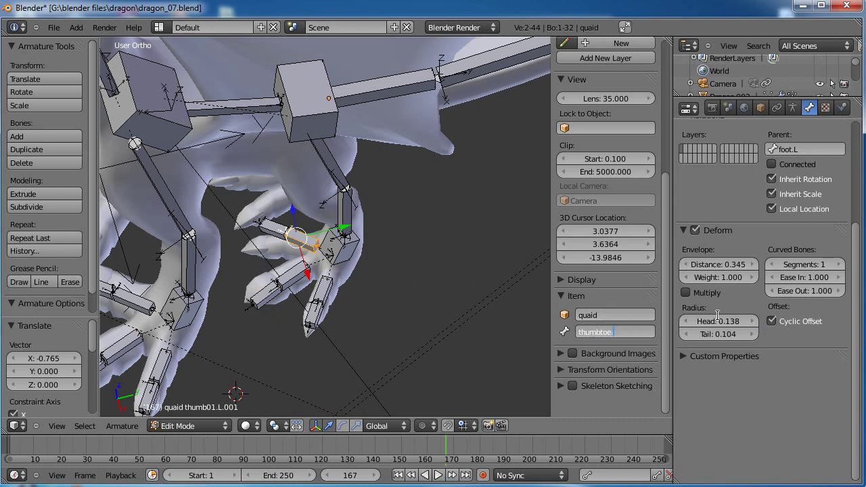
text(01.L)
key(Return)
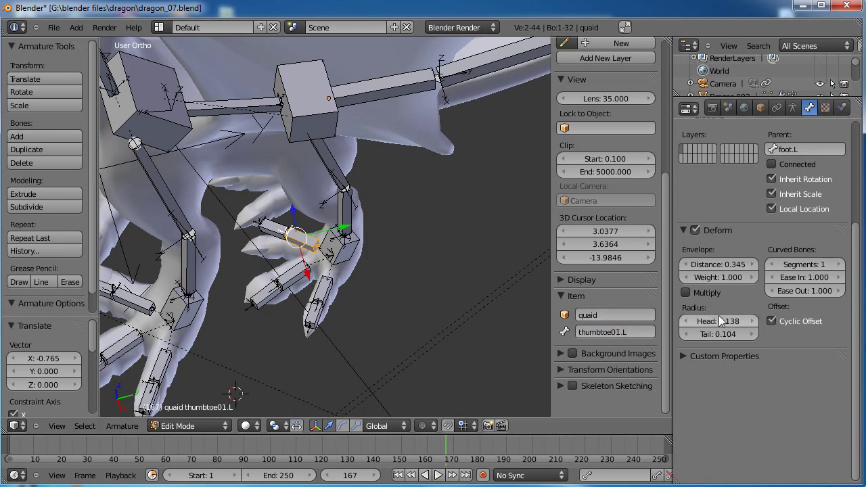
right_click(269, 230)
double_click(614, 331)
text(thumbto)
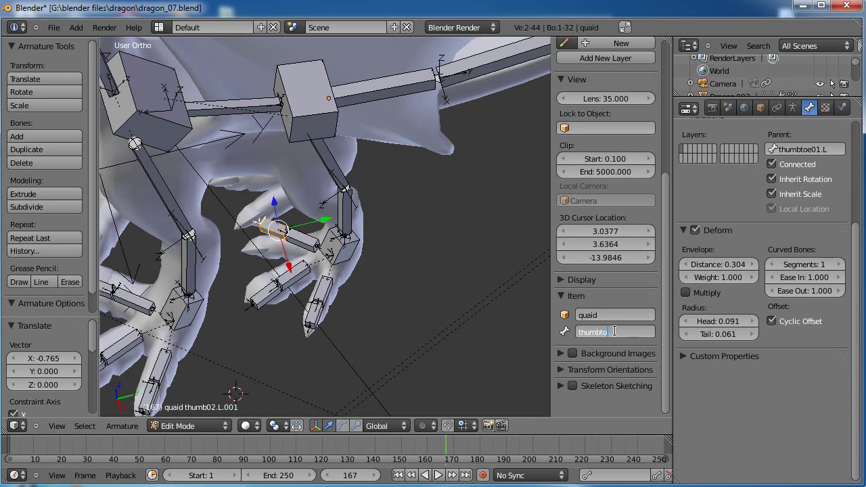
text(e02.L)
key(Return)
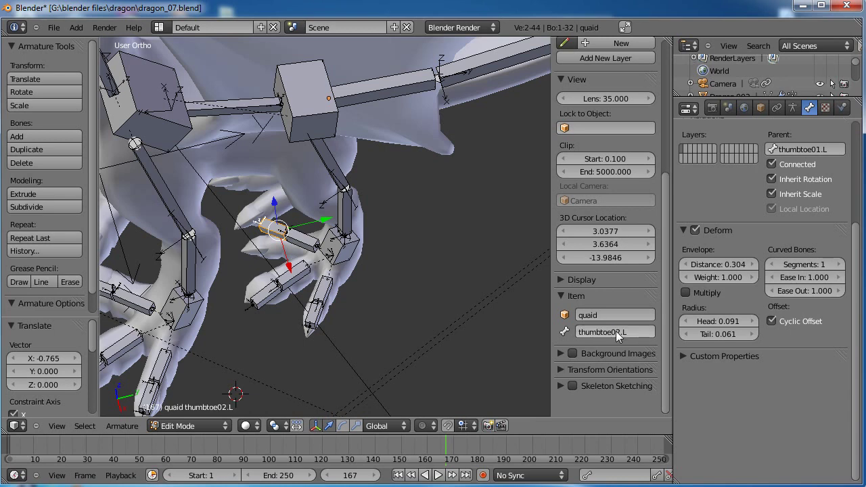
right_click(363, 254)
right_click(358, 226)
right_click(345, 192)
right_click(337, 163)
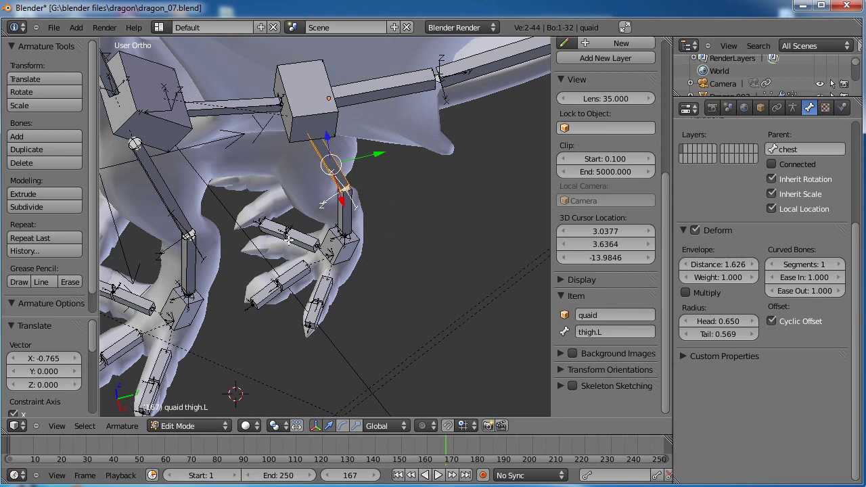
In a wireframe top view, rotate and move both thumb toe bones to line up with the hind foot's inner toe
right_click(290, 251)
right_click(277, 228)
key(KP_7)
key(z)
scroll(280, 228, up, 3)
shift+middle_drag(311, 300, 344, 236)
key(r)
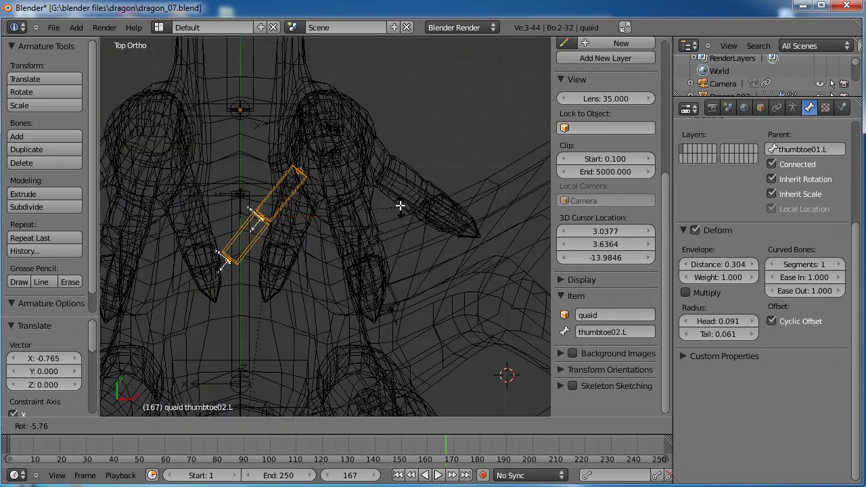
click(385, 177)
key(g)
click(402, 190)
key(r)
click(399, 183)
key(g)
click(402, 185)
Rotate and move both index toe bones into the hind foot's middle toe, ending with a shift of about 0.015 X and 0.046 Y
right_click(376, 269)
key(r)
click(450, 211)
key(g)
click(442, 207)
key(r)
click(445, 212)
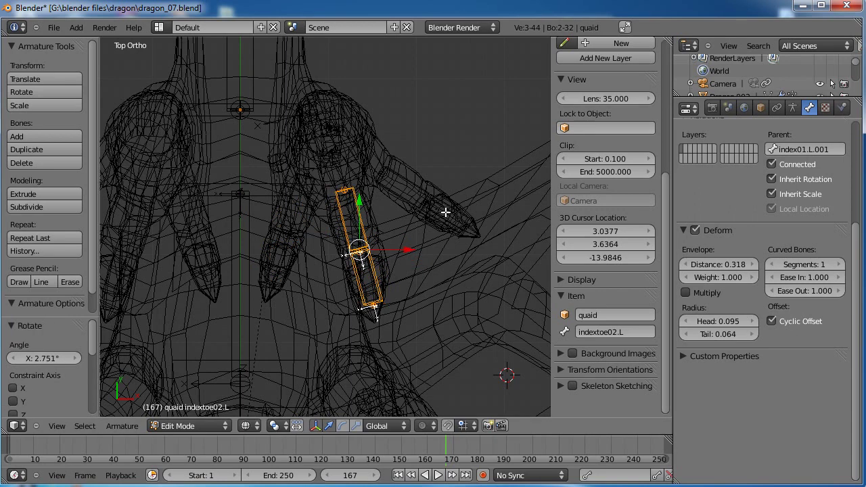
key(g)
click(448, 207)
Rotate and move both pinky toe bones into the hind foot's outer toe, finishing with a rotation of about 1.819°
right_click(415, 184)
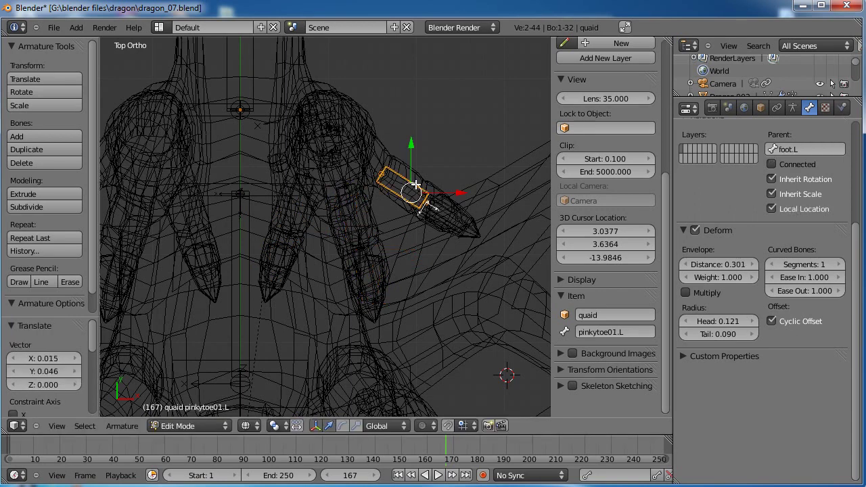
right_click(459, 213)
key(r)
click(481, 175)
key(g)
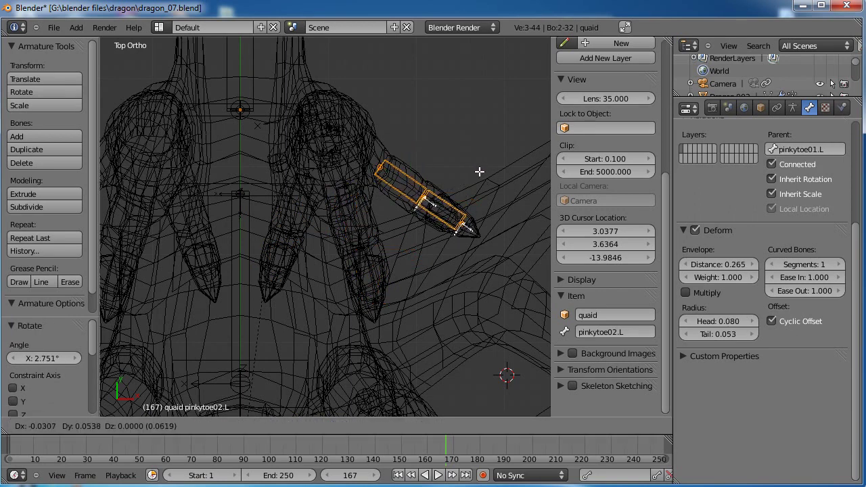
click(482, 172)
key(r)
click(484, 173)
In the solid side view, move the joint between thigh.L and shin.L forward and up to the hind leg's knee
mouse_move(376, 288)
middle_down()
mouse_move(371, 297)
mouse_move(434, 161)
mouse_move(462, 193)
mouse_move(385, 234)
middle_up()
key(KP_3)
key(z)
scroll(462, 194, up, 3)
scroll(395, 266, down, 3)
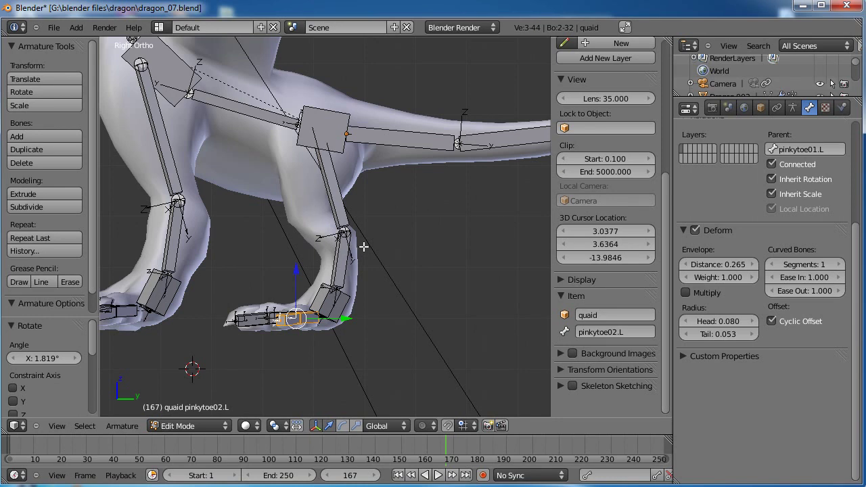
scroll(367, 287, up, 2)
shift+middle_drag(379, 253, 331, 257)
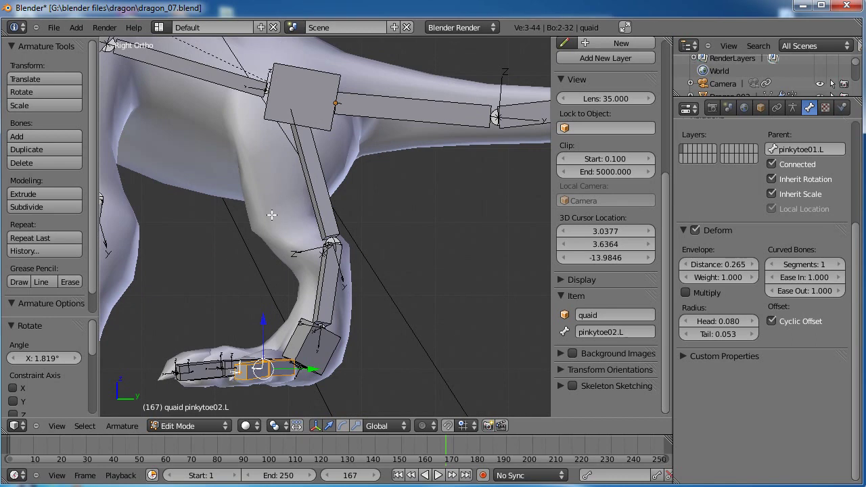
right_click(331, 241)
key(g)
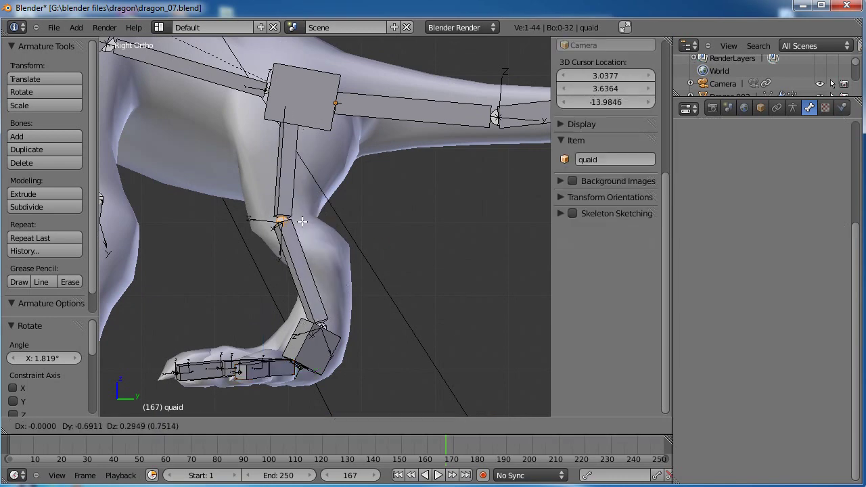
click(340, 287)
Select the joint at the lower end of shin.L together with the overlapping IKfoot.L head and move it up to the heel
key(a)
key(a)
key(a)
right_click(322, 326)
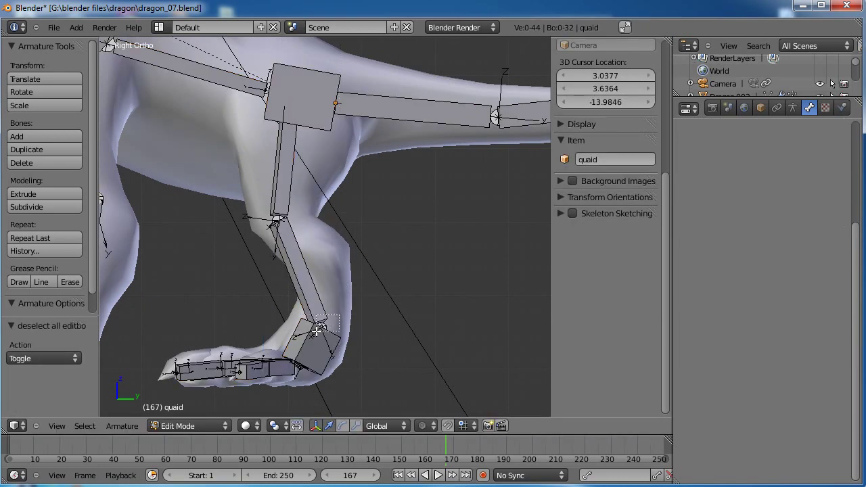
key(g)
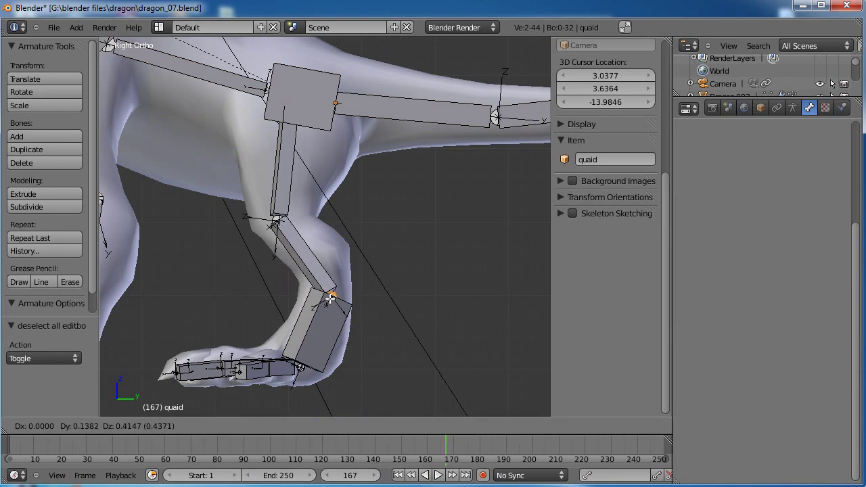
click(332, 278)
Fine-tune the hind knee joint by moving it about -0.018 in Y and 0.028 in Z
right_click(286, 224)
key(g)
click(289, 215)
In a wireframe front view, move the upper joint of thigh.L about 0.332 in X and 0.009 in Z into the hip
right_click(289, 156)
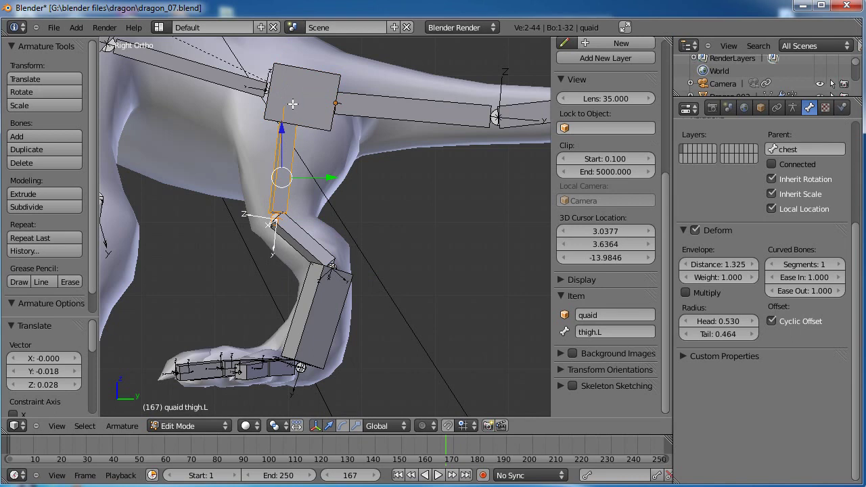
right_click(292, 94)
key(z)
key(z)
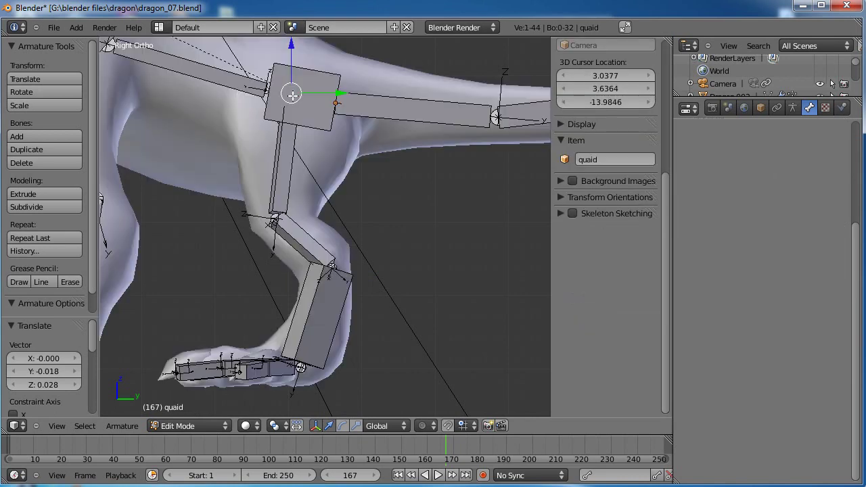
key(KP_1)
key(z)
key(g)
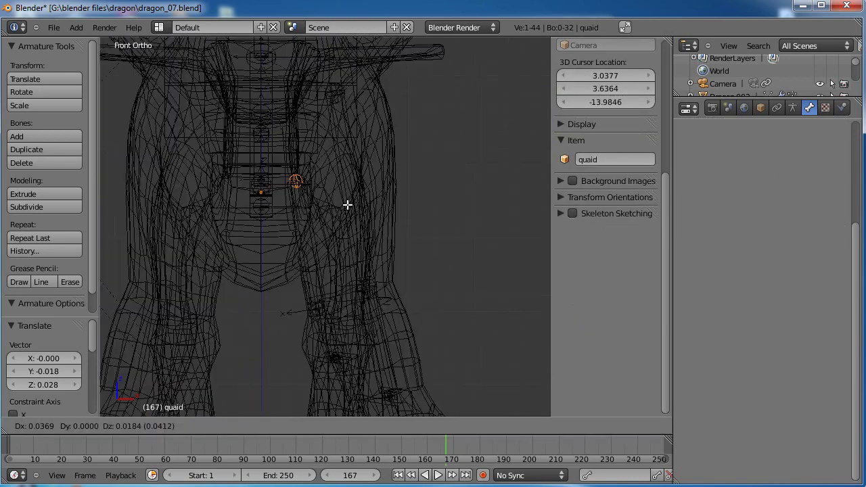
click(367, 205)
In the wireframe front view, move the joint between thigh.L and shin.L about 0.295 in X and 0.018 in Z
right_click(318, 309)
key(g)
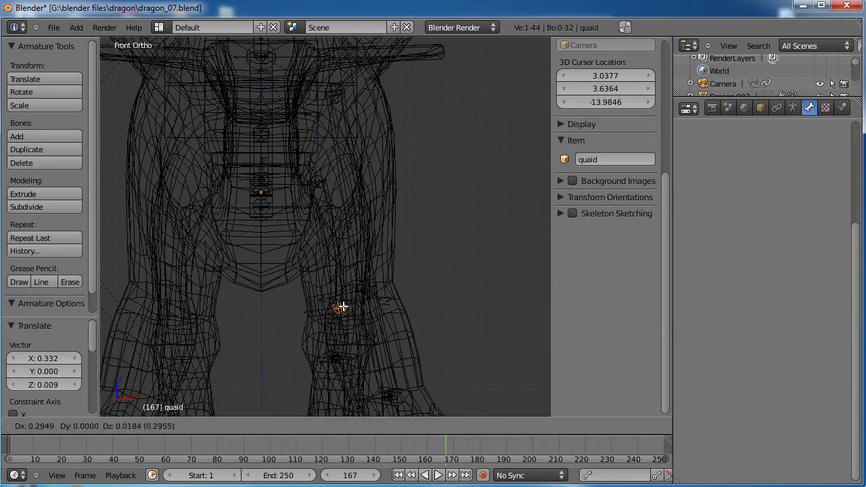
click(340, 308)
Show the rig in Pose Mode with solid shading and select the left hind leg bones from thigh.L down to foot.L
middle_drag(380, 284, 349, 196)
key(Tab)
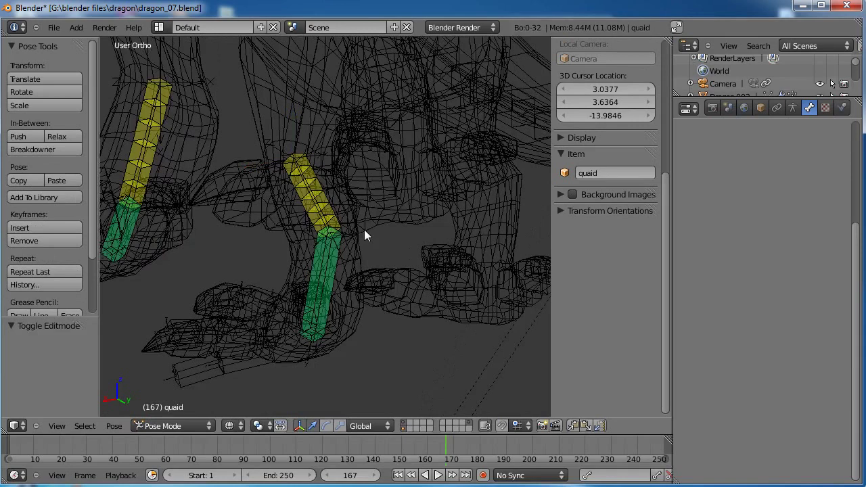
key(z)
scroll(364, 230, up, 3)
mouse_move(364, 229)
middle_down()
mouse_move(332, 305)
mouse_move(371, 310)
mouse_move(285, 241)
mouse_move(293, 189)
mouse_move(268, 258)
middle_up()
scroll(268, 258, up, 4)
right_click(267, 231)
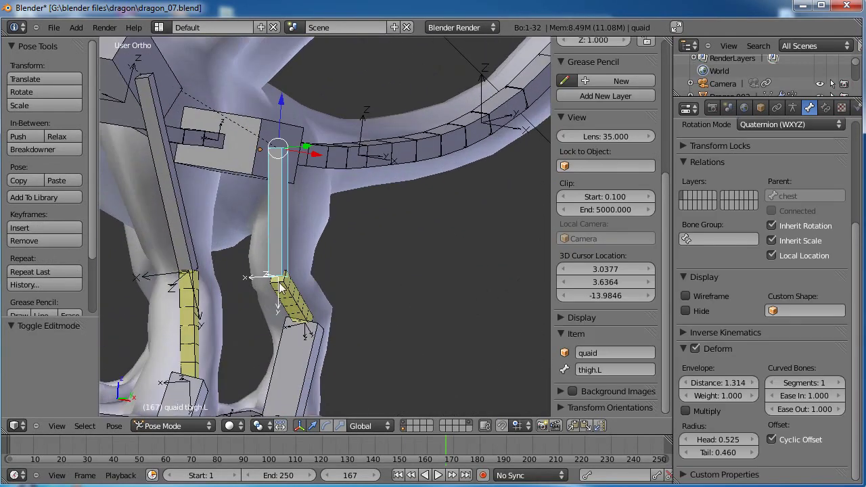
shift+middle_drag(299, 304, 368, 181)
right_click(331, 224)
shift+middle_drag(284, 187, 332, 210)
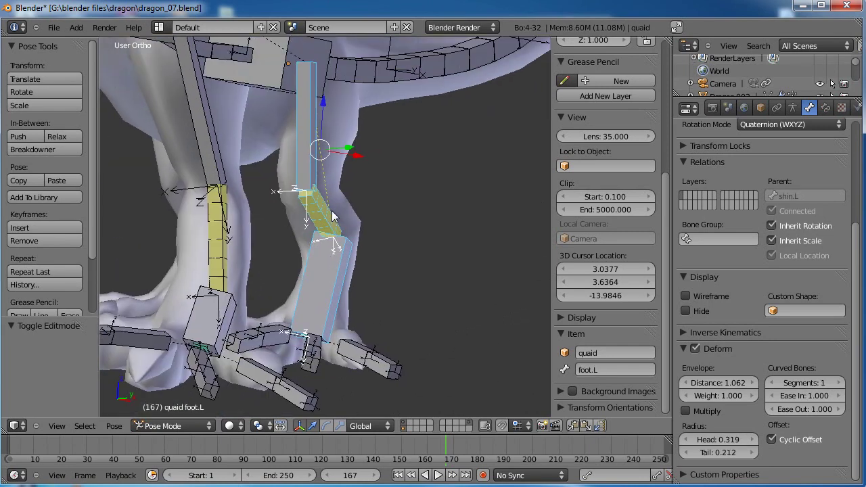
In Edit Mode, try rolling the selected hind leg bones together, and adjust the roll of foot.L alone
key(Tab)
key(ctrl+r)
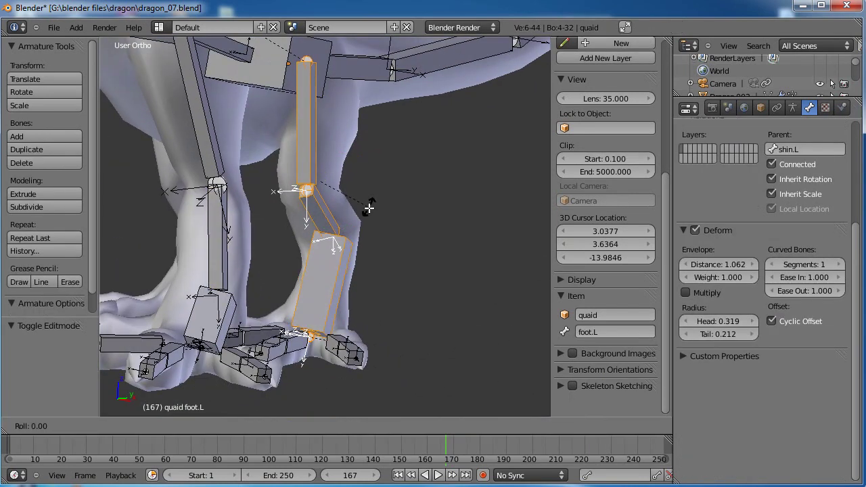
click(369, 212)
middle_drag(271, 231, 280, 274)
key(a)
key(b)
drag(361, 287, 311, 291)
key(ctrl+r)
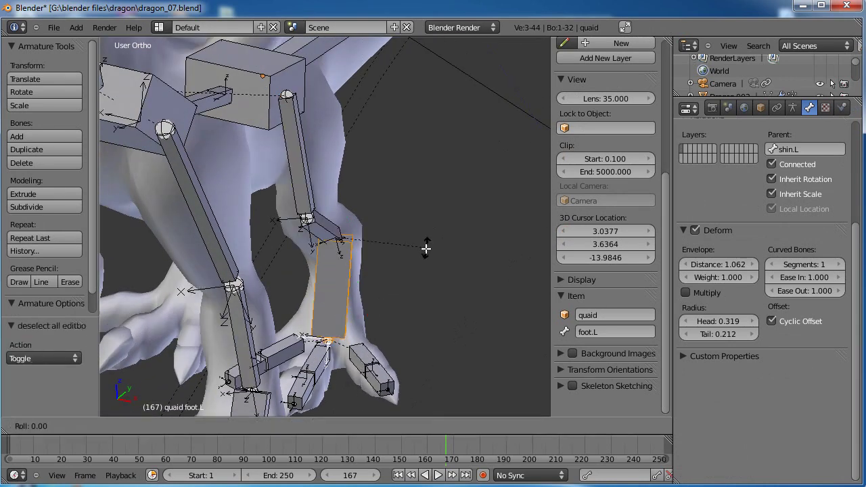
click(417, 233)
Return to Pose Mode, clear the selected foot bone's rotation and deselect all bones
key(Tab)
middle_drag(393, 340, 358, 280)
key(alt+r)
click(380, 232)
key(a)
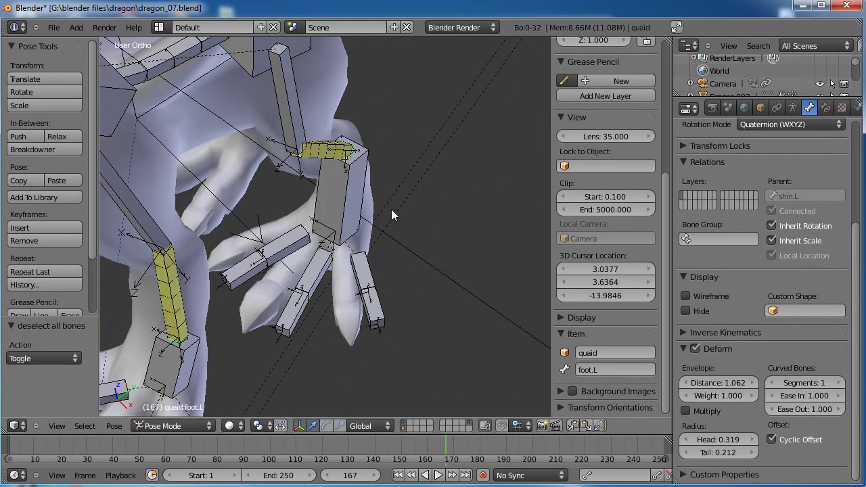
In wireframe, select foot.L and IKfoot.L together and compare their axes in Edit Mode and Pose Mode
key(z)
right_click(344, 180)
shift+right_click(367, 189)
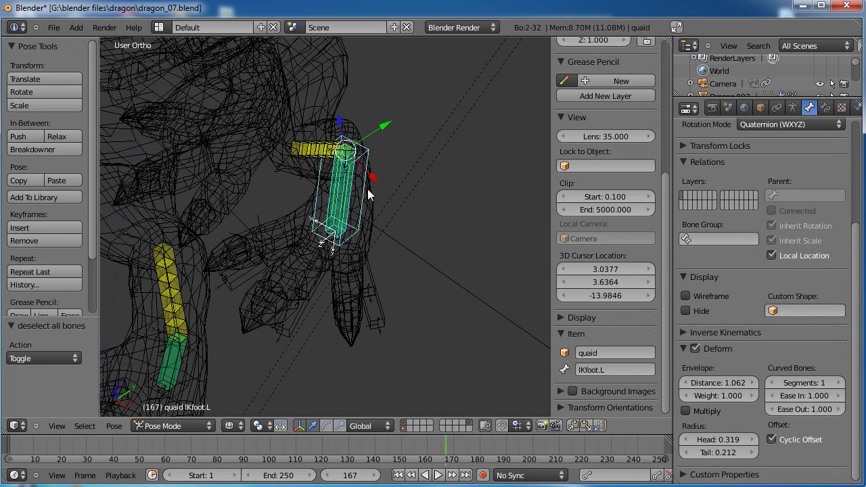
scroll(359, 227, up, 3)
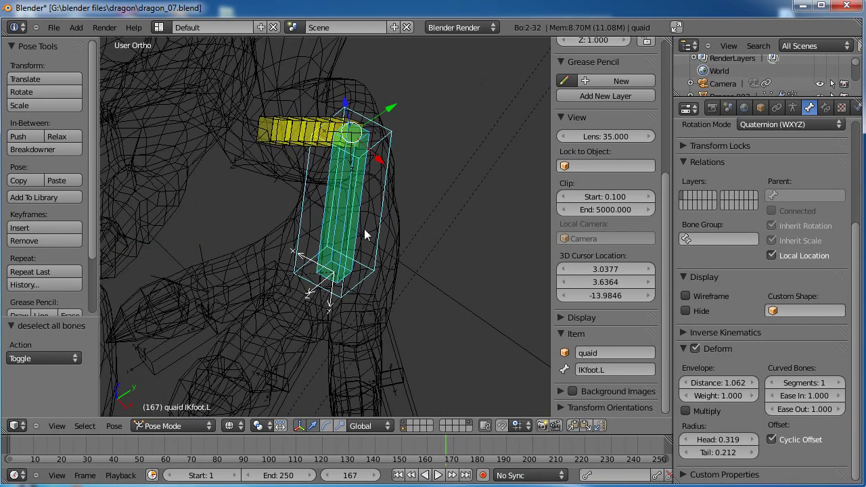
key(Tab)
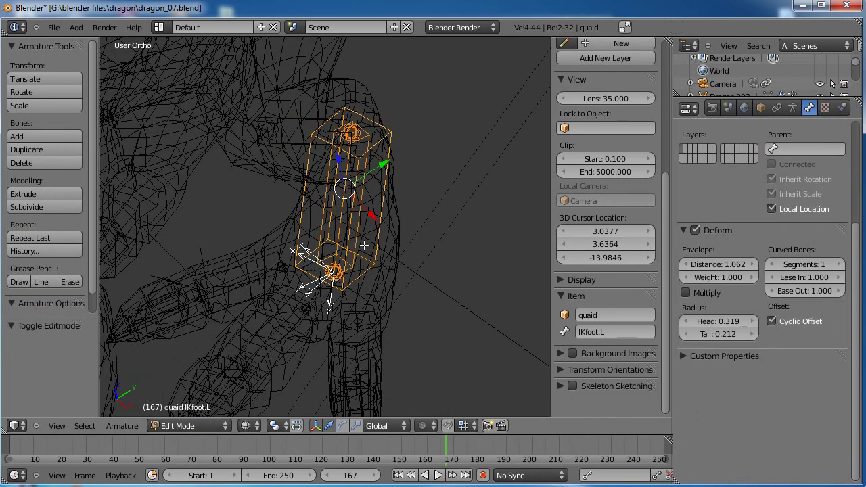
key(Tab)
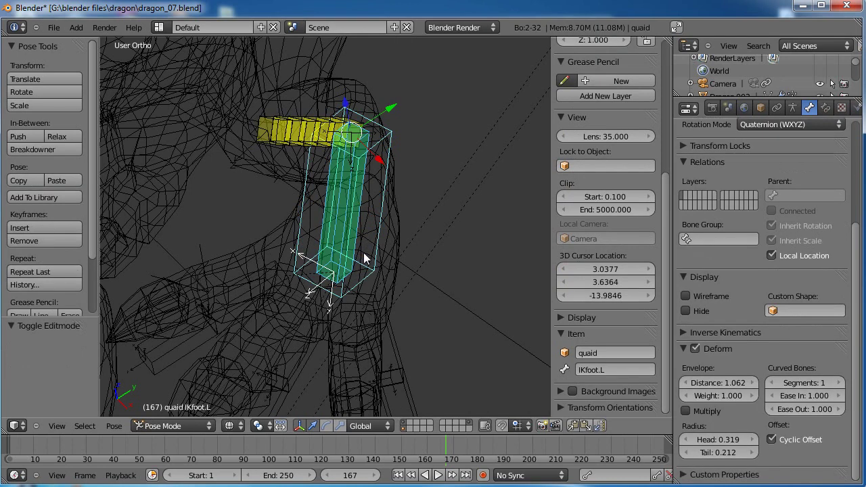
With solid shading and the bones deselected, compare the hind toe positions between Edit Mode and Pose Mode
scroll(363, 252, down, 3)
key(a)
key(z)
scroll(363, 252, down, 2)
shift+middle_drag(352, 231, 358, 245)
scroll(358, 245, up, 3)
key(Tab)
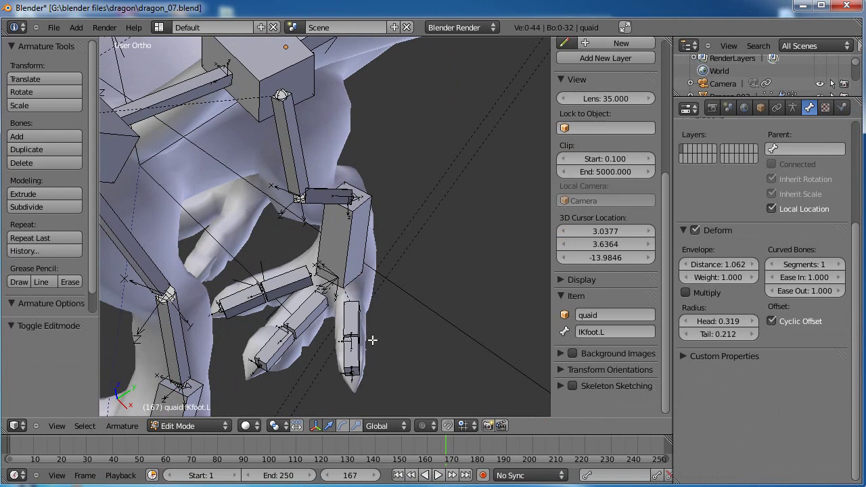
key(Tab)
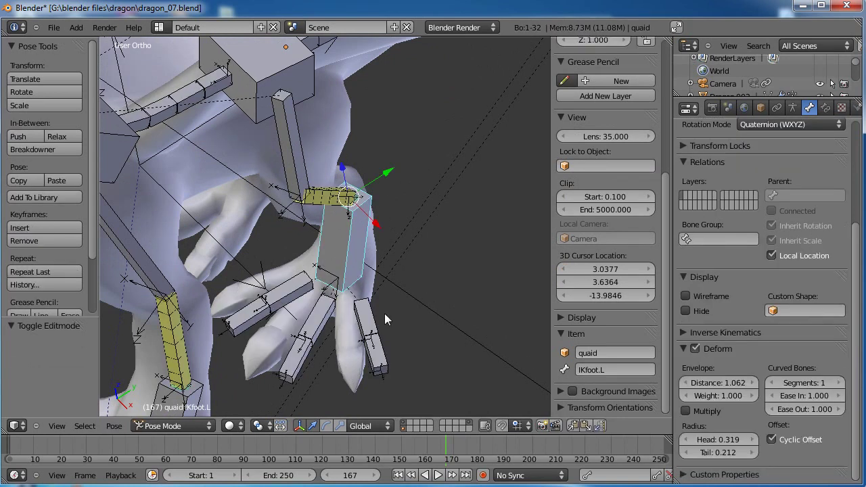
Select foot.L and roll it 15 degrees in Edit Mode to line up its axes with those of IKfoot.L
right_click(353, 230)
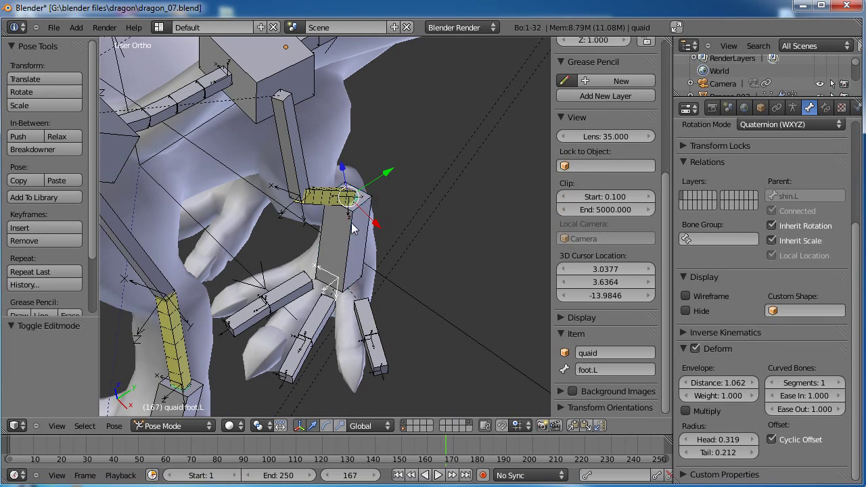
shift+middle_drag(372, 261, 383, 254)
key(Tab)
scroll(362, 278, up, 4)
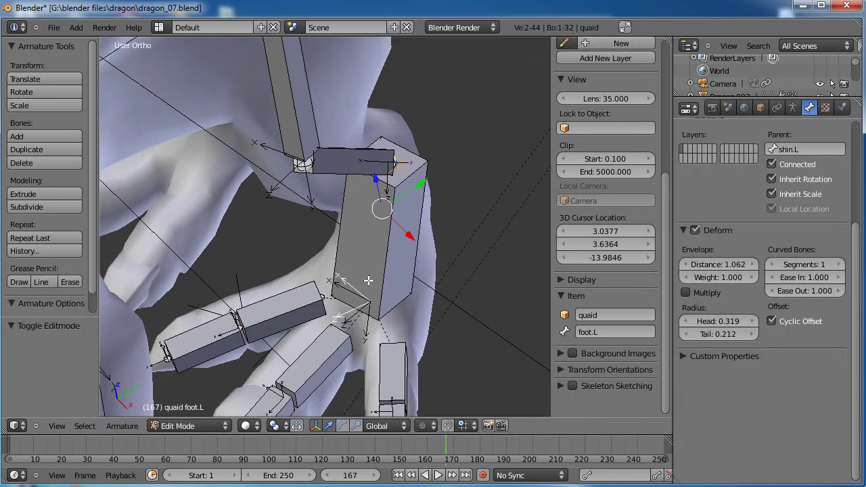
scroll(353, 257, up, 3)
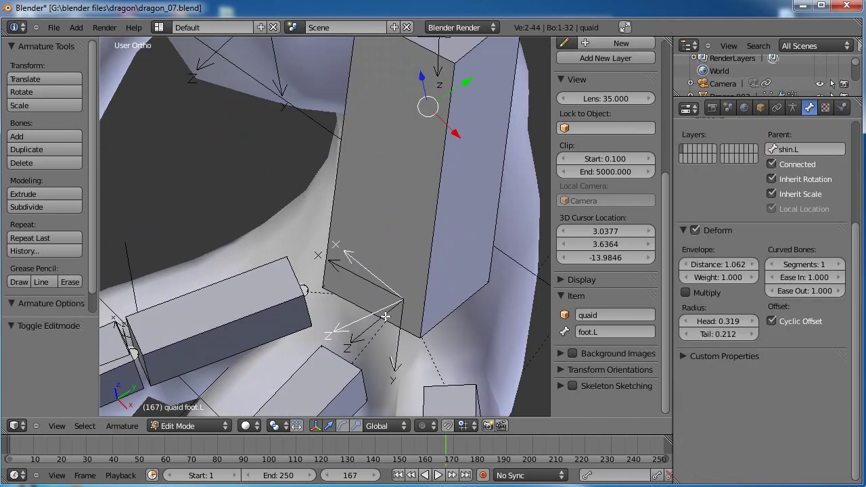
middle_drag(400, 302, 395, 282)
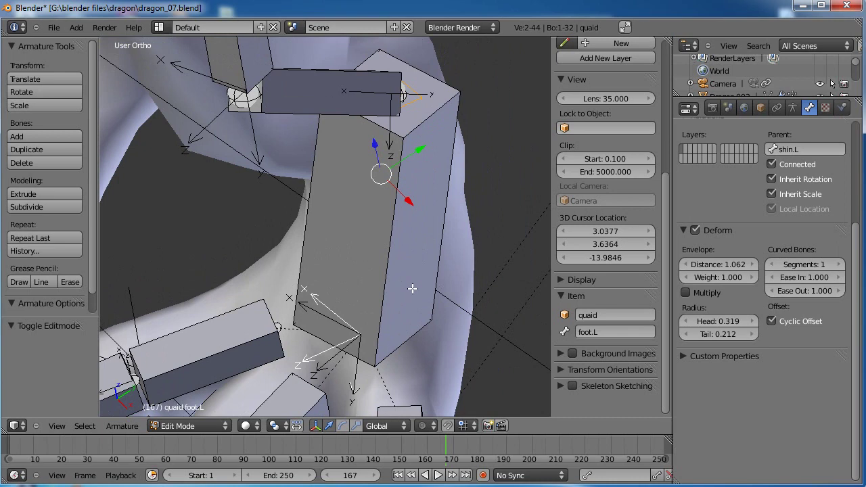
key(ctrl+r)
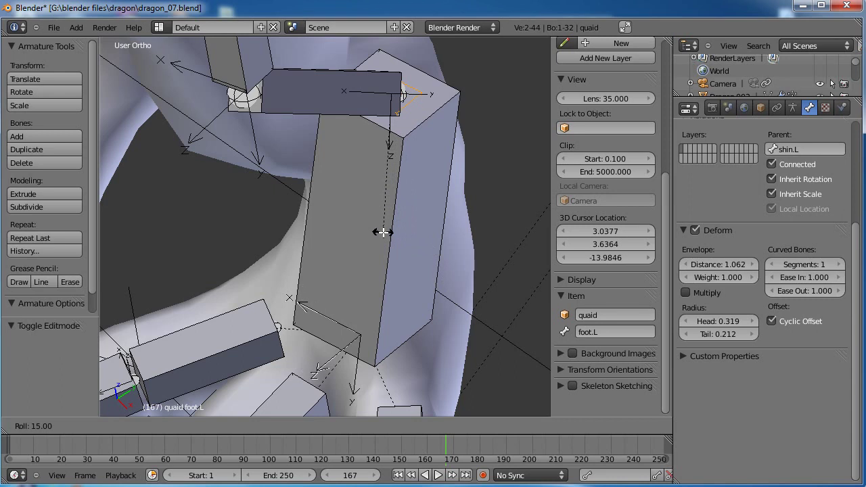
click(382, 232)
Alternate repeatedly between Edit Mode and Pose Mode to check whether the hind toes shift with foot.L
scroll(347, 285, down, 4)
key(ctrl+Tab)
key(ctrl+Tab)
key(ctrl+Tab)
key(ctrl+Tab)
key(ctrl+Tab)
key(ctrl+Tab)
key(ctrl+Tab)
key(ctrl+Tab)
key(ctrl+Tab)
key(ctrl+Tab)
key(ctrl+Tab)
key(ctrl+Tab)
key(ctrl+Tab)
key(ctrl+Tab)
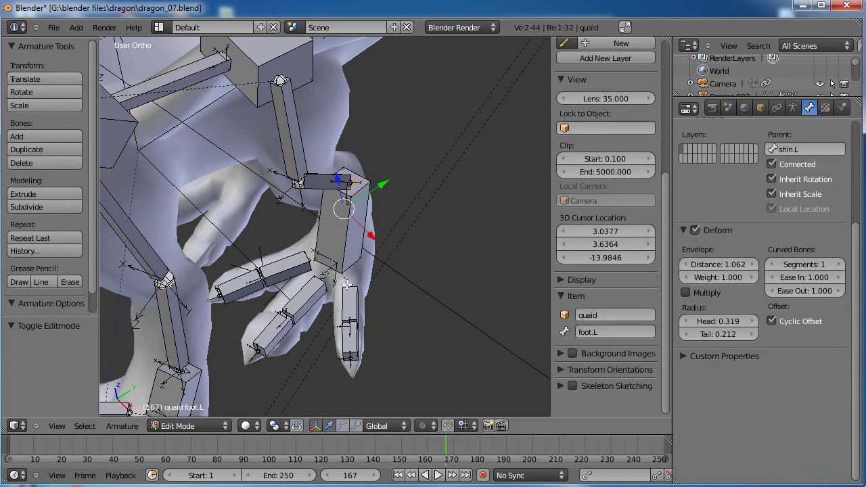
key(Tab)
Bring the front foot into view and check its toe bones for shifting between Edit Mode and Pose Mode
scroll(346, 284, down, 2)
shift+middle_drag(315, 309, 341, 213)
key(Tab)
key(Tab)
key(Tab)
key(Tab)
key(Tab)
key(Tab)
key(Tab)
key(Tab)
key(Tab)
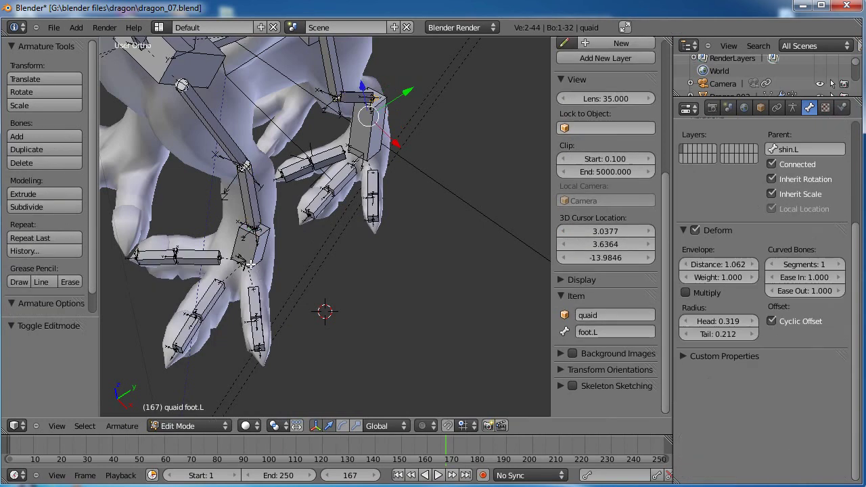
Roll hand.L in Edit Mode to align its axes with IKhand.L, and return to Pose Mode with all bones deselected
scroll(268, 273, up, 3)
scroll(408, 253, up, 5)
right_click(416, 265)
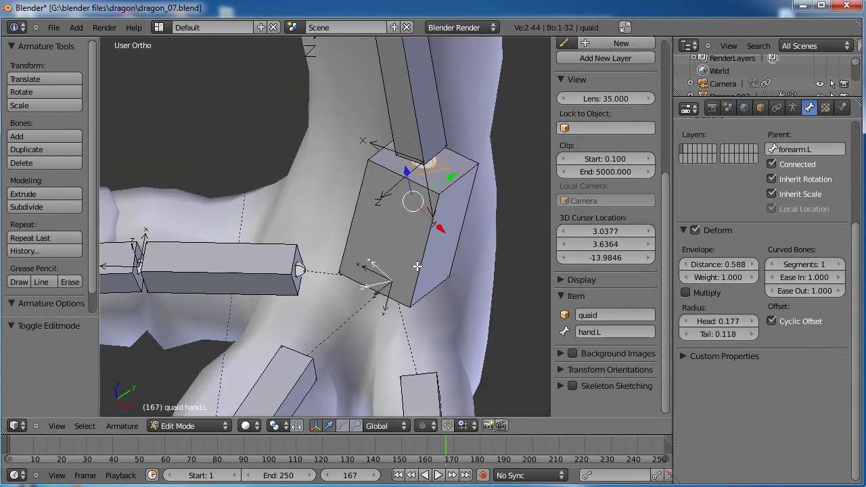
key(ctrl+r)
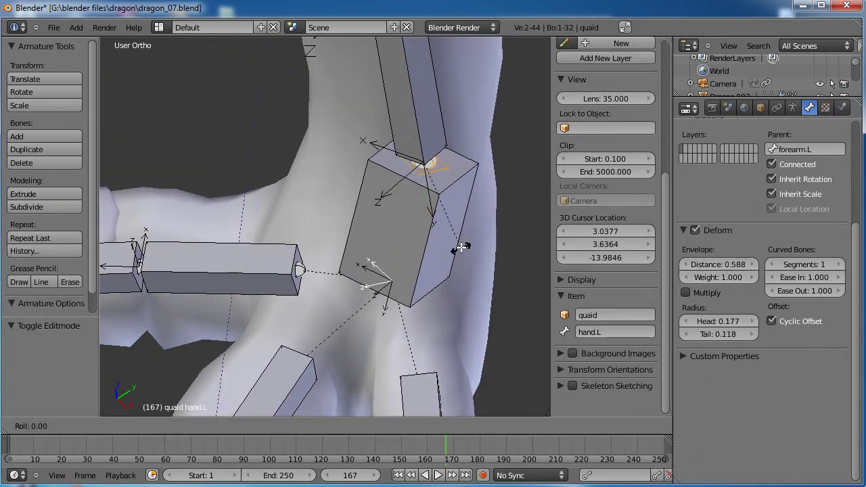
click(418, 230)
key(Tab)
scroll(379, 283, down, 5)
key(a)
Inspect the lower end of hand.L up close and roll the bone 35 degrees in Edit Mode
scroll(380, 271, down, 3)
shift+middle_drag(384, 251, 367, 281)
scroll(367, 281, up, 4)
scroll(367, 281, up, 6)
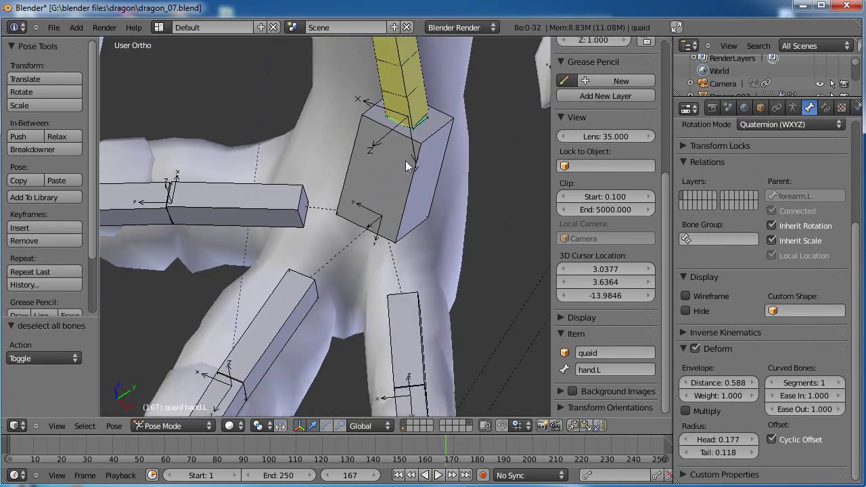
key(Tab)
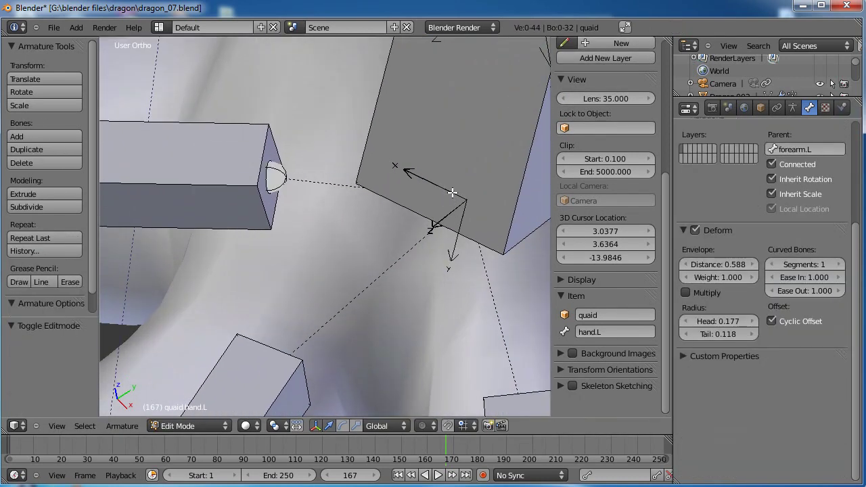
key(ctrl+r)
right_click(431, 188)
key(ctrl+r)
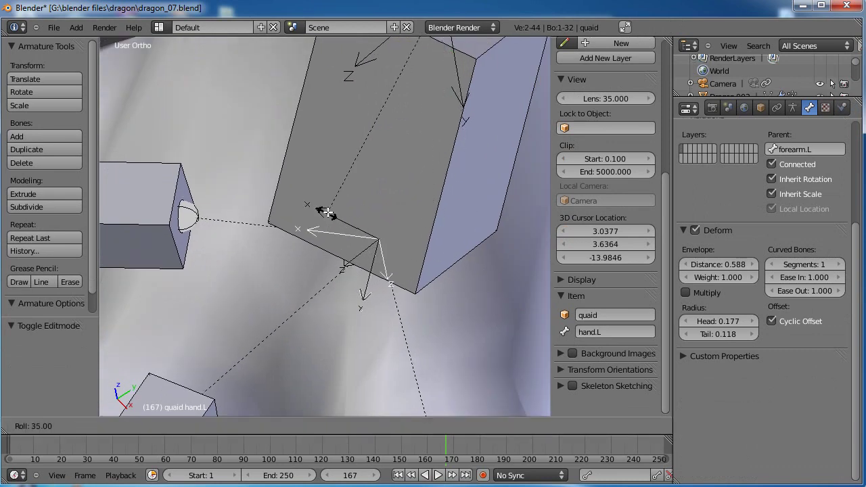
click(327, 212)
In Pose Mode, try moving IKfoot.L to test how the hind leg bends
key(Tab)
scroll(412, 274, down, 9)
mouse_move(394, 230)
shift+middle_down()
mouse_move(328, 311)
mouse_move(380, 194)
mouse_move(386, 244)
shift+middle_up()
key(a)
scroll(369, 263, down, 3)
right_click(384, 247)
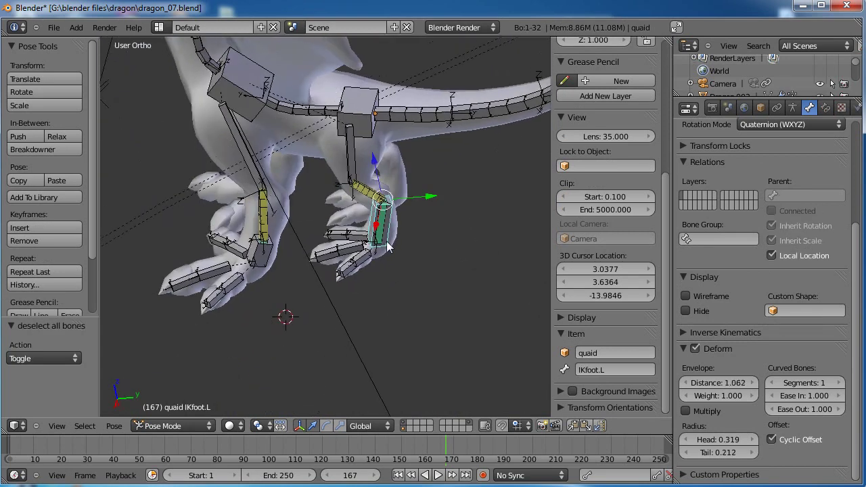
key(g)
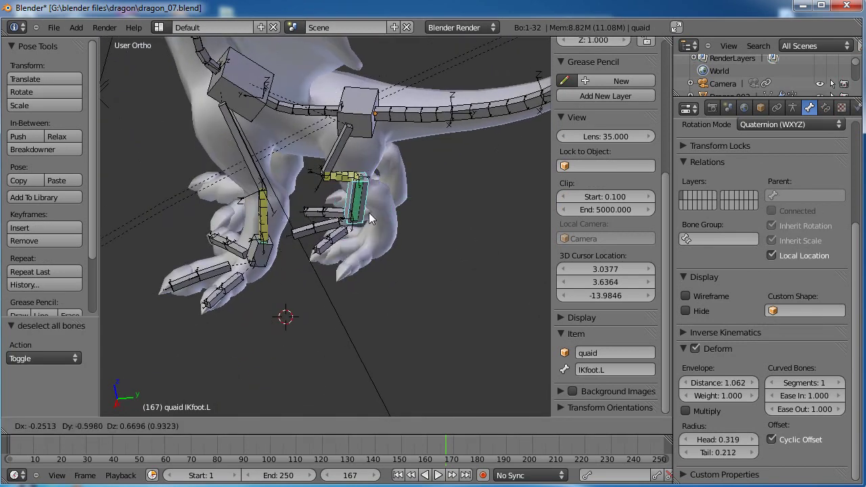
click(368, 224)
In the right side view, disconnect forearm.L from its parent shoulderFront.L in Edit Mode
middle_drag(369, 223, 398, 294)
key(KP_3)
scroll(398, 236, up, 2)
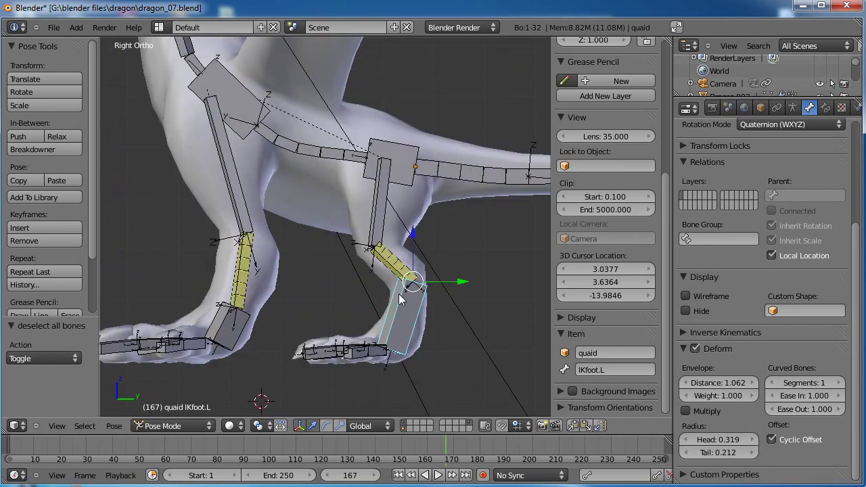
right_click(241, 252)
key(Tab)
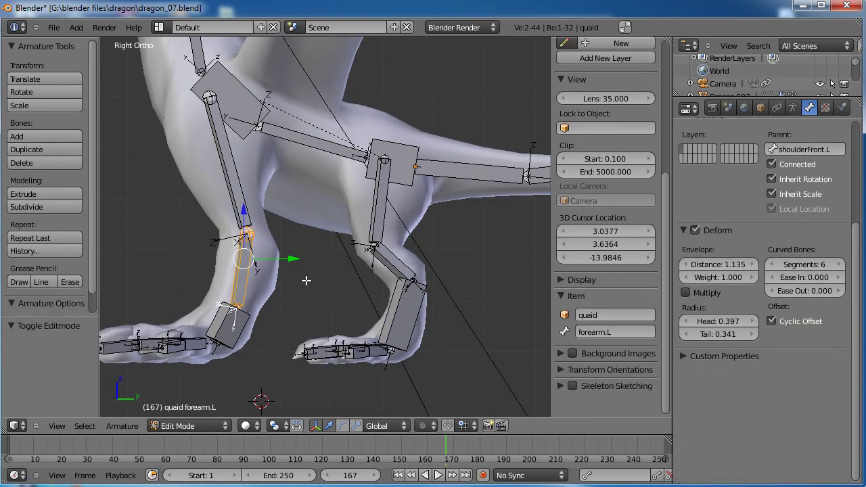
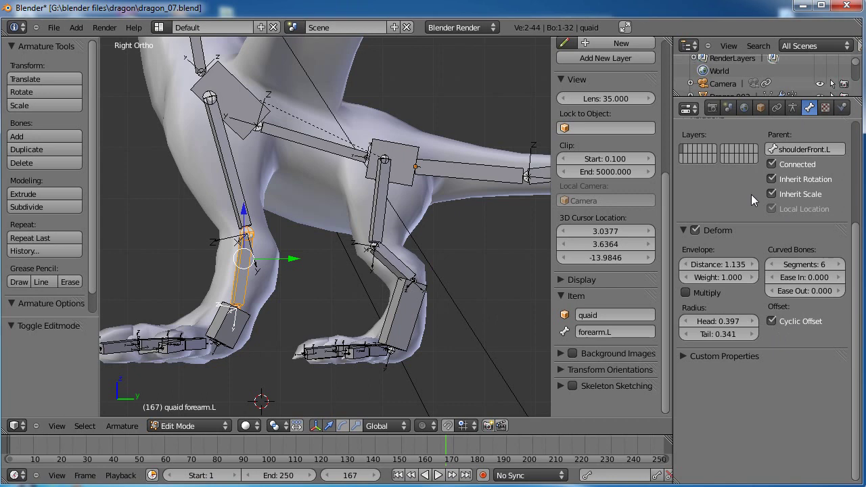
scroll(779, 194, up, 2)
click(772, 216)
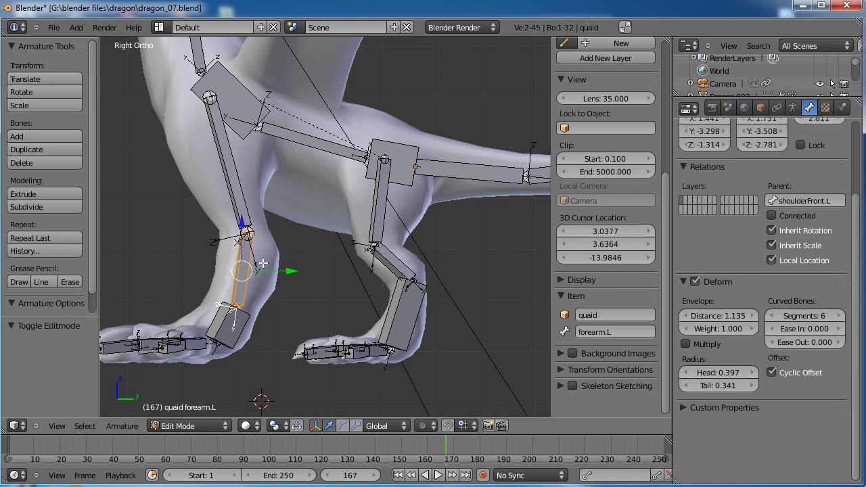
In Pose Mode, move IKhand.L about -0.464 in Y and 2.428 in Z to raise the front foot
key(ctrl+Tab)
right_click(215, 346)
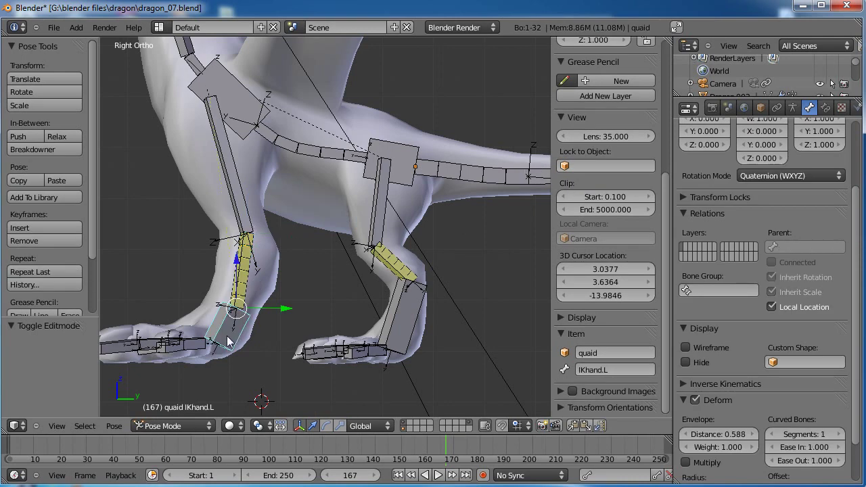
key(g)
click(206, 214)
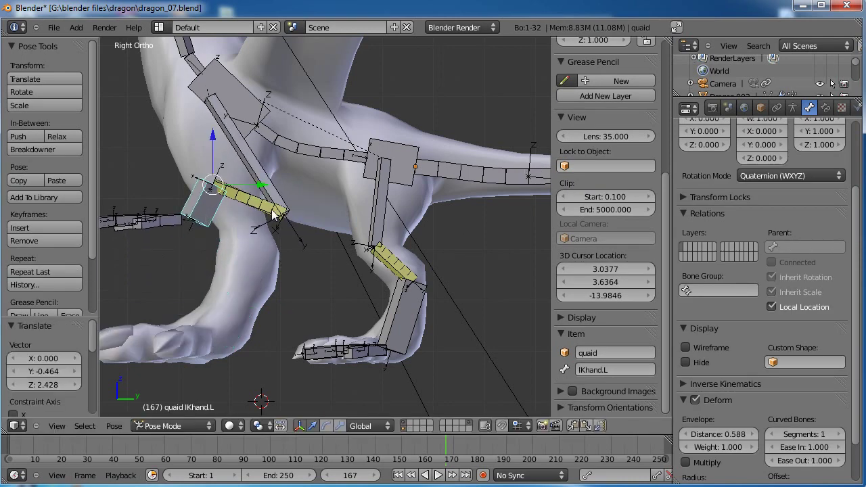
Rotate IKhand.L by 12.032° and try a further trackball rotation of the raised front foot
key(r)
key(r)
click(306, 217)
key(r)
key(r)
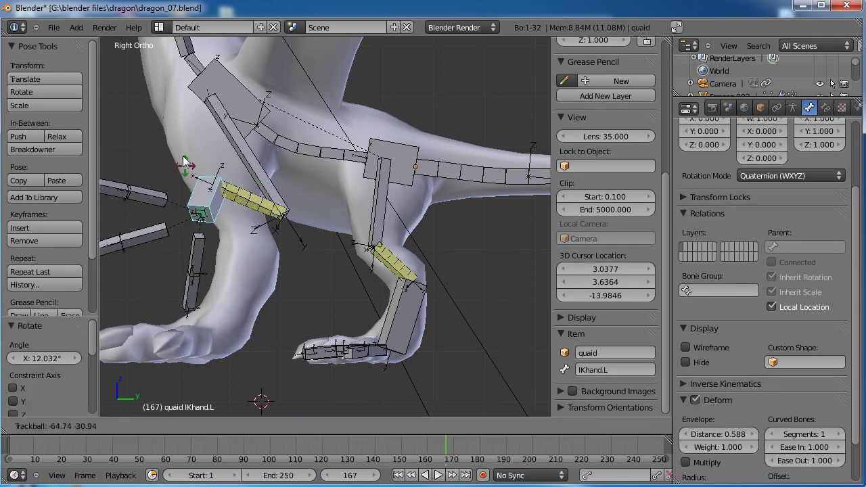
click(229, 274)
Move IKfoot.L about -0.517 in Y and 0.557 in Z, plus a further 0.425 in Z, to test the hind leg's bend
right_click(380, 316)
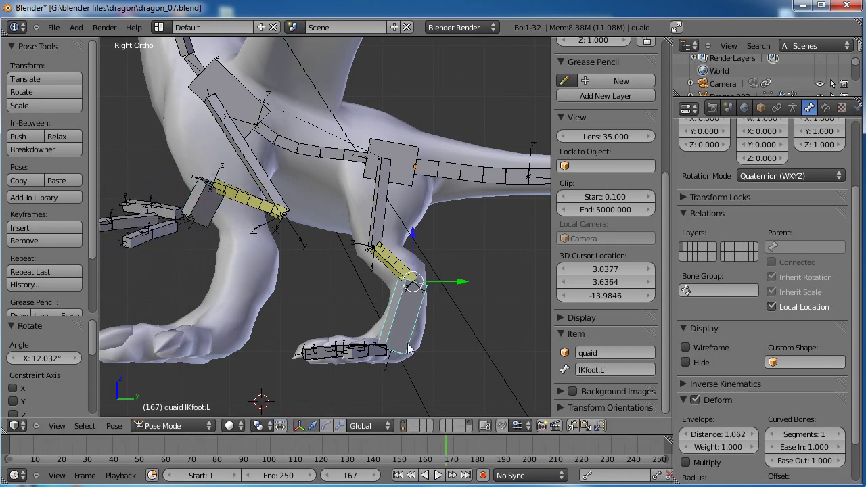
key(g)
click(340, 247)
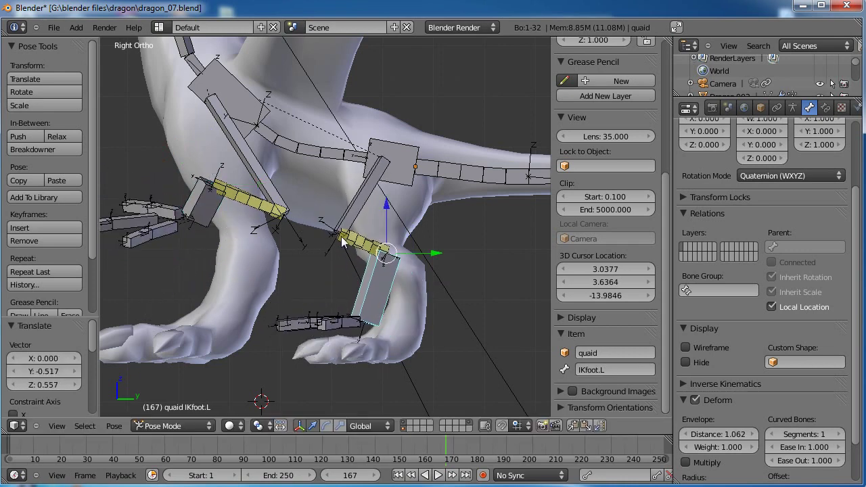
key(g)
click(396, 301)
Disconnect shin.L from its parent thigh.L in Edit Mode and return to Pose Mode
right_click(351, 237)
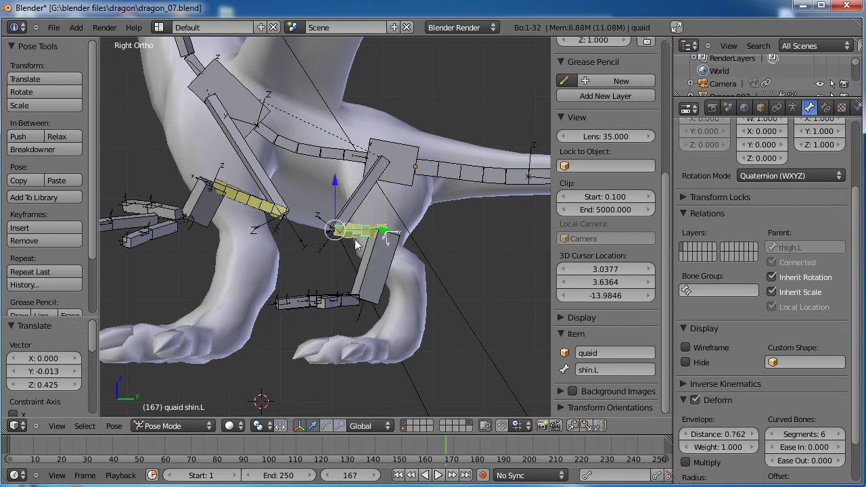
key(Tab)
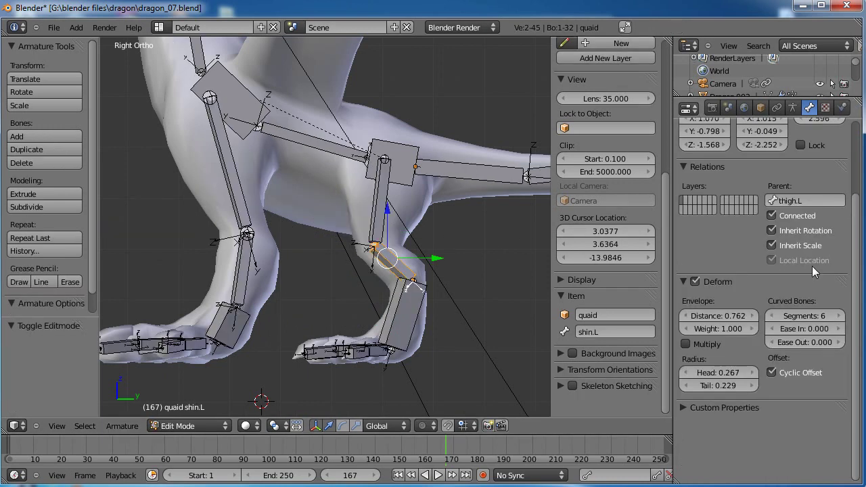
click(772, 216)
key(Tab)
Try moving IKfoot.L to test how the hind leg follows with the shin disconnected
key(g)
right_click(391, 280)
right_click(387, 277)
key(g)
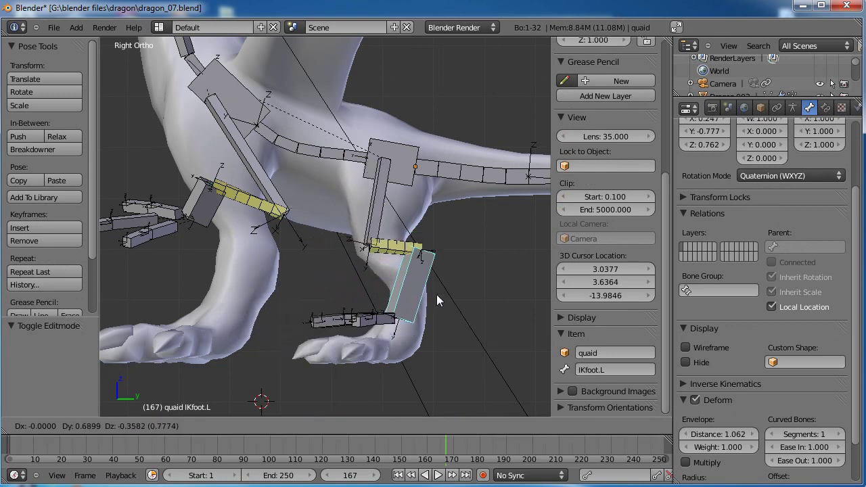
key(Escape)
Clear the location of all pose bones, deselect them, and save over dragon_07.blend
key(a)
key(alt+g)
click(296, 267)
scroll(296, 267, down, 3)
shift+middle_drag(361, 245, 353, 305)
key(a)
middle_drag(301, 270, 376, 266)
key(ctrl+s)
click(369, 310)
Examine the dragon's wings and the existing armature from the front and several angled views
middle_drag(344, 292, 403, 273)
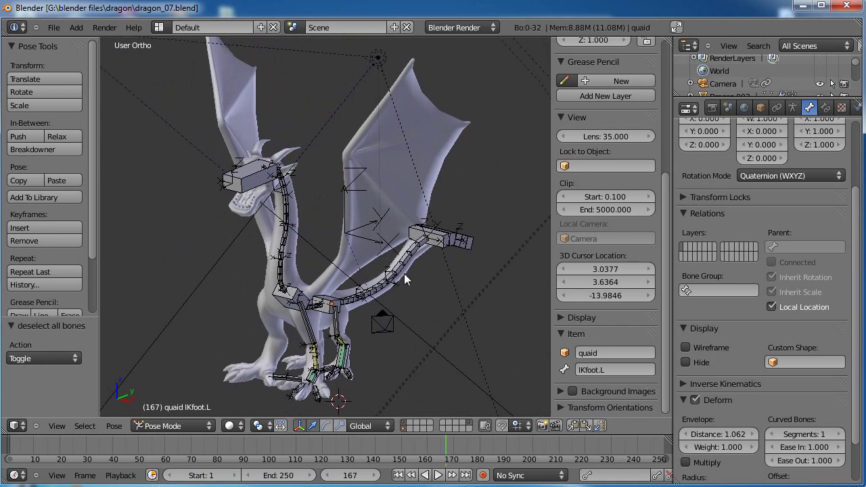
key(KP_1)
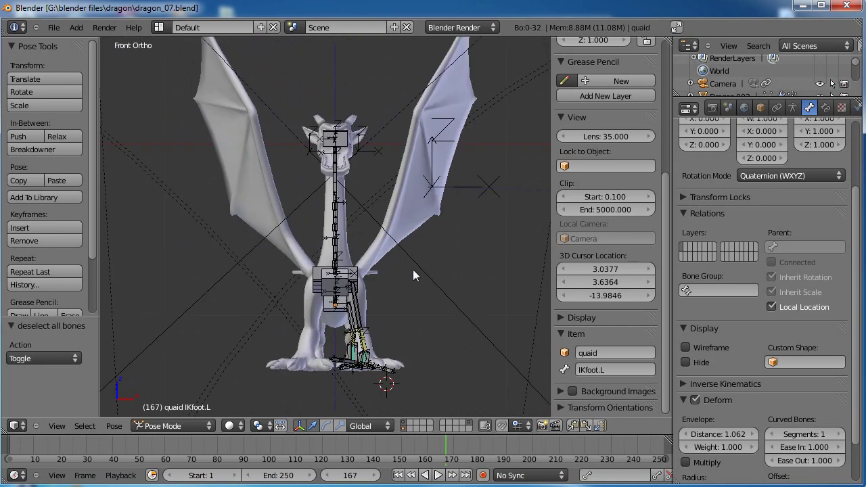
scroll(413, 269, up, 1)
shift+middle_drag(438, 230, 269, 347)
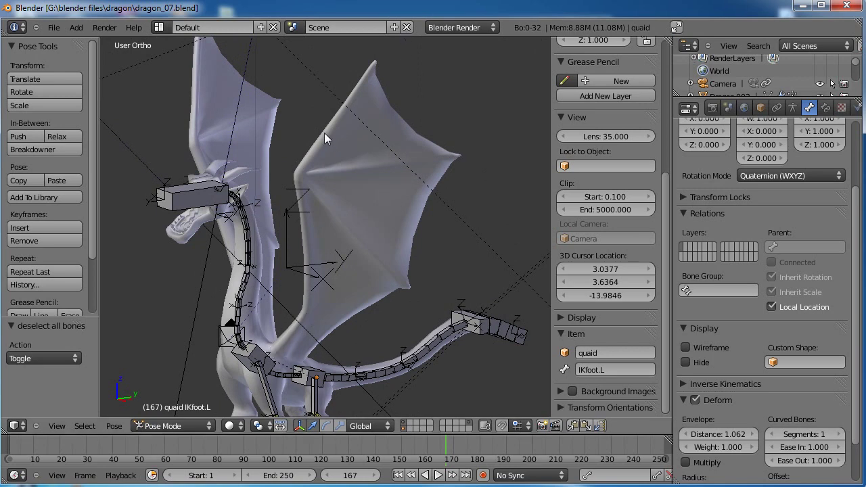
middle_drag(411, 207, 321, 259)
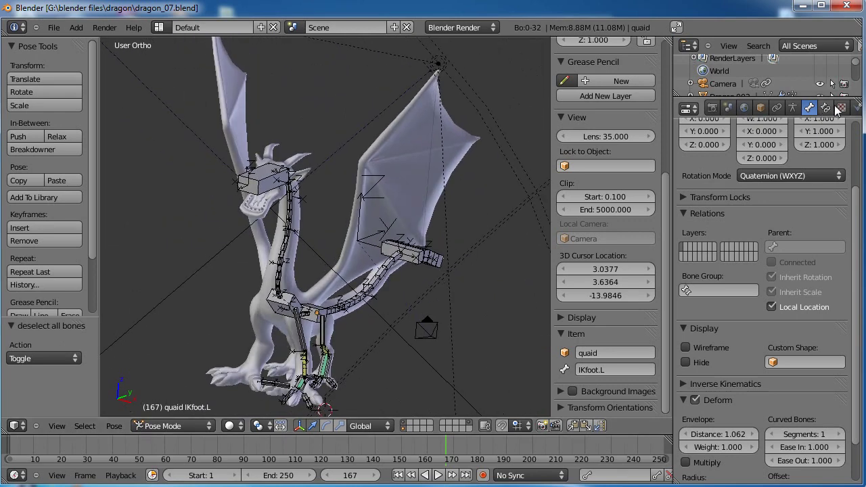
scroll(828, 112, down, 1)
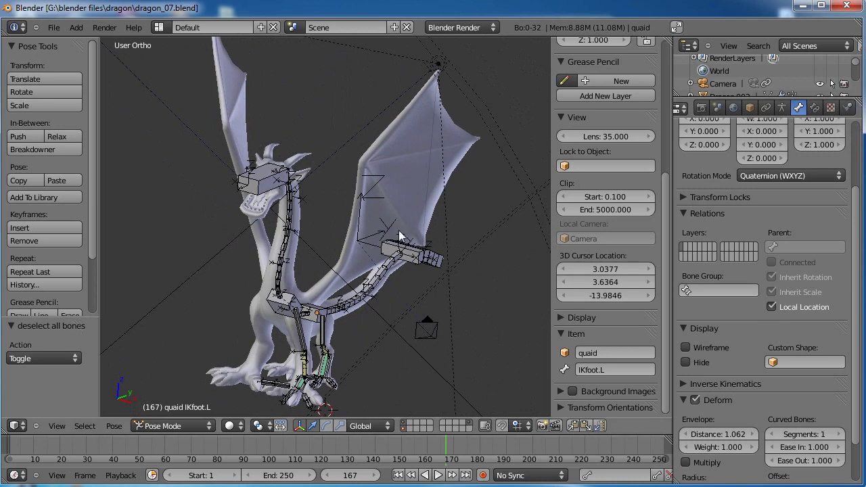
middle_drag(477, 186, 390, 263)
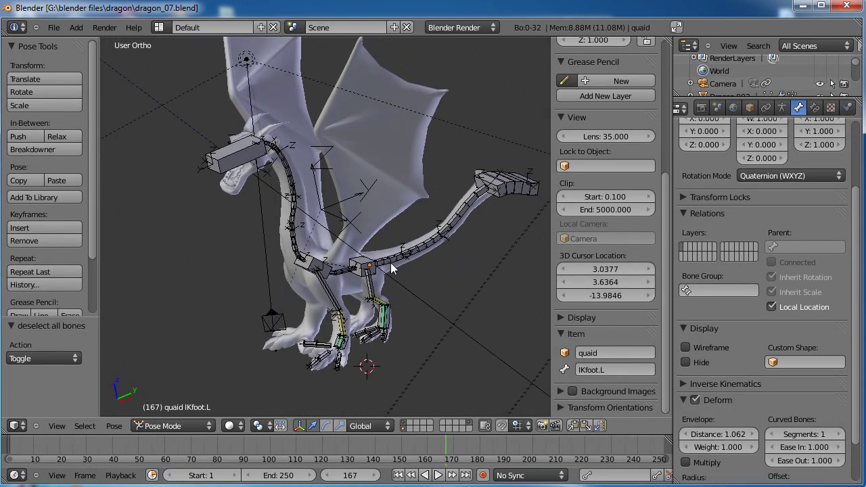
middle_drag(391, 263, 406, 223)
middle_drag(357, 248, 393, 216)
middle_drag(407, 136, 371, 218)
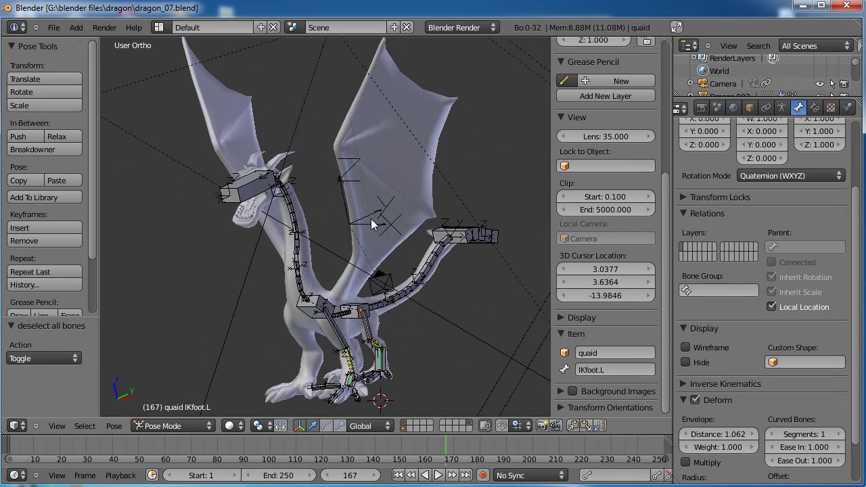
Examine the axis directions of the neck bones up close to check that their rolls are consistent
scroll(373, 219, up, 2)
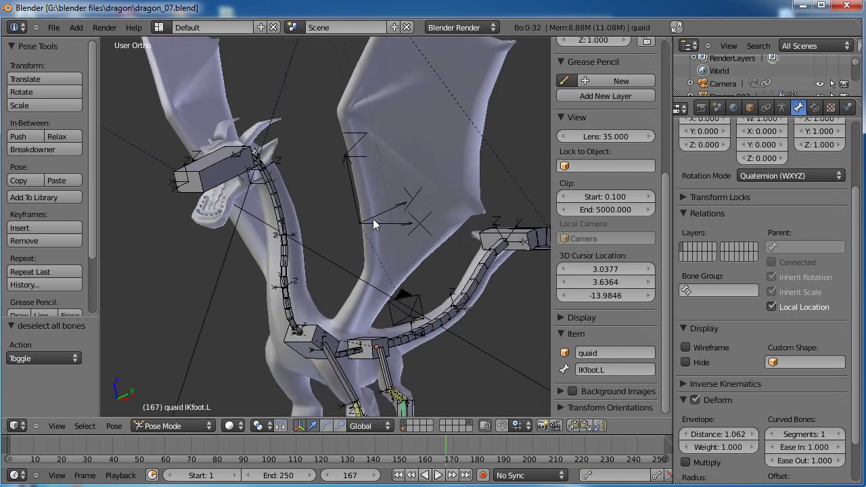
middle_drag(373, 219, 379, 262)
scroll(320, 271, up, 4)
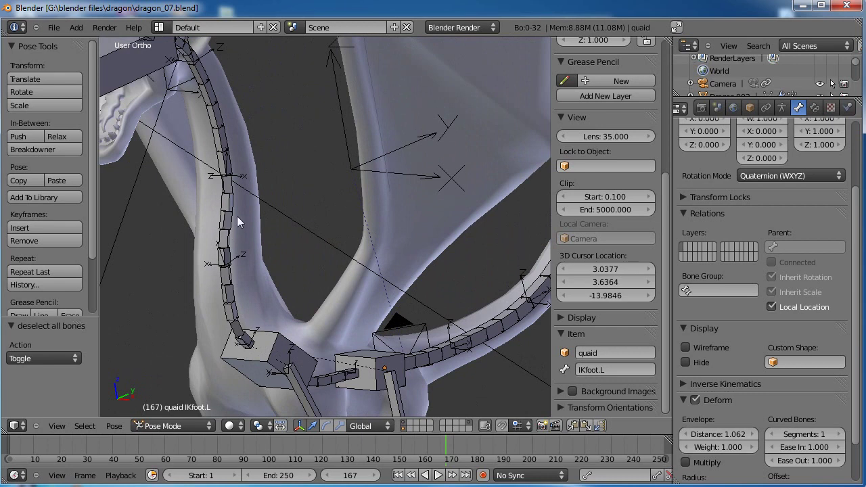
middle_drag(229, 236, 254, 119)
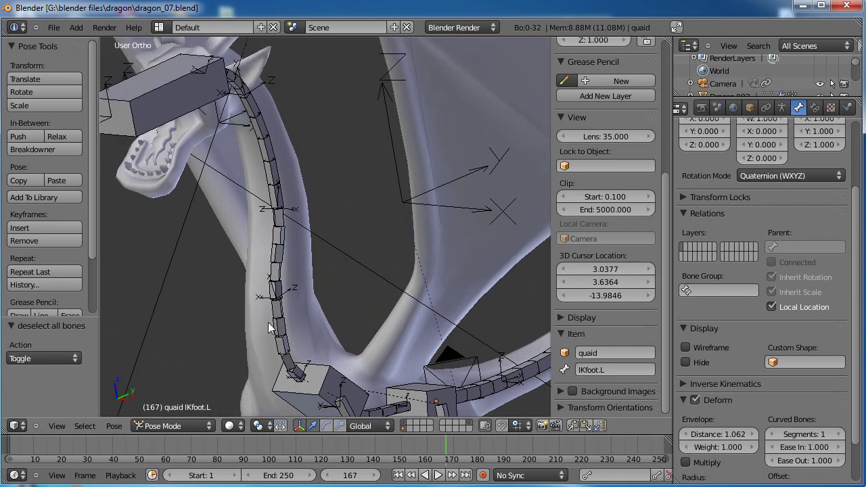
middle_drag(291, 257, 337, 279)
middle_drag(355, 234, 333, 251)
scroll(355, 254, down, 5)
scroll(355, 253, up, 4)
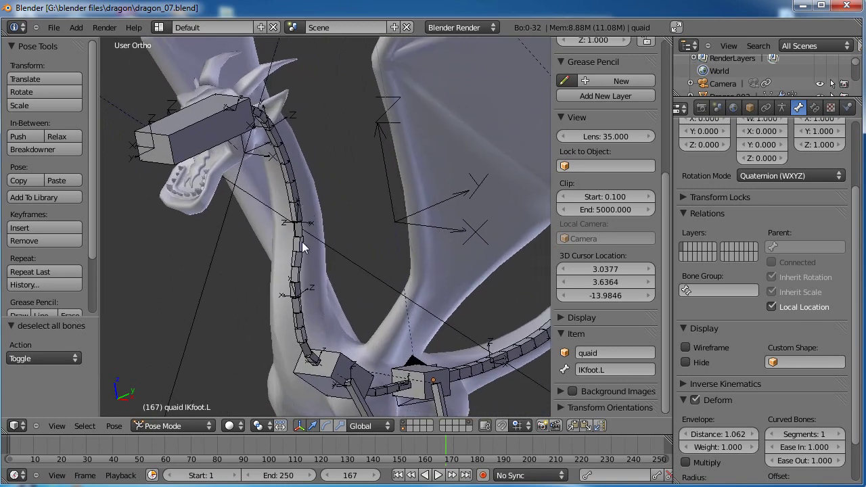
middle_drag(283, 253, 332, 294)
In Edit Mode, try changing the bone roll of neck02
key(Tab)
shift+middle_drag(345, 200, 347, 228)
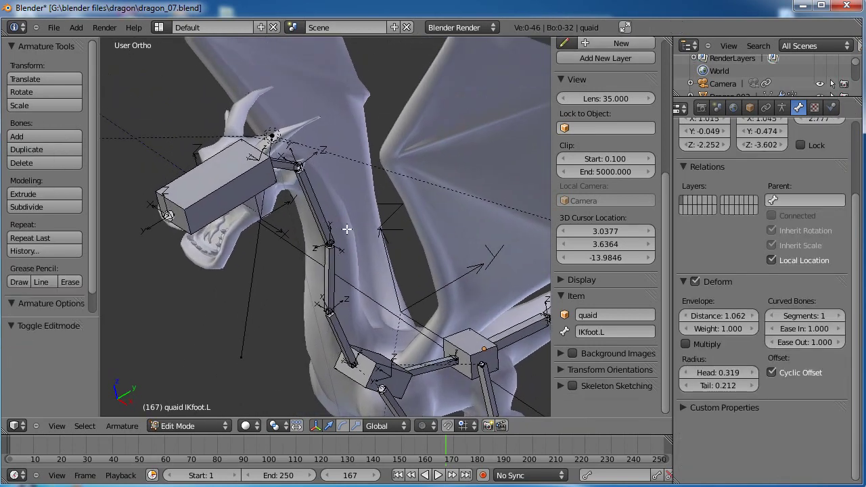
scroll(347, 228, up, 2)
middle_drag(341, 185, 362, 218)
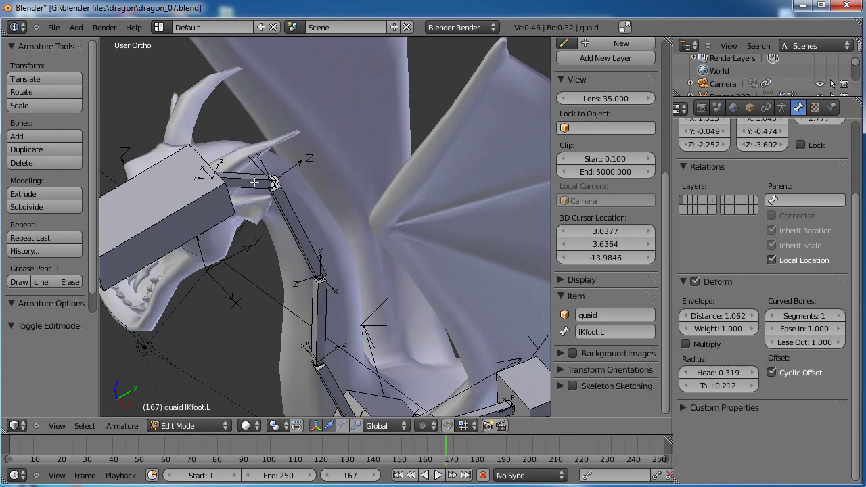
middle_drag(337, 174, 342, 183)
right_click(327, 195)
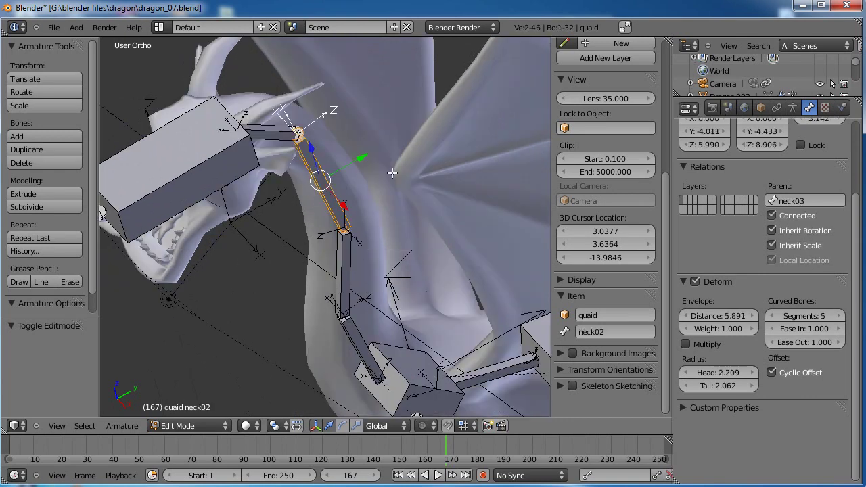
key(ctrl+r)
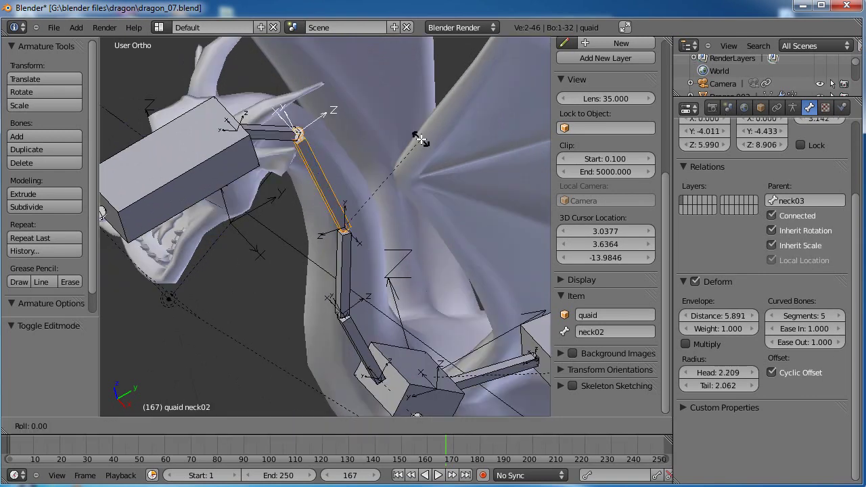
text(180)
key(Return)
Roll neck03 by 180° so its axes match the neighbouring neck bones
middle_drag(324, 136, 255, 194)
middle_drag(338, 221, 292, 155)
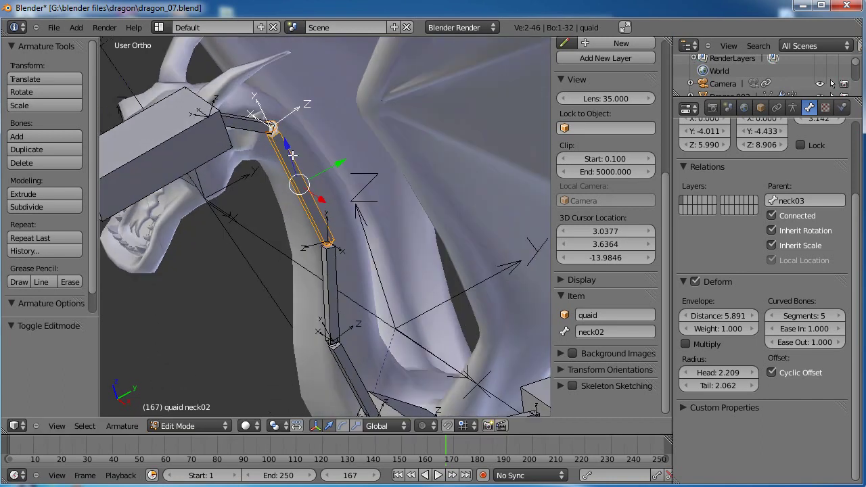
right_click(337, 260)
key(ctrl+r)
text(180)
key(Return)
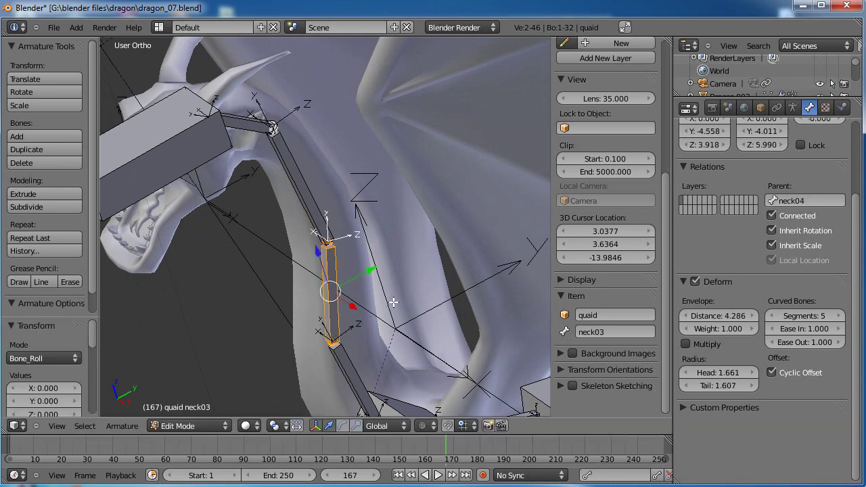
middle_drag(381, 368, 338, 284)
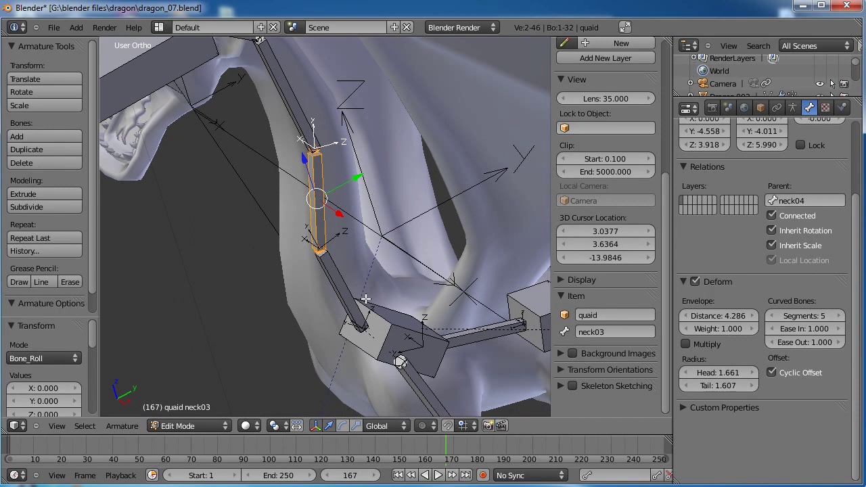
Return to Pose Mode, deselect all bones, and save over dragon_07.blend
key(ctrl+Tab)
shift+middle_drag(347, 206, 355, 244)
scroll(356, 244, down, 2)
key(a)
shift+middle_drag(387, 291, 360, 255)
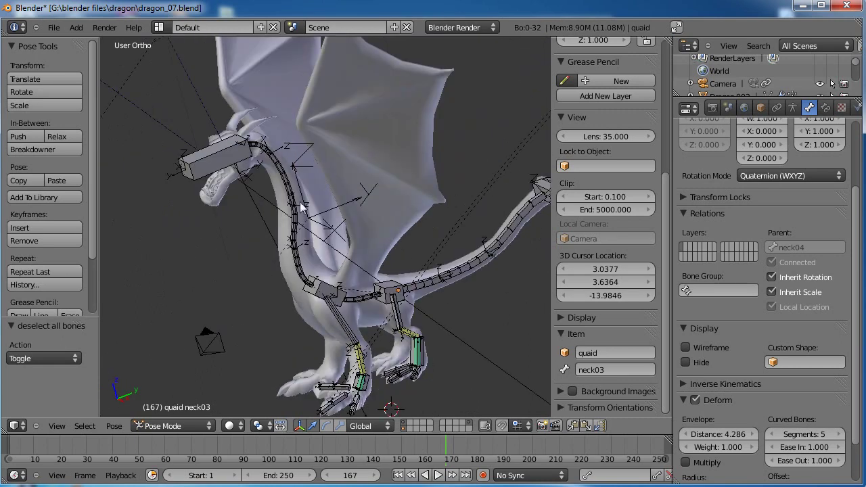
middle_drag(289, 193, 384, 241)
key(ctrl+s)
click(324, 265)
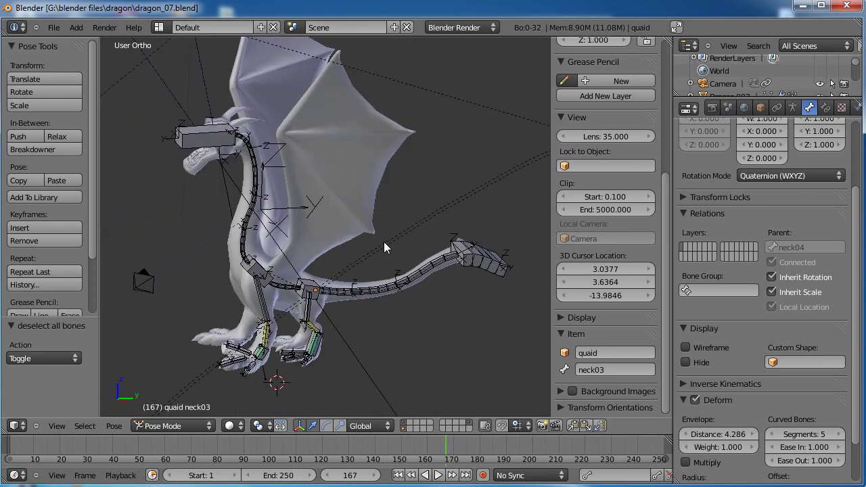
Place the 3D cursor at the left wing's base using the front and right side views, at about 1.326, 3.318, -7.564
key(KP_1)
scroll(384, 234, up, 5)
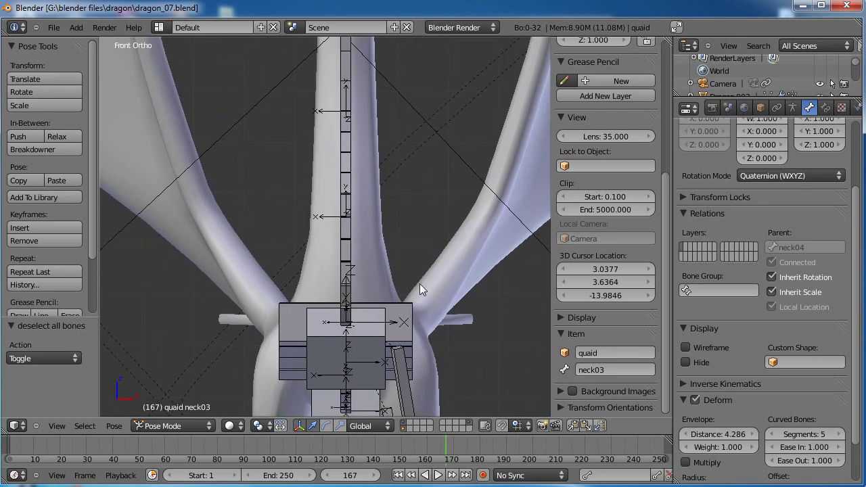
shift+middle_drag(435, 296, 350, 238)
click(338, 265)
key(KP_3)
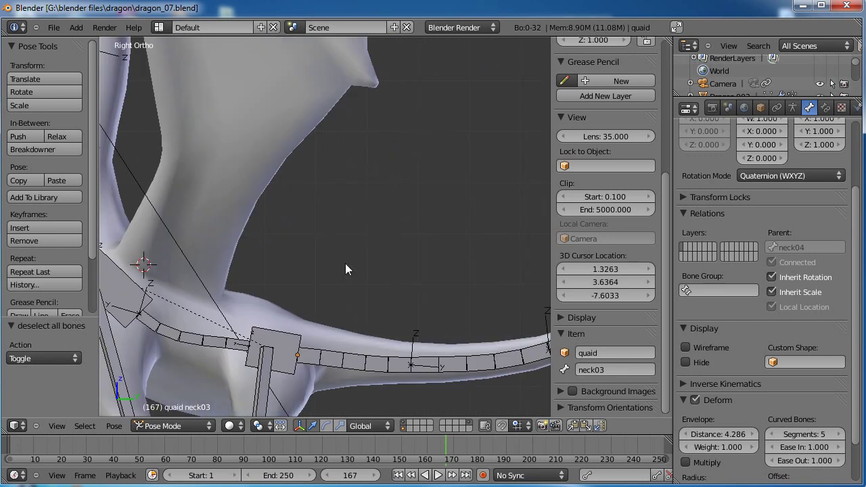
shift+middle_drag(157, 258, 349, 279)
click(321, 283)
scroll(320, 280, down, 2)
shift+middle_drag(328, 243, 270, 348)
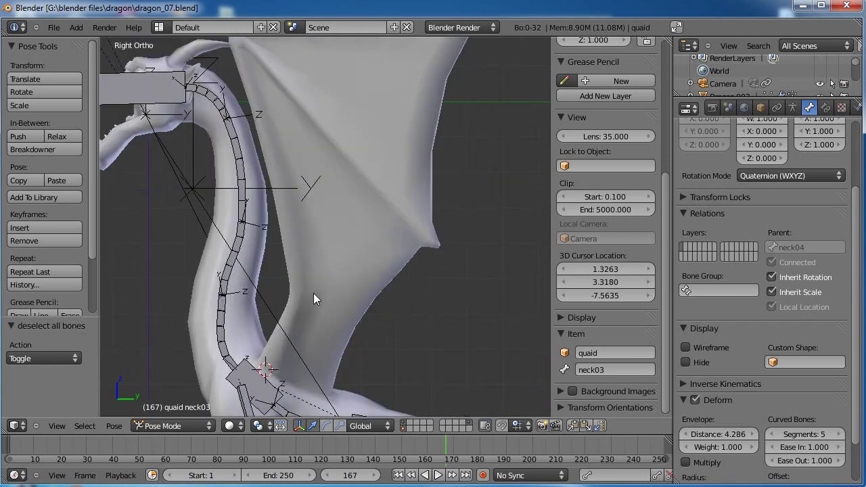
In Edit Mode, add a new bone to the armature at the 3D cursor on the wing base
key(Tab)
scroll(323, 257, down, 2)
key(shift+a)
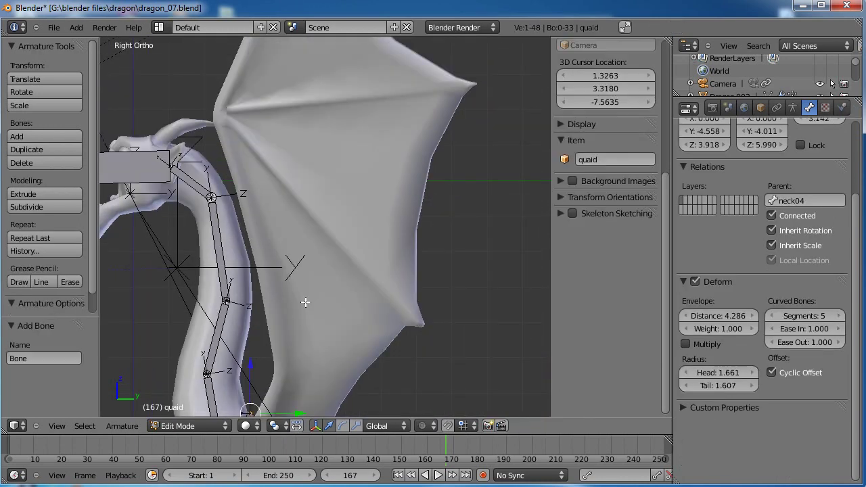
Move the new bone's tip up to the wingtip, about 1.953 in Y and 11.527 in Z, plus -0.385 in Y and 3.191 in Z
scroll(297, 307, down, 2)
right_click(277, 354)
key(g)
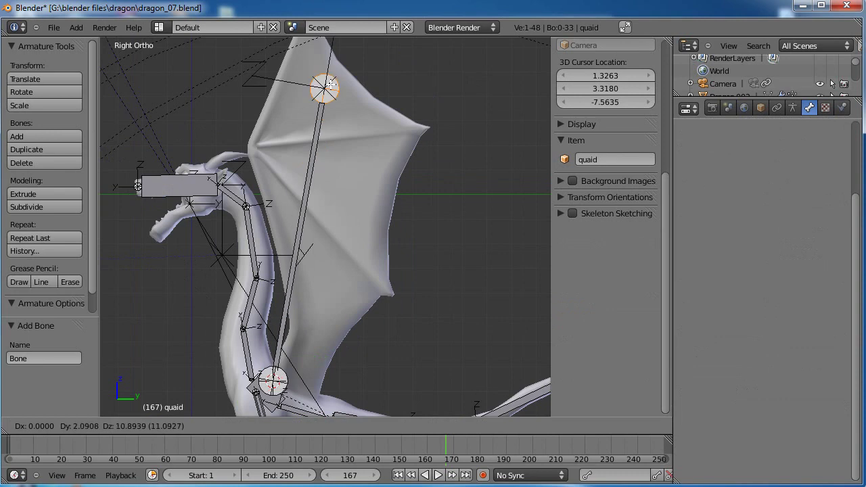
click(326, 70)
shift+middle_drag(348, 109, 337, 187)
key(g)
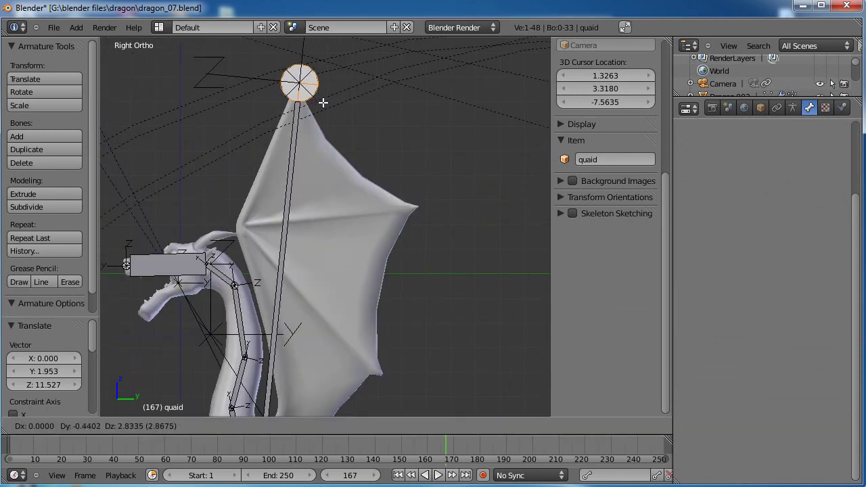
click(325, 98)
shift+middle_drag(307, 203, 332, 116)
scroll(322, 95, down, 1)
shift+middle_drag(317, 69, 307, 96)
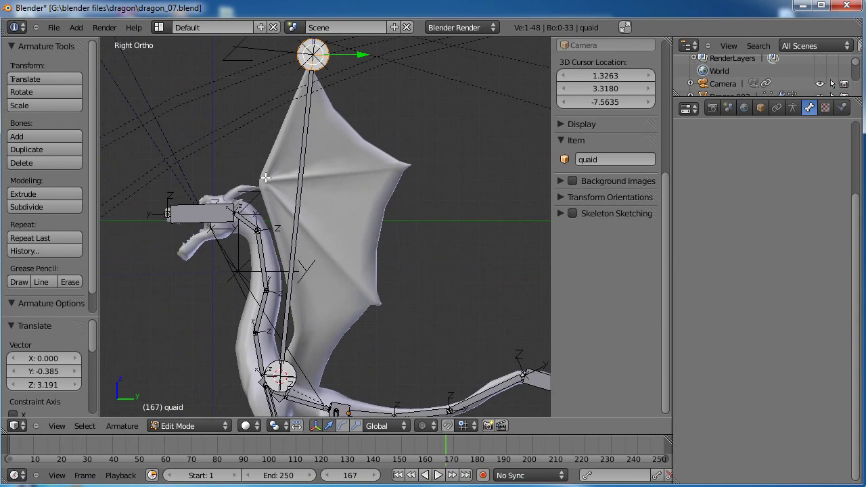
Subdivide the wing bone with 2 cuts and select the upper of the new joints
right_click(291, 213)
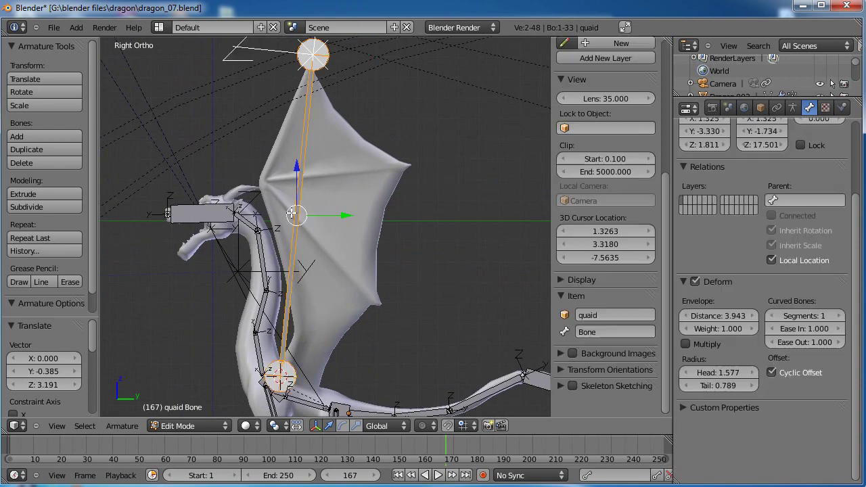
key(w)
click(327, 224)
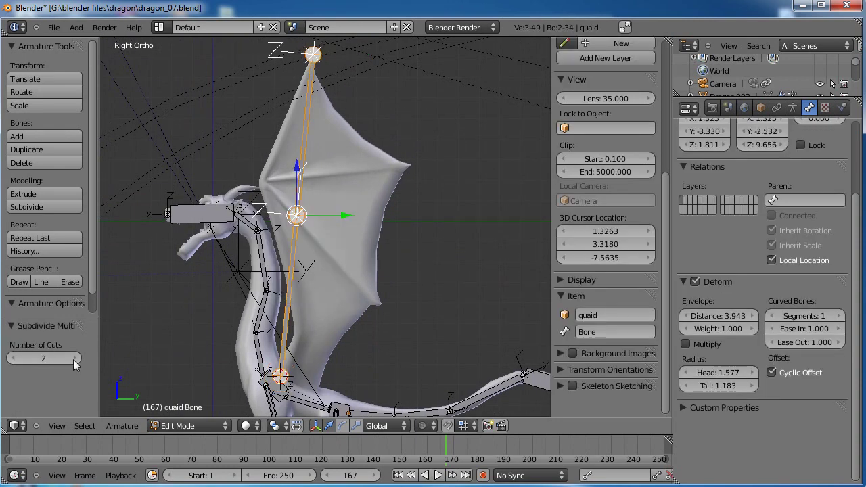
right_click(301, 162)
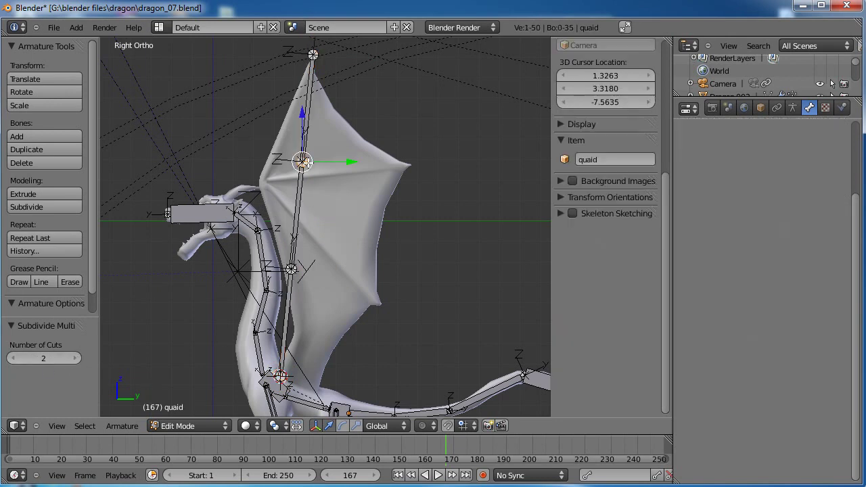
Move the wing chain's upper joint to the wing's bend, -1.981 in Y and -0.990 in Z, and the lower joint 0.363 in Y and -3.136 in Z
key(g)
click(263, 181)
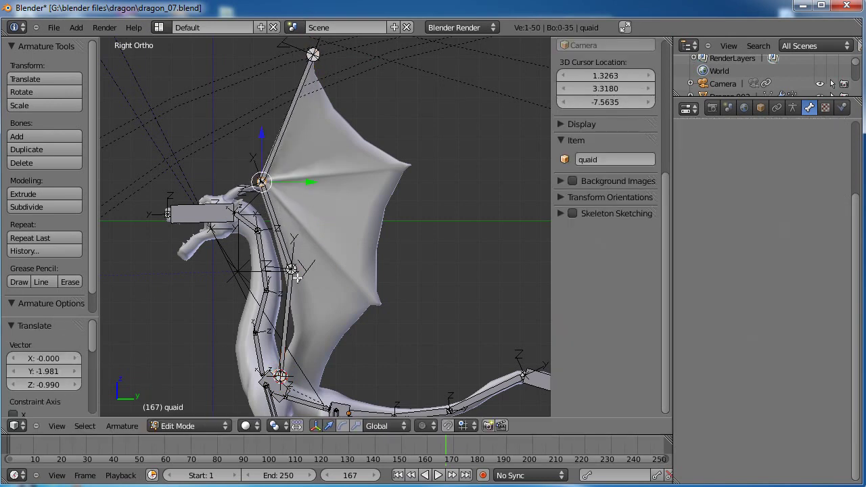
key(g)
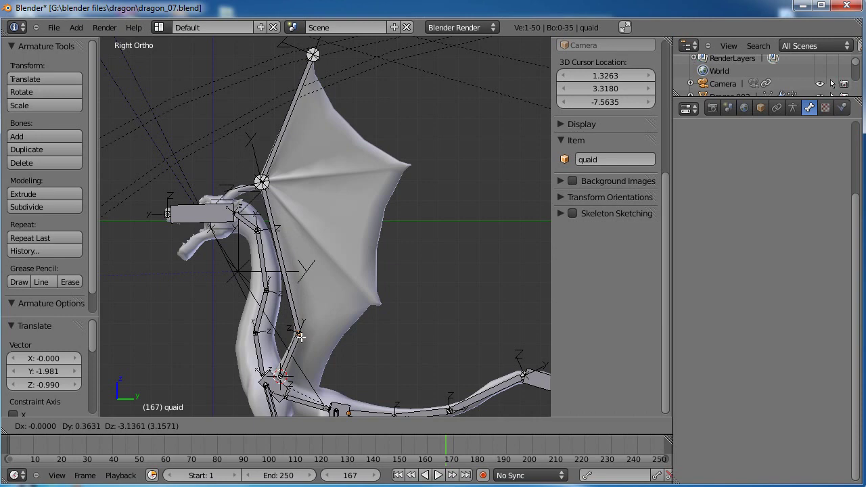
click(301, 337)
Extrude two finger bones from the joint at the wing's bend along the membrane ribs to the upper and lower rear wing points
scroll(340, 198, up, 2)
shift+middle_drag(333, 178, 299, 246)
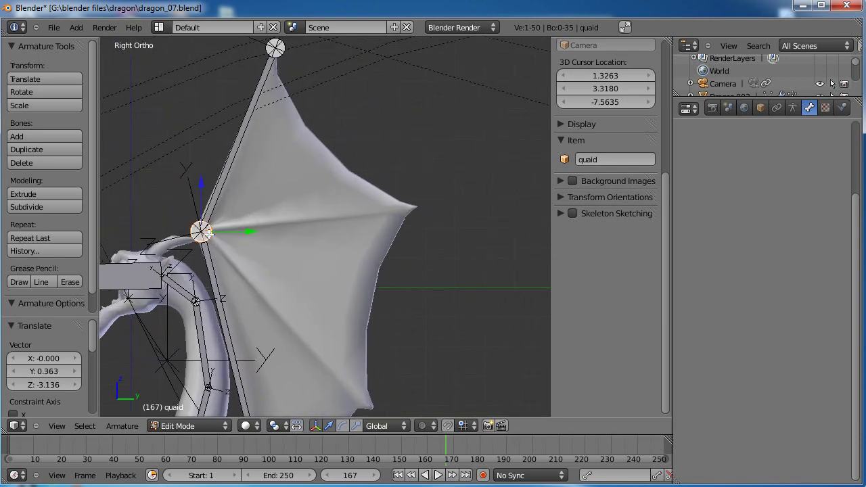
shift+middle_drag(291, 206, 326, 212)
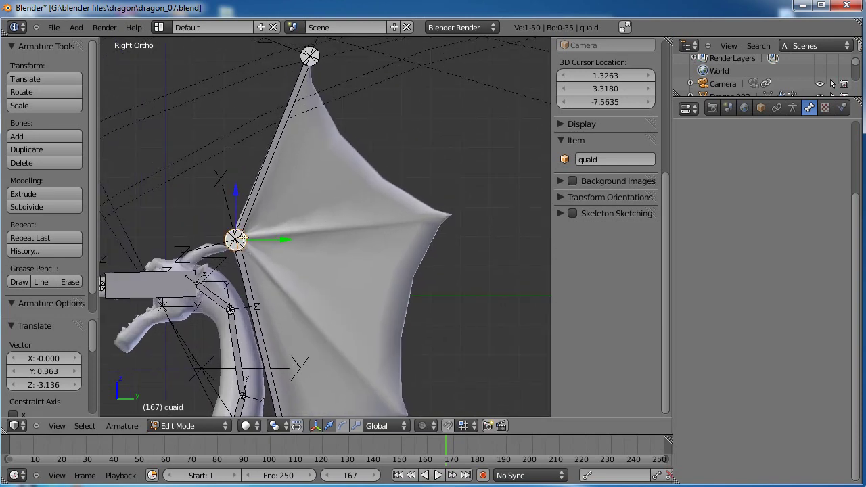
key(shift+a)
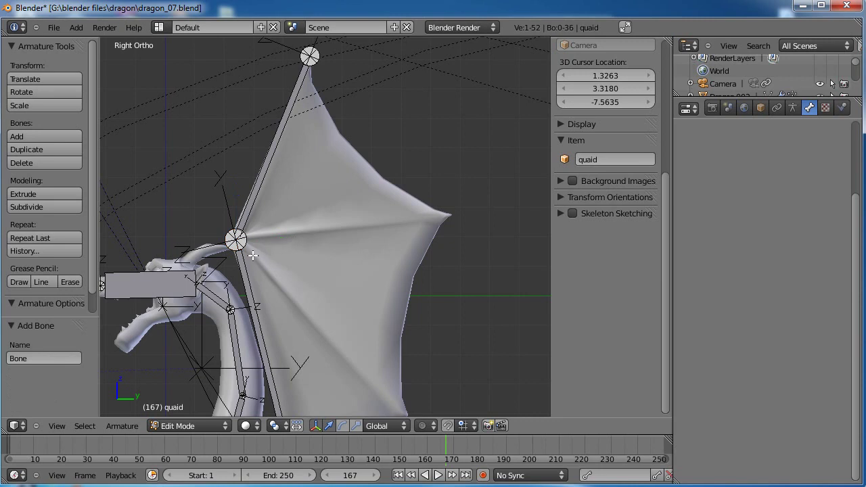
key(ctrl+z)
key(e)
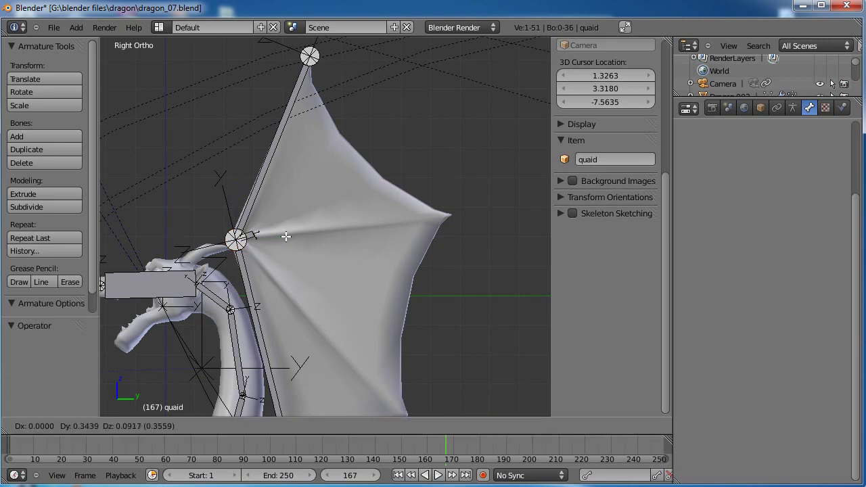
click(468, 219)
shift+middle_drag(426, 267, 425, 225)
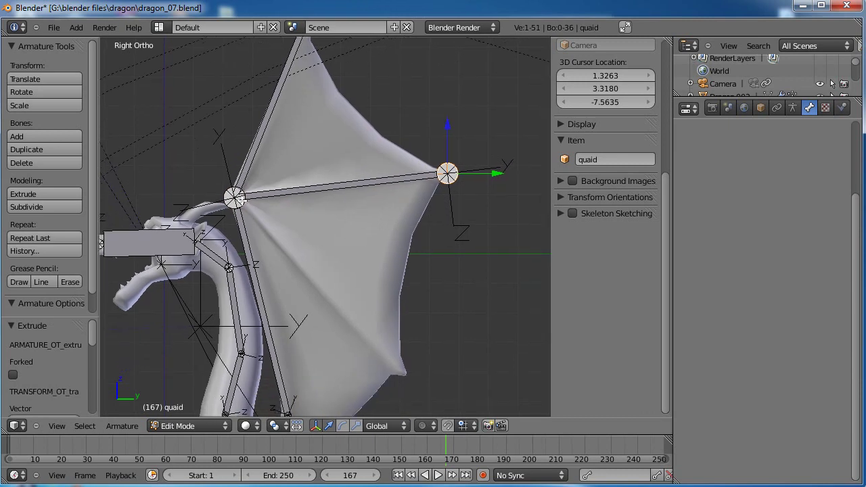
key(e)
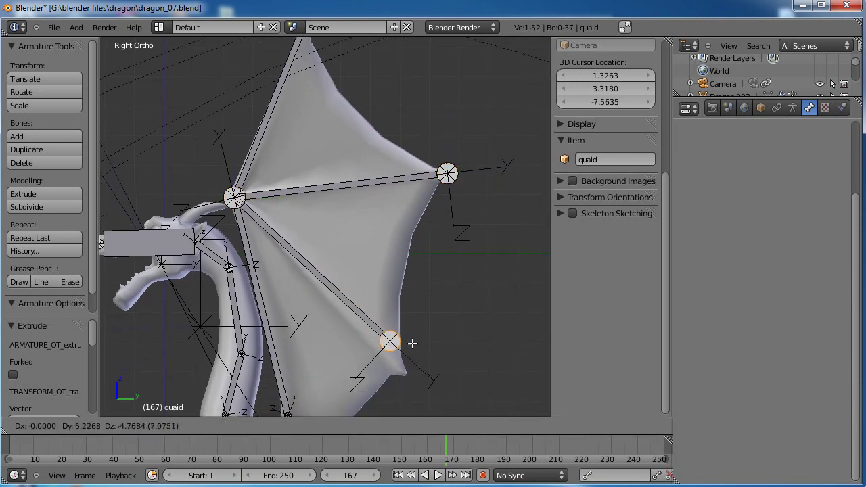
click(421, 370)
In the front view, move the lower finger bone's tip 3.829 along X to the left wing's lower rear point
scroll(390, 277, down, 3)
shift+middle_drag(389, 271, 398, 227)
scroll(398, 227, up, 1)
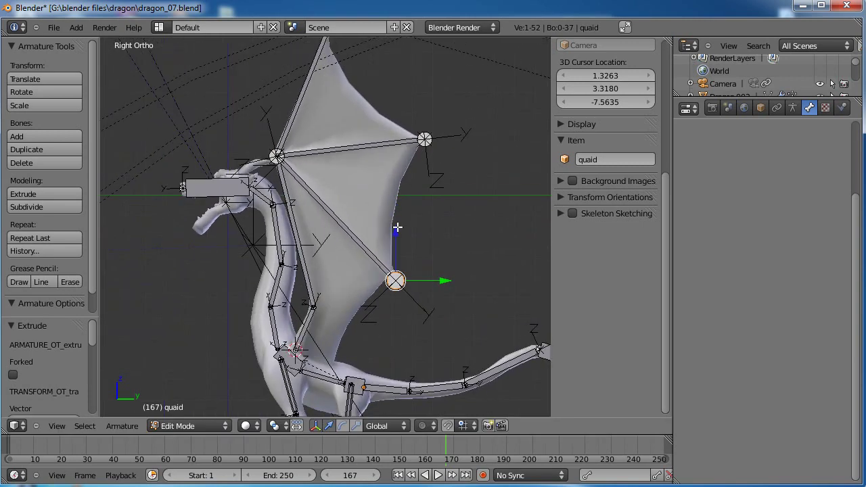
key(KP_1)
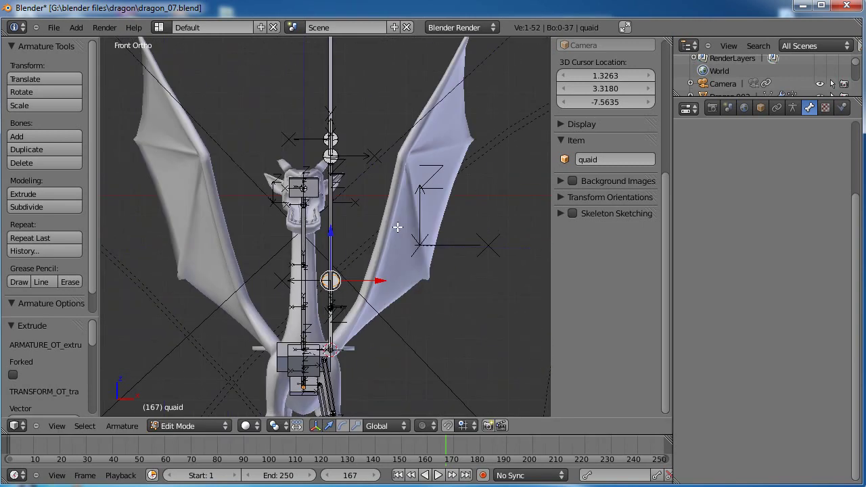
shift+middle_drag(378, 199, 303, 233)
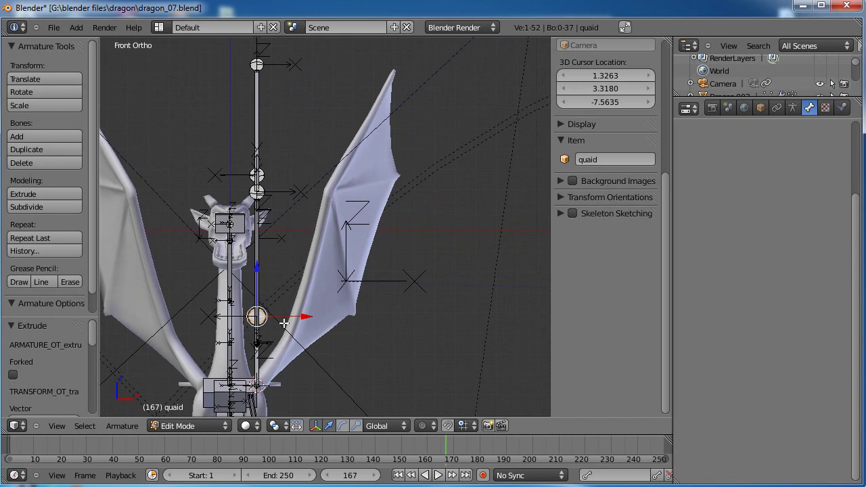
drag(306, 316, 392, 316)
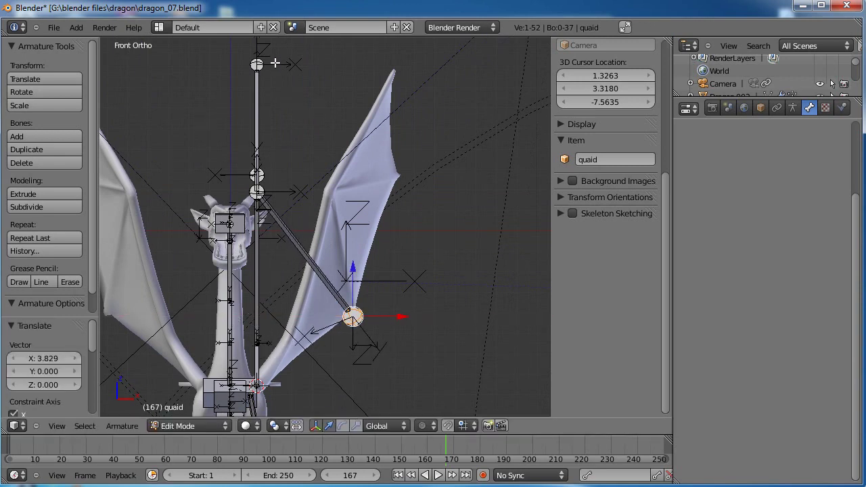
Align two more tips with the left wing along X: the wingtip bone's end by 6.701 and the upper finger bone's by 6.767
key(g)
key(x)
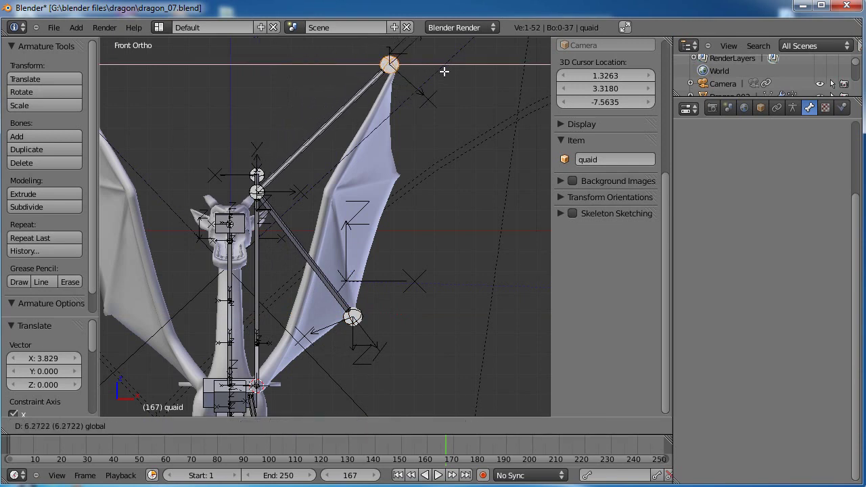
click(449, 71)
key(g)
key(x)
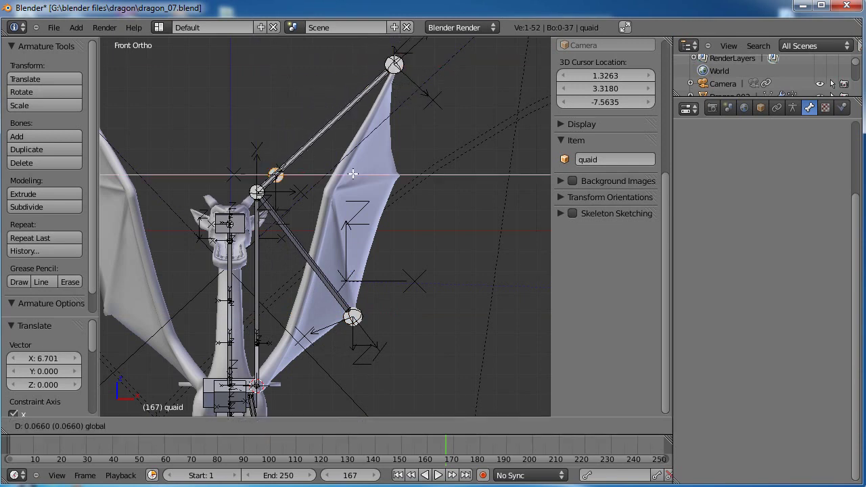
click(446, 175)
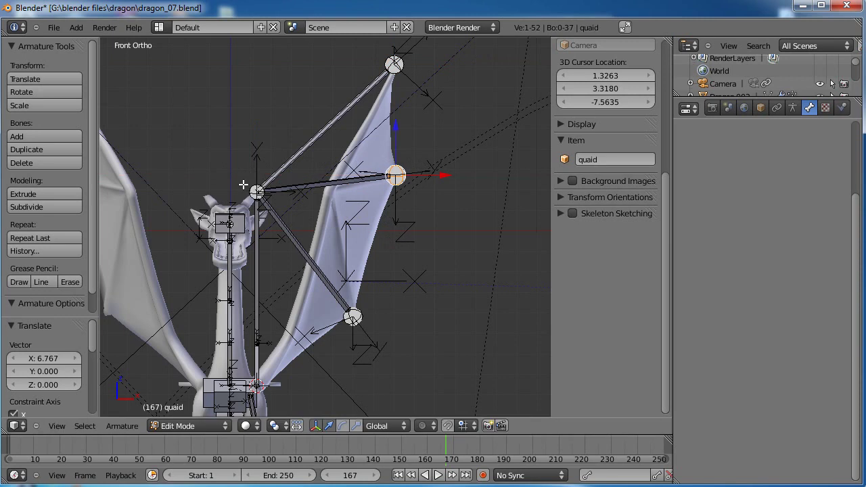
Move the wing-bend joint 3.367 and the lower wing joint 1.419 along X so the arm bones follow the left wing
key(g)
key(x)
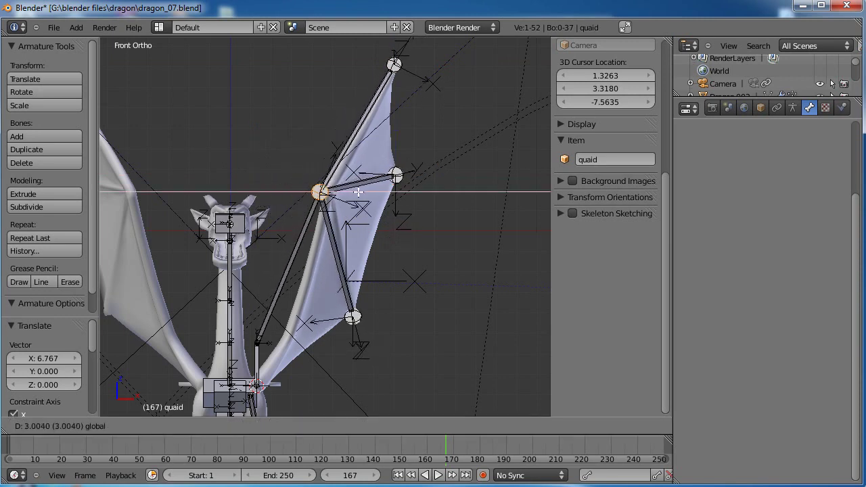
click(361, 192)
key(g)
key(x)
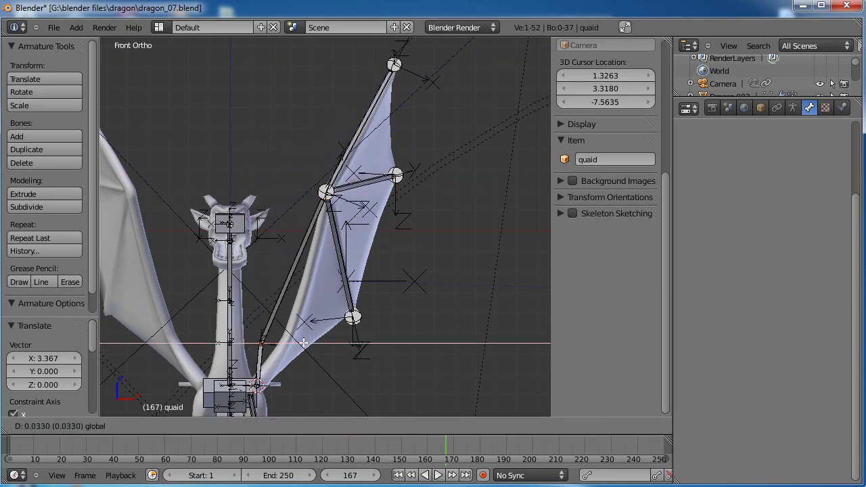
click(317, 339)
Select all five left wing bones and bring up the Recalculate Roll options
mouse_move(339, 243)
middle_down()
mouse_move(264, 284)
mouse_move(305, 308)
mouse_move(301, 315)
mouse_move(352, 250)
middle_up()
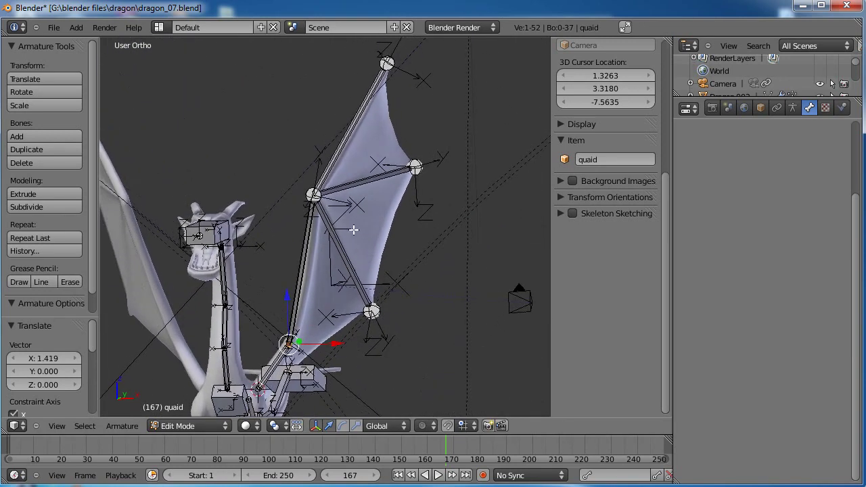
right_click(340, 135)
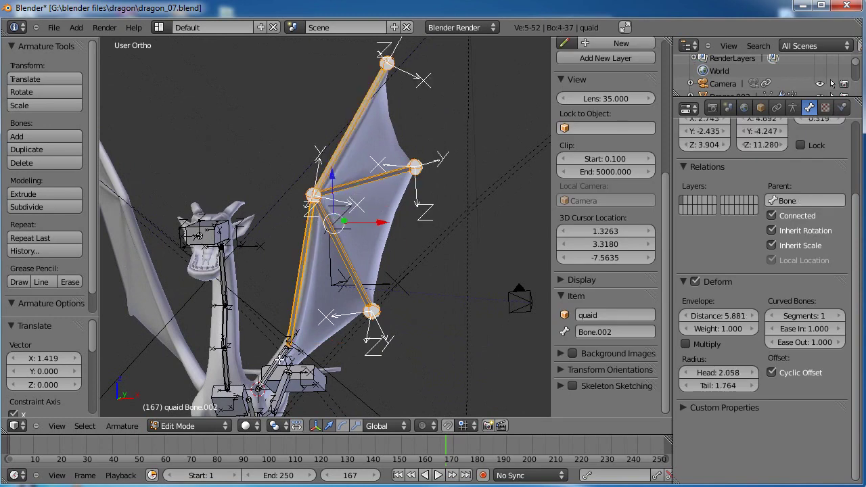
shift+right_click(282, 353)
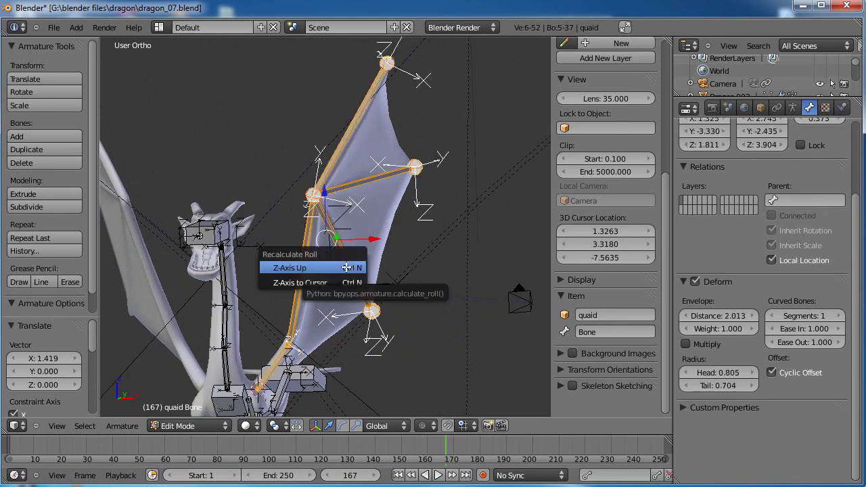
Recalculate the roll of the selected wing bones using Z-Axis Up
click(347, 268)
middle_drag(349, 253, 333, 177)
middle_drag(374, 113, 284, 285)
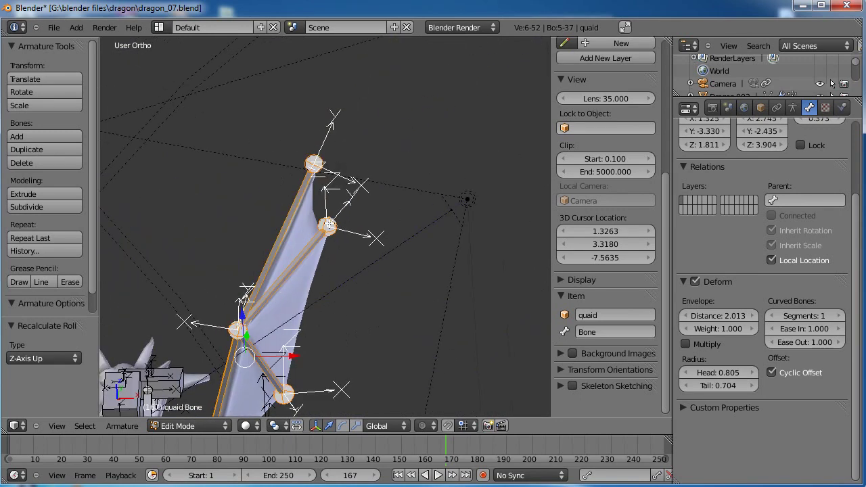
middle_drag(251, 324, 287, 288)
middle_drag(298, 232, 325, 250)
middle_drag(276, 265, 319, 278)
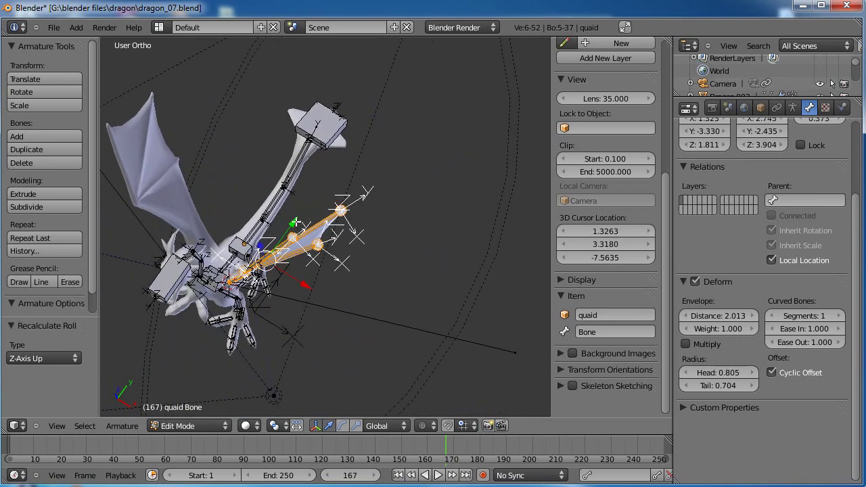
Adjust the roll of the wing's base bone freehand to align its axes with the wing
middle_drag(295, 315, 359, 145)
scroll(300, 301, up, 1)
scroll(251, 264, up, 4)
shift+middle_drag(251, 263, 358, 249)
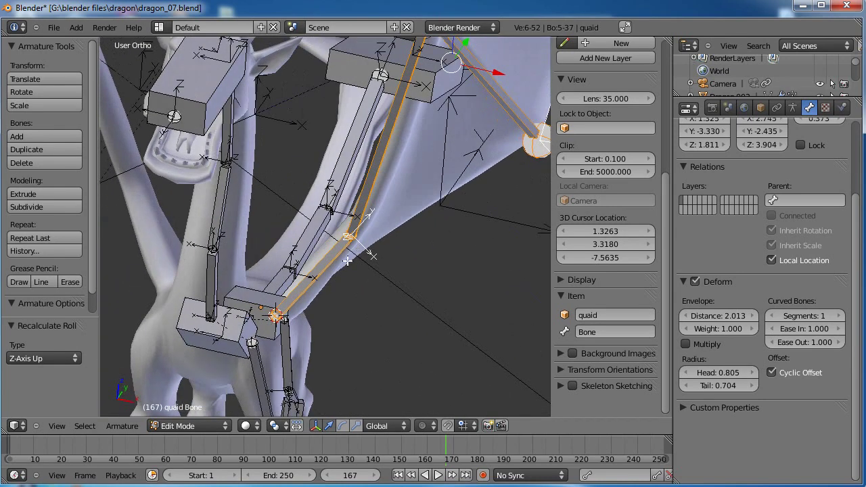
middle_drag(258, 198, 378, 303)
right_click(334, 278)
key(ctrl+r)
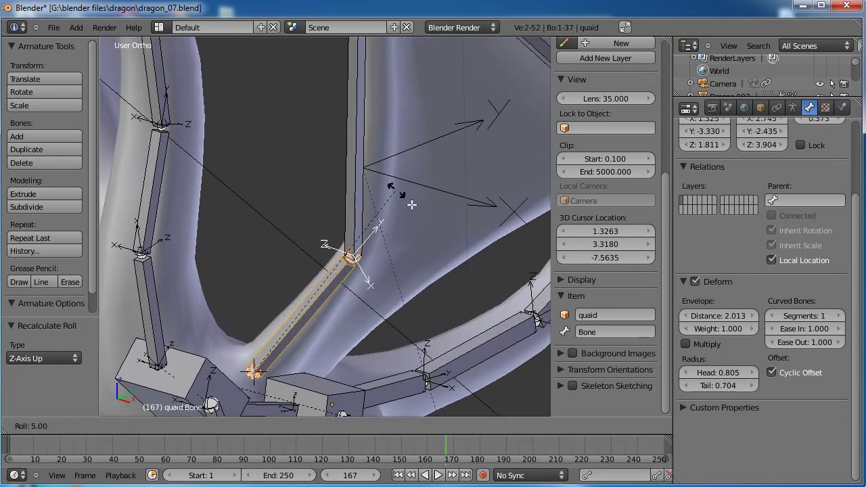
click(313, 301)
Roll the wing's base bone by 180 degrees
middle_drag(402, 282, 353, 292)
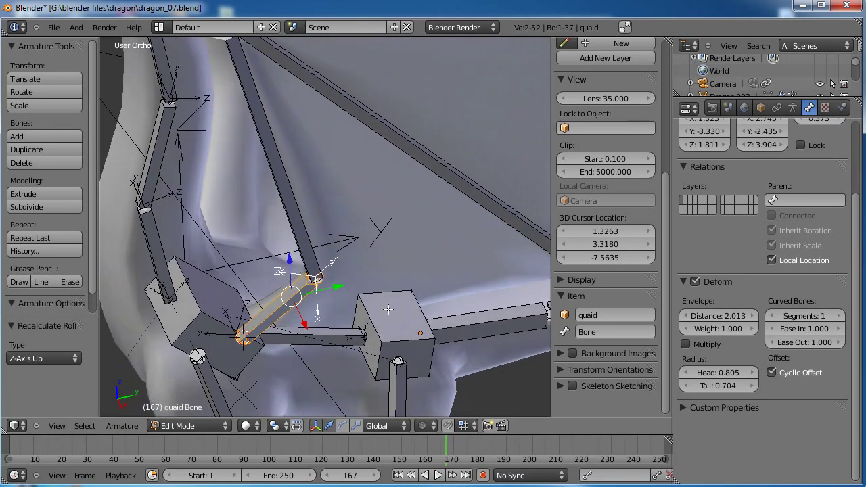
key(ctrl+r)
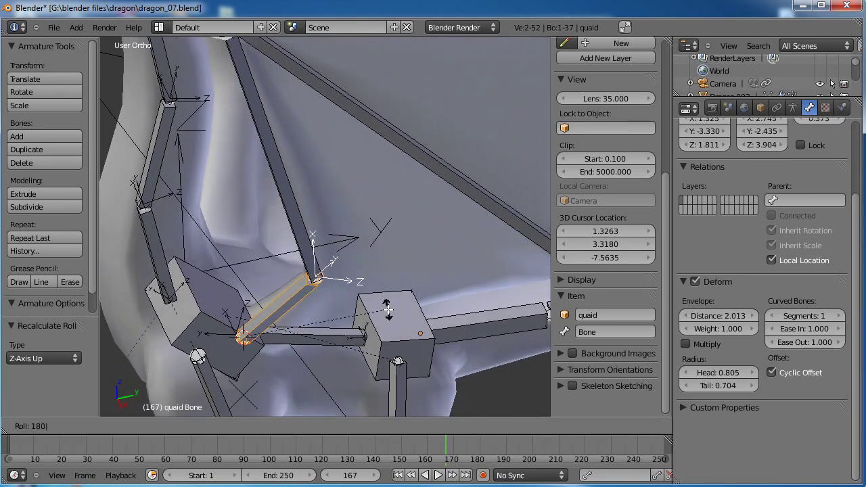
key(Return)
Roll the wing's topmost finger bone, Bone.001, by 180 degrees
shift+middle_drag(318, 210, 340, 319)
right_click(282, 237)
scroll(288, 211, down, 4)
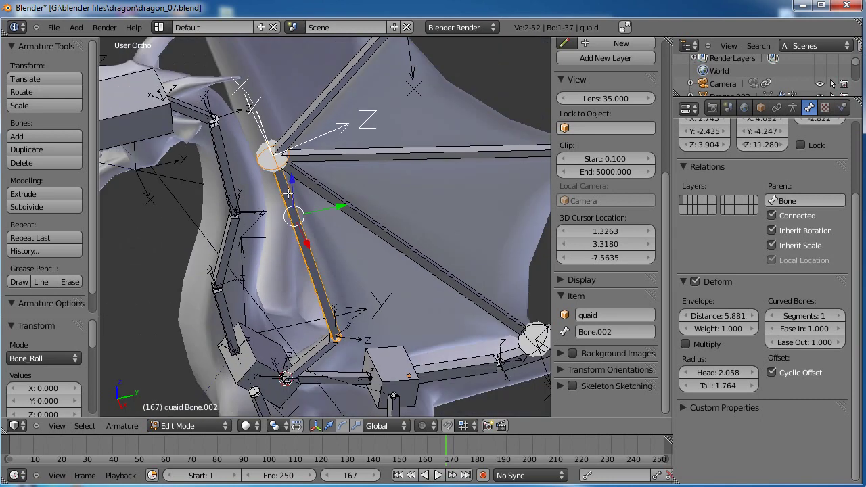
shift+middle_drag(292, 189, 273, 254)
scroll(278, 236, up, 2)
right_click(309, 168)
shift+middle_drag(369, 148, 309, 238)
key(ctrl+r)
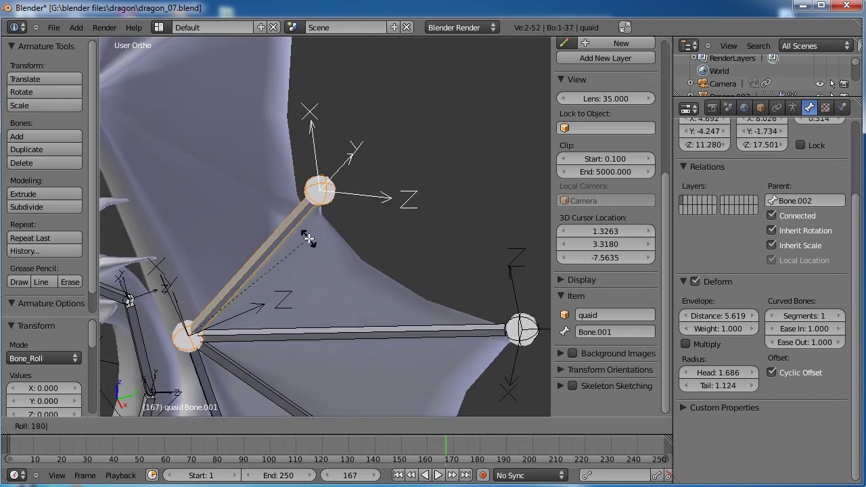
click(309, 238)
Roll the wing's middle finger bone, Bone.003, by 180 degrees
scroll(309, 238, down, 2)
middle_drag(240, 280, 306, 301)
shift+middle_drag(424, 273, 203, 196)
scroll(343, 237, up, 1)
right_click(289, 192)
middle_drag(289, 191, 329, 290)
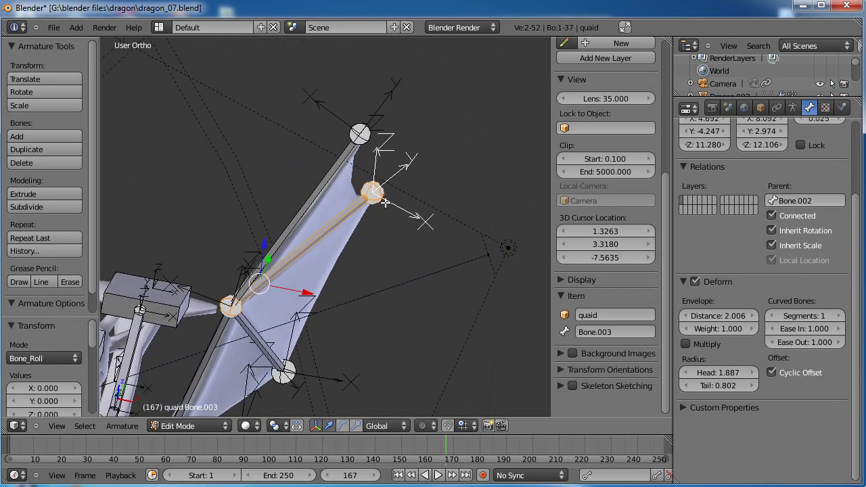
key(ctrl+r)
text(1)
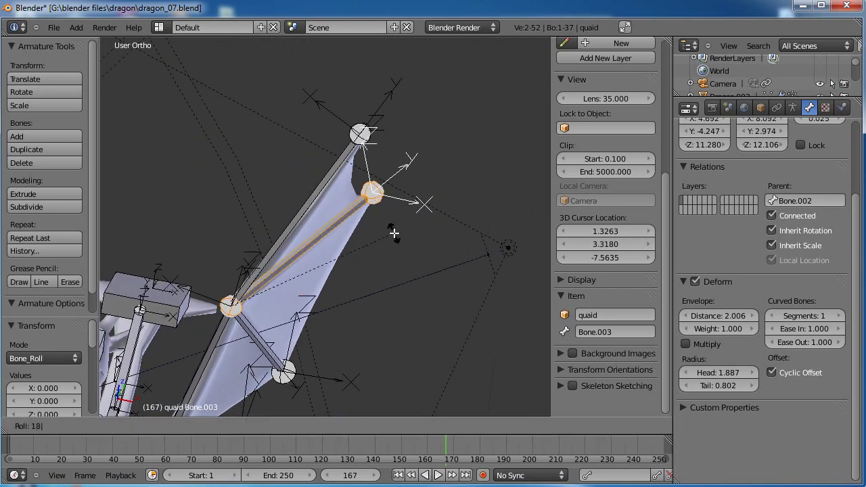
text(80)
key(Return)
Roll the wing's lowest finger bone, Bone.004, by 180 degrees
shift+middle_drag(300, 317, 317, 233)
right_click(283, 258)
middle_drag(296, 261, 283, 258)
key(ctrl+r)
text(1)
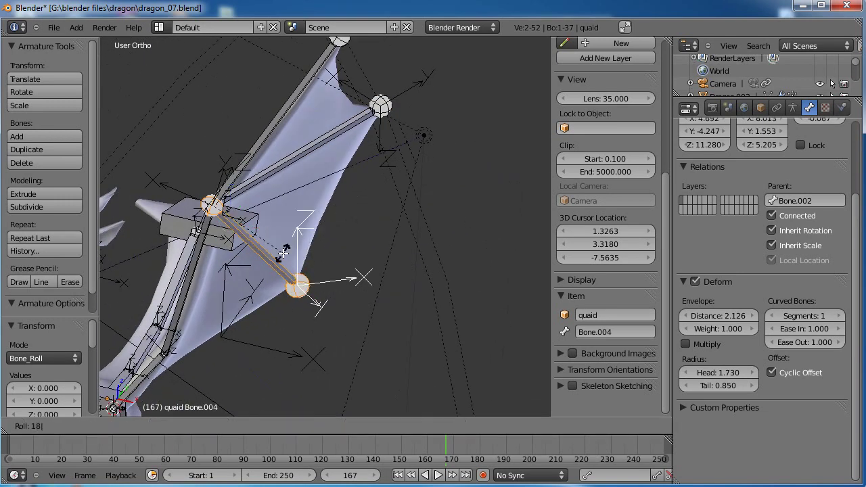
key(Return)
Fine-tune the roll of the topmost finger bone, Bone.001, by about 0.24 rad
middle_drag(283, 253, 324, 258)
right_click(323, 259)
middle_drag(374, 272, 415, 240)
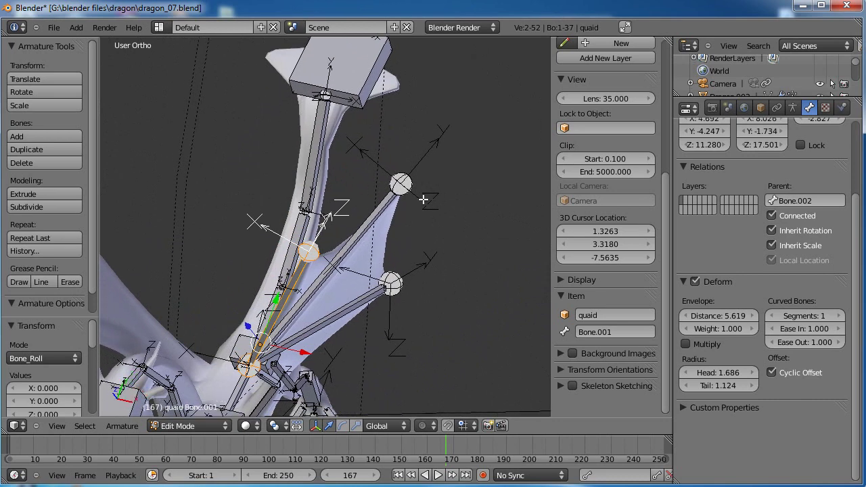
key(ctrl+r)
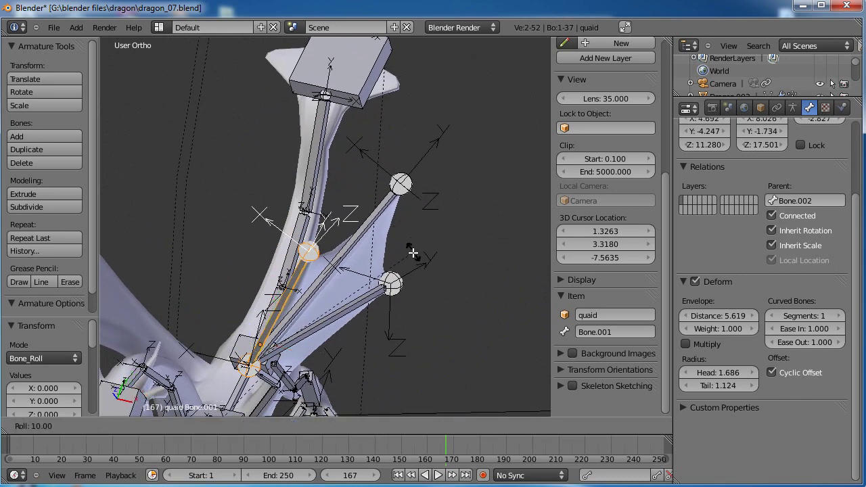
click(409, 266)
Switch to Pose Mode and try to rotate the wing's topmost finger bone in the right side view
right_click(404, 225)
middle_drag(404, 225, 302, 195)
key(KP_3)
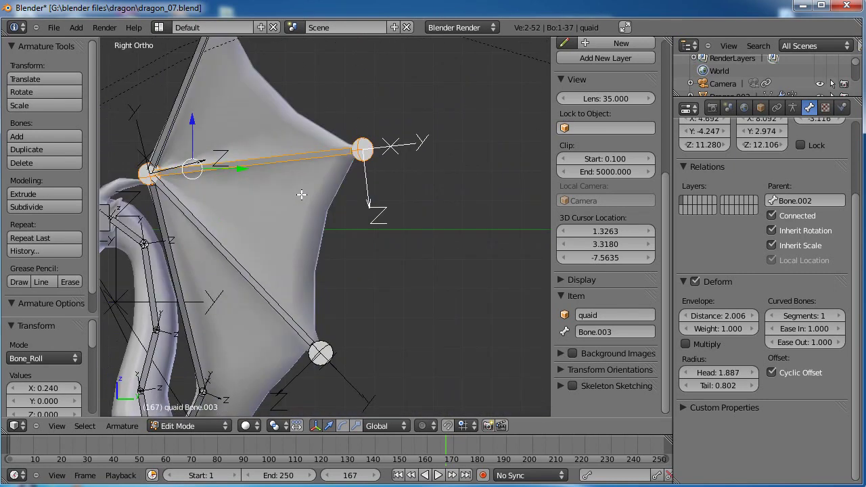
key(KP_Decimal)
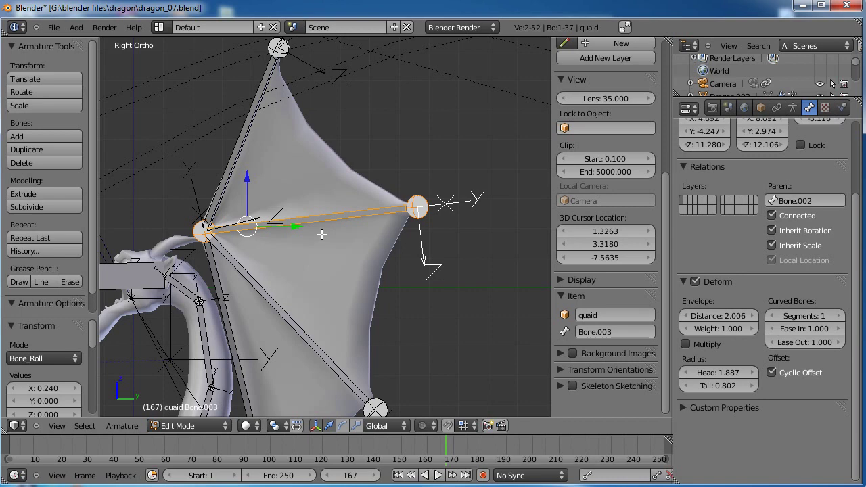
key(ctrl+Tab)
scroll(353, 244, down, 3)
right_click(276, 162)
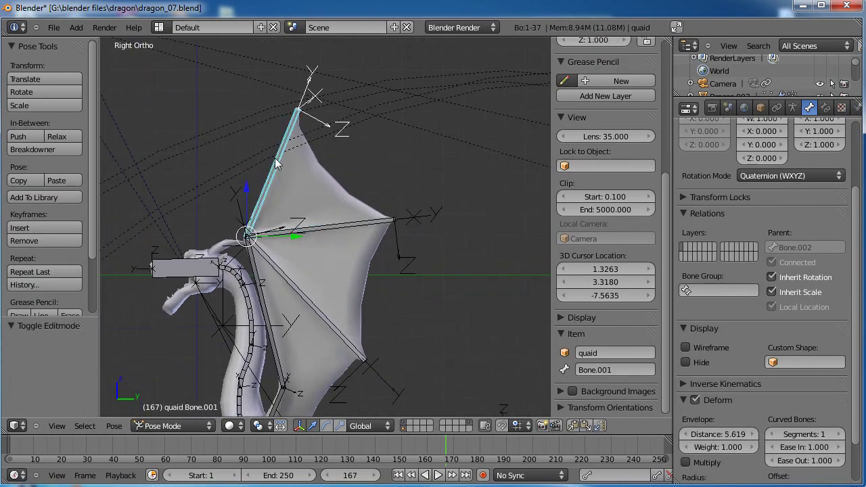
key(r)
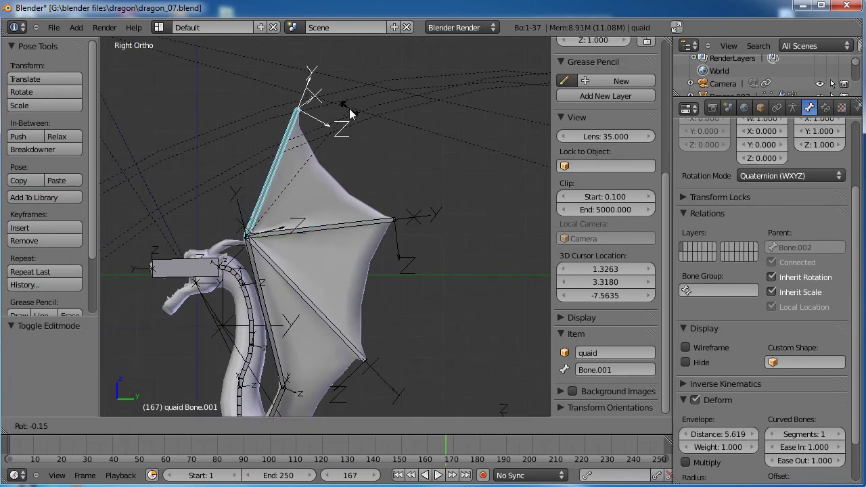
right_click(350, 112)
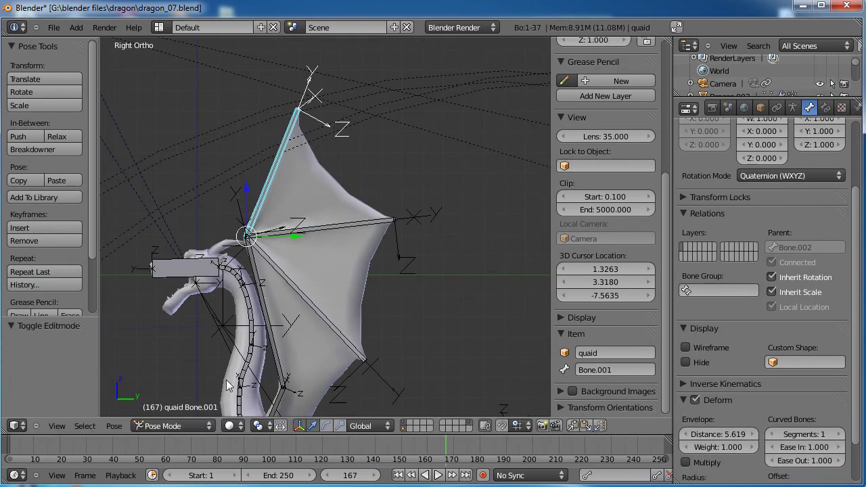
Show the rotation manipulator and set the transform orientation to Normal
click(331, 426)
click(360, 426)
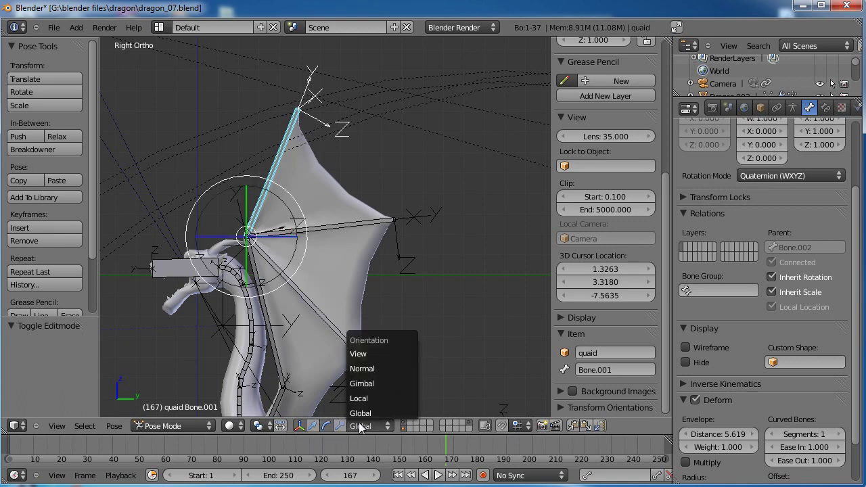
click(361, 369)
middle_drag(350, 330, 302, 293)
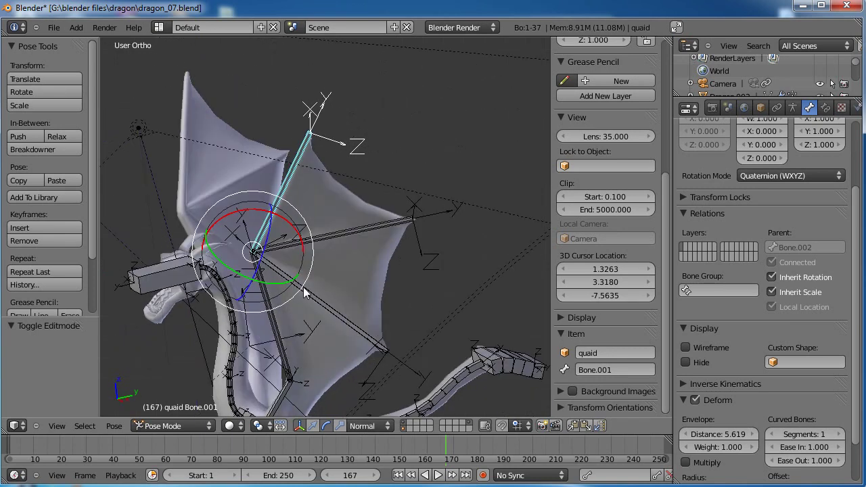
Test the wing's three finger bones by rotating them together about 27 degrees around their X axis
mouse_move(242, 216)
mouse_down()
mouse_move(286, 228)
mouse_move(293, 241)
mouse_up()
right_click(355, 238)
right_click(310, 301)
drag(267, 212, 289, 228)
key(KP_Decimal)
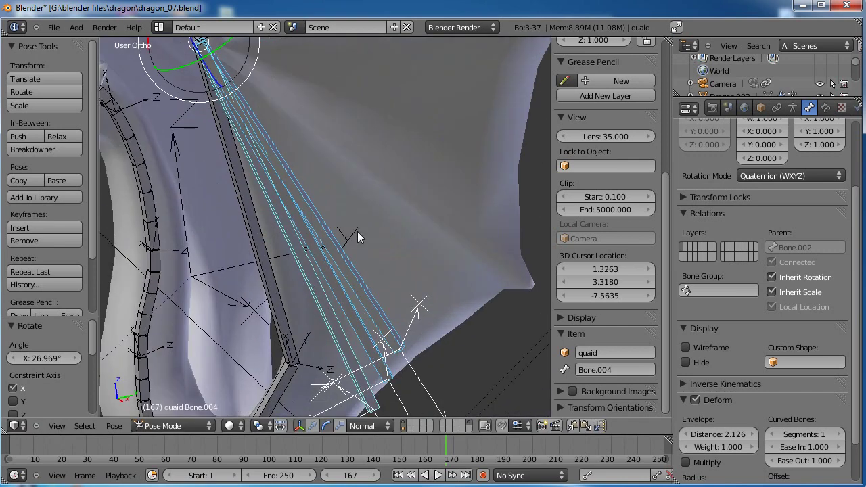
middle_drag(296, 208, 365, 272)
In Edit Mode, roll the three finger bones together by about -0.081 rad
key(Tab)
middle_drag(395, 218, 304, 255)
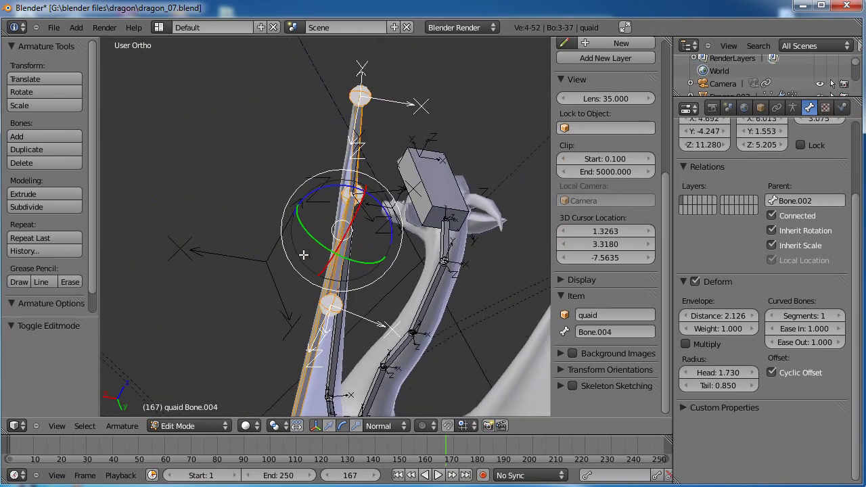
key(ctrl+r)
click(460, 140)
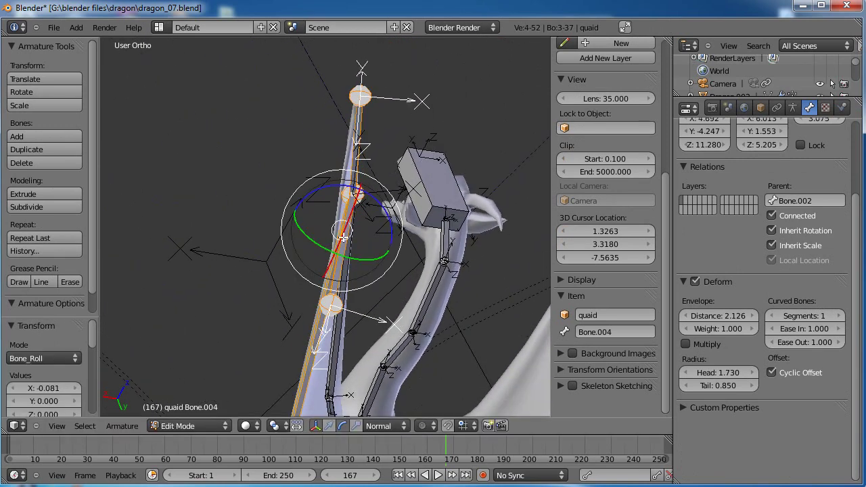
Roll only the middle finger bone, Bone.003, by about -0.367 rad
right_click(349, 227)
right_click(343, 229)
key(ctrl+r)
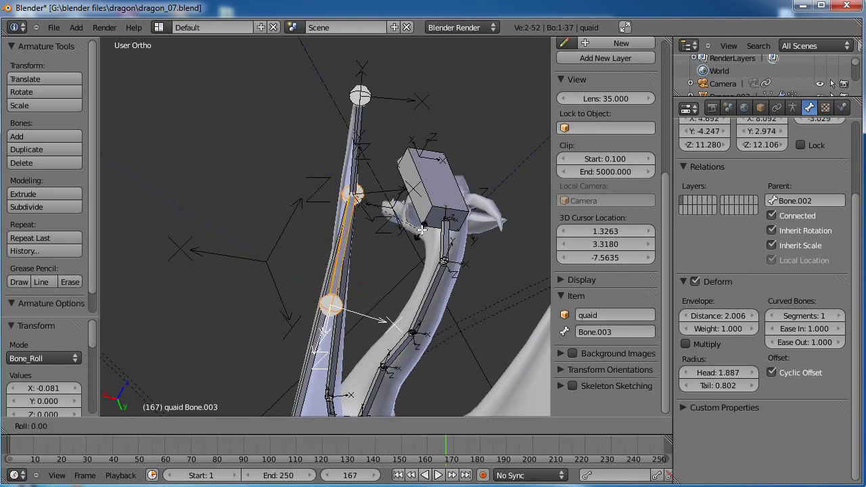
click(420, 204)
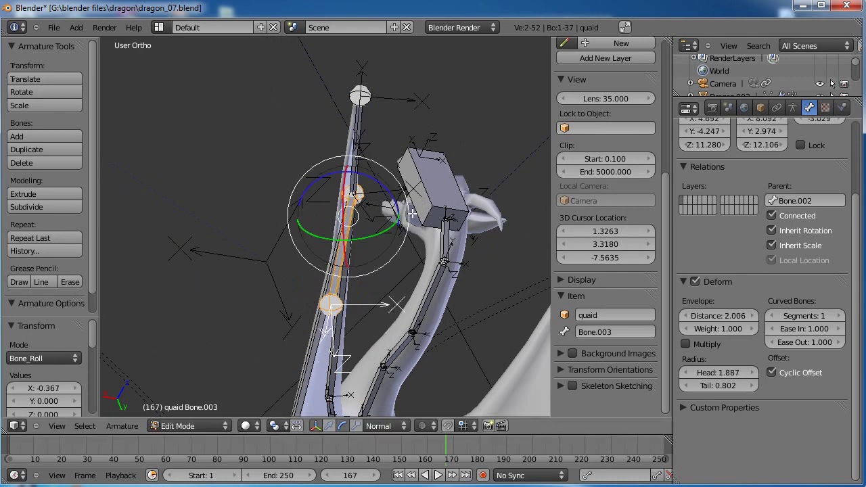
Roll the lowest finger bone, Bone.004, by about -0.115 rad and refine its roll once more freehand
middle_drag(414, 202, 369, 255)
right_click(272, 313)
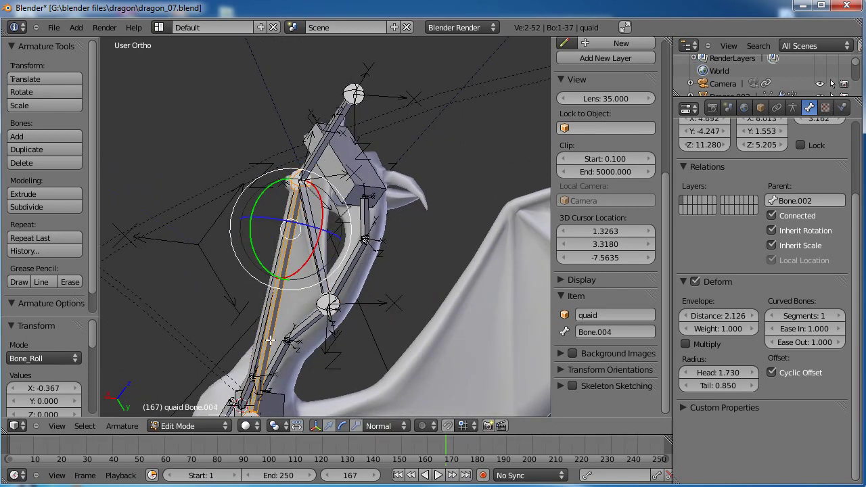
key(ctrl+r)
click(408, 255)
middle_drag(409, 255, 385, 170)
key(ctrl+r)
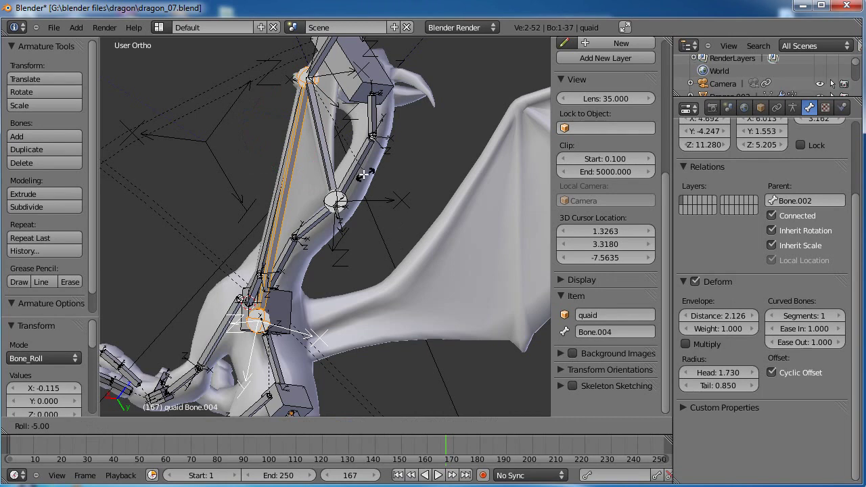
click(423, 196)
Return to Pose Mode and clear the rotation of all the armature's bones
key(Tab)
scroll(423, 195, down, 3)
middle_drag(249, 266, 298, 335)
key(a)
middle_drag(211, 216, 374, 132)
middle_drag(352, 280, 336, 283)
scroll(332, 288, up, 1)
shift+middle_drag(297, 334, 333, 296)
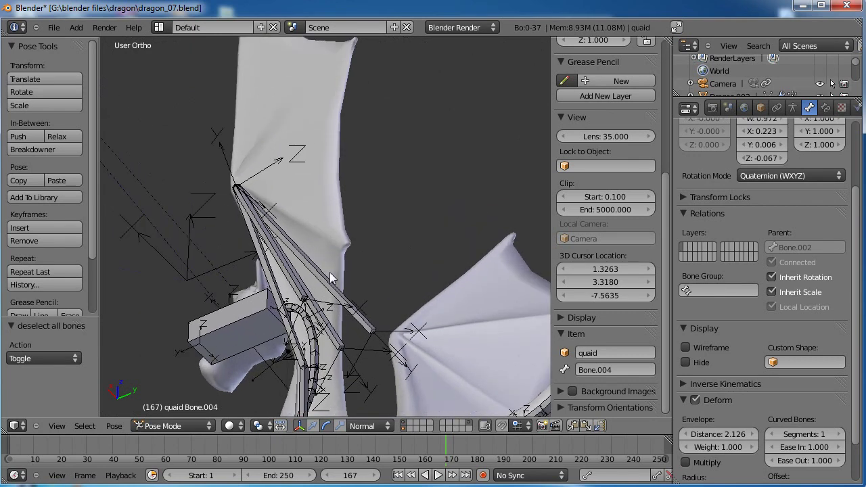
right_click(330, 278)
key(a)
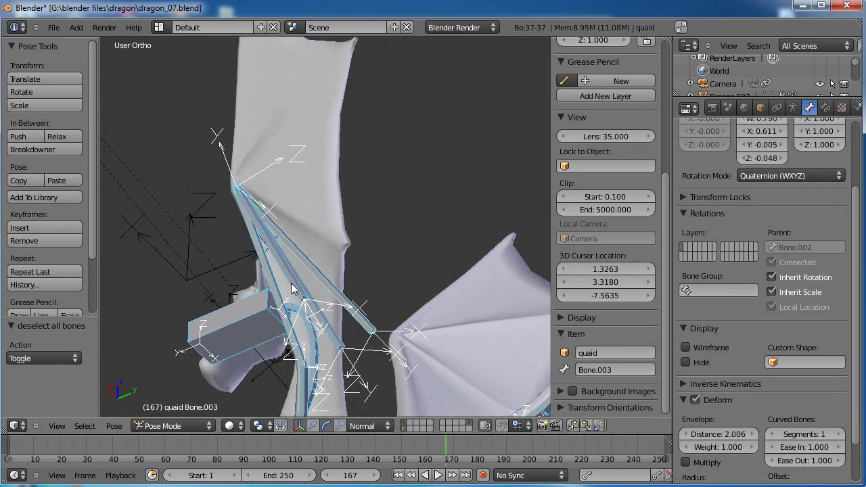
key(alt+r)
In Edit Mode, correct the roll of the middle finger bone, Bone.003, by about -0.036 rad
middle_drag(308, 250, 398, 231)
scroll(338, 235, up, 2)
shift+middle_drag(337, 235, 322, 259)
key(Tab)
right_click(355, 205)
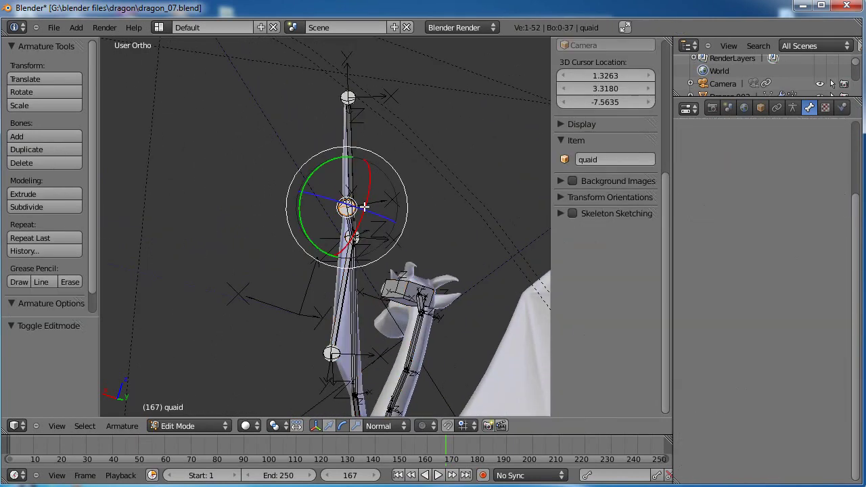
middle_drag(335, 228, 391, 220)
right_click(318, 219)
key(ctrl+r)
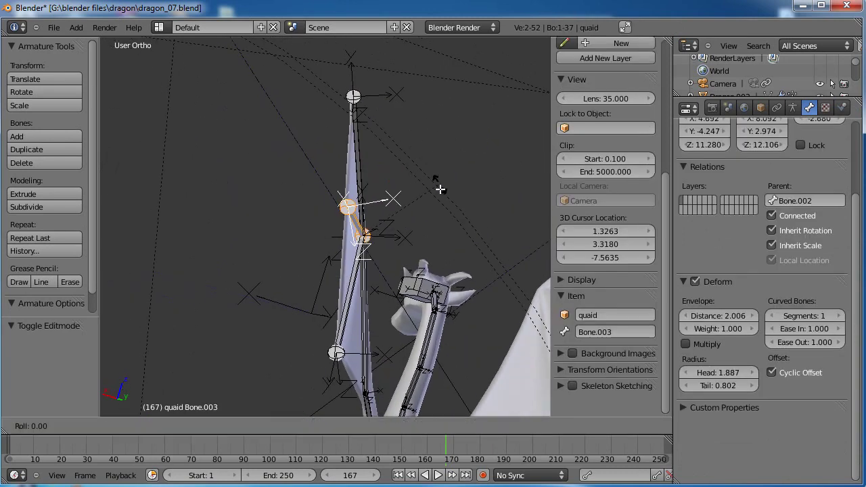
click(437, 207)
Check the roll axes of the other wing finger bones and return to Pose Mode
shift+middle_drag(392, 302, 406, 233)
right_click(369, 269)
shift+scroll(399, 291, up, 2)
mouse_move(371, 291)
middle_down()
mouse_move(358, 300)
mouse_move(359, 292)
middle_up()
right_click(366, 156)
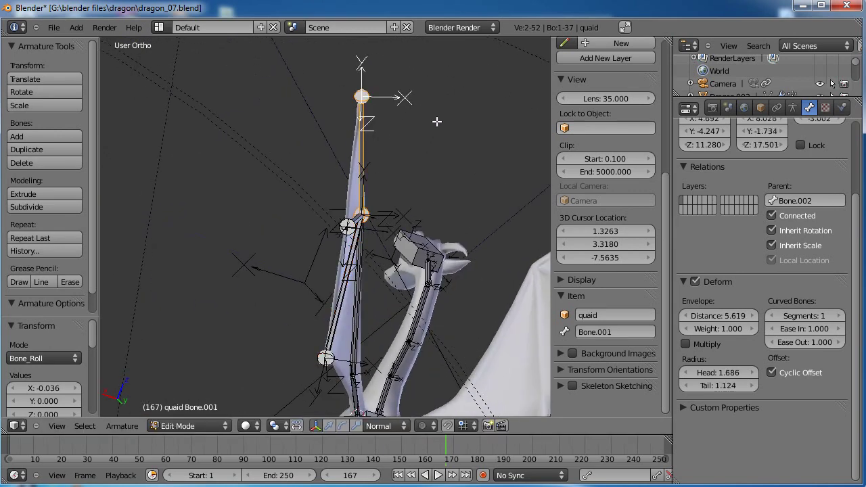
key(Tab)
middle_drag(403, 207, 306, 161)
Test how the wing's finger bones bend by rotating them with the rotation manipulator
key(a)
right_click(306, 161)
click(328, 426)
drag(254, 183, 276, 207)
middle_drag(277, 207, 322, 234)
shift+right_click(321, 235)
drag(321, 235, 323, 267)
middle_drag(323, 267, 332, 196)
Clear the test rotation on all bones and deselect everything
key(a)
key(a)
key(alt+r)
key(a)
Rename the wing's base bone to wingbase.L
middle_drag(404, 245, 319, 200)
scroll(319, 241, up, 4)
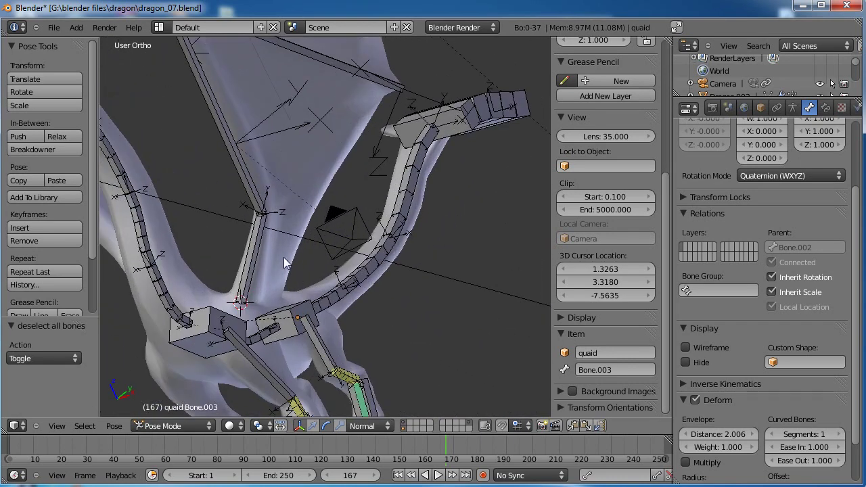
right_click(248, 266)
click(613, 371)
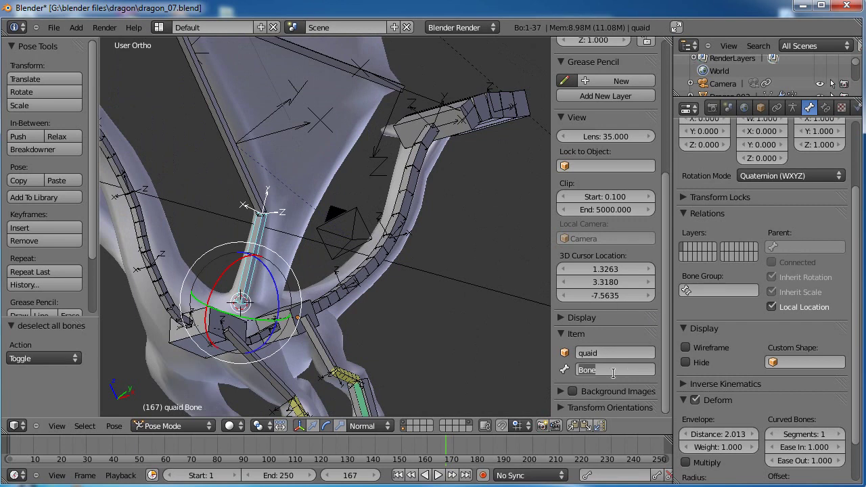
text(wingbase.L)
key(Return)
Rename the long wing bone above the base bone to wingwrist.L
right_click(235, 148)
shift+middle_drag(268, 109, 309, 257)
scroll(311, 260, down, 2)
click(616, 367)
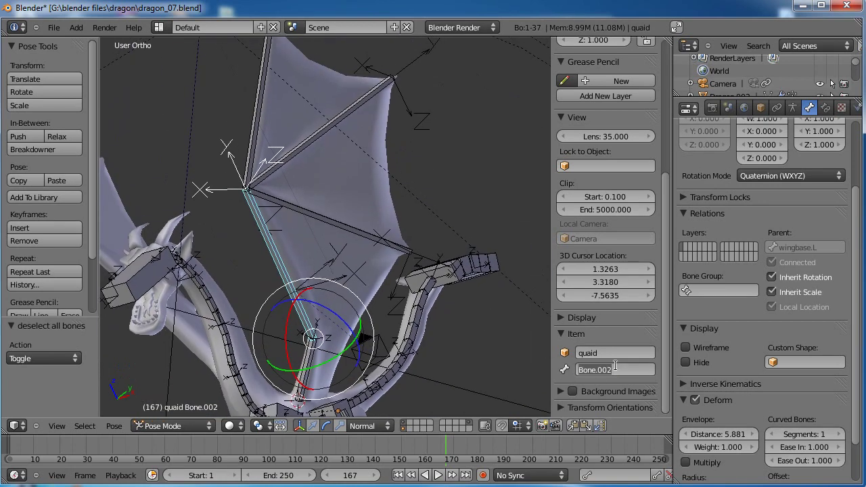
click(615, 369)
text(wingwrist.L)
key(Return)
Rename the uppermost wing finger bone using the wingfinger name
right_click(261, 118)
click(628, 366)
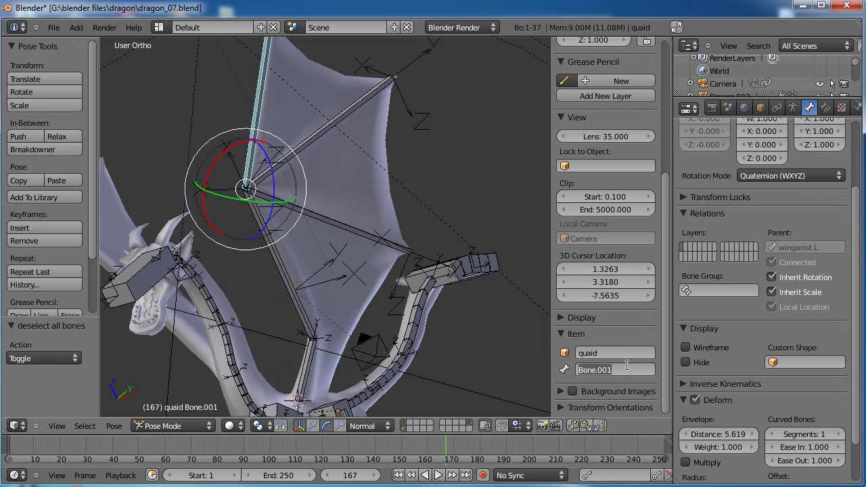
text(wingfinger)
key(Return)
Rename the middle wing finger bone to wingfinger02.L
right_click(324, 128)
click(626, 369)
text(wingfinger)
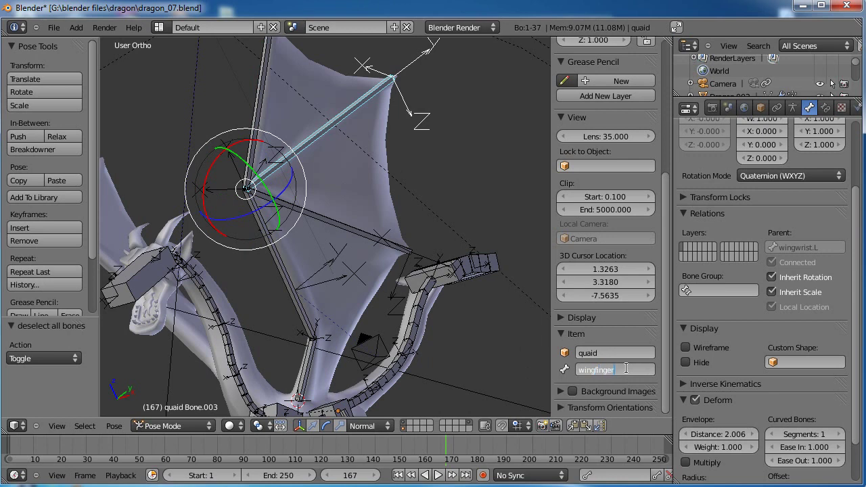
text(02)
key(Return)
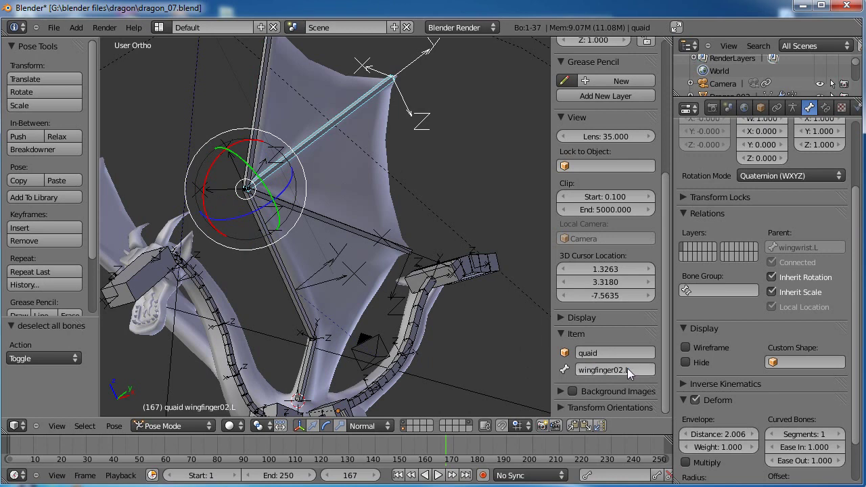
Rename the lowest wing finger bone to wingfinger03.L and deselect all bones
right_click(389, 241)
click(622, 370)
text(wingfinger)
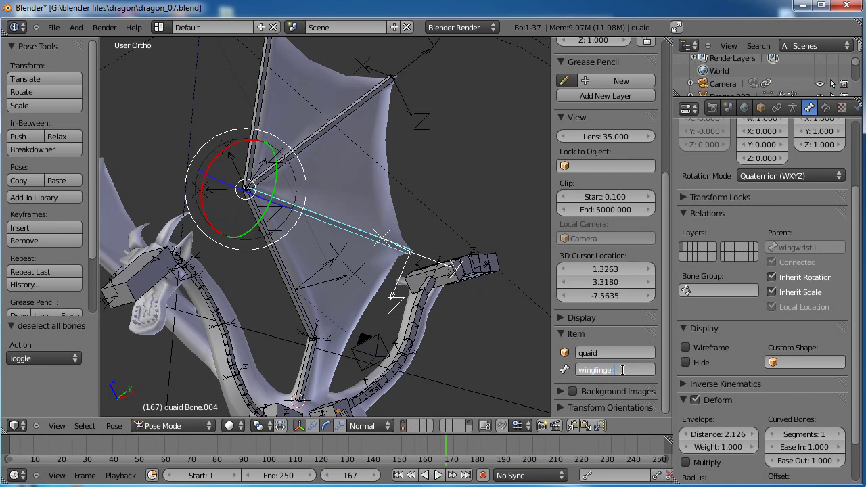
text(03.L)
key(Return)
key(a)
Parent the wingbase.L bone to the chest bone in Edit Mode with Keep Offset
scroll(330, 220, down, 2)
middle_drag(378, 206, 378, 255)
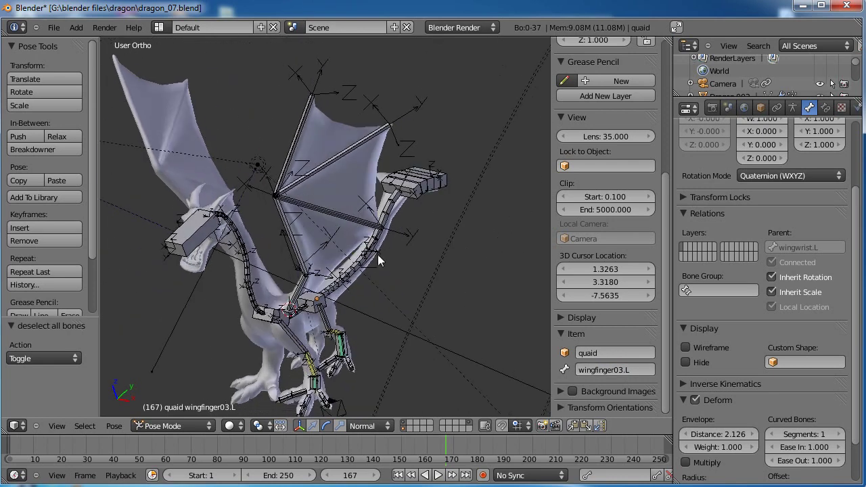
scroll(377, 254, up, 5)
right_click(350, 231)
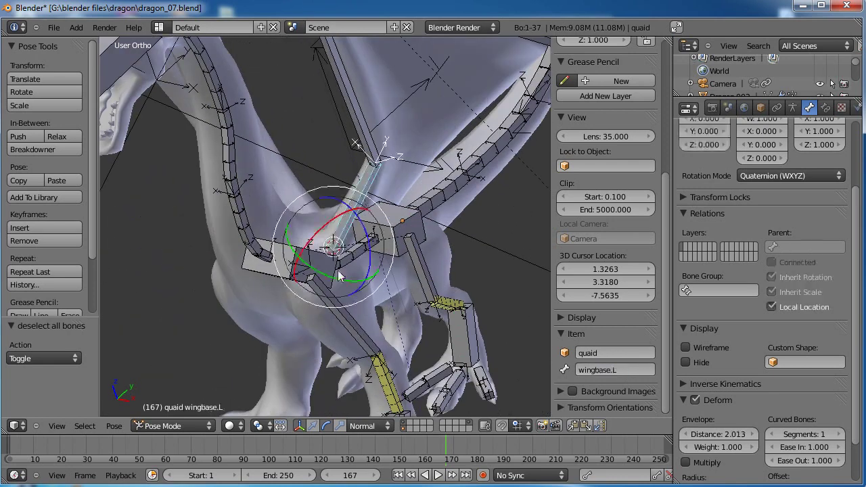
right_click(298, 277)
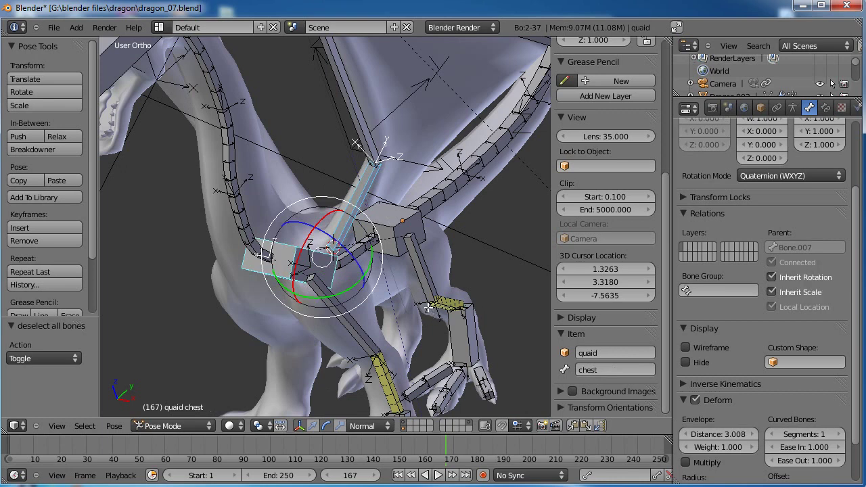
key(Tab)
key(ctrl+p)
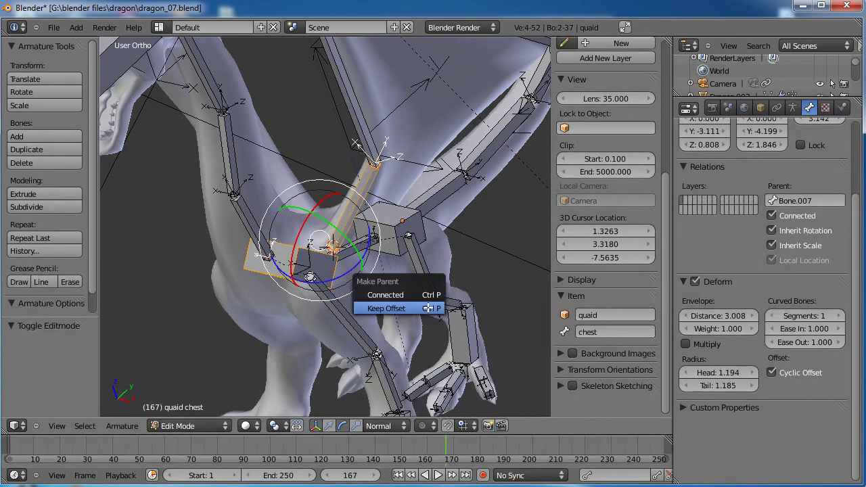
click(426, 311)
Parent the thigh.L bone to the hips bone with Keep Offset and return to Pose Mode
middle_drag(426, 311, 211, 260)
right_click(340, 301)
middle_drag(340, 301, 384, 304)
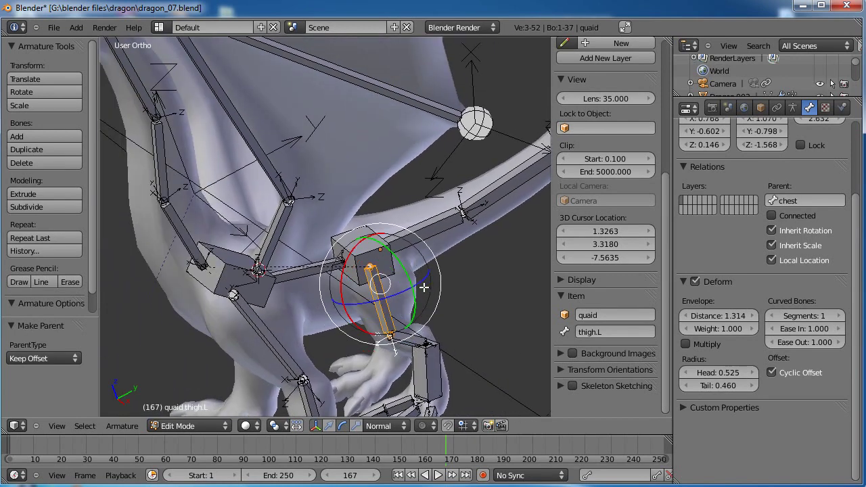
right_click(367, 244)
right_click(380, 284)
shift+right_click(362, 238)
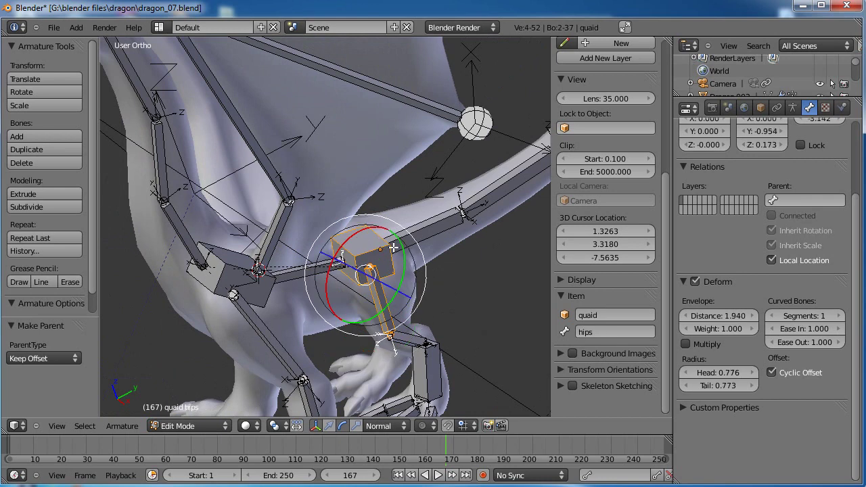
key(ctrl+p)
click(393, 247)
key(ctrl+Tab)
key(a)
Test how the wing follows the chest bone by moving and rotating it, cancelling each transform
scroll(391, 252, down, 5)
right_click(282, 246)
key(r)
key(g)
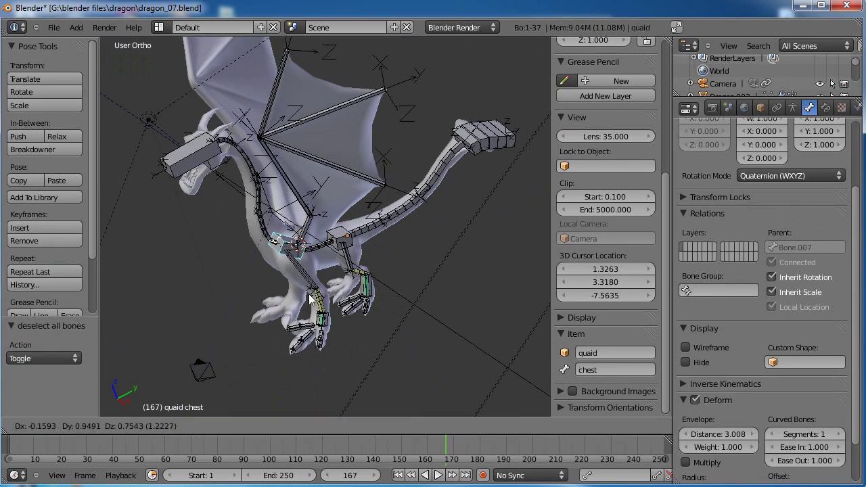
right_click(309, 298)
key(KP_3)
key(r)
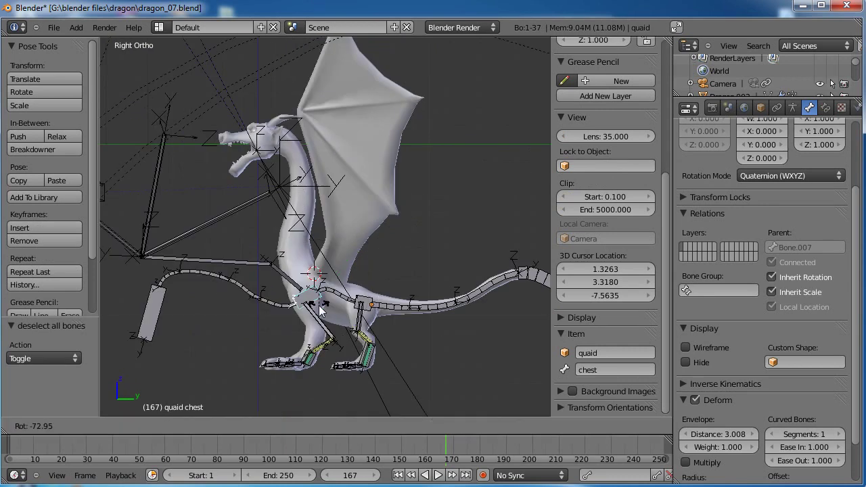
key(r)
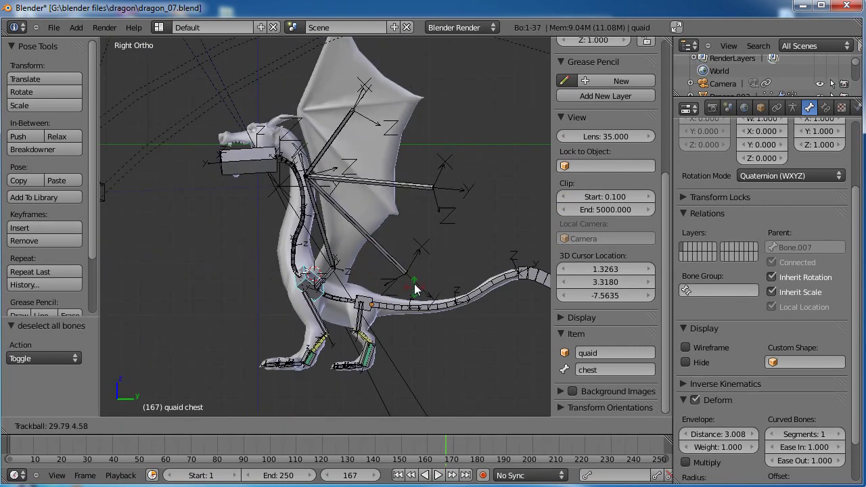
right_click(381, 277)
Test the hips bone by moving and rotating it in the side view, cancelling each transform
right_click(370, 301)
right_click(366, 297)
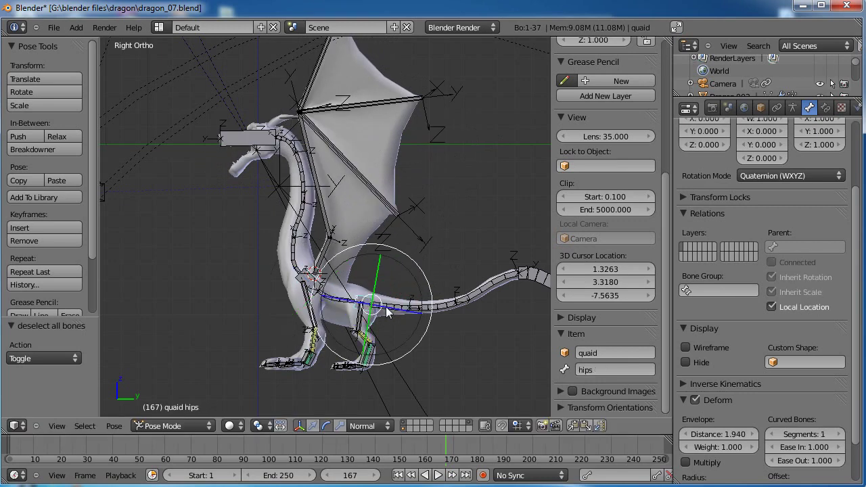
key(g)
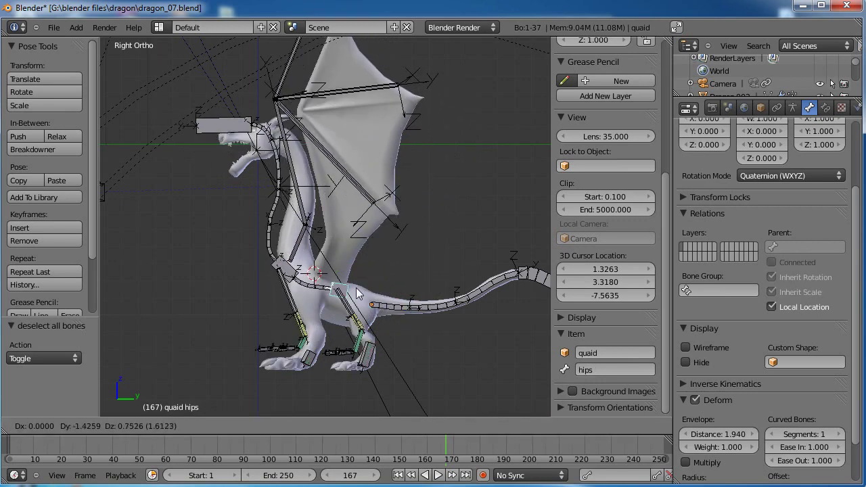
right_click(375, 324)
key(r)
key(r)
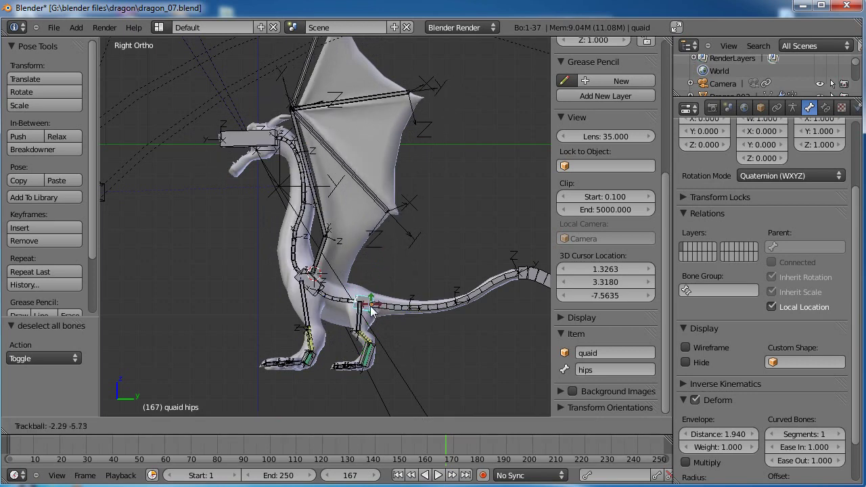
right_click(377, 311)
Parent the first tail bone, hips.001, to the hips bone with Keep Offset and return to Pose Mode
middle_drag(377, 311, 352, 312)
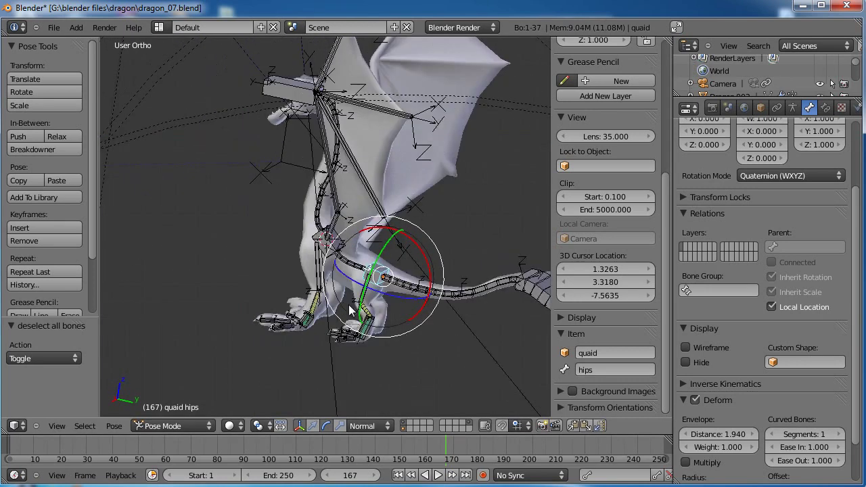
scroll(386, 308, up, 3)
middle_drag(409, 306, 343, 273)
key(Tab)
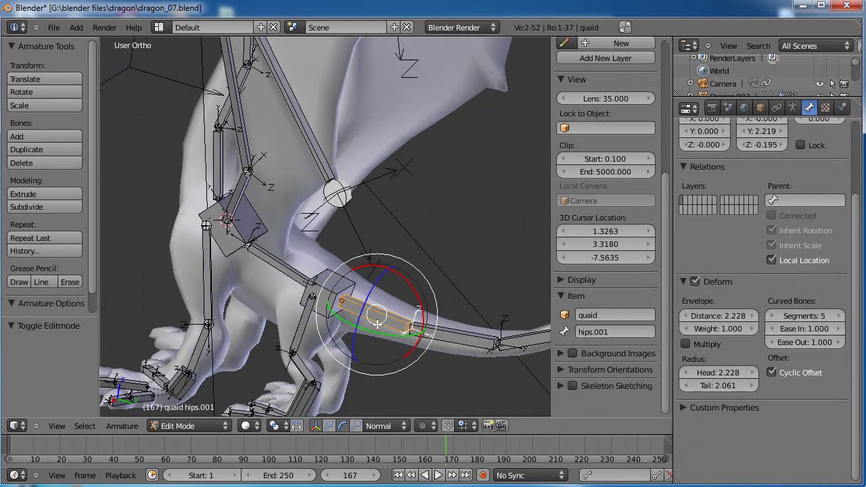
key(ctrl+p)
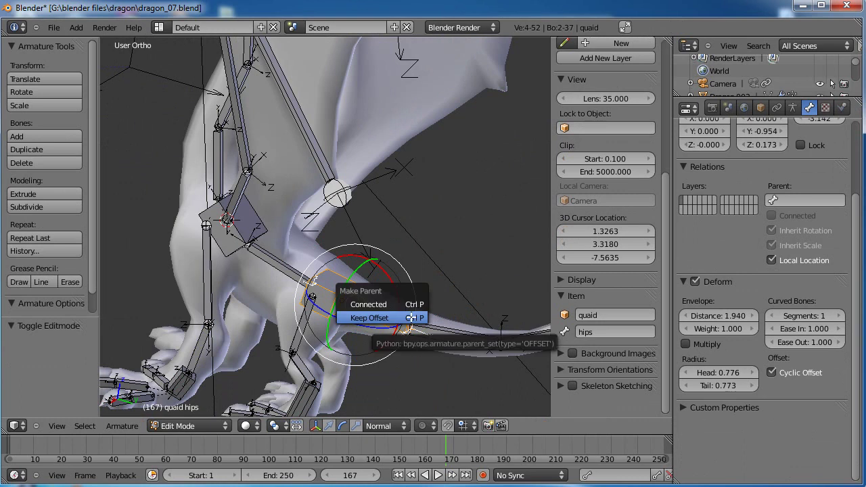
click(413, 319)
key(Tab)
key(a)
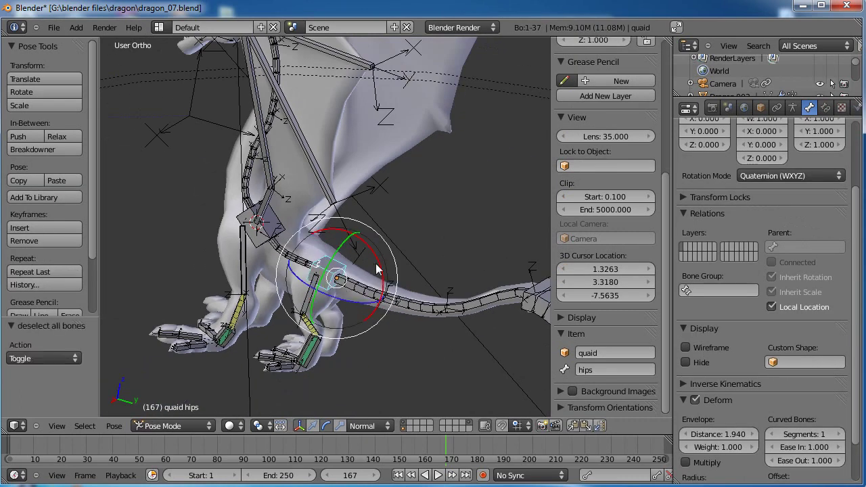
Test whether the tail follows the hips bone with a trackball rotation and cancel it
key(r)
key(r)
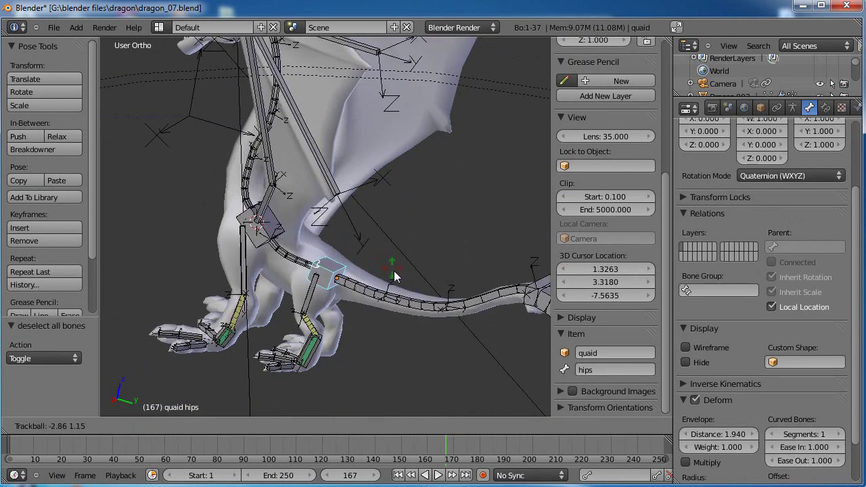
right_click(379, 267)
Turn off the display of the bone axes for the armature
shift+middle_drag(376, 250, 375, 311)
scroll(375, 312, down, 3)
middle_drag(291, 279, 388, 287)
middle_drag(434, 274, 472, 277)
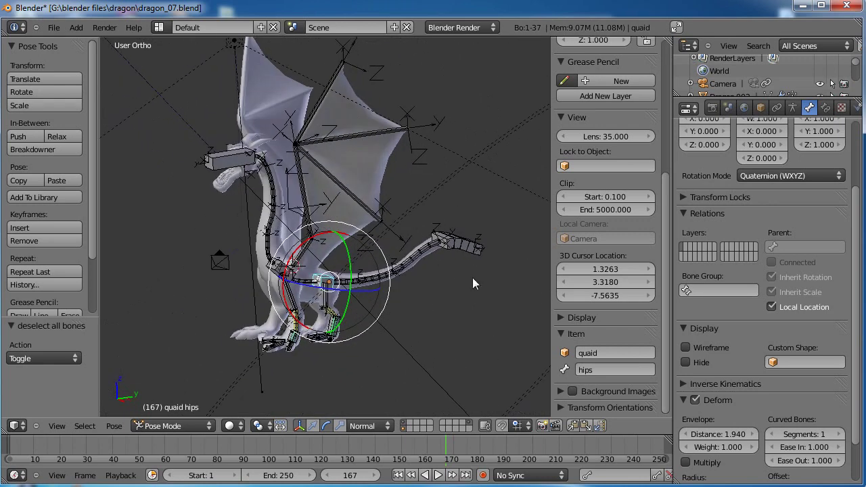
click(792, 107)
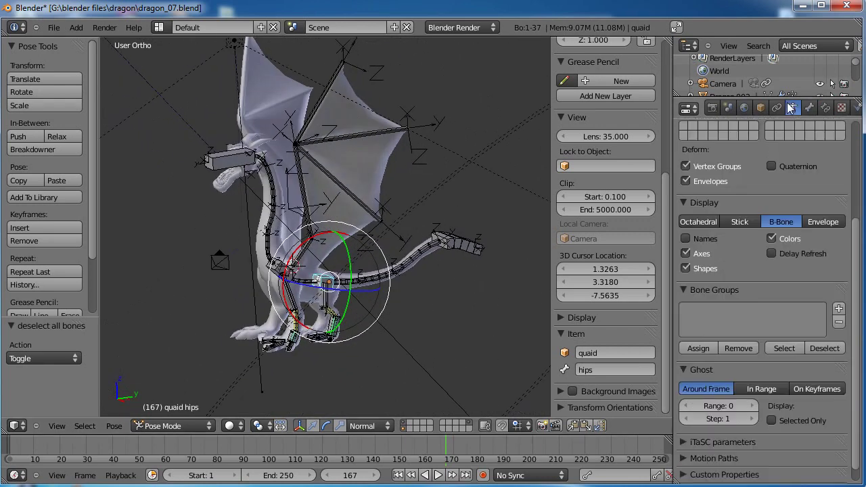
click(686, 254)
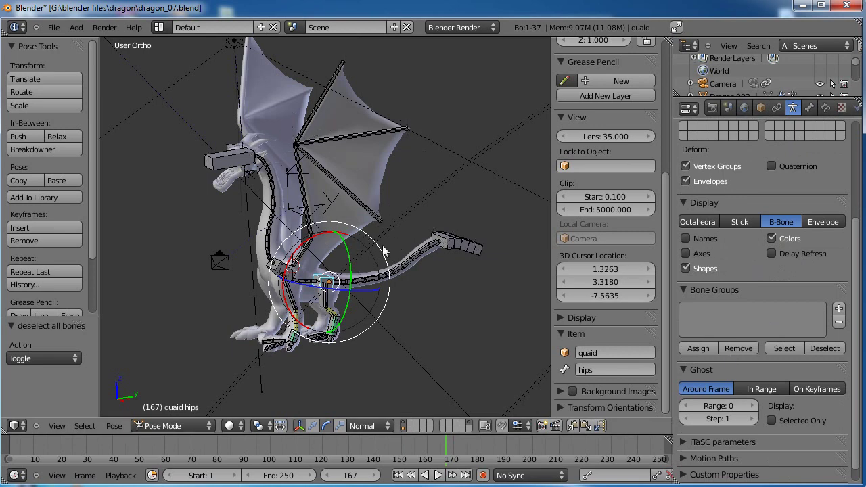
Deselect all bones and examine the head bone's fit around the dragon's head and jaw
key(ctrl+space)
middle_drag(385, 240, 399, 259)
scroll(416, 255, up, 4)
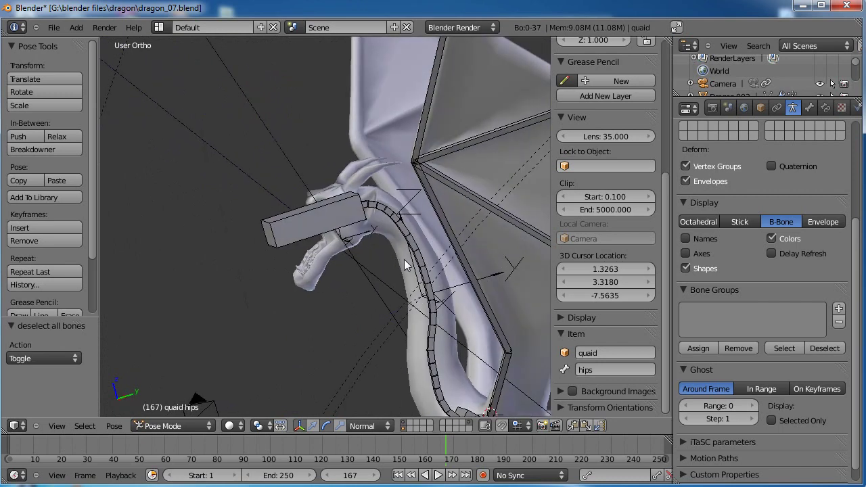
key(KP_3)
scroll(404, 263, up, 4)
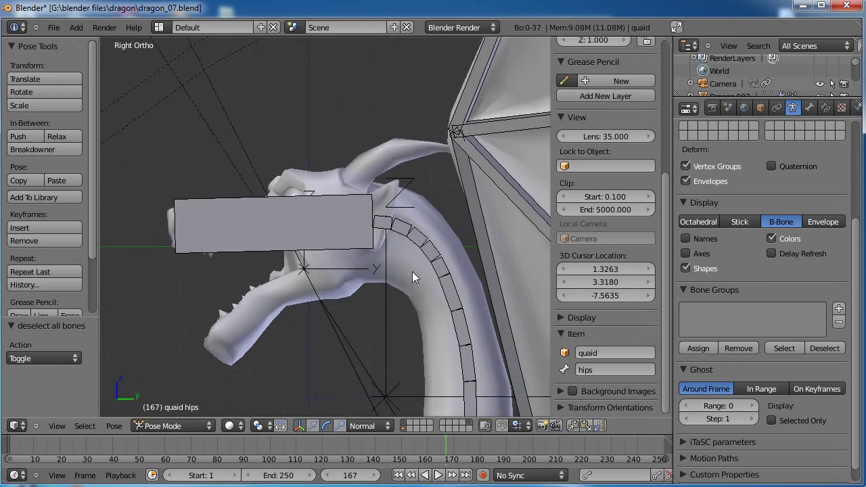
middle_drag(322, 258, 325, 218)
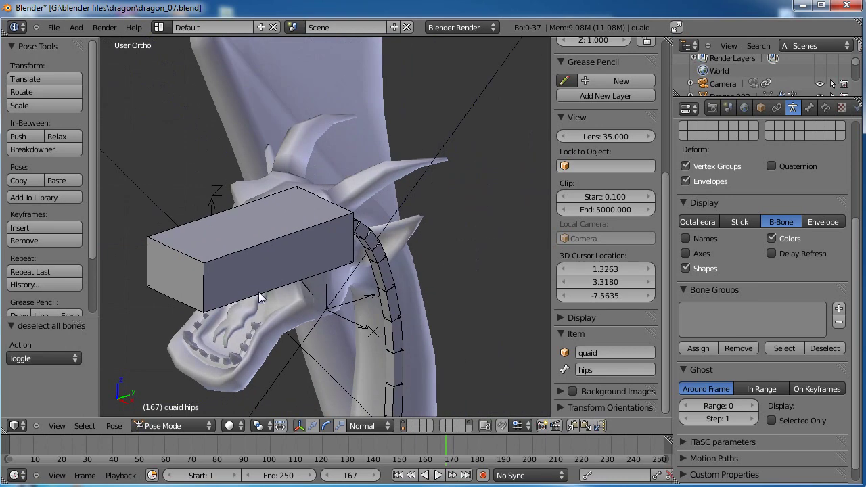
middle_drag(269, 288, 328, 255)
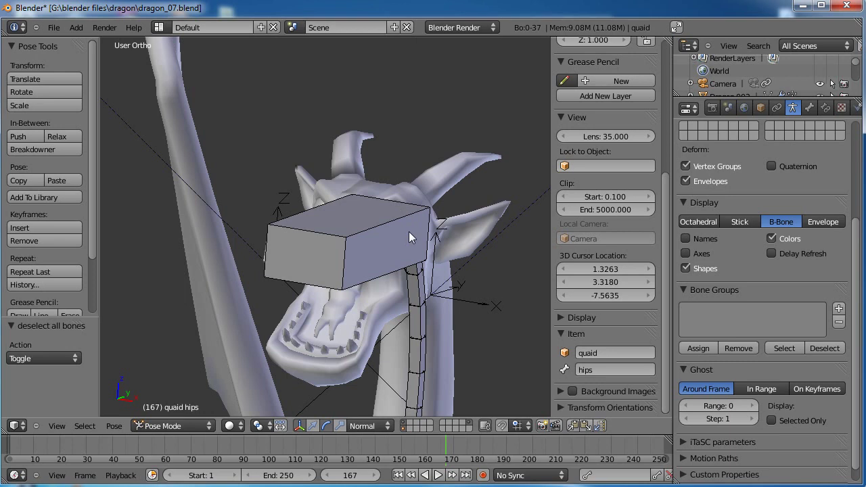
Select the head bone, switch to Edit Mode and open its bone properties, collapsing the armature's display settings
right_click(353, 229)
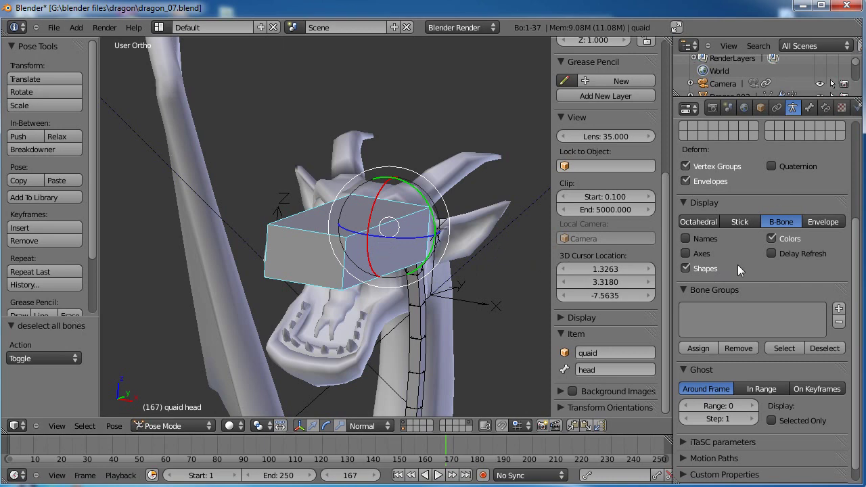
scroll(737, 259, up, 5)
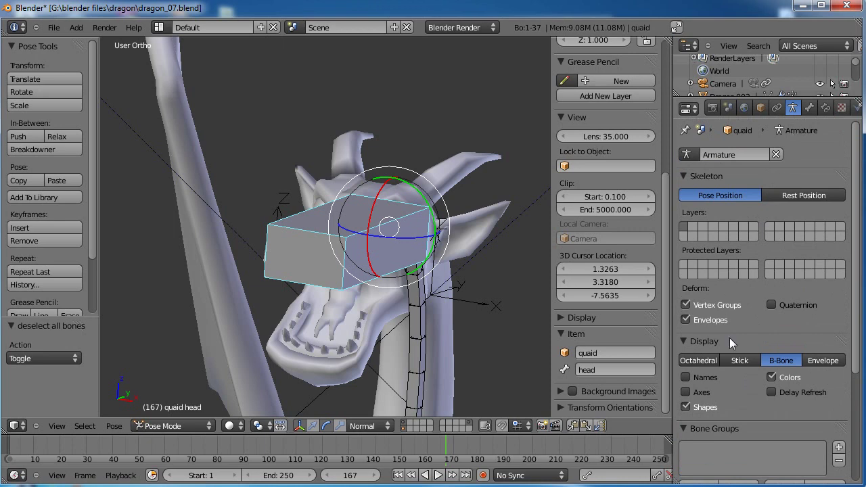
scroll(725, 290, down, 3)
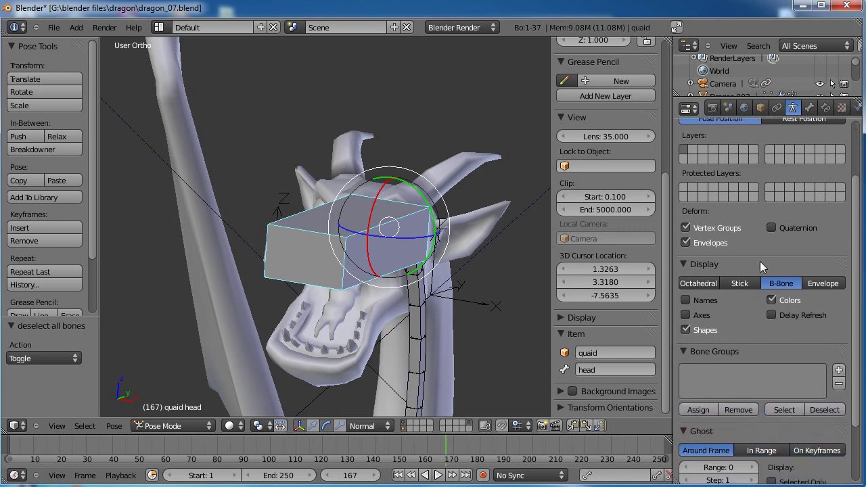
key(Tab)
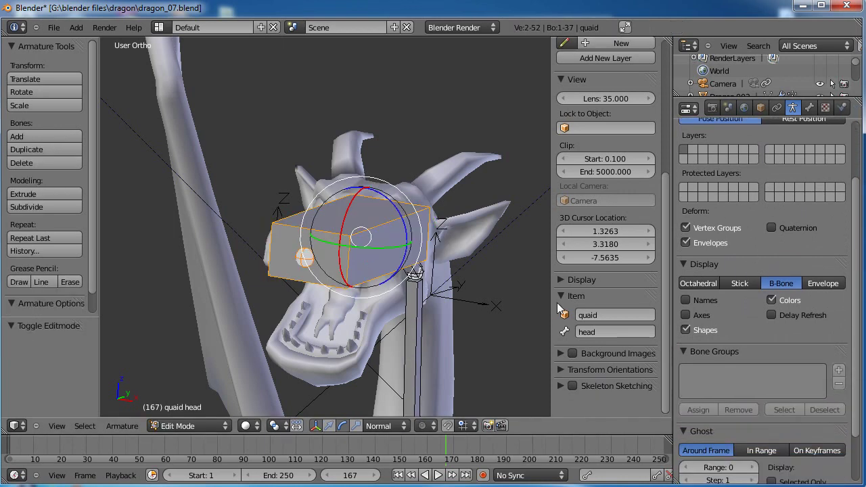
key(a)
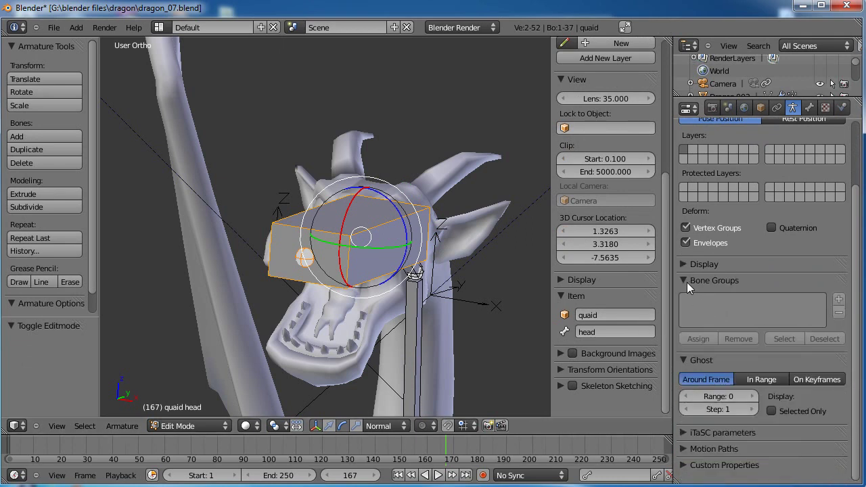
click(683, 263)
click(809, 108)
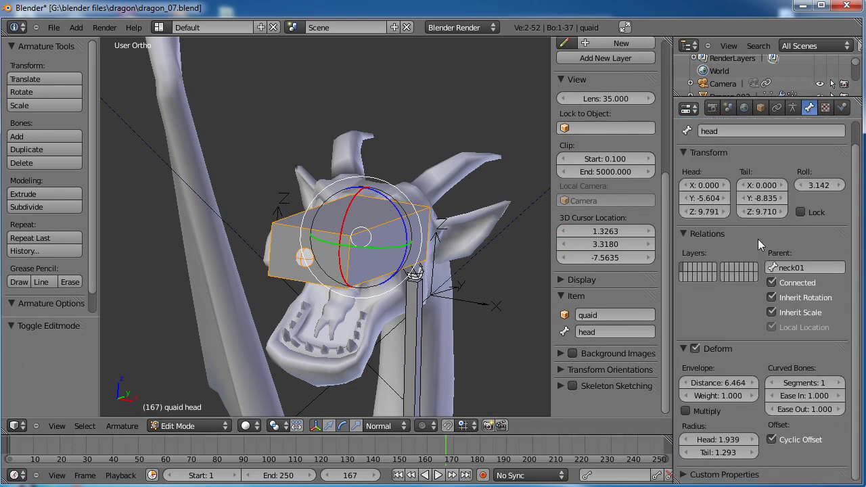
Set the armature object's maximum draw type to Wire and return to Pose Mode
scroll(785, 245, up, 1)
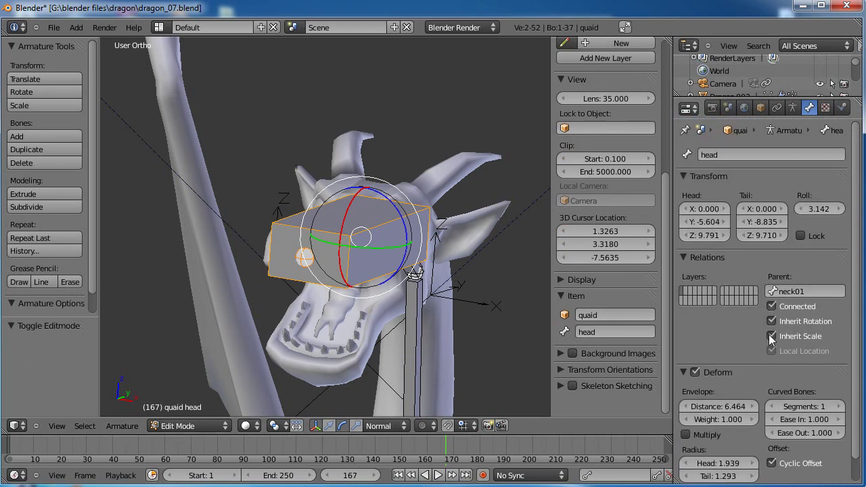
click(760, 108)
scroll(737, 332, down, 1)
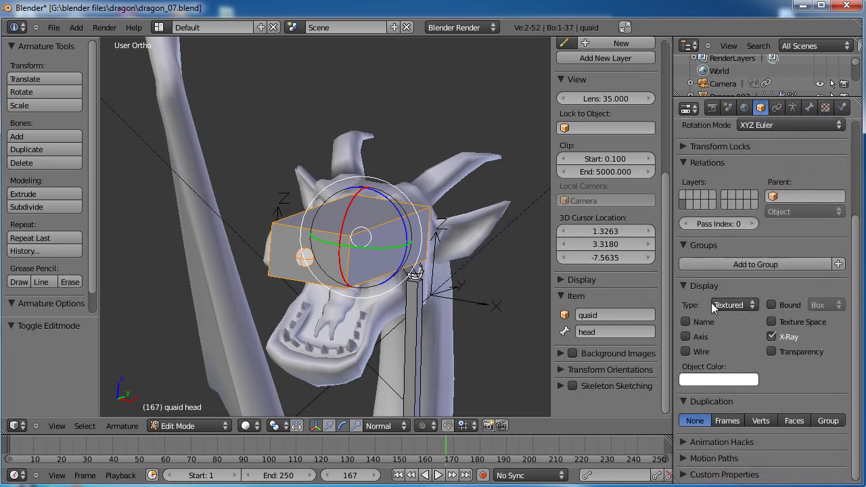
click(741, 304)
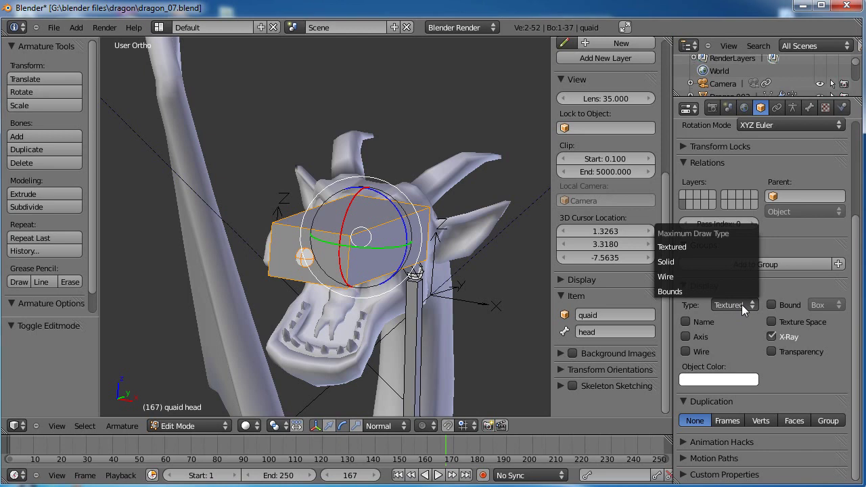
click(679, 275)
middle_drag(424, 249, 397, 240)
key(a)
key(Tab)
Deselect all bones and examine the wire-drawn bones across the dragon's body, legs and feet
scroll(397, 244, down, 3)
scroll(399, 238, down, 2)
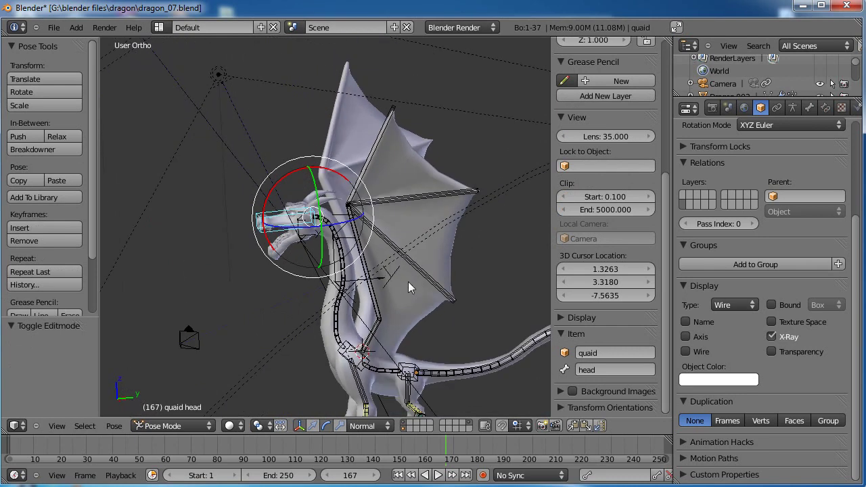
key(z)
key(z)
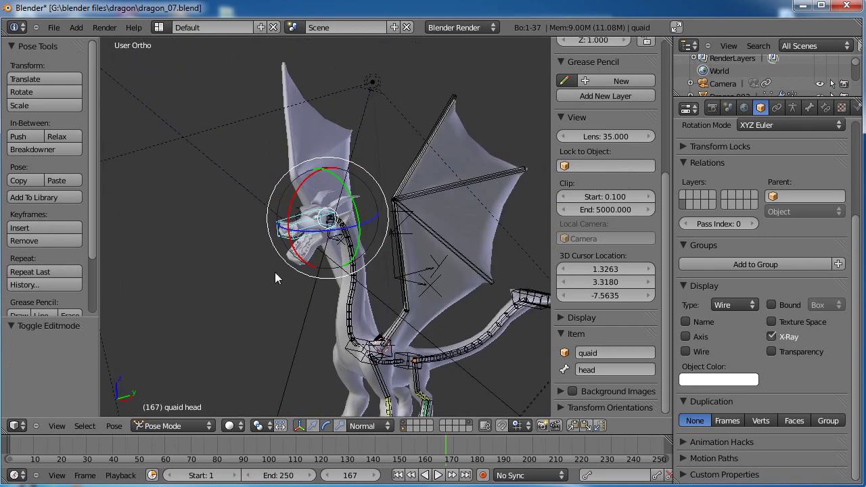
key(a)
mouse_move(363, 272)
middle_down()
mouse_move(334, 213)
mouse_move(384, 268)
mouse_move(349, 268)
mouse_move(394, 296)
middle_up()
scroll(384, 272, up, 5)
scroll(384, 269, up, 1)
shift+middle_drag(387, 238, 321, 105)
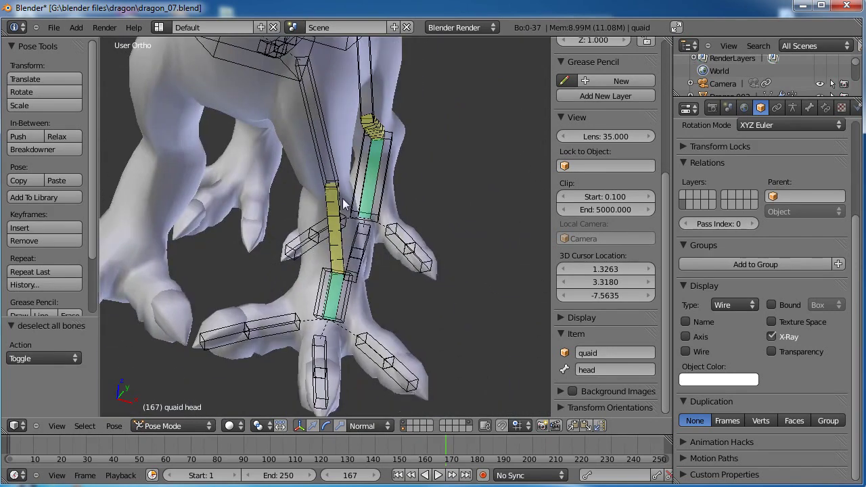
shift+middle_drag(363, 222, 355, 270)
middle_drag(419, 315, 353, 297)
scroll(369, 296, down, 3)
shift+middle_drag(323, 195, 376, 286)
scroll(321, 239, down, 3)
shift+middle_drag(314, 188, 353, 271)
scroll(352, 271, up, 6)
Select the dragon mesh and set its "jaw open" shape key value to 0 to close the mouth
key(KP_3)
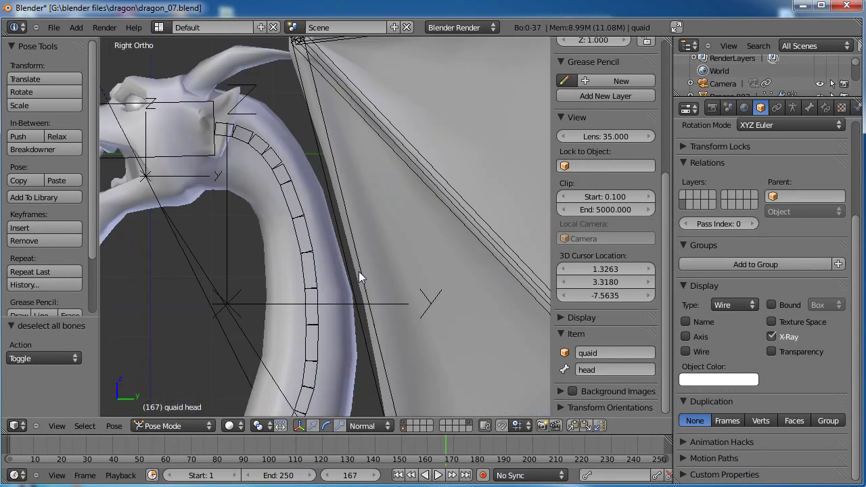
scroll(274, 200, down, 3)
shift+middle_drag(274, 201, 376, 225)
scroll(355, 169, up, 2)
click(368, 188)
click(370, 183)
key(ctrl+Tab)
right_click(374, 216)
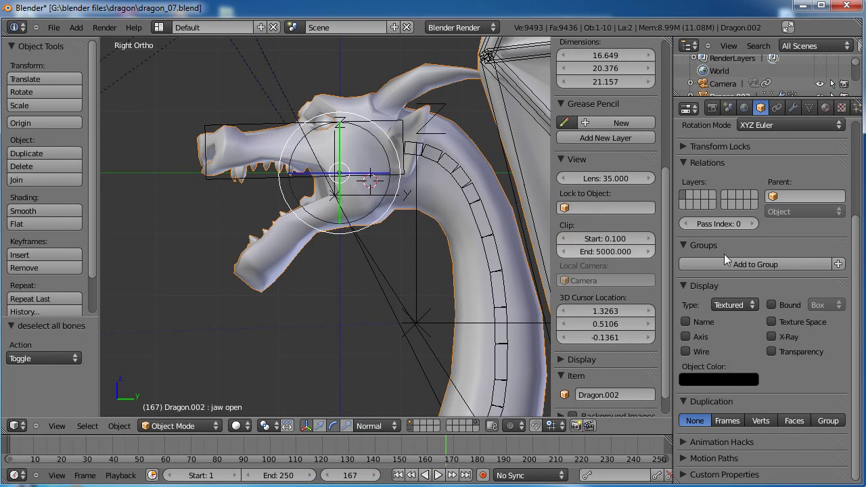
click(810, 108)
scroll(782, 384, down, 2)
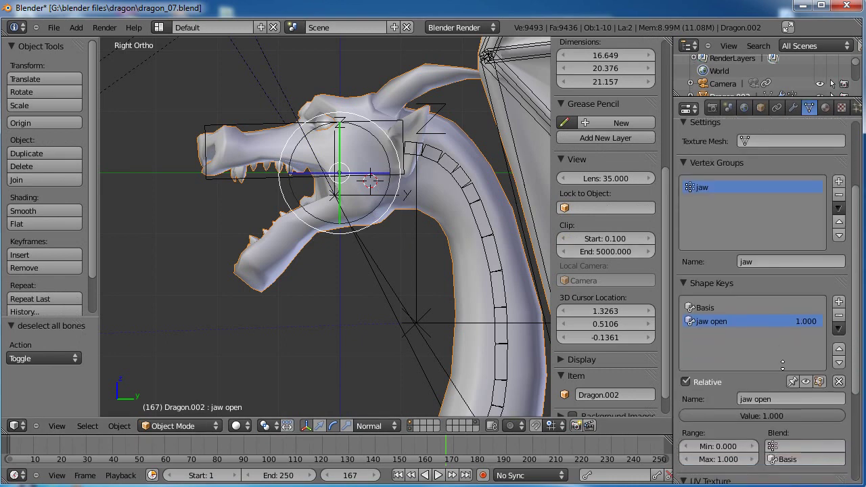
drag(795, 413, 515, 396)
Place the 3D cursor near the jaw hinge in side view and deselect the dragon mesh
shift+middle_drag(360, 155, 362, 172)
click(367, 196)
key(r)
click(367, 196)
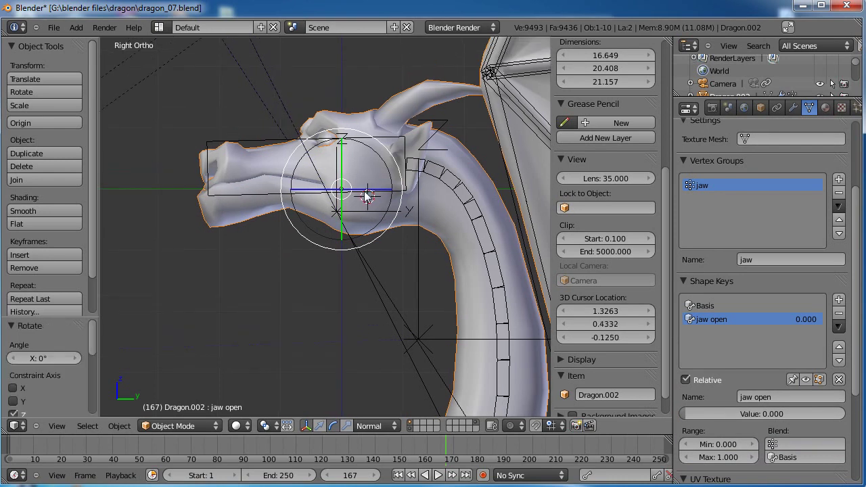
key(a)
click(367, 196)
Centre the 3D cursor on the head in wireframe front view and align it with the jaw hinge in side view
key(KP_1)
key(z)
scroll(300, 247, up, 4)
click(314, 247)
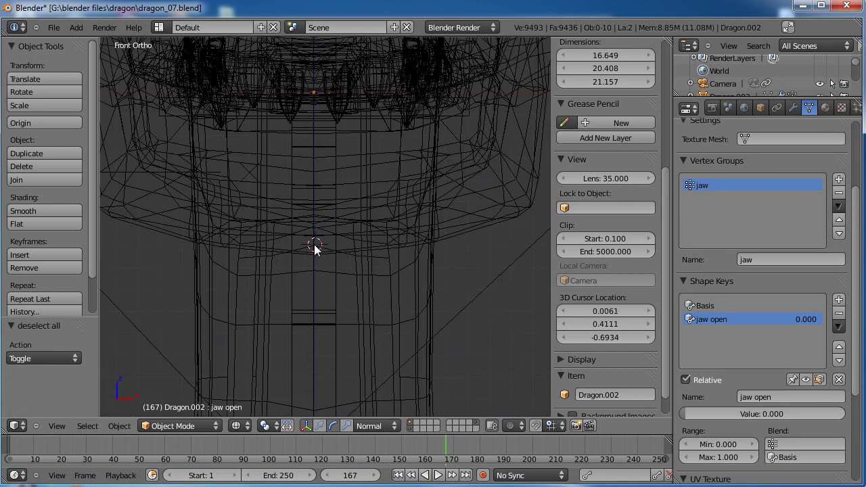
click(313, 245)
scroll(351, 248, down, 4)
shift+scroll(351, 248, up, 3)
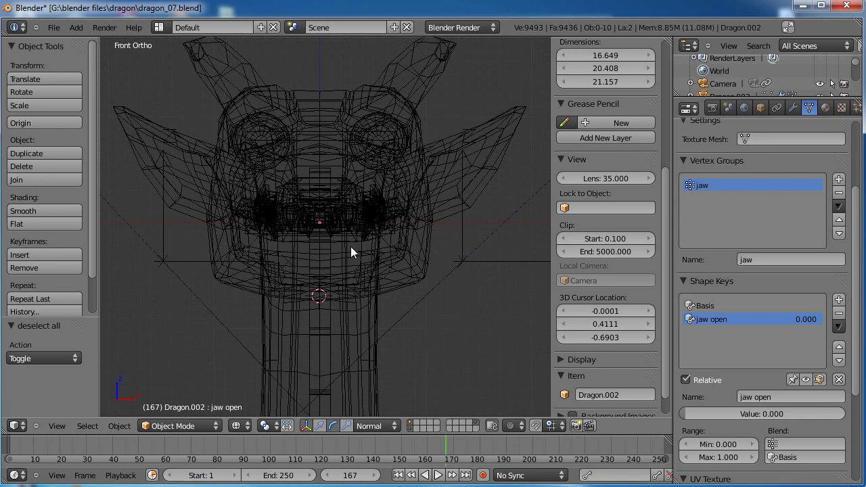
key(KP_3)
click(396, 230)
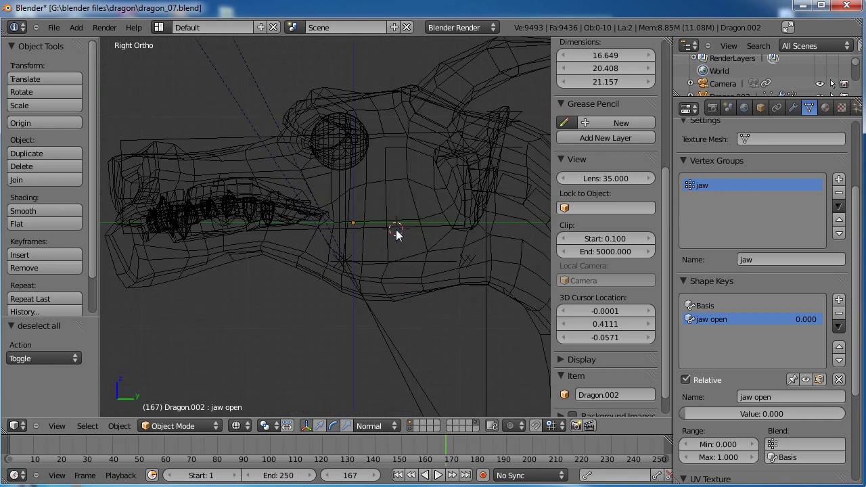
Select the armature by its head bone and switch it to Edit Mode in solid shading, side view
right_click(369, 131)
right_click(378, 133)
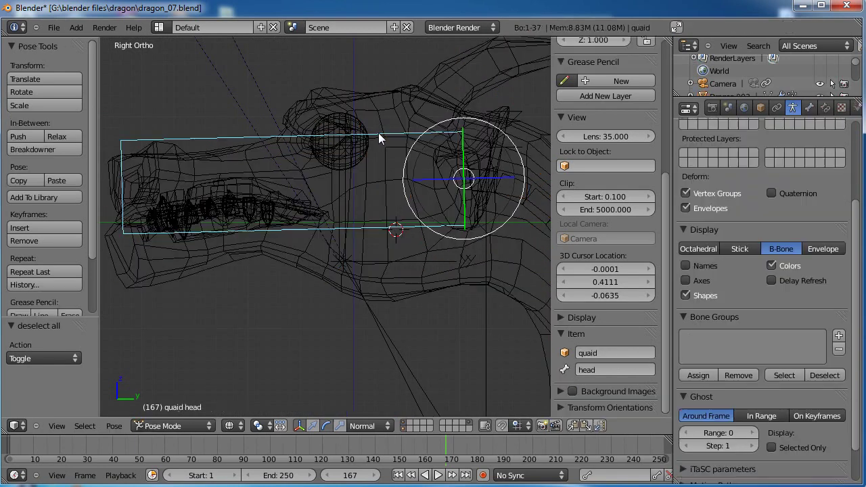
key(Tab)
scroll(409, 209, down, 1)
scroll(410, 209, down, 2)
key(z)
shift+middle_drag(402, 223, 408, 249)
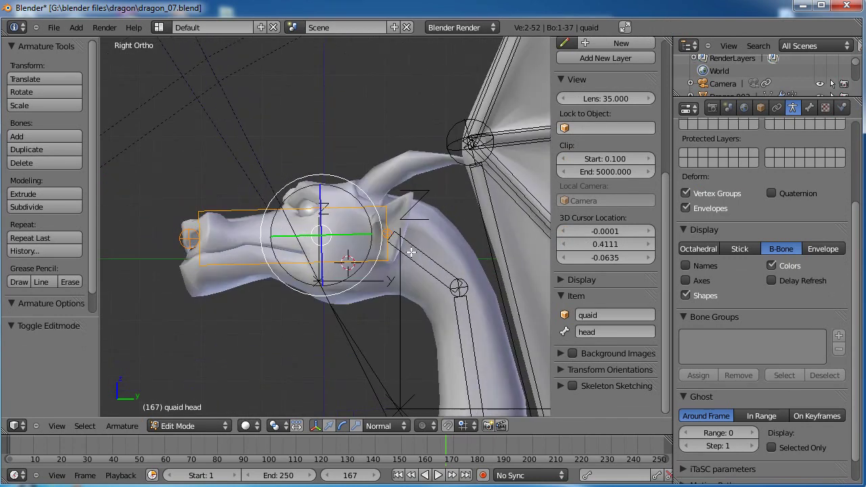
key(z)
key(z)
key(z)
key(z)
Add a bone at the 3D cursor, move its tip to the front of the lower jaw and its root slightly back toward the neck
key(shift+a)
key(g)
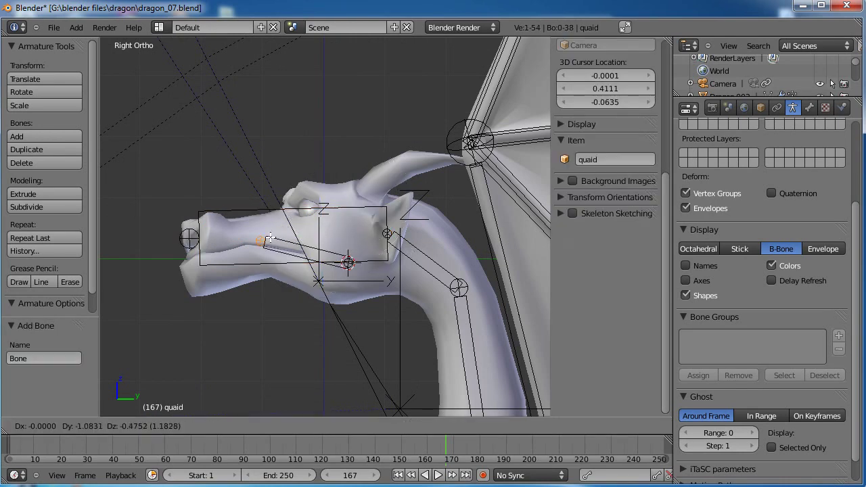
click(211, 266)
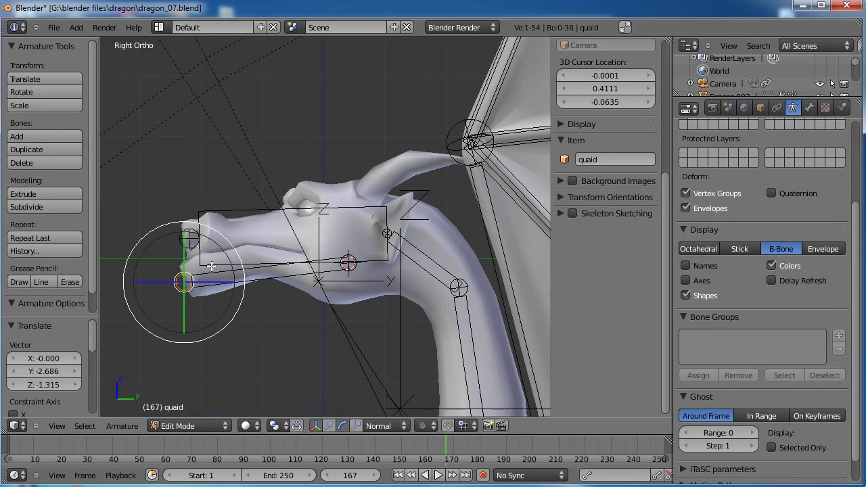
right_click(351, 263)
key(g)
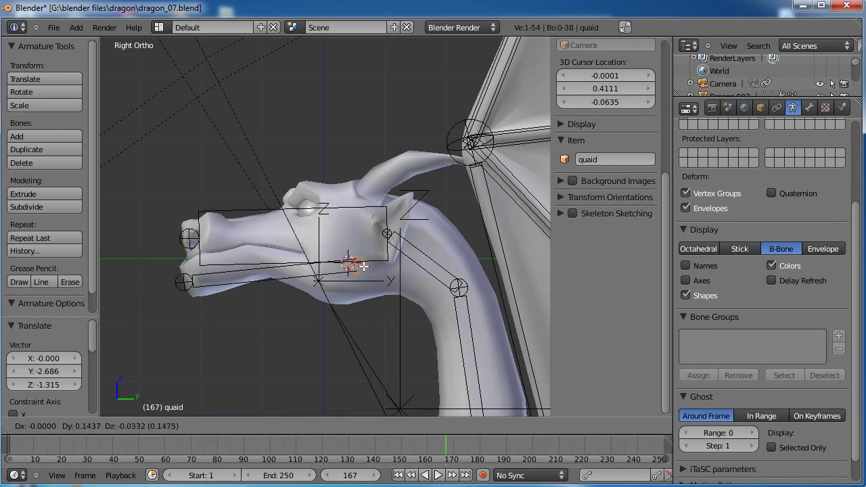
click(361, 266)
Select the whole new bone in the lower jaw and rename it jaw
right_click(344, 265)
right_click(306, 272)
click(598, 333)
text(ja)
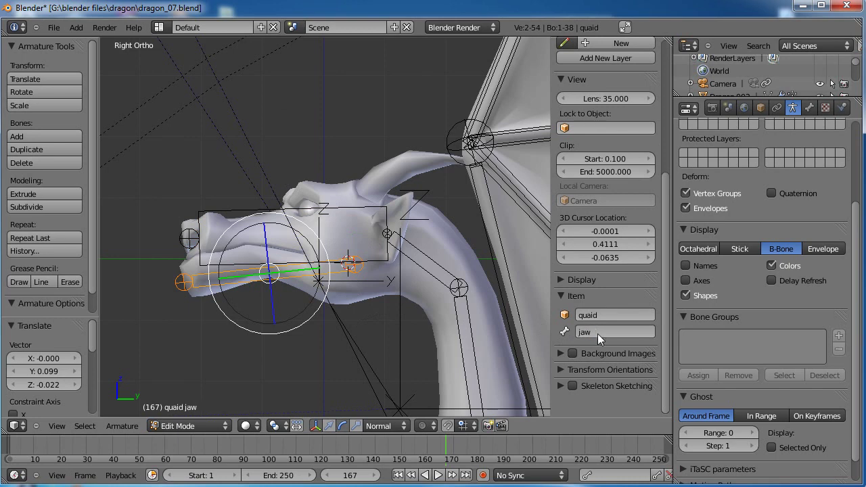
text(w)
key(Return)
Place the 3D cursor at the base of the dragon's left ear and add a bone there reaching up to the ear's tip
shift+middle_drag(391, 205, 388, 214)
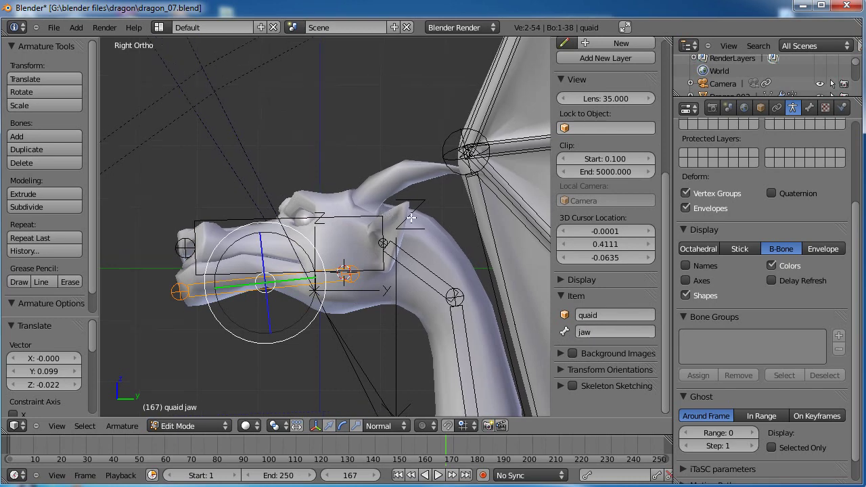
click(377, 246)
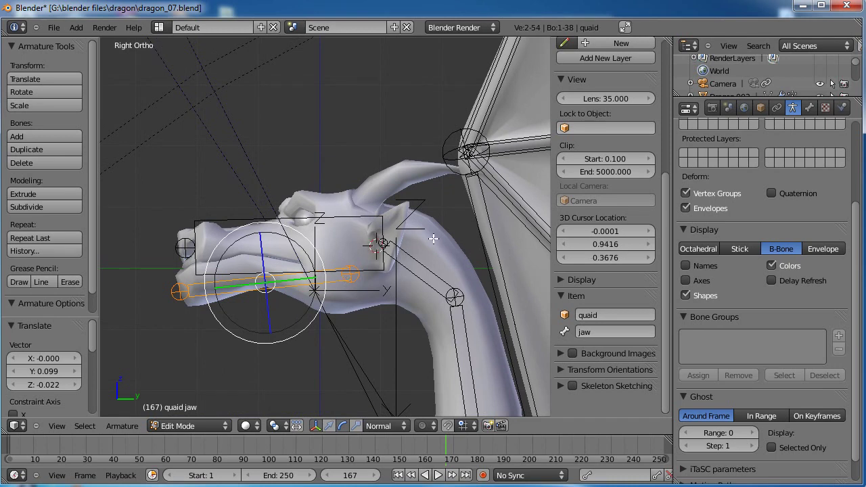
key(KP_1)
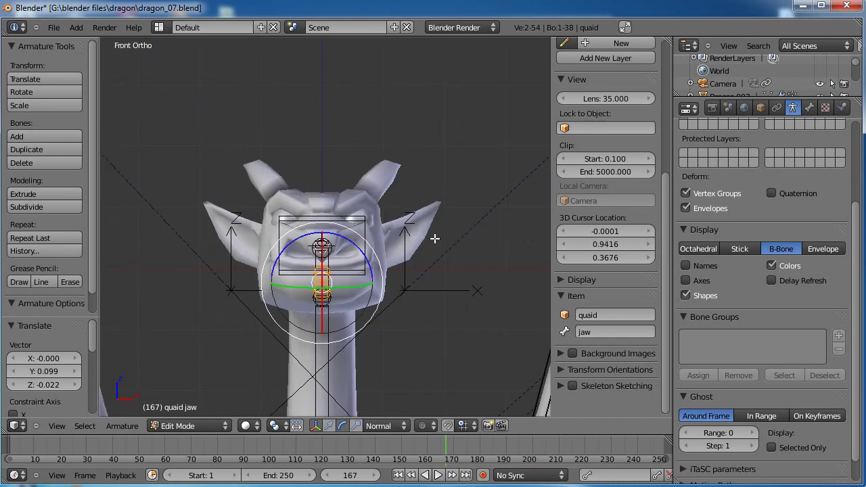
click(396, 263)
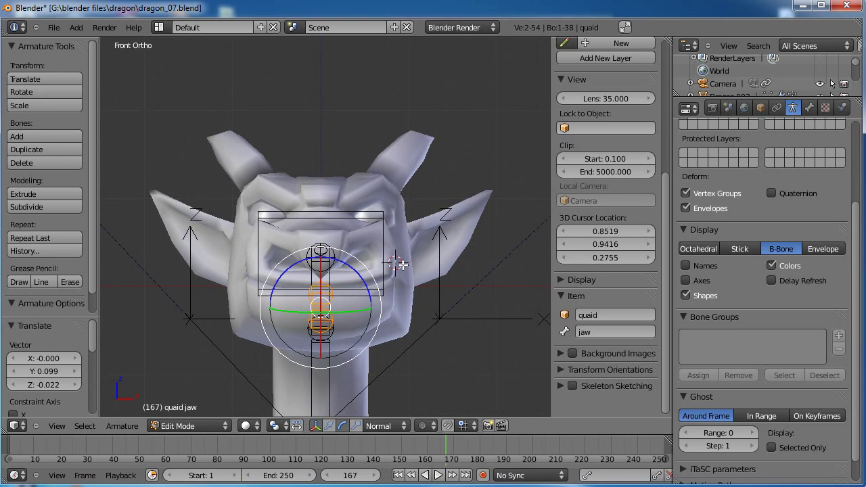
key(shift+a)
right_click(407, 152)
key(g)
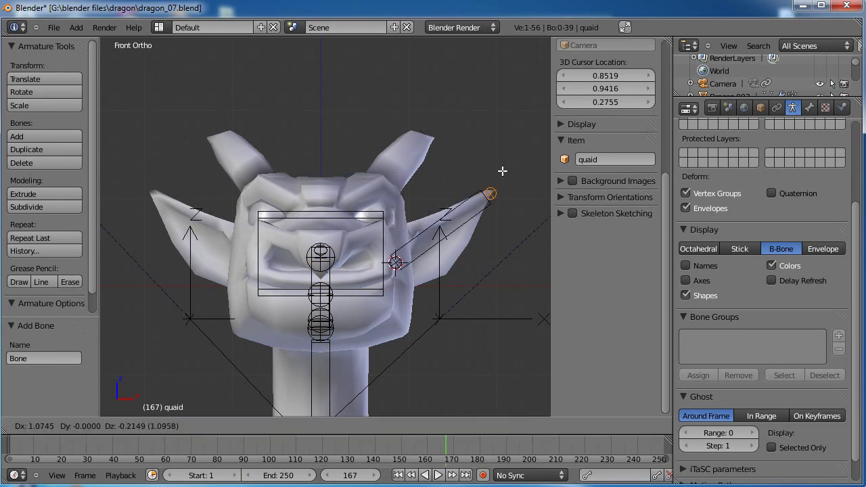
click(502, 171)
Shift the ear bone's root slightly toward the head and move its tip back about 0.51 along Y in top view
right_click(394, 267)
key(g)
click(421, 261)
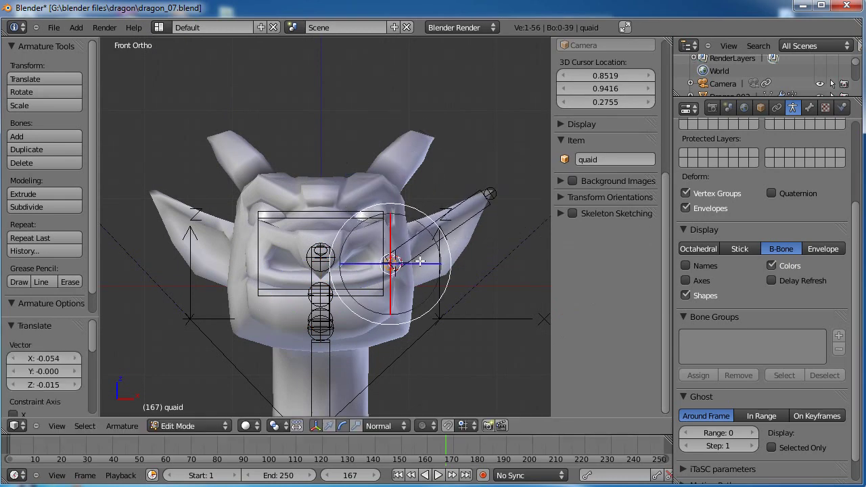
key(KP_3)
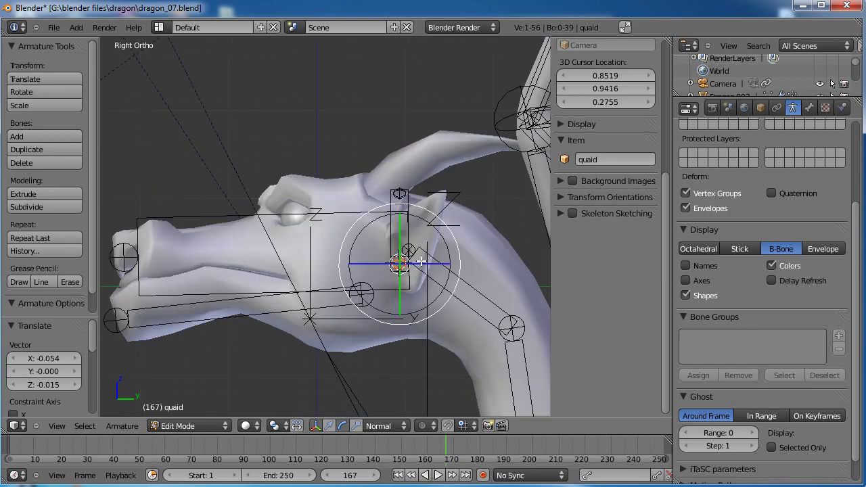
key(KP_7)
shift+middle_drag(429, 250, 383, 370)
right_click(441, 275)
key(g)
click(463, 242)
middle_drag(463, 242, 406, 257)
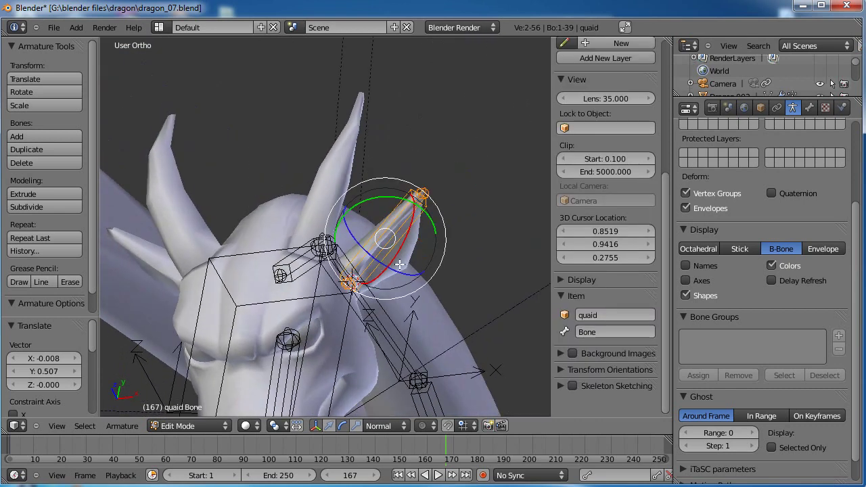
Subdivide the ear bone into two bones and move the joint between them down close to the ear's base
key(w)
click(399, 263)
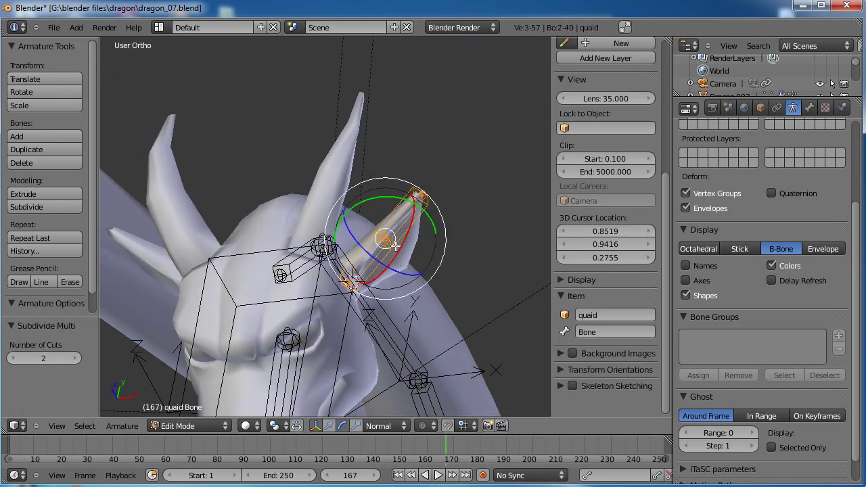
key(g)
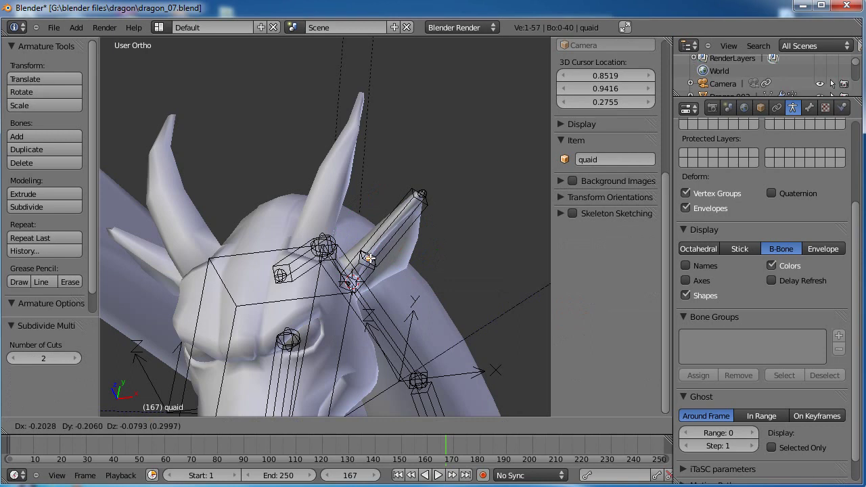
click(370, 257)
key(KP_1)
key(g)
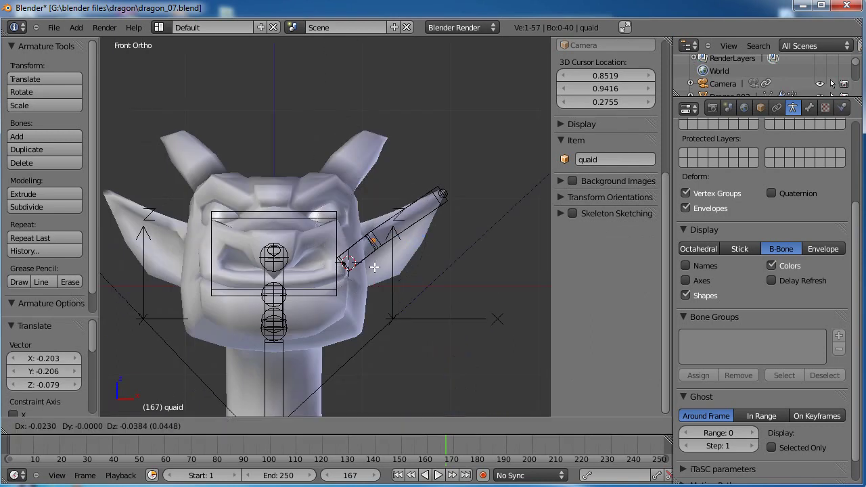
click(369, 278)
Select the outer ear bone and set its curved-bone segments to 5 in Pose Mode
right_click(396, 238)
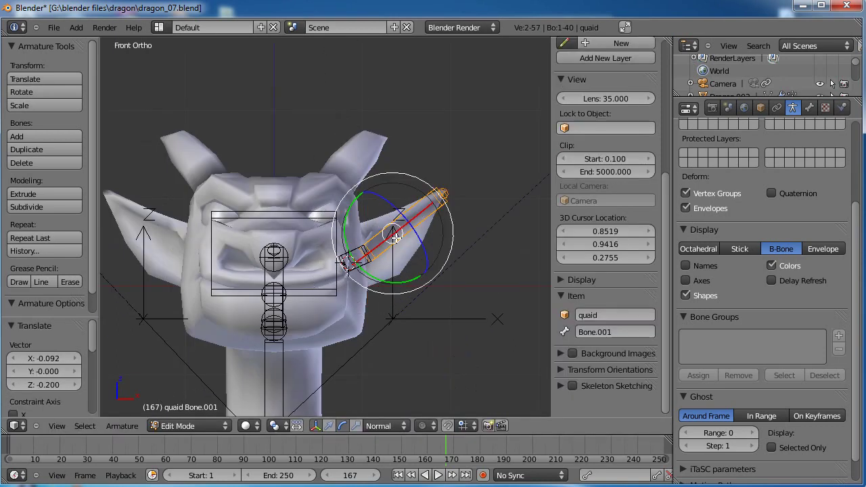
middle_drag(396, 239, 359, 237)
right_click(350, 272)
right_click(405, 222)
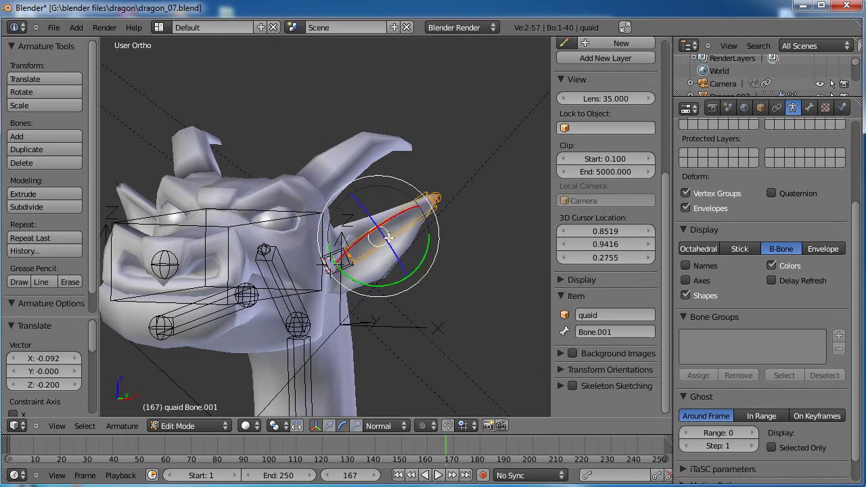
key(Tab)
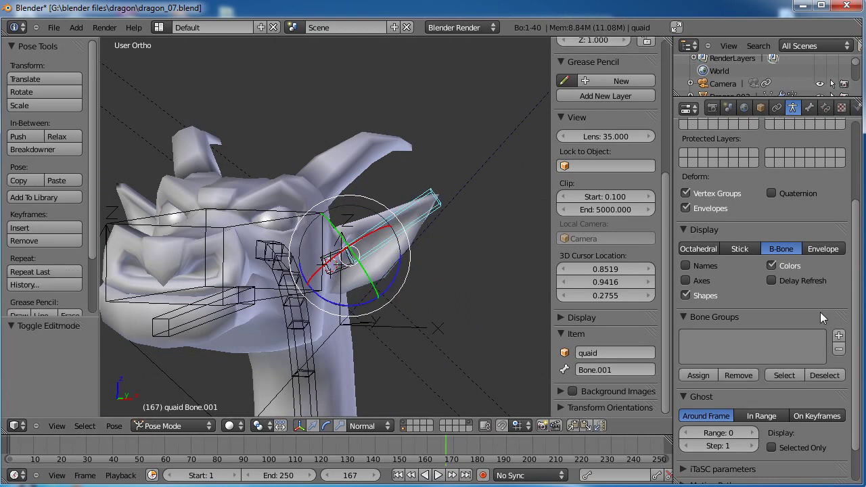
click(809, 108)
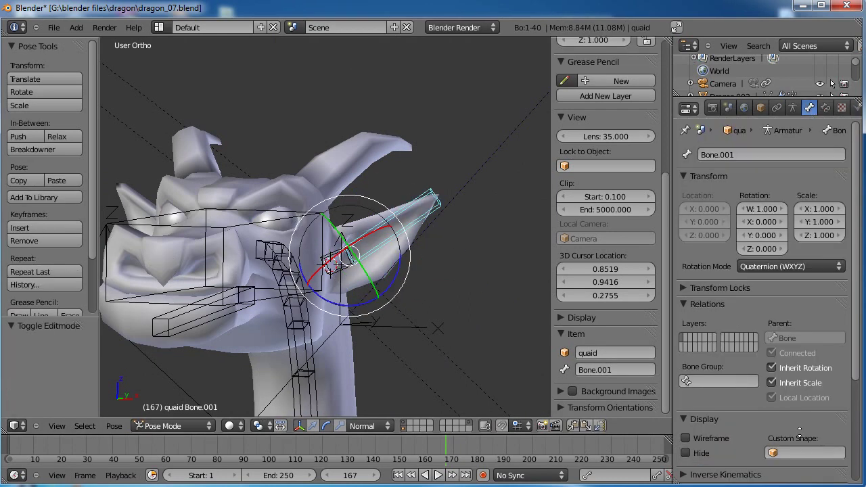
scroll(802, 305, down, 3)
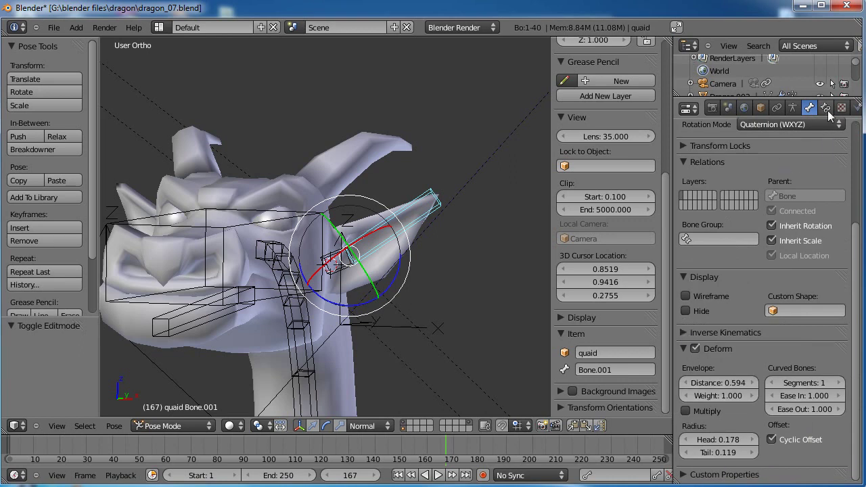
key(Tab)
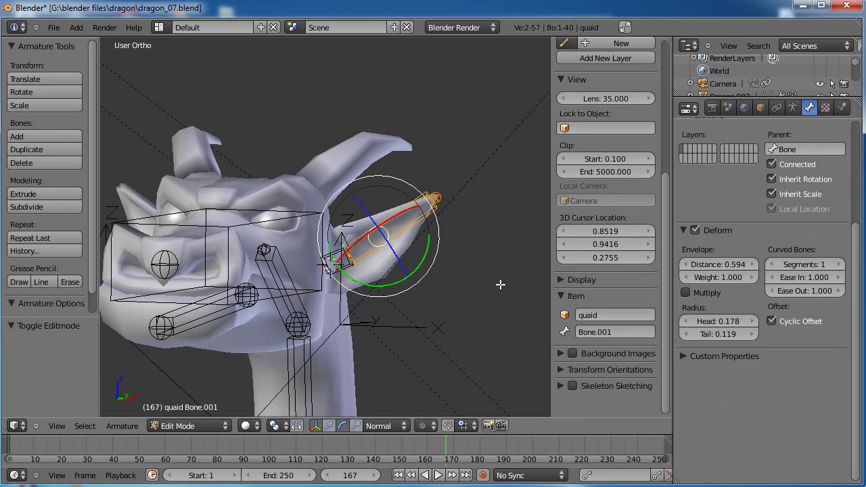
key(Tab)
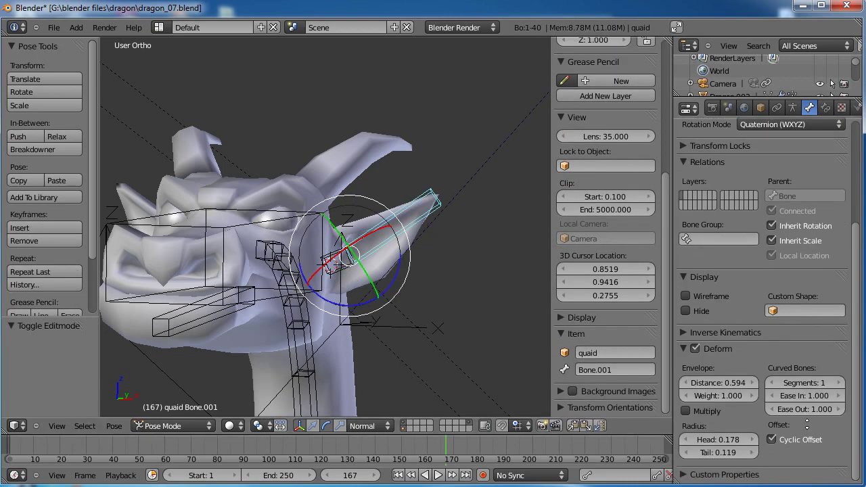
click(839, 383)
click(839, 384)
click(840, 384)
click(839, 383)
Try a trackball rotation of the segmented outer ear bone in Pose Mode to test its bending
right_click(351, 264)
middle_drag(450, 258, 399, 223)
right_click(400, 215)
key(r)
key(r)
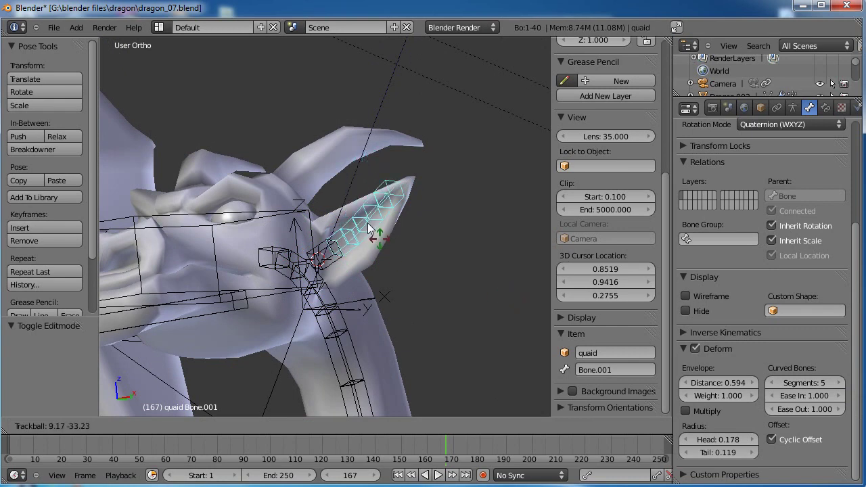
click(397, 261)
key(Tab)
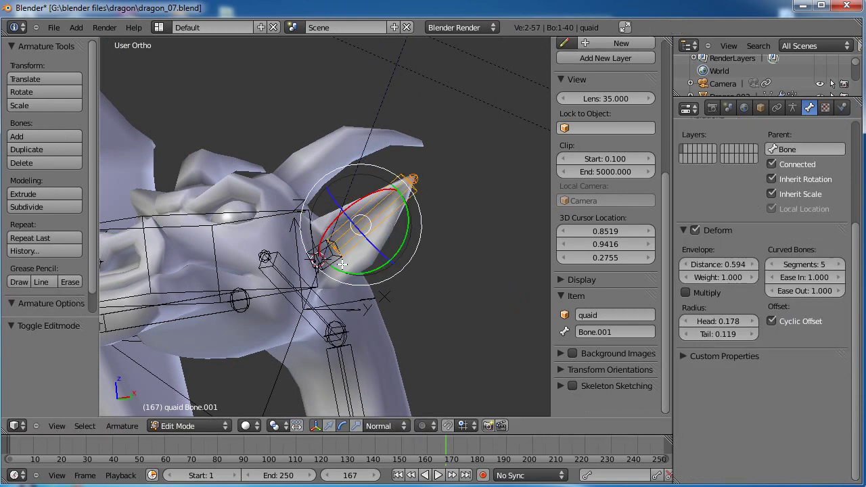
Try deleting the short bone at the ear's base and rotating the remaining ear bone in Pose Mode
right_click(338, 257)
key(x)
click(353, 262)
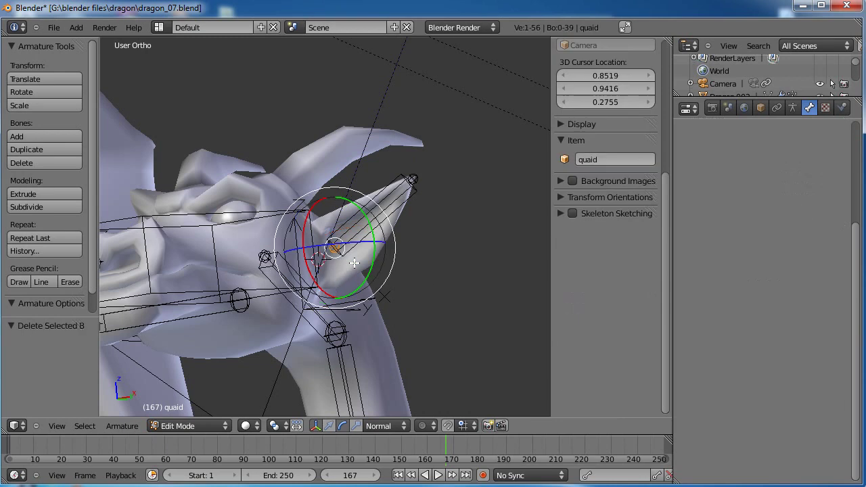
key(Tab)
key(r)
click(421, 231)
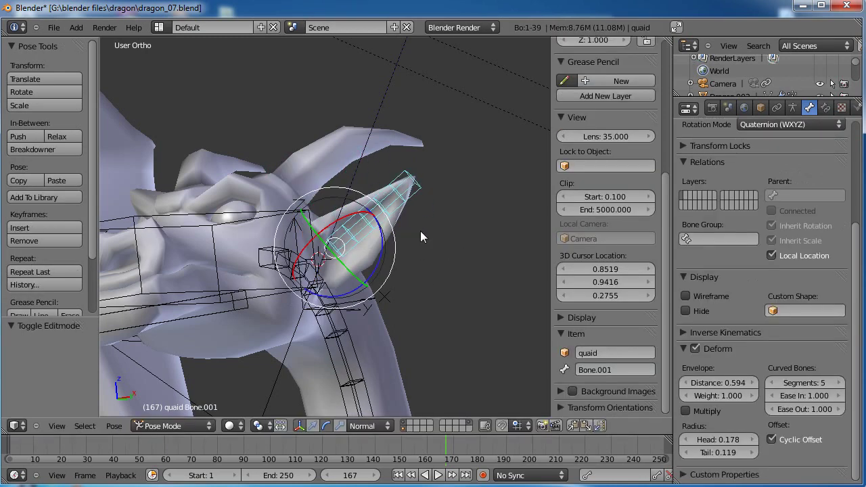
key(Tab)
key(shift+a)
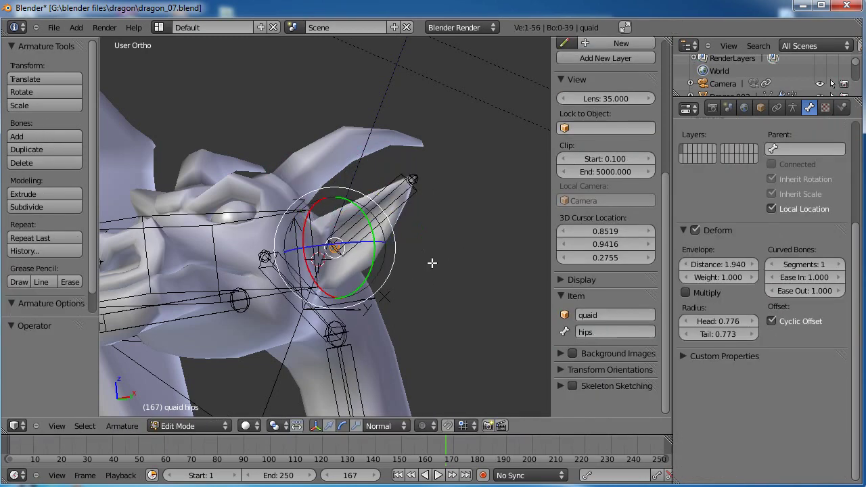
Restore the deleted base bone of the left ear and rename it earBase.L in Pose Mode
key(Tab)
key(a)
key(a)
click(609, 370)
text(ear)
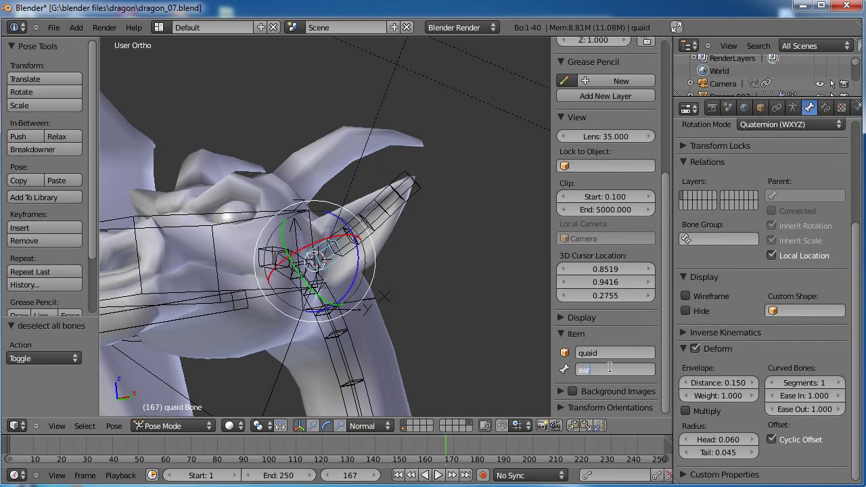
text(Base.L)
key(Return)
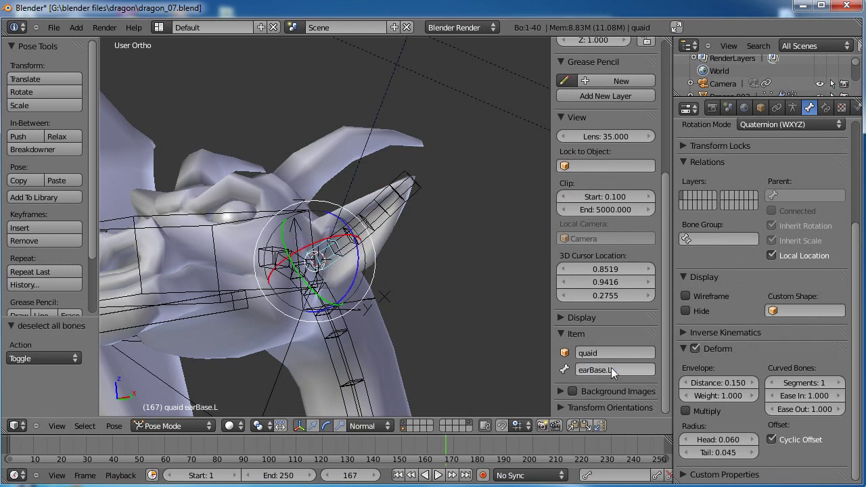
Select the long outer bone of the left ear and rename it ear.L
right_click(351, 180)
right_click(391, 202)
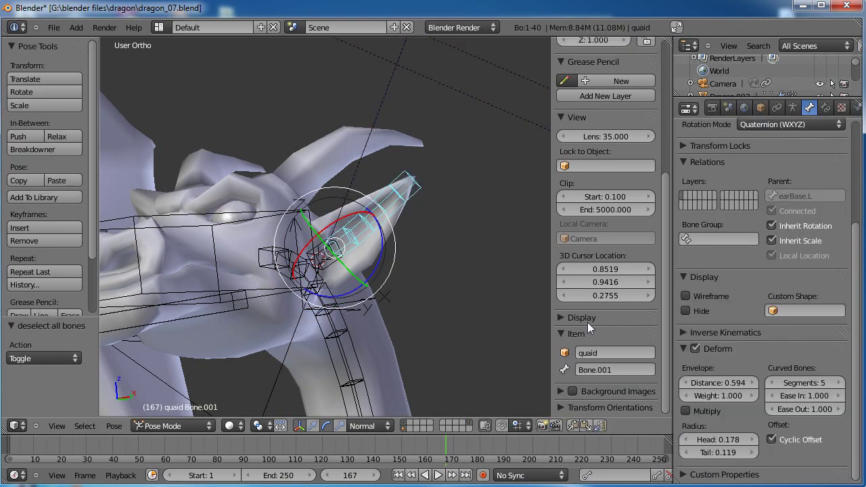
click(627, 369)
text(ear.L)
key(Return)
Examine the dragon's left eye and brow from several angles
scroll(628, 370, up, 1)
middle_drag(530, 349, 389, 297)
scroll(262, 312, up, 4)
scroll(444, 303, up, 3)
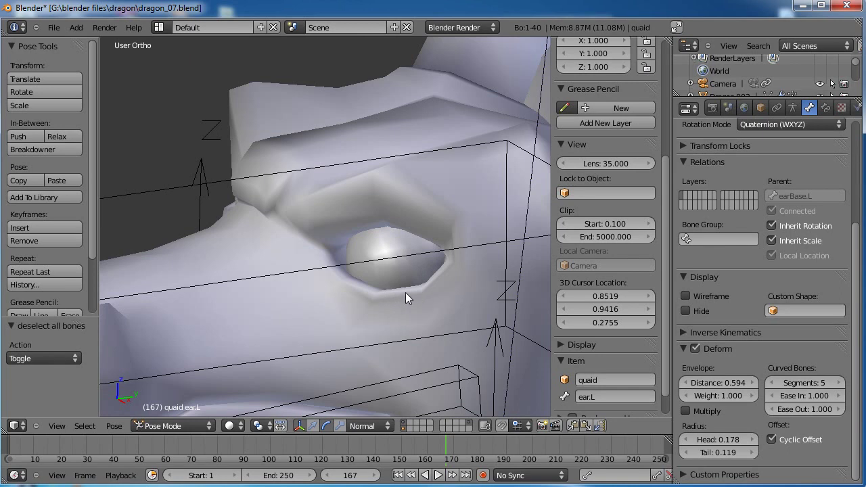
scroll(405, 292, down, 5)
middle_drag(405, 292, 354, 245)
scroll(361, 251, up, 4)
scroll(353, 241, up, 2)
scroll(354, 241, down, 2)
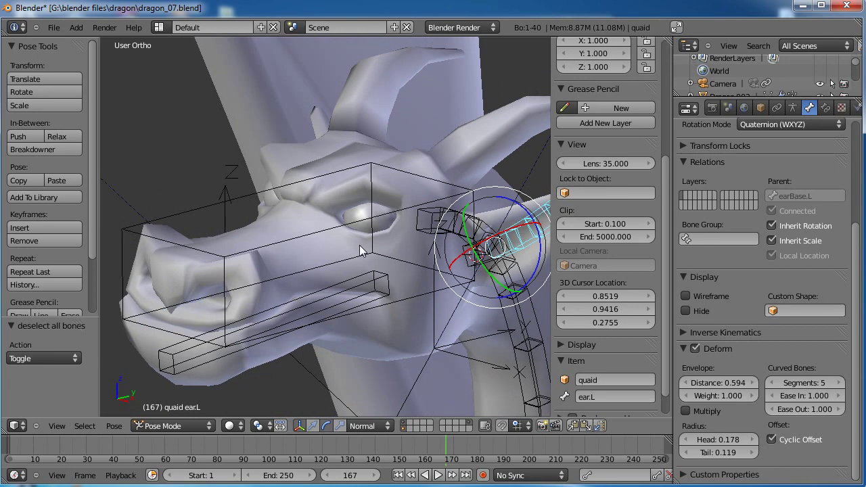
mouse_move(301, 263)
middle_down()
mouse_move(376, 265)
mouse_move(311, 256)
middle_up()
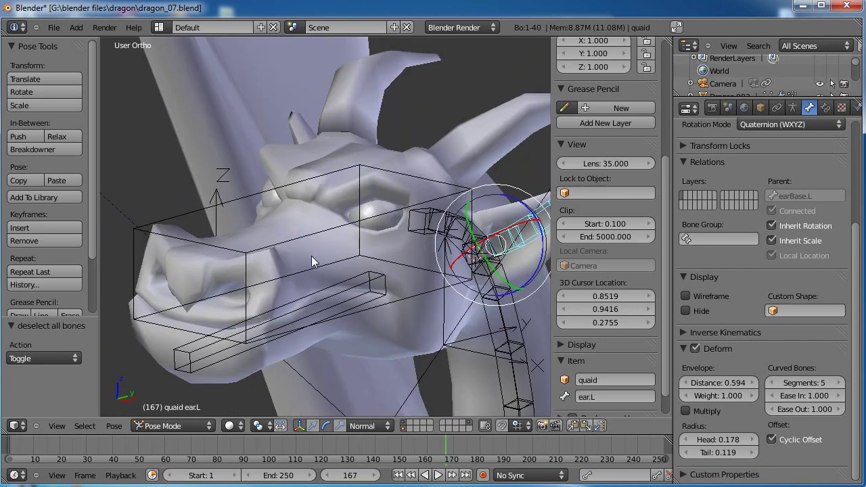
Place the 3D cursor at the inner end of the left brow, at about 0.2567, -0.4707, 0.8795, using front and side views
key(KP_3)
scroll(315, 257, up, 2)
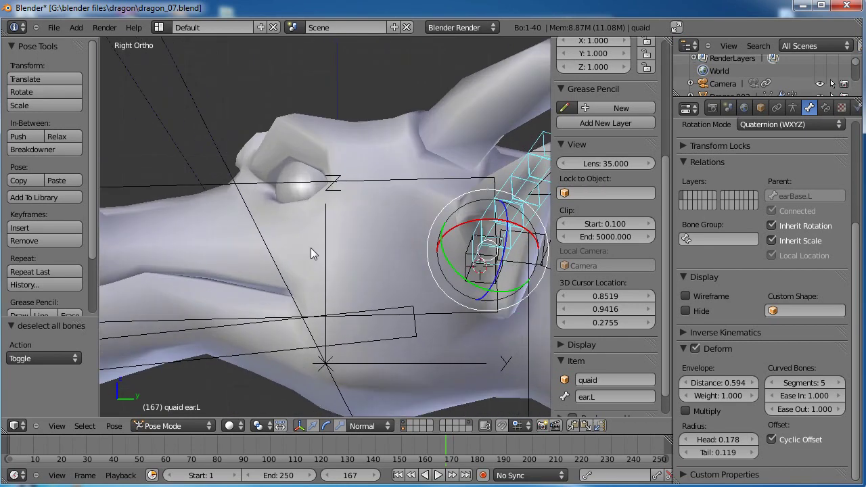
key(KP_1)
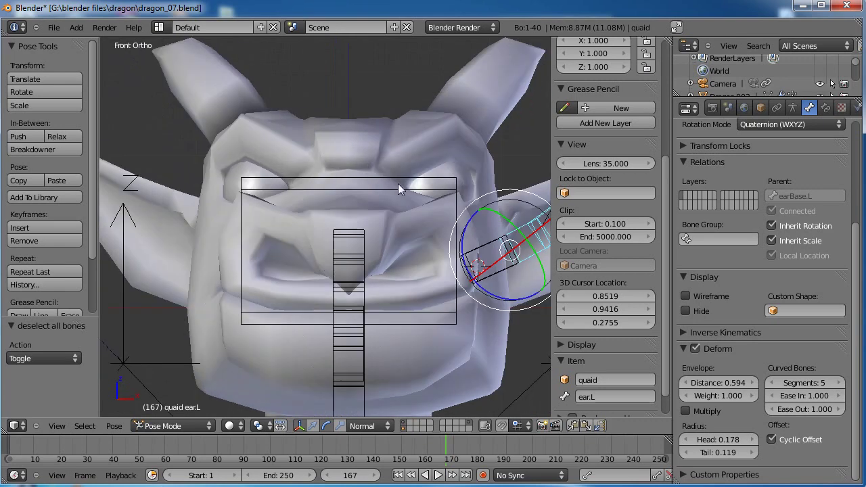
click(386, 170)
key(KP_3)
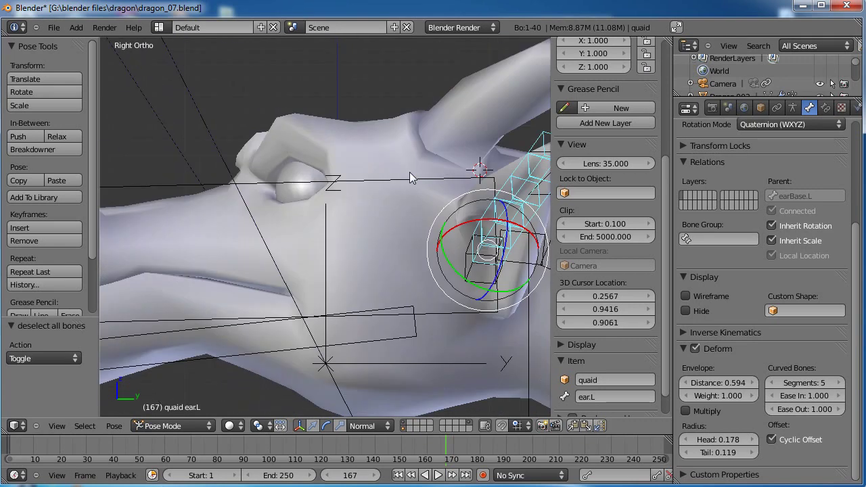
click(273, 169)
click(272, 171)
click(262, 174)
click(264, 174)
key(KP_1)
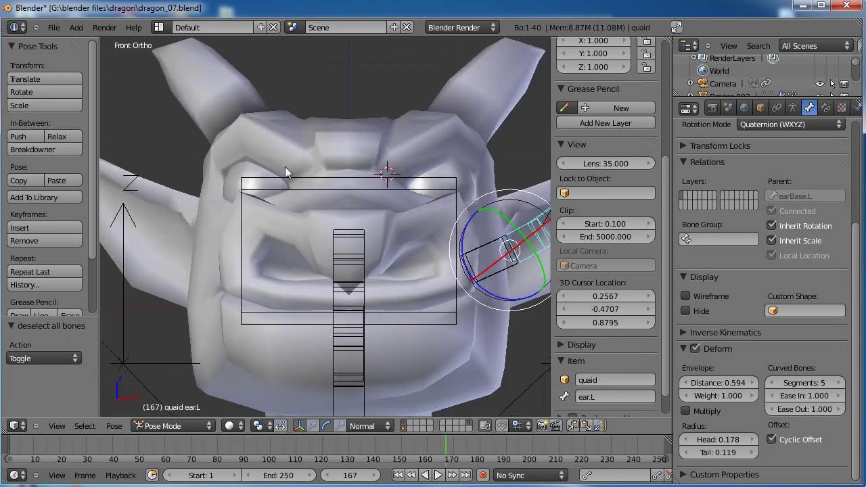
Add a bone at the 3D cursor in Edit Mode and move its tip over the left eye, shifting it back about 0.449 along Y
shift+middle_drag(458, 133, 347, 163)
key(Tab)
shift+middle_drag(406, 185, 359, 232)
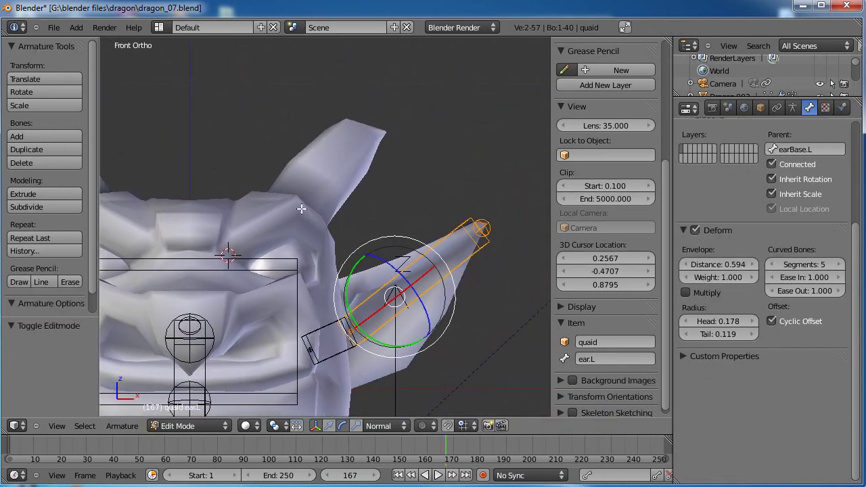
key(shift+a)
key(g)
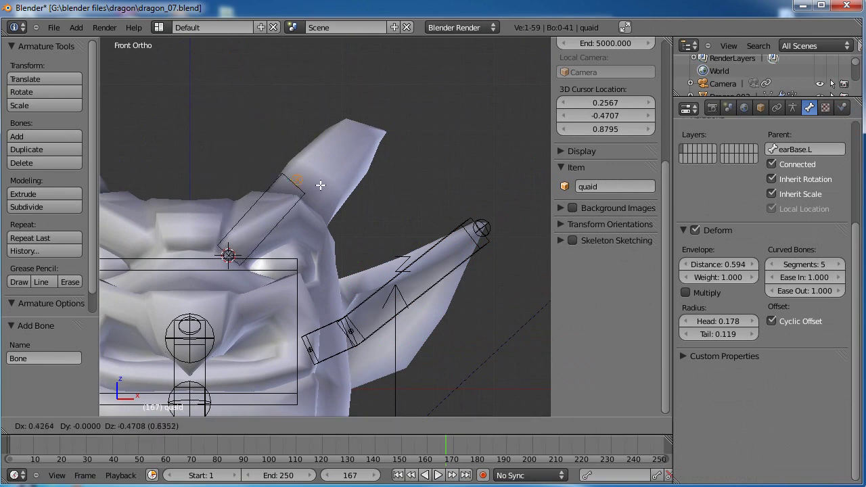
click(348, 237)
key(KP_3)
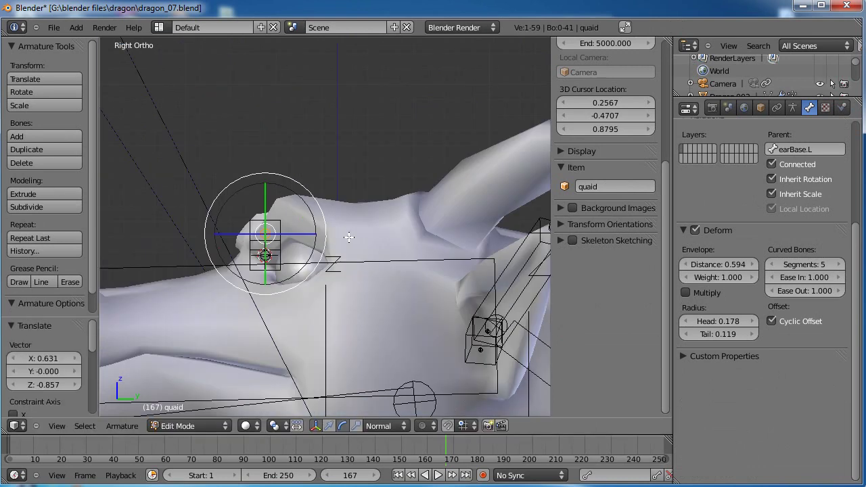
key(g)
click(417, 231)
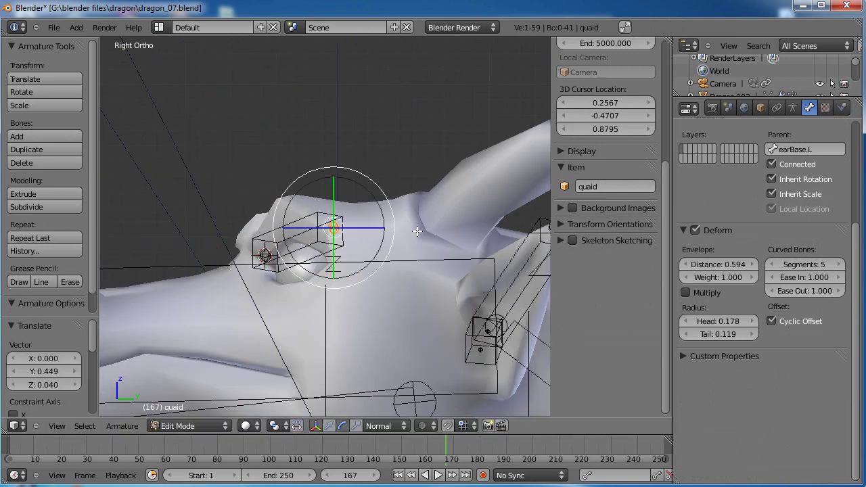
Subdivide the brow bone into two bones and raise the joint between them about 0.164 along Z
right_click(302, 267)
key(w)
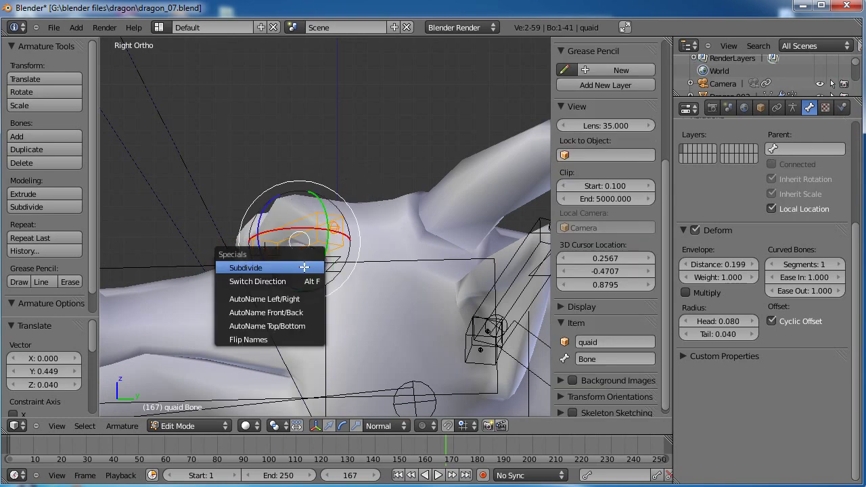
click(303, 266)
right_click(298, 247)
key(g)
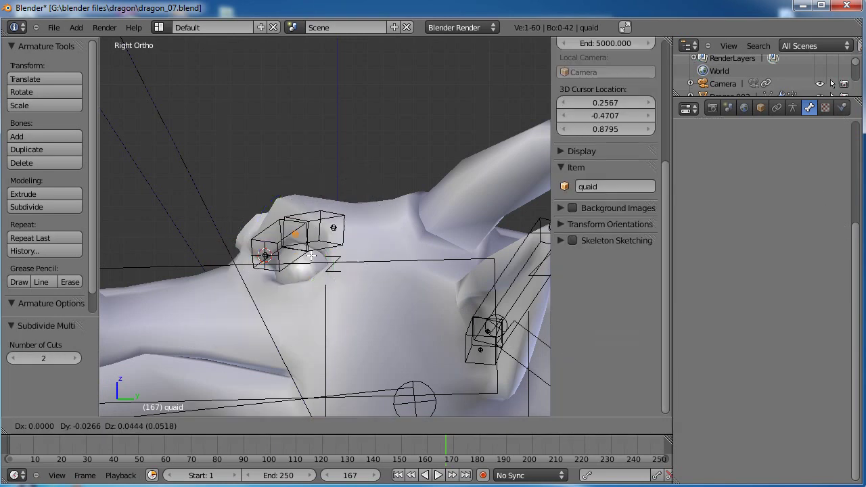
click(307, 242)
Fine-tune the positions of the brow bones' middle joint and outer tip so they follow the brow's surface
middle_drag(307, 242, 260, 241)
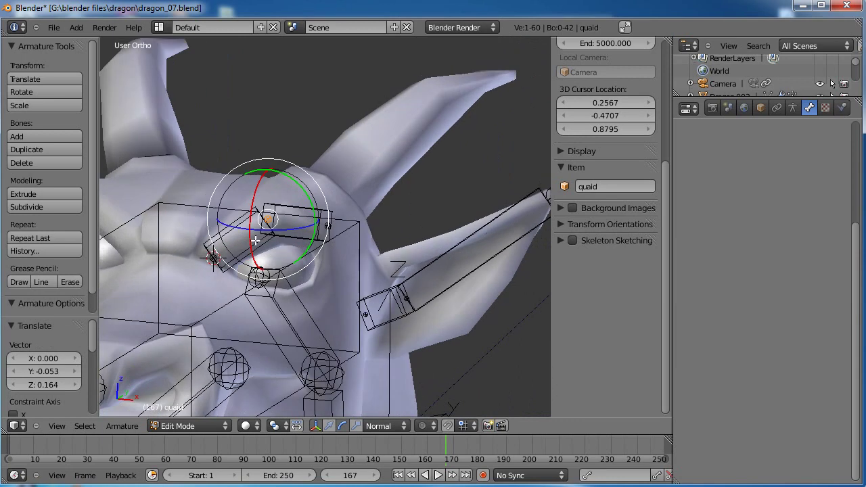
right_click(257, 238)
key(g)
click(258, 240)
right_click(325, 235)
middle_drag(360, 236, 325, 261)
key(g)
click(328, 256)
Select the inner brow bone in Pose Mode and rename it browinner.L
scroll(328, 255, down, 2)
key(Tab)
right_click(262, 222)
click(611, 397)
text(brow)
key(Return)
Select the outer brow bone and rename it browouter.L
right_click(318, 201)
click(629, 398)
text(browouter)
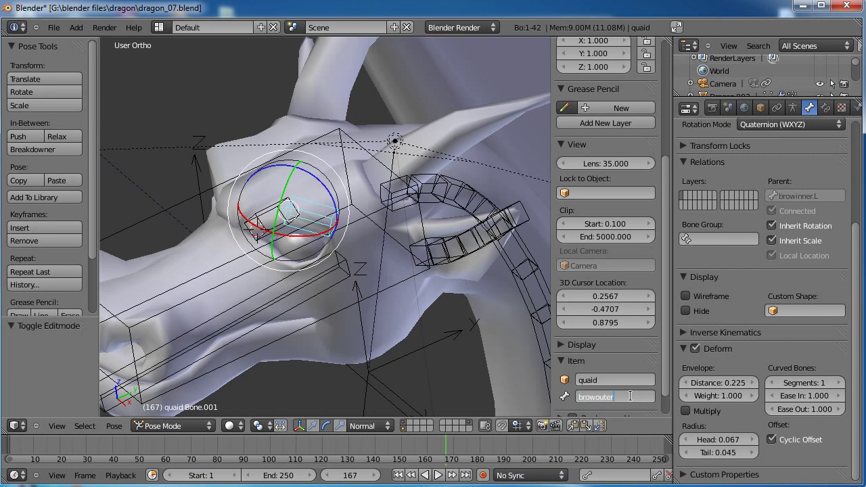
text(.L)
key(Return)
Deselect all bones and look over the head bones and the dragon's whole rig
key(a)
middle_drag(420, 300, 297, 248)
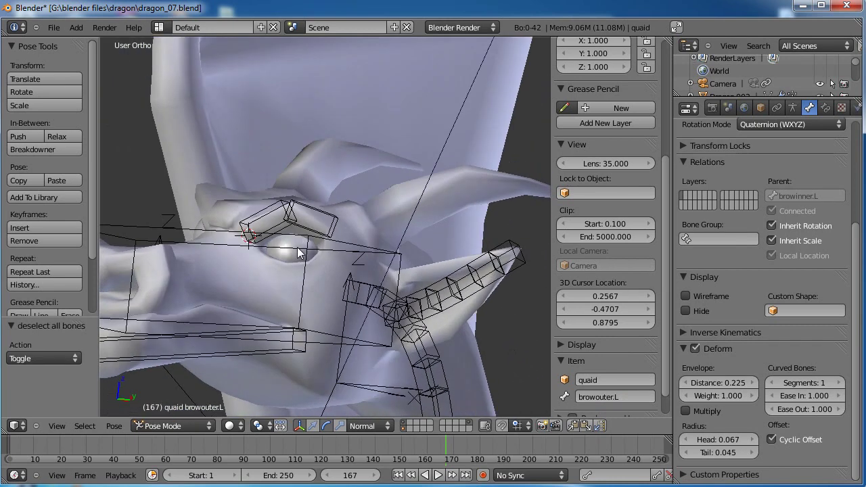
scroll(316, 283, down, 4)
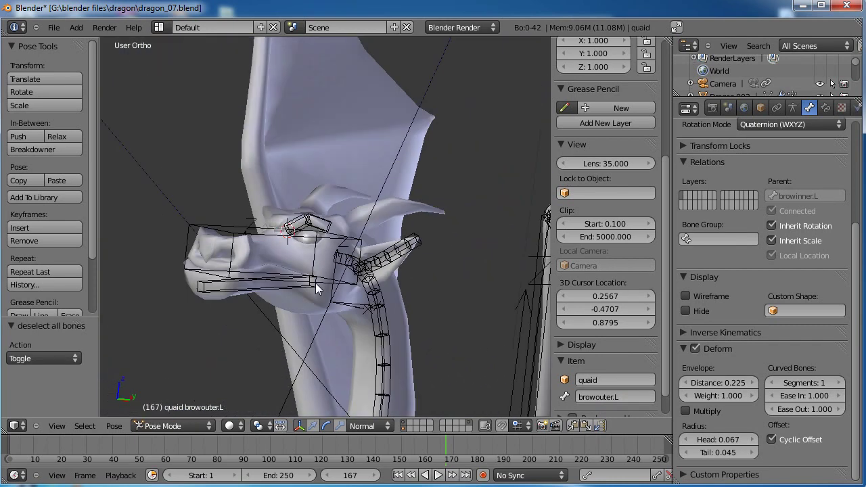
scroll(316, 284, down, 4)
middle_drag(357, 268, 386, 243)
scroll(359, 313, down, 3)
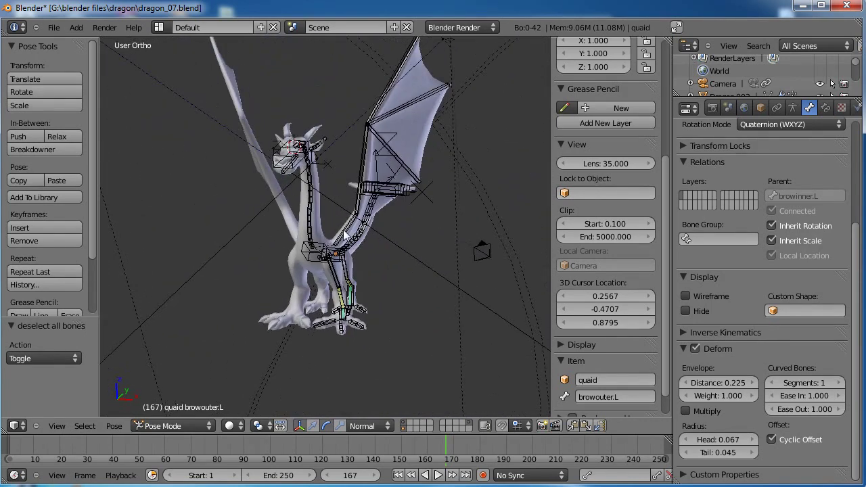
middle_drag(376, 209, 376, 231)
Switch the viewport to wireframe shading in front view, closing in on the dragon's neck
key(KP_1)
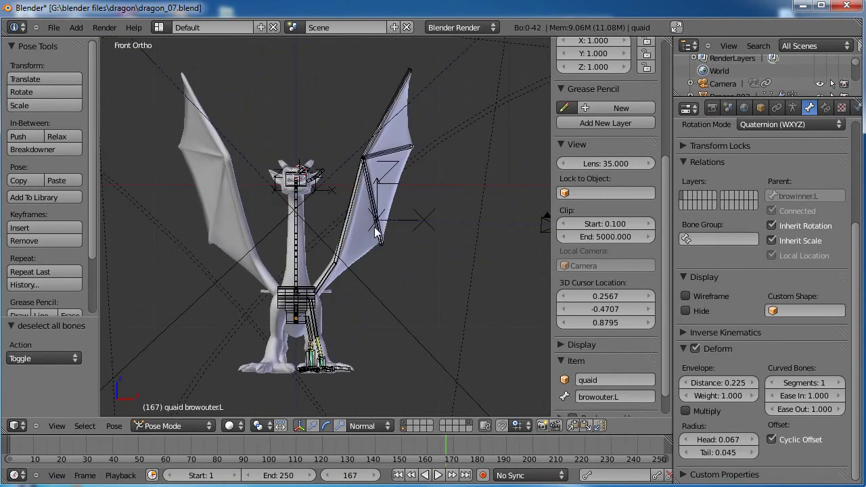
scroll(374, 226, up, 6)
key(z)
scroll(371, 253, up, 6)
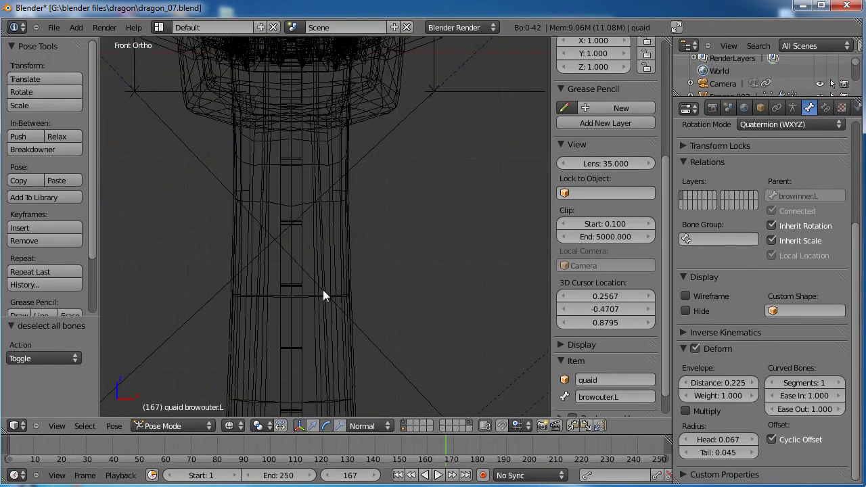
Place the 3D cursor on the centre line of the dragon's neck in front view and return to solid shading
scroll(338, 252, up, 4)
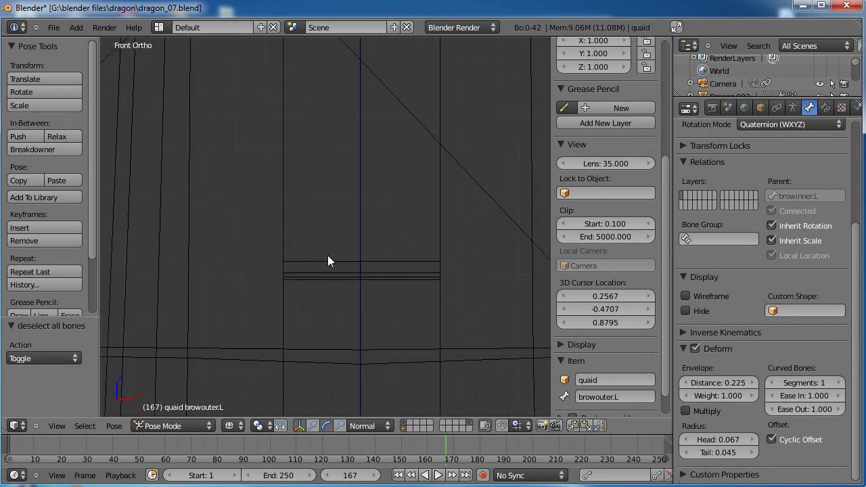
click(360, 220)
click(359, 220)
scroll(366, 237, down, 10)
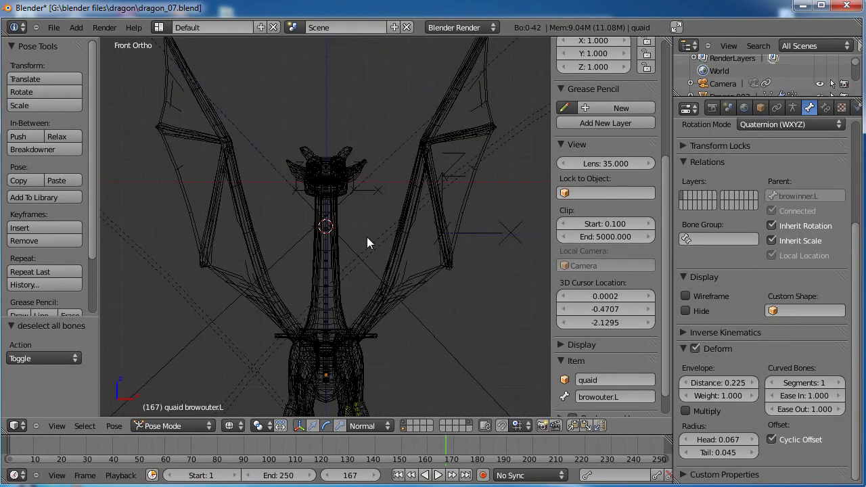
scroll(349, 241, up, 4)
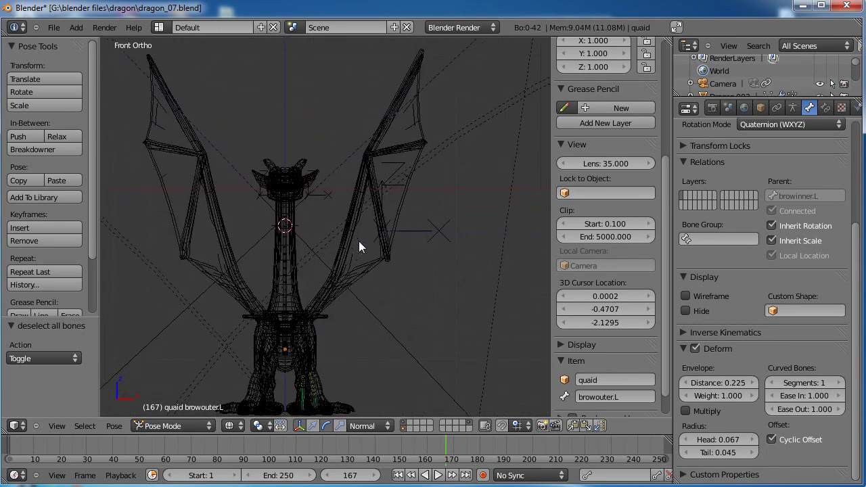
key(z)
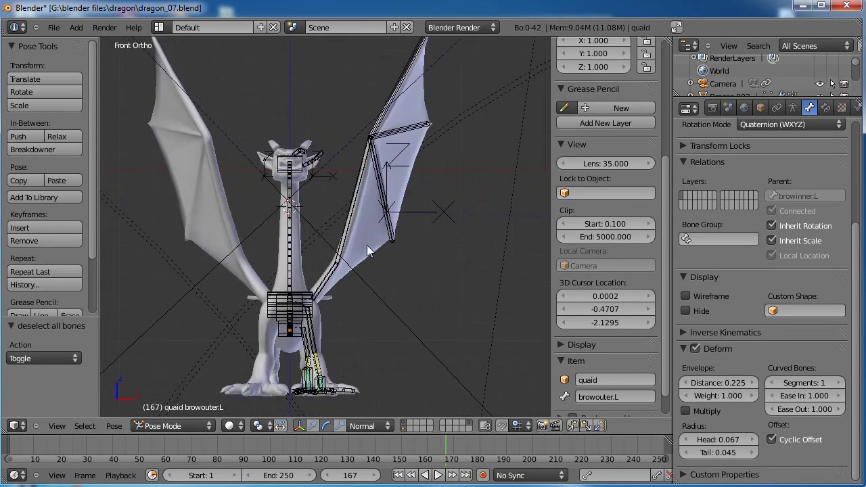
Box-select the bones of the dragon's left wing and front leg in front view
scroll(367, 247, down, 1)
key(b)
drag(443, 54, 359, 328)
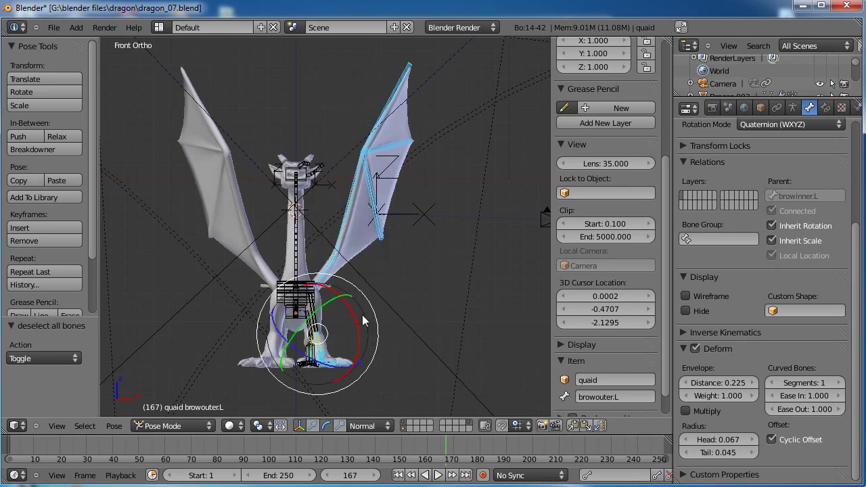
scroll(345, 291, up, 3)
scroll(375, 243, down, 1)
drag(332, 275, 315, 344)
key(b)
Select the pinky bones of the left front foot, try to adjust pinky01.L and undo that change
mouse_move(402, 223)
middle_down()
mouse_move(364, 226)
mouse_move(364, 191)
middle_up()
scroll(366, 227, up, 4)
shift+middle_drag(367, 240, 401, 252)
right_click(289, 291)
middle_drag(260, 256, 375, 290)
right_click(397, 283)
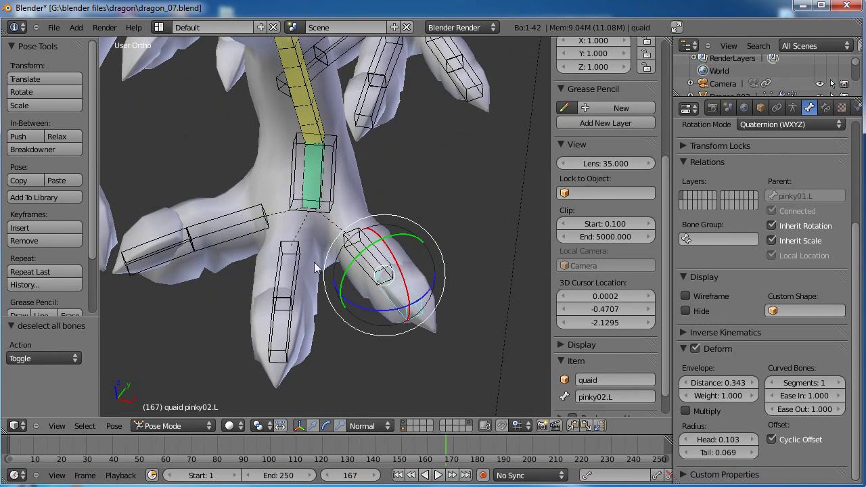
shift+middle_drag(384, 183, 390, 203)
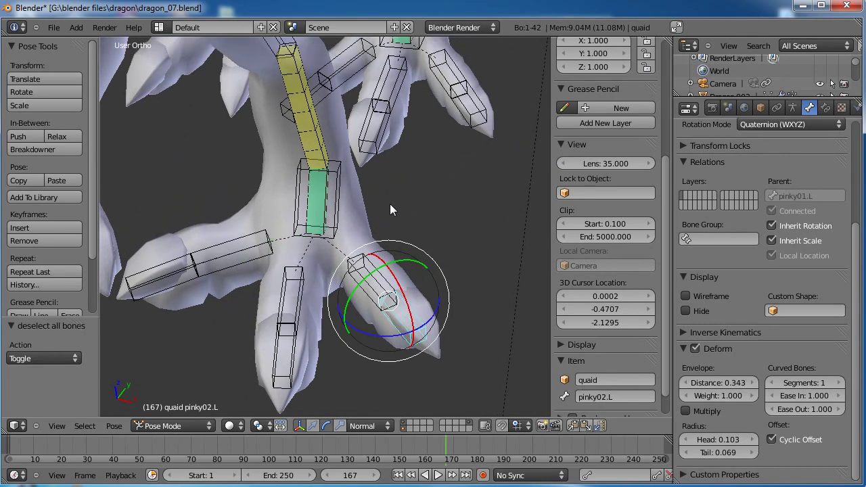
right_click(383, 269)
drag(362, 244, 369, 254)
key(ctrl+z)
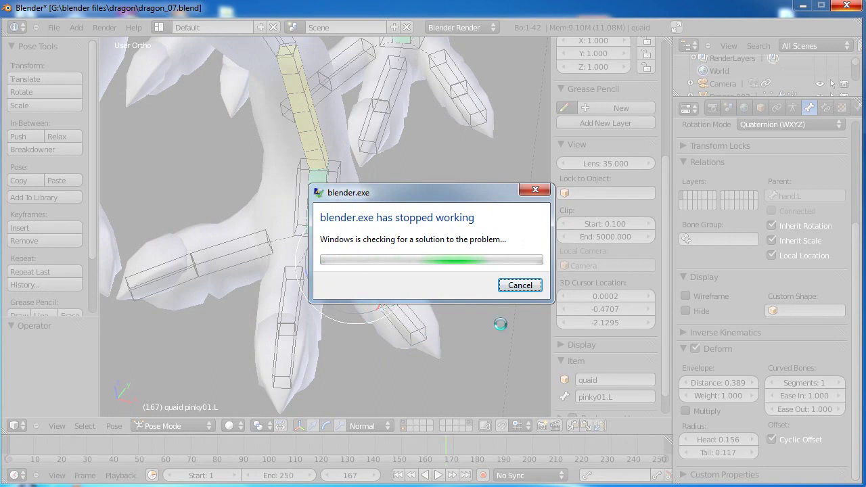
Dismiss the crash dialog, restart Blender and open the auto-save recovery browser
click(520, 285)
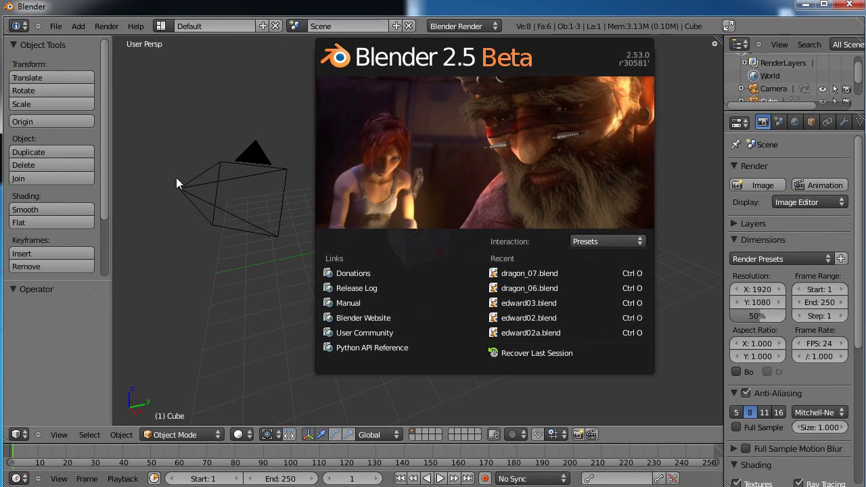
click(54, 27)
click(56, 26)
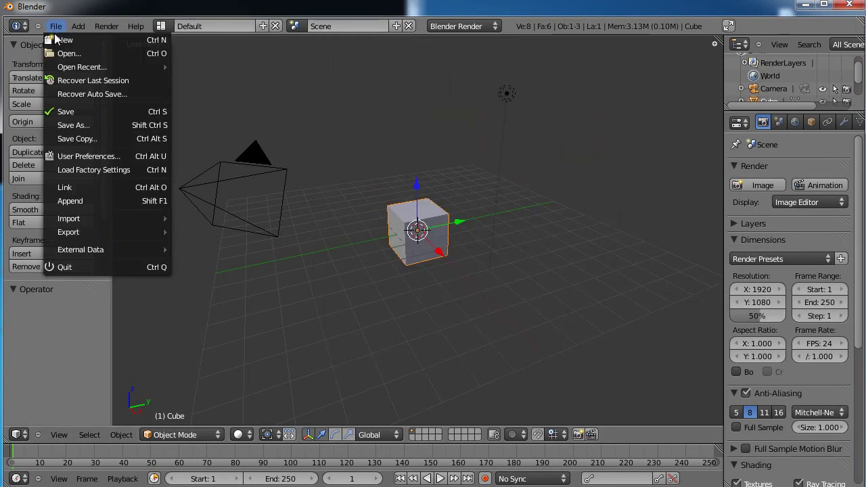
click(87, 95)
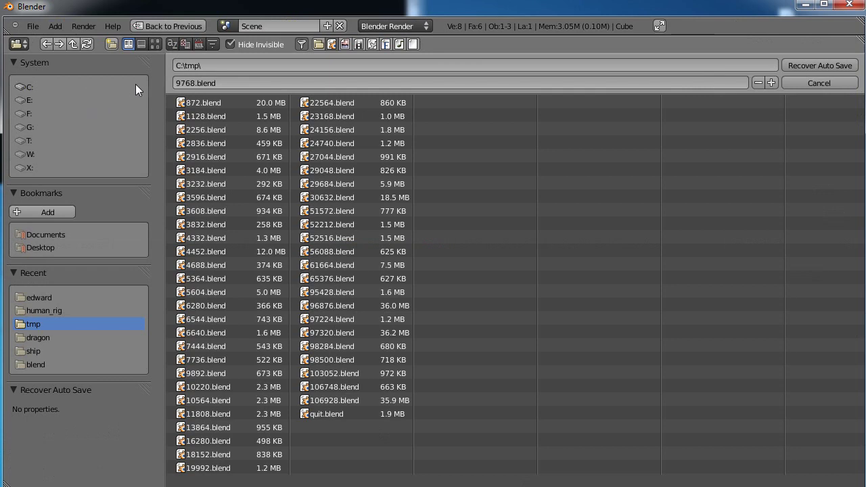
List the auto-saves in C:\tmp with their dates, newest first, recover 10564.blend and close the extra render window
click(143, 43)
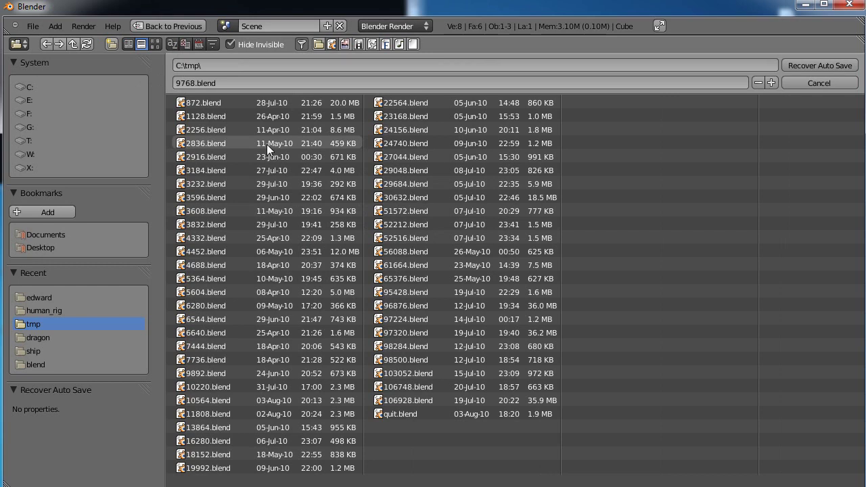
click(200, 45)
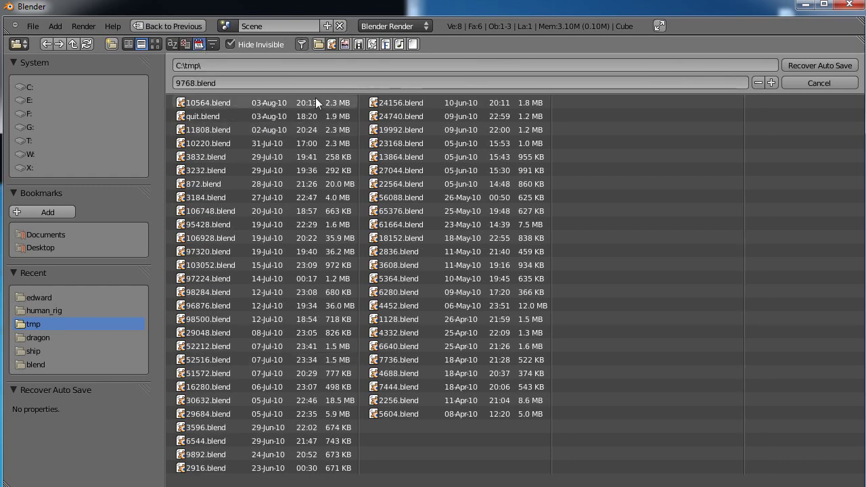
click(265, 102)
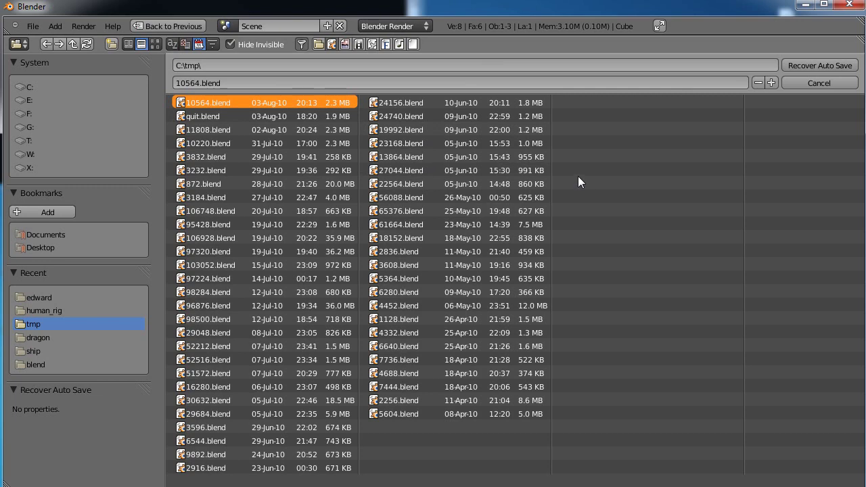
click(792, 62)
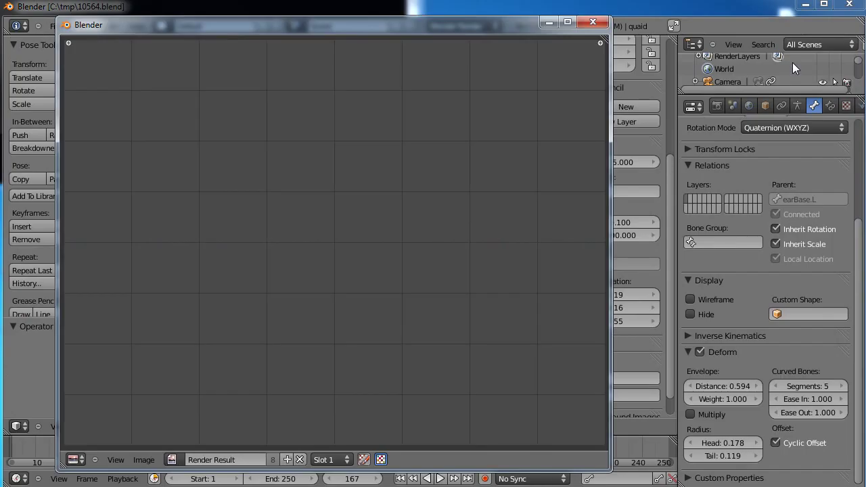
click(592, 22)
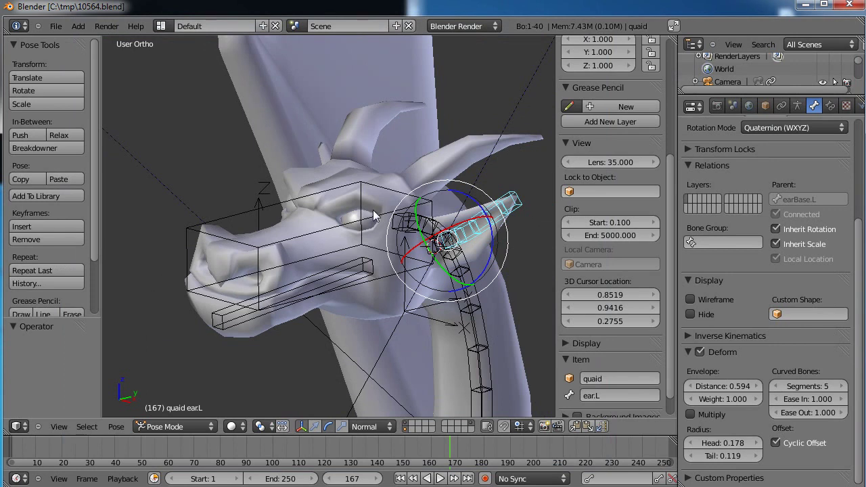
Save the recovered scene over dragon_07.blend in G:\blender files\dragon
click(54, 27)
click(86, 125)
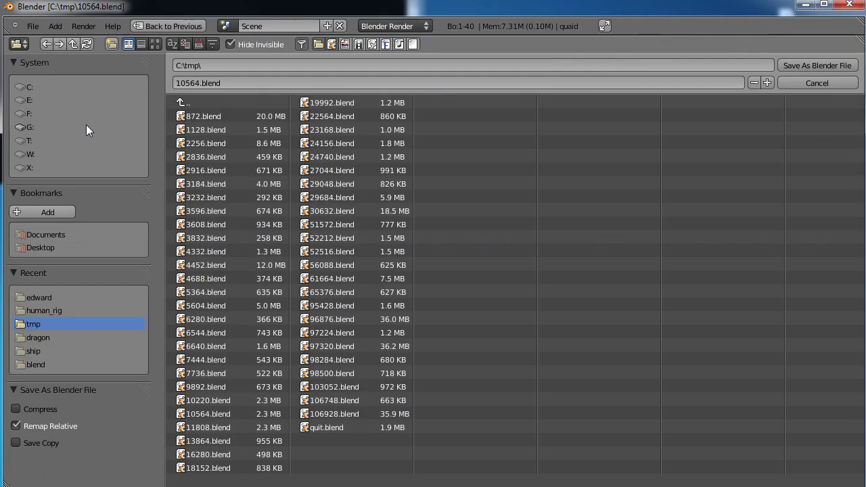
click(41, 127)
click(196, 130)
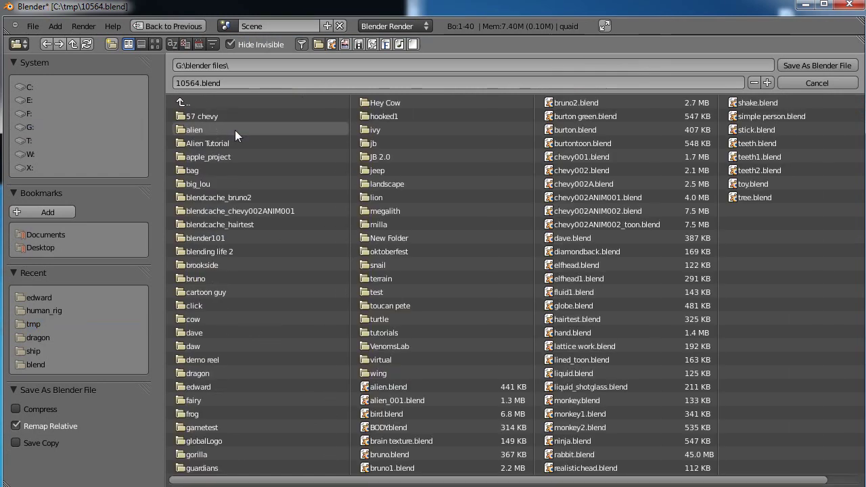
click(218, 371)
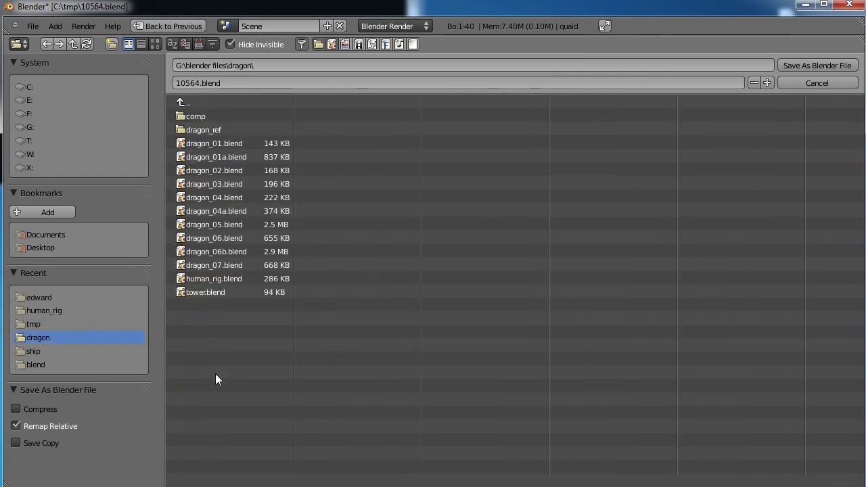
click(216, 265)
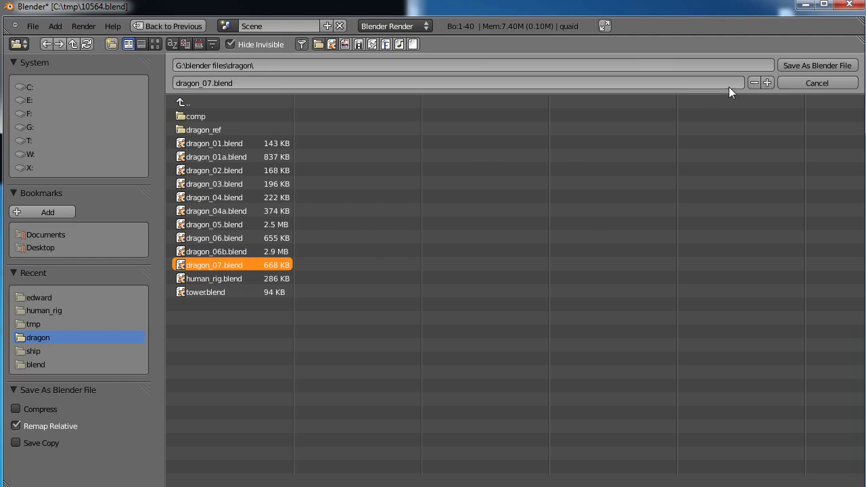
click(814, 65)
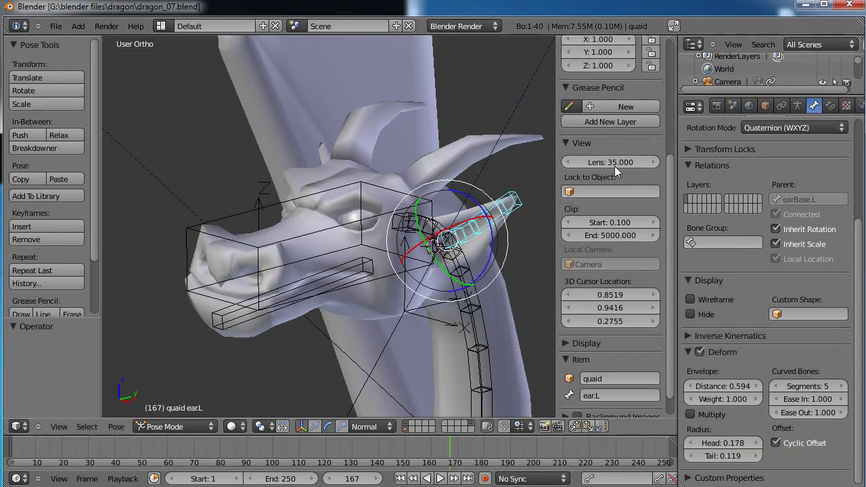
Place the 3D cursor at the inner end of the dragon's left brow, aligning it in top and front views
right_click(382, 214)
key(KP_1)
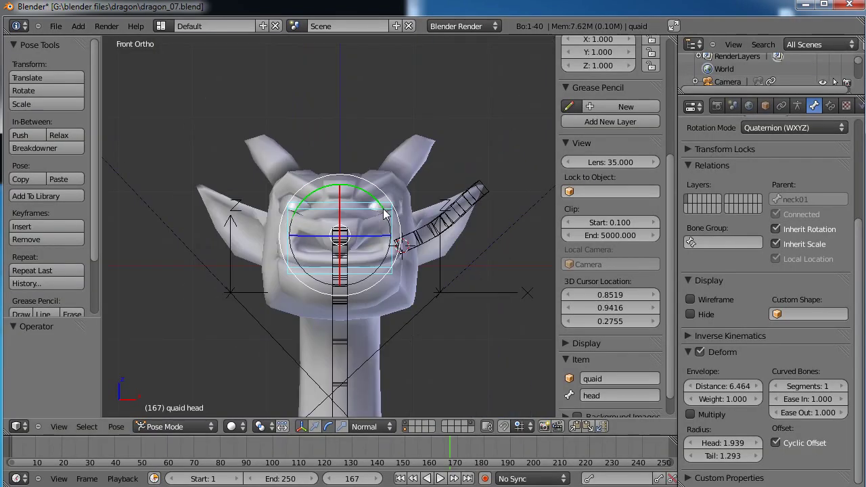
key(KP_7)
scroll(383, 214, up, 4)
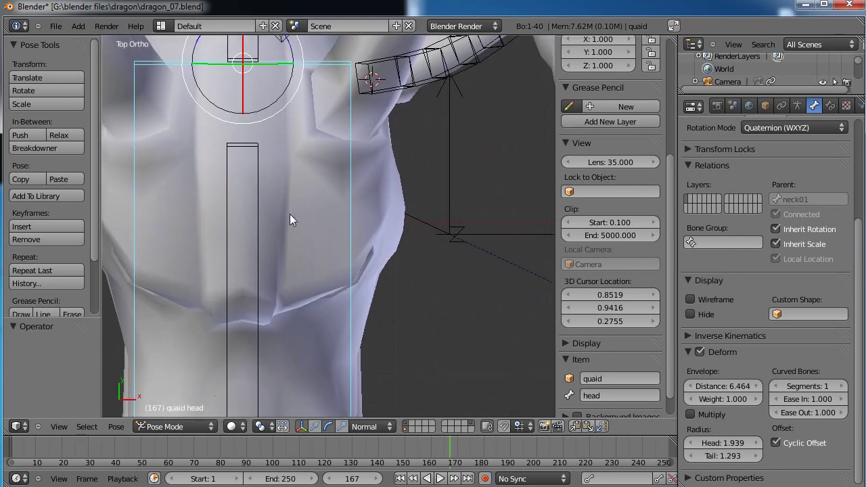
key(z)
click(287, 290)
click(294, 295)
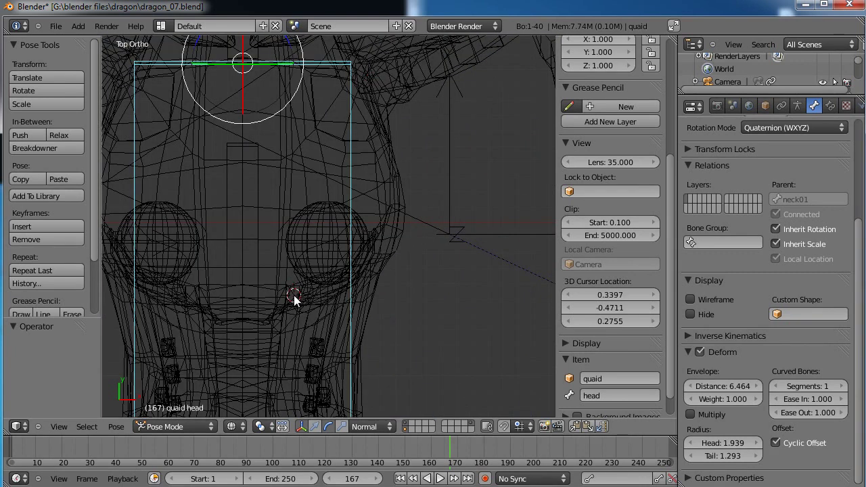
key(KP_1)
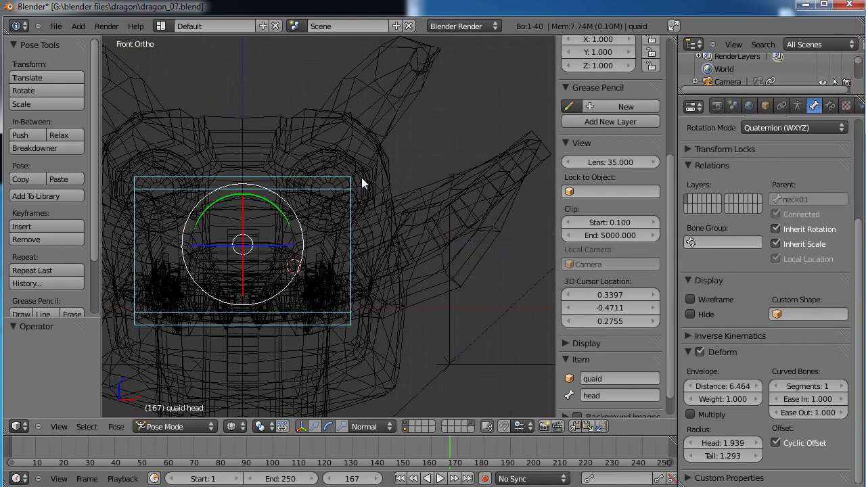
key(z)
click(281, 162)
click(284, 162)
shift+middle_drag(361, 156, 321, 188)
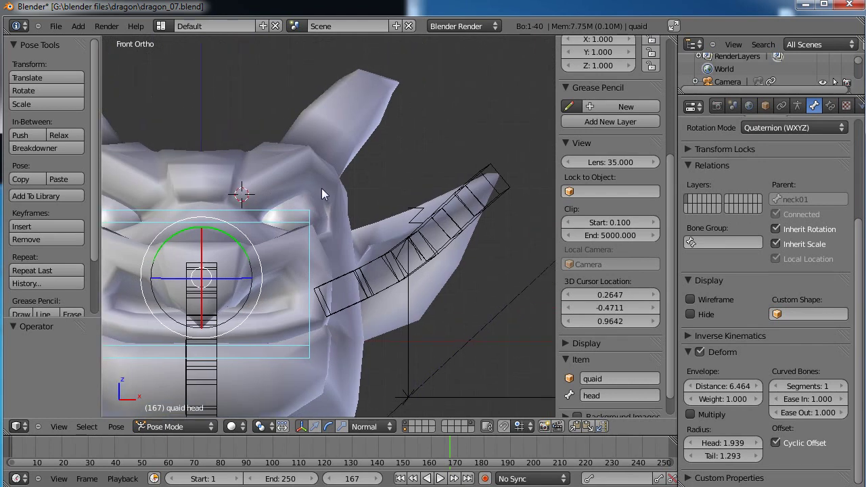
Add a bone at the 3D cursor in Edit Mode and move its tip to the brow's outer end in front and side views
key(Tab)
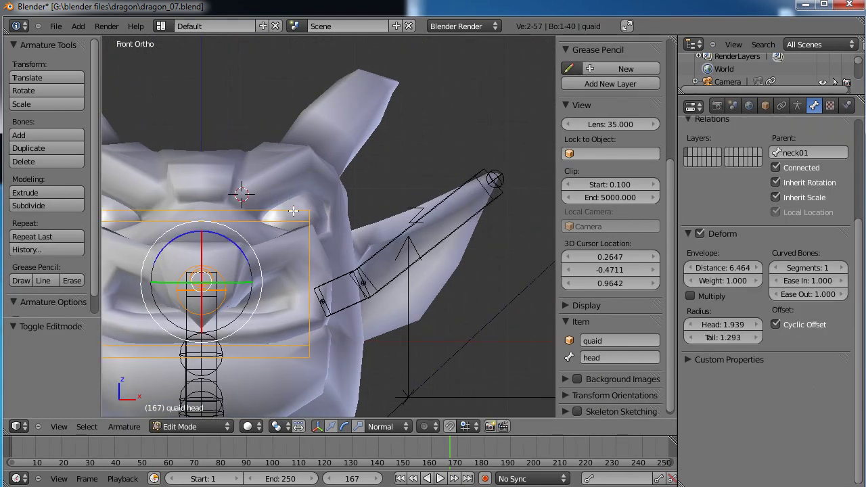
key(shift+a)
key(g)
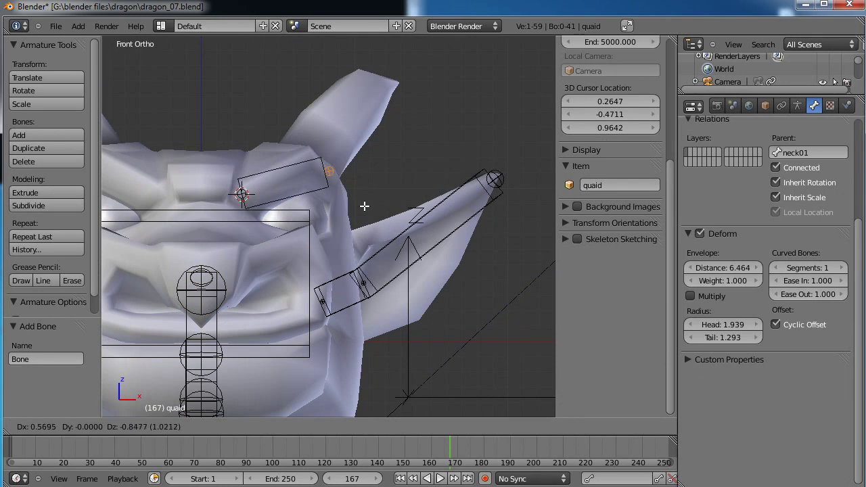
click(360, 212)
key(KP_3)
key(g)
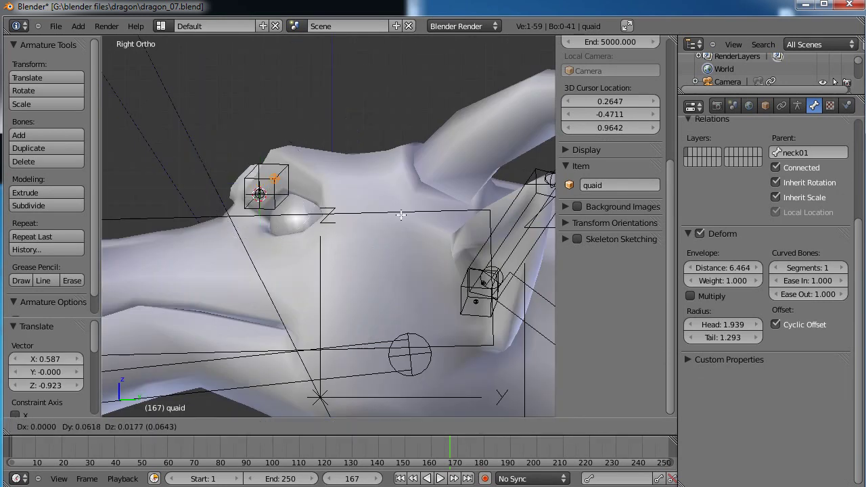
click(440, 218)
Subdivide the brow bone into two and move its joints to follow the curve of the brow
right_click(278, 193)
key(w)
click(290, 194)
key(g)
click(285, 164)
middle_drag(285, 165, 300, 183)
key(g)
click(335, 208)
Select the inner brow bone and rename it browInner.L'
right_click(274, 152)
click(623, 357)
text(bro)
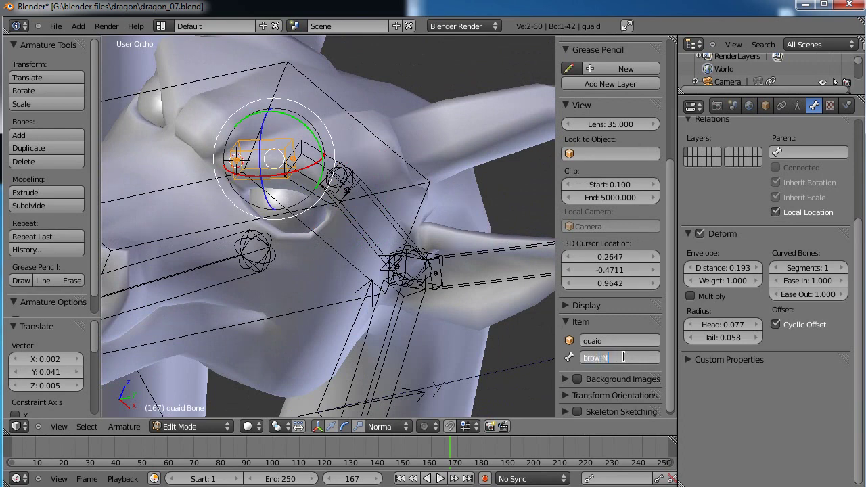
text(wInner.L)
key(Return)
click(637, 356)
Select the outer brow bone, rename it browOuter.L and switch to Pose Mode
right_click(325, 196)
right_click(332, 165)
click(642, 357)
text(browOuter)
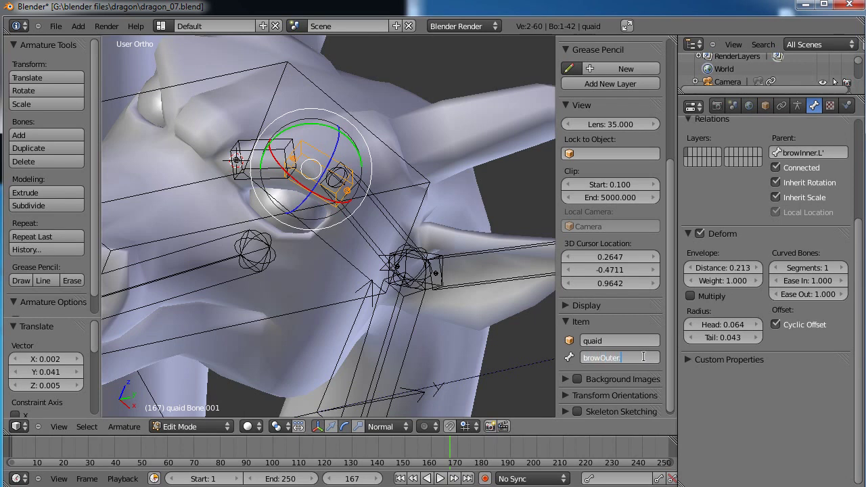
text(.L)
key(Return)
key(ctrl+Tab)
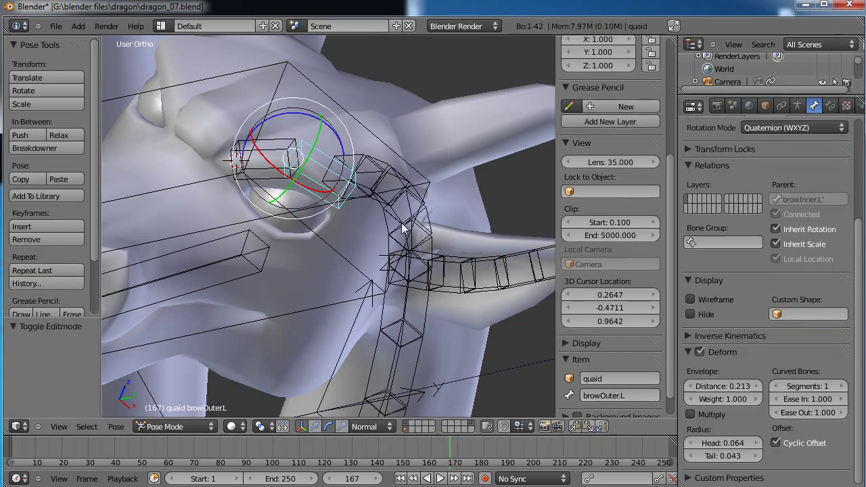
Select bones around the ear and down to the chest, toggle Edit Mode and examine how the rig's bones are arranged
right_click(465, 260)
right_click(433, 259)
right_click(432, 258)
right_click(433, 267)
right_click(433, 268)
middle_drag(433, 267, 264, 257)
right_click(264, 256)
scroll(264, 256, down, 3)
key(Tab)
middle_drag(338, 218, 378, 228)
key(a)
key(Tab)
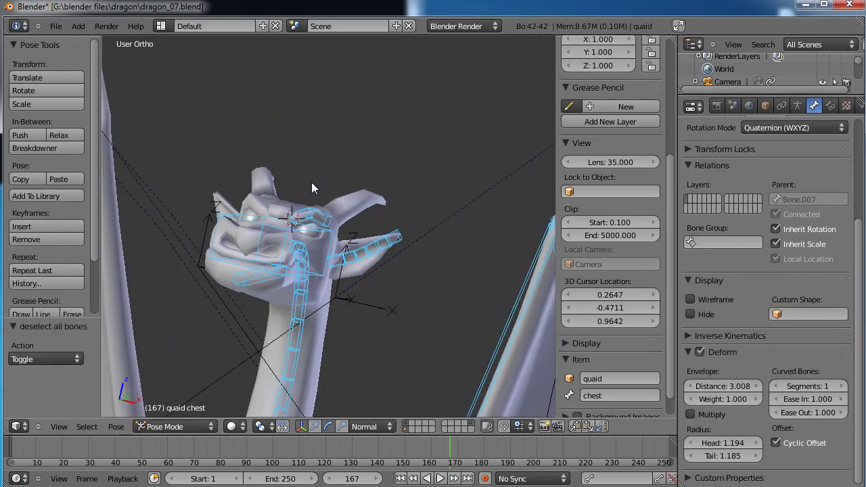
Deselect all bones, select the jaw bone and look over the whole rig
middle_drag(313, 182, 267, 228)
key(a)
right_click(291, 266)
middle_drag(306, 284, 455, 211)
scroll(469, 241, down, 3)
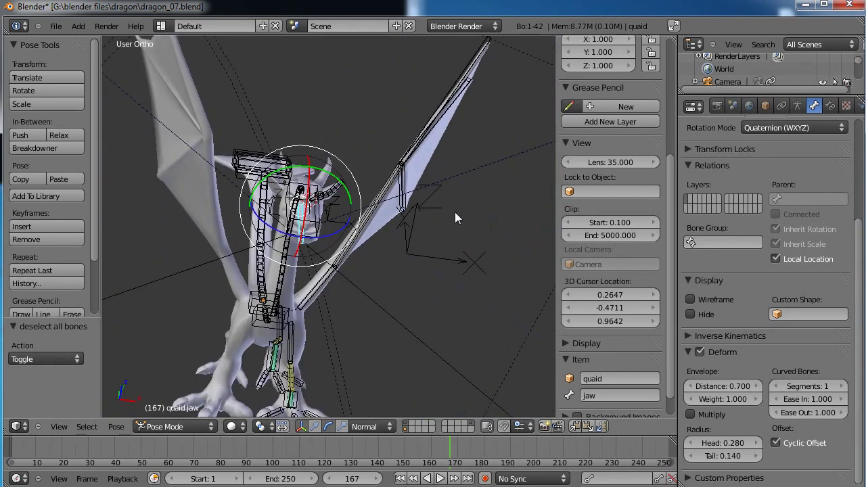
Place the 3D cursor on the centre line above the dragon's head in front view, at a height of about 3.01
key(KP_1)
scroll(454, 212, up, 4)
shift+middle_drag(338, 179, 397, 285)
scroll(402, 286, up, 6)
click(428, 297)
click(431, 298)
click(431, 299)
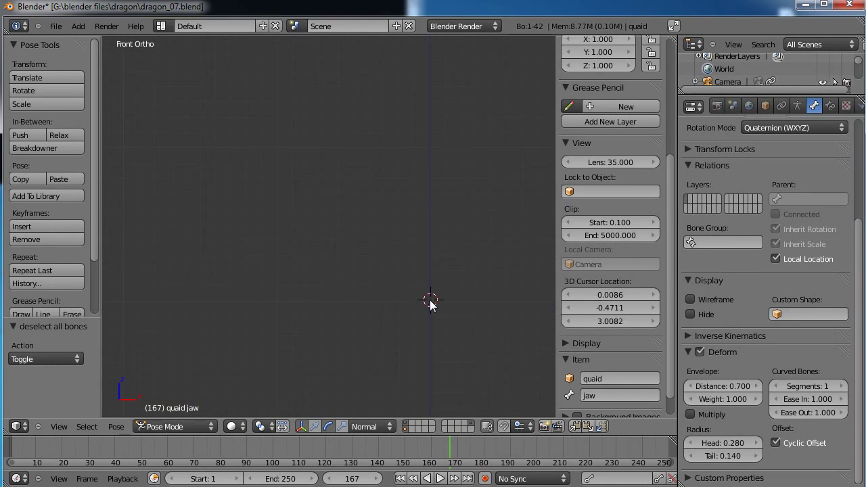
Enter Edit Mode, deselect all bones and box-select the outer bones of the left wing
scroll(438, 311, down, 9)
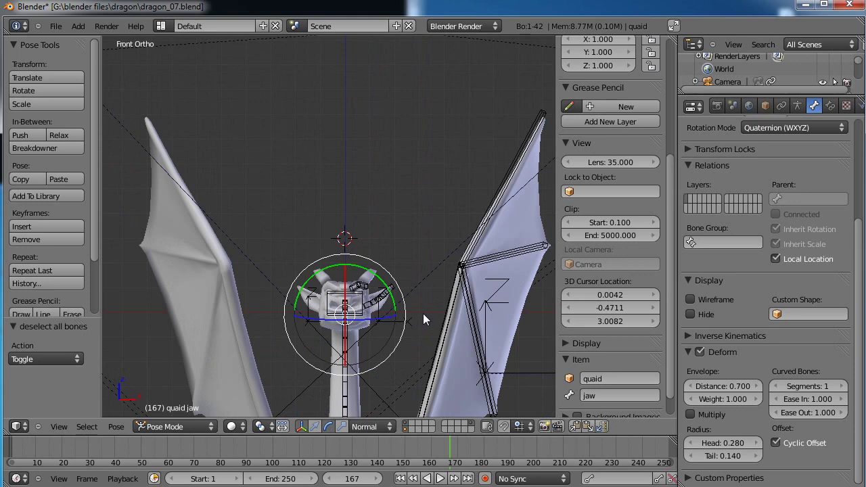
scroll(423, 313, down, 3)
shift+middle_drag(415, 303, 401, 230)
scroll(401, 235, up, 2)
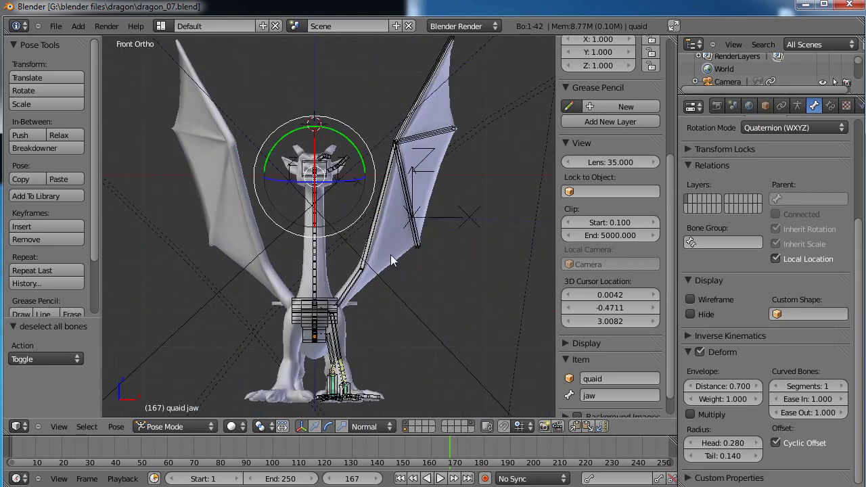
key(Tab)
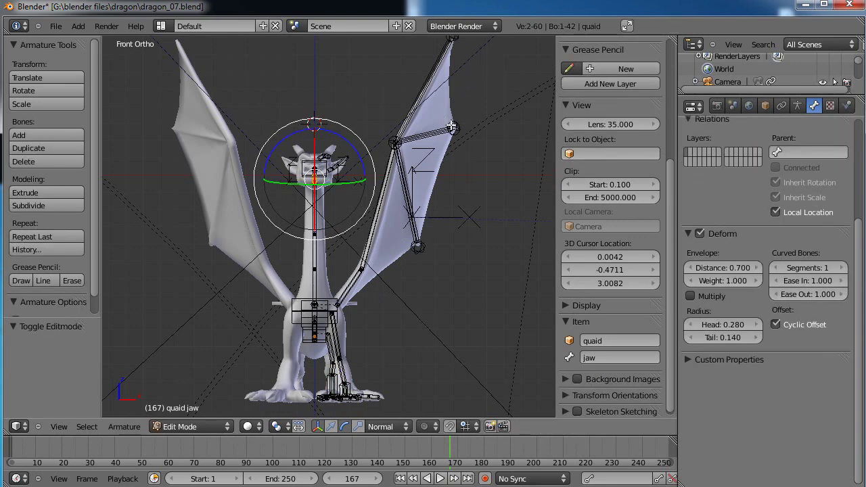
shift+scroll(453, 118, up, 2)
key(a)
key(a)
key(a)
key(b)
drag(483, 44, 378, 311)
shift+middle_drag(404, 305, 424, 231)
key(b)
drag(405, 168, 364, 241)
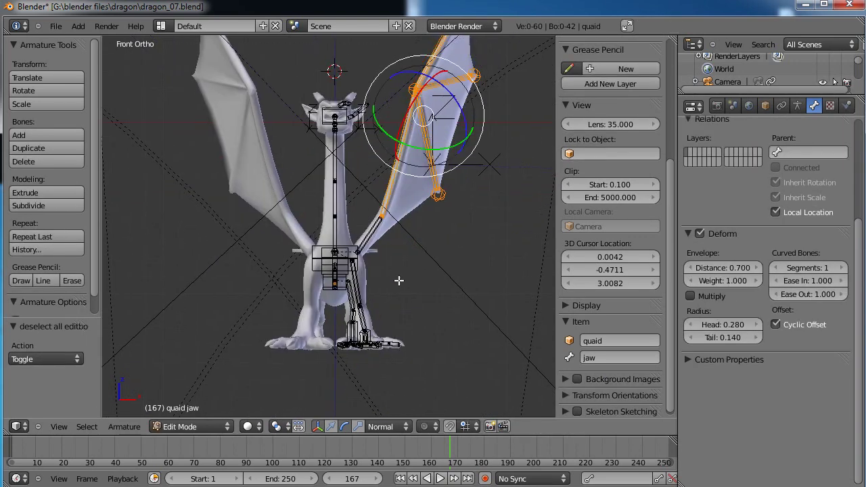
Extend the box selection to the left wing's base bone and the upper bones of both left legs
shift+middle_drag(397, 281, 387, 205)
scroll(385, 203, up, 4)
key(b)
drag(414, 96, 354, 190)
drag(425, 220, 358, 303)
key(b)
drag(504, 279, 468, 268)
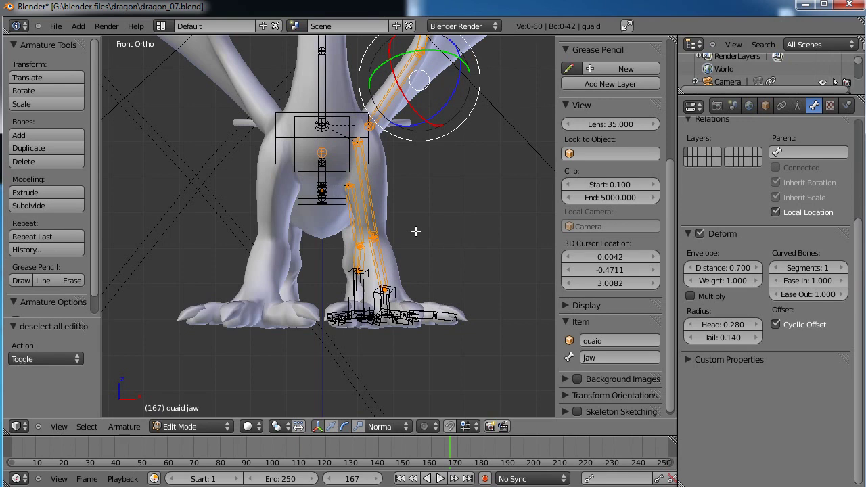
Return to Pose Mode, bring the left front foot into close view and save dragon_07.blend over the existing file
key(Tab)
scroll(423, 180, up, 2)
middle_drag(423, 180, 390, 166)
middle_drag(294, 170, 283, 211)
scroll(311, 220, up, 3)
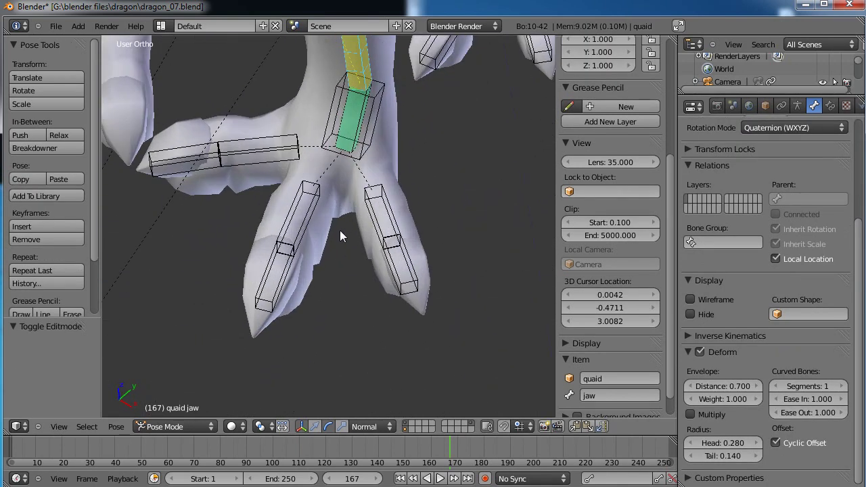
shift+middle_drag(424, 183, 399, 204)
key(ctrl+s)
click(395, 215)
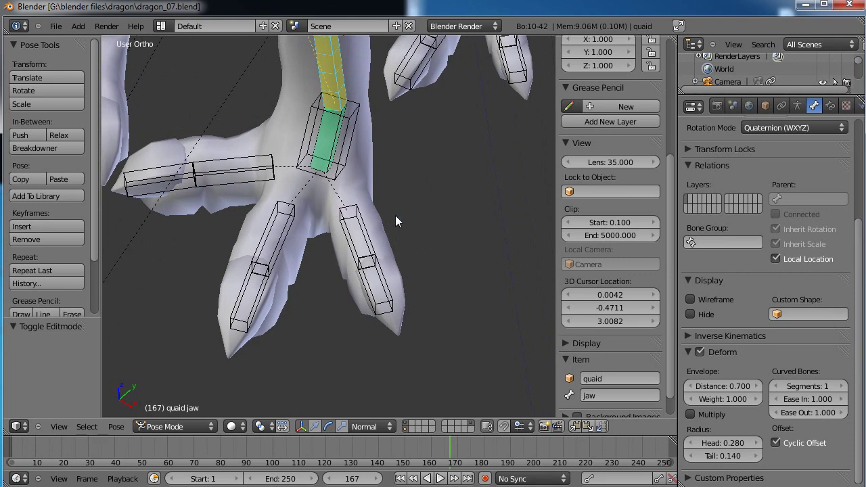
Add a Copy Rotation constraint to pinky02.L that targets pinky01.L, and open its constraint settings
right_click(377, 272)
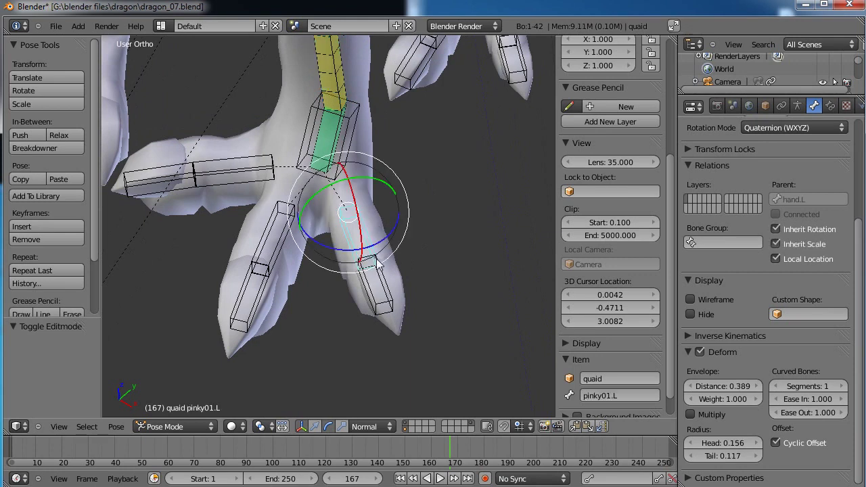
key(shift+ctrl+c)
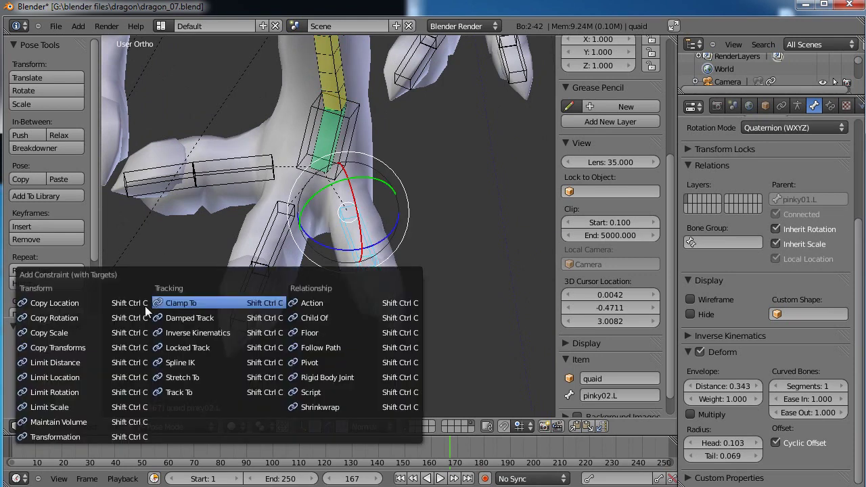
click(81, 319)
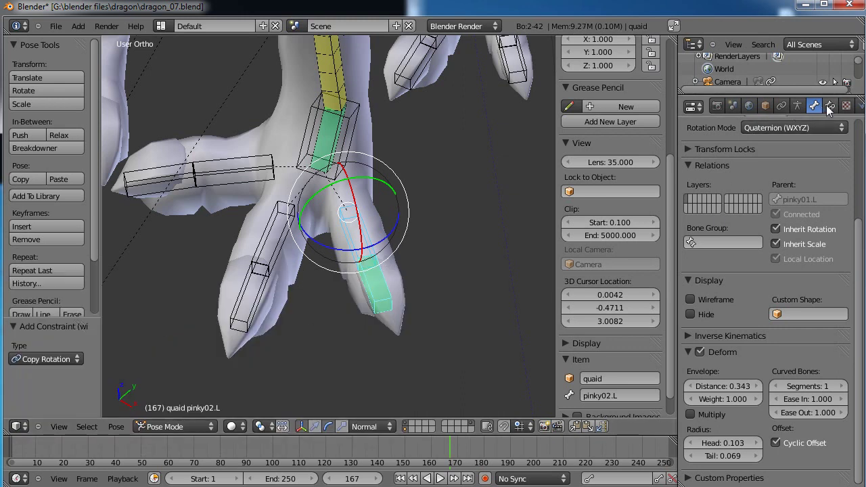
click(828, 105)
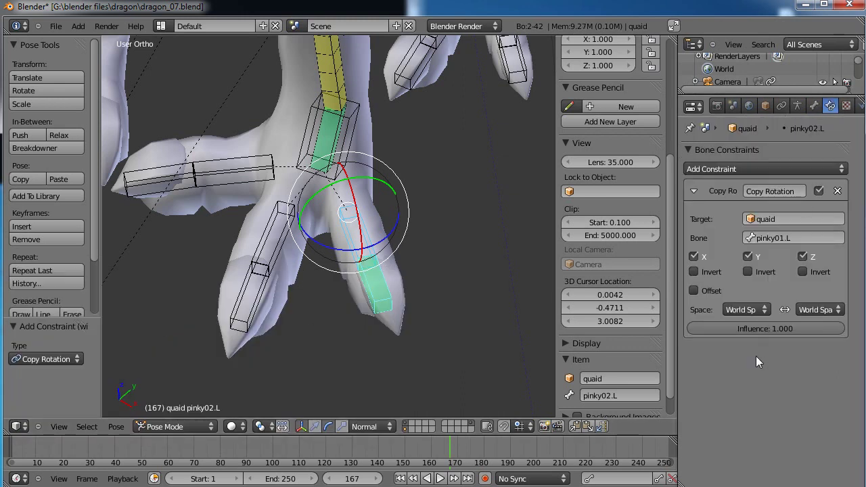
Set both spaces of pinky02.L's Copy Rotation constraint to Local Space and its influence to 0.75
click(755, 311)
click(729, 252)
click(819, 309)
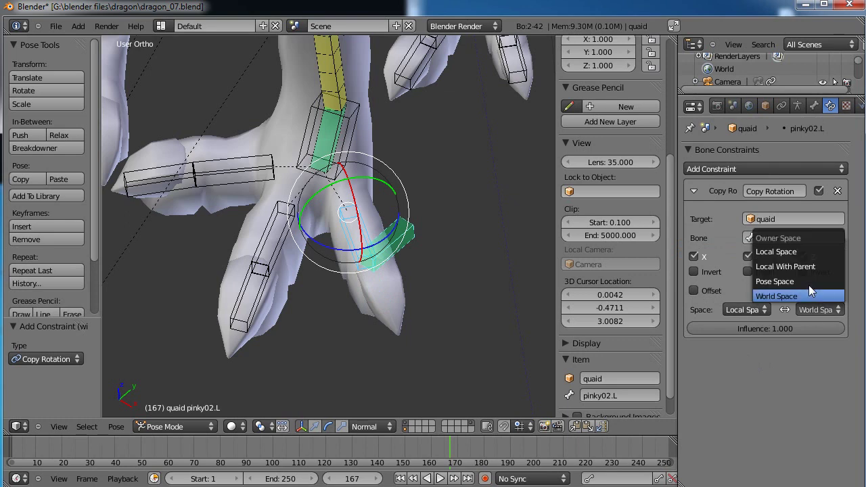
click(792, 253)
click(762, 329)
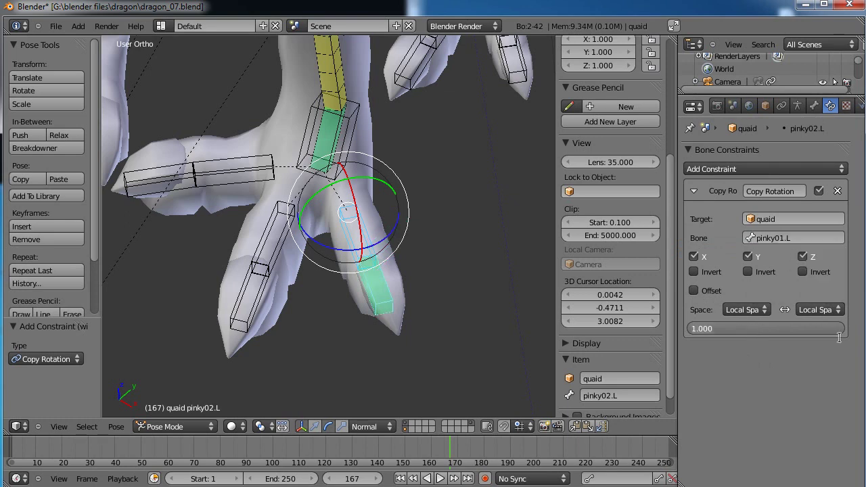
text(.75)
key(Return)
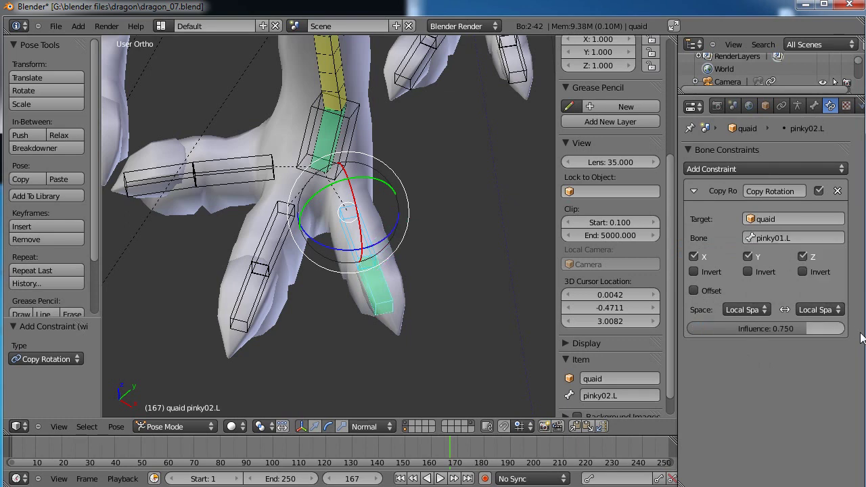
Enable Offset on pinky02.L's Copy Rotation constraint and raise its influence to 1.000
middle_drag(407, 243, 402, 281)
scroll(404, 281, up, 3)
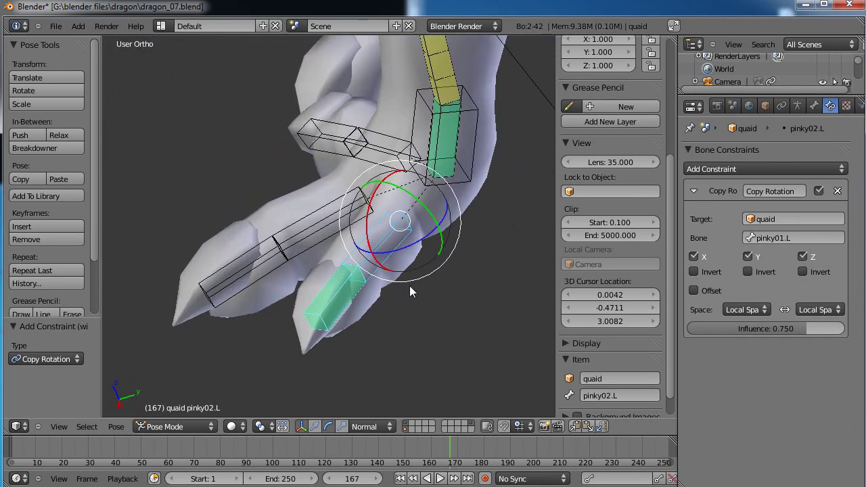
click(695, 290)
drag(797, 330, 845, 330)
Test rotating pinky02.L about its local X axis, first with the constraint's Offset enabled and again with it disabled
key(r)
key(x)
key(x)
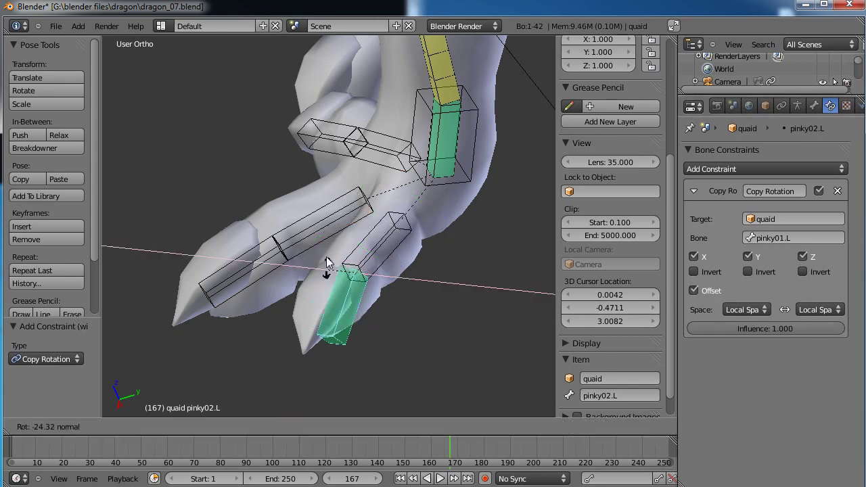
click(335, 278)
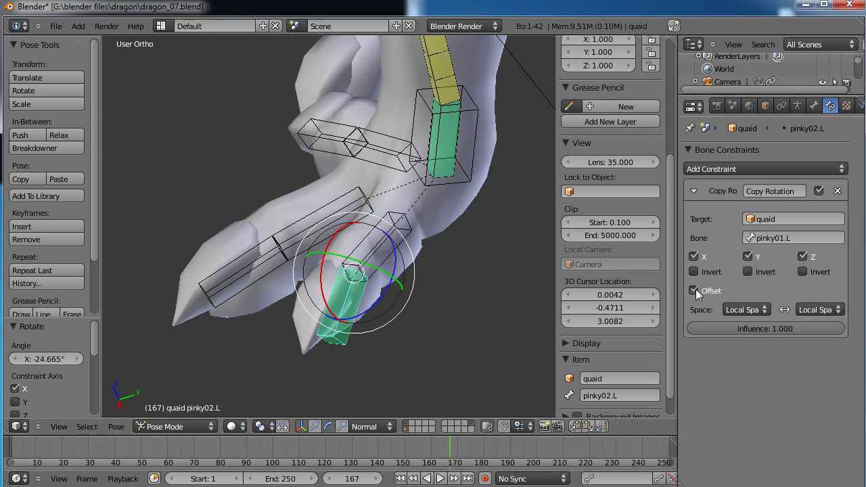
click(694, 290)
key(r)
key(x)
key(x)
click(324, 266)
Turn Offset back on, rotate pinky02.L about its local X axis once more and clear its pose rotation
click(694, 291)
key(r)
key(x)
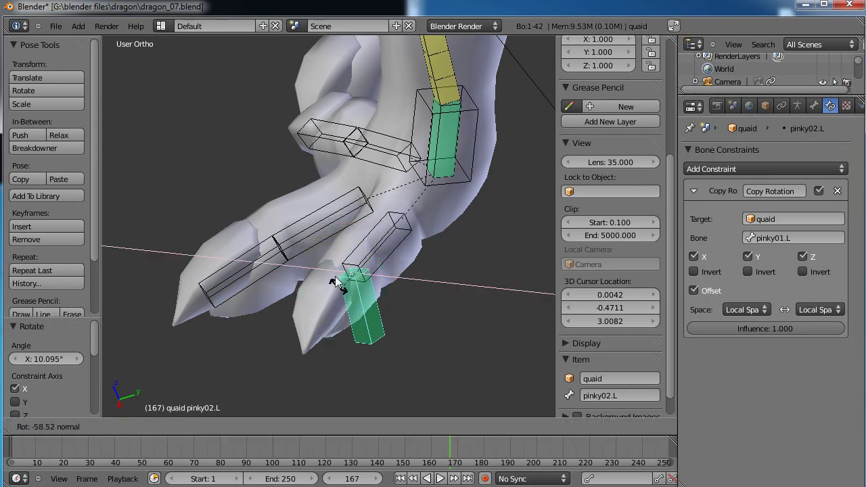
click(475, 370)
key(alt+r)
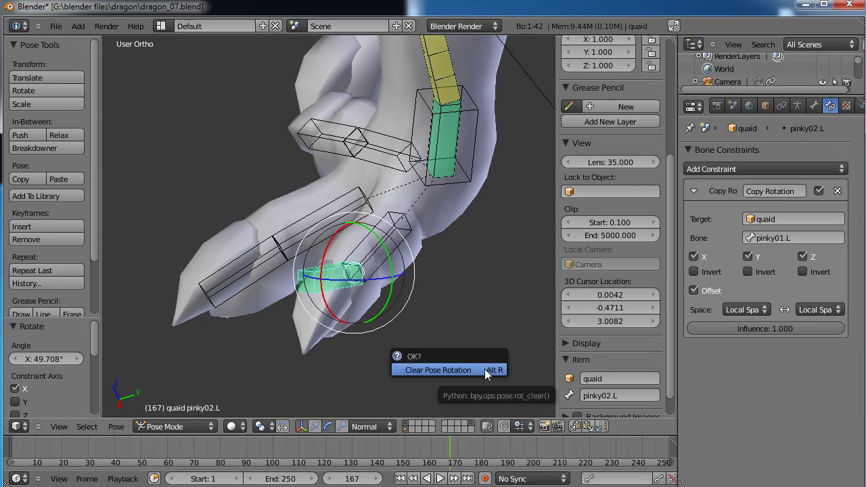
click(484, 369)
Test the constraint by rotating pinky01.L about its local X axis, and clear its pose rotation
scroll(443, 321, down, 1)
middle_drag(436, 312, 376, 286)
right_click(352, 236)
drag(331, 201, 339, 224)
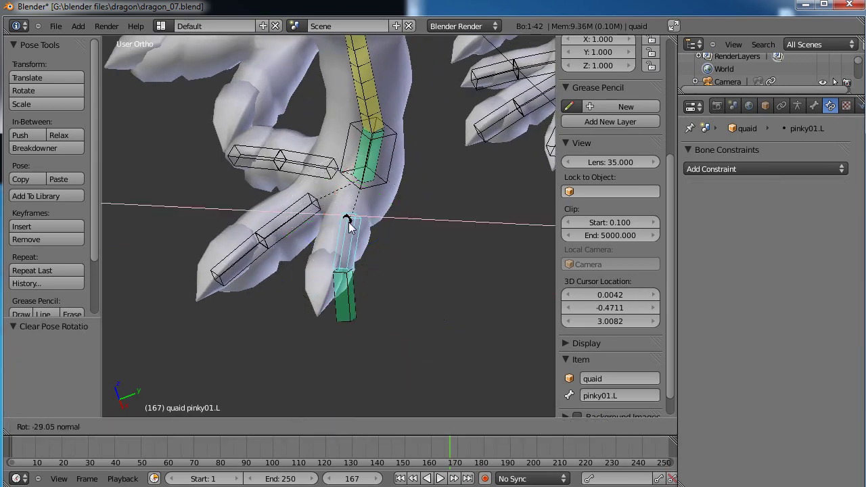
click(359, 215)
key(alt+r)
click(427, 242)
Add a Copy Rotation constraint to index02.L targeting index01.L, with both spaces set to Local Space and Offset enabled
middle_drag(426, 242, 370, 336)
right_click(309, 313)
right_click(337, 272)
shift+right_click(329, 293)
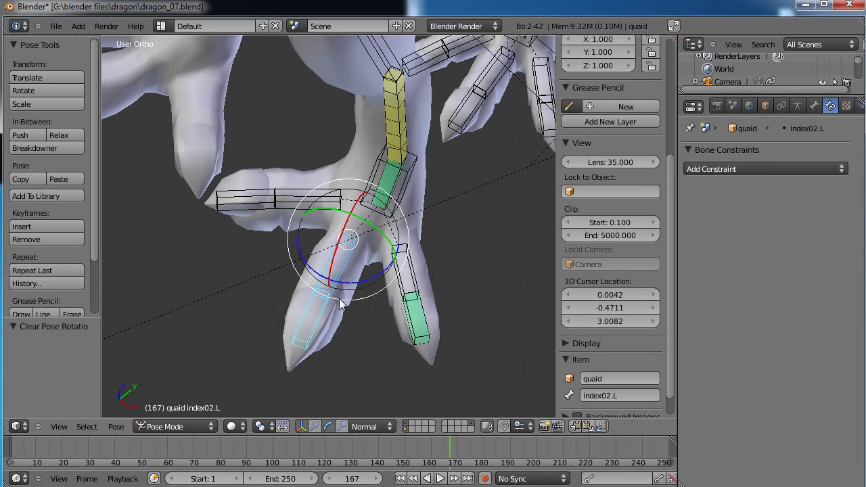
key(ctrl+shift+c)
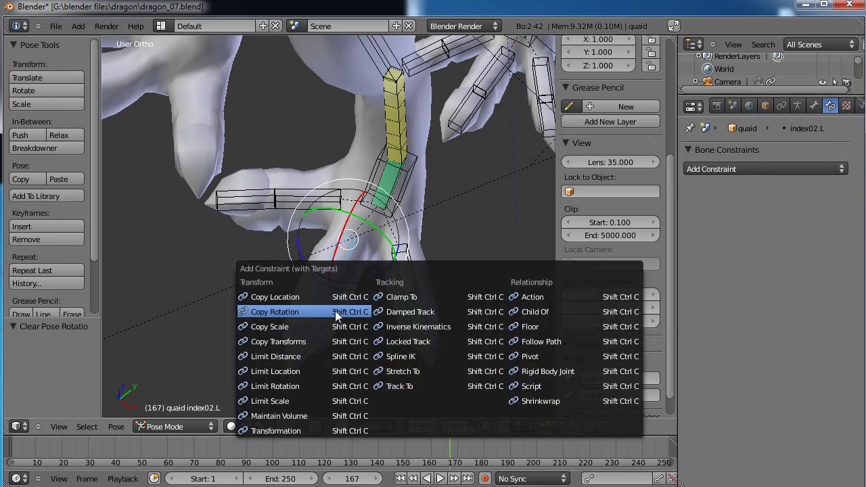
click(336, 313)
click(768, 309)
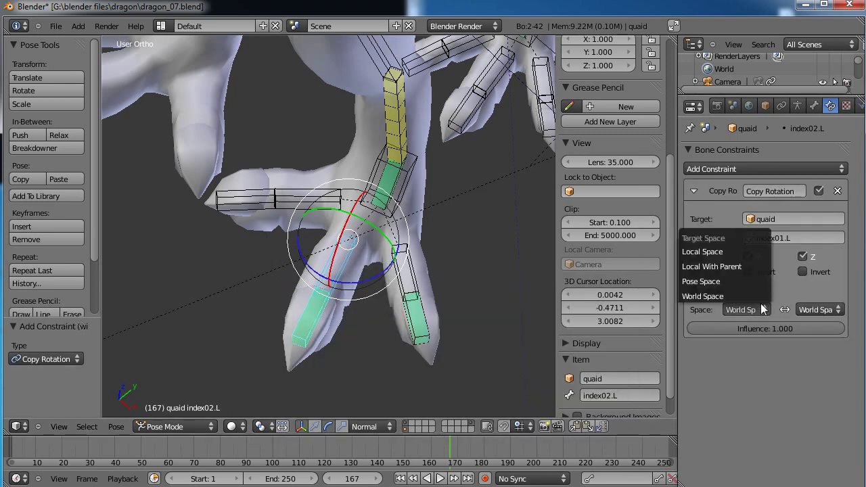
click(726, 251)
click(821, 303)
click(793, 251)
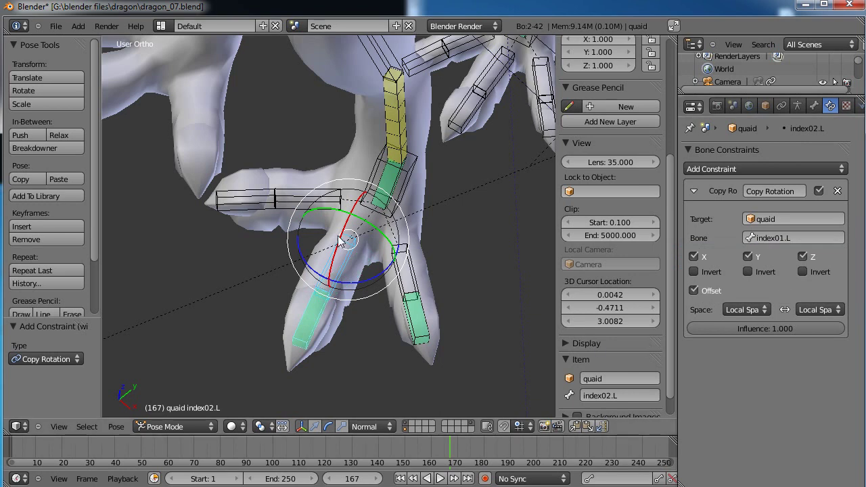
Add a Copy Rotation constraint to thumb02.L targeting the thumb's base bone, with both spaces in Local Space and Offset enabled
right_click(249, 207)
key(shift+ctrl+c)
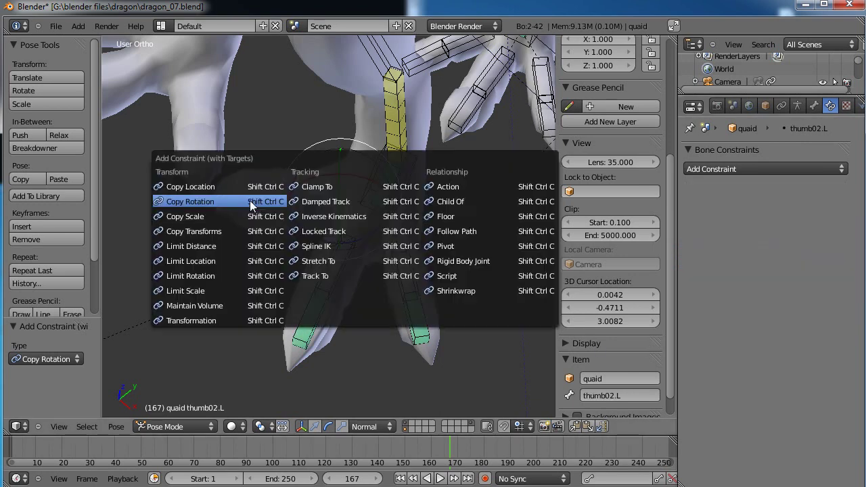
click(251, 202)
click(742, 309)
click(759, 257)
click(818, 309)
click(775, 251)
click(691, 289)
Test-curl the base bones of the thumb, index and pinky by rotating each about its local X axis
shift+middle_drag(378, 234, 376, 257)
right_click(313, 223)
drag(321, 195, 306, 206)
right_click(343, 277)
drag(344, 242, 343, 264)
right_click(406, 281)
drag(406, 283, 408, 278)
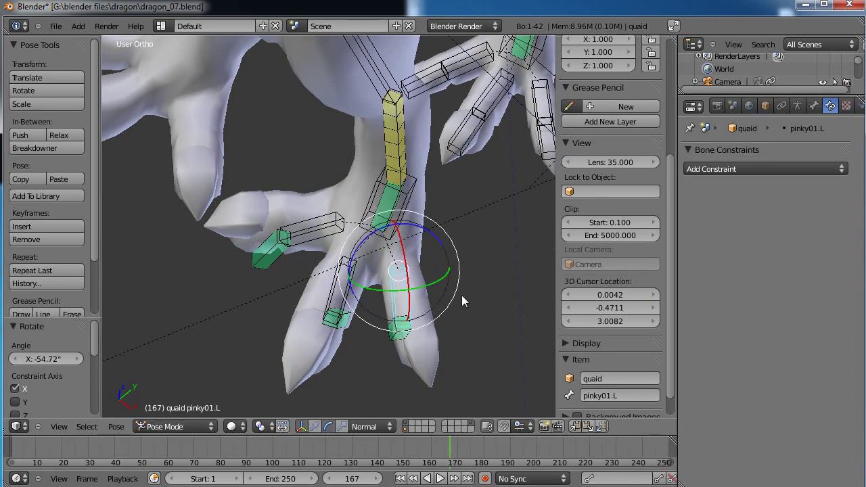
Select the pinky, index and thumb base bones together and clear their pose rotation
shift+right_click(346, 268)
shift+right_click(318, 211)
key(alt+r)
click(427, 267)
Test twisting pinky01.L about its local Y axis by about -14.4 degrees, and clear its pose rotation
right_click(427, 327)
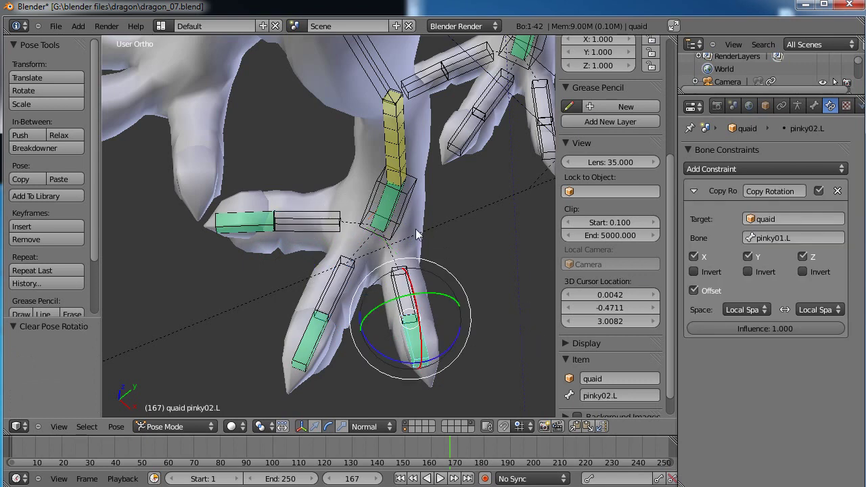
right_click(397, 247)
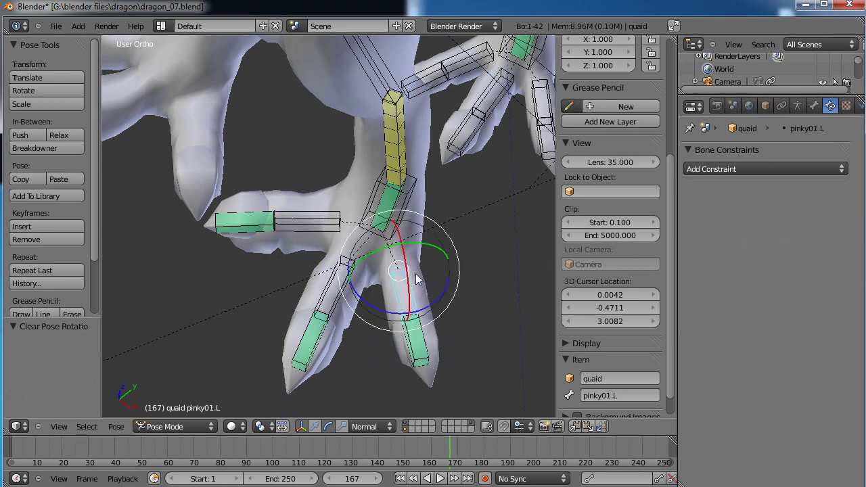
key(r)
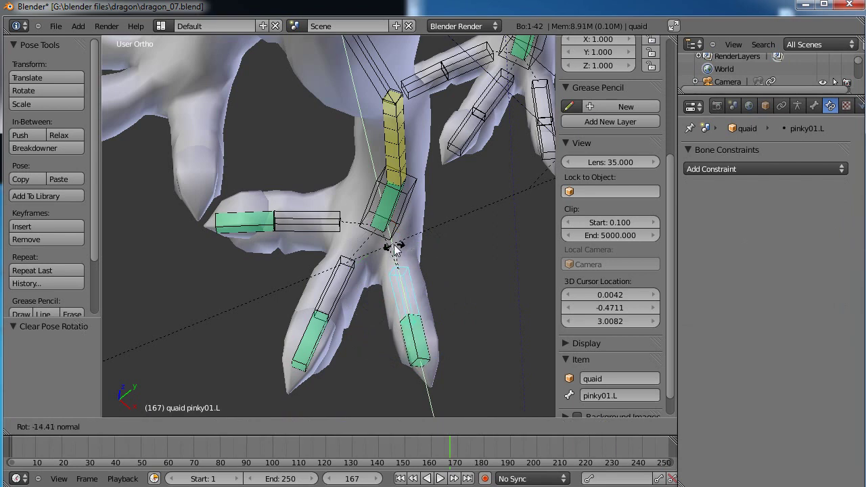
click(397, 249)
key(alt+r)
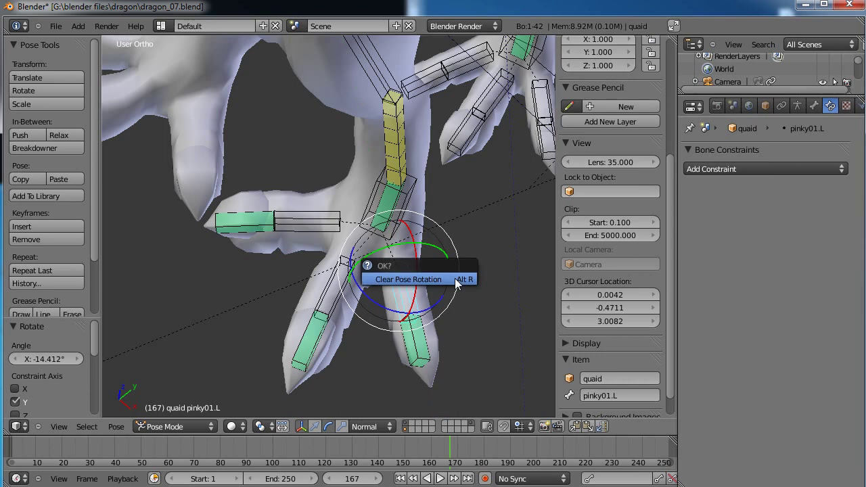
click(419, 281)
Disable the Y and Z axes in the Copy Rotation constraints of pinky02.L, index02.L and thumb02.L
right_click(414, 325)
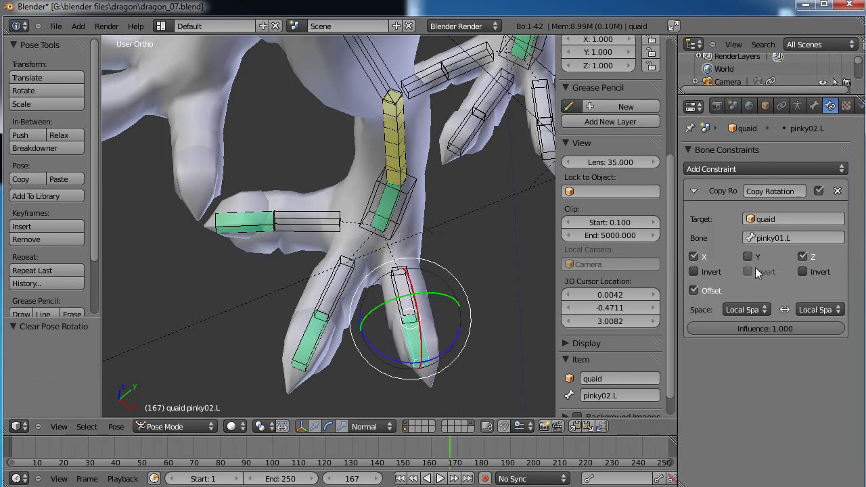
right_click(313, 338)
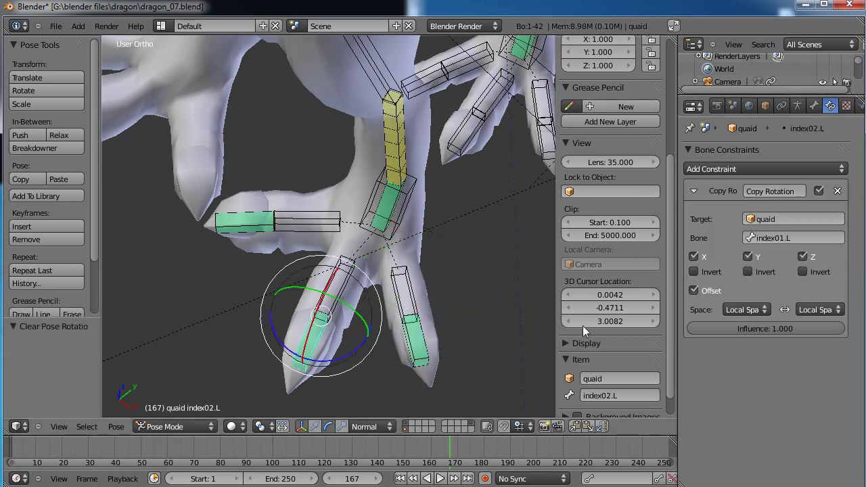
right_click(255, 230)
click(747, 256)
click(802, 256)
Test rotating thumb01.L about its local X and Y axes, and clear its pose rotation
right_click(318, 223)
key(r)
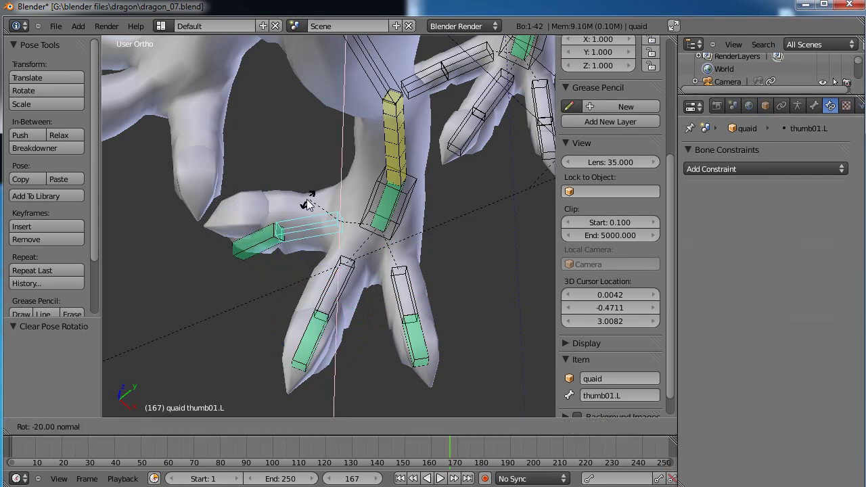
key(x)
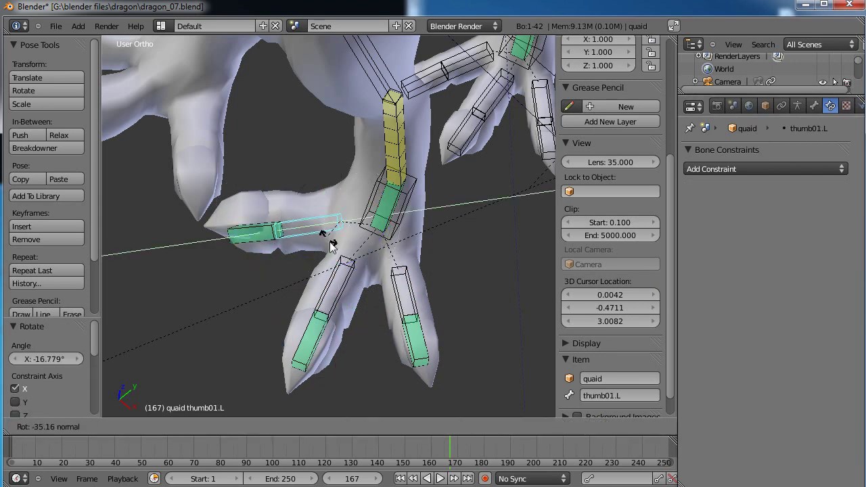
click(327, 215)
key(alt+r)
click(318, 224)
Save the finger constraint changes to dragon_07.blend, overwriting the existing file
middle_drag(319, 224, 361, 252)
key(ctrl+s)
click(360, 247)
Add a Copy Rotation constraint to pinkytoe02.L targeting pinkytoe01.L, using Local Space for both spaces, Offset enabled, and only the X axis
shift+middle_drag(467, 211, 366, 286)
scroll(330, 243, up, 4)
right_click(365, 285)
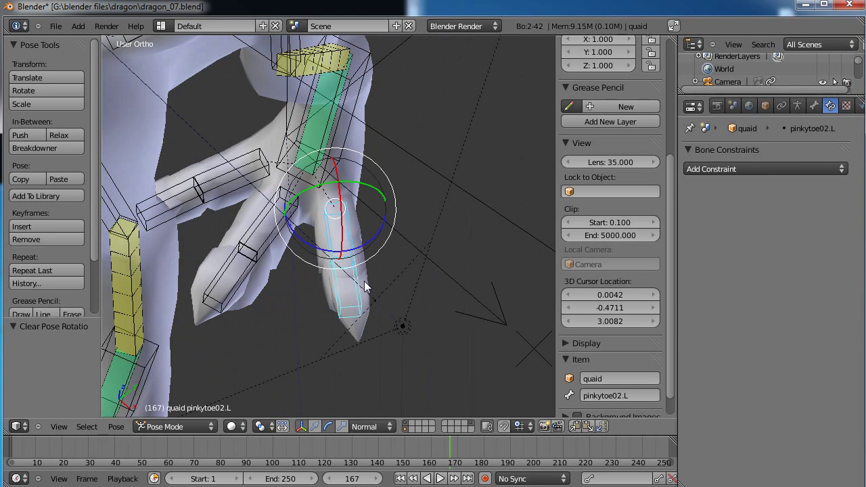
key(shift+ctrl+c)
click(365, 280)
click(744, 309)
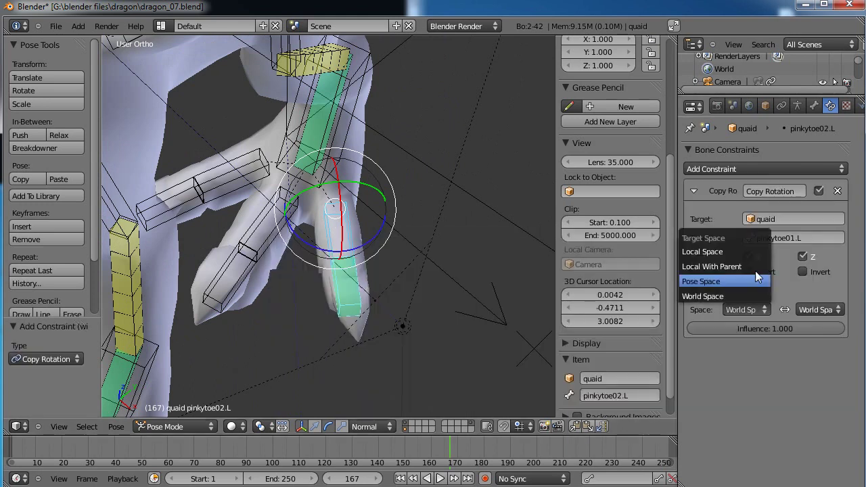
click(696, 251)
click(819, 309)
click(798, 249)
click(693, 291)
click(803, 256)
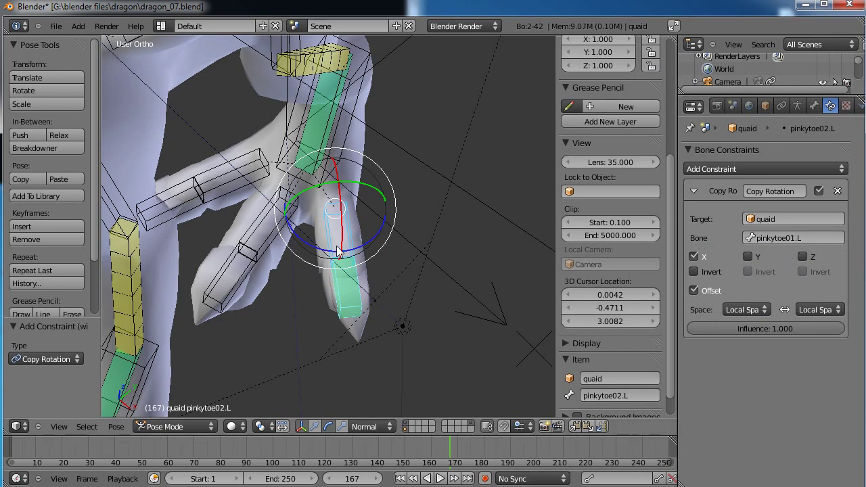
Add a Copy Rotation constraint to indextoe02.L targeting index01.L.001, using Local Space for both spaces and only the X axis
right_click(261, 243)
shift+right_click(257, 273)
key(ctrl+shift+c)
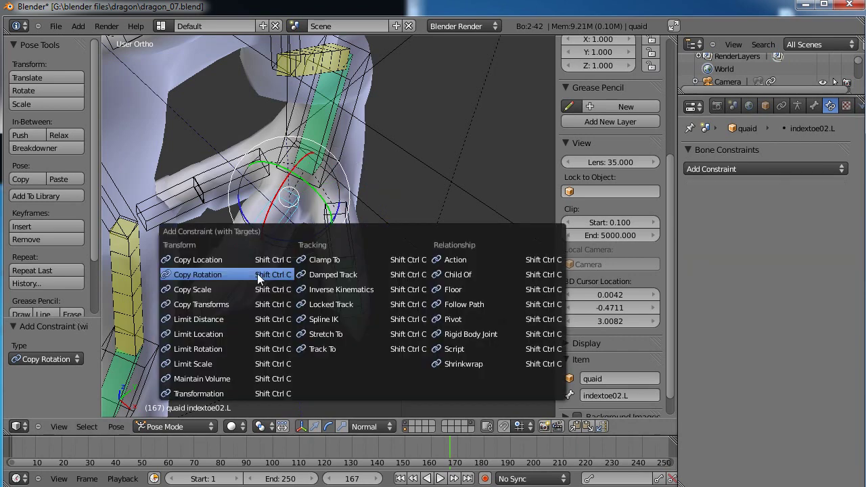
click(257, 273)
click(741, 310)
click(733, 251)
click(818, 309)
click(778, 252)
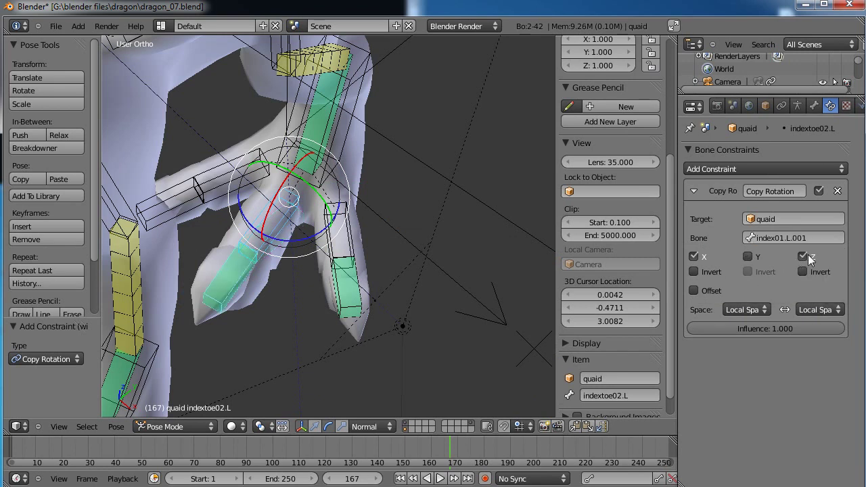
Add a Copy Rotation constraint to thumbtoe02.L targeting thumbtoe01.L, using Local Space for both spaces, Offset enabled, and only the X axis
right_click(184, 199)
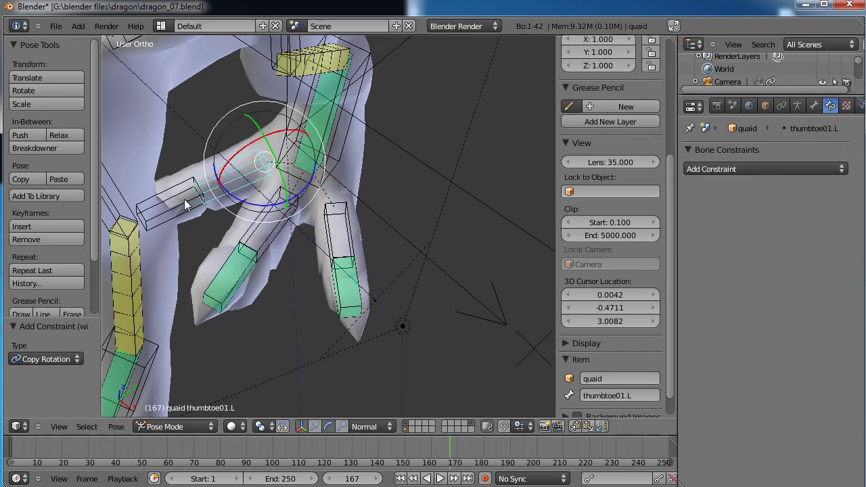
key(shift+ctrl+c)
click(212, 199)
click(747, 309)
click(739, 250)
click(821, 309)
click(795, 252)
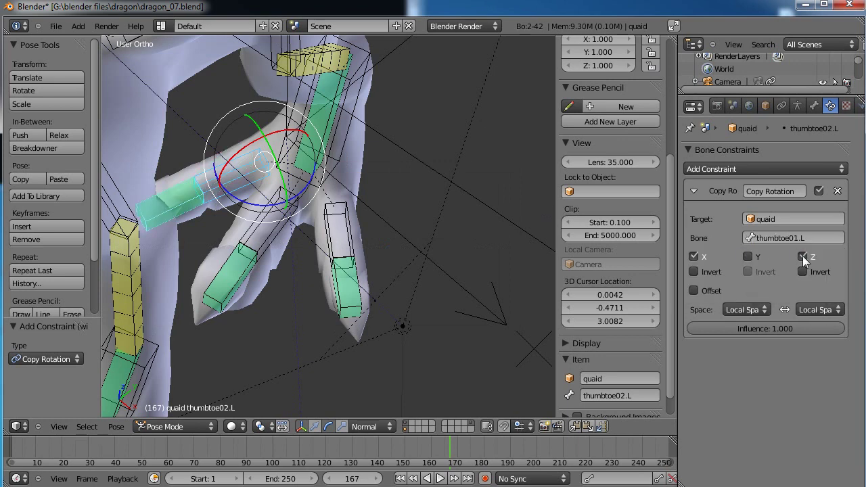
click(692, 291)
key(a)
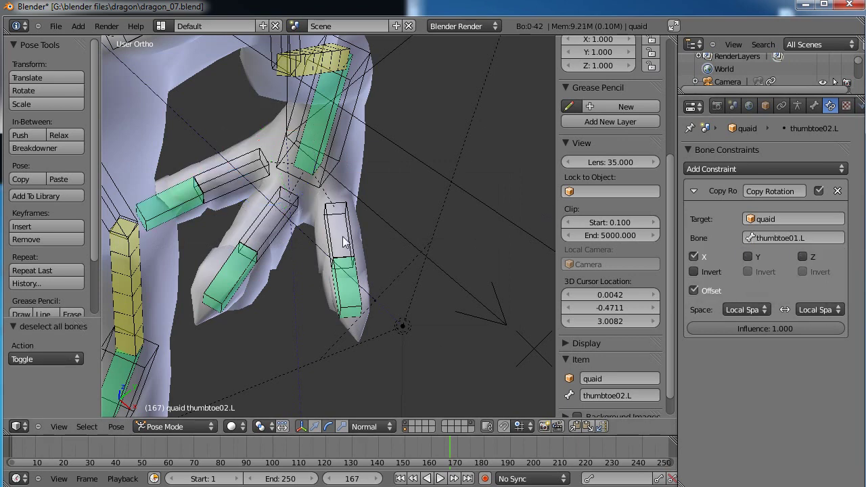
Test rotating pinkytoe01.L about its local X axis by about -40.3 degrees
right_click(339, 201)
drag(340, 236, 343, 208)
click(332, 203)
key(r)
key(x)
key(x)
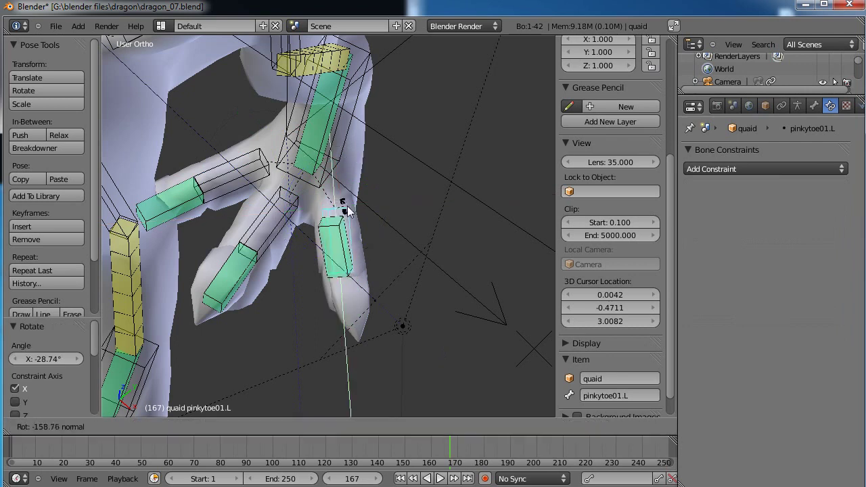
click(306, 214)
Test twisting pinkytoe01.L about its local Y axis by about -9.4 degrees, and clear its pose rotation
middle_drag(411, 284, 397, 247)
key(r)
key(y)
key(y)
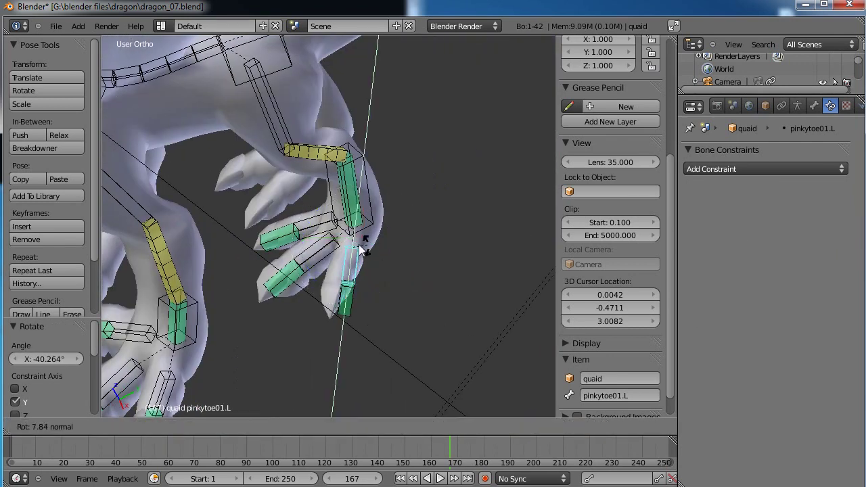
click(403, 255)
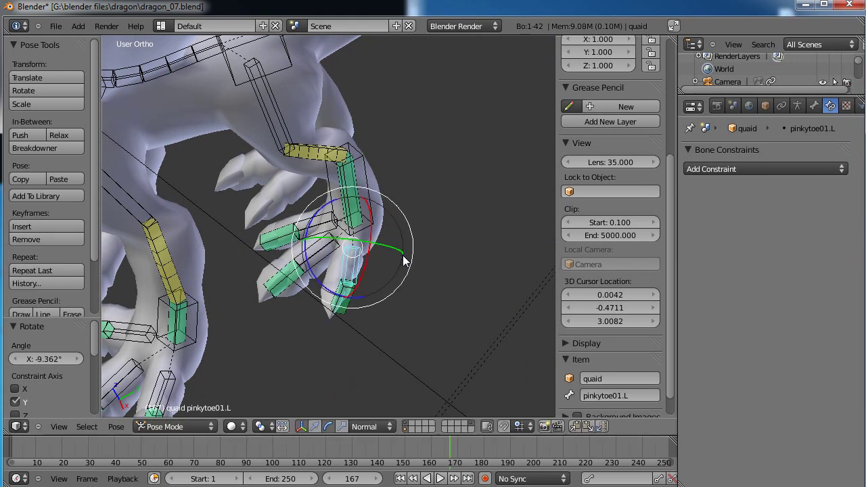
key(a)
key(alt+r)
click(403, 255)
Test rotating wingfinger01.L about its local X axis by about 93.4 degrees, and clear its pose rotation
middle_drag(402, 255, 316, 289)
scroll(323, 282, up, 1)
shift+middle_drag(318, 207, 310, 248)
right_click(294, 212)
right_click(299, 139)
right_click(261, 86)
shift+middle_drag(330, 128, 331, 142)
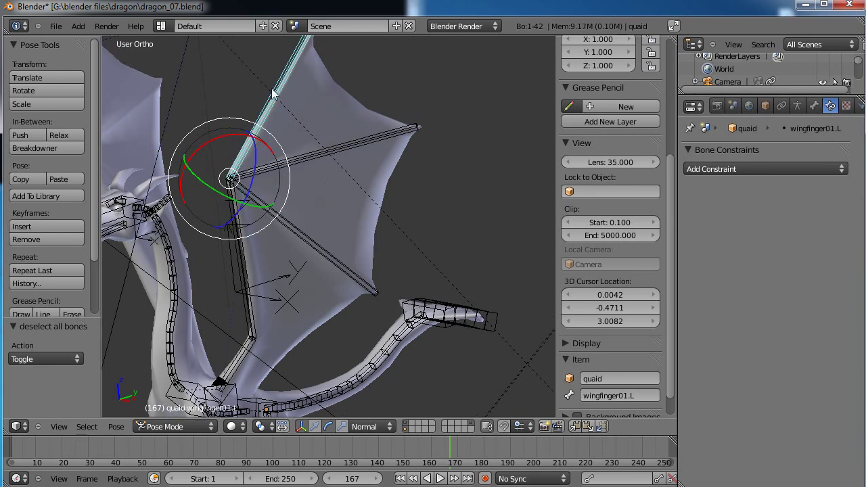
drag(236, 139, 281, 198)
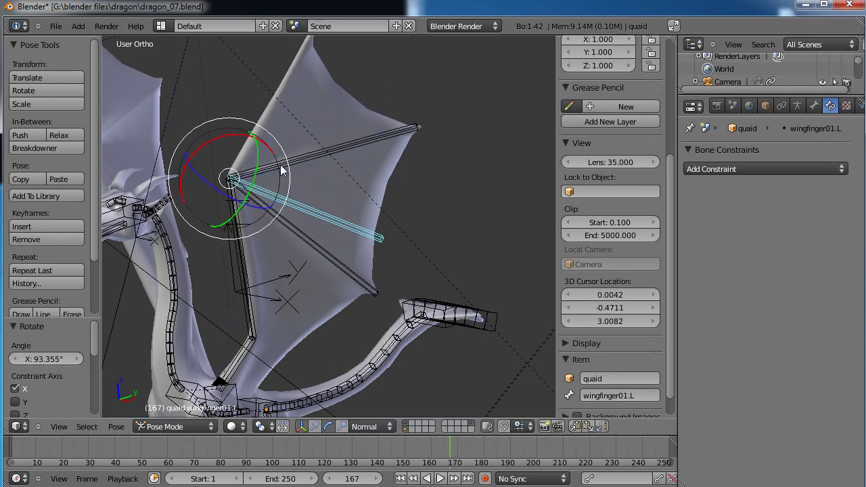
key(alt+r)
middle_drag(284, 170, 314, 165)
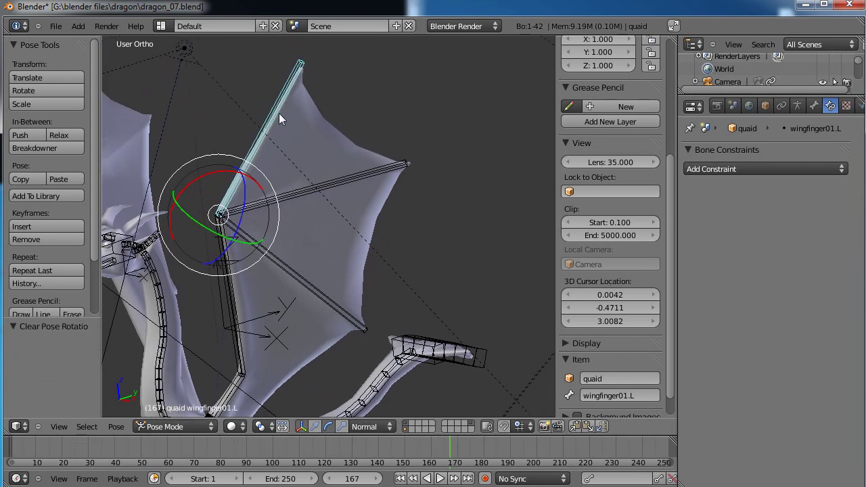
Add a Copy Rotation constraint to wingfinger02.L targeting wingfinger01.L, with both spaces set to Local Space
shift+right_click(330, 180)
key(shift+ctrl+c)
click(329, 180)
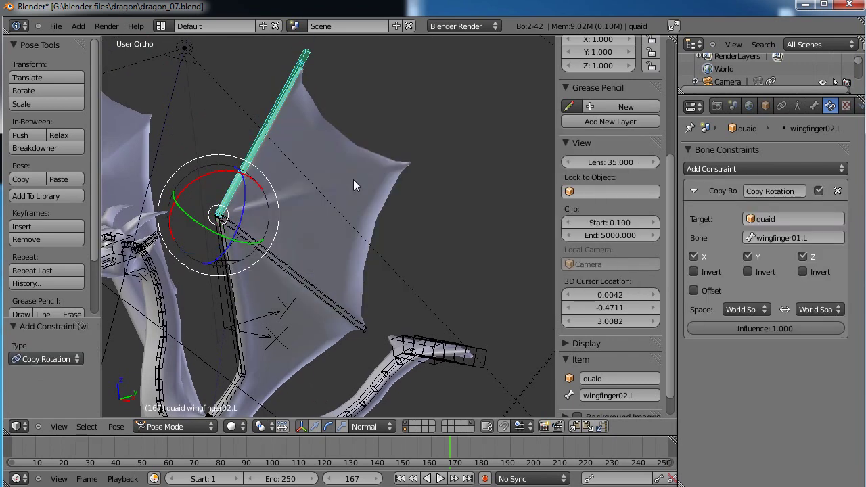
click(744, 310)
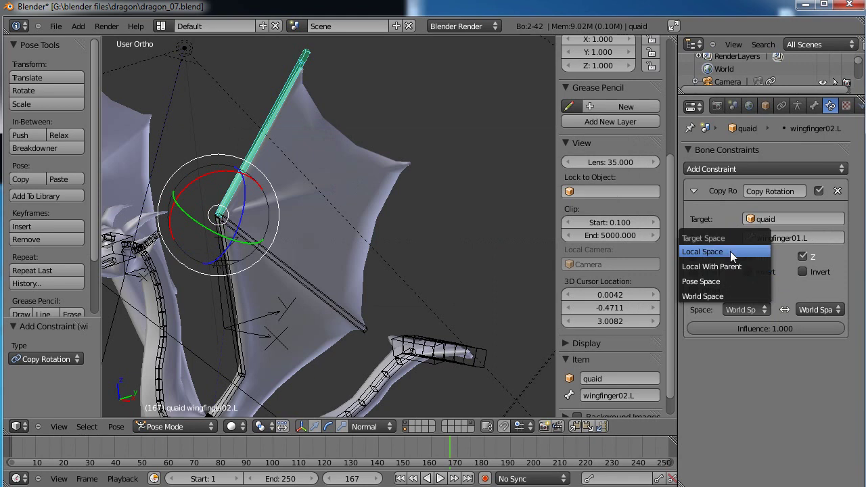
click(730, 251)
click(818, 309)
click(785, 251)
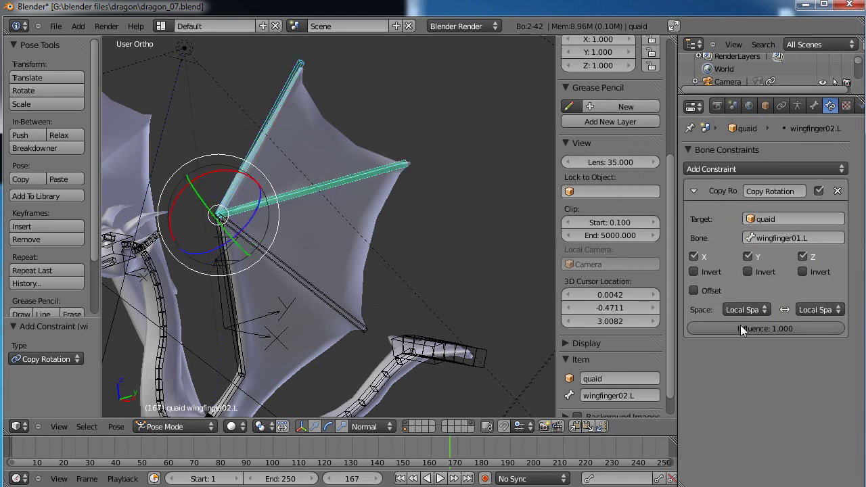
Rotate wingfinger01.L about its local X axis by about 56.5 degrees to test the wing fold
right_click(264, 137)
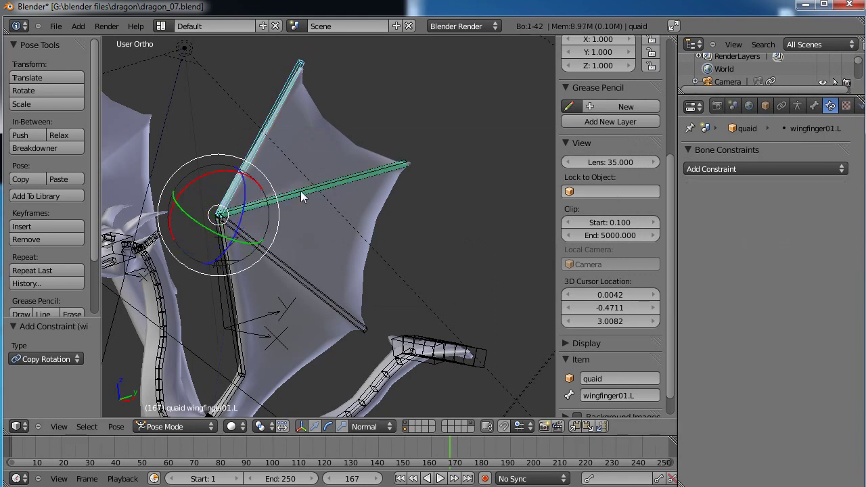
right_click(301, 191)
right_click(277, 144)
right_click(350, 177)
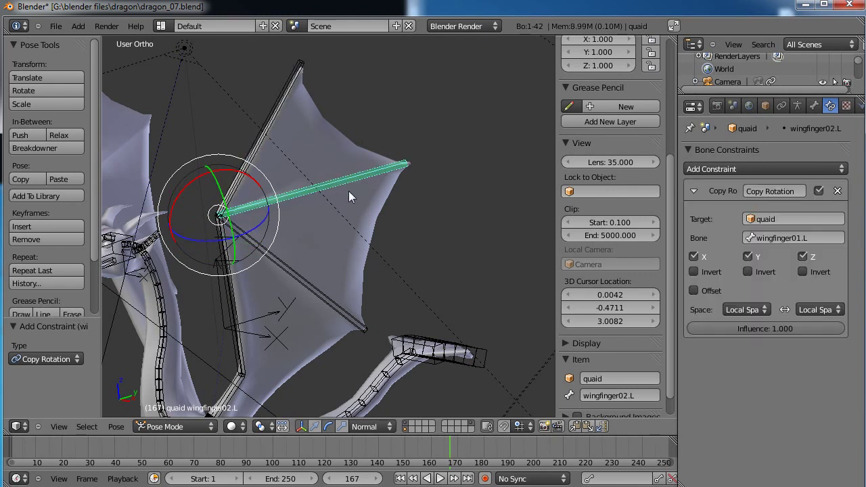
drag(228, 171, 253, 186)
Set the influence of wingfinger02.L's Copy Rotation constraint to 0.33
right_click(248, 161)
right_click(264, 260)
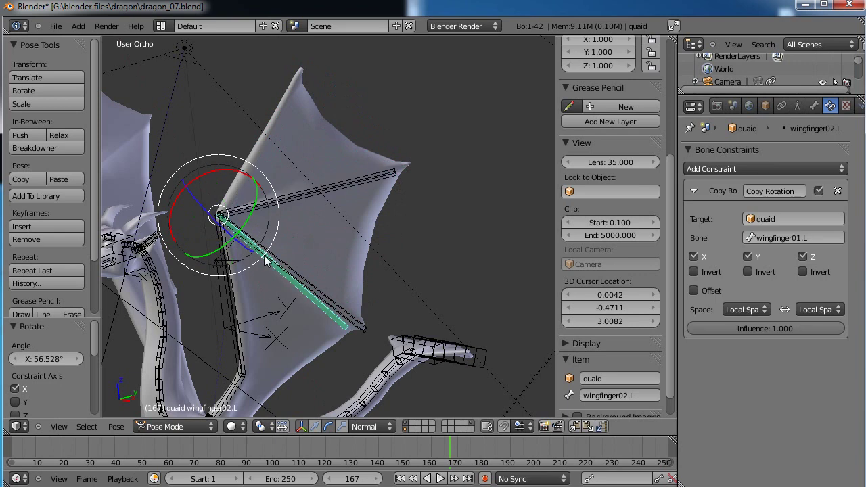
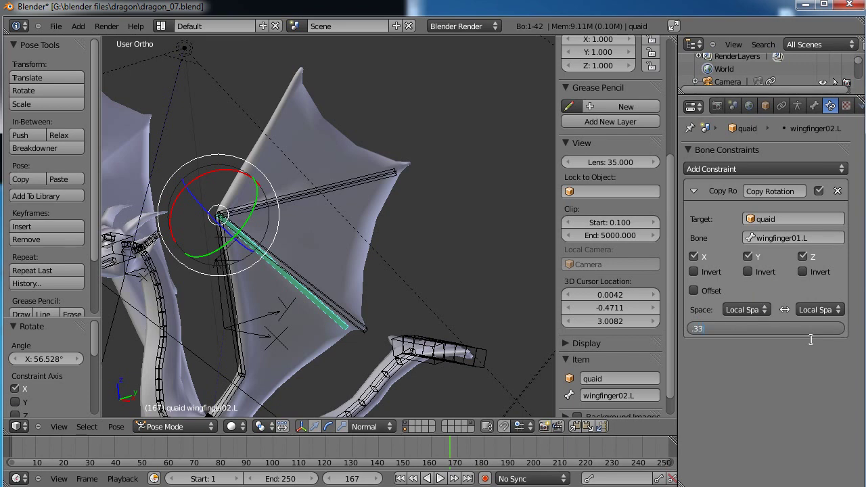
key(Return)
Add a Copy Rotation constraint to wingfinger03.L targeting wingfinger01.L, with both spaces set to Local Space
right_click(344, 305)
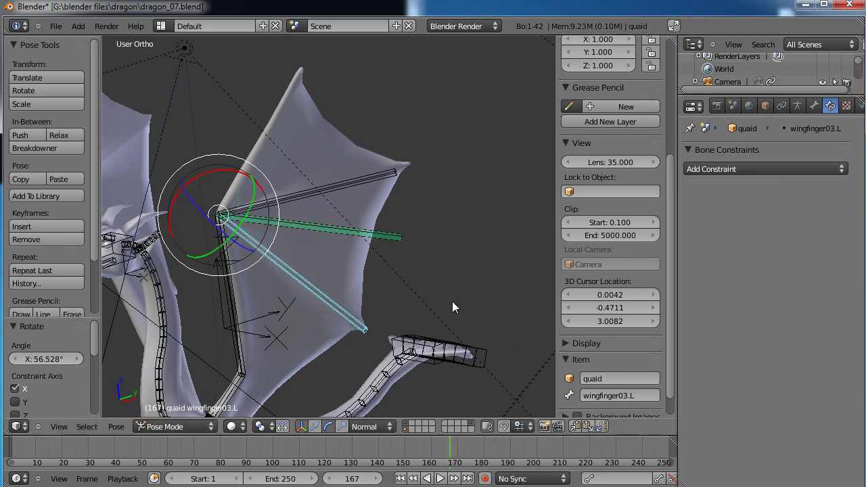
right_click(373, 208)
shift+right_click(307, 294)
key(ctrl+shift+c)
click(325, 285)
click(768, 307)
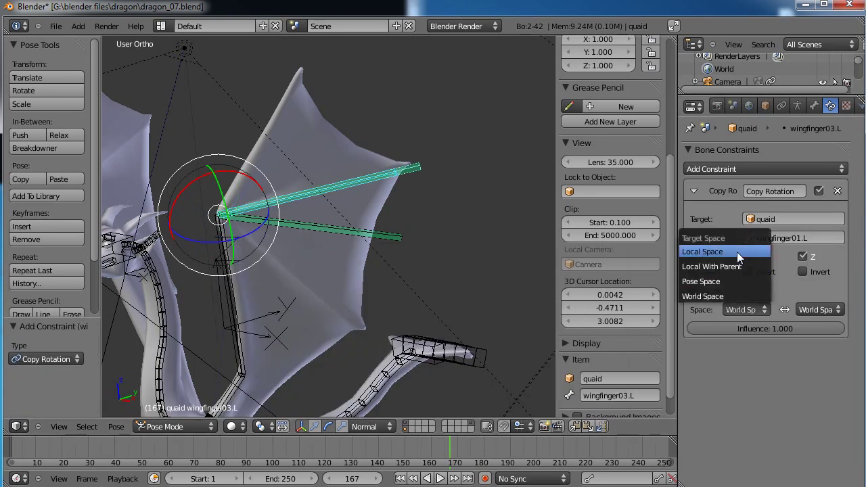
click(737, 252)
click(824, 308)
click(787, 251)
Try an influence of 0.66 on wingfinger03.L's Copy Rotation constraint, and settle on 0.33
click(763, 330)
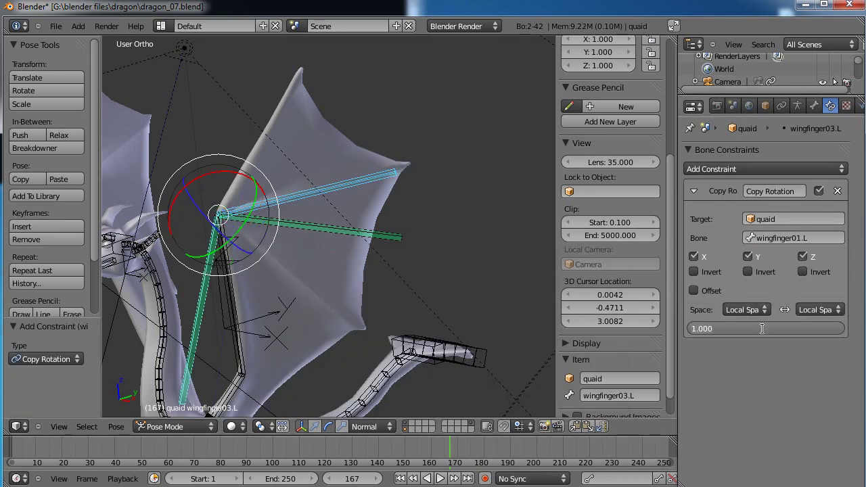
key(Return)
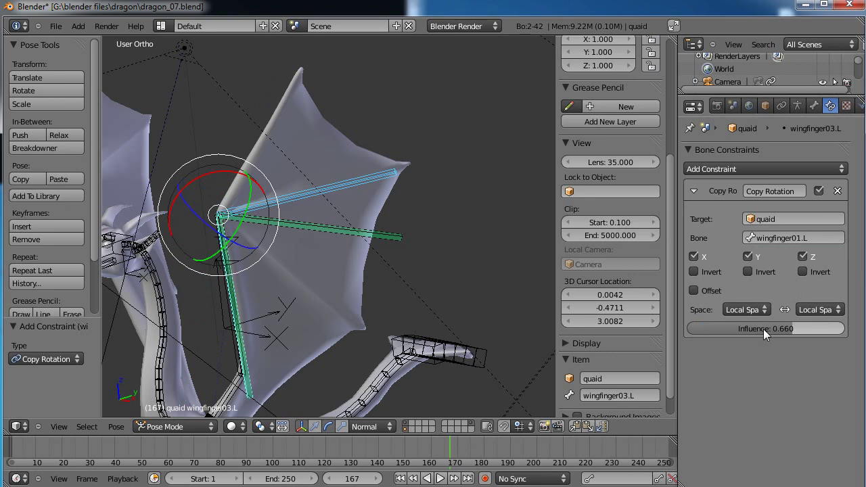
click(761, 329)
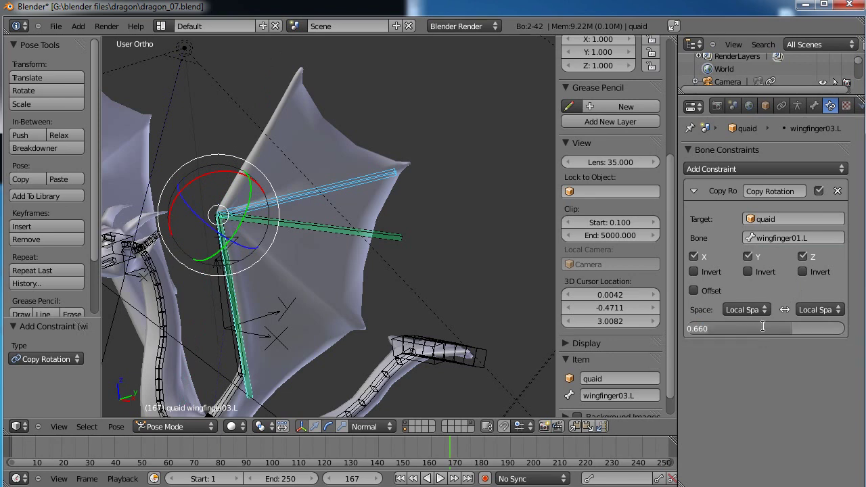
key(Return)
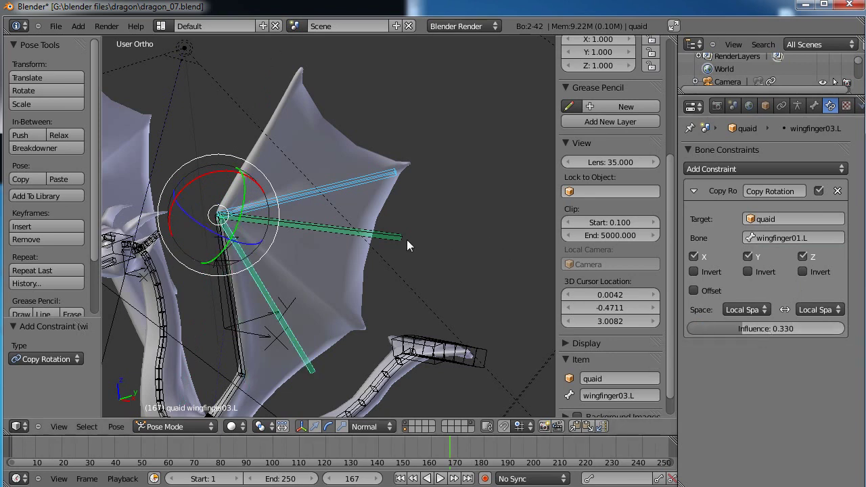
Test rotating wingfinger01.L to check how the other wing finger bones follow, and cancel the rotation
right_click(362, 182)
key(r)
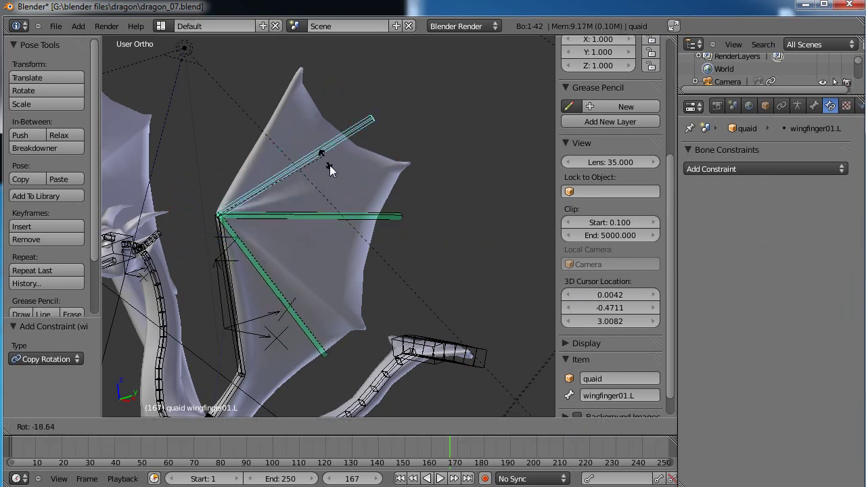
right_click(378, 251)
Set the influence of wingfinger02.L's Copy Rotation constraint to 0.66
right_click(381, 242)
click(749, 330)
key(Return)
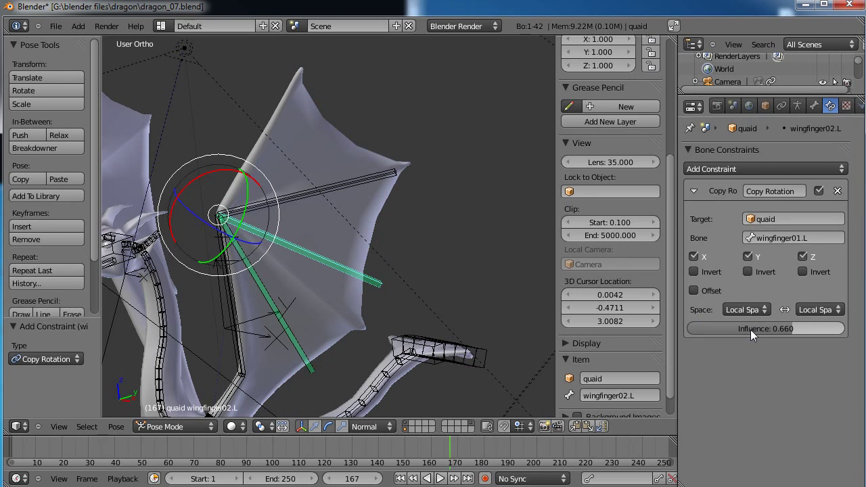
Rotate wingfinger01.L about its local X axis by about 57.1 degrees to fold the wing further
right_click(385, 190)
drag(225, 175, 247, 206)
shift+middle_drag(296, 276, 286, 186)
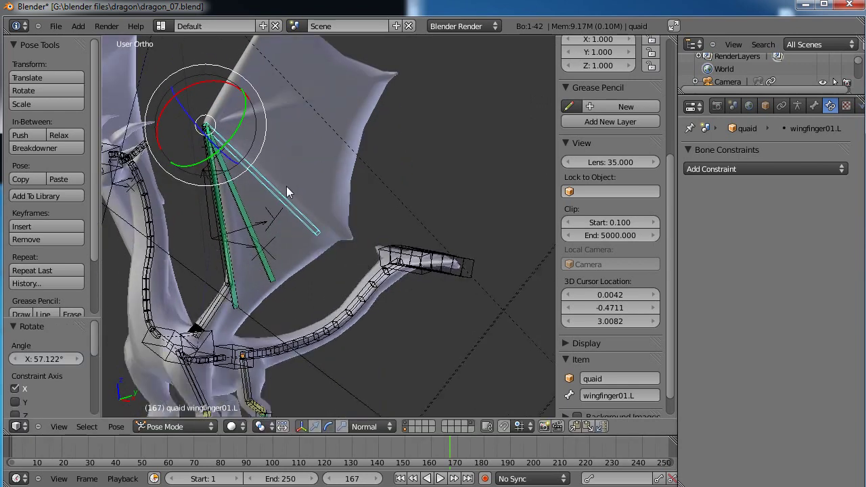
Lower the influence of wingfinger02.L's Copy Rotation constraint to about 0.608
scroll(281, 192, up, 3)
shift+middle_drag(181, 251, 285, 289)
click(242, 292)
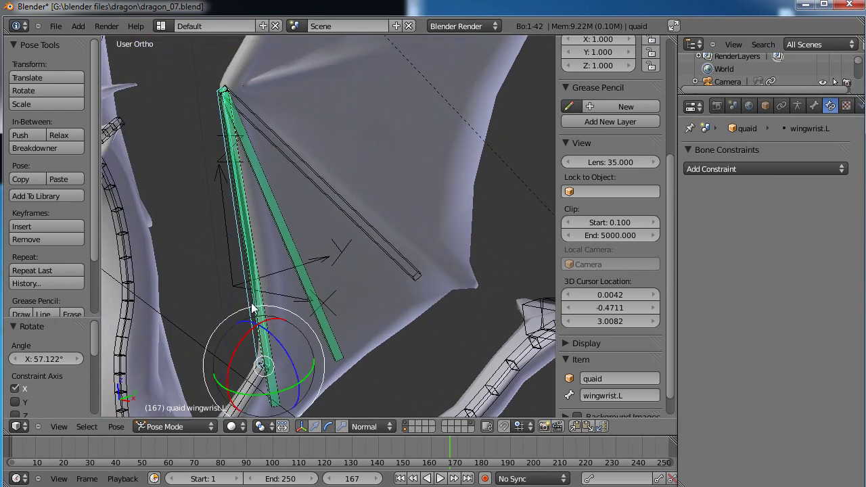
click(289, 249)
drag(793, 327, 786, 329)
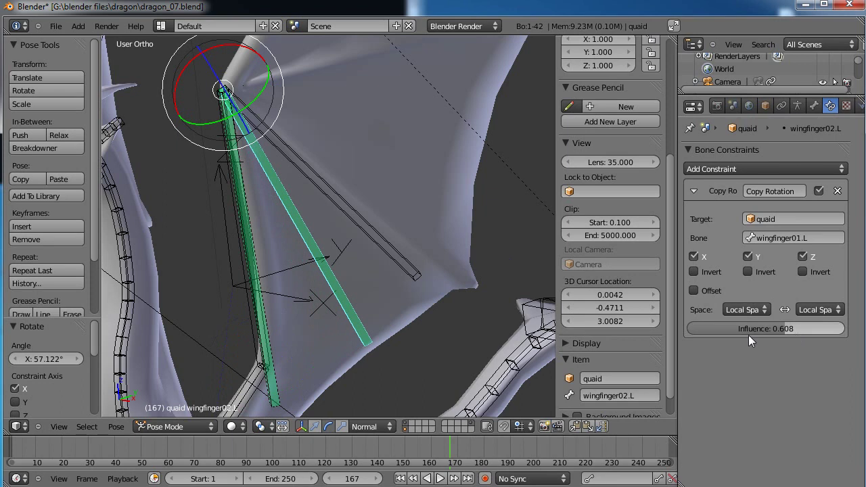
Lower the Copy Rotation influence of wingfinger03.L slightly, and fine-tune the influence on wingfinger02.L
right_click(274, 383)
drag(732, 332, 725, 331)
right_click(394, 316)
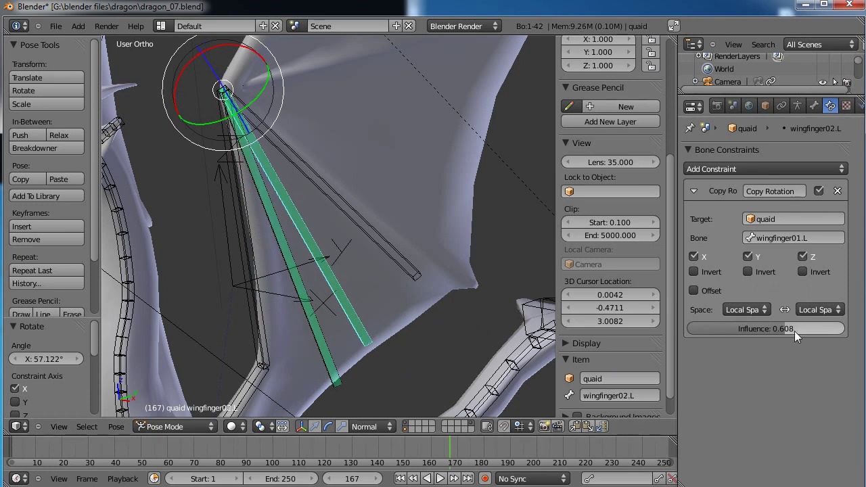
drag(789, 330, 788, 330)
Test rotating wingfinger01.L about its local X axis by about -110.5 degrees, clear its pose rotation, and deselect all bones
scroll(379, 233, down, 2)
key(a)
right_click(355, 233)
shift+middle_drag(364, 193, 372, 230)
drag(261, 108, 364, 199)
key(alt+r)
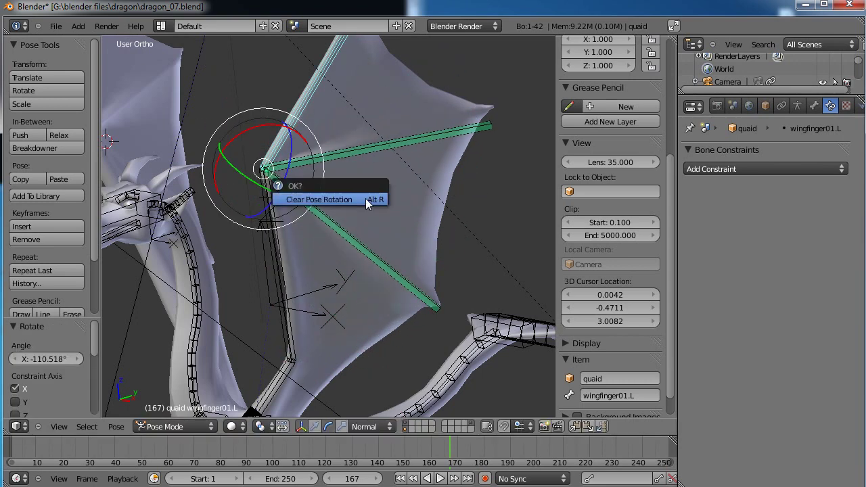
click(365, 198)
scroll(365, 198, down, 4)
key(a)
middle_drag(331, 226, 381, 236)
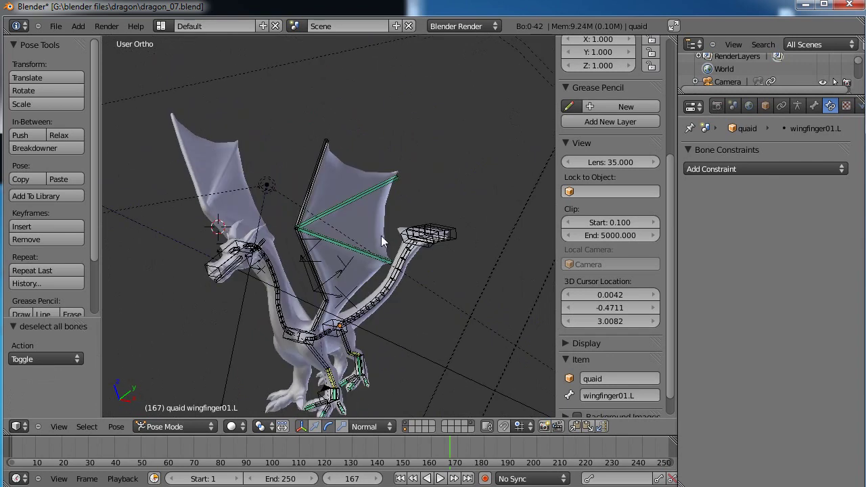
Save the dragon file, overwriting dragon_07.blend
key(ctrl+s)
click(380, 235)
middle_drag(299, 215, 330, 221)
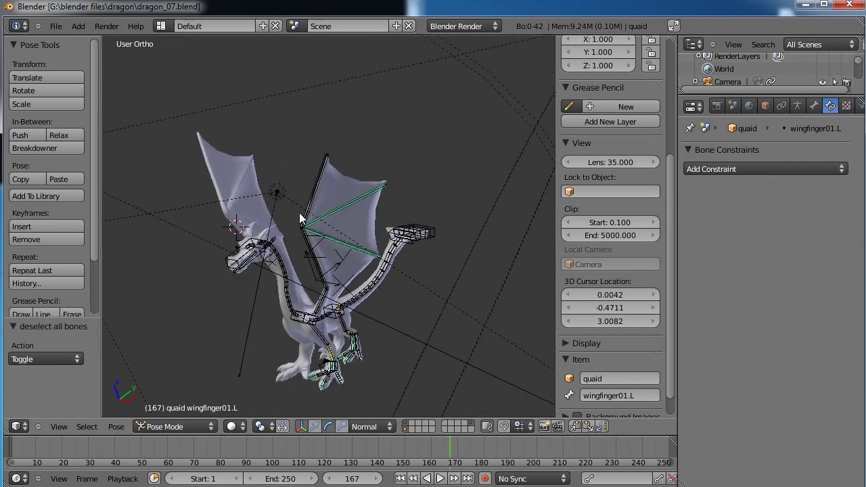
Test a free rotation of the head bone to check which facial bones follow it, cancelling the rotation
middle_drag(422, 298, 325, 210)
shift+middle_drag(325, 210, 288, 202)
scroll(426, 199, up, 4)
right_click(226, 187)
key(r)
key(r)
right_click(255, 216)
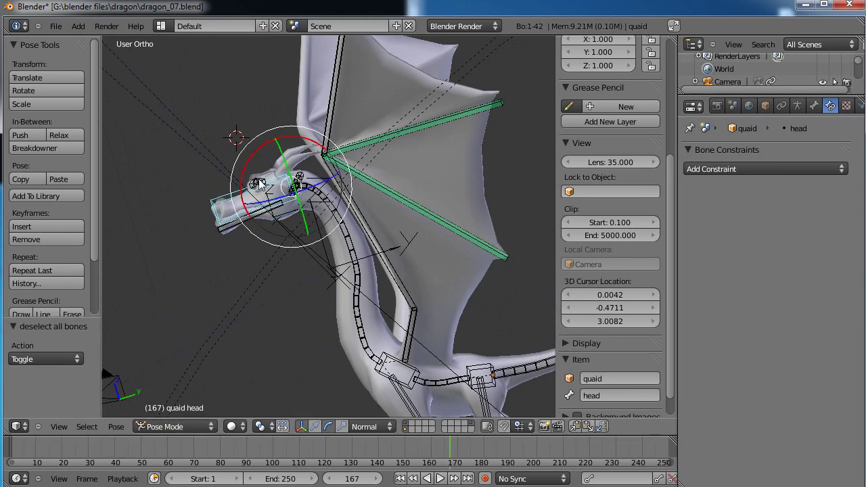
In Edit Mode, parent the jaw, ear and brow bones to the head bone keeping their offset, and return to Pose Mode
scroll(257, 213, up, 4)
shift+middle_drag(196, 92, 350, 197)
scroll(379, 230, up, 1)
shift+middle_drag(428, 269, 346, 222)
right_click(308, 250)
key(Tab)
right_click(346, 221)
right_click(276, 186)
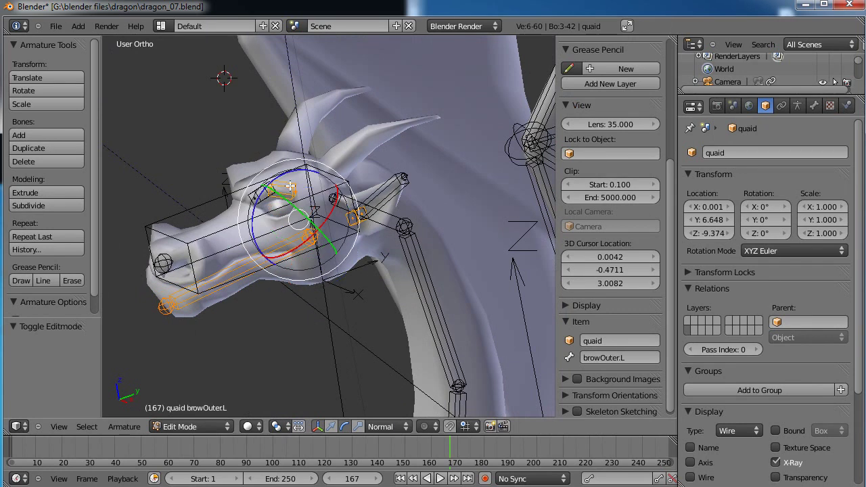
shift+right_click(296, 190)
shift+right_click(257, 193)
shift+right_click(237, 223)
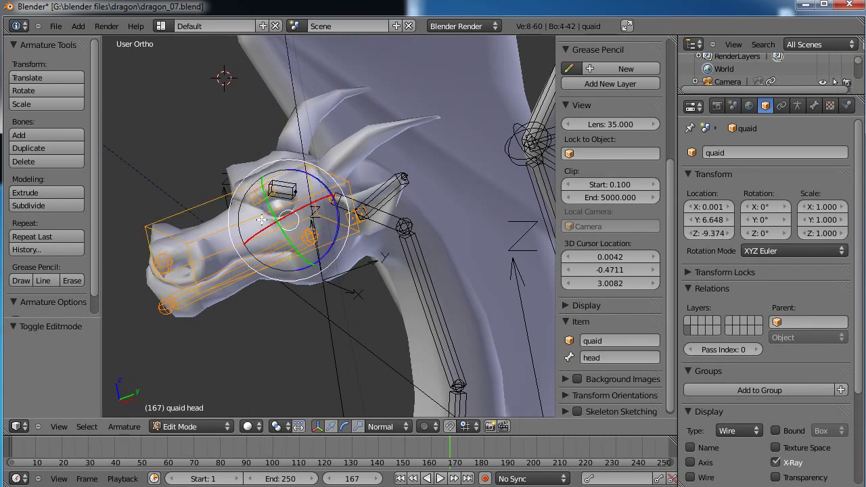
key(ctrl+p)
click(254, 234)
key(ctrl+Tab)
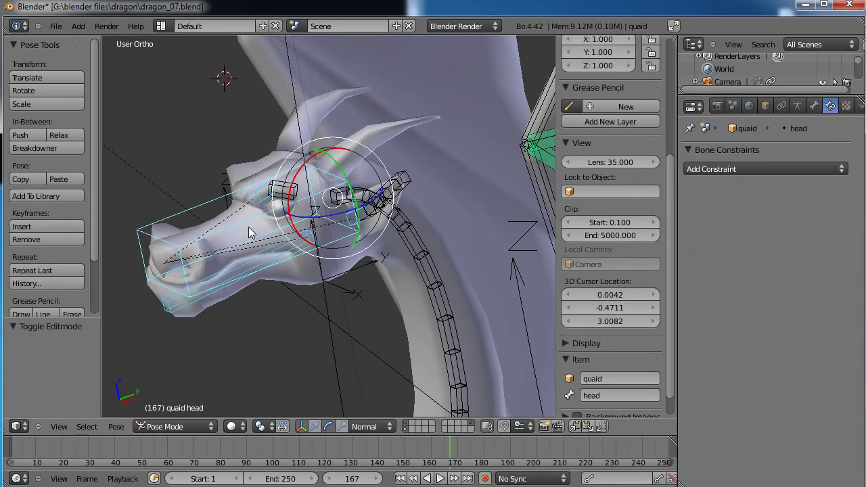
Test a free rotation of the head bone with its parented facial bones, cancelling the rotation
key(a)
key(r)
key(r)
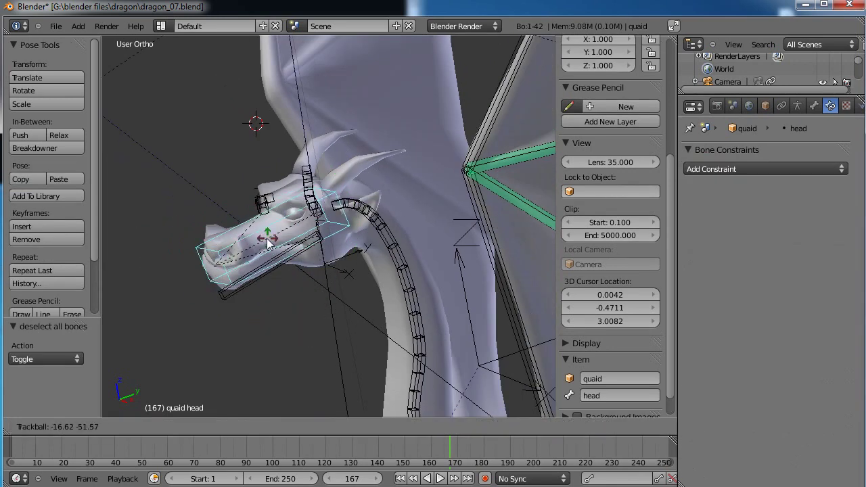
click(321, 233)
middle_drag(322, 233, 321, 166)
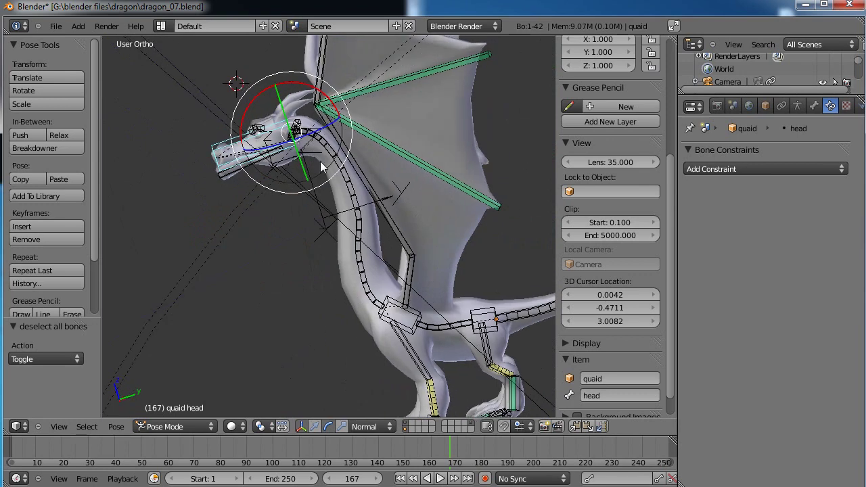
Test rotating neck04 to check how the neck chain and head follow, cancelling the rotation
right_click(361, 285)
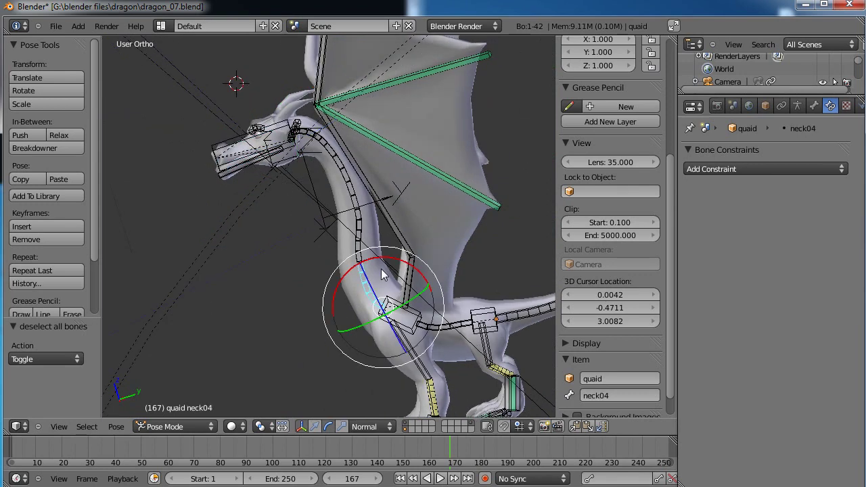
key(r)
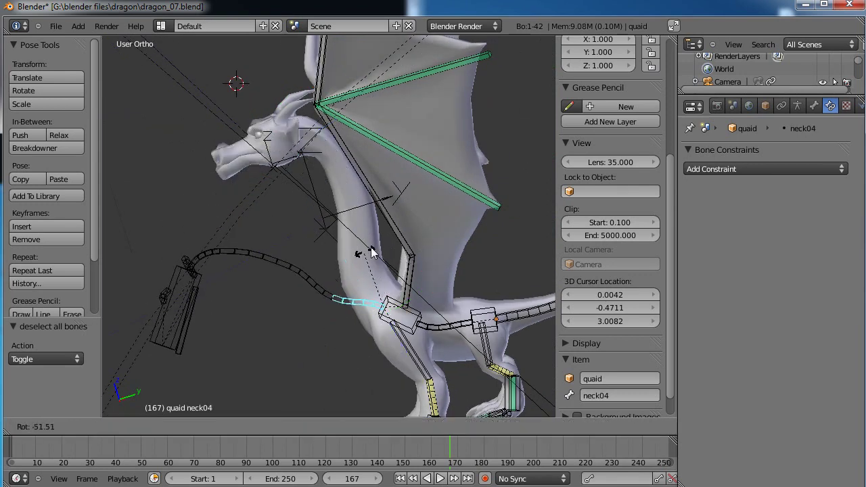
right_click(391, 233)
Turn off Inherit Rotation for the head bone
right_click(323, 144)
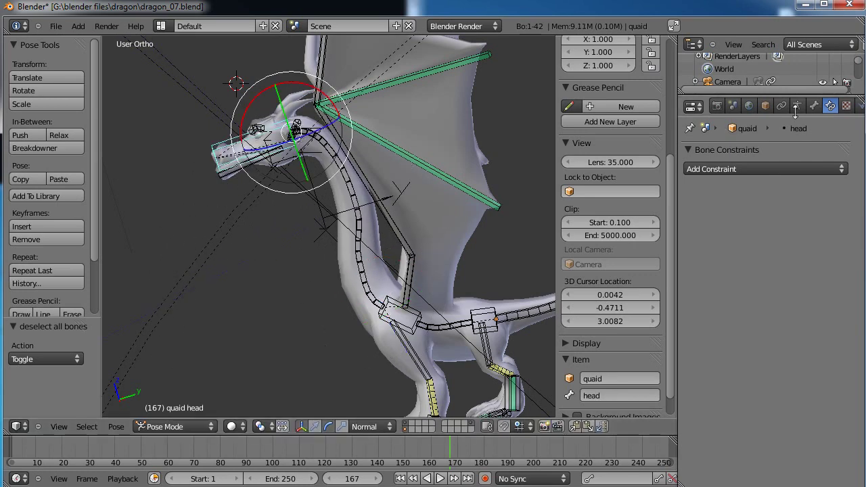
click(813, 106)
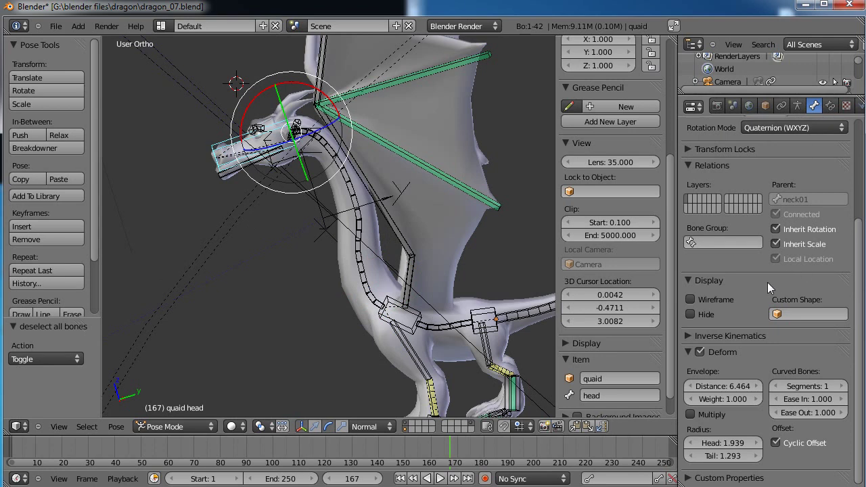
middle_drag(764, 248, 765, 250)
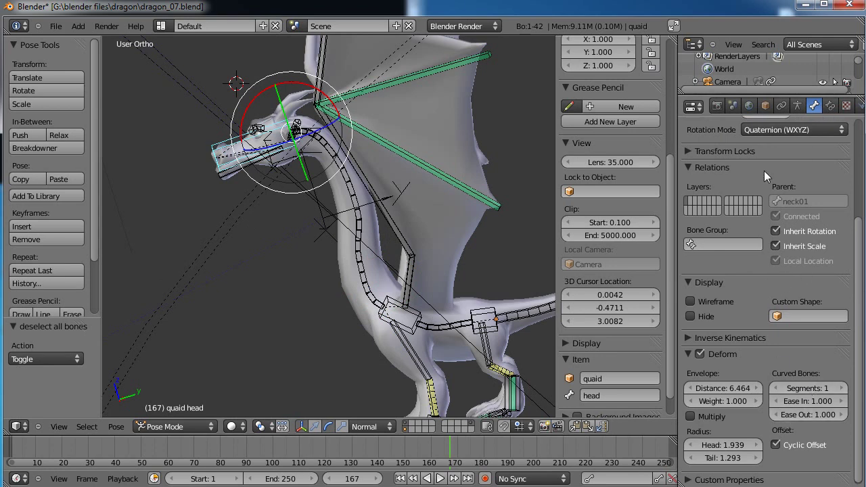
scroll(786, 269, up, 2)
click(775, 253)
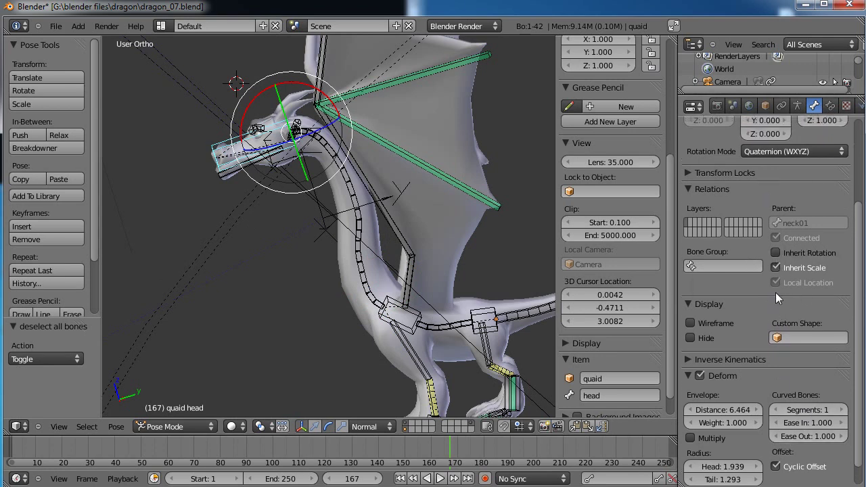
Rotate neck04 about its local X axis by about -43.6 degrees to check the head's behaviour
right_click(372, 289)
key(r)
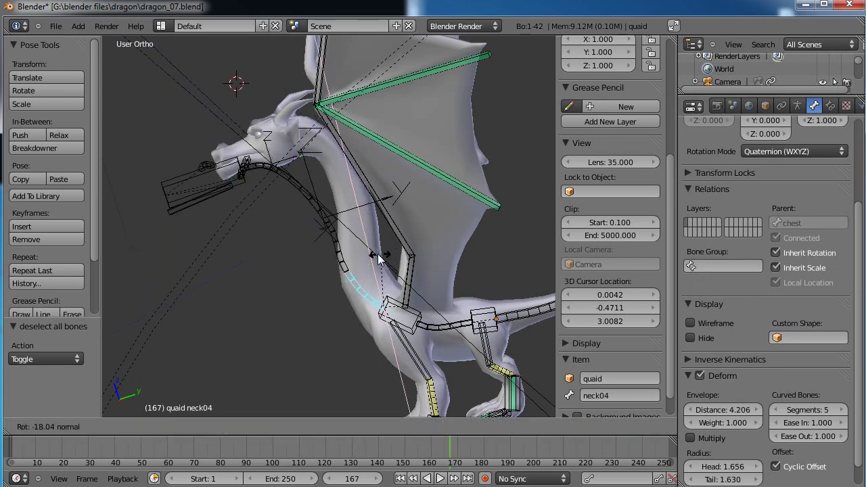
click(357, 252)
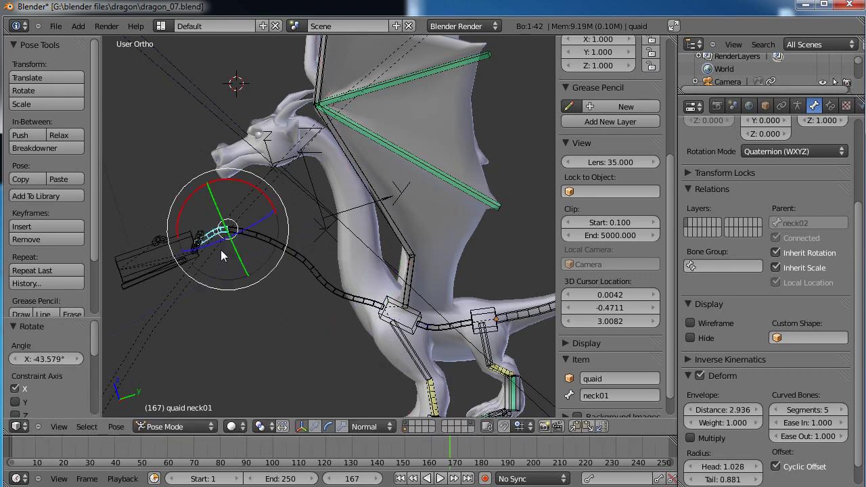
Turn off Inherit Rotation for neck01, and rotate neck04 about its local X axis by about 36.9 degrees
click(776, 253)
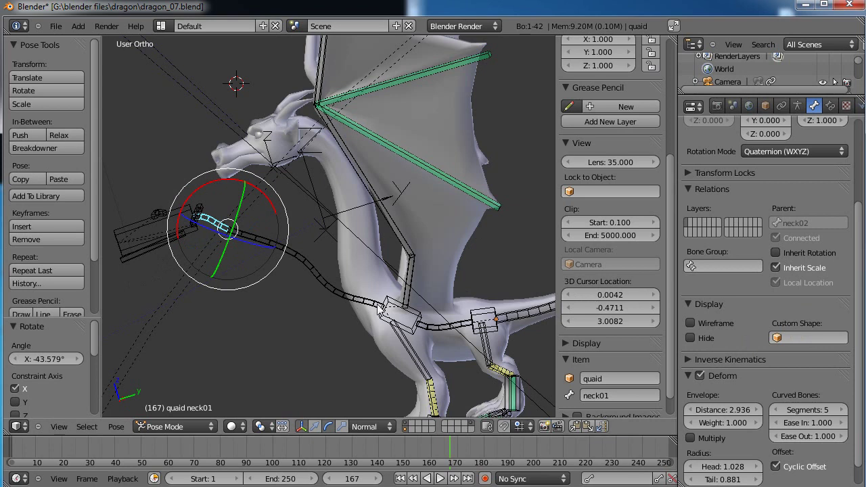
right_click(363, 306)
key(r)
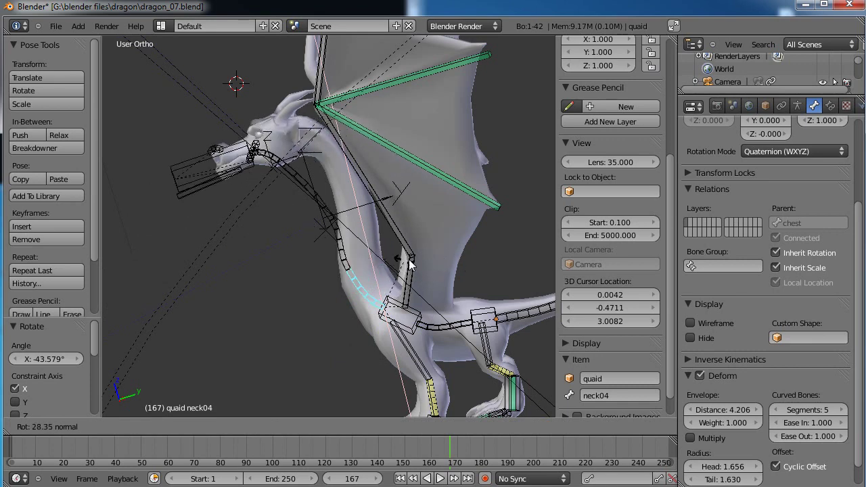
click(415, 258)
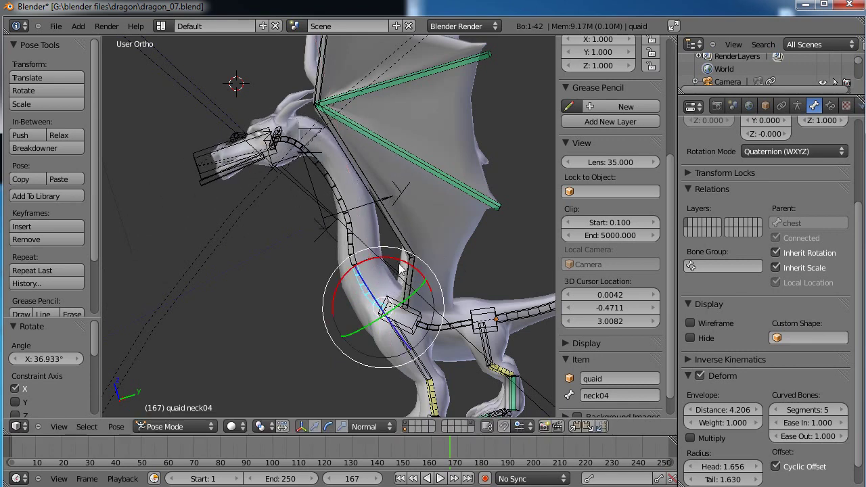
Add a Copy Rotation constraint to neck03 with neck04 as the target bone
scroll(363, 280, up, 1)
right_click(359, 262)
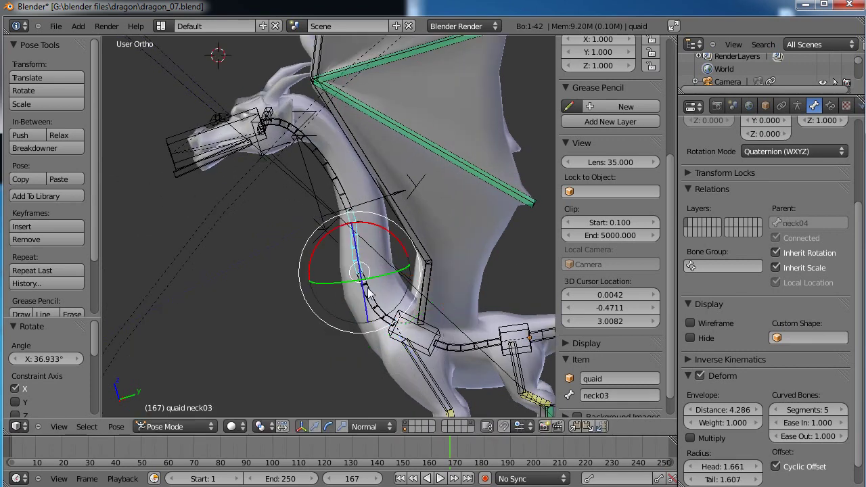
right_click(378, 301)
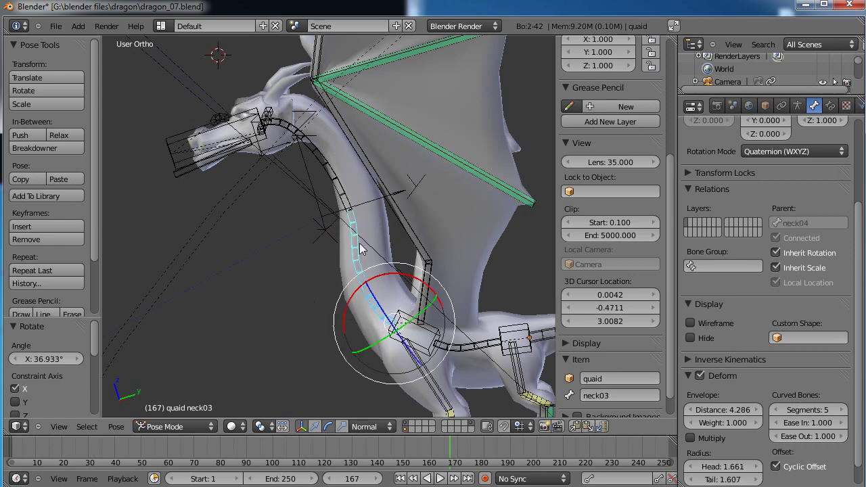
key(ctrl+shift+c)
click(360, 248)
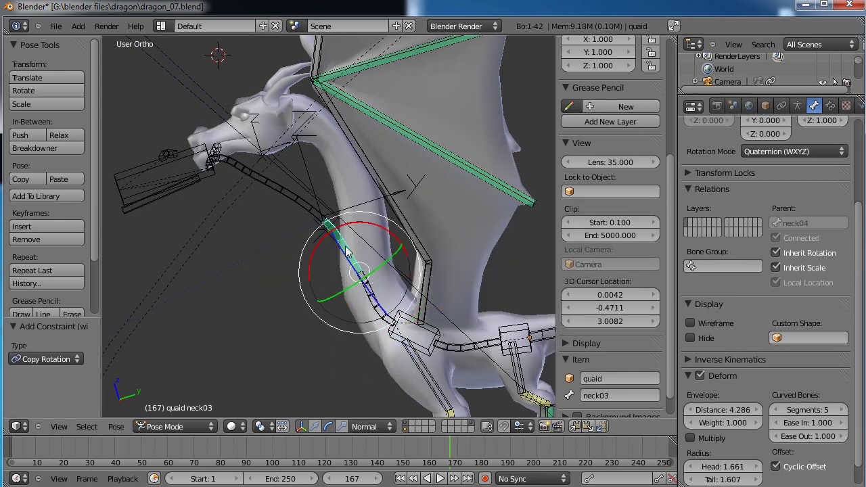
Set both the target and owner space of neck03's Copy Rotation constraint to Local Space
click(829, 105)
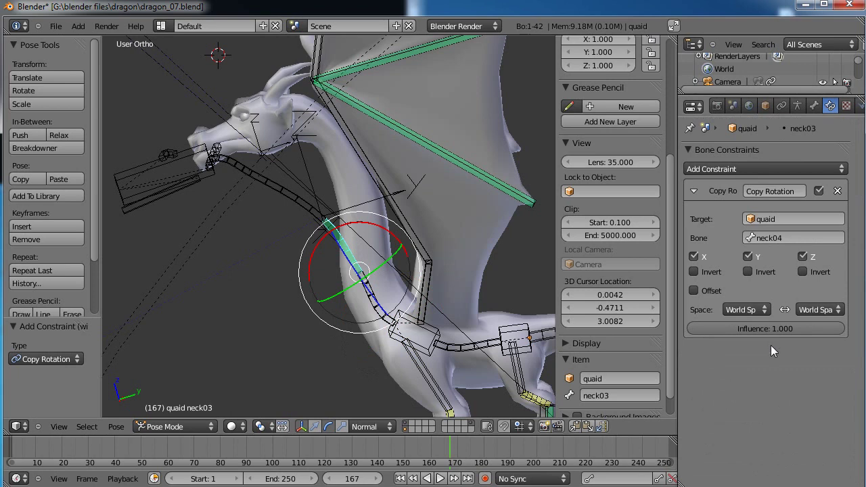
click(744, 310)
click(700, 251)
click(820, 310)
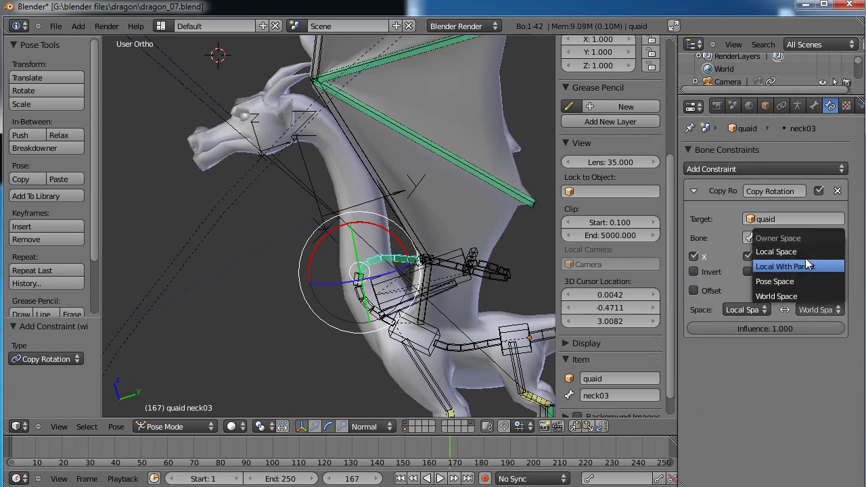
click(802, 252)
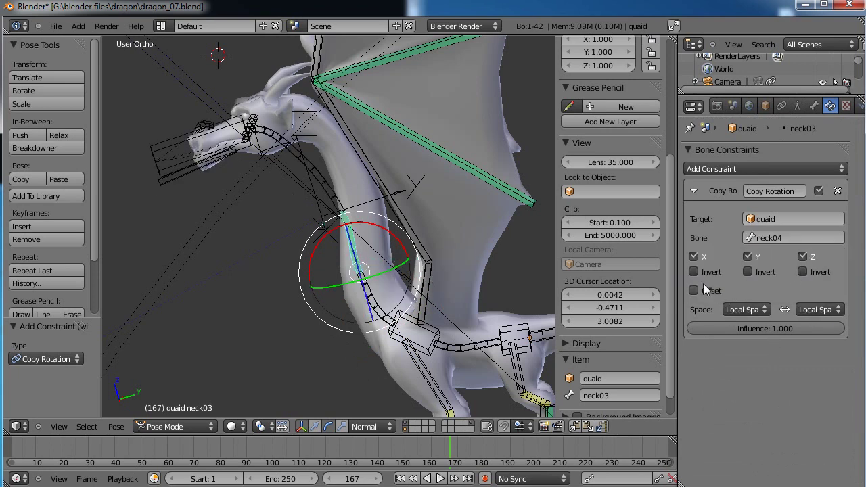
Rotate neck04 about its local X axis by about -36 degrees to test neck03's constraint
right_click(360, 305)
mouse_move(389, 282)
mouse_down()
mouse_move(356, 283)
mouse_move(385, 292)
mouse_up()
Invert the X axis of neck03's Copy Rotation constraint and set its influence to 0.5
right_click(387, 295)
click(747, 330)
text(.5)
key(Return)
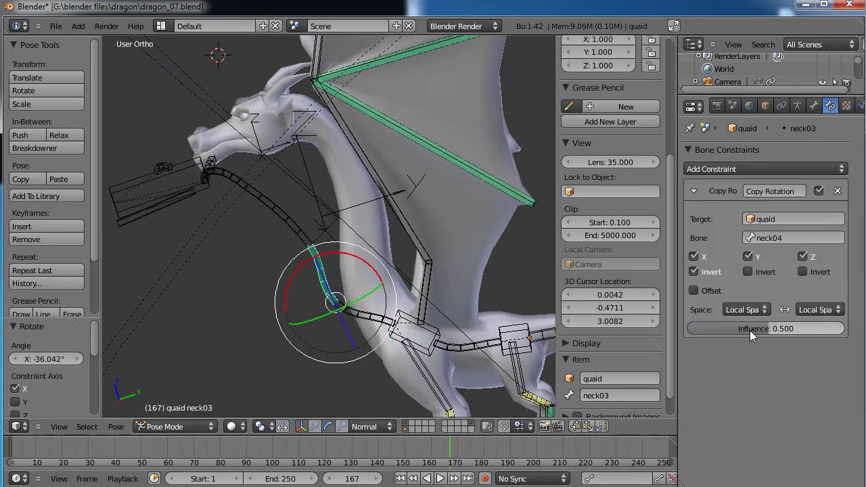
Rotate neck04 about its local X axis by about 6.3 degrees, and set neck03's Copy Rotation influence to 0.25
right_click(386, 307)
mouse_move(395, 285)
mouse_down()
mouse_move(458, 296)
mouse_move(366, 298)
mouse_move(402, 290)
mouse_move(380, 289)
mouse_move(396, 281)
mouse_up()
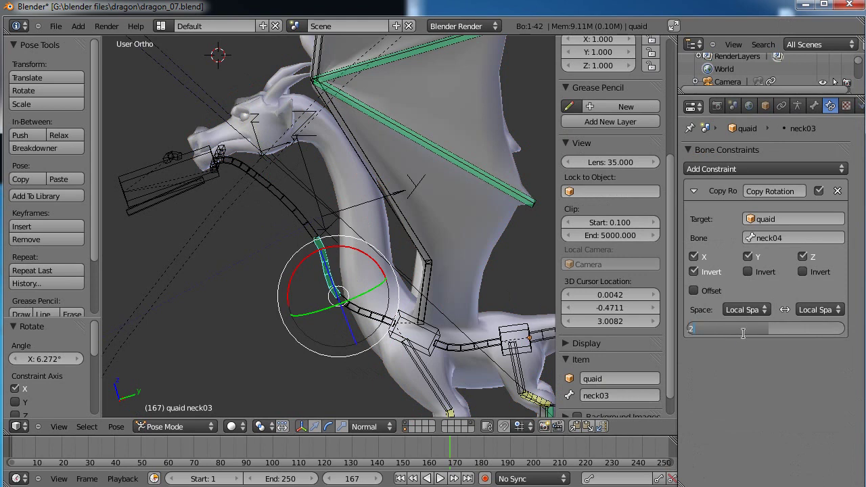
text(5)
key(Return)
Add a Copy Rotation constraint to neck02 targeting neck04, with both target and owner space set to Local Space
right_click(358, 304)
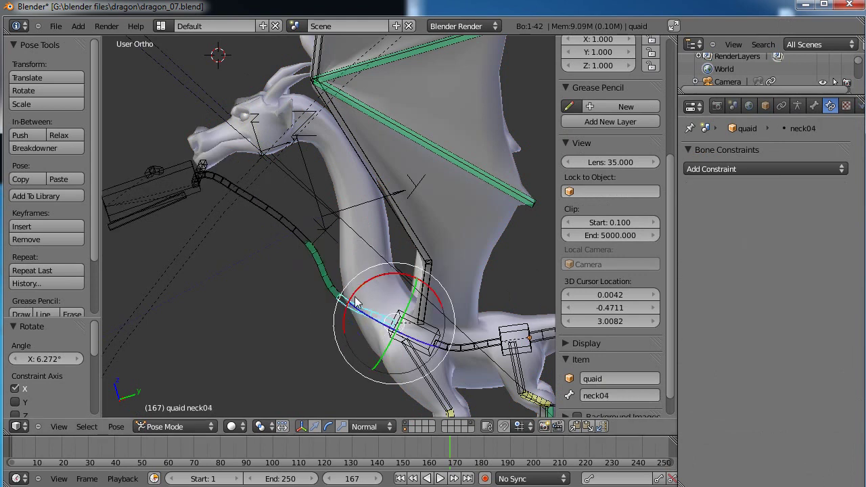
key(shift+ctrl+c)
click(287, 214)
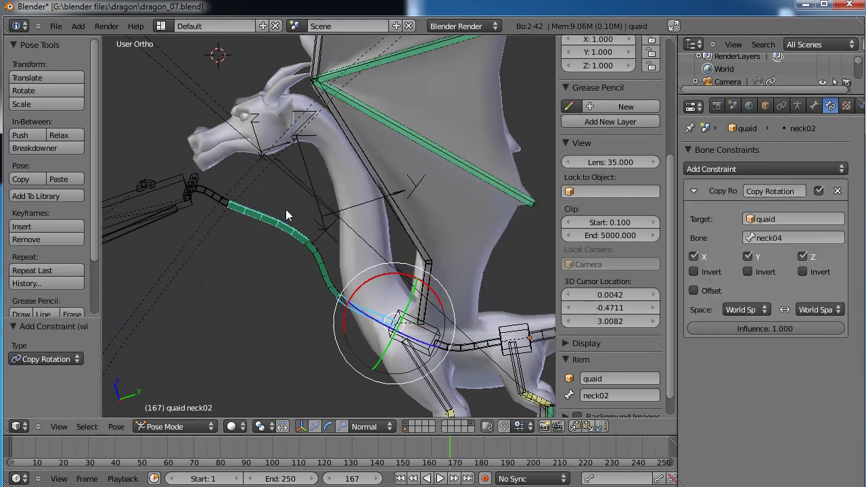
click(744, 309)
click(744, 257)
click(833, 309)
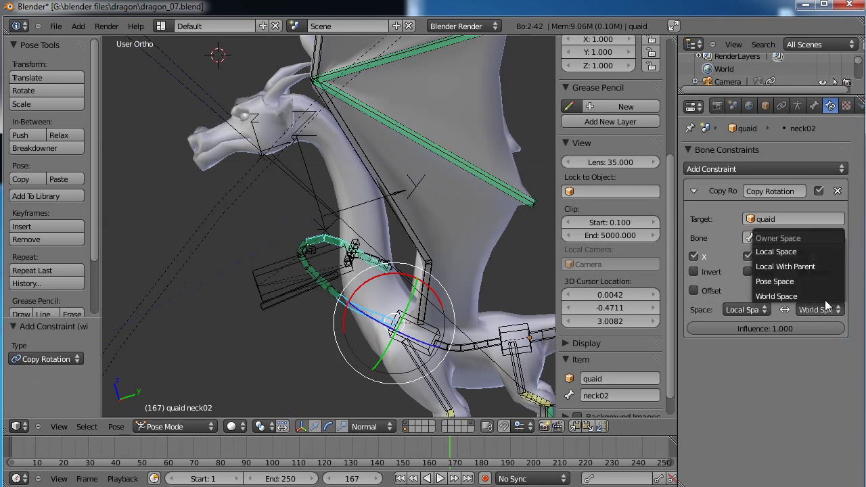
click(793, 253)
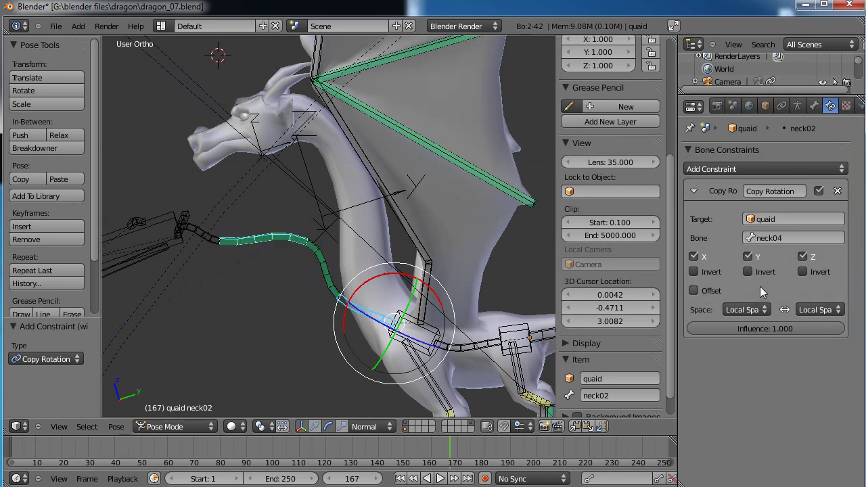
Invert the X axis of neck02's Copy Rotation constraint and set its influence to 0.25
click(694, 271)
click(763, 327)
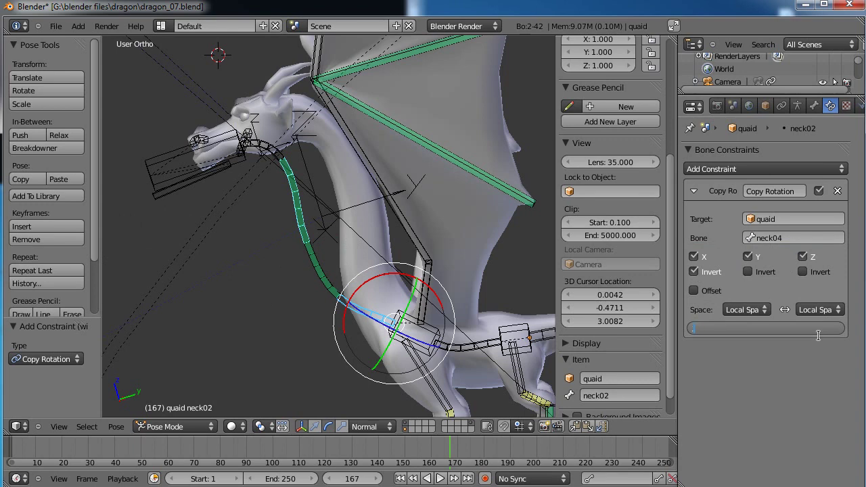
text(0.25)
key(Return)
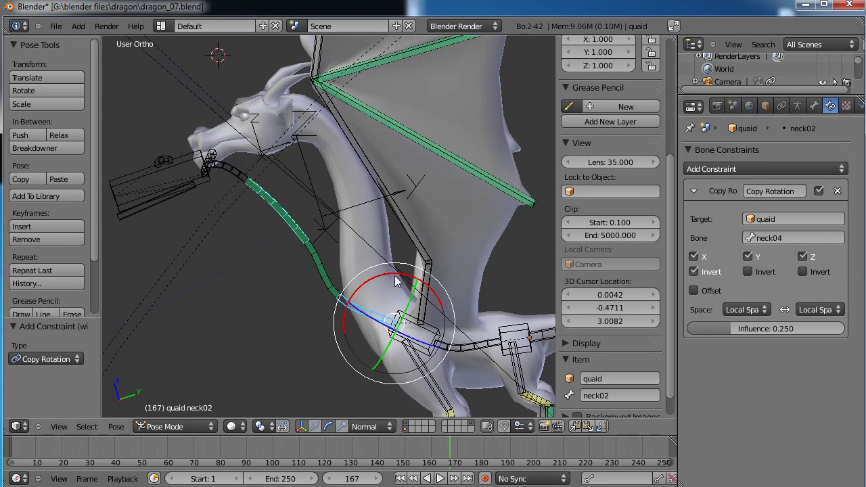
Rotate the selected neck bones about local X by about -42 degrees, and compare neck02's Copy Rotation with X inversion off and on
key(r)
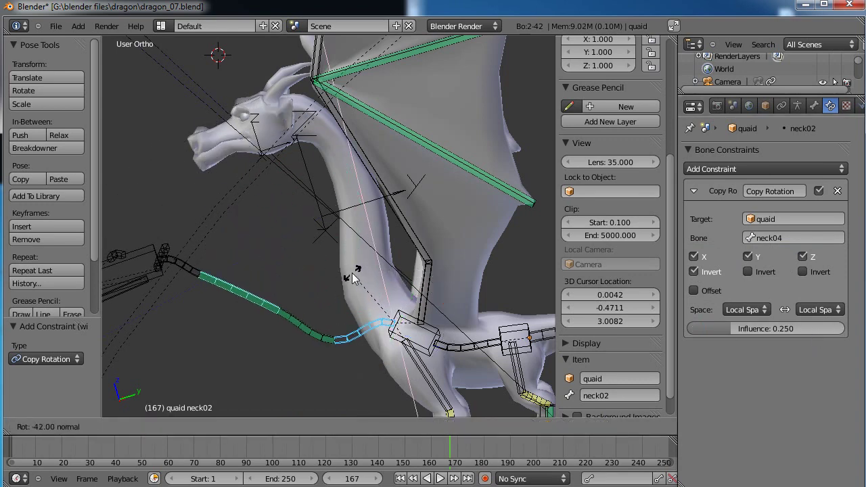
key(Return)
click(694, 271)
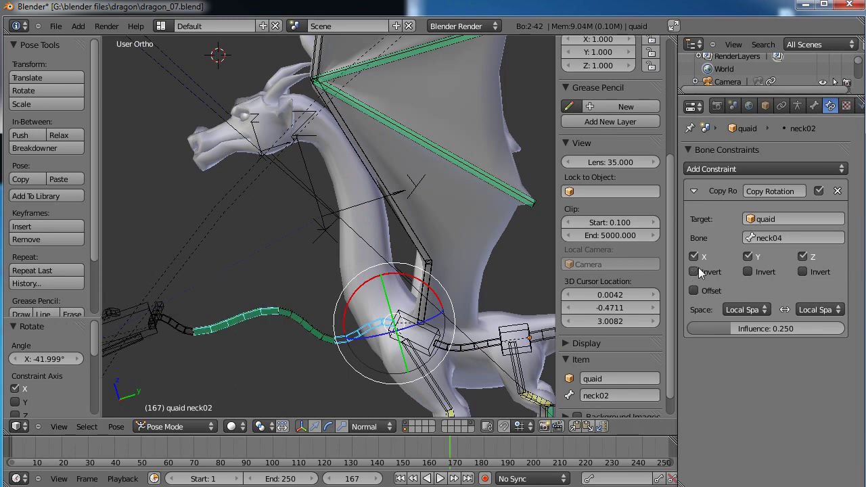
click(705, 272)
Rotate neck04 about its local X axis by about 90 degrees to test how the constrained neck bones follow
right_click(323, 338)
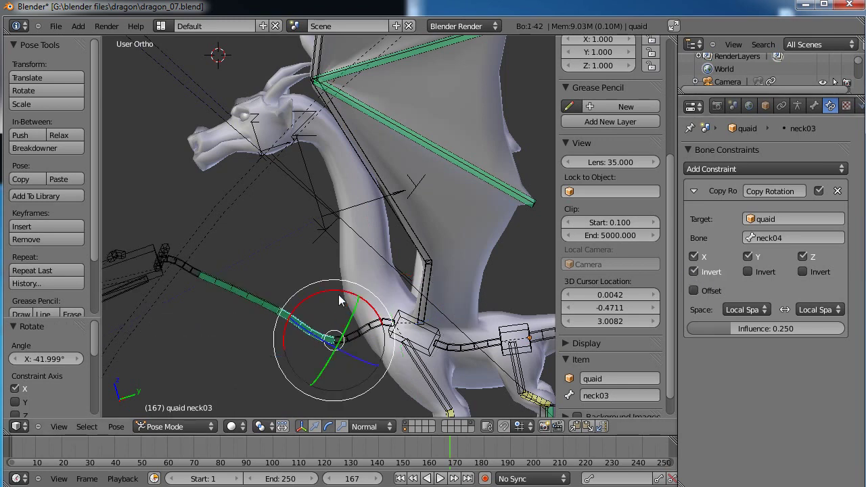
key(r)
drag(319, 305, 319, 305)
right_click(379, 320)
drag(395, 274, 436, 326)
click(435, 331)
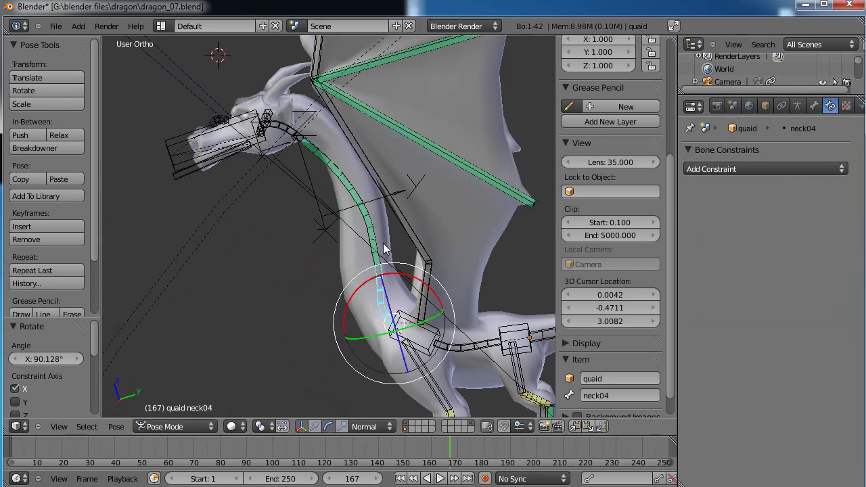
Clear the rotation of all pose bones
right_click(374, 247)
key(a)
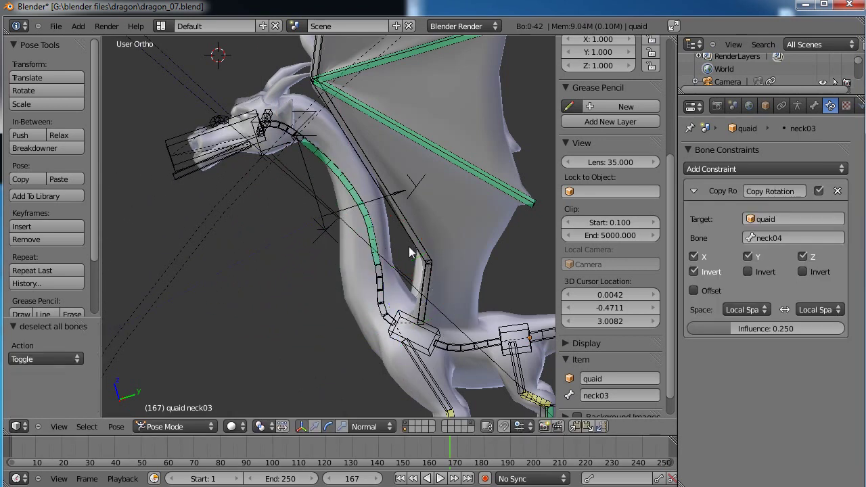
key(a)
key(alt+r)
click(411, 251)
Try a free rotation on neck01, and rotate the head bone by about 39.5 degrees to test its independence from the neck
key(a)
right_click(300, 115)
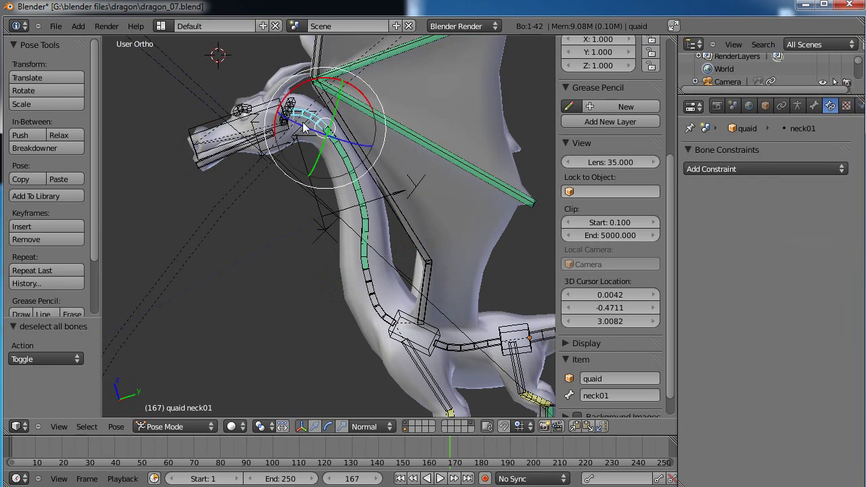
key(r)
key(r)
right_click(248, 177)
right_click(237, 144)
key(r)
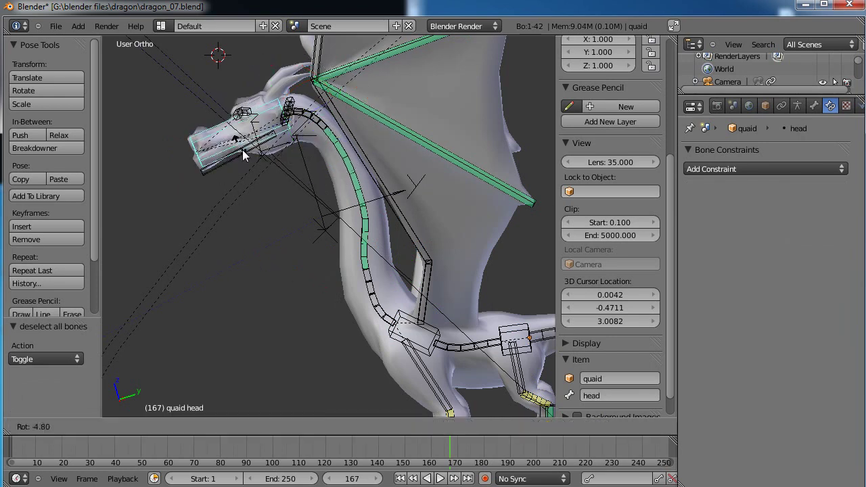
click(289, 208)
Try rotating neck02 by hand to test its constrained bending
right_click(349, 164)
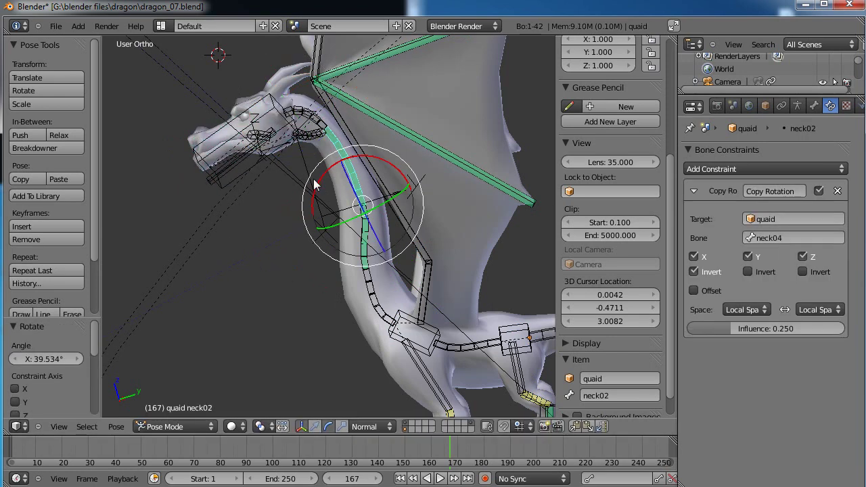
key(r)
mouse_move(355, 202)
mouse_down()
mouse_move(366, 217)
mouse_move(354, 198)
mouse_up()
click(330, 240)
middle_drag(307, 286, 415, 214)
key(r)
click(333, 298)
Rotate the head bone freely several times to test its movement against the neck
right_click(415, 214)
key(r)
key(r)
click(378, 232)
middle_drag(368, 234, 335, 253)
key(r)
key(r)
click(249, 275)
key(r)
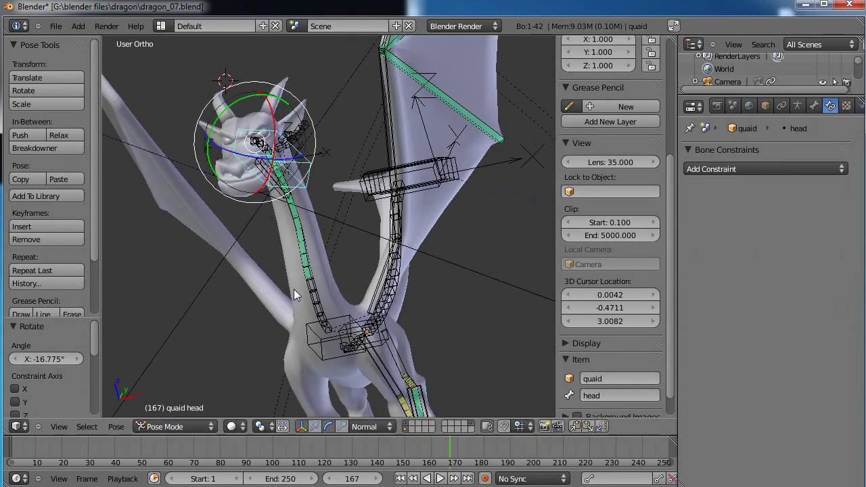
click(297, 286)
Try free rotations on neck03 and neck04 to test how the whole neck bends
right_click(316, 257)
key(r)
key(r)
click(338, 293)
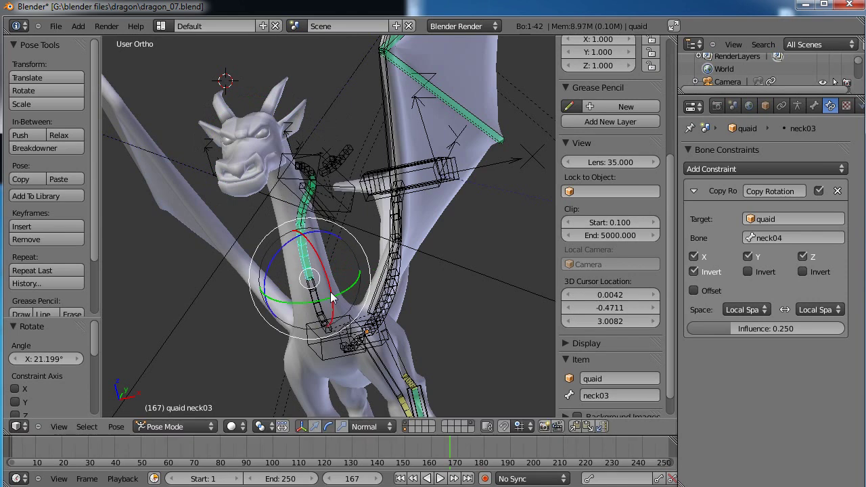
right_click(331, 292)
right_click(314, 293)
key(r)
key(r)
click(362, 309)
Reset the rotation of every bone to return the dragon to its rest pose, and deselect all bones
middle_drag(365, 307, 327, 292)
key(a)
key(a)
key(alt+r)
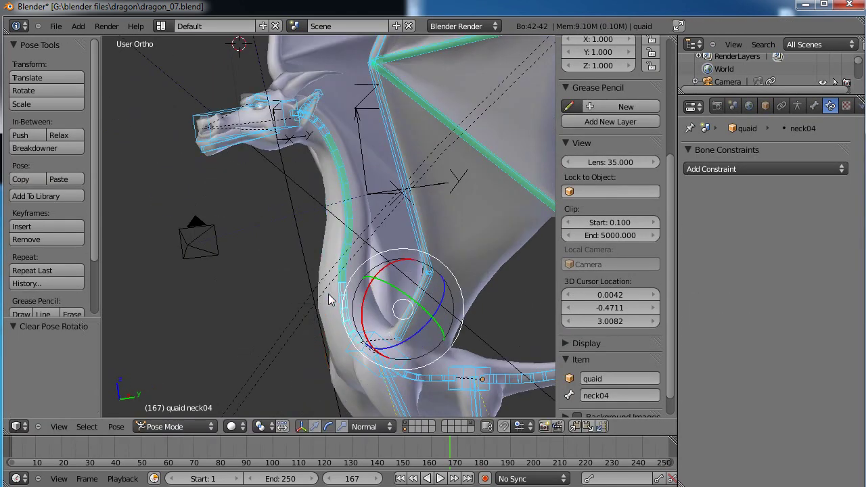
scroll(309, 228, down, 3)
key(a)
Add a Copy Rotation constraint to tail bone hips.004 targeting hips.001, with both target and owner space set to Local Space
middle_drag(309, 232, 425, 267)
scroll(311, 249, up, 5)
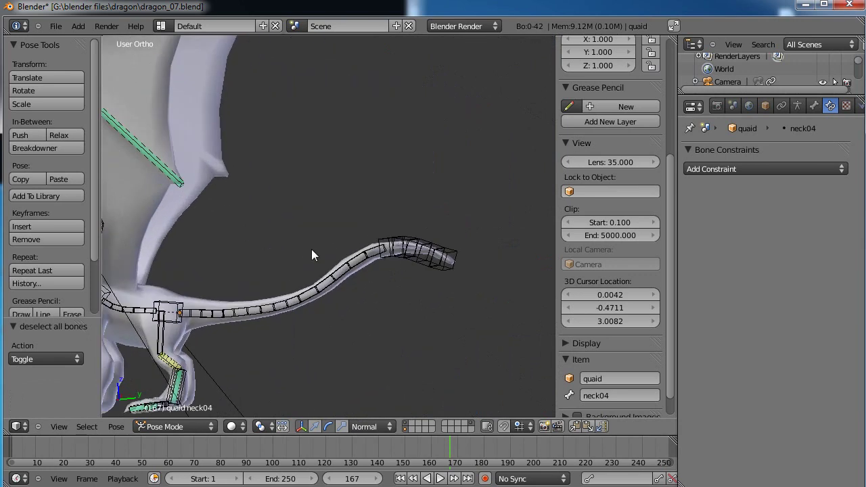
middle_drag(313, 239, 177, 212)
key(r)
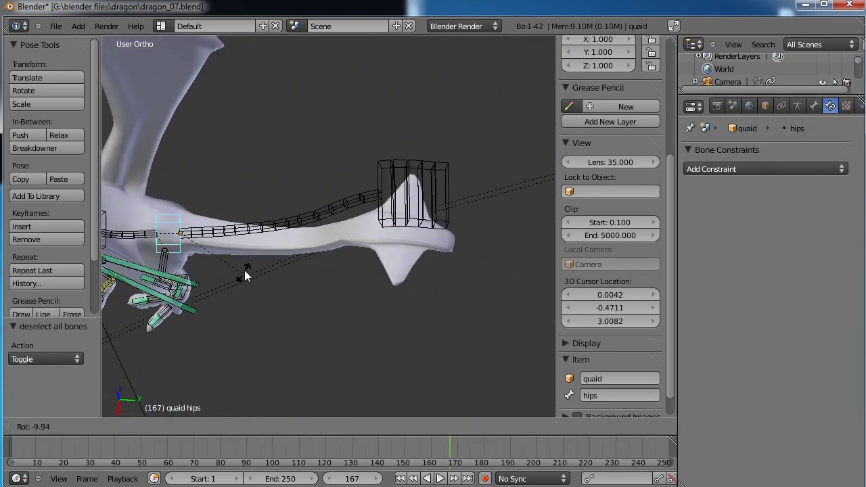
right_click(247, 266)
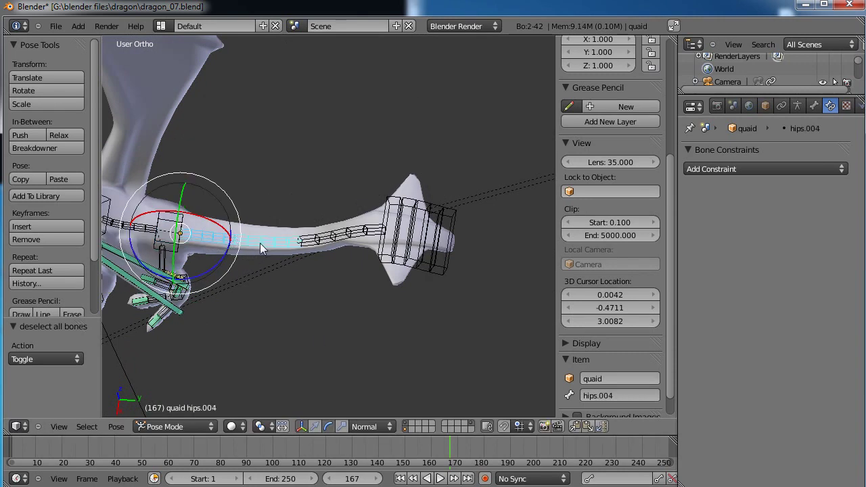
key(ctrl+shift+c)
click(274, 255)
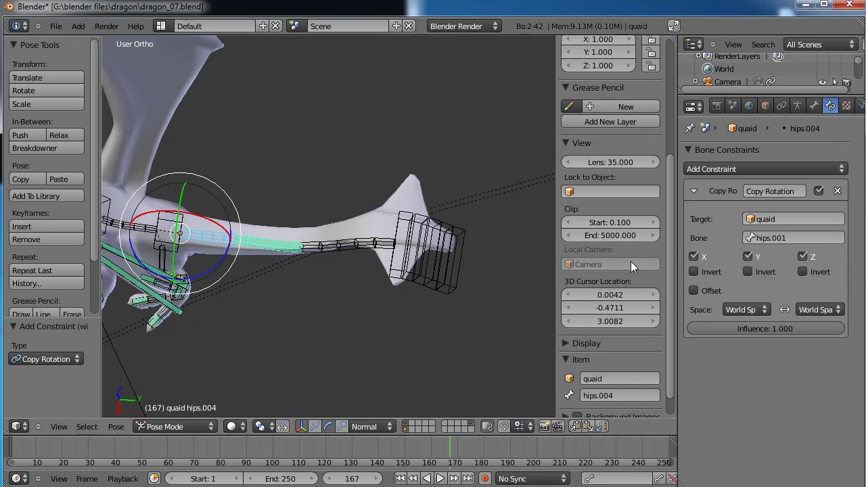
click(761, 310)
click(741, 251)
click(819, 309)
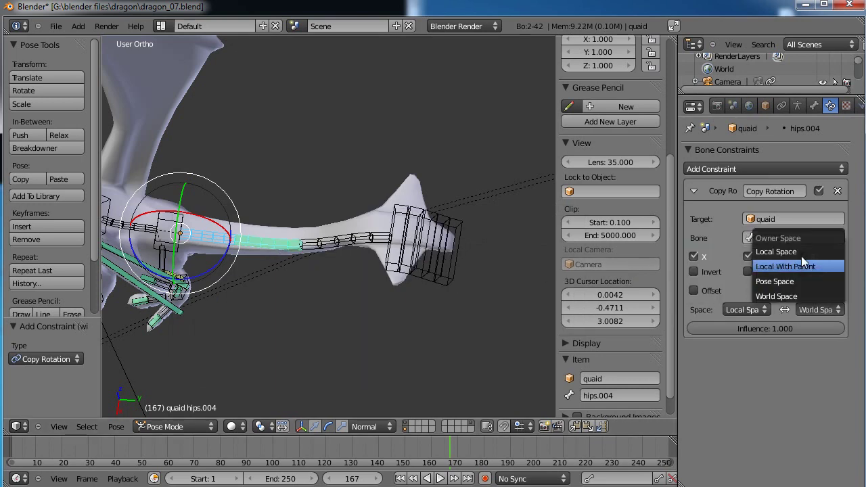
click(801, 251)
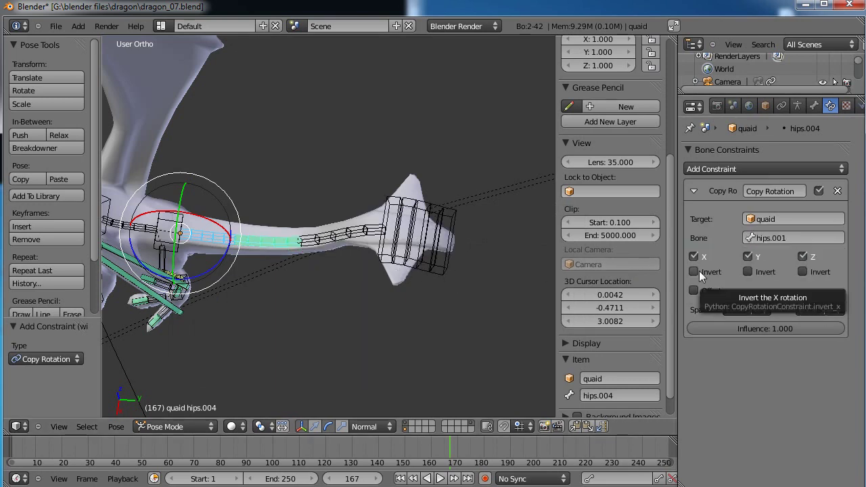
Rotate the tail base about local Z by about 7 degrees, and turn on the armature's bone axes display
mouse_move(208, 267)
mouse_down()
mouse_move(214, 260)
mouse_move(200, 275)
mouse_move(207, 251)
mouse_move(198, 276)
mouse_move(203, 243)
mouse_move(209, 263)
mouse_up()
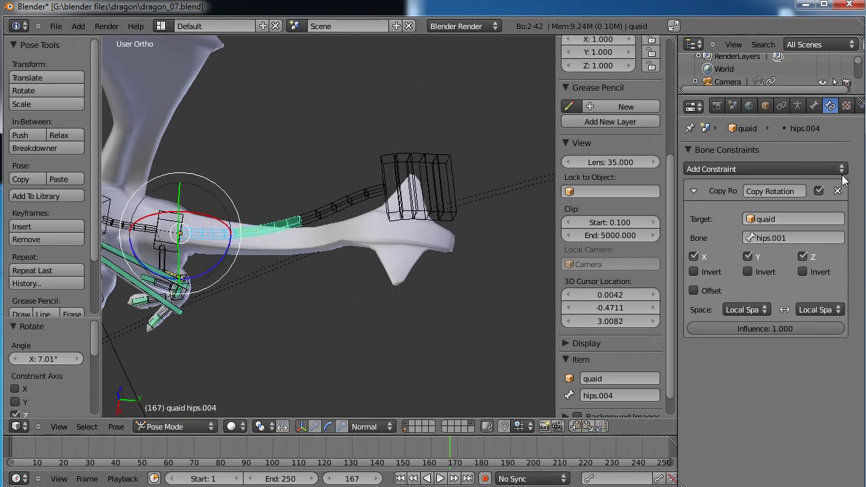
click(798, 106)
click(690, 391)
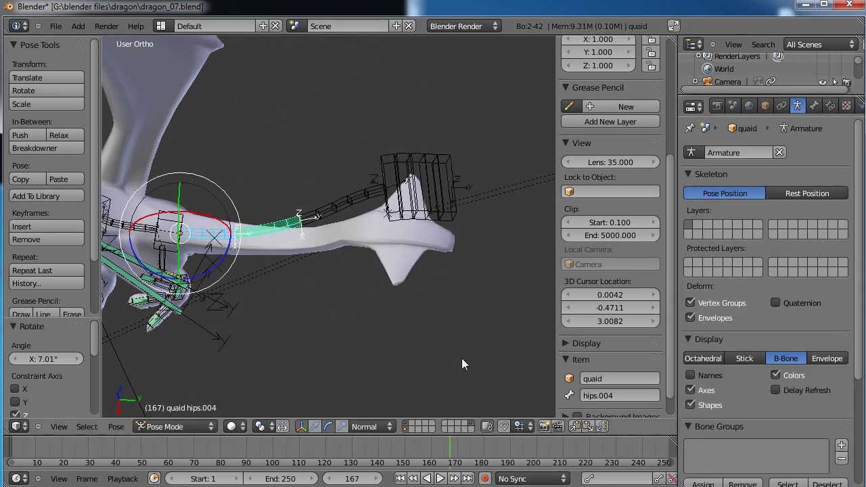
middle_drag(280, 313, 567, 238)
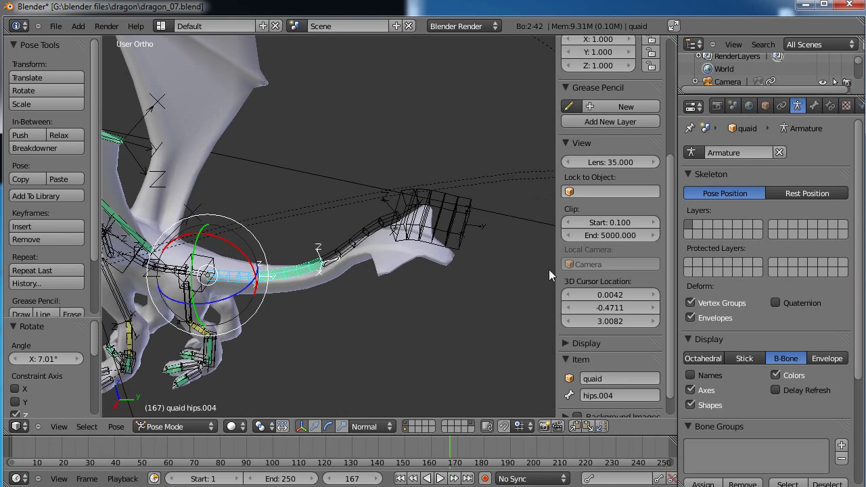
Try rotating the tail base about its local Z axis by about -15.5 degrees, and undo that rotation
key(r)
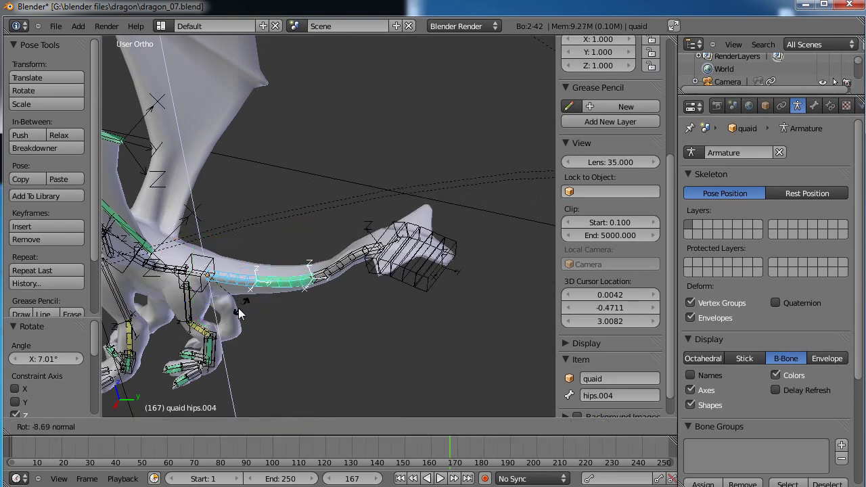
mouse_move(245, 304)
mouse_down()
mouse_move(246, 279)
mouse_move(243, 303)
mouse_up()
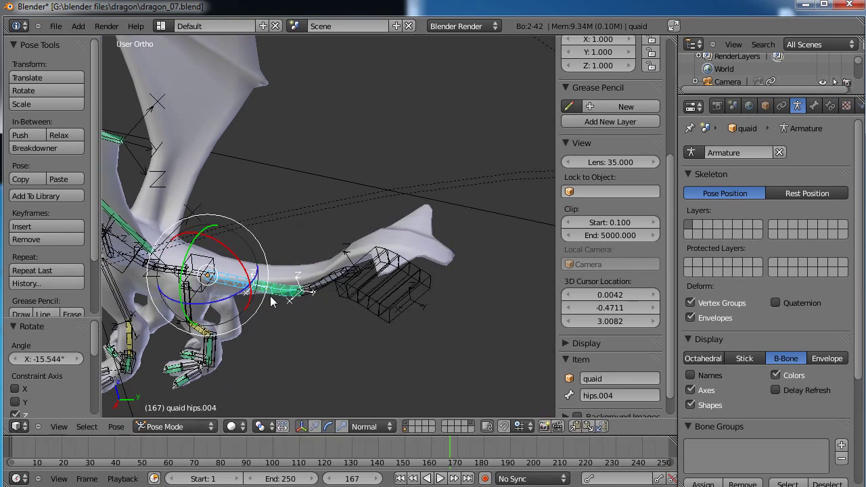
key(ctrl+z)
Rotate the tail base about local Z by about 8.5 degrees, comparing hips.004's Copy Rotation with Z inversion on and off
mouse_move(301, 231)
middle_down()
mouse_move(303, 307)
mouse_move(307, 236)
middle_up()
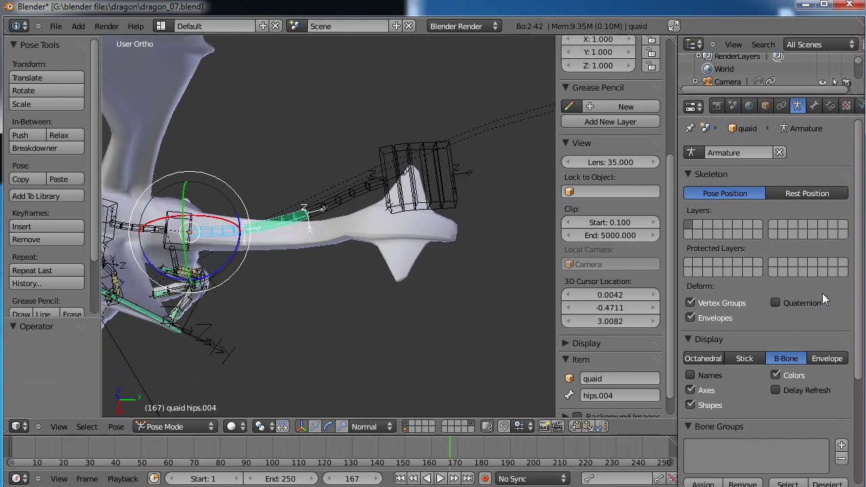
click(830, 105)
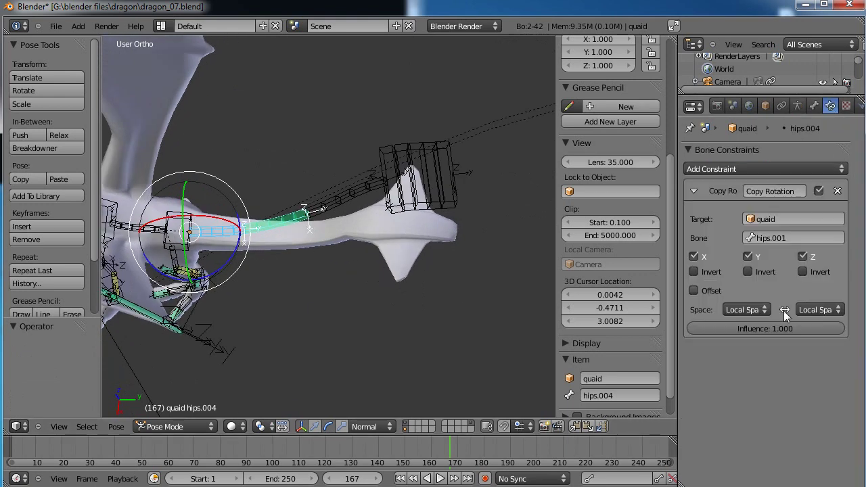
click(802, 271)
mouse_move(220, 270)
mouse_down()
mouse_move(228, 243)
mouse_move(205, 304)
mouse_move(224, 250)
mouse_move(211, 289)
mouse_move(228, 263)
mouse_up()
click(802, 271)
Add a Copy Rotation constraint to tail bone hips.003 targeting hips.001, with target and owner space both set to Local Space
right_click(226, 233)
right_click(288, 207)
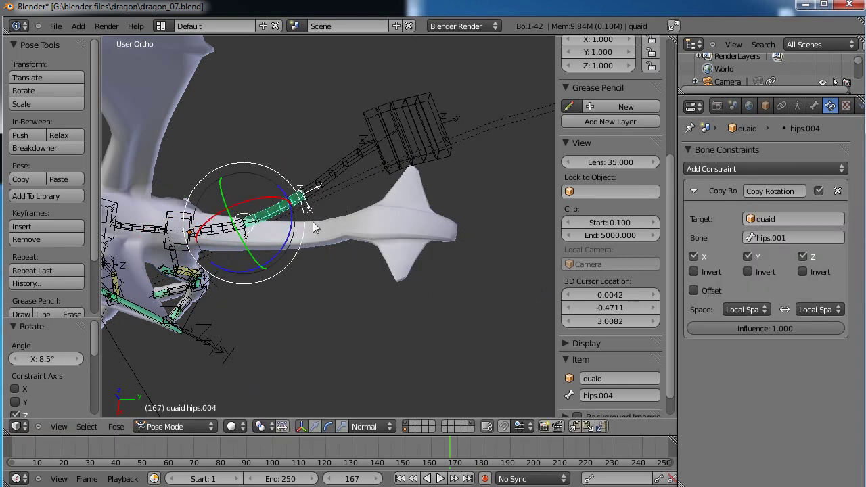
right_click(238, 227)
key(ctrl+shift+c)
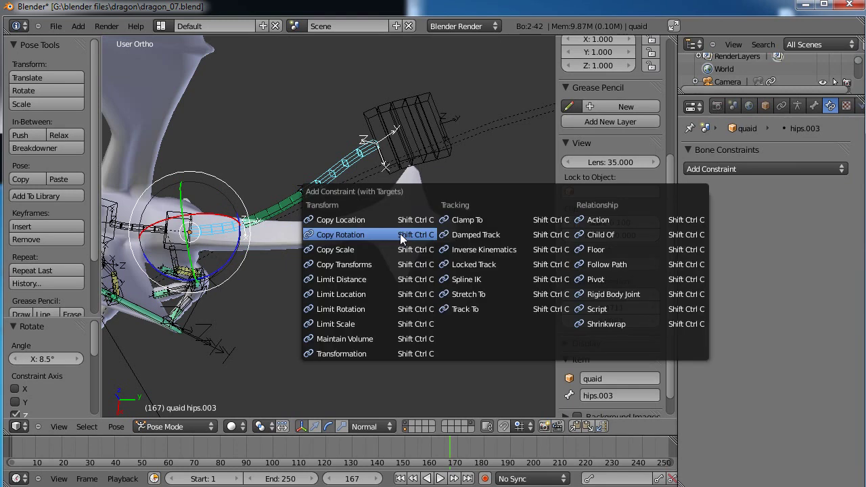
click(400, 233)
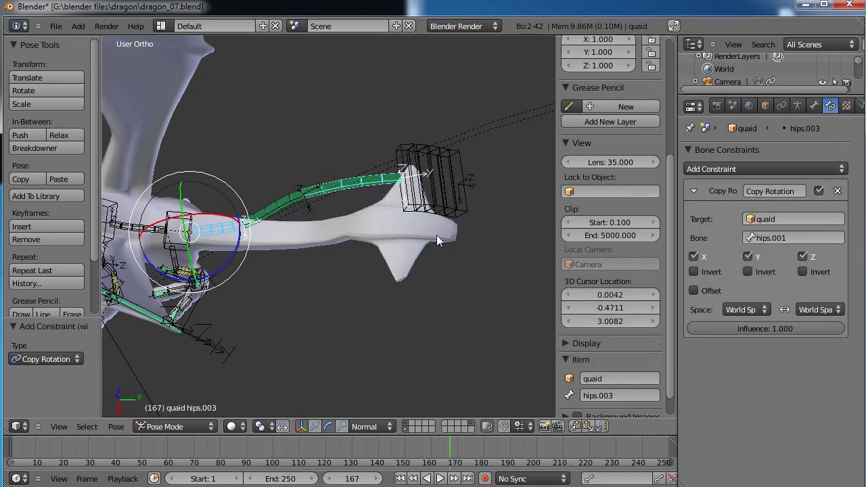
click(765, 312)
click(712, 251)
click(831, 313)
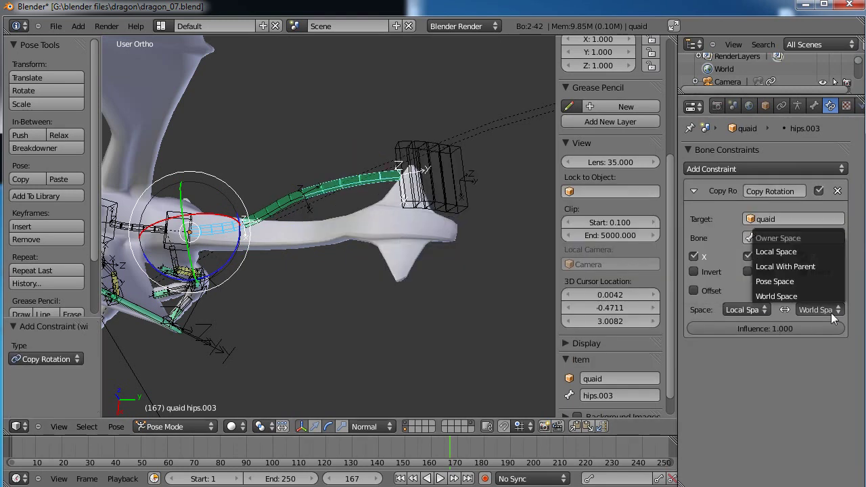
click(804, 253)
Rotate hips.001 about its local Z axis by about -7.9 degrees
right_click(211, 237)
key(r)
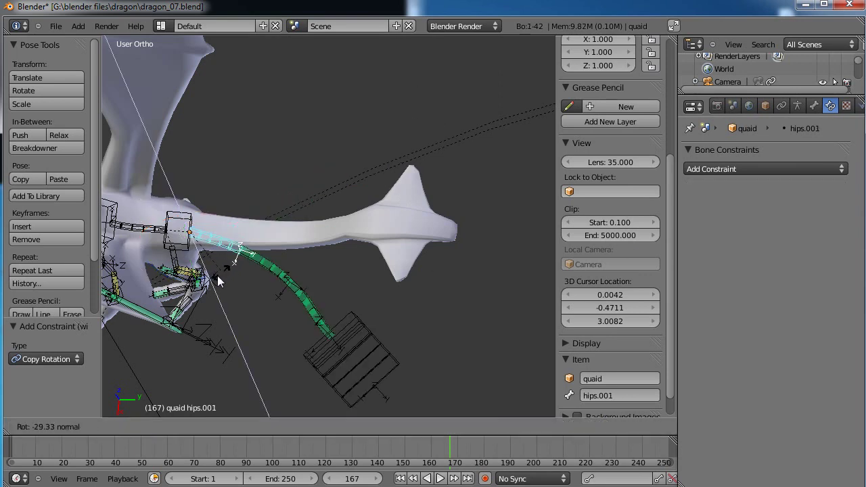
click(354, 219)
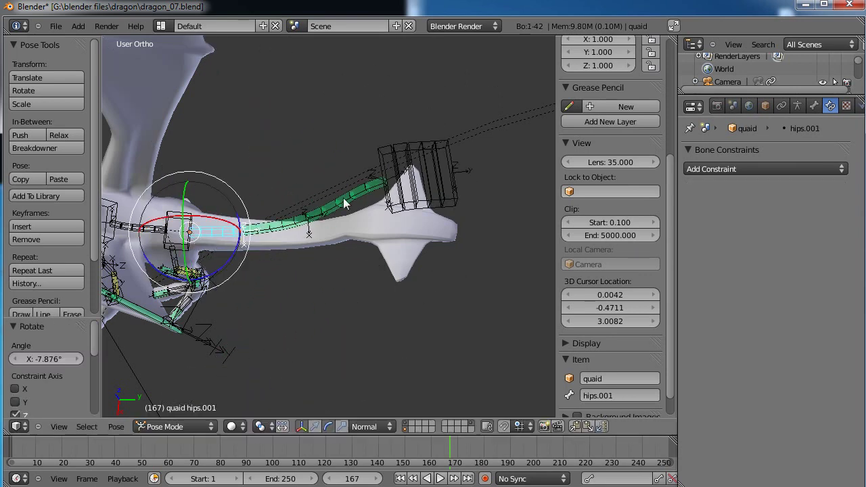
Add a Copy Rotation constraint to tail tip bone hips.002 targeting hips.001, using Local Space for target and owner, and enable Offset
right_click(437, 187)
key(shift+ctrl+c)
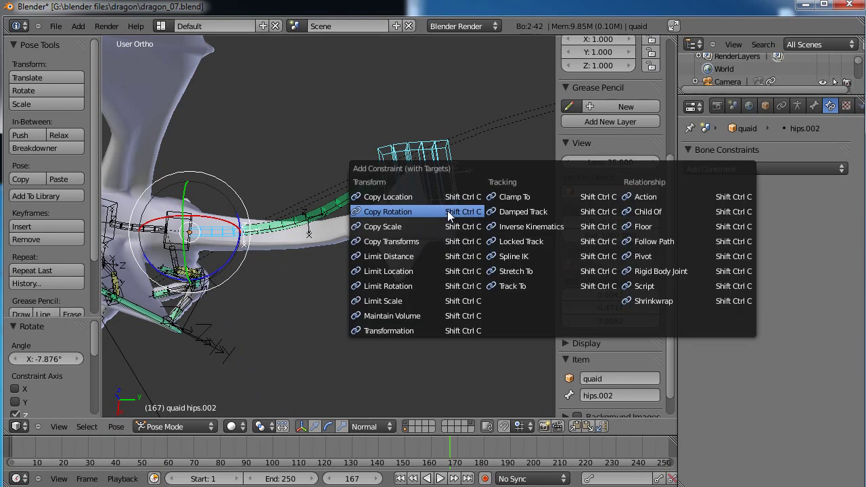
click(449, 215)
click(744, 309)
click(731, 252)
click(817, 309)
click(807, 252)
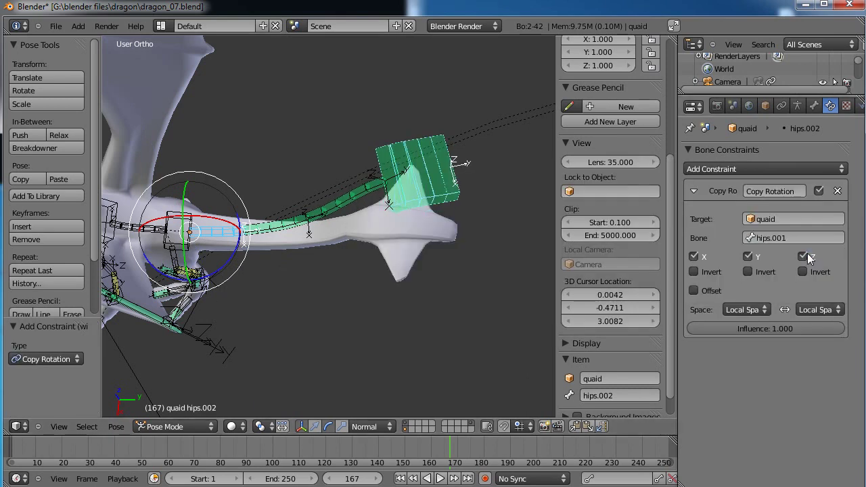
click(695, 291)
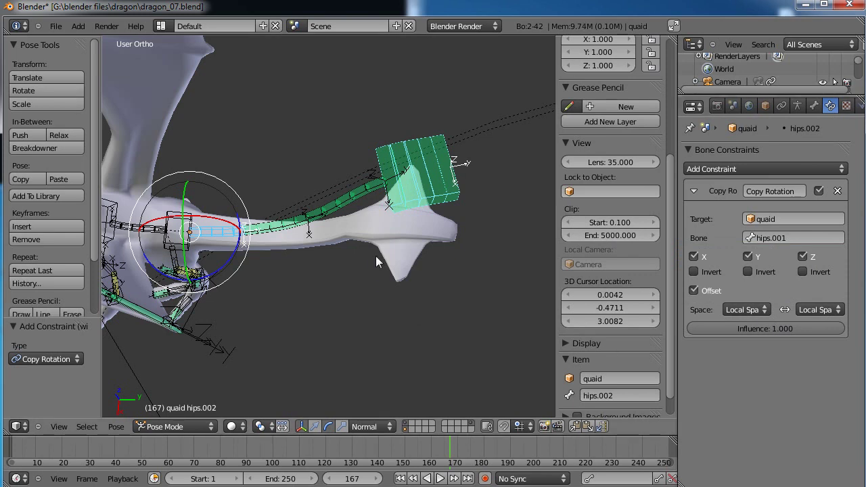
Check the tail bones' constraints, and rotate hips.001 about local Z by about 2.8 degrees and also about local X
right_click(347, 195)
right_click(231, 230)
right_click(287, 225)
right_click(331, 202)
right_click(417, 179)
right_click(233, 233)
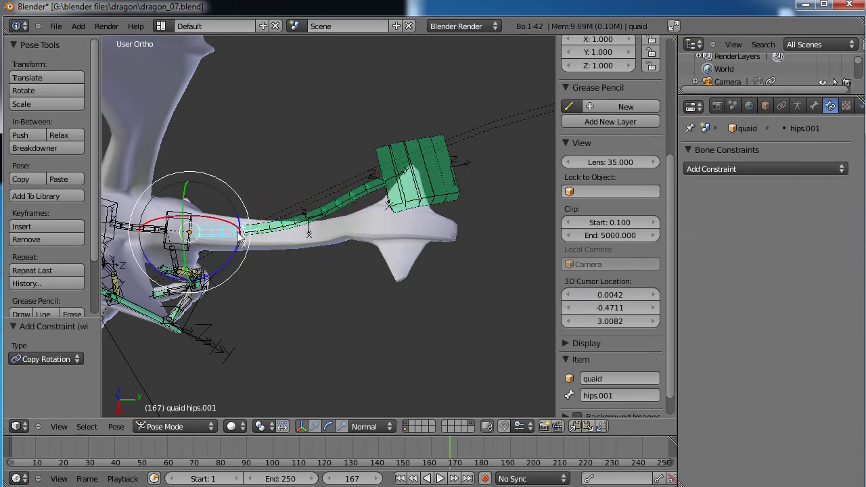
key(r)
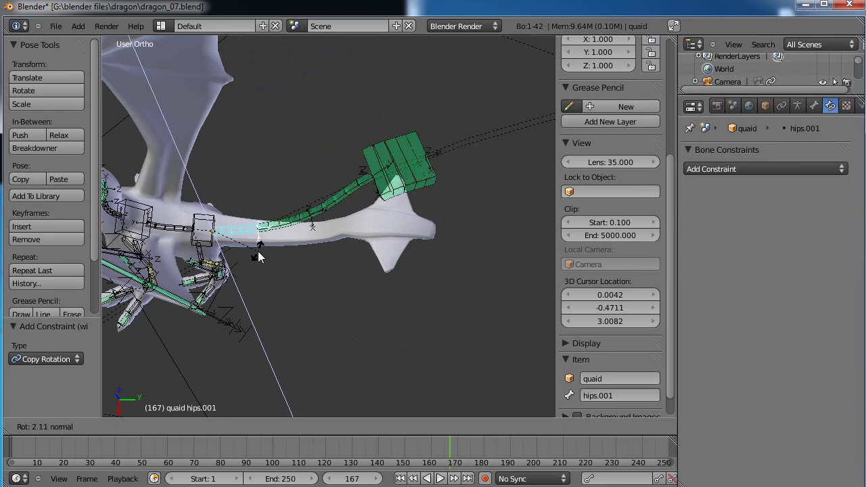
click(248, 226)
key(r)
key(x)
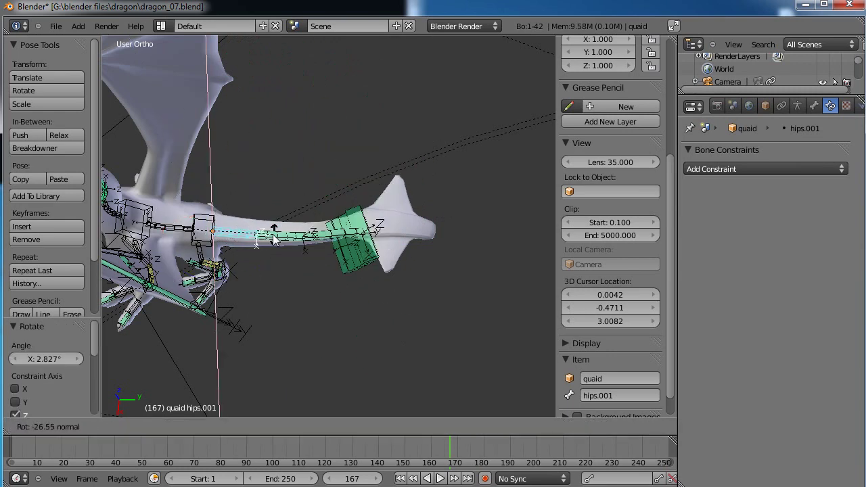
click(359, 262)
Clear the pose rotation of all bones and deselect them
key(a)
key(a)
key(a)
key(a)
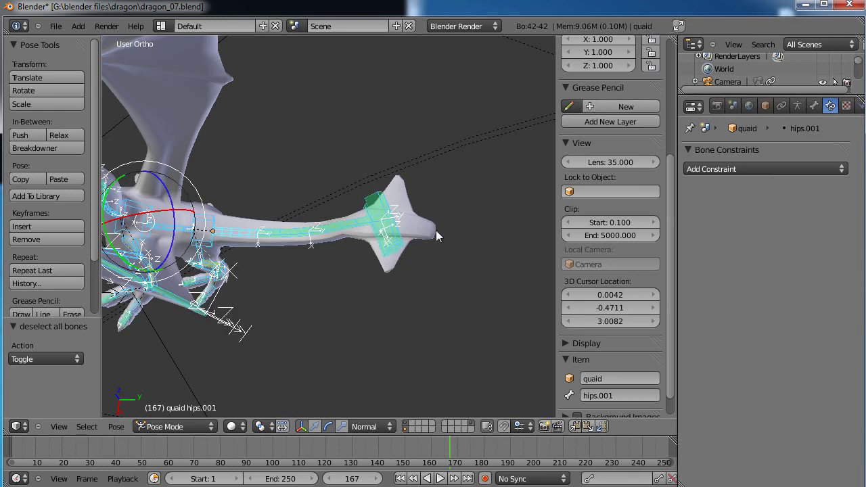
key(alt+r)
click(436, 230)
middle_drag(436, 230, 412, 274)
key(a)
Turn off the armature's Axes display and save the file over dragon_07.blend
click(797, 106)
click(701, 393)
middle_drag(339, 224, 251, 239)
key(ctrl+s)
click(331, 265)
In armature Edit Mode and front view, select all left wing bones, including the base bone wingbase.L
key(KP_1)
key(Tab)
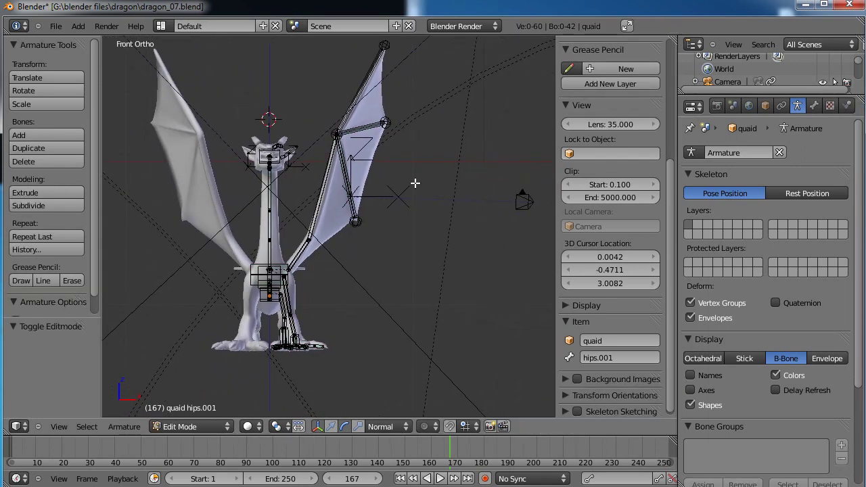
shift+middle_drag(415, 183, 417, 209)
scroll(368, 255, up, 5)
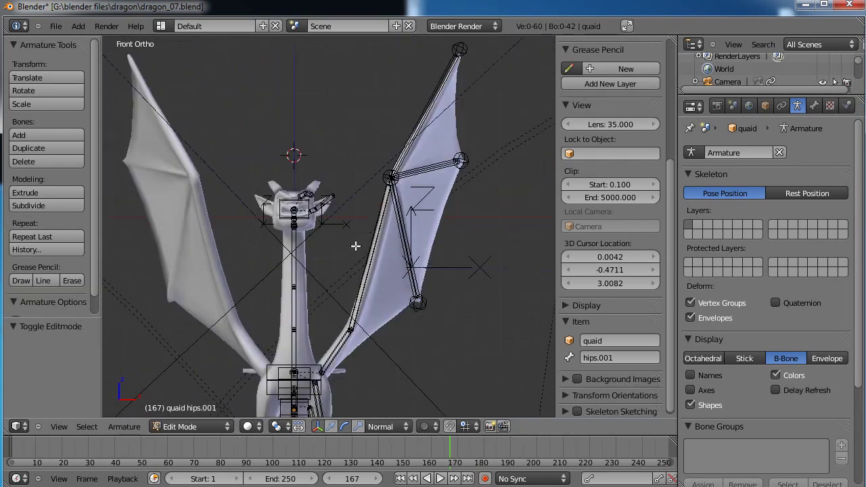
scroll(369, 256, down, 6)
shift+middle_drag(359, 260, 321, 175)
key(b)
drag(437, 59, 338, 254)
scroll(348, 258, up, 3)
shift+right_click(337, 266)
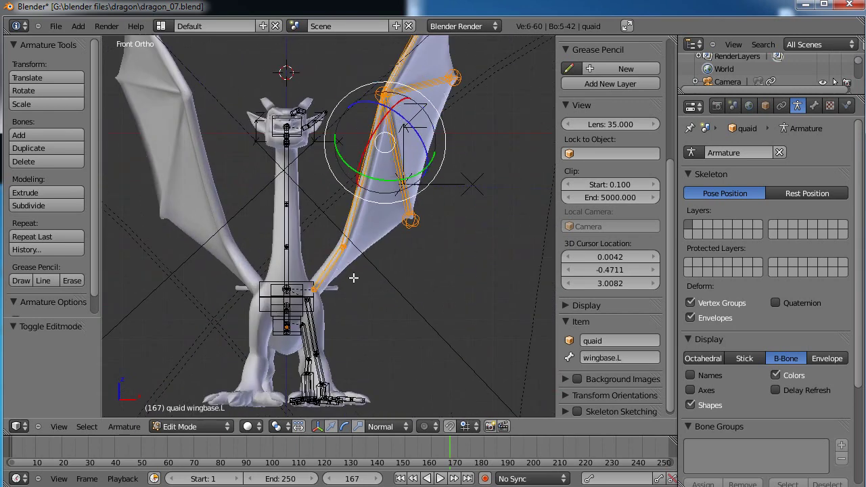
Add the left front and hind leg bones, with feet, toes and shoulderFront.L, to the wing selection
shift+middle_drag(366, 295, 368, 188)
scroll(370, 208, up, 3)
key(b)
drag(436, 394, 250, 290)
scroll(318, 244, up, 4)
shift+right_click(301, 227)
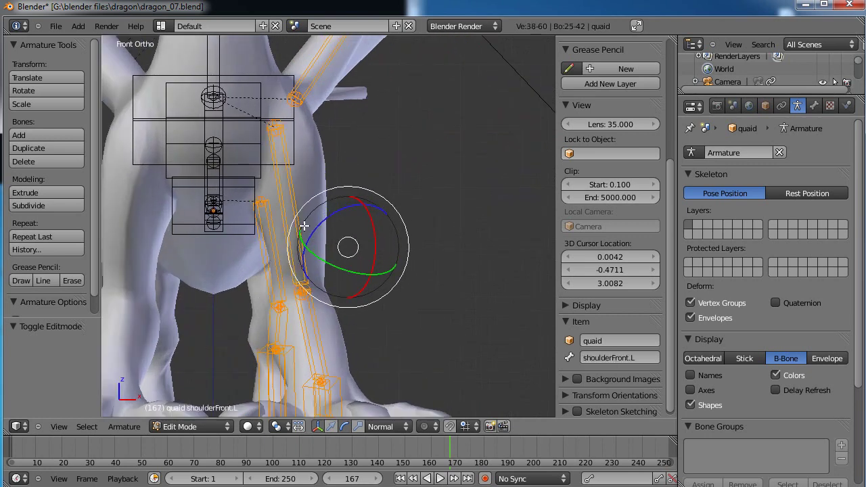
scroll(303, 221, down, 3)
shift+middle_drag(325, 210, 345, 246)
middle_drag(423, 196, 376, 230)
key(KP_1)
scroll(376, 230, down, 1)
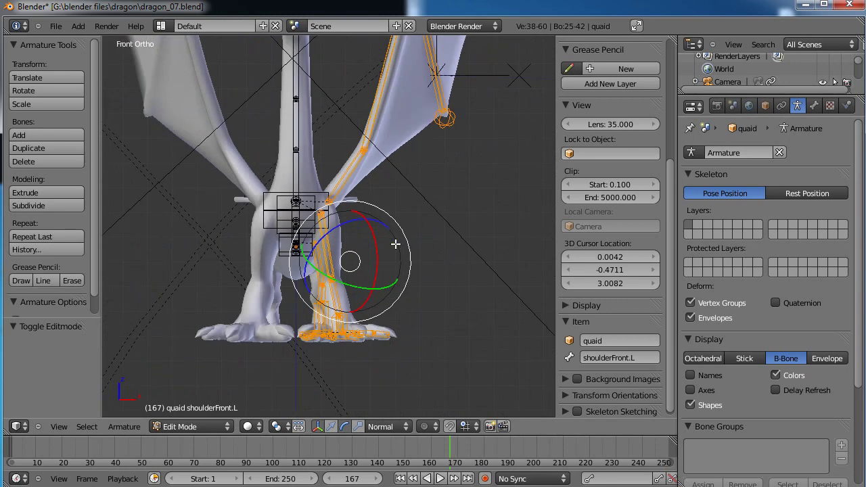
Set the pivot to the 3D Cursor, duplicate the selected left bones in place and mirror the copies by scaling -1 along global X
click(275, 425)
click(280, 398)
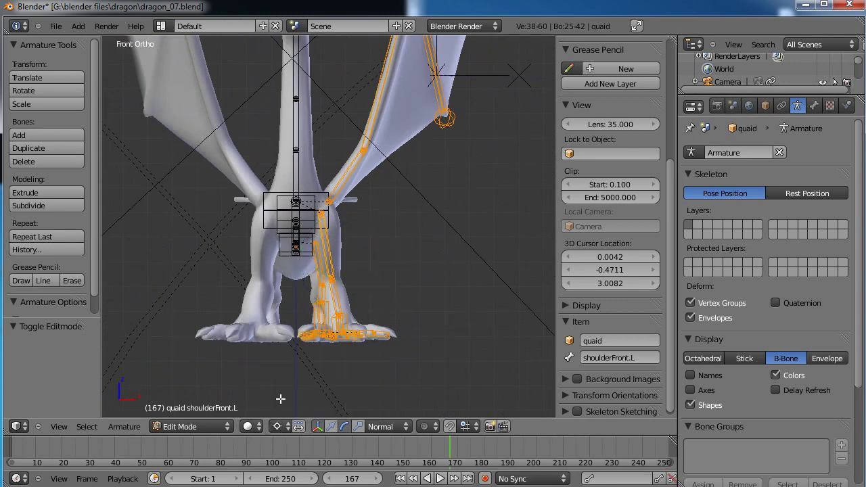
scroll(386, 203, down, 2)
shift+middle_drag(386, 202, 397, 269)
key(shift+d)
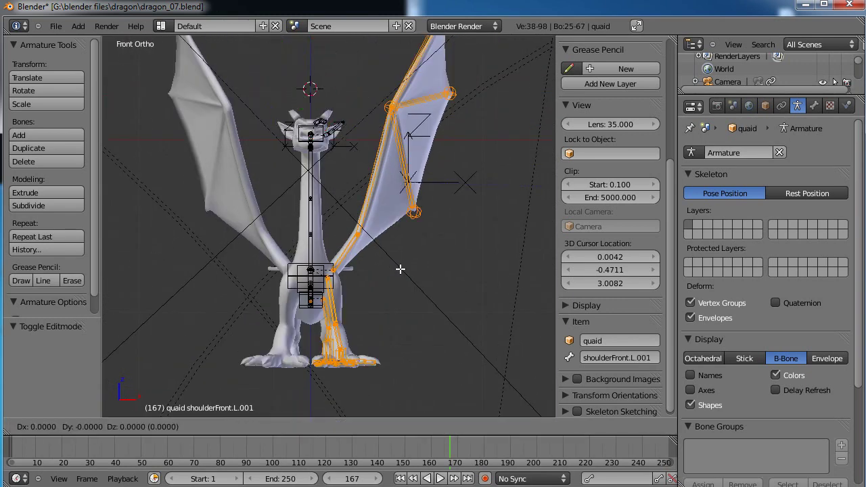
right_click(400, 269)
text(s)
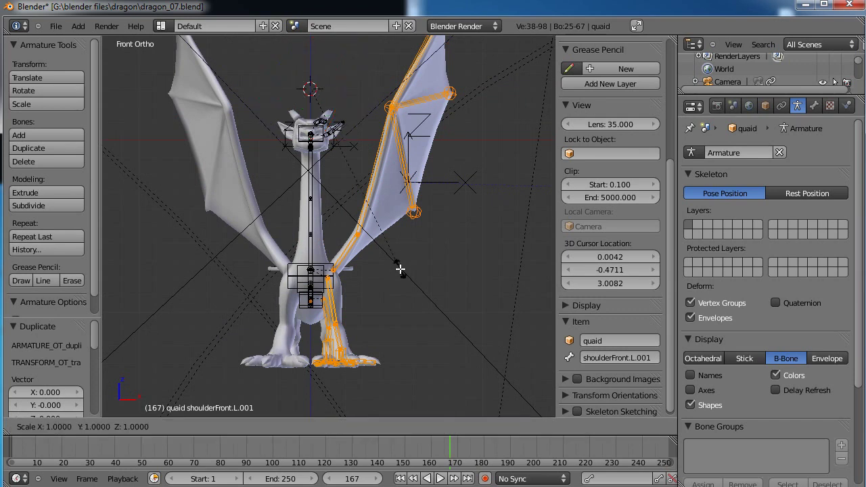
text(x-1)
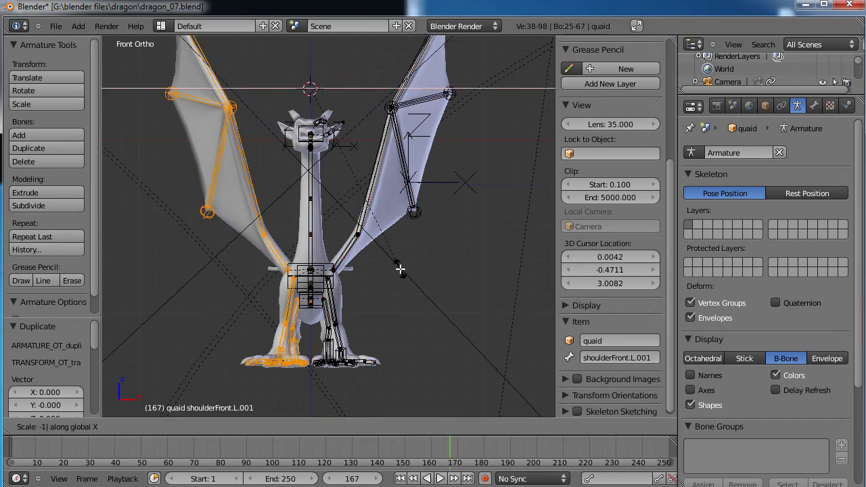
key(Return)
shift+middle_drag(361, 220, 394, 266)
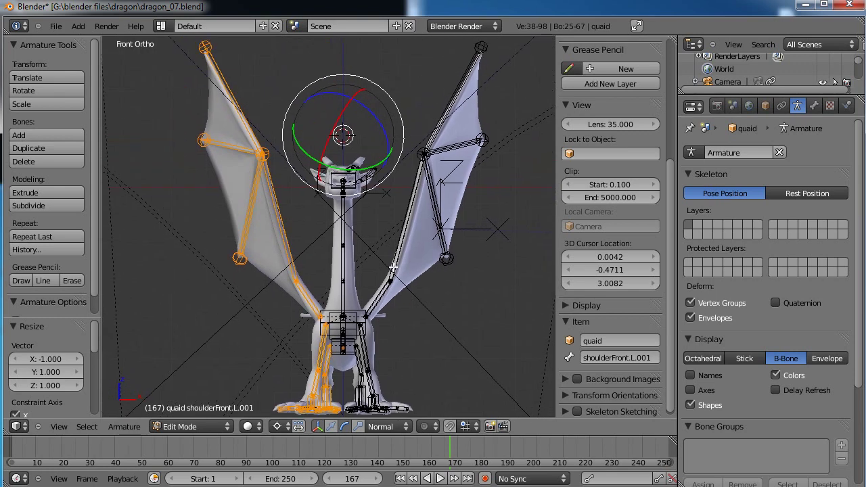
shift+middle_drag(404, 313, 411, 278)
Check the mirrored bones in Pose Mode, and apply Flip Names to them in Edit Mode so they carry .R names
key(ctrl+Tab)
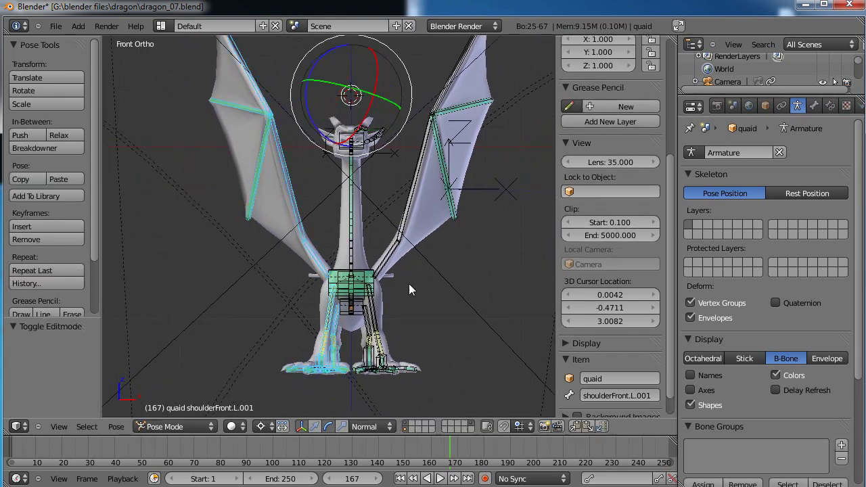
middle_drag(370, 223, 374, 262)
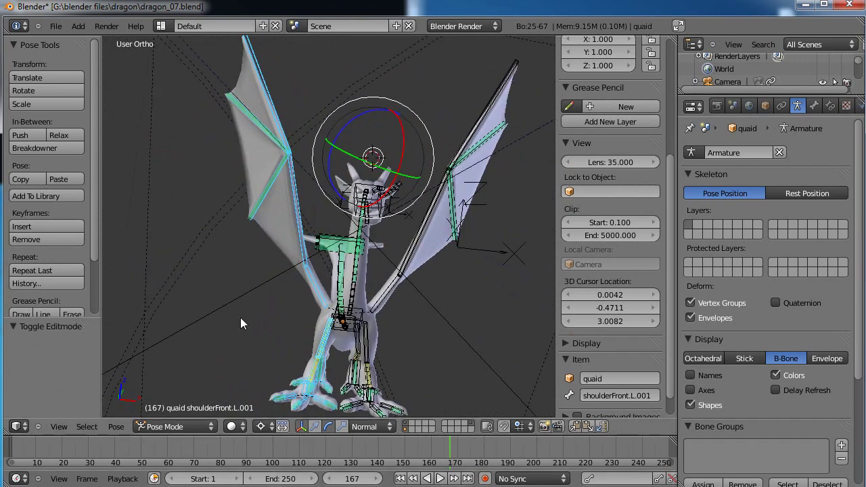
key(Tab)
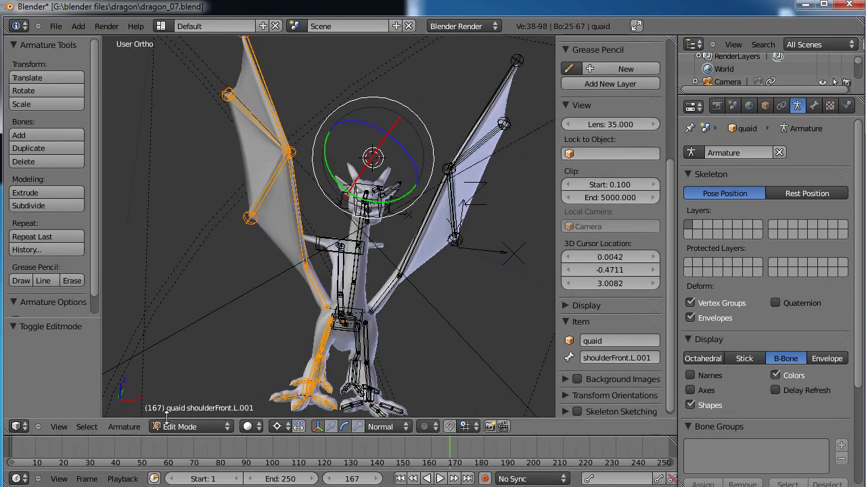
click(123, 426)
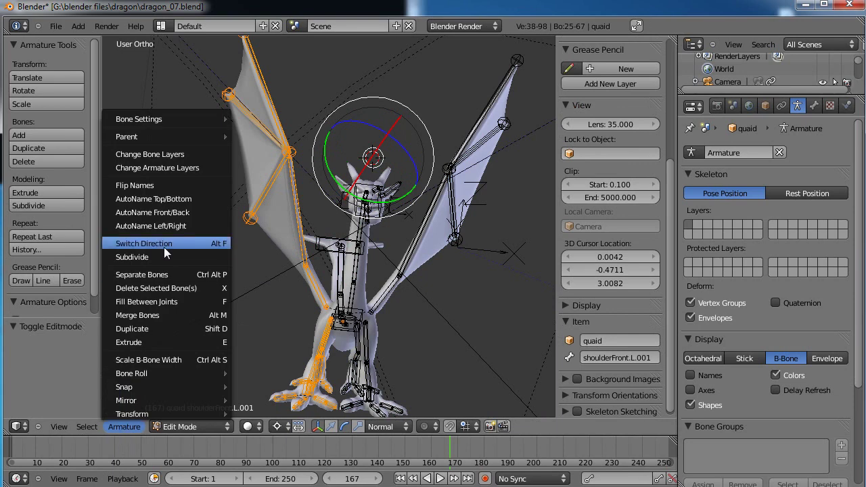
click(163, 188)
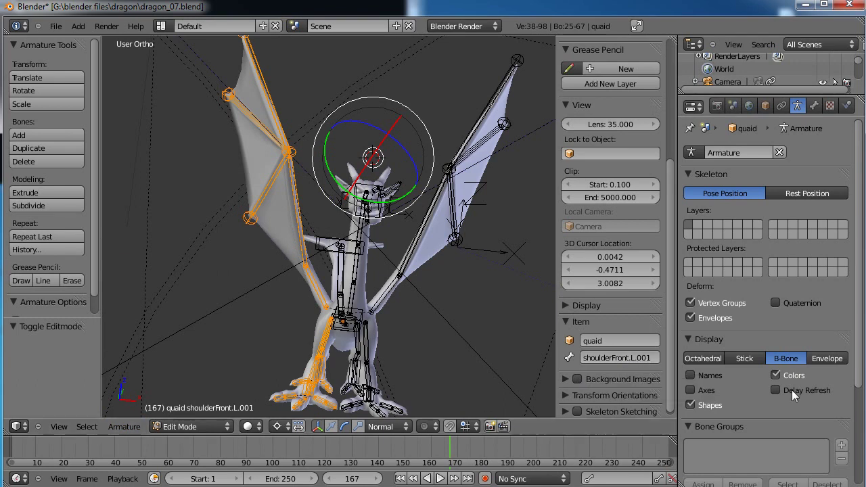
click(123, 426)
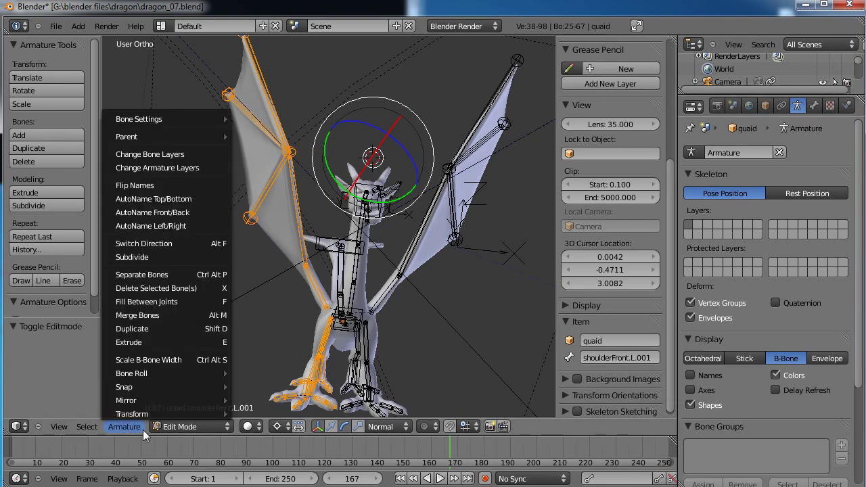
click(161, 185)
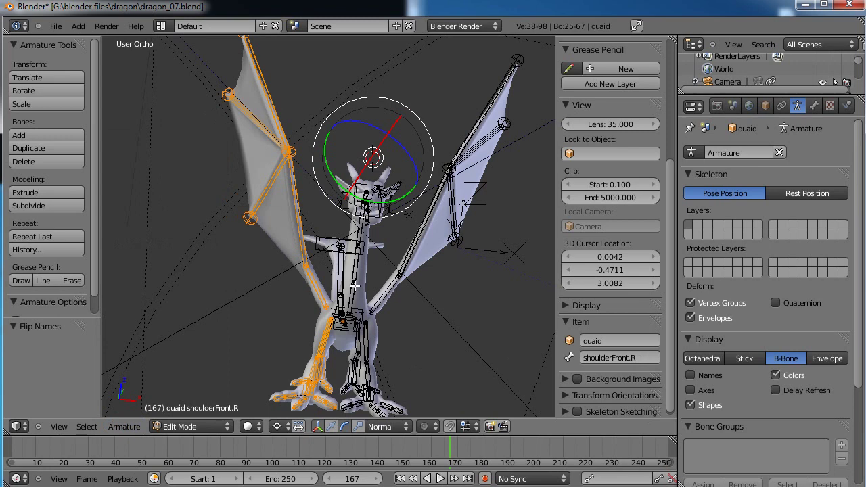
Replace the selection with the original left wing bones, including the wing base, in front view
middle_drag(383, 223, 336, 262)
shift+middle_drag(396, 329, 397, 290)
key(KP_1)
shift+middle_drag(380, 260, 350, 299)
scroll(364, 258, down, 1)
shift+middle_drag(367, 250, 358, 262)
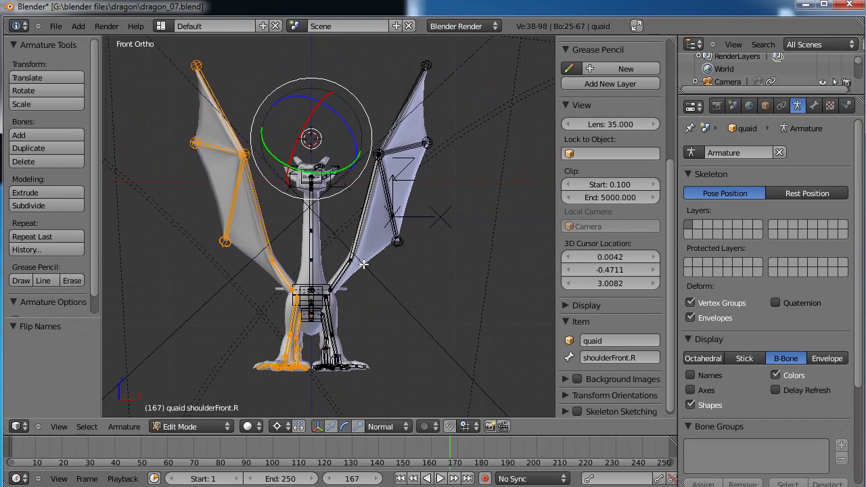
key(a)
key(b)
drag(455, 55, 349, 274)
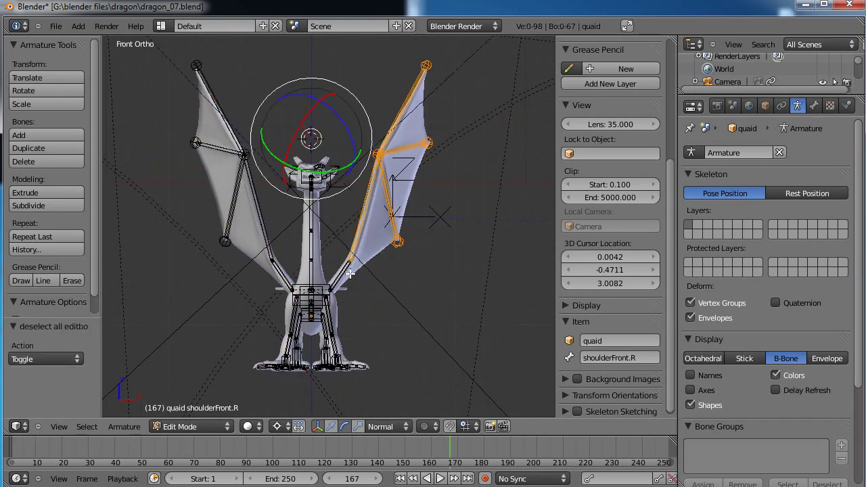
shift+right_click(347, 270)
Add the original left leg, foot and toe bones up to shoulderFront.L to the selection
shift+middle_drag(374, 298, 361, 211)
scroll(345, 235, up, 4)
key(b)
drag(385, 291, 284, 369)
key(b)
drag(333, 275, 291, 291)
key(b)
drag(317, 247, 287, 267)
shift+right_click(303, 240)
scroll(304, 240, down, 3)
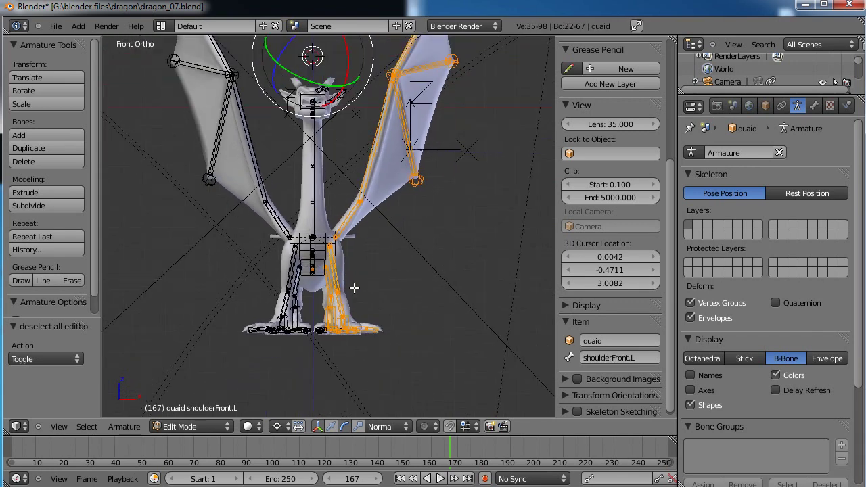
Enable X-Axis Mirror in the armature options and apply a bone roll of 0 to the selected left bones
shift+scroll(369, 239, up, 3)
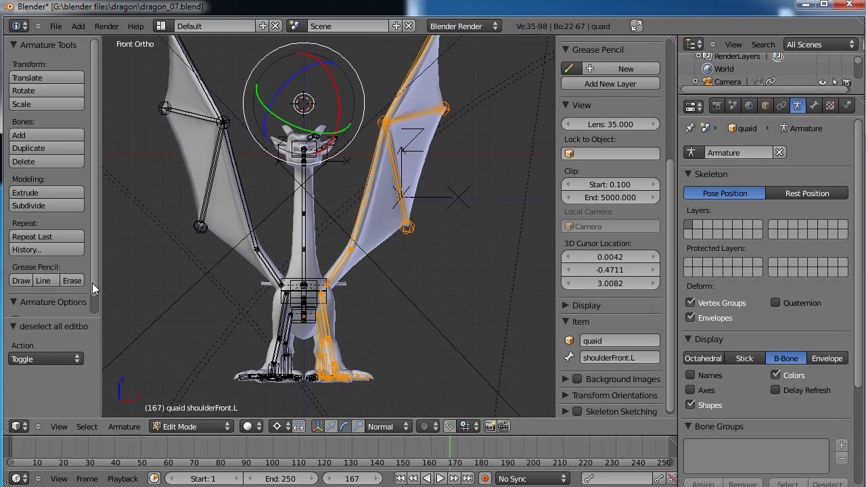
scroll(90, 293, down, 1)
click(15, 304)
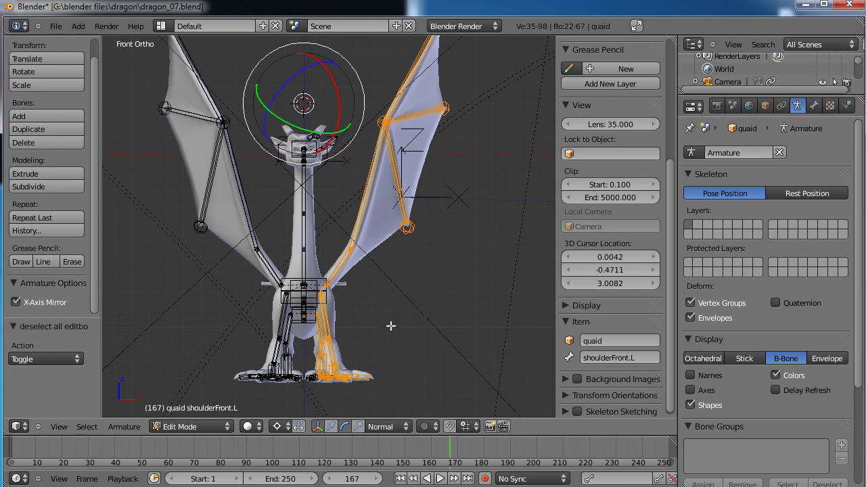
key(ctrl+r)
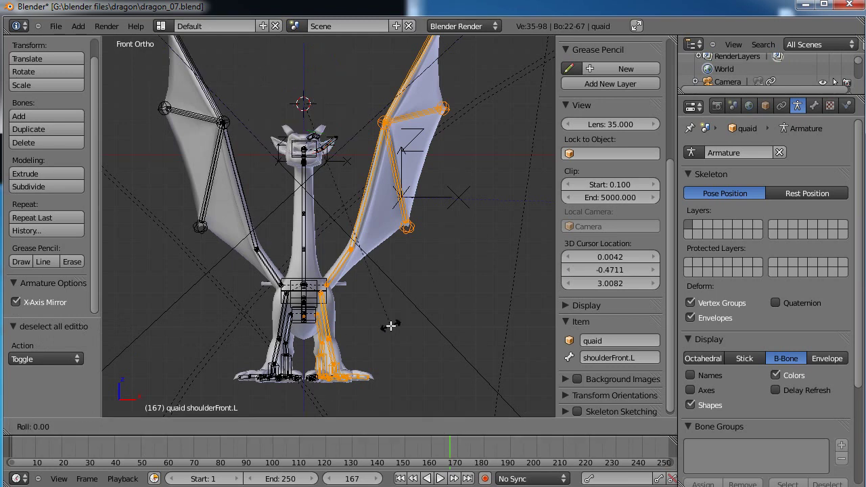
click(391, 326)
In Pose Mode, deselect everything and move IKhand.L by about 1.117, 0.070 and 1.848 in X, Y and Z
key(ctrl+Tab)
key(a)
middle_drag(412, 297, 382, 283)
scroll(394, 301, down, 2)
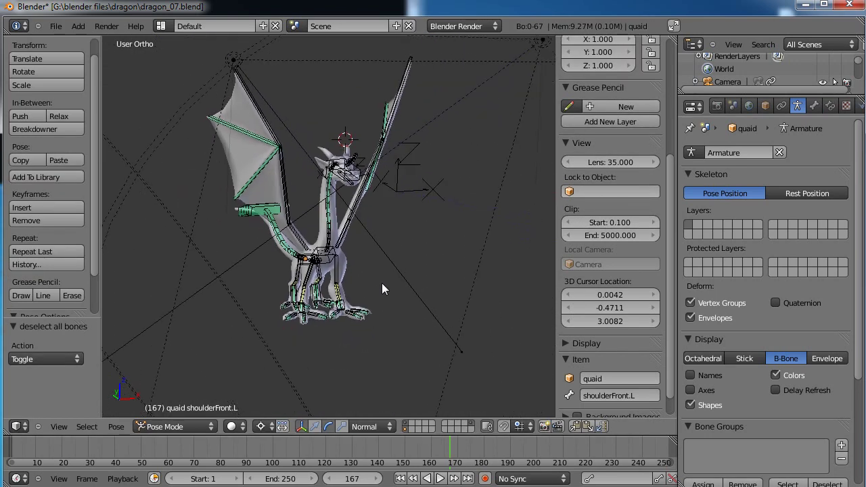
scroll(381, 284, up, 3)
shift+middle_drag(371, 349, 364, 296)
right_click(366, 301)
key(g)
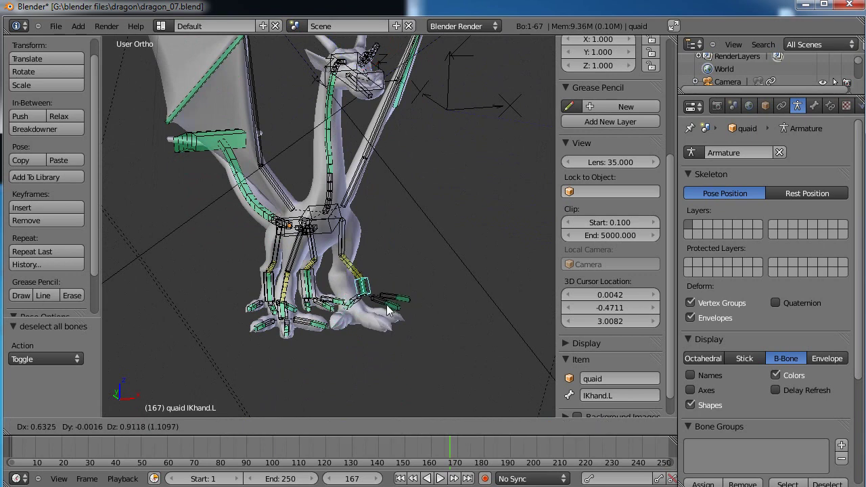
click(389, 318)
Switch the pivot point away from the 3D Cursor and rotate IKhand.L freely with trackball rotation
scroll(395, 316, up, 2)
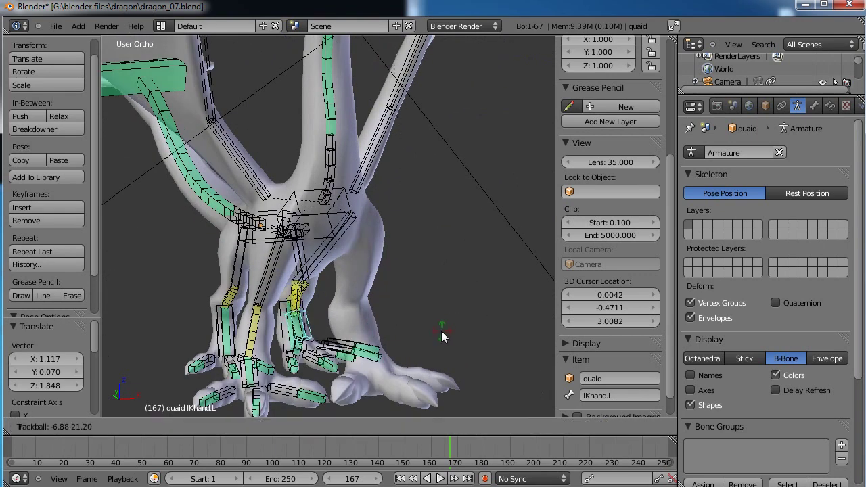
click(265, 426)
click(287, 369)
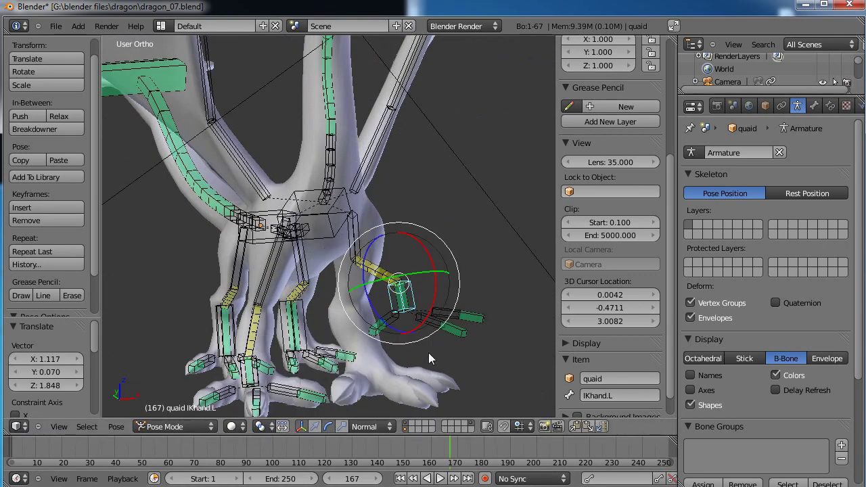
key(r)
key(r)
click(478, 275)
Curl the front left hand's finger bones, rotating pinky01.L by about -74.1 degrees about X
right_click(414, 276)
drag(406, 271, 404, 276)
click(429, 291)
right_click(453, 297)
click(458, 303)
drag(456, 313, 438, 325)
right_click(446, 322)
key(r)
key(x)
click(466, 290)
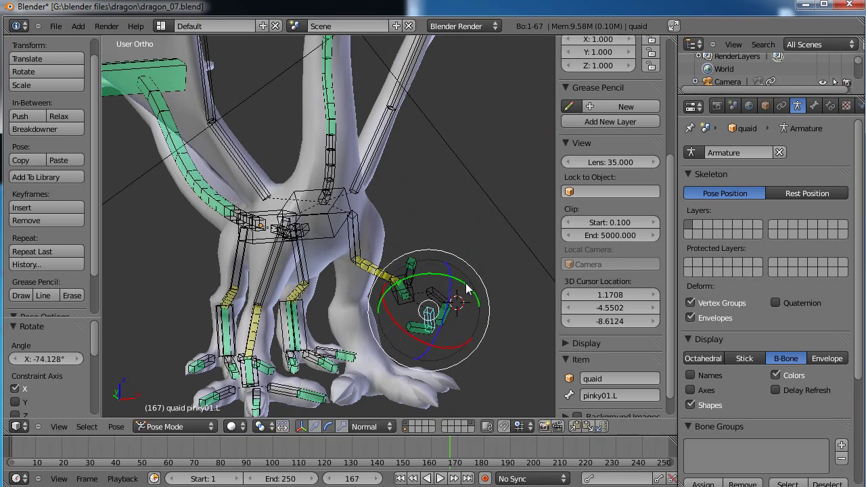
Select the front left arm and hand bones, copy their pose and paste it flipped to the opposite side
key(a)
key(b)
drag(467, 249, 398, 343)
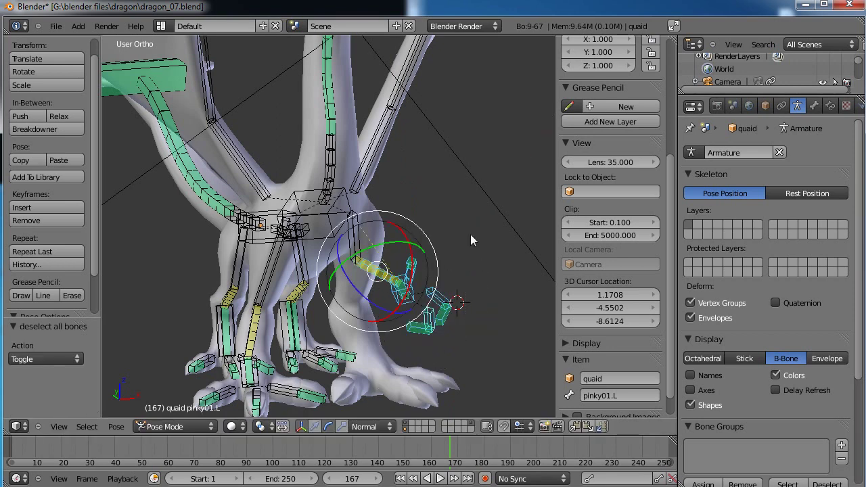
click(573, 429)
click(603, 425)
middle_drag(353, 262, 453, 192)
scroll(271, 272, down, 3)
Clear the pose rotation and location of all bones, deselect them and save the file
key(a)
key(alt+r)
click(397, 264)
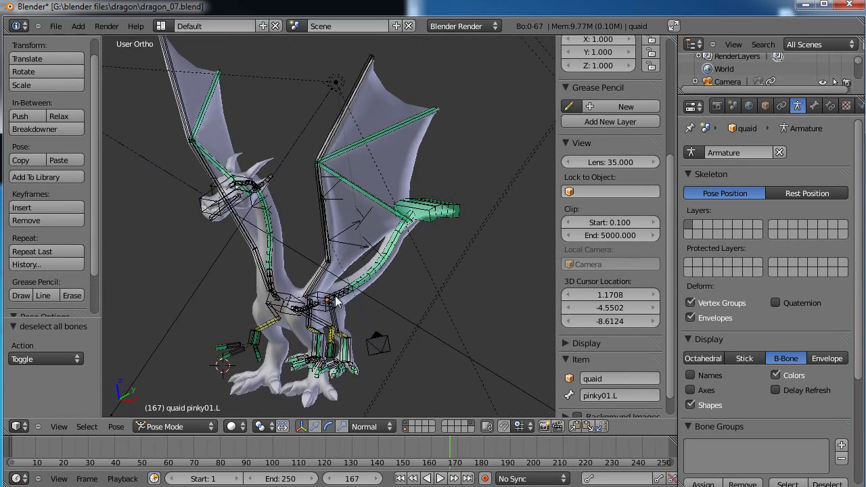
key(a)
key(alt+g)
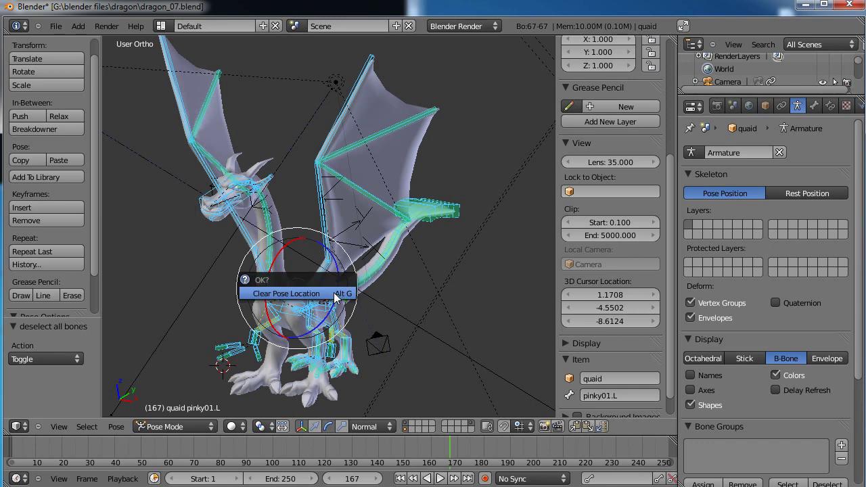
click(336, 299)
key(a)
key(ctrl+s)
click(378, 290)
Examine the complete mirrored dragon rig from several angles
middle_drag(378, 290, 387, 283)
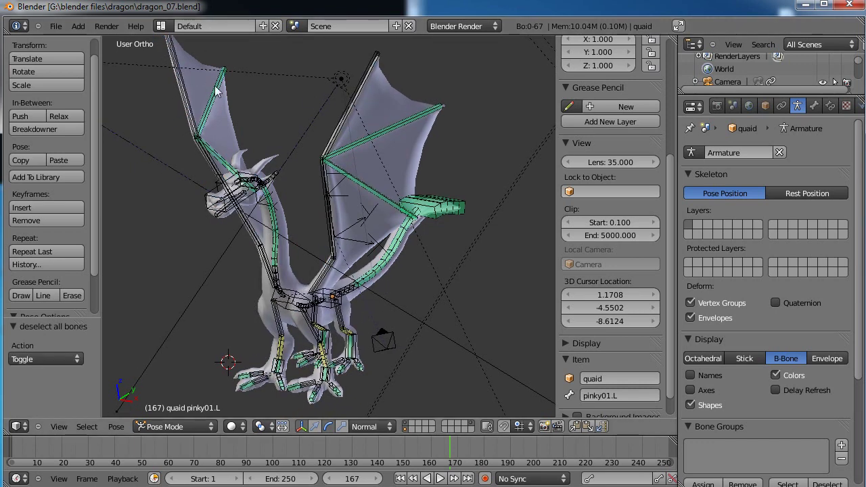
middle_drag(274, 277, 379, 283)
middle_drag(265, 198, 358, 216)
middle_drag(432, 242, 385, 230)
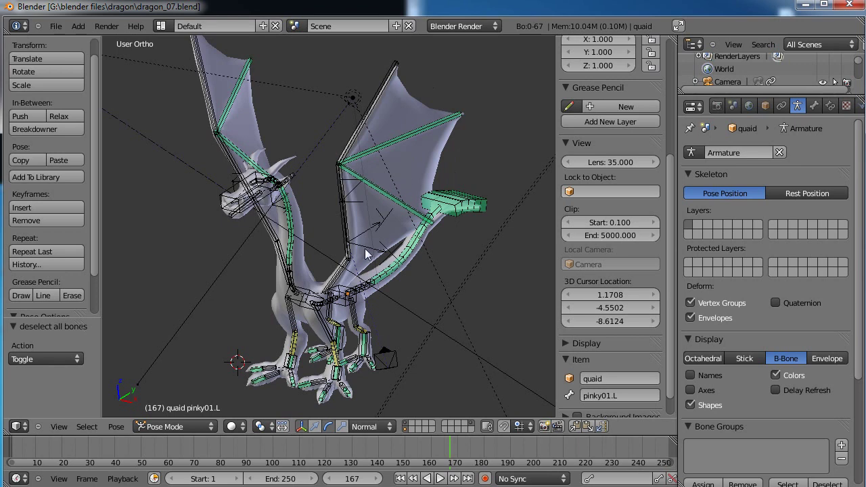
scroll(374, 260, up, 1)
middle_drag(325, 287, 339, 264)
middle_drag(443, 175, 449, 184)
scroll(397, 224, down, 1)
mouse_move(398, 224)
middle_down()
mouse_move(402, 230)
mouse_move(390, 217)
middle_up()
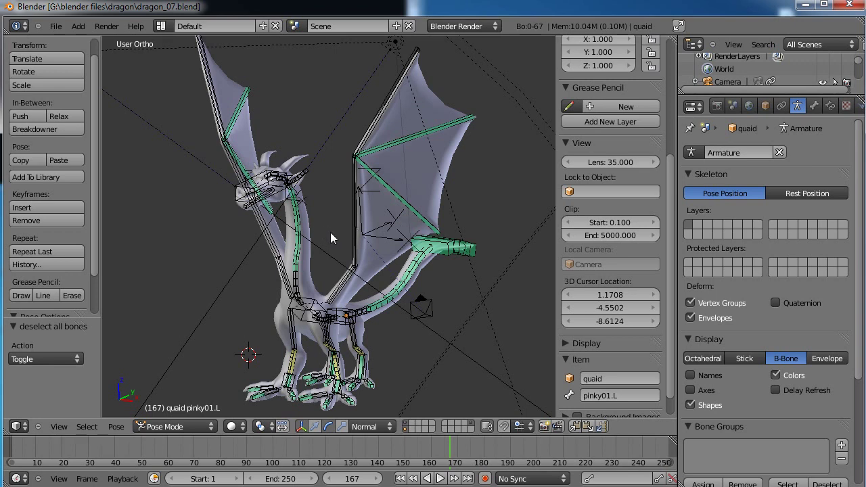
Test the leg constraints by moving the front left hand's IK bone and the IKfoot.L bone
middle_drag(311, 254, 410, 220)
scroll(406, 254, up, 3)
shift+middle_drag(406, 251, 408, 224)
right_click(331, 319)
key(g)
right_click(327, 308)
right_click(393, 321)
key(g)
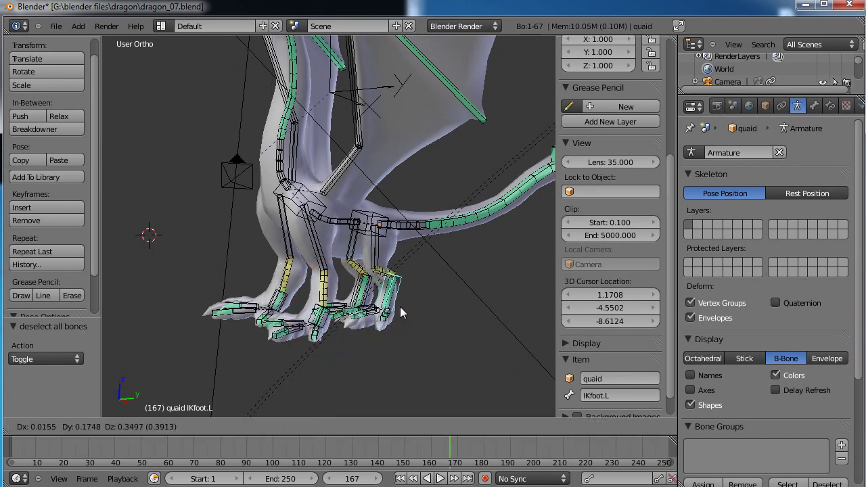
right_click(401, 301)
Test-move the bones at the back left foot to check how the foot and leg follow
right_click(386, 324)
key(g)
right_click(389, 326)
right_click(388, 318)
key(g)
right_click(398, 302)
middle_drag(351, 268, 371, 226)
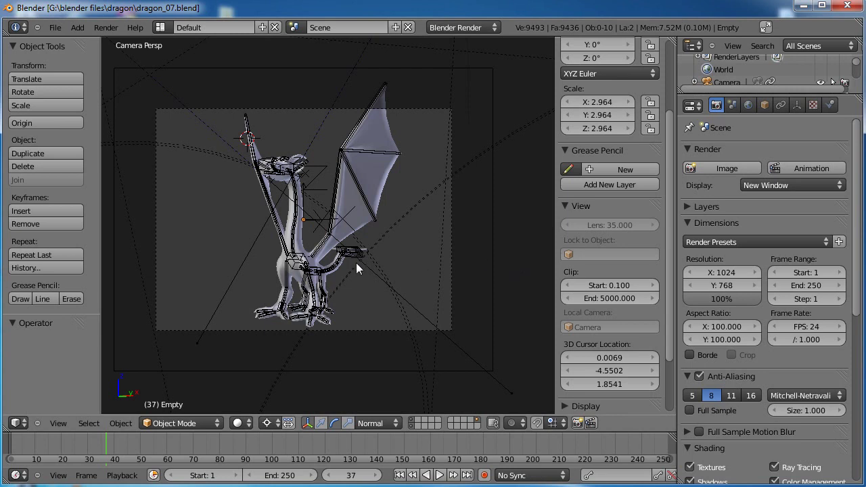
Select the dragon's armature, switch it to Pose Mode and frame the head
middle_drag(282, 307, 215, 285)
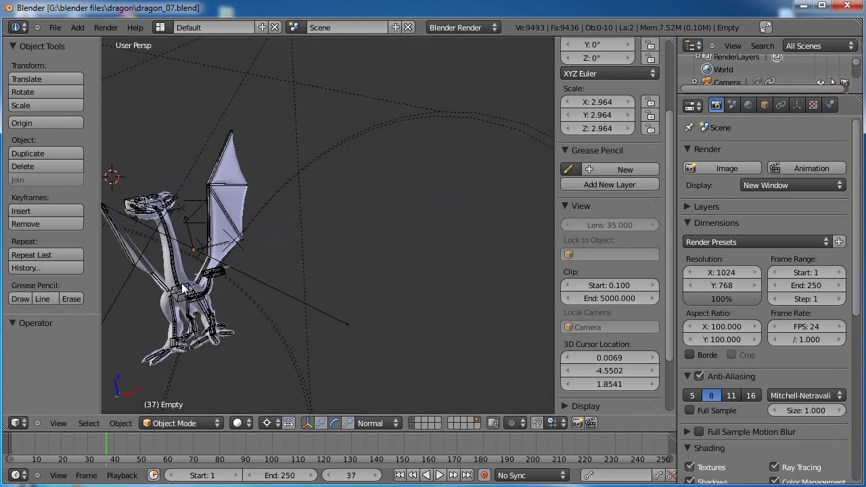
right_click(182, 287)
key(ctrl+Tab)
right_click(194, 292)
key(KP_Decimal)
scroll(190, 261, down, 10)
mouse_move(354, 232)
middle_down()
mouse_move(305, 257)
mouse_move(290, 323)
mouse_move(440, 236)
mouse_move(407, 276)
mouse_move(366, 252)
mouse_move(346, 310)
mouse_move(385, 249)
mouse_move(345, 279)
mouse_move(351, 224)
middle_up()
scroll(358, 272, up, 3)
scroll(353, 206, up, 3)
Select the four left ear bones on the head to inspect them, and deselect all bones
right_click(353, 129)
shift+right_click(386, 123)
shift+right_click(421, 162)
shift+right_click(407, 182)
scroll(407, 181, down, 4)
middle_drag(320, 256, 307, 286)
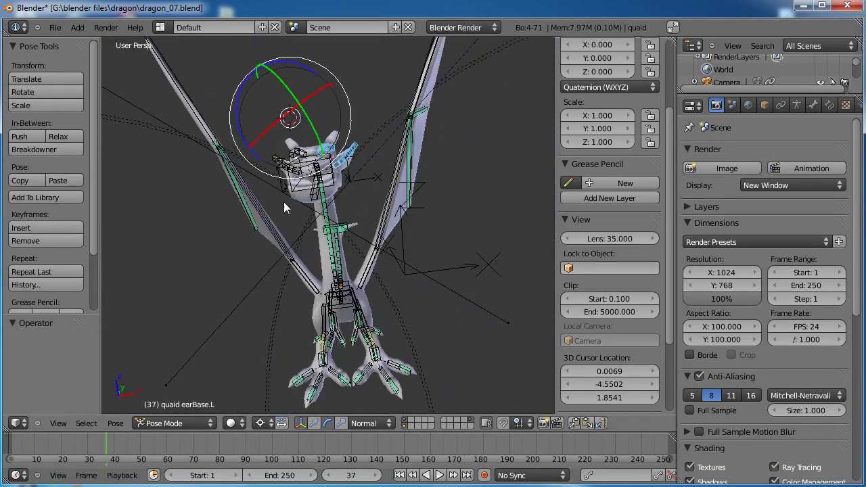
key(a)
Examine the ear bones and the complete rig from several angles, including the front view
middle_drag(332, 197, 387, 266)
middle_drag(319, 221, 315, 257)
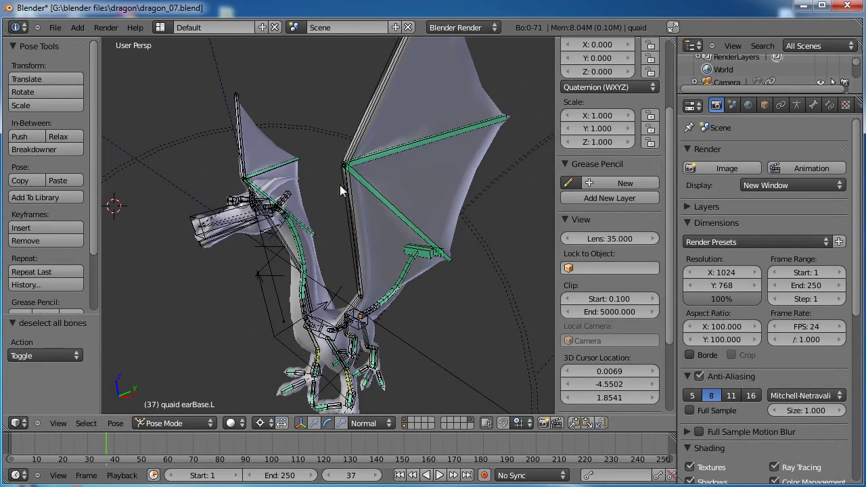
middle_drag(353, 265, 358, 289)
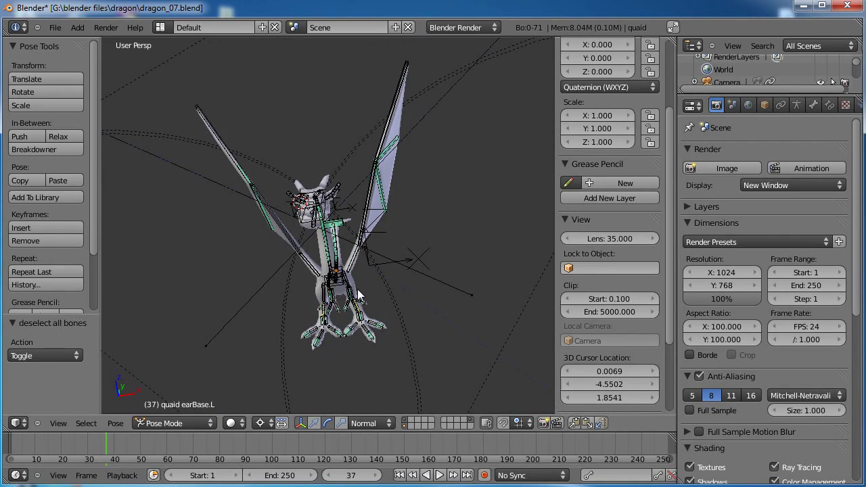
key(KP_1)
scroll(357, 289, up, 8)
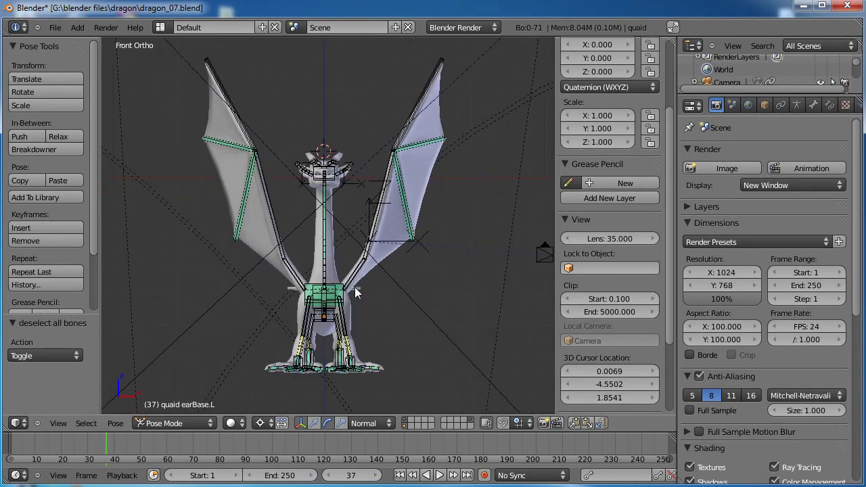
shift+middle_drag(376, 292, 374, 251)
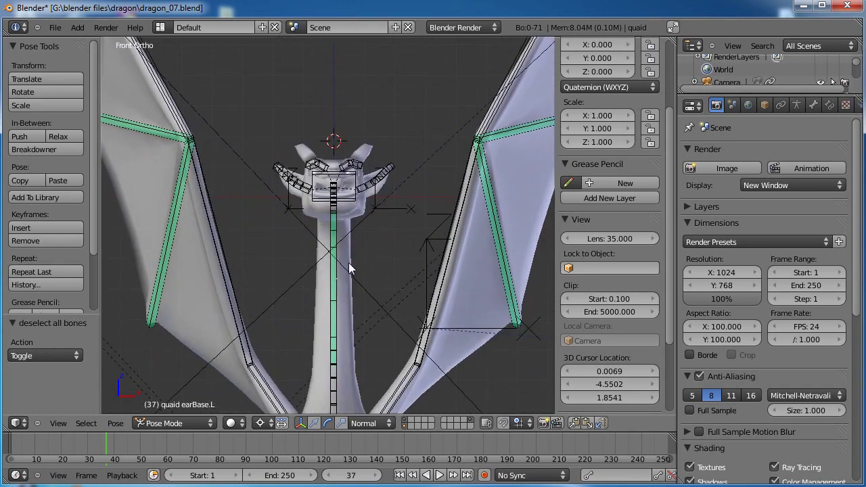
middle_drag(344, 286, 289, 241)
Select the dragon mesh and display its vertex groups and shape keys
right_click(296, 160)
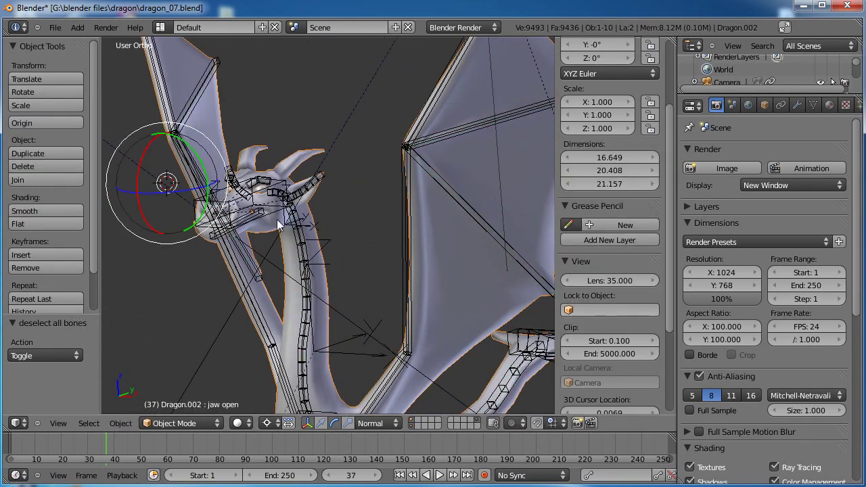
click(796, 106)
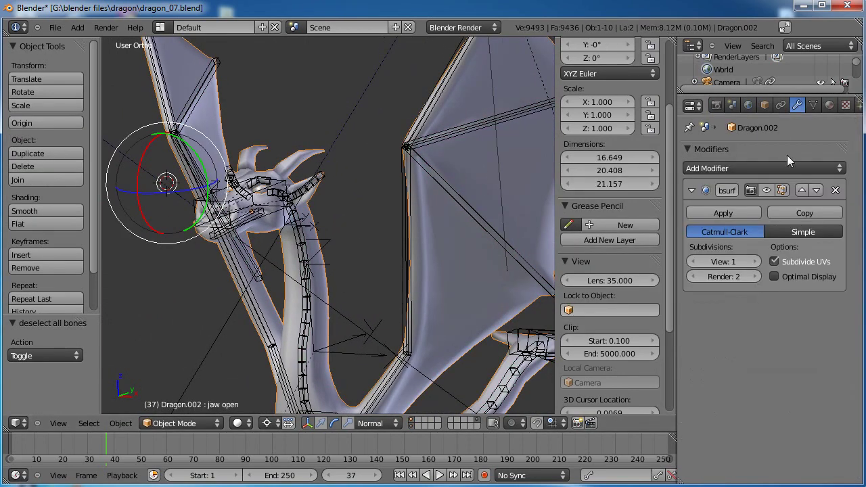
click(813, 105)
scroll(789, 247, down, 6)
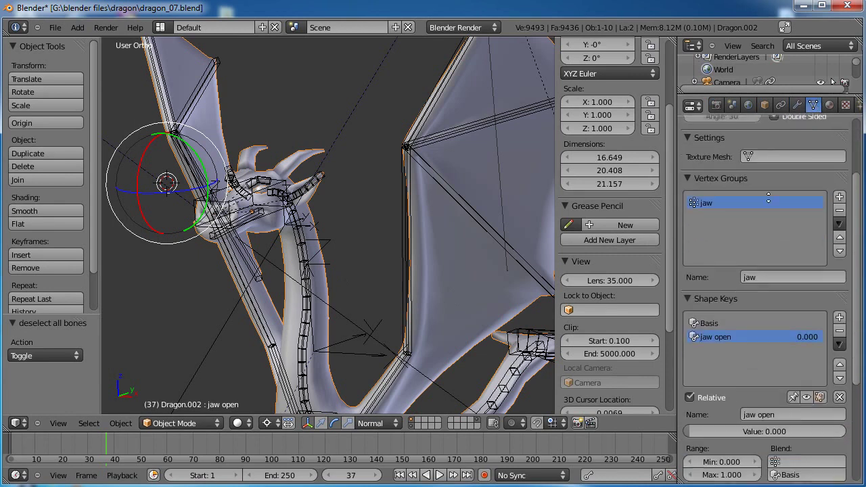
Try adjusting the value of the jaw open shape key
mouse_move(698, 341)
mouse_down()
mouse_move(819, 328)
mouse_move(727, 322)
mouse_move(696, 330)
mouse_move(811, 338)
mouse_move(688, 345)
mouse_up()
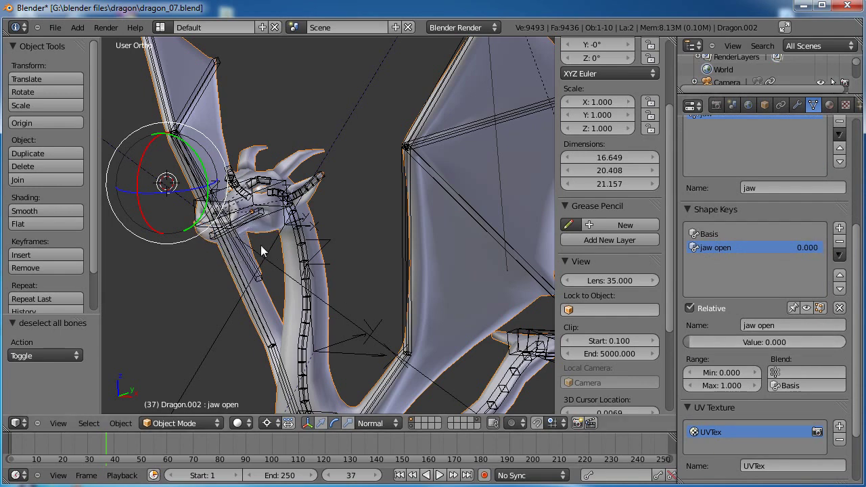
click(697, 342)
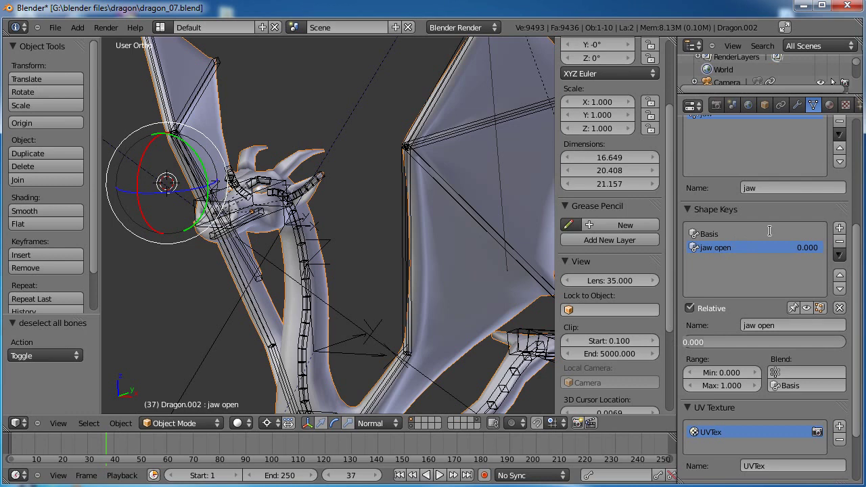
click(817, 212)
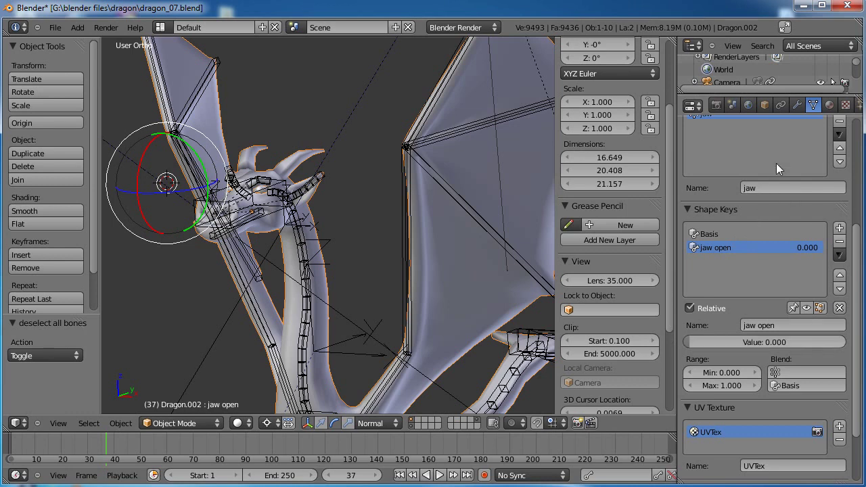
Rename the mesh's jaw vertex group to jaw_shapekey
drag(854, 240, 851, 165)
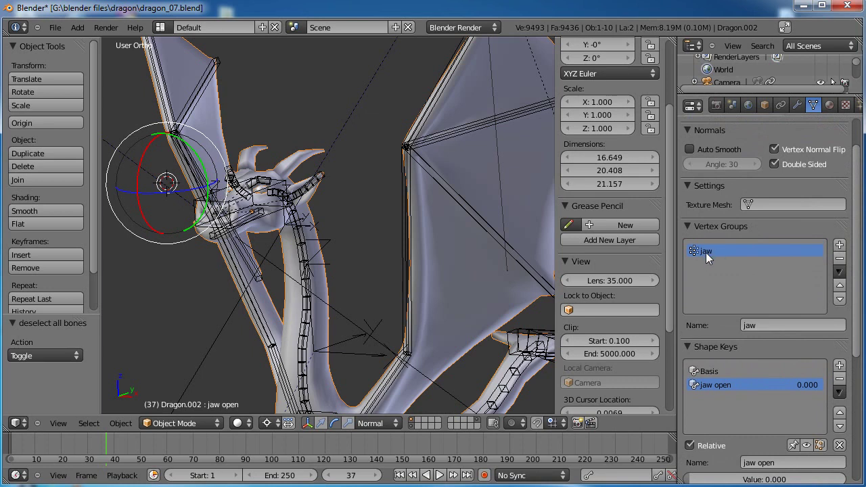
click(775, 325)
click(776, 325)
text(jaw_shapekey)
key(Return)
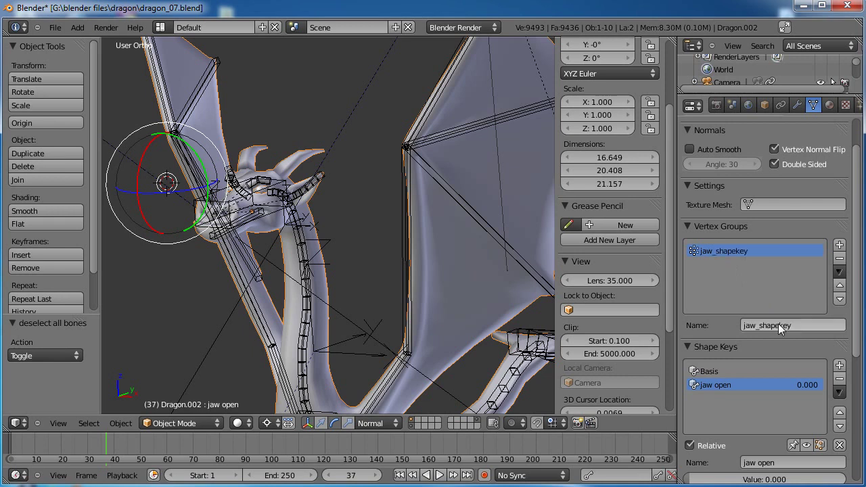
Parent the dragon mesh to the quaid armature using Armature Deform With Automatic Weights
right_click(252, 227)
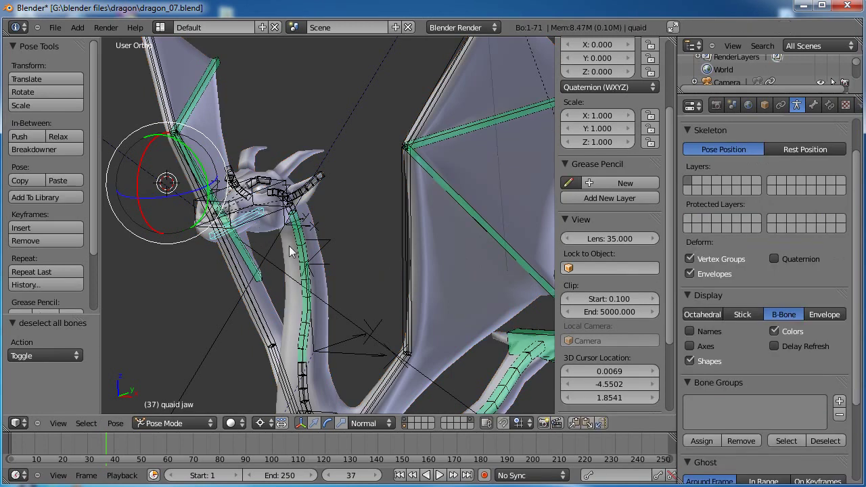
scroll(317, 239, down, 1)
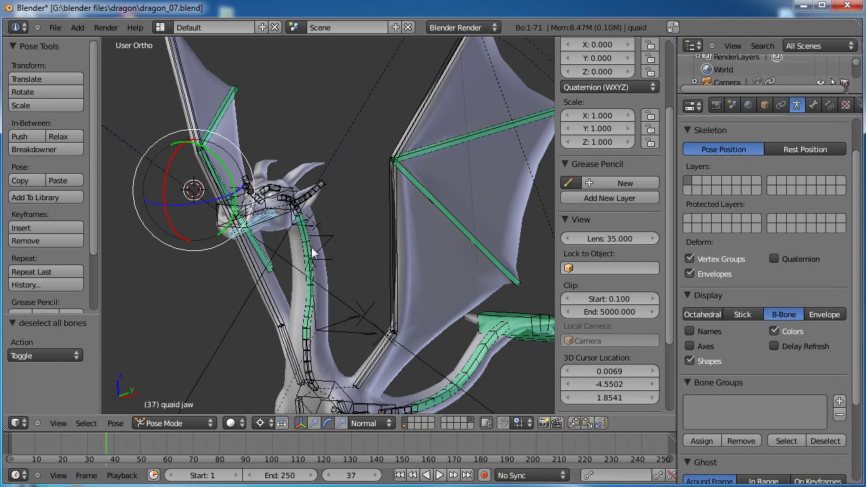
middle_drag(351, 254, 329, 226)
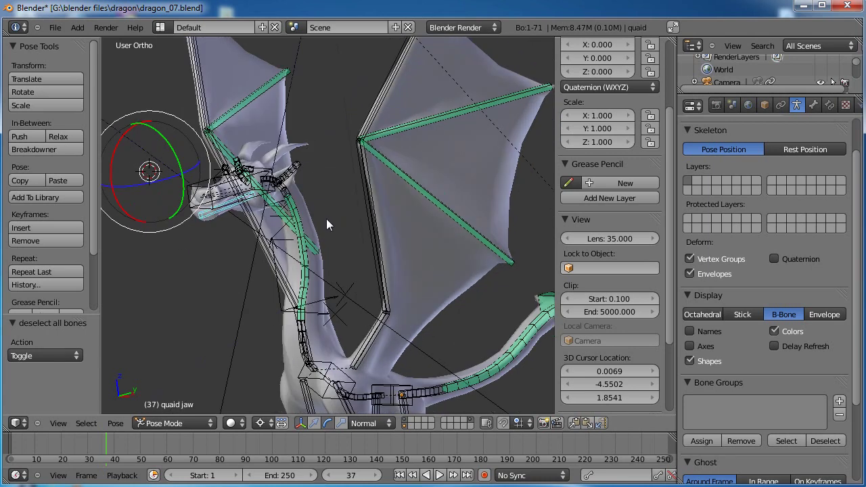
right_click(436, 263)
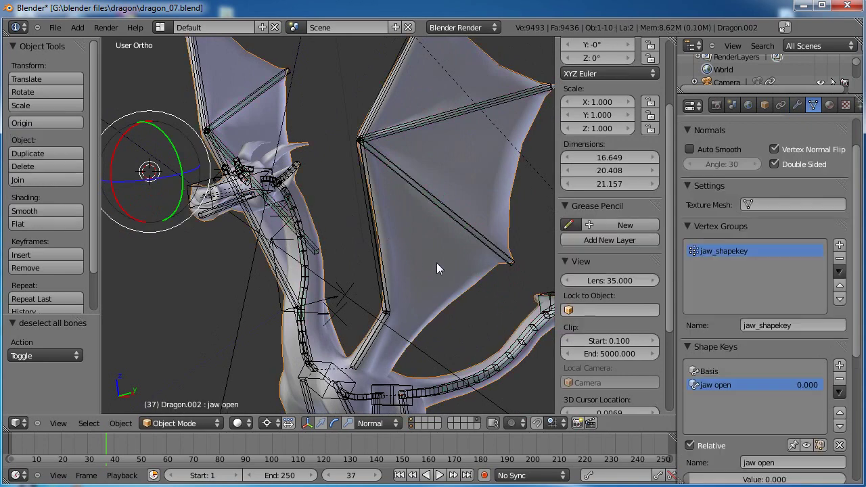
right_click(374, 218)
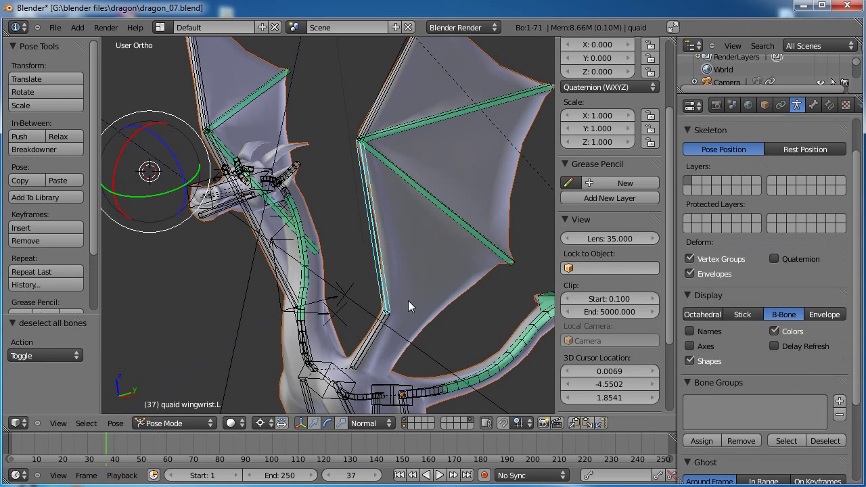
key(ctrl+p)
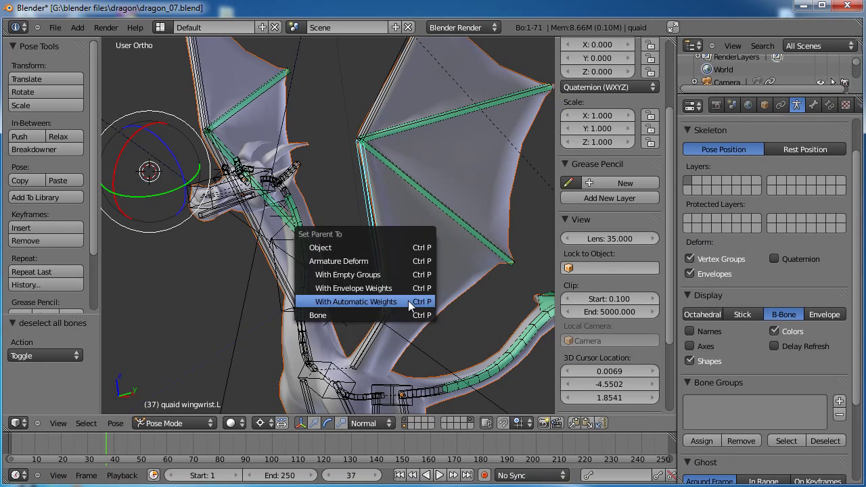
click(339, 303)
Switch the pivot point from the 3D cursor to the selected bones
shift+middle_drag(421, 332, 369, 241)
scroll(397, 231, down, 2)
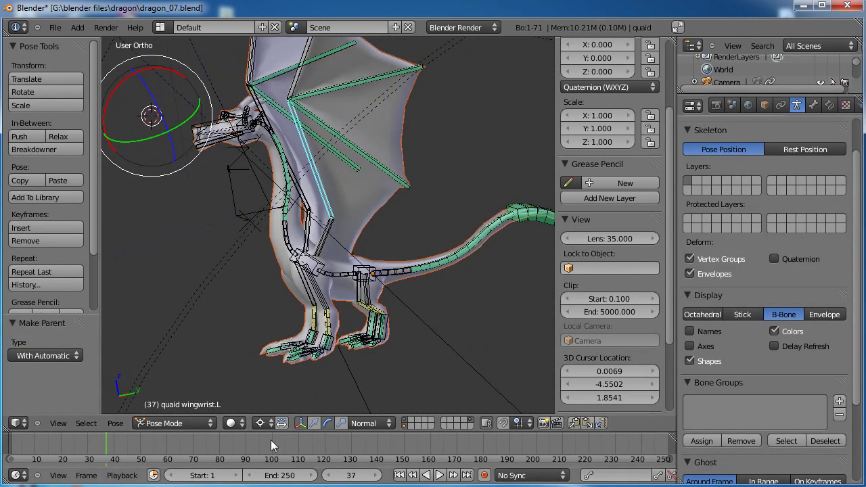
click(260, 423)
click(304, 367)
Test the tail deformation by rotating the hips.001 and hips.003 bones
right_click(401, 268)
key(r)
key(r)
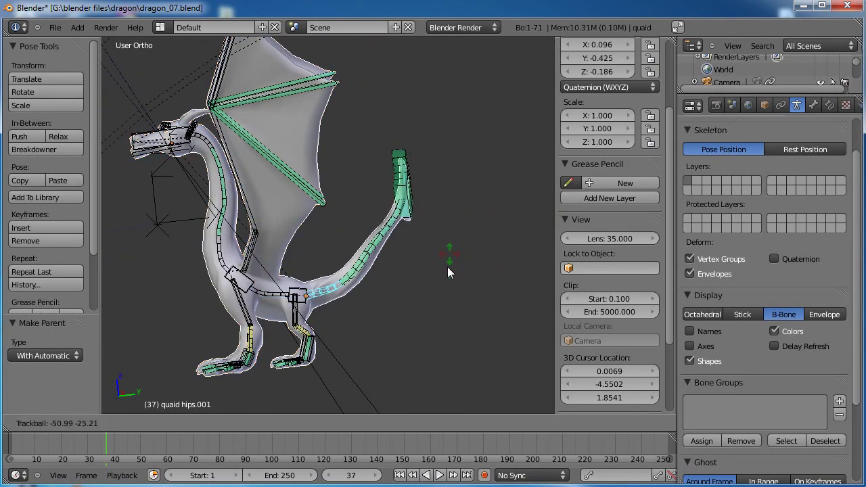
right_click(485, 303)
right_click(421, 268)
key(r)
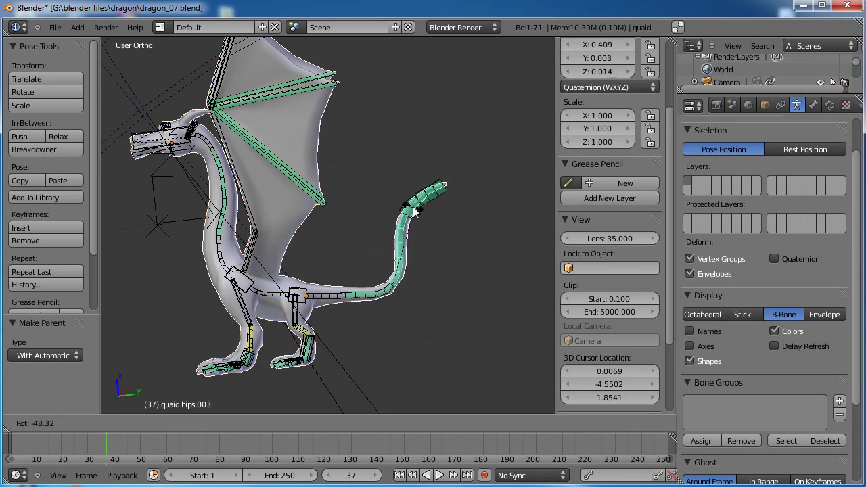
right_click(457, 284)
Test the front left hand's deformation by freely rotating the IKhand.L bone
shift+middle_drag(263, 347, 337, 291)
scroll(336, 291, up, 2)
shift+middle_drag(318, 328, 322, 287)
right_click(298, 251)
key(r)
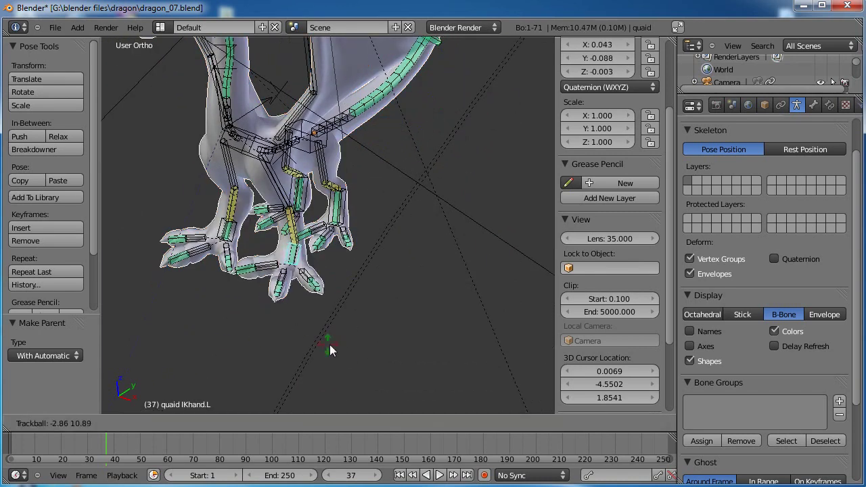
key(Escape)
Test the body deformation by moving and freely rotating the chest bone
shift+middle_drag(303, 217, 280, 249)
right_click(266, 220)
key(g)
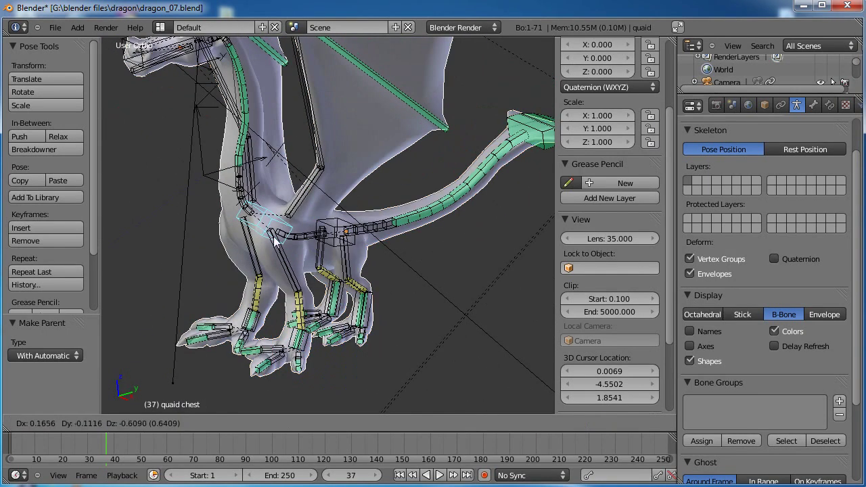
key(r)
key(r)
right_click(293, 216)
Test the head deformation by moving and freely rotating the head bone
shift+middle_drag(293, 223, 371, 343)
scroll(311, 249, up, 2)
shift+middle_drag(314, 245, 366, 337)
scroll(304, 261, up, 1)
right_click(323, 263)
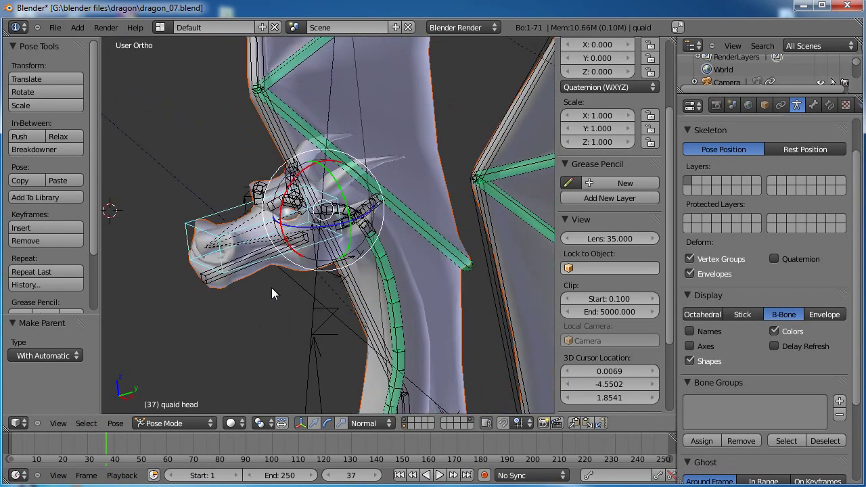
key(g)
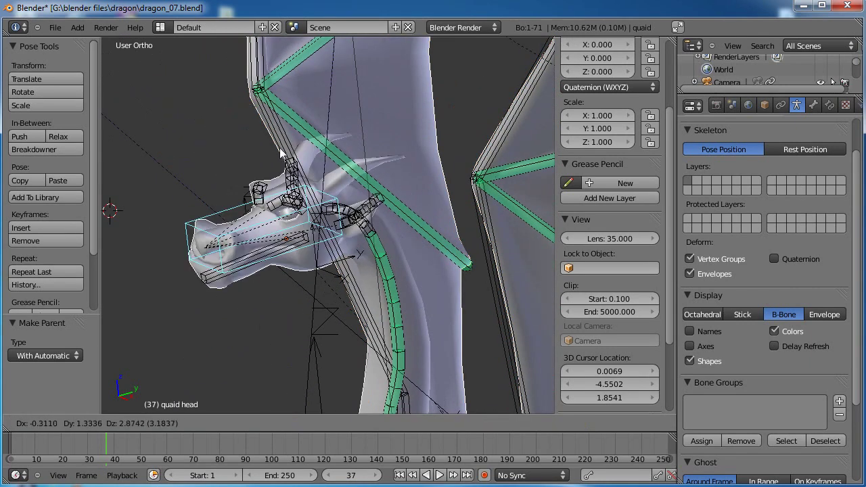
key(r)
key(r)
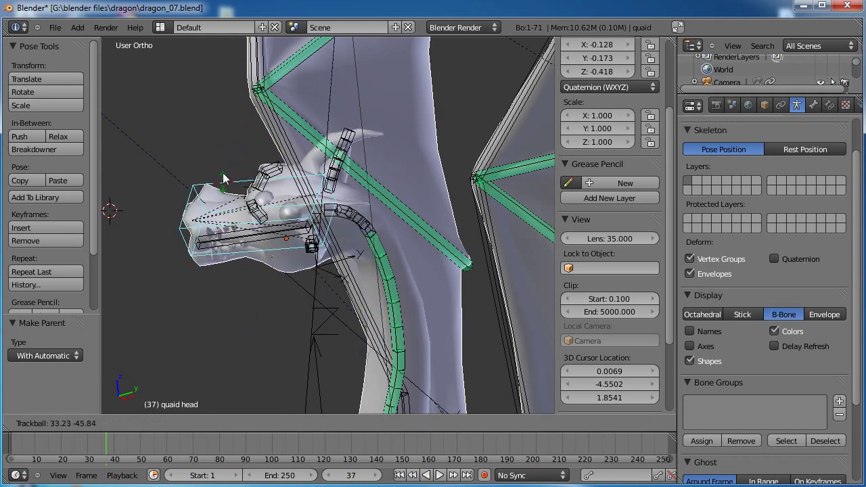
right_click(280, 149)
Display the model in wireframe around the head so the eye objects can be reached
mouse_move(303, 265)
shift+middle_down()
mouse_move(317, 285)
mouse_move(389, 249)
mouse_move(305, 270)
shift+middle_up()
scroll(317, 285, up, 3)
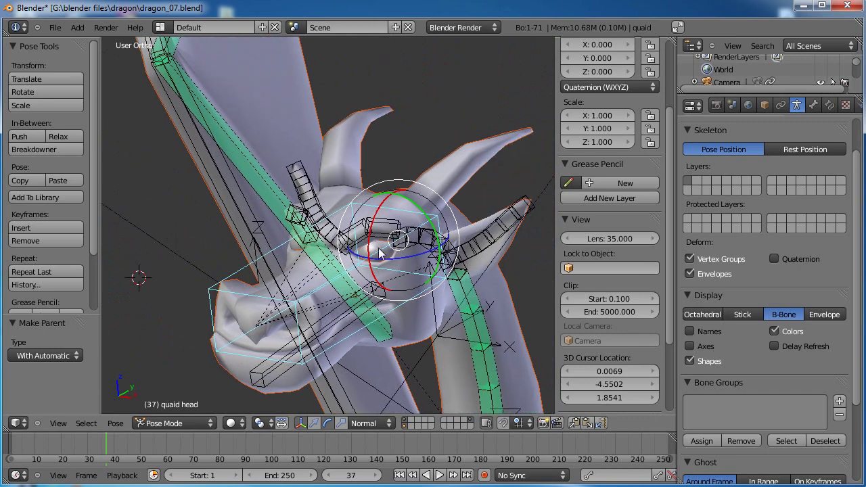
key(z)
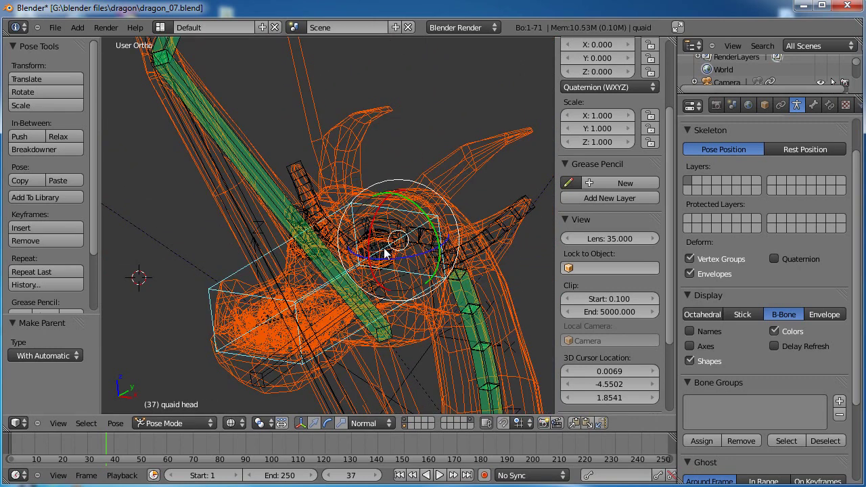
shift+middle_drag(439, 264, 402, 221)
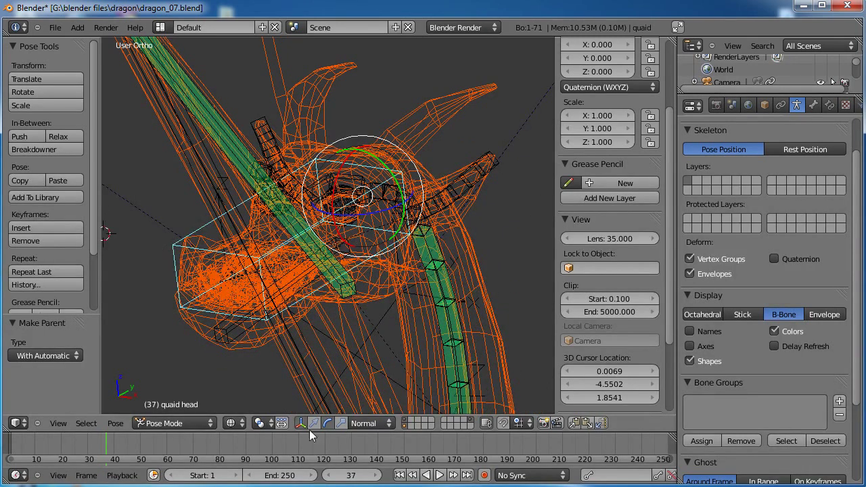
Leave the armature and select only the two eye objects in the head, with the dragon body mesh deselected
key(ctrl+Tab)
right_click(352, 205)
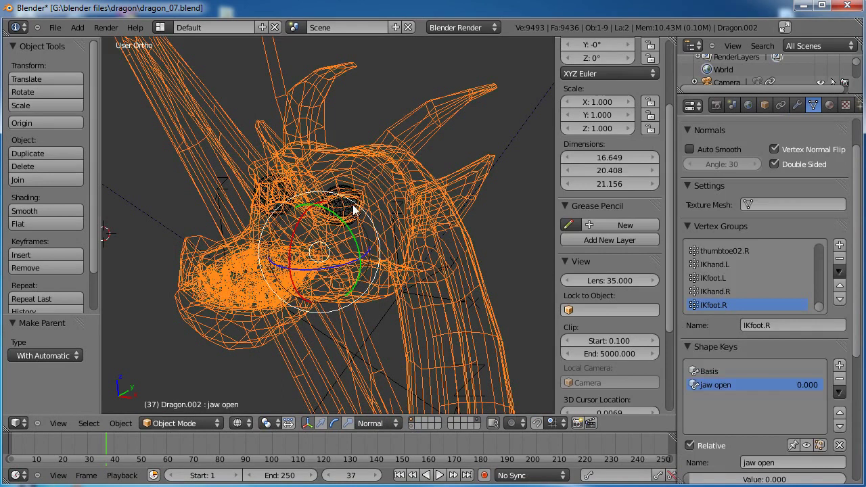
right_click(352, 204)
shift+right_click(277, 199)
shift+right_click(269, 193)
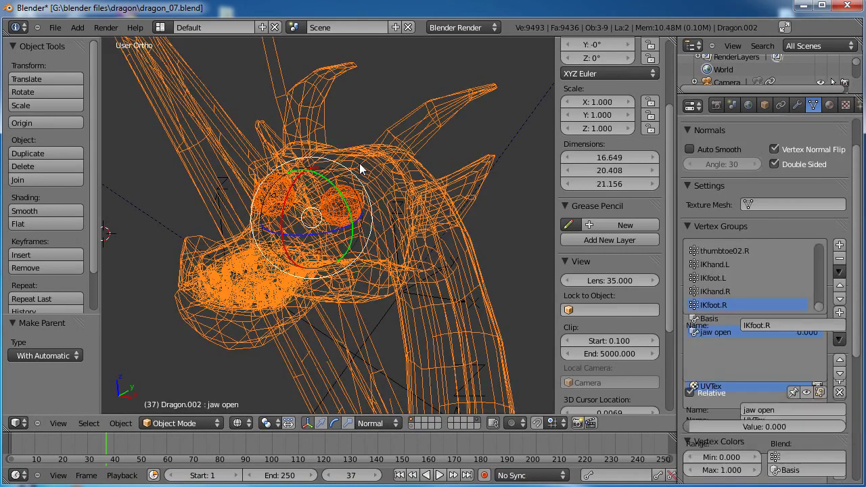
shift+right_click(359, 163)
shift+right_click(359, 163)
scroll(379, 203, down, 3)
scroll(380, 207, up, 3)
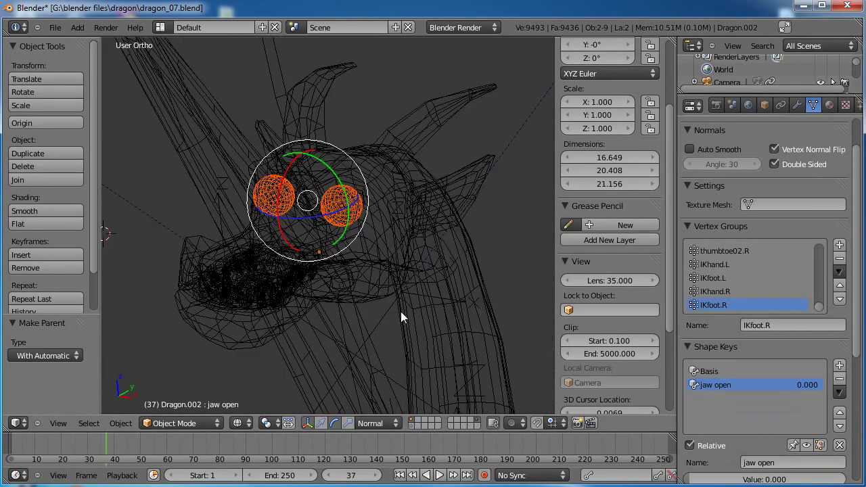
Show the armature layer in solid shading and parent the selected eyes to the armature's head bone with the Bone option
shift+click(411, 426)
key(z)
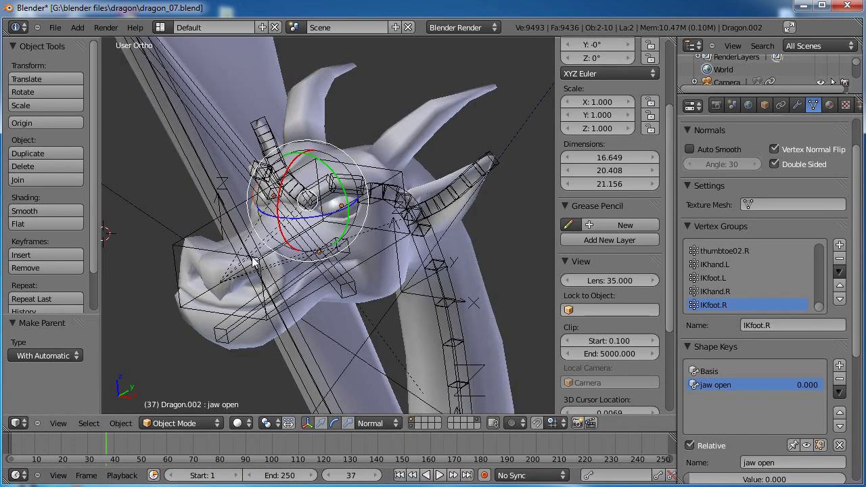
right_click(277, 301)
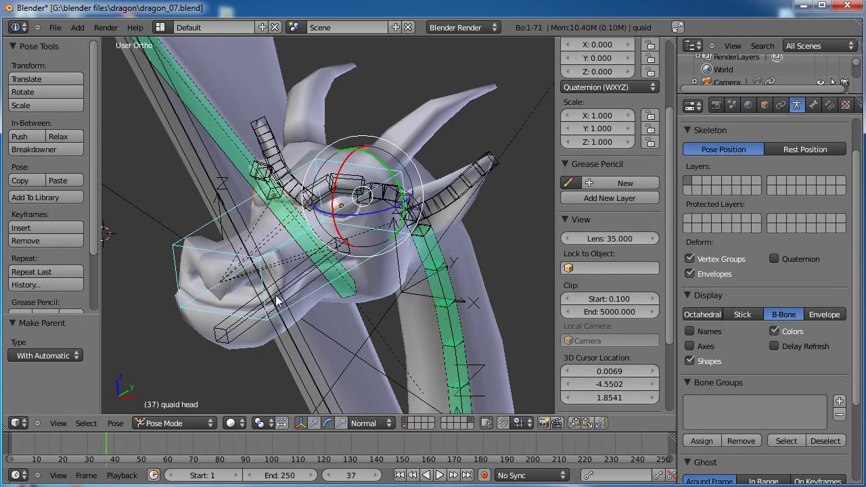
key(ctrl+p)
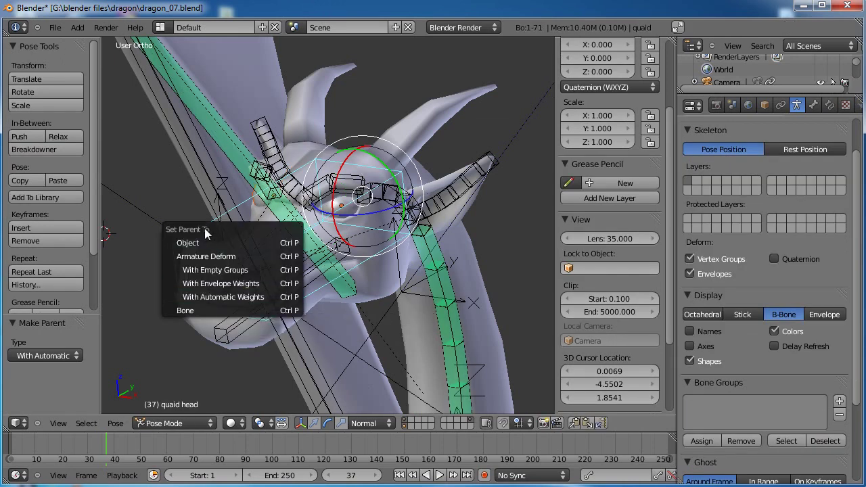
click(190, 312)
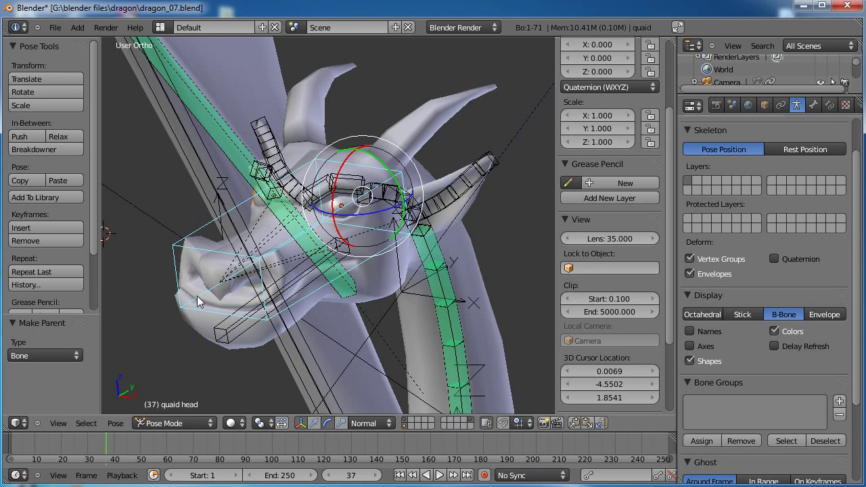
Test the eye attachment by freely rotating the head bone, and clear the pose rotation
key(r)
key(r)
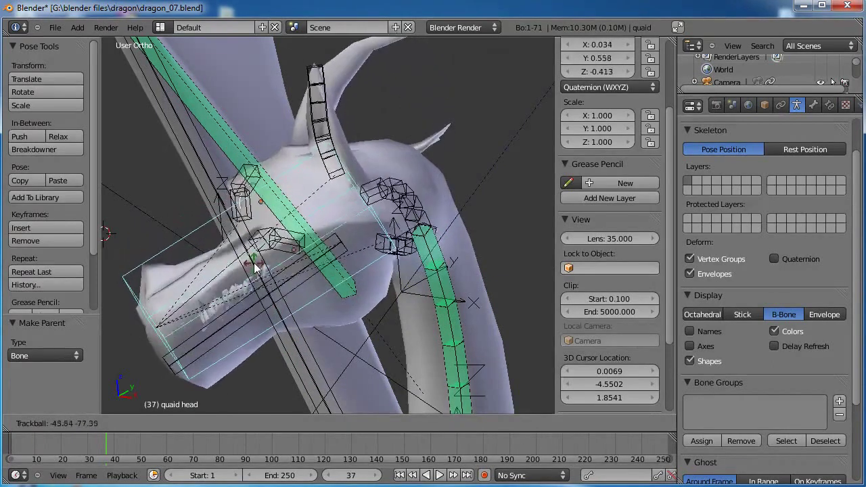
click(320, 305)
right_click(222, 338)
drag(320, 234, 331, 238)
key(alt+r)
Select the dragon mesh and display the jaw bone's influence in Weight Paint mode
key(KP_Decimal)
scroll(373, 278, down, 1)
shift+middle_drag(371, 276, 322, 266)
scroll(372, 296, down, 1)
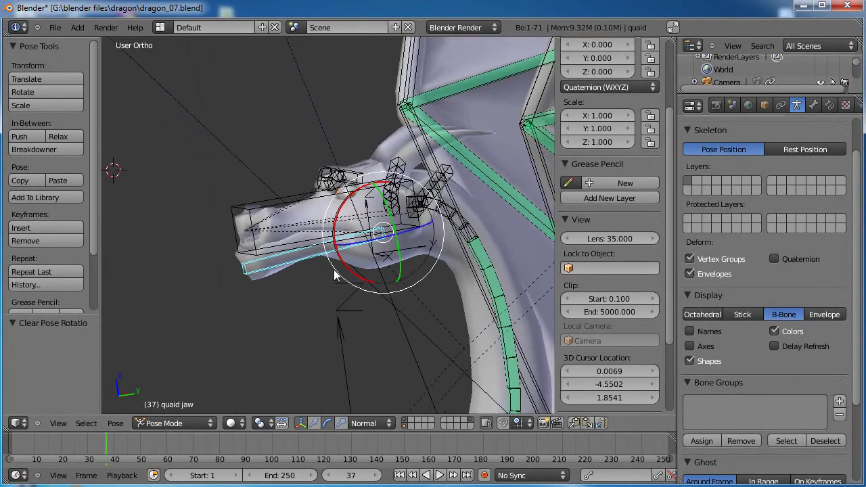
key(KP_3)
right_click(417, 268)
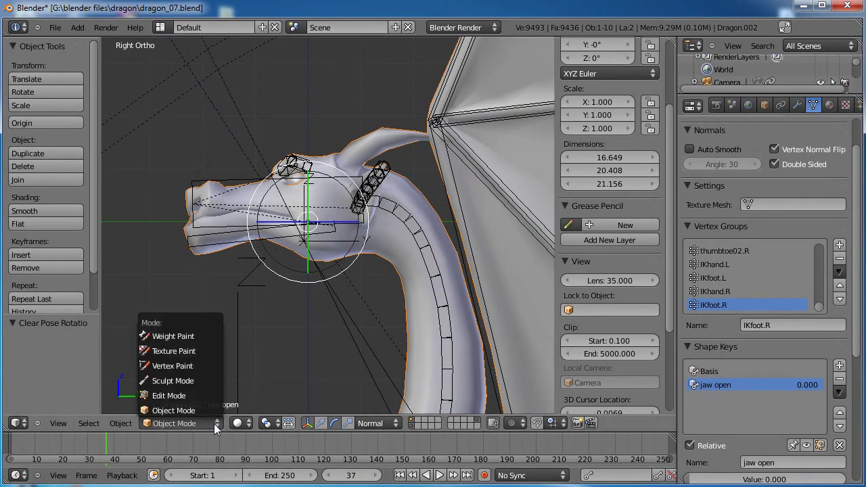
click(185, 337)
middle_drag(255, 208, 223, 262)
middle_drag(332, 266, 226, 236)
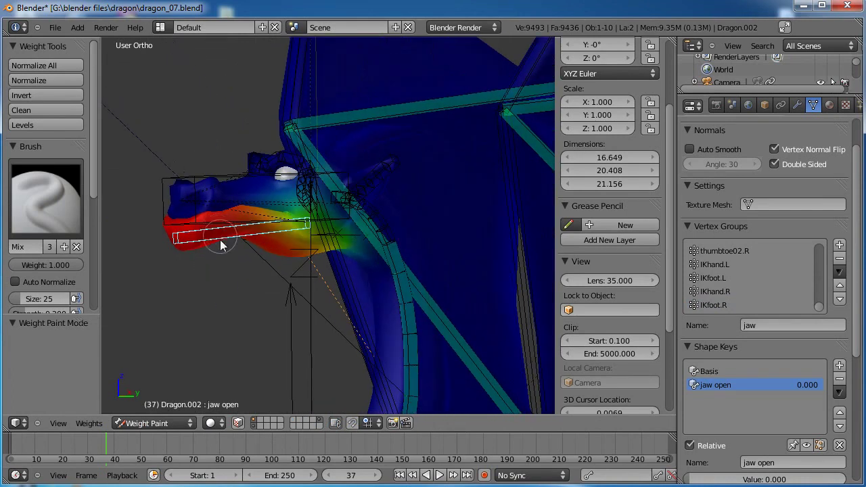
Rotate the jaw bone by about -37.67° to open the mouth and inspect the jaw's deformation
key(r)
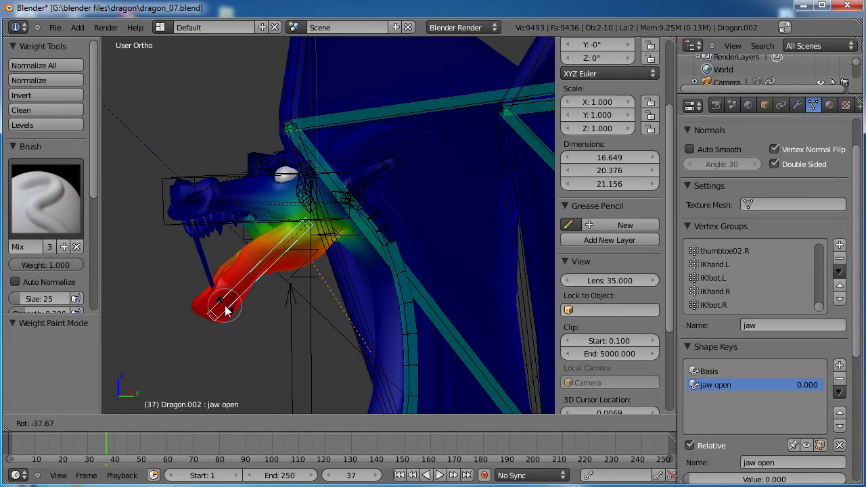
click(227, 309)
middle_drag(323, 182, 261, 236)
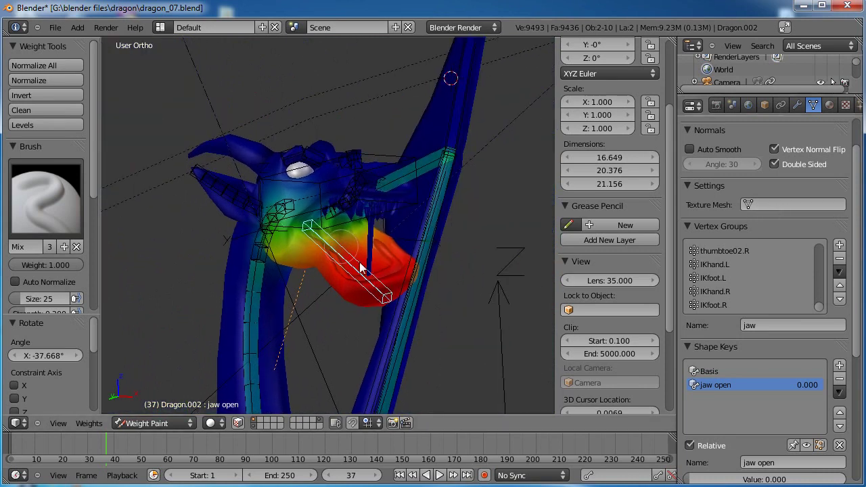
shift+middle_drag(330, 292, 296, 295)
Test the open jaw further by freely rotating the jaw bone and checking the weights around the mouth
key(r)
key(r)
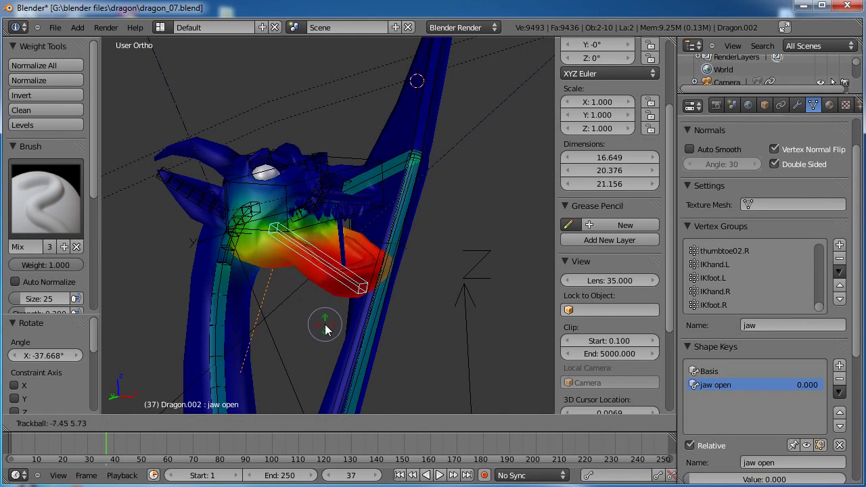
click(324, 329)
middle_drag(331, 200, 301, 245)
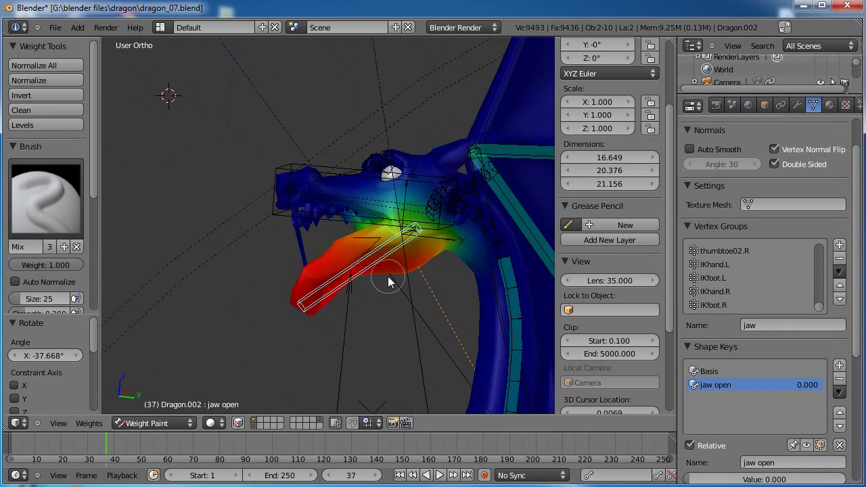
Switch the dragon mesh to Edit Mode to work on the jaw vertex group
key(Tab)
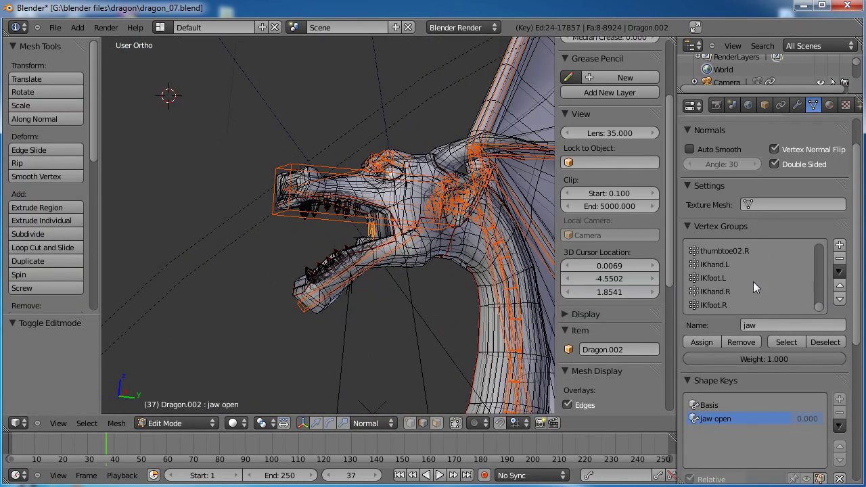
Select the vertices of the jaw_shapekey group and assign them to the jaw vertex group at weight 1.000
drag(821, 310, 822, 245)
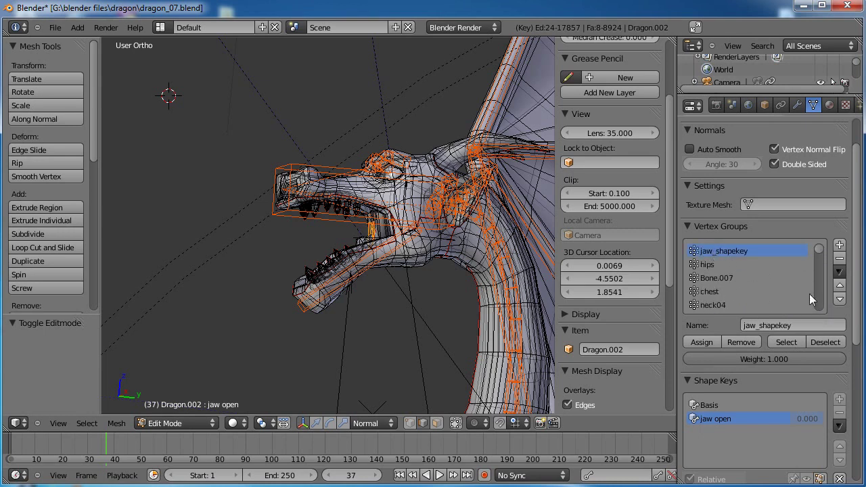
click(785, 342)
middle_drag(321, 235, 339, 239)
scroll(819, 251, down, 6)
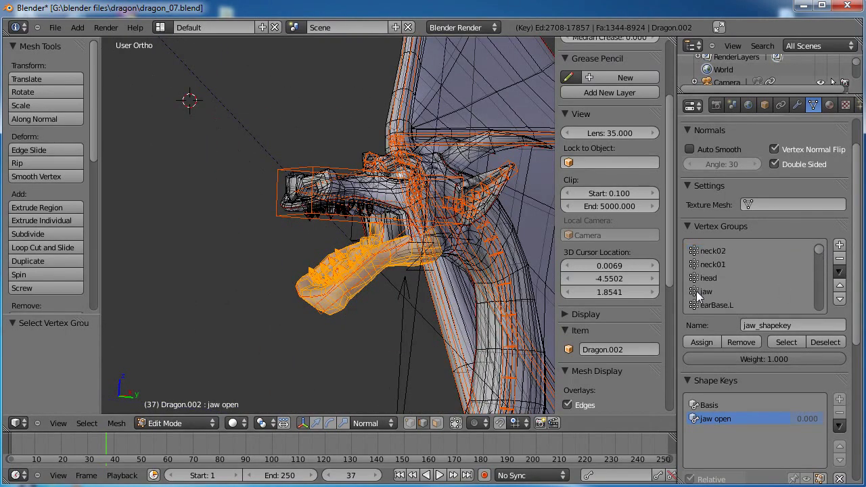
click(703, 342)
key(ctrl+Tab)
mouse_move(328, 261)
middle_down()
mouse_move(415, 250)
mouse_move(345, 269)
mouse_move(346, 233)
mouse_move(287, 234)
mouse_move(351, 238)
mouse_move(303, 244)
mouse_move(323, 251)
middle_up()
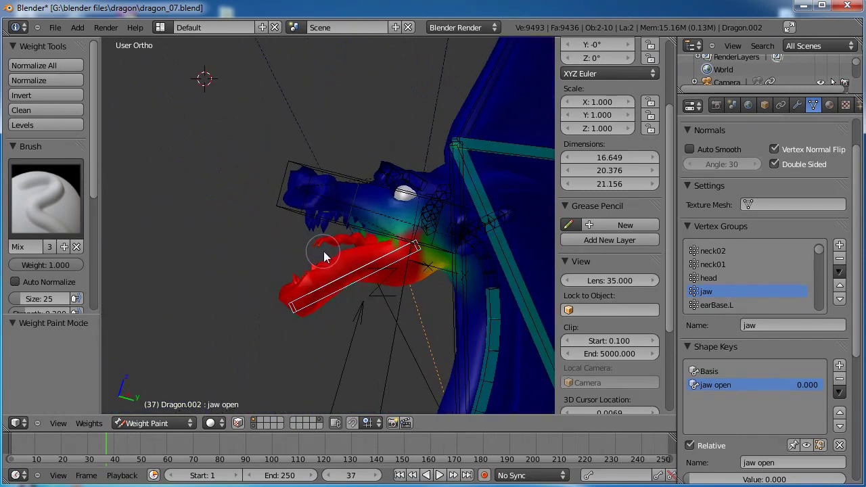
Paint head weight onto the upper front teeth with the head group active, raising the brush strength to 0.694
right_click(336, 173)
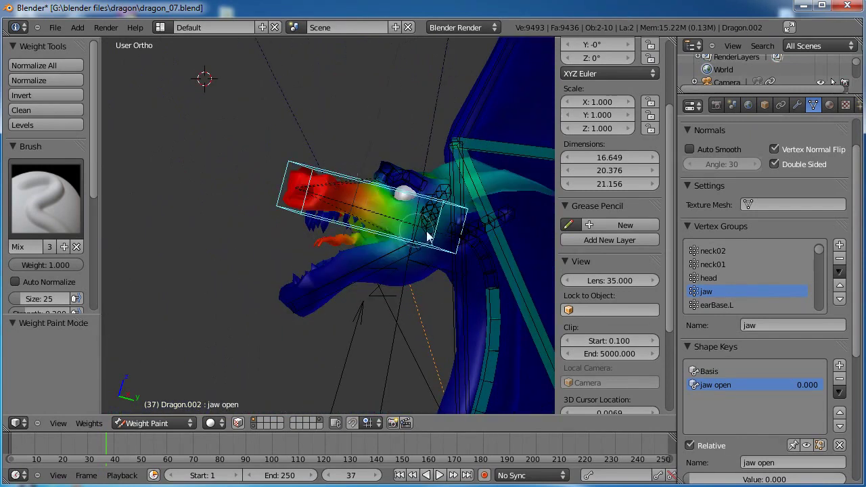
click(727, 279)
mouse_move(338, 223)
middle_down()
mouse_move(351, 215)
mouse_move(338, 218)
middle_up()
scroll(316, 232, up, 4)
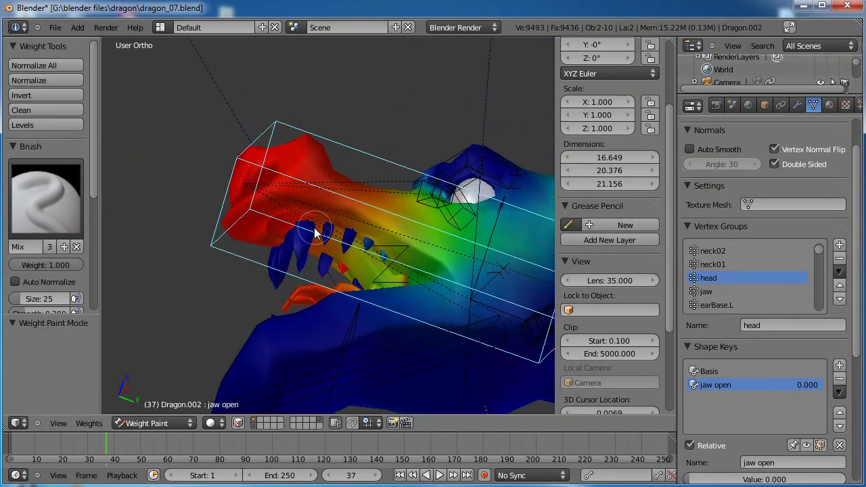
mouse_move(300, 244)
mouse_down()
mouse_move(304, 225)
mouse_move(305, 252)
mouse_move(291, 233)
mouse_up()
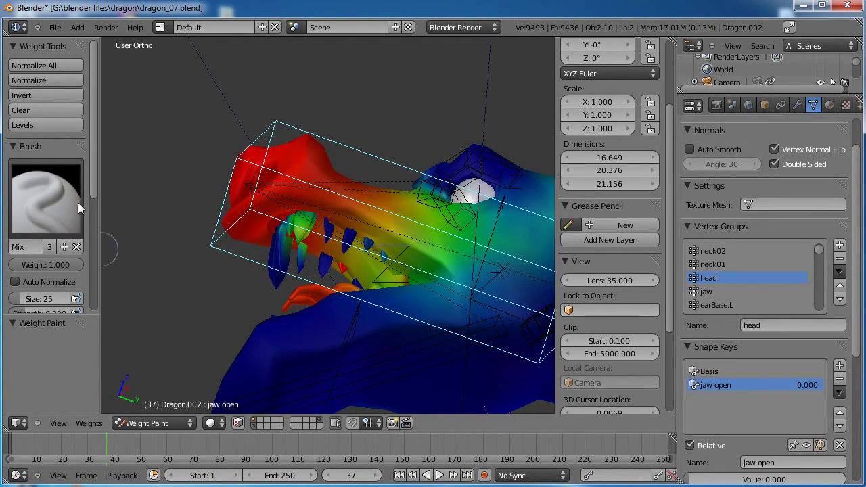
scroll(92, 176, down, 4)
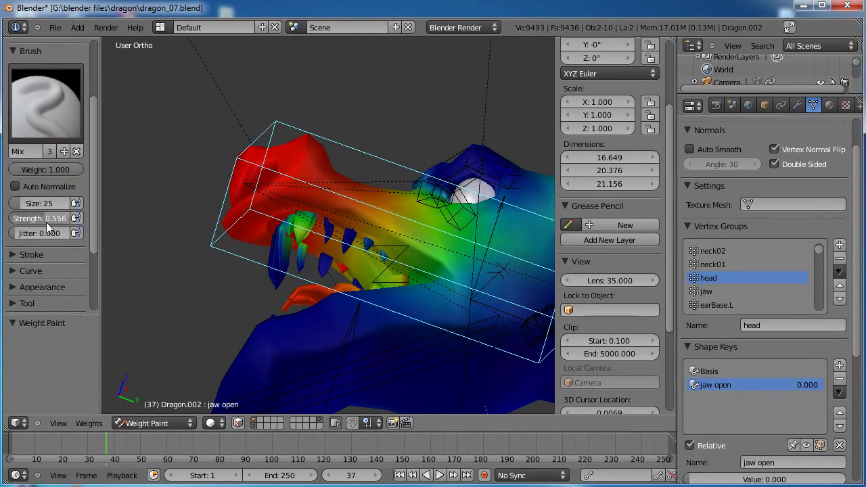
drag(53, 222, 54, 222)
mouse_move(293, 246)
mouse_down()
mouse_move(309, 223)
mouse_move(291, 248)
mouse_up()
mouse_move(290, 247)
middle_down()
mouse_move(335, 240)
mouse_move(343, 260)
middle_up()
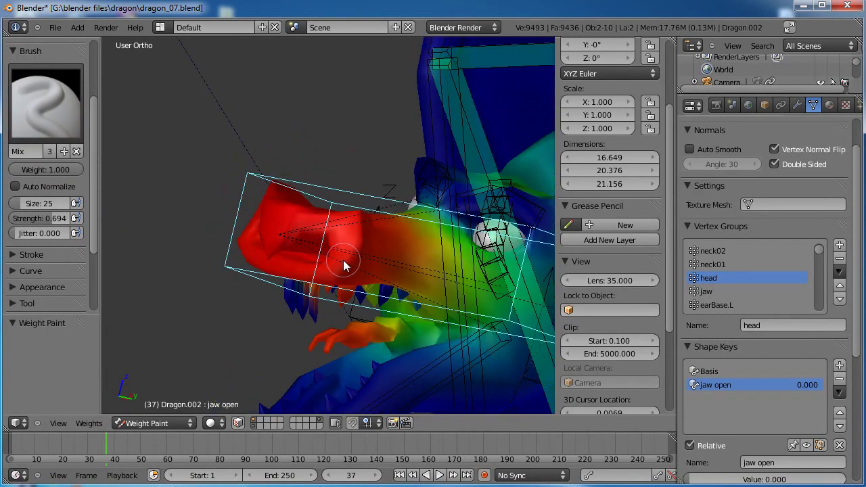
Select all vertices of the snout and upper teeth from the side view and assign them to the head group at weight 1.000
key(KP_3)
key(Tab)
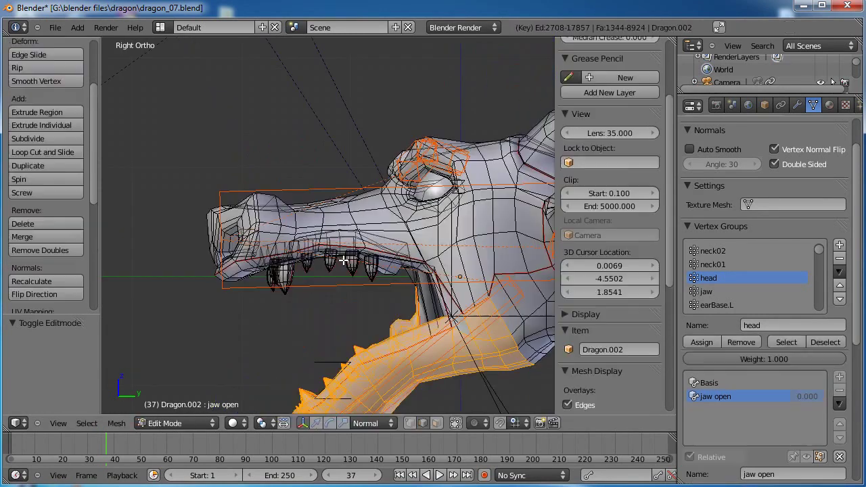
click(413, 423)
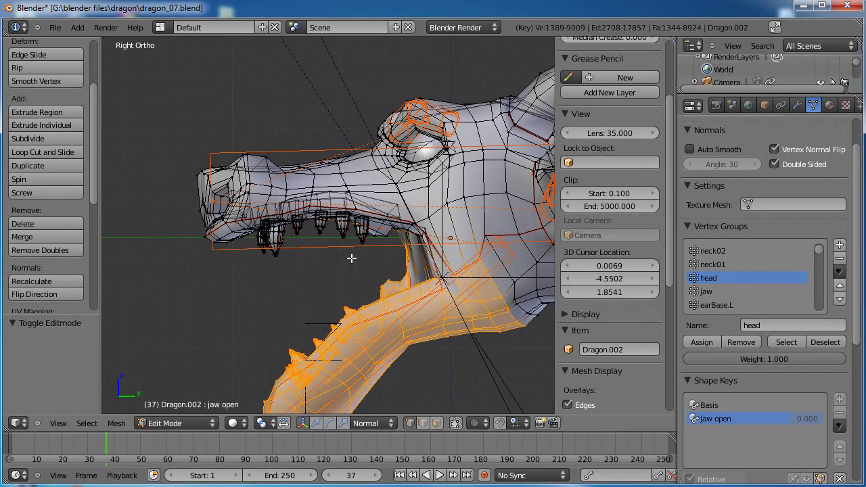
key(a)
key(b)
drag(168, 133, 398, 267)
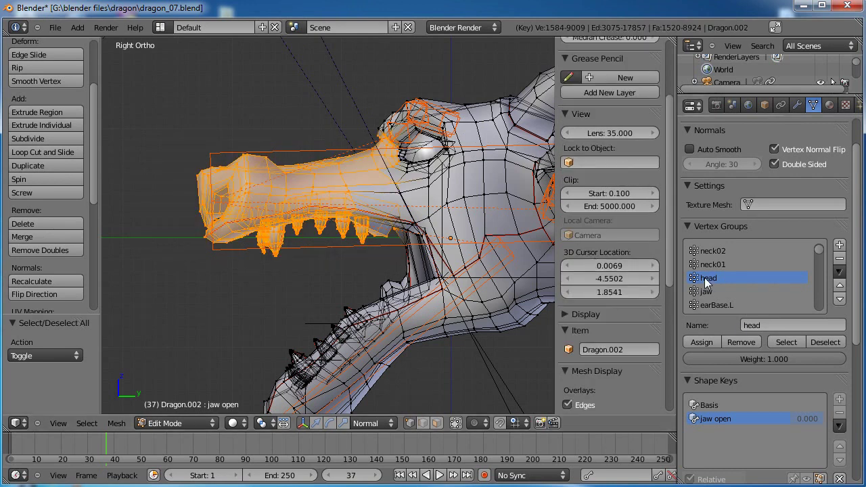
click(704, 342)
key(Tab)
scroll(321, 261, down, 2)
mouse_move(262, 230)
middle_down()
mouse_move(408, 157)
mouse_move(441, 180)
mouse_move(411, 265)
mouse_move(400, 269)
mouse_move(440, 246)
mouse_move(367, 272)
mouse_move(387, 270)
middle_up()
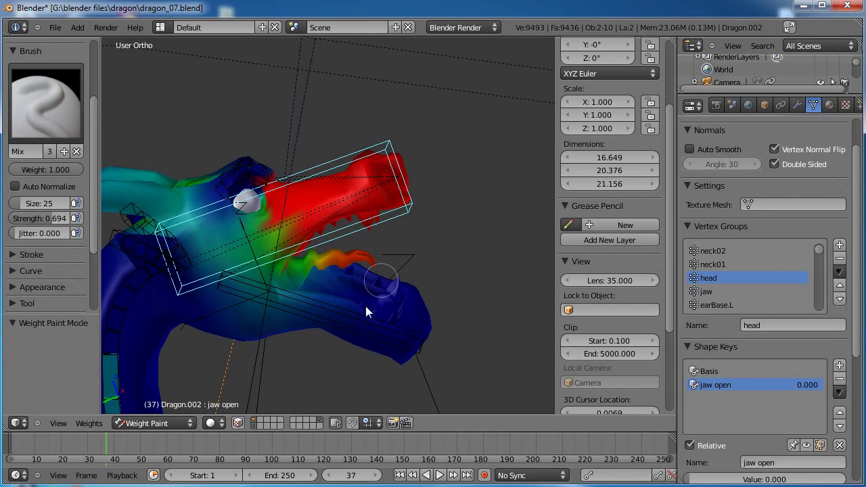
Test-rotate the jaw bone and check the lower jaw's deformation and weights from several sides
middle_drag(336, 320, 373, 248)
mouse_move(347, 293)
middle_down()
mouse_move(402, 276)
mouse_move(343, 293)
mouse_move(341, 302)
middle_up()
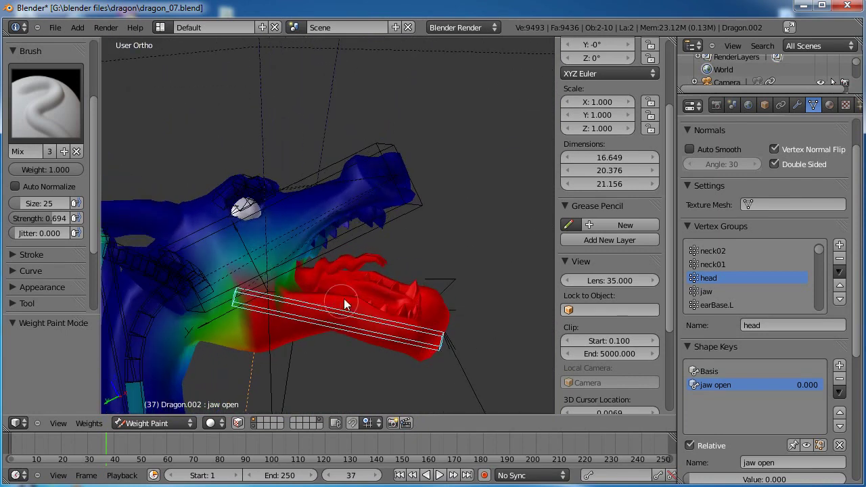
right_click(359, 235)
right_click(351, 324)
key(r)
key(r)
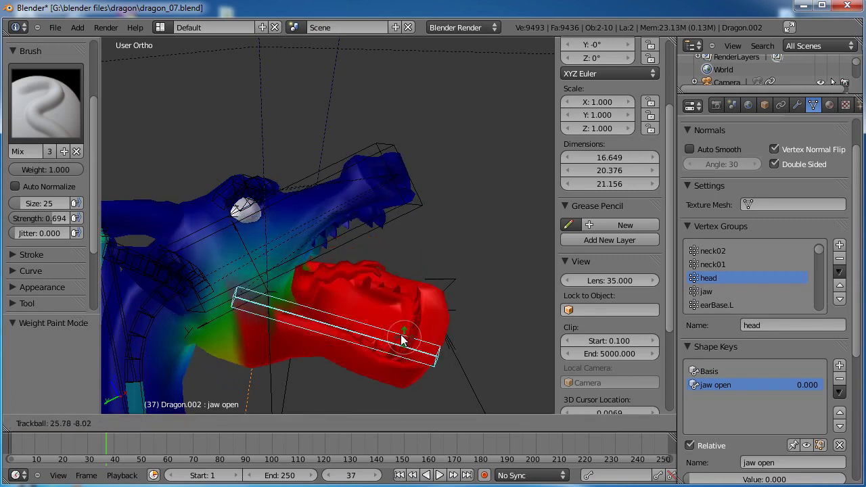
key(r)
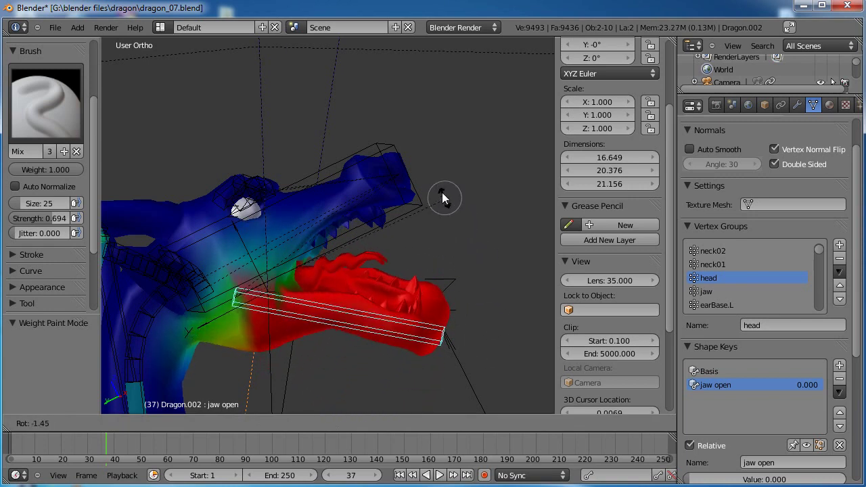
click(465, 247)
mouse_move(464, 248)
middle_down()
mouse_move(352, 247)
mouse_move(373, 268)
mouse_move(350, 273)
mouse_move(399, 282)
middle_up()
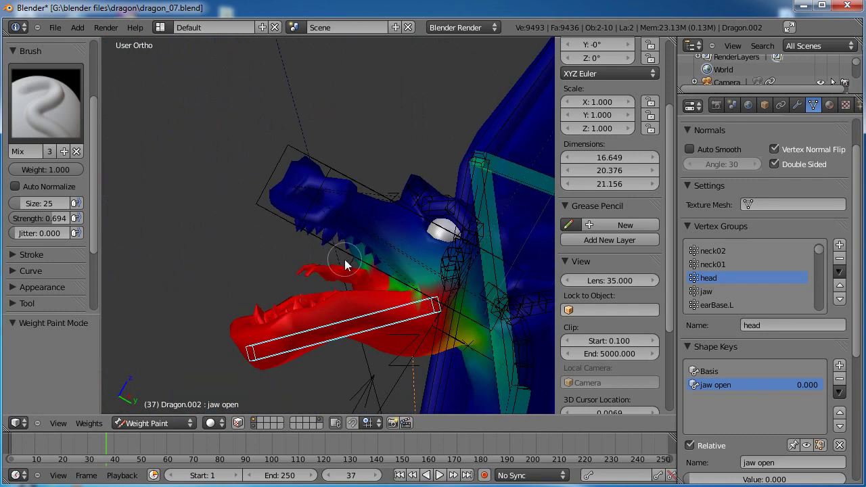
middle_drag(316, 247, 331, 283)
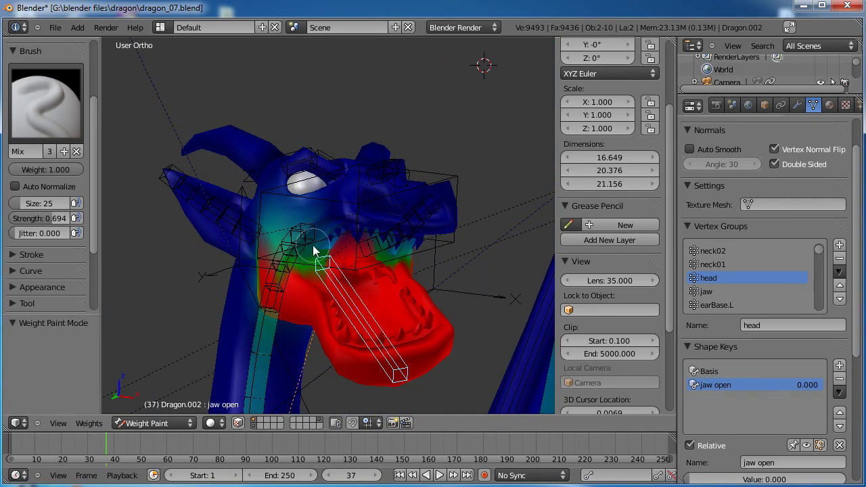
middle_drag(374, 304, 391, 247)
Select the head bone and enable X Mirror for weight painting
right_click(343, 258)
drag(95, 129, 108, 205)
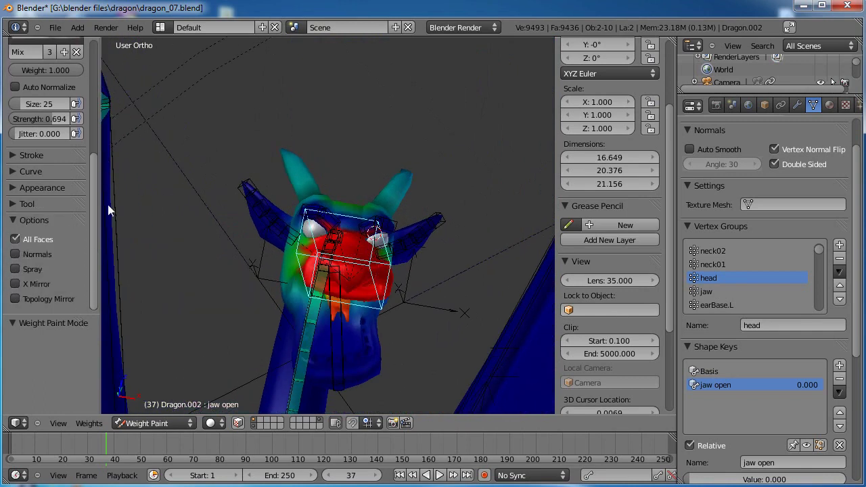
click(15, 285)
Paint full head weight over both horns, from the tips down to their bases on the skull
middle_drag(359, 138, 408, 147)
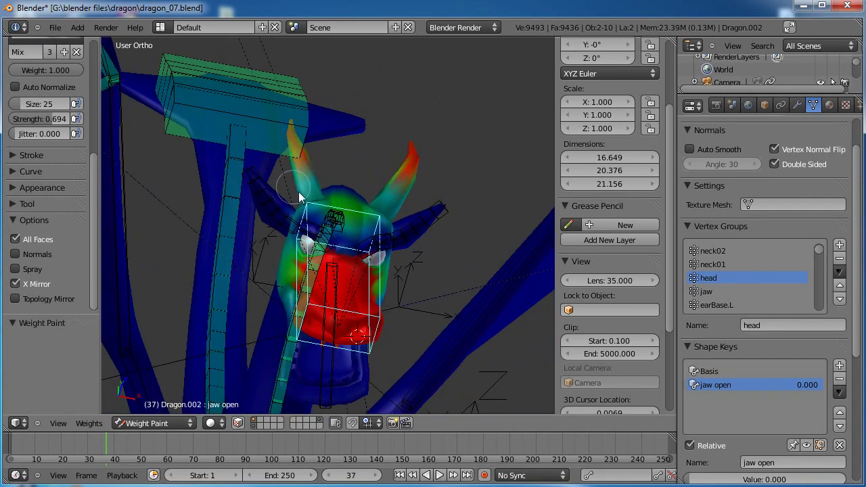
middle_drag(293, 192, 298, 145)
drag(286, 128, 316, 159)
mouse_move(272, 156)
middle_down()
mouse_move(350, 234)
mouse_move(288, 162)
mouse_move(325, 234)
mouse_move(391, 180)
middle_up()
drag(389, 190, 373, 193)
mouse_move(373, 194)
middle_down()
mouse_move(359, 241)
mouse_move(367, 211)
middle_up()
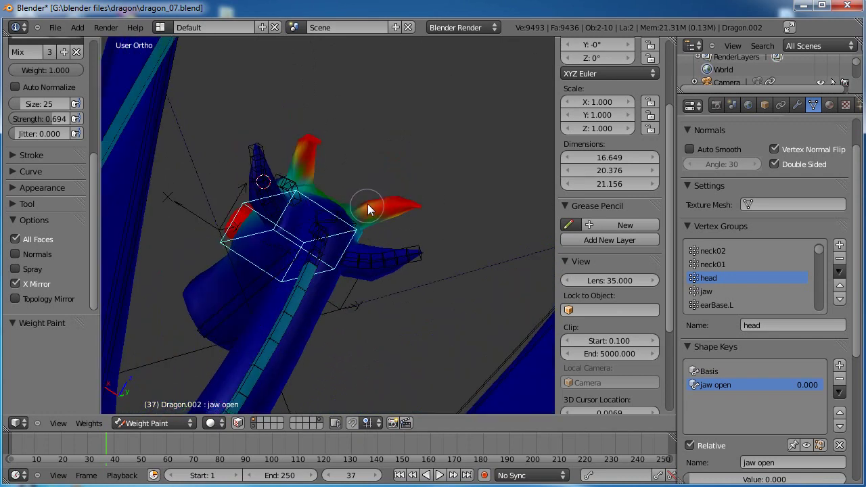
drag(371, 217, 383, 222)
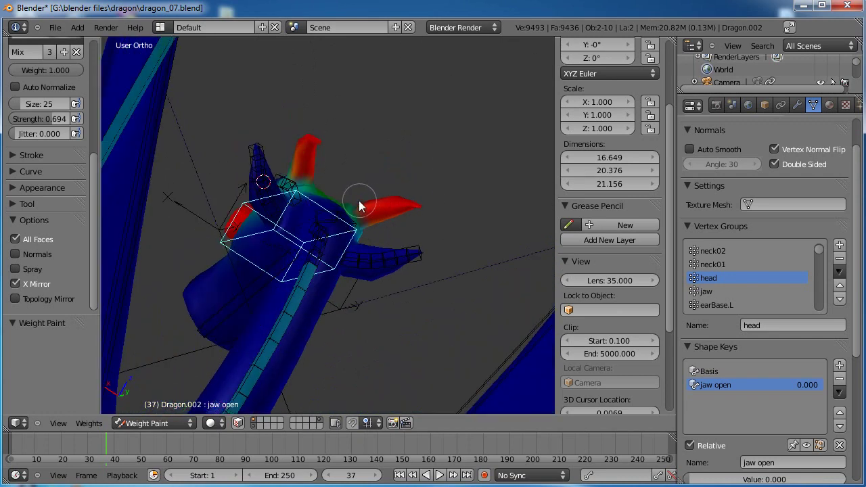
middle_drag(360, 202, 358, 205)
middle_drag(409, 216, 269, 247)
mouse_move(269, 247)
mouse_down()
mouse_move(286, 232)
mouse_move(283, 244)
mouse_up()
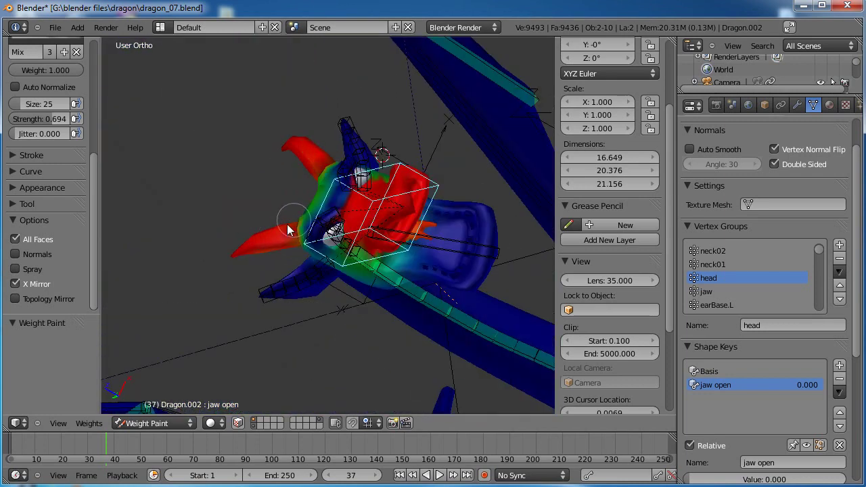
mouse_move(290, 232)
middle_down()
mouse_move(400, 239)
mouse_move(385, 238)
middle_up()
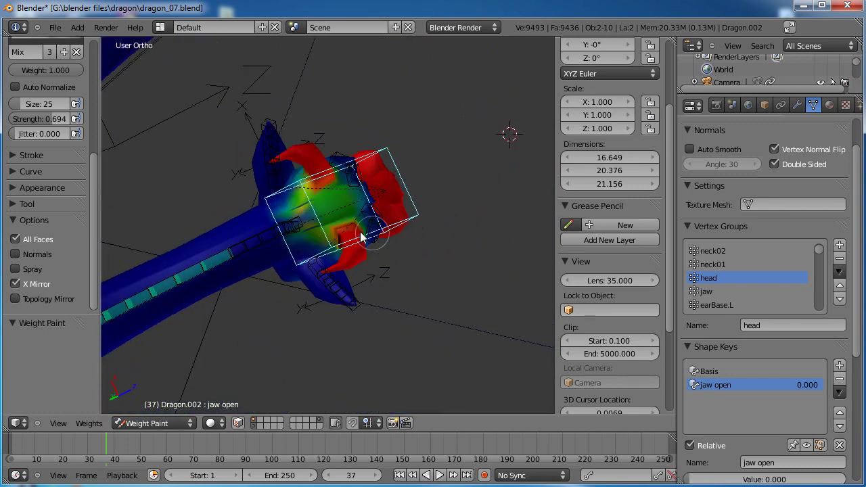
mouse_move(345, 230)
mouse_down()
mouse_move(360, 230)
mouse_move(346, 233)
mouse_up()
Enter mesh editing in the side view, clear the selection and box-select the vertices of both horns
middle_drag(345, 238, 325, 184)
key(KP_3)
key(Tab)
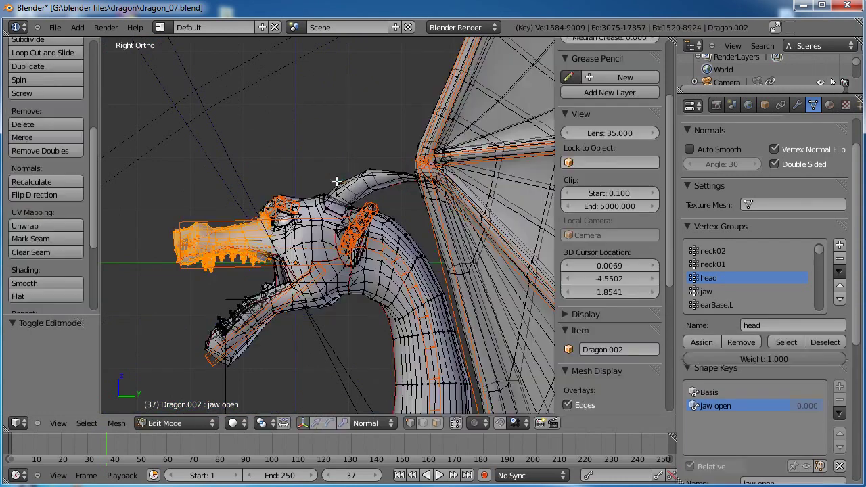
scroll(298, 194, up, 3)
mouse_move(394, 143)
shift+middle_down()
mouse_move(299, 189)
mouse_move(321, 215)
shift+middle_up()
scroll(320, 214, down, 6)
key(a)
drag(479, 240, 345, 346)
drag(295, 136, 209, 238)
middle_drag(295, 246, 359, 207)
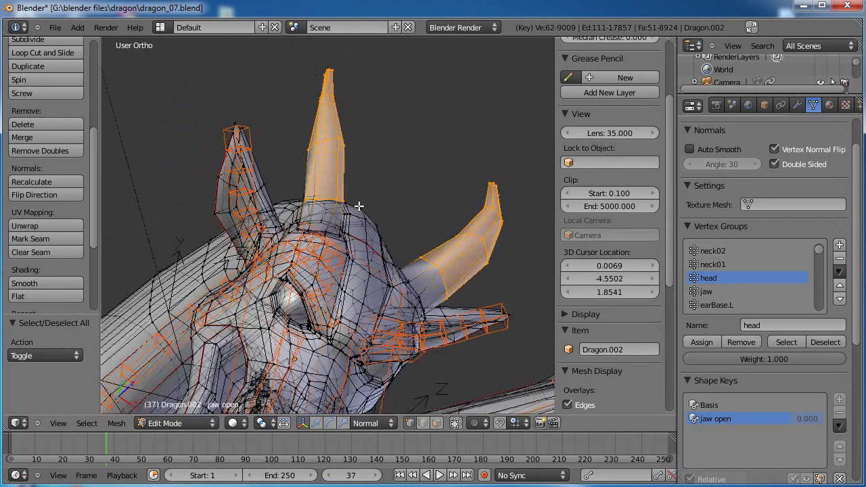
Extend the selection with the edge loops around the bases of both horns
scroll(360, 207, up, 5)
alt+shift+right_click(340, 249)
mouse_move(381, 244)
middle_down()
mouse_move(390, 188)
mouse_move(352, 259)
mouse_move(298, 209)
mouse_move(207, 157)
mouse_move(338, 138)
mouse_move(450, 169)
mouse_move(521, 203)
mouse_move(502, 213)
mouse_move(444, 178)
mouse_move(376, 257)
mouse_move(350, 264)
mouse_move(459, 253)
middle_up()
alt+shift+right_click(354, 291)
scroll(370, 236, down, 3)
shift+right_click(472, 173)
Assign the selected horn vertices to the head vertex group at weight 1.000 and return to weight painting
key(KP_3)
key(Tab)
key(ctrl+Tab)
middle_drag(297, 201, 354, 273)
key(Tab)
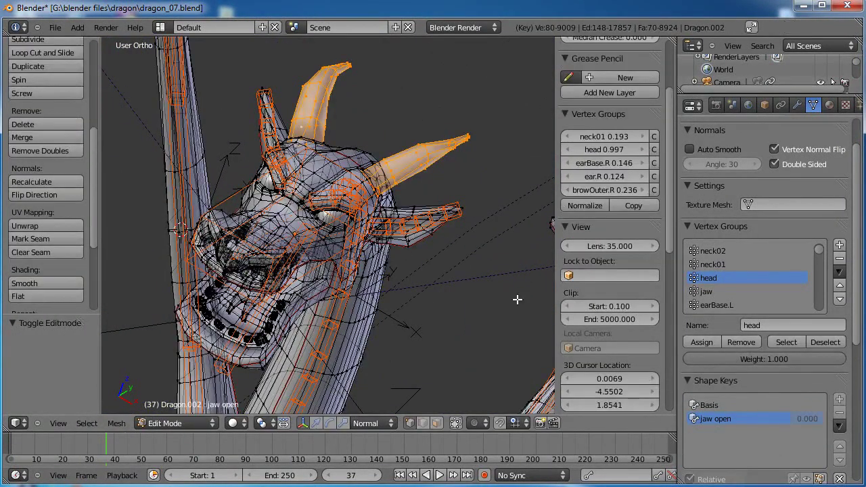
click(701, 342)
key(Tab)
mouse_move(417, 276)
middle_down()
mouse_move(341, 280)
mouse_move(366, 234)
middle_up()
middle_drag(288, 252, 296, 231)
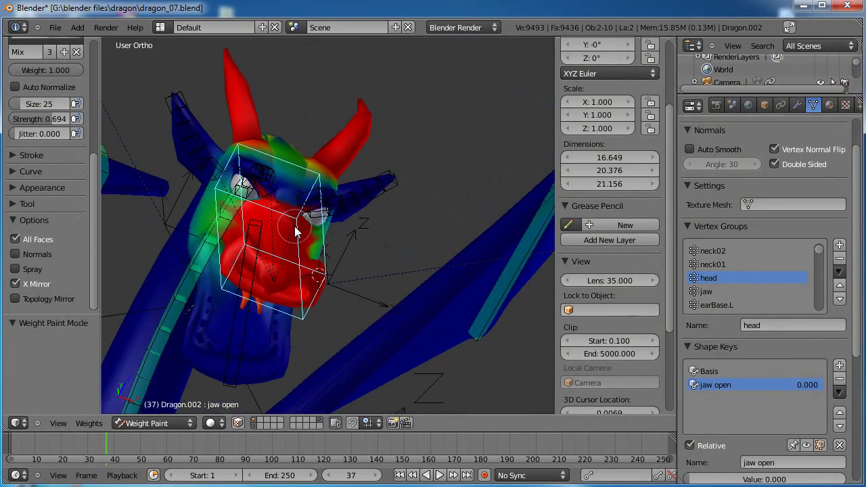
Inspect the weights of the right ear and ear base bones and make earBase.R the active vertex group
right_click(203, 162)
middle_drag(232, 166, 263, 218)
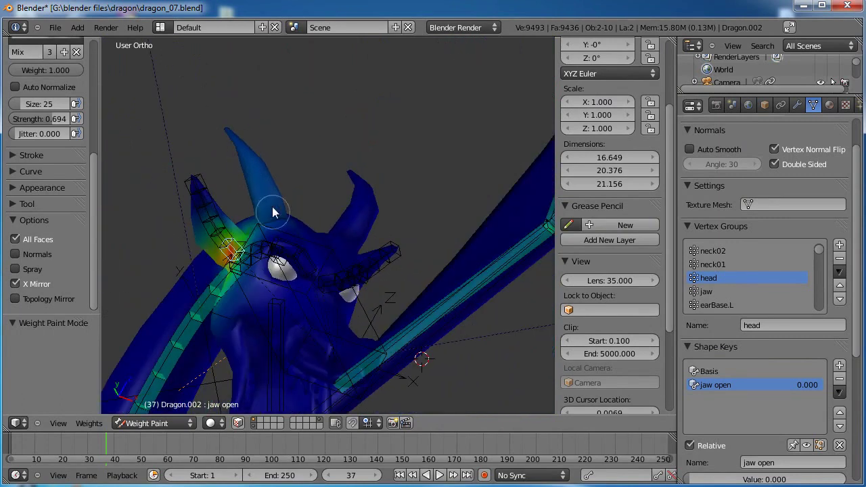
middle_drag(335, 241, 324, 145)
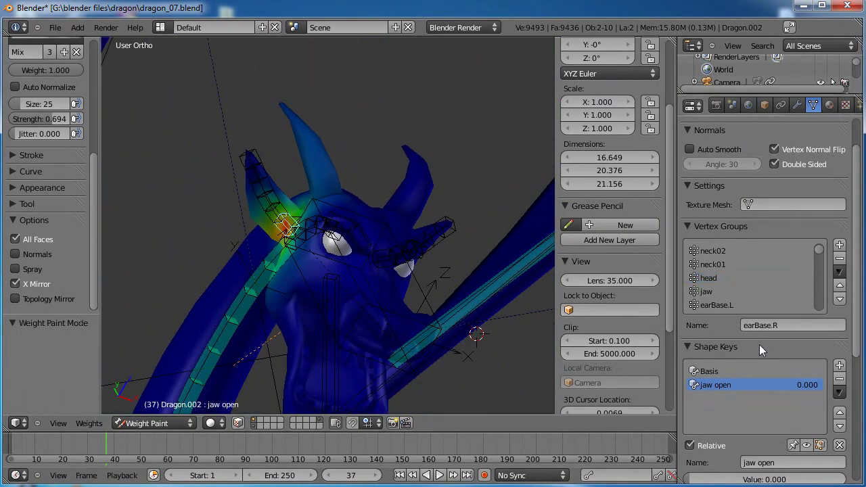
key(Tab)
key(Tab)
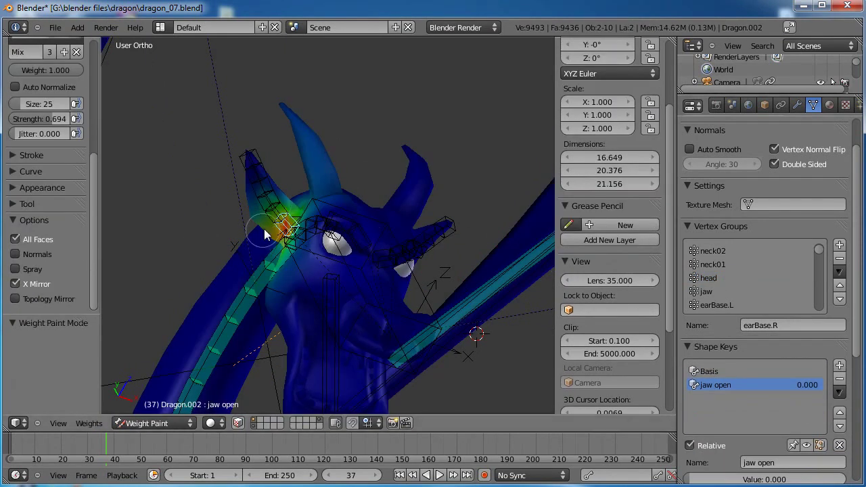
ctrl+right_click(283, 222)
mouse_move(818, 252)
mouse_down()
mouse_move(823, 275)
mouse_move(824, 257)
mouse_up()
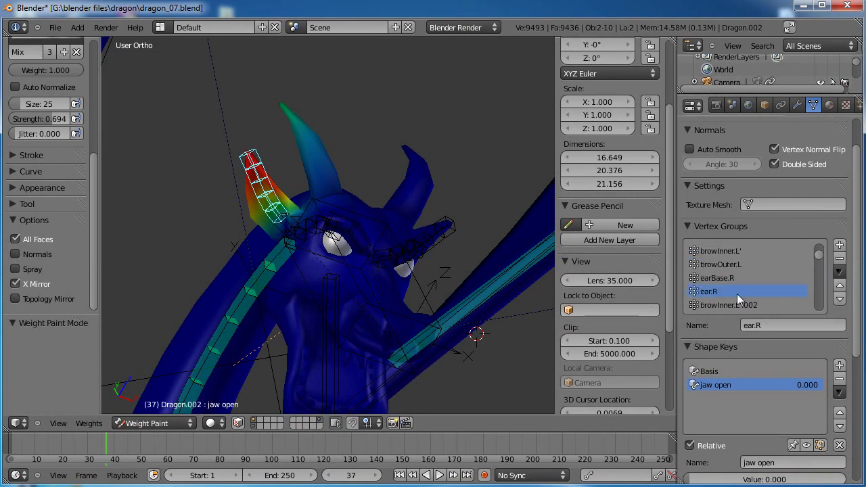
ctrl+right_click(282, 229)
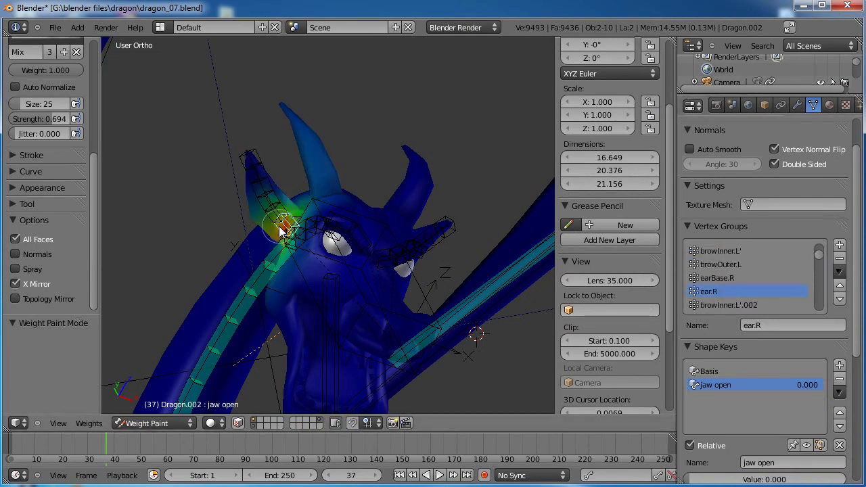
click(717, 277)
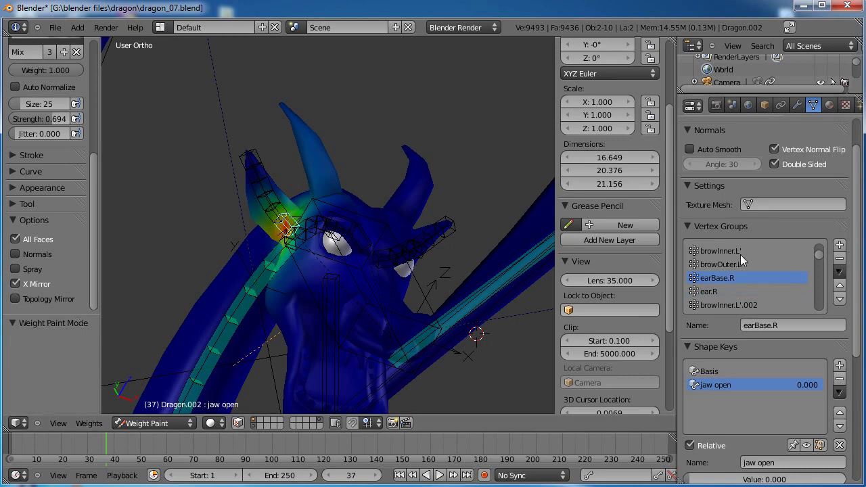
key(super)
click(294, 6)
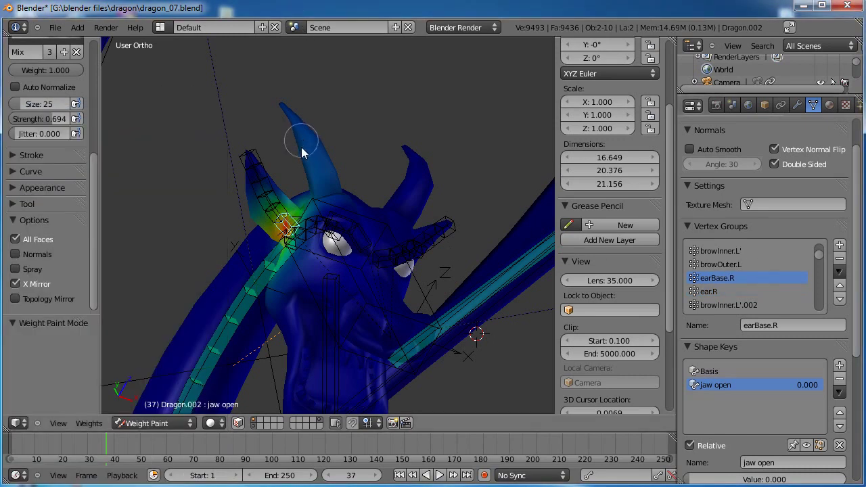
Test-rotate the right ear bone freely to check its pull on the horn, and cancel the rotation
middle_drag(452, 274, 422, 280)
right_click(247, 195)
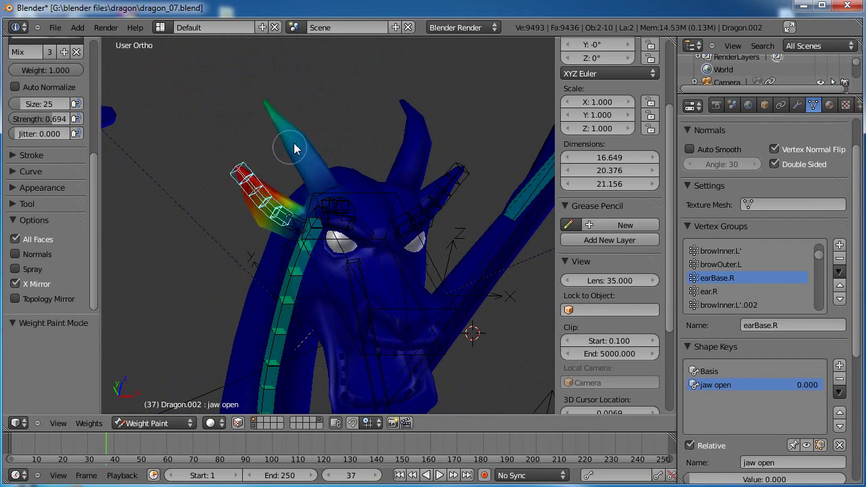
key(r)
key(r)
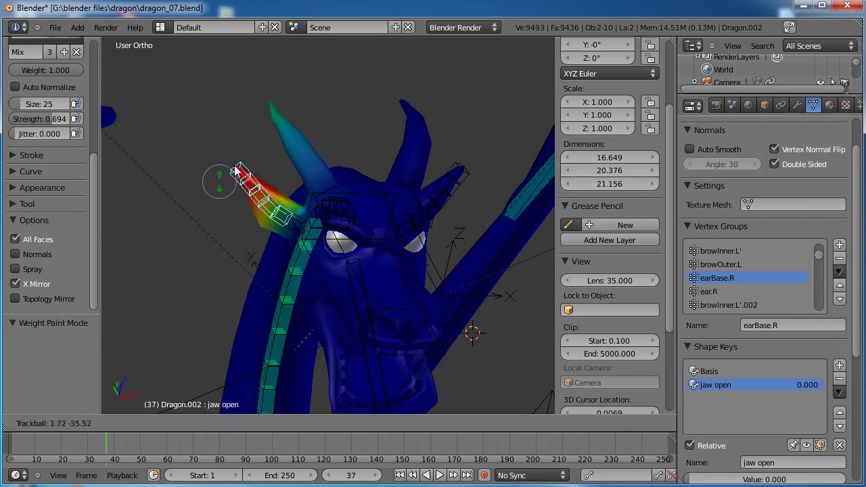
right_click(319, 229)
Remove the selected horn vertices from the ear.R and earBase.R vertex groups and return to weight painting
key(Tab)
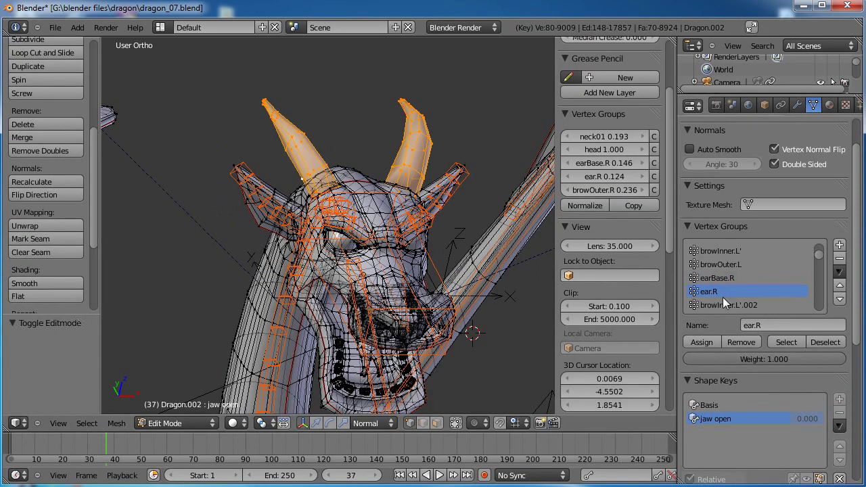
click(742, 344)
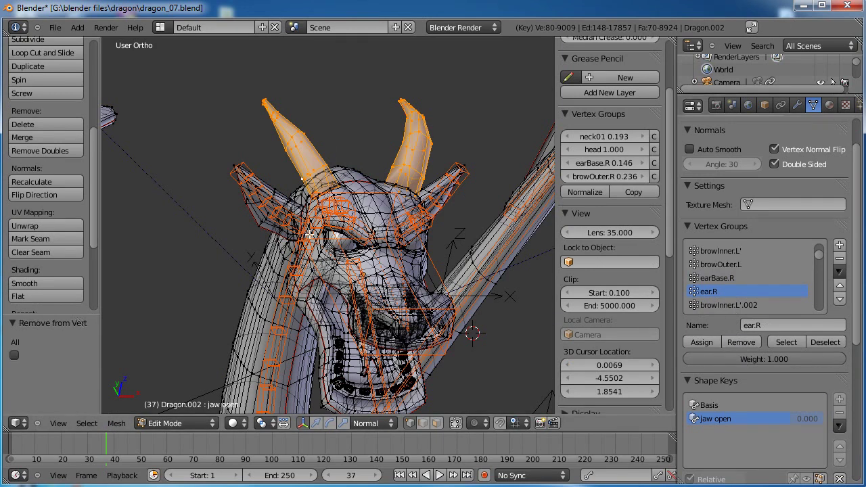
key(Tab)
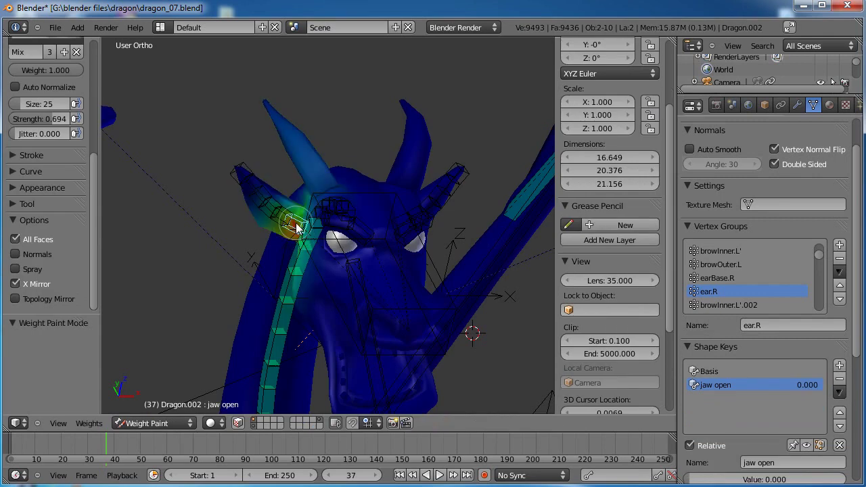
click(717, 278)
key(Tab)
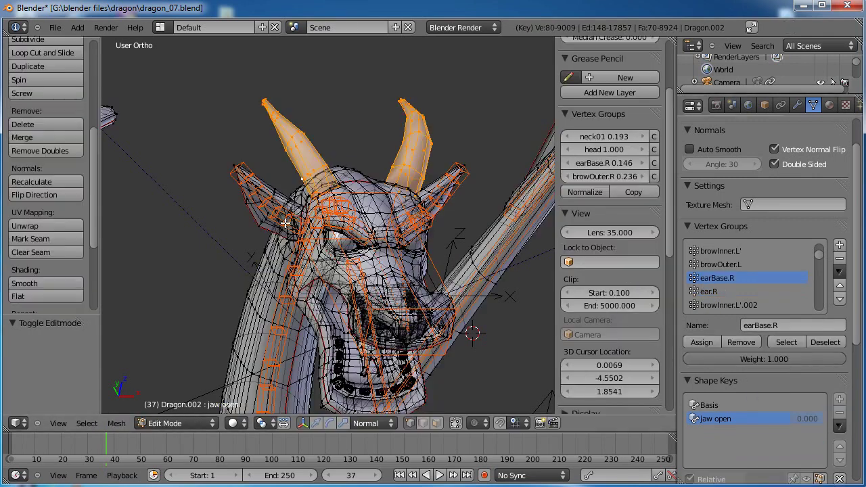
click(739, 343)
key(ctrl+Tab)
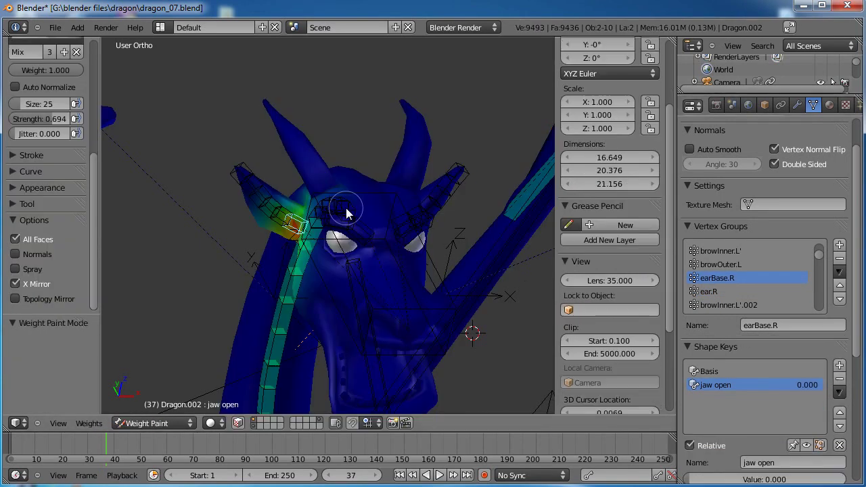
Remove the selected horn vertices from the earBase.L and ear.L vertex groups
middle_drag(450, 242, 376, 236)
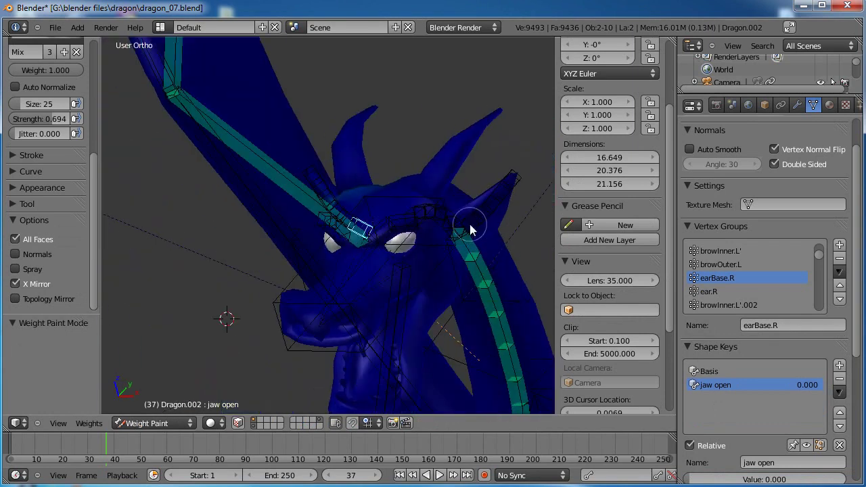
drag(470, 230, 474, 232)
key(Tab)
click(741, 342)
key(Tab)
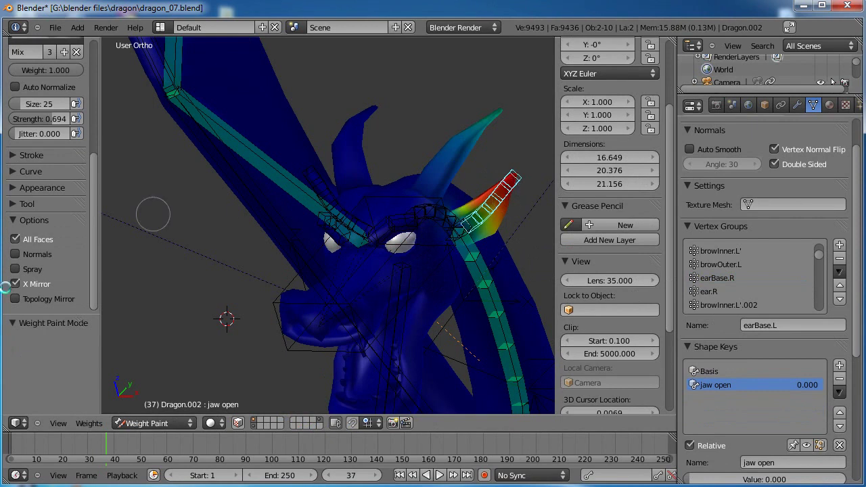
right_click(492, 197)
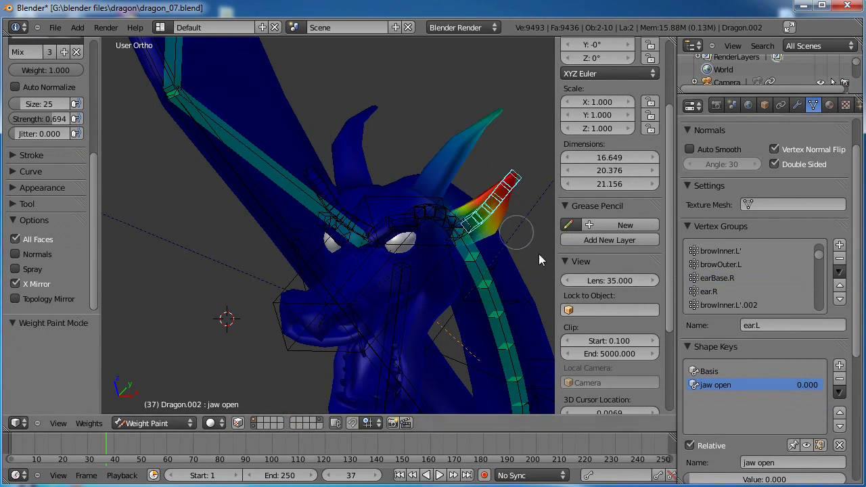
key(Tab)
click(739, 342)
key(Tab)
Remove the selected horn vertices from the outer brow vertex groups, browOuter.R and browOuter.L
mouse_move(403, 269)
middle_down()
mouse_move(338, 284)
mouse_move(364, 294)
mouse_move(367, 232)
mouse_move(351, 217)
mouse_move(338, 232)
middle_up()
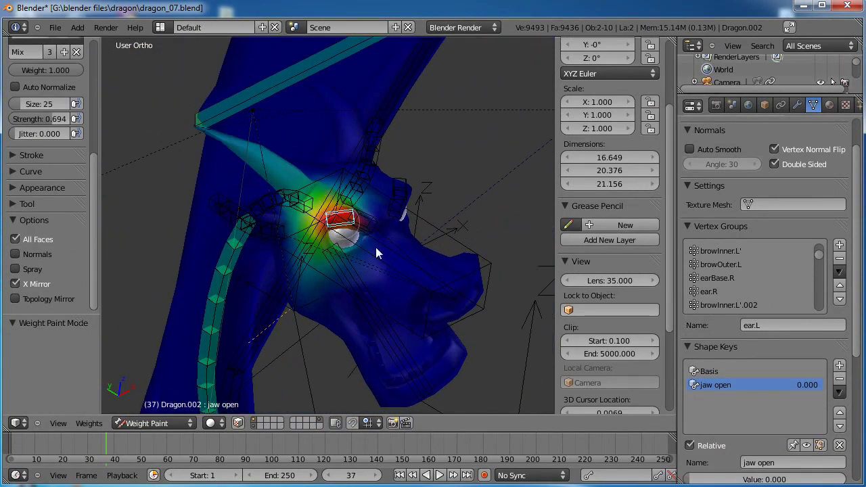
key(Tab)
key(Tab)
mouse_move(442, 234)
middle_down()
mouse_move(379, 234)
mouse_move(316, 265)
middle_up()
click(721, 264)
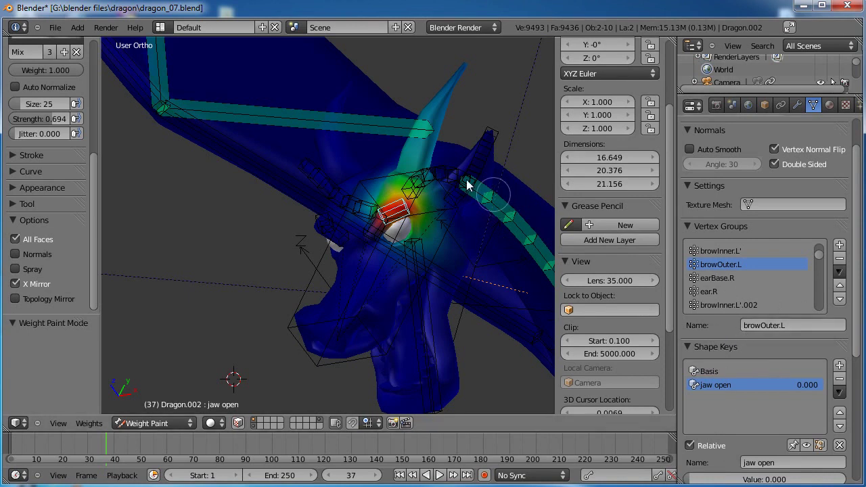
key(Tab)
click(740, 342)
key(Tab)
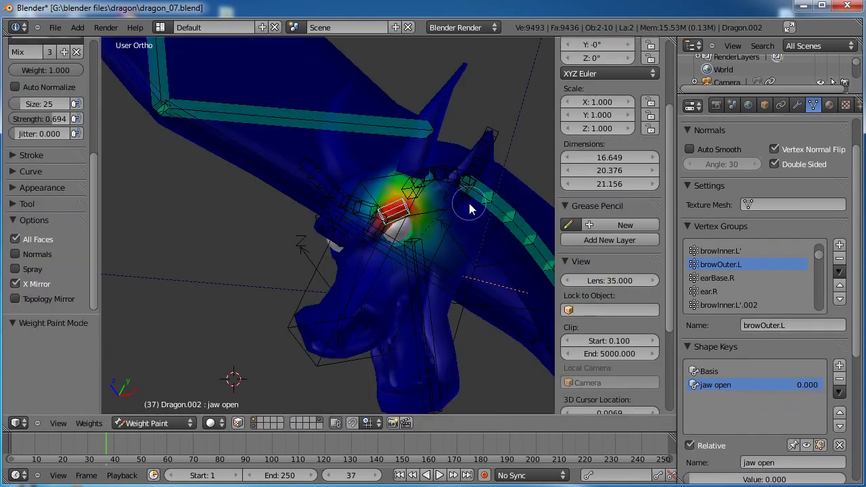
Select the uppermost neck bone and remove the horn vertices from the neck01 vertex group
mouse_move(366, 272)
middle_down()
mouse_move(357, 305)
mouse_move(457, 255)
mouse_move(371, 243)
middle_up()
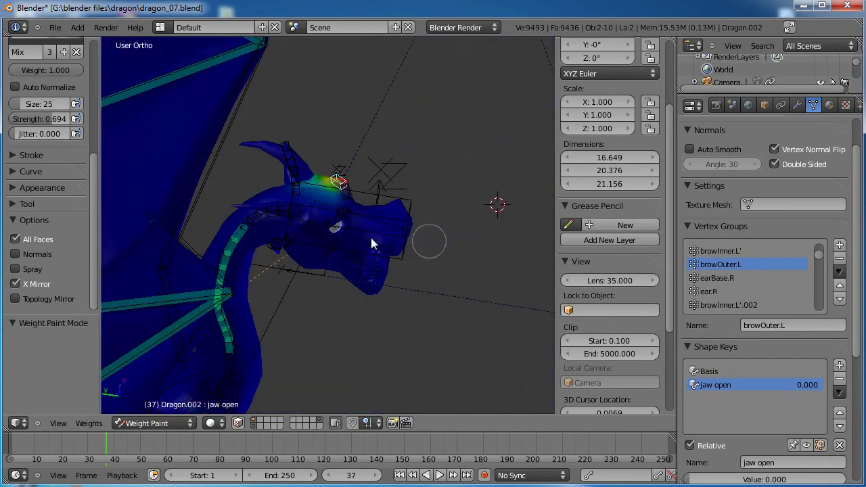
right_click(256, 226)
middle_drag(257, 238, 276, 247)
key(Tab)
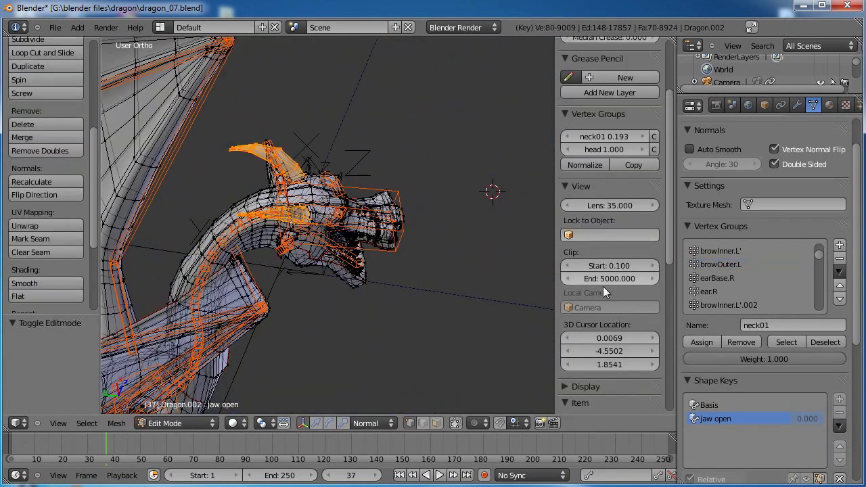
click(741, 341)
key(Tab)
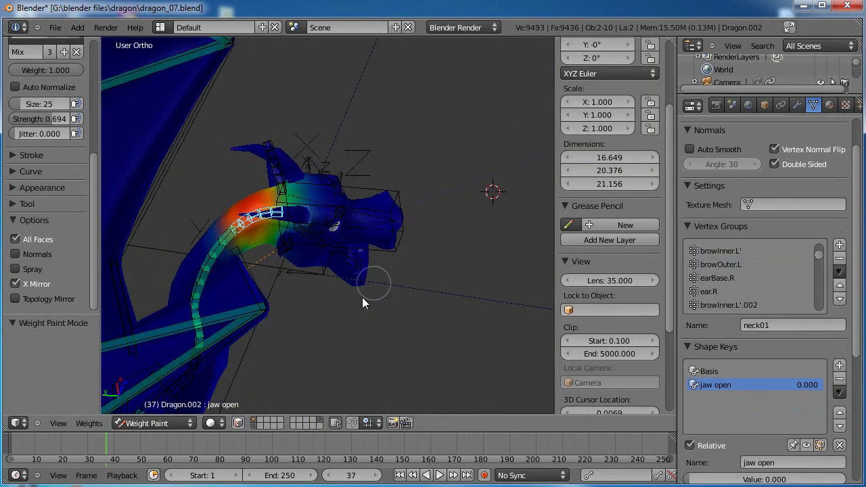
Test-rotate the head and neck bones to check how the horns follow, cancelling each rotation
middle_drag(371, 267, 319, 265)
right_click(243, 263)
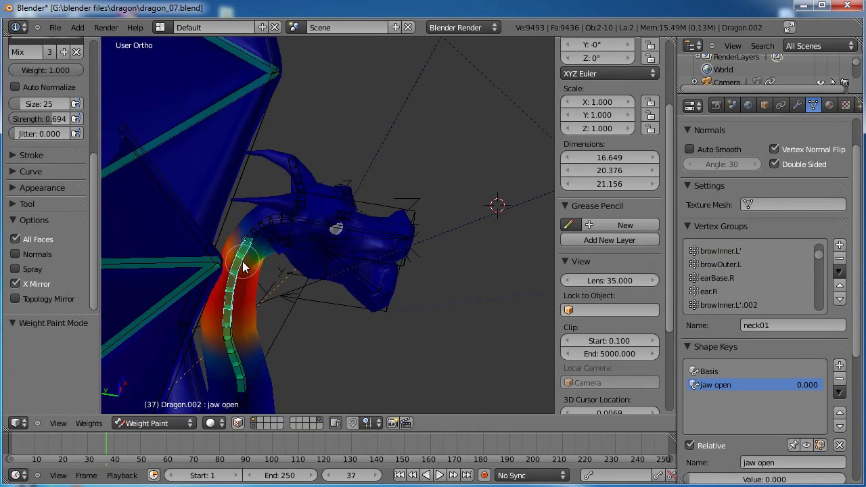
right_click(294, 221)
right_click(314, 223)
key(r)
key(r)
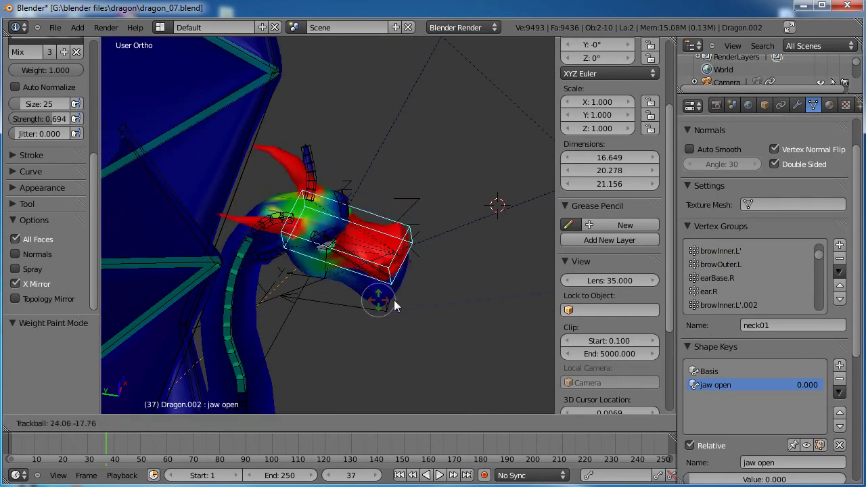
right_click(394, 266)
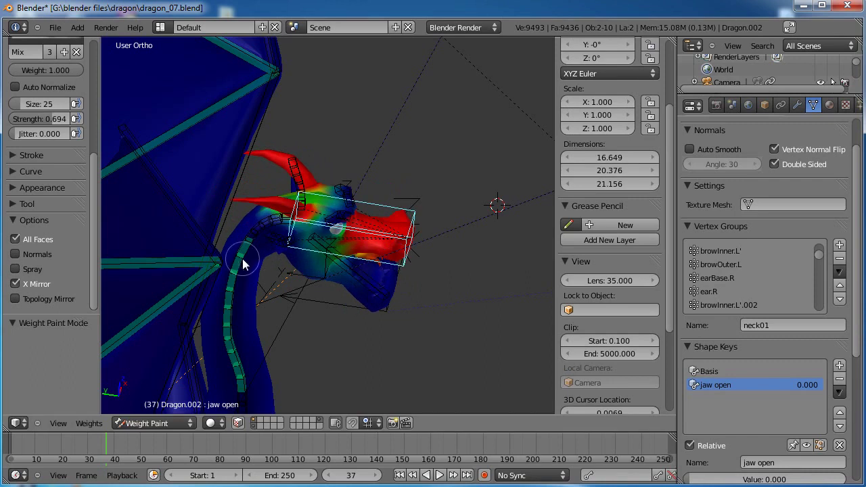
right_click(243, 259)
key(r)
key(r)
right_click(360, 328)
Select the jaw bone and rotate it freely downward to open the dragon's mouth wider
middle_drag(402, 333, 275, 300)
middle_drag(264, 268, 287, 285)
right_click(288, 290)
key(r)
key(r)
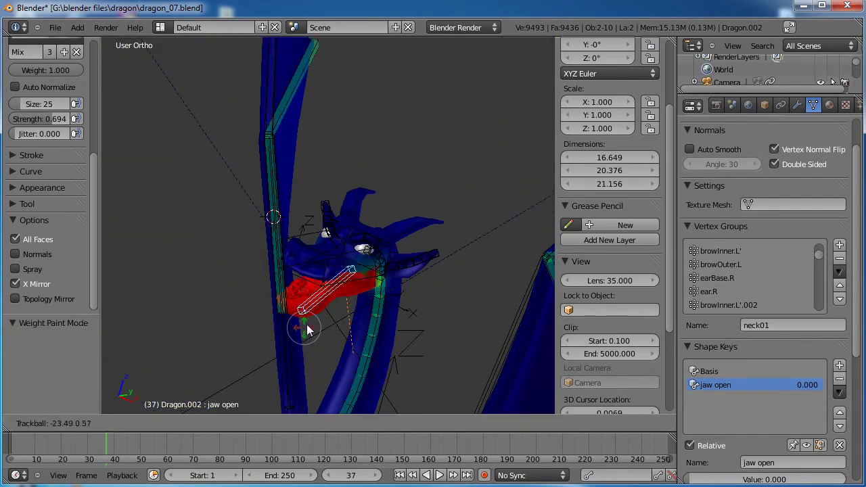
click(315, 330)
View the corner of the open jaw up close from the side and set the weight brush strength to 0.349
scroll(429, 298, up, 3)
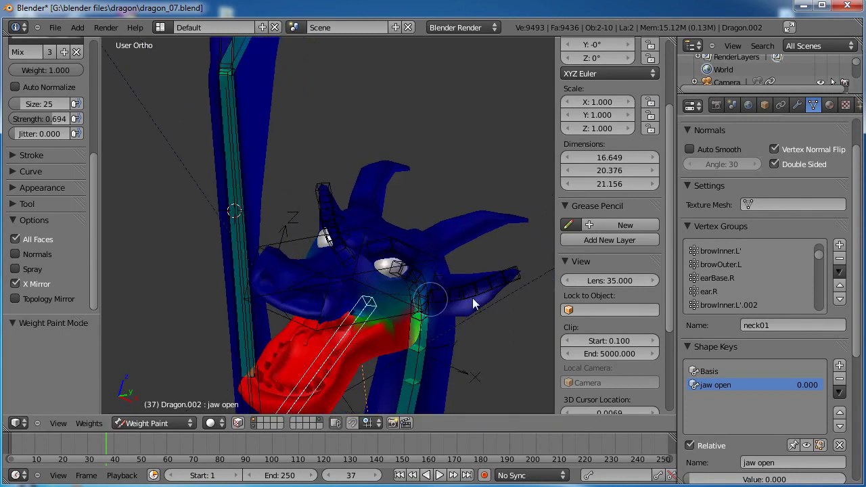
shift+middle_drag(472, 299, 456, 279)
middle_drag(393, 207, 360, 235)
middle_drag(395, 260, 382, 282)
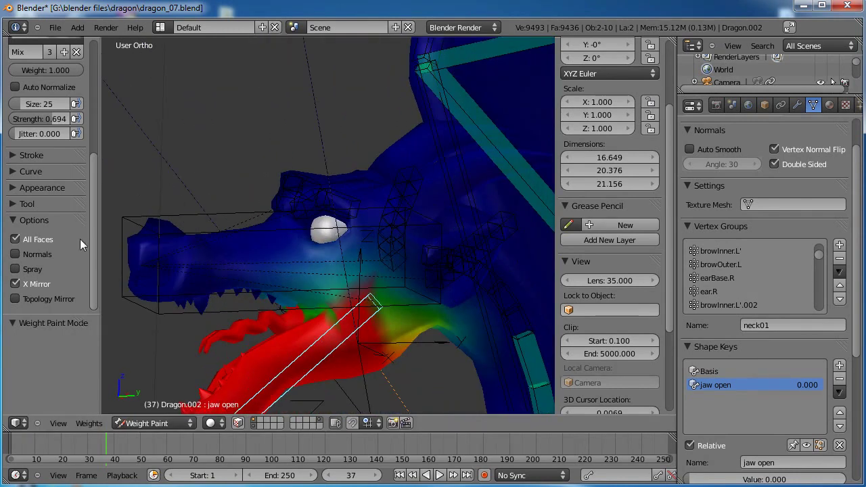
scroll(94, 250, up, 4)
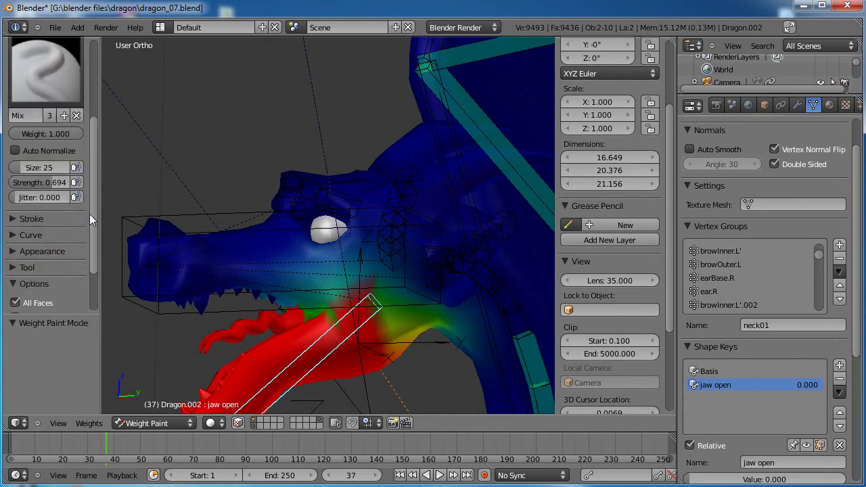
scroll(95, 192, up, 3)
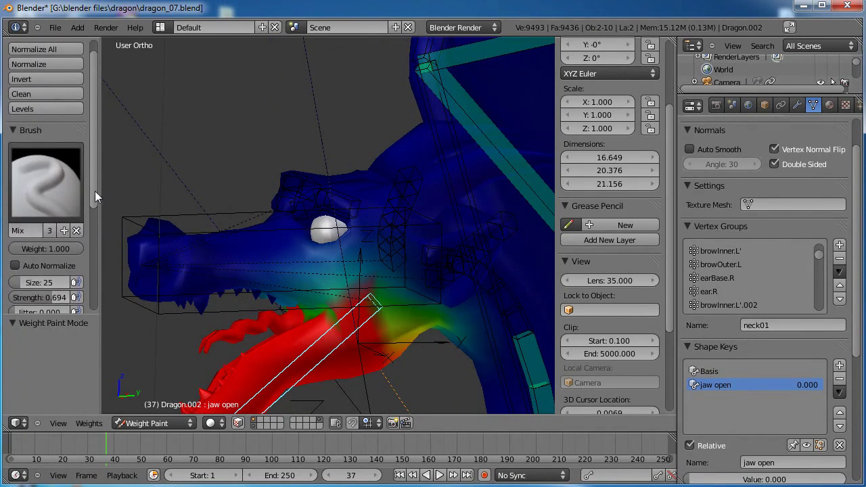
scroll(96, 179, down, 3)
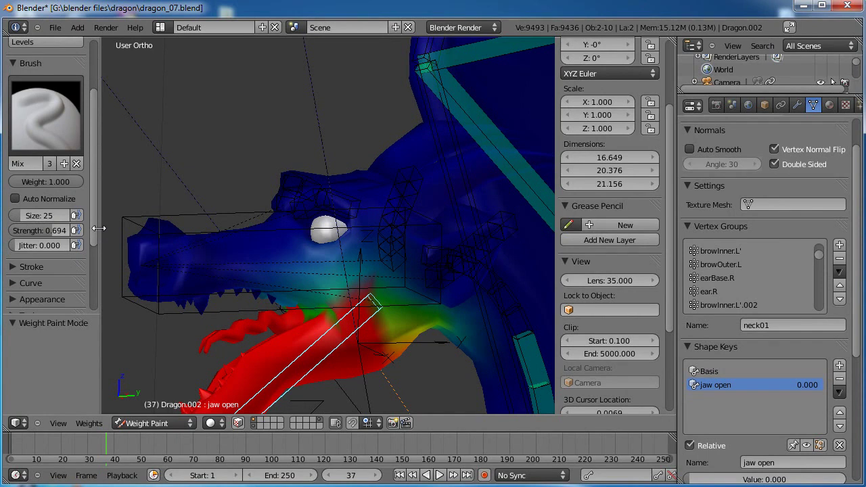
click(69, 331)
scroll(94, 365, down, 2)
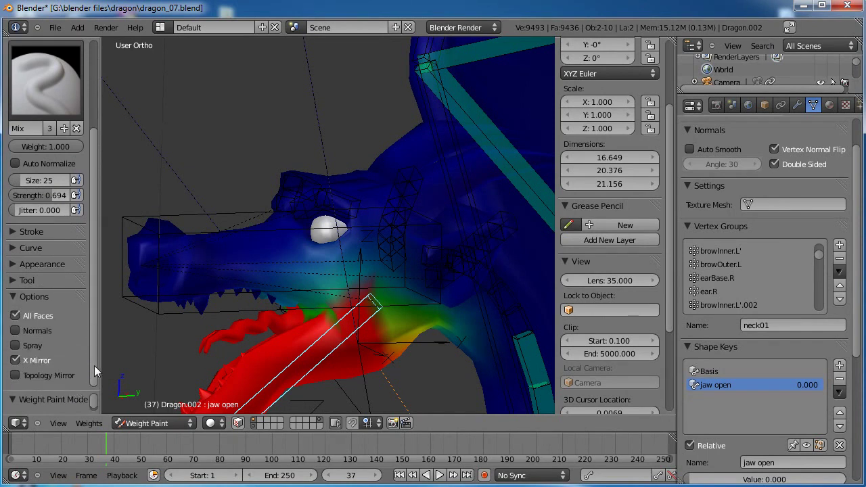
scroll(87, 294, up, 4)
scroll(91, 321, down, 2)
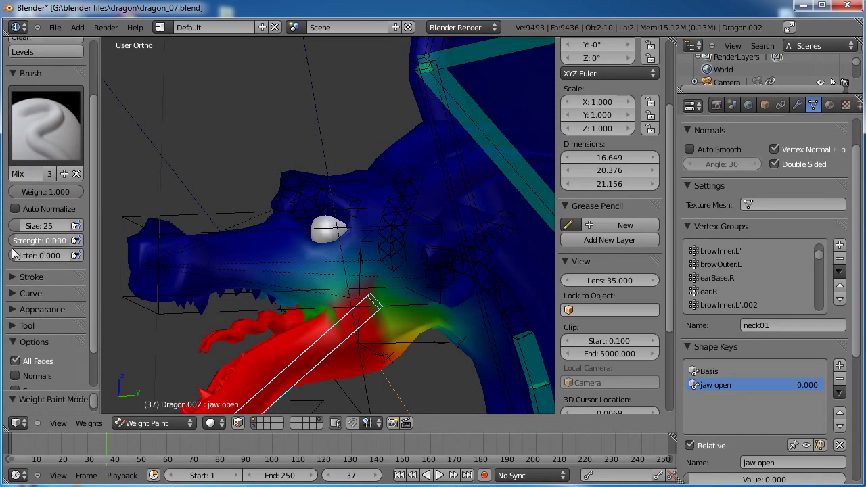
drag(34, 254, 32, 256)
click(12, 277)
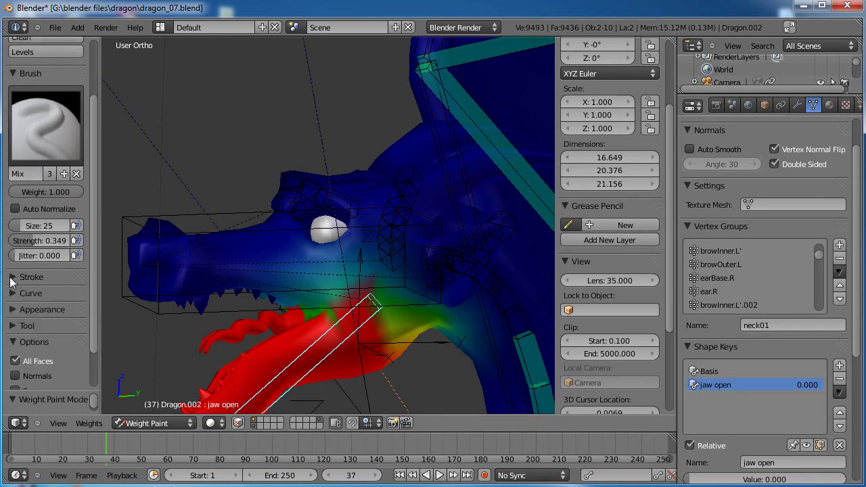
Set the weight brush's blending tool to Subtract in the brush settings
scroll(66, 257, down, 4)
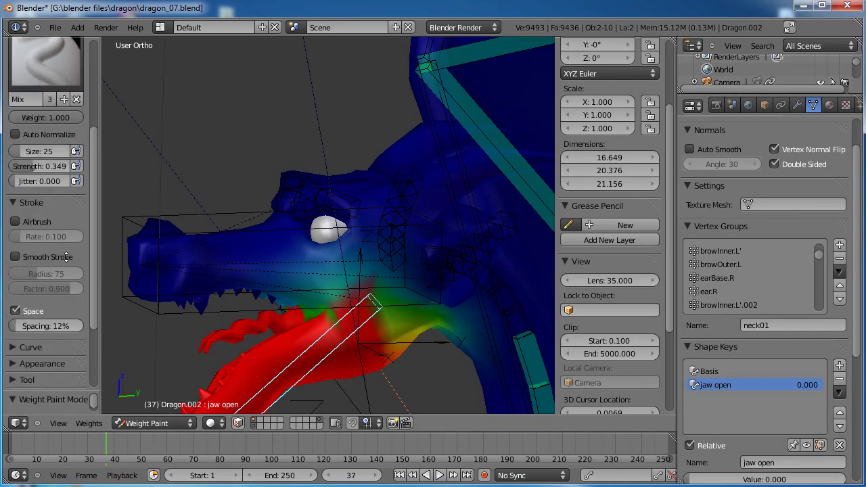
click(13, 202)
click(15, 218)
click(15, 219)
click(16, 234)
click(15, 239)
click(15, 251)
click(15, 252)
click(13, 264)
click(13, 262)
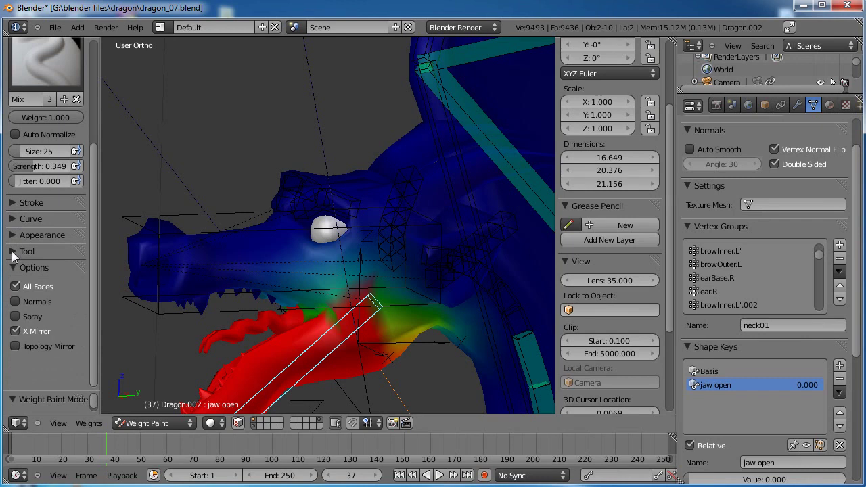
click(14, 251)
click(46, 268)
click(25, 227)
Subtract the jaw bone's weight from the cheek area below the dragon's eye
drag(398, 266, 300, 257)
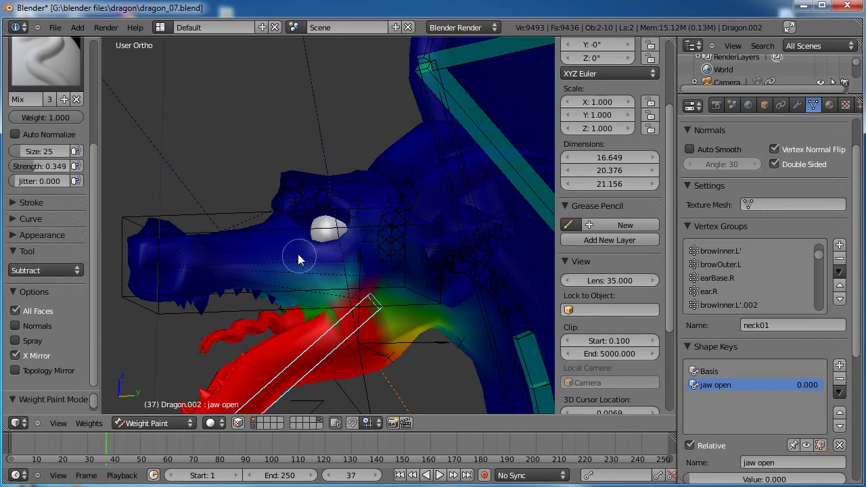
middle_drag(343, 271, 363, 253)
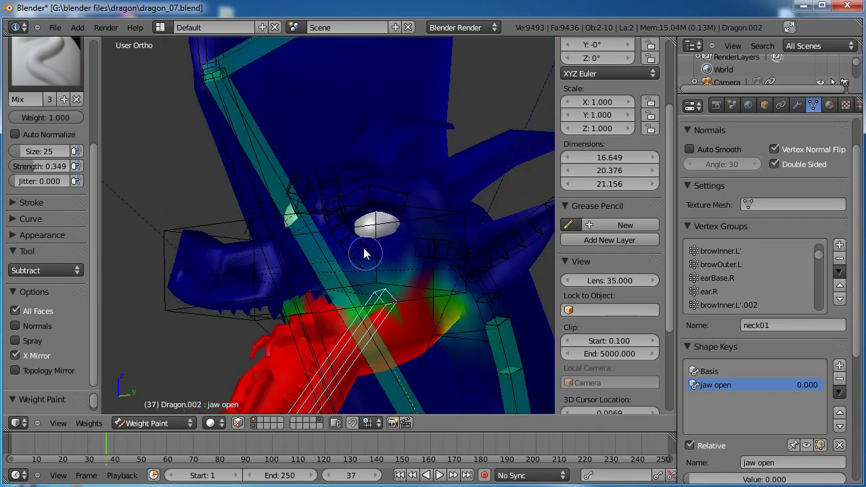
middle_drag(404, 230, 361, 236)
Select the outer brow bone on the dragon's right and subtract its weight from the area below the eye
right_click(358, 220)
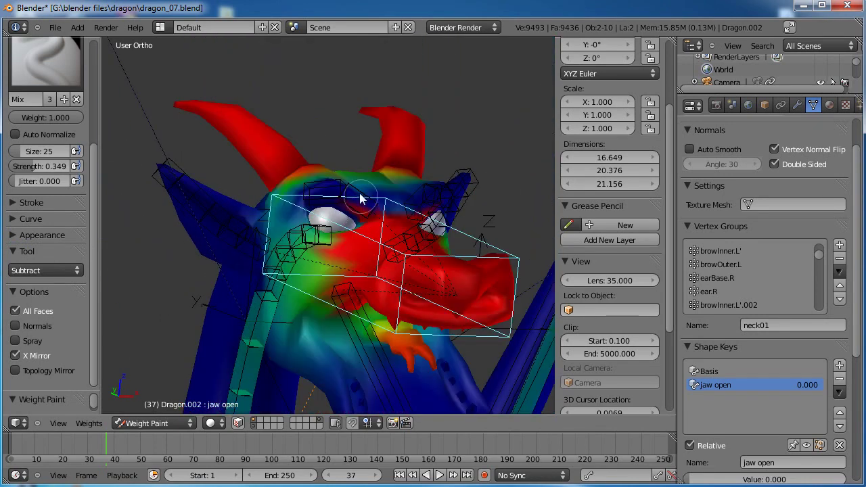
right_click(362, 201)
scroll(348, 240, up, 2)
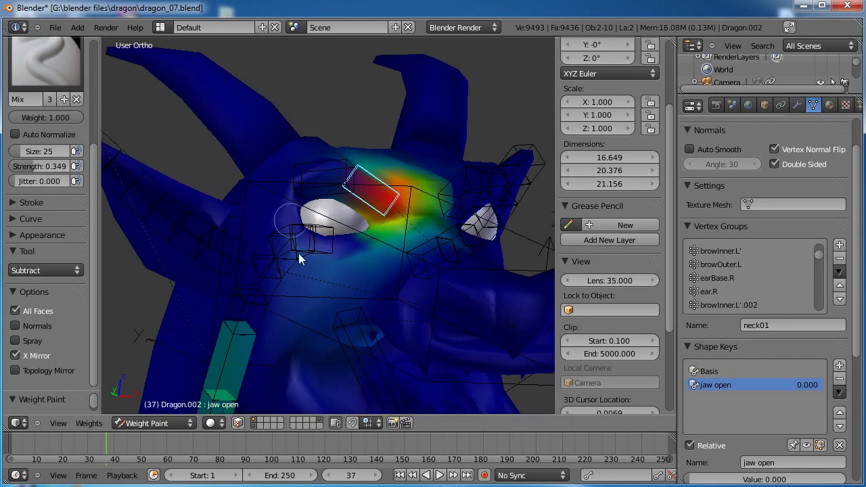
middle_drag(362, 239, 354, 282)
right_click(334, 192)
drag(294, 284, 329, 276)
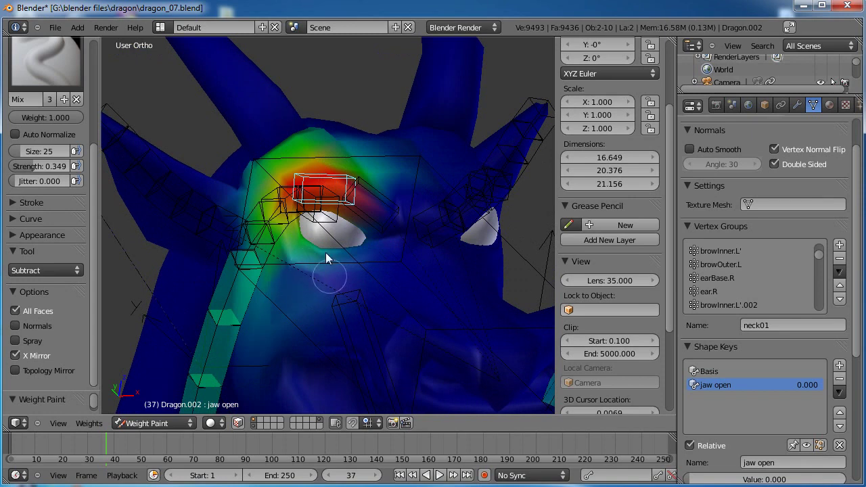
mouse_move(321, 246)
mouse_down()
mouse_move(309, 247)
mouse_move(300, 234)
mouse_move(321, 252)
mouse_move(289, 255)
mouse_move(299, 308)
mouse_move(275, 270)
mouse_move(260, 293)
mouse_up()
Test-move the right inner brow bone and test-rotate the left one to check the brow deformation, cancelling both transforms
middle_drag(260, 292, 385, 207)
right_click(385, 206)
key(g)
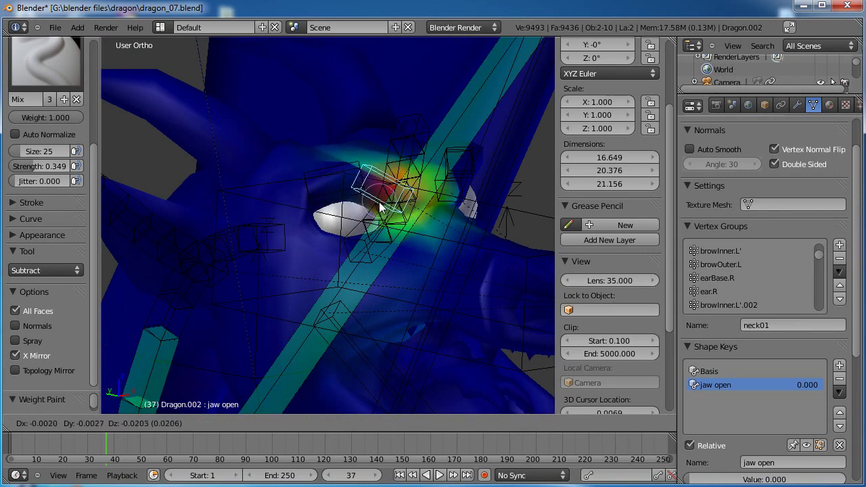
right_click(377, 219)
middle_drag(378, 220, 320, 275)
right_click(468, 191)
key(r)
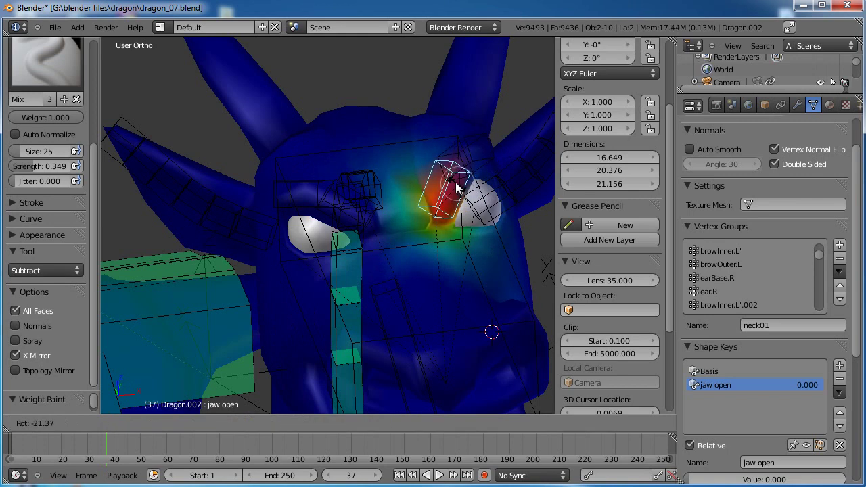
right_click(485, 239)
Subtract the left inner brow bone's weight from the area beneath the dragon's left eye
middle_drag(268, 267, 181, 278)
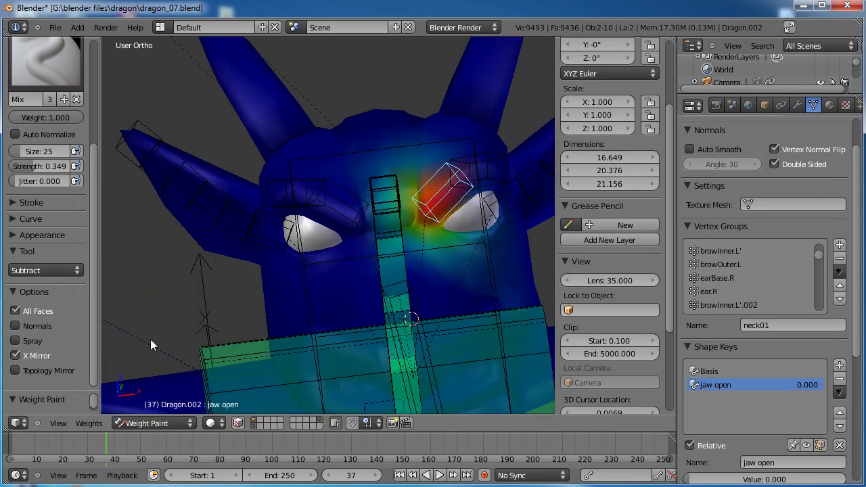
drag(467, 242, 452, 236)
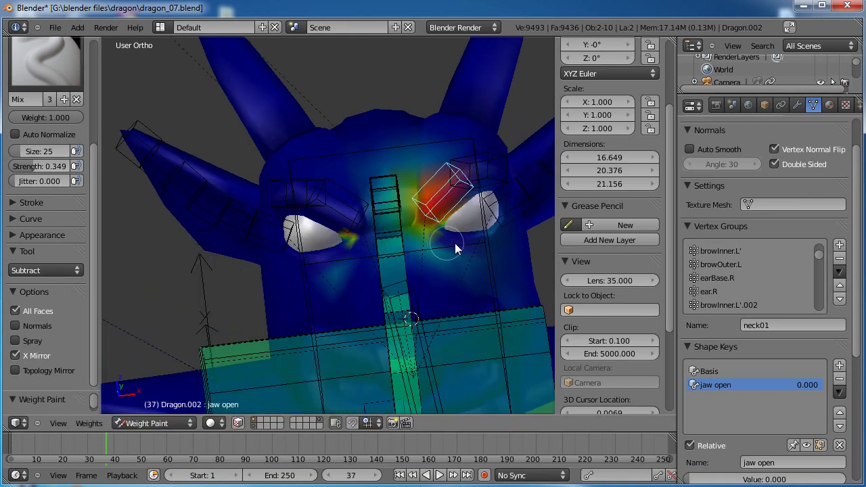
key(Tab)
key(Tab)
Put the quaid armature in Pose Mode and rename the left inner brow bone to browInner.L
scroll(604, 138, down, 5)
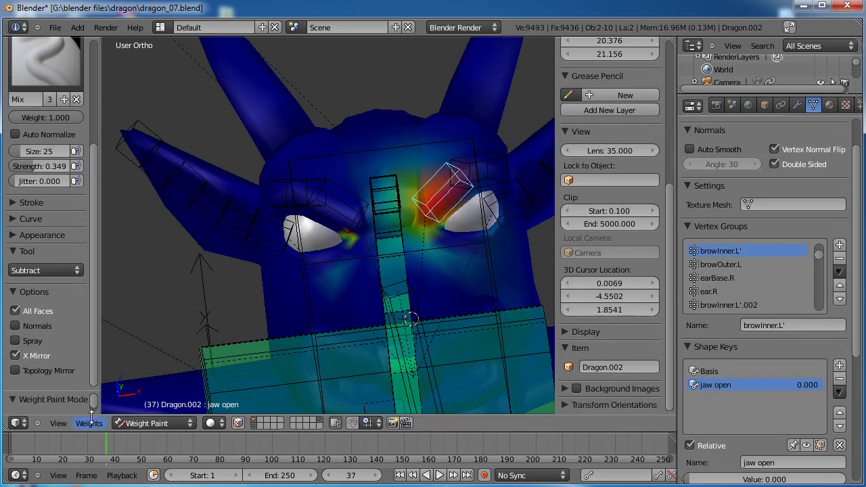
click(155, 423)
click(151, 413)
right_click(443, 181)
key(ctrl+Tab)
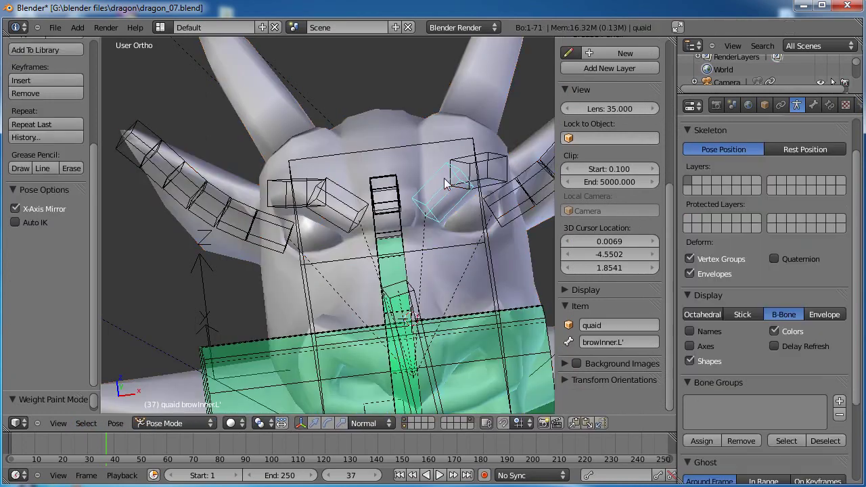
click(638, 342)
Rename the right inner brow bone to browInner.R and check the names of both outer brow bones
right_click(493, 167)
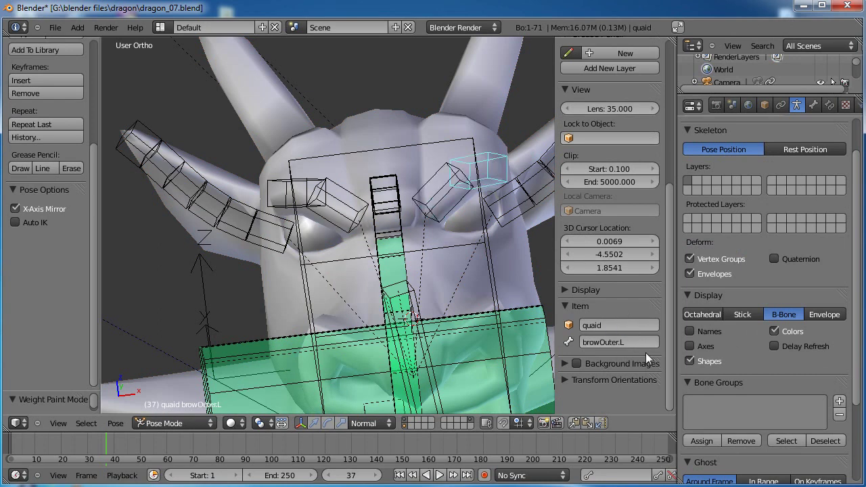
right_click(350, 210)
click(633, 342)
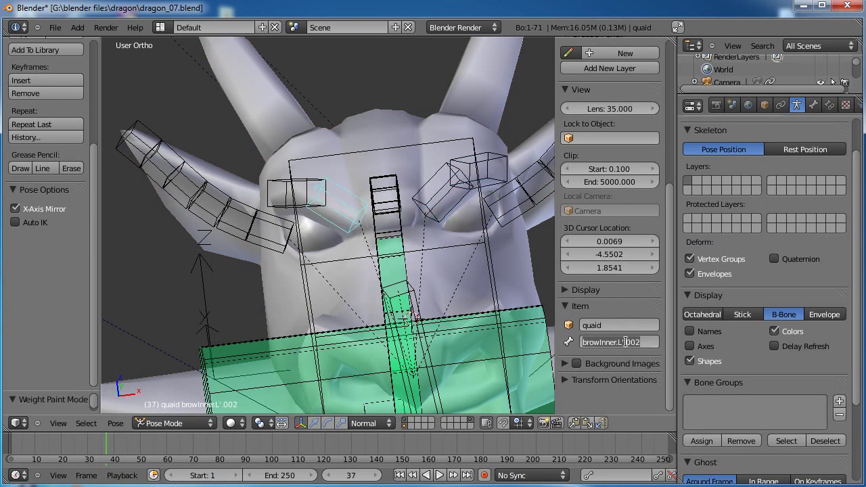
drag(621, 343, 634, 343)
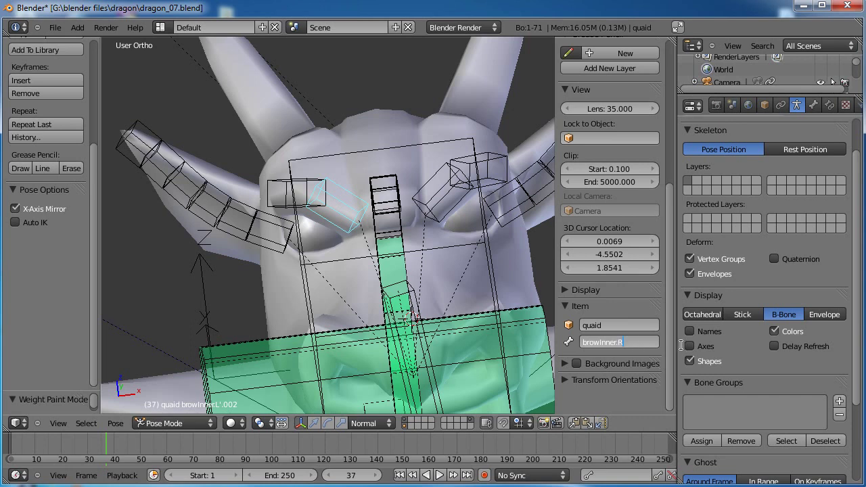
right_click(319, 192)
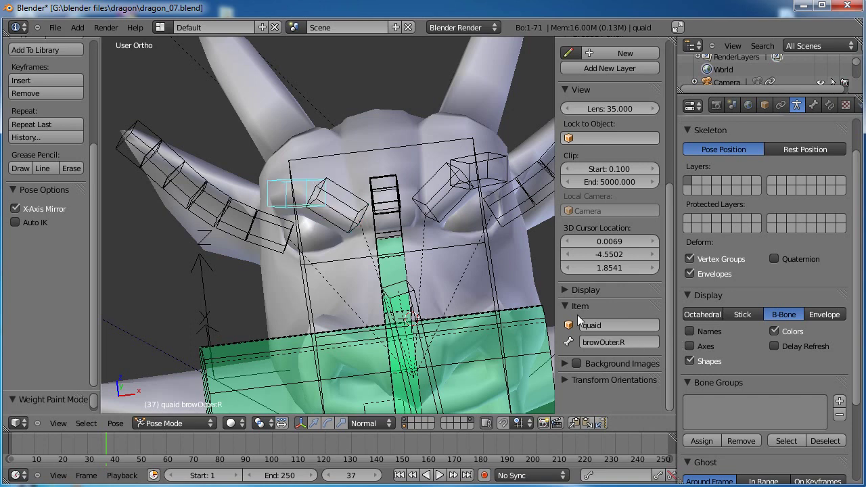
Select the ear bones on both sides of the head in turn to examine their names
click(400, 227)
middle_drag(449, 228, 411, 255)
scroll(361, 322, down, 4)
middle_drag(362, 322, 260, 288)
right_click(251, 282)
right_click(216, 257)
right_click(392, 287)
right_click(430, 272)
key(Tab)
key(Tab)
Save the file as dragon_08.blend in the dragon folder, overwriting the existing file
click(55, 27)
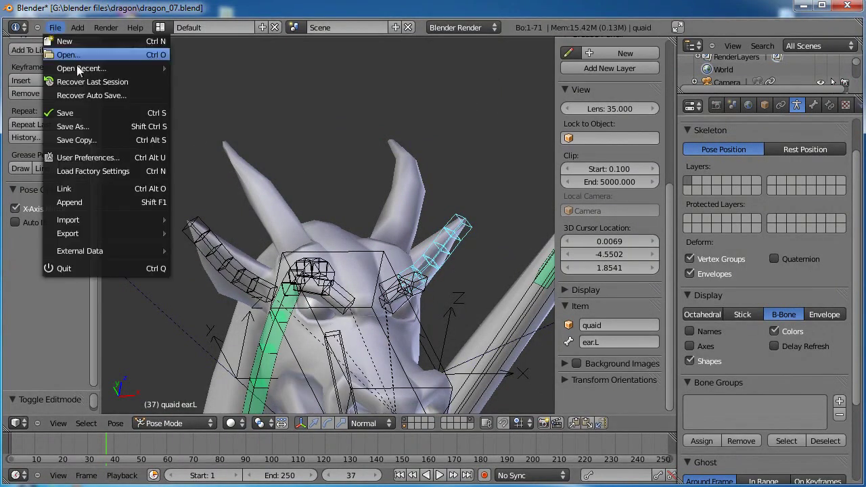
click(83, 124)
click(224, 279)
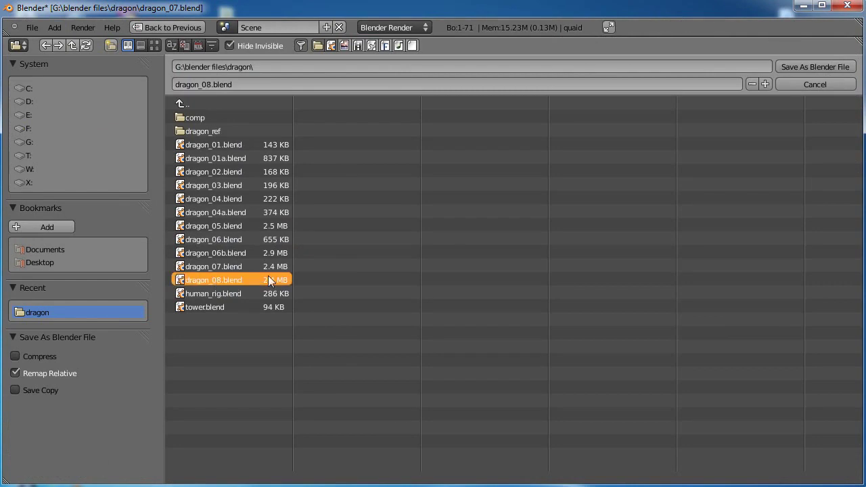
click(815, 66)
click(831, 76)
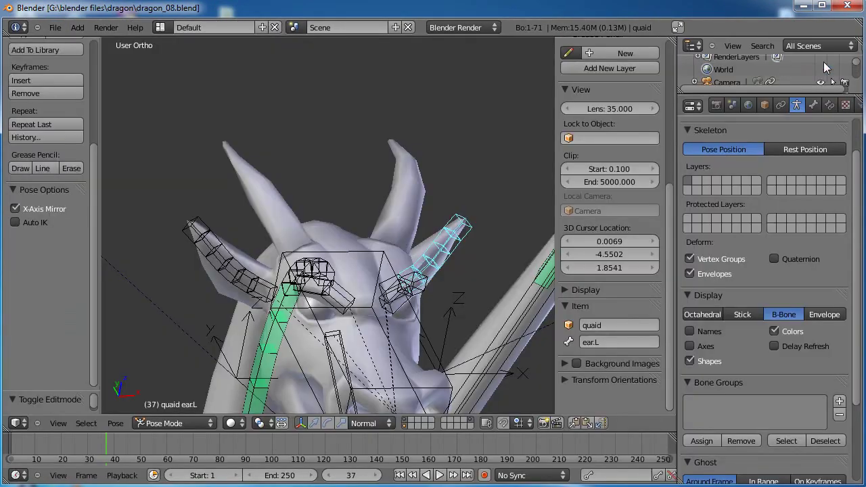
Deselect all bones, select the dragon mesh and switch it to Weight Paint mode
scroll(365, 249, up, 4)
shift+middle_drag(365, 249, 390, 179)
key(a)
right_click(391, 178)
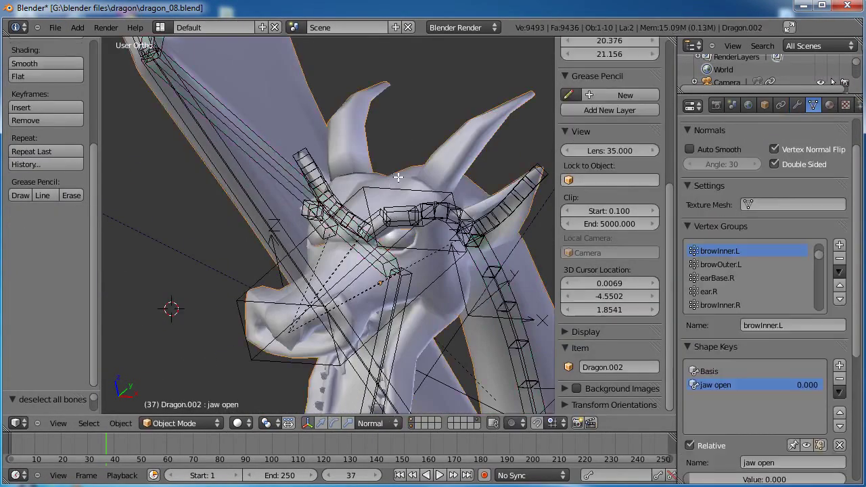
key(Tab)
scroll(437, 236, up, 4)
key(Tab)
mouse_move(437, 240)
middle_down()
mouse_move(285, 271)
mouse_move(297, 248)
middle_up()
click(189, 423)
click(184, 337)
Select the left inner brow bone and subtract its stray weight from around the dragon's right eye
right_click(296, 248)
right_click(418, 232)
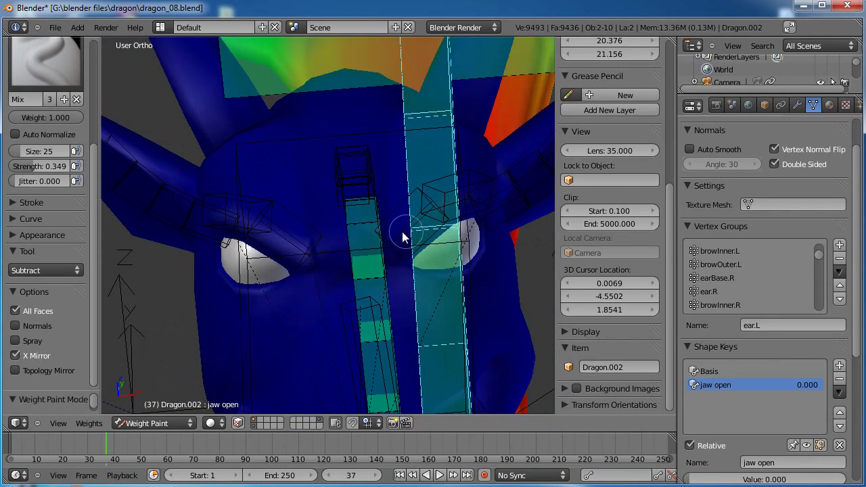
right_click(401, 238)
middle_drag(398, 268, 363, 310)
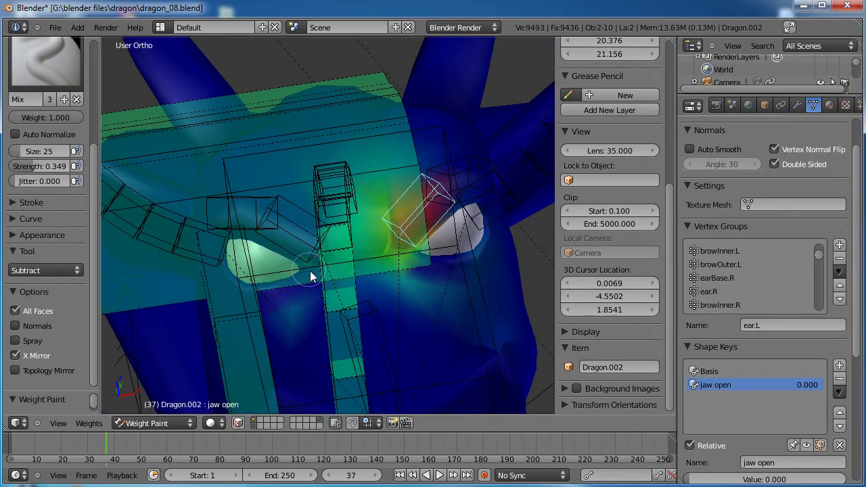
middle_drag(299, 298, 370, 321)
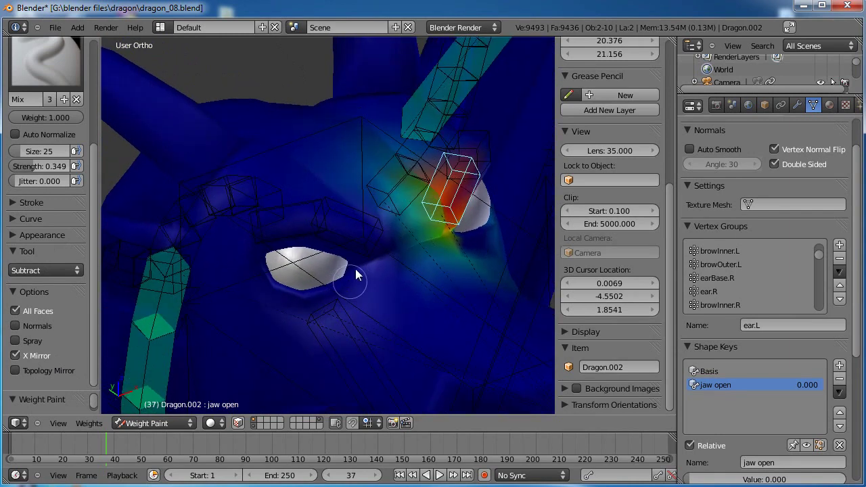
middle_drag(349, 239, 339, 277)
Subtract the right inner brow bone's weight from below the eye and across the bridge of the nose
drag(347, 271, 331, 289)
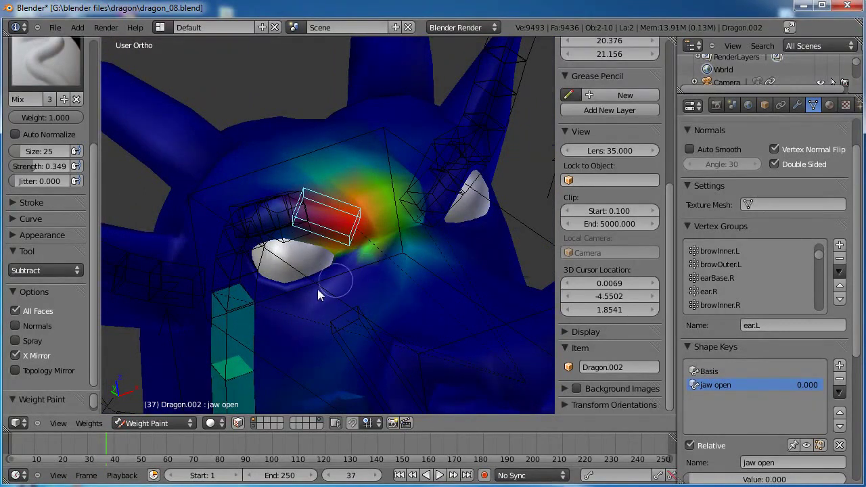
drag(377, 267, 446, 255)
middle_drag(424, 237, 421, 281)
Select the inner and outer brow bones in turn and examine their weights from both sides of the head
right_click(413, 215)
scroll(415, 236, down, 5)
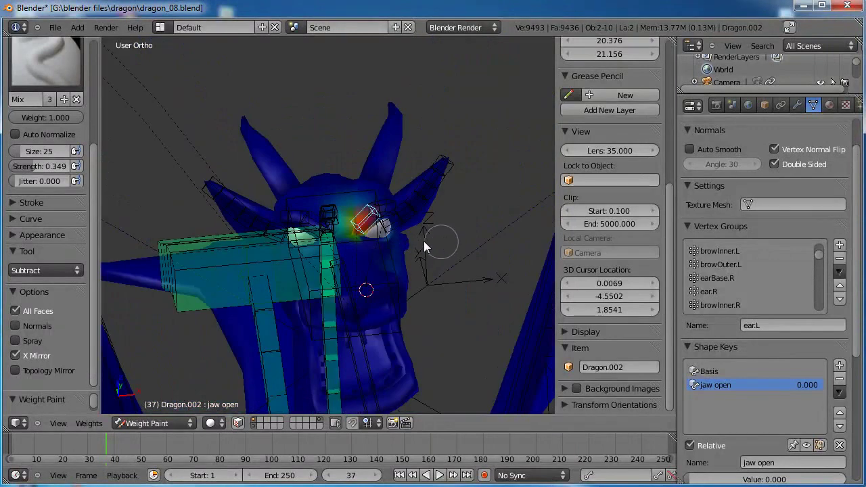
middle_drag(441, 242, 391, 273)
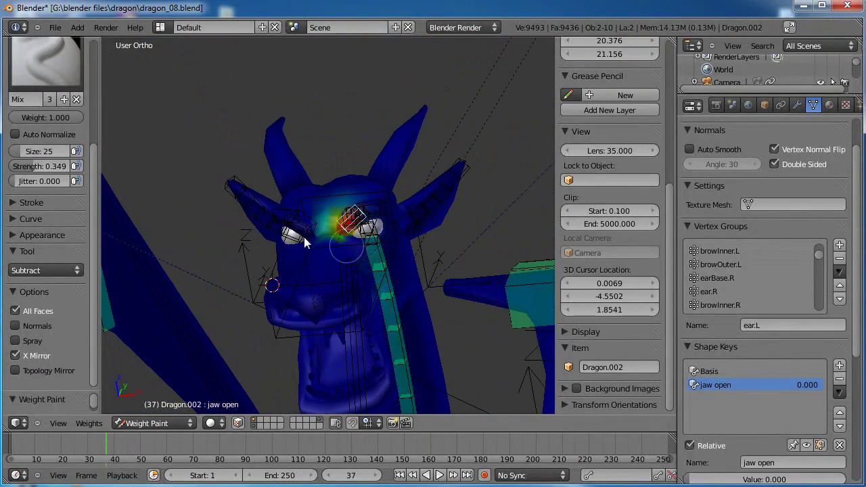
middle_drag(297, 228, 349, 248)
right_click(332, 222)
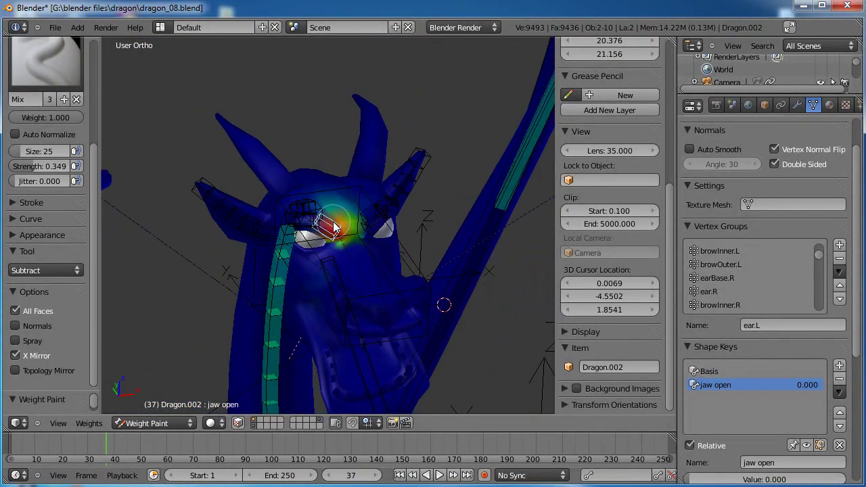
middle_drag(304, 207, 316, 216)
middle_drag(298, 276, 388, 201)
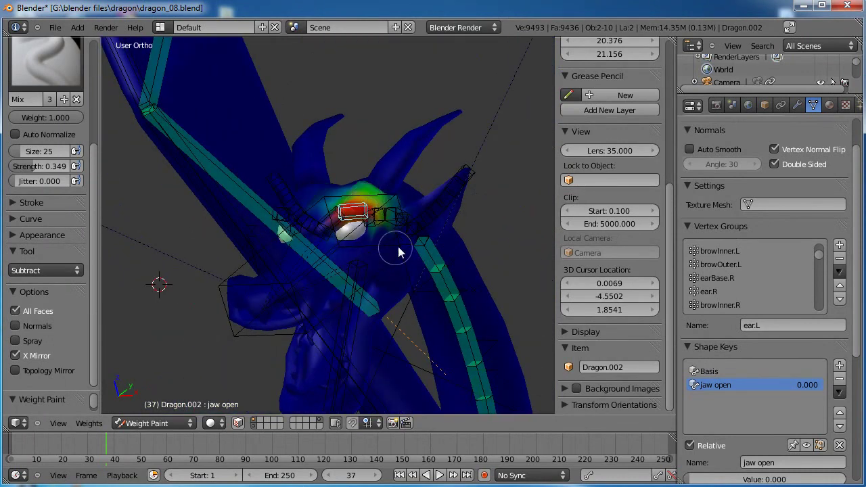
Test-rotate the head bone freely to check how the horns and brows follow, cancelling the rotation
middle_drag(370, 299, 318, 276)
key(r)
key(r)
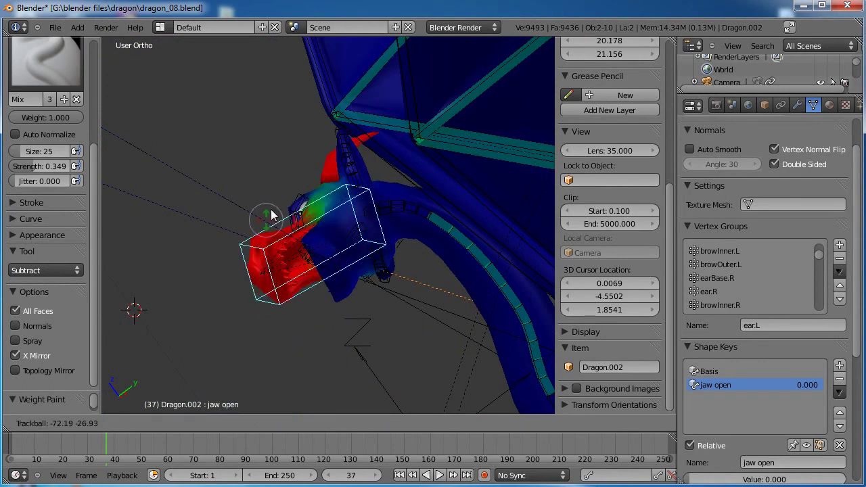
right_click(293, 245)
Select the front wing finger bone to examine its weights and return the dragon mesh to Object Mode
scroll(395, 238, down, 4)
middle_drag(395, 238, 394, 129)
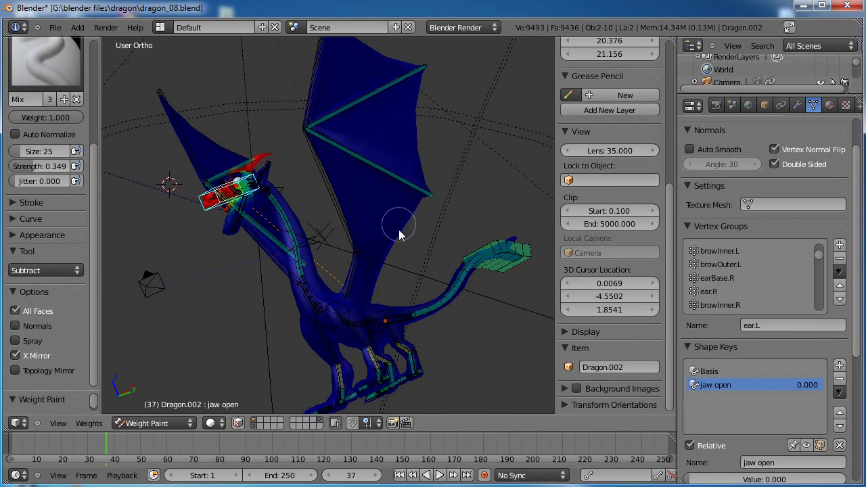
middle_drag(267, 160, 383, 255)
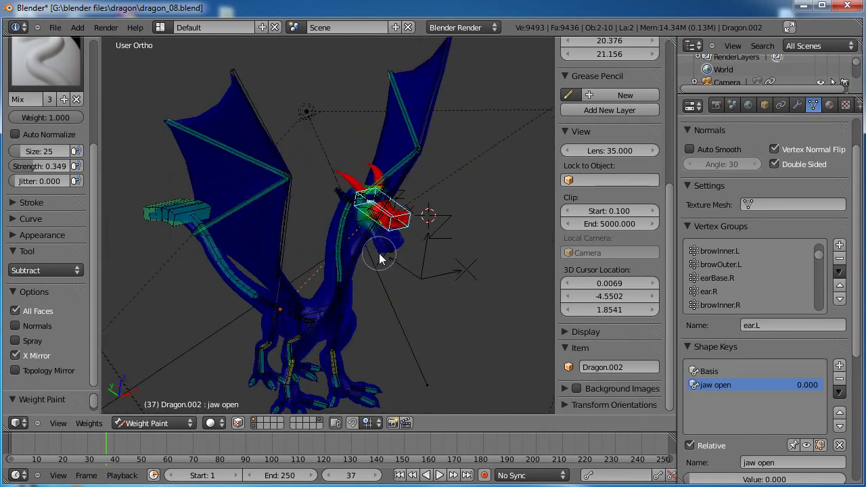
middle_drag(406, 228, 316, 256)
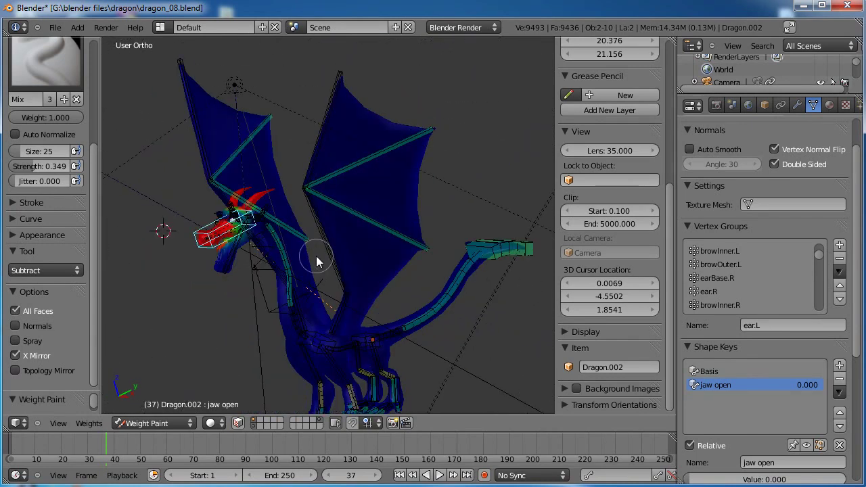
right_click(331, 120)
middle_drag(396, 189, 372, 120)
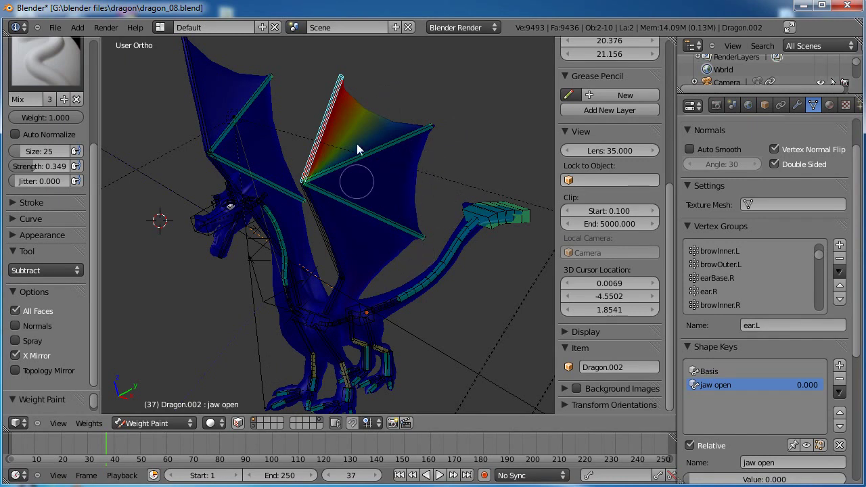
click(156, 420)
click(153, 412)
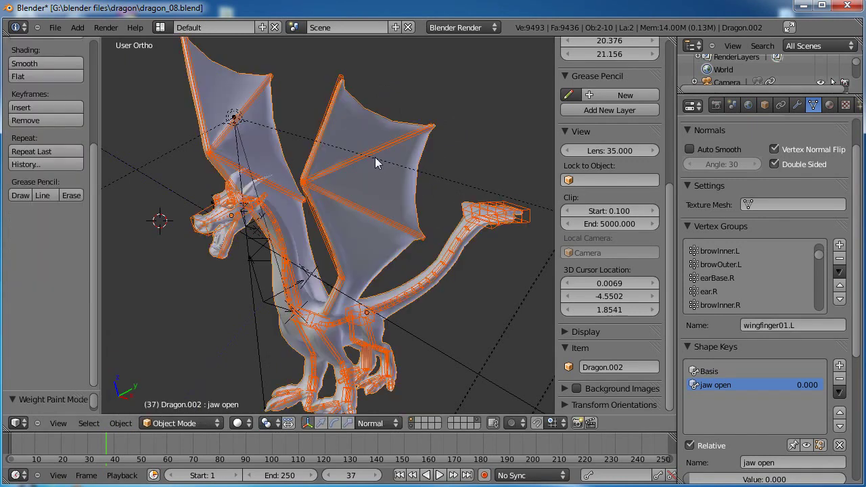
Rotate the left wing's front finger bone and its wrist bone to start folding the wing
right_click(324, 117)
key(r)
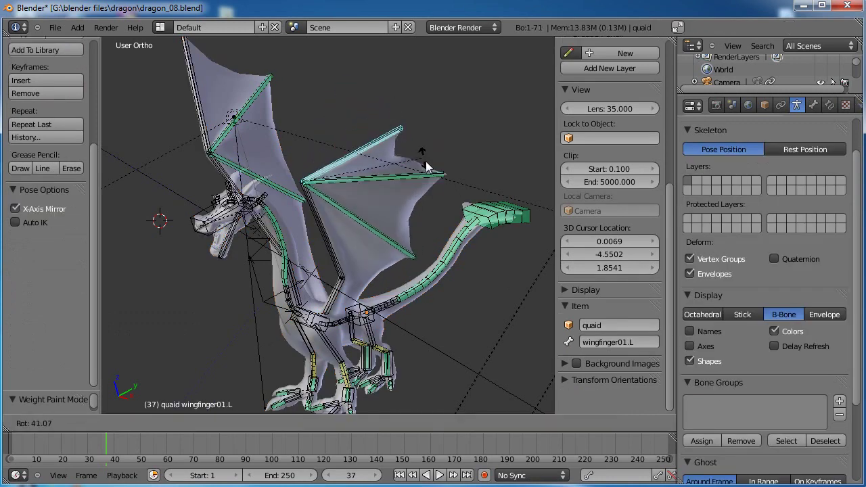
click(425, 178)
right_click(323, 228)
key(r)
click(368, 174)
middle_drag(293, 311, 337, 297)
Rotate the left wing base bone freely to swing the wing from its root
right_click(345, 297)
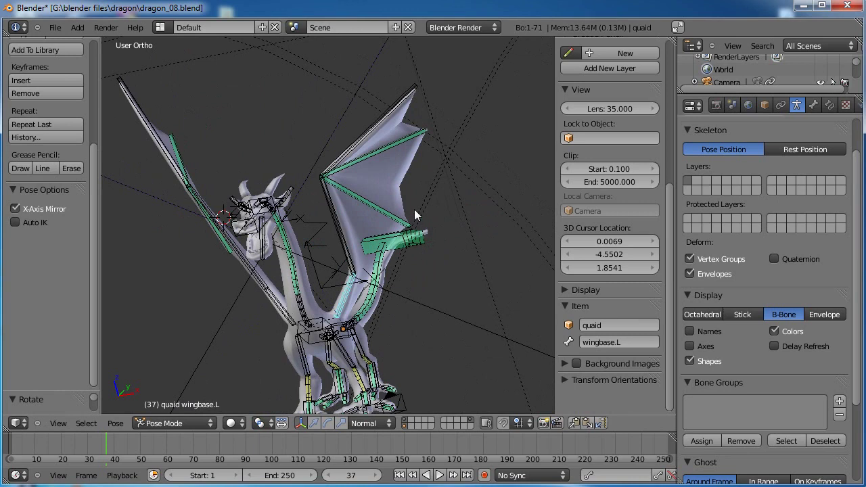
middle_drag(401, 245, 372, 260)
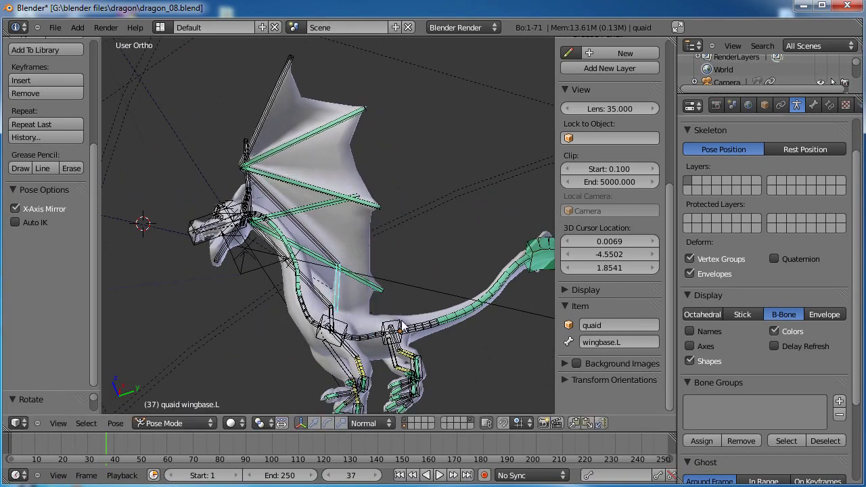
key(r)
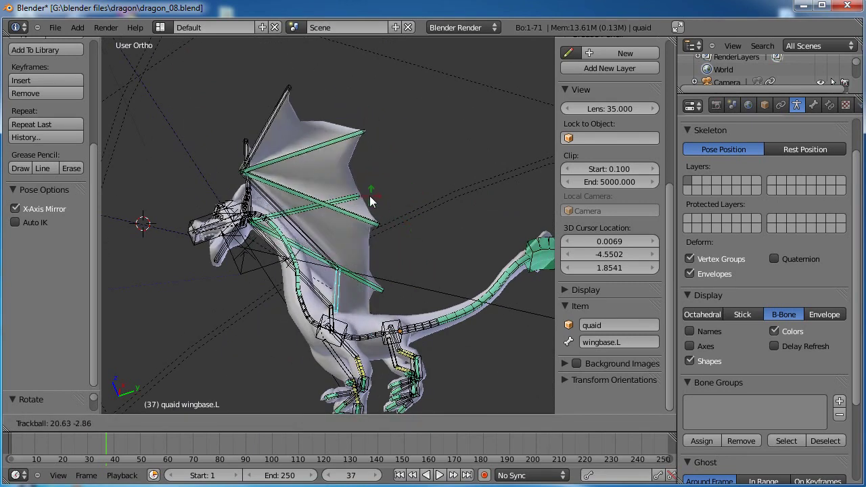
click(404, 173)
middle_drag(385, 180, 368, 231)
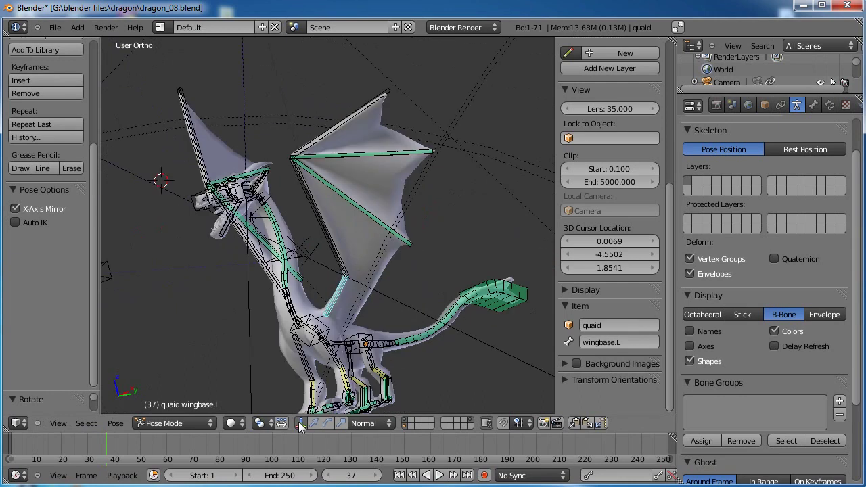
Enable the rotate manipulator and turn the left wing base and wrist bones to bring the wing inward
click(327, 422)
drag(334, 270, 366, 287)
right_click(368, 285)
drag(364, 252, 324, 266)
right_click(324, 267)
drag(374, 287, 413, 285)
right_click(389, 287)
right_click(412, 285)
middle_drag(413, 284, 286, 245)
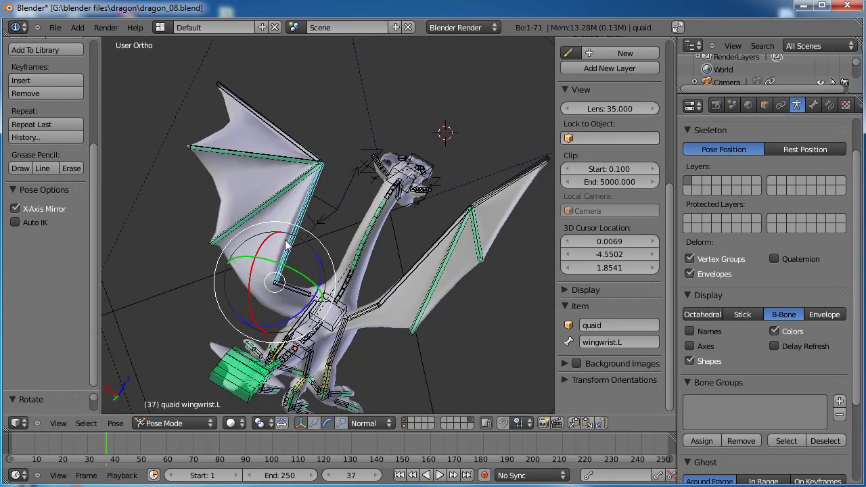
Rotate the left wing wrist bone toward the neck, and fold the front finger bone back
drag(322, 270, 288, 248)
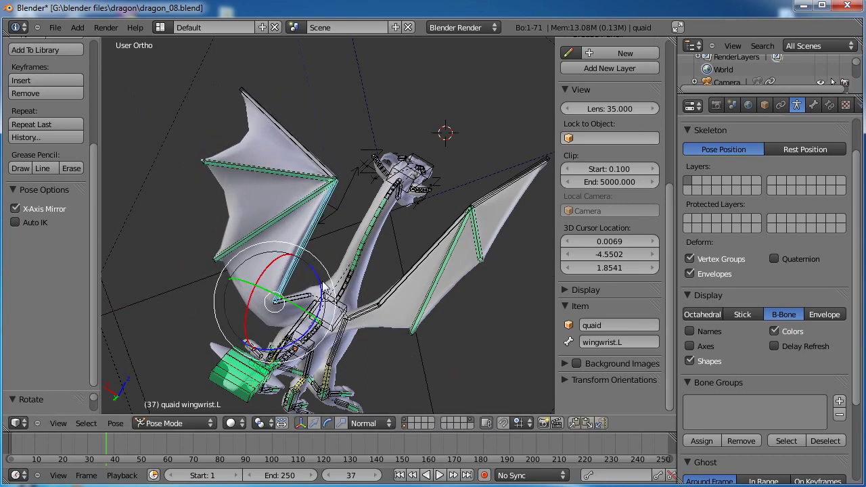
drag(319, 284, 322, 263)
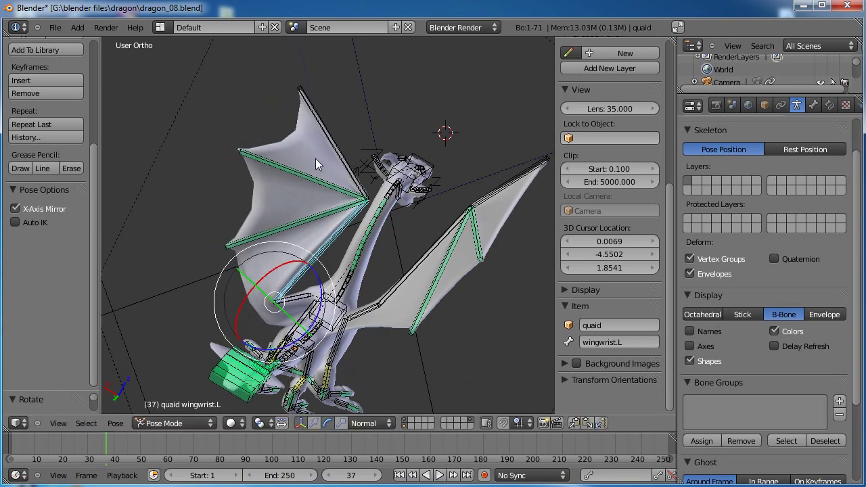
right_click(322, 142)
drag(393, 154, 348, 161)
middle_drag(287, 267, 348, 274)
Rotate the left wing wrist bone again so the wing folds down beside the body
right_click(334, 287)
drag(374, 324, 353, 346)
middle_drag(353, 346, 325, 322)
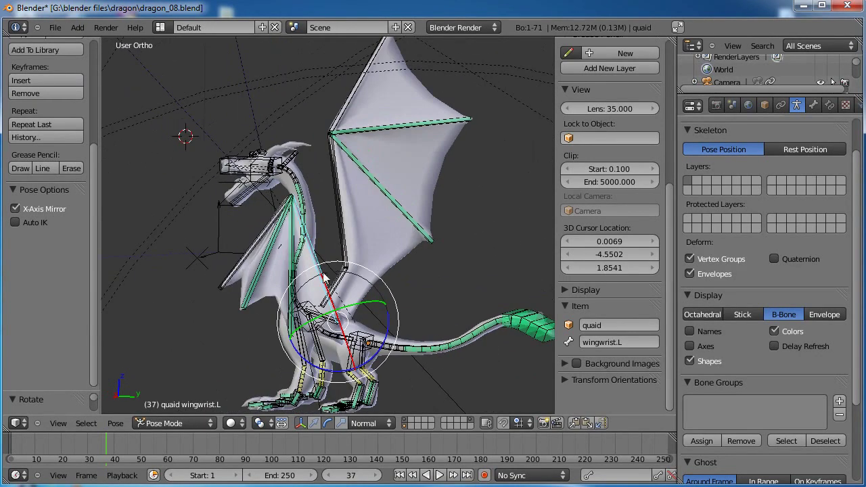
drag(389, 317, 384, 306)
middle_drag(383, 306, 348, 219)
Refine the fold by rotating the left wing base and wrist bones closer to the dragon's body
right_click(348, 318)
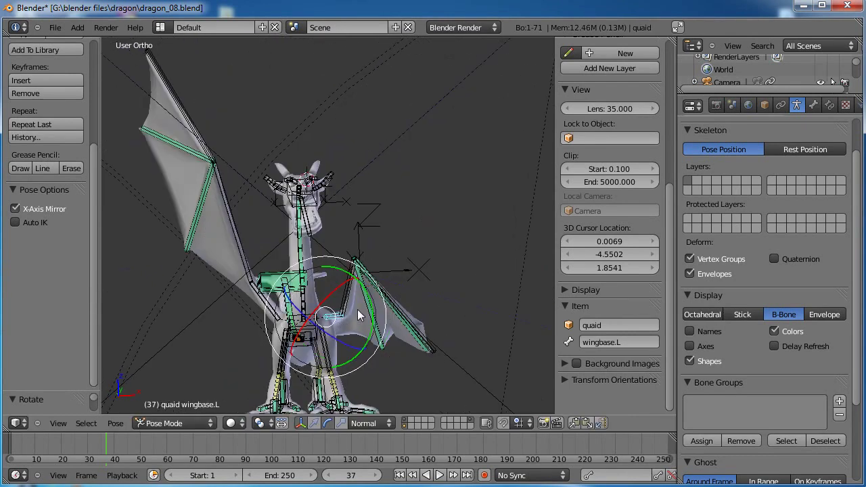
drag(348, 281, 365, 261)
click(366, 260)
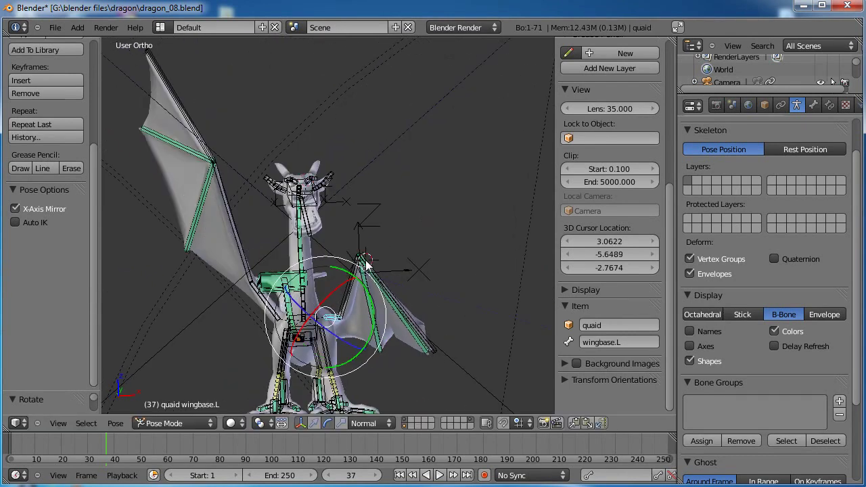
right_click(347, 299)
mouse_move(338, 301)
mouse_down()
mouse_move(330, 303)
mouse_move(338, 297)
mouse_up()
middle_drag(338, 297, 315, 301)
right_click(315, 302)
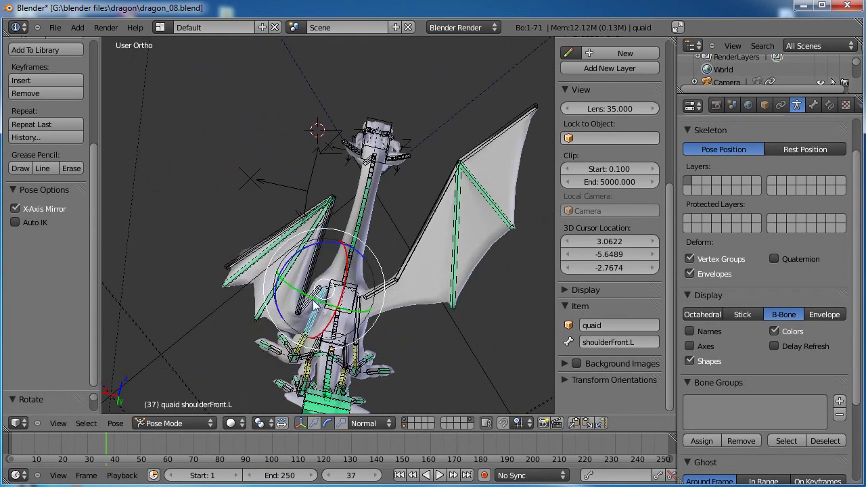
drag(297, 318, 299, 322)
right_click(310, 259)
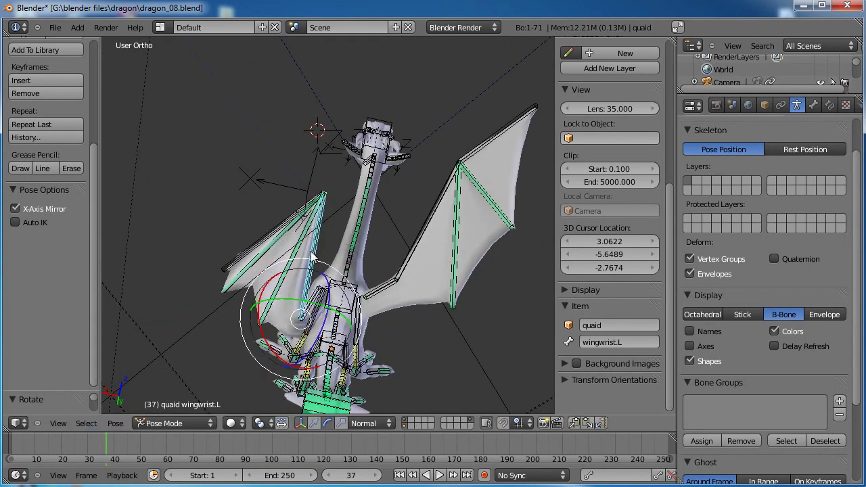
Adjust the folded left wing's front finger bone by rotating it about its own axes
middle_drag(274, 233, 261, 242)
right_click(260, 242)
drag(213, 215, 230, 228)
right_click(230, 220)
right_click(226, 255)
right_click(228, 228)
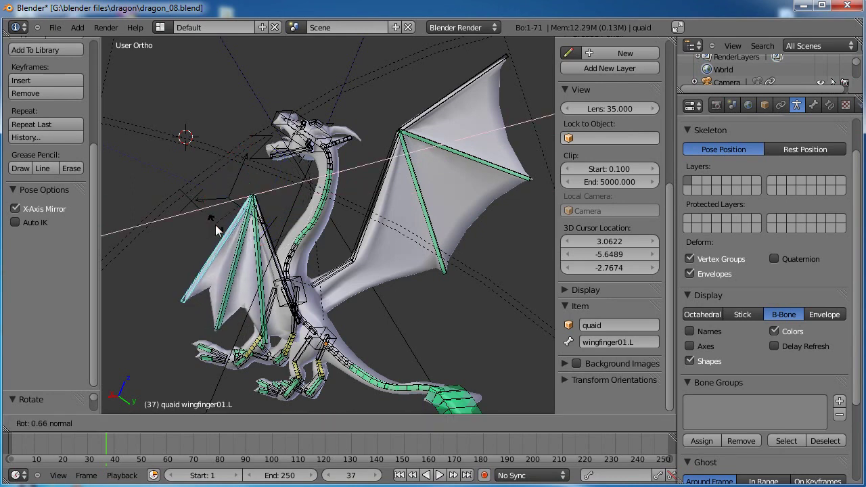
Select the left wing's five bones, copy their pose and paste it mirrored onto the right wing
middle_drag(192, 253, 331, 260)
right_click(366, 274)
shift+right_click(341, 315)
middle_drag(359, 210, 342, 277)
scroll(352, 276, up, 2)
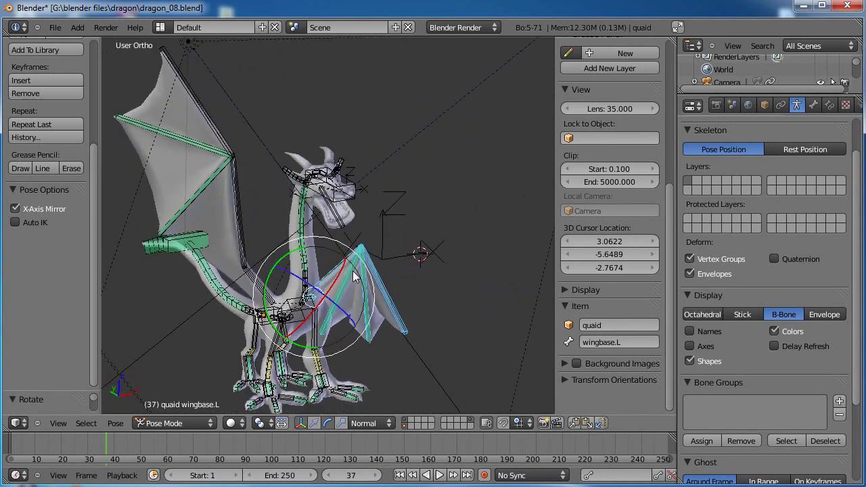
middle_drag(306, 250, 267, 233)
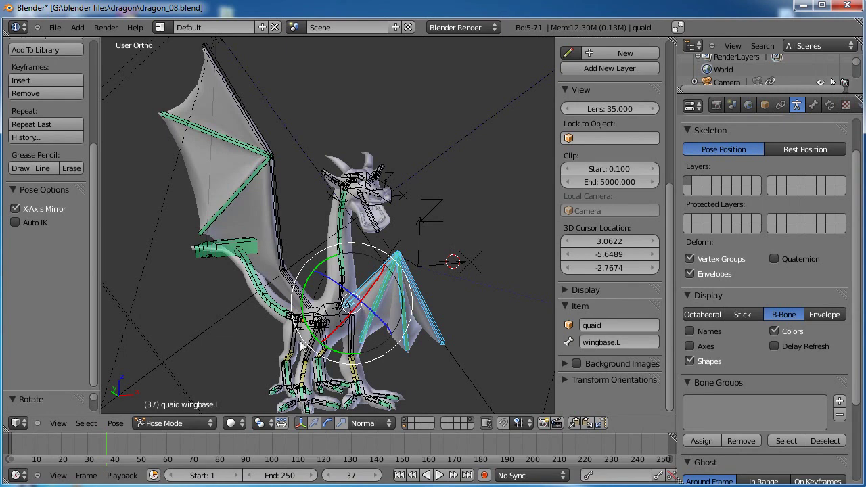
middle_drag(434, 298, 271, 223)
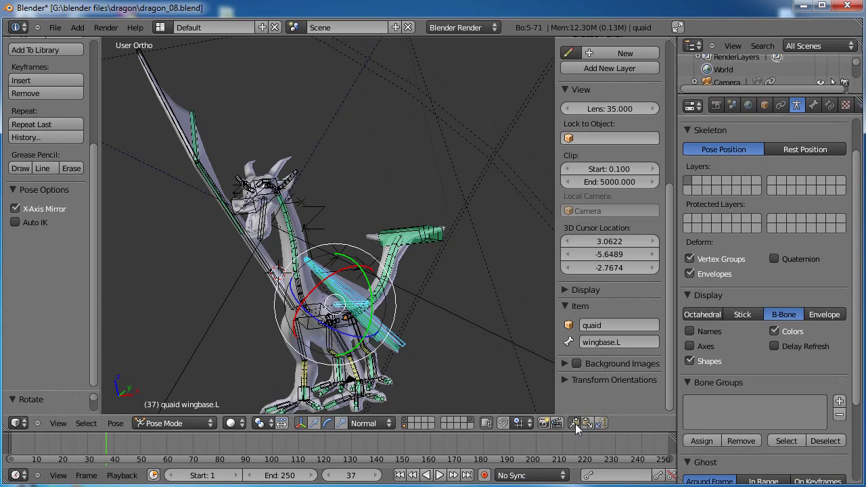
click(600, 426)
middle_drag(267, 247, 346, 246)
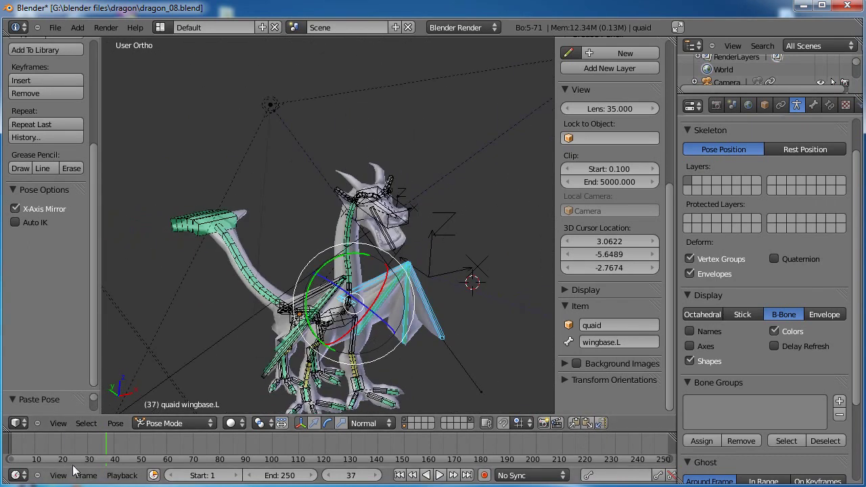
Key the folded pose at frame 30 with a LocRotScale keyframe on all ten bones of both wings
drag(107, 450, 90, 453)
middle_drag(343, 309, 301, 179)
drag(257, 207, 291, 216)
shift+right_click(272, 272)
middle_drag(272, 276, 377, 271)
key(i)
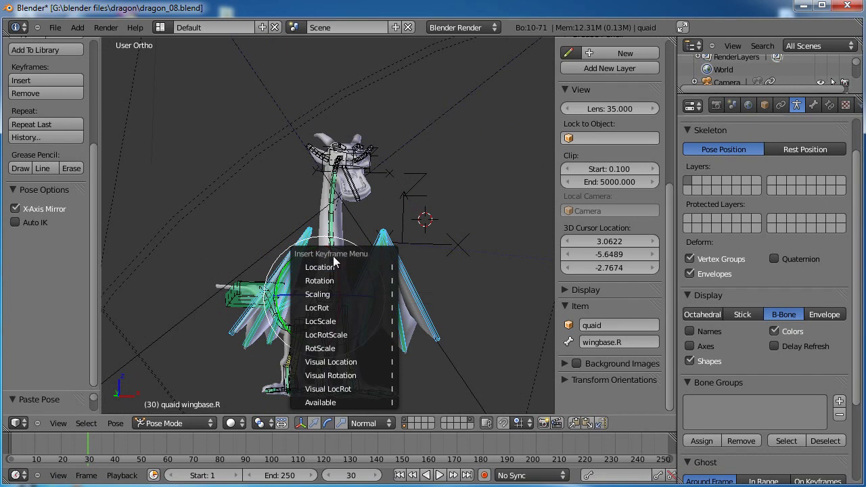
click(326, 334)
middle_drag(348, 318, 388, 291)
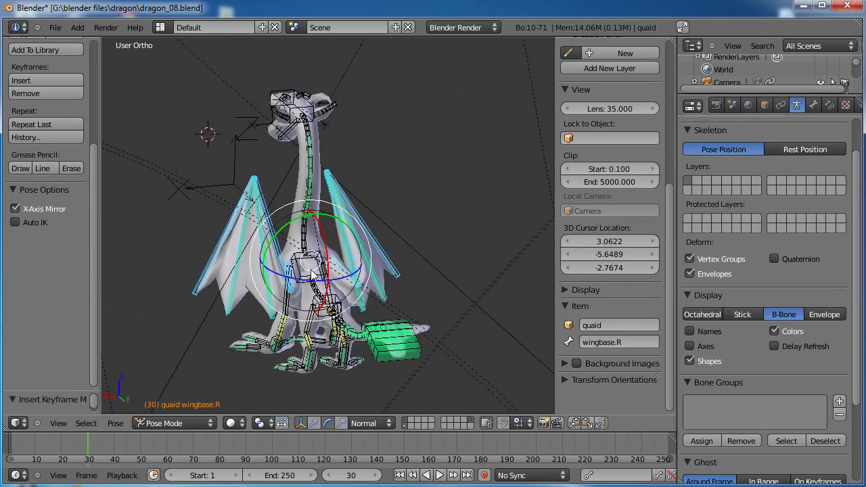
middle_drag(429, 283, 352, 294)
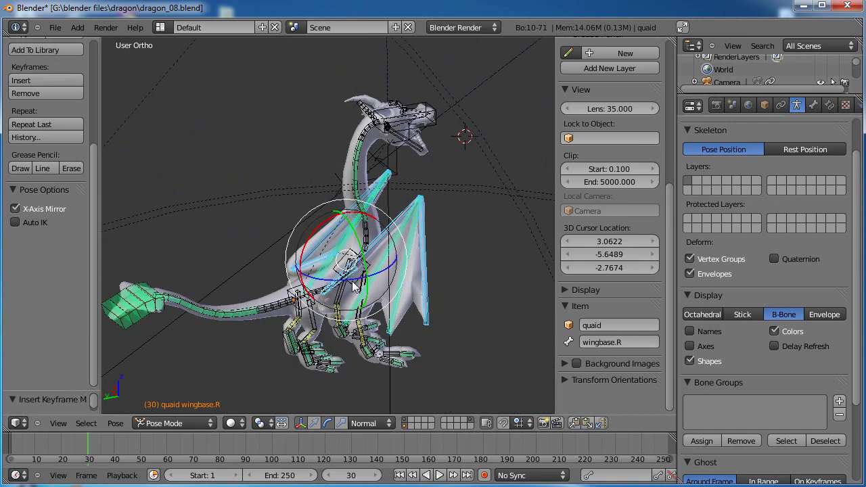
Go to frame 1, clear the rotation of both wings' bones and keyframe the open pose
click(399, 475)
middle_drag(467, 284, 379, 271)
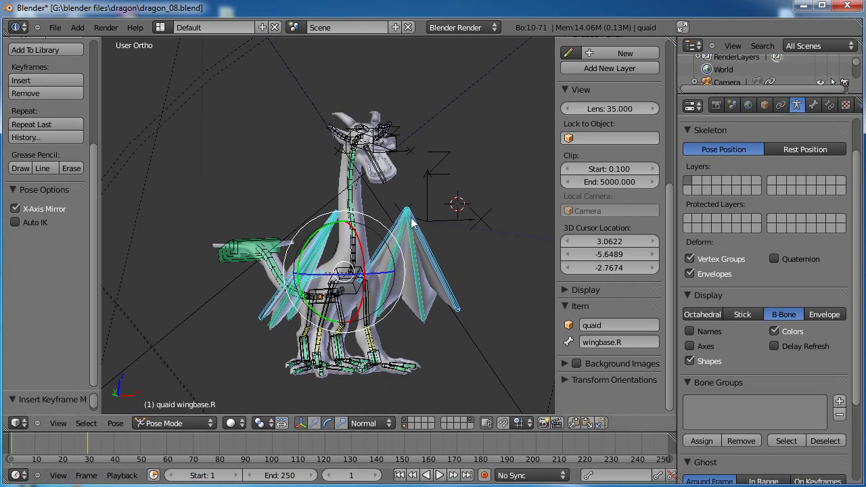
key(alt+r)
middle_drag(437, 240, 356, 221)
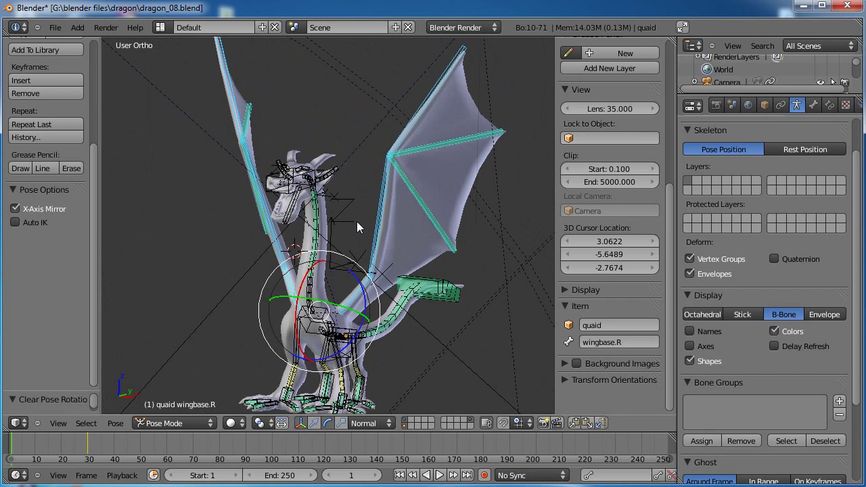
key(i)
click(356, 221)
Scrub through the opening frames to examine how the wings fold from several angles
drag(23, 448, 67, 441)
middle_drag(233, 308, 138, 332)
mouse_move(66, 446)
mouse_down()
mouse_move(44, 446)
mouse_move(61, 446)
mouse_up()
middle_drag(144, 357, 237, 312)
drag(65, 449, 18, 447)
middle_drag(254, 193, 397, 311)
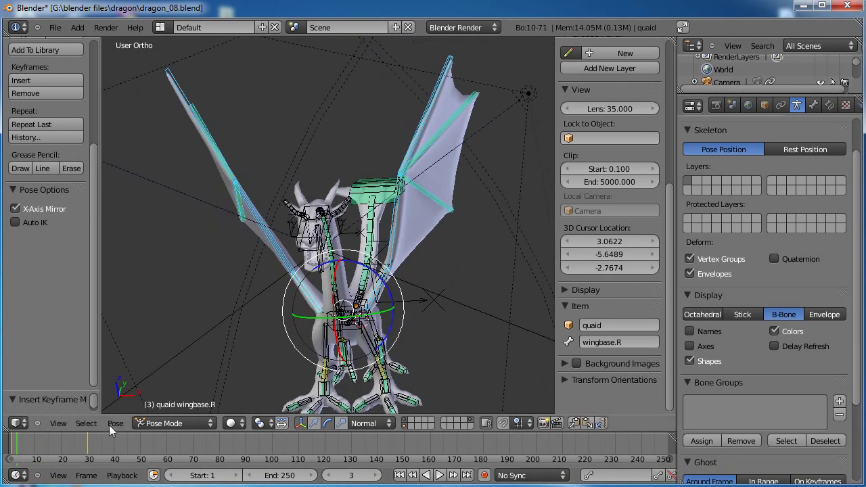
At frame 50, clear the rotation of both wings' bones and keyframe the open pose
drag(20, 451, 139, 447)
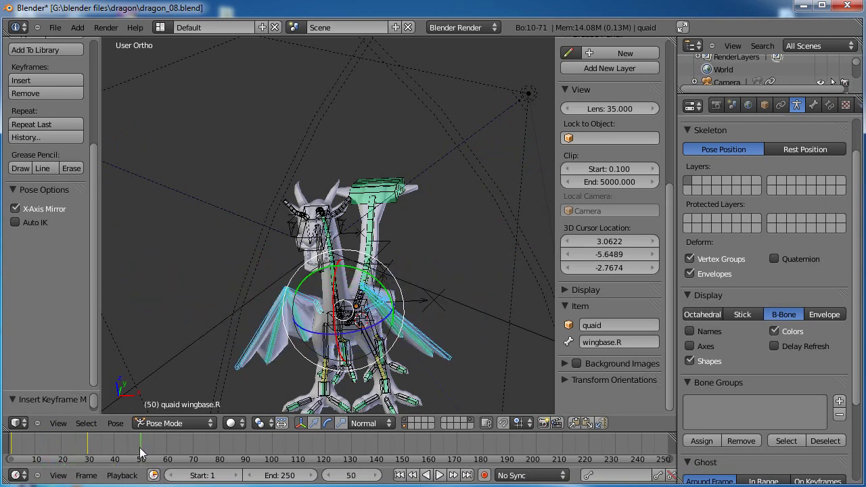
key(alt+r)
click(414, 282)
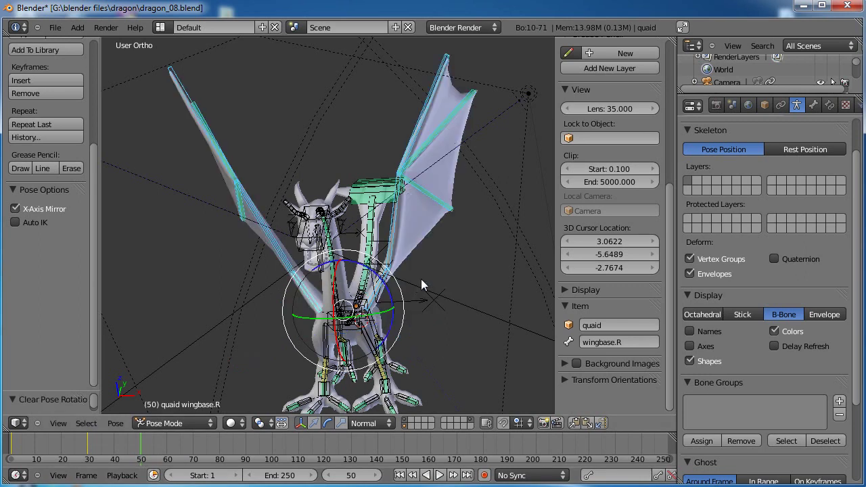
key(i)
click(439, 274)
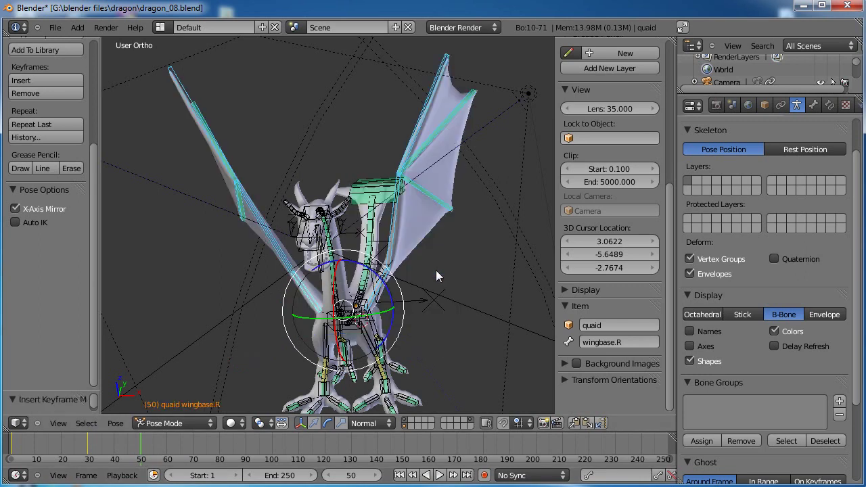
Deselect all bones, play the wing-folding animation from the first frame and stop it
click(484, 475)
middle_drag(504, 394, 301, 258)
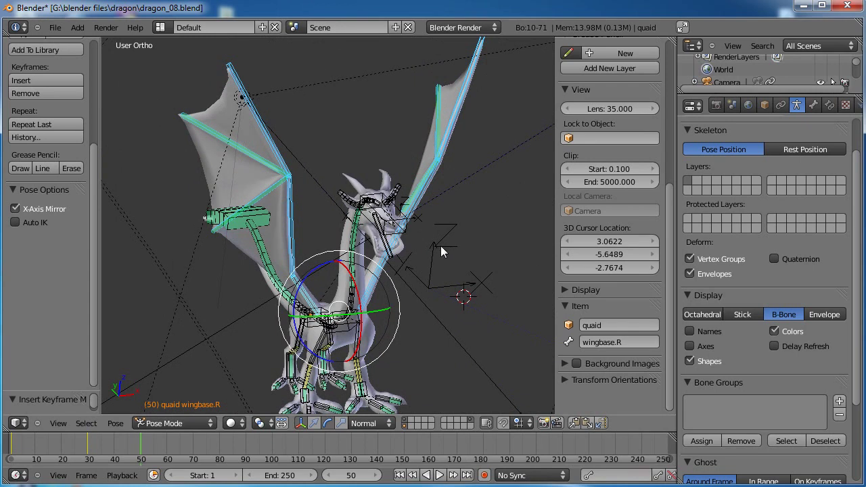
middle_drag(472, 261, 424, 263)
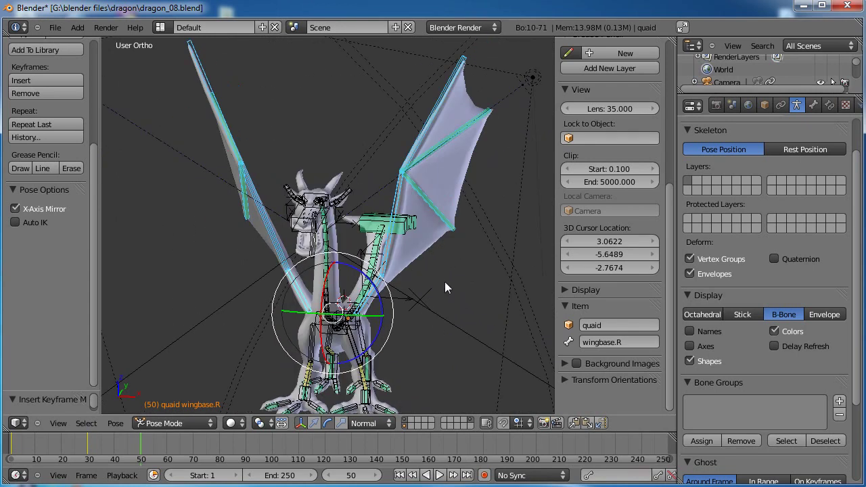
key(a)
click(400, 476)
click(439, 476)
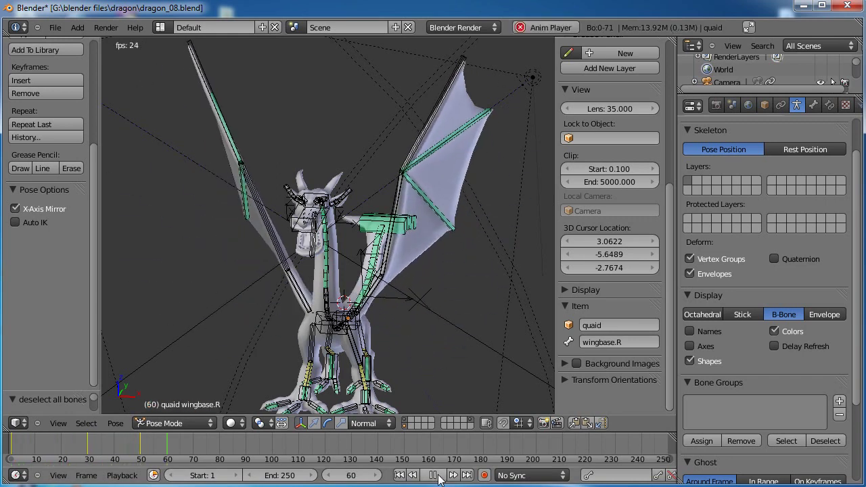
click(434, 476)
middle_drag(439, 292, 388, 264)
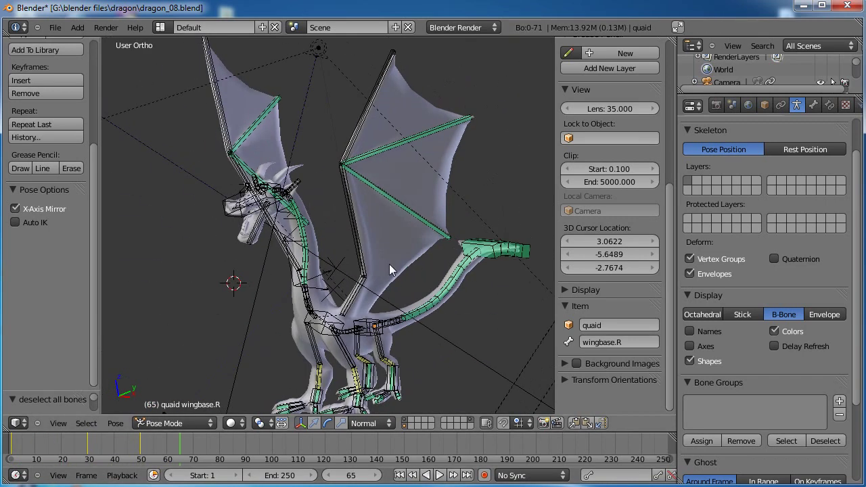
Select the dragon mesh and save the file over dragon_08.blend
right_click(400, 192)
right_click(422, 184)
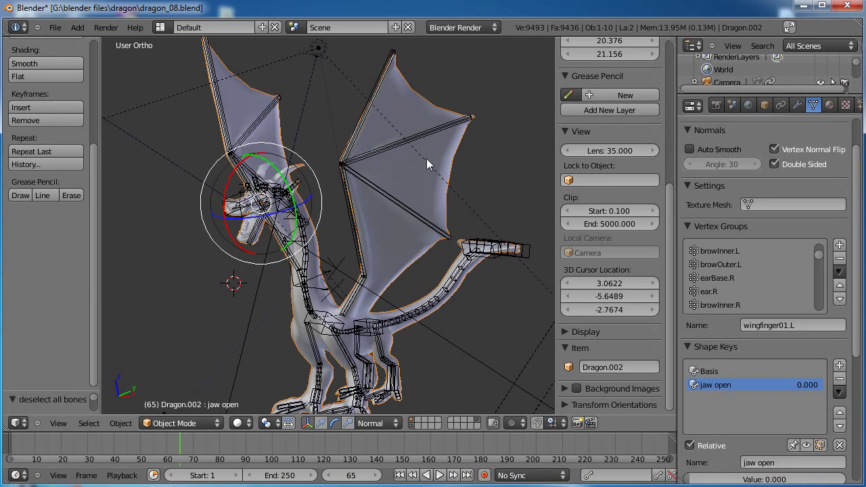
key(ctrl+s)
click(386, 236)
Enter Edit Mode on the dragon mesh and deselect all of its vertices
key(Tab)
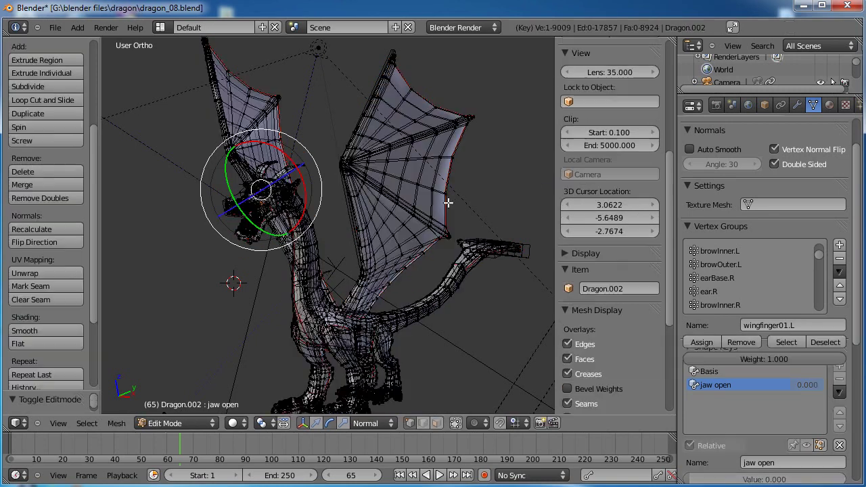
scroll(428, 123, up, 2)
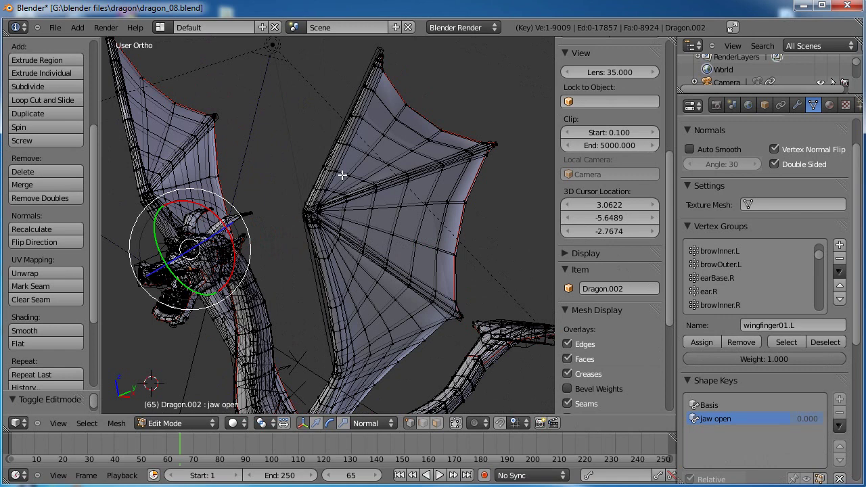
shift+middle_drag(468, 257, 456, 229)
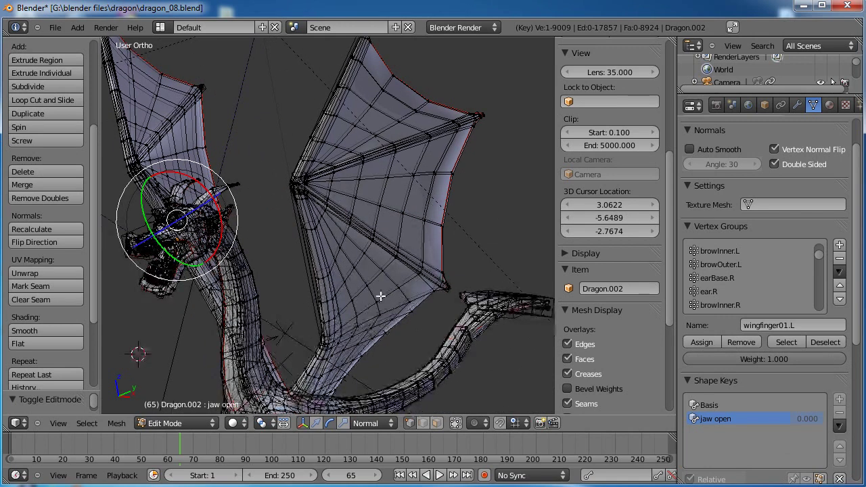
shift+middle_drag(410, 180, 399, 196)
key(KP_8)
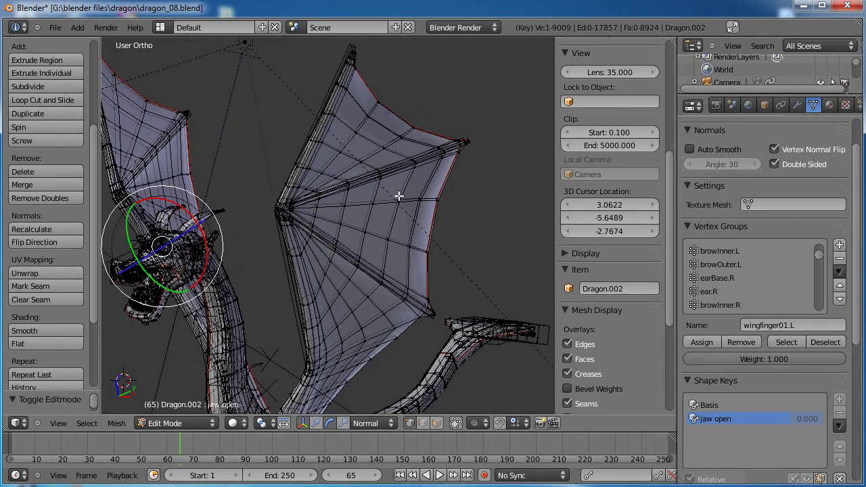
key(a)
key(a)
key(a)
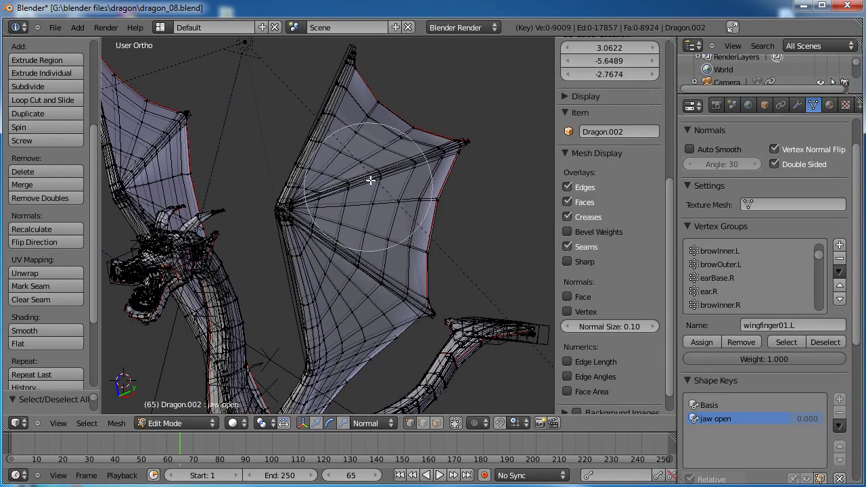
Circle-select the central membrane vertices of the left wing's upper and middle panels, leaving out the finger bones
alt+right_click(393, 109)
mouse_move(393, 108)
mouse_down()
mouse_move(355, 147)
mouse_move(374, 148)
mouse_up()
scroll(389, 114, up, 4)
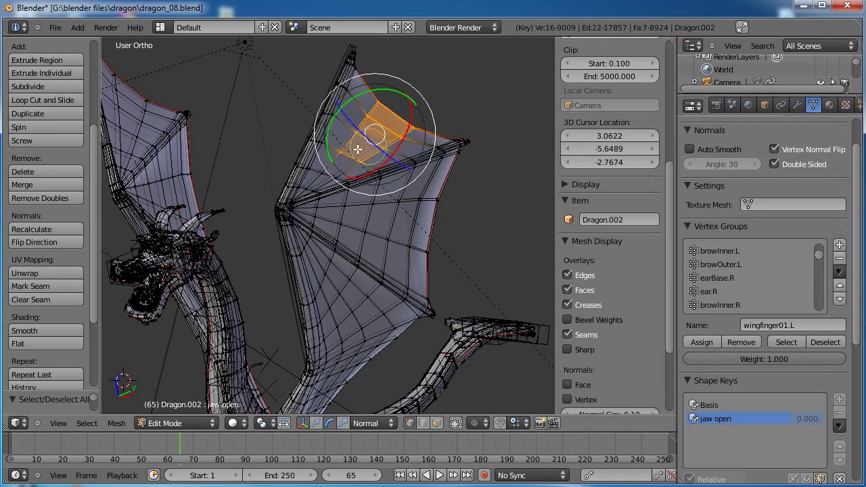
click(339, 161)
scroll(338, 160, up, 4)
click(327, 172)
shift+right_click(327, 171)
shift+right_click(346, 206)
mouse_move(343, 221)
mouse_down()
mouse_move(375, 234)
mouse_move(435, 234)
mouse_move(363, 208)
mouse_up()
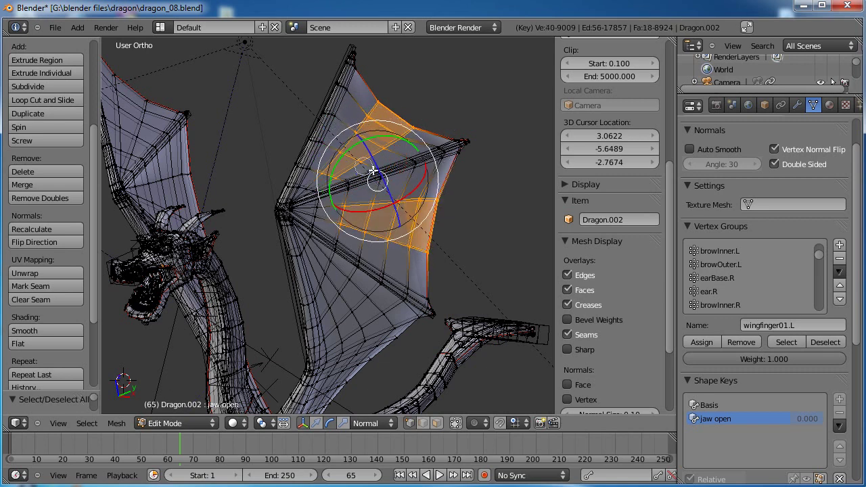
Extend the selection in the upper and middle panels inward toward the left wing's finger joint
click(322, 208)
click(320, 212)
click(320, 209)
click(317, 213)
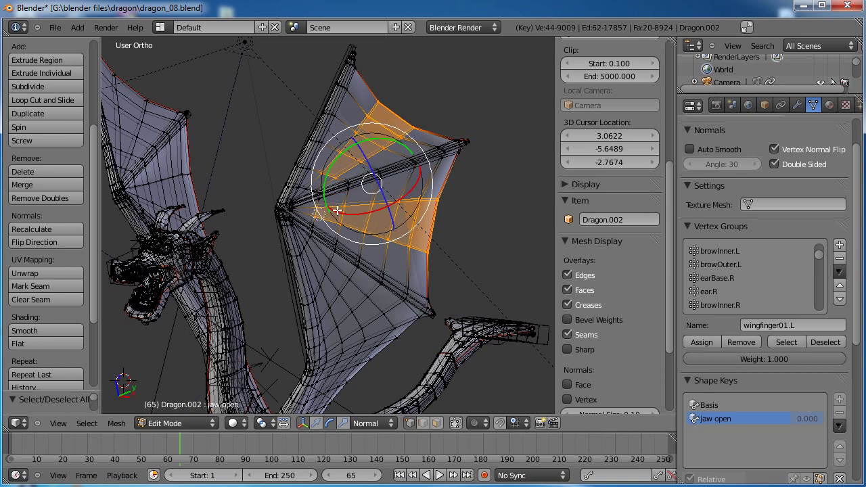
shift+right_click(312, 186)
shift+right_click(312, 187)
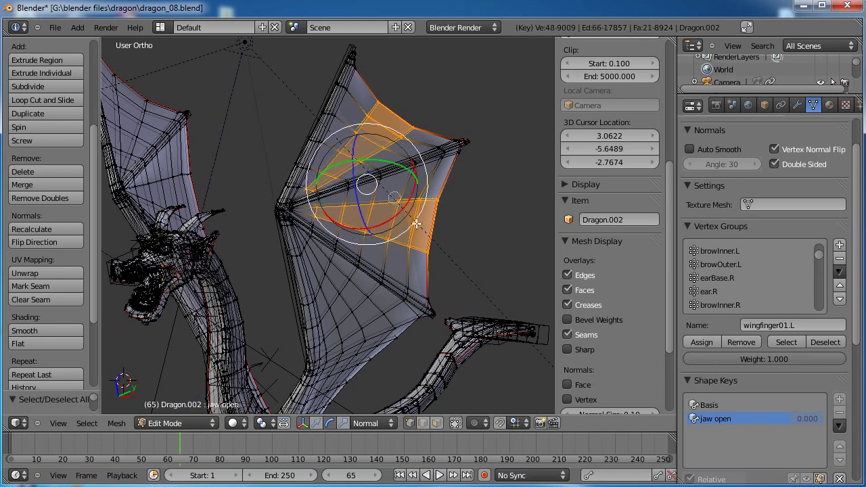
Add the central vertices of the left wing's lower membrane panel to the selection
shift+right_click(371, 307)
key(c)
mouse_move(367, 309)
mouse_down()
mouse_move(377, 316)
mouse_move(372, 337)
mouse_move(392, 335)
mouse_move(373, 316)
mouse_move(351, 314)
mouse_move(354, 362)
mouse_move(343, 290)
mouse_move(329, 263)
mouse_up()
scroll(329, 261, down, 3)
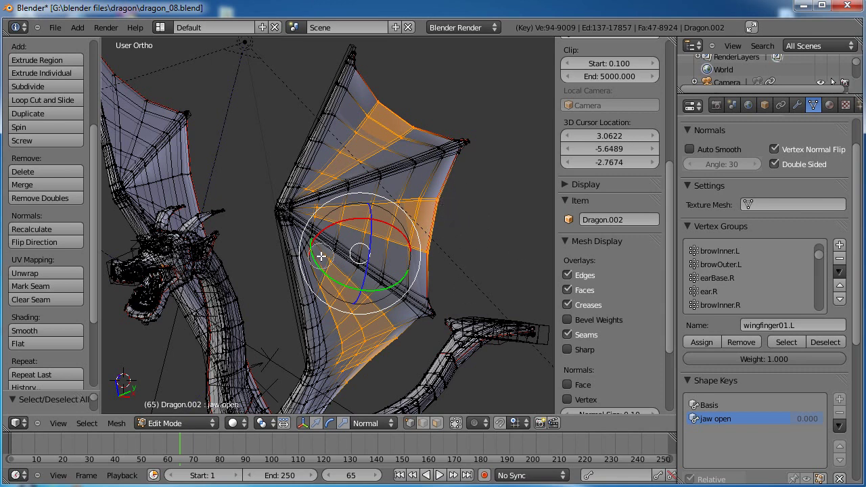
drag(315, 253, 306, 240)
Complete the lower-panel selection from the wing joint down along the trailing edge to the dragon's body
scroll(410, 244, down, 4)
middle_drag(433, 235, 236, 255)
scroll(344, 232, up, 6)
shift+middle_drag(322, 220, 338, 259)
scroll(343, 252, down, 3)
scroll(339, 259, up, 5)
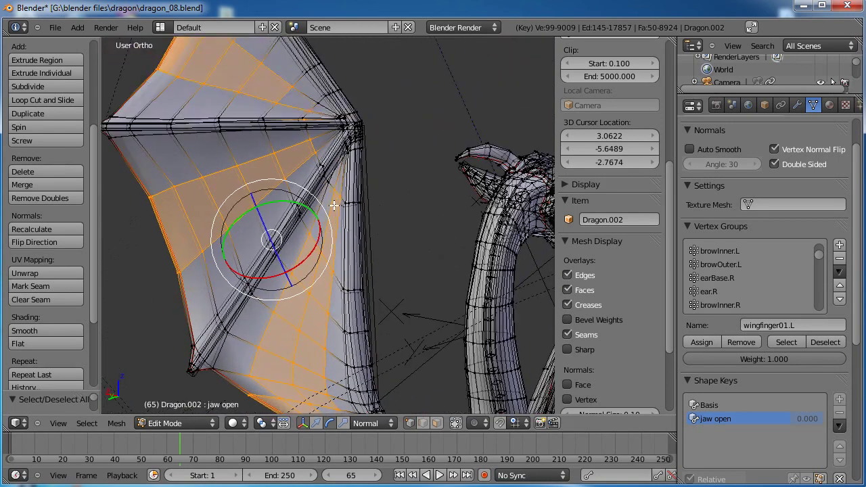
scroll(338, 241, down, 3)
shift+middle_drag(361, 318, 344, 90)
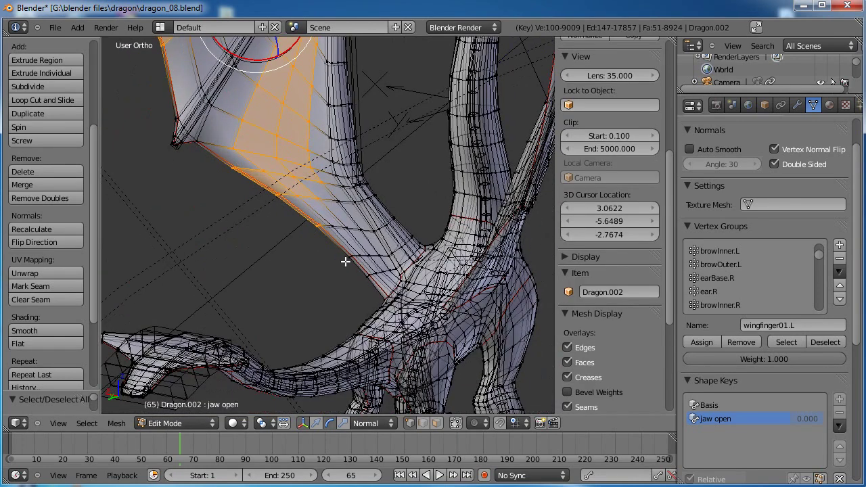
key(c)
mouse_move(350, 264)
mouse_down()
mouse_move(344, 228)
mouse_move(334, 248)
mouse_move(368, 270)
mouse_move(373, 263)
mouse_up()
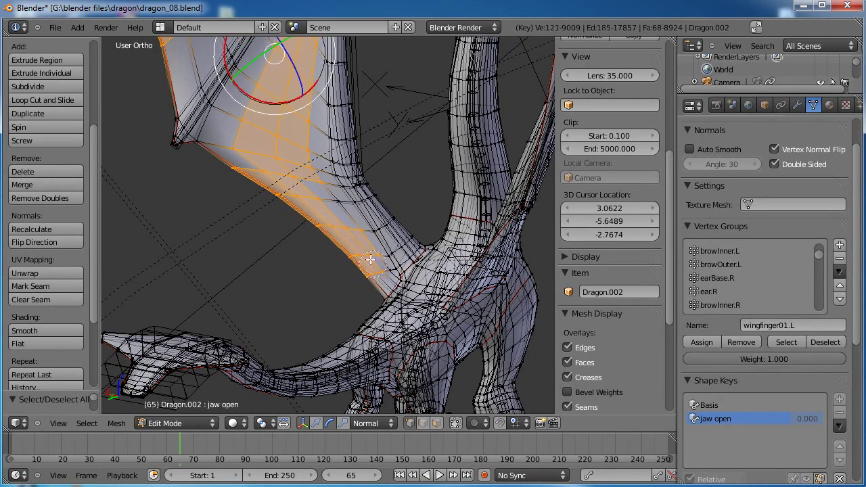
drag(349, 225, 332, 202)
Create a vertex group named web_wings and assign the selected left-wing membrane vertices at weight 1.000
middle_drag(245, 205, 456, 236)
scroll(456, 237, down, 4)
middle_drag(371, 162, 359, 257)
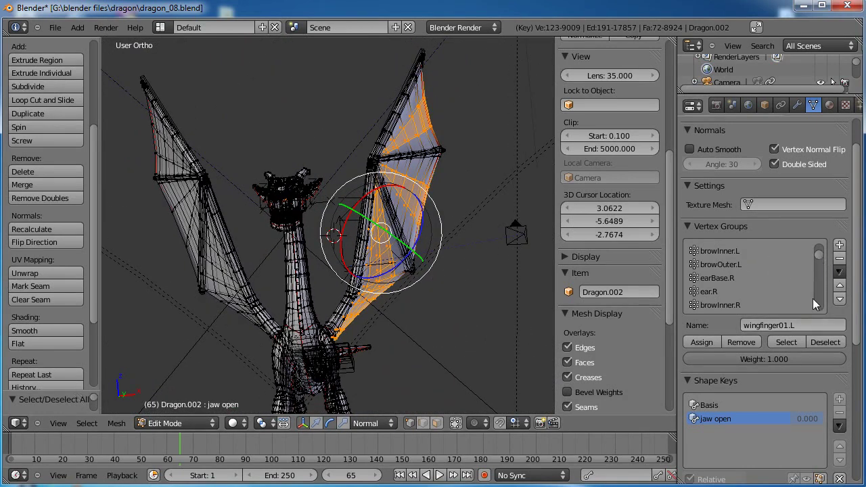
drag(820, 255, 820, 237)
click(839, 244)
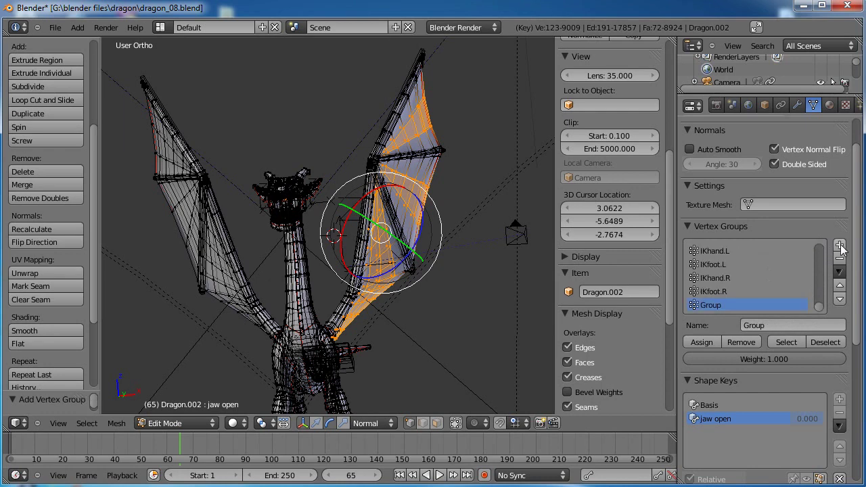
click(784, 325)
text(web_wings)
key(Return)
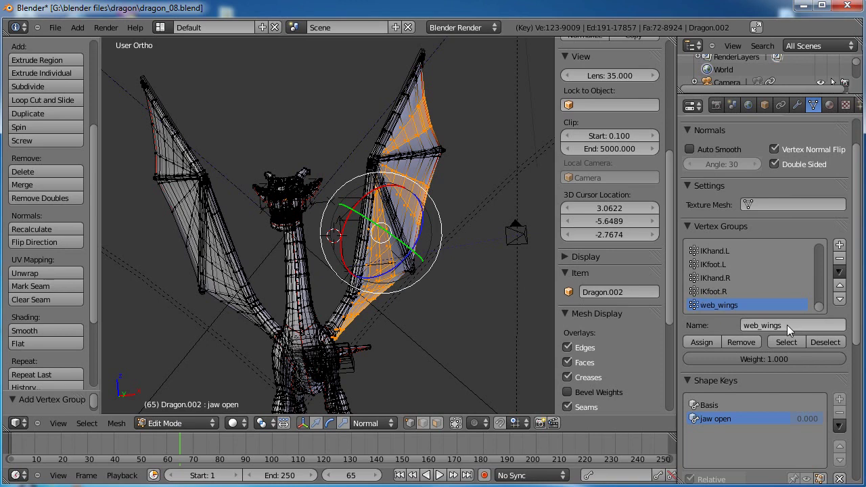
click(702, 342)
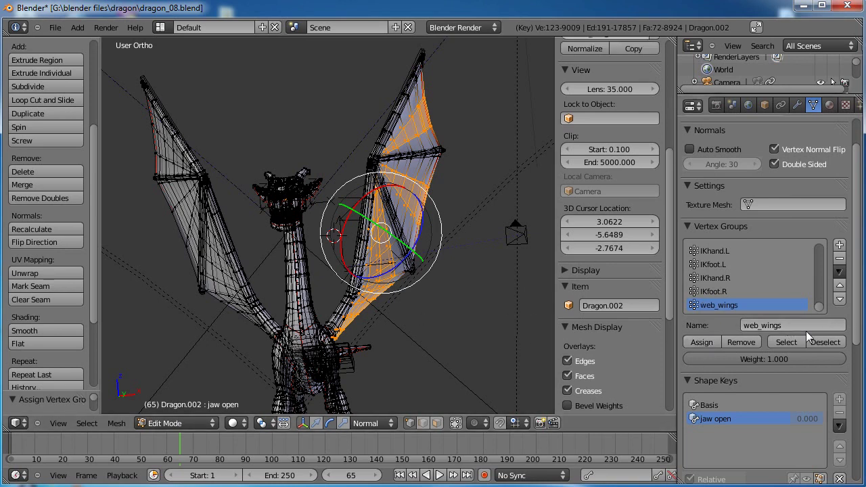
Deselect everything and circle-select the right wing's lower membrane from the body up toward the finger joint
middle_drag(456, 279, 408, 261)
scroll(359, 280, up, 3)
middle_drag(359, 280, 335, 319)
key(a)
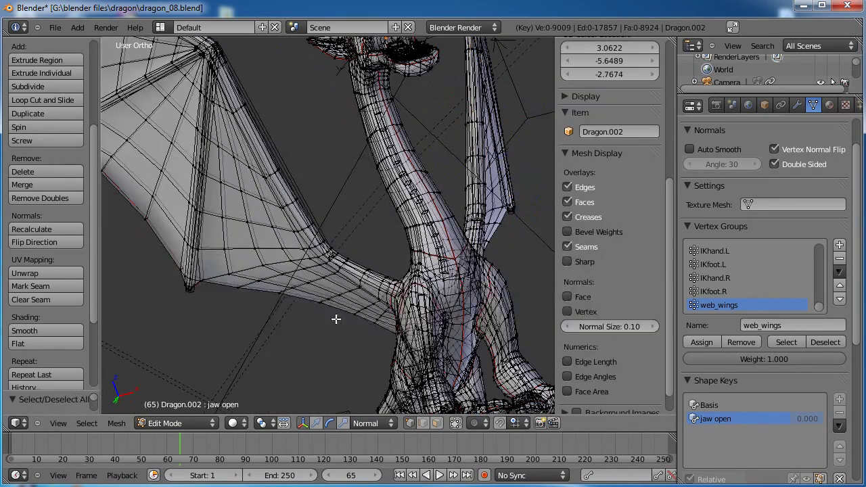
alt+right_click(366, 314)
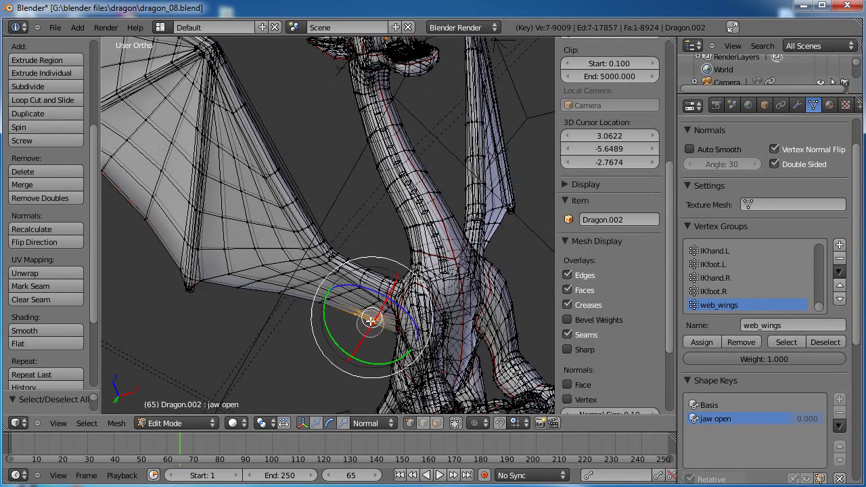
mouse_move(367, 313)
mouse_down()
mouse_move(337, 294)
mouse_move(234, 286)
mouse_move(291, 274)
mouse_move(292, 262)
mouse_move(228, 148)
mouse_move(246, 269)
mouse_up()
alt+shift+right_click(244, 272)
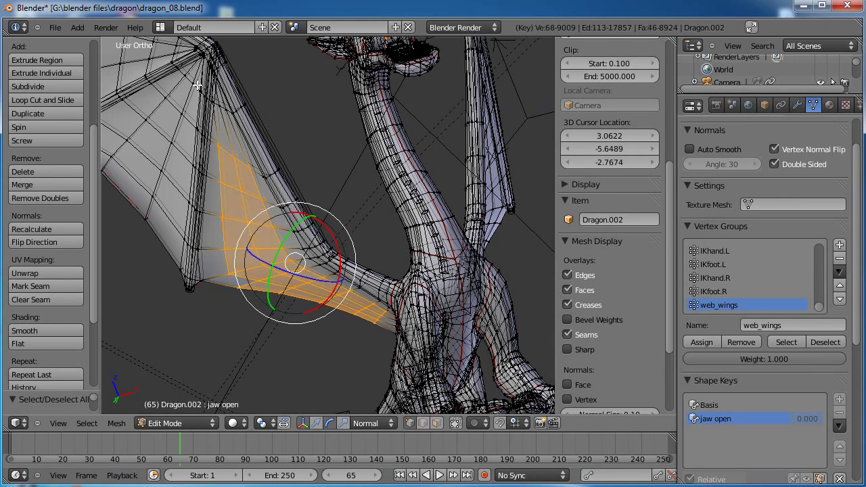
scroll(230, 108, up, 10)
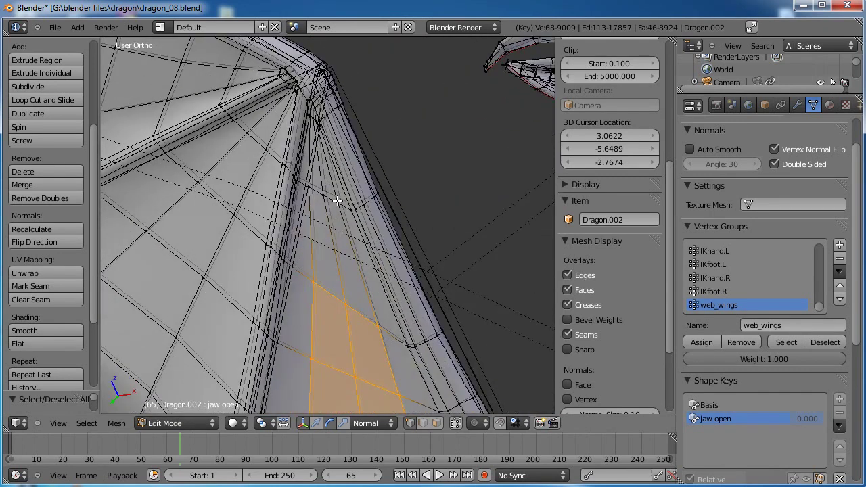
alt+shift+right_click(368, 181)
alt+shift+right_click(359, 166)
Add the central strip of the right wing's middle membrane panel, from the joint to the outer edge
scroll(359, 166, down, 4)
scroll(282, 233, down, 3)
drag(288, 223, 301, 199)
alt+shift+right_click(308, 191)
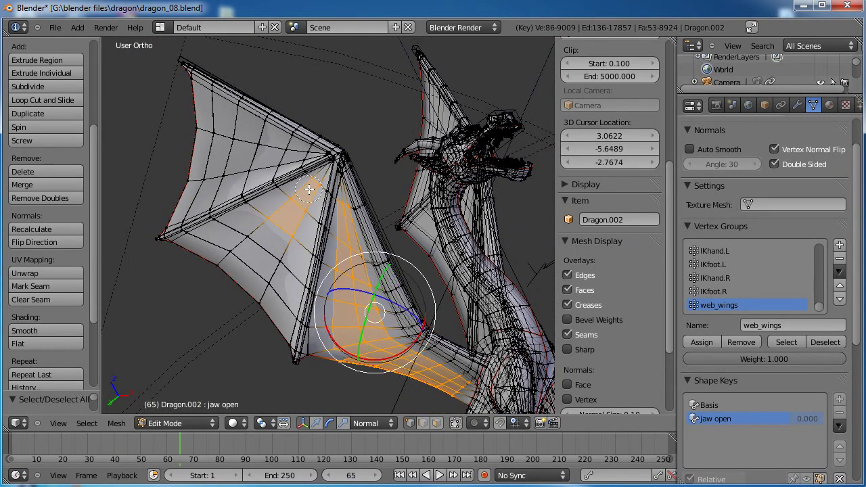
drag(272, 252, 254, 304)
drag(268, 217, 216, 262)
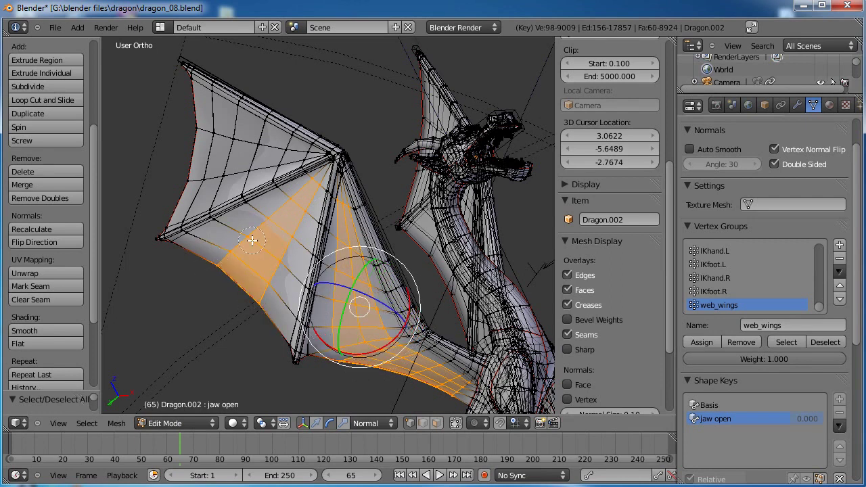
Add the central vertices of the right wing's upper membrane panel, from the outer edge toward the joint
middle_drag(211, 262, 254, 317)
middle_drag(290, 266, 270, 285)
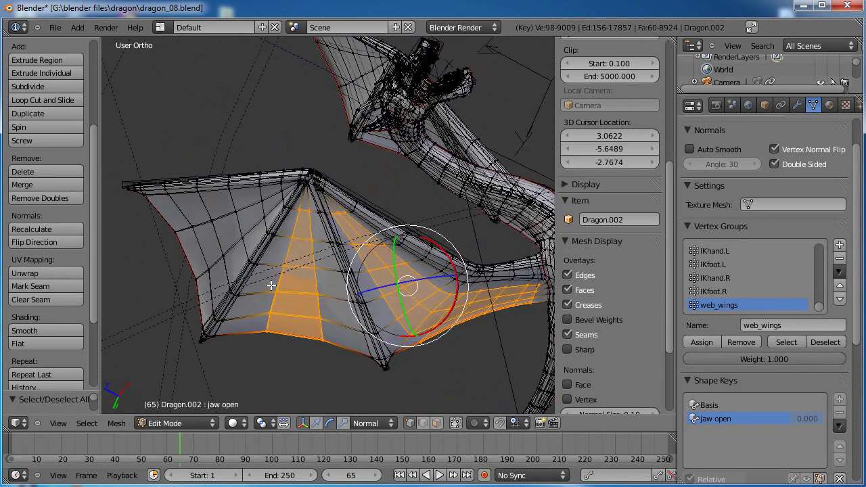
scroll(369, 237, up, 2)
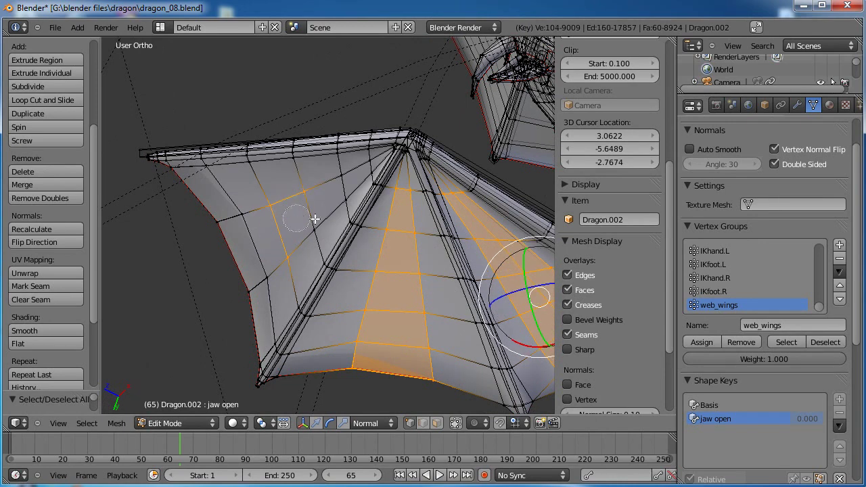
shift+right_click(316, 230)
middle_drag(321, 235, 287, 246)
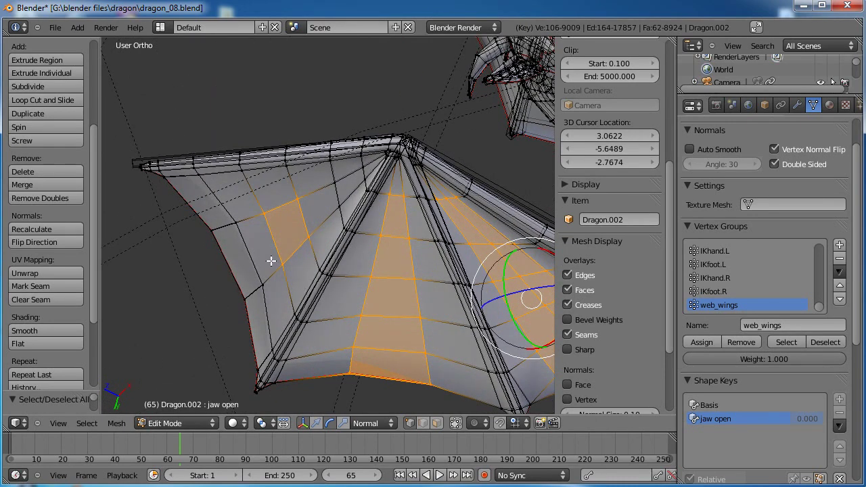
key(c)
mouse_move(253, 226)
mouse_down()
mouse_move(234, 294)
mouse_move(267, 281)
mouse_up()
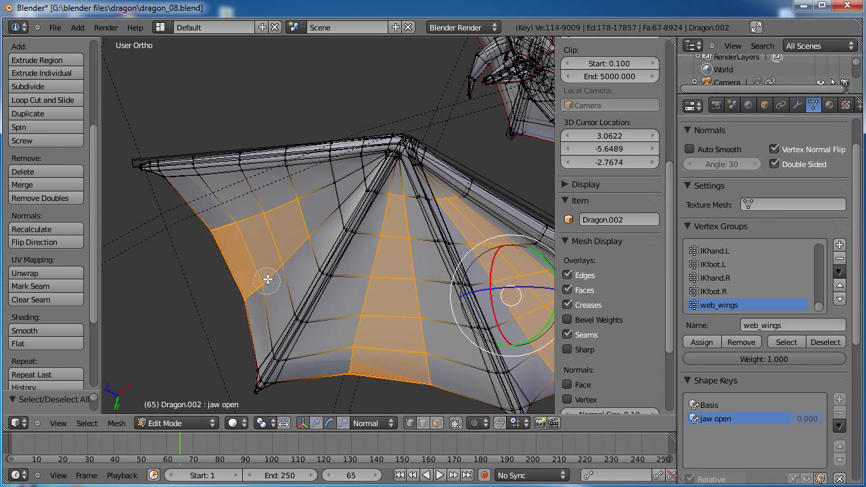
shift+right_click(331, 193)
shift+right_click(354, 172)
right_click(332, 184)
Assign the selected right-wing membrane vertices to the web_wings group at weight 1.000
scroll(334, 189, down, 2)
middle_drag(335, 189, 509, 178)
middle_drag(352, 274, 307, 211)
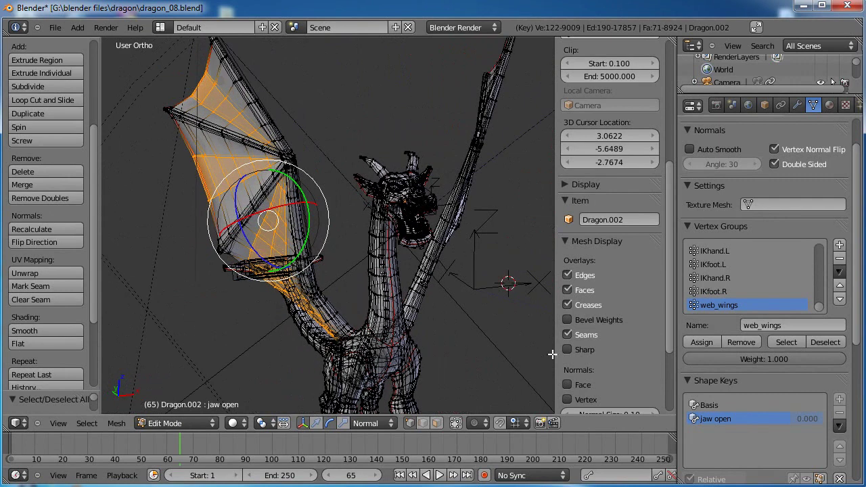
click(701, 342)
Clear the selection and select the web_wings group's vertices to check its coverage on both wings
middle_drag(338, 304, 337, 262)
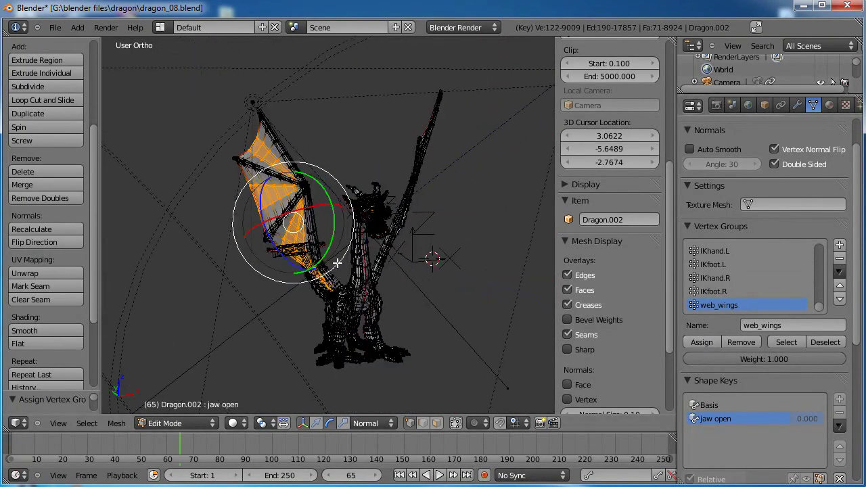
key(a)
middle_drag(427, 276, 77, 241)
click(783, 340)
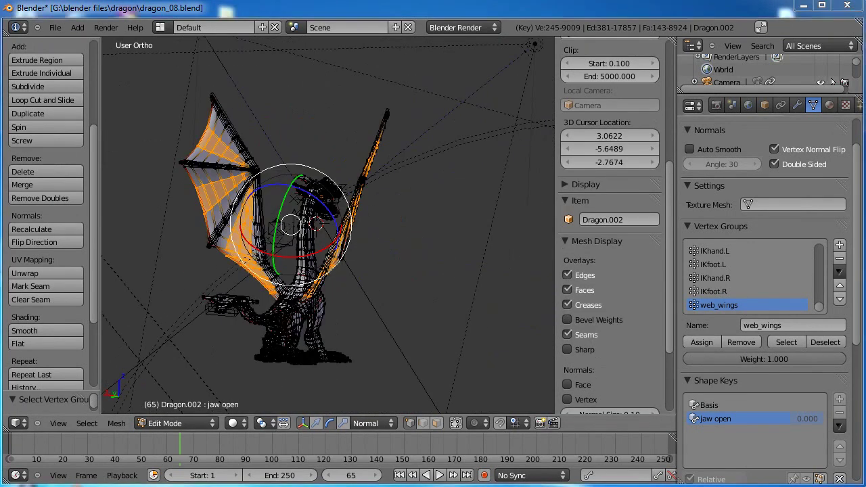
middle_drag(244, 237, 251, 257)
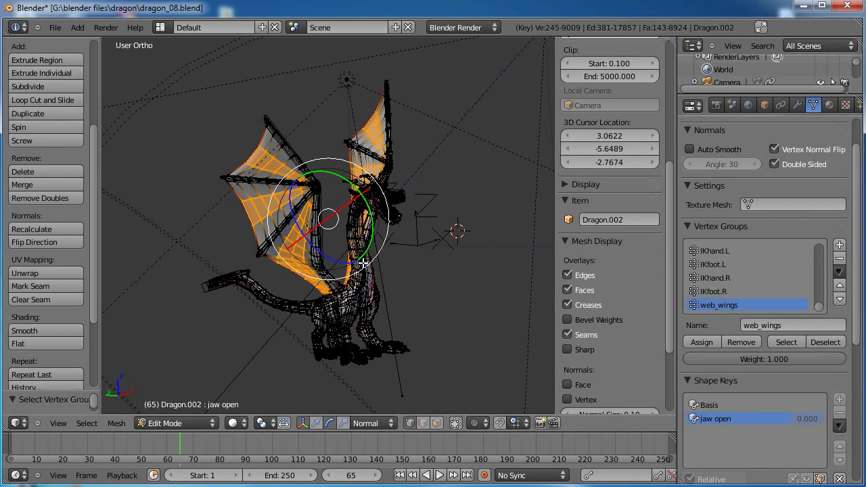
Switch to Weight Paint mode and display the web_wings group's weights on both wings
click(177, 423)
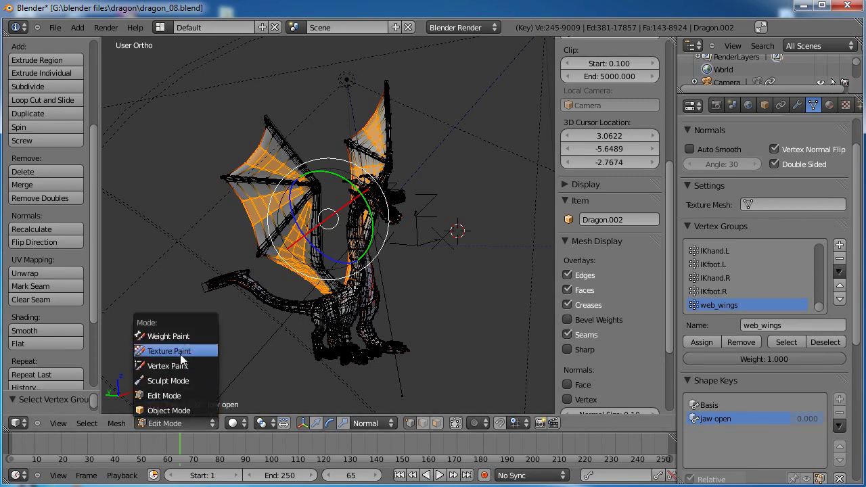
click(169, 336)
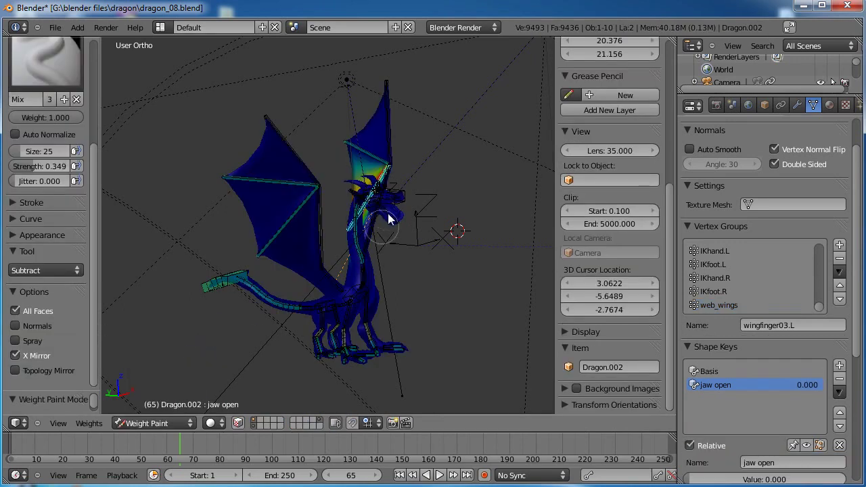
middle_drag(377, 242, 280, 245)
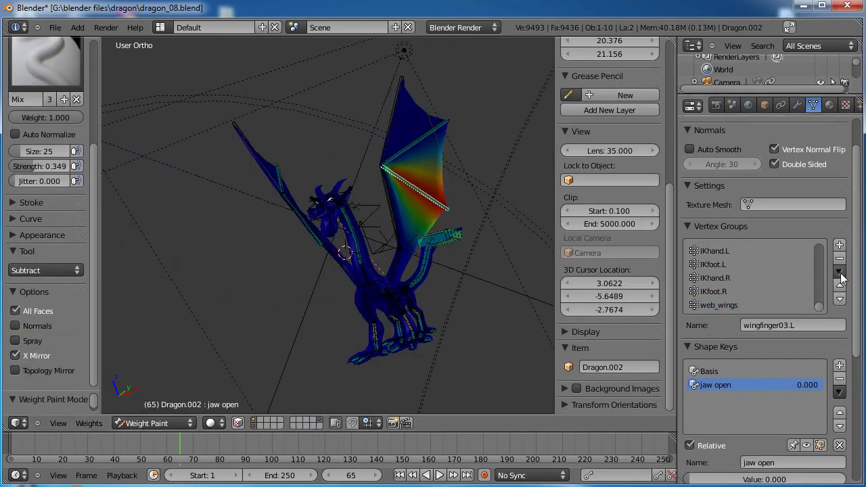
click(717, 305)
middle_drag(433, 244, 428, 216)
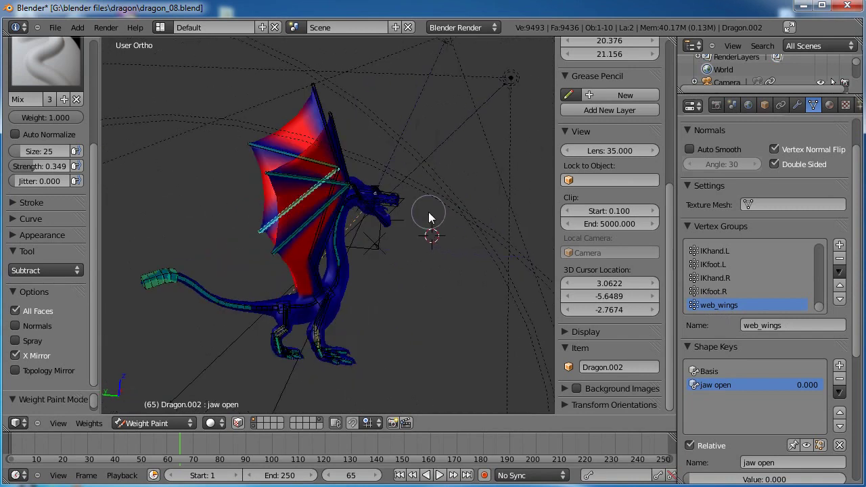
Remove the selected membrane vertices of both wings from the web_wings group in Edit Mode
middle_drag(441, 249, 416, 184)
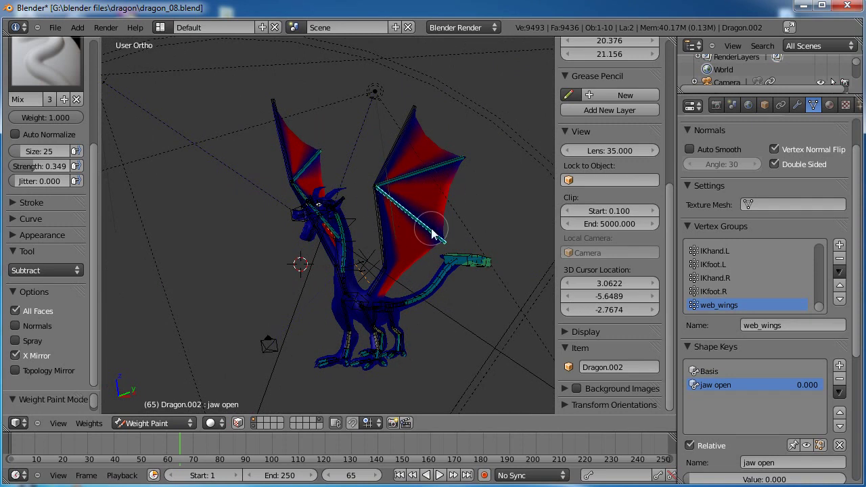
key(Tab)
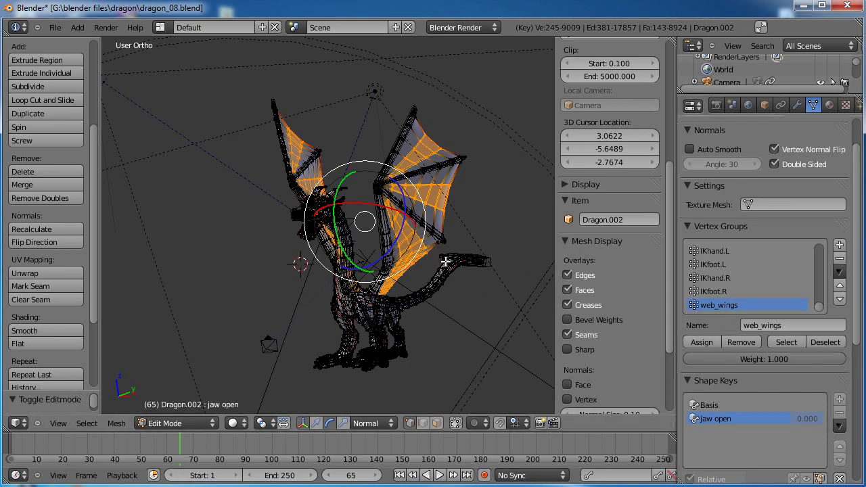
click(746, 343)
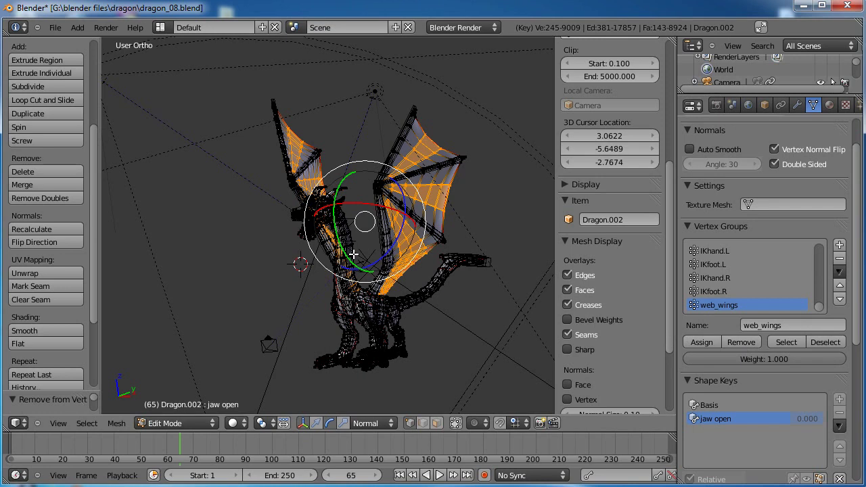
Invert the vertex selection and assign the dragon's body and wing bones to the web_wings group at weight 1.000
key(w)
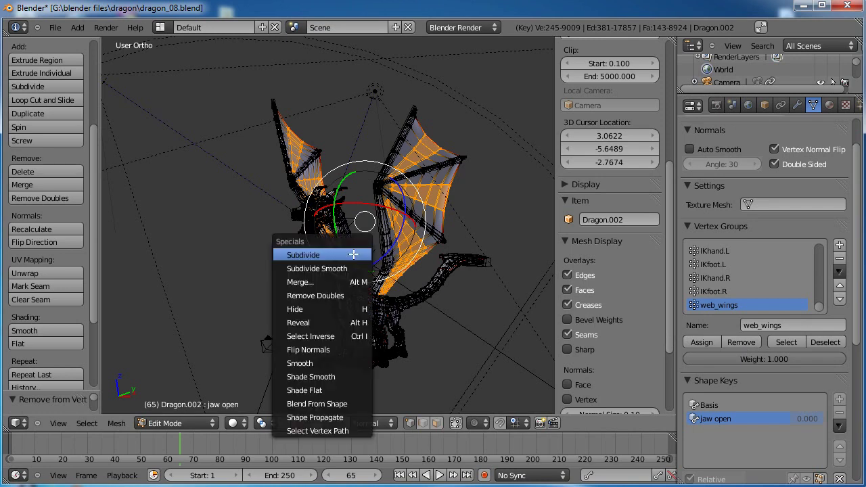
click(340, 337)
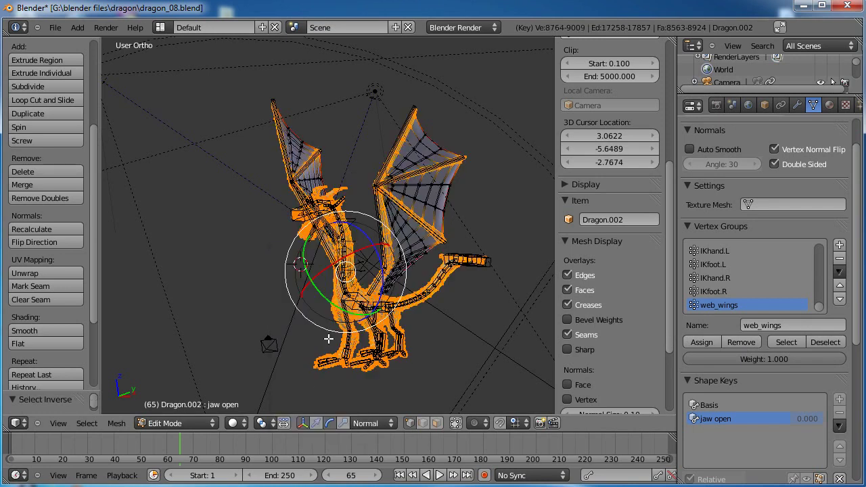
click(702, 342)
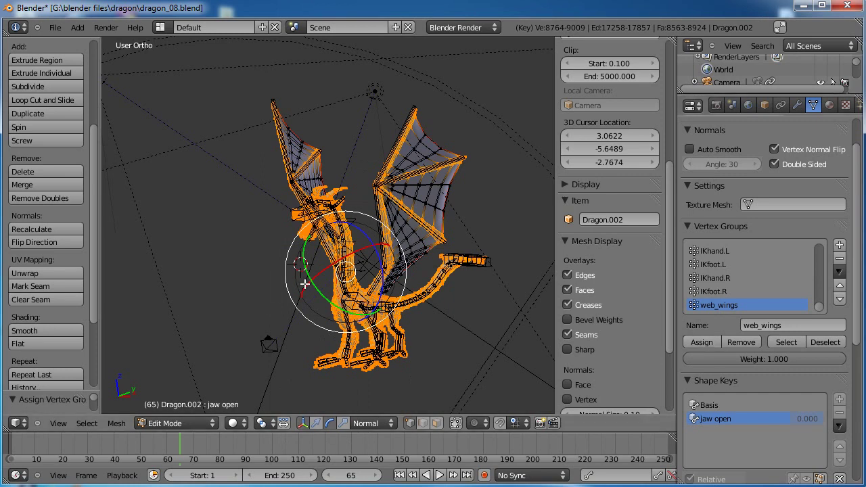
Return to Weight Paint mode and display the web_wings group's weights to check the inverted coverage on the body and wings
key(Tab)
key(ctrl+Tab)
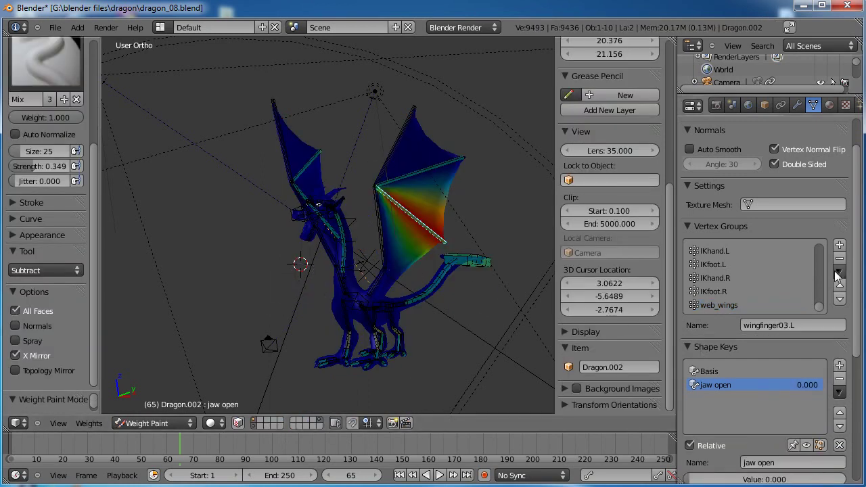
click(719, 305)
middle_drag(473, 271, 385, 247)
middle_drag(429, 286, 379, 282)
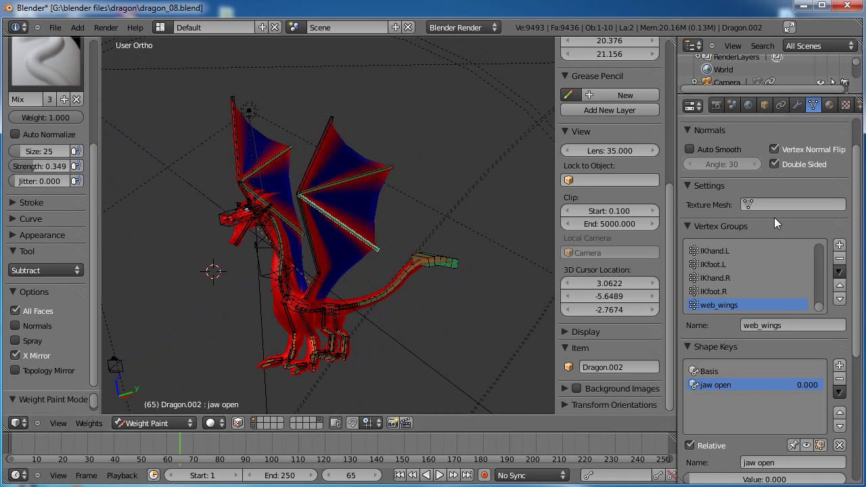
Add Cloth physics to the dragon mesh and enable Pinning
middle_drag(818, 110, 784, 119)
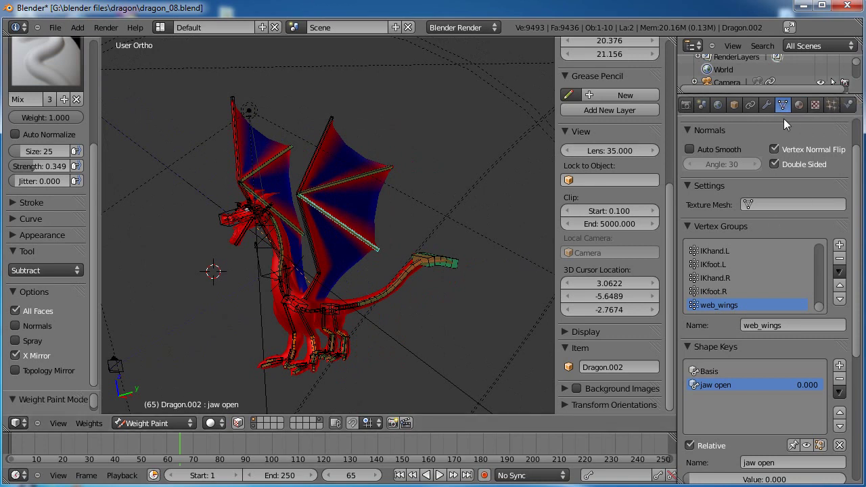
click(850, 107)
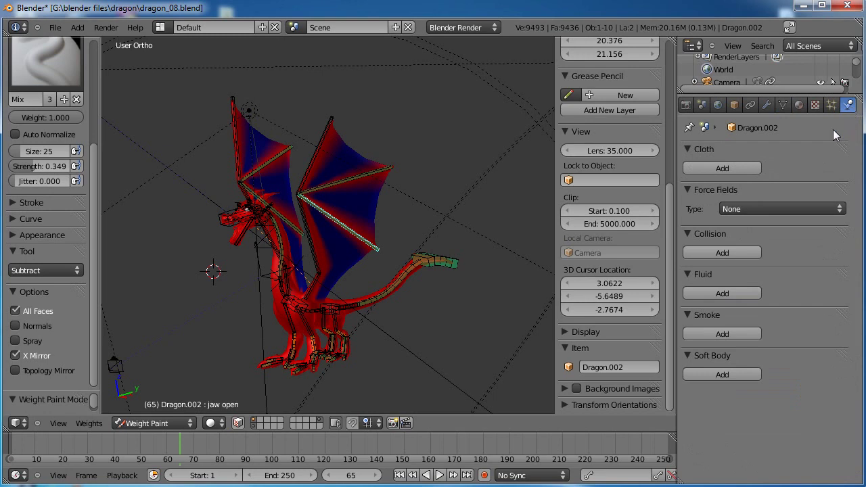
click(721, 167)
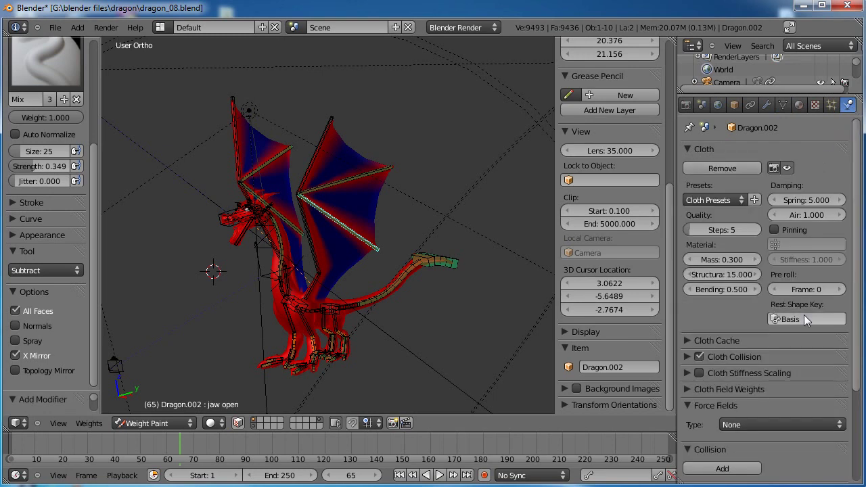
click(780, 231)
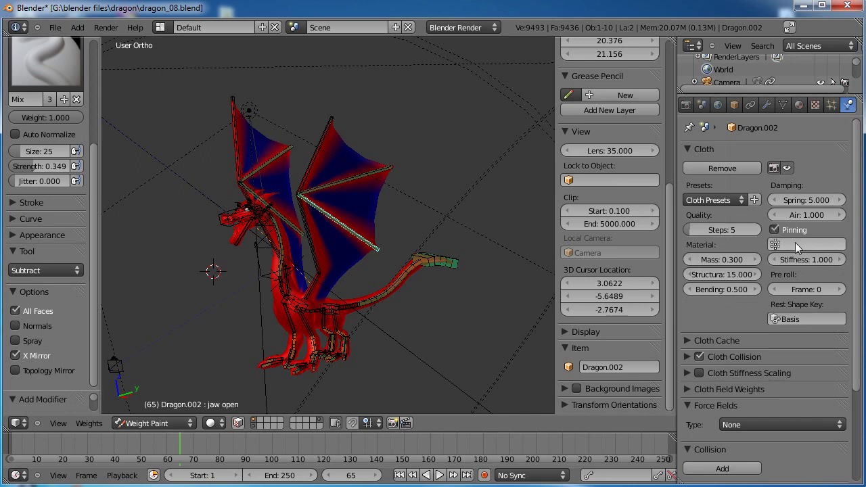
Set the cloth's pinning vertex group to web_wings
click(782, 245)
scroll(805, 325, down, 6)
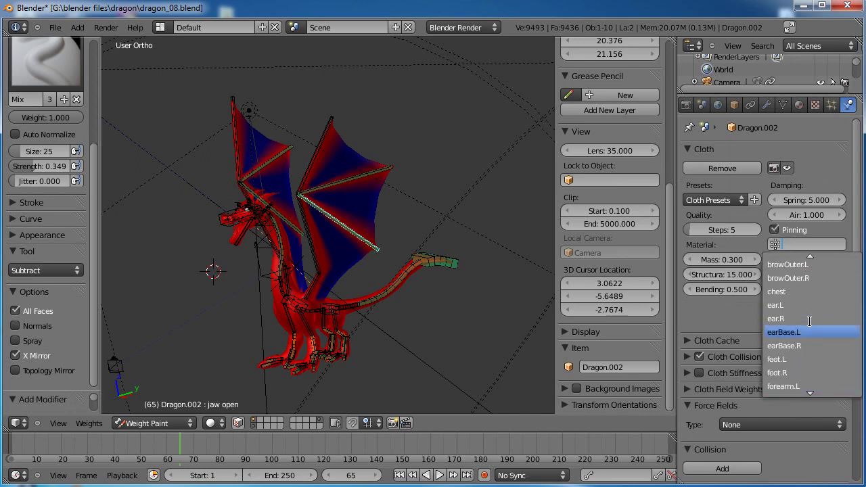
scroll(811, 359, down, 3)
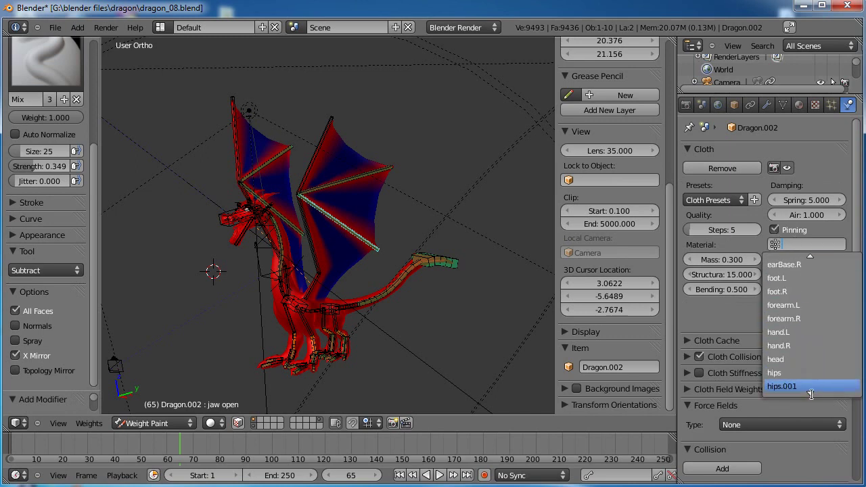
scroll(811, 396, down, 15)
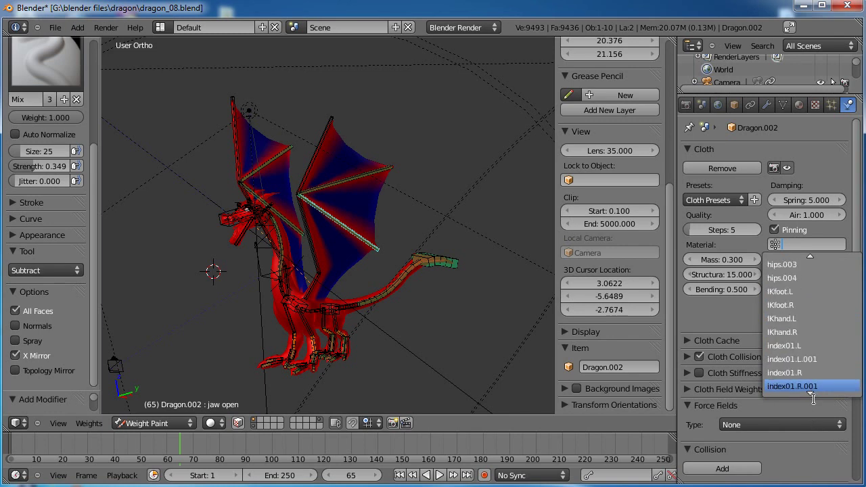
scroll(812, 398, down, 20)
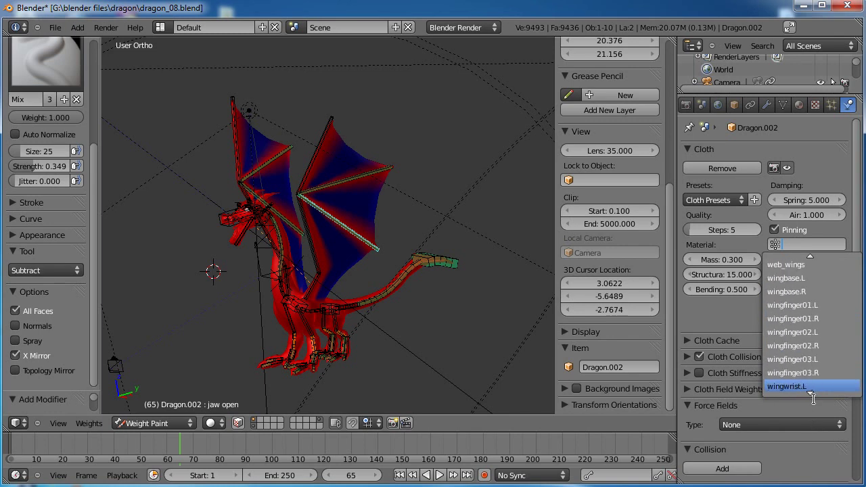
scroll(792, 265, up, 2)
click(794, 278)
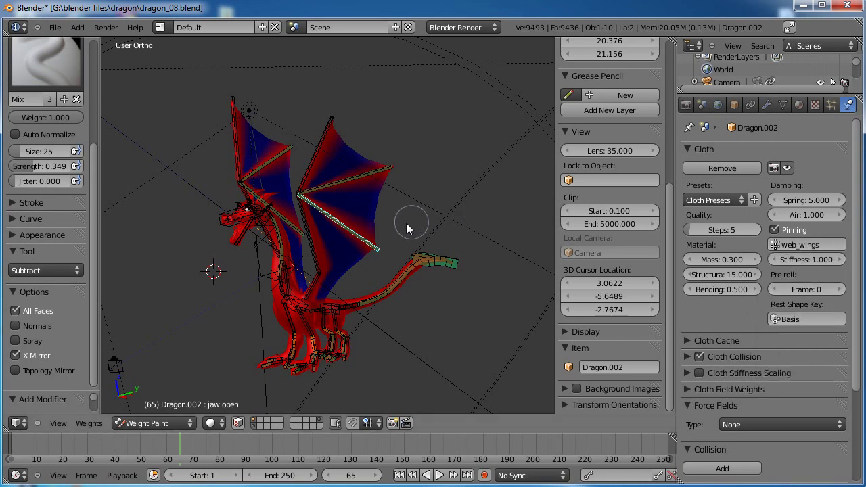
Switch to Object Mode, clear the selection, and hide the layers with the rig and other scene objects to leave only the dragon
click(163, 423)
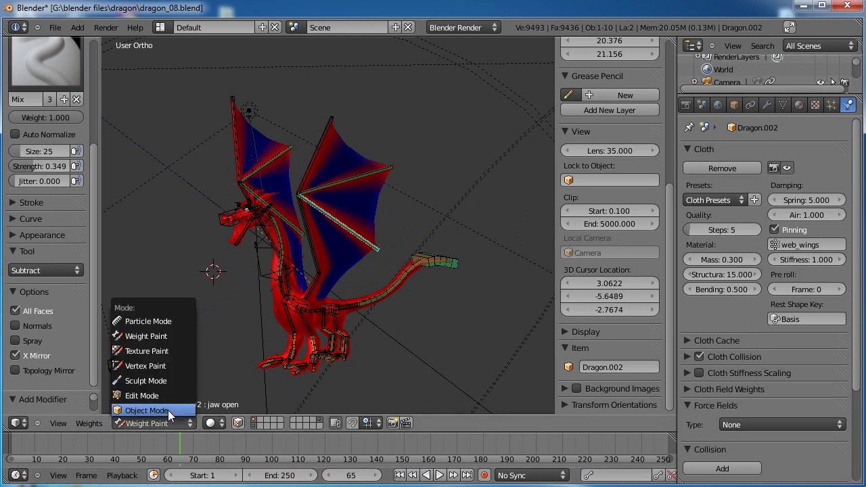
click(146, 411)
key(a)
mouse_move(351, 261)
middle_down()
mouse_move(351, 238)
mouse_move(370, 235)
middle_up()
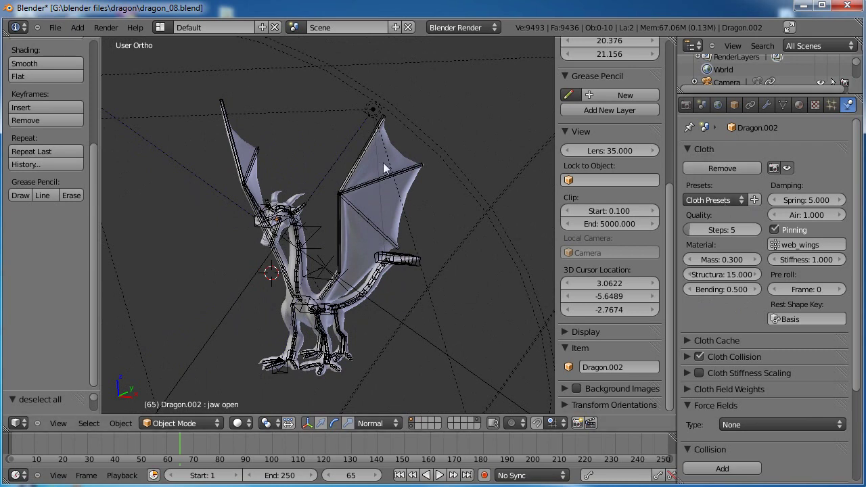
click(410, 425)
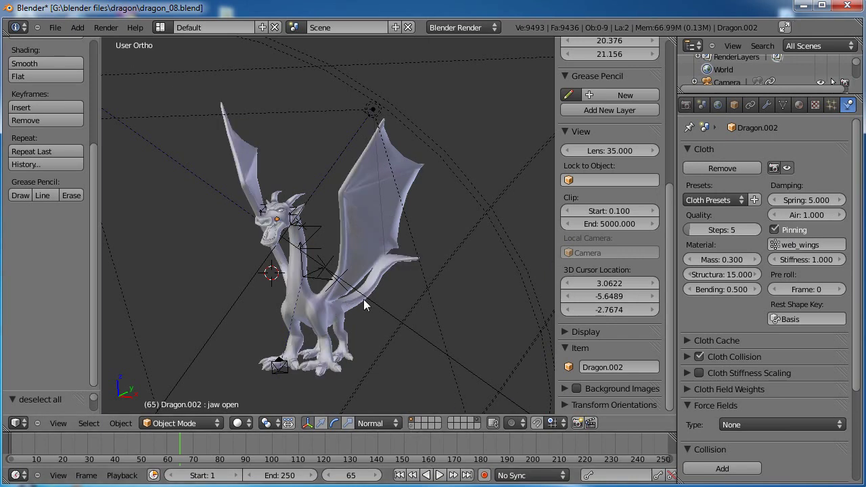
click(476, 423)
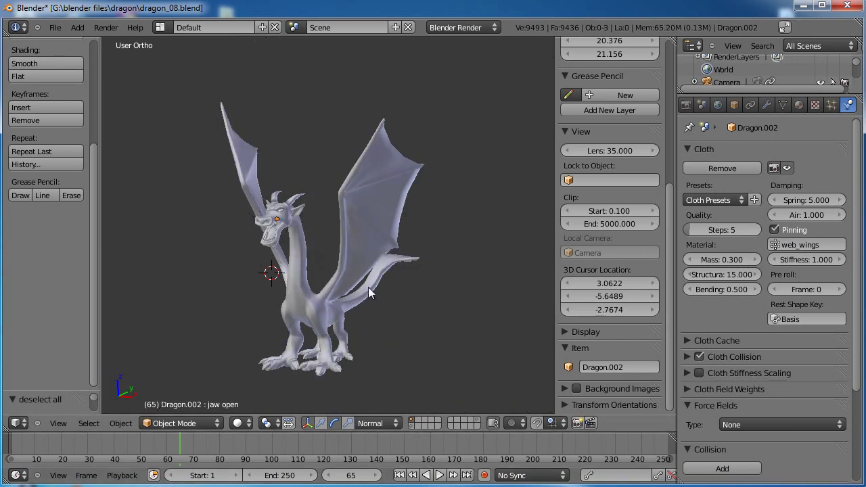
scroll(368, 287, up, 3)
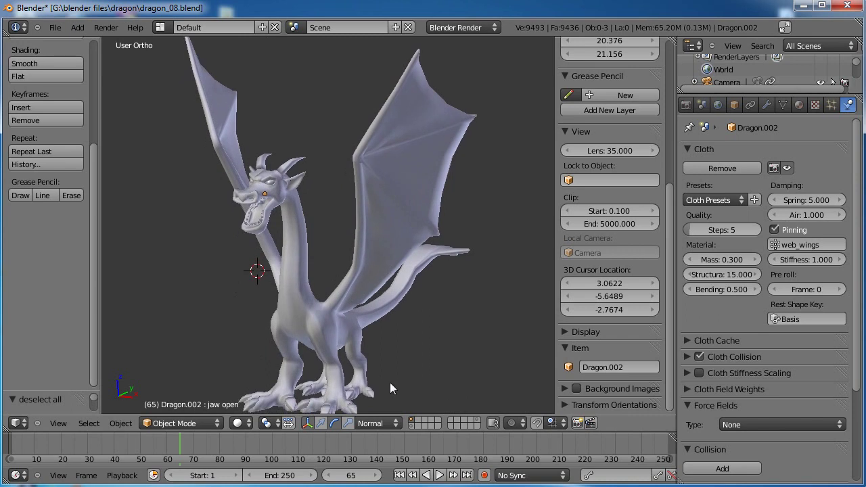
Play the animation from frame 1 to test the cloth simulation on the wings, stop it and return to the first frame
click(399, 475)
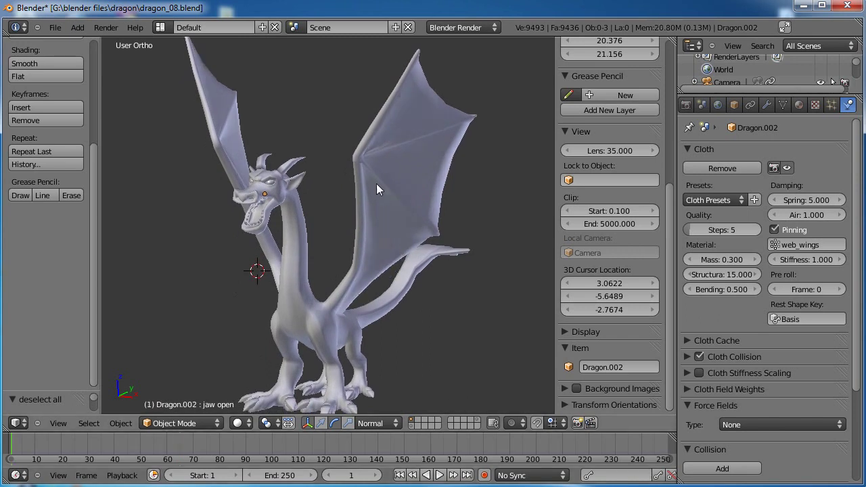
click(439, 475)
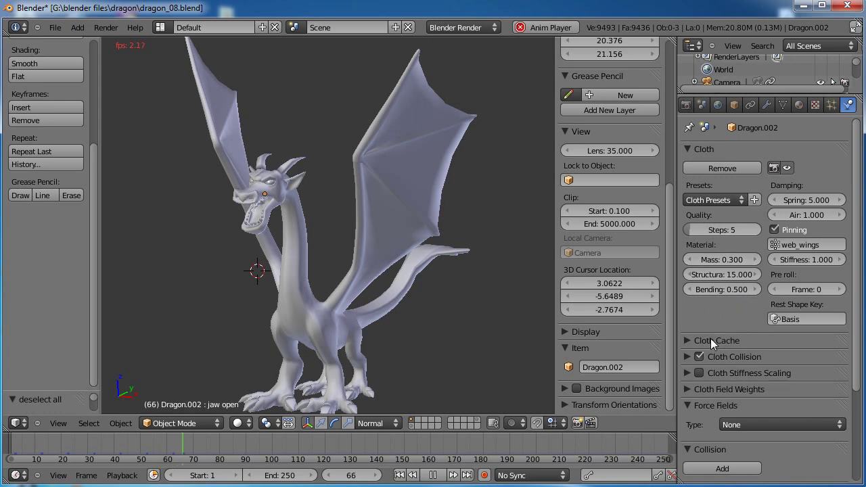
click(432, 475)
click(399, 476)
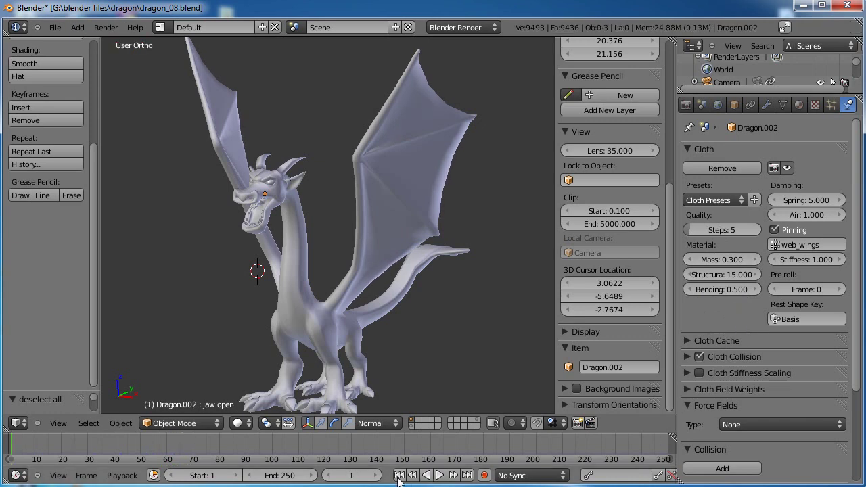
scroll(689, 323, down, 1)
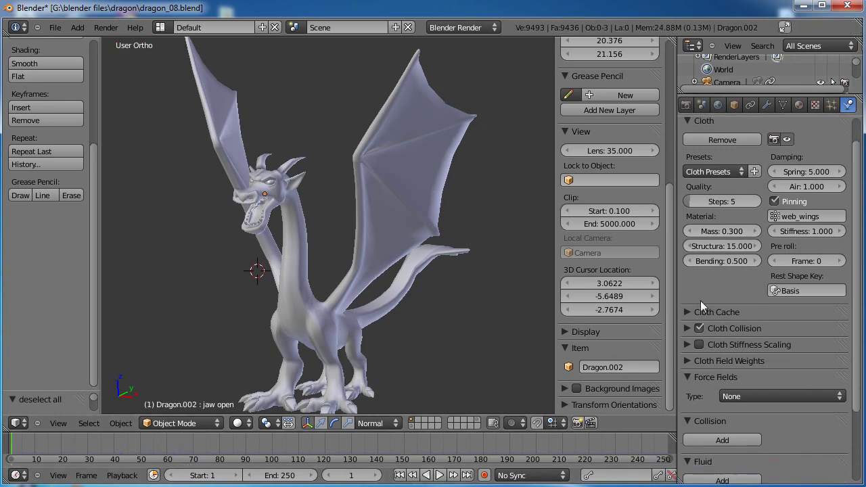
click(688, 312)
scroll(721, 366, down, 1)
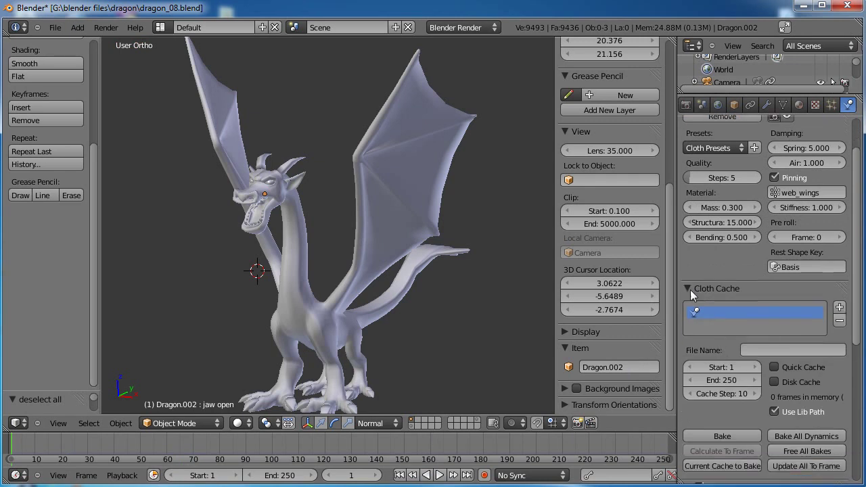
click(688, 289)
scroll(716, 313, up, 2)
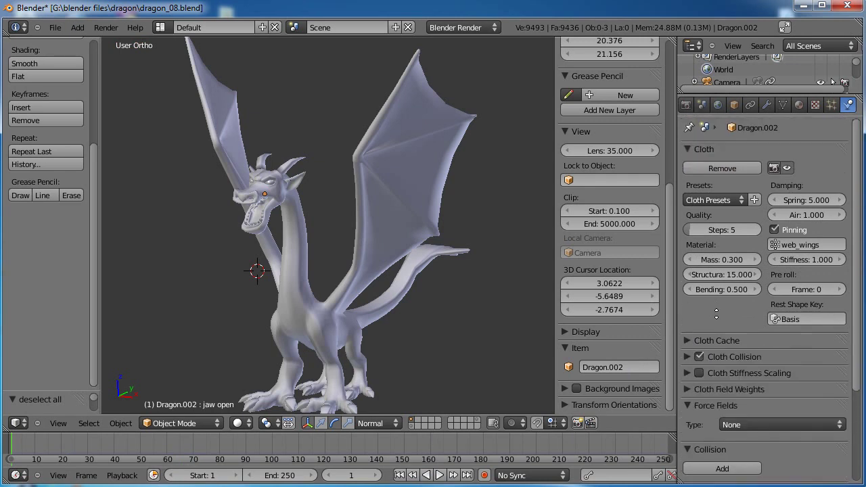
Apply the Leather cloth preset, play the animation from frame 1 to test the wing membranes, and return to the first frame
click(730, 201)
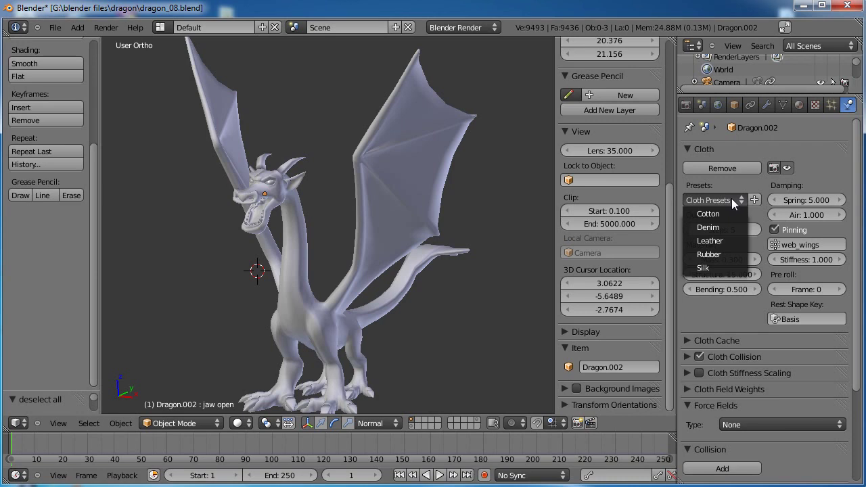
click(717, 241)
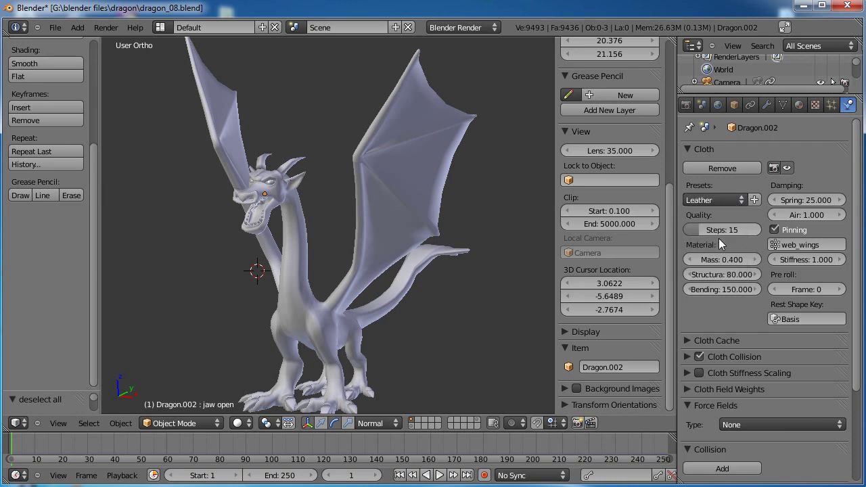
click(440, 475)
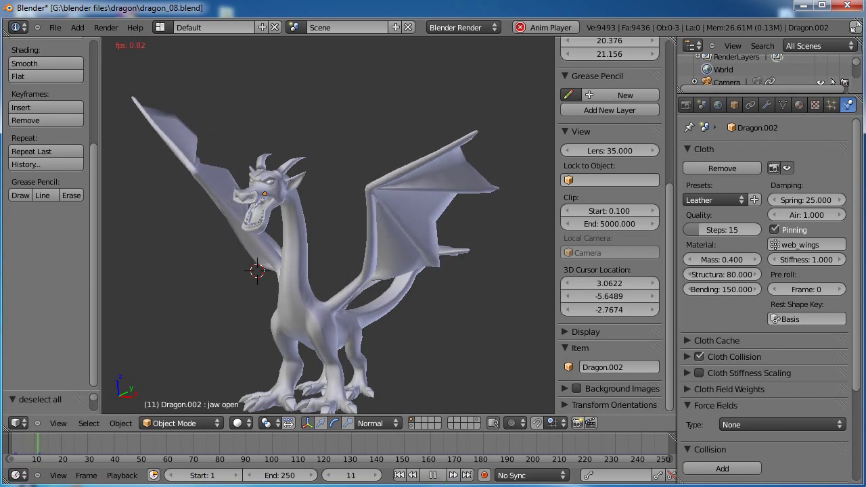
click(433, 479)
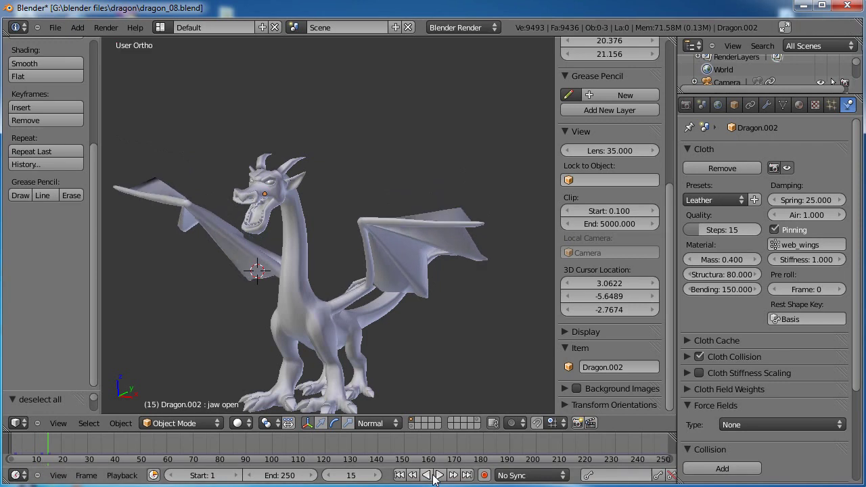
click(399, 475)
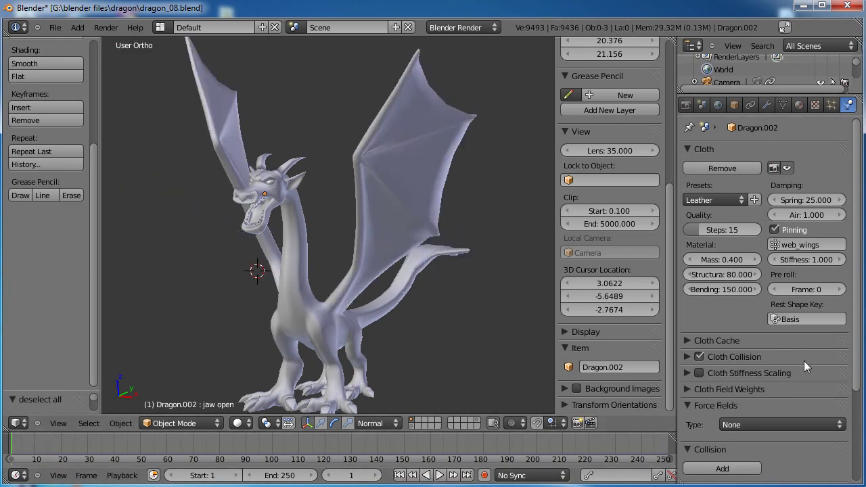
Enable Self Collision in the dragon's Cloth Collision settings and save the file
scroll(803, 361, down, 2)
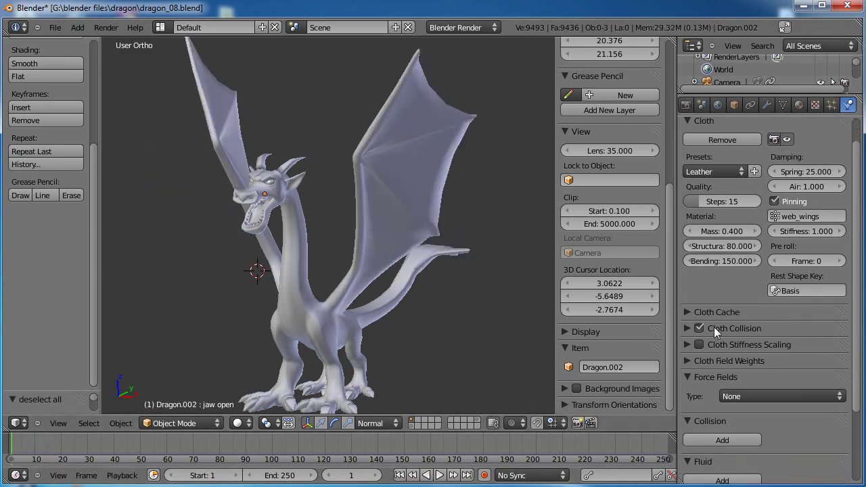
click(691, 330)
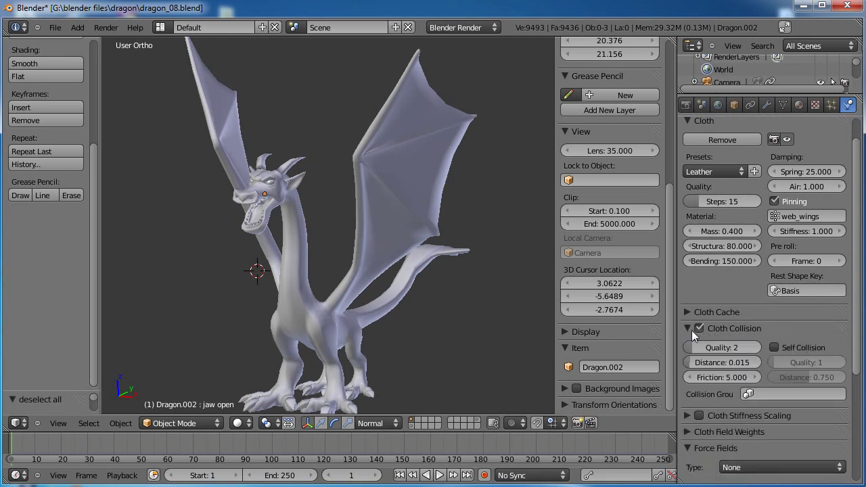
scroll(787, 328, down, 2)
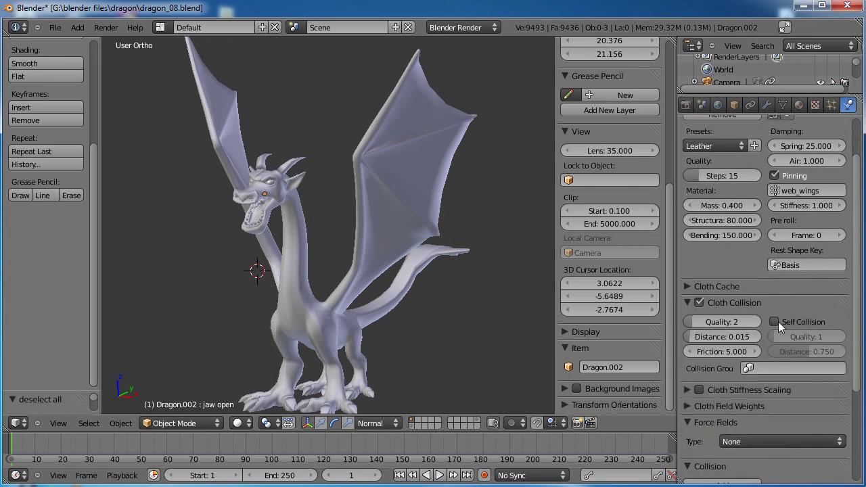
click(773, 322)
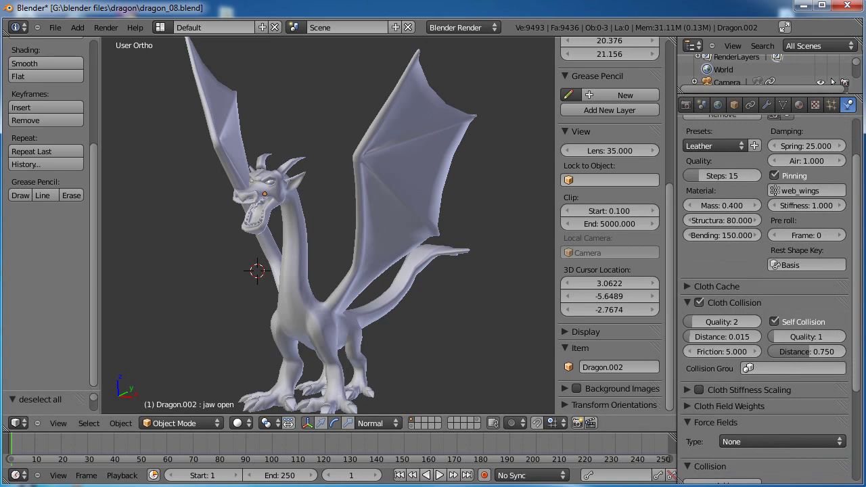
click(52, 28)
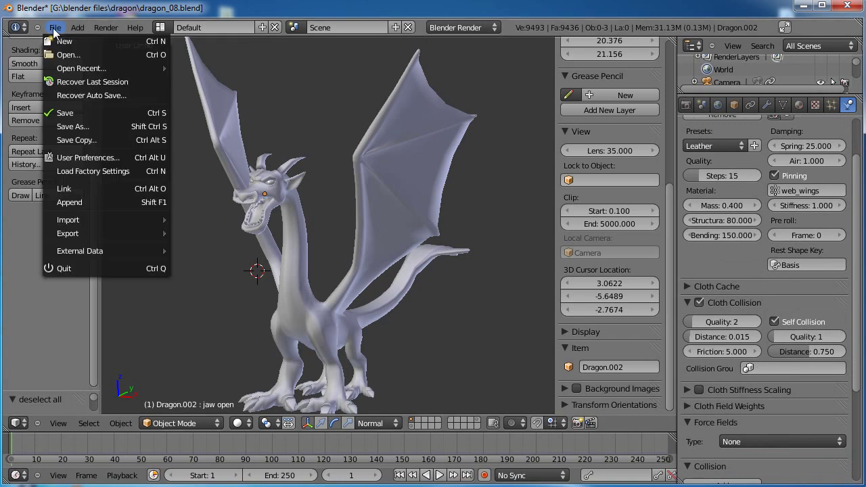
click(72, 114)
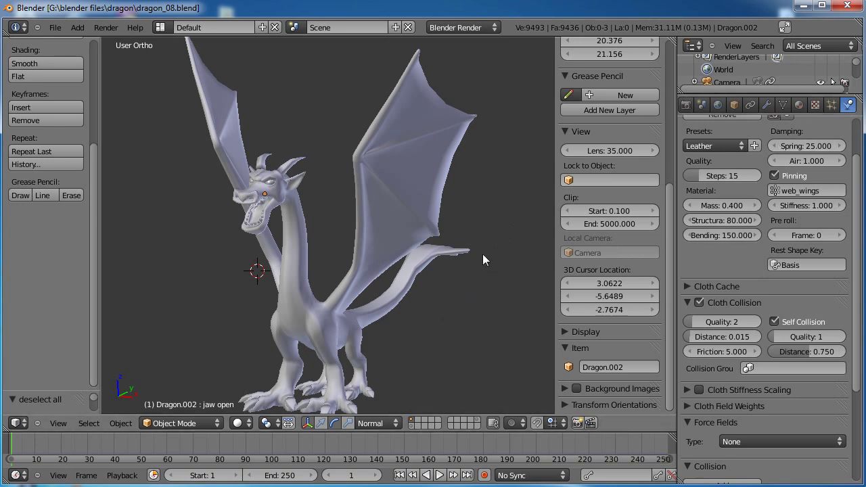
Turn off the cloth's viewport display, scrub the timeline to frame 56 to inspect the wings, and return to the first frame
scroll(793, 257, down, 3)
scroll(794, 255, down, 1)
click(683, 237)
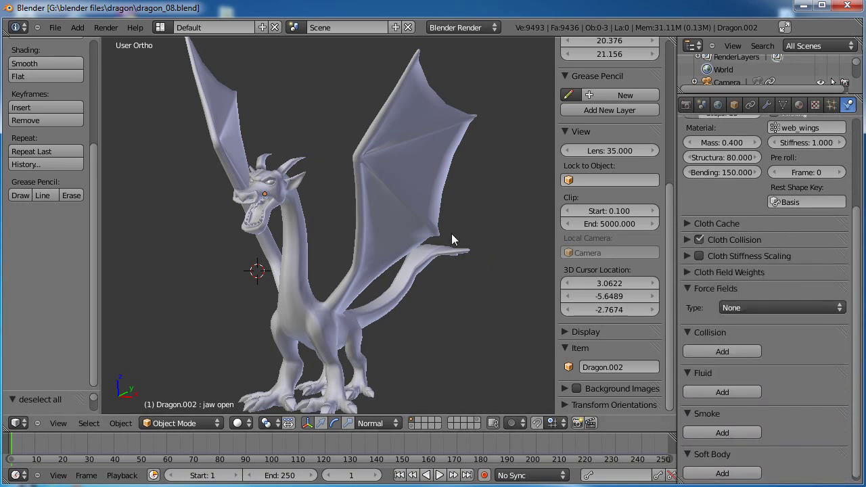
scroll(458, 289, down, 1)
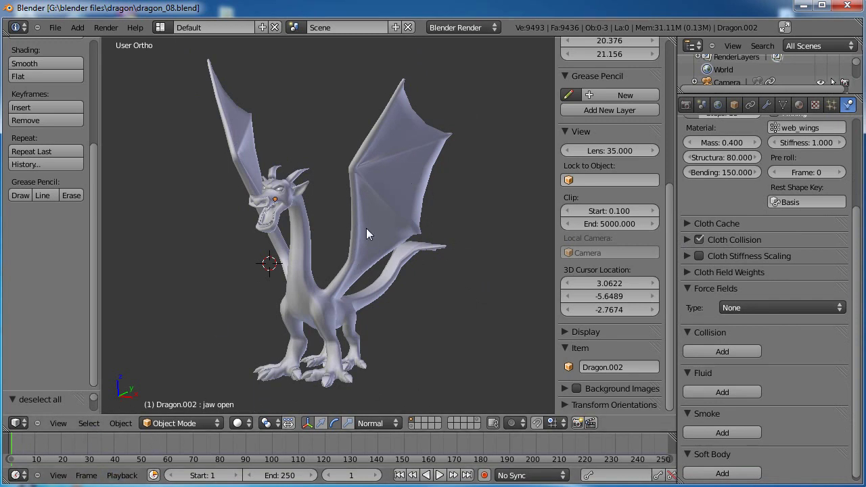
scroll(731, 231, up, 5)
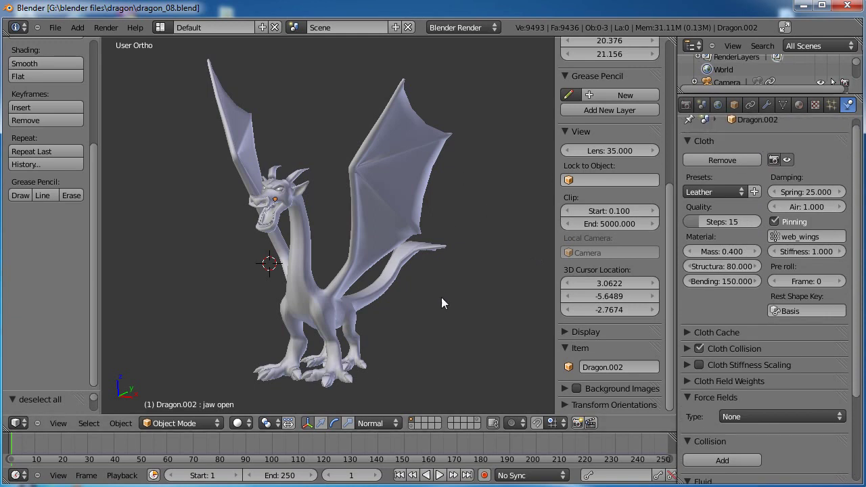
click(787, 161)
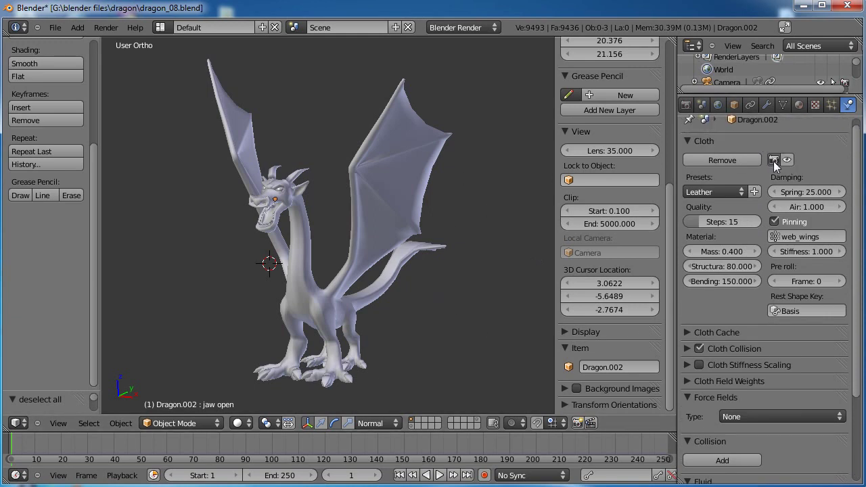
click(17, 459)
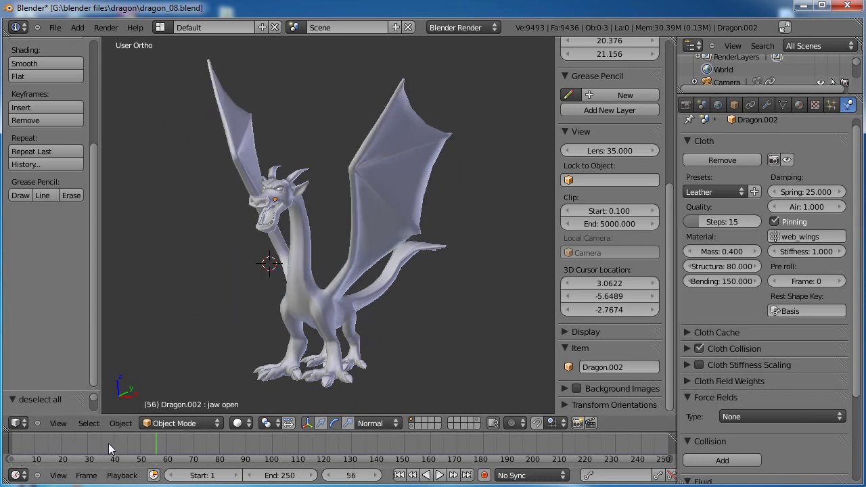
click(399, 475)
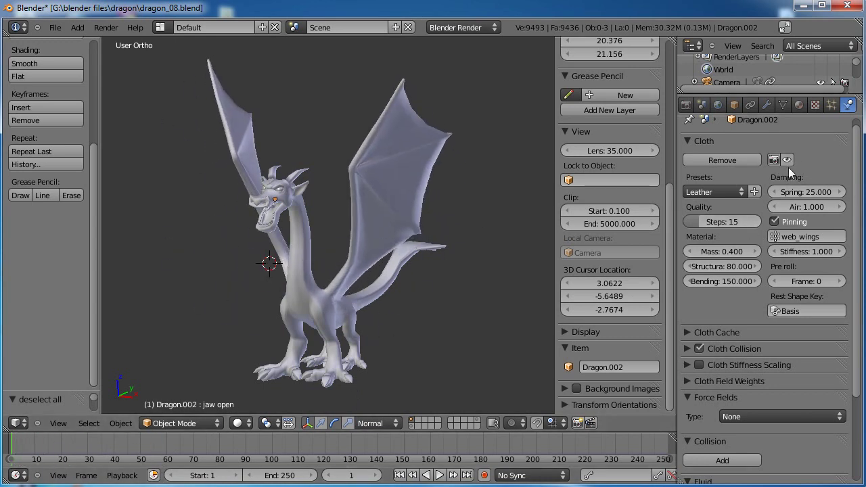
Try baking the cloth simulation for frames 1 to 250 and scrub to frame 7 to inspect the wing membranes
scroll(745, 270, down, 3)
scroll(742, 274, down, 2)
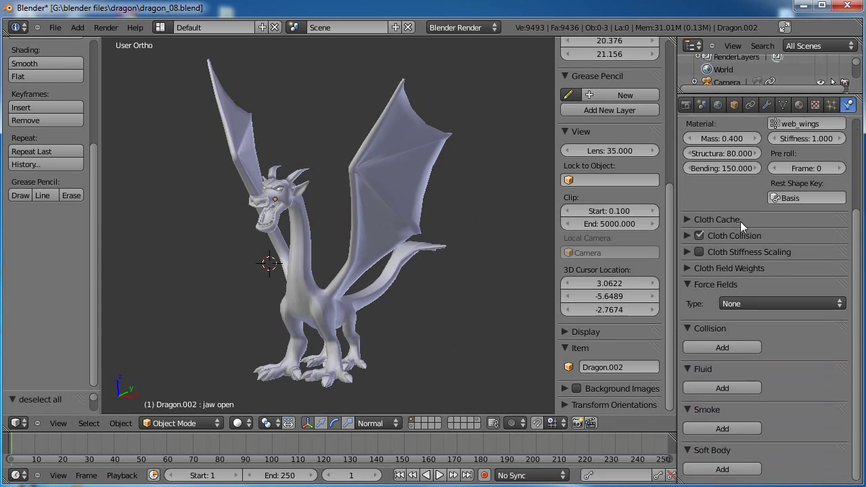
click(696, 285)
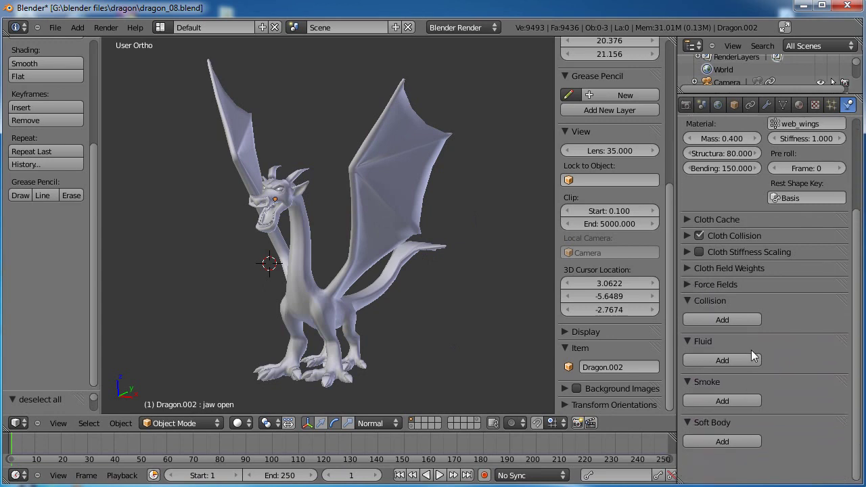
scroll(730, 331, up, 2)
click(685, 258)
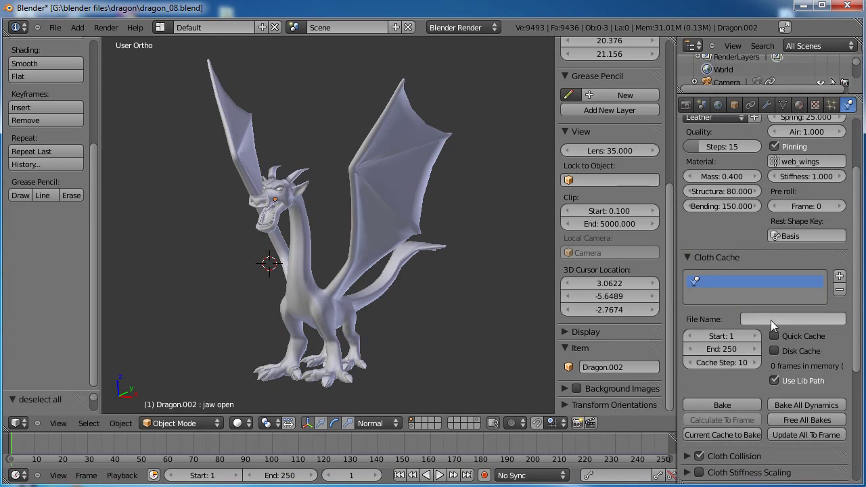
scroll(755, 392, down, 2)
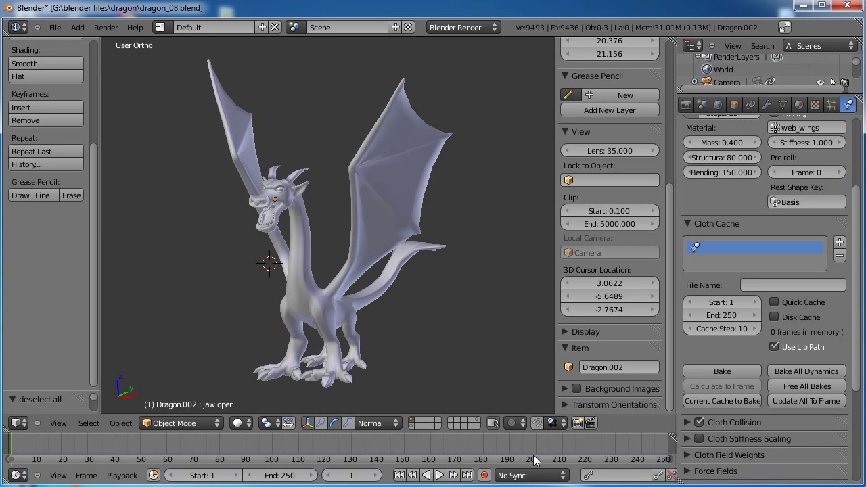
click(724, 316)
click(734, 347)
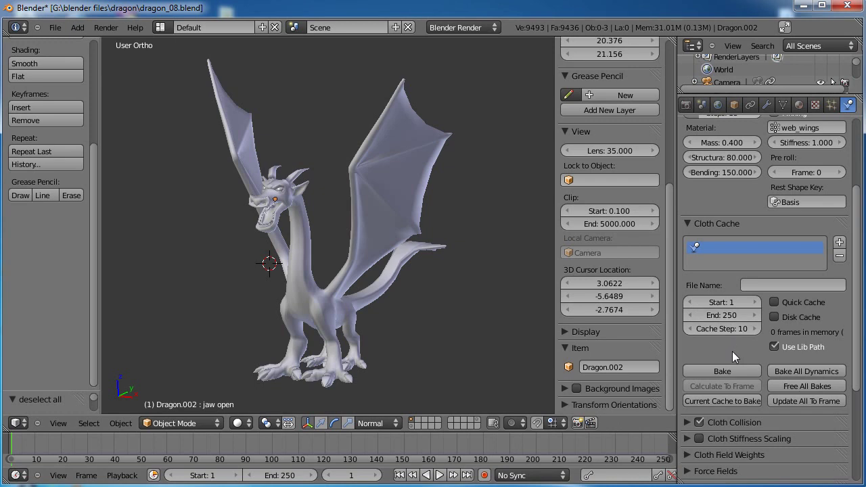
scroll(734, 350, down, 1)
click(718, 359)
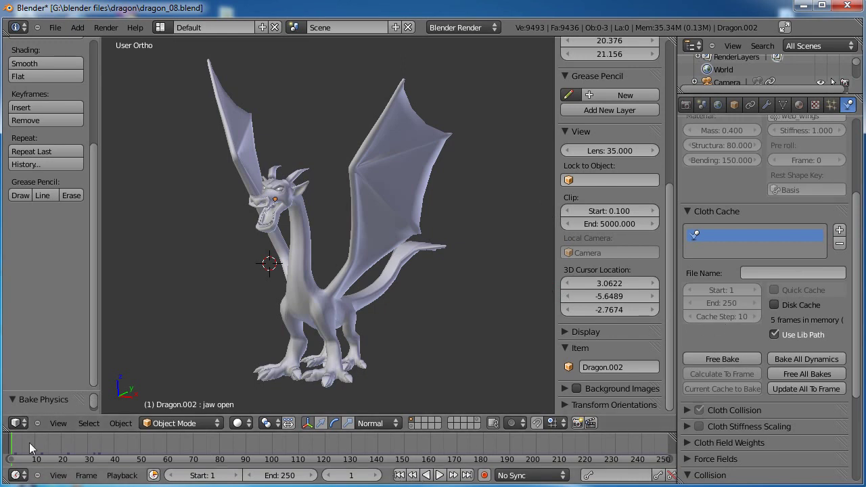
mouse_move(21, 447)
mouse_down()
mouse_move(43, 444)
mouse_move(20, 451)
mouse_up()
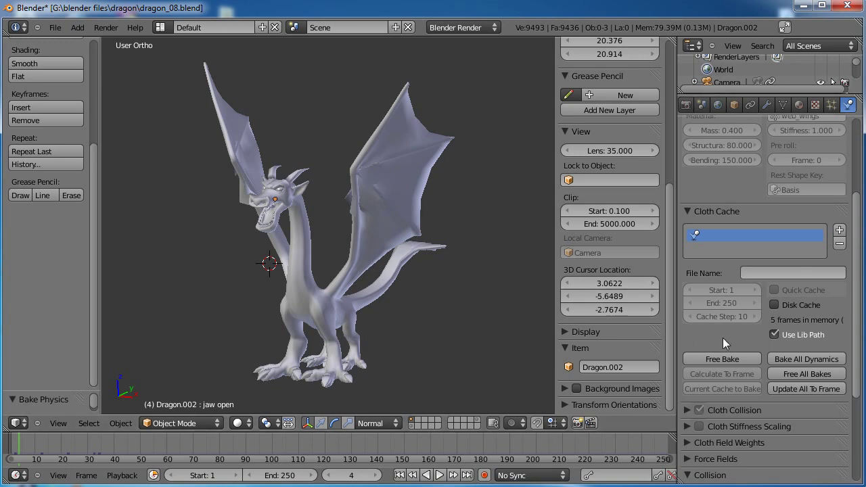
drag(23, 446, 28, 446)
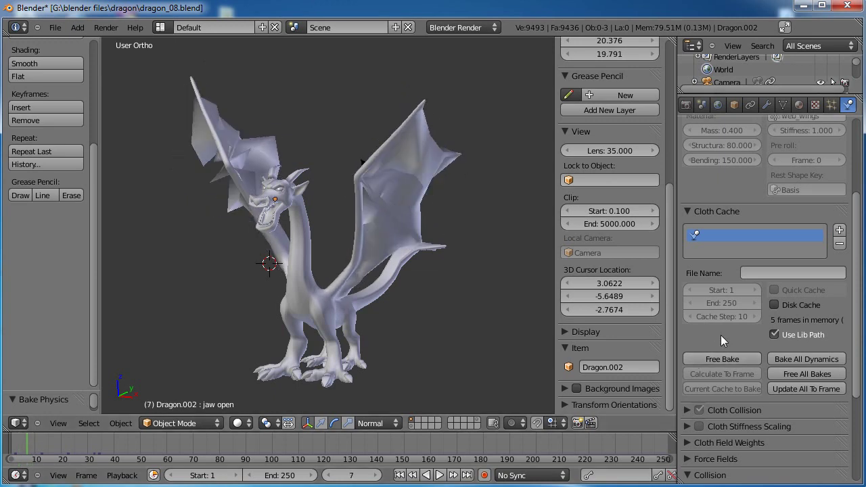
Free the cloth bake and remove the cloth simulation from the dragon, with the timeline reset to the first frame
scroll(721, 335, down, 1)
click(741, 347)
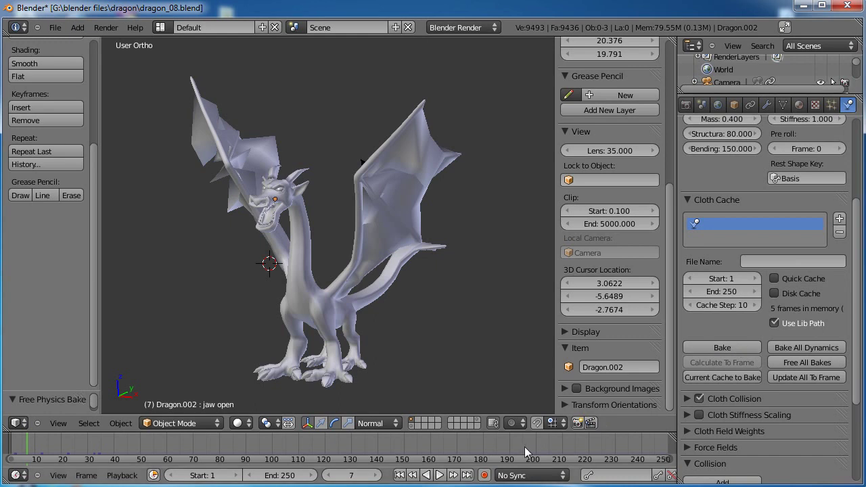
click(399, 475)
scroll(742, 270, up, 5)
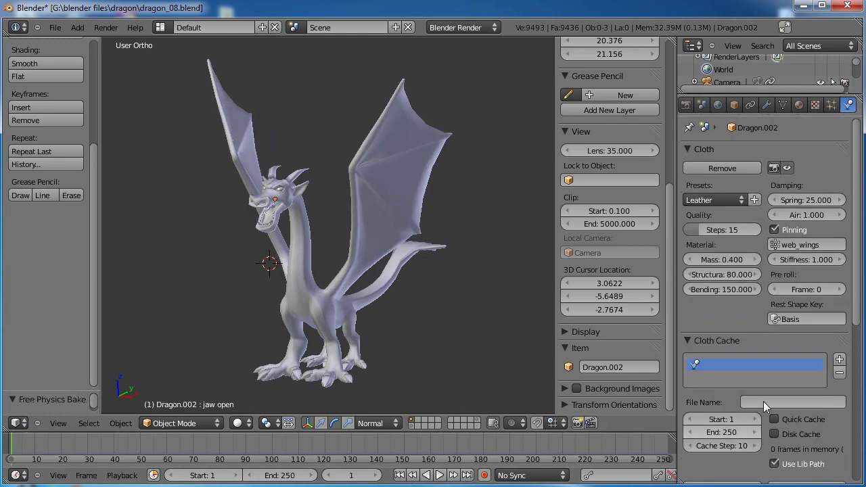
click(737, 167)
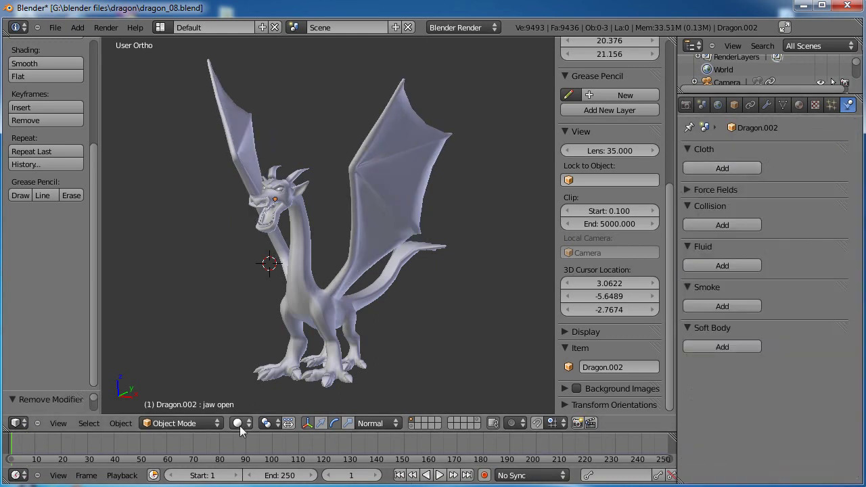
Scrub the timeline to frame 27, where the dragon's wings are folded down
click(23, 450)
drag(24, 450, 80, 444)
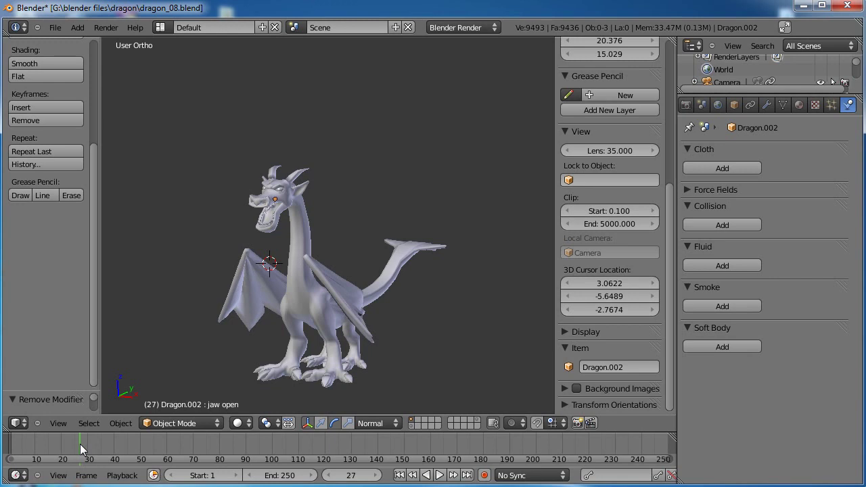
middle_drag(270, 325, 418, 322)
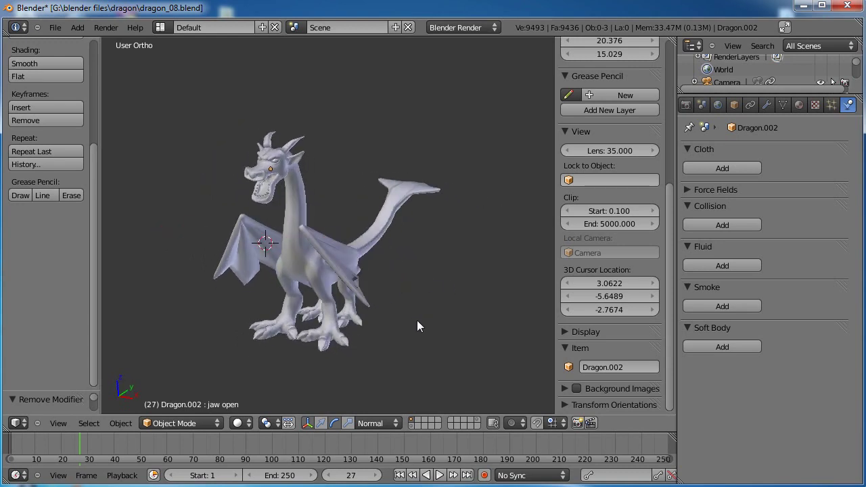
Show the layer with the quaid armature again and put the rig into Pose Mode
shift+click(412, 427)
middle_drag(418, 304, 292, 272)
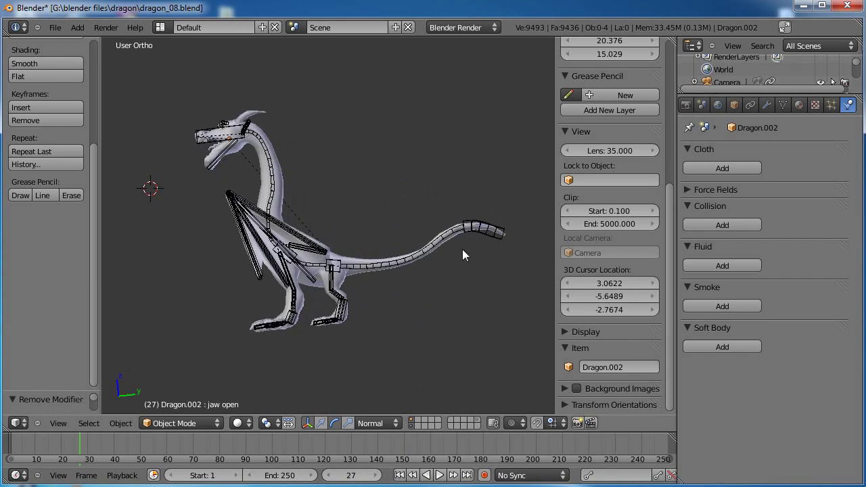
key(KP_3)
scroll(460, 270, up, 1)
right_click(387, 287)
key(ctrl+Tab)
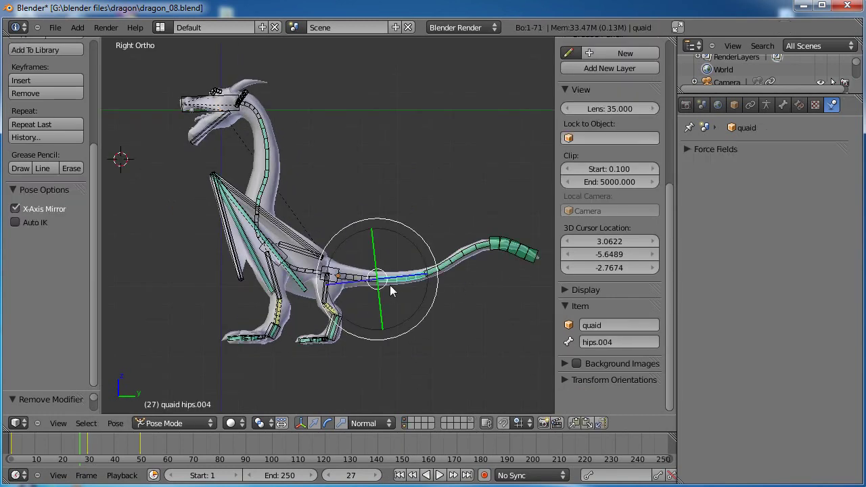
Clear the jaw bone's rotation to close the dragon's mouth and deselect all bones
middle_drag(362, 295, 345, 244)
middle_drag(427, 175, 267, 182)
right_click(266, 181)
key(alt+r)
key(a)
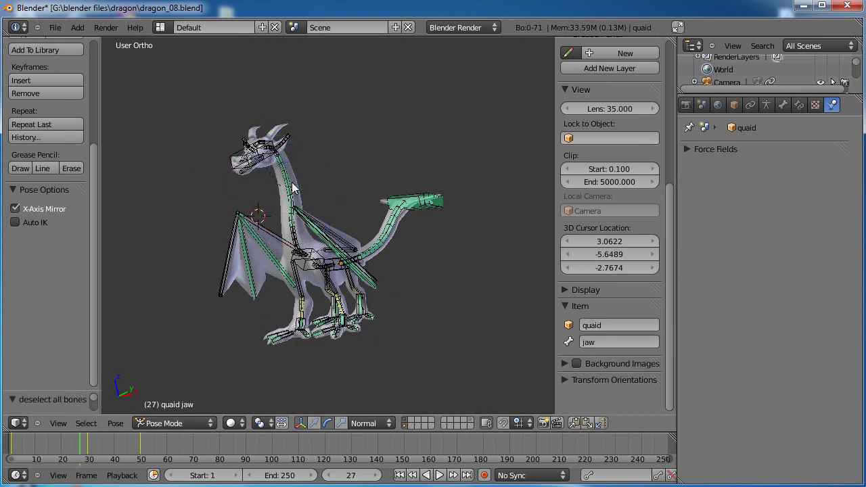
Set the transform orientation to Global with the translate manipulator, and move the IKhand.L bone forward along the Y axis
key(KP_3)
scroll(292, 182, up, 2)
right_click(265, 358)
shift+middle_drag(292, 376, 328, 296)
scroll(436, 305, up, 3)
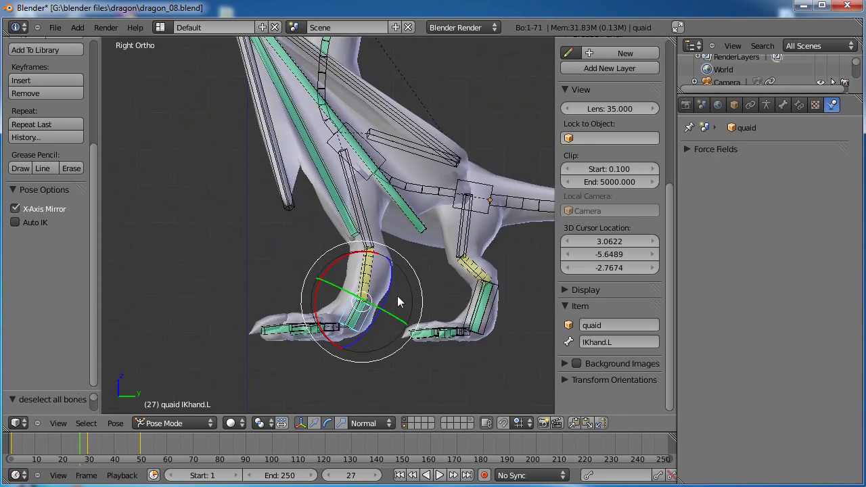
middle_drag(396, 312, 352, 311)
key(KP_3)
click(370, 422)
click(373, 404)
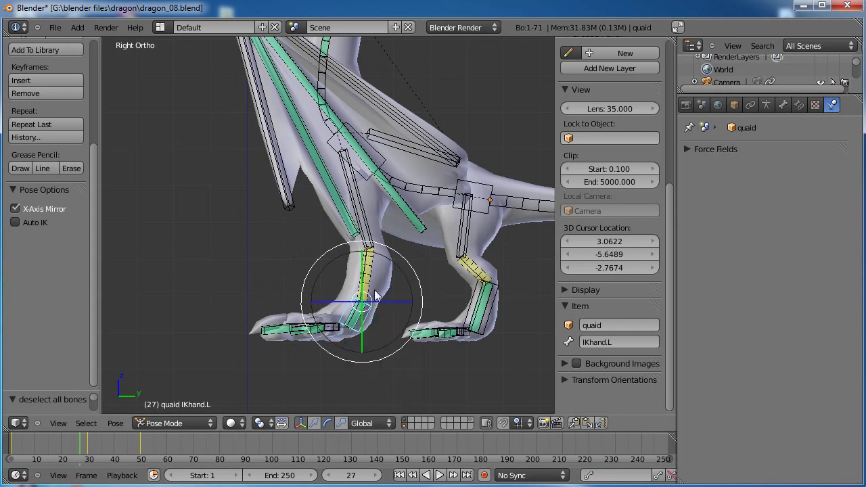
click(315, 423)
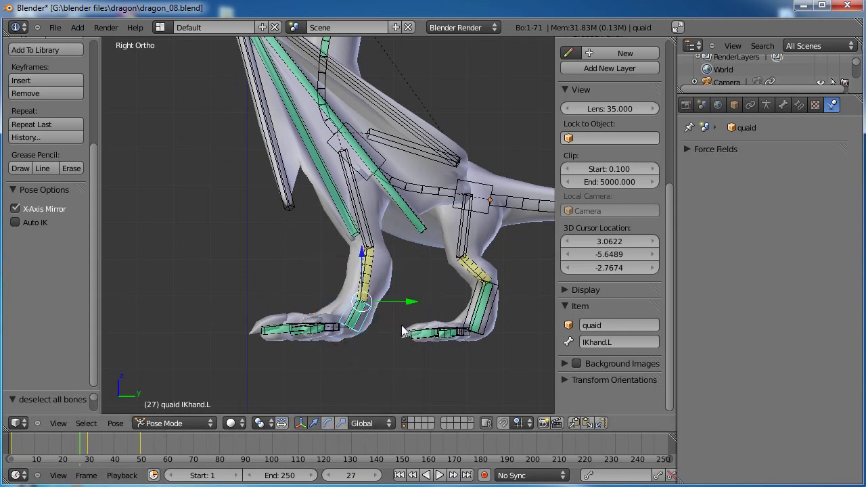
drag(411, 304, 365, 304)
Move the IKfoot.L bone backward along the Y axis to set the left hind leg back
middle_drag(365, 305, 421, 342)
right_click(420, 341)
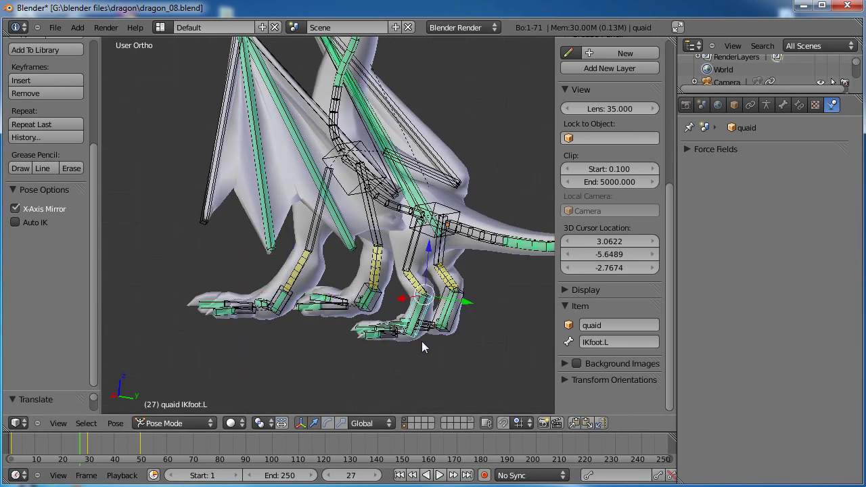
key(g)
key(y)
click(475, 302)
Move the IKfoot.R bone forward along the Y axis to bring the right hind leg ahead
right_click(466, 301)
middle_drag(466, 301, 296, 317)
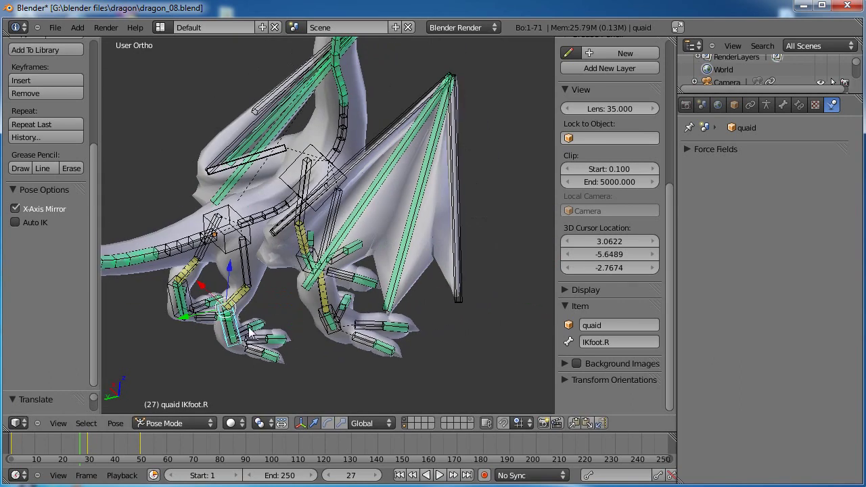
key(g)
key(y)
click(308, 325)
Move the IKhand.R bone backward along the Y axis to set the right front leg back
right_click(315, 325)
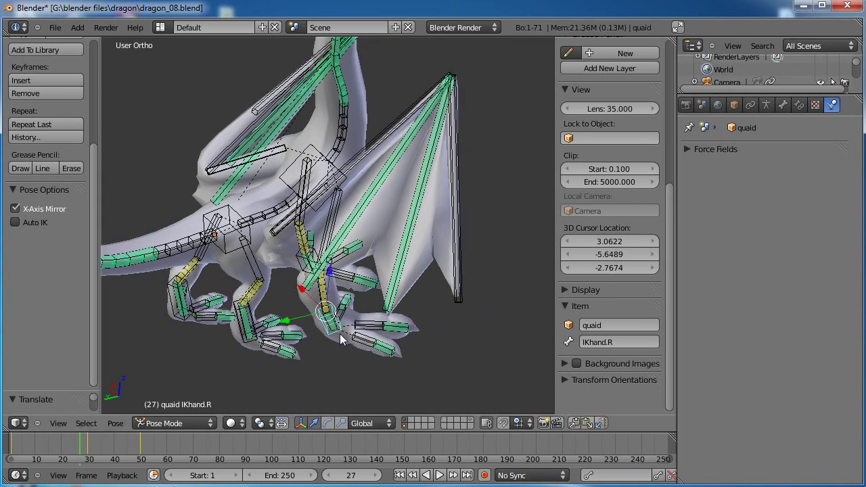
key(g)
key(y)
click(298, 320)
Rotate the IKhand.R bone around the Z axis to turn the right front foot, and select the IKhand.L bone
middle_drag(405, 286, 321, 299)
key(r)
key(z)
click(390, 286)
right_click(389, 279)
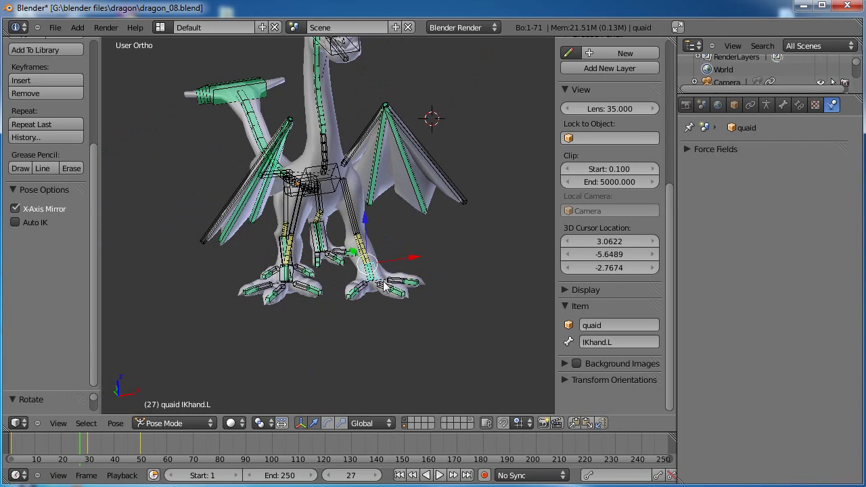
Rotate the IKhand.L bone around the Z axis to turn the left front foot
key(r)
key(z)
click(399, 279)
middle_drag(400, 279, 435, 236)
Rotate the IKfoot.L and IKfoot.R bones around the global Z axis to turn both hind feet
right_click(435, 236)
key(r)
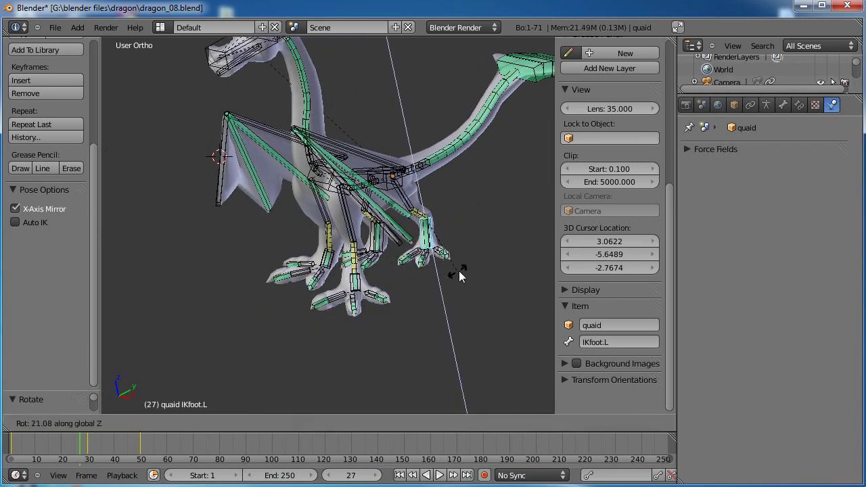
click(456, 272)
middle_drag(458, 270, 282, 269)
right_click(283, 269)
key(r)
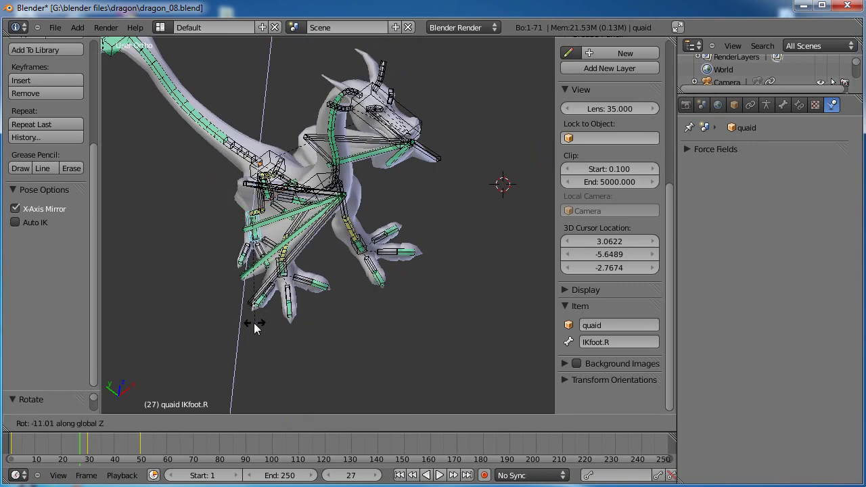
click(247, 323)
middle_drag(245, 323, 205, 272)
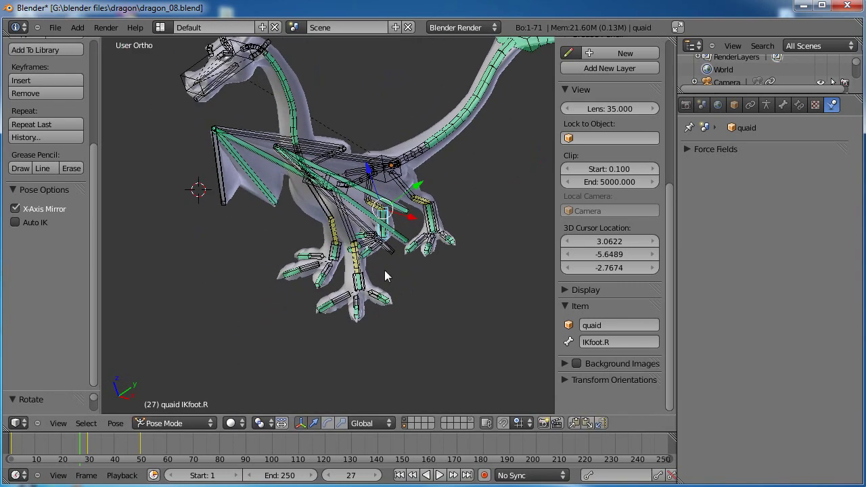
Select the IKhand.L bone in the right side view and set the transform orientation to Normal
key(KP_3)
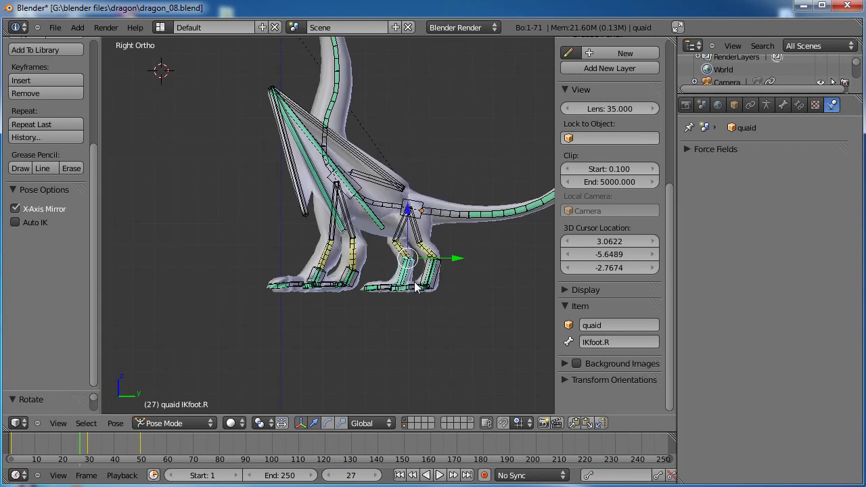
scroll(406, 287, up, 2)
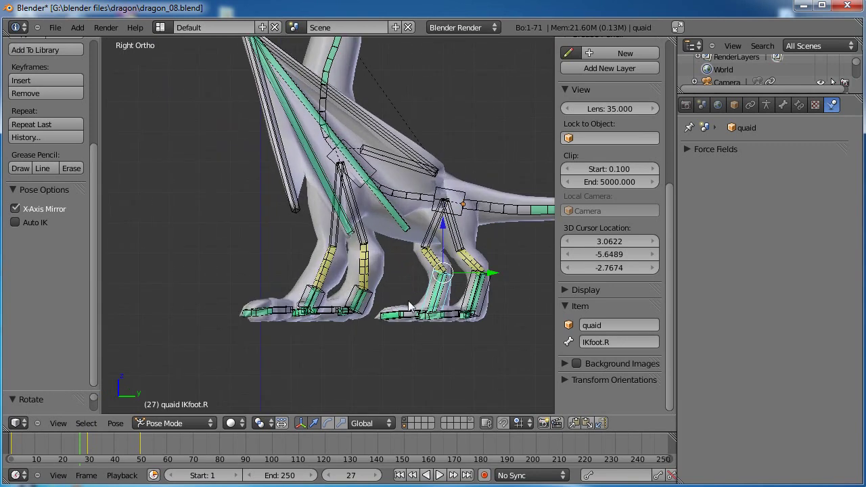
shift+middle_drag(415, 309, 326, 350)
right_click(306, 299)
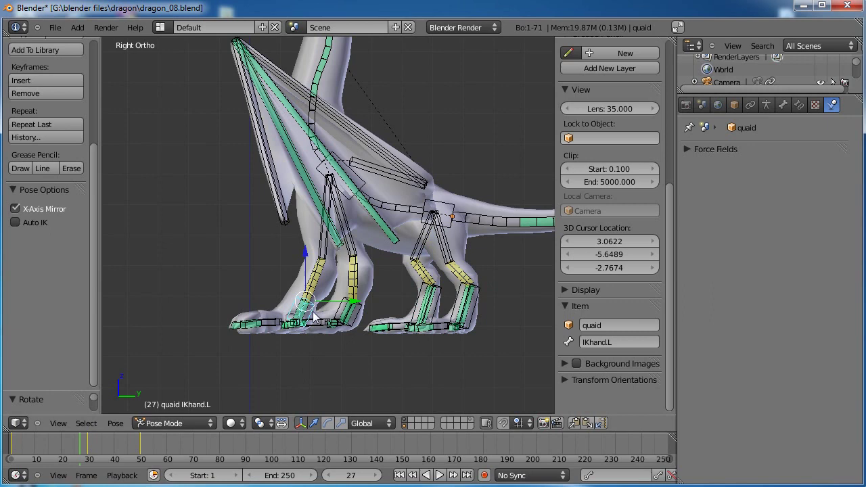
click(363, 423)
click(373, 365)
key(r)
key(r)
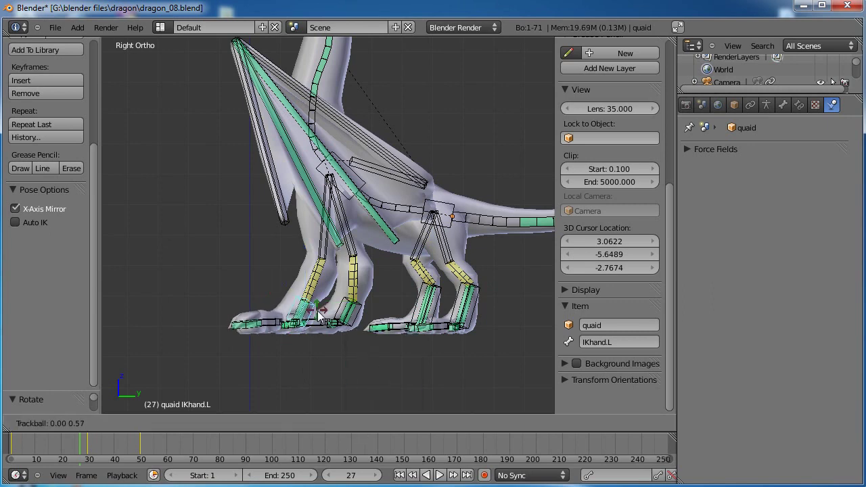
right_click(349, 327)
Switch to the rotate manipulator, clear the IKhand.L bone's rotation and deselect all bones
click(324, 424)
mouse_move(298, 286)
mouse_down()
mouse_move(312, 290)
mouse_move(292, 276)
mouse_up()
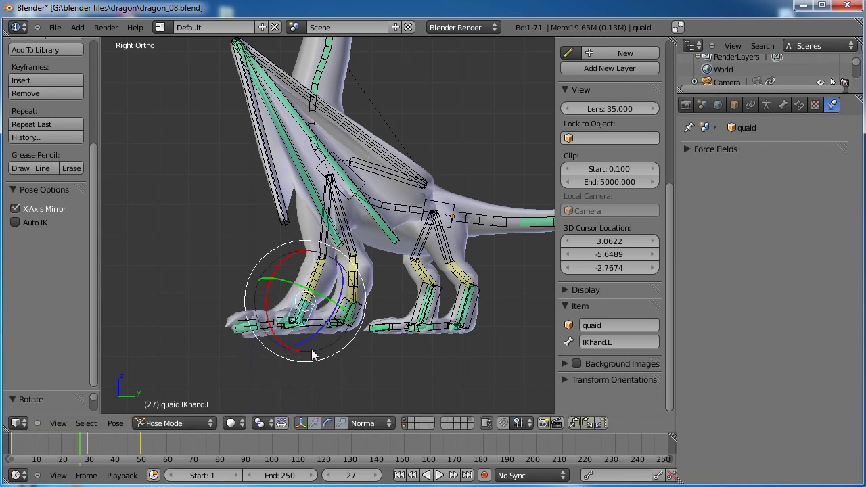
key(alt+r)
click(286, 350)
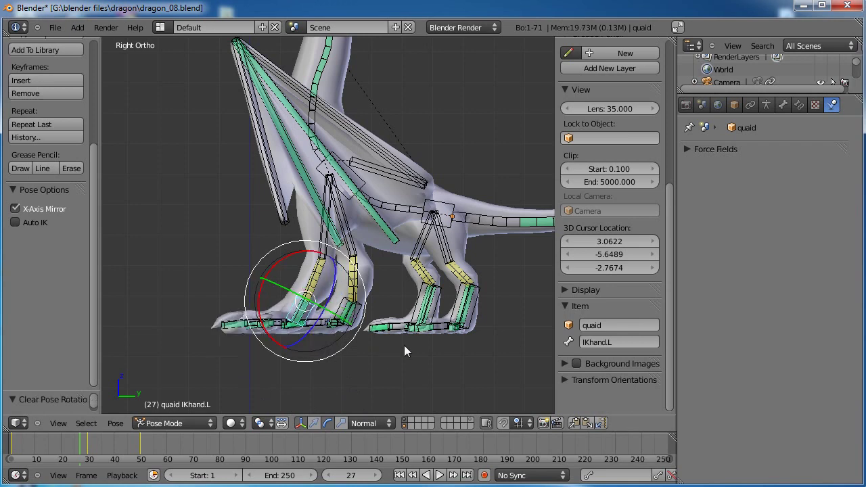
key(a)
Rotate and reposition the chest bone in the right side view to adjust the dragon's front body
middle_drag(265, 236, 209, 258)
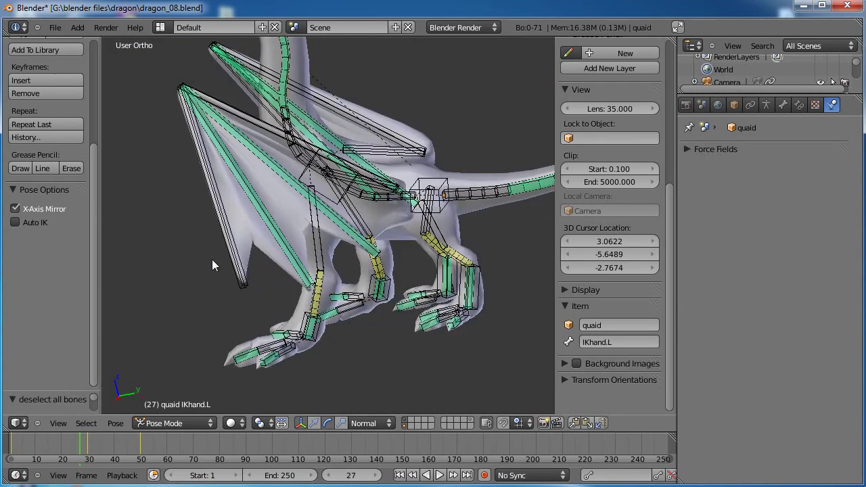
key(KP_3)
right_click(323, 170)
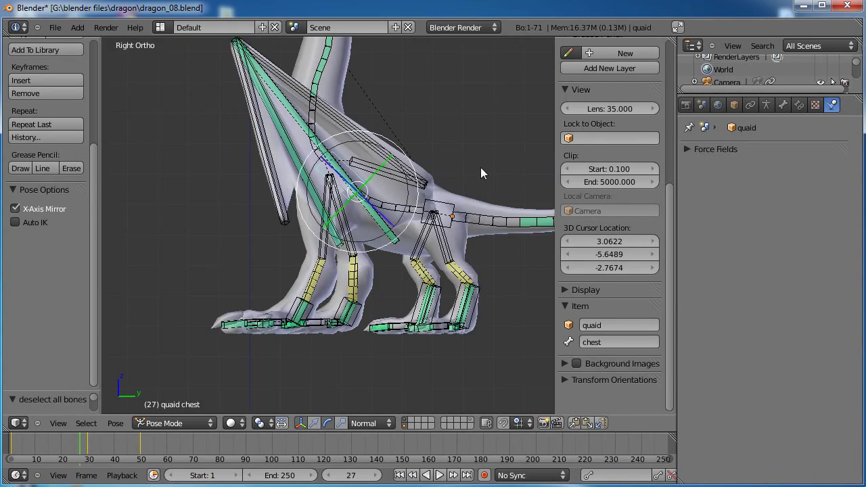
key(r)
click(458, 159)
key(g)
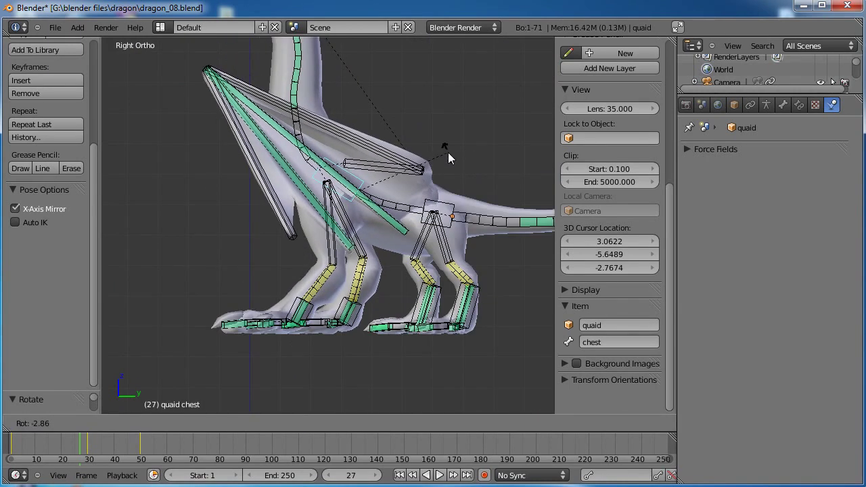
click(458, 216)
Move the hips bone in the right side view to shift the dragon's hindquarters
right_click(457, 215)
key(g)
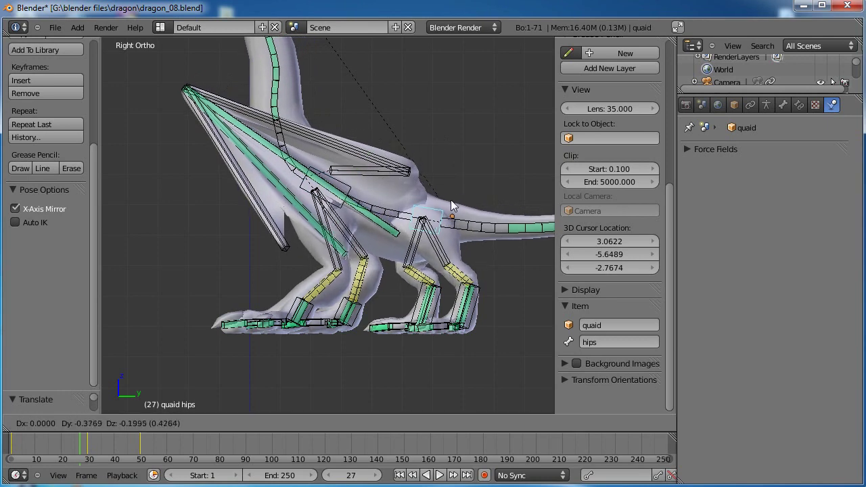
click(463, 203)
middle_drag(462, 203, 322, 198)
Twist the chest bone with a trackball rotation and refine its angle with the rotate manipulator
right_click(294, 183)
key(r)
key(r)
click(428, 185)
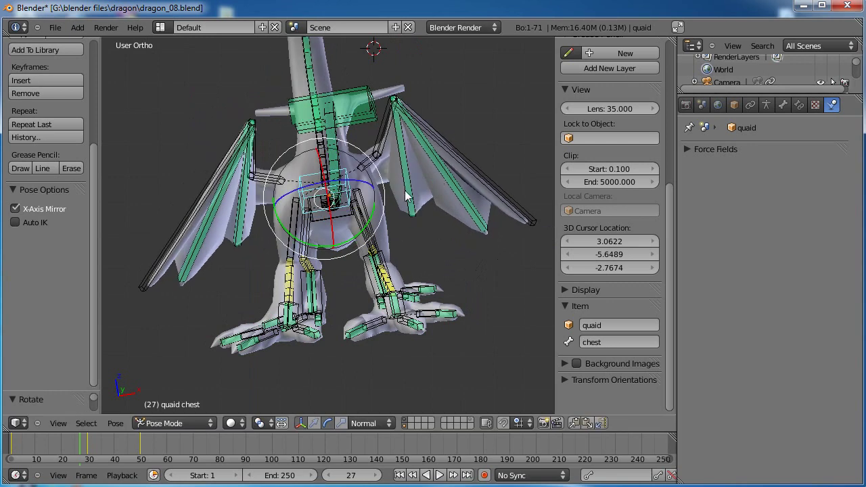
drag(378, 217, 375, 215)
Rotate the hips.001 bone at the base of the tail to raise the tail
middle_drag(297, 212, 251, 294)
right_click(227, 302)
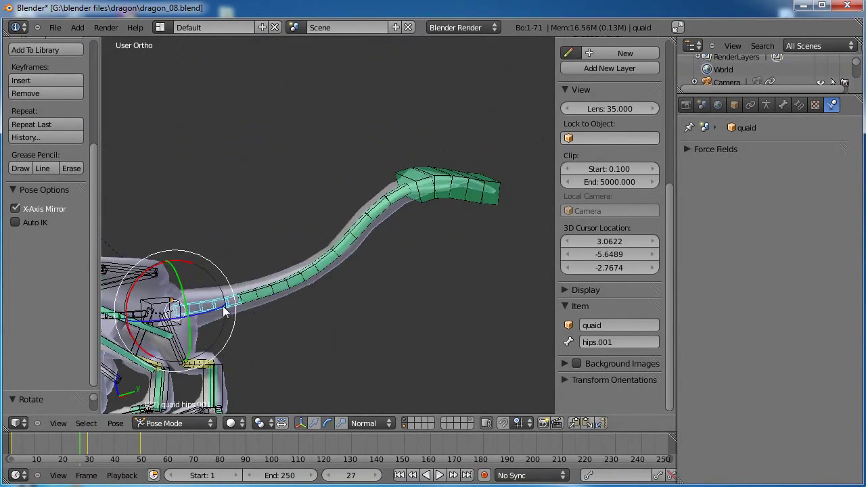
key(r)
click(302, 240)
scroll(212, 268, down, 3)
middle_drag(212, 268, 366, 276)
Swing the hips.001 bone sideways with a trackball rotation and refine it with the rotate manipulator
key(r)
key(r)
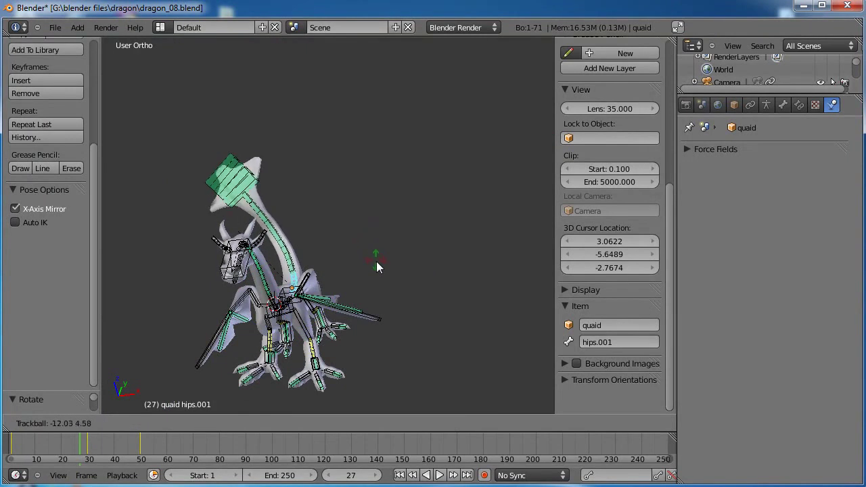
click(381, 261)
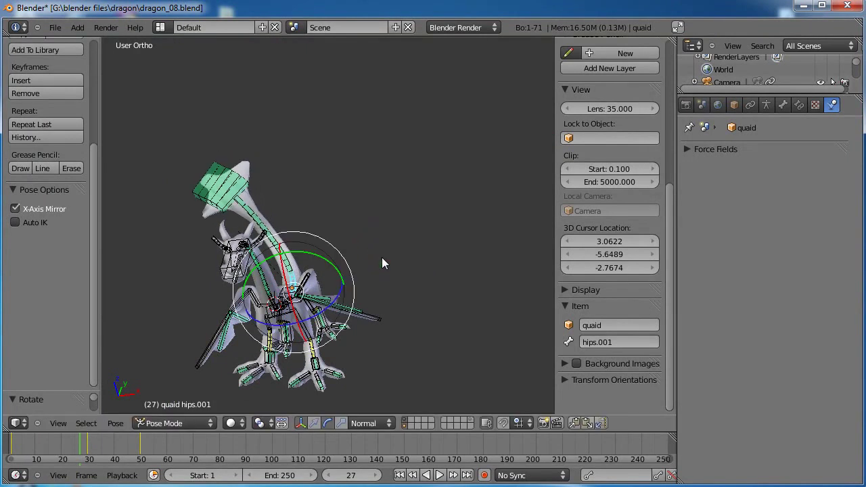
click(344, 298)
middle_drag(402, 319, 276, 328)
drag(274, 245, 315, 277)
middle_drag(314, 278, 237, 237)
Rotate the bones farther along the tail to curl it upward
right_click(177, 226)
drag(177, 227, 227, 238)
middle_drag(227, 238, 331, 184)
right_click(327, 192)
key(r)
click(350, 215)
Turn the neck04 bone at the base of the neck with a trackball rotation
right_click(312, 286)
key(r)
key(r)
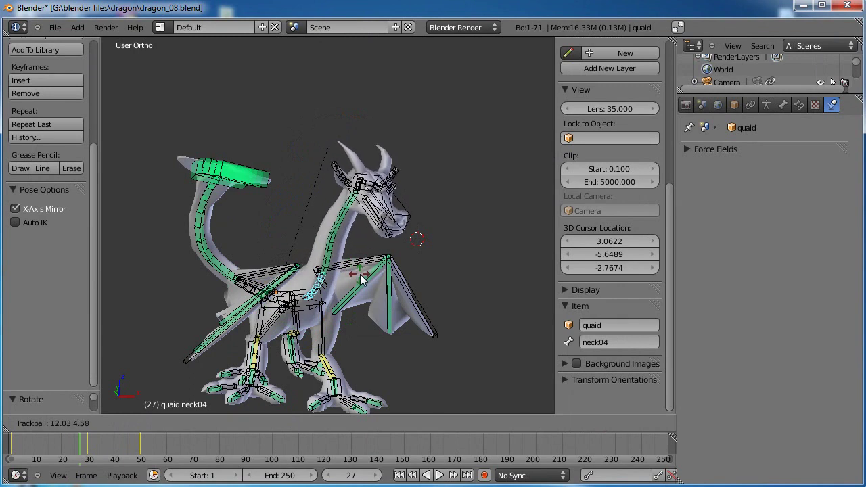
click(369, 278)
Rotate the upper and middle neck bones to arch the neck forward and sideways
right_click(352, 234)
key(r)
click(360, 245)
right_click(341, 248)
key(r)
key(r)
click(366, 274)
Rotate the head bone to adjust the direction the dragon faces
right_click(425, 226)
key(r)
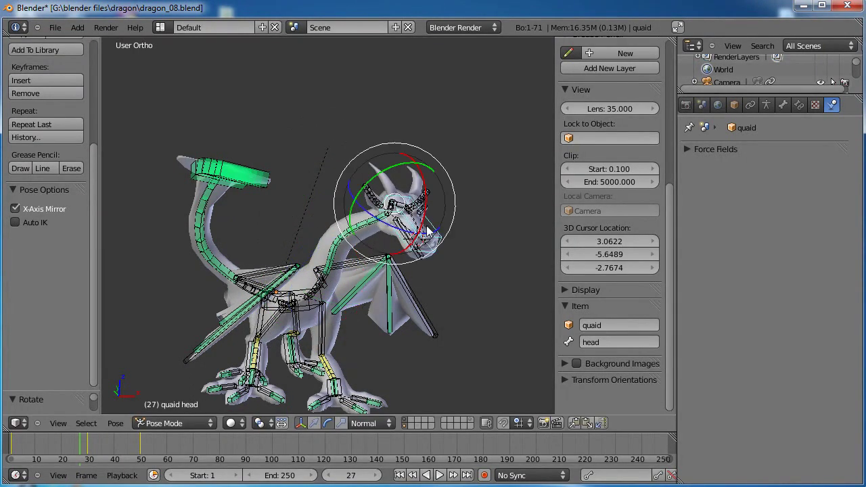
click(464, 280)
middle_drag(459, 269, 445, 328)
Rotate the neck01 bone just behind the head to refine the head's angle
scroll(396, 226, up, 3)
right_click(376, 188)
key(r)
click(404, 183)
middle_drag(405, 184, 416, 306)
scroll(426, 226, down, 4)
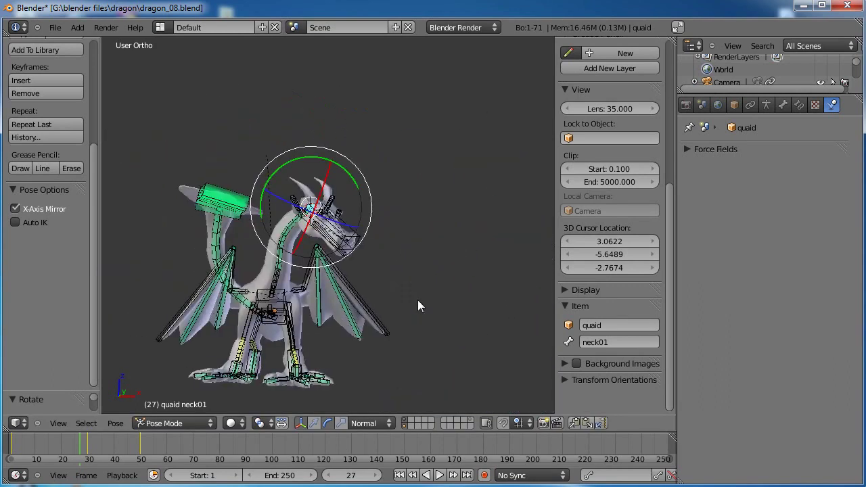
Rotate the jaw bone with the manipulator to adjust the dragon's mouth, and deselect all bones
scroll(416, 306, up, 4)
right_click(362, 299)
drag(332, 207, 339, 233)
middle_drag(414, 236, 309, 230)
scroll(309, 234, down, 5)
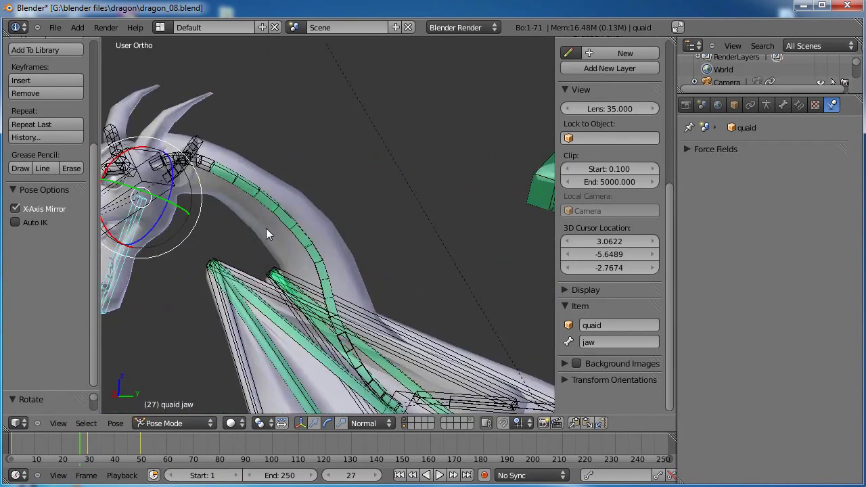
middle_drag(392, 209, 396, 252)
key(a)
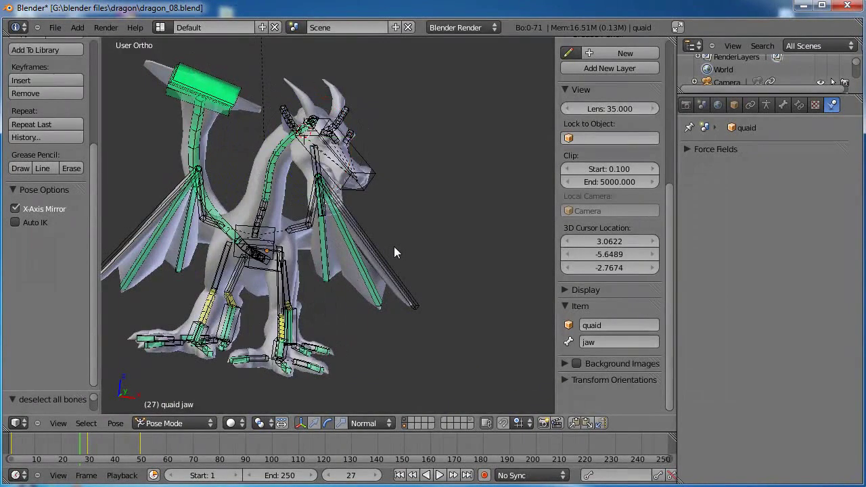
Show the last scene layer in camera view and move the Empty lower to re-aim the camera at the dragon
key(KP_0)
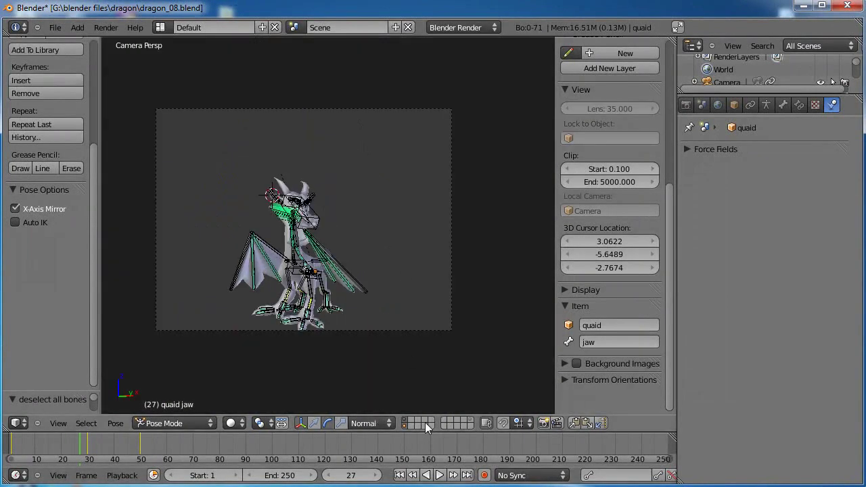
shift+click(471, 419)
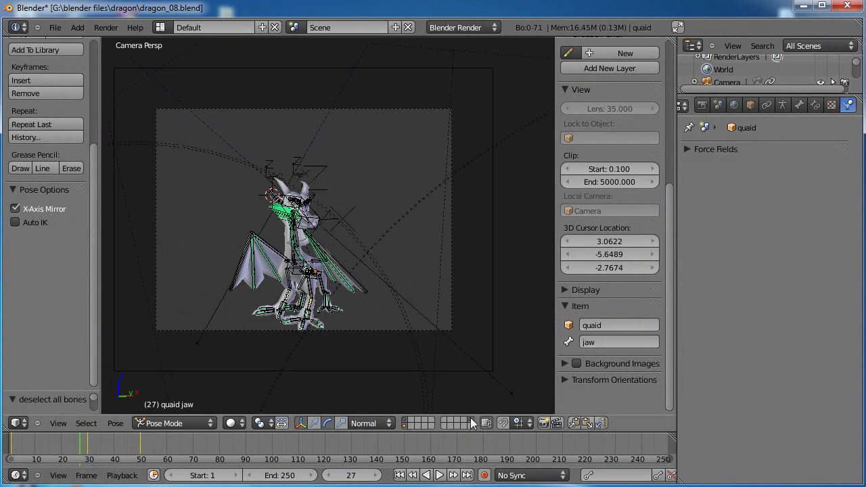
right_click(316, 164)
key(g)
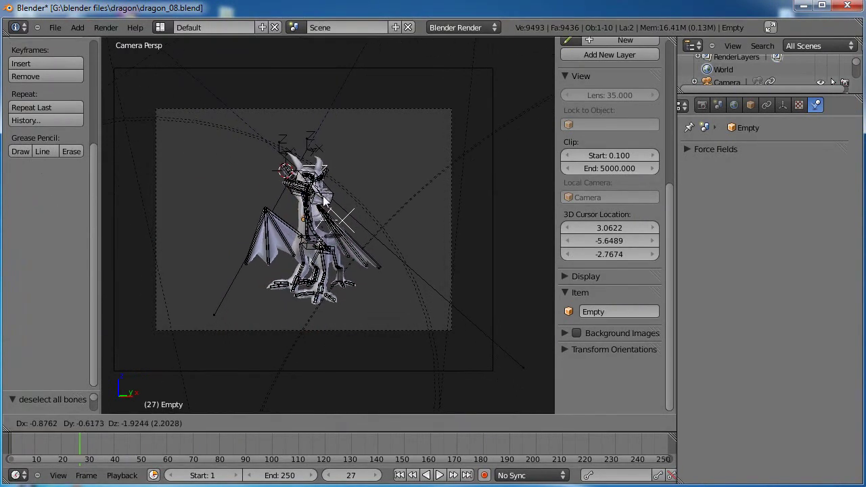
click(328, 200)
Move the camera in several passes to frame the whole dragon from the side with its head facing the viewer
right_click(491, 247)
key(g)
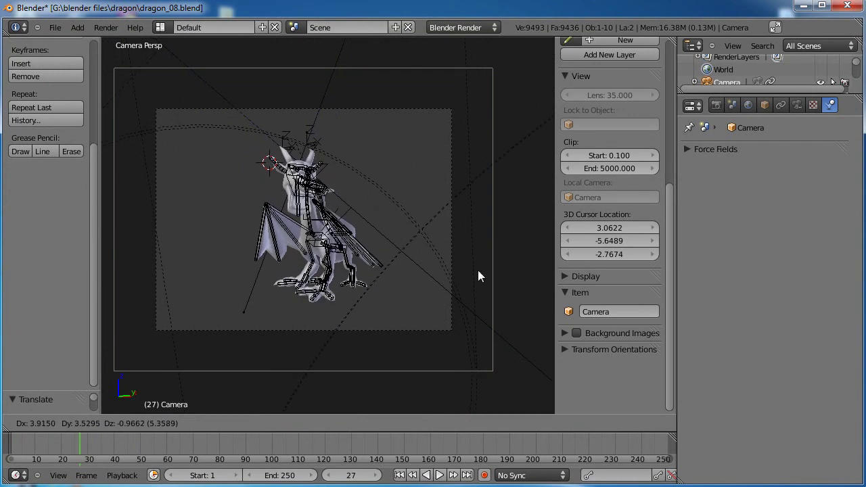
click(493, 248)
key(g)
click(376, 156)
key(g)
click(391, 199)
key(g)
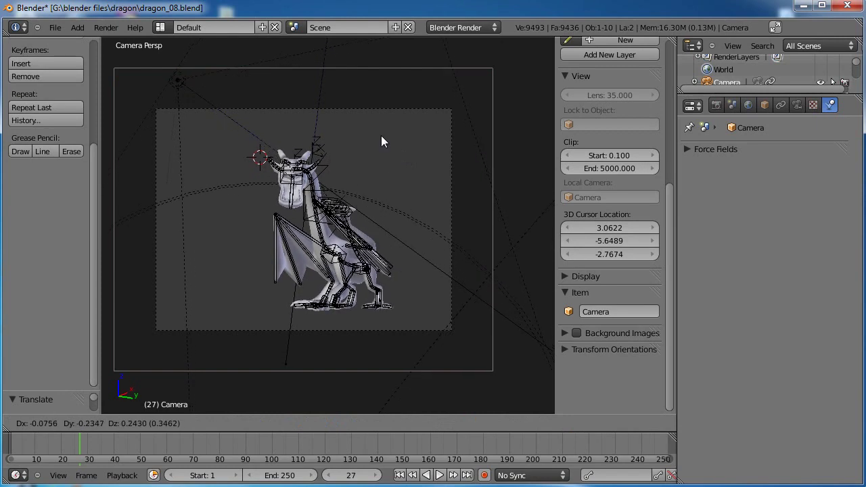
click(379, 123)
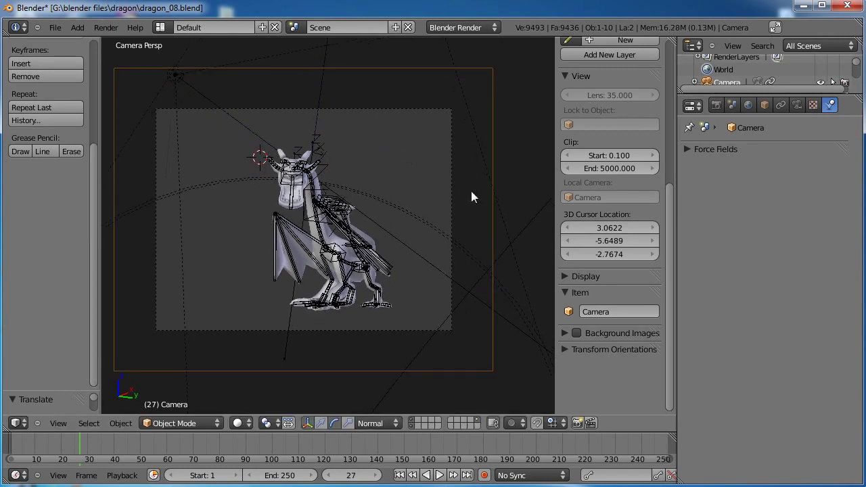
key(g)
click(485, 288)
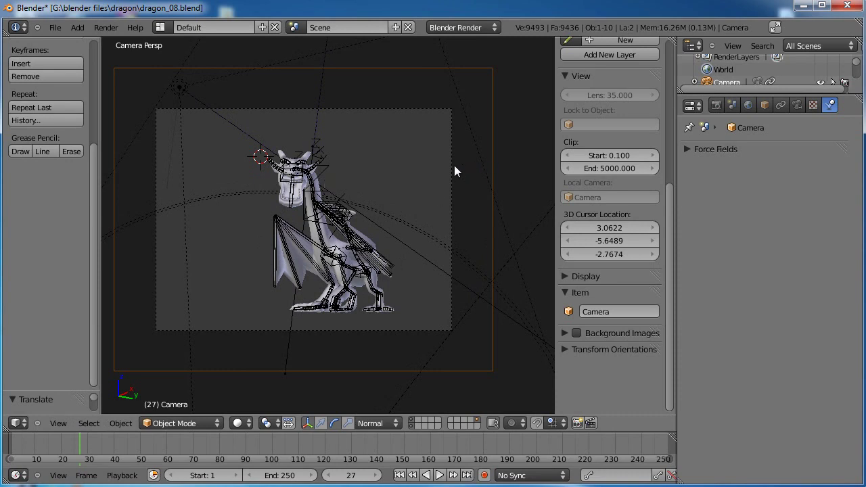
Set the camera's lens angle to 50 millimetres
click(796, 106)
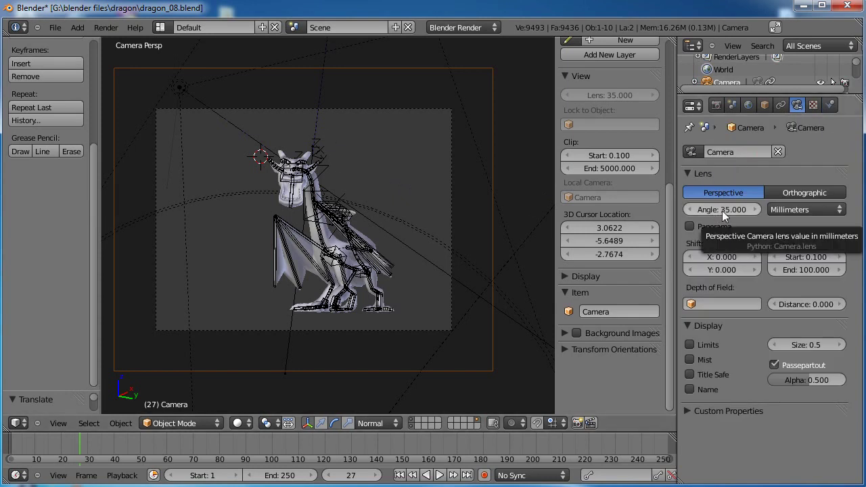
click(716, 211)
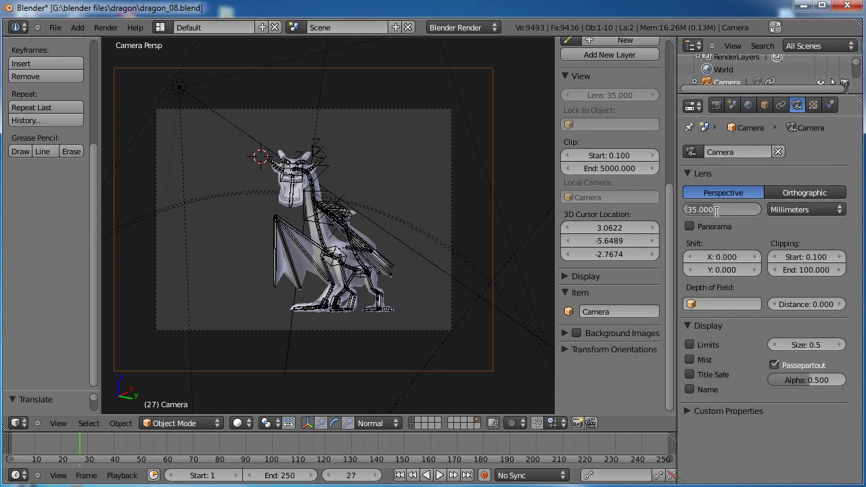
text(50)
key(Return)
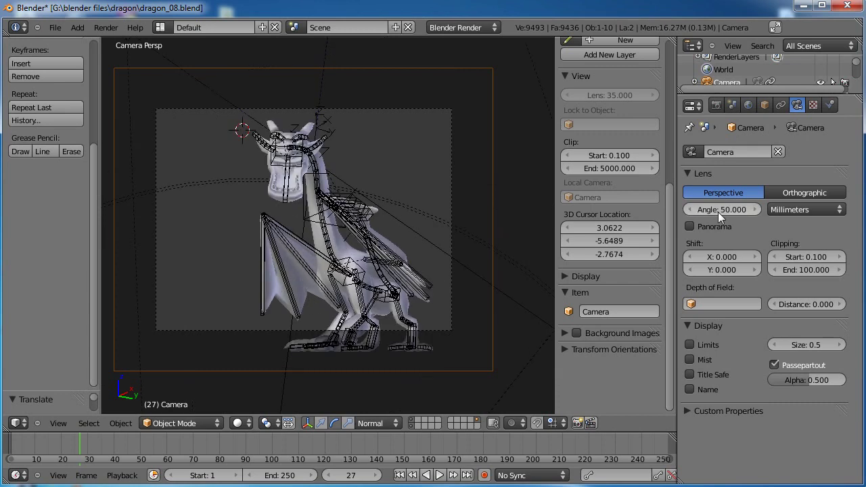
Select the Empty at the centre of the camera frame and move it down to lower the camera's aim
right_click(340, 230)
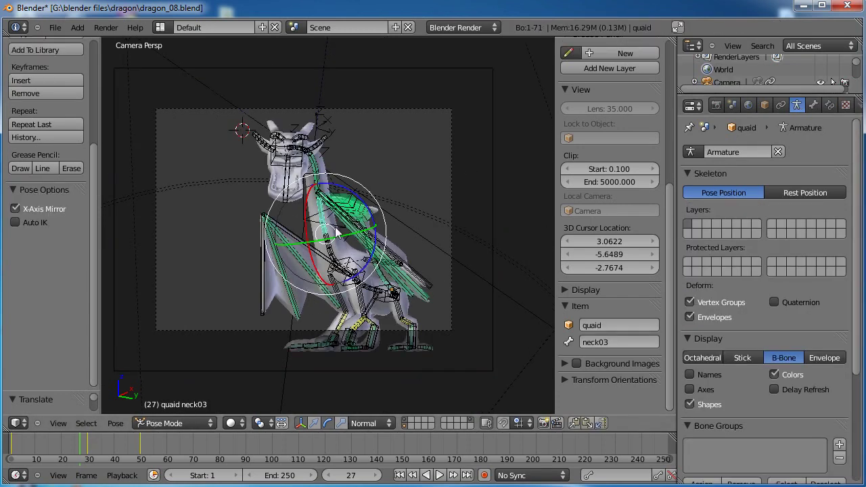
right_click(342, 233)
right_click(348, 148)
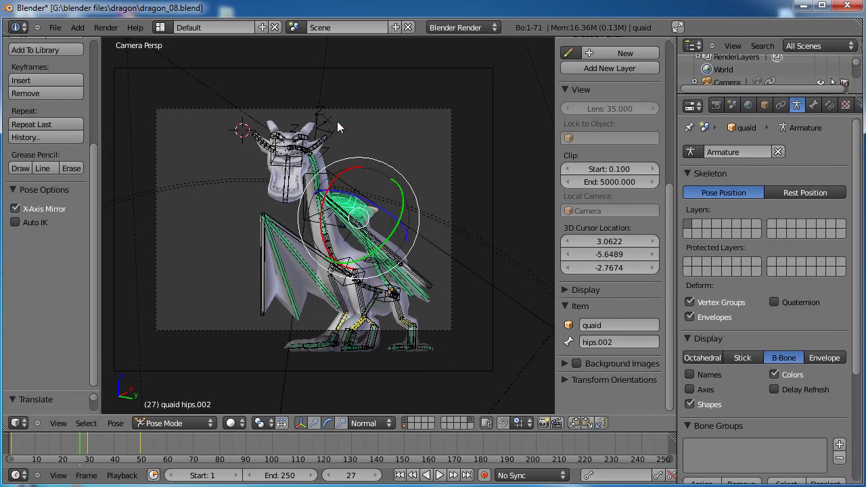
right_click(342, 151)
right_click(303, 214)
key(g)
click(326, 245)
Reposition the camera so the dragon's horns and feet fit inside the frame
right_click(491, 222)
key(g)
click(450, 285)
key(g)
click(371, 214)
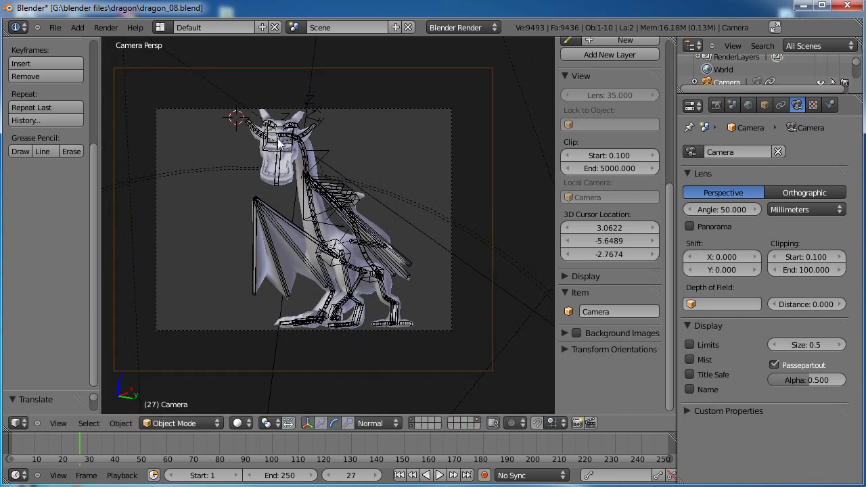
Select the dragon's rig and rotate the right wing's wrist bone and first finger bone to adjust the folded wing
right_click(295, 131)
right_click(284, 243)
middle_drag(284, 242, 337, 225)
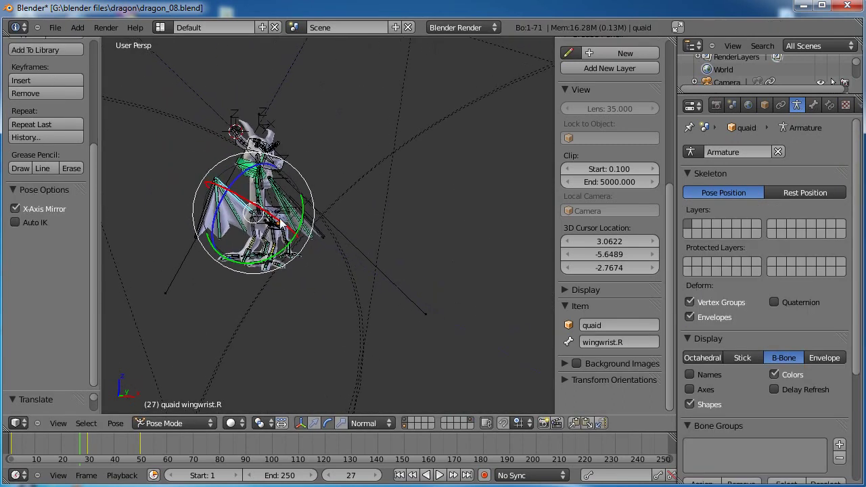
key(r)
click(257, 214)
right_click(198, 214)
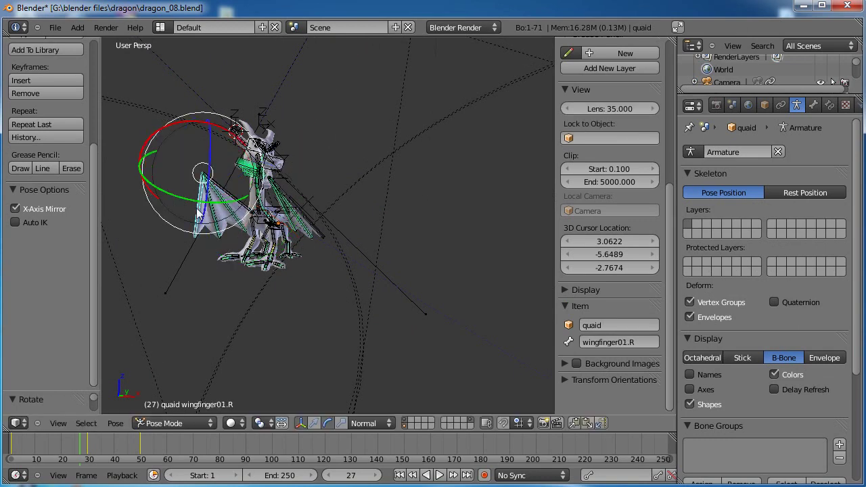
drag(226, 127, 248, 160)
Rotate the left wing's base bone to adjust how the folded wing sits beside the body
right_click(286, 230)
middle_drag(286, 230, 216, 243)
right_click(197, 235)
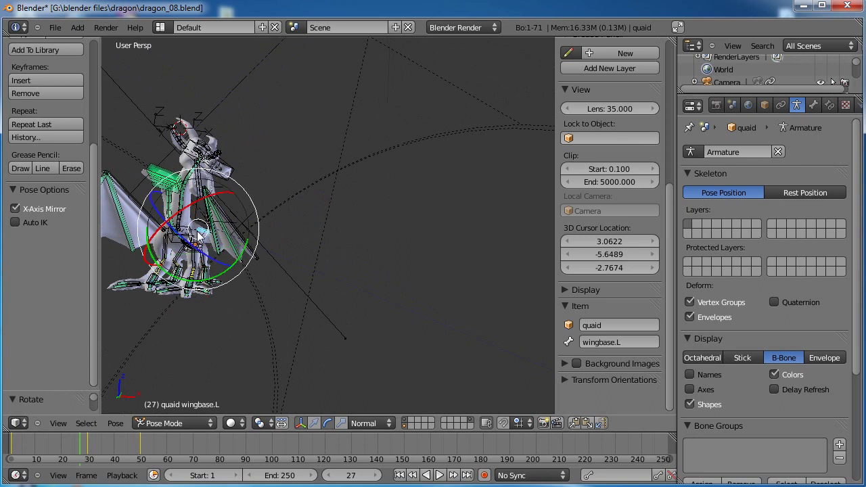
click(263, 222)
key(r)
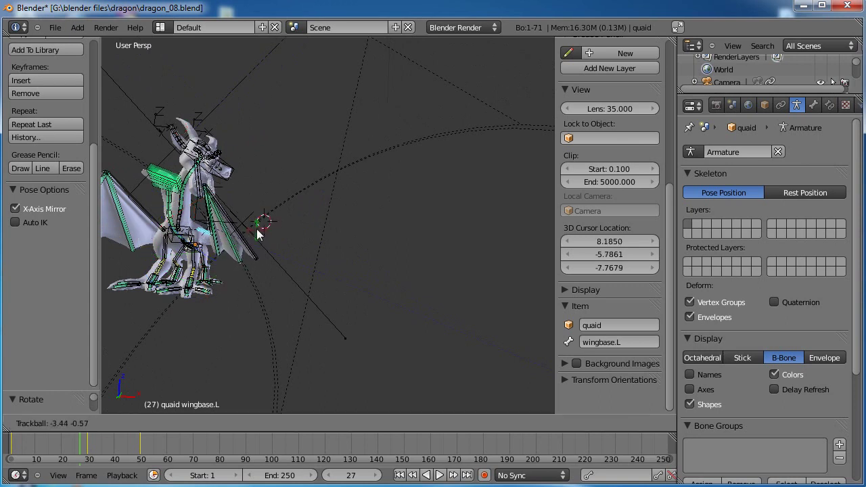
click(268, 246)
Examine the dragon's folded-wing pose from several sides
middle_drag(225, 283, 313, 292)
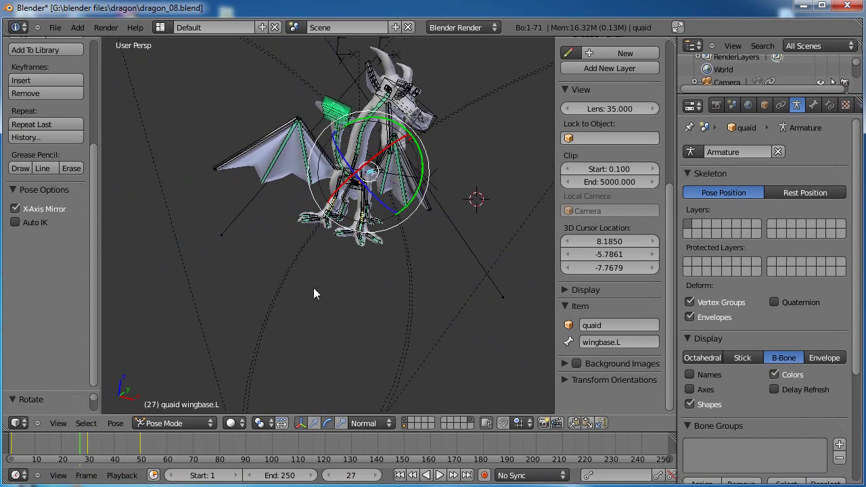
middle_drag(408, 174, 304, 284)
scroll(742, 267, down, 1)
mouse_move(389, 292)
middle_down()
mouse_move(260, 297)
mouse_move(359, 259)
mouse_move(367, 246)
mouse_move(355, 257)
middle_up()
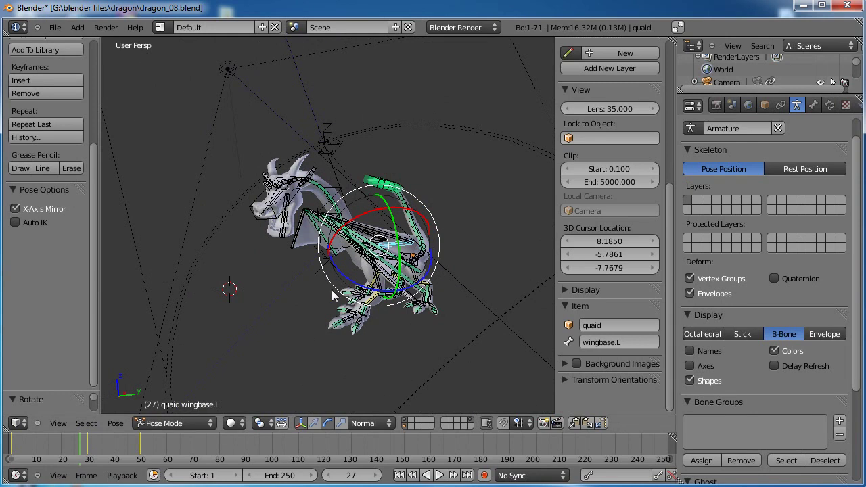
click(484, 475)
middle_drag(264, 301, 302, 252)
middle_drag(304, 331, 308, 252)
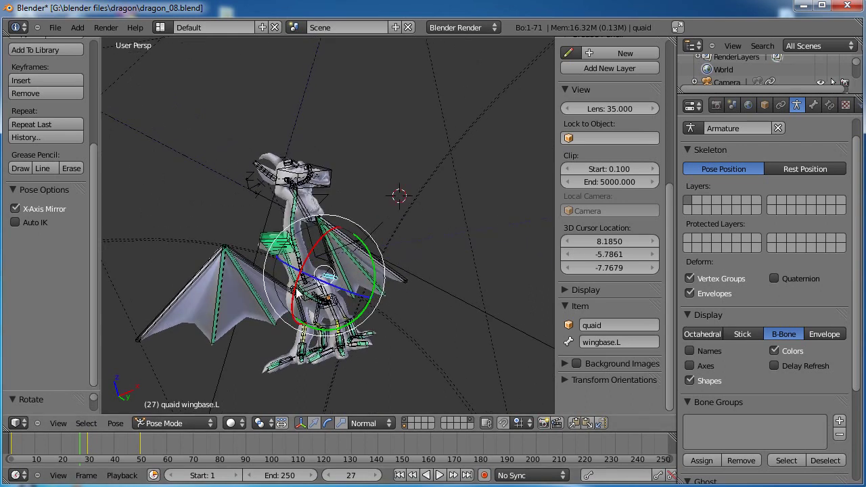
middle_drag(255, 233, 265, 306)
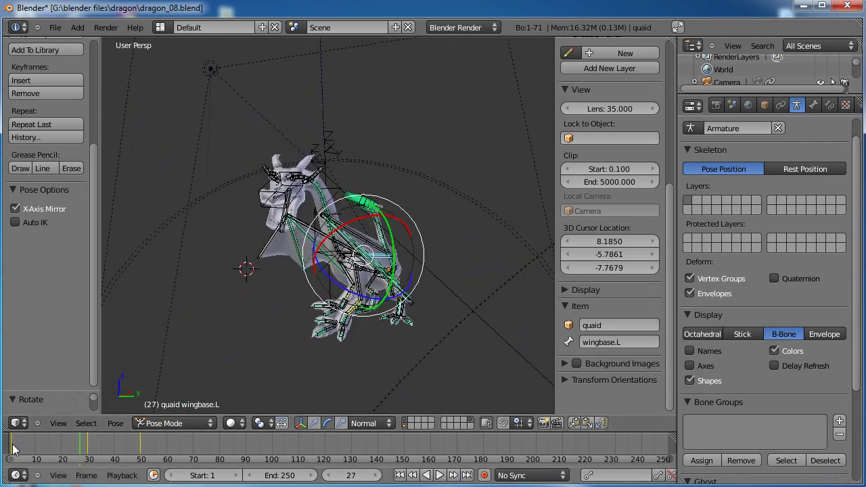
Go to frame 48 and hide the armature's layer to show the dragon mesh without its bones
drag(79, 445, 134, 428)
middle_drag(291, 285, 343, 235)
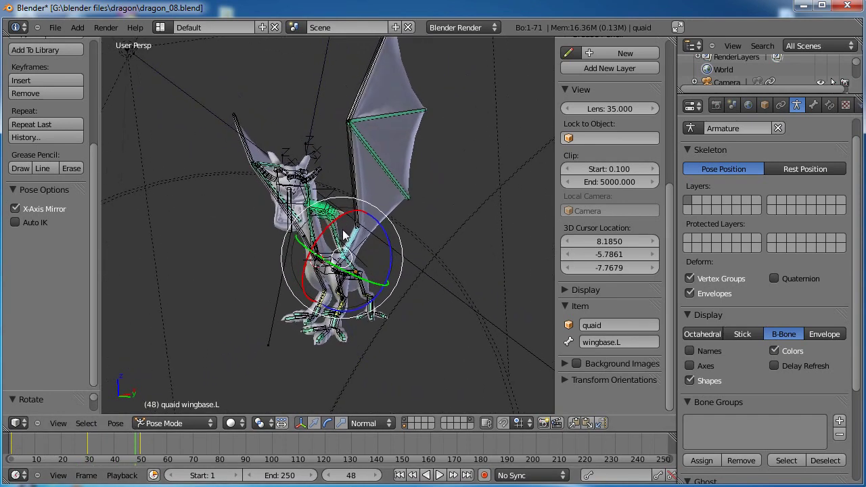
shift+click(405, 426)
scroll(326, 278, up, 2)
middle_drag(326, 287, 468, 275)
scroll(468, 257, down, 3)
middle_drag(326, 254, 345, 266)
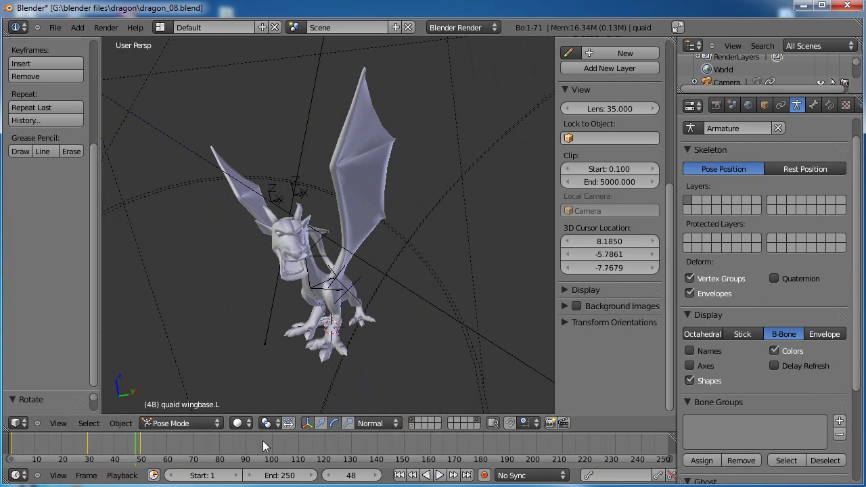
Show only the armature and dragon mesh layers and deselect all bones
click(413, 426)
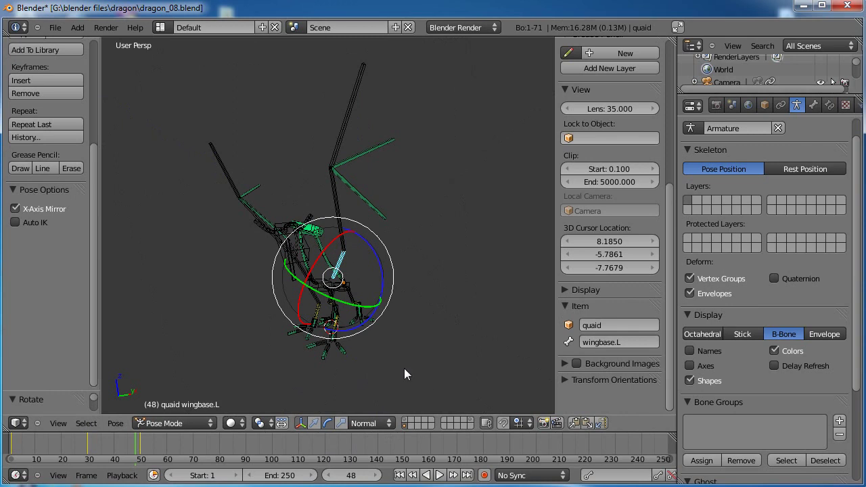
shift+click(408, 424)
key(a)
middle_drag(364, 250, 161, 175)
Start appending from another file and open tower.blend in the dragon folder
click(56, 28)
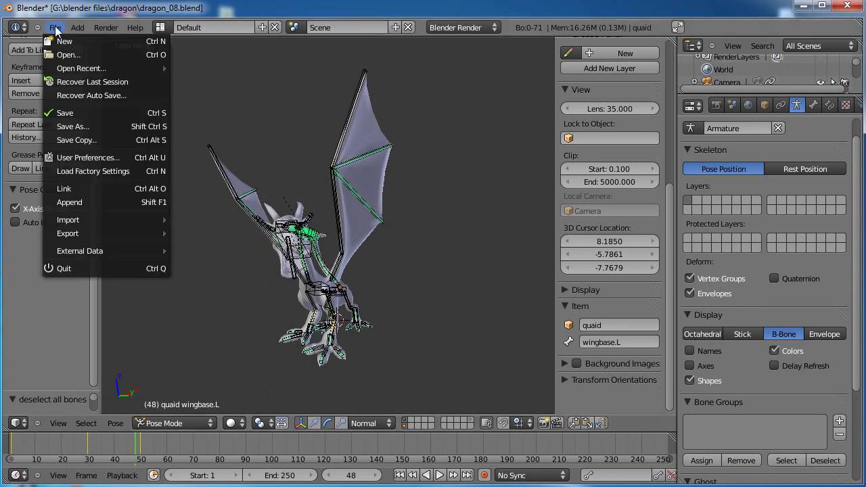
click(74, 203)
click(203, 103)
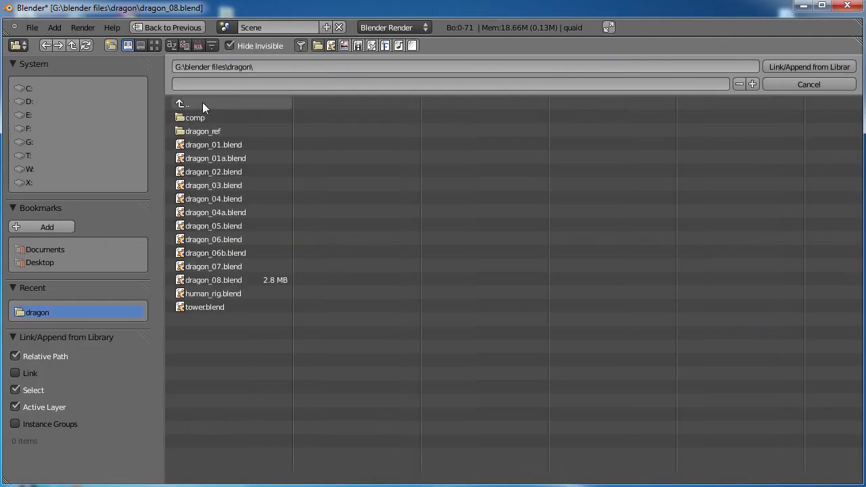
click(193, 306)
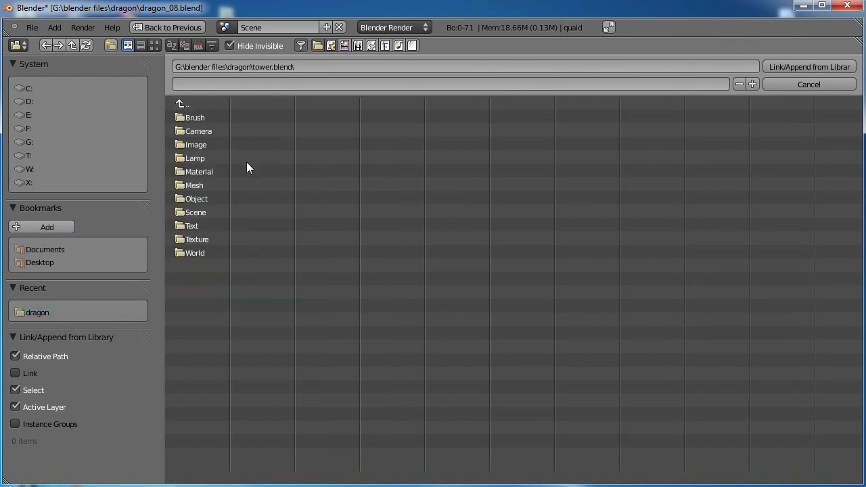
click(201, 214)
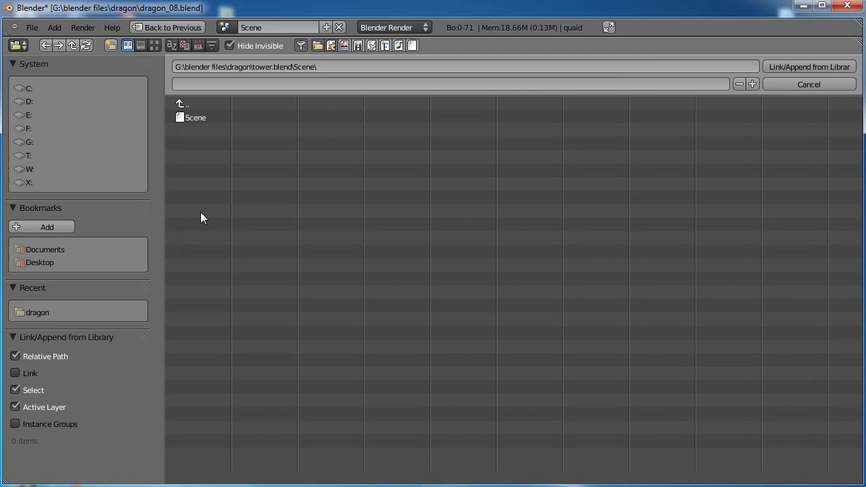
click(201, 117)
click(184, 103)
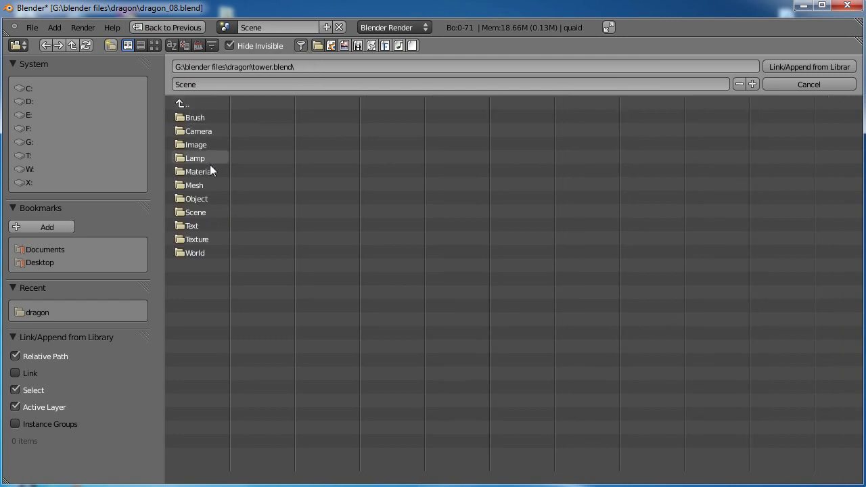
click(200, 184)
click(189, 117)
click(188, 103)
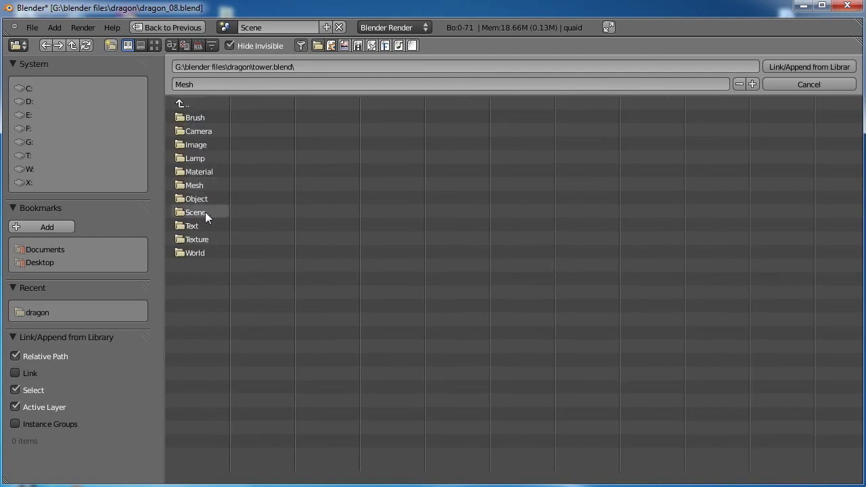
Append the datablock named Scene from the Scene category of tower.blend
click(204, 213)
click(200, 119)
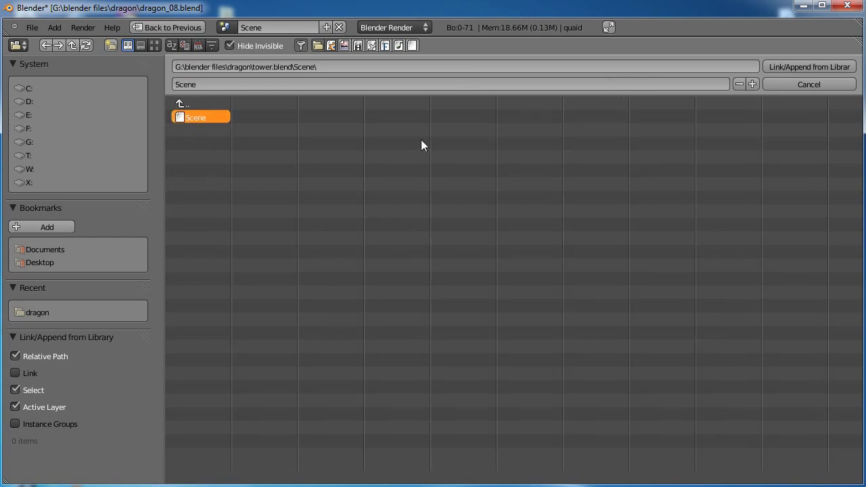
click(796, 67)
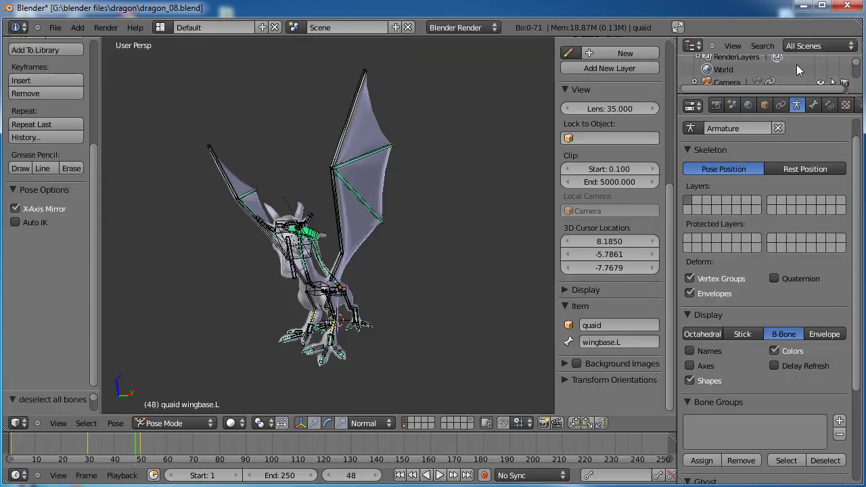
Switch to the appended Scene.001 containing the tower
click(299, 27)
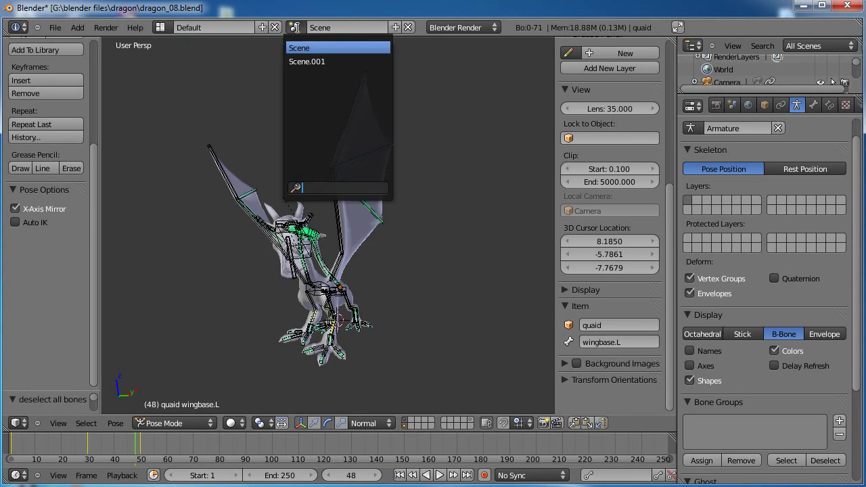
click(306, 62)
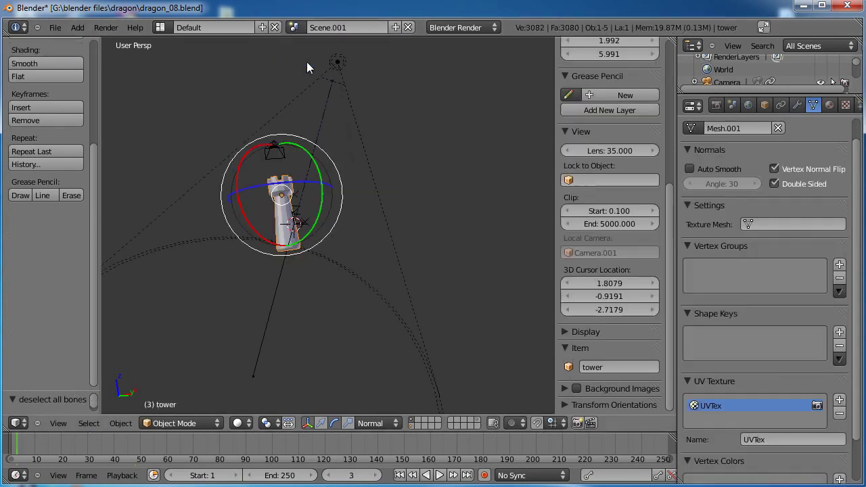
middle_drag(309, 204, 344, 196)
double_click(365, 28)
text(tow)
key(Escape)
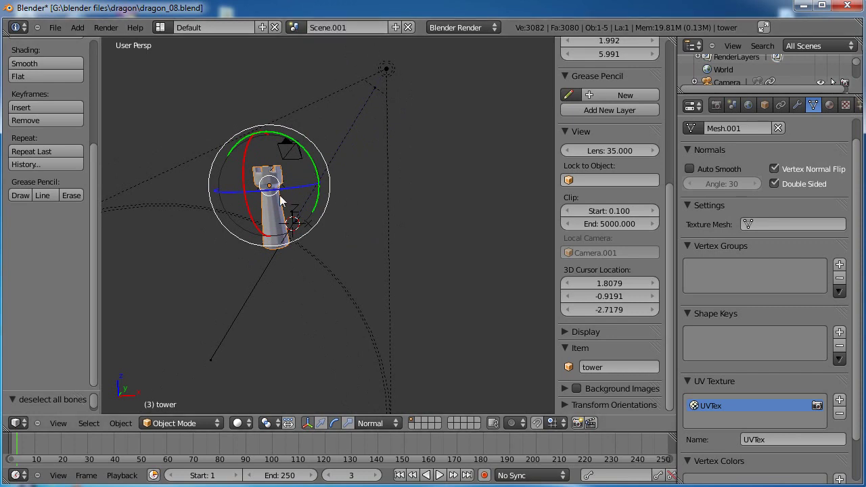
key(w)
Link the tower object to Scene with Make Links, and switch to that scene
click(121, 423)
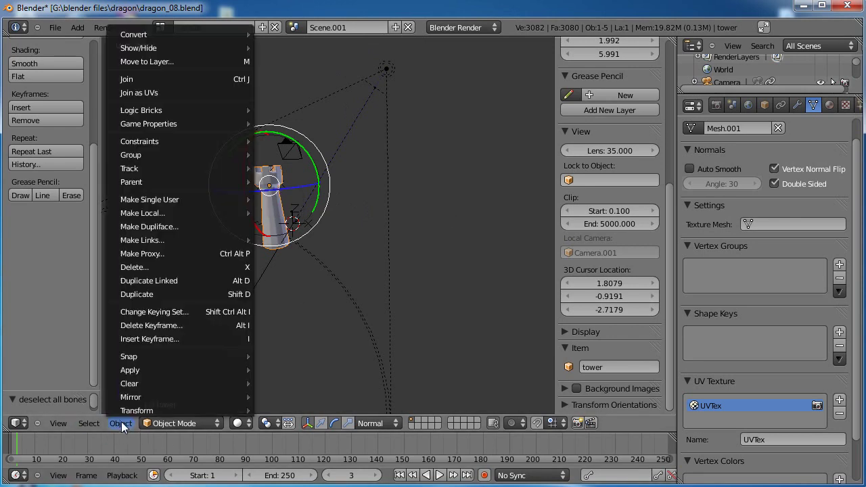
mouse_move(145, 240)
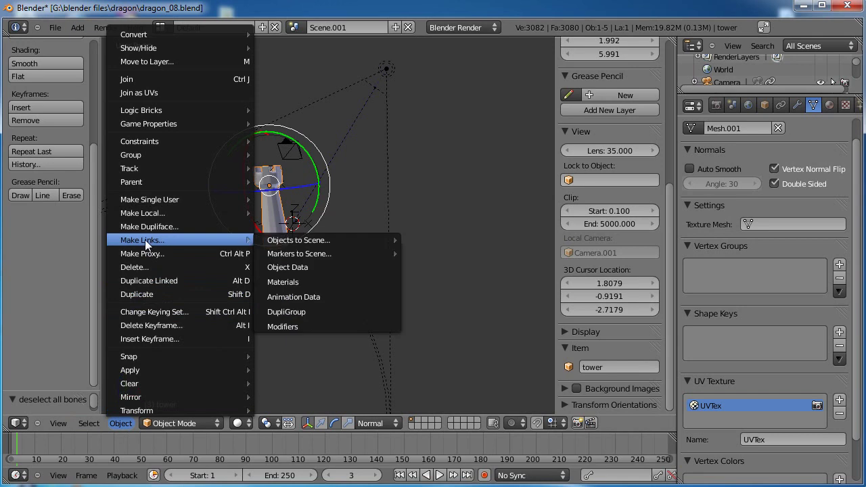
mouse_move(301, 240)
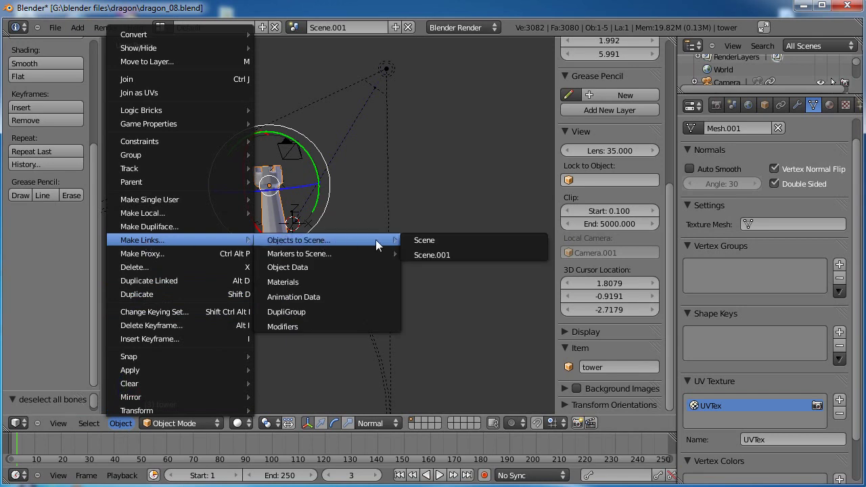
click(439, 239)
click(298, 28)
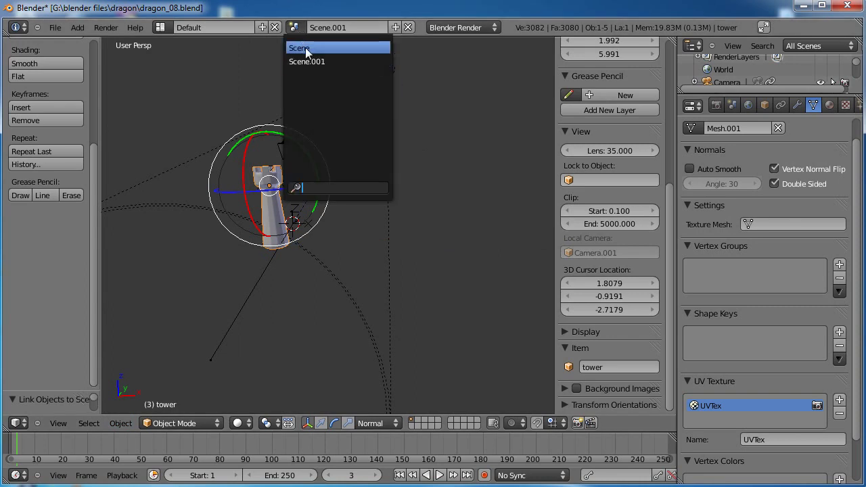
click(304, 48)
Return to Scene.001 and delete that scene from the file
click(298, 27)
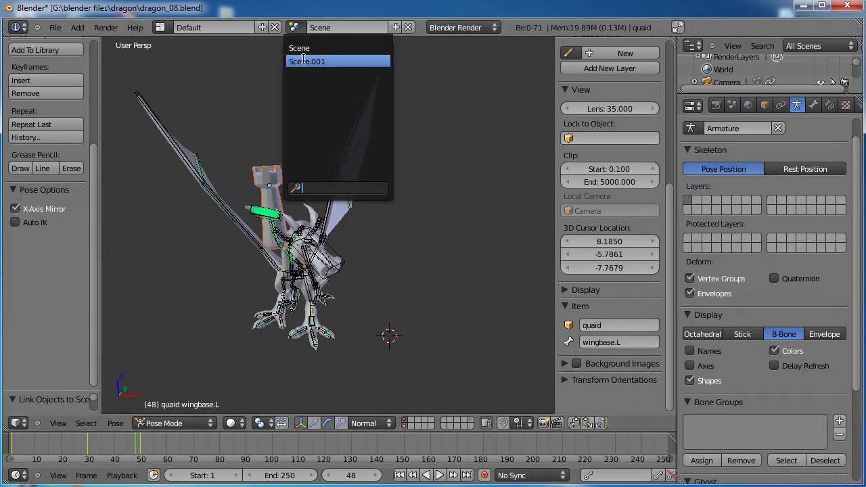
click(305, 63)
click(408, 27)
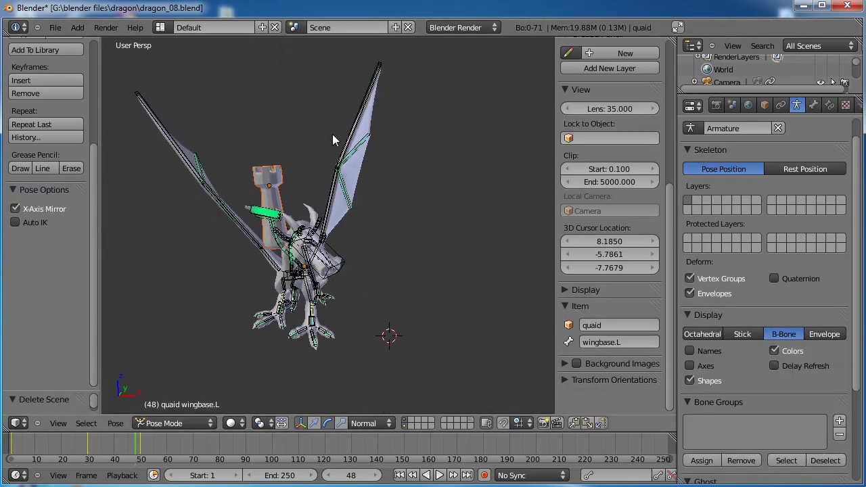
Leave Pose Mode, select the tower and scale it up to about 27.4 units high
key(ctrl+Tab)
right_click(274, 177)
key(s)
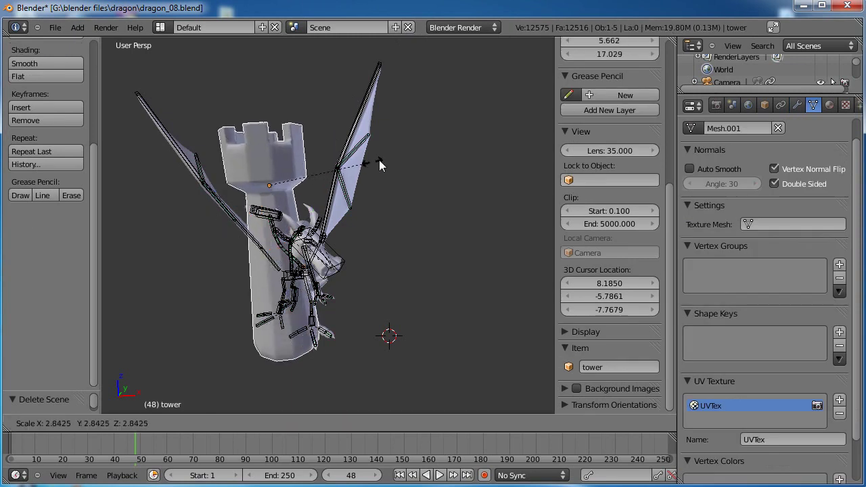
click(429, 133)
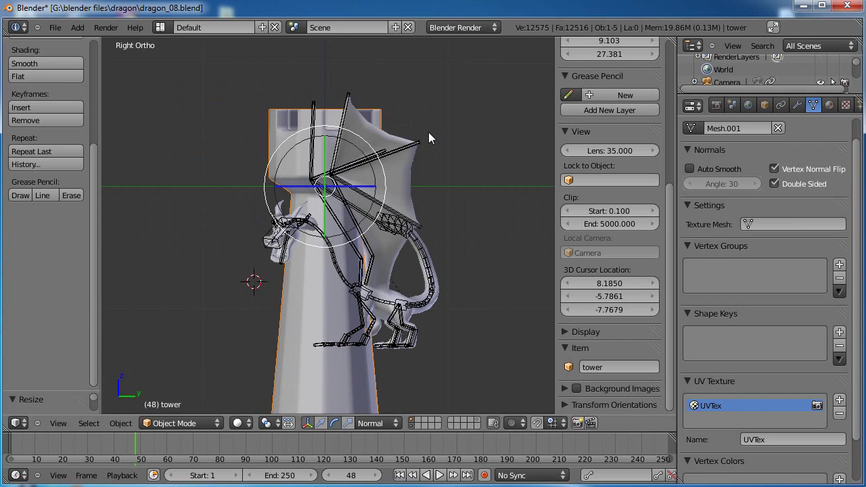
Move the tower down beneath the dragon in the right orthographic view
drag(326, 140, 345, 327)
shift+middle_drag(345, 327, 364, 180)
key(g)
click(369, 208)
Scale the tower down to about 18.5 units high and move its top under the dragon's front feet
key(s)
click(421, 203)
key(g)
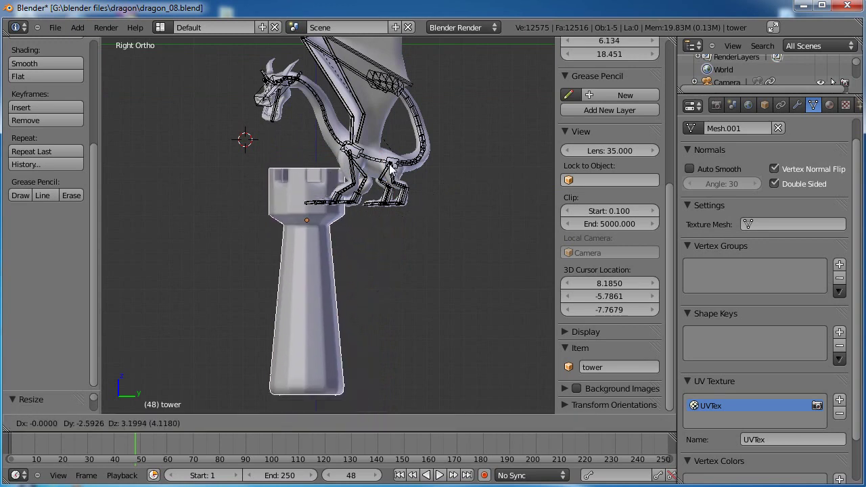
click(394, 173)
Select the quaid rig in the right orthographic view and select all of its bones
middle_drag(394, 173, 357, 283)
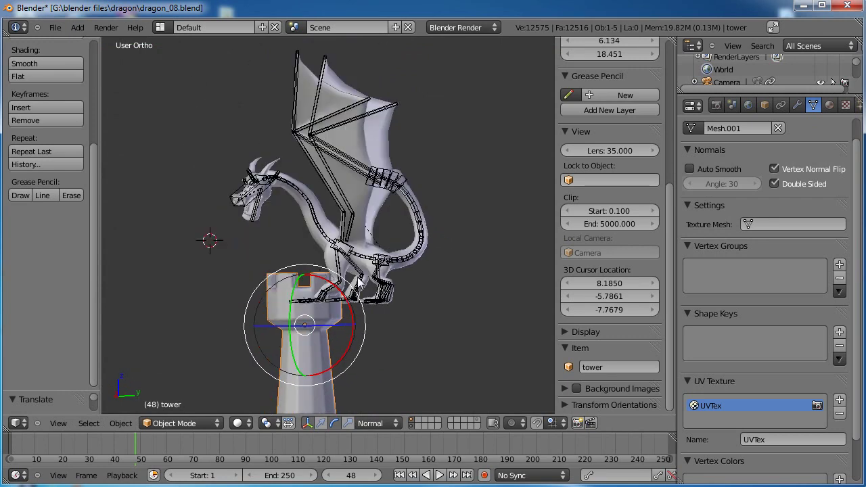
key(KP_3)
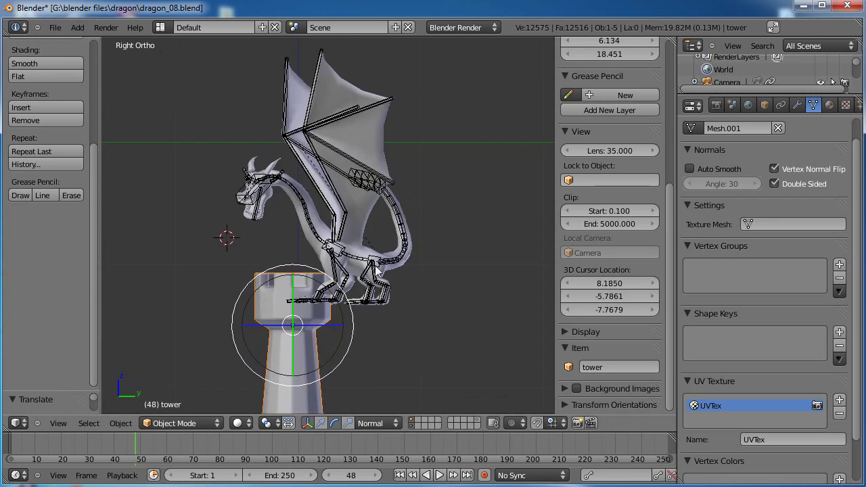
right_click(374, 260)
shift+middle_drag(395, 228, 425, 204)
key(a)
key(a)
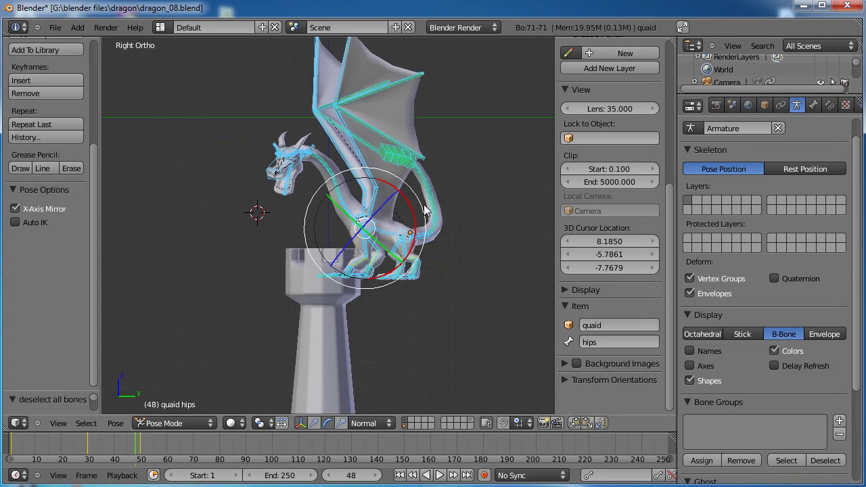
Delete all the dragon rig's keyframes in the Animation screen layout, and return to the Default layout
click(161, 27)
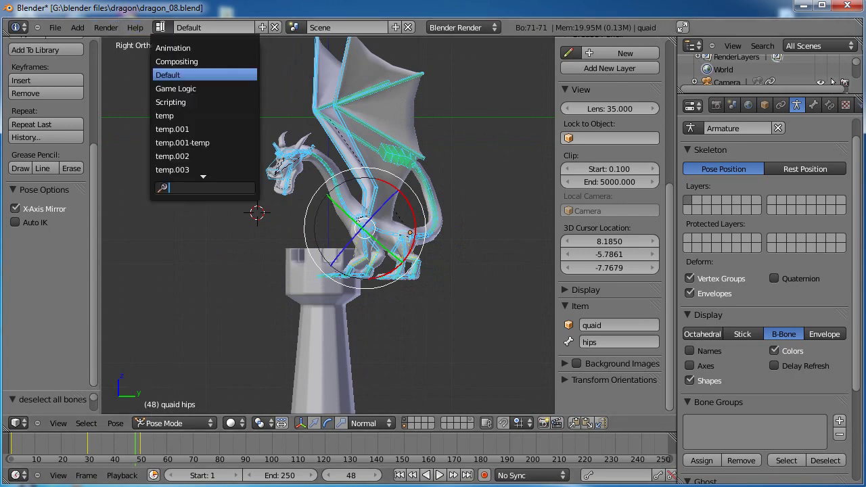
click(138, 31)
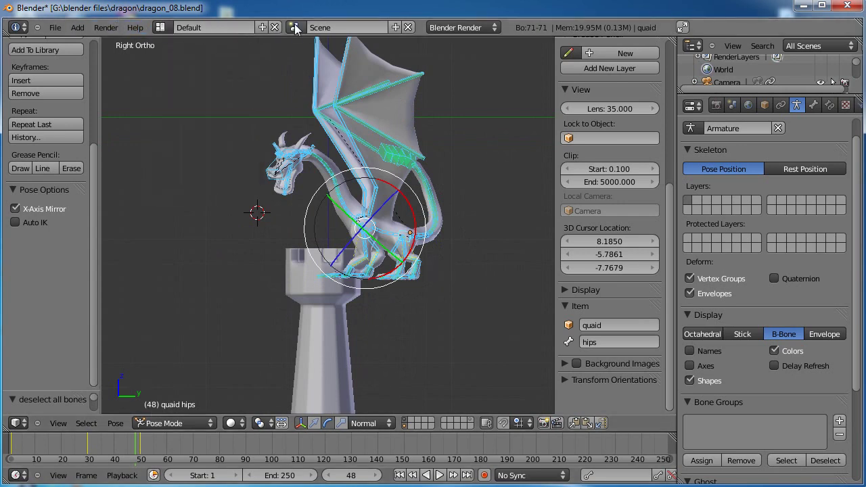
click(160, 28)
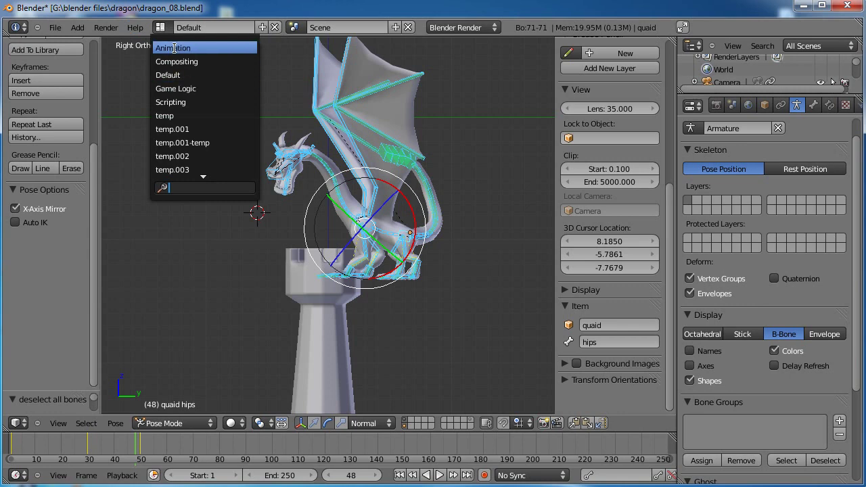
scroll(201, 162, down, 8)
scroll(202, 162, up, 9)
click(169, 48)
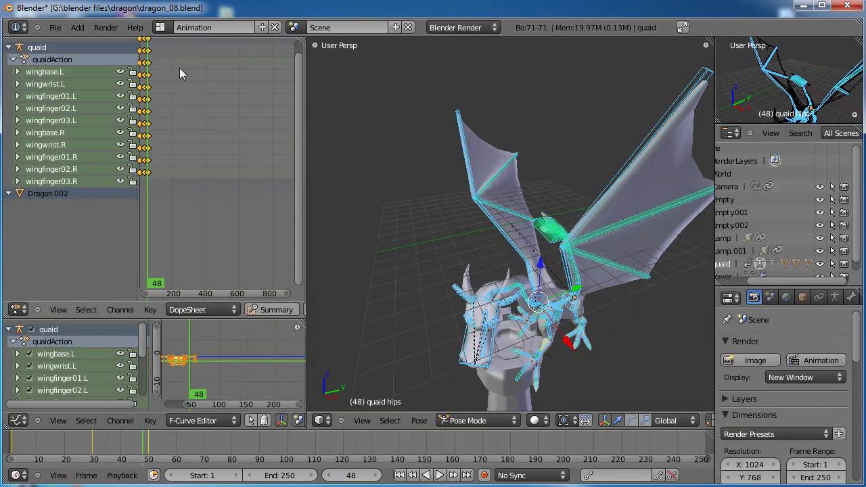
key(x)
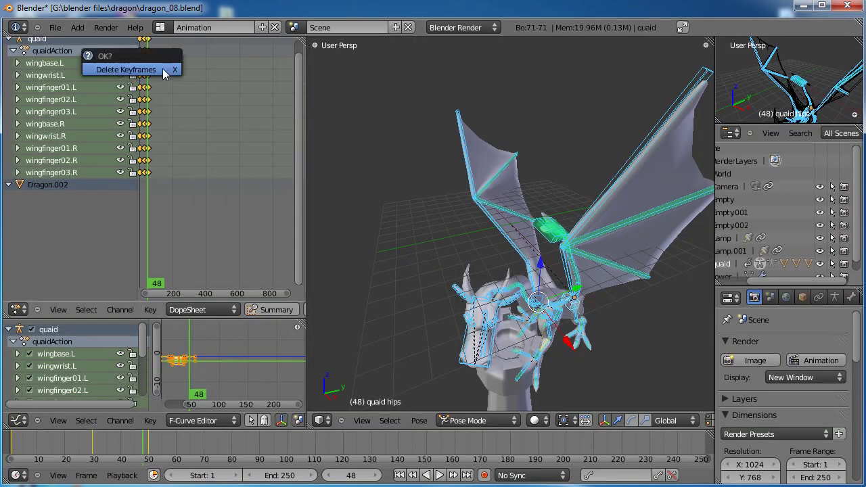
click(163, 68)
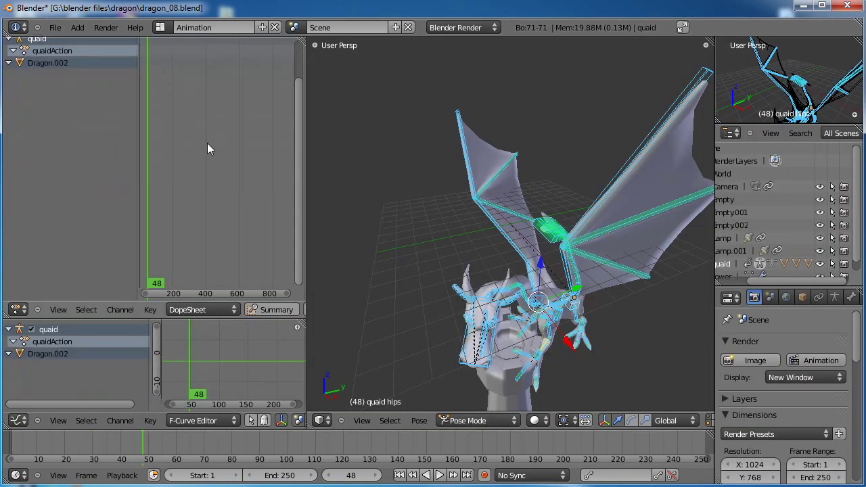
click(162, 27)
click(171, 75)
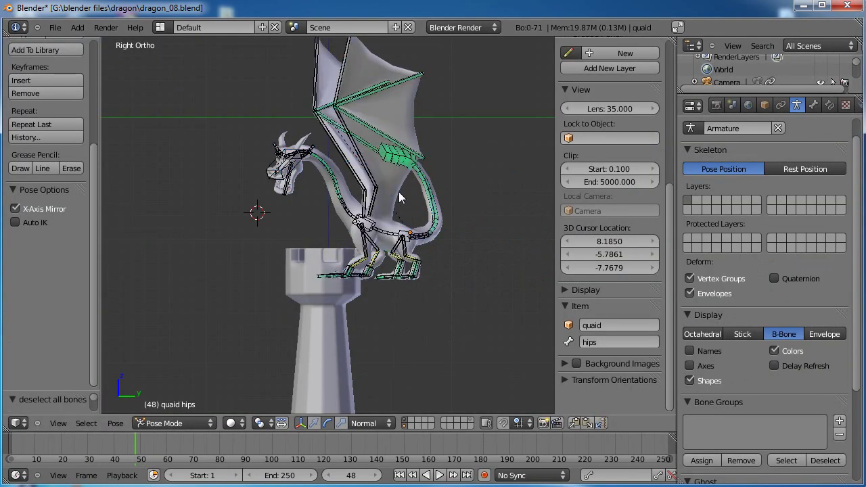
Clear the pose rotation and location of all the rig's bones, and deselect them
key(alt+r)
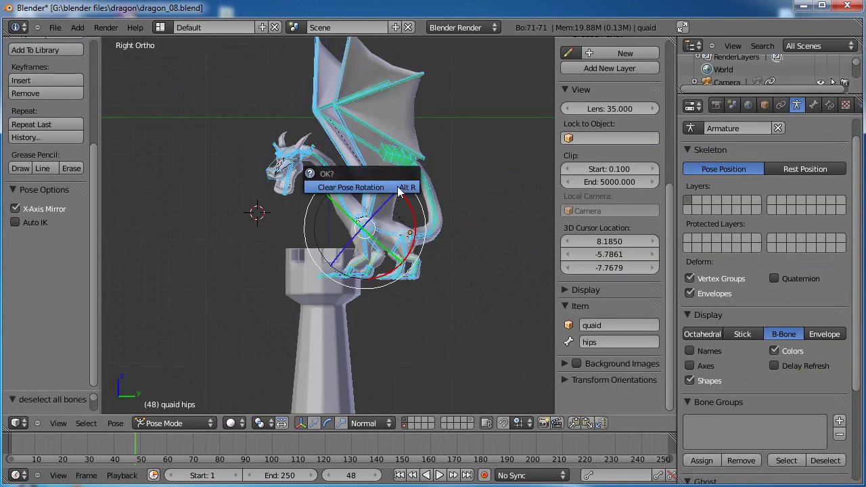
click(397, 188)
shift+middle_drag(447, 243, 439, 217)
key(alt+g)
click(433, 214)
scroll(434, 215, up, 3)
key(a)
Lower the hips bone in the right orthographic view so that the dragon crouches beside the tower
shift+middle_drag(431, 220, 421, 272)
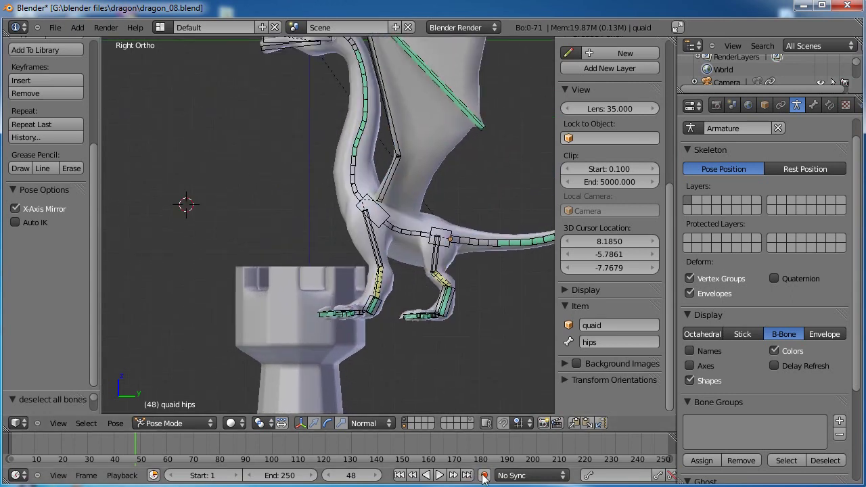
shift+middle_drag(410, 352, 430, 350)
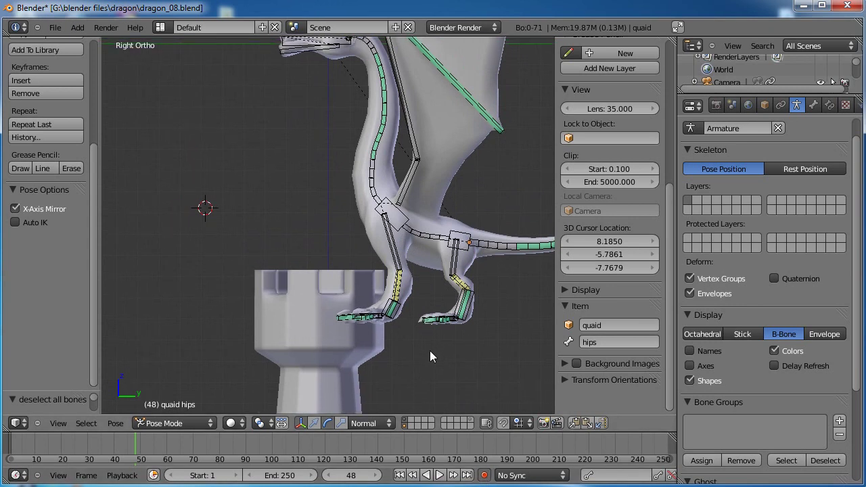
right_click(460, 237)
key(g)
click(457, 266)
scroll(406, 305, down, 2)
middle_drag(373, 336, 338, 281)
key(KP_3)
scroll(357, 284, up, 3)
shift+middle_drag(416, 314, 413, 287)
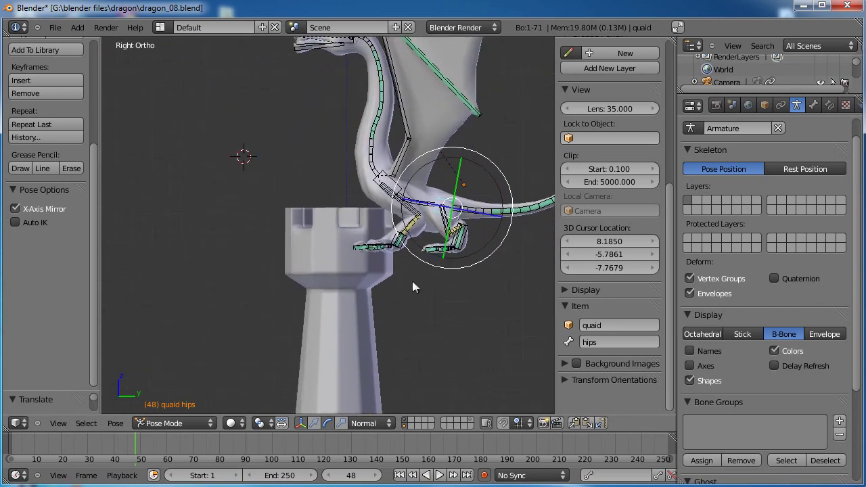
Move one front hand onto the tower top and rotate the hips to tilt the dragon's body upward
key(g)
key(r)
click(383, 240)
right_click(395, 196)
right_click(440, 206)
key(r)
click(522, 196)
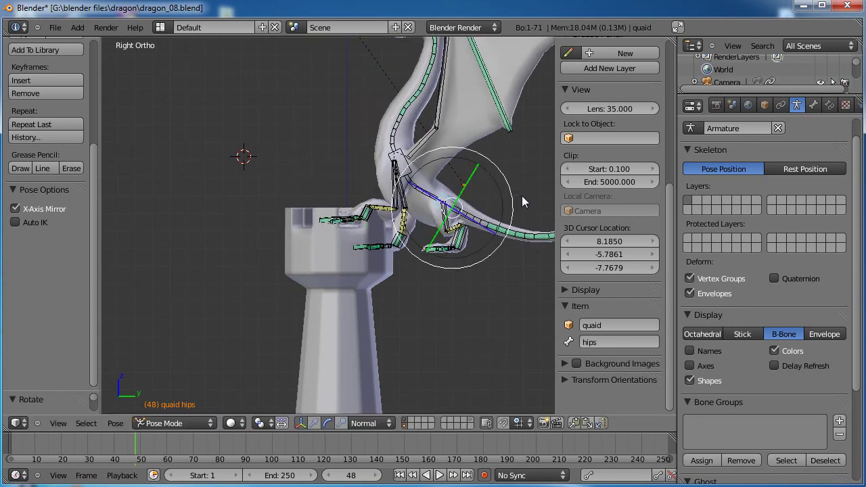
Move and rotate the hips further down beside the tower and bring IKfoot.L down toward its wall
right_click(458, 256)
right_click(469, 246)
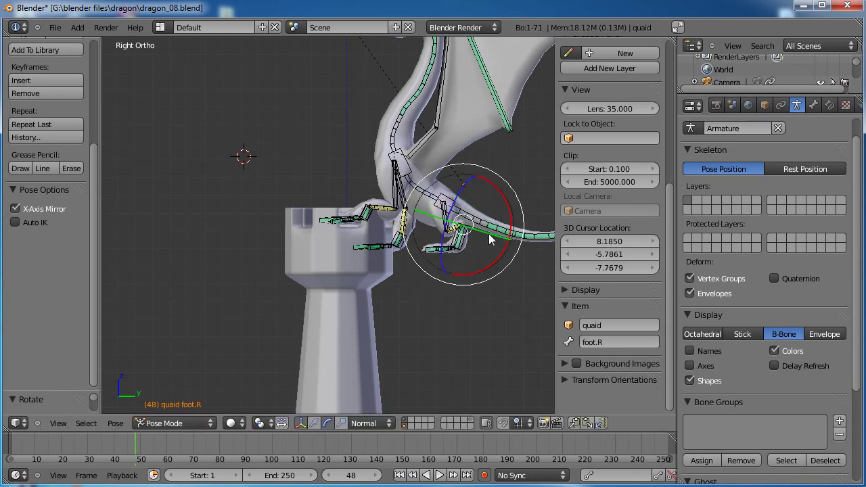
key(g)
click(463, 256)
right_click(452, 198)
key(g)
click(458, 236)
key(r)
click(519, 244)
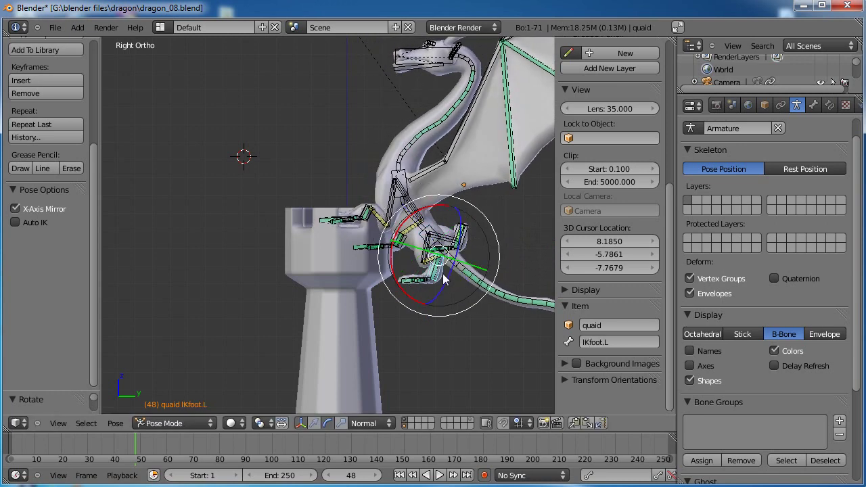
Move and rotate the hind foot IK bones so that both feet grip the tower wall below the battlements
key(g)
click(441, 273)
key(r)
click(477, 252)
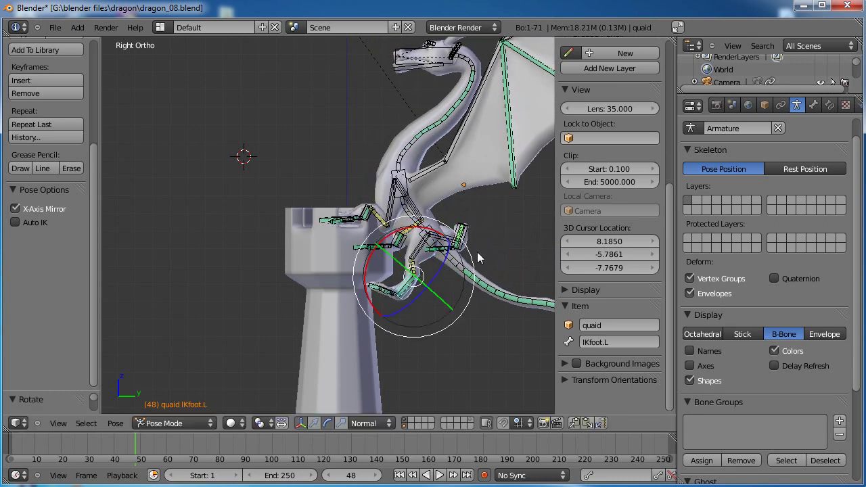
key(g)
click(431, 268)
Rotate the chest and lower body bones to lean the dragon's upper body toward the tower
right_click(399, 172)
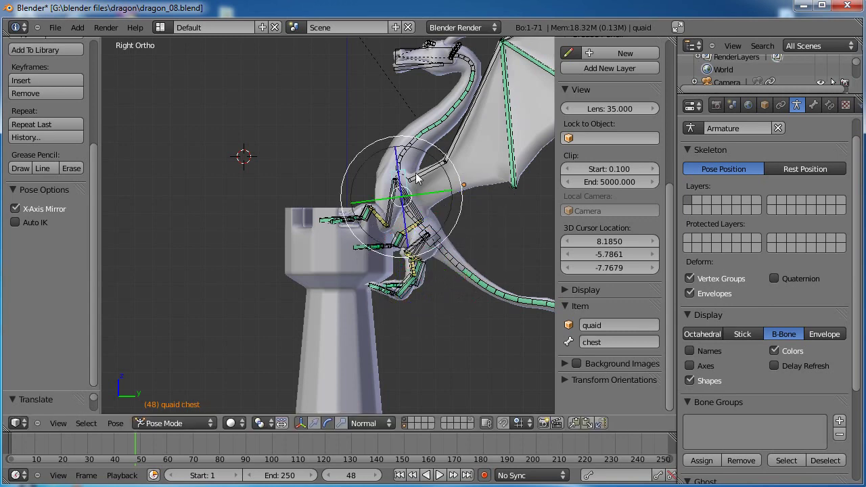
key(r)
click(416, 146)
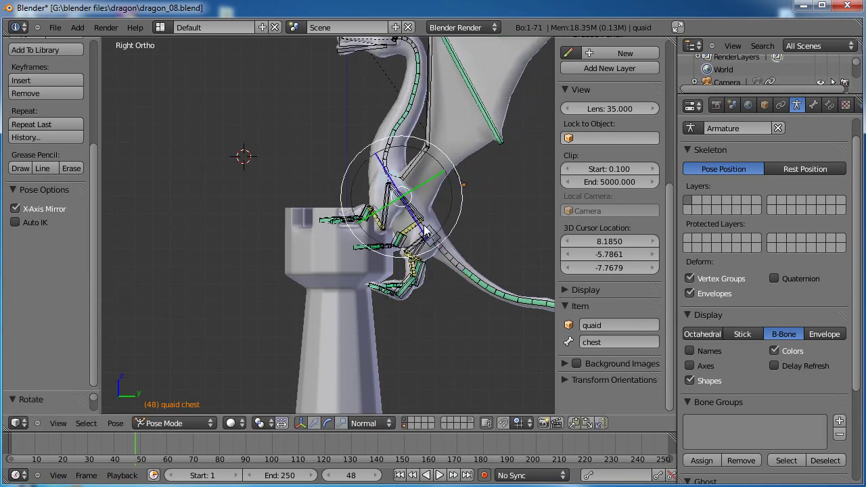
key(r)
click(480, 240)
right_click(427, 184)
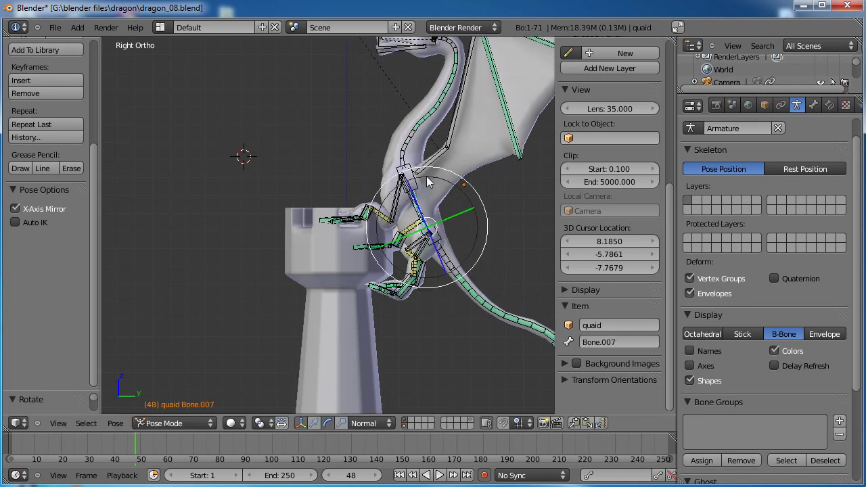
drag(479, 178, 379, 227)
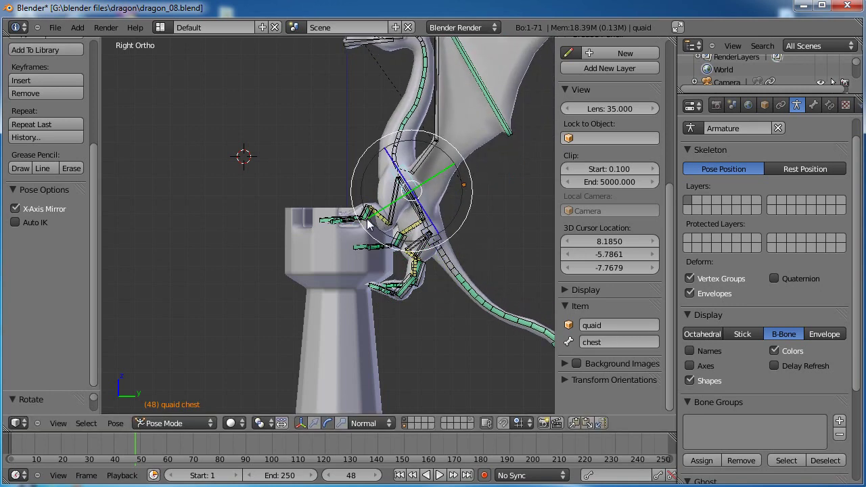
Twist the chest bone with free trackball rotation while viewing the dragon from the front
middle_drag(351, 231, 337, 165)
scroll(298, 186, up, 4)
middle_drag(286, 191, 381, 193)
right_drag(381, 193, 488, 102)
middle_drag(465, 212, 490, 134)
scroll(357, 278, up, 5)
key(r)
click(357, 270)
right_click(422, 143)
key(r)
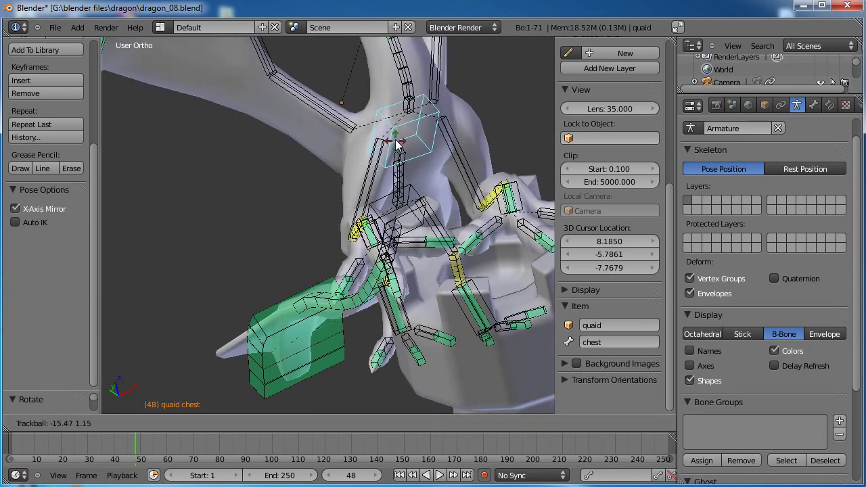
click(397, 142)
Adjust the right front shoulder, and rotate and move IKhand.R over the tower's battlements
drag(395, 182, 383, 180)
right_click(376, 178)
mouse_move(376, 179)
middle_down()
mouse_move(379, 216)
mouse_move(331, 224)
mouse_move(374, 162)
middle_up()
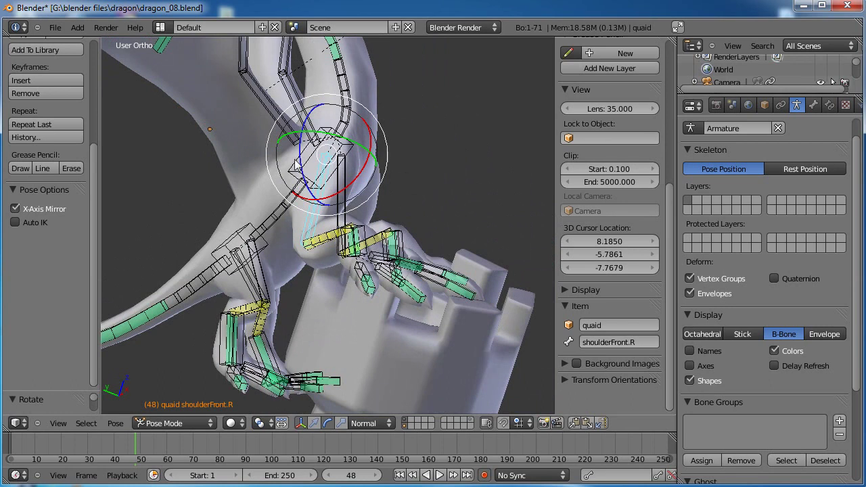
drag(299, 157, 310, 124)
middle_drag(474, 242, 368, 261)
right_click(359, 262)
key(r)
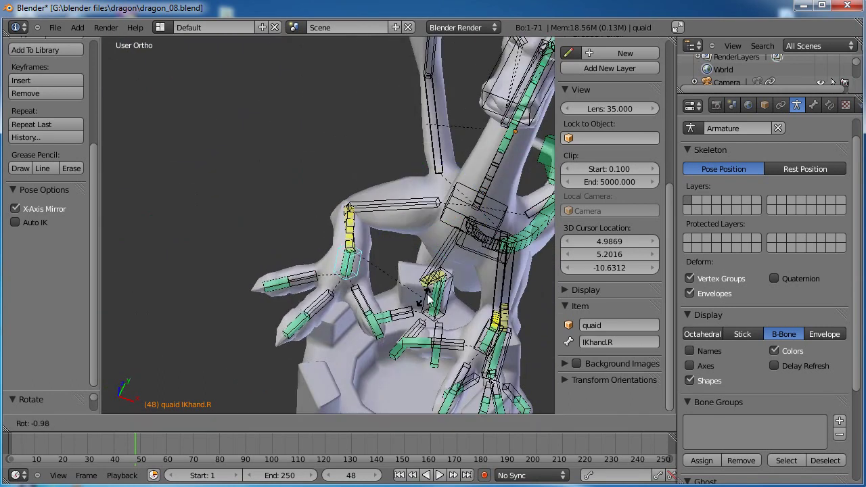
click(459, 283)
drag(398, 244, 387, 226)
middle_drag(388, 230, 398, 210)
key(g)
click(377, 206)
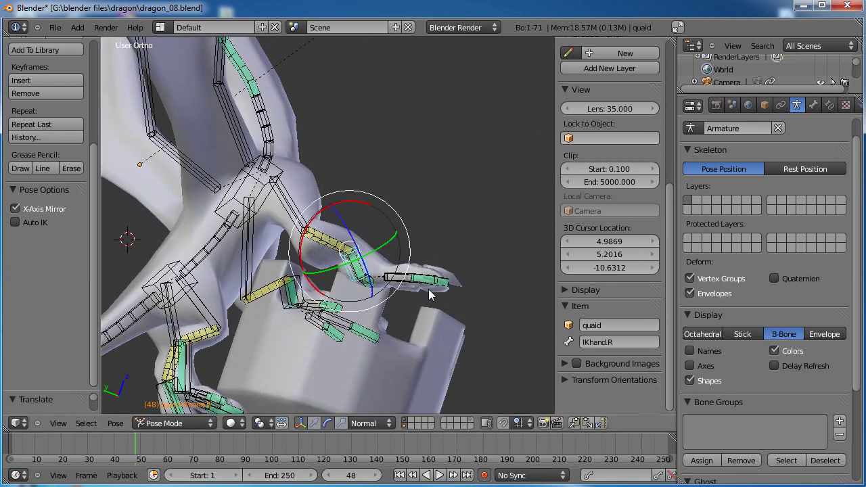
Rotate pinky01.R and the neighbouring right-hand finger bones to curl the claws over the battlement
right_click(410, 280)
key(r)
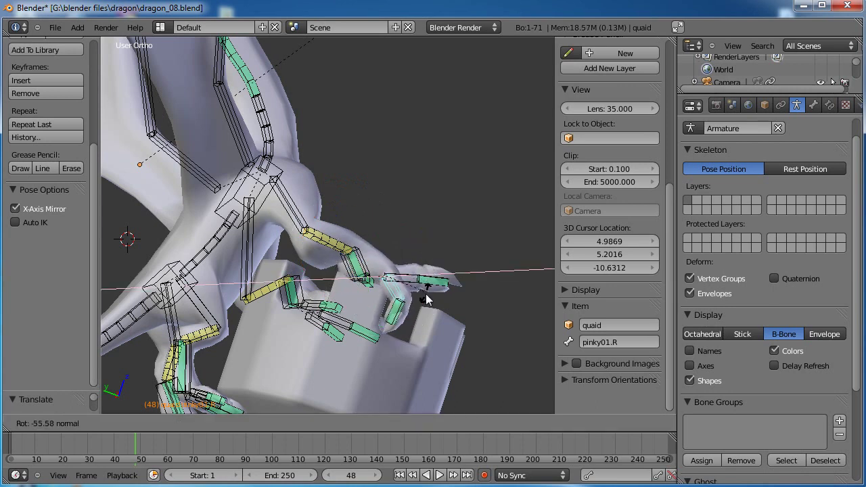
click(426, 300)
middle_drag(426, 300, 349, 254)
right_click(342, 290)
drag(354, 262, 354, 284)
right_click(295, 283)
right_click(308, 282)
right_click(314, 283)
middle_drag(436, 279, 342, 248)
drag(234, 216, 191, 236)
Rotate IKhand.L and move it outward to the opposite side of the tower's rim
middle_drag(190, 237, 362, 310)
right_click(362, 311)
key(r)
key(r)
click(372, 334)
key(g)
click(385, 337)
middle_drag(401, 330, 369, 291)
key(g)
click(294, 237)
key(g)
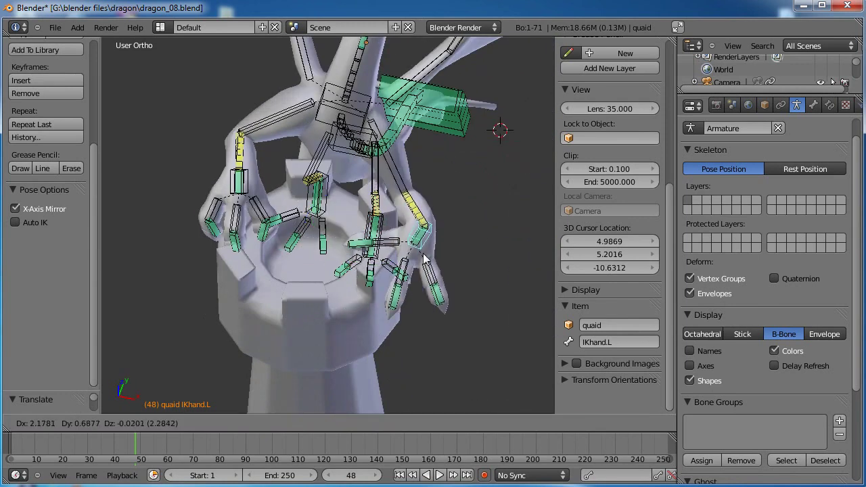
click(426, 260)
Refine the left front hand's placement and rotation on the tower's rim
middle_drag(464, 272, 445, 249)
drag(442, 211, 449, 218)
middle_drag(403, 300, 391, 324)
drag(400, 288, 415, 291)
middle_drag(450, 289, 421, 195)
drag(415, 185, 417, 194)
middle_drag(416, 195, 343, 214)
key(r)
click(392, 177)
middle_drag(392, 178, 388, 293)
Rotate the left hand's finger bones to curl its claws over the tower's rim
right_click(353, 273)
drag(370, 252, 359, 248)
right_click(376, 305)
middle_drag(376, 306, 288, 236)
drag(359, 300, 373, 296)
drag(327, 266, 330, 268)
click(333, 280)
middle_drag(333, 280, 390, 253)
right_click(390, 251)
drag(390, 252, 401, 246)
middle_drag(433, 254, 383, 240)
Rotate the chest bone freely to readjust the upper body between the two front legs
right_click(406, 211)
key(r)
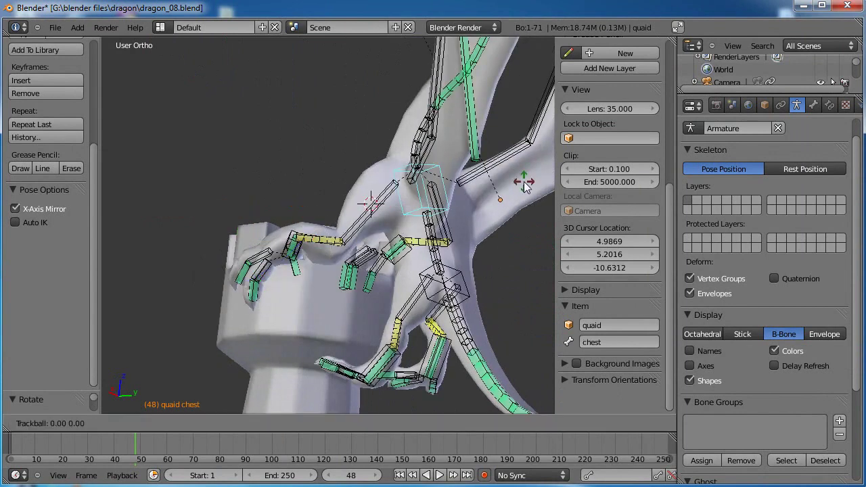
click(526, 182)
middle_drag(526, 181, 298, 382)
right_click(274, 255)
middle_drag(481, 234, 342, 267)
right_click(342, 267)
key(r)
key(r)
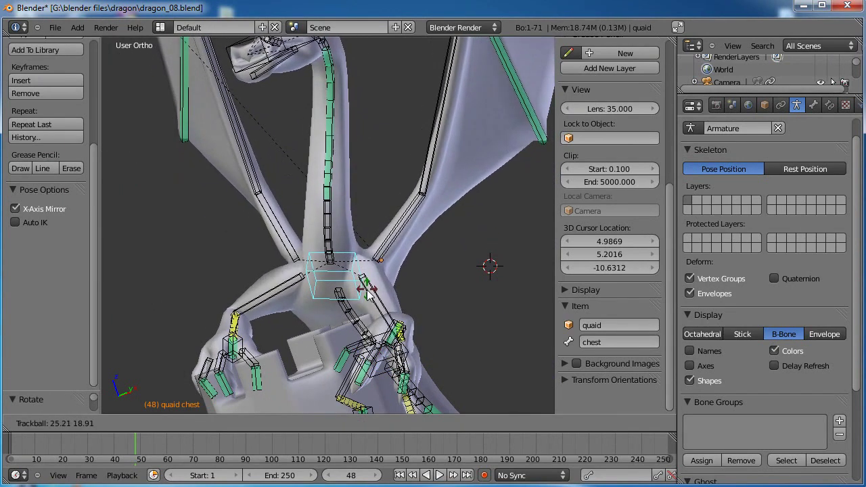
click(369, 284)
Move IKfoot.R up toward the tower wall and rotate it
middle_drag(368, 284, 286, 284)
right_click(261, 279)
right_click(267, 273)
key(g)
click(290, 249)
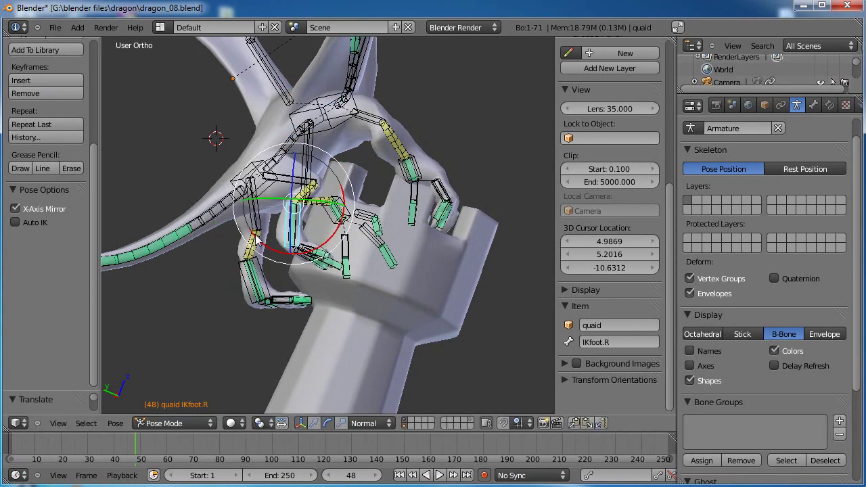
key(r)
click(310, 259)
Rotate IKfoot.R about its own axes to turn the sole toward the tower wall
middle_drag(310, 259, 323, 289)
key(r)
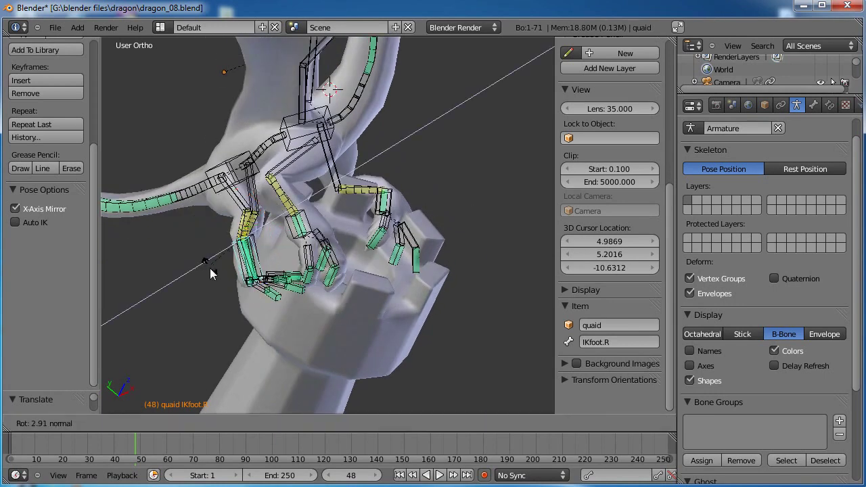
click(436, 255)
middle_drag(436, 256, 330, 280)
key(r)
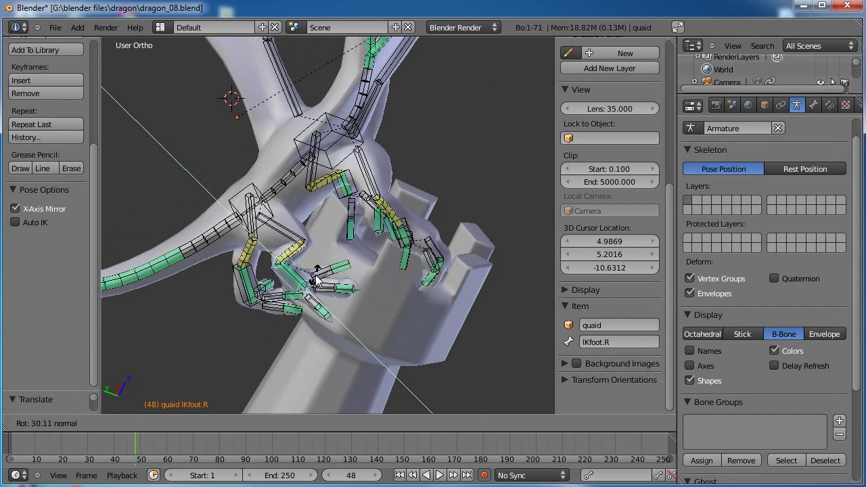
click(315, 279)
Move IKfoot.R into place against the tower wall, checking it from several angles
drag(246, 262, 249, 272)
key(g)
click(443, 293)
middle_drag(444, 298, 267, 250)
key(g)
click(309, 271)
Move the hips bone to reposition the dragon's rear body beside the tower
right_click(245, 208)
key(g)
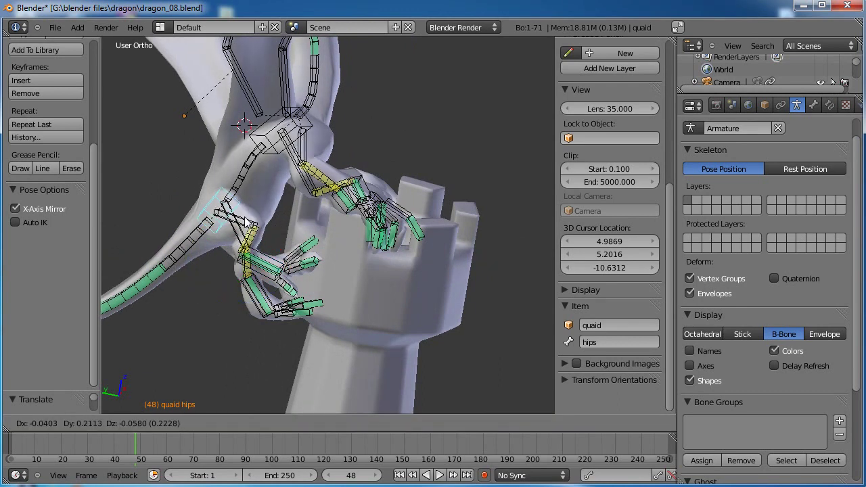
click(249, 217)
Move and rotate IKfoot.R to bring the right foot closer to the tower wall
right_click(271, 253)
key(g)
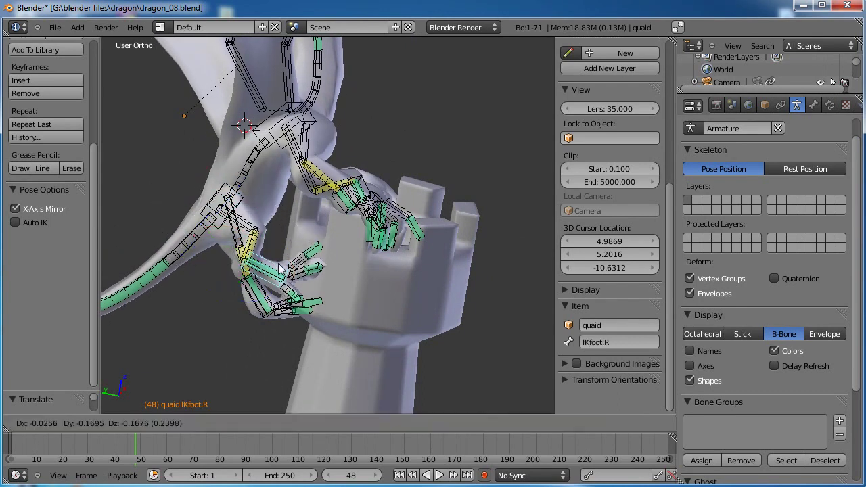
click(283, 269)
key(r)
drag(253, 313, 260, 309)
key(g)
click(289, 256)
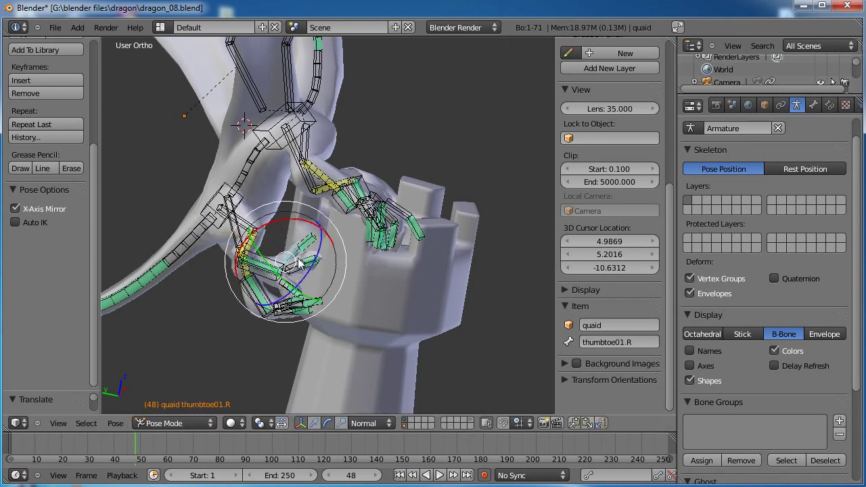
Rotate thumbtoe01.R and the neighbouring right toe bones to shape the foot's grip on the wall
drag(306, 222, 297, 219)
middle_drag(316, 292, 374, 267)
right_click(405, 269)
drag(435, 289, 424, 306)
middle_drag(410, 278, 467, 257)
drag(308, 256, 316, 262)
middle_drag(326, 261, 285, 298)
Readjust IKfoot.R by moving and rotating it against the tower wall
drag(186, 291, 228, 287)
key(g)
click(197, 264)
key(r)
click(198, 297)
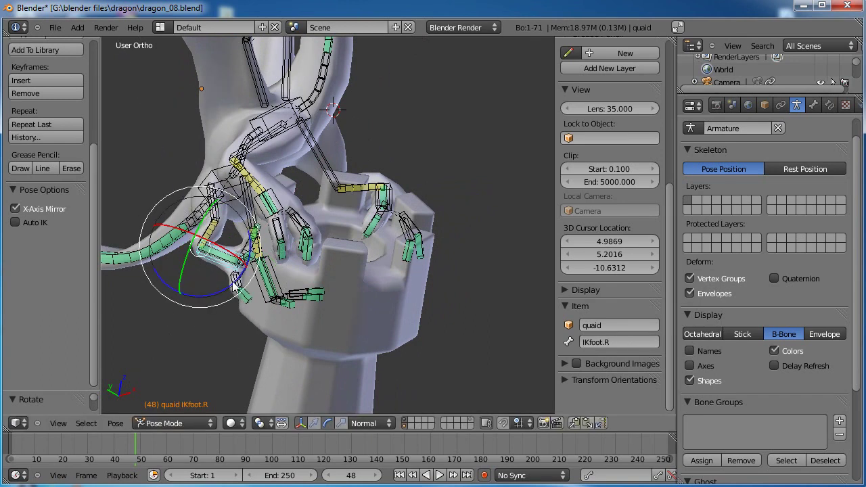
Refine the right foot's toes by rotating their bones, including thumbtoe01.R, around the wall
drag(241, 316, 224, 313)
middle_drag(225, 314, 307, 254)
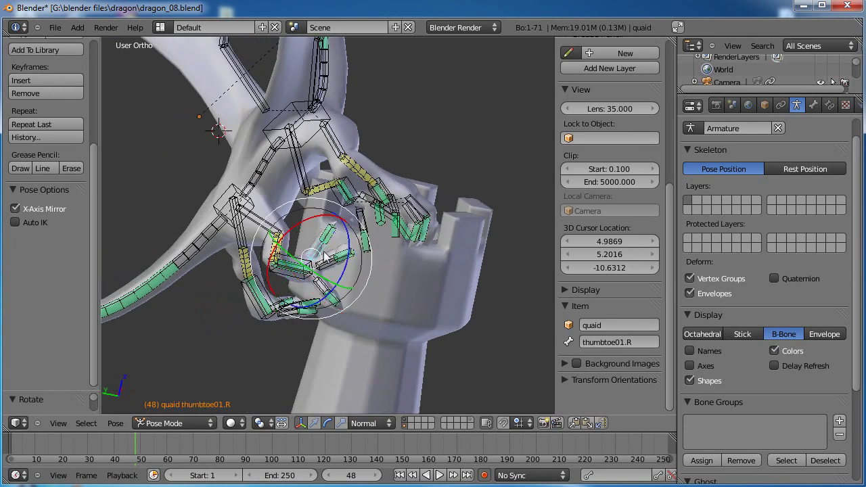
drag(349, 247, 325, 252)
middle_drag(426, 287, 364, 300)
Move IKfoot.L toward the tower wall and begin turning the left foot to match
scroll(364, 300, up, 2)
middle_drag(353, 353, 297, 279)
right_click(371, 353)
key(g)
click(373, 320)
drag(282, 235, 282, 244)
key(g)
click(287, 236)
Rotate IKfoot.L freely and shift it so the left sole faces the tower wall
middle_drag(286, 237, 438, 207)
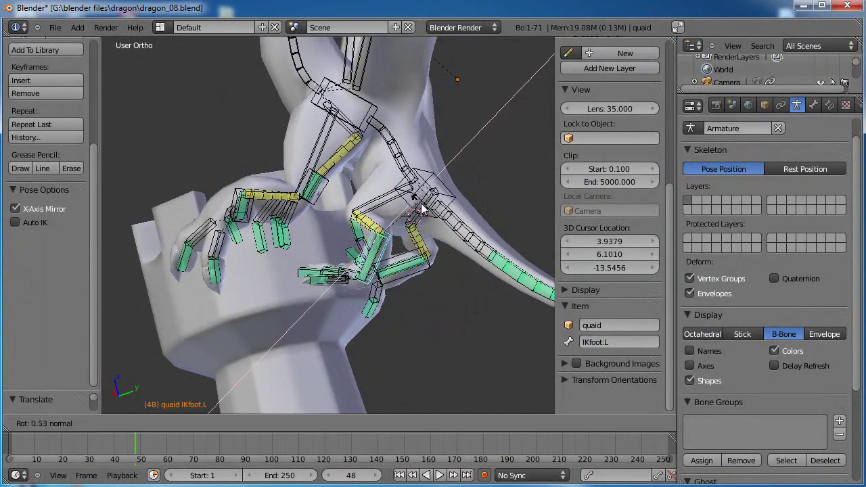
key(g)
click(422, 223)
middle_drag(422, 223, 377, 264)
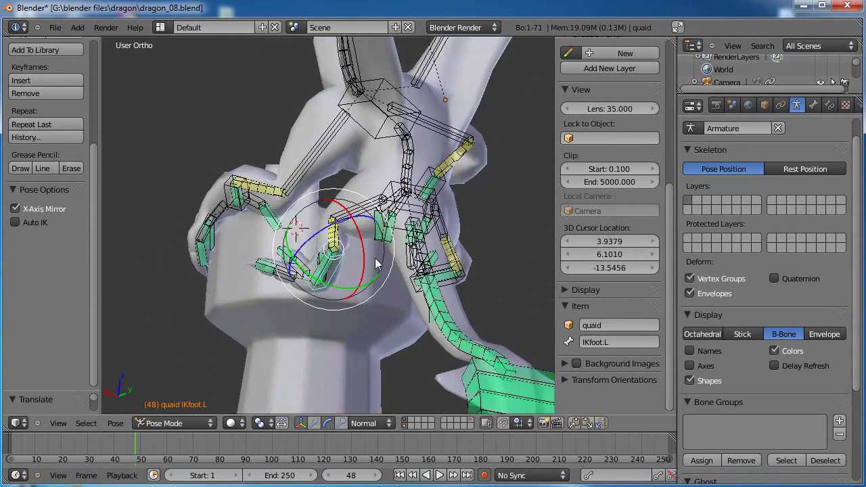
key(r)
key(r)
click(322, 251)
key(g)
click(320, 269)
Move IKfoot.L to the wall below the battlements and rotate it about its own axis
middle_drag(281, 309, 407, 312)
key(g)
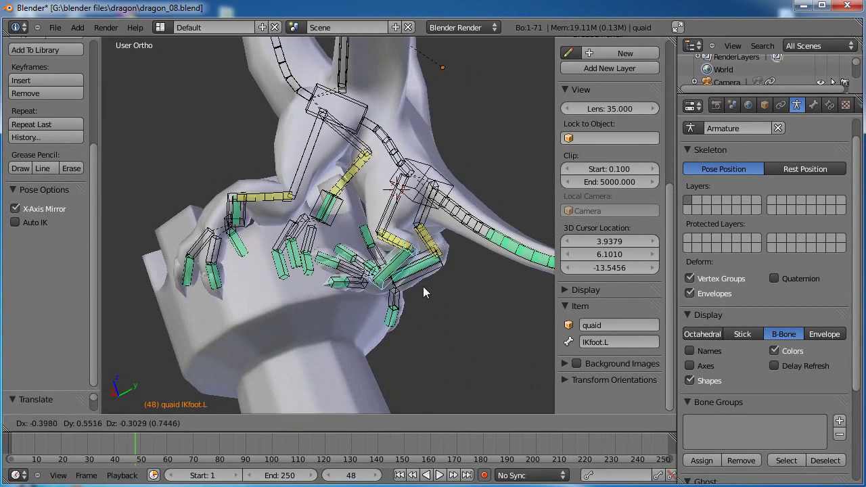
click(423, 287)
middle_drag(426, 278, 374, 274)
drag(368, 239, 366, 232)
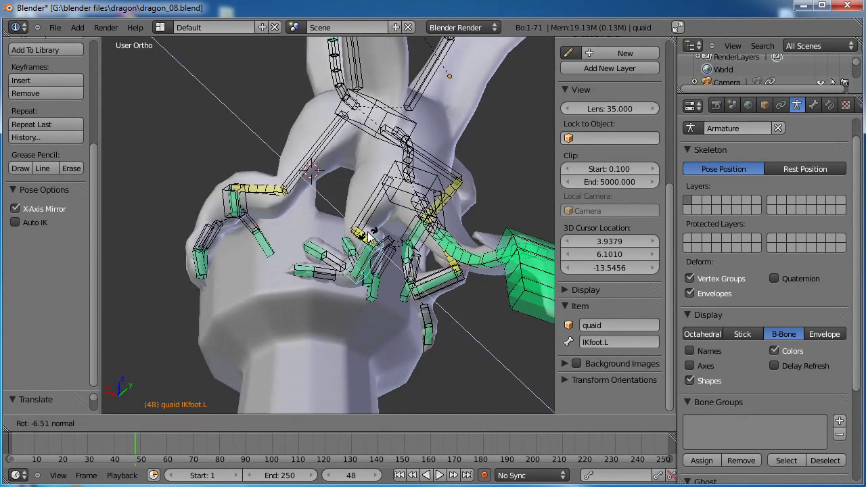
click(371, 233)
Adjust index01.L.001 and fine-tune the left foot's placement on the tower wall from several angles
middle_drag(371, 233, 351, 269)
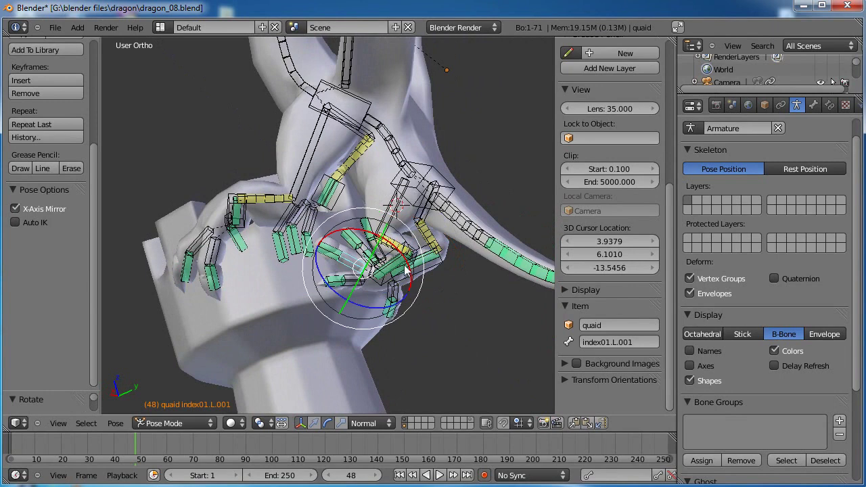
key(g)
click(387, 292)
middle_drag(387, 292, 308, 177)
key(g)
click(309, 190)
drag(310, 195, 305, 191)
click(310, 203)
middle_drag(310, 202, 348, 334)
key(r)
click(320, 206)
Rotate the right wing's bones around wingwrist.R to adjust how the wing spreads
right_click(350, 249)
key(r)
click(363, 230)
middle_drag(227, 282, 309, 268)
key(r)
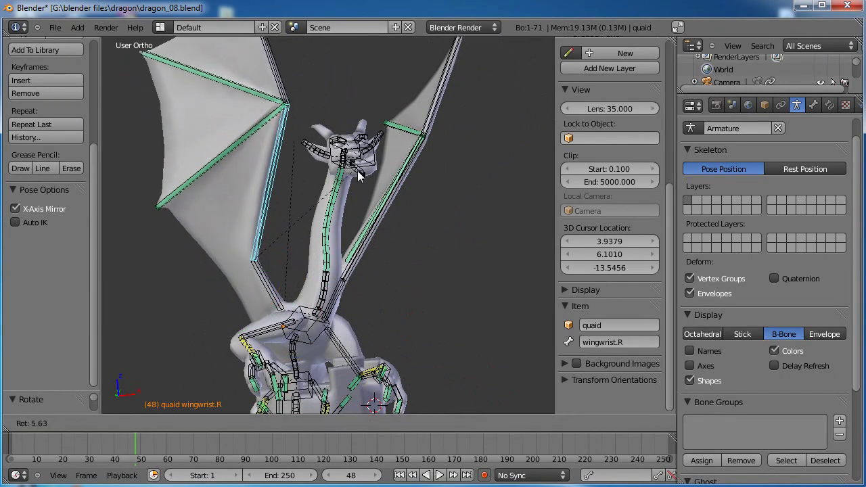
right_click(358, 176)
Rotate wingbase.R to swing the whole right wing into a new raised position
right_click(269, 295)
drag(245, 281, 253, 319)
middle_drag(420, 325, 269, 338)
drag(261, 302, 250, 303)
scroll(318, 338, down, 2)
shift+middle_drag(333, 351, 272, 347)
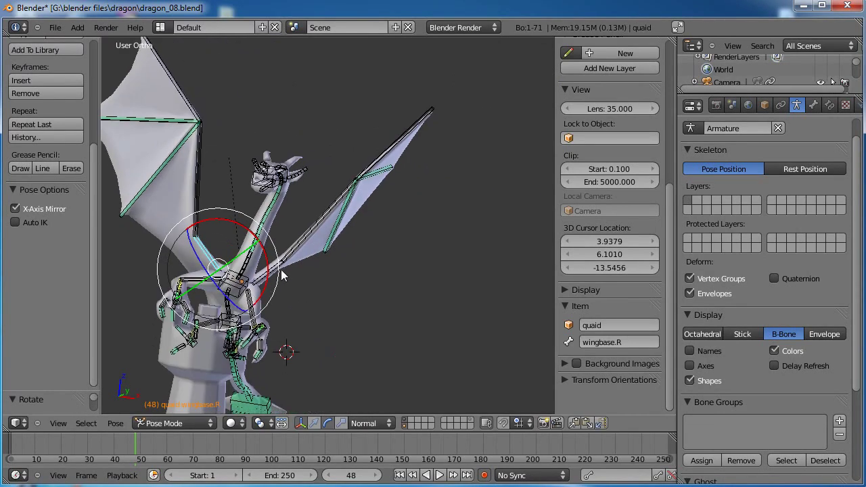
Rotate the base bone of the left wing freely to spread the wing outward
right_click(287, 274)
key(r)
key(r)
click(291, 276)
key(g)
right_click(338, 261)
drag(279, 243, 295, 260)
In the right side view, rotate neck04 and the neck bones above it to bend the neck forward
key(KP_3)
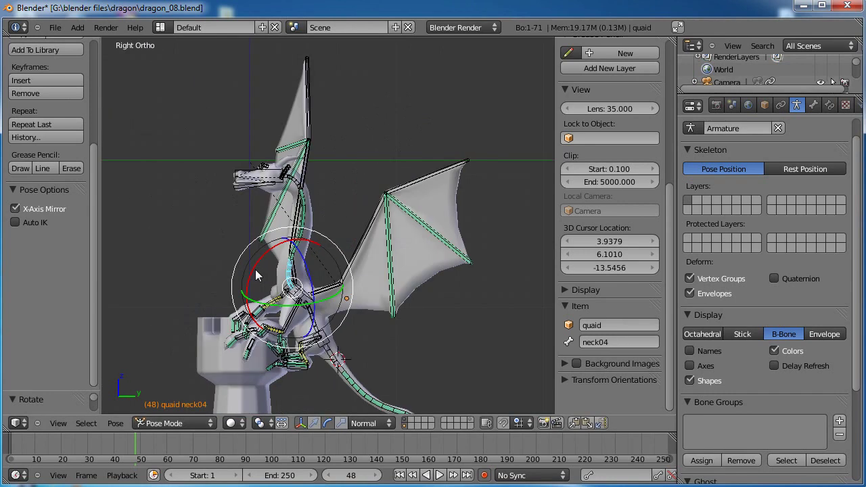
scroll(284, 283, up, 3)
drag(246, 296, 232, 310)
right_click(249, 266)
drag(221, 249, 196, 279)
shift+middle_drag(196, 279, 335, 214)
drag(330, 191, 312, 192)
Rotate neck01 and the head to level the head at the end of the neck
right_click(294, 201)
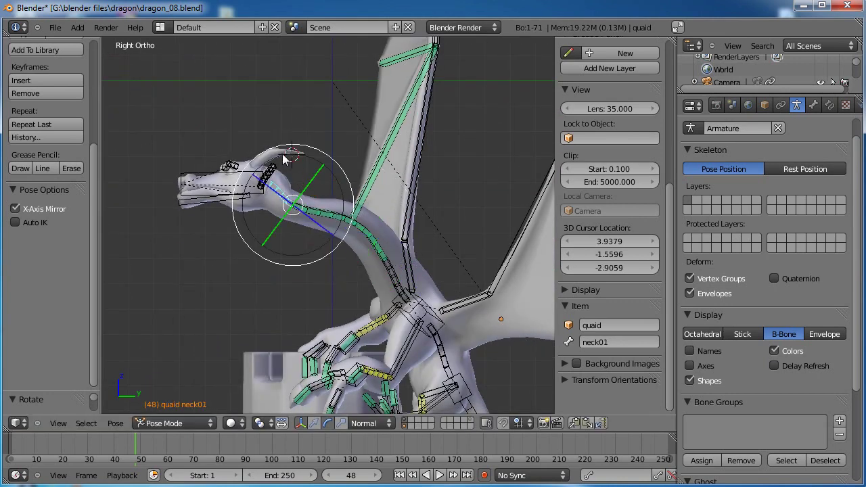
drag(236, 217, 242, 230)
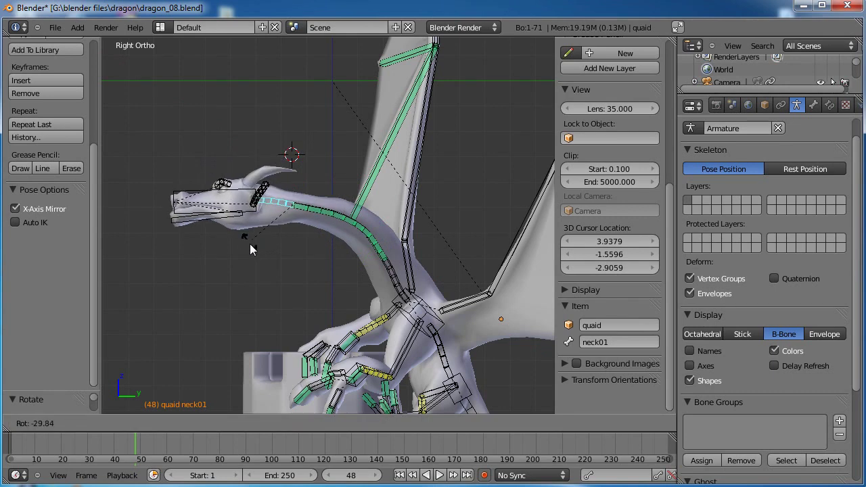
drag(259, 262, 259, 263)
drag(225, 171, 249, 206)
drag(270, 160, 261, 160)
Open the dragon's jaw and rotate the head bone downward and sideways
middle_drag(264, 163, 388, 234)
right_click(337, 255)
drag(342, 193, 338, 252)
middle_drag(412, 246, 247, 223)
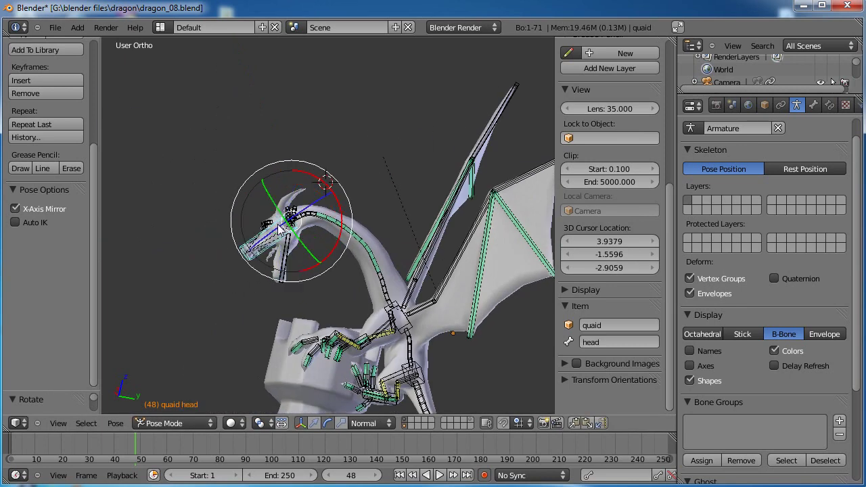
drag(324, 189, 332, 230)
mouse_move(346, 193)
mouse_down()
mouse_move(328, 197)
mouse_move(341, 204)
mouse_up()
Rotate the lower neck bone to refine the neck's arch over the tower
right_click(373, 252)
drag(392, 228, 374, 220)
drag(406, 257, 383, 251)
Rotate the tail bones from hips.001 to hips.003 to curl the tail sideways beside the tower
middle_drag(374, 253, 276, 290)
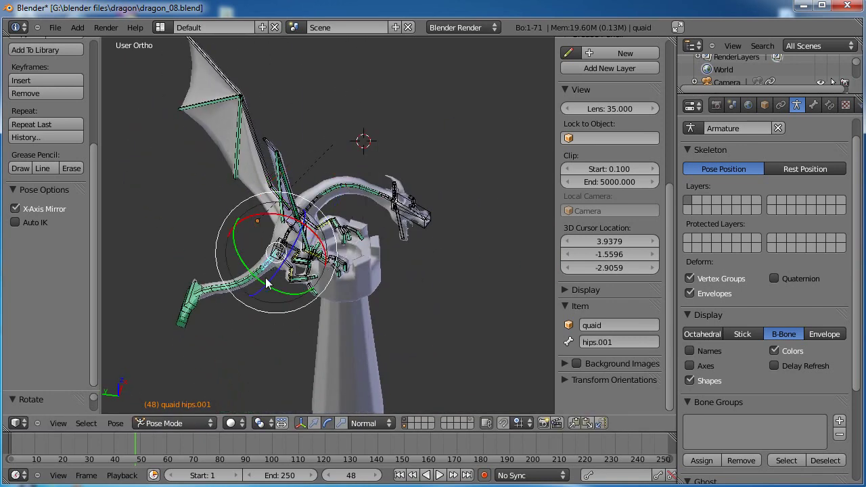
drag(281, 295, 293, 272)
middle_drag(361, 295, 368, 252)
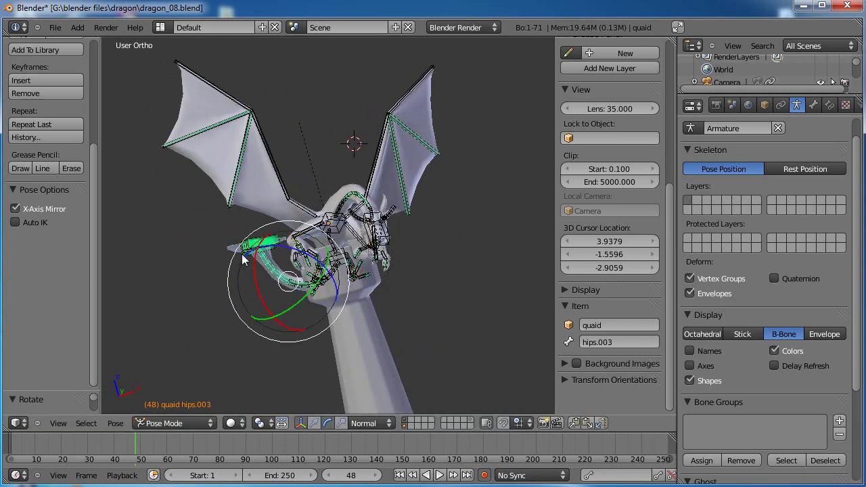
drag(230, 292, 250, 308)
Toggle the rig's layer off to inspect the posed dragon up close, and show it again
middle_drag(385, 282, 369, 225)
scroll(369, 222, up, 2)
scroll(372, 229, down, 2)
shift+middle_drag(402, 255, 318, 148)
shift+click(403, 426)
scroll(332, 274, up, 2)
scroll(317, 261, up, 3)
middle_drag(317, 261, 368, 297)
click(411, 425)
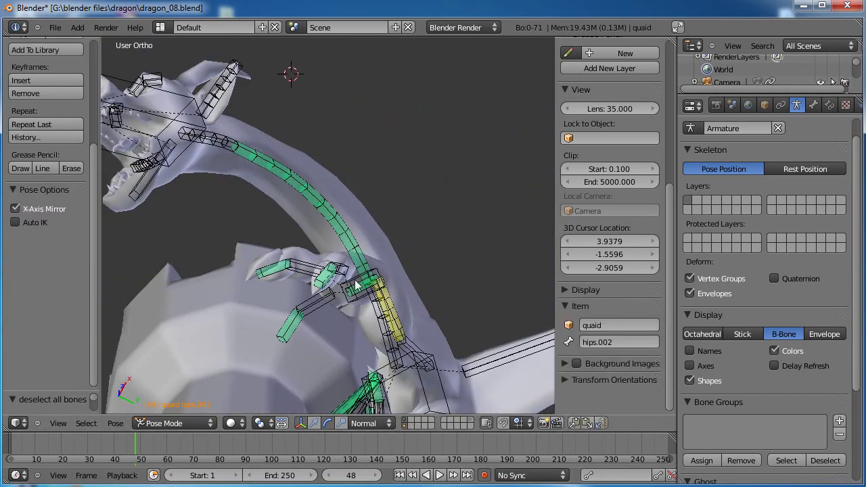
Rotate and move the left hand's bones to fit the hand onto the battlements
drag(353, 234, 395, 264)
middle_drag(395, 264, 469, 299)
key(g)
click(292, 243)
drag(530, 270, 547, 292)
Rotate pinky01.L and pinky02.L to curl the left little finger over the battlement
right_click(509, 324)
drag(503, 215, 505, 218)
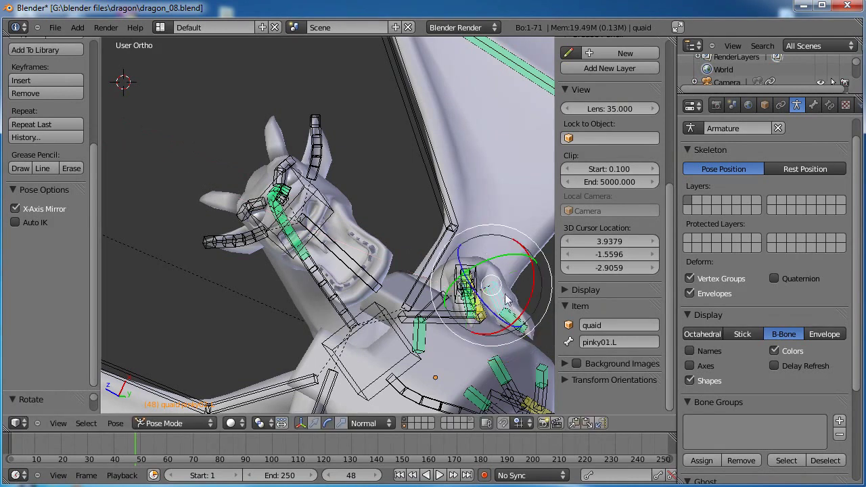
mouse_move(531, 279)
mouse_down()
mouse_move(542, 303)
mouse_move(539, 289)
mouse_up()
right_click(514, 322)
middle_drag(530, 289, 391, 261)
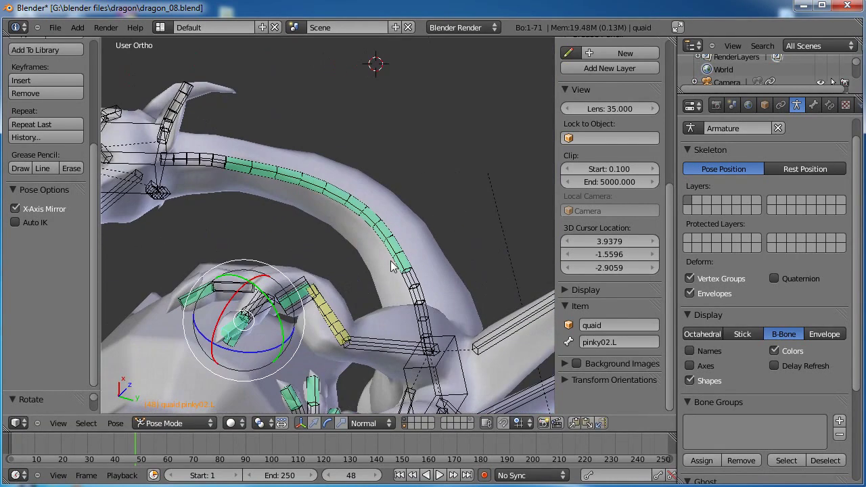
Rotate another finger segment of the left hand to fit it against the stone
right_click(228, 295)
middle_drag(228, 293, 257, 261)
drag(274, 177, 269, 180)
click(265, 214)
drag(225, 208, 215, 181)
middle_drag(215, 181, 477, 217)
Rotate the head bone to adjust the dragon's gaze, and deselect all bones
right_click(477, 216)
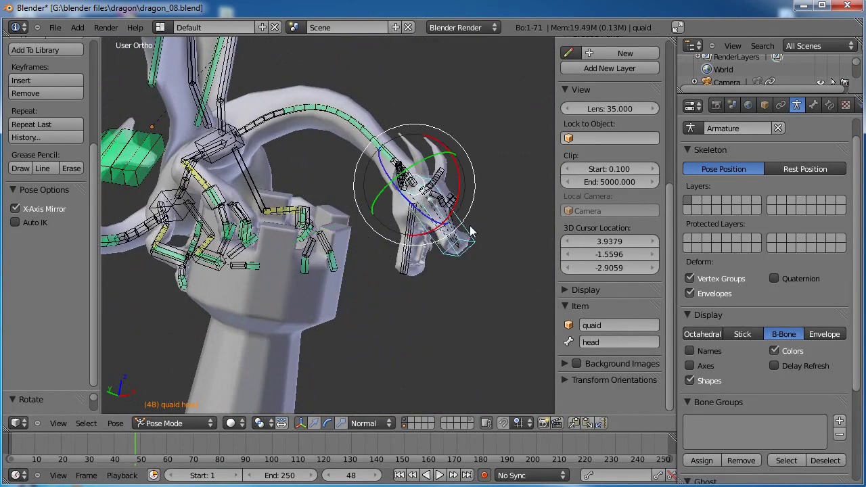
drag(460, 193, 461, 218)
right_click(428, 247)
middle_drag(460, 218, 314, 251)
scroll(315, 251, down, 3)
key(a)
Rotate the right wing's outer bones to adjust its spread
middle_drag(225, 249, 316, 255)
drag(331, 245, 319, 237)
right_click(261, 153)
drag(283, 143, 307, 145)
Rotate wingfinger01.L and wingwrist.L to lift the outer part of the left wing
right_click(459, 155)
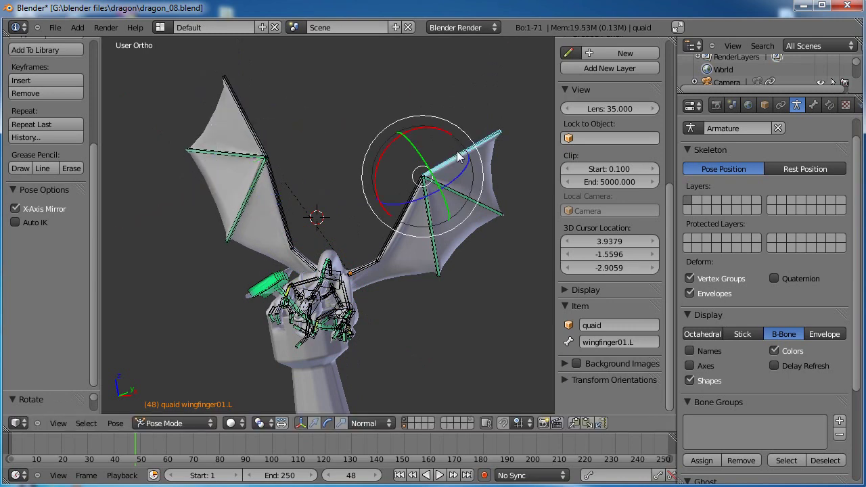
drag(421, 127, 409, 137)
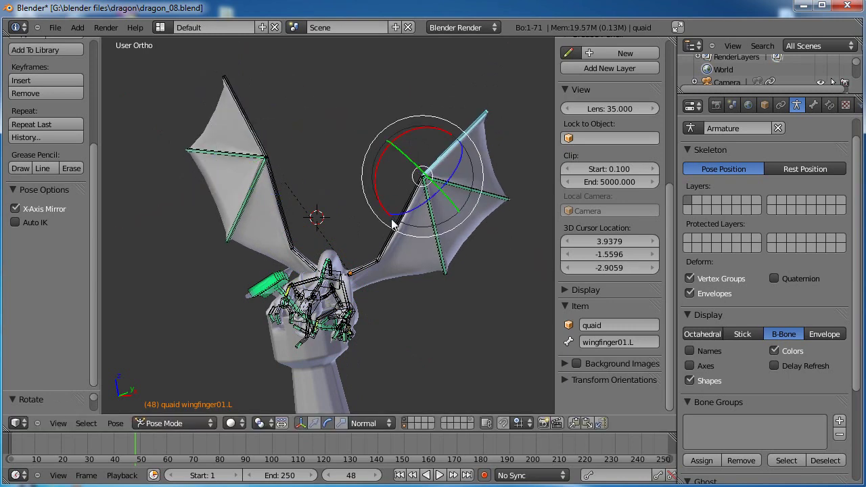
drag(379, 218, 363, 225)
Hide the rig's layer to check the clean pose from the side, and show the layer containing the lamps
middle_drag(274, 224, 275, 157)
middle_drag(311, 205, 215, 252)
shift+click(403, 426)
scroll(299, 226, up, 4)
middle_drag(299, 226, 392, 248)
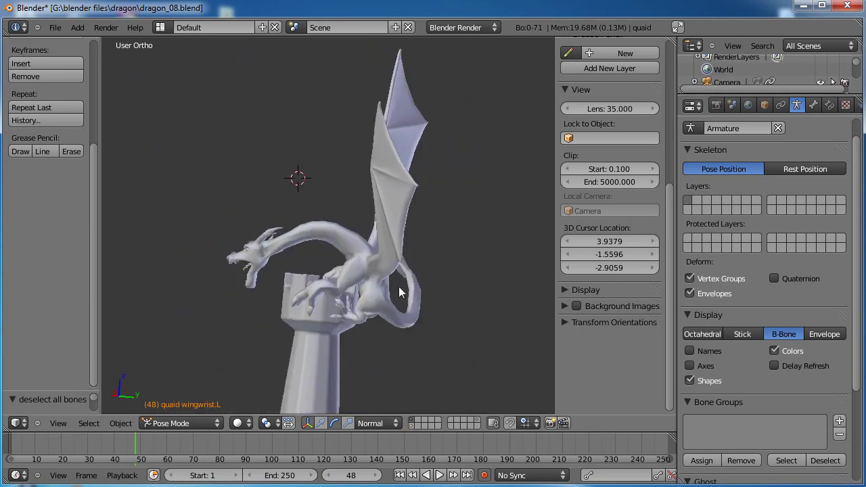
shift+click(478, 419)
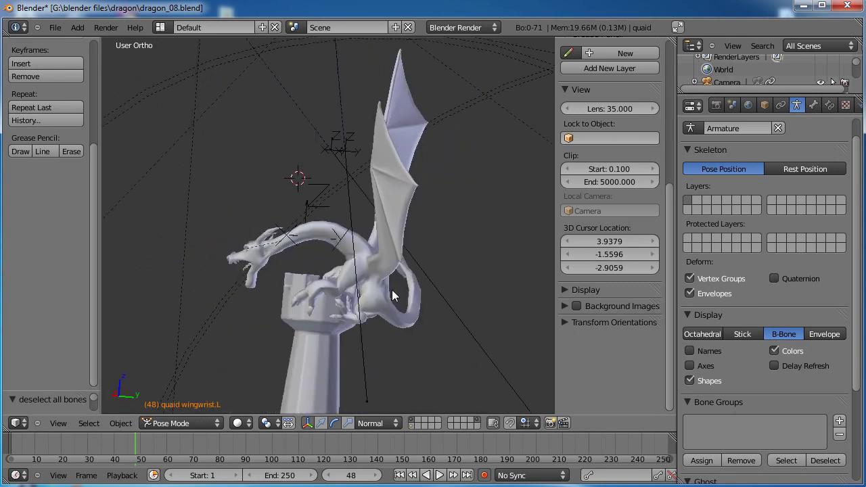
Look through the camera, select it and move it to frame the perched dragon on the tower
key(KP_0)
right_click(497, 240)
key(g)
click(312, 286)
key(g)
click(229, 322)
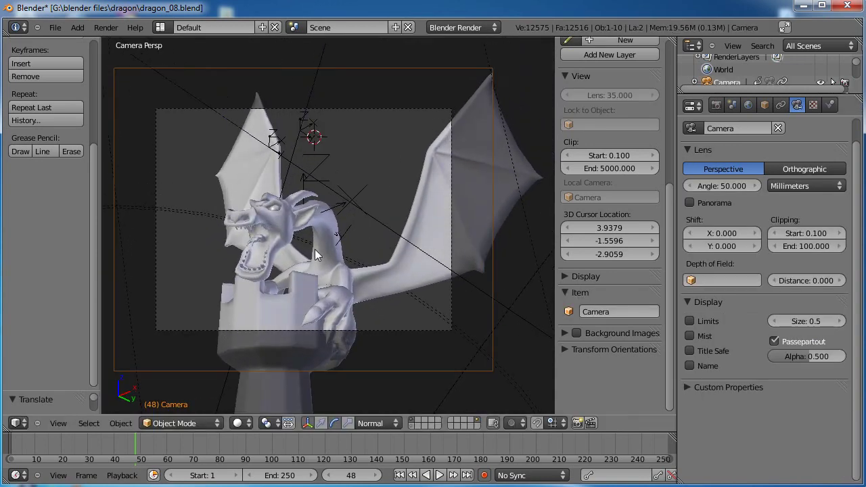
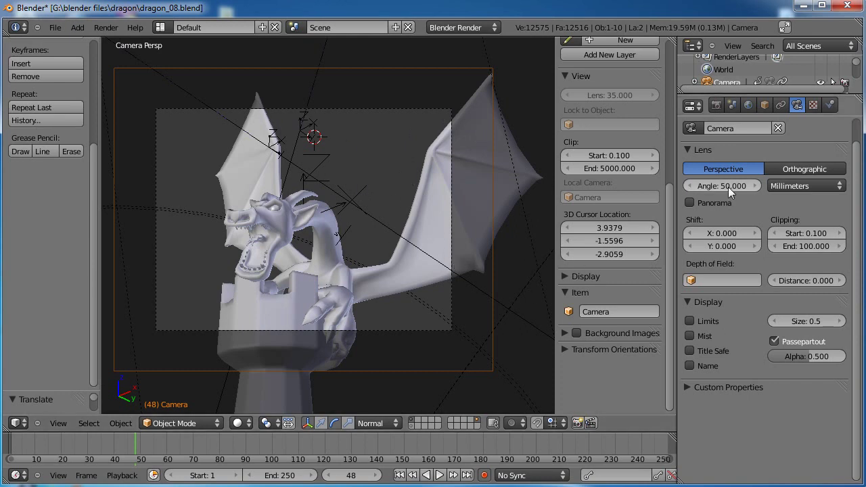
Set the render resolution to 768 by 1024 for a portrait frame
click(718, 105)
scroll(744, 223, down, 1)
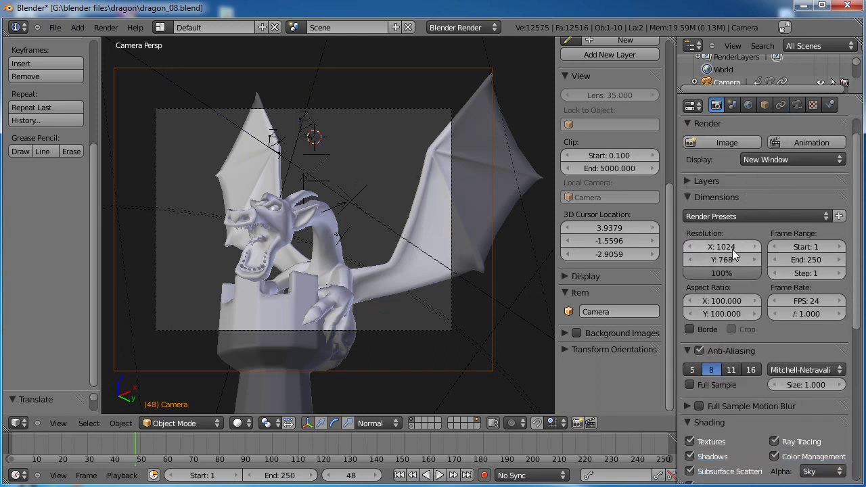
click(725, 247)
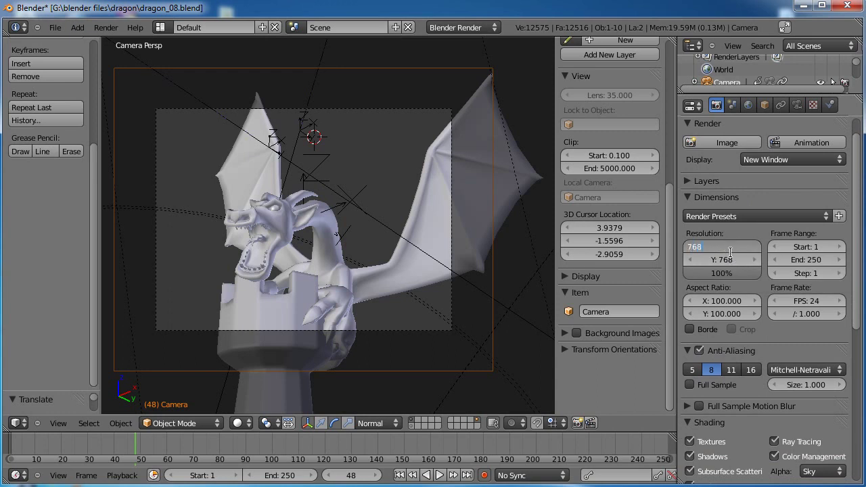
click(723, 261)
click(722, 260)
text(102)
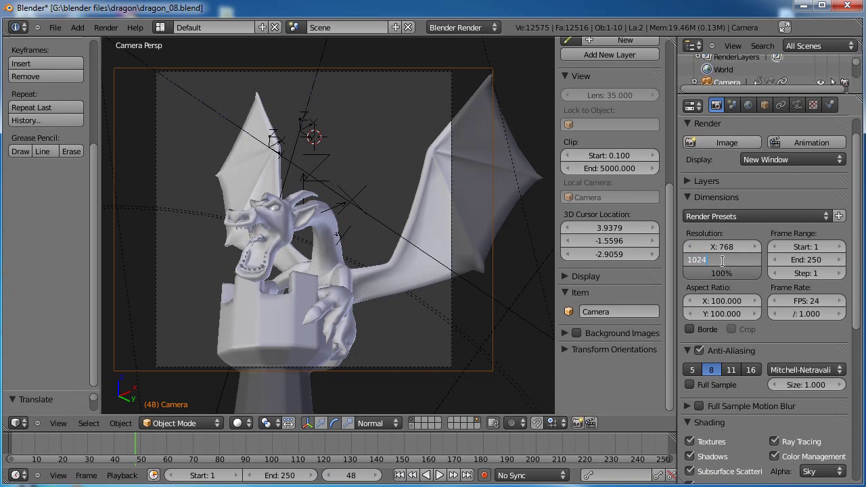
text(4)
key(Return)
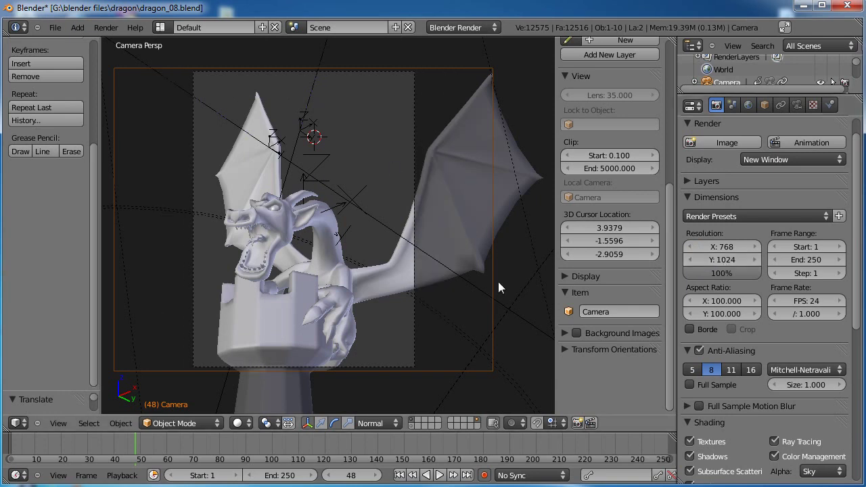
Reposition the camera around the tower and pull it back along its local Z axis
key(g)
click(190, 222)
right_click(362, 205)
key(g)
click(408, 252)
right_click(497, 256)
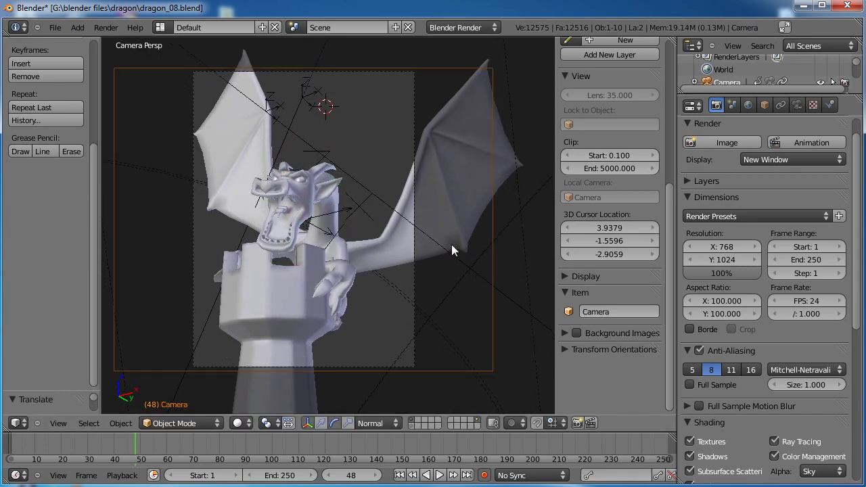
key(g)
key(z)
key(z)
click(395, 319)
Move the camera around the dragon to try lower and higher viewing angles for the portrait frame
key(g)
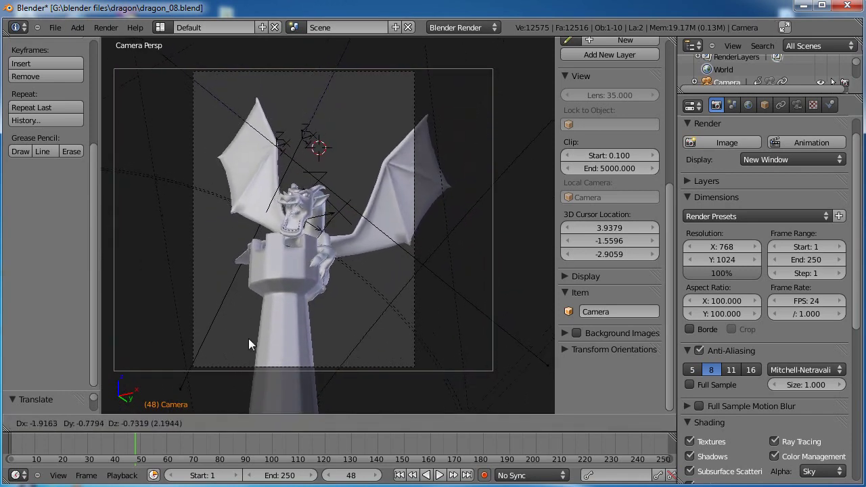
click(293, 268)
key(g)
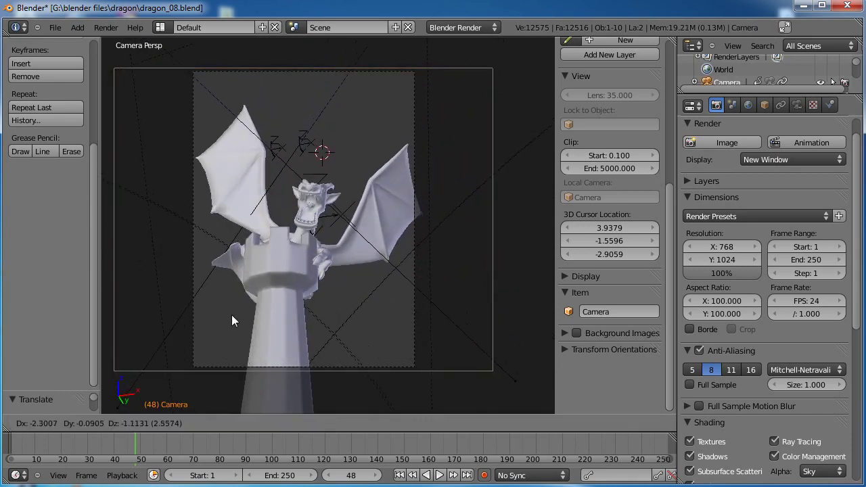
click(306, 203)
key(g)
click(379, 113)
key(g)
click(500, 105)
key(g)
click(429, 117)
Move the camera down to a low angle that looks up at the dragon and the tower
right_click(332, 183)
key(g)
click(443, 182)
right_click(423, 145)
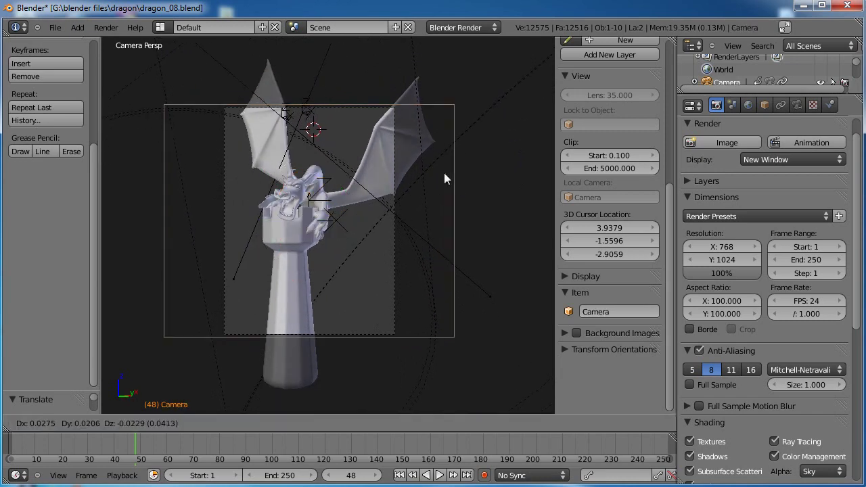
key(g)
click(453, 378)
key(g)
click(388, 389)
key(g)
click(429, 321)
key(g)
click(366, 335)
key(g)
click(440, 326)
Move the camera's target Empty to shift the dragon and tower within the frame
right_click(336, 181)
right_click(337, 186)
key(g)
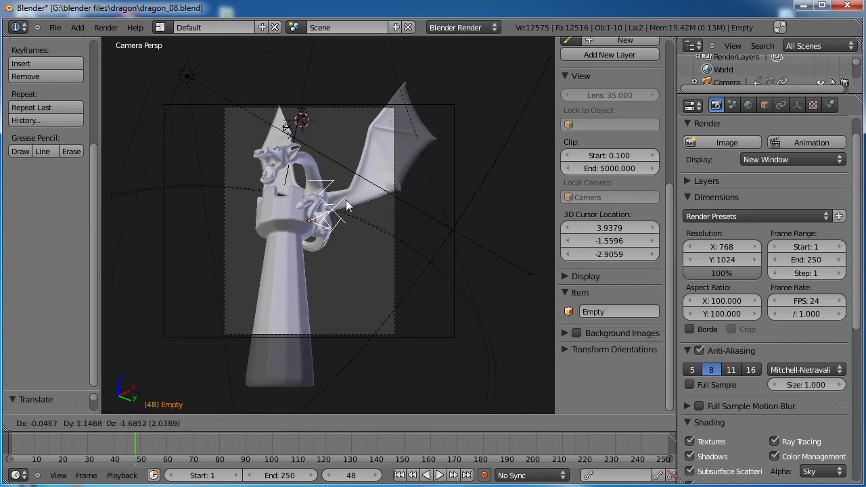
click(352, 208)
Pull the camera back along its local Z axis and shift it to fit both wings in frame
right_click(454, 192)
key(g)
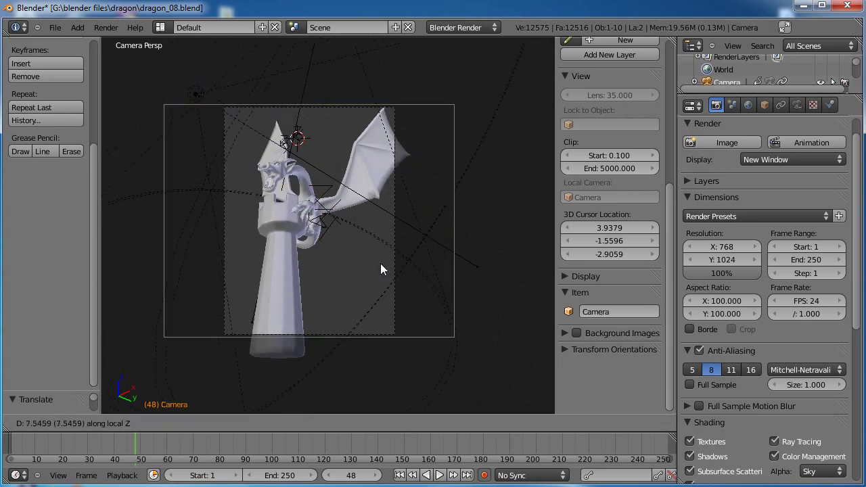
click(385, 280)
key(g)
click(227, 222)
key(g)
click(281, 229)
Nudge the camera's target Empty to fine-tune where the dragon sits in the frame
right_click(323, 213)
key(g)
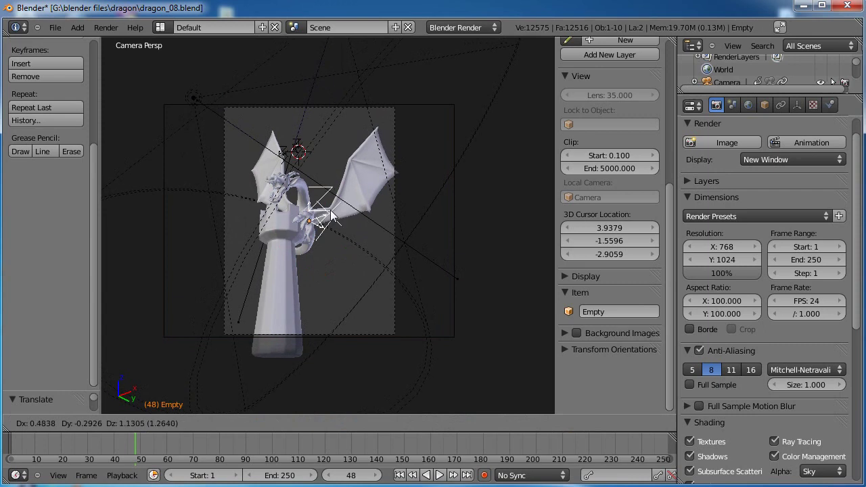
click(330, 210)
Move the camera sideways toward the front of the tower so it faces the dragon's open jaws
right_click(440, 222)
key(g)
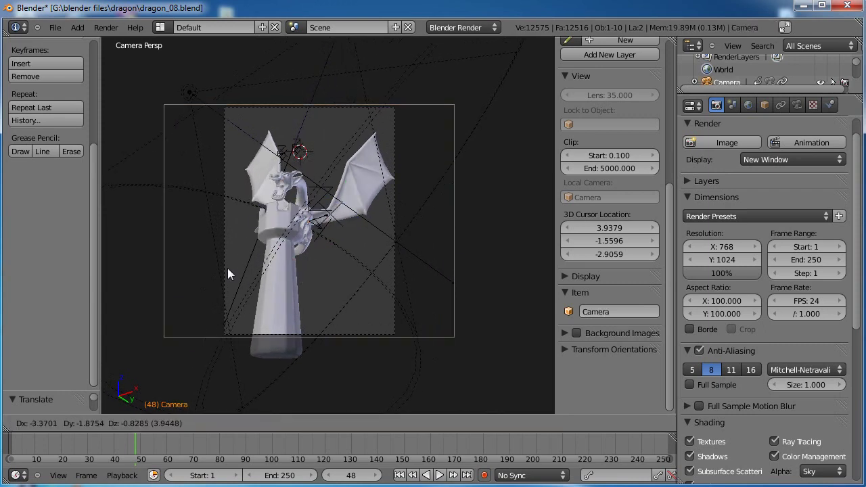
click(230, 199)
key(g)
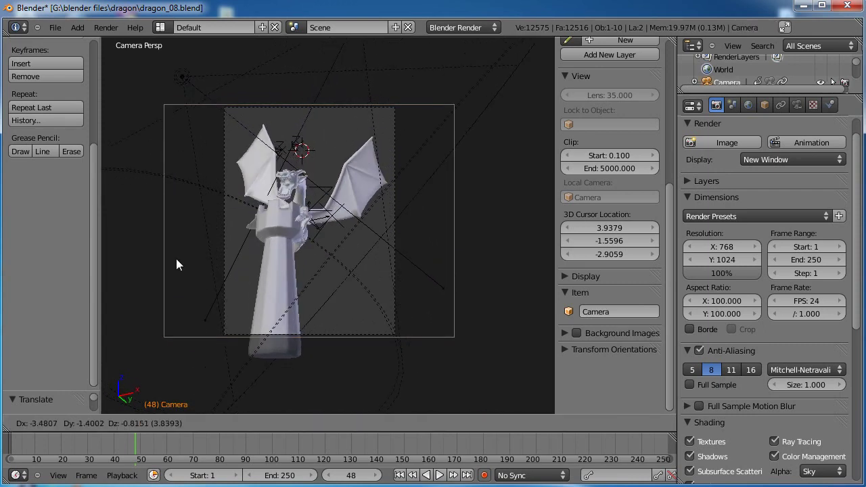
click(387, 216)
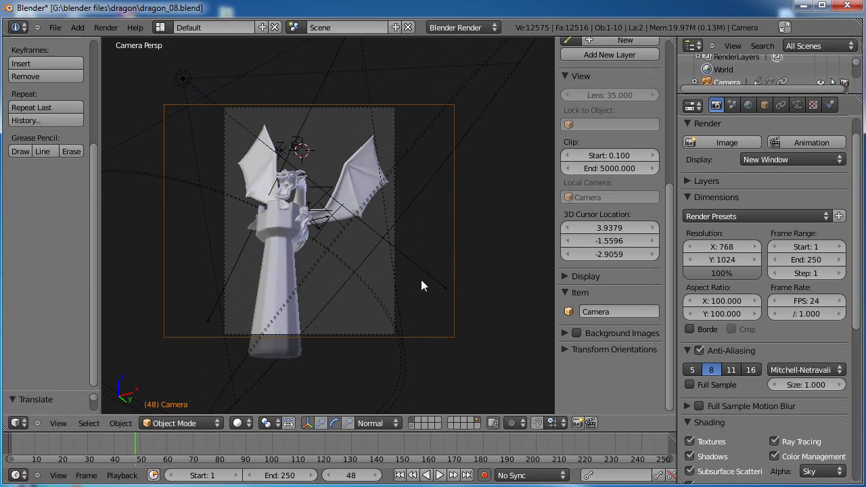
key(g)
click(454, 222)
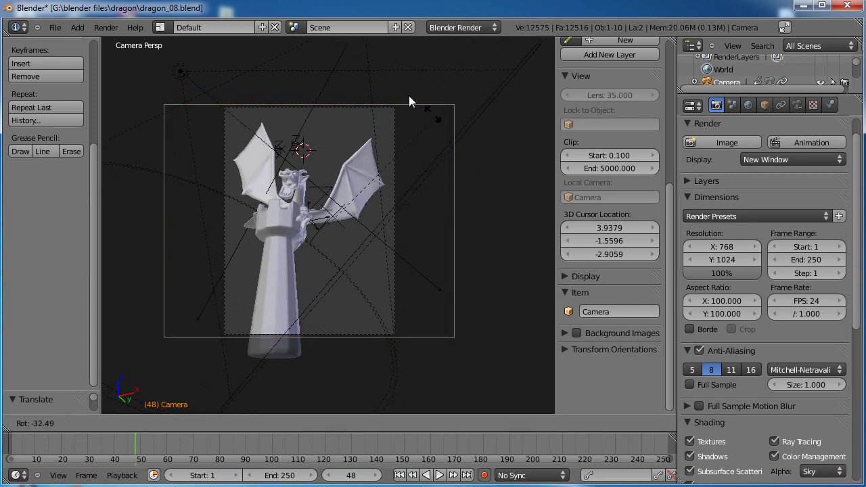
Try to rotate the camera, and check its framing through the camera view
middle_drag(390, 187, 409, 311)
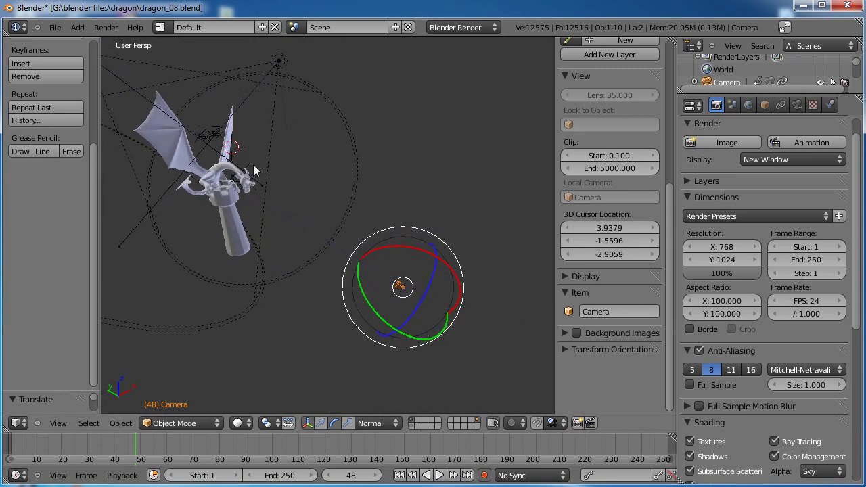
drag(433, 290, 429, 286)
key(KP_0)
key(Home)
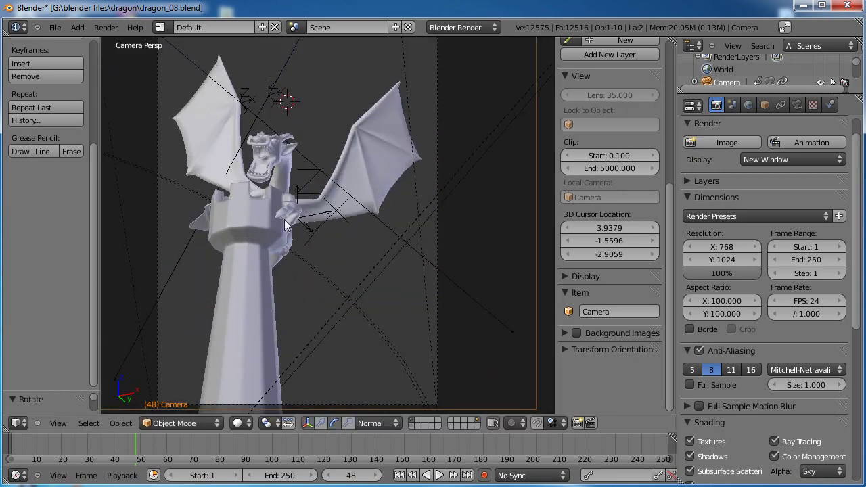
Save the scene over dragon_08.blend
scroll(278, 263, down, 4)
middle_drag(367, 254, 286, 235)
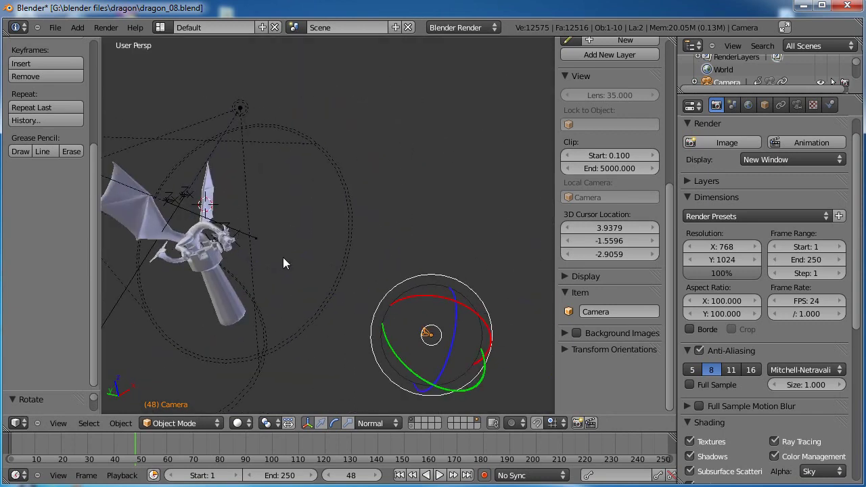
middle_drag(186, 225, 237, 276)
key(ctrl+s)
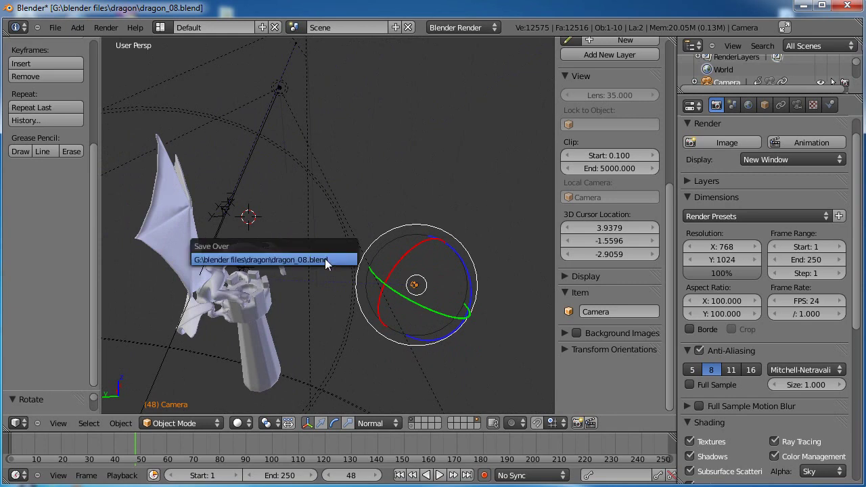
middle_drag(335, 260, 352, 266)
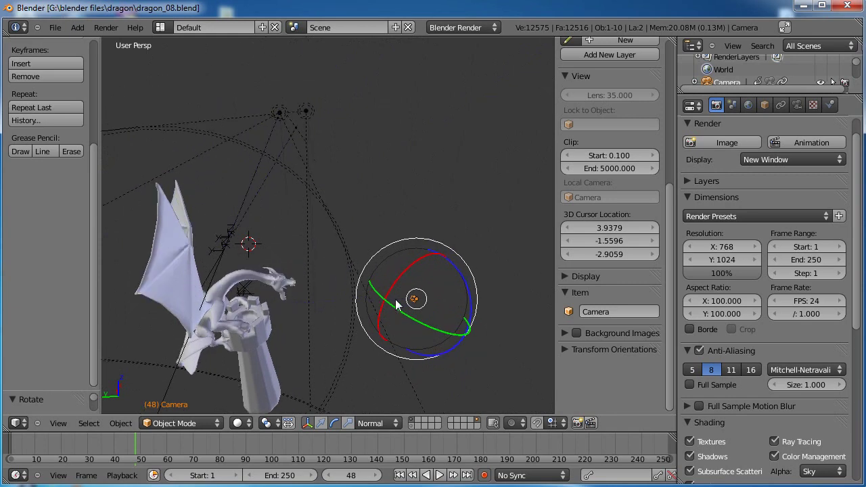
Centre the front orthographic view on the camera and snap the 3D cursor to it
key(KP_3)
key(KP_1)
key(KP_5)
key(KP_Decimal)
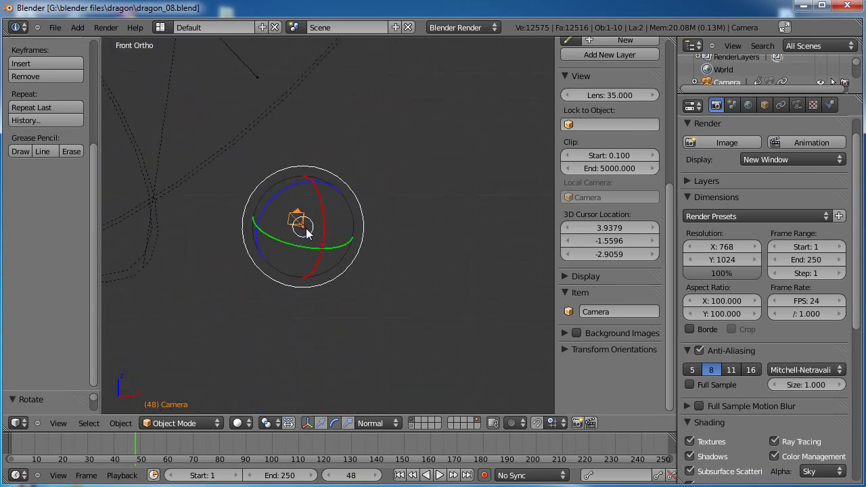
key(shift+s)
click(305, 228)
key(shift+s)
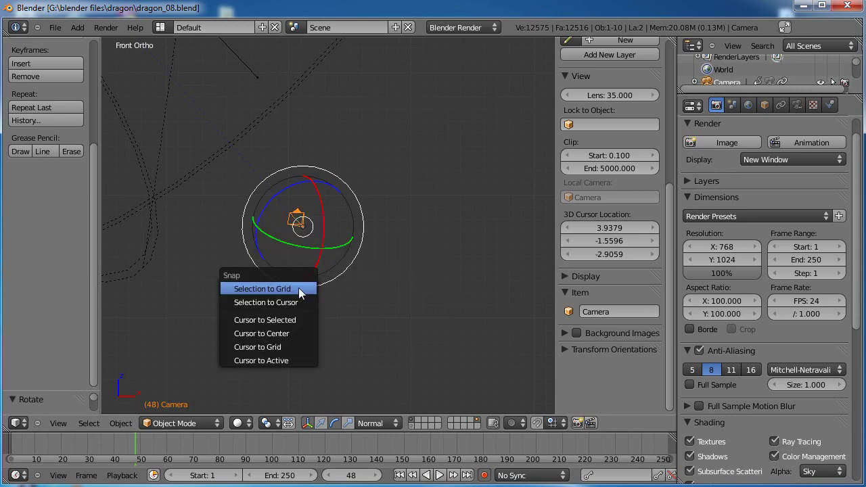
click(287, 322)
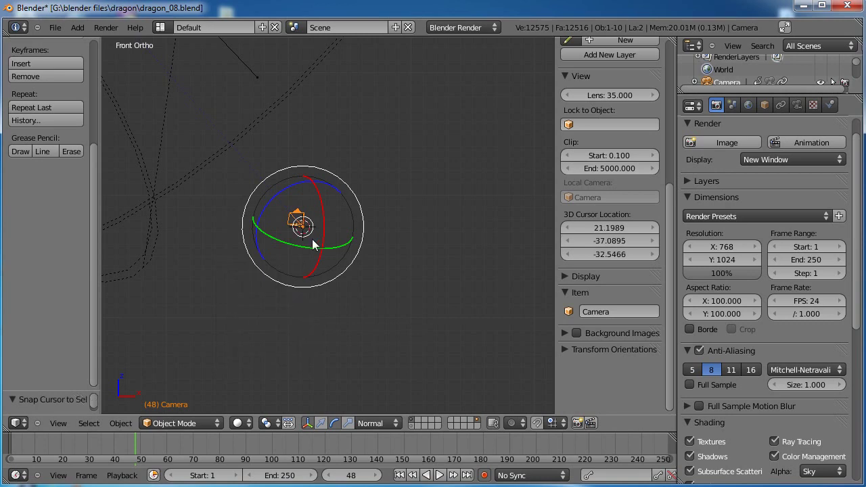
Add an empty at the camera's position and scale it up
key(shift+a)
click(287, 340)
key(s)
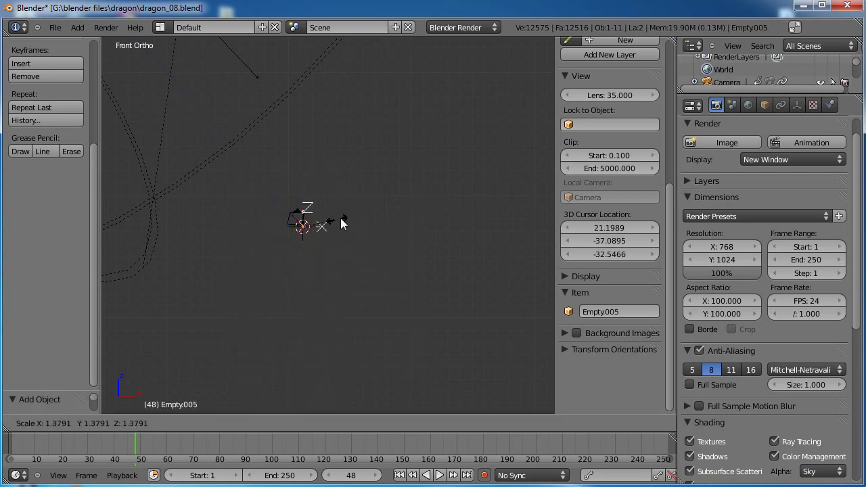
click(396, 193)
Select the camera and delete its AutoTrack TrackTo constraint
middle_drag(391, 197, 284, 291)
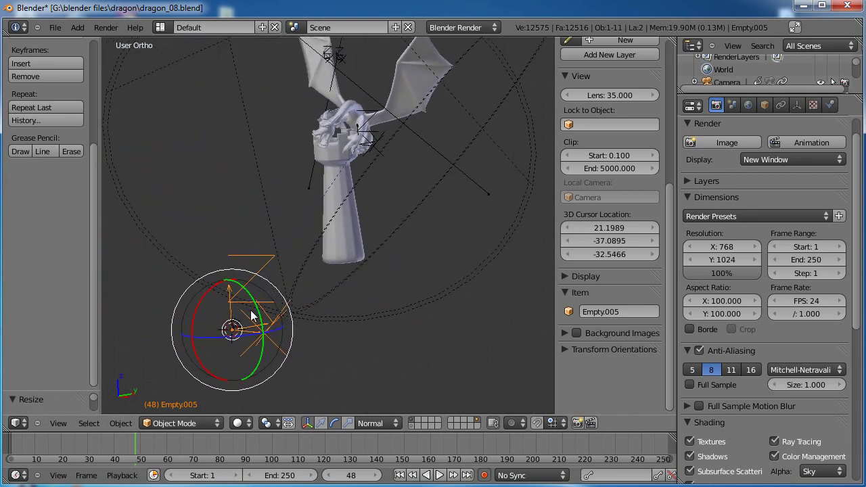
right_click(236, 329)
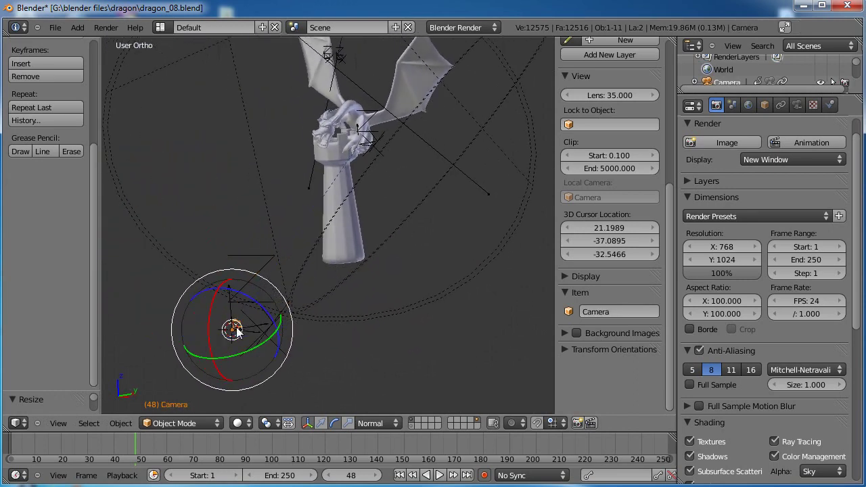
click(797, 104)
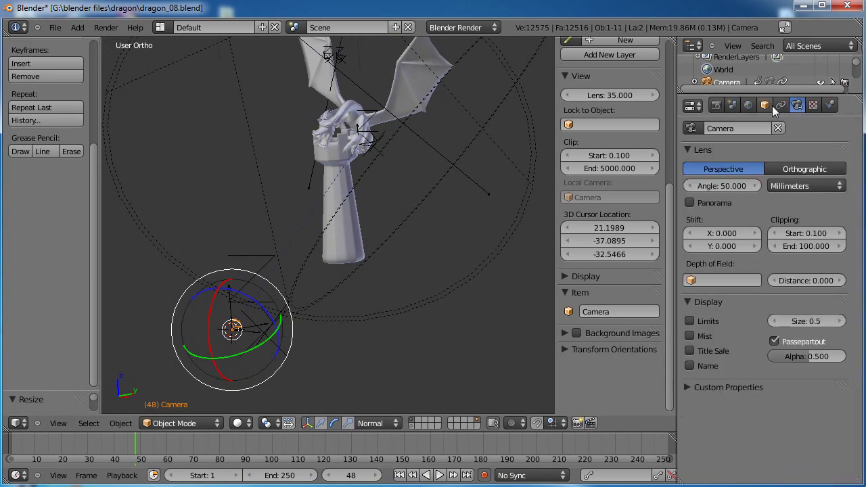
click(767, 105)
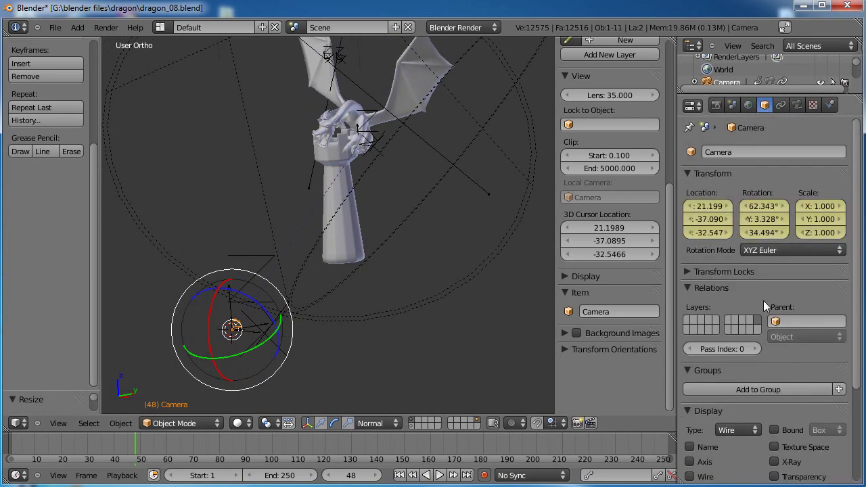
middle_drag(720, 287, 747, 294)
click(781, 105)
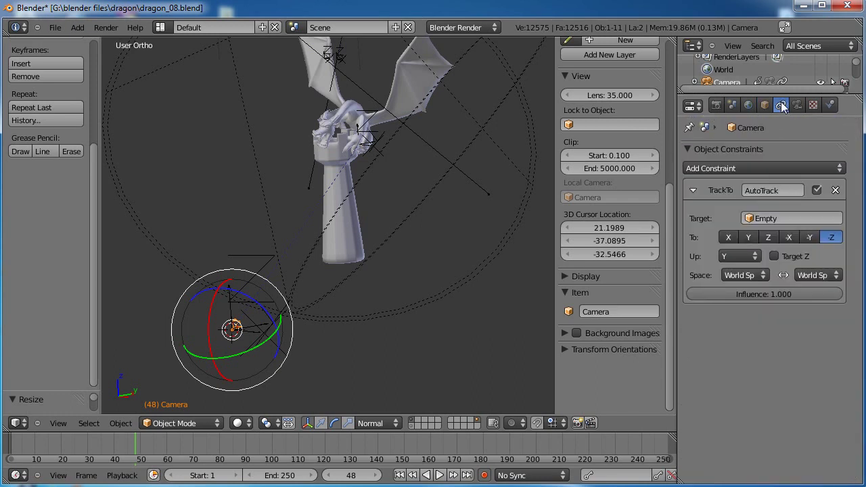
click(834, 191)
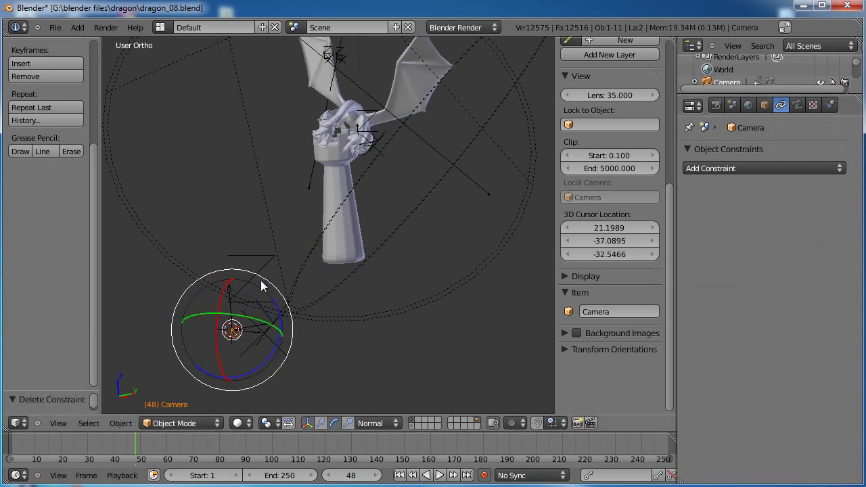
Select the new empty at the camera together with the original target Empty by the dragon
right_click(248, 317)
middle_drag(250, 319, 355, 169)
right_click(372, 278)
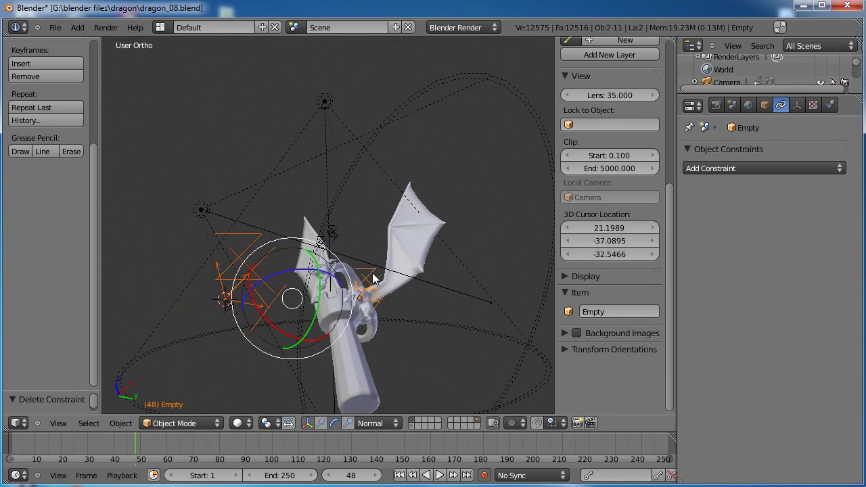
Make Empty.005 track the Empty at the dragon with a TrackTo constraint
key(ctrl+t)
click(349, 289)
mouse_move(349, 289)
middle_down()
mouse_move(368, 275)
mouse_move(349, 278)
middle_up()
Parent the camera to Empty.005 and clear the selection
key(a)
right_click(205, 346)
right_click(225, 324)
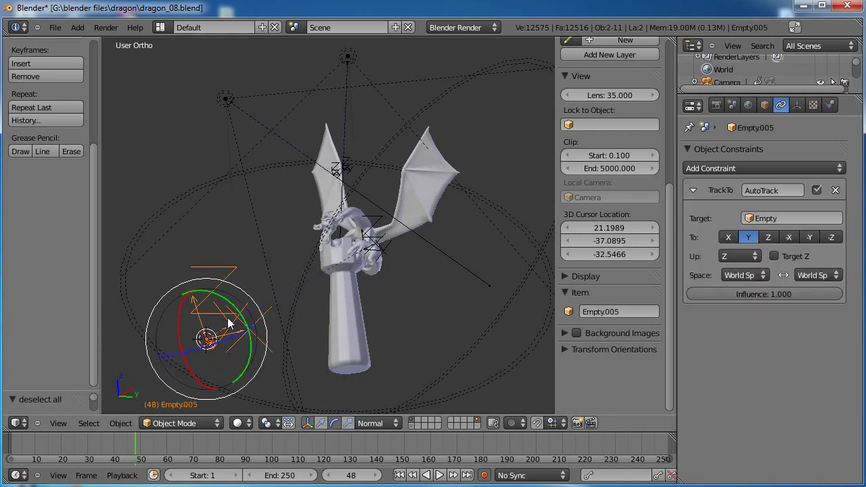
key(ctrl+p)
click(226, 316)
key(a)
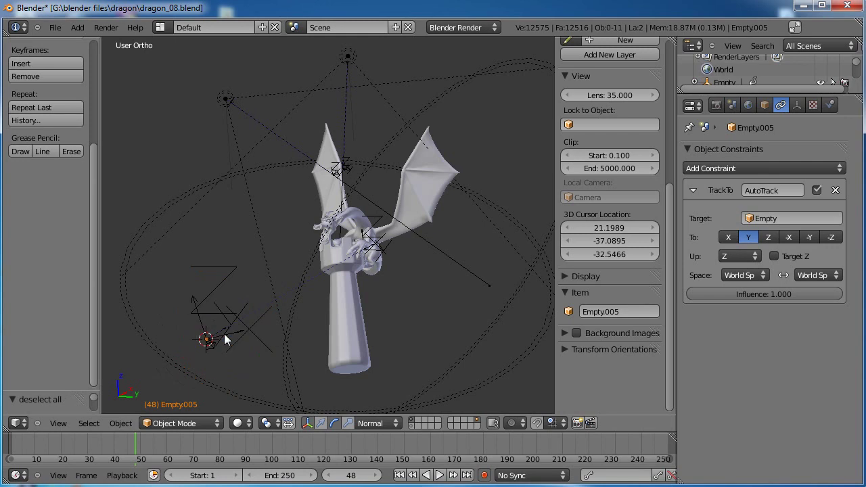
Rotate the camera until it faces the dragon and tower, and check the framing in camera view
right_click(214, 344)
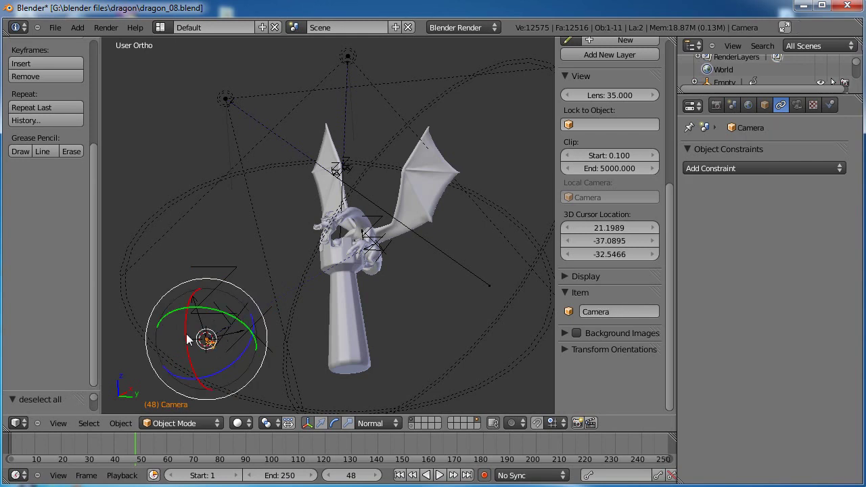
drag(183, 362, 213, 378)
middle_drag(213, 378, 392, 223)
drag(516, 218, 501, 191)
middle_drag(492, 191, 346, 114)
drag(286, 134, 249, 102)
key(KP_0)
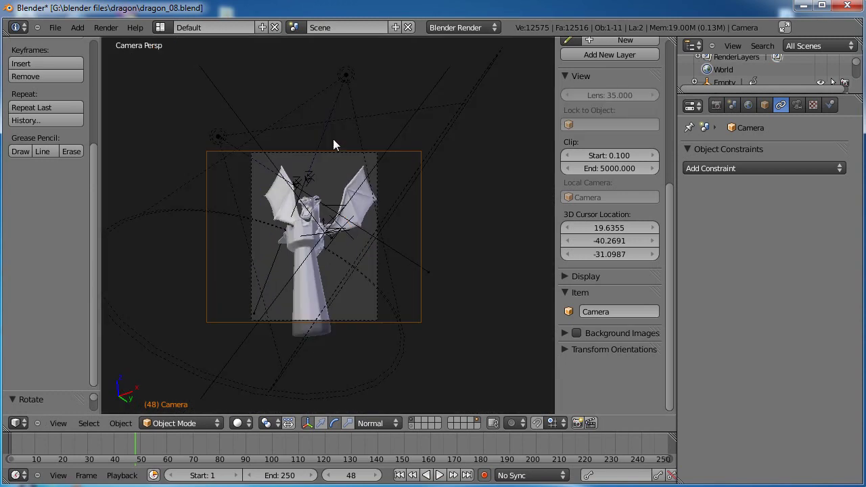
scroll(343, 145, up, 2)
scroll(403, 244, down, 2)
key(a)
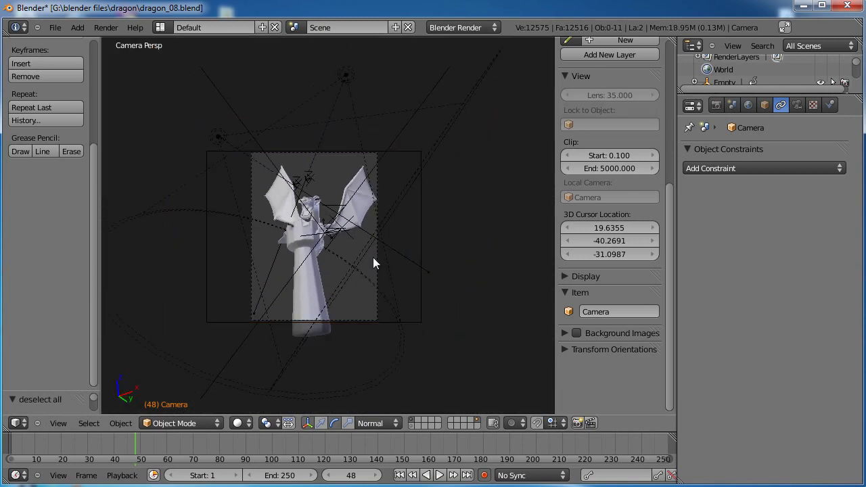
Scale up Empty.005, the parent of the camera, so it is easier to pick
right_click(418, 291)
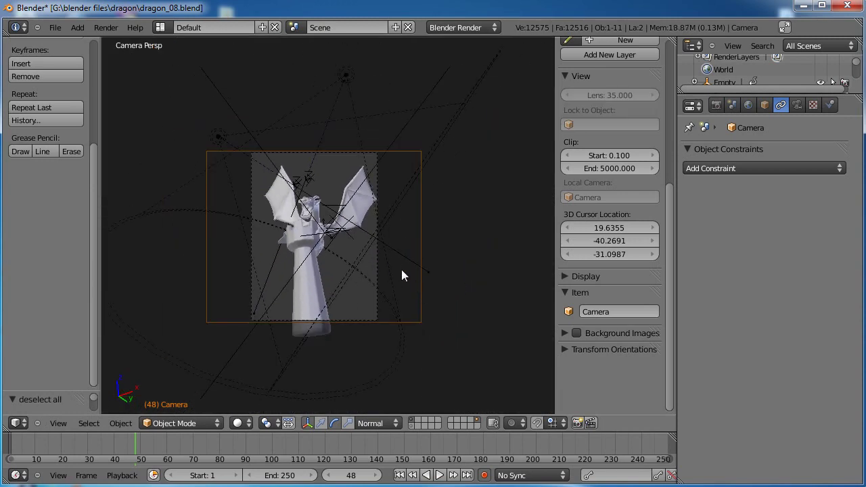
right_click(241, 123)
key(g)
right_click(352, 270)
middle_drag(338, 183, 259, 244)
scroll(261, 243, down, 5)
scroll(261, 243, up, 2)
key(s)
click(239, 283)
Move Empty.005 to a new position around the dragon, carrying the camera along
middle_drag(243, 282, 348, 268)
key(g)
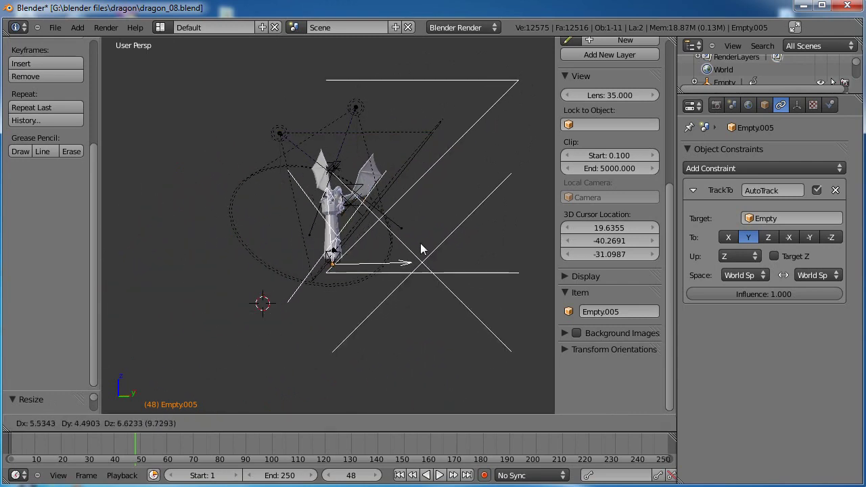
click(439, 269)
key(s)
right_click(380, 270)
right_click(381, 271)
middle_drag(365, 272, 420, 270)
right_click(475, 286)
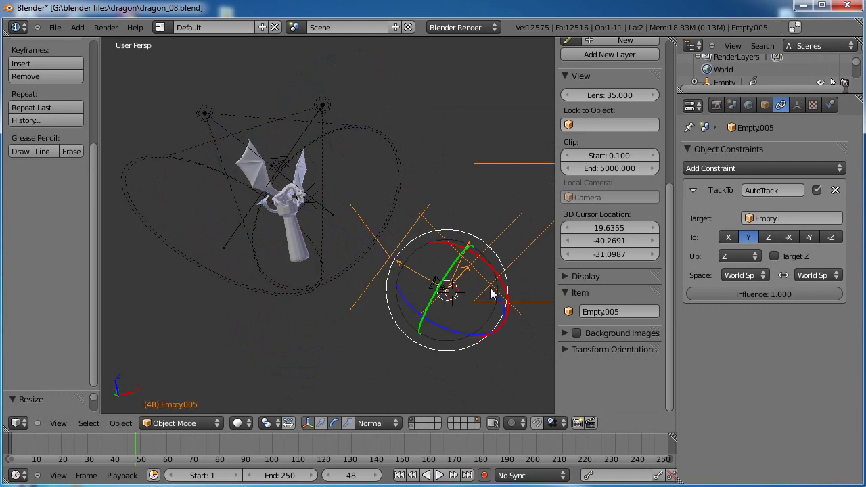
Scale Empty.005 down to about 0.4 of its size and check the shot in camera view
scroll(469, 272, down, 5)
middle_drag(414, 228, 366, 257)
key(s)
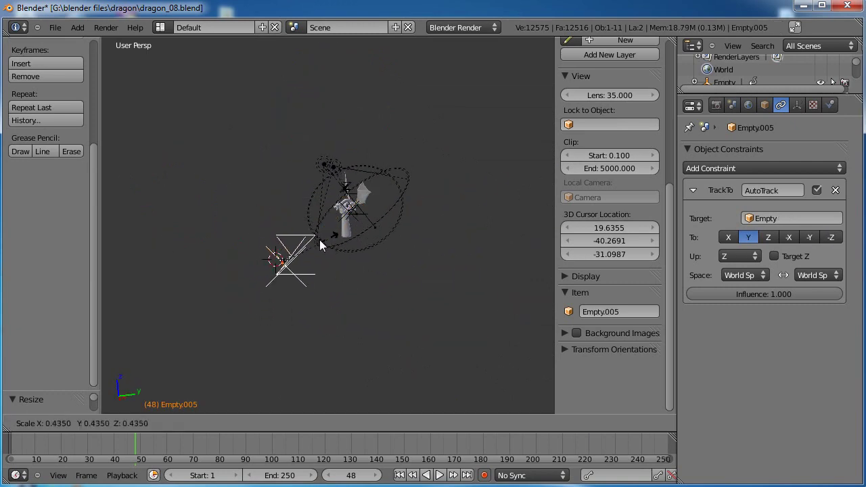
click(312, 246)
key(KP_0)
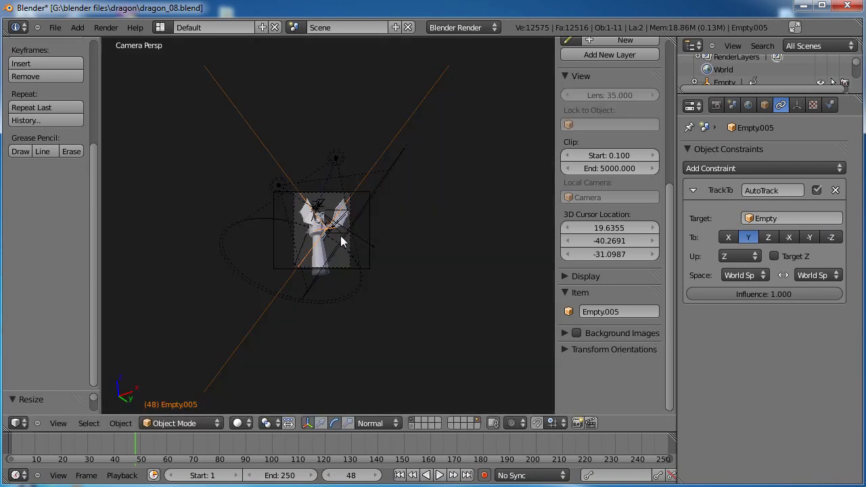
scroll(354, 238, up, 3)
key(g)
right_click(486, 228)
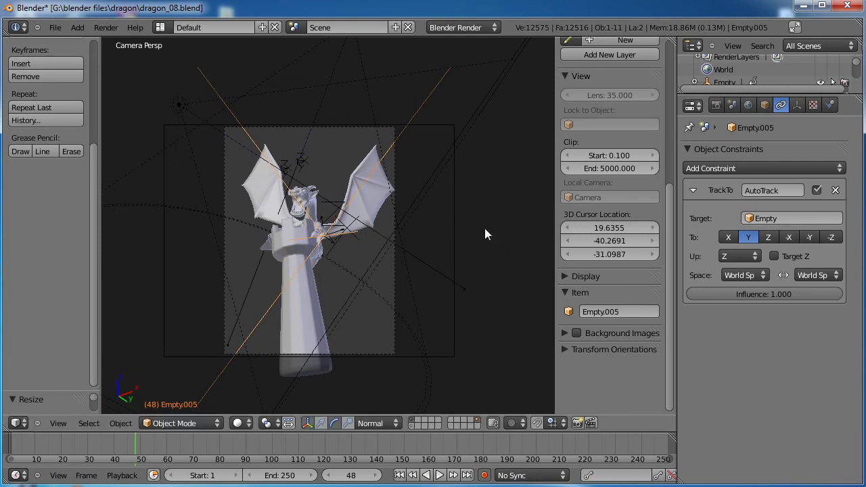
Move Empty.005 so the camera views the dragon from the side, and check the result in camera view
key(a)
right_click(265, 312)
key(g)
right_click(451, 223)
middle_drag(450, 223, 291, 220)
scroll(414, 228, down, 5)
key(g)
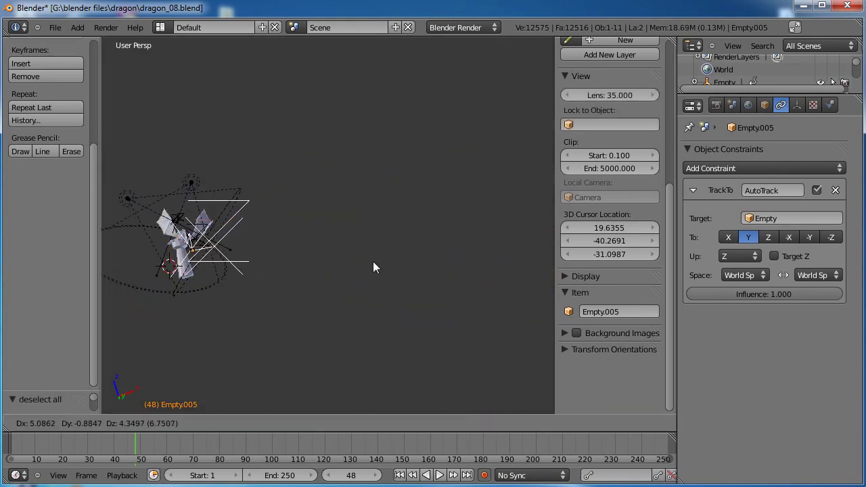
click(464, 207)
scroll(463, 209, up, 1)
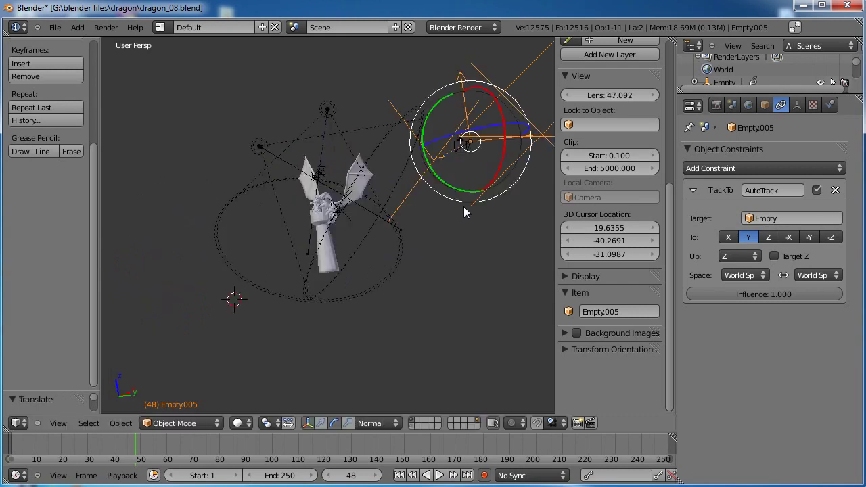
key(KP_0)
scroll(463, 205, up, 3)
scroll(462, 205, down, 1)
scroll(462, 205, down, 1)
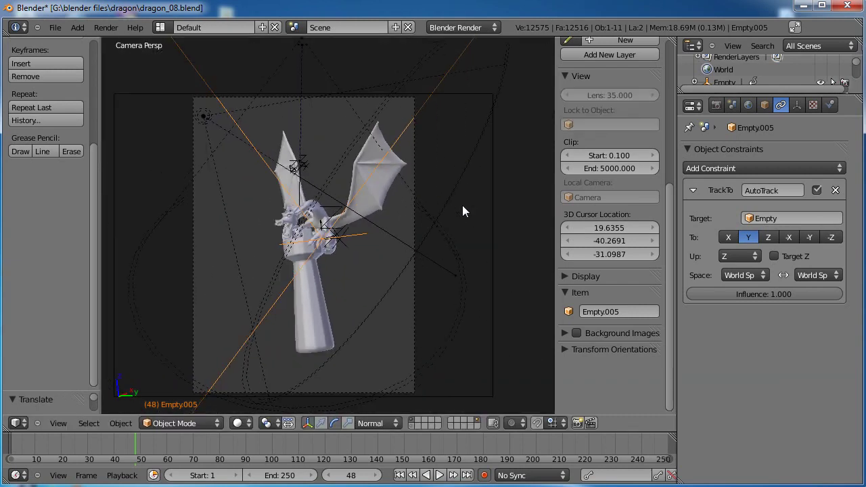
Move the camera closer to the dragon along its local Z axis and roll it so the tower leans in the frame
right_click(499, 292)
key(g)
key(z)
key(z)
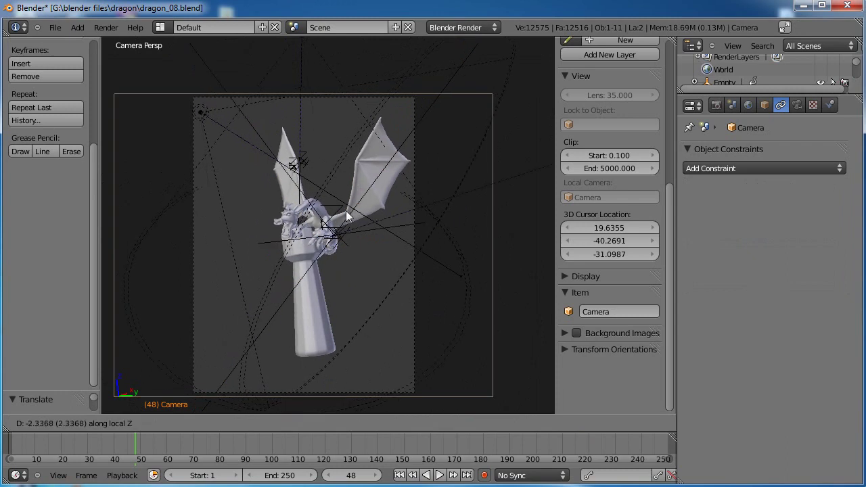
click(342, 113)
key(r)
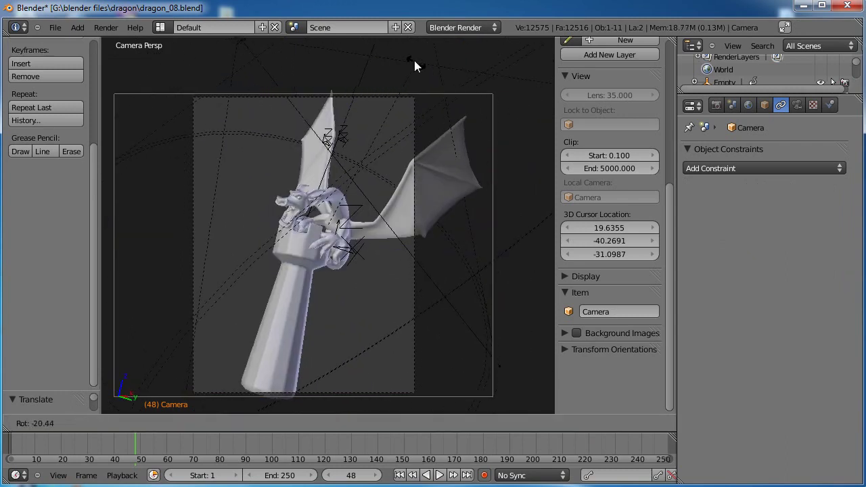
click(491, 191)
scroll(467, 220, down, 4)
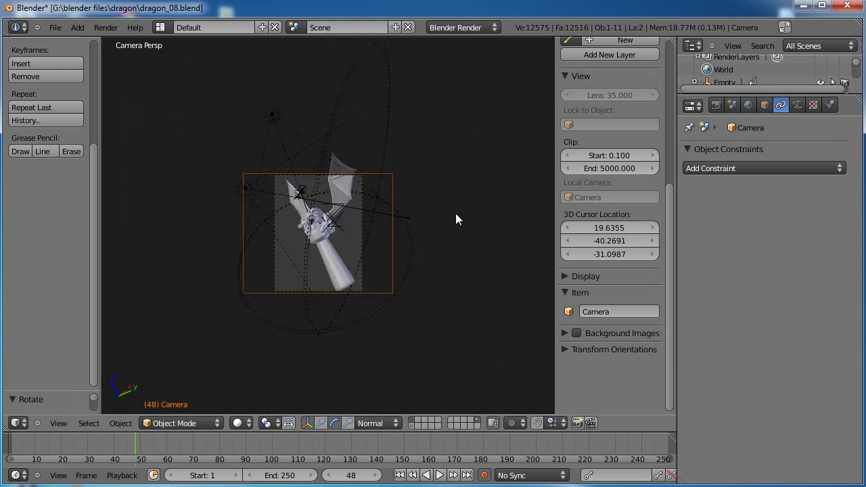
Reposition Empty.005 so the camera looks up at the dragon's open mouth from the front
middle_drag(455, 213, 308, 247)
scroll(379, 245, down, 5)
shift+middle_drag(386, 246, 301, 237)
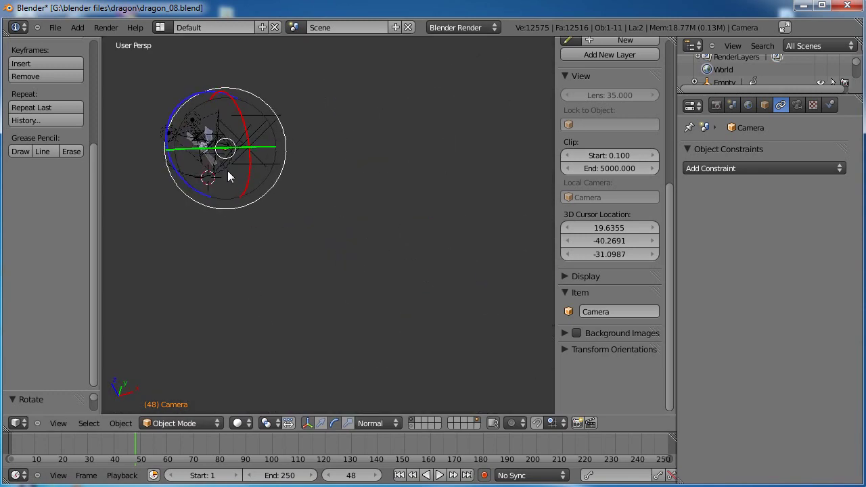
right_click(407, 211)
key(g)
click(382, 245)
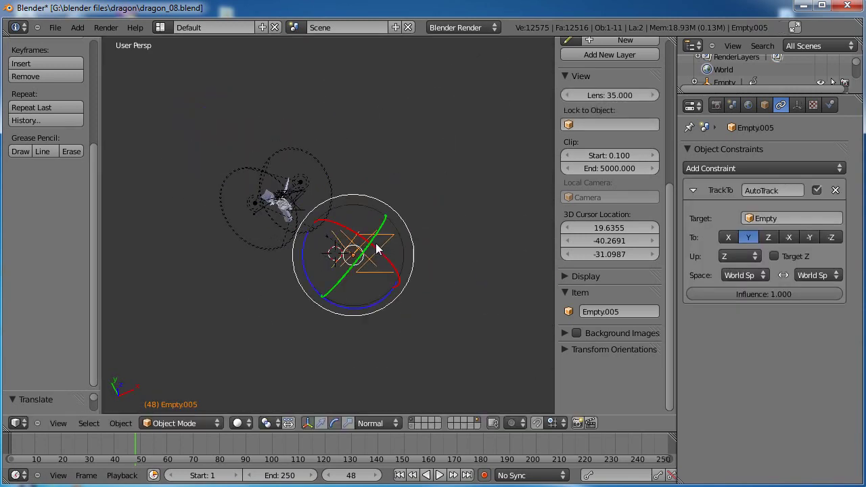
key(KP_0)
scroll(394, 251, up, 2)
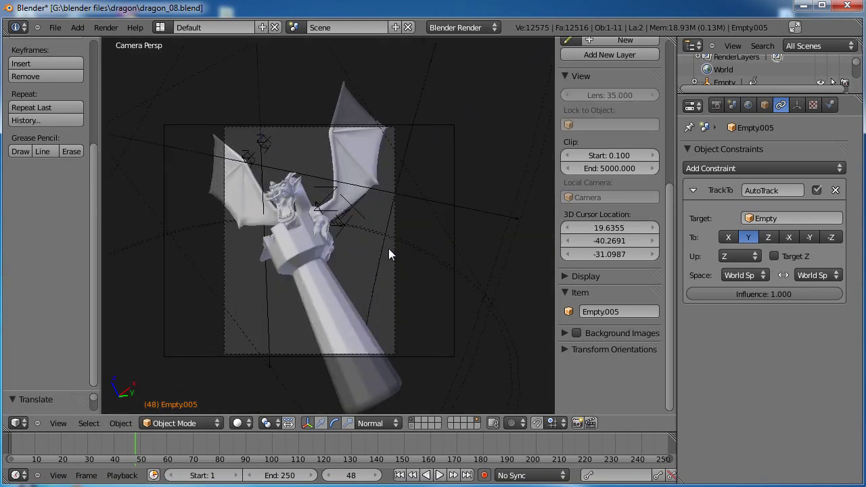
Fine-tune the camera's position and rotation so the dragon's head and perch sit inside the portrait frame
right_click(454, 282)
key(g)
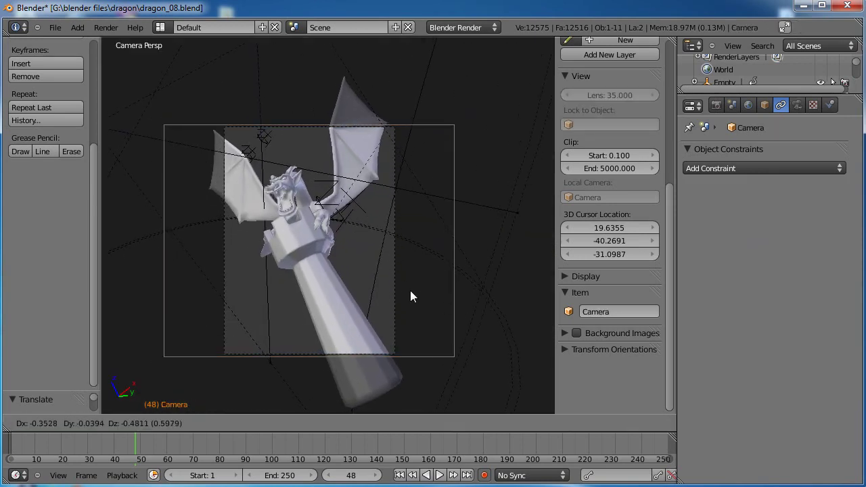
click(357, 261)
key(g)
click(330, 249)
key(r)
click(350, 245)
key(g)
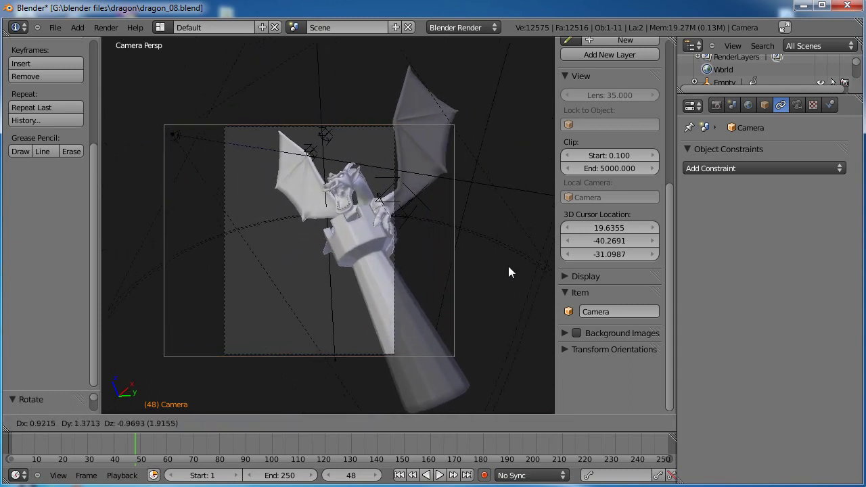
click(499, 261)
key(g)
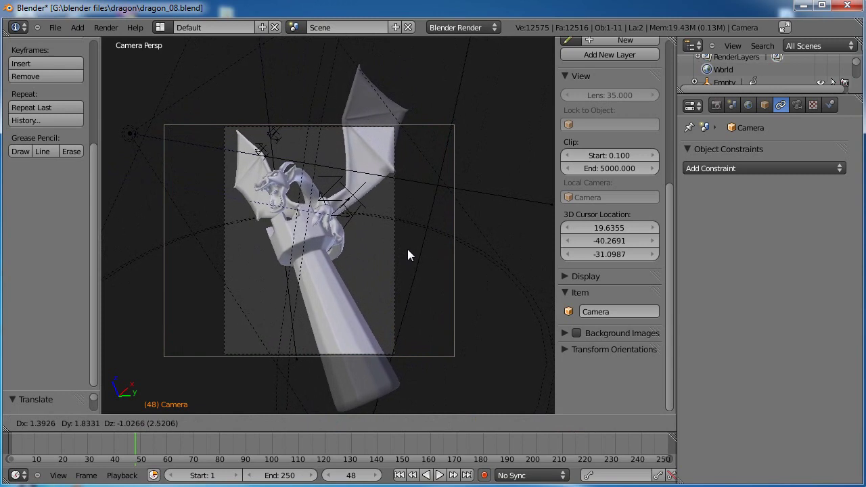
click(378, 262)
Save the scene over dragon_08.blend and render a still image from the camera
key(a)
click(362, 251)
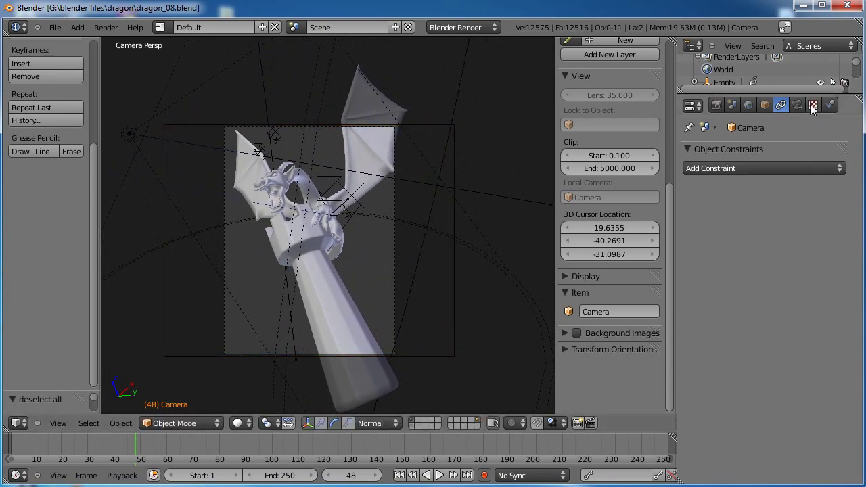
click(715, 105)
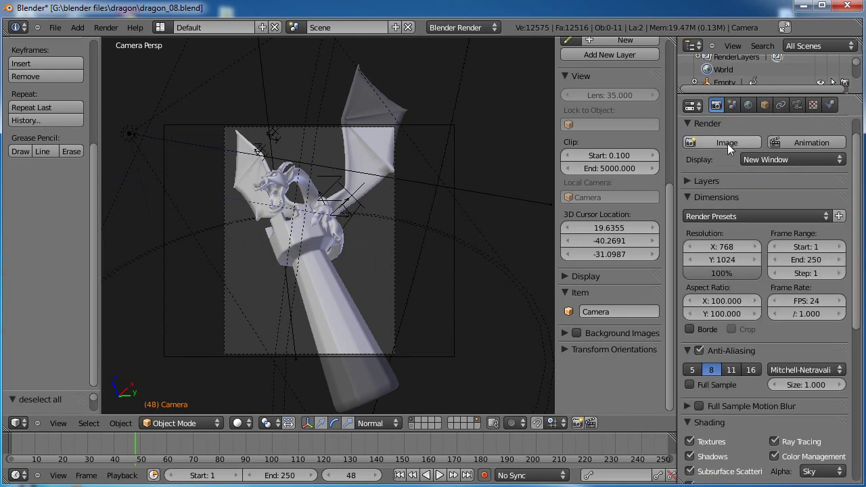
click(722, 142)
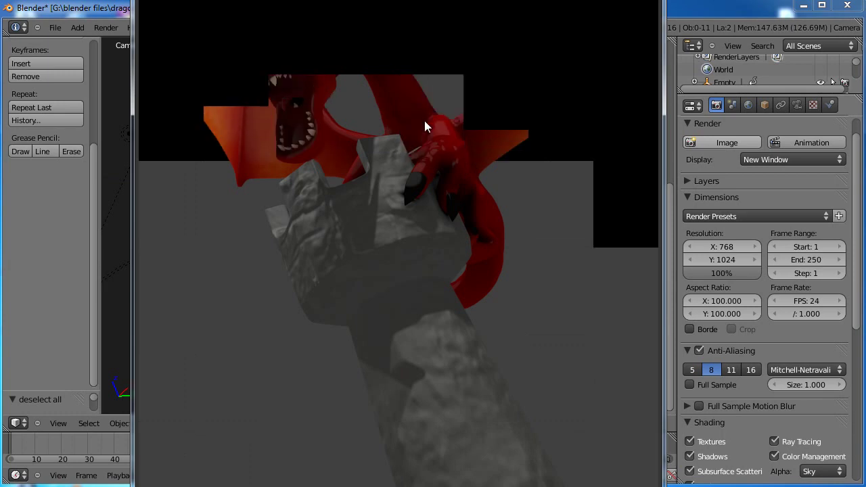
Examine the rendered dragon and tower, both as a whole composition and in close-up
drag(396, 0, 399, 28)
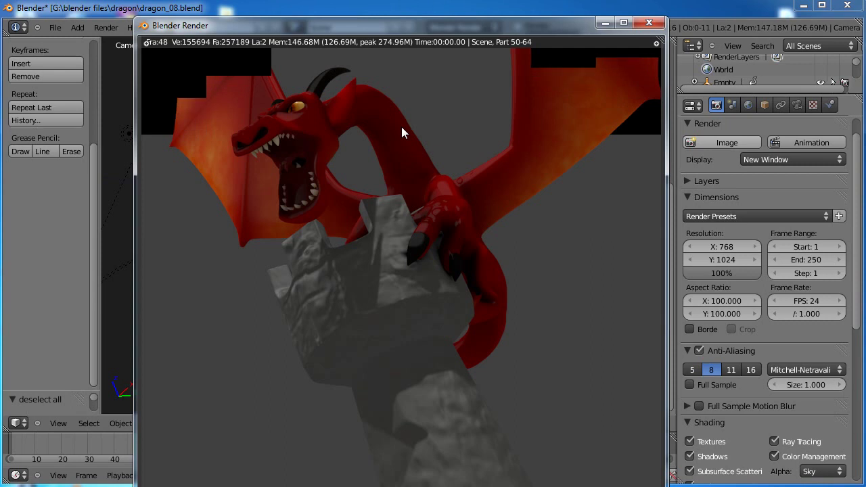
scroll(401, 126, down, 1)
scroll(401, 127, down, 2)
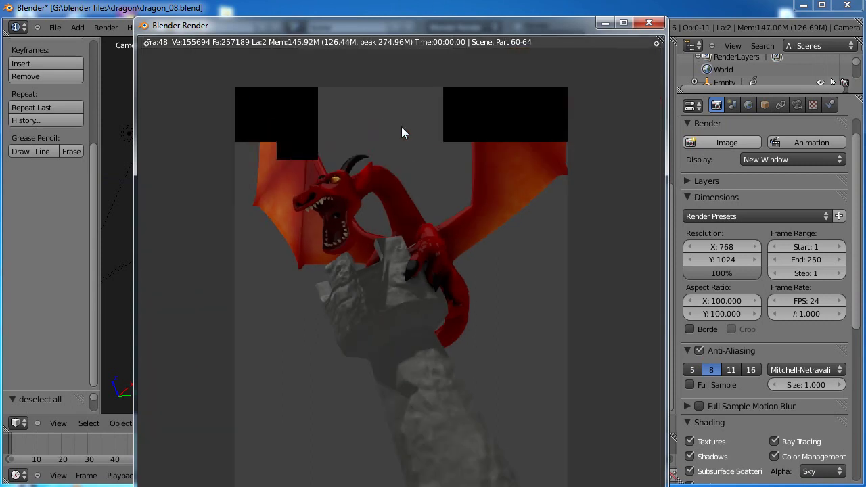
drag(412, 18, 417, 0)
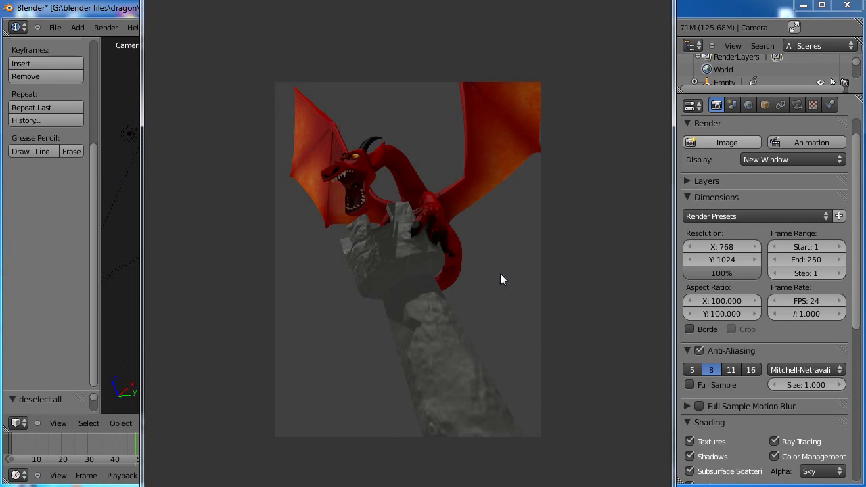
scroll(370, 213, up, 3)
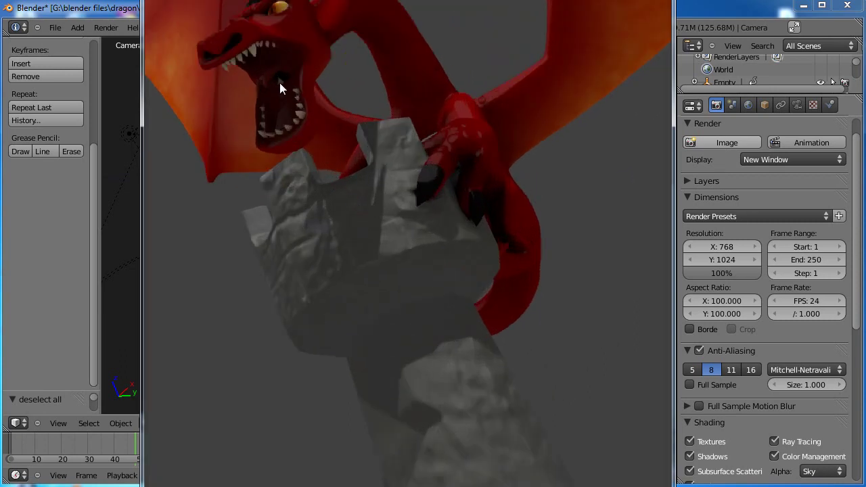
scroll(280, 90, down, 1)
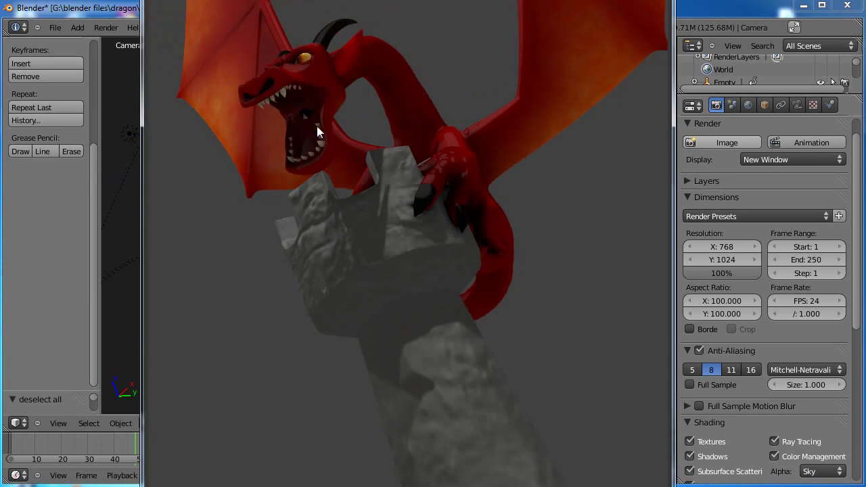
scroll(317, 128, down, 6)
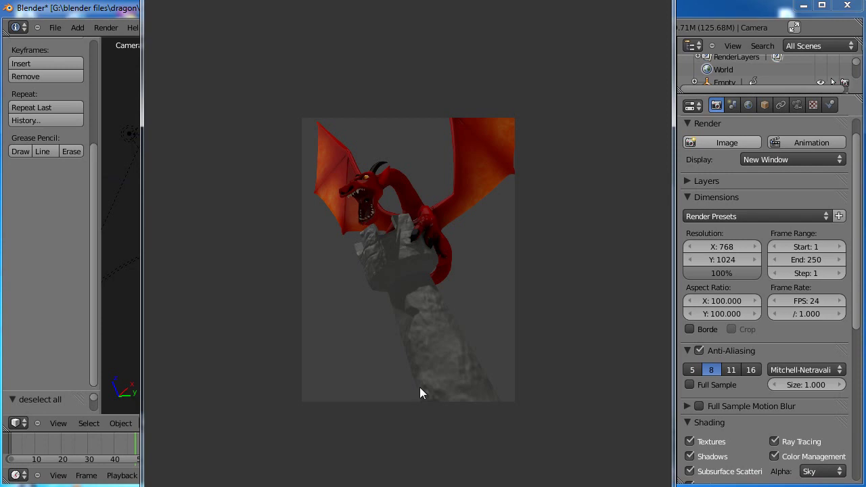
scroll(425, 280, up, 2)
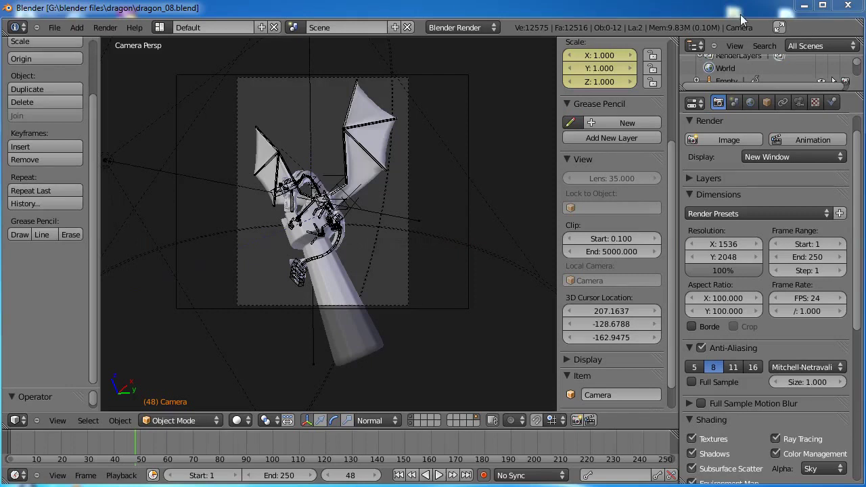
click(733, 14)
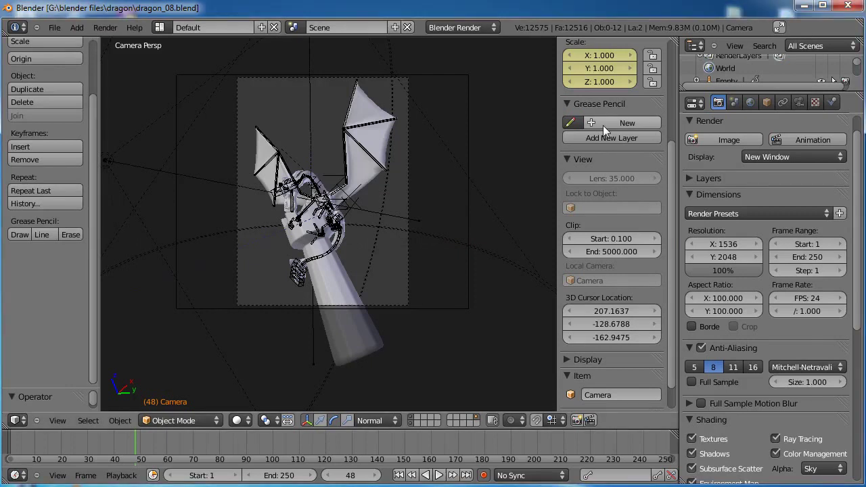
shift+middle_drag(420, 154, 422, 164)
middle_drag(393, 228, 375, 208)
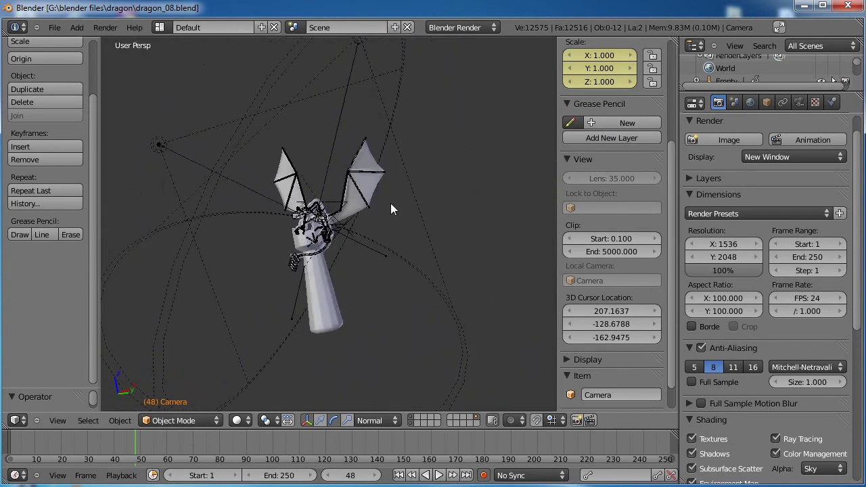
Delete the tower from beneath the dragon
scroll(379, 210, up, 5)
middle_drag(365, 250, 317, 223)
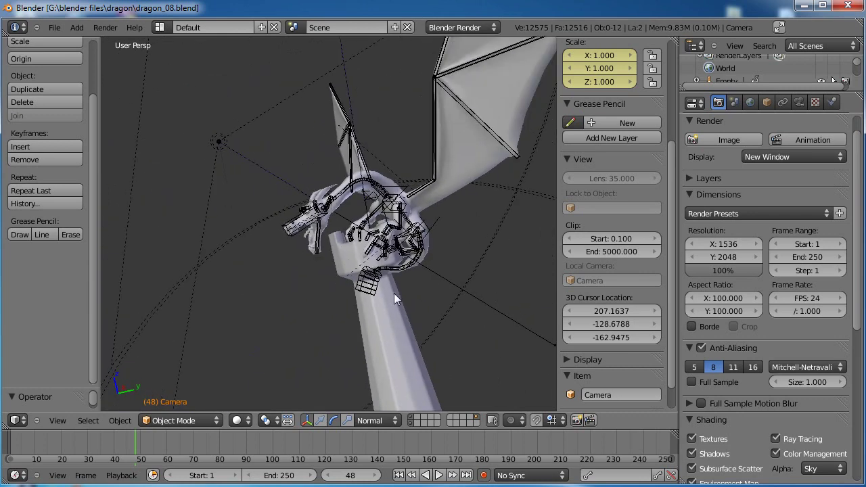
middle_drag(424, 306, 350, 210)
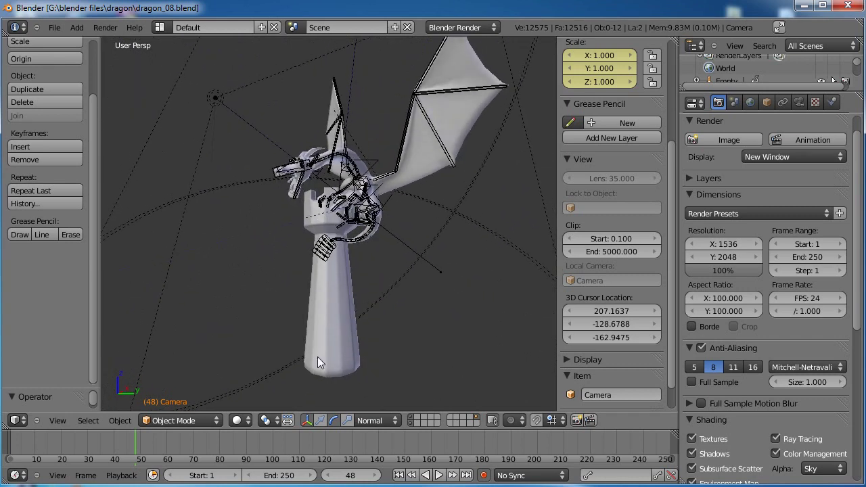
middle_drag(277, 222, 338, 303)
right_click(338, 303)
key(x)
click(356, 395)
Select all bones of the dragon's quaid armature and clear their pose rotation
middle_drag(356, 393, 327, 308)
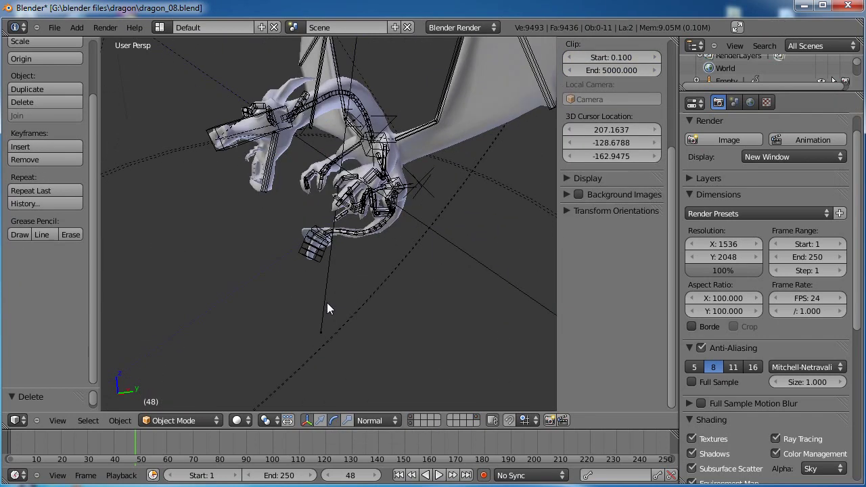
key(KP_3)
key(a)
right_click(390, 158)
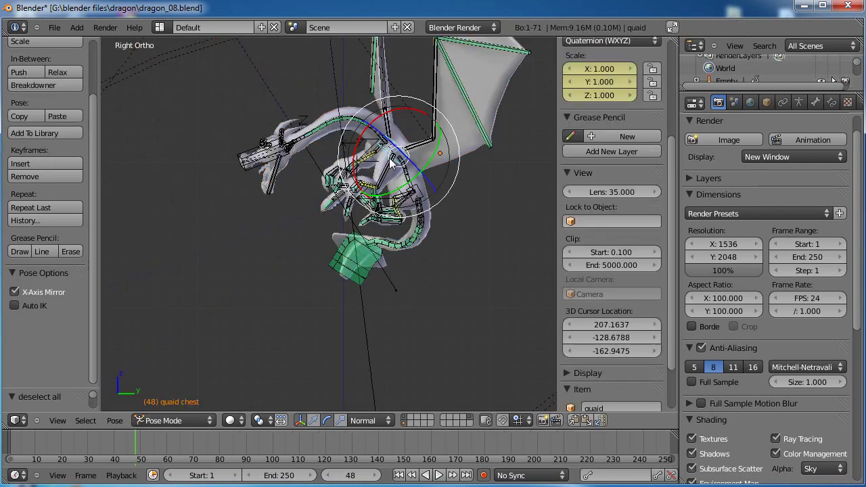
key(a)
key(a)
shift+middle_drag(404, 189, 392, 238)
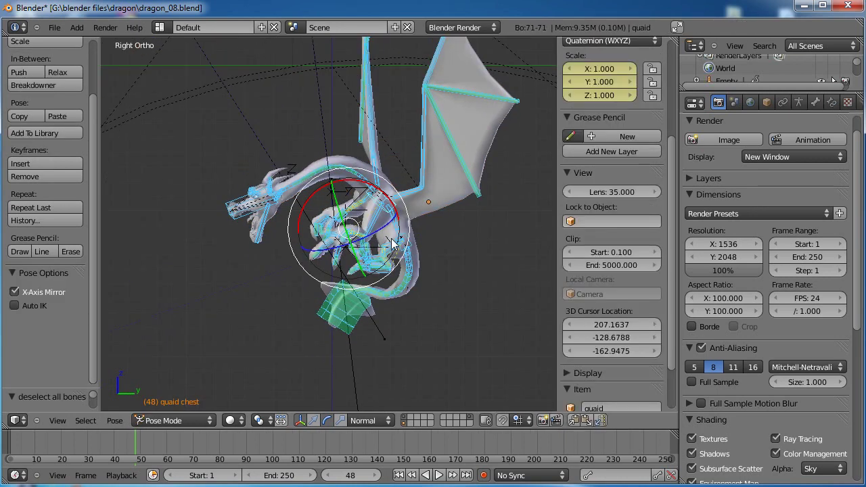
key(alt+r)
click(392, 241)
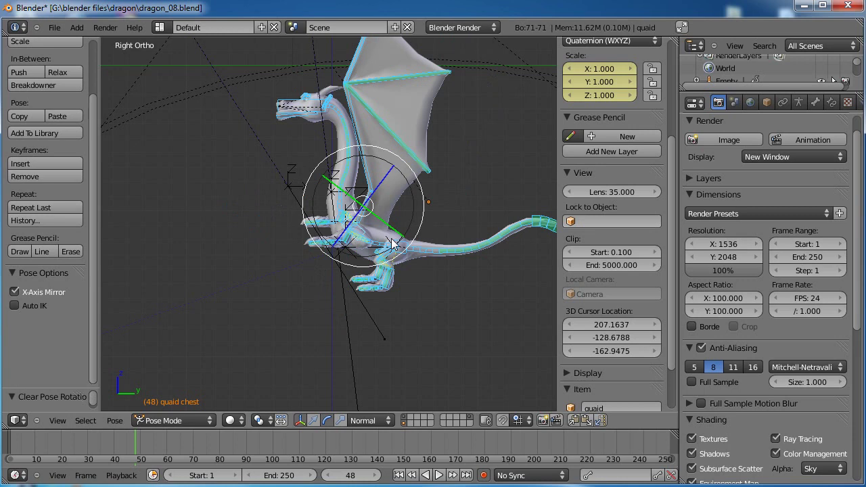
Clear the pose location and pose scale of all the dragon's bones
key(alt+g)
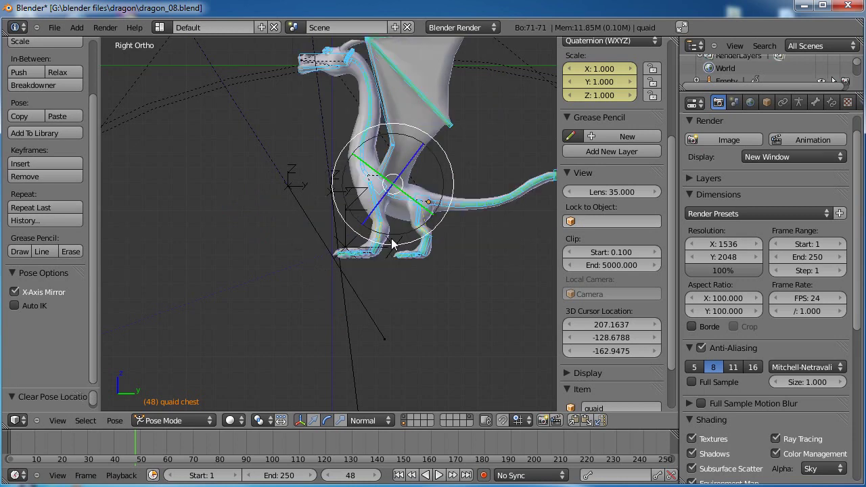
middle_drag(385, 260, 336, 218)
key(alt+s)
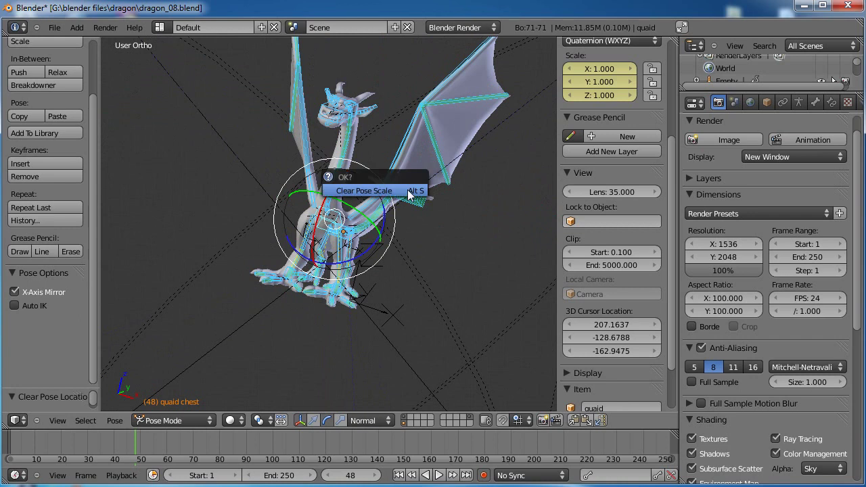
click(408, 191)
middle_drag(411, 194, 300, 236)
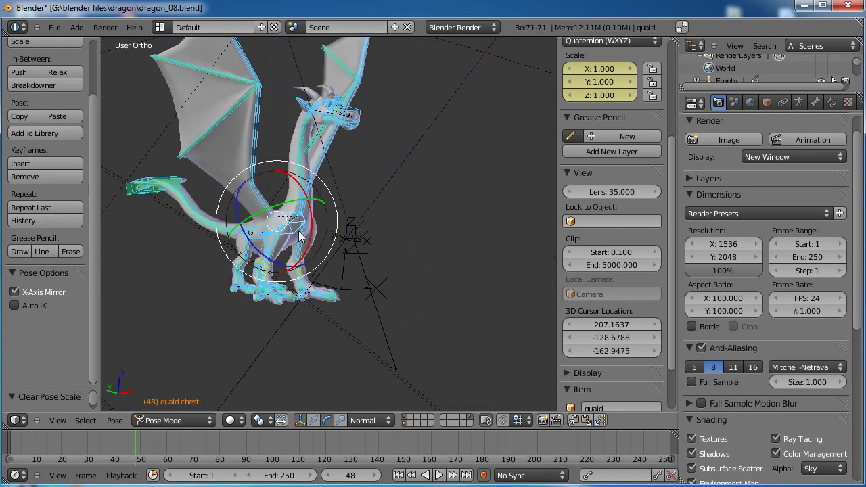
middle_drag(328, 246, 456, 310)
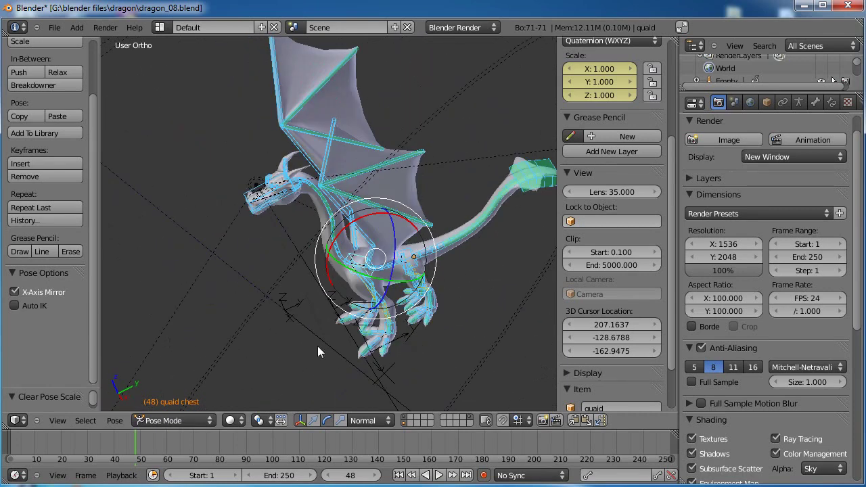
middle_drag(385, 306, 316, 341)
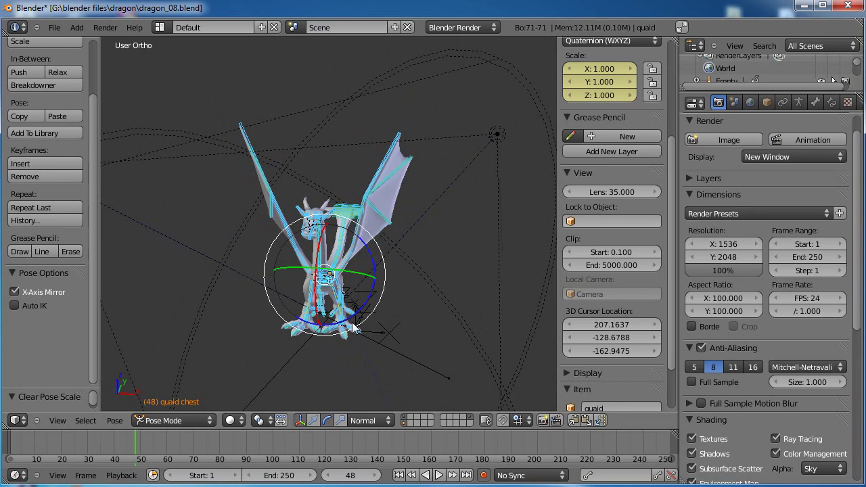
Snap the 3D cursor to the scene centre
key(KP_7)
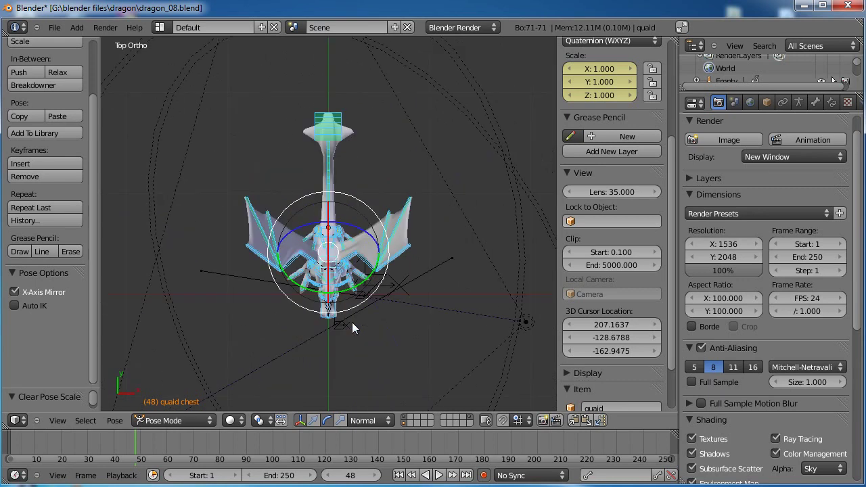
shift+middle_drag(395, 217, 332, 223)
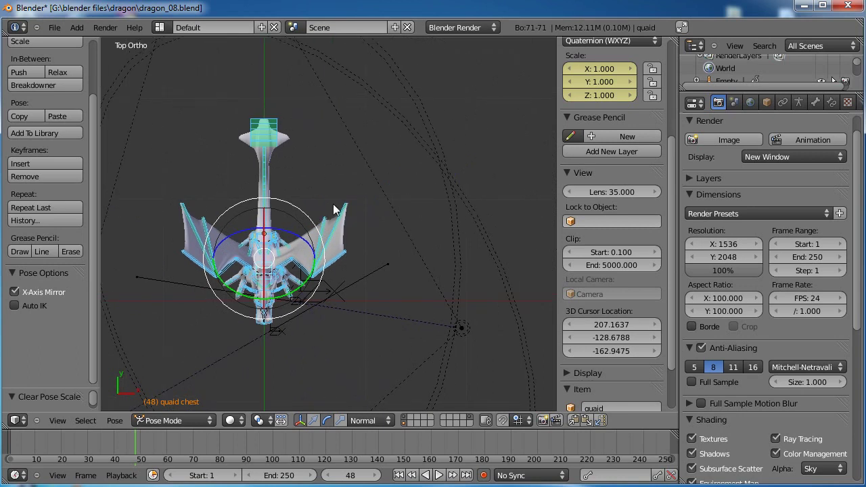
key(shift+s)
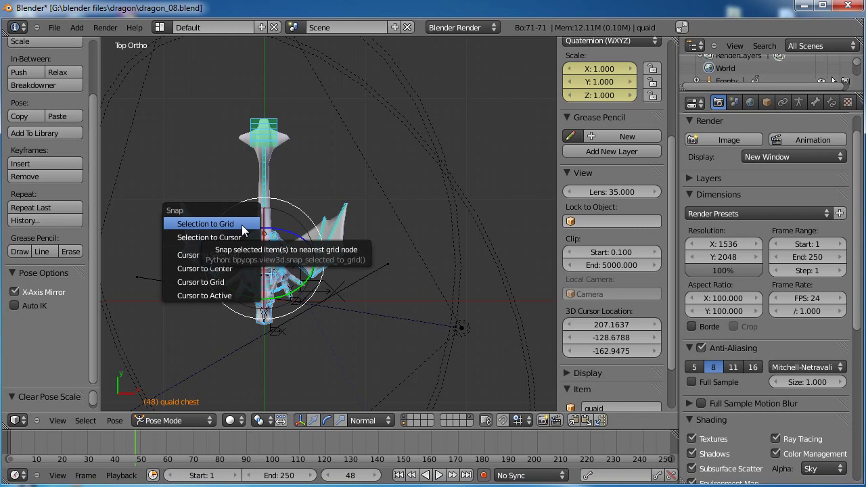
click(229, 269)
middle_drag(280, 347, 294, 165)
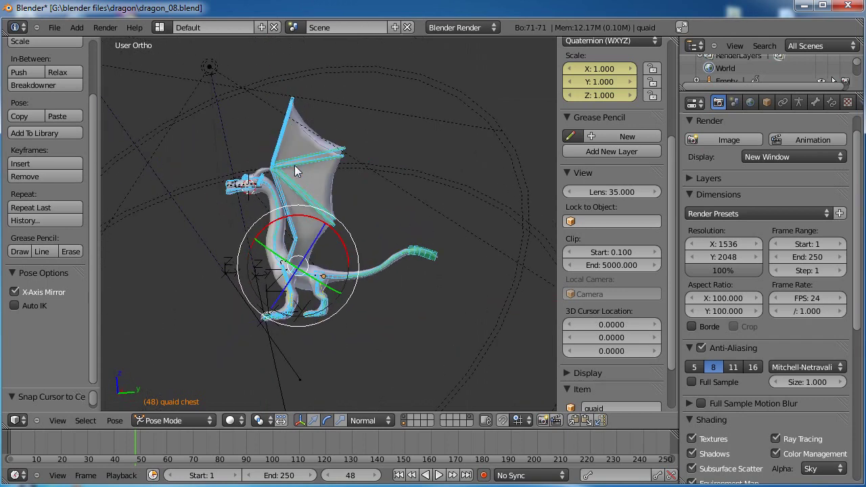
Turn on the grid floor in the 3D view's display settings
key(KP_3)
scroll(312, 214, up, 8)
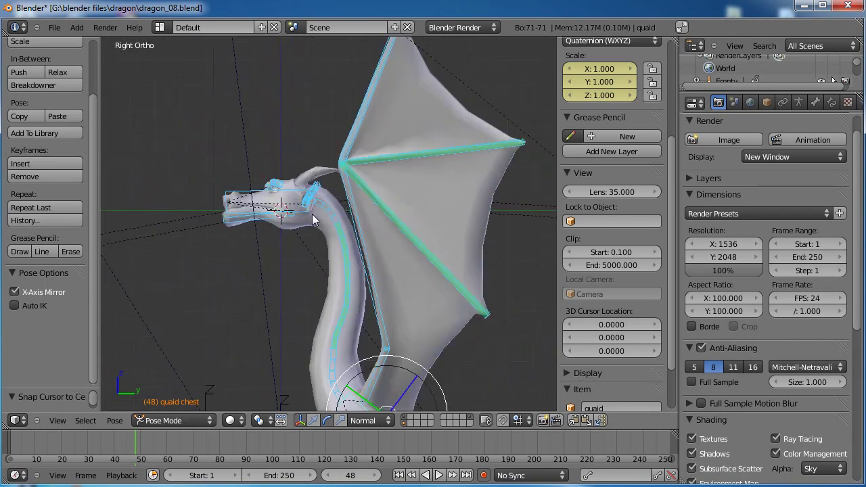
scroll(389, 213, down, 8)
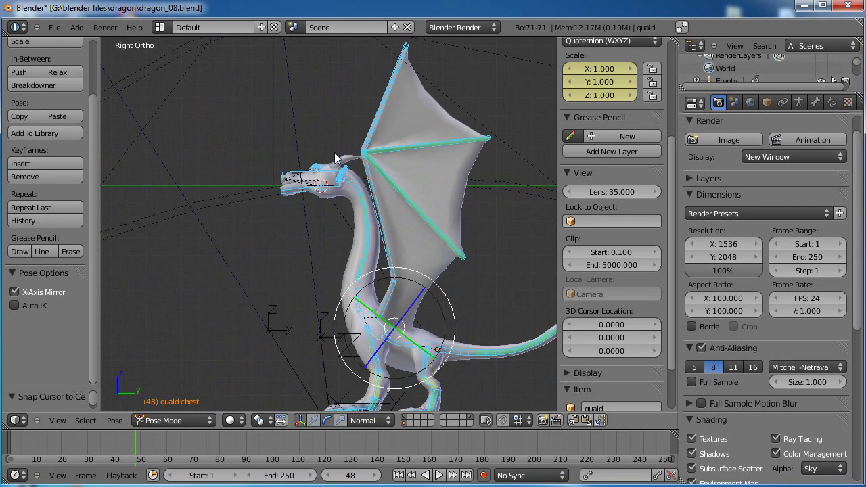
middle_drag(256, 214, 477, 241)
scroll(625, 365, down, 2)
click(567, 312)
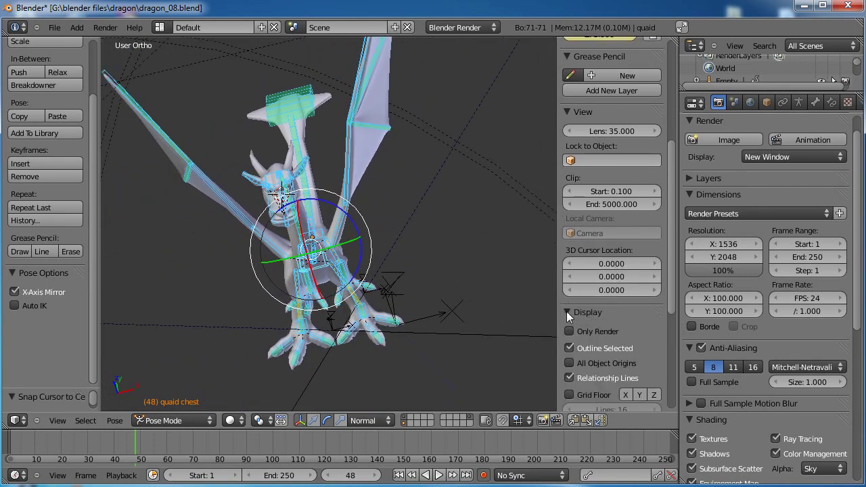
scroll(576, 311, down, 2)
click(570, 334)
Examine the dragon's height and placement relative to the grid floor from the side, front and angled views
middle_drag(301, 278, 373, 242)
middle_drag(317, 192, 327, 220)
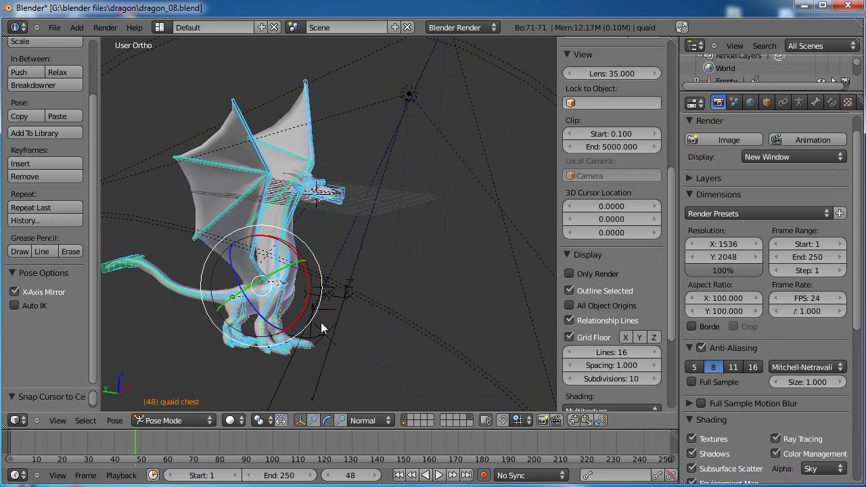
middle_drag(411, 257, 315, 225)
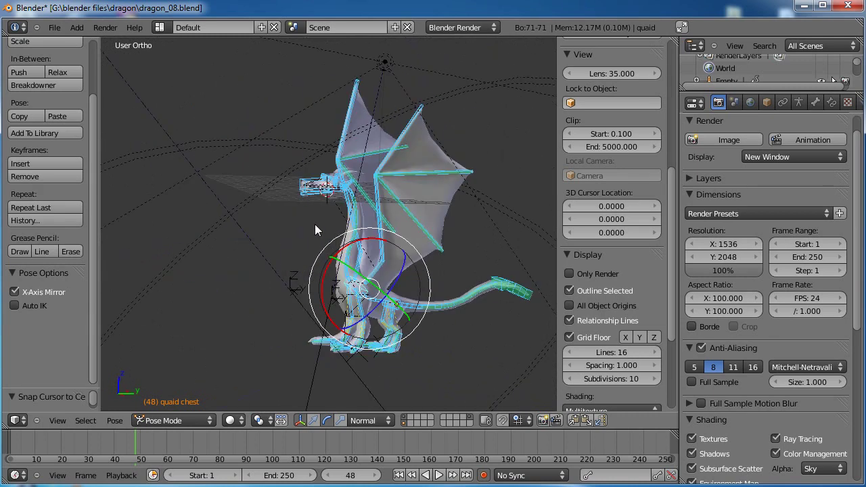
key(KP_3)
scroll(366, 223, up, 1)
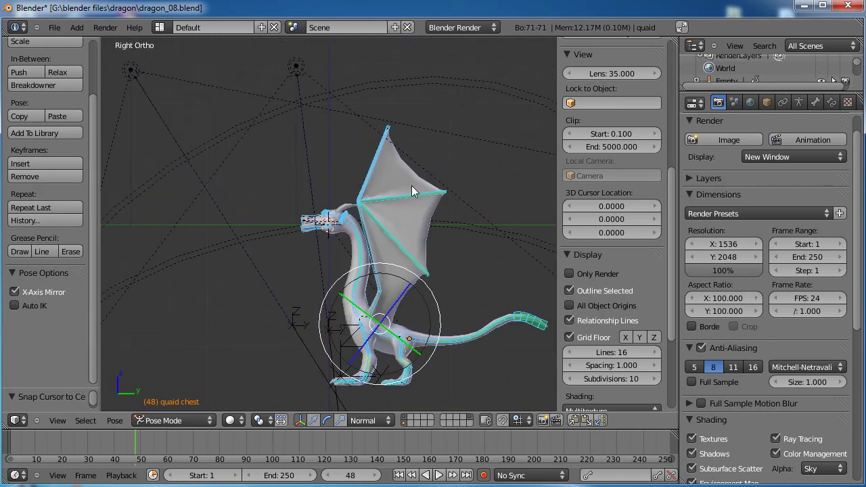
middle_drag(484, 222, 373, 236)
key(KP_3)
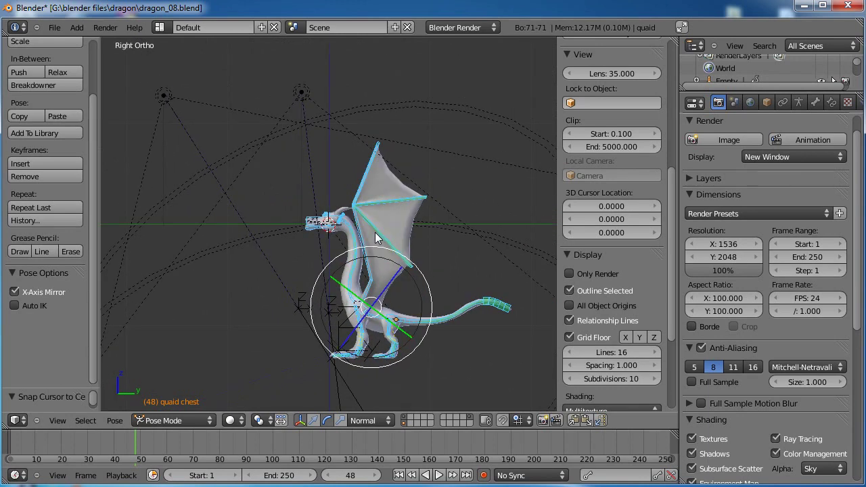
key(KP_1)
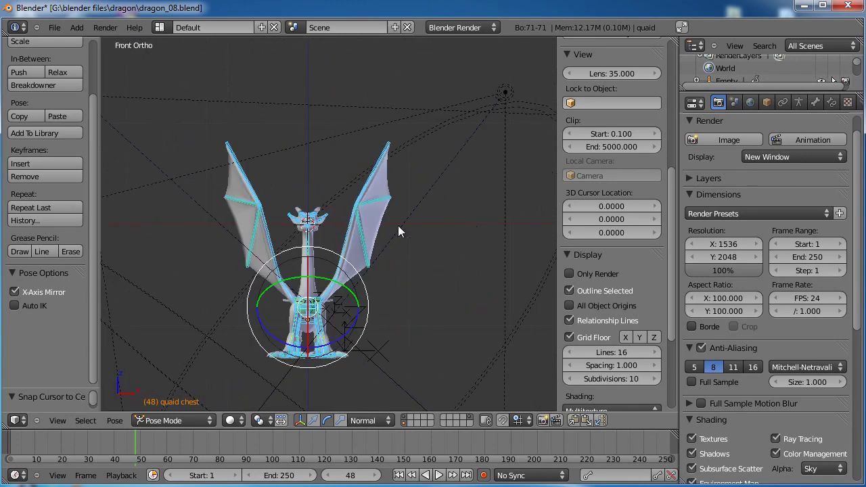
middle_drag(443, 248, 281, 207)
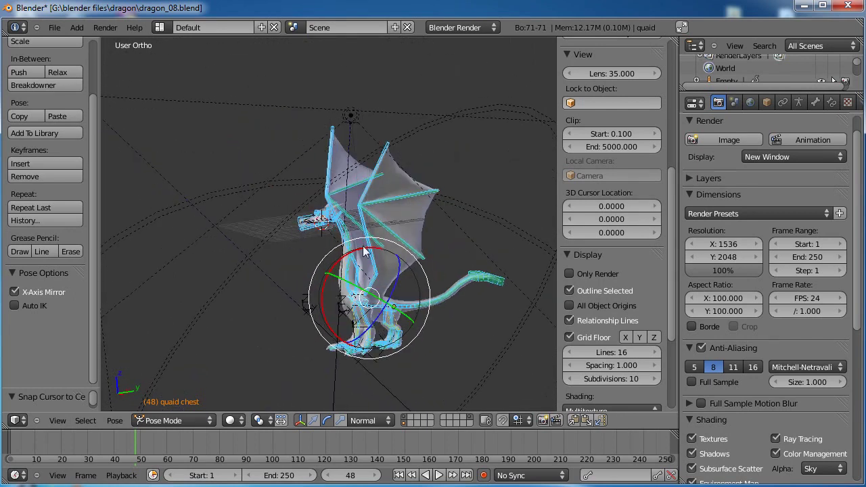
scroll(363, 245, up, 2)
middle_drag(364, 246, 394, 245)
key(KP_3)
scroll(397, 240, down, 3)
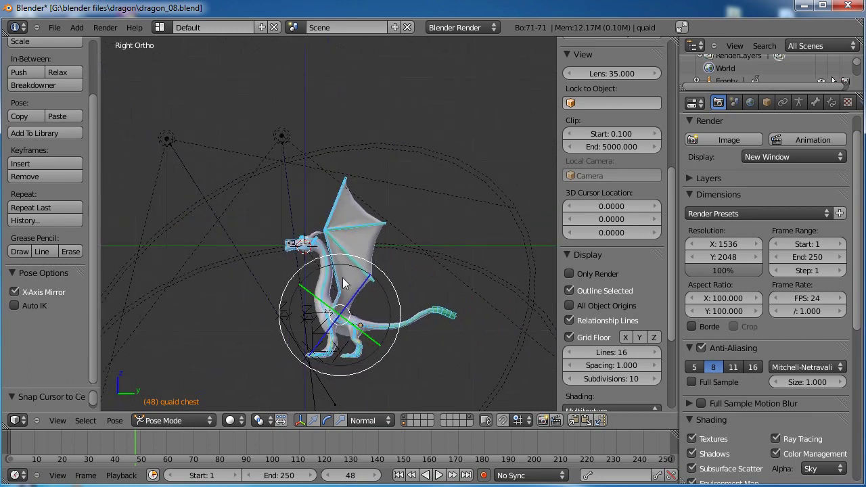
Try to raise the dragon by moving all its bones in Pose Mode, and undo the move
right_click(353, 324)
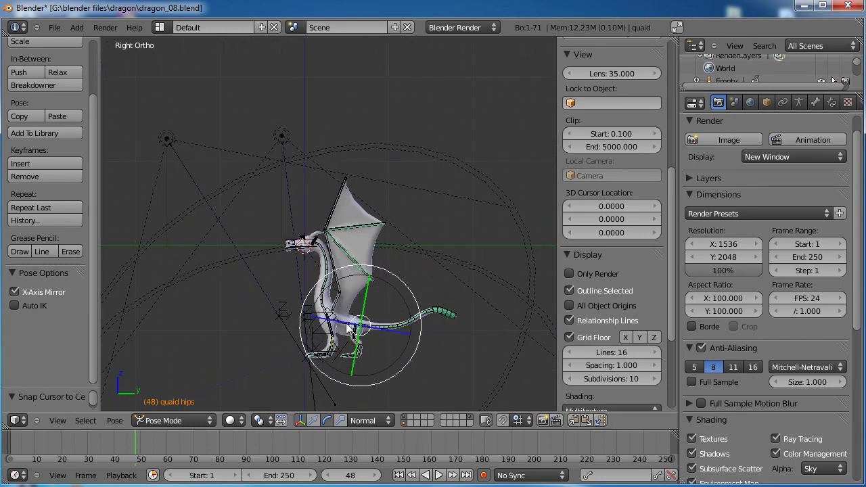
key(a)
key(a)
key(g)
right_click(354, 211)
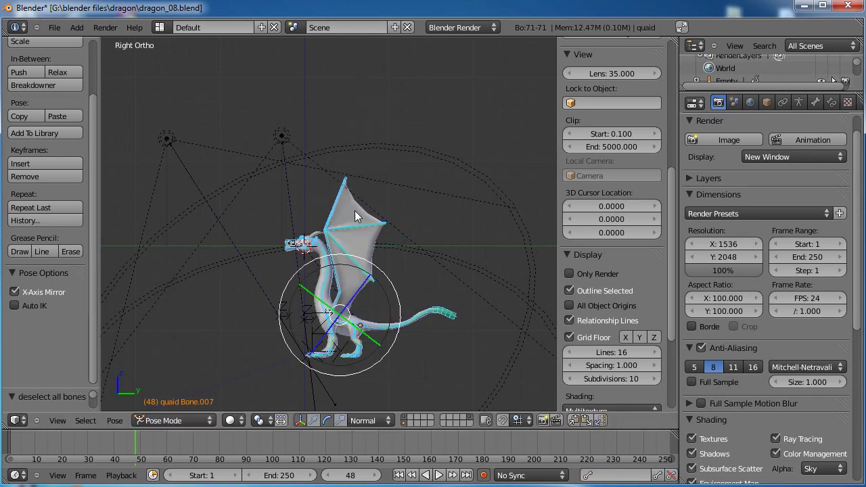
key(g)
click(364, 276)
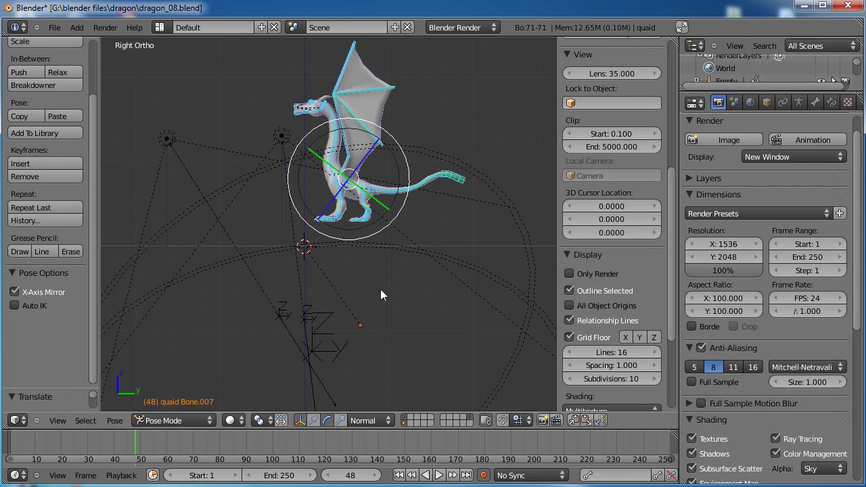
key(ctrl+z)
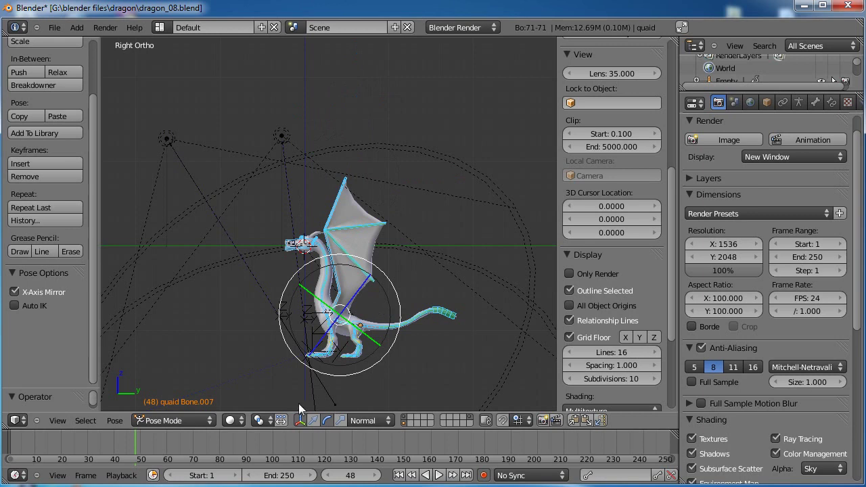
Switch the armature to Object Mode and move it up until the dragon's feet stand on the grid floor
click(193, 417)
click(179, 407)
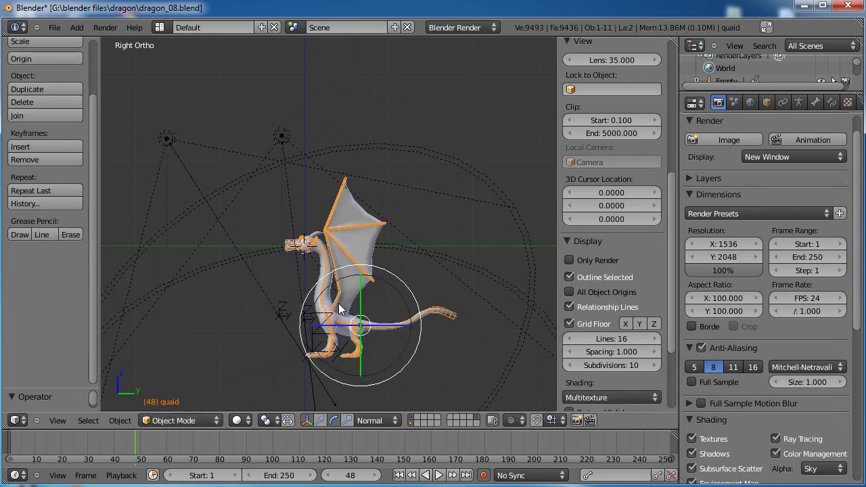
key(g)
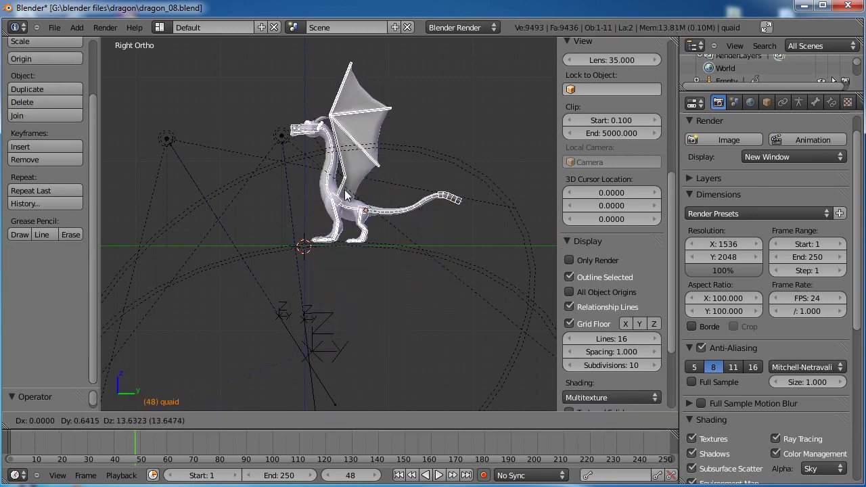
click(344, 194)
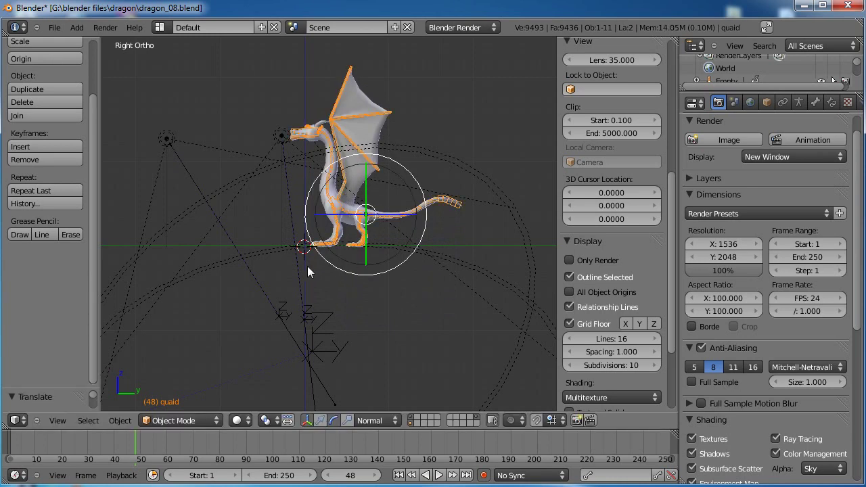
middle_drag(268, 202, 332, 247)
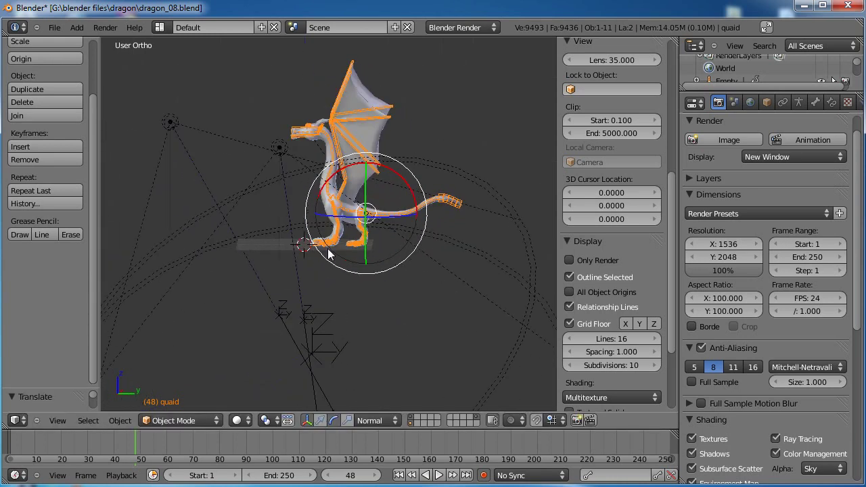
scroll(352, 263, up, 3)
scroll(408, 211, down, 3)
middle_drag(277, 238, 329, 243)
shift+middle_drag(404, 247, 355, 277)
Return the armature to Pose Mode and try out rotations on several of the dragon's bones
key(Tab)
key(Tab)
click(175, 420)
click(169, 377)
key(r)
key(r)
right_click(365, 234)
right_click(357, 202)
key(r)
right_click(358, 227)
right_click(371, 175)
key(r)
click(339, 146)
Rotate the dragon's wing bones, including wingwrist.R, to swing the wings out of their rest position
middle_drag(319, 220, 346, 200)
right_click(346, 200)
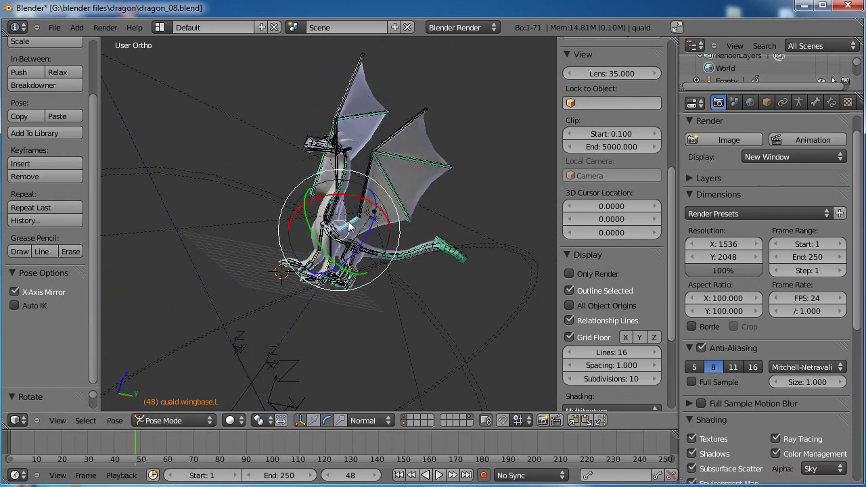
right_click(348, 222)
key(r)
right_click(371, 273)
right_click(317, 174)
key(r)
click(304, 185)
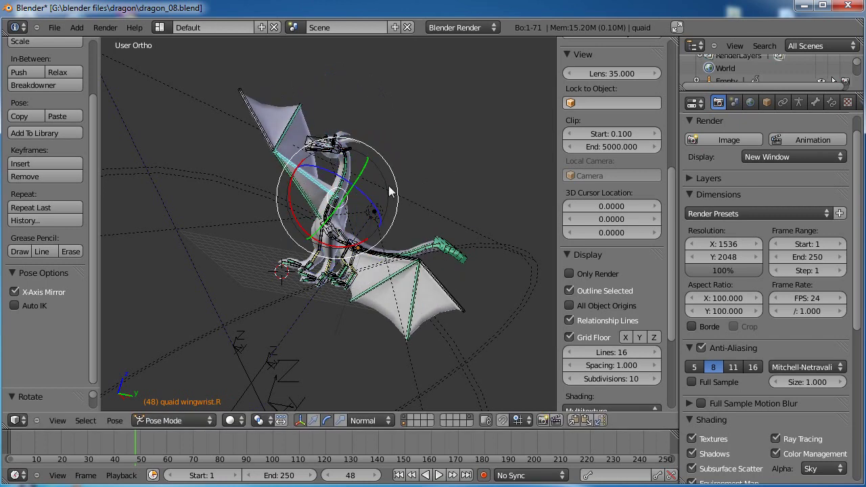
Clear the rotation and location of all the dragon's bones to return the rig to its rest pose
key(a)
key(a)
key(alt+r)
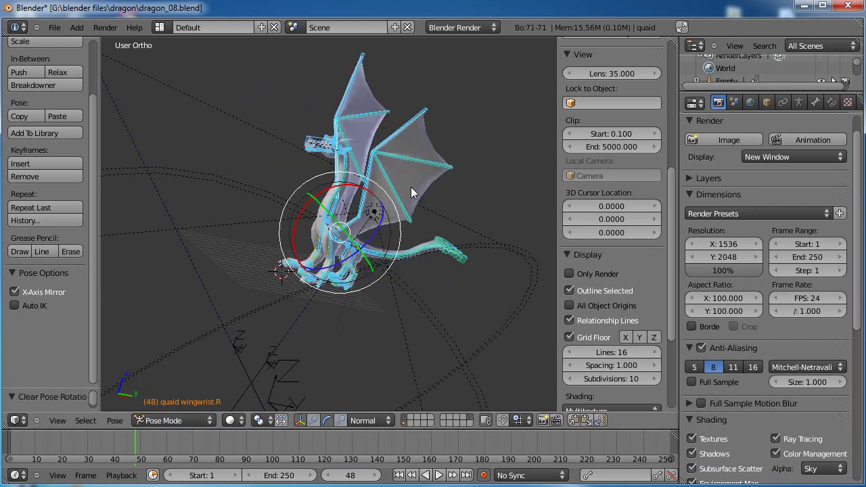
key(a)
middle_drag(370, 260, 334, 227)
key(a)
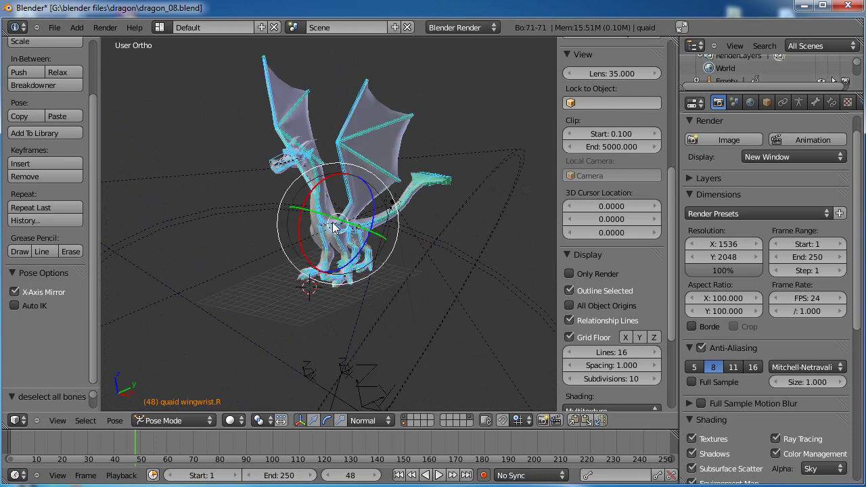
key(alt+g)
middle_drag(402, 237, 321, 308)
key(a)
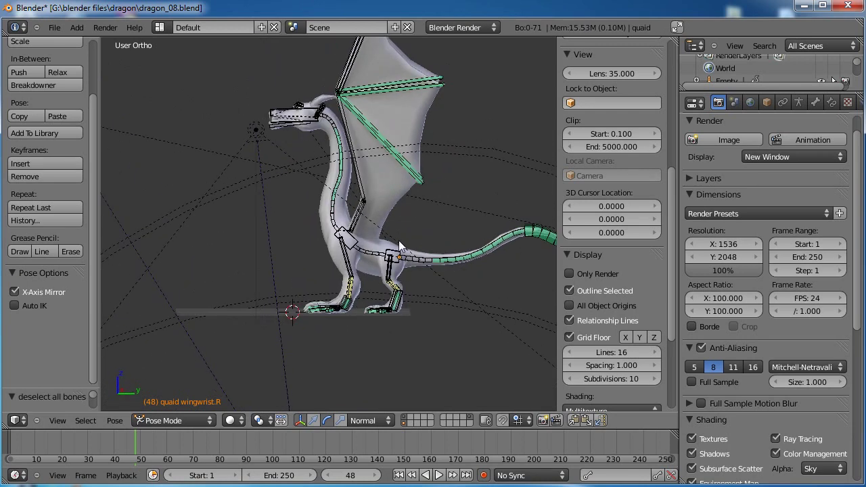
Try to move all of the dragon's bones upward in Pose Mode
key(a)
key(g)
click(373, 66)
shift+middle_drag(375, 186, 374, 260)
key(KP_3)
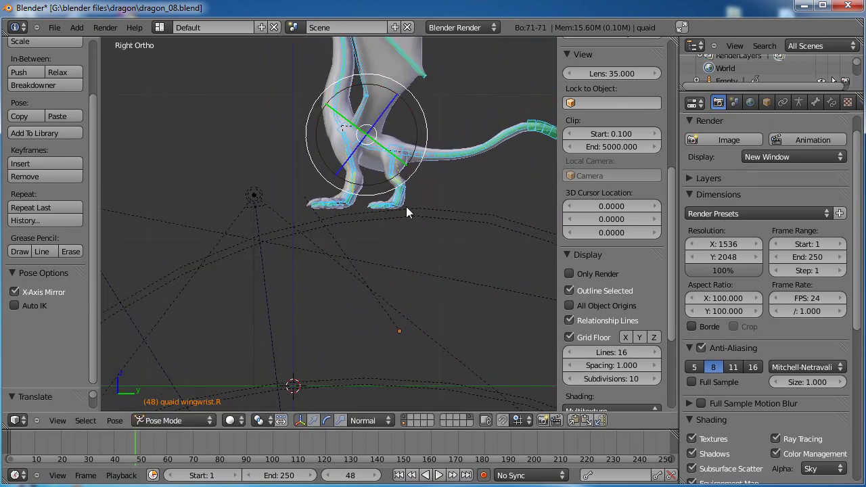
Clear the scale and location of all the dragon's bones and deselect them
key(alt+s)
click(368, 228)
key(alt+g)
click(320, 217)
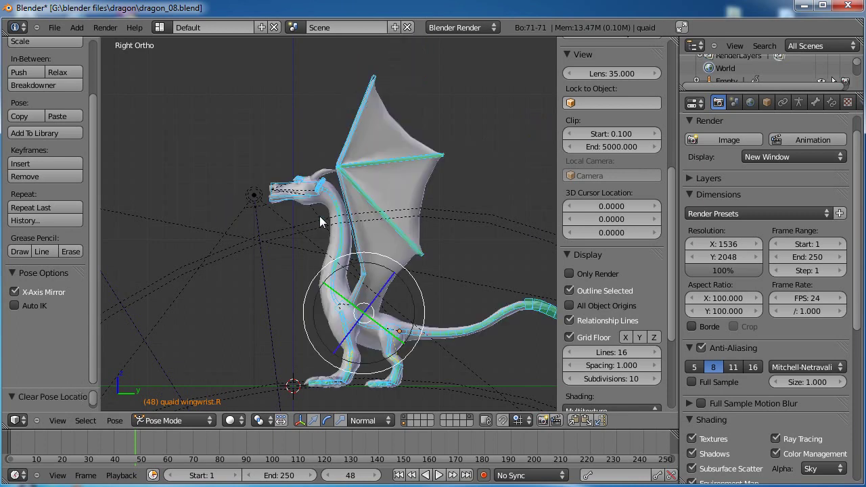
key(a)
In Object Mode, select the two lamps and the empties below the dragon and move them up together in the side view
scroll(269, 209, down, 2)
middle_drag(268, 209, 314, 283)
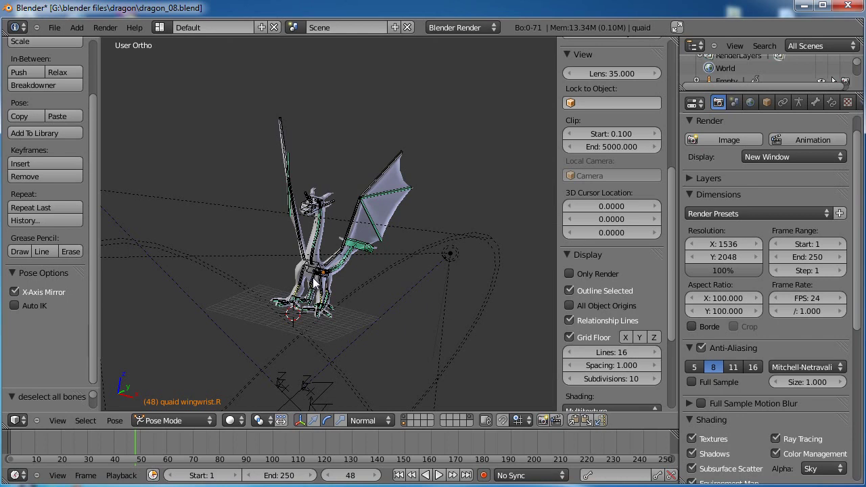
key(KP_3)
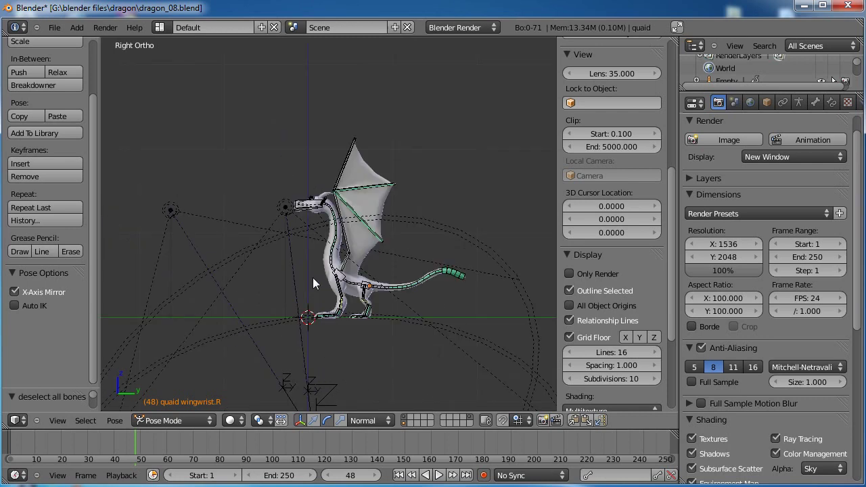
right_click(281, 223)
shift+right_click(180, 222)
shift+middle_drag(322, 395, 321, 353)
shift+right_click(321, 352)
key(a)
key(b)
drag(348, 325, 256, 395)
key(g)
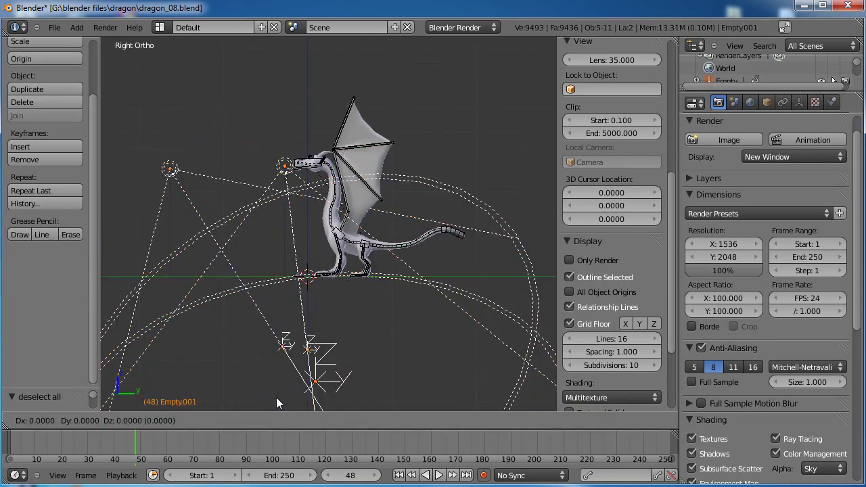
click(276, 226)
middle_drag(247, 226, 298, 348)
key(a)
Add a plane at the origin and scale it up into a large floor around the dragon
key(KP_7)
key(KP_3)
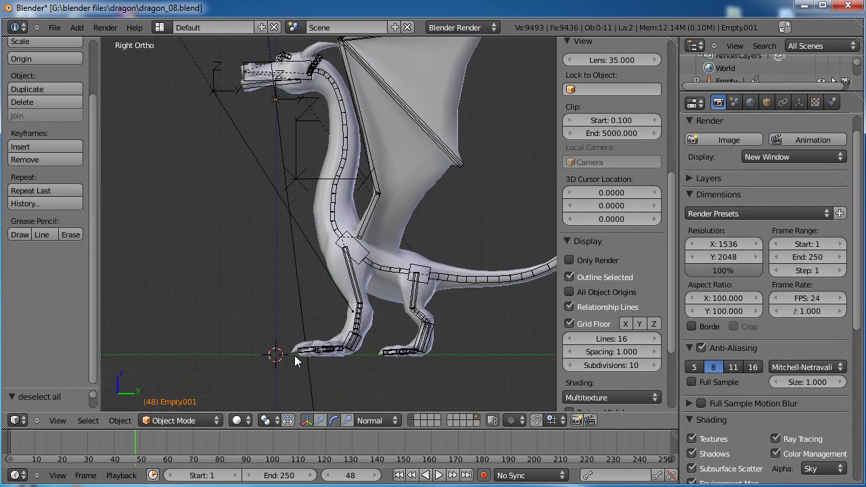
key(shift+a)
mouse_move(280, 302)
click(333, 305)
scroll(326, 320, down, 5)
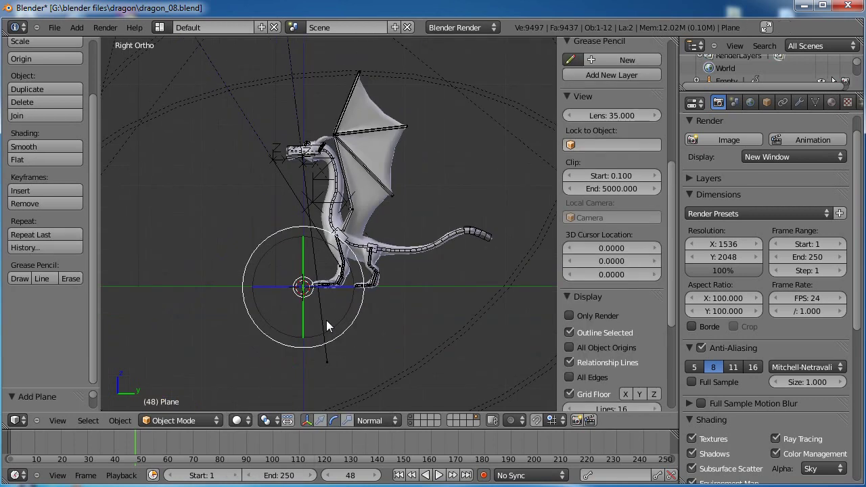
key(s)
click(491, 272)
key(KP_7)
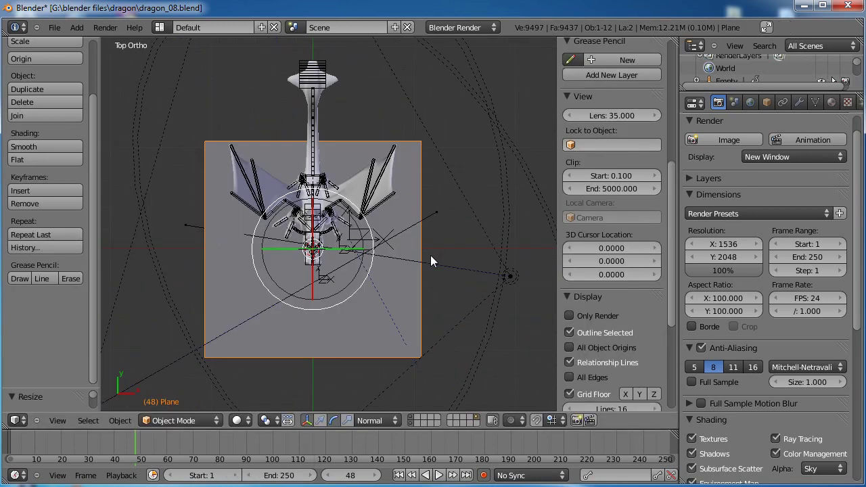
key(s)
click(467, 241)
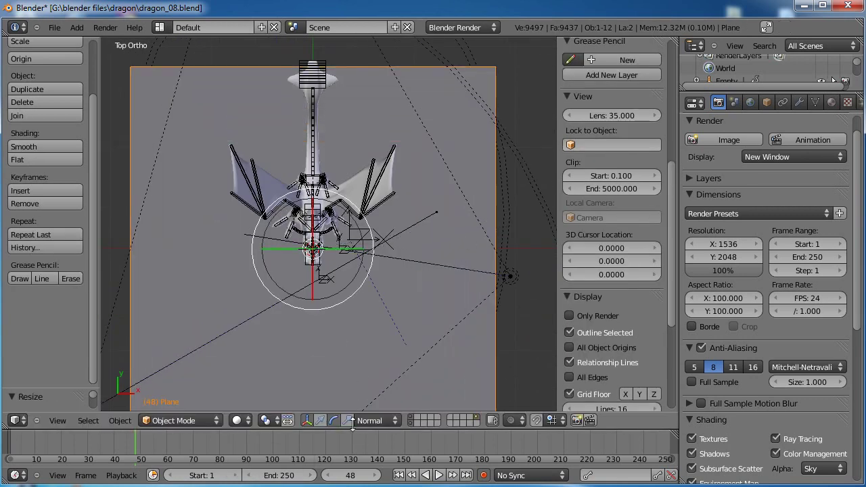
Move the floor plane back along the Y axis so it extends behind the dragon
click(320, 420)
drag(310, 218, 338, 157)
middle_drag(273, 336, 291, 277)
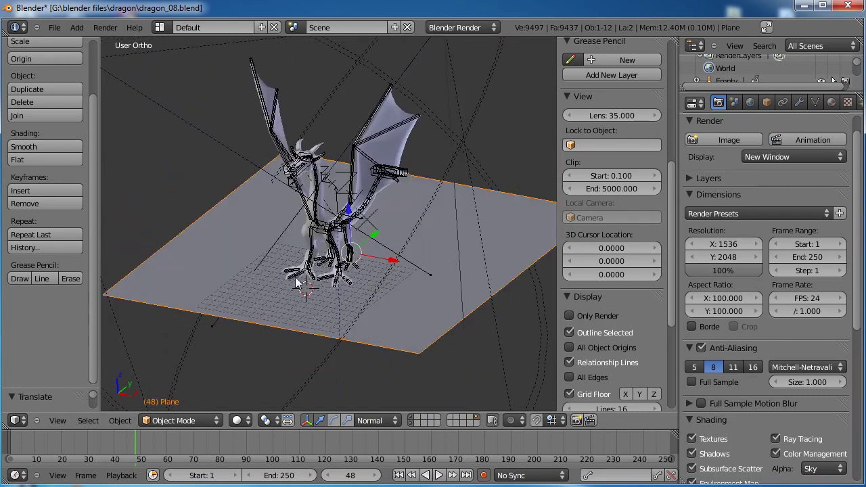
scroll(298, 284, up, 5)
middle_drag(301, 311, 284, 301)
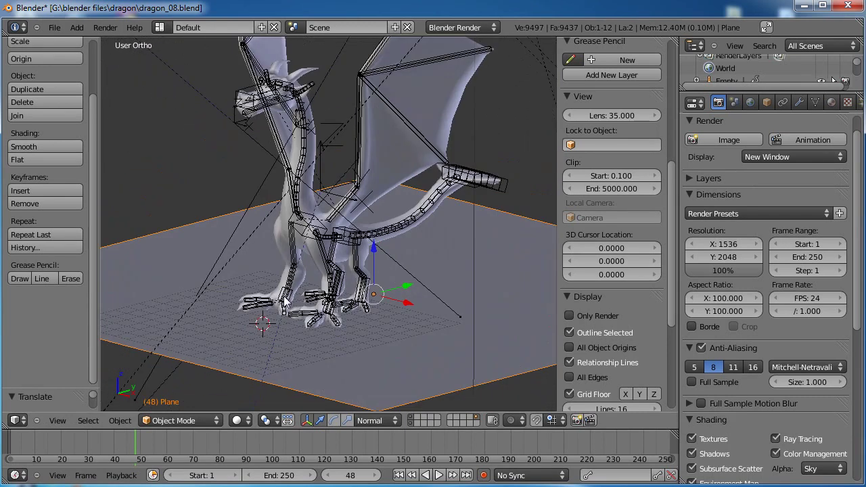
scroll(293, 307, up, 1)
middle_drag(358, 313, 344, 306)
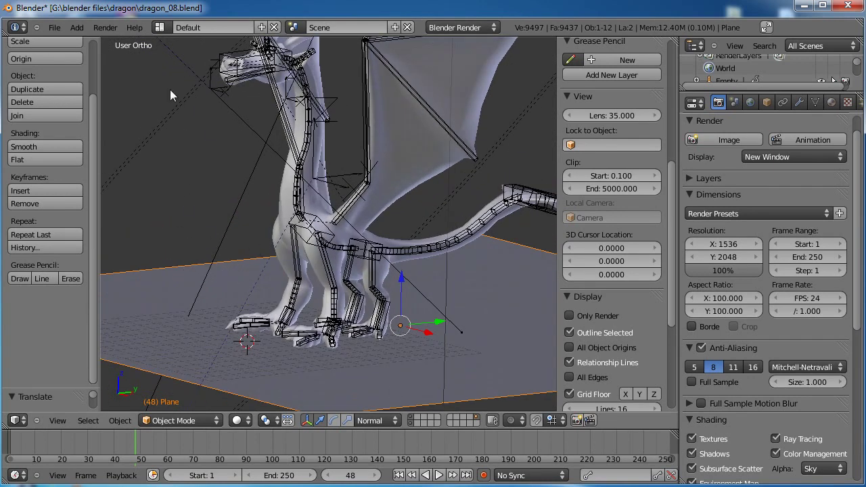
Select the empty beside the camera, Empty.005, and move it up to the dragon's height in the side view
middle_drag(234, 270, 249, 297)
key(KP_0)
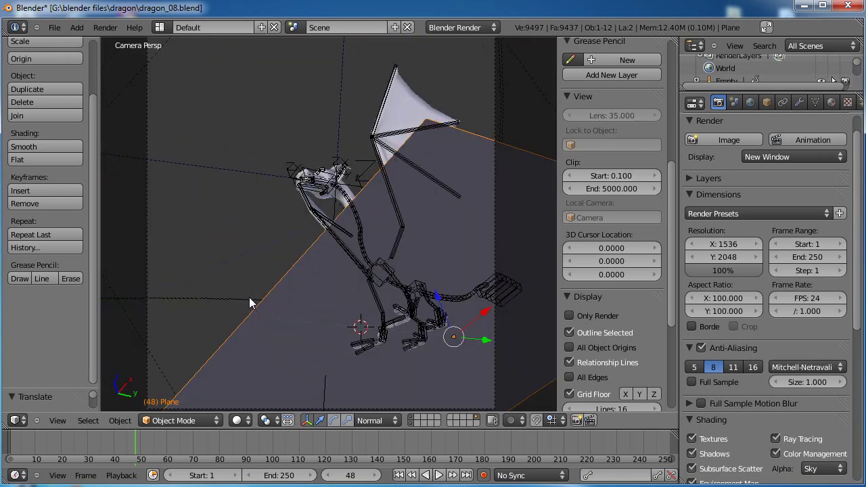
scroll(249, 302, down, 4)
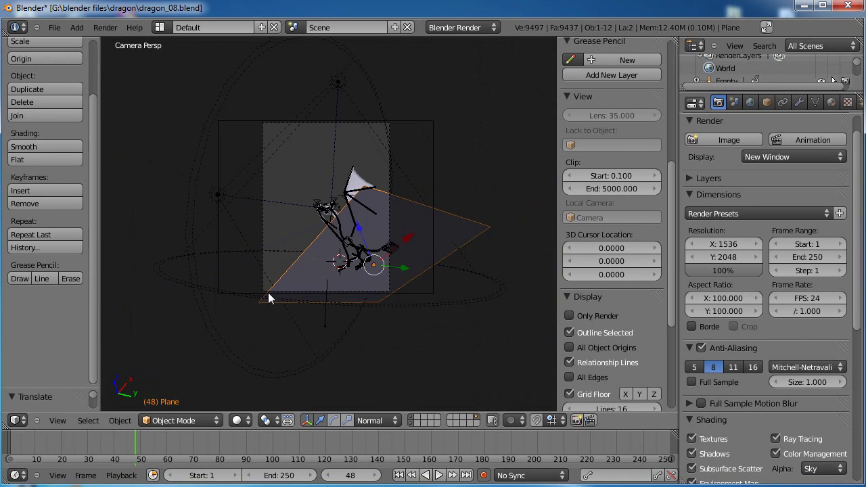
right_click(431, 187)
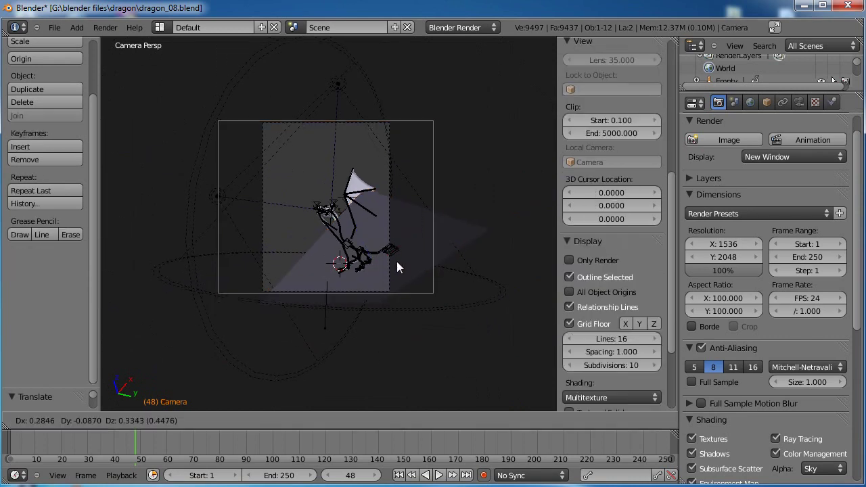
key(KP_3)
scroll(364, 191, down, 5)
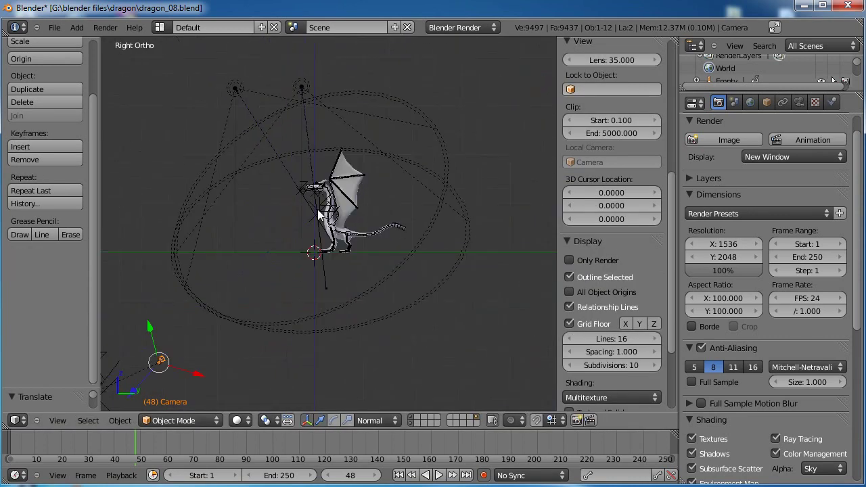
key(g)
right_click(249, 289)
right_click(203, 355)
key(g)
click(197, 209)
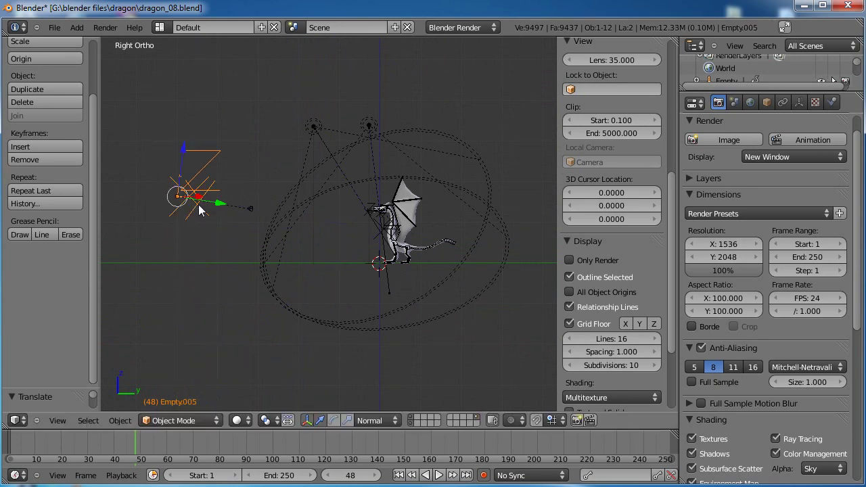
Clear the camera's rotation and delete Empty.005
key(KP_0)
right_click(437, 165)
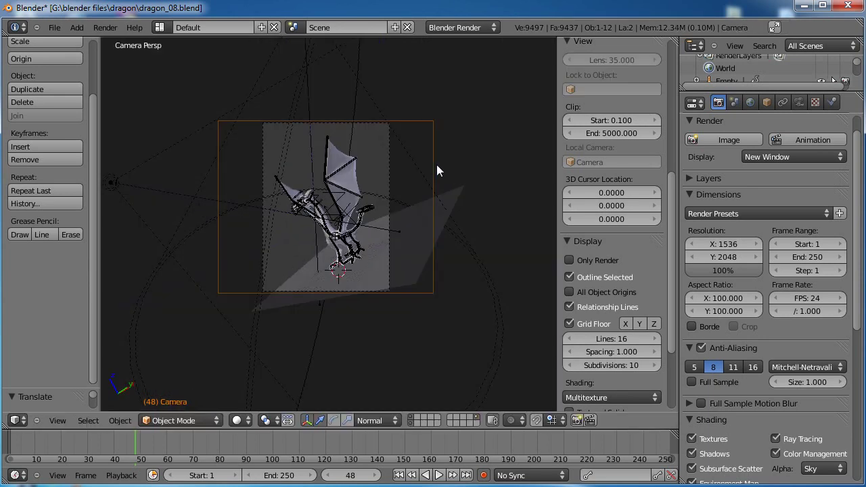
key(alt+r)
scroll(368, 210, down, 3)
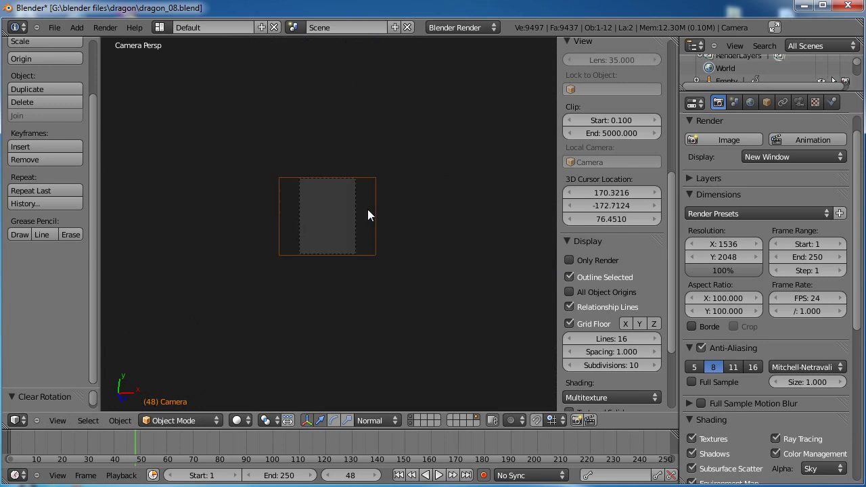
middle_drag(367, 215, 343, 276)
right_click(344, 273)
click(365, 284)
middle_drag(408, 268, 365, 247)
key(x)
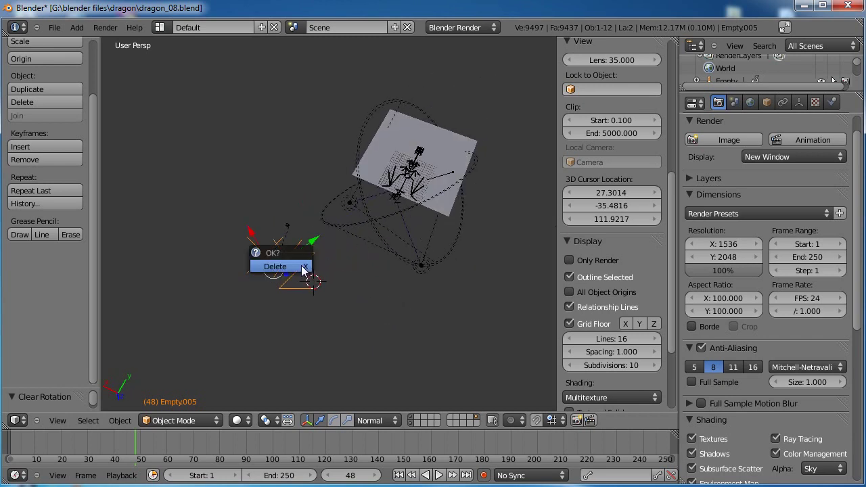
click(303, 267)
Make the camera aim at the empty in front of the dragon with a Track To constraint
right_click(315, 135)
middle_drag(318, 214, 320, 280)
right_click(417, 164)
key(ctrl+t)
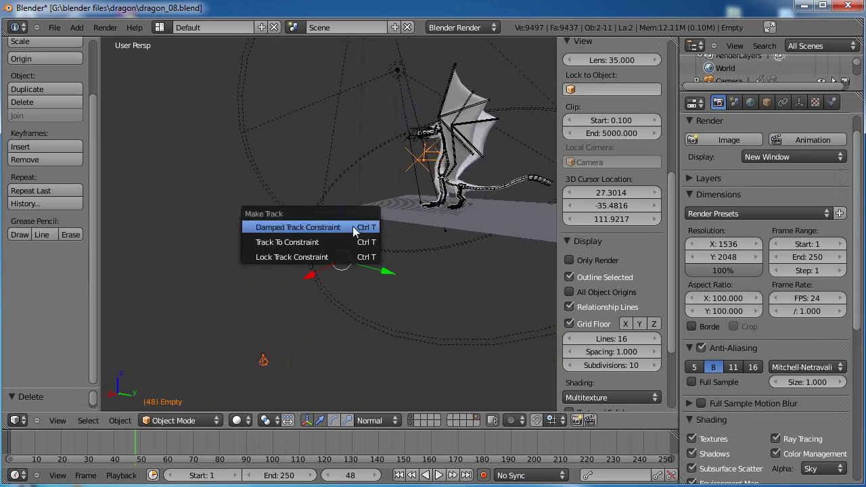
click(318, 241)
Raise the camera so it looks at the dragon from a higher position, and switch to the camera view
right_click(276, 356)
key(g)
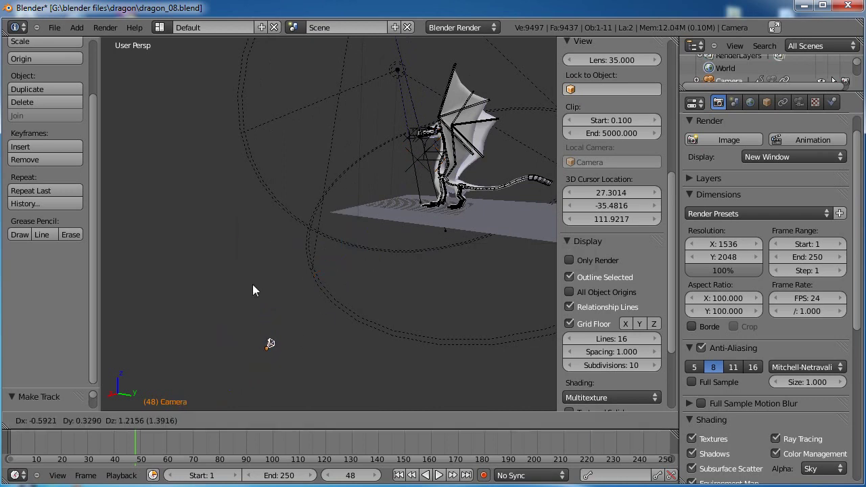
click(228, 116)
key(KP_0)
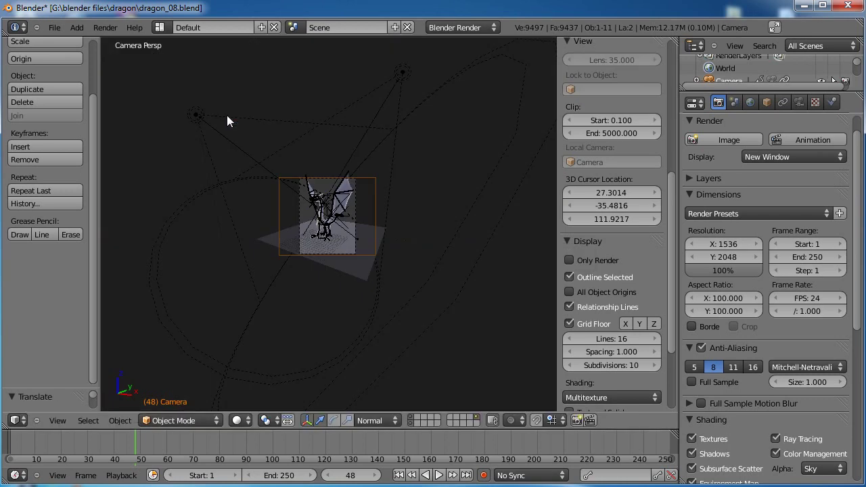
Move the camera along its local Z axis and adjust its position until the whole dragon fits in the frame
scroll(322, 180, up, 3)
key(g)
key(z)
key(z)
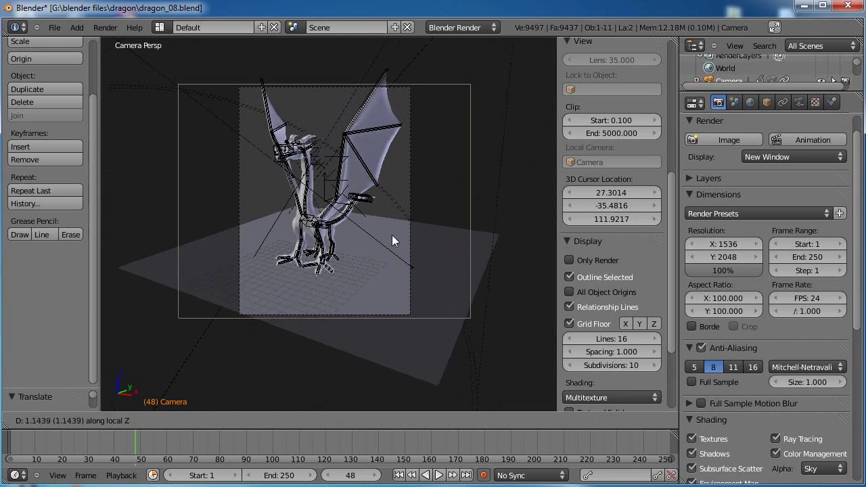
click(391, 255)
key(g)
click(456, 148)
key(g)
click(444, 211)
key(g)
click(326, 203)
scroll(365, 237, up, 2)
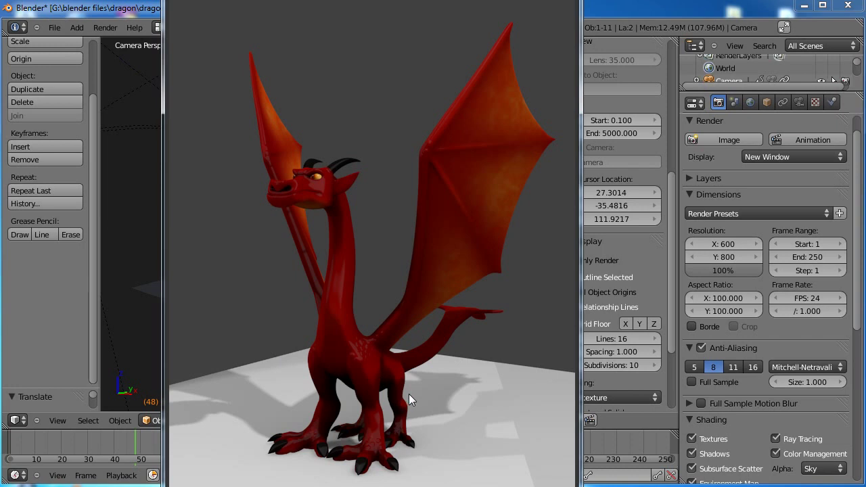
Close the render and scale up the floor plane until it spans the full width of the camera frame
key(Escape)
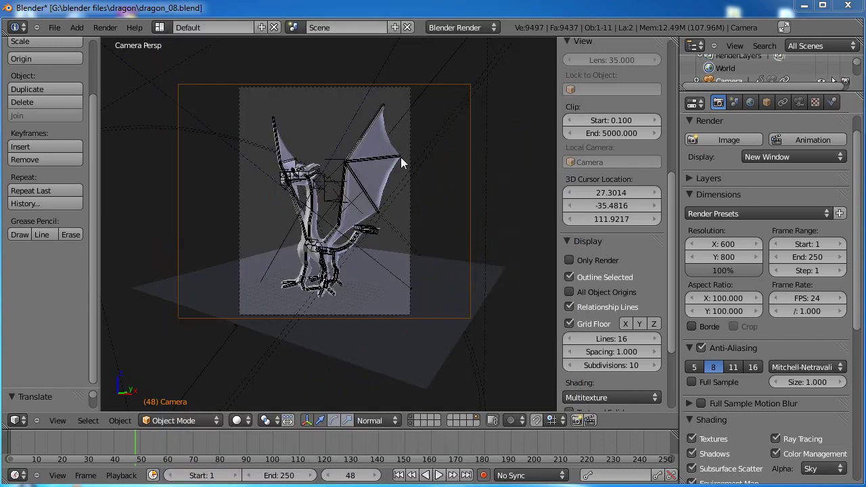
right_click(408, 274)
key(s)
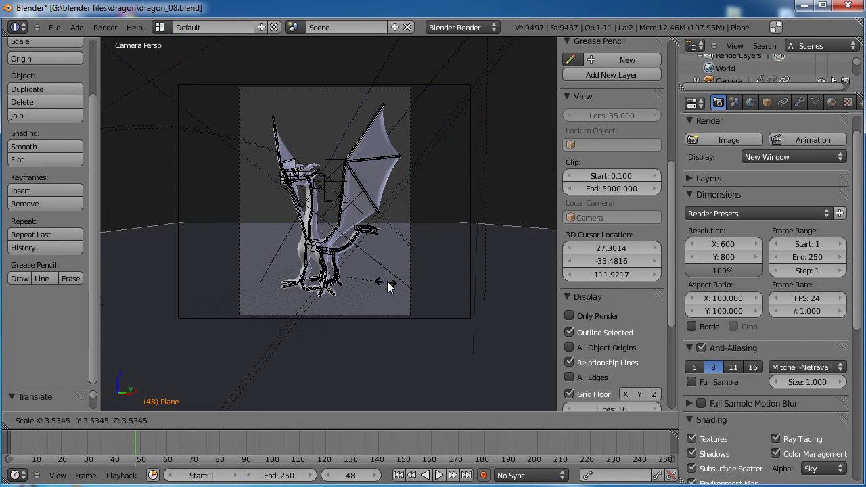
click(401, 275)
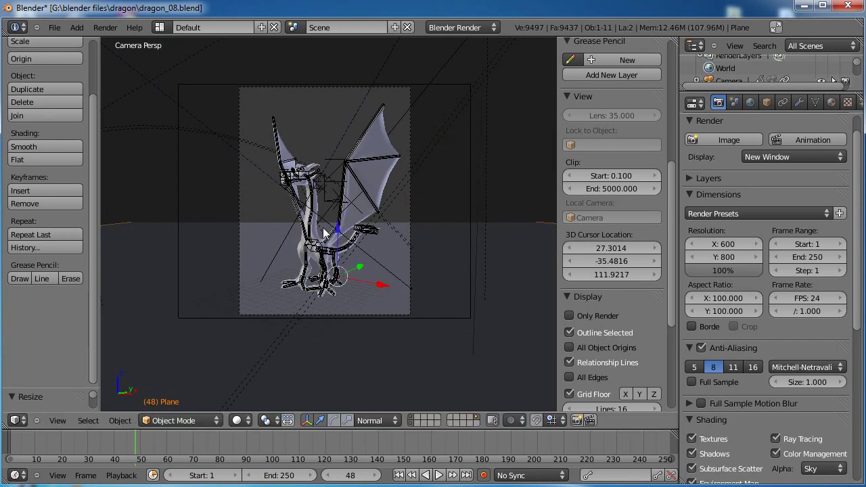
key(s)
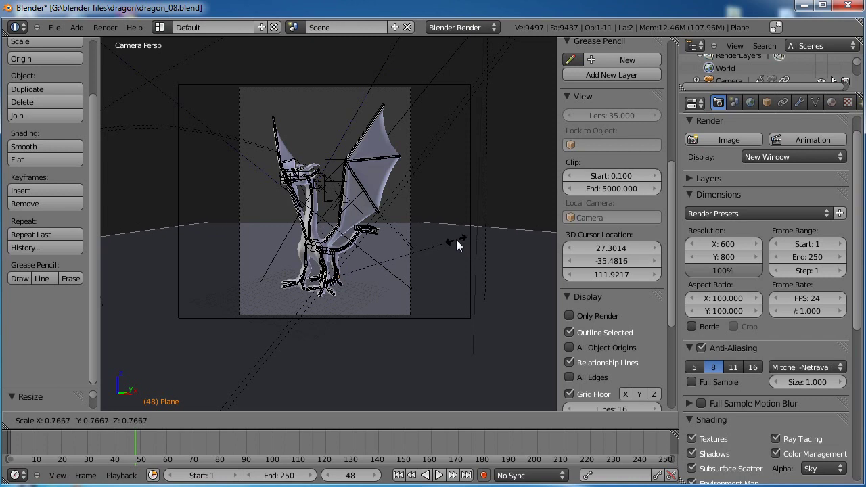
click(462, 230)
Select the camera and set its clipping end distance to 108.100
right_click(470, 210)
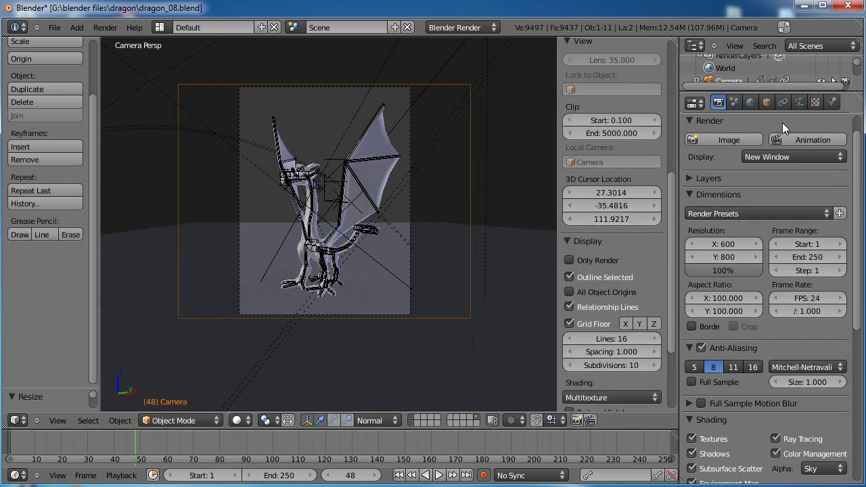
click(798, 102)
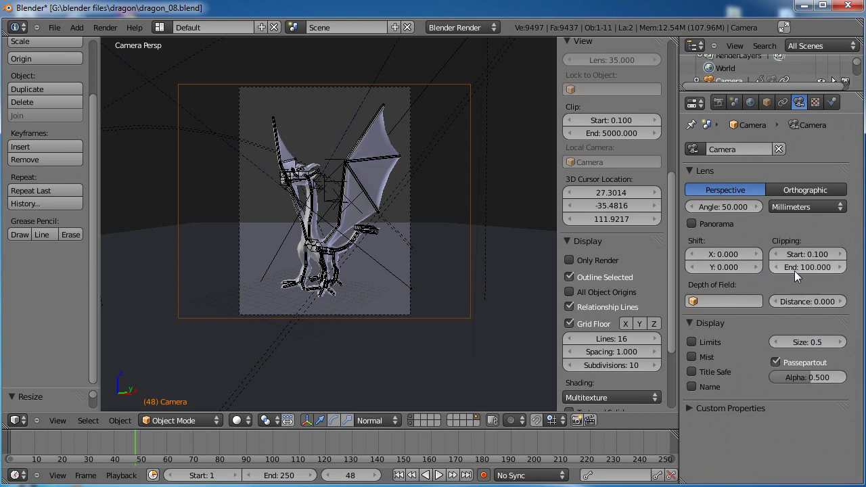
mouse_move(798, 267)
mouse_down()
mouse_move(830, 267)
mouse_move(771, 267)
mouse_move(828, 268)
mouse_move(800, 267)
mouse_up()
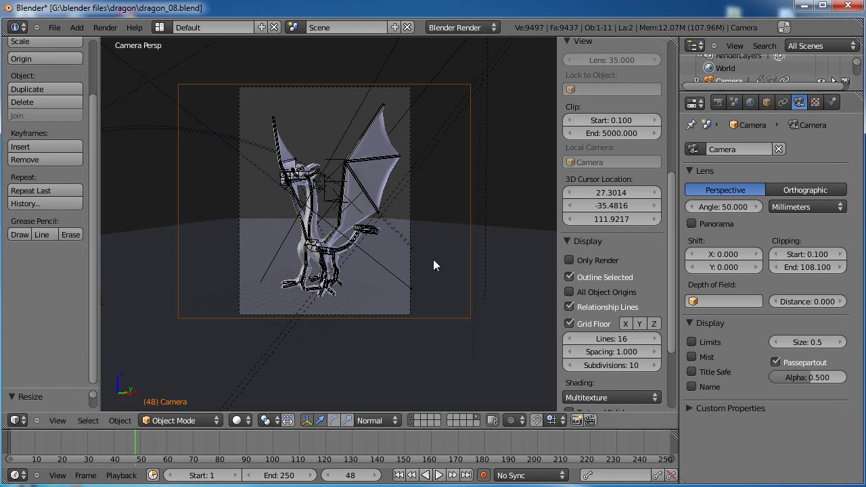
Select the floor plane and give it a material slot with a new material
right_click(458, 264)
click(830, 102)
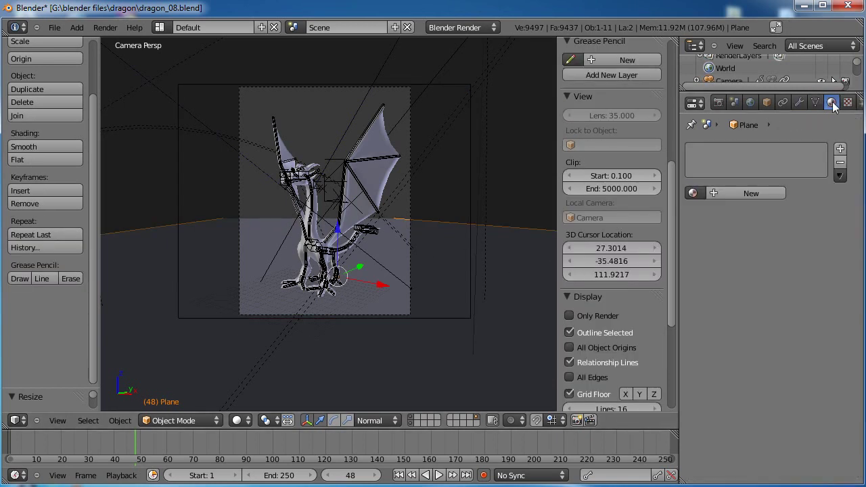
click(840, 148)
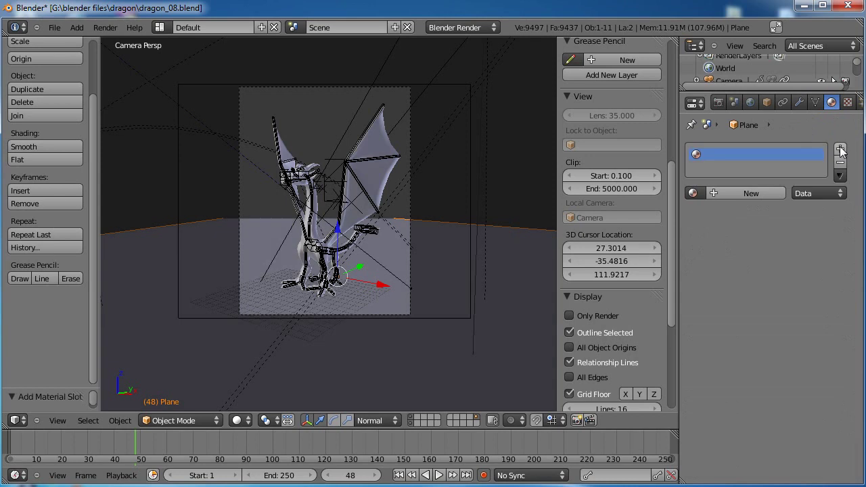
click(734, 193)
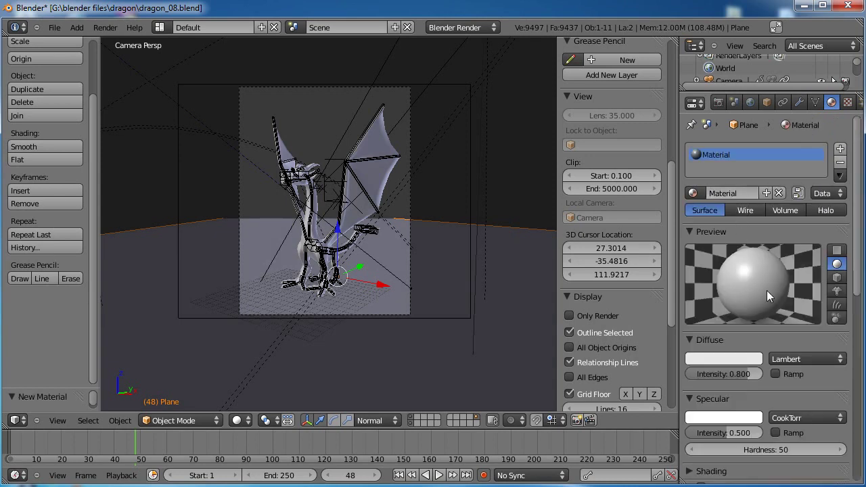
Enable Shadows Only in the shadow settings of the floor plane's material
scroll(746, 342, down, 10)
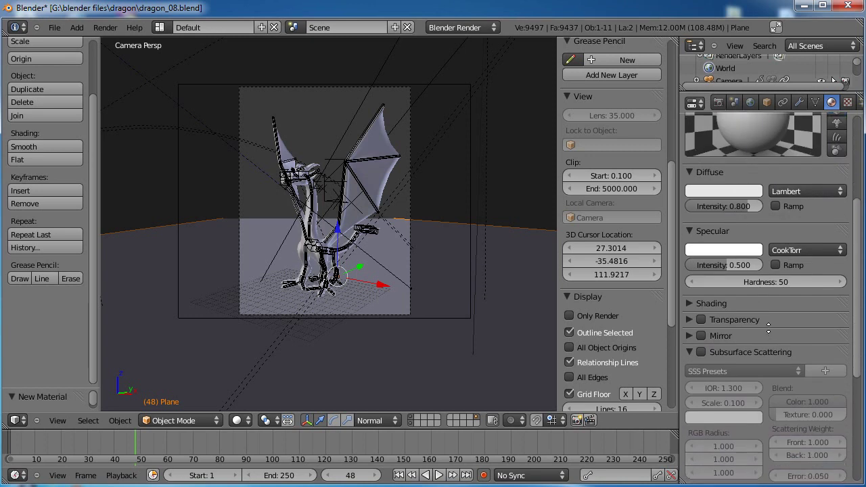
scroll(739, 389, down, 2)
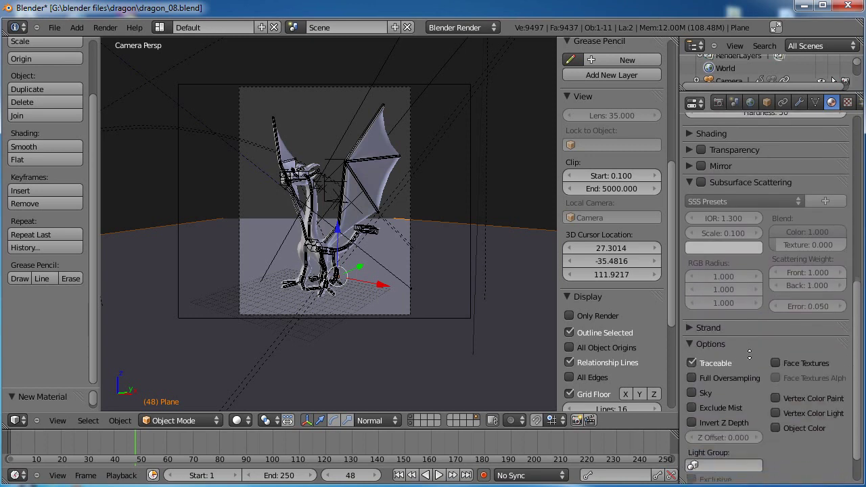
click(690, 341)
click(690, 357)
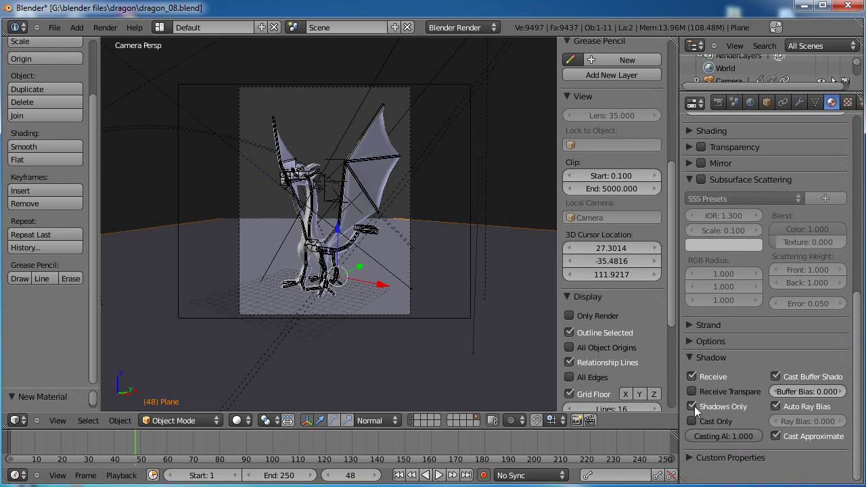
scroll(744, 301, up, 4)
scroll(761, 281, up, 5)
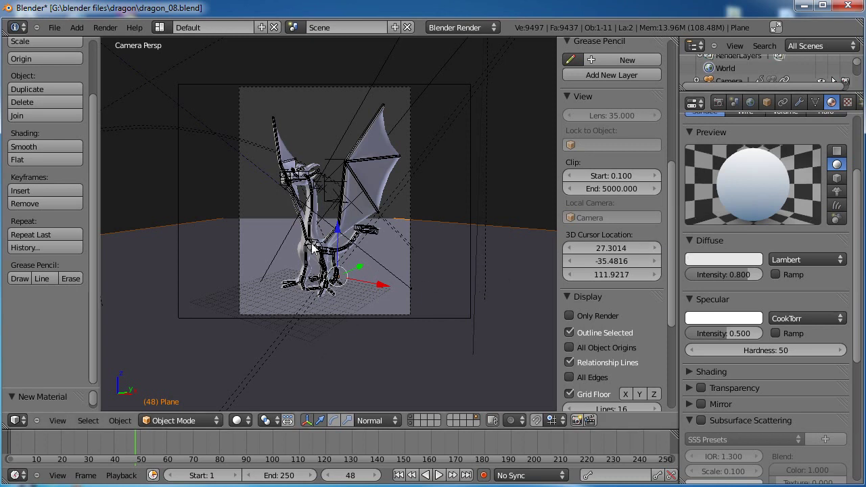
right_click(302, 285)
key(g)
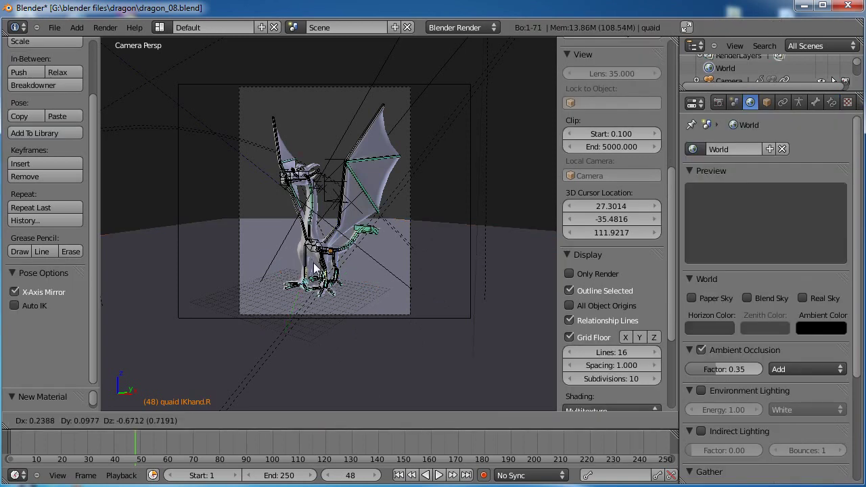
right_click(314, 270)
right_click(315, 252)
key(r)
right_click(313, 249)
Select the dragon's quaid IKhand.R bone and move it down through the floor plane
right_click(301, 282)
scroll(302, 283, up, 3)
scroll(305, 303, up, 3)
shift+middle_drag(309, 291, 342, 208)
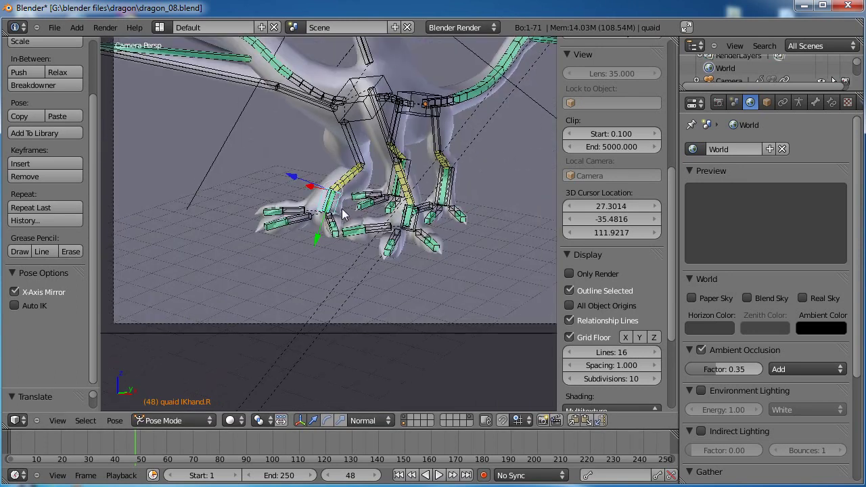
key(g)
click(306, 220)
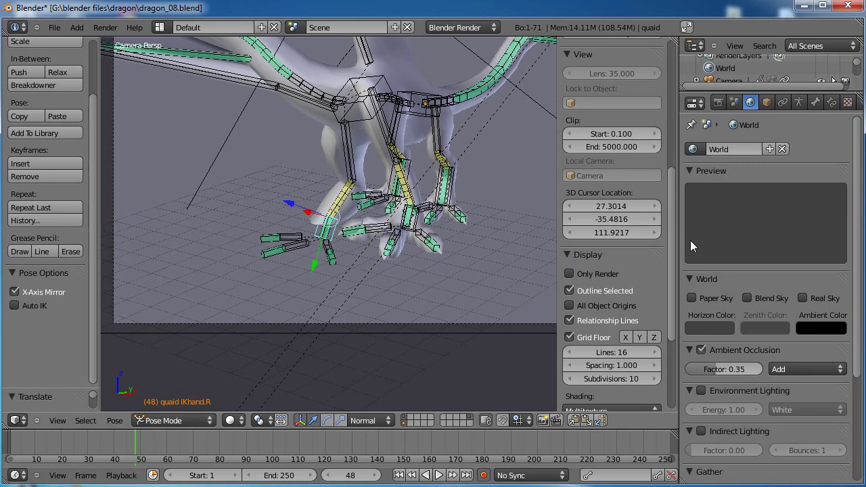
Select the floor plane and try transparency on its material, switching it back off
right_click(436, 245)
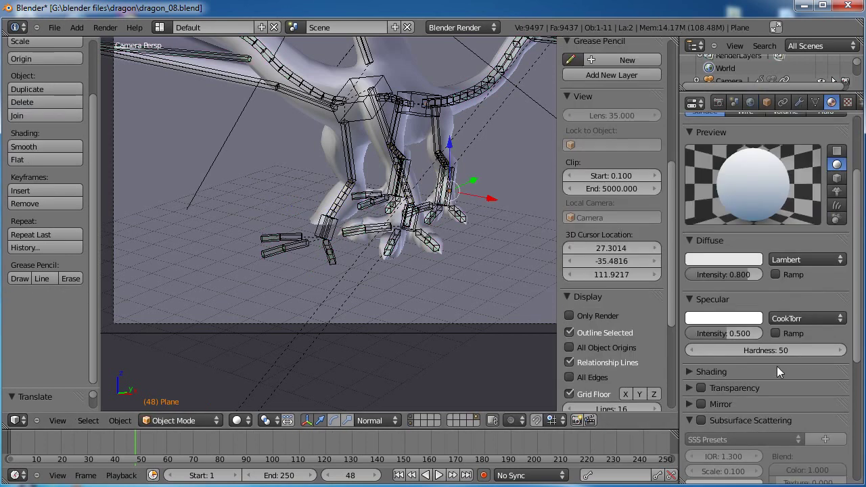
scroll(778, 372, down, 2)
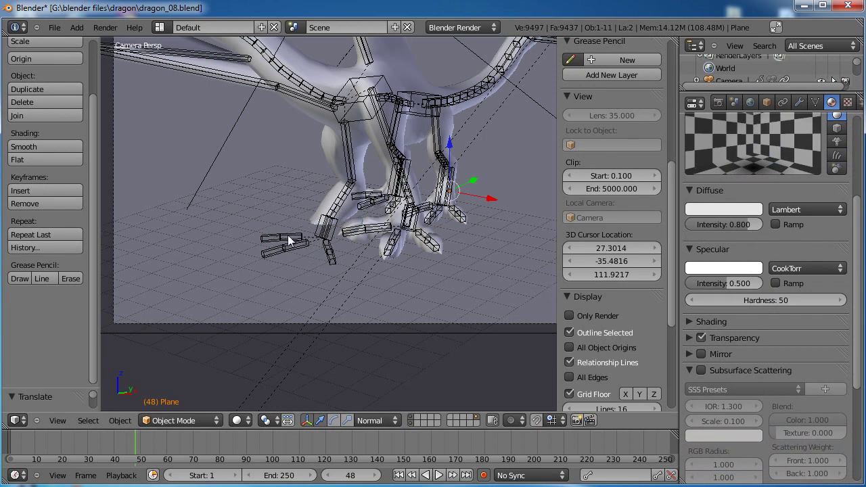
click(702, 337)
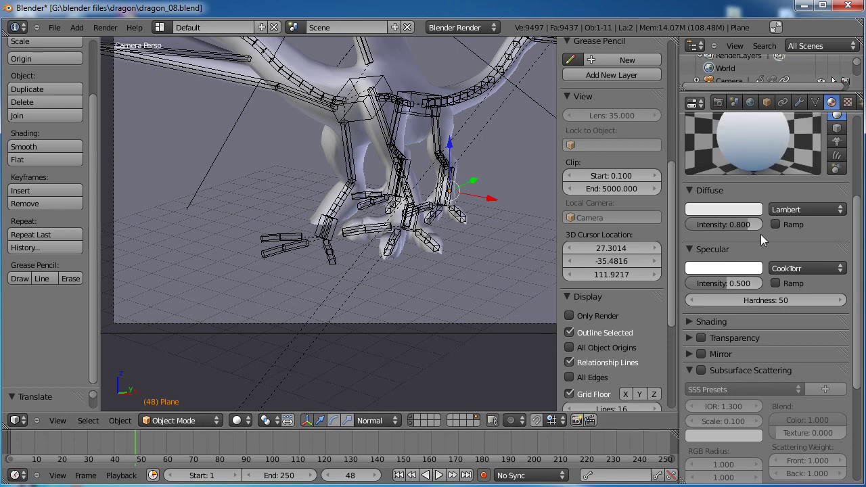
scroll(758, 224, up, 1)
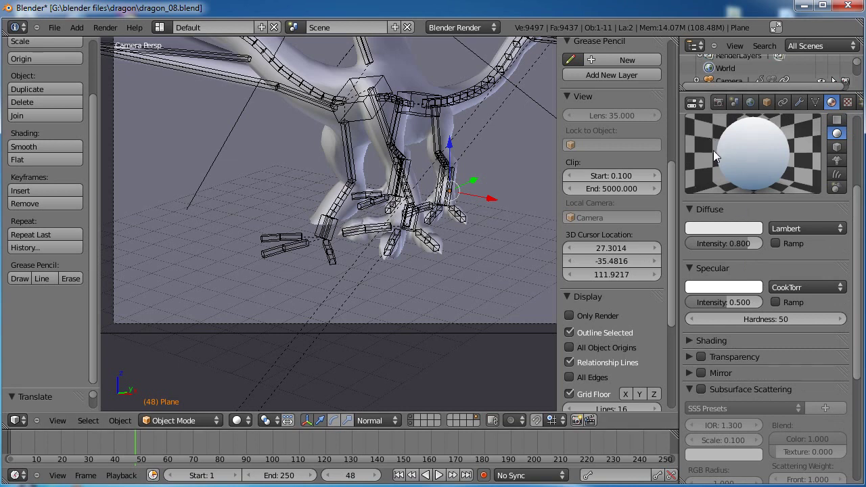
Clear the rotation and location of all the dragon's pose bones, and deselect them
right_click(325, 231)
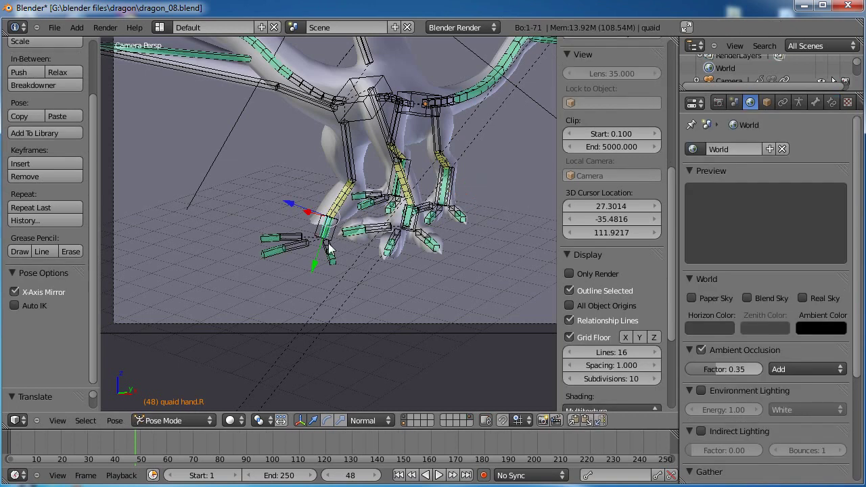
scroll(359, 170, down, 2)
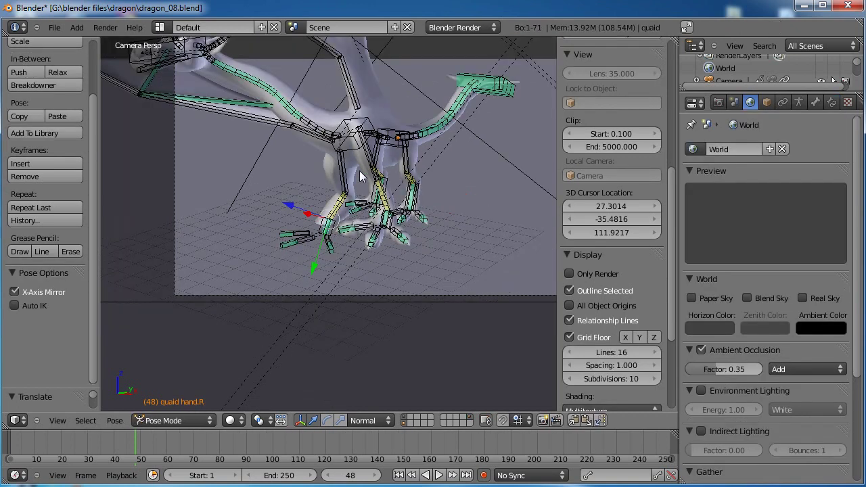
key(a)
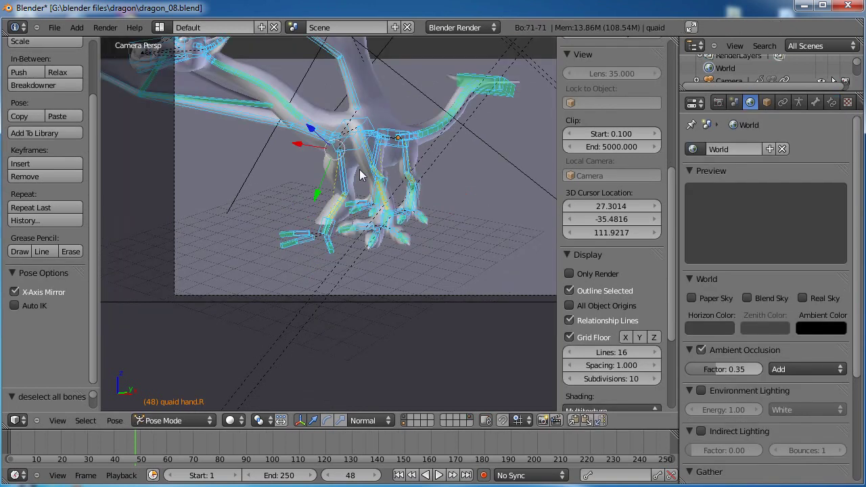
key(alt+r)
key(alt+g)
click(359, 169)
scroll(359, 170, down, 3)
shift+middle_drag(360, 170, 359, 230)
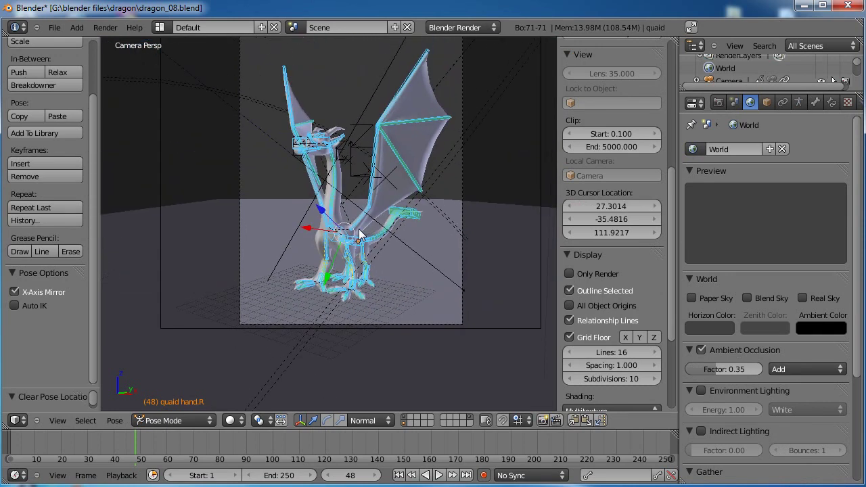
key(a)
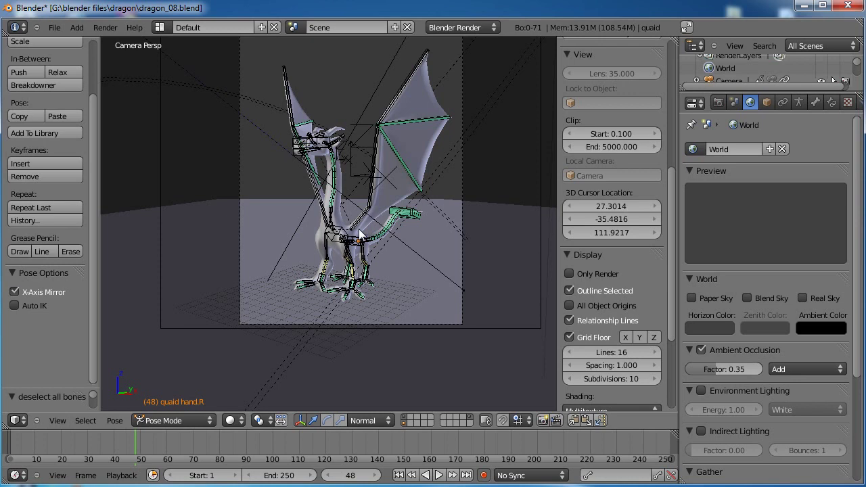
Render the dragon through the camera to check the floor shadows and background, and close the render
shift+middle_drag(405, 205, 407, 225)
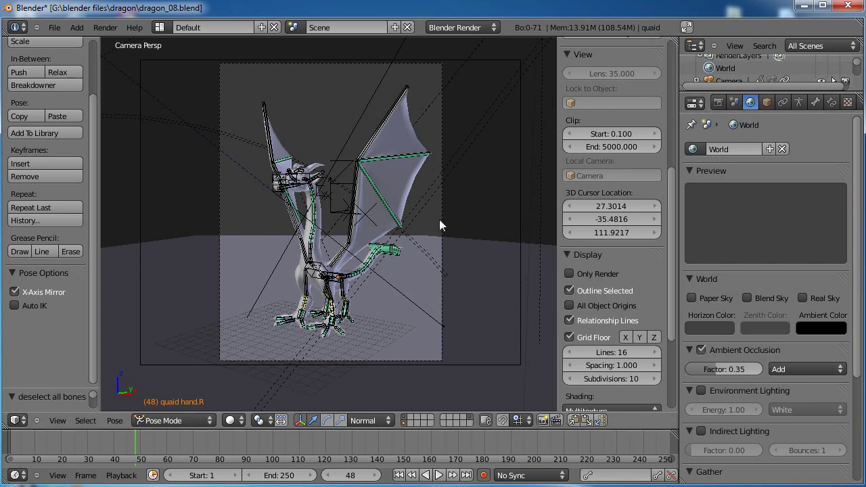
key(F12)
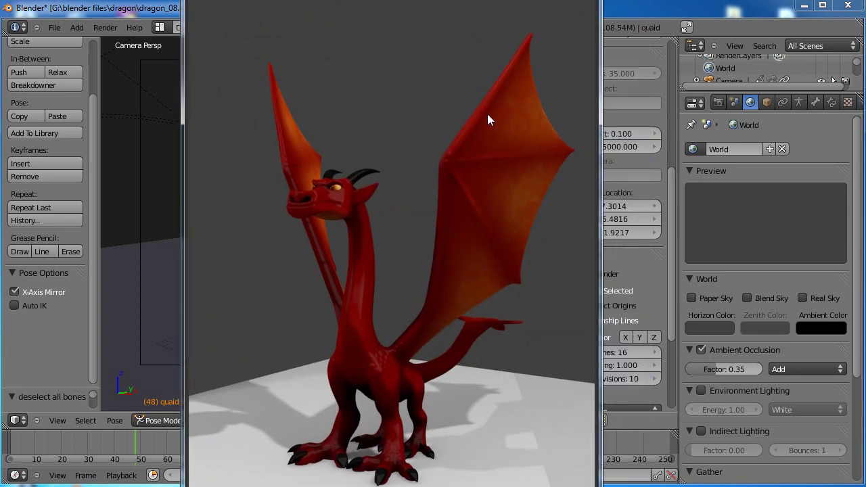
key(Escape)
Set the world's horizon color to white, enable Blend Sky, and lighten the zenith color to light grey
click(708, 328)
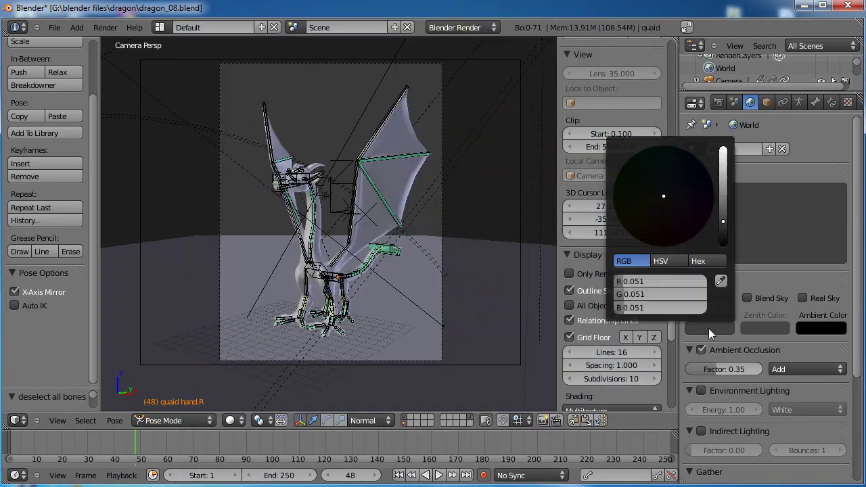
drag(722, 165, 723, 149)
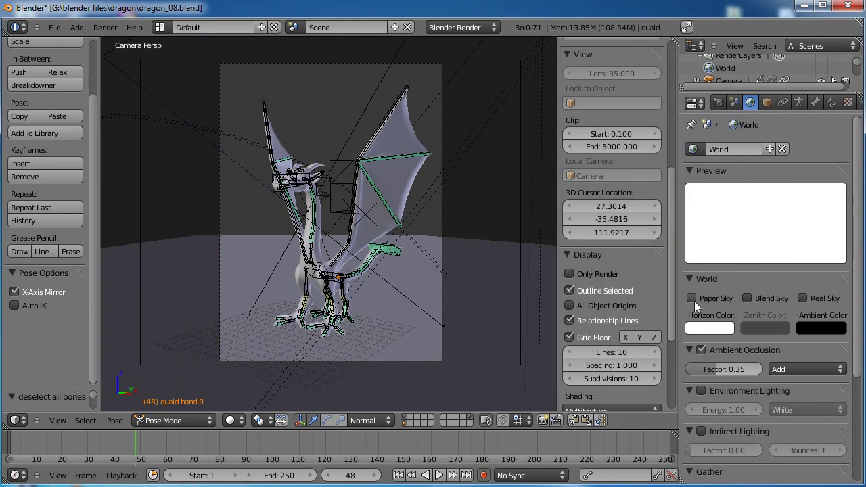
click(747, 298)
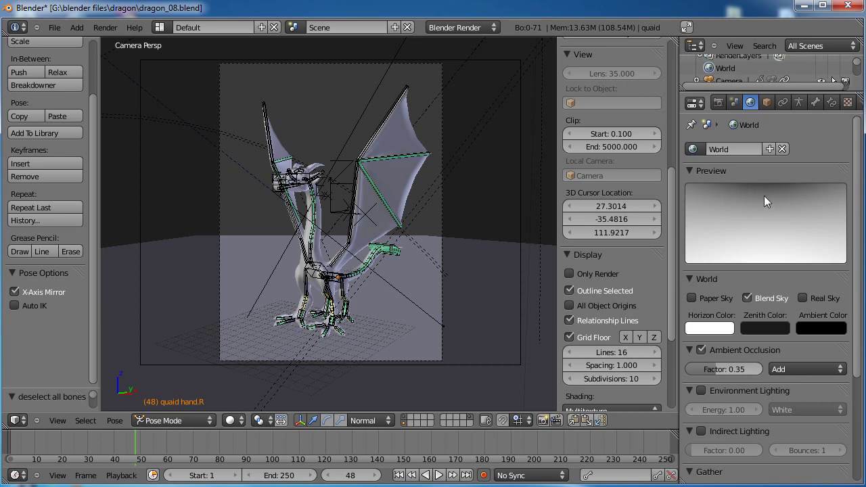
click(770, 325)
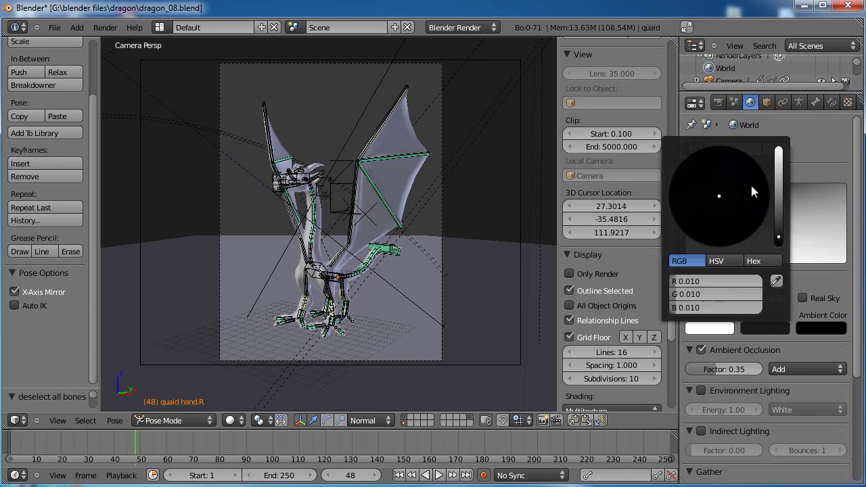
click(780, 182)
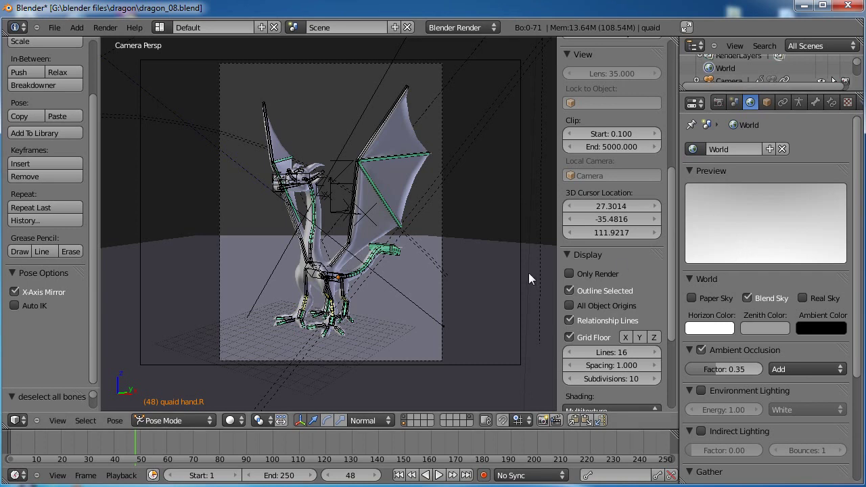
Render the dragon against the blended sky and move the render window aside to inspect it
key(F12)
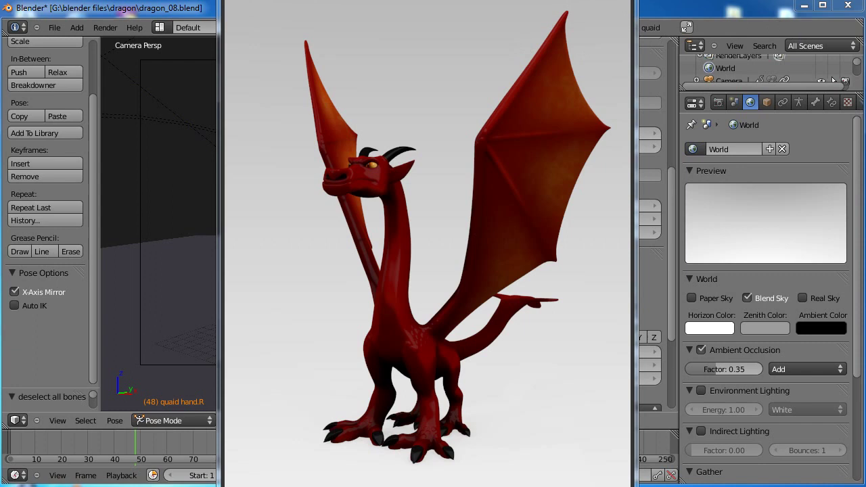
drag(336, 0, 312, 4)
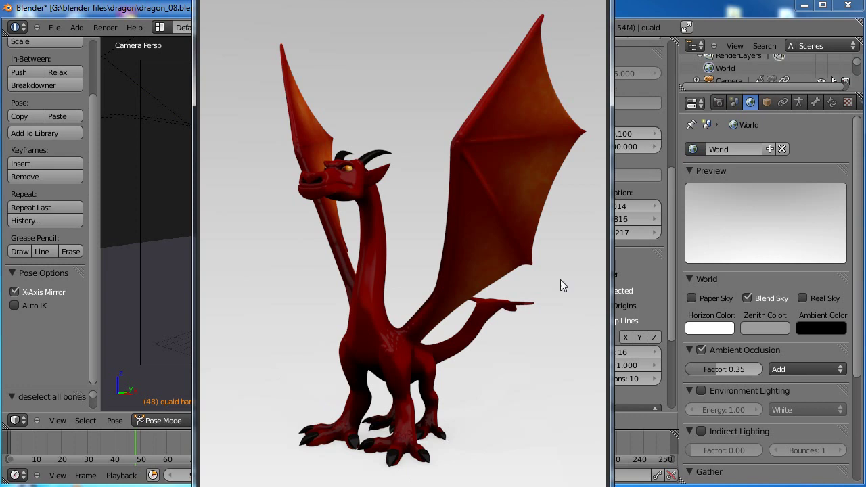
drag(392, 0, 297, 0)
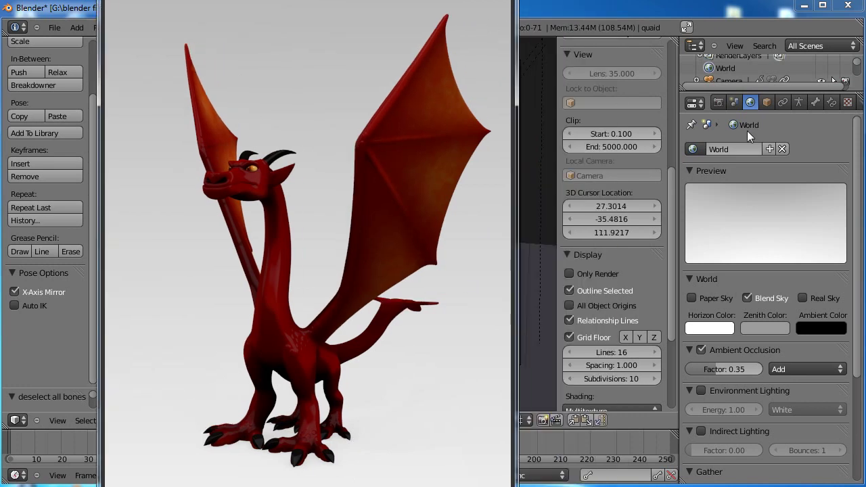
click(731, 340)
Lower the world's ambient occlusion factor to 0.10 and render the scene
scroll(717, 328, down, 2)
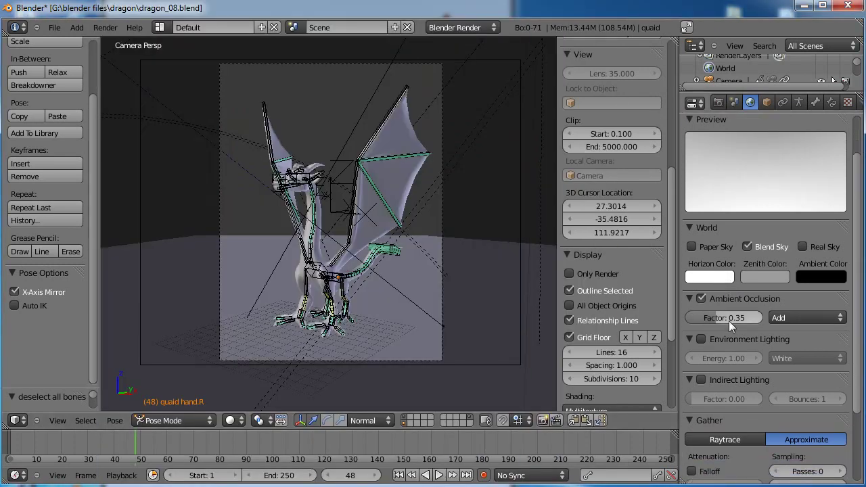
click(841, 318)
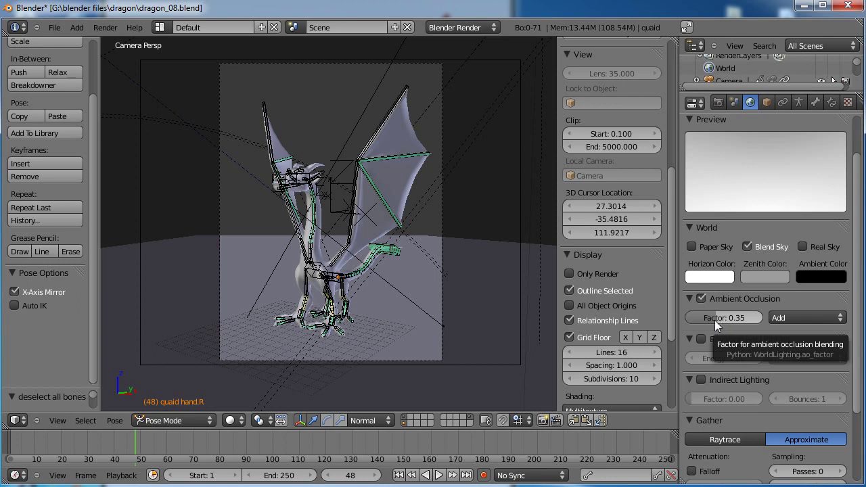
drag(721, 322, 698, 324)
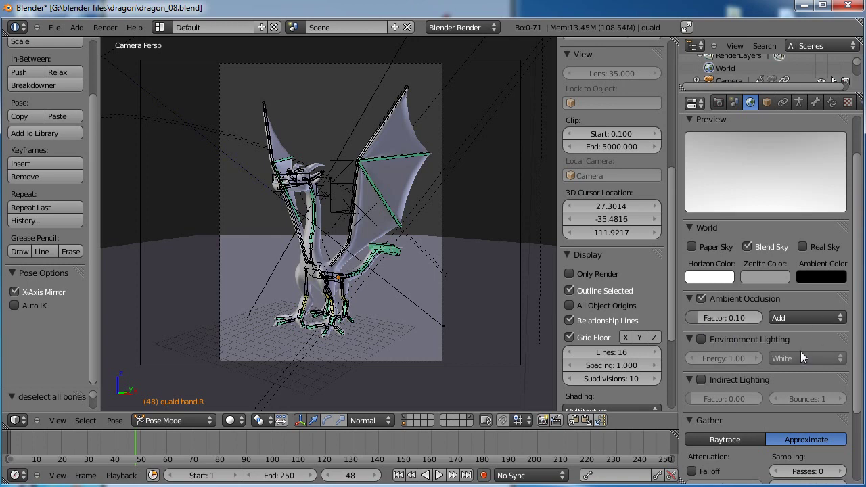
key(F12)
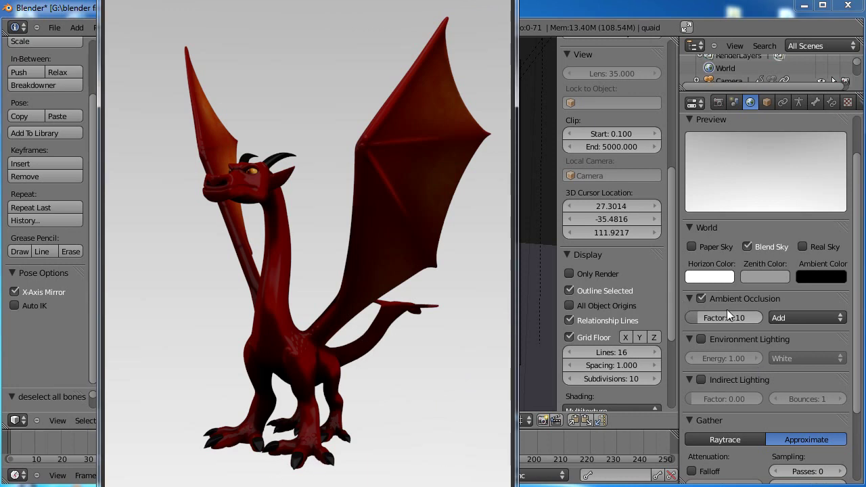
Close the render, disable ambient occlusion for the world, and render the dragon again
key(Escape)
click(701, 298)
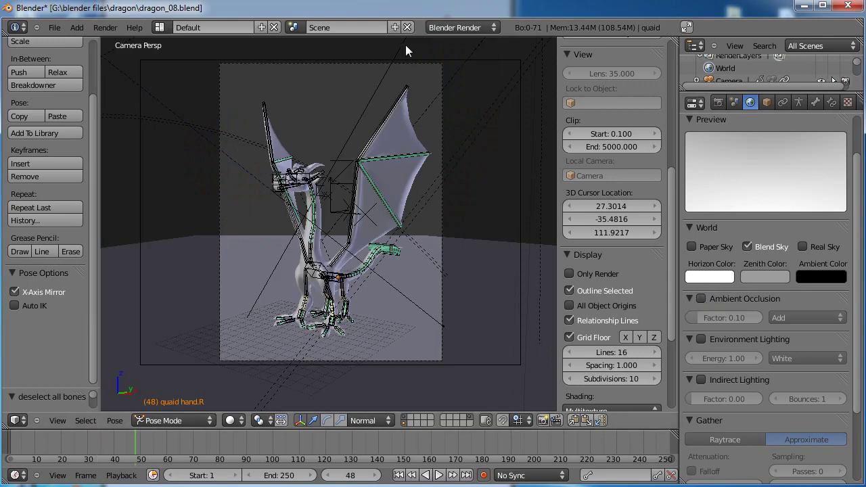
key(F12)
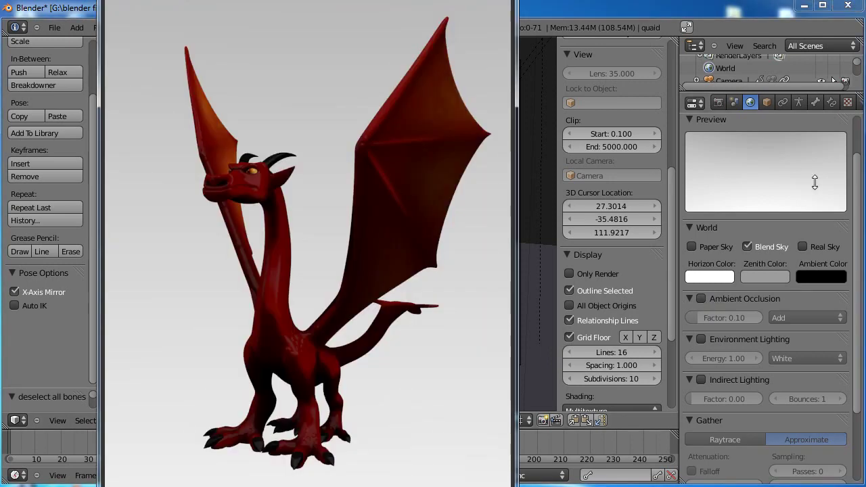
Render the dragon again, close the result, and bring the whole lighting setup into an orthographic front view
key(F12)
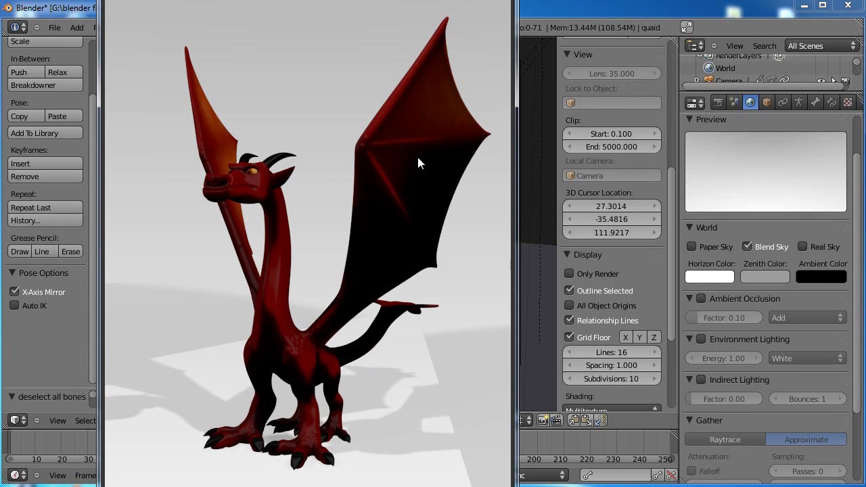
key(Escape)
key(KP_1)
key(KP_5)
scroll(376, 235, up, 3)
shift+middle_drag(377, 235, 306, 355)
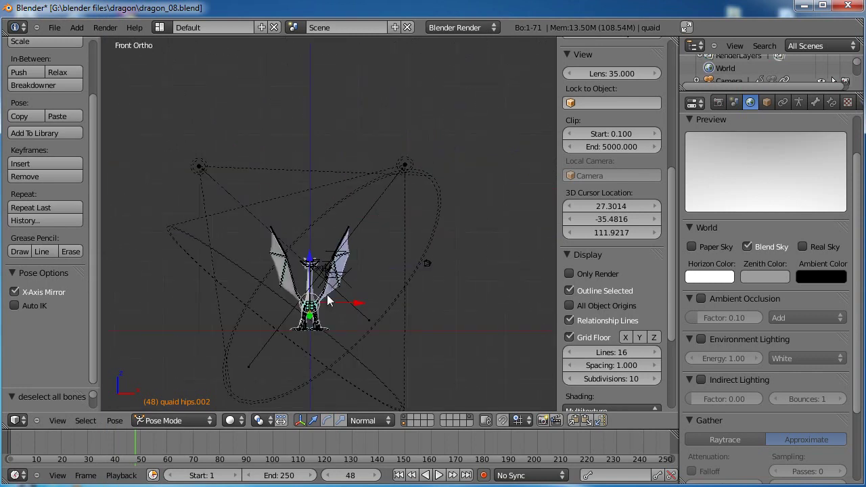
Increase the shadow clip end of the spot lamp named Lamp
right_click(405, 166)
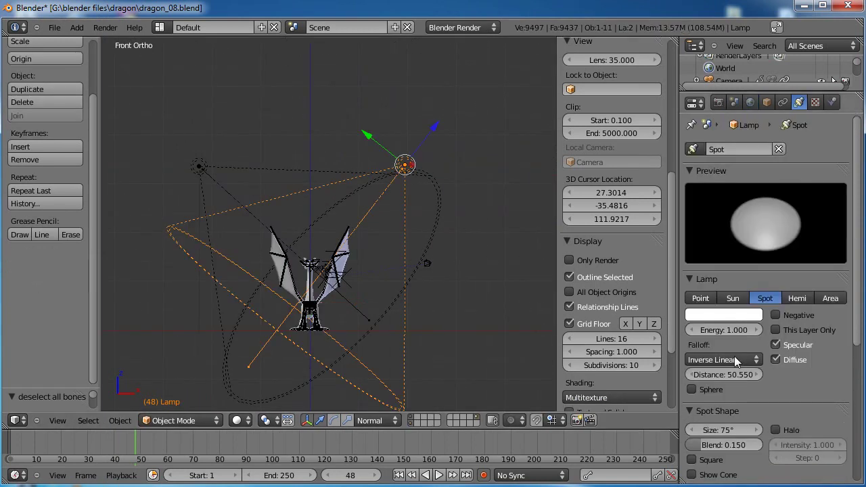
scroll(753, 352, down, 5)
scroll(753, 351, down, 3)
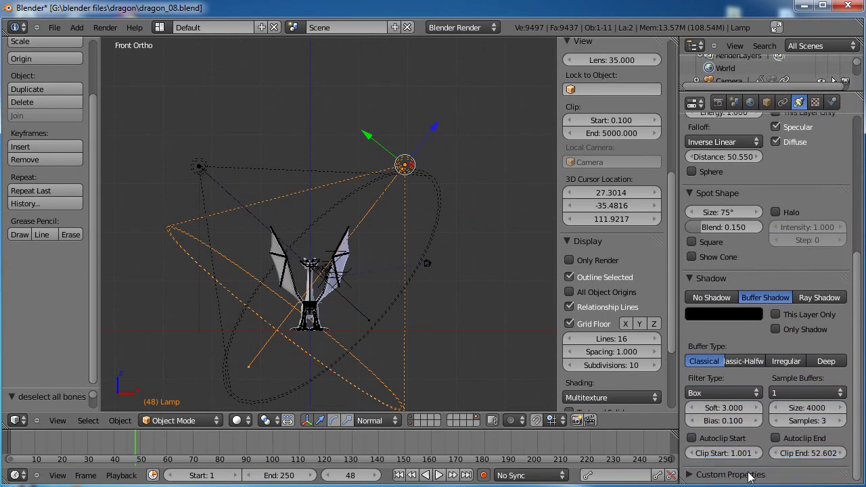
drag(788, 460, 812, 460)
scroll(757, 301, up, 4)
scroll(757, 303, down, 1)
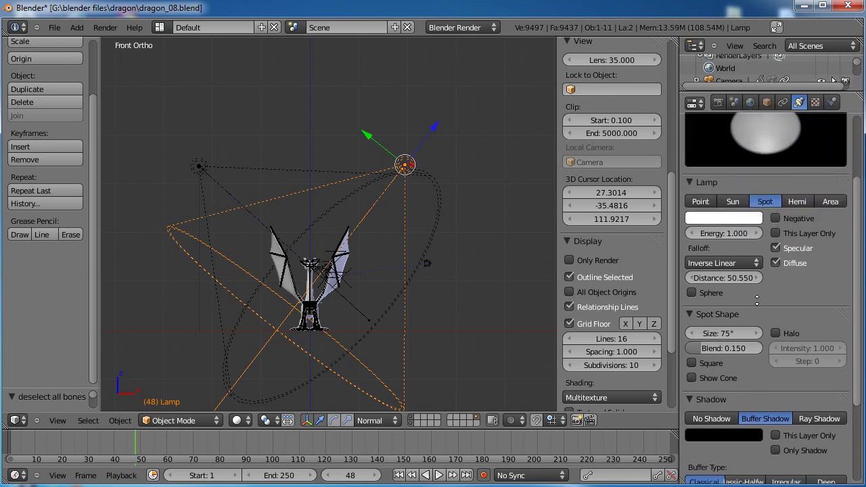
Narrow the same spot lamp's cone to 64° and increase its light distance
drag(739, 340, 720, 341)
scroll(764, 355, down, 1)
scroll(764, 355, up, 1)
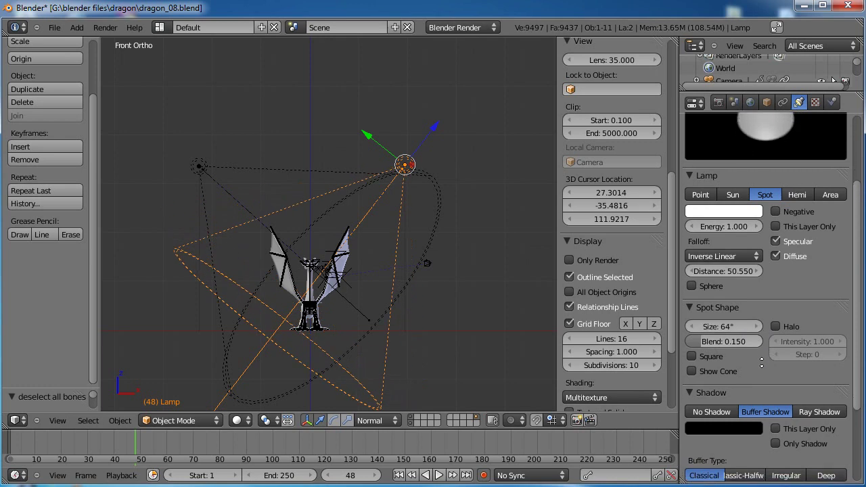
drag(720, 272, 752, 270)
Raise the shadow clip end of the second spot lamp, Lamp.001, to 83.402 and deselect everything
right_click(199, 166)
scroll(690, 313, down, 5)
scroll(737, 236, up, 4)
scroll(776, 375, down, 4)
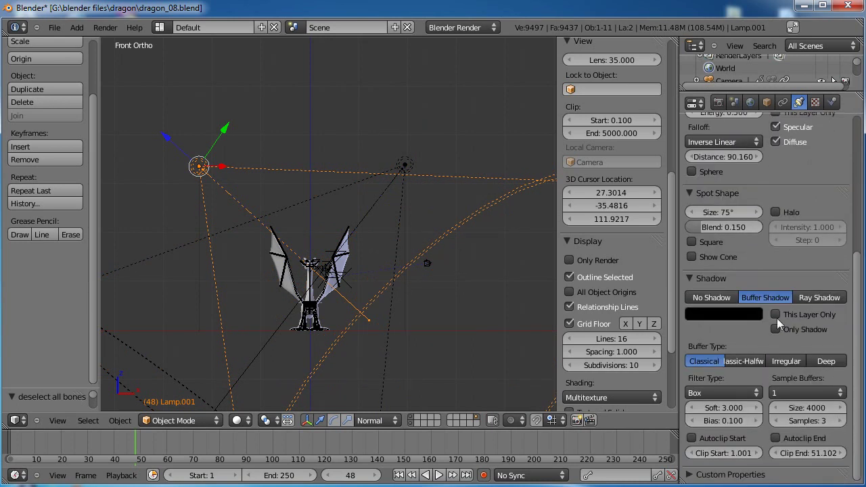
drag(802, 458, 841, 458)
key(a)
Place the 3D cursor near floor level in front of the dragon in orthographic side view and add a Hemi lamp there
middle_drag(338, 320, 302, 282)
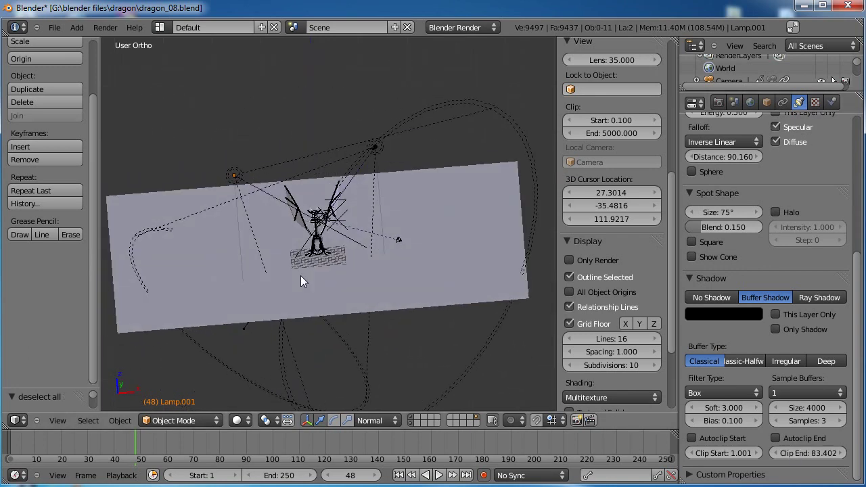
key(KP_5)
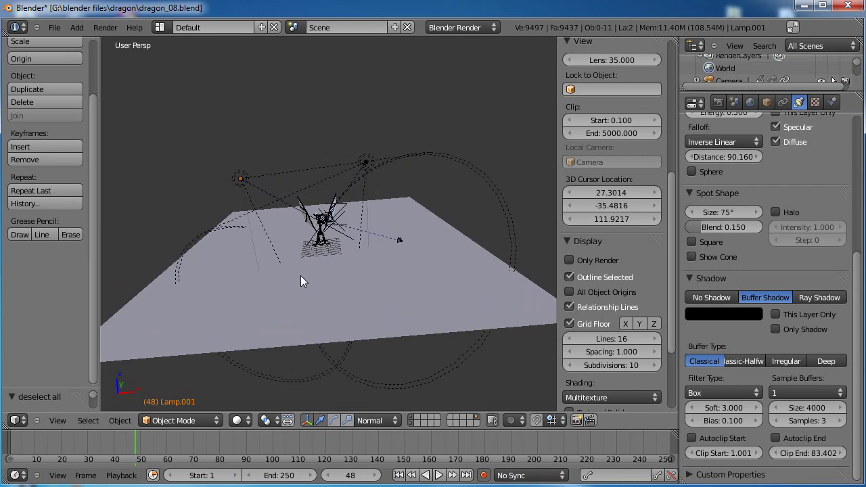
key(KP_3)
key(KP_5)
scroll(300, 275, up, 4)
shift+middle_drag(348, 266, 169, 208)
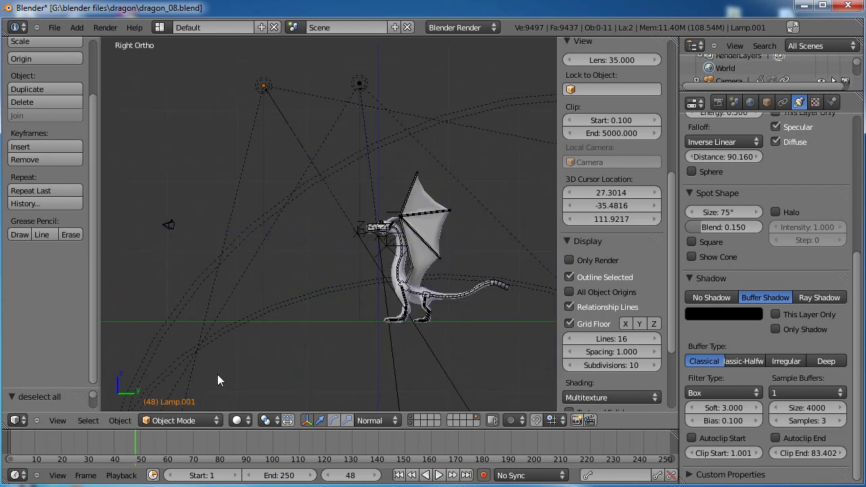
scroll(304, 169, down, 4)
scroll(357, 258, up, 2)
click(282, 300)
key(shift+a)
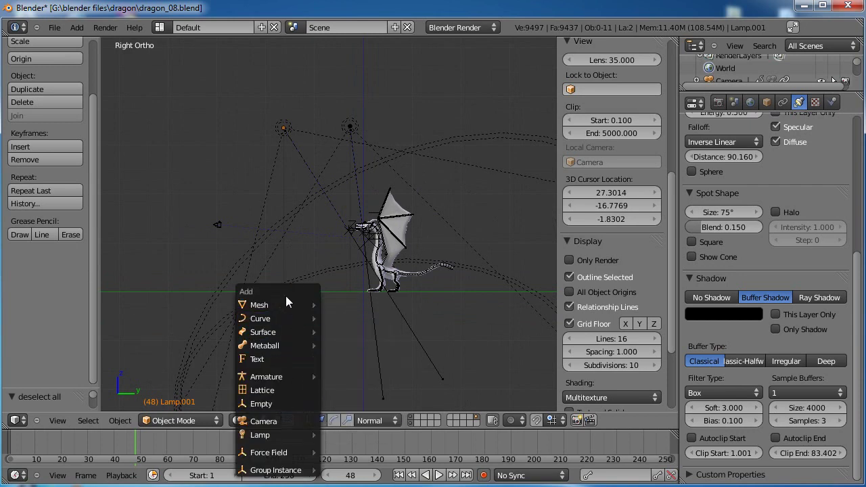
mouse_move(291, 436)
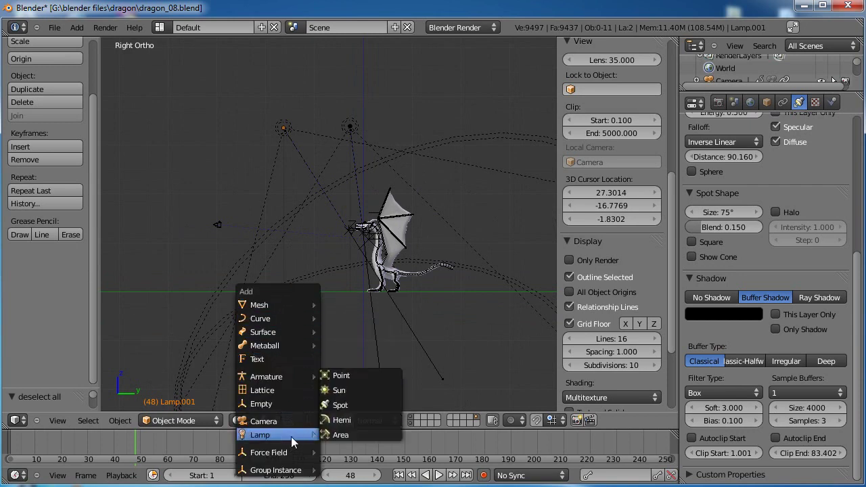
click(362, 422)
Rotate the hemi lamp to point up toward the dragon and scale it up
key(r)
click(398, 216)
key(r)
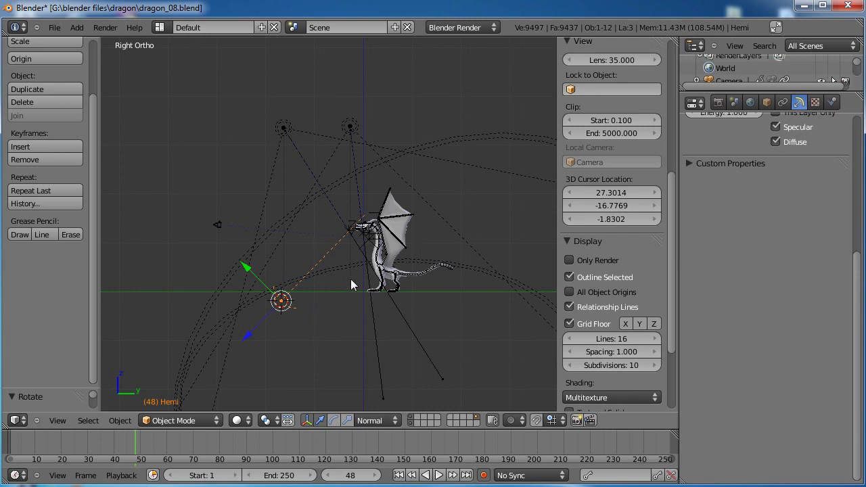
key(s)
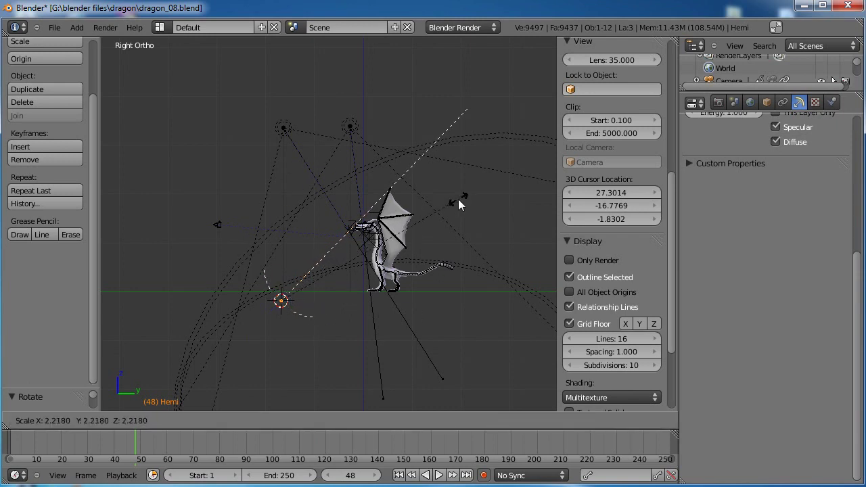
click(396, 252)
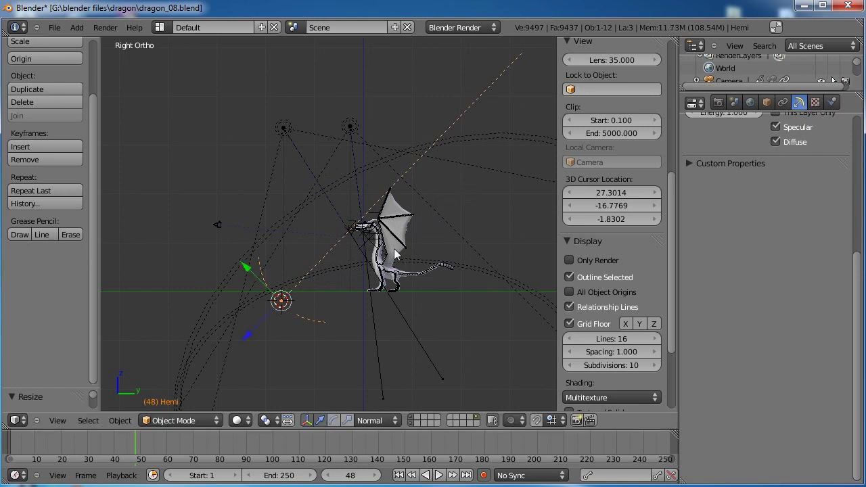
Move the hemi lamp below floor level in front of the dragon and rotate it more steeply upward
scroll(742, 416, up, 8)
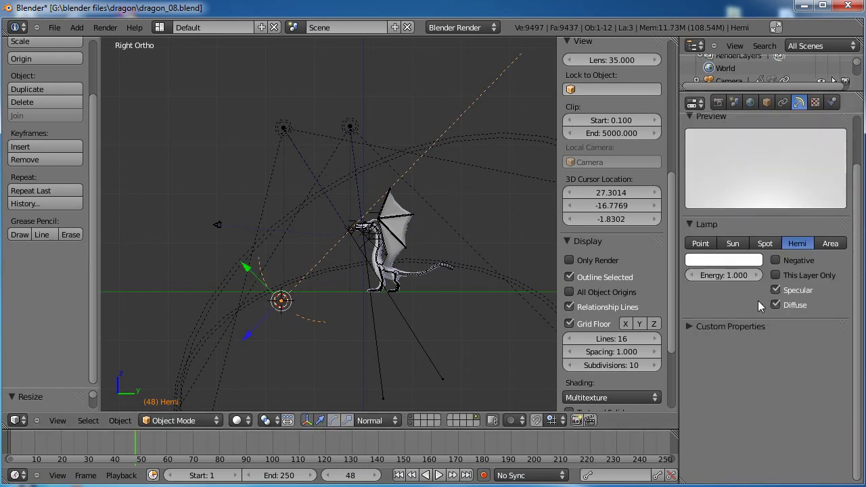
click(692, 381)
click(692, 380)
key(g)
click(471, 184)
key(r)
click(507, 220)
key(g)
click(505, 256)
key(r)
click(514, 183)
key(g)
click(515, 152)
key(r)
click(491, 116)
key(g)
click(520, 141)
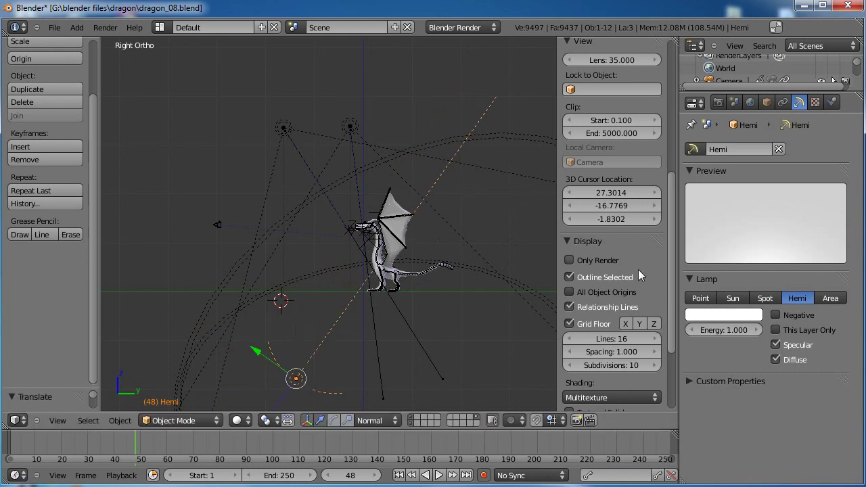
Set the hemi lamp's energy to 0.25
click(707, 330)
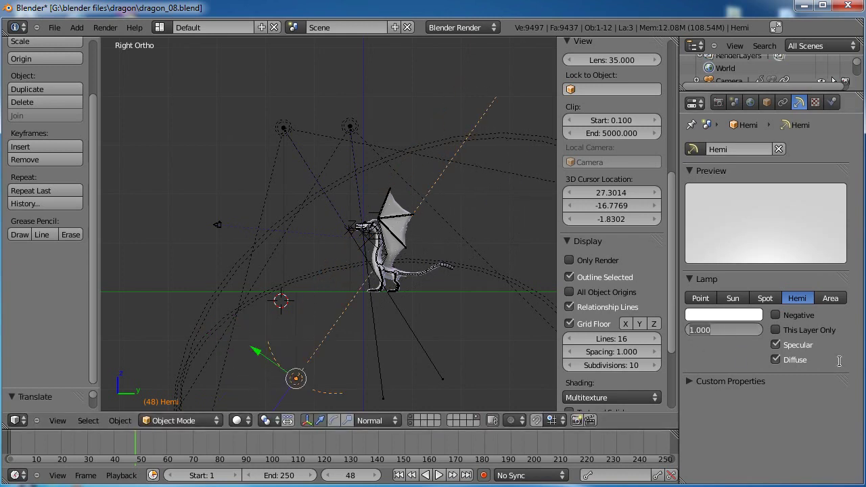
text(.25)
key(Return)
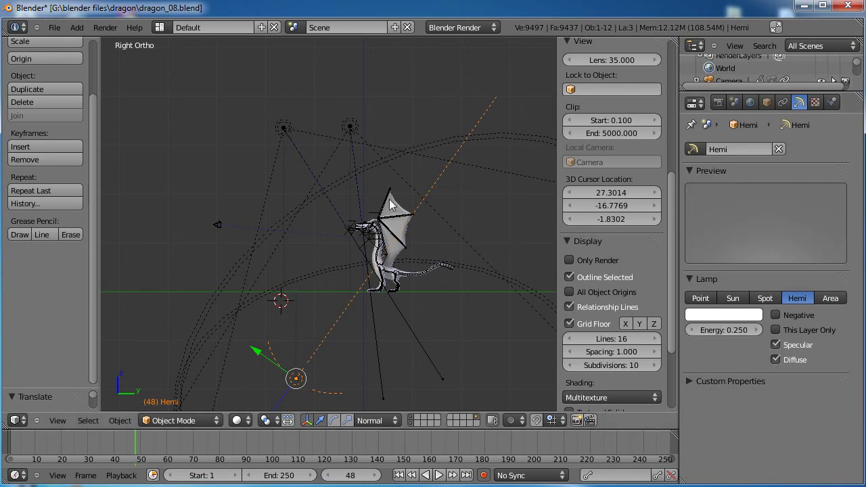
Render the dragon through the camera with the hemi fill light, inspect it, and close the render window
key(KP_0)
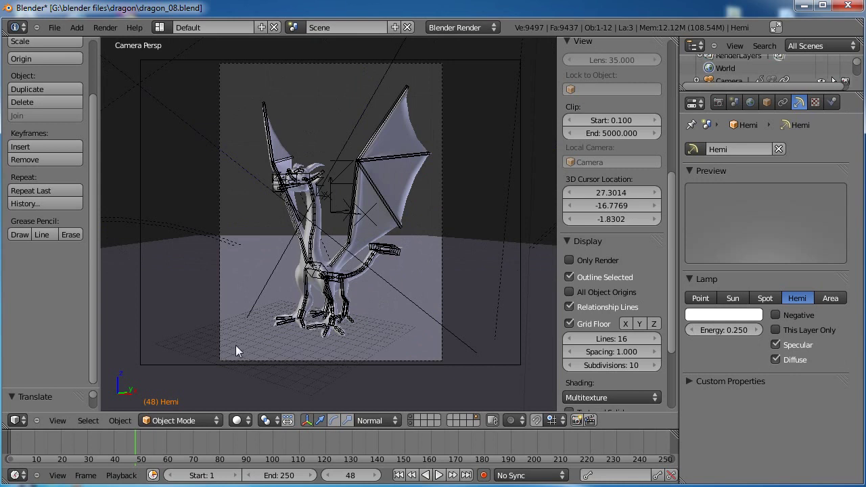
key(F12)
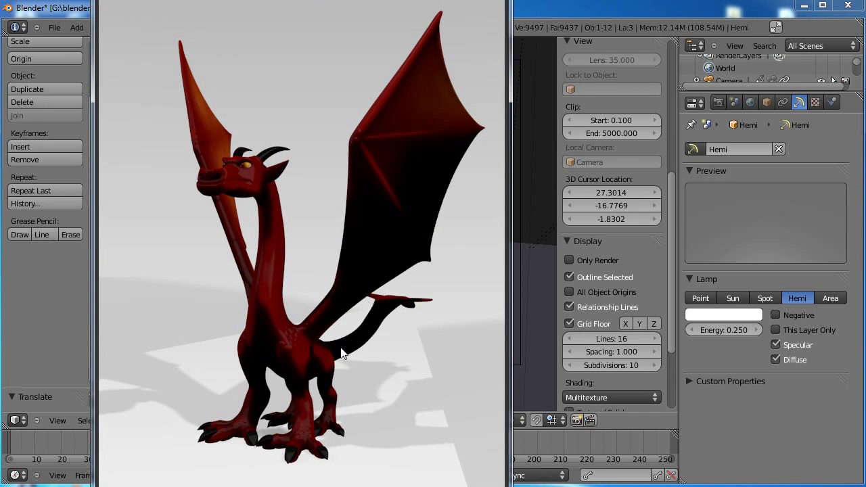
key(F12)
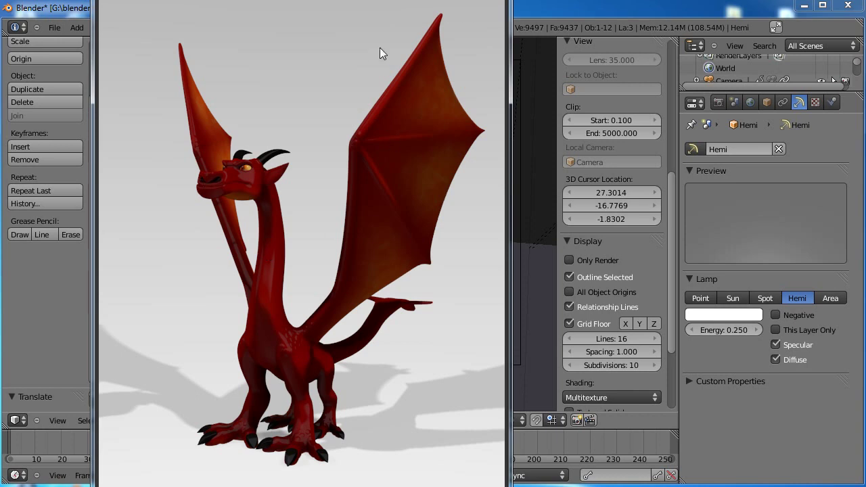
click(494, 1)
click(504, 1)
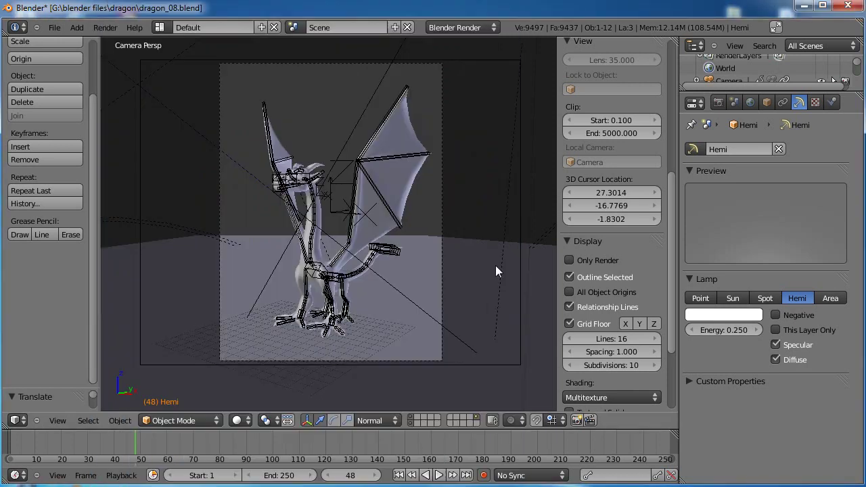
Set the render resolution to 800 by 600
click(717, 102)
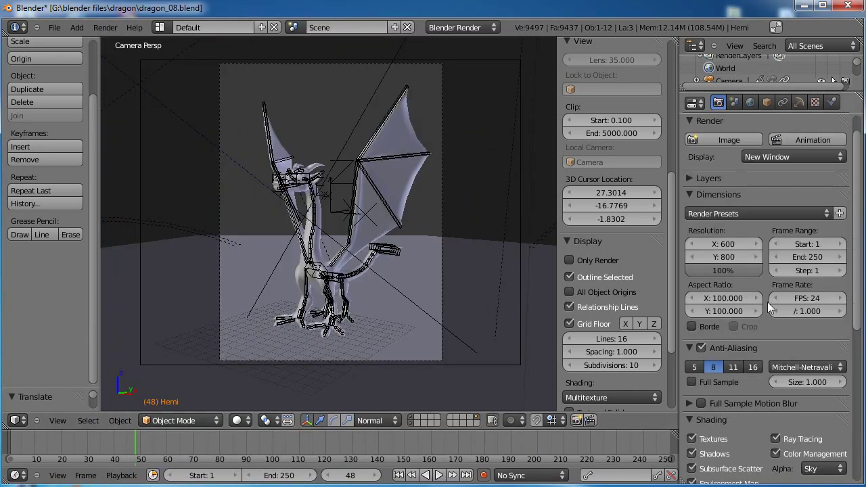
click(732, 244)
text(8)
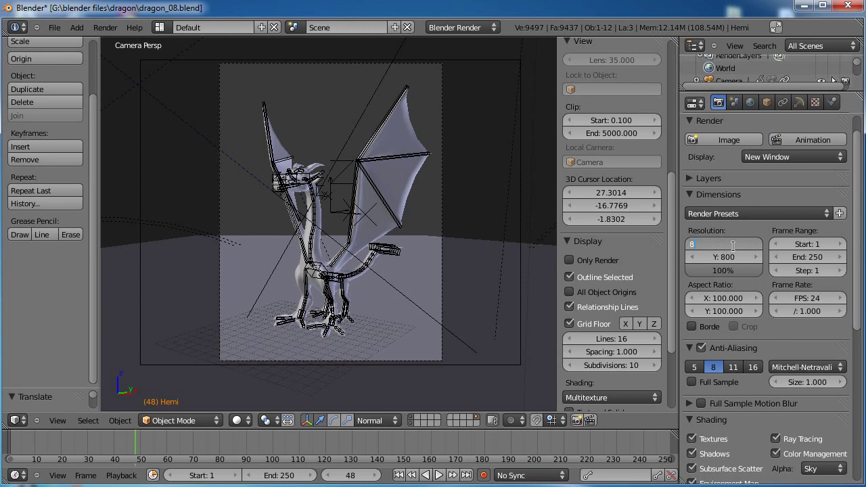
text(00)
key(Return)
click(723, 257)
text(600)
key(Return)
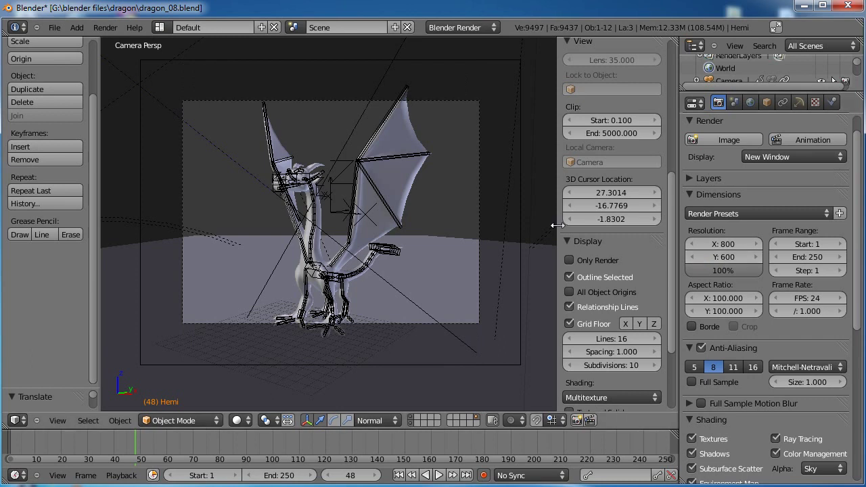
Leave the armature's pose mode and delete the second spot lamp, Lamp.001
right_click(321, 276)
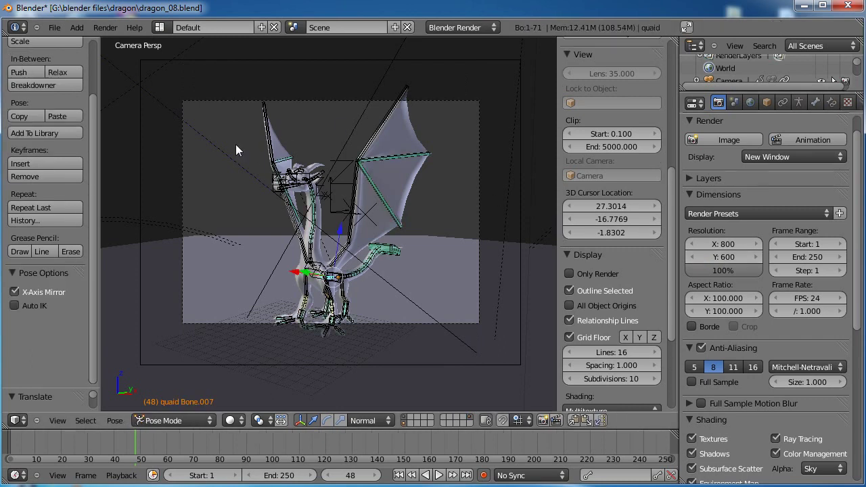
key(ctrl+Tab)
right_click(213, 142)
key(x)
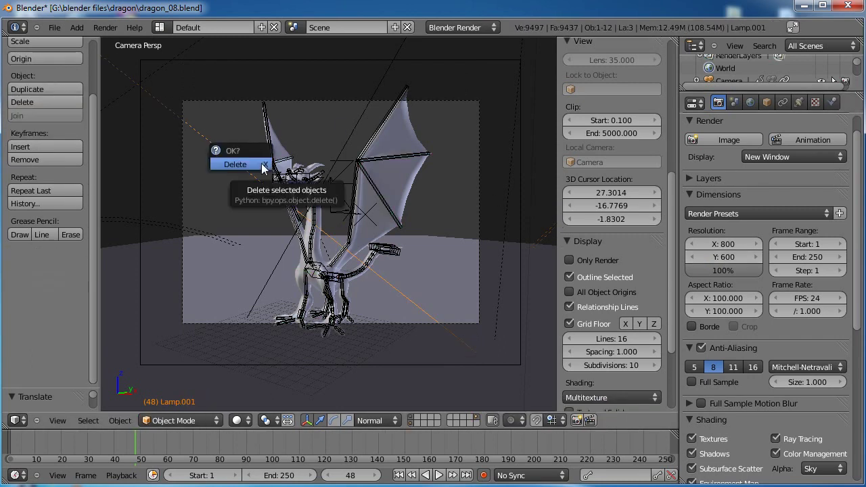
click(250, 167)
scroll(271, 174, down, 5)
scroll(270, 174, up, 5)
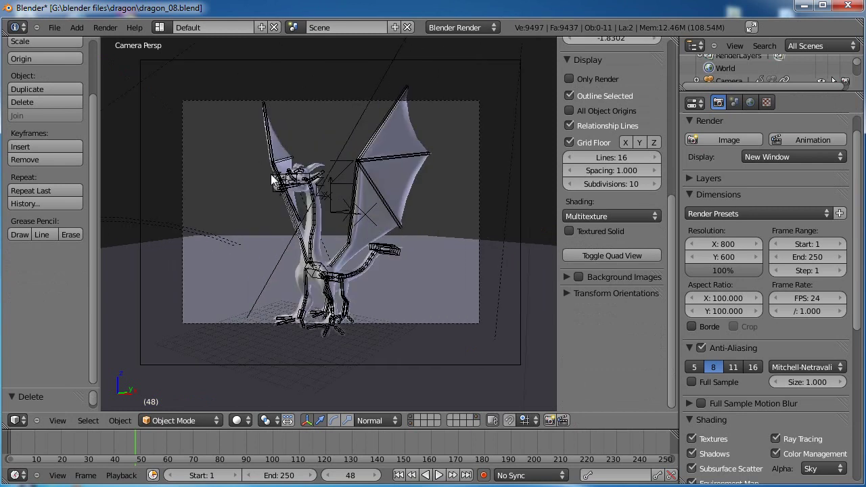
Move the empty beside the dragon's neck slightly downward to adjust the camera's aim
right_click(343, 200)
key(g)
click(338, 216)
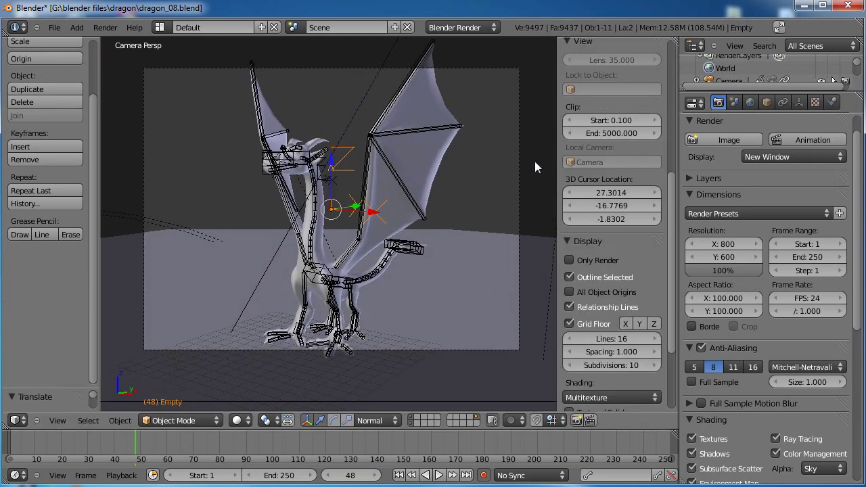
Move the camera back along its local Z axis until the whole dragon fits inside the frame
scroll(534, 162, down, 1)
right_click(513, 164)
right_click(514, 164)
key(g)
key(z)
key(z)
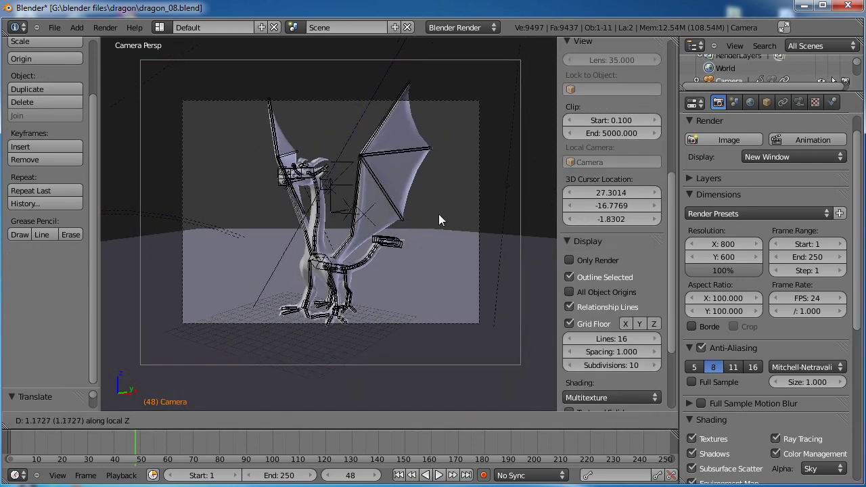
click(421, 227)
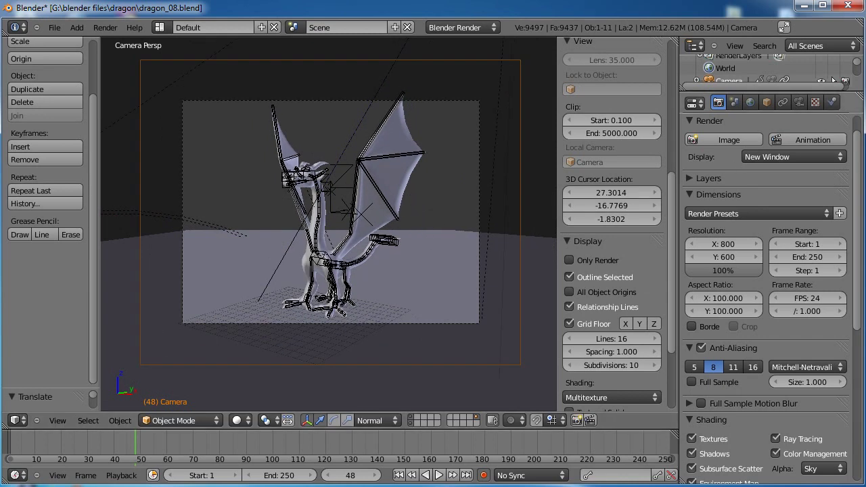
Render the full-body dragon image and close the result
click(724, 139)
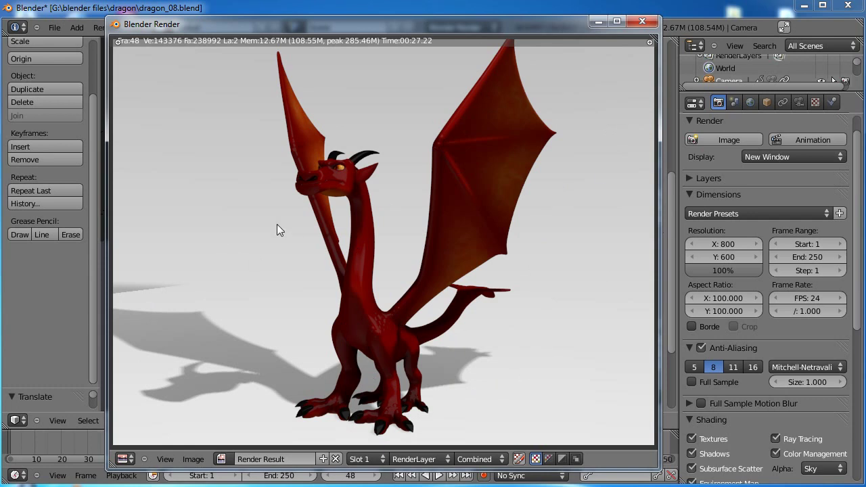
key(Escape)
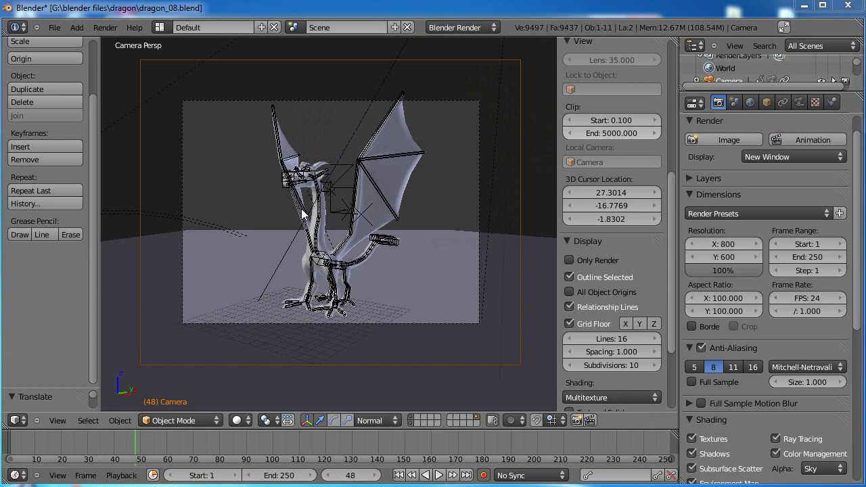
Save the scene as a new file named dragon_09.blend
click(57, 30)
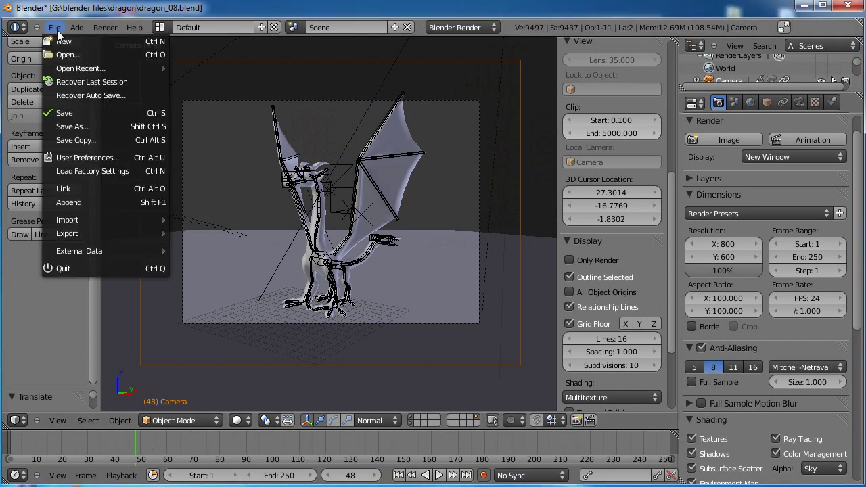
click(81, 127)
click(210, 83)
double_click(207, 84)
key(BackSpace)
text(9)
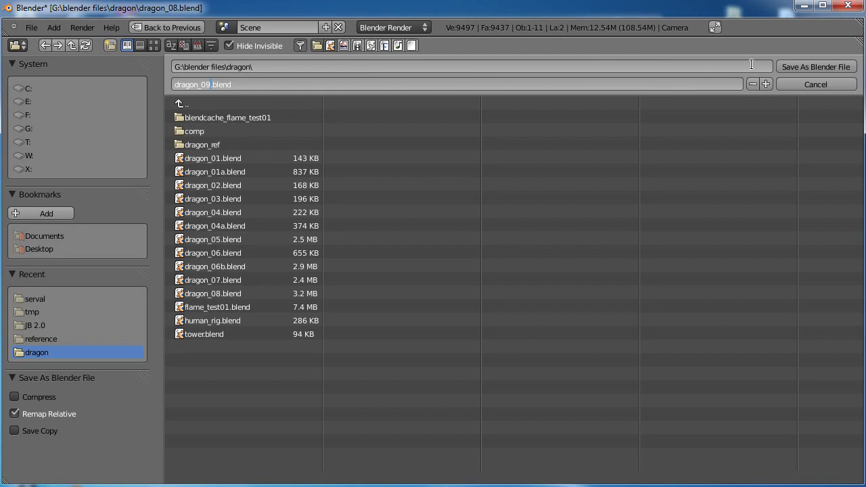
click(815, 66)
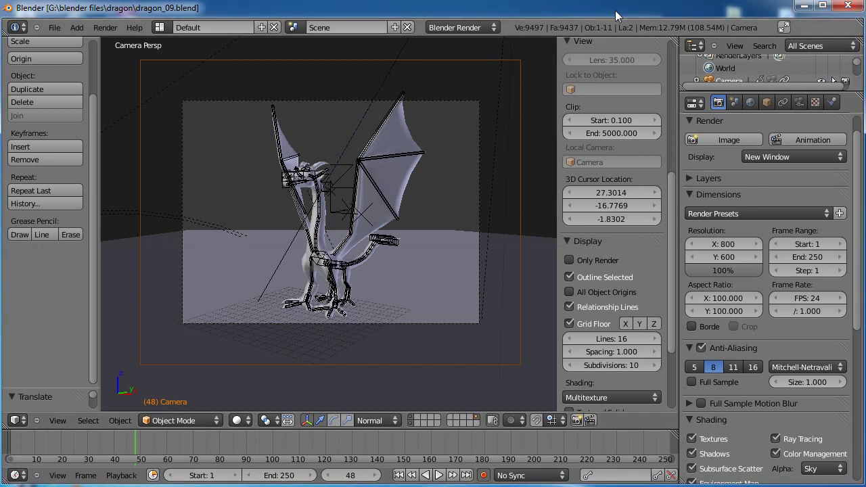
Change the screen layout to Animation and set the dope sheet's mode to Action Editor
key(KP_3)
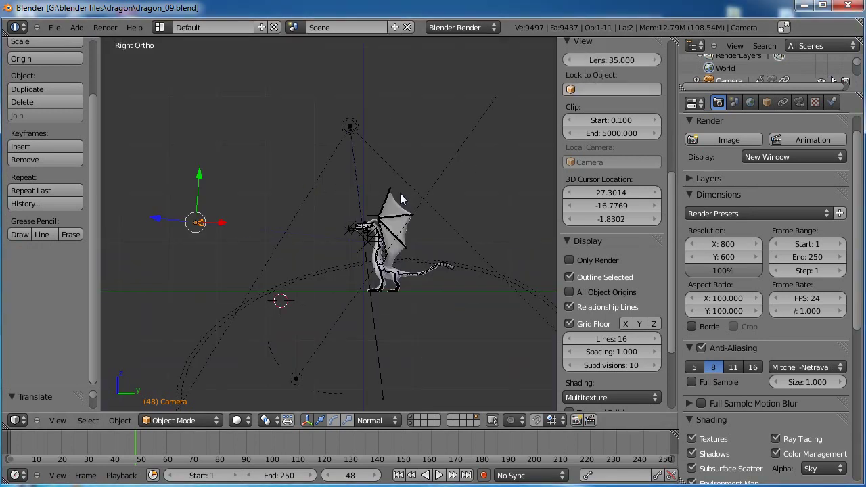
scroll(401, 201, up, 6)
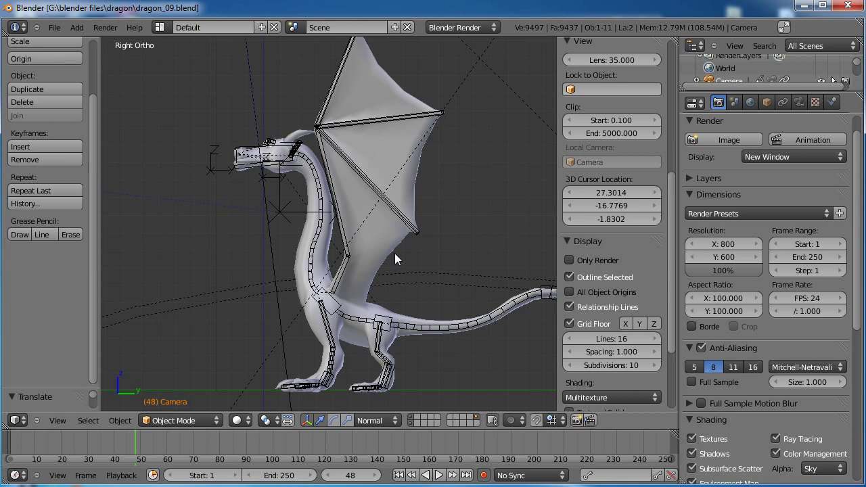
click(164, 28)
click(175, 47)
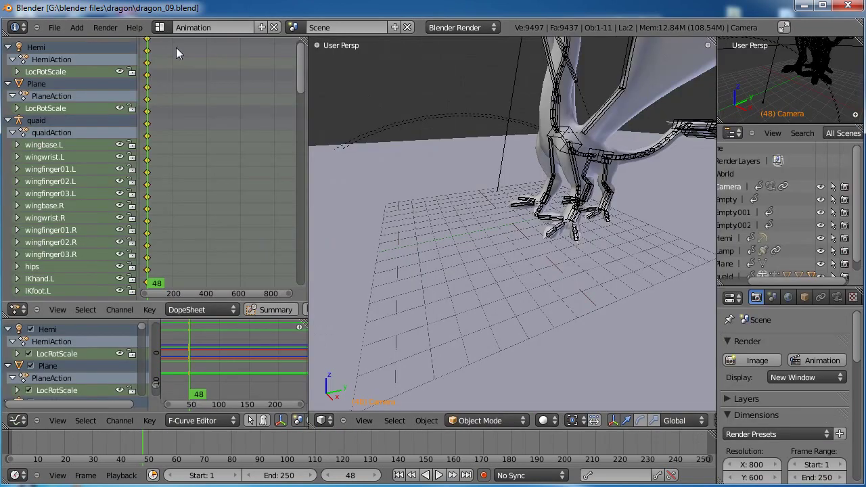
shift+middle_drag(392, 119, 382, 232)
mouse_move(175, 112)
middle_down()
mouse_move(174, 103)
mouse_move(191, 138)
mouse_move(187, 78)
middle_up()
middle_drag(189, 234, 194, 121)
middle_drag(203, 208, 192, 132)
middle_drag(198, 241, 202, 201)
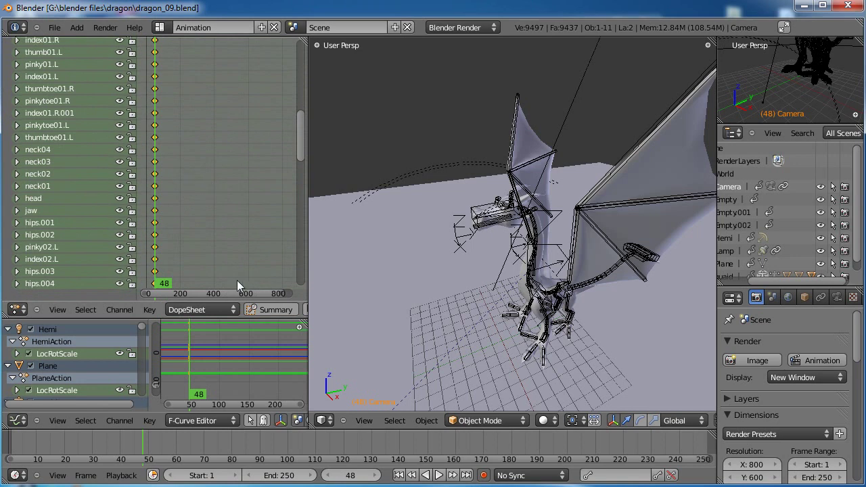
click(203, 309)
click(197, 280)
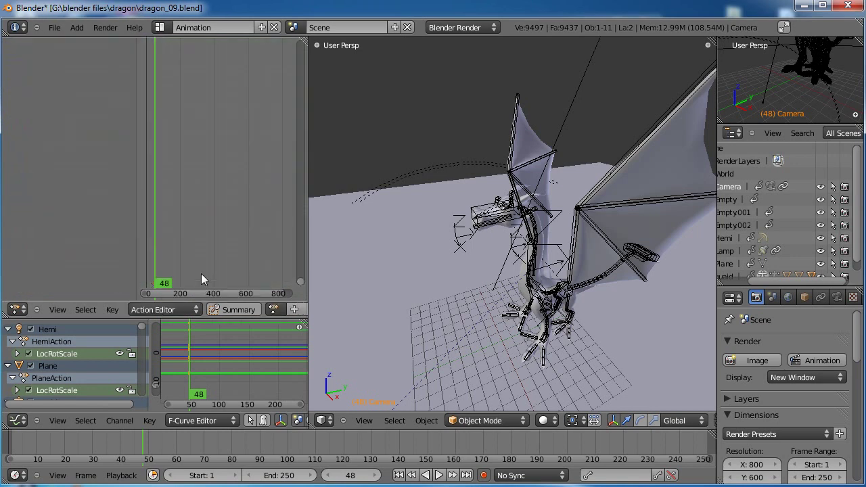
Assign quaidAction in the Action Editor, set the current frame to 22, and look at the dragon in right orthographic view
middle_drag(208, 222, 155, 160)
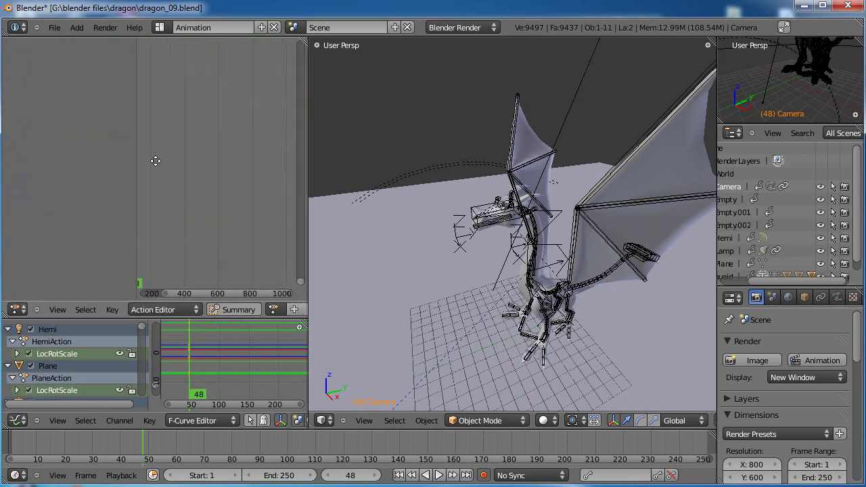
scroll(203, 309, down, 5)
click(192, 309)
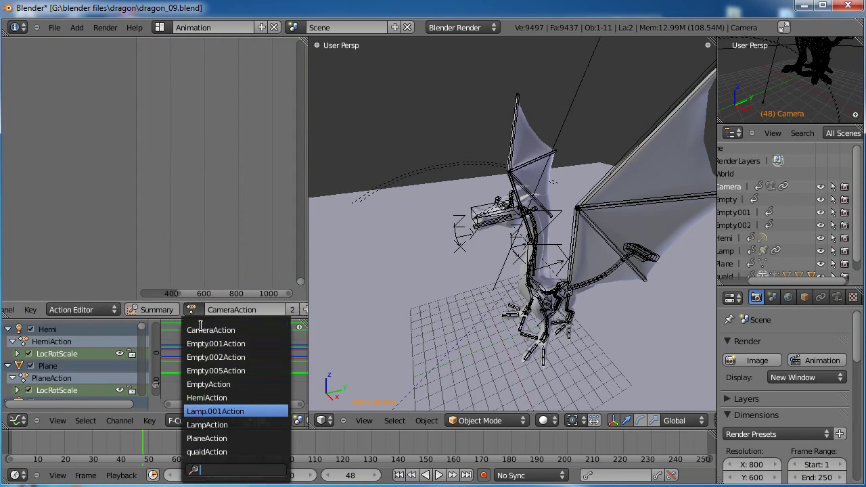
click(195, 452)
middle_drag(186, 232, 244, 135)
mouse_move(191, 179)
mouse_down()
mouse_move(235, 180)
mouse_move(193, 177)
mouse_up()
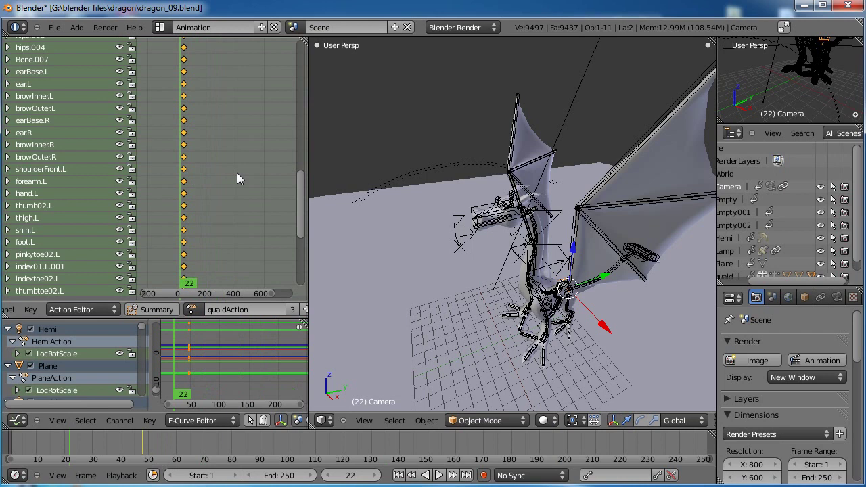
key(KP_5)
key(KP_3)
key(KP_5)
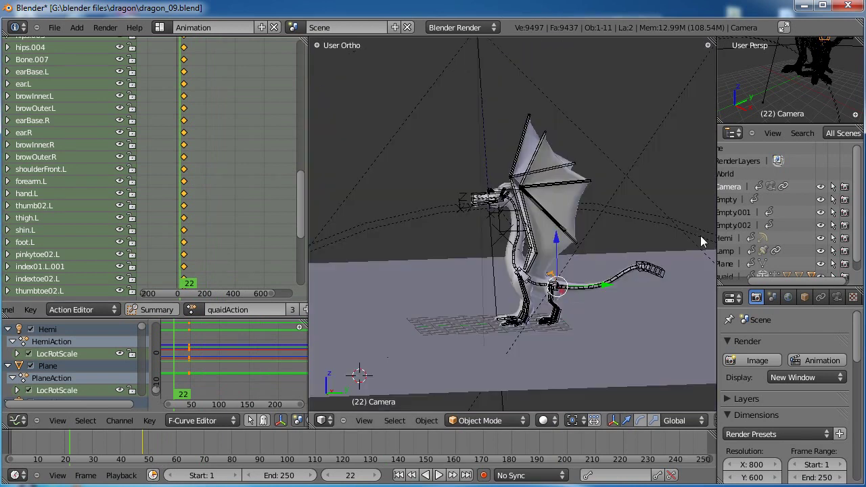
key(KP_5)
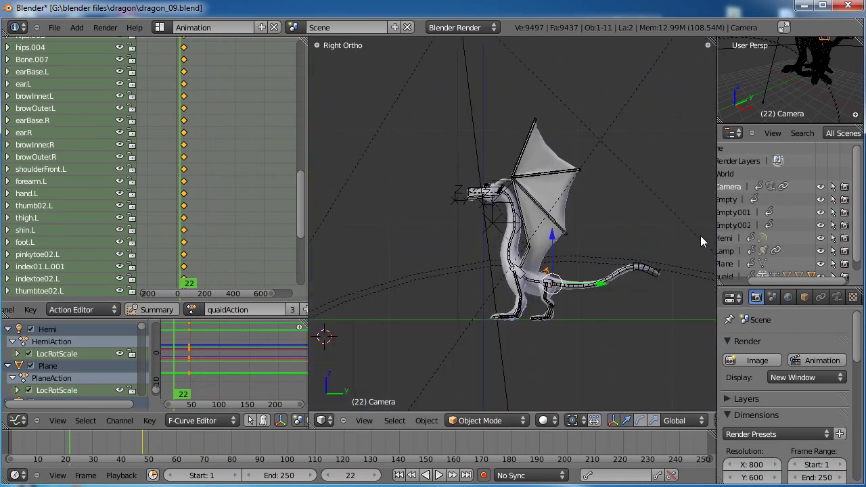
Unlink the assigned action and create a new action named walk
middle_drag(291, 305, 267, 313)
click(278, 310)
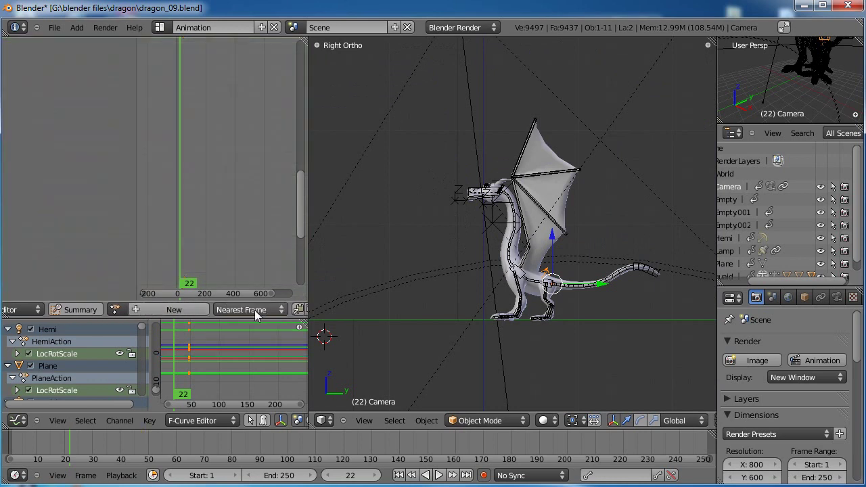
click(134, 310)
double_click(194, 309)
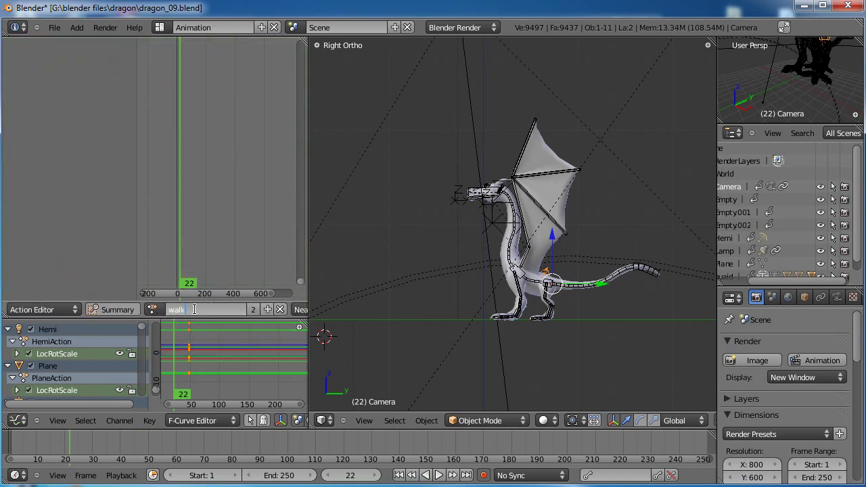
text(walk)
key(Return)
Set automatic keyframe insertion for objects and bones, and return the timeline to frame 1
scroll(451, 280, up, 2)
scroll(452, 279, up, 4)
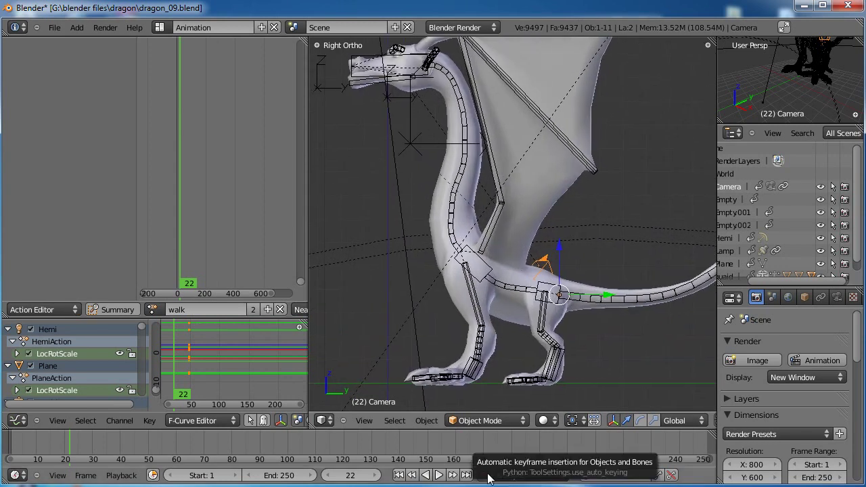
click(487, 476)
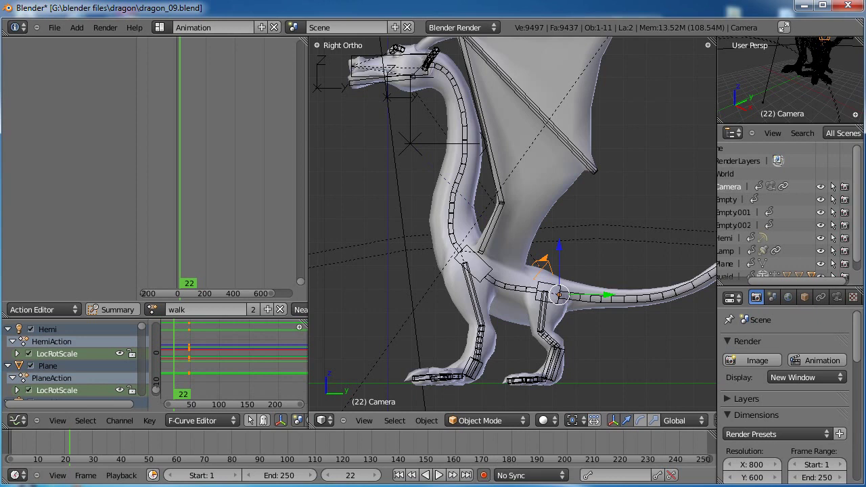
click(398, 475)
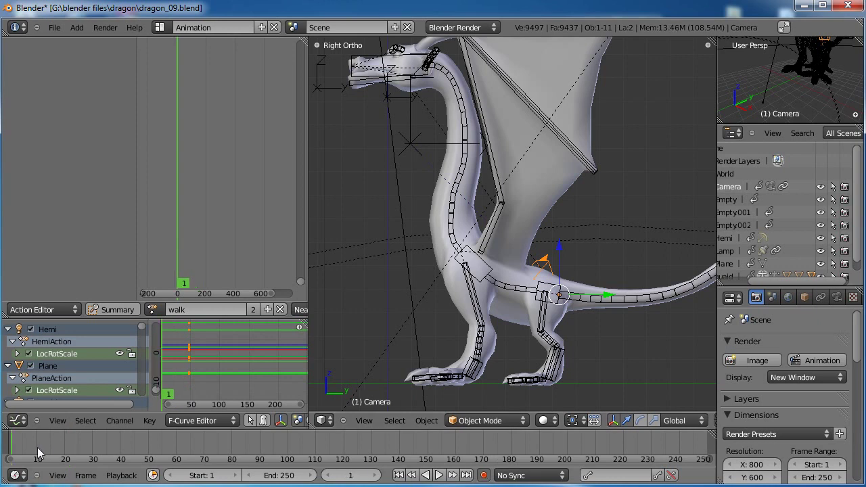
Move the left front foot's bone IKhand.L about 3.2 units forward and 1.3 units up
shift+middle_drag(557, 263, 567, 264)
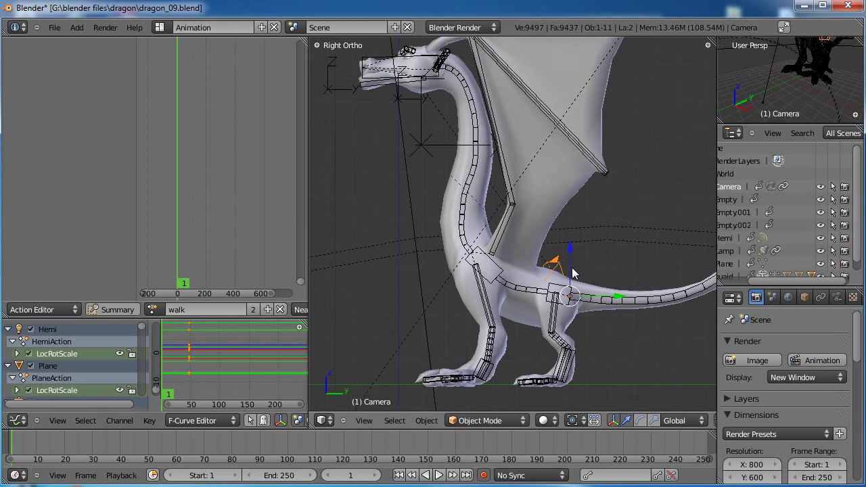
right_click(490, 378)
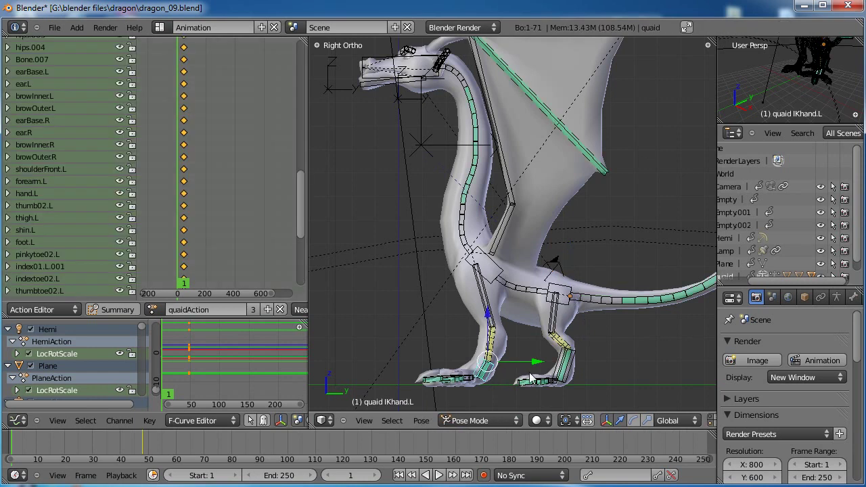
key(g)
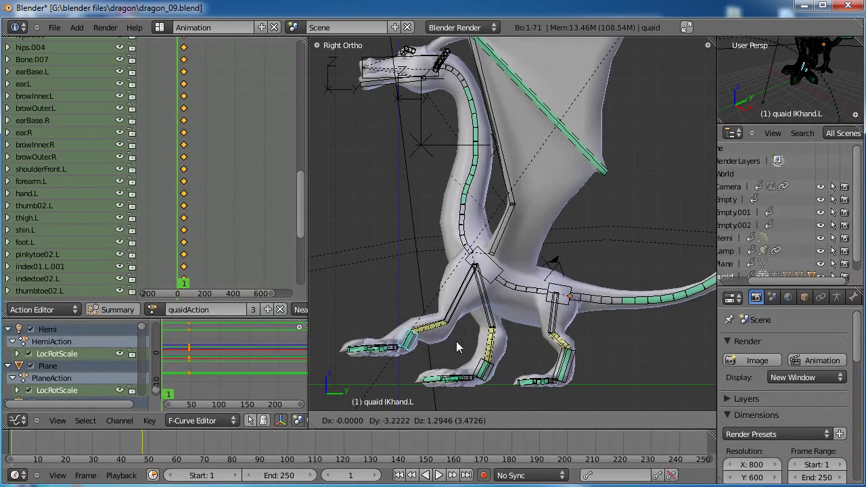
click(458, 341)
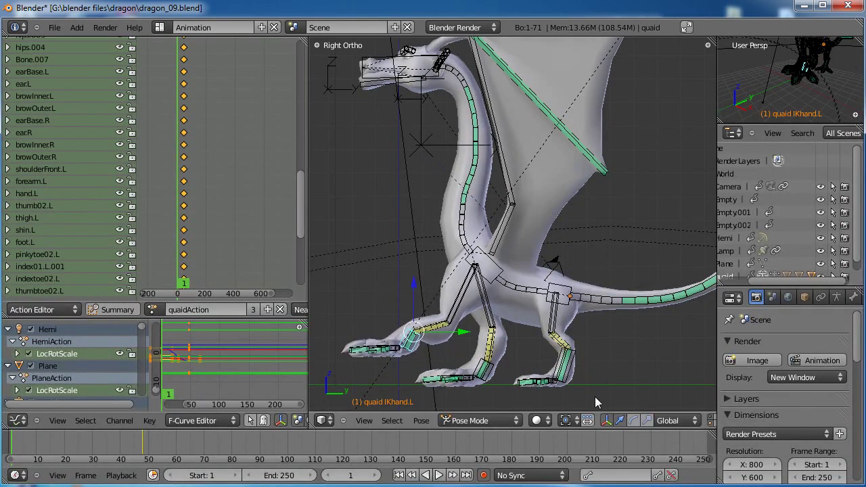
right_click(575, 371)
key(g)
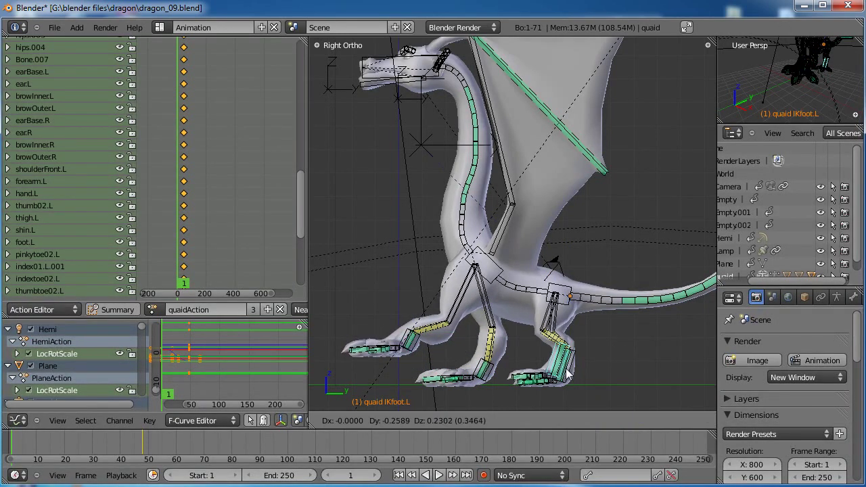
click(562, 371)
key(g)
right_click(563, 370)
Move the right hind foot's bone IKfoot.R forward and slightly up
right_click(560, 367)
key(g)
click(548, 358)
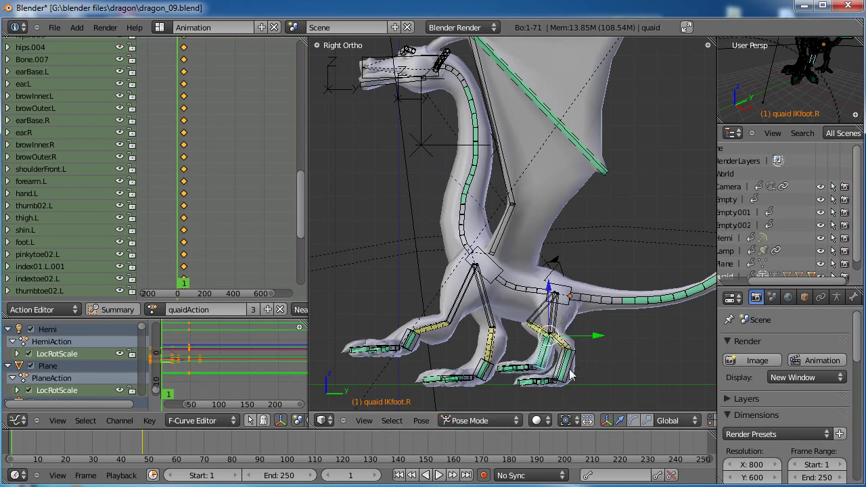
Shift the left hind foot's bone IKfoot.L backward and fine-tune the positions of both hind feet
right_click(569, 378)
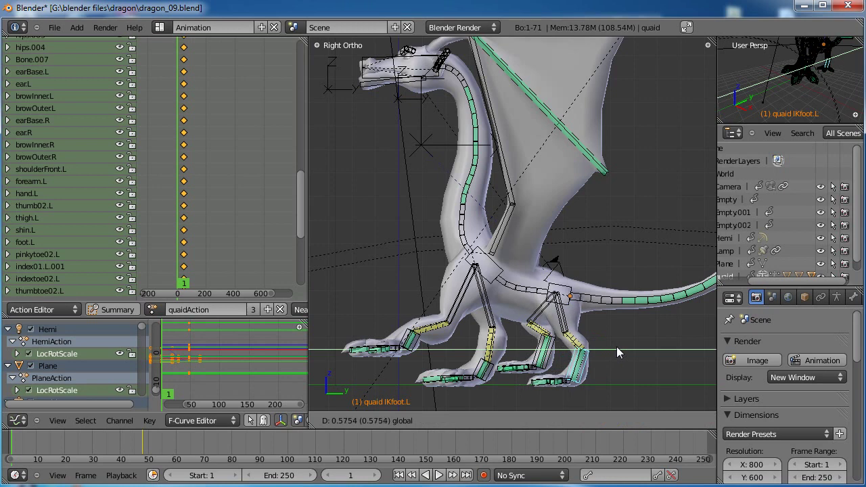
click(616, 346)
key(g)
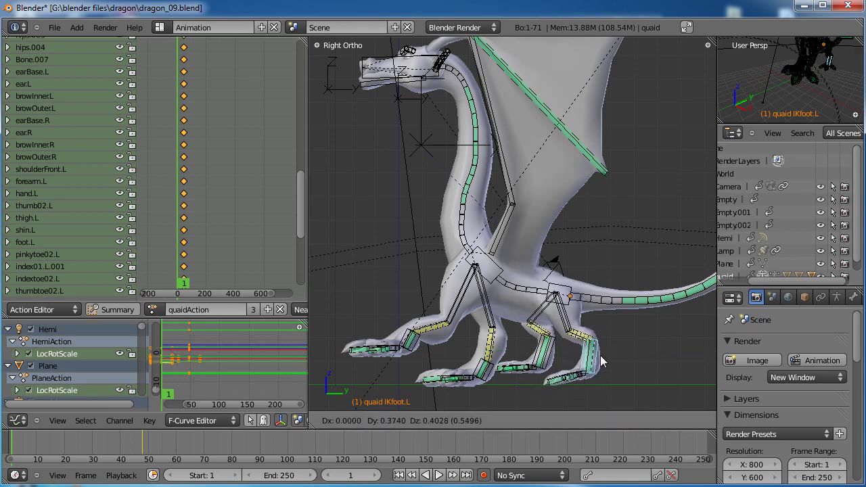
click(571, 366)
key(g)
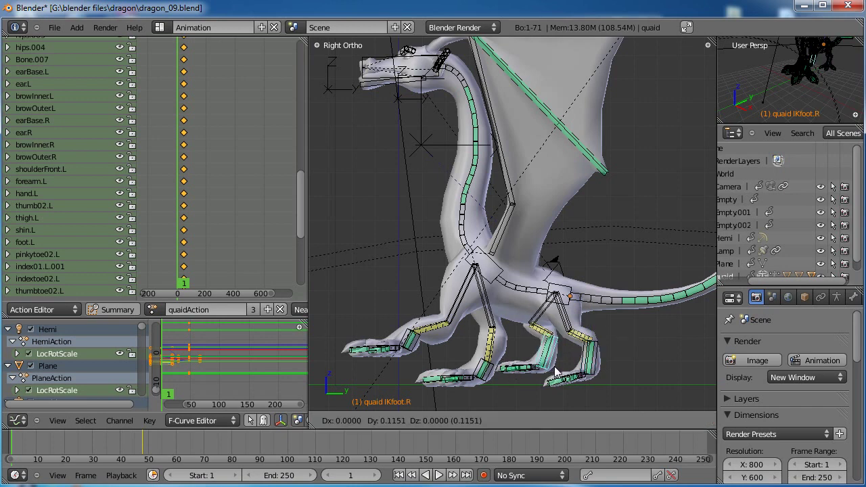
click(596, 372)
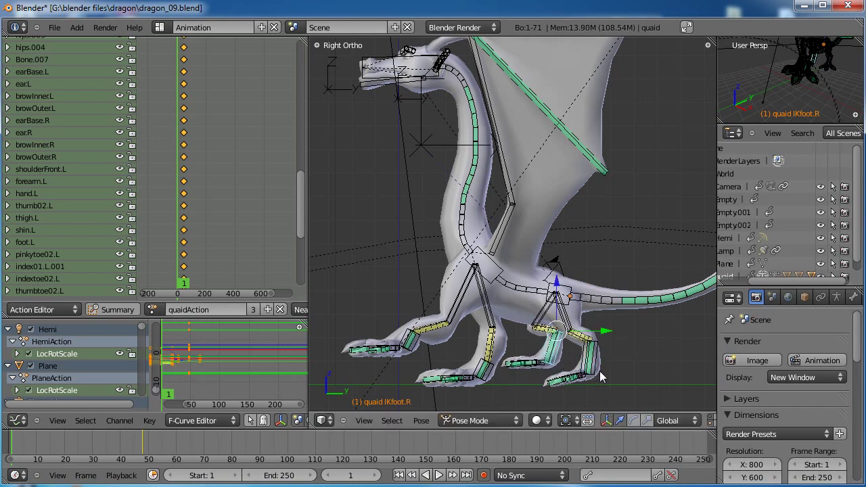
key(g)
click(608, 368)
Lower the hips bone slightly
right_click(560, 282)
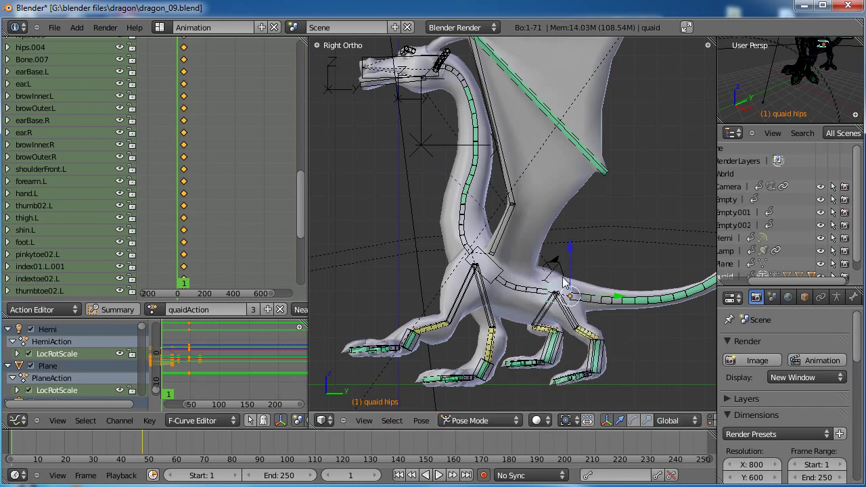
key(g)
click(565, 287)
Move the right front foot's bone IKhand.R backward and up so its heel lifts
right_click(491, 380)
key(g)
click(494, 364)
key(g)
click(516, 343)
Rotate the right front foot's index01.R bone upward about 12 degrees and adjust the rotation of pinky01.R
scroll(513, 369, up, 3)
shift+middle_drag(509, 378, 593, 248)
scroll(549, 298, up, 2)
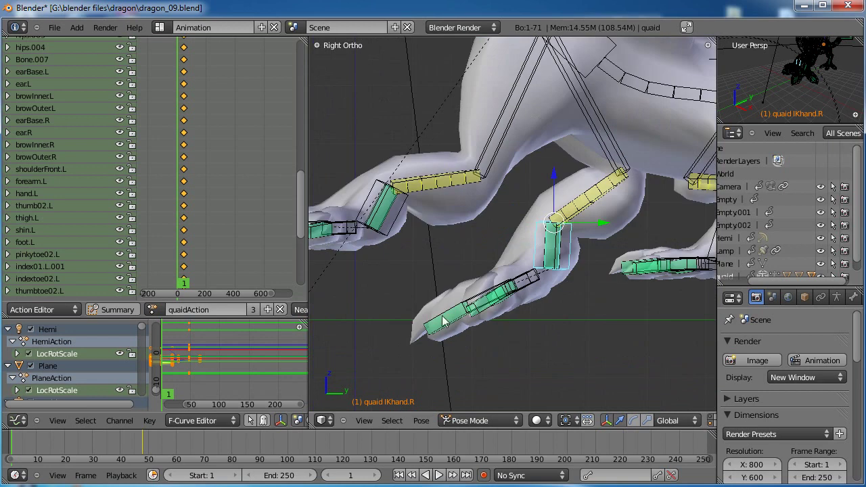
key(r)
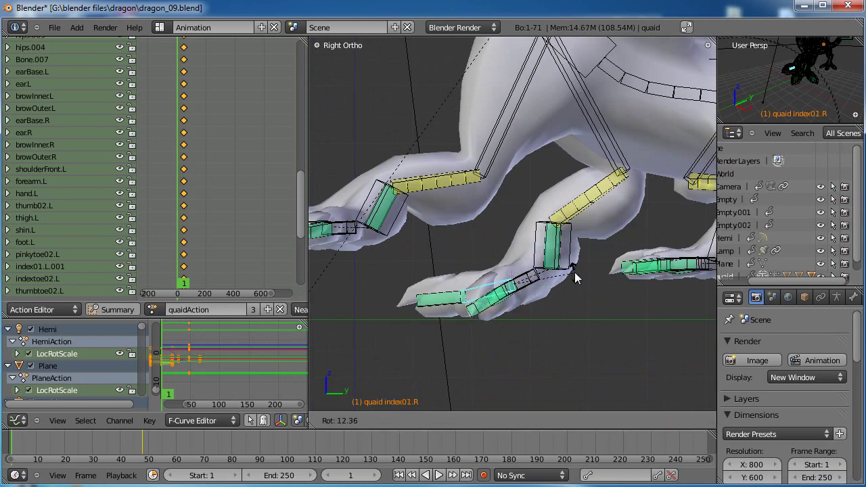
click(572, 272)
right_click(539, 266)
key(r)
click(567, 259)
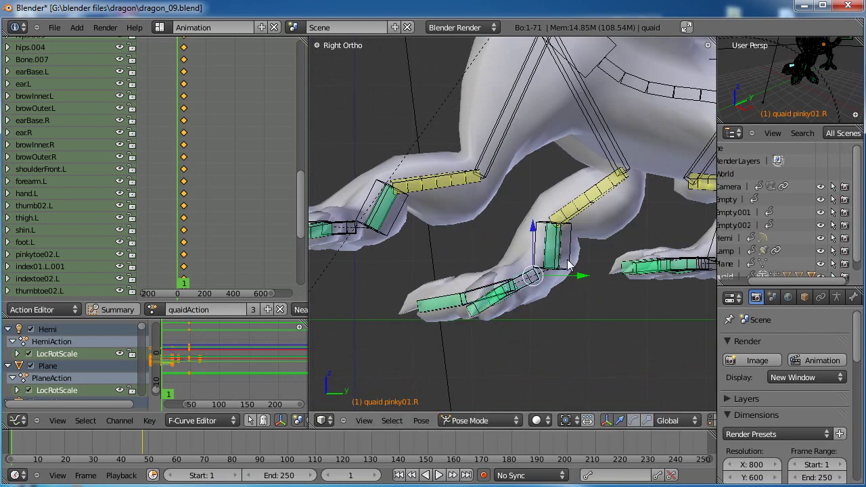
Adjust the rotation of more toe bones on the right front foot in the side view
right_click(502, 285)
key(r)
click(543, 282)
right_click(526, 276)
key(r)
click(532, 271)
Freely rotate the right front foot's pinky01.R bone with trackball rotation to fine-tune the outer toe
middle_drag(531, 271, 534, 298)
key(r)
key(r)
click(609, 295)
shift+middle_drag(599, 289, 537, 295)
key(r)
key(r)
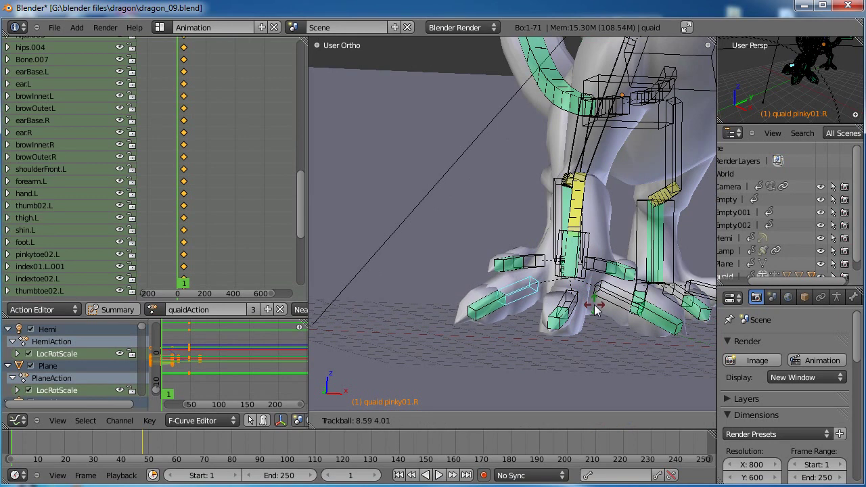
click(596, 308)
Freely rotate the right front foot's thumb01.R bone with trackball rotation to adjust the inner toe
middle_drag(594, 306, 524, 288)
right_click(530, 287)
key(r)
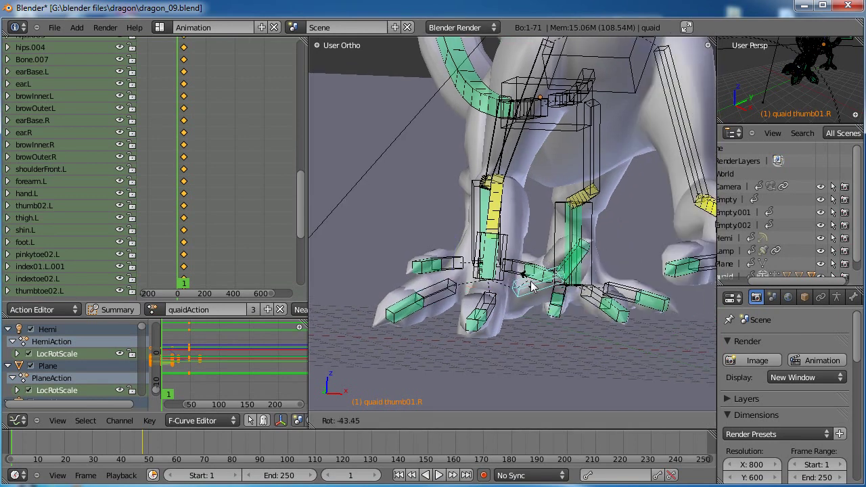
key(r)
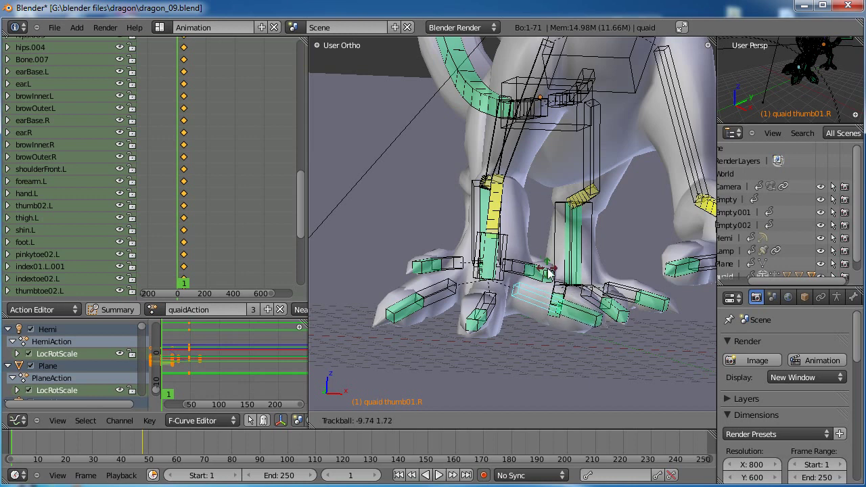
click(550, 276)
shift+middle_drag(512, 349, 501, 308)
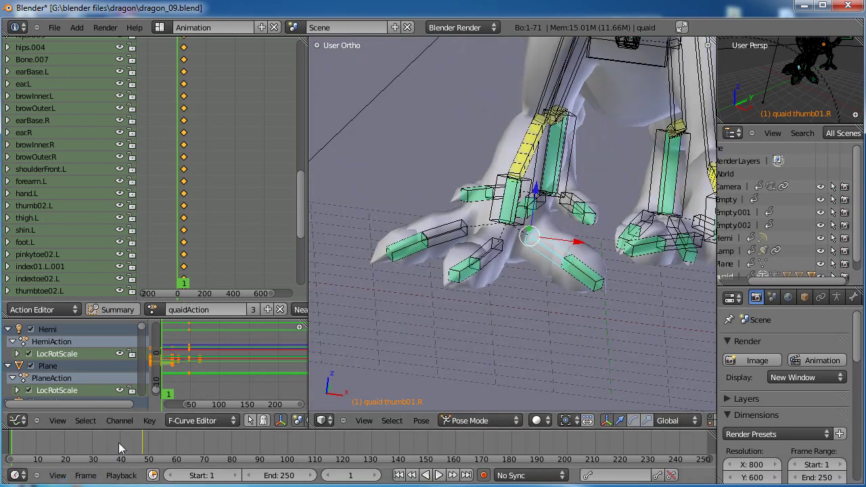
Switch the armature's active action from quaidAction to walk
middle_drag(100, 450, 190, 432)
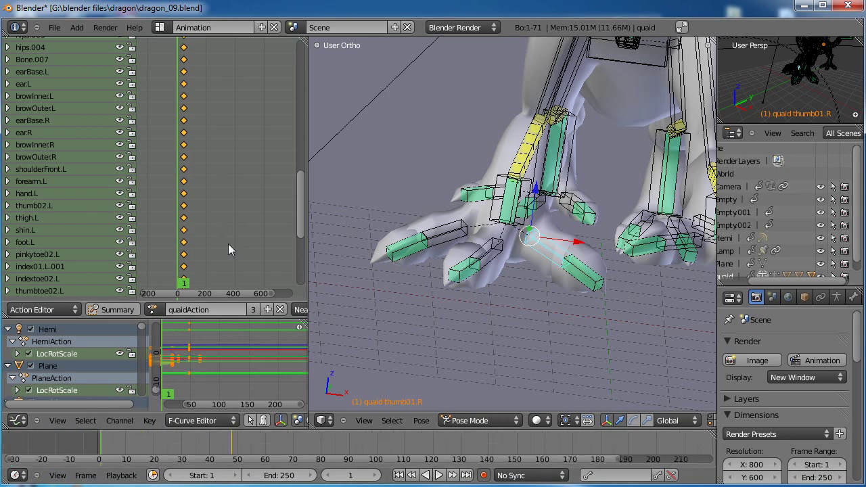
scroll(227, 271, up, 1)
drag(300, 205, 293, 78)
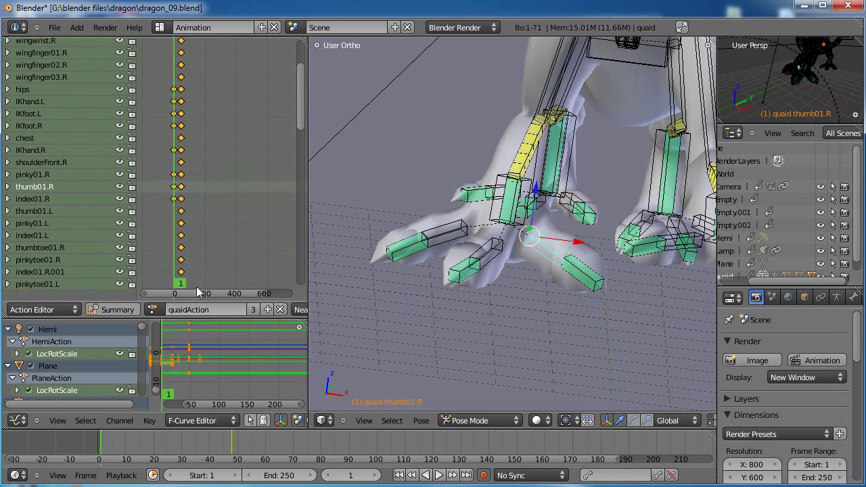
click(155, 311)
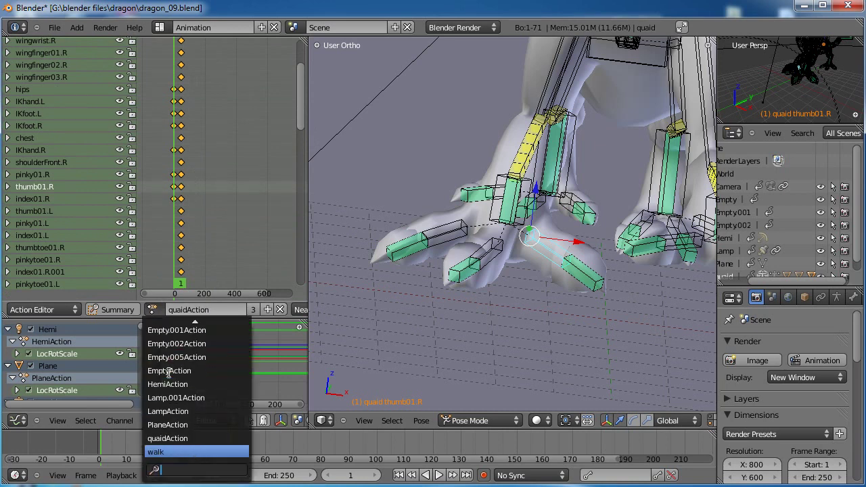
click(162, 451)
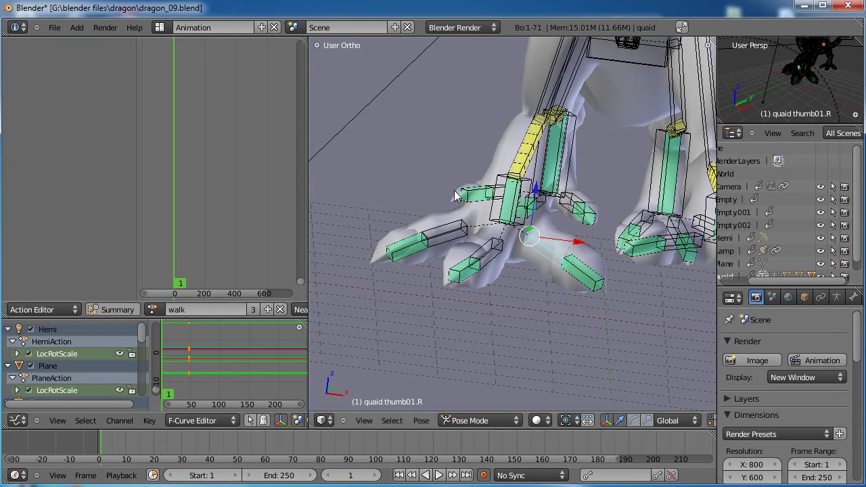
Insert a LocRotScale keyframe on frame 1 for IKhand.L, IKhand.R, IKfoot.L, IKfoot.R and the right front foot's three base toe bones
shift+right_click(489, 251)
shift+right_click(456, 233)
scroll(508, 226, down, 2)
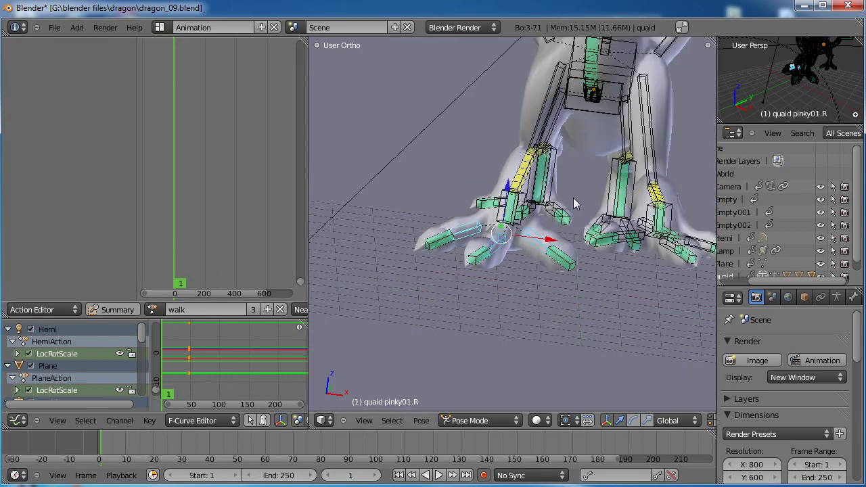
middle_drag(558, 207, 516, 202)
middle_drag(573, 194, 464, 269)
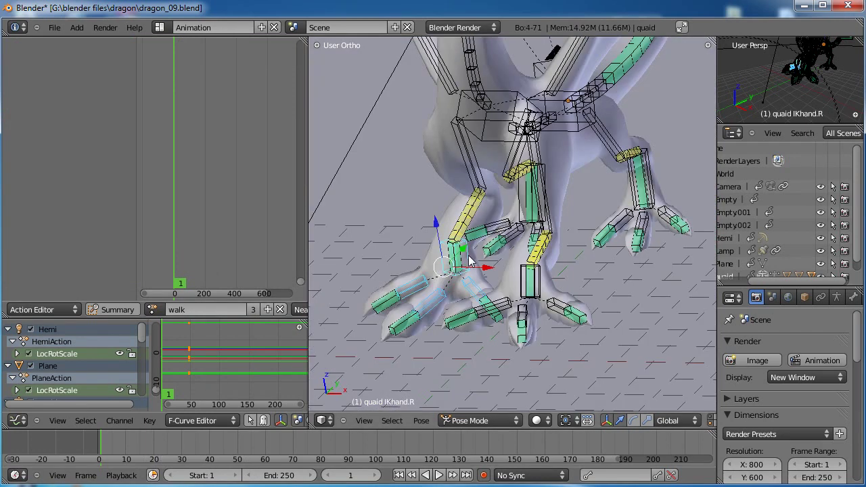
middle_drag(643, 256, 500, 294)
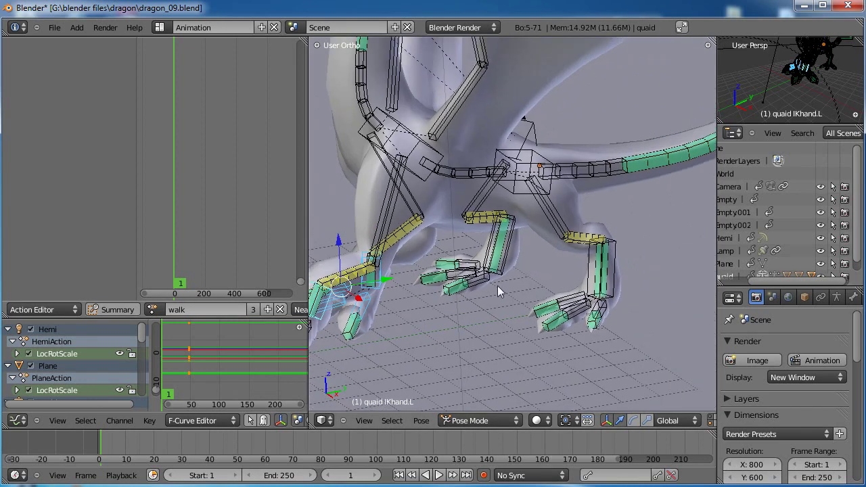
key(i)
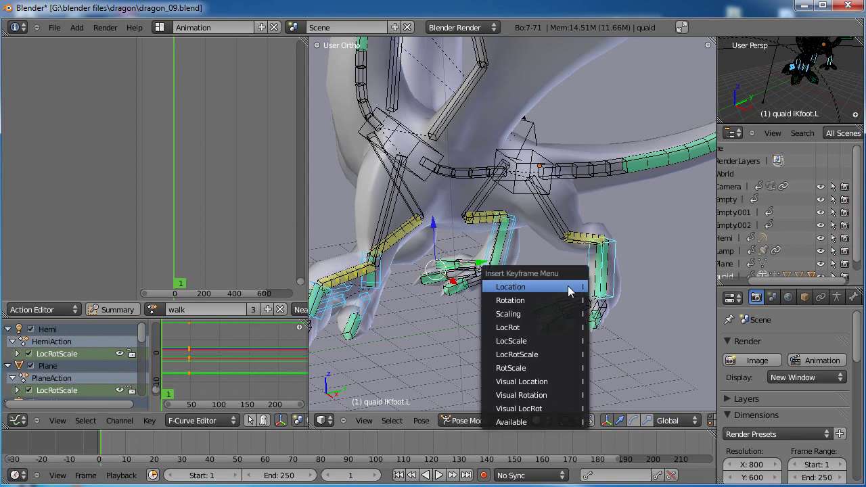
click(534, 352)
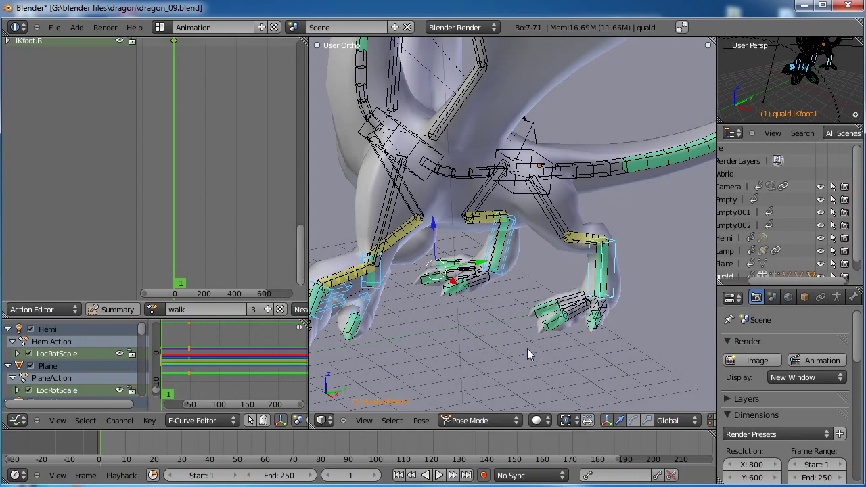
Insert a keyframe for the hips bone on frame 1
middle_drag(217, 149, 228, 228)
middle_drag(194, 159, 199, 191)
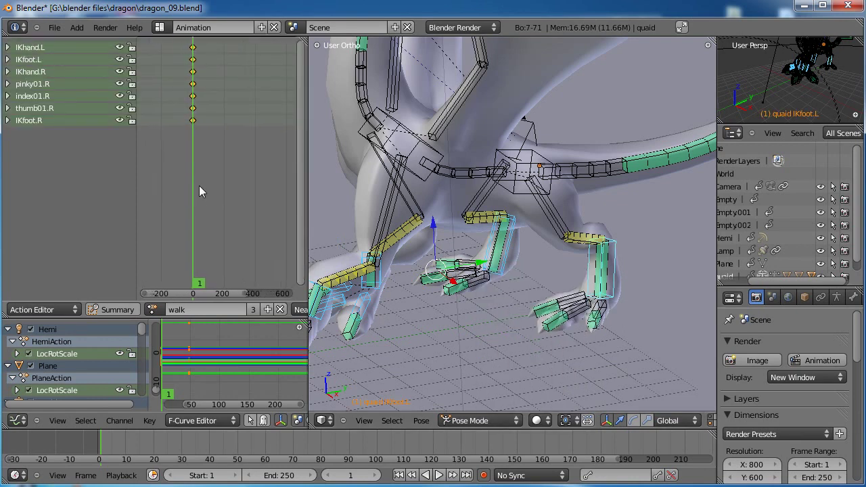
middle_drag(515, 204, 526, 188)
right_click(525, 188)
key(i)
click(514, 201)
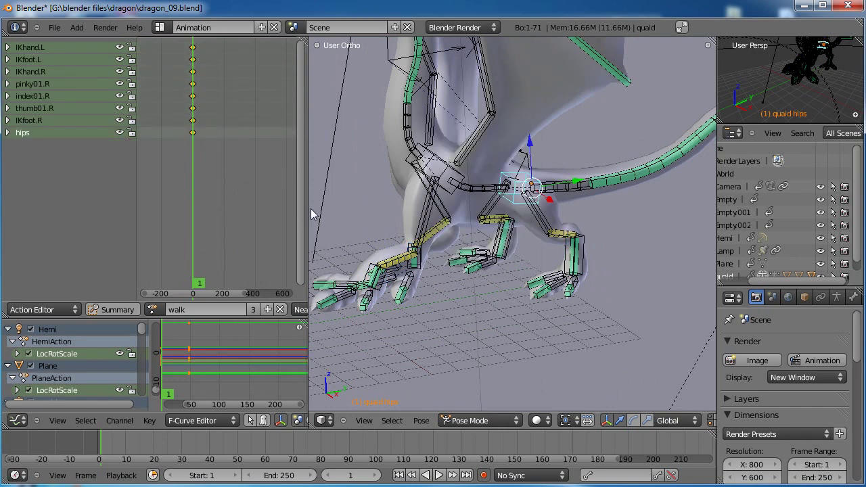
Adjust the rotation of the right front foot's IKhand.R bone in the right side view
middle_drag(458, 283, 464, 241)
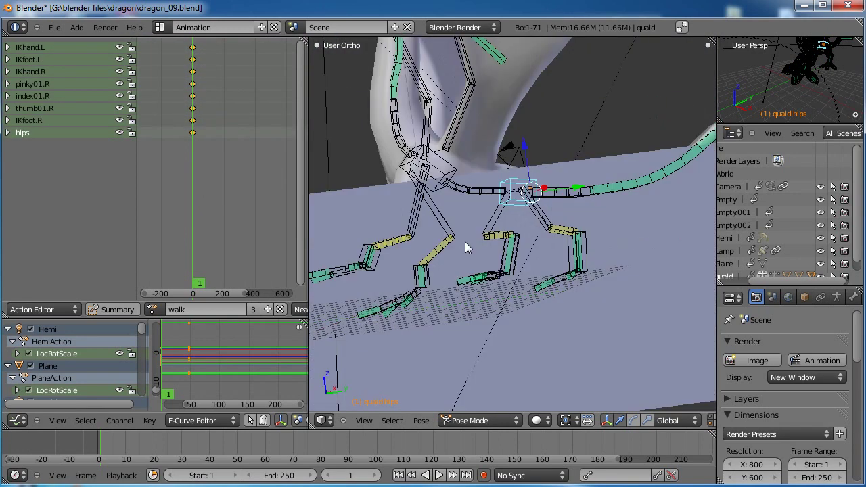
key(KP_3)
scroll(467, 245, up, 3)
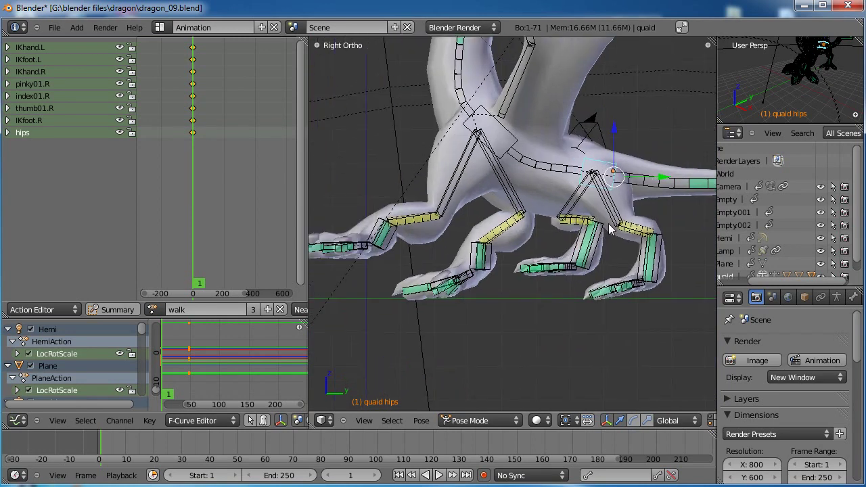
shift+middle_drag(609, 229, 628, 216)
scroll(626, 218, up, 3)
right_click(517, 264)
key(r)
click(517, 247)
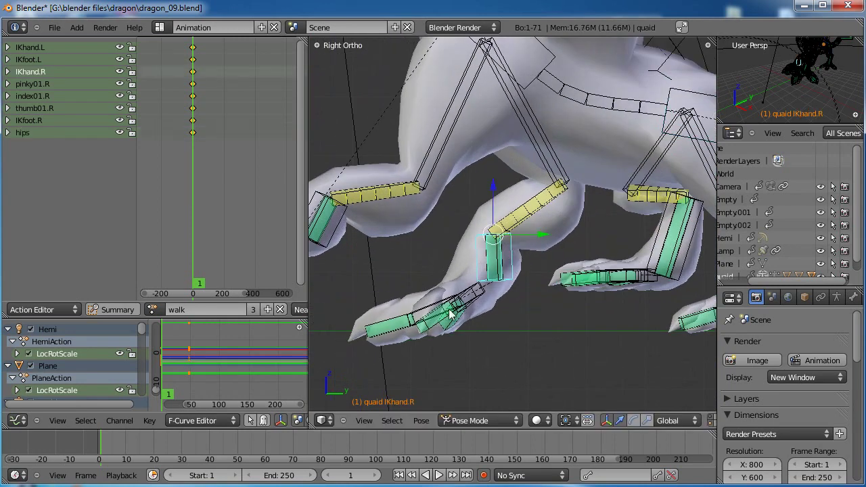
Adjust the rotation of the right front foot's toe bones, including thumb01.R, so the toes rest on the ground line
right_click(401, 323)
key(r)
click(398, 319)
right_click(431, 312)
key(r)
click(504, 278)
right_click(477, 301)
key(r)
click(493, 299)
right_click(468, 306)
key(r)
click(472, 303)
right_click(474, 303)
right_click(474, 302)
key(r)
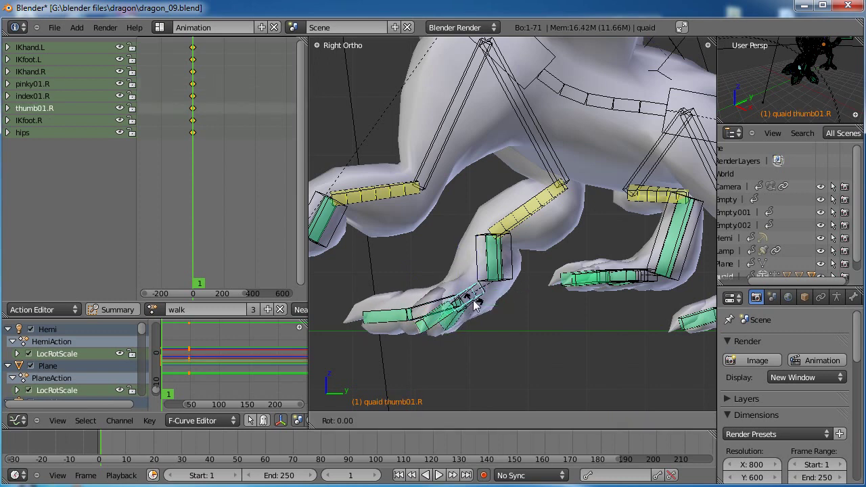
click(473, 303)
Rotate the rear foot's IKfoot.L bone so the heel tilts backward
scroll(563, 270, down, 3)
right_click(583, 274)
scroll(612, 255, up, 2)
scroll(612, 281, up, 3)
right_click(544, 254)
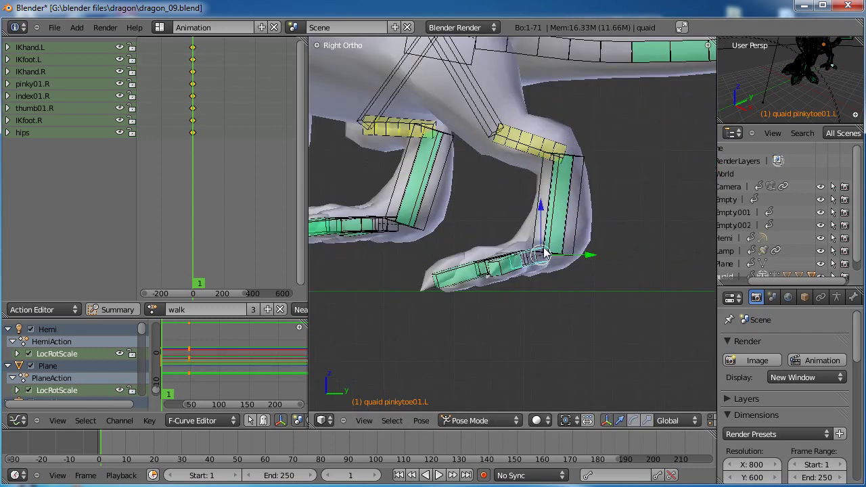
right_click(579, 234)
key(r)
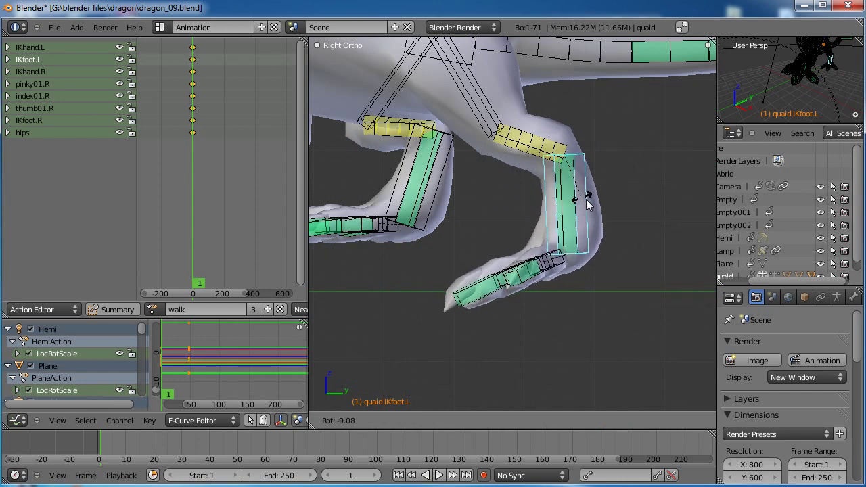
click(586, 236)
Rotate the toe bones index01.L.001, pinkytoe01.L and thumbtoe01.L upward so the left rear toes lie on the ground line
right_click(542, 261)
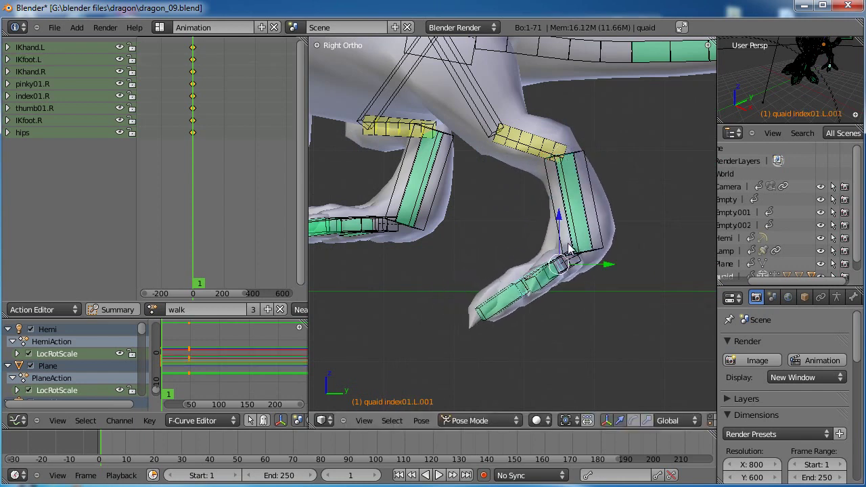
key(r)
click(573, 269)
right_click(549, 275)
key(r)
click(548, 289)
right_click(548, 289)
key(r)
click(540, 283)
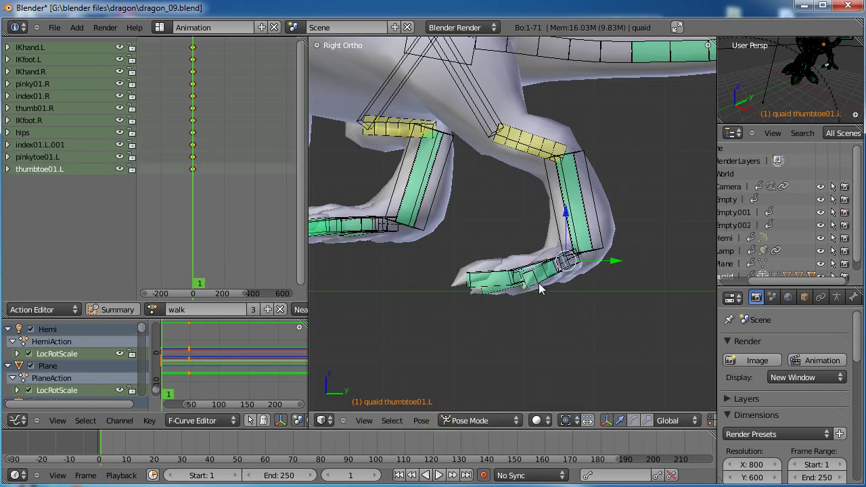
scroll(497, 223, down, 4)
scroll(552, 243, down, 2)
shift+middle_drag(555, 208, 568, 269)
right_click(592, 222)
key(r)
right_click(594, 219)
key(r)
right_click(640, 190)
key(g)
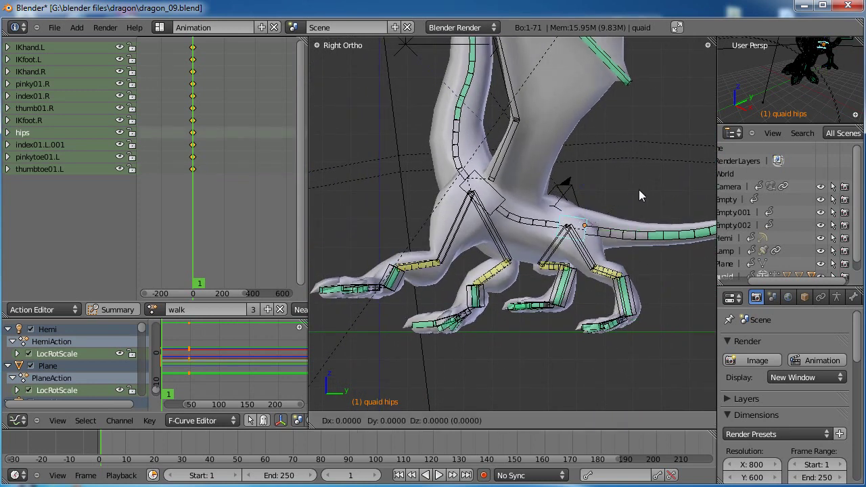
right_click(642, 196)
Rotate the neck-base bone neck04 slightly to adjust the neck's pose
scroll(595, 188, down, 3)
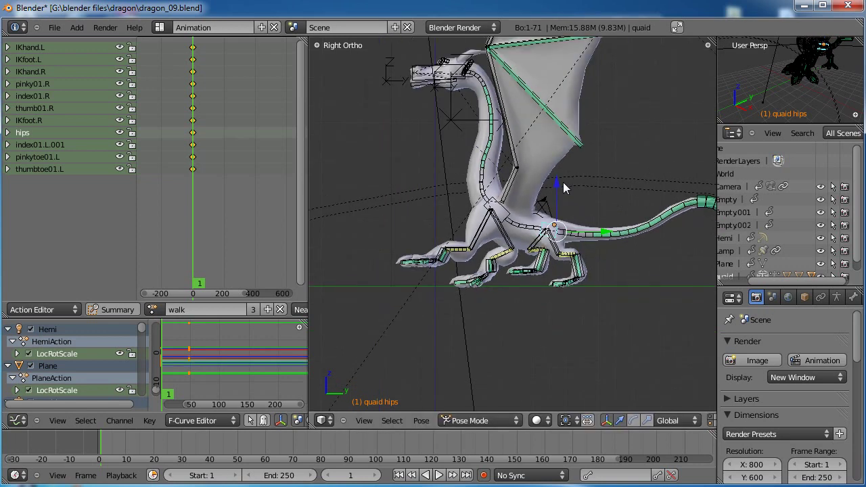
shift+middle_drag(563, 182, 581, 230)
right_click(510, 204)
key(r)
right_click(560, 214)
key(r)
click(542, 205)
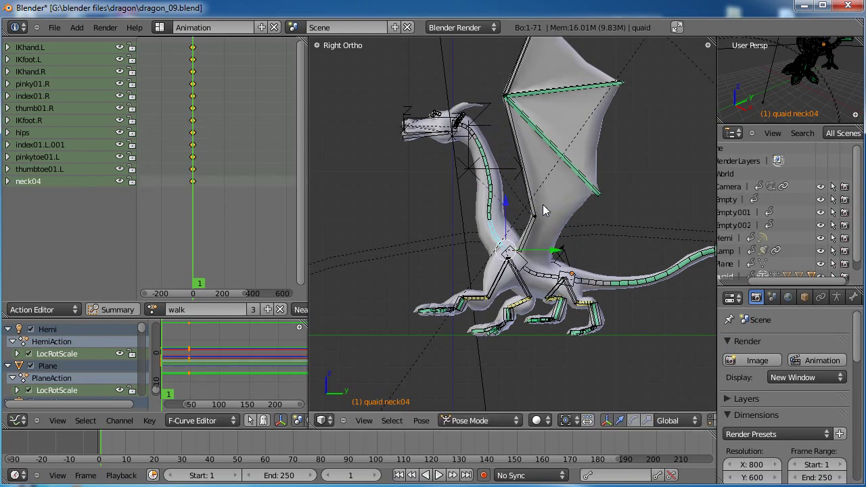
Rotate the tail-base bone hips.001 by about -5.5 degrees
shift+drag(572, 208, 530, 213)
shift+middle_drag(529, 213, 520, 214)
scroll(521, 217, down, 1)
right_click(569, 277)
key(r)
right_click(596, 269)
right_click(547, 278)
key(r)
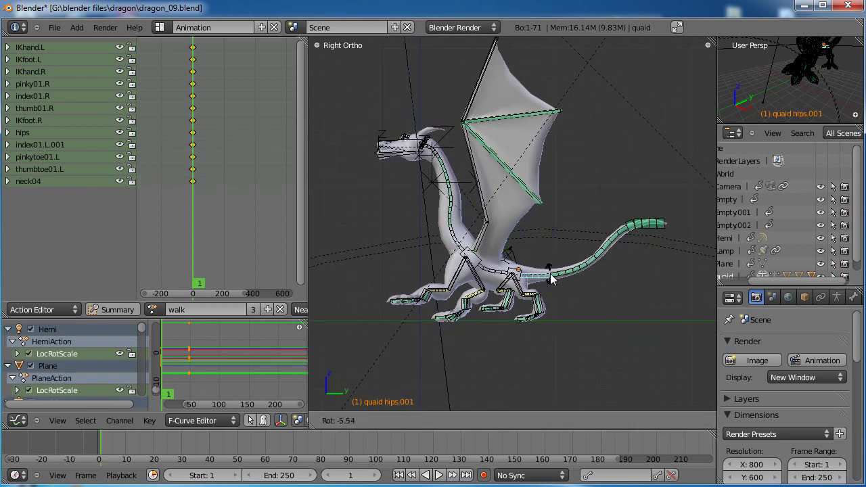
click(552, 280)
Select the wingfinger01.L bone and set up the rotation manipulator with Normal orientation
middle_drag(551, 280, 536, 264)
right_click(494, 247)
middle_drag(528, 187, 536, 119)
right_click(537, 118)
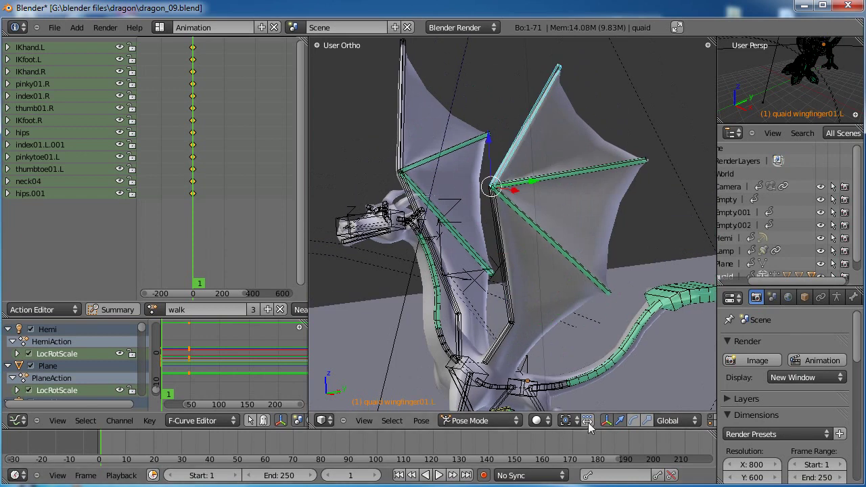
click(638, 420)
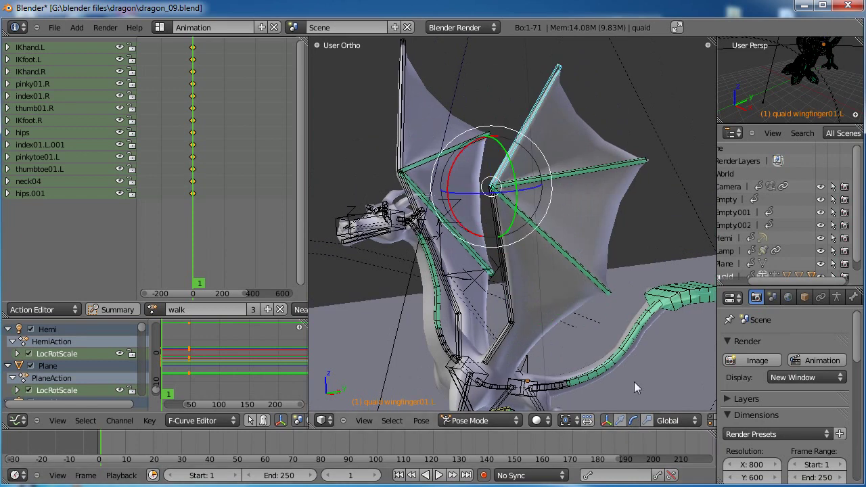
ctrl+scroll(595, 421, down, 3)
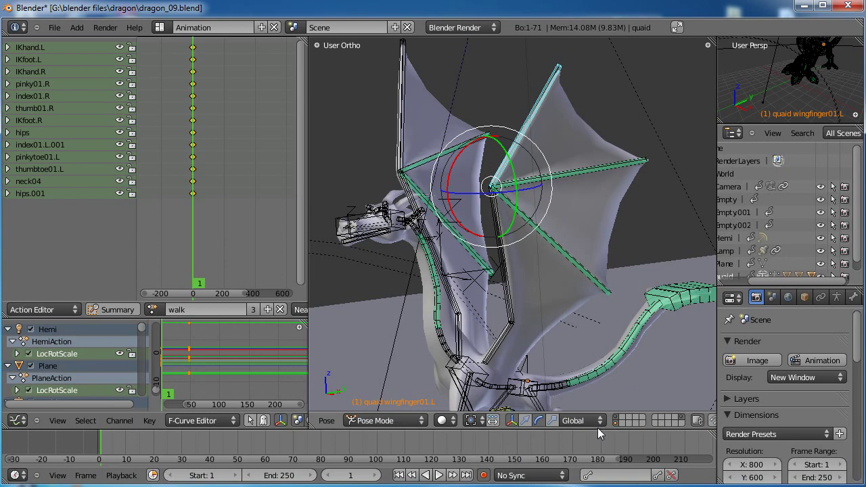
click(598, 421)
click(583, 364)
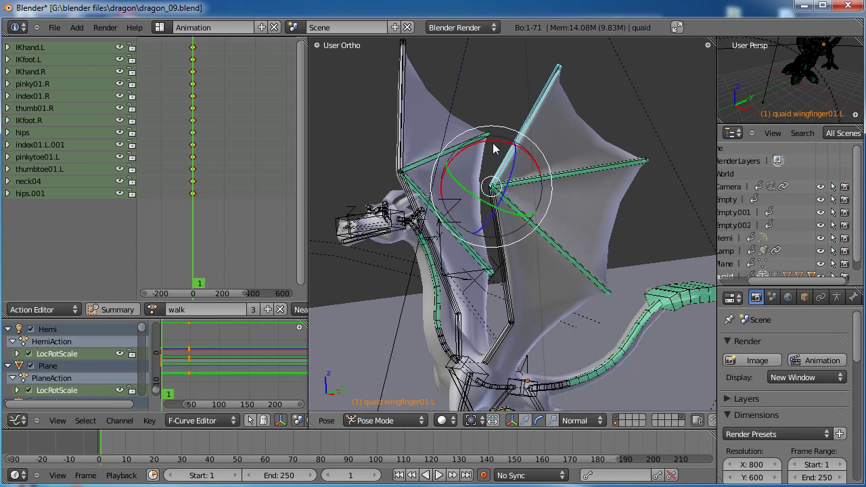
Rotate wingfinger01.L and wingfinger01.R backward and down to fold the leading wing fingers
drag(486, 144, 520, 174)
right_click(403, 154)
middle_drag(350, 221, 469, 221)
drag(534, 137, 484, 145)
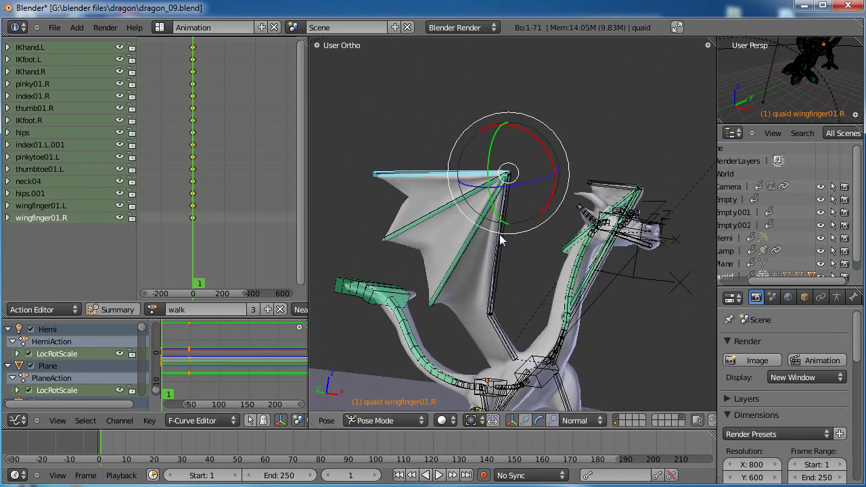
Rotate the right wing's wingwrist.R and wingbase.R bones to fold the wing lower
right_click(502, 223)
drag(528, 251, 507, 309)
right_click(513, 332)
right_click(490, 268)
key(r)
key(r)
click(508, 297)
right_click(499, 335)
key(r)
click(497, 346)
Copy the pose of wingbase.R, wingwrist.R and wingfinger01.R, paste it flipped onto the left wing, and deselect all bones
middle_drag(497, 346, 483, 215)
right_click(343, 111)
shift+right_click(342, 110)
scroll(611, 420, down, 5)
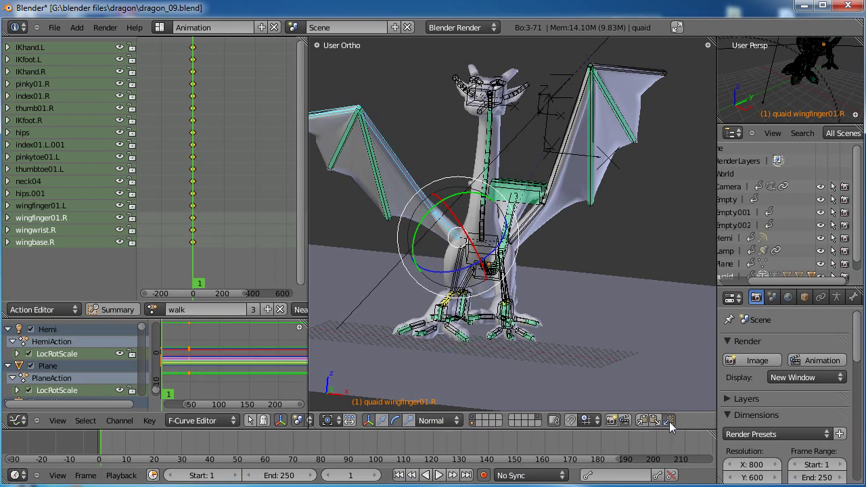
key(a)
middle_drag(592, 283, 471, 242)
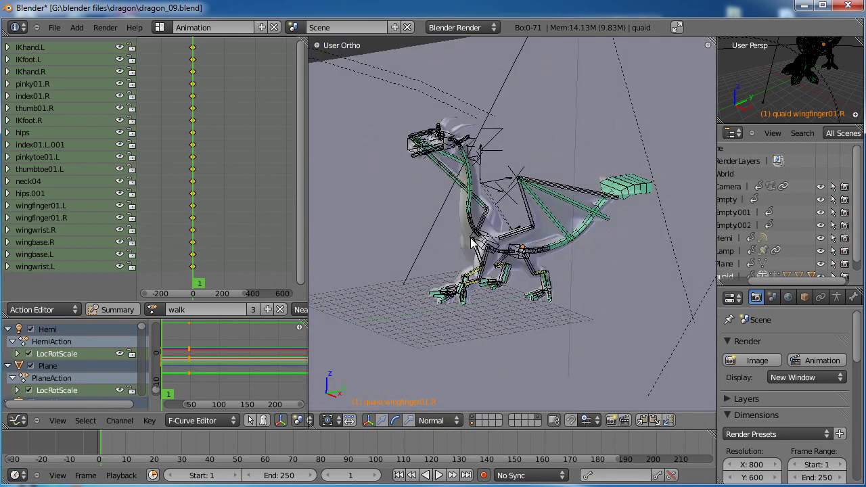
key(KP_3)
scroll(472, 243, up, 4)
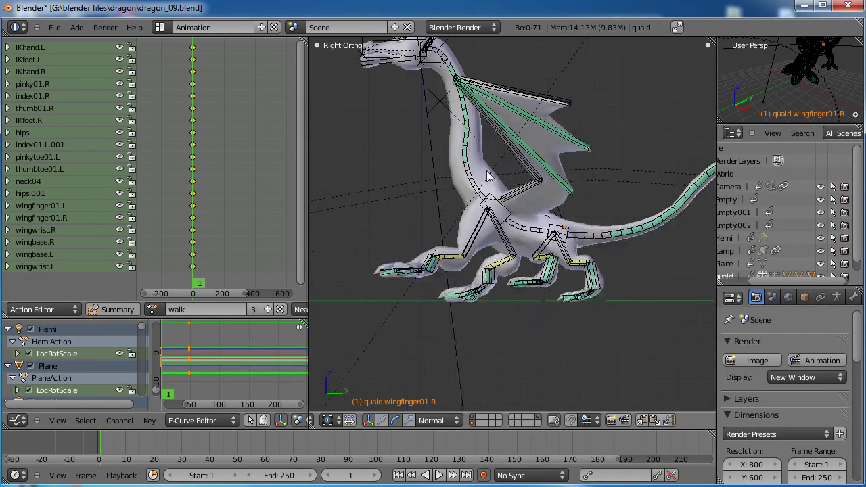
Set the current frame to 6 for the next walk pose
scroll(188, 443, up, 4)
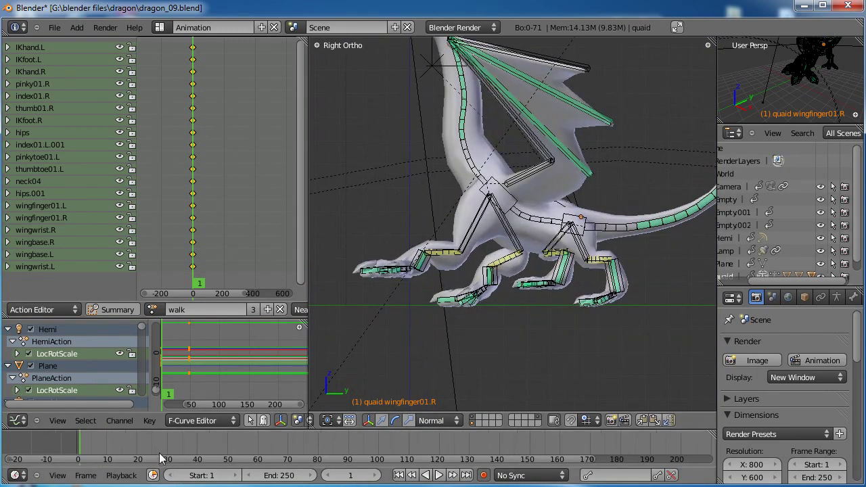
scroll(189, 442, up, 3)
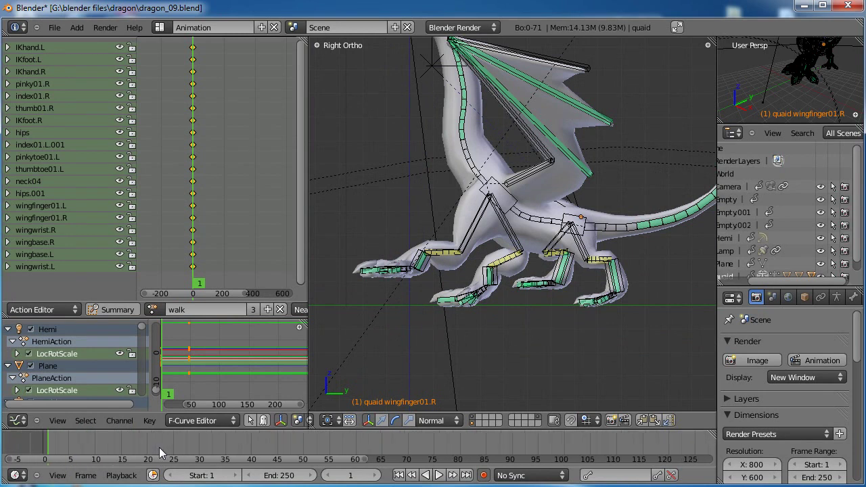
scroll(187, 452, up, 3)
scroll(187, 446, up, 2)
middle_drag(126, 450, 222, 447)
scroll(222, 447, up, 2)
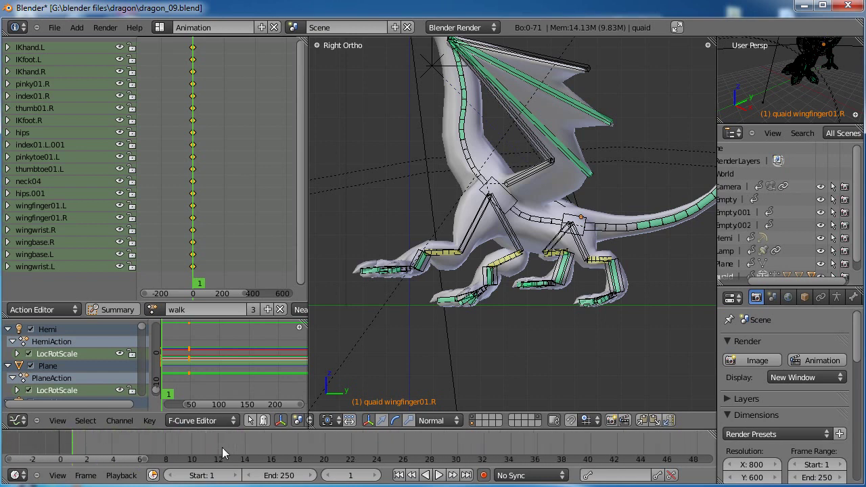
scroll(221, 447, down, 2)
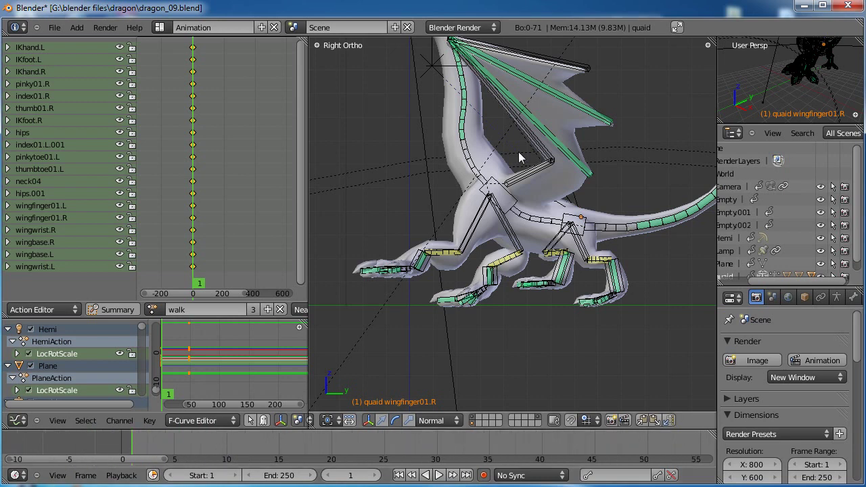
scroll(566, 235, down, 2)
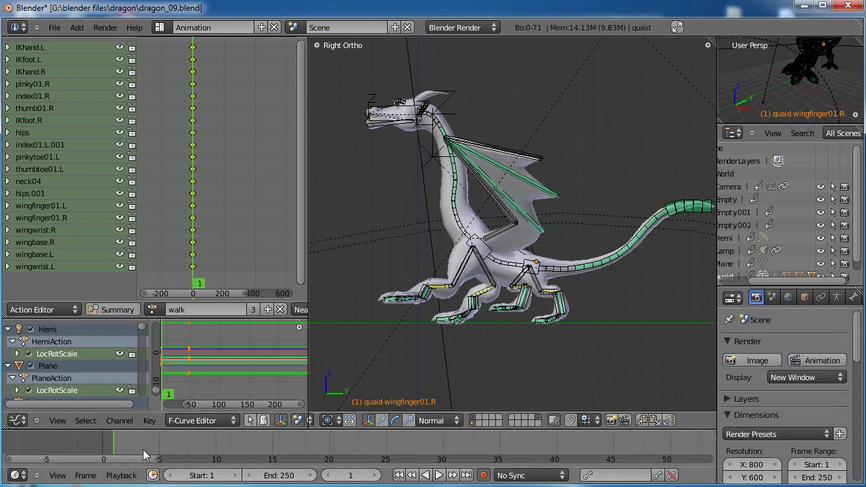
scroll(134, 454, up, 1)
drag(97, 446, 136, 457)
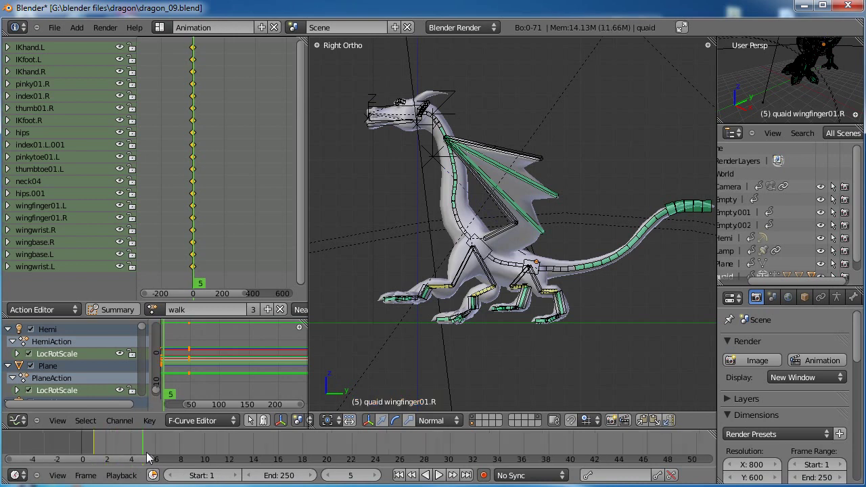
Move the hips bone slightly forward and up at frame 6
scroll(483, 292, up, 2)
shift+middle_drag(520, 313, 578, 311)
right_click(594, 292)
key(g)
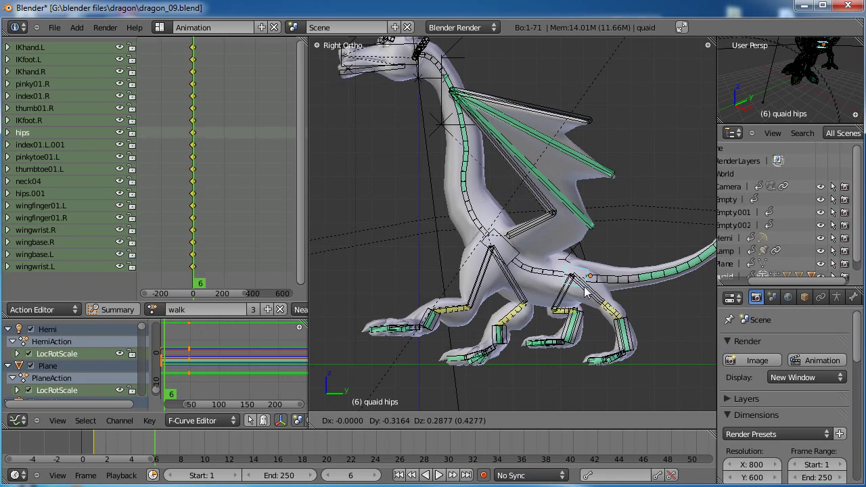
click(584, 294)
Move IKfoot.R forward and down to the ground, and lower IKhand.L so the leading front foot is planted
right_click(572, 359)
right_click(586, 345)
key(g)
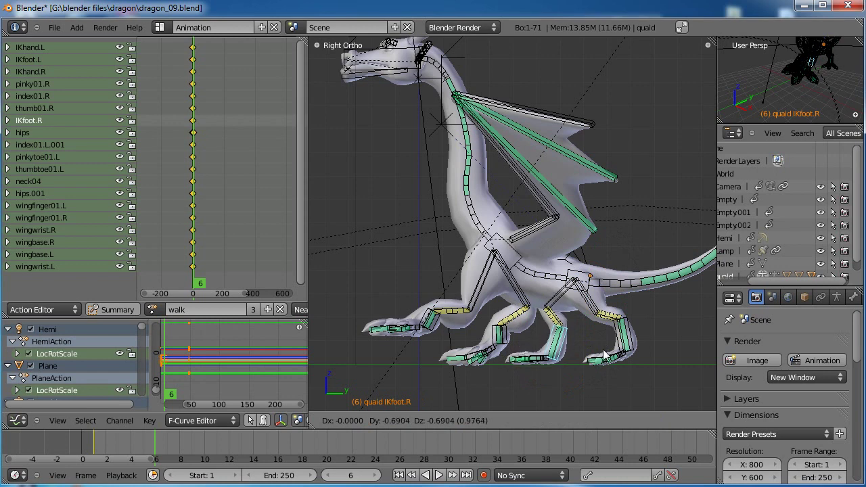
click(604, 355)
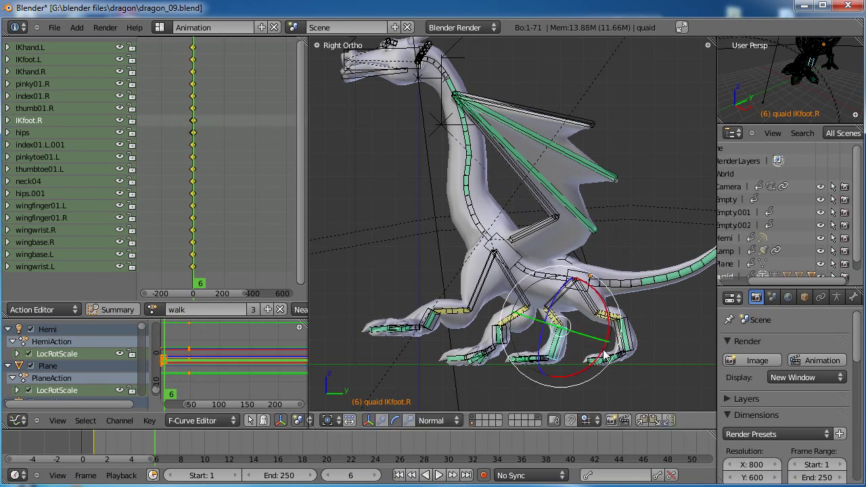
right_click(452, 324)
key(g)
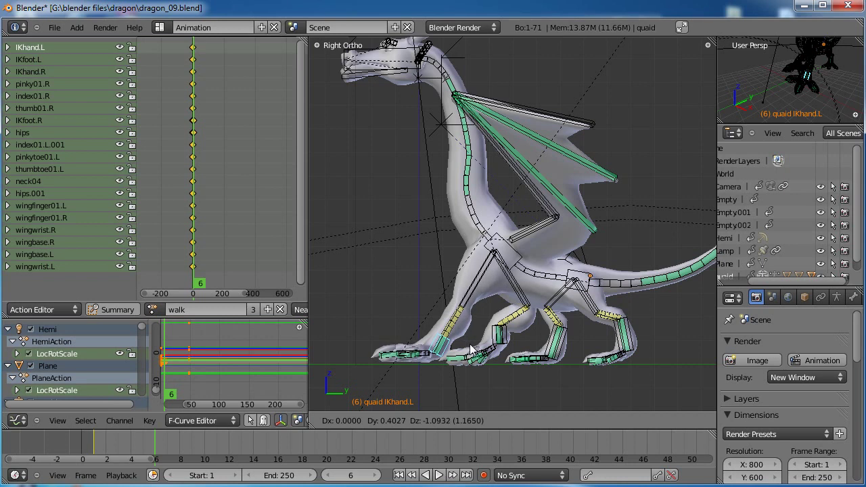
click(472, 350)
Rotate the chest bone to tilt the neck and head forward and down
right_click(522, 257)
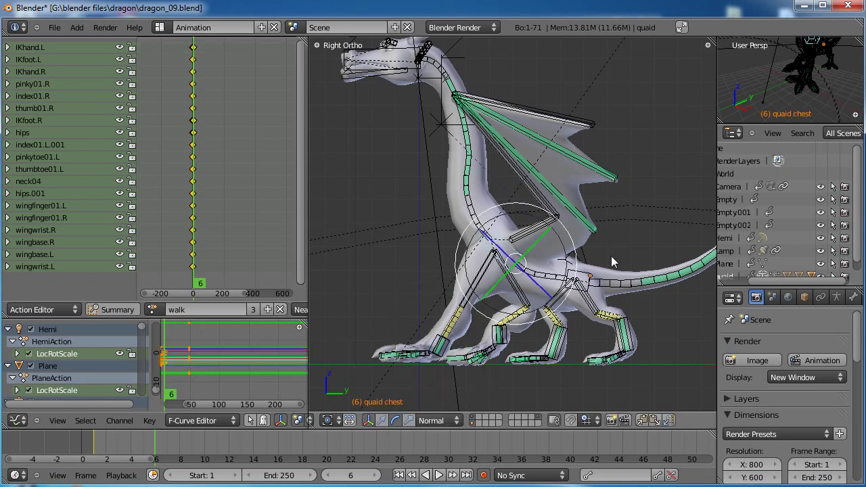
key(r)
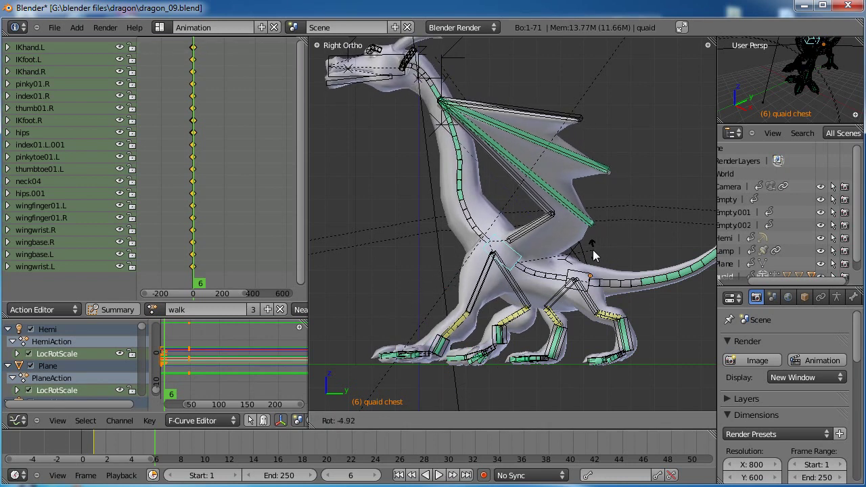
click(577, 254)
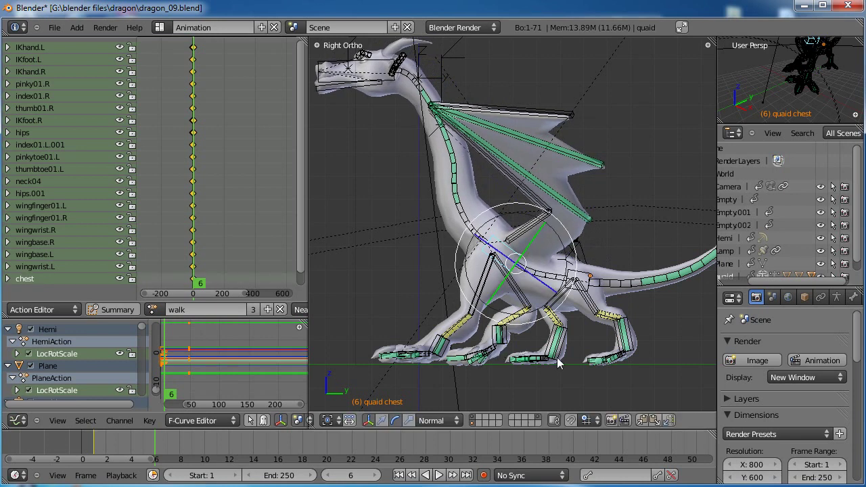
Select IKhand.R, IKfoot.L, IKfoot.R and IKhand.L and slide all four feet slightly backward together
drag(156, 442, 156, 461)
right_click(507, 344)
right_click(509, 336)
right_click(626, 349)
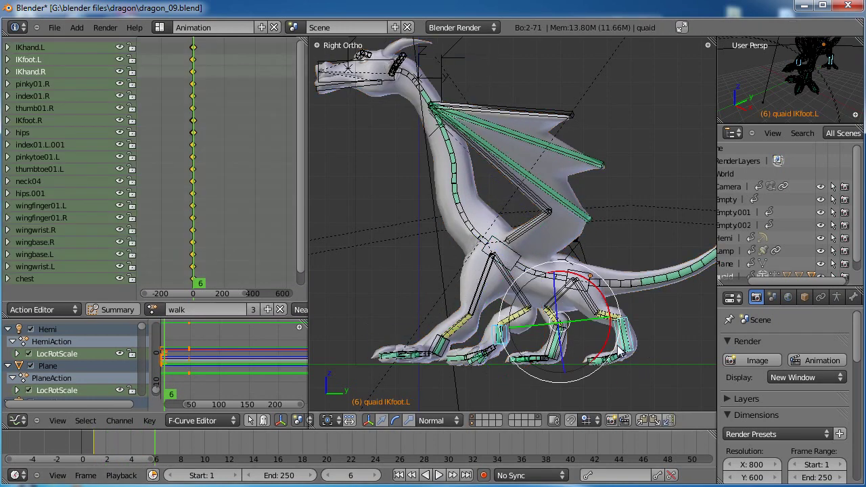
right_click(497, 342)
key(g)
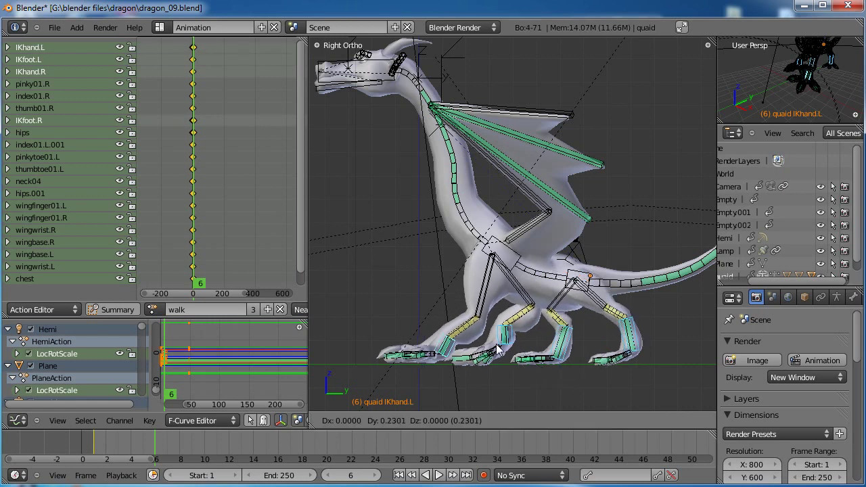
click(497, 349)
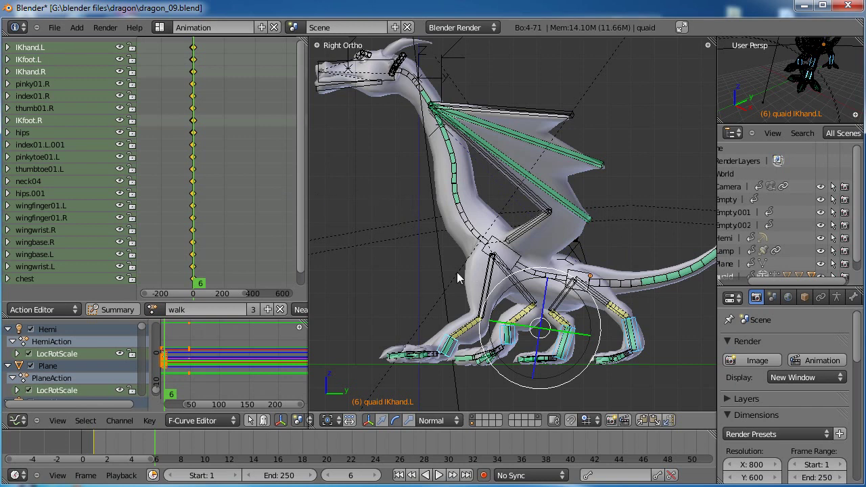
Rotate IKfoot.L to lift its heel, then move it forward and up so the left hind leg bends
scroll(594, 308, up, 1)
shift+middle_drag(594, 308, 584, 250)
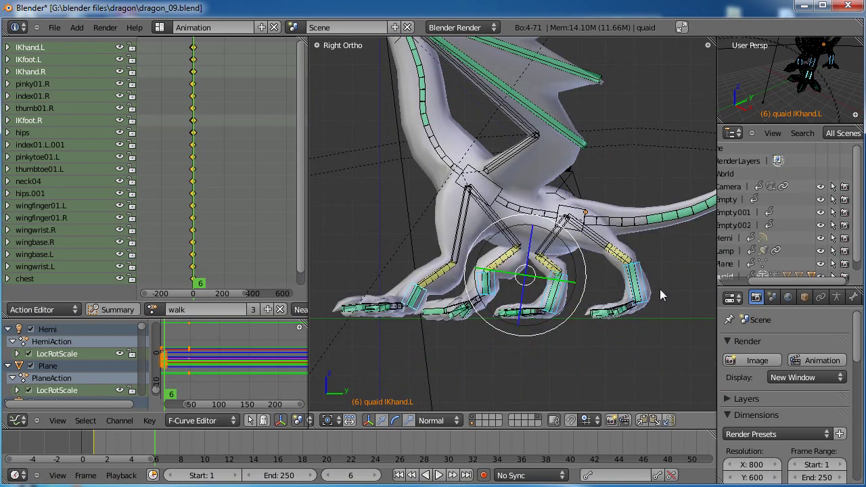
scroll(650, 292, up, 1)
shift+middle_drag(651, 294, 576, 194)
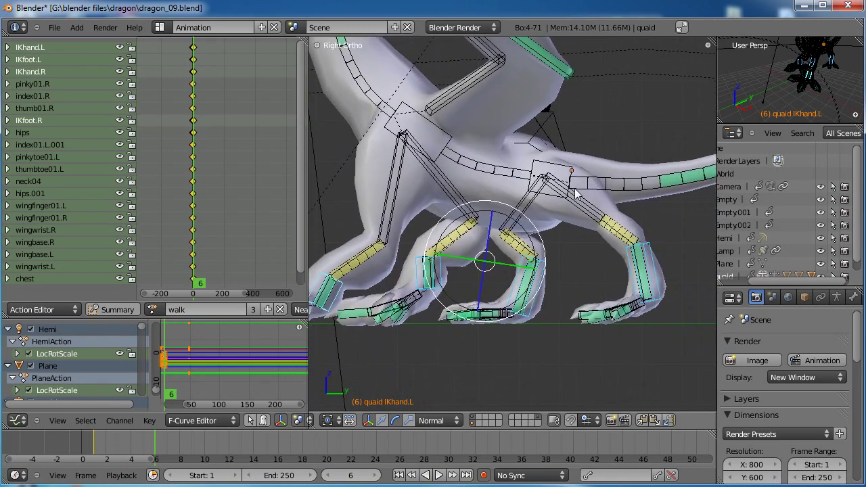
right_click(660, 249)
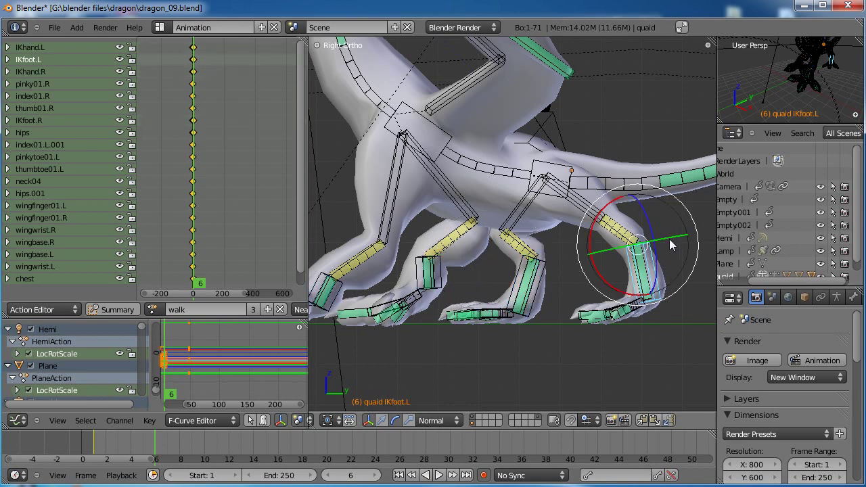
key(r)
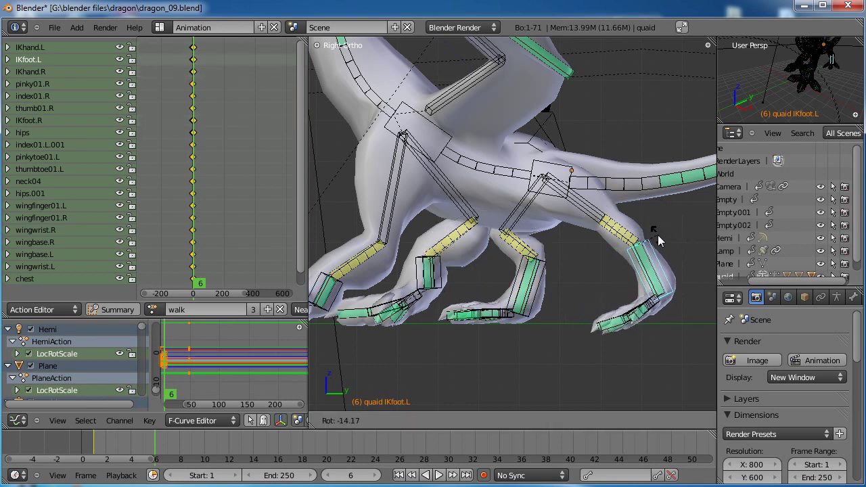
click(653, 237)
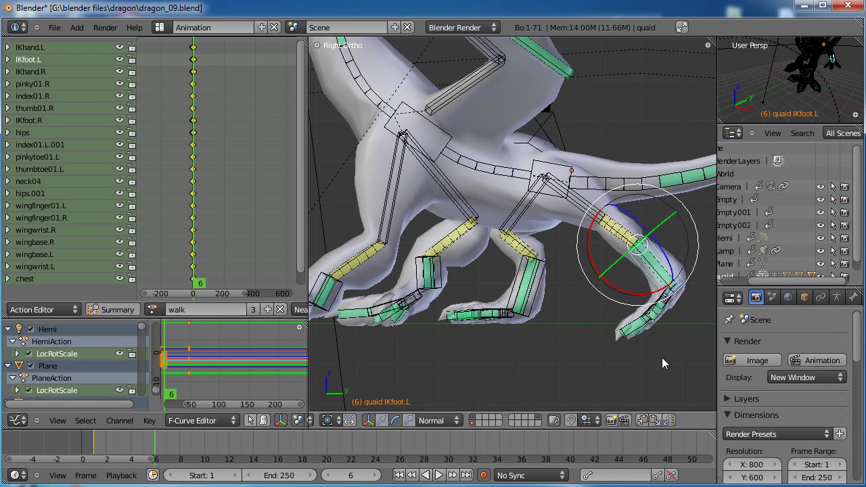
key(g)
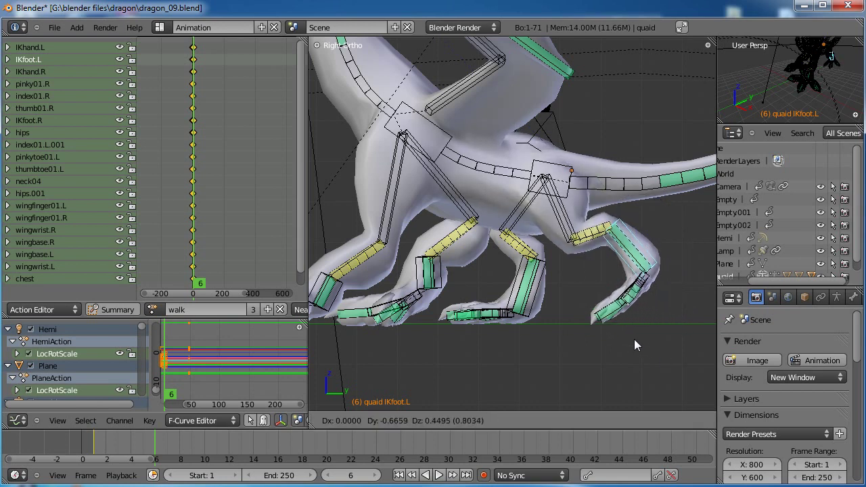
click(634, 339)
Rotate the left hind foot's toe bones, including indextoe02.L and pinkytoe01.L, to curl the toes
right_click(633, 311)
key(r)
click(609, 318)
right_click(609, 318)
key(r)
click(638, 329)
right_click(638, 295)
key(r)
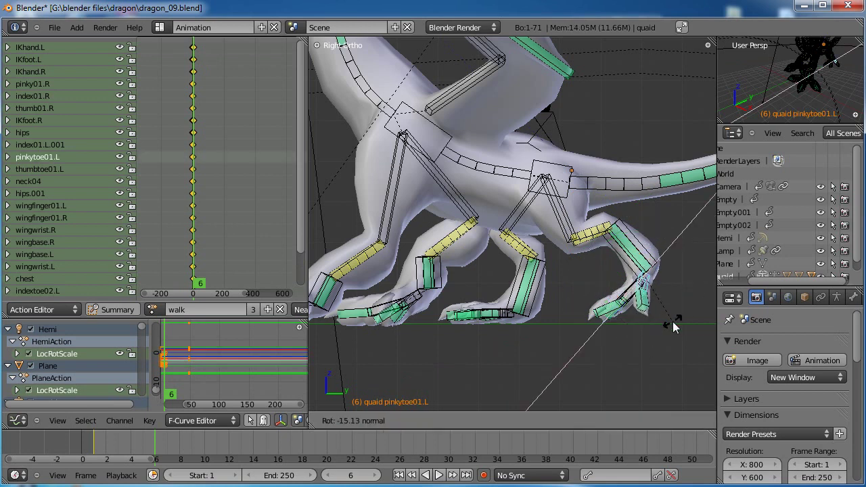
click(673, 327)
Nudge IKfoot.L slightly forward and down, and rotate thumbtoe02.L to refine the toe pose
right_click(648, 257)
key(g)
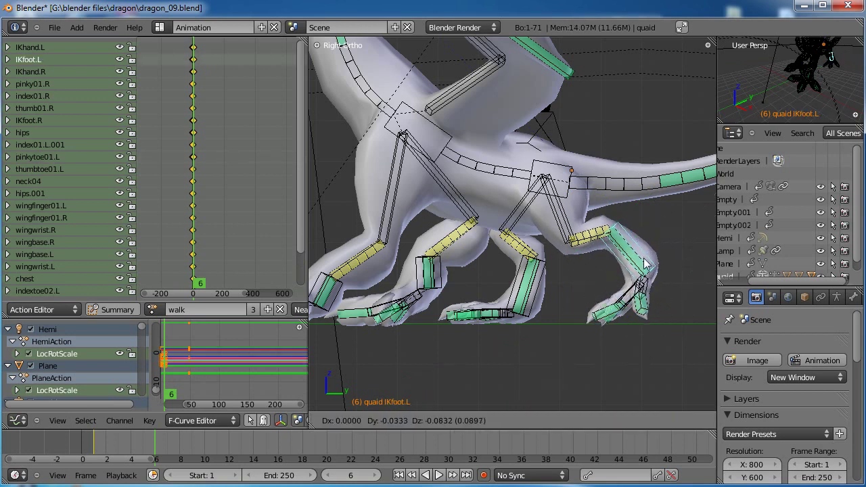
click(646, 268)
right_click(616, 331)
key(r)
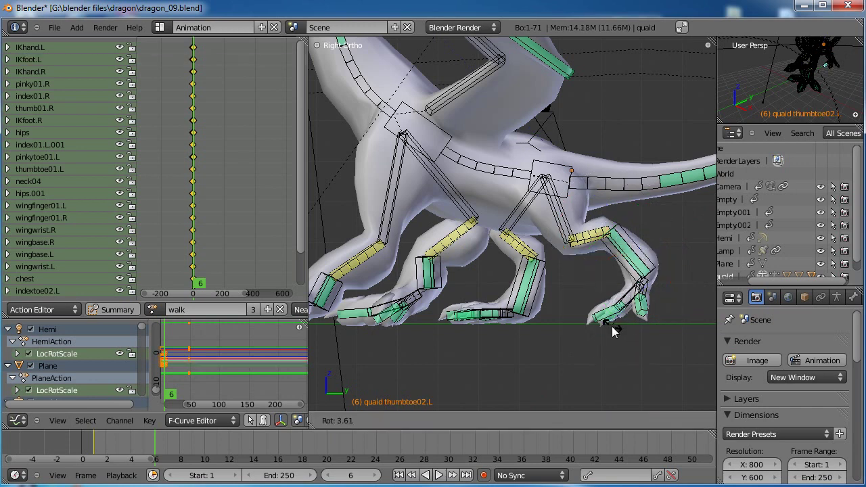
click(610, 327)
Rotate the neck04 bone at the base of the neck slightly at frame 6
scroll(588, 263, down, 2)
shift+middle_drag(562, 237, 583, 266)
drag(152, 446, 156, 474)
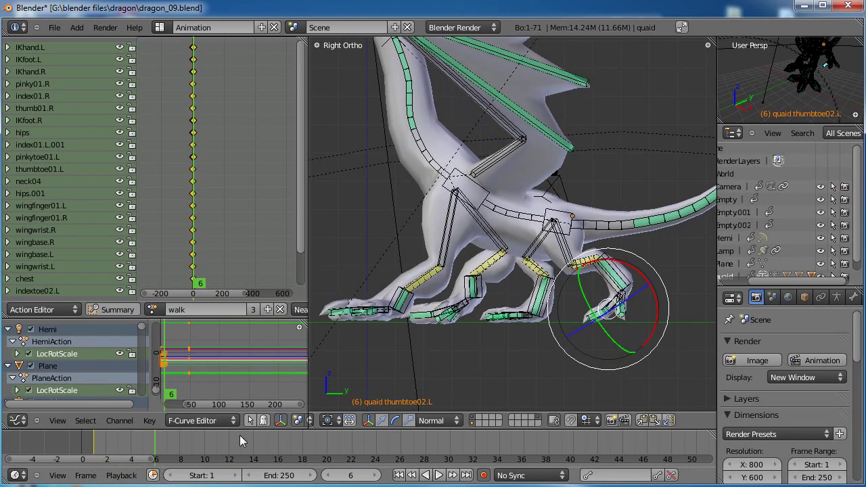
scroll(447, 329, down, 4)
right_click(460, 218)
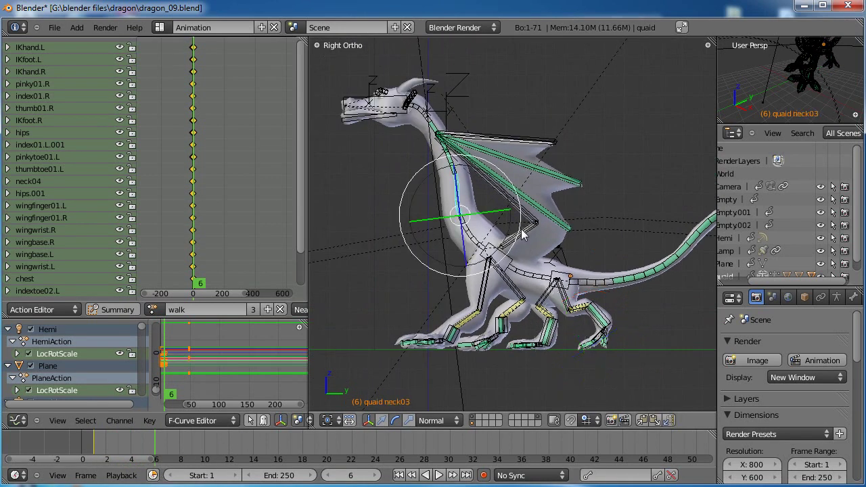
right_click(541, 236)
key(r)
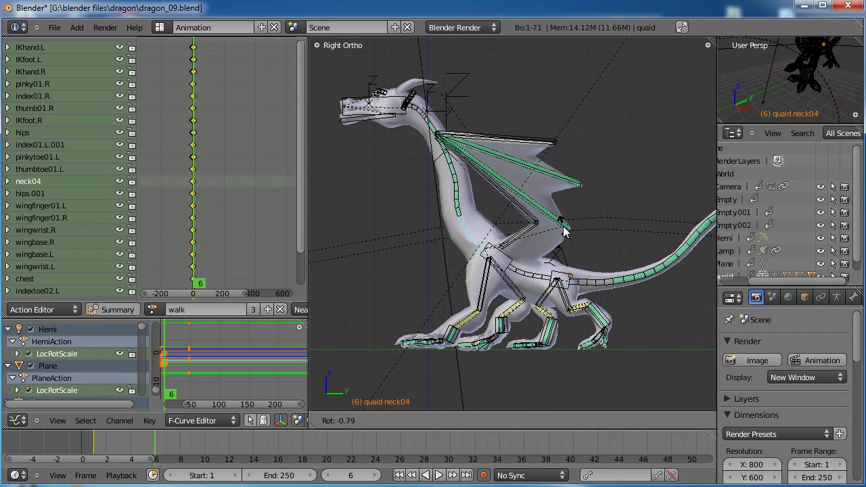
click(565, 230)
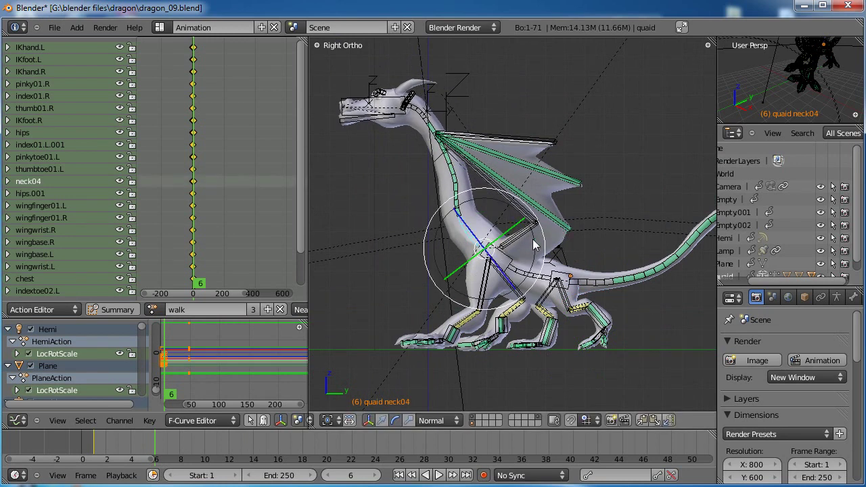
Examine the walk action's keyframes at frames 1 and 6
scroll(176, 261, up, 5)
middle_drag(201, 248, 192, 174)
scroll(218, 237, up, 13)
scroll(173, 211, up, 5)
scroll(237, 212, up, 11)
middle_drag(174, 212, 200, 206)
scroll(200, 208, up, 2)
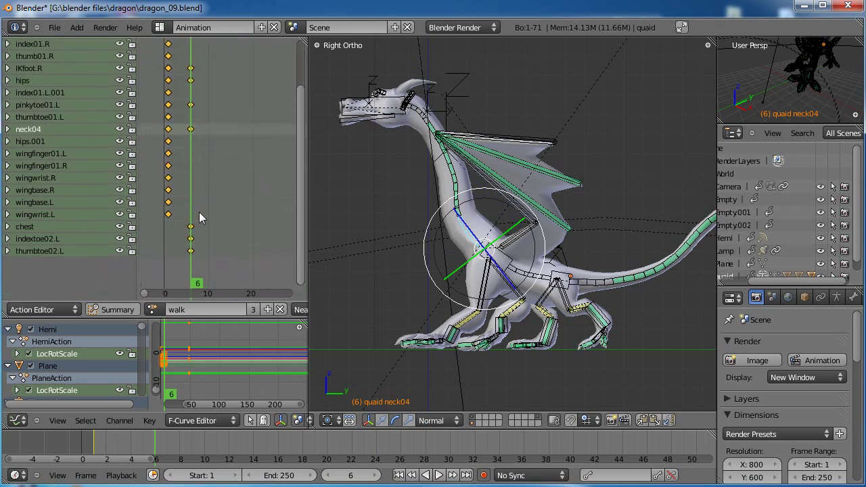
Rotate the hips.001 bone at the tail base slightly upward at frame 6
right_click(602, 286)
scroll(649, 289, down, 2)
shift+middle_drag(649, 289, 628, 310)
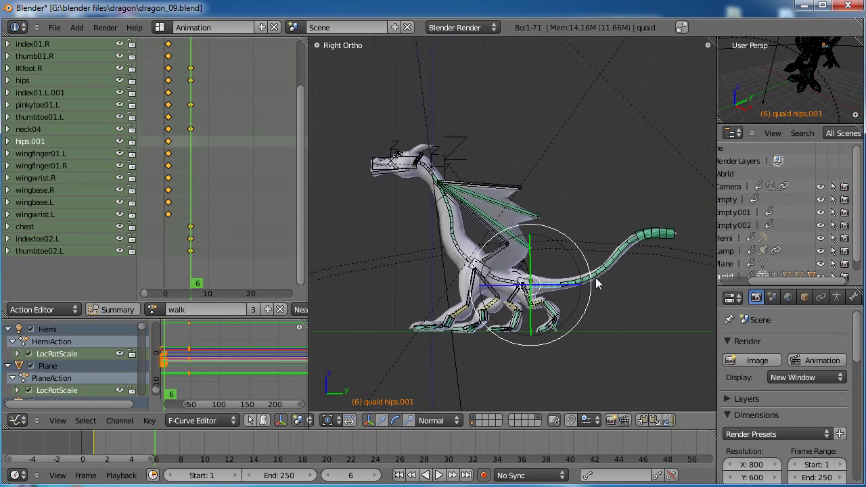
key(r)
click(598, 273)
Set the current frame to 11 and move IKfoot.L forward and up to lift the left hind foot
drag(163, 447, 212, 454)
scroll(477, 377, up, 6)
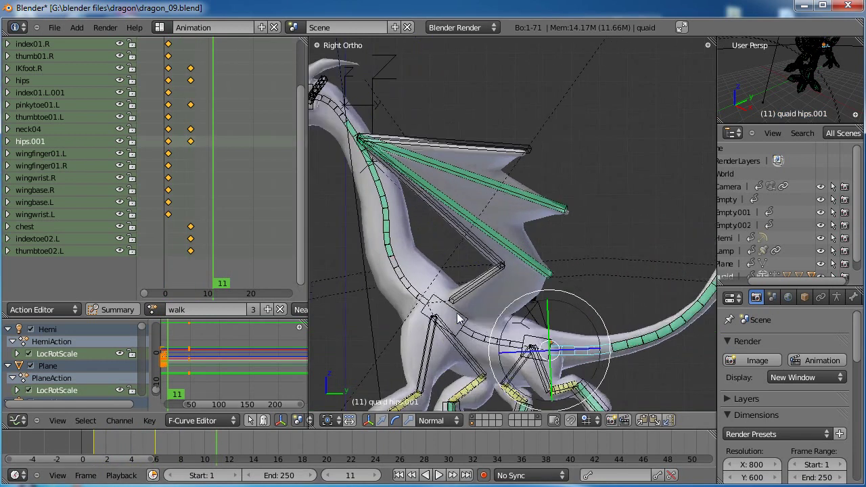
shift+middle_drag(566, 300, 585, 319)
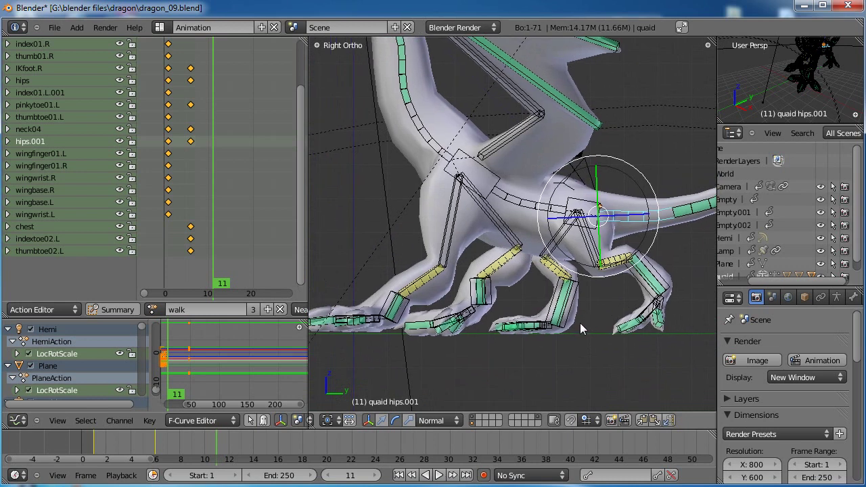
right_click(672, 287)
key(g)
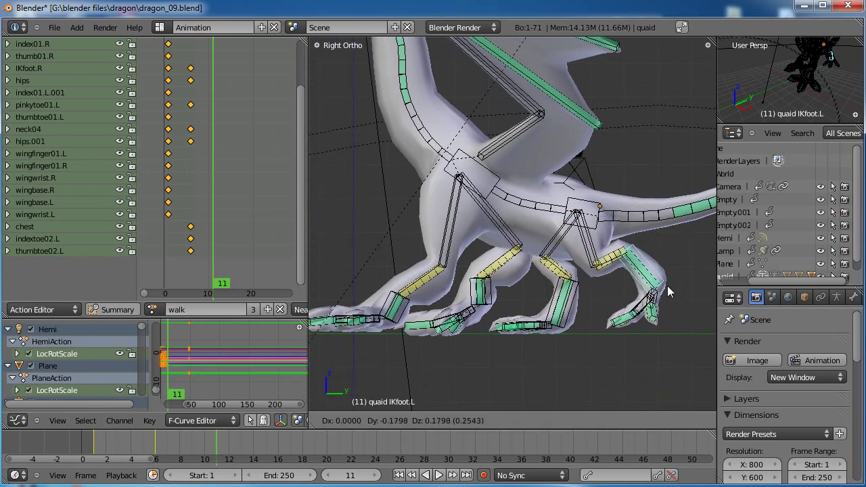
click(653, 278)
Raise the hips bone at frame 11
right_click(590, 228)
key(g)
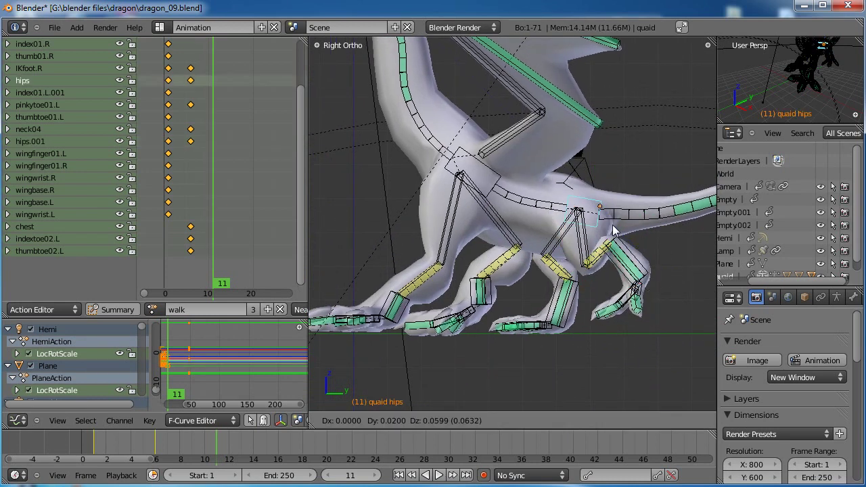
click(606, 217)
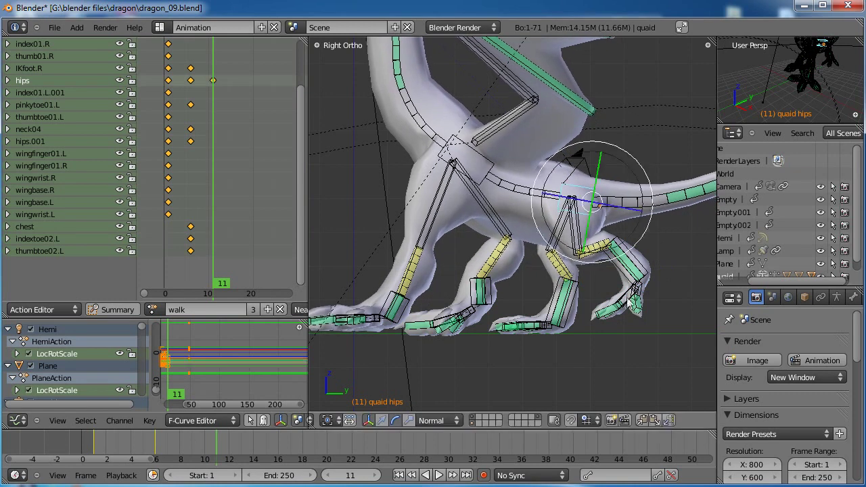
Rotate the left hind toe bones index01.L.001, pinkytoe01.L and thumbtoe01.L at frame 11 to pose the lifted foot
right_click(599, 284)
key(r)
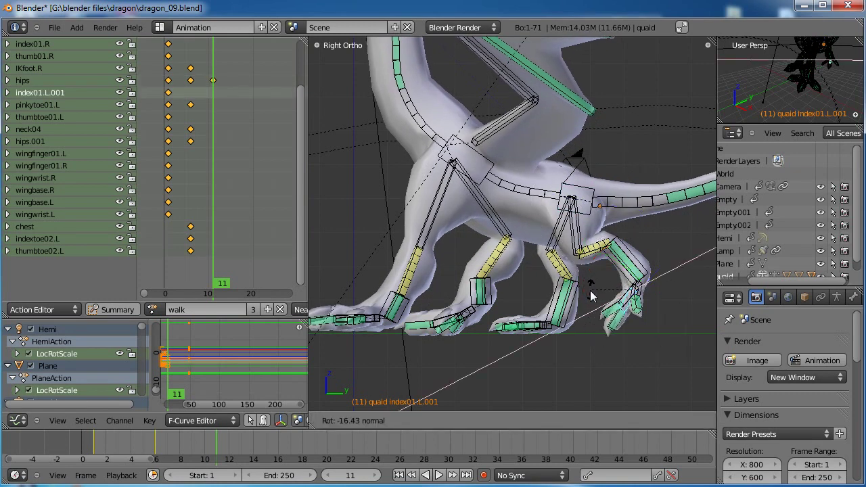
click(606, 322)
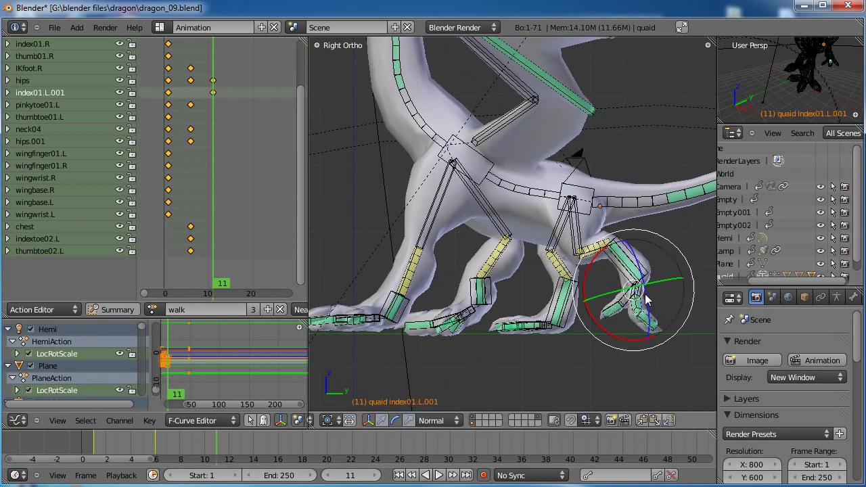
right_click(612, 291)
key(r)
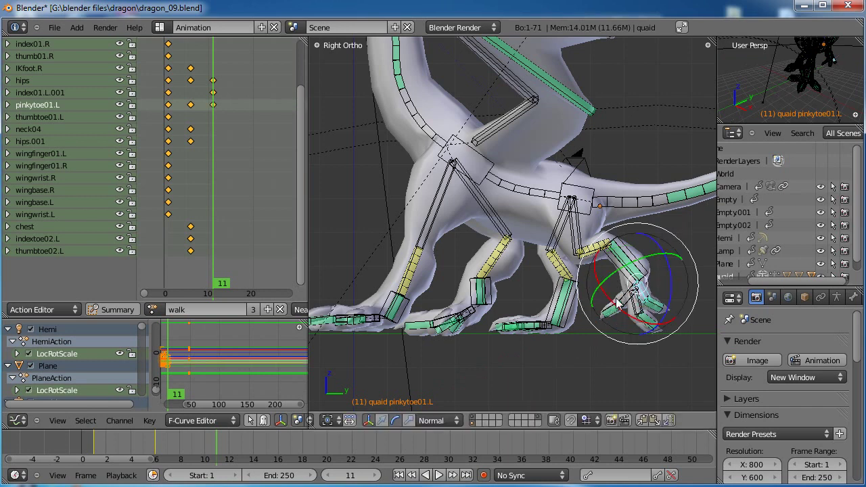
click(609, 301)
right_click(653, 279)
key(r)
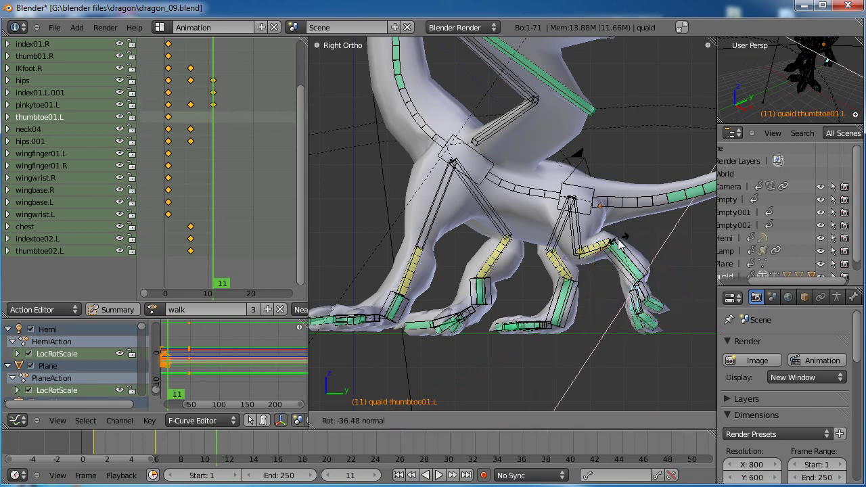
click(619, 251)
Move IKfoot.L slightly up and back at frame 11
right_click(633, 252)
key(g)
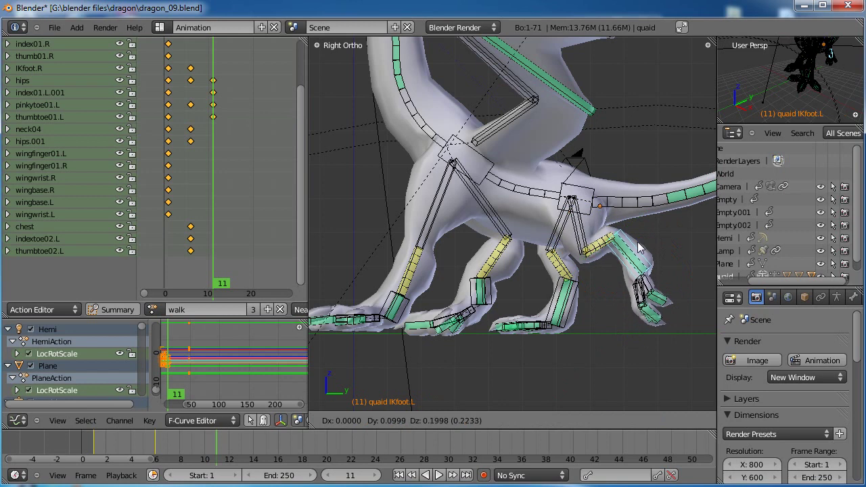
click(637, 242)
Rotate the hips bone slightly and shift it forward at frame 11
right_click(575, 196)
key(r)
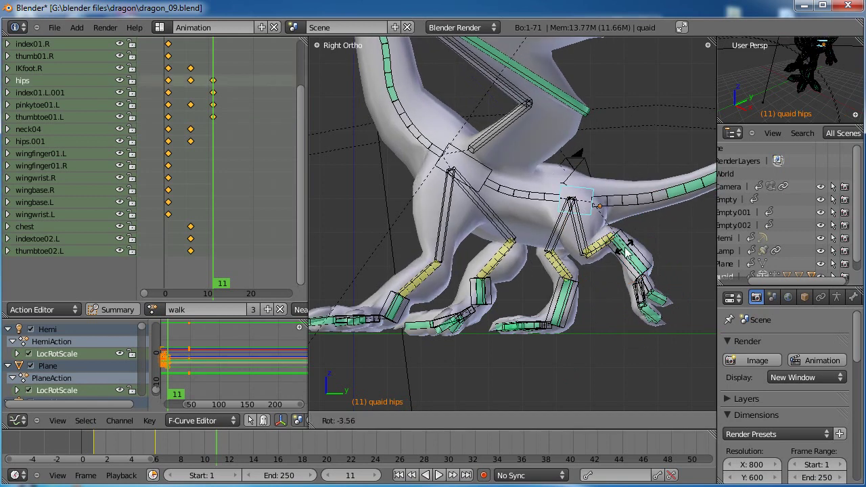
click(623, 250)
key(g)
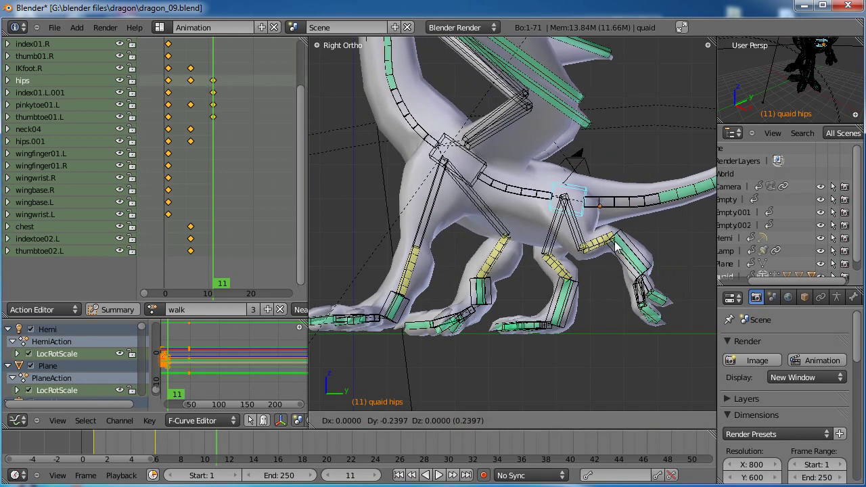
click(607, 247)
At frame 6, rotate the left hind toe bones index01.L.001, thumbtoe01.L and pinkytoe01.L to correct the foot's pose
drag(230, 438, 155, 445)
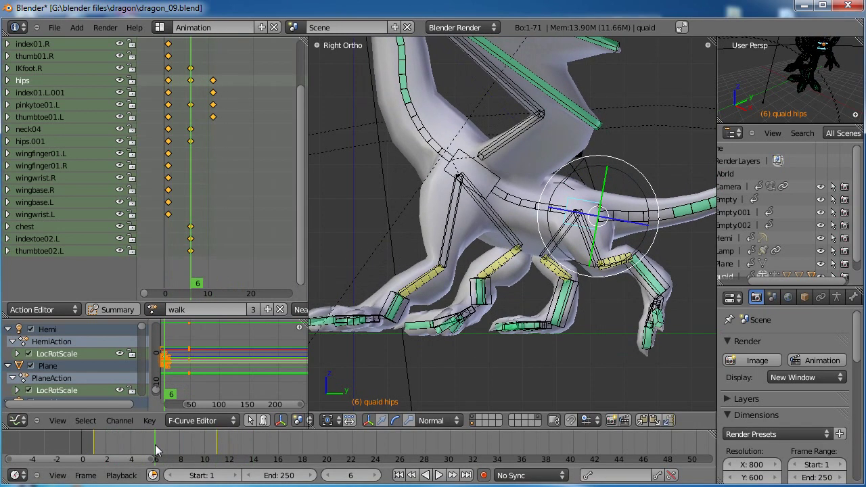
right_click(651, 321)
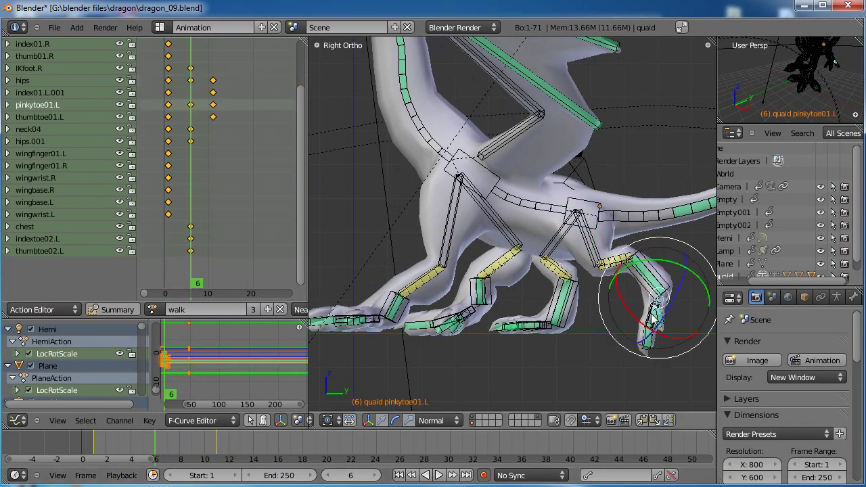
drag(617, 339, 608, 331)
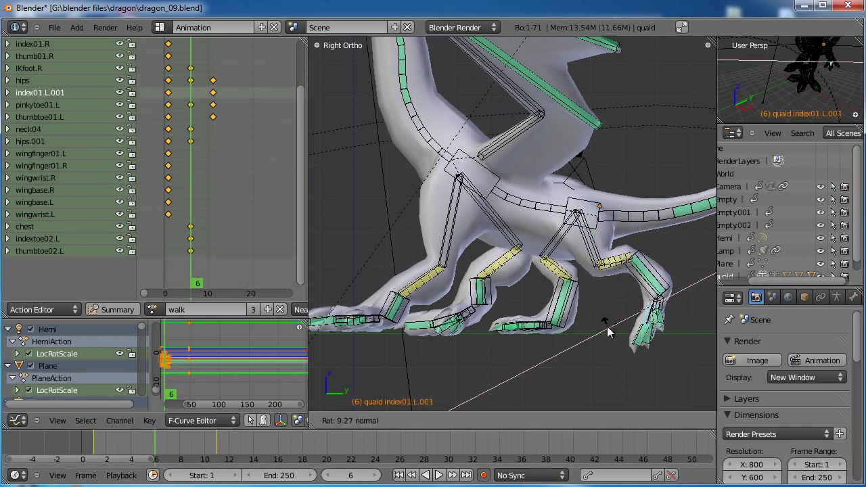
click(592, 318)
right_click(653, 316)
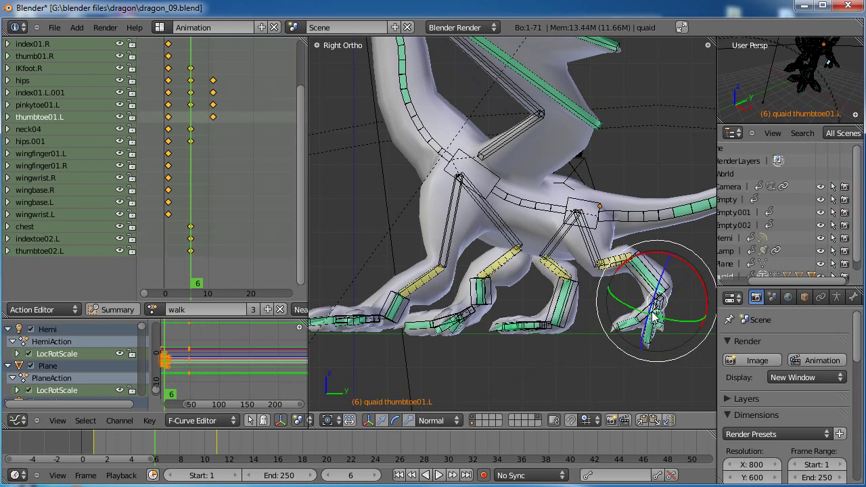
drag(698, 277, 699, 294)
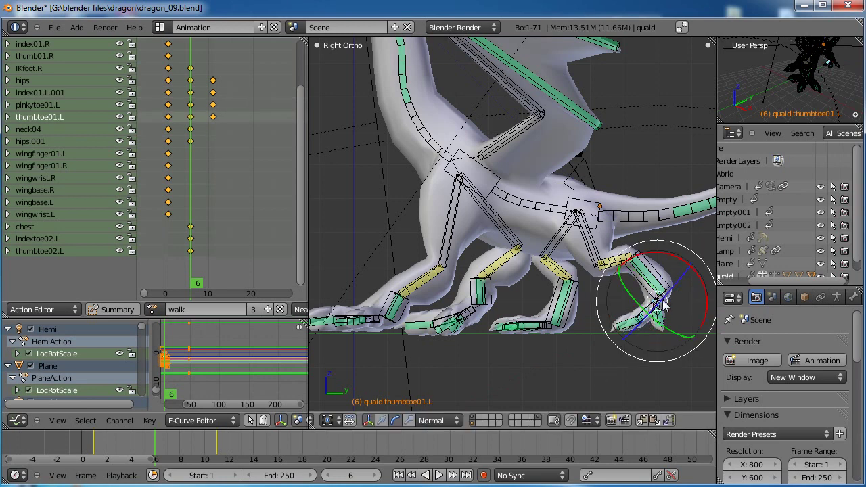
right_click(659, 302)
right_click(663, 300)
drag(680, 336, 680, 335)
Set the current frame back to 11
click(167, 446)
drag(167, 446, 217, 450)
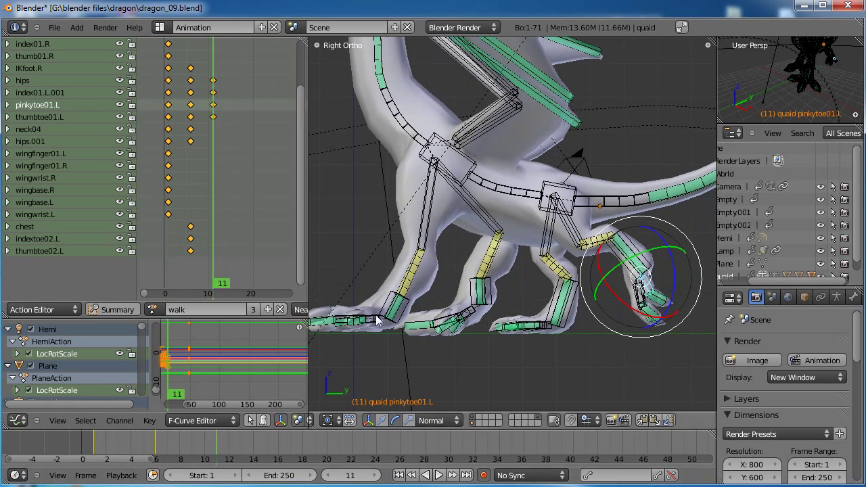
right_click(401, 330)
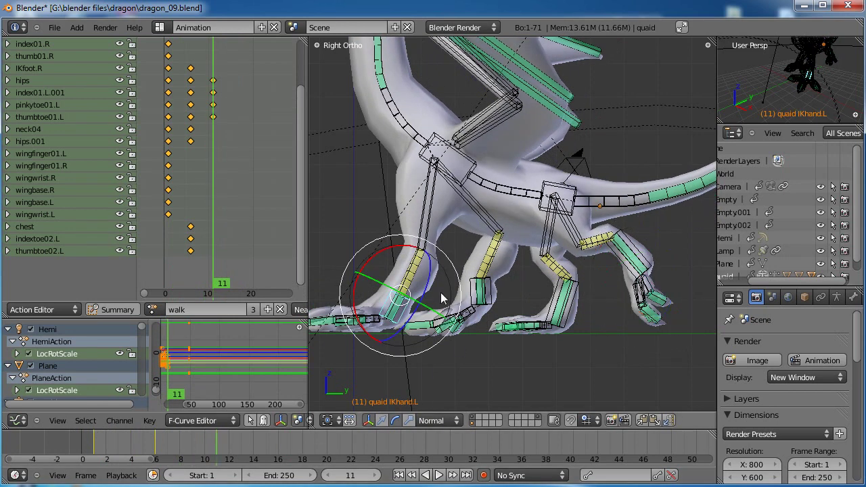
key(g)
key(Escape)
Rotate the chest bone at frame 11 to tilt the front of the body downward
right_click(451, 152)
key(r)
click(493, 164)
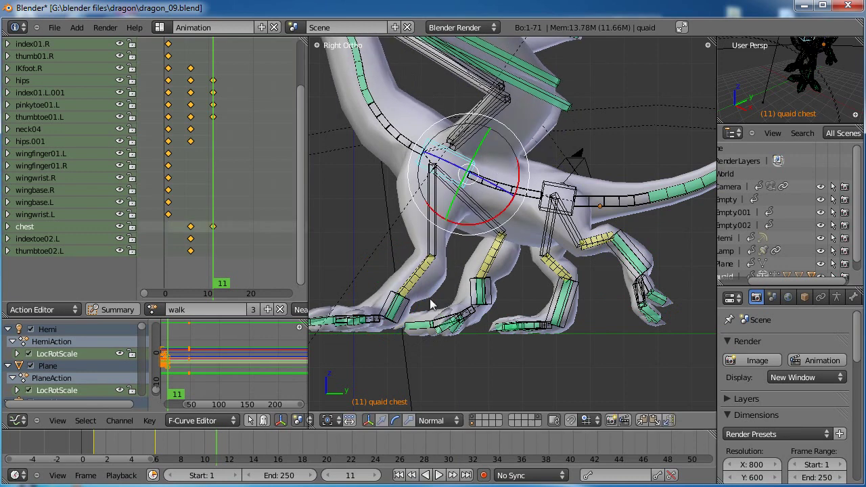
Move IKhand.L backward along the ground at frame 11
right_click(414, 318)
key(g)
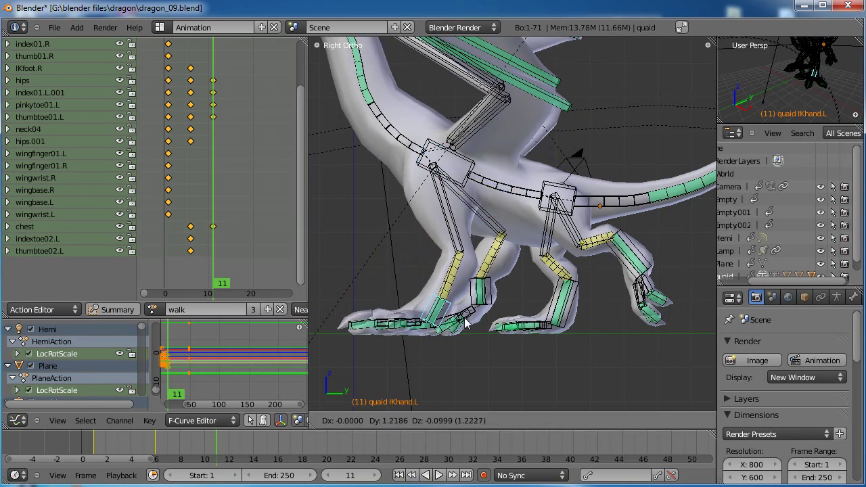
click(470, 318)
Lift IKhand.R forward and up at frame 11 and rotate it to raise the right front foot
right_click(497, 294)
key(g)
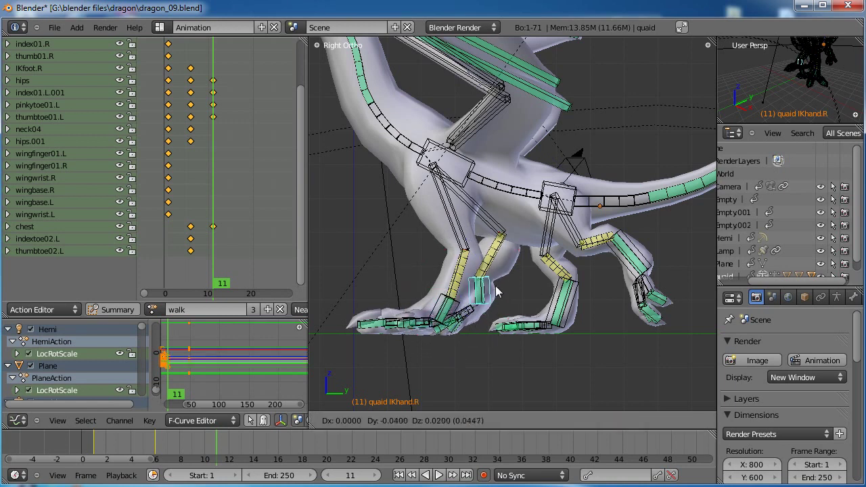
click(483, 285)
key(r)
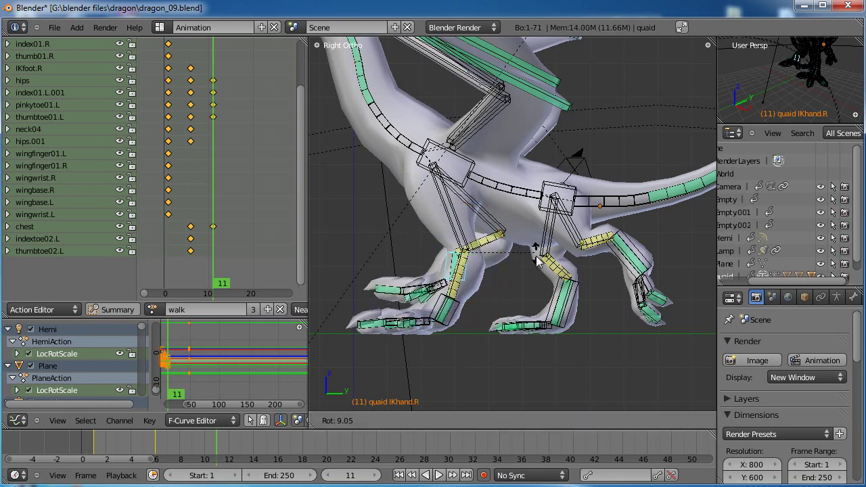
click(537, 271)
Rotate the right front finger bones index01.R, pinky01.R and thumb01.R at frame 11 so they hang from the lifted foot
right_click(414, 277)
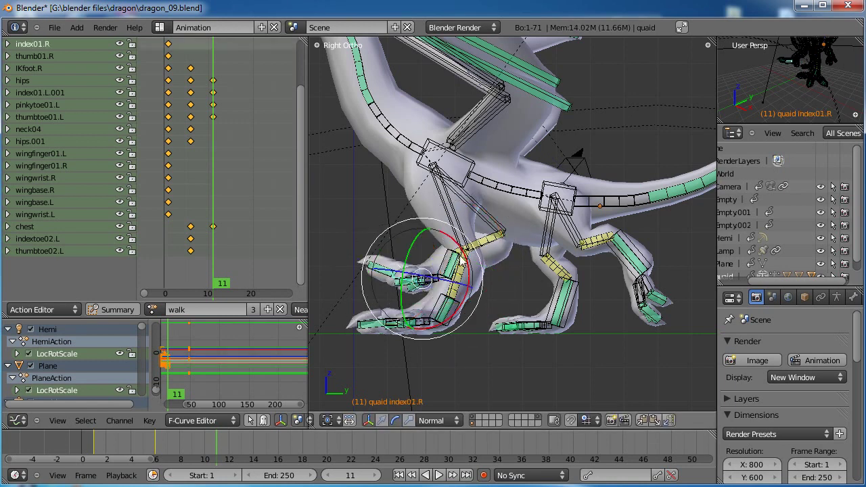
key(r)
click(464, 285)
right_click(472, 274)
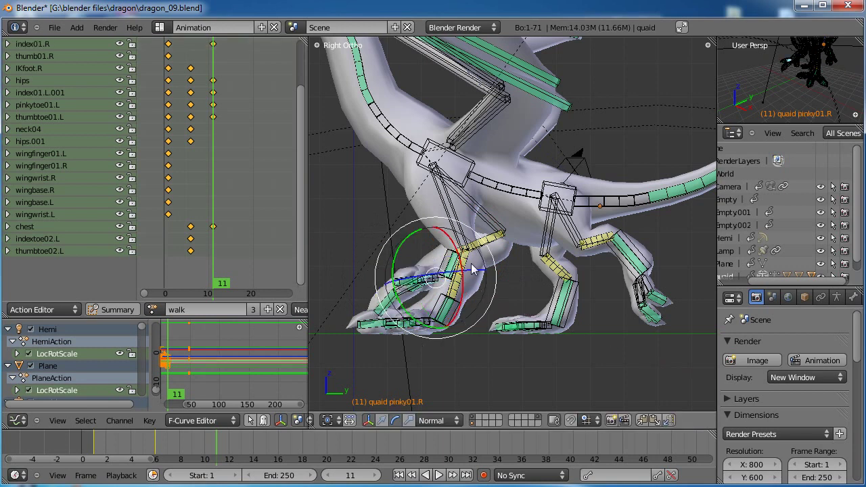
middle_drag(433, 263, 500, 330)
scroll(499, 330, up, 3)
key(r)
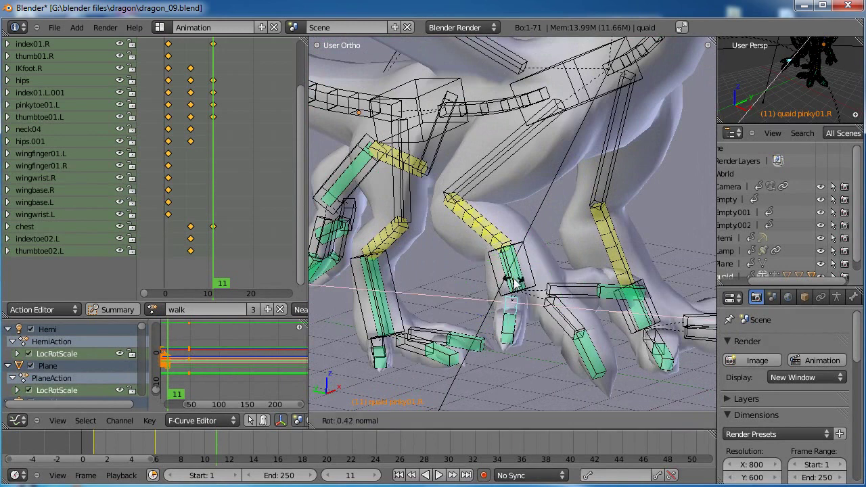
click(509, 294)
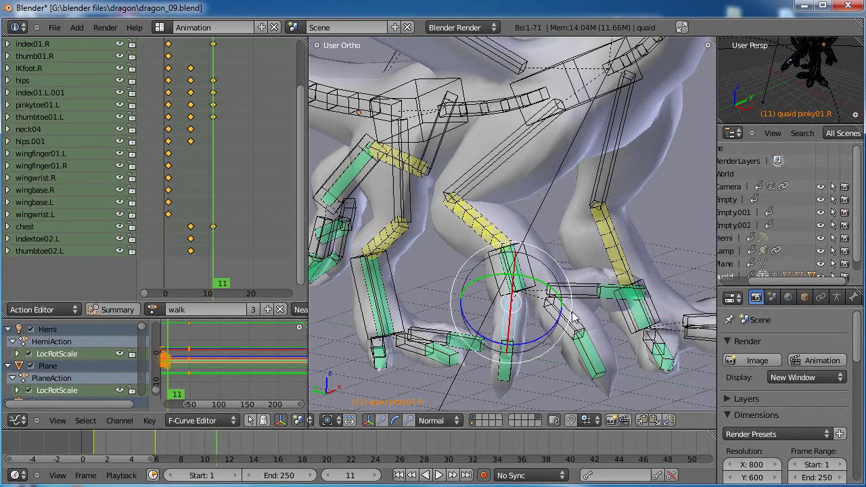
right_click(592, 297)
drag(570, 246, 588, 273)
At frame 6, rotate the right front finger bones thumb01.R, index01.R and pinky01.R to adjust the foot's pose
scroll(588, 273, down, 3)
middle_drag(587, 273, 394, 269)
drag(213, 445, 155, 455)
middle_drag(477, 222, 512, 212)
key(r)
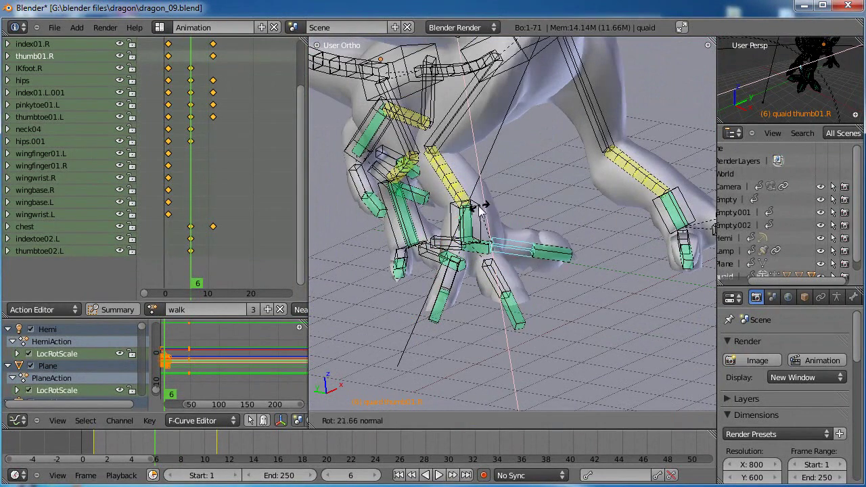
drag(481, 206, 481, 207)
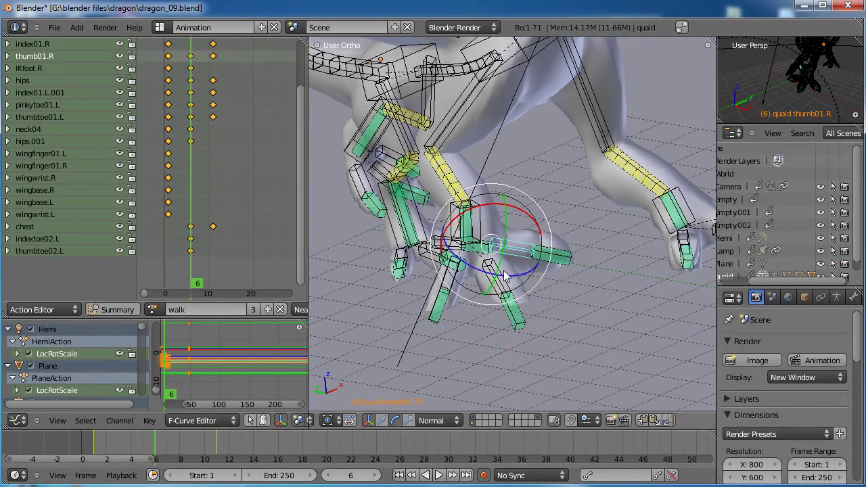
right_click(504, 271)
drag(510, 279, 504, 259)
right_click(455, 280)
middle_drag(456, 278, 602, 259)
drag(600, 259, 598, 255)
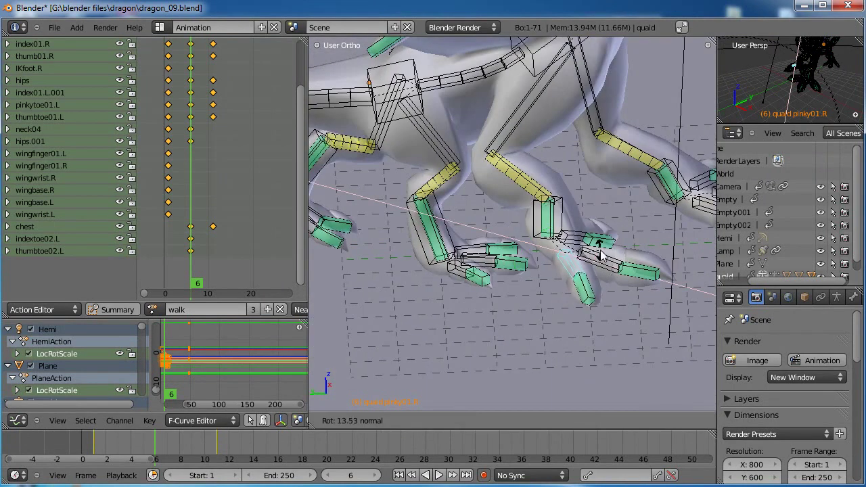
click(601, 252)
Scrub the timeline between frames 3 and 12 to examine the right front foot's motion from the right side view
mouse_move(170, 444)
mouse_down()
mouse_move(240, 442)
mouse_move(167, 445)
mouse_up()
drag(154, 450, 118, 454)
key(KP_3)
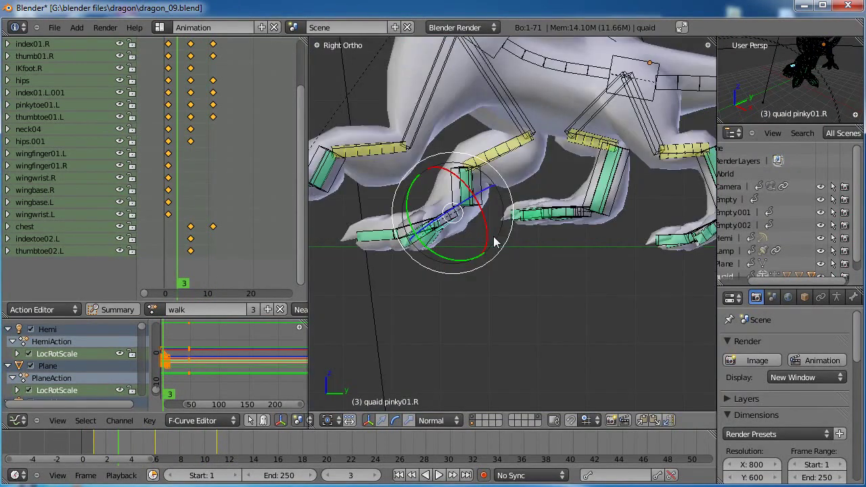
scroll(496, 242, down, 4)
mouse_move(131, 445)
mouse_down()
mouse_move(192, 447)
mouse_move(147, 446)
mouse_move(220, 455)
mouse_move(139, 450)
mouse_move(195, 450)
mouse_move(170, 459)
mouse_move(186, 455)
mouse_move(176, 454)
mouse_move(218, 470)
mouse_up()
scroll(486, 305, up, 3)
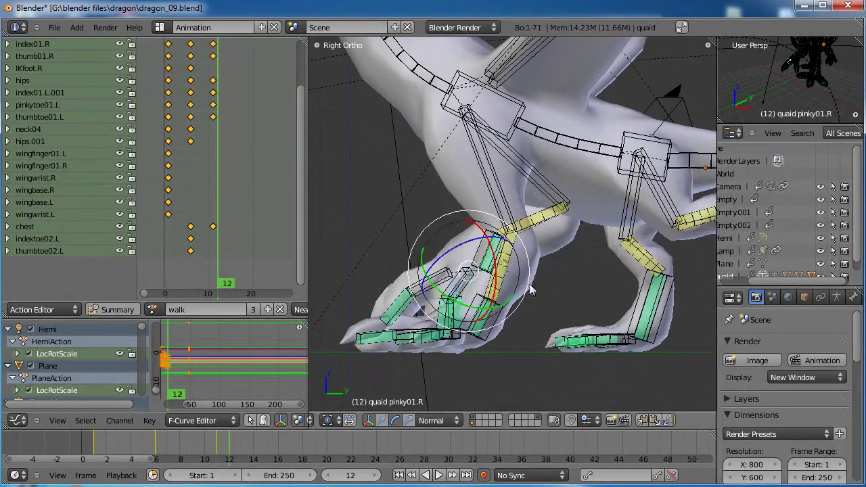
At frame 11, rotate and reposition IKhand.R to bring the lifted right front foot further back
mouse_move(230, 448)
mouse_down()
mouse_move(182, 460)
mouse_move(193, 460)
mouse_move(158, 439)
mouse_move(216, 451)
mouse_up()
key(r)
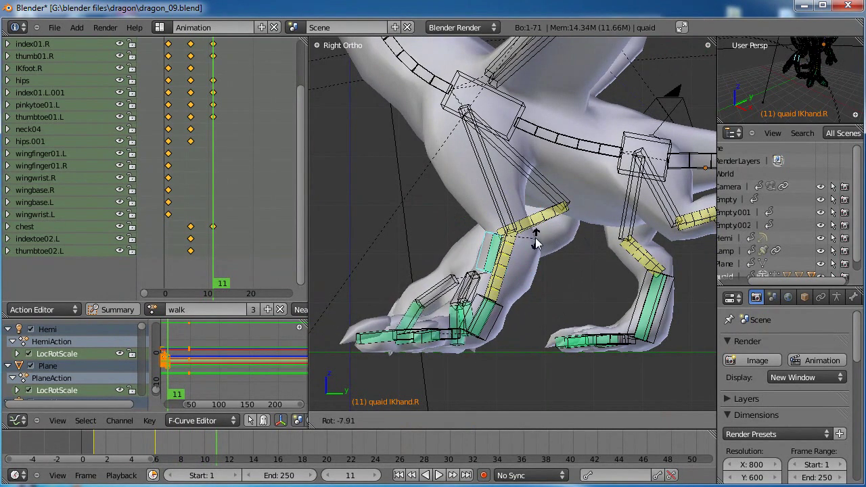
click(531, 247)
drag(549, 230, 526, 192)
key(g)
key(r)
key(g)
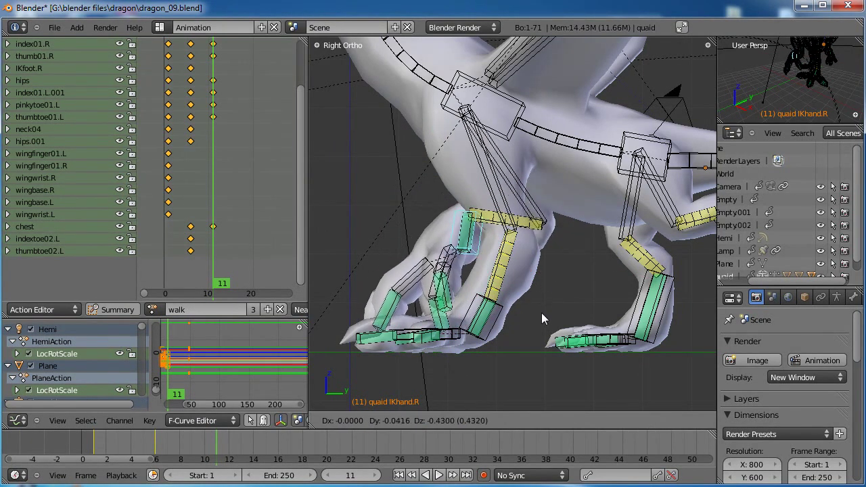
click(588, 312)
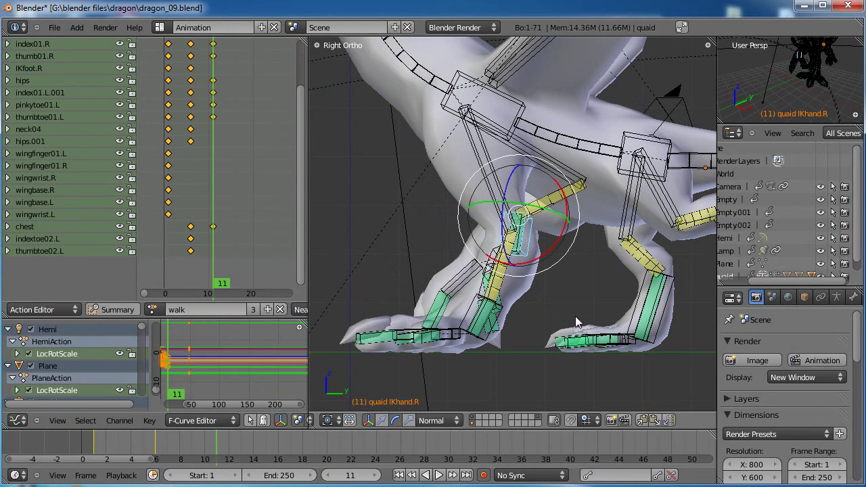
Step and scrub through the walk action's frames to examine the motion between the key poses
key(Left)
key(Left)
key(Left)
key(Left)
drag(191, 435, 245, 457)
key(Left)
key(Left)
key(Left)
key(Left)
key(Left)
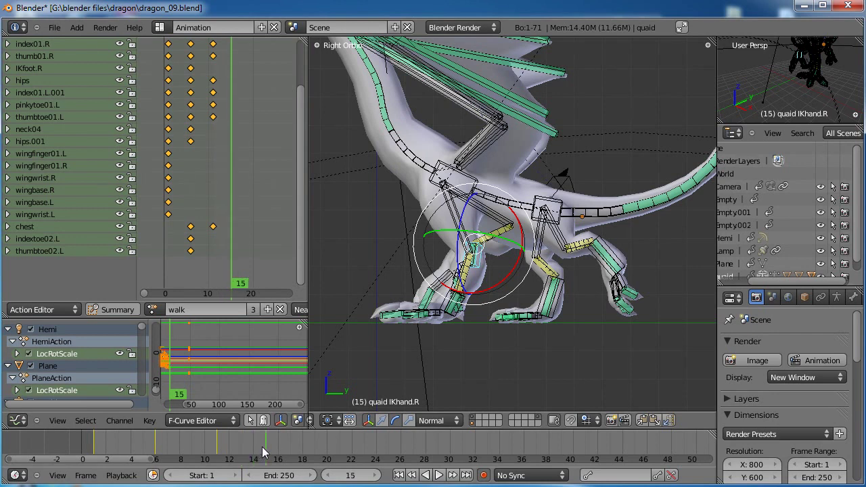
At frame 16, rotate IKhand.L and move it backward and up so the left front foot starts leaving the ground
scroll(237, 451, up, 4)
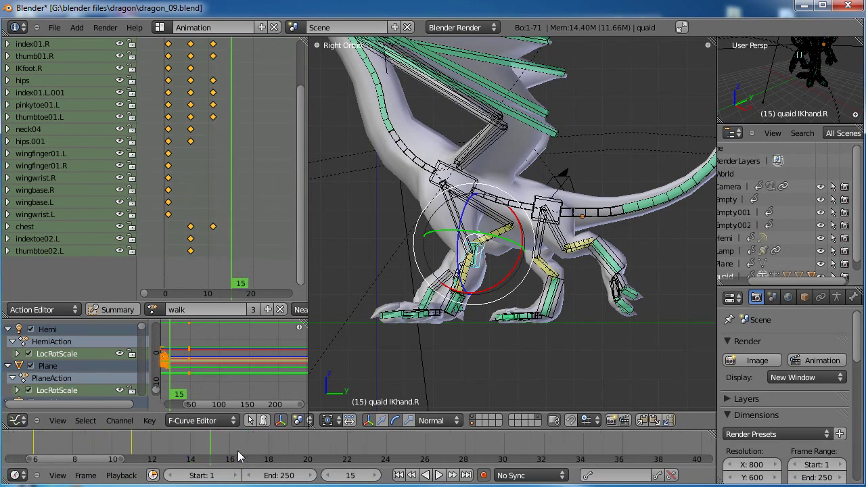
middle_drag(237, 445, 209, 445)
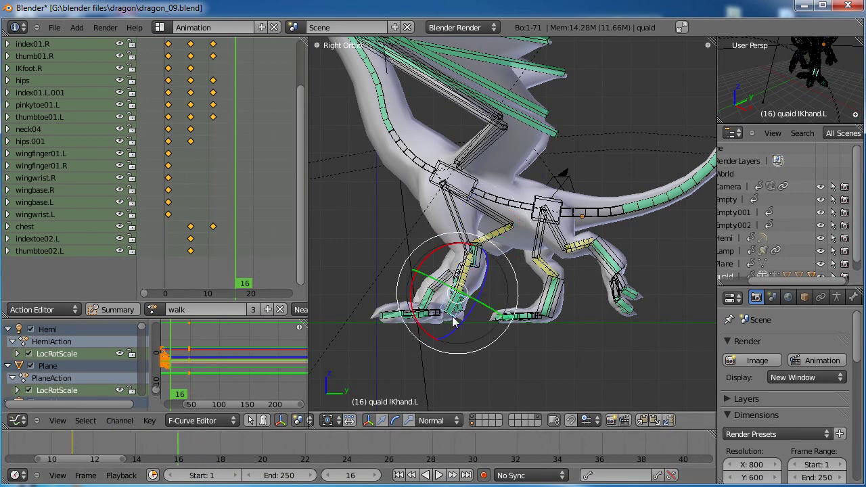
key(g)
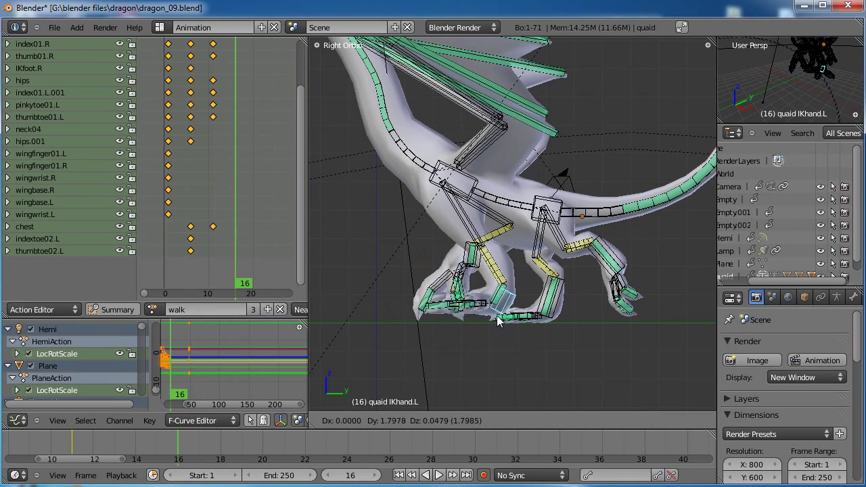
right_click(494, 320)
key(r)
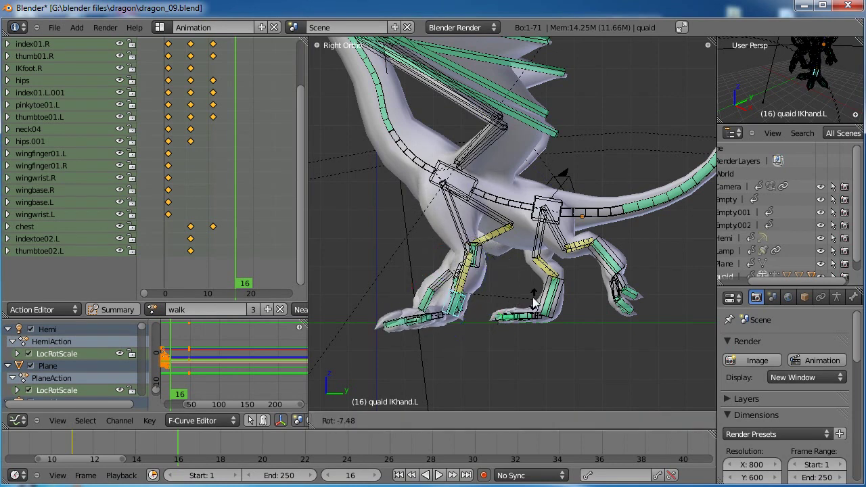
key(g)
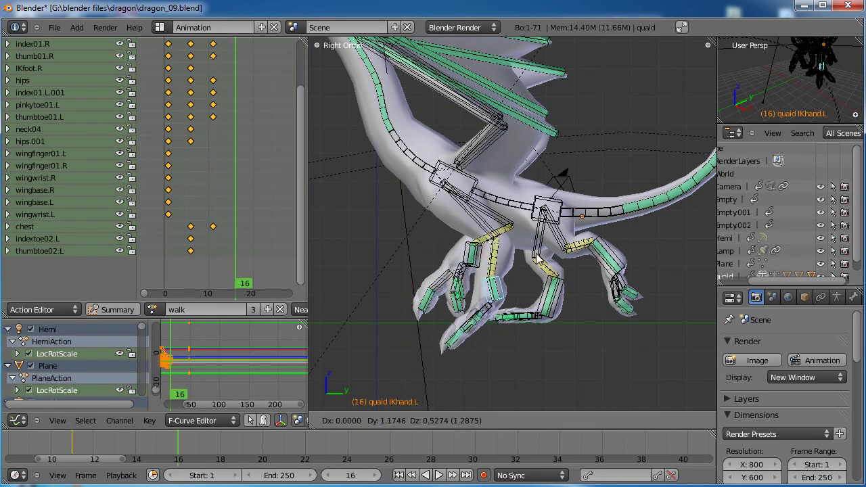
click(548, 251)
At frame 16, rotate the left front finger bones index01.L and thumb01.L to flatten them toward the ground
scroll(512, 321, up, 2)
shift+middle_drag(512, 321, 516, 291)
right_click(493, 322)
key(r)
click(475, 356)
right_click(497, 325)
key(r)
click(509, 351)
At frame 16, adjust the rotation of thumb01.L from a front angle and rotate pinky01.L to match
middle_drag(509, 350, 539, 302)
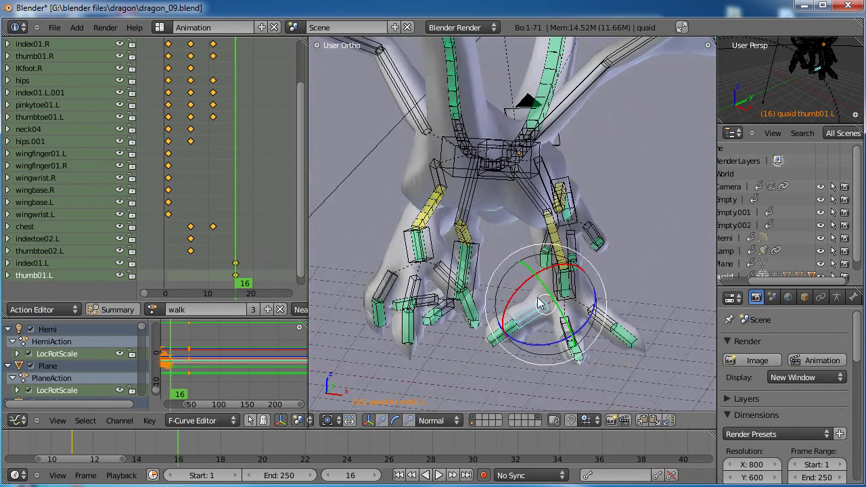
key(r)
click(548, 336)
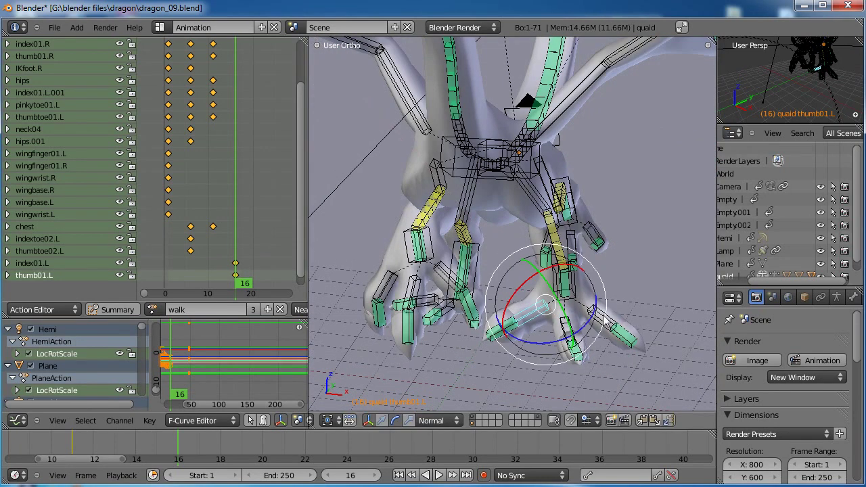
right_click(614, 327)
key(r)
click(619, 320)
At frame 16, move IKfoot.R backward about 1.03 units along the ground in the right side view
middle_drag(622, 324, 570, 296)
right_click(559, 313)
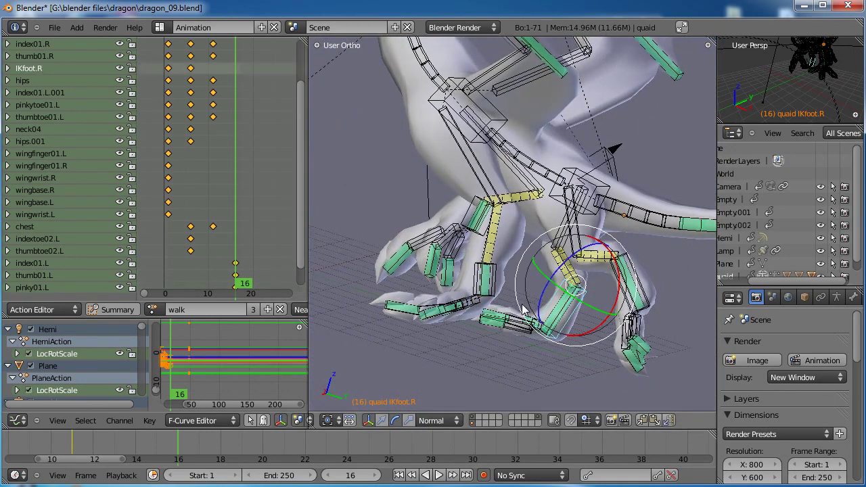
key(KP_3)
key(g)
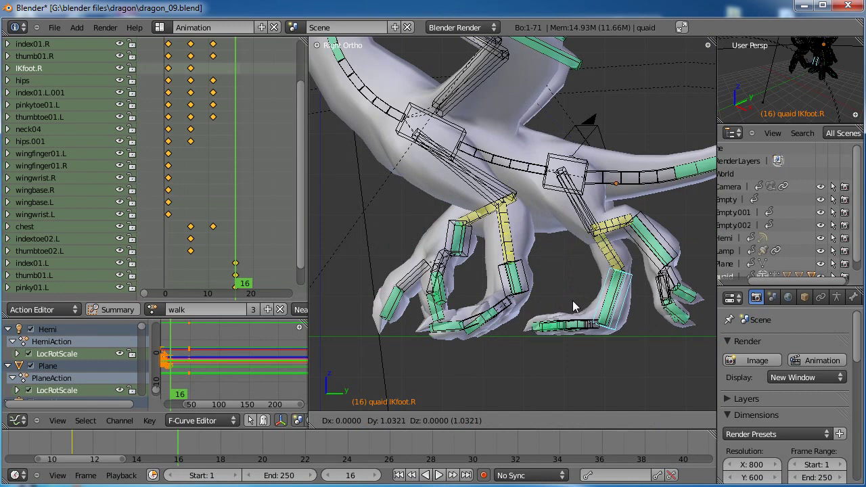
click(570, 305)
At frame 16, reposition the hips bone slightly and rotate the chest bone
right_click(516, 153)
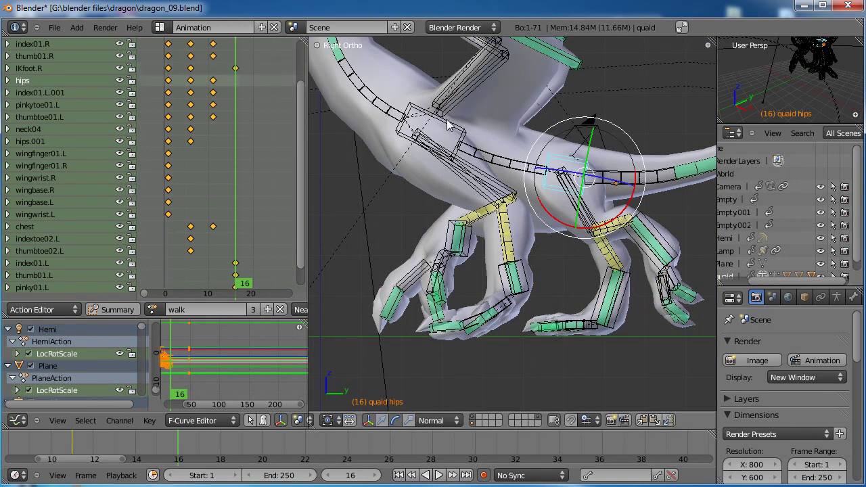
key(g)
click(451, 128)
right_click(450, 127)
key(r)
click(517, 144)
At frame 16, move IKhand.R forward and rotate it so the right front foot reaches out ahead of the body
right_click(672, 249)
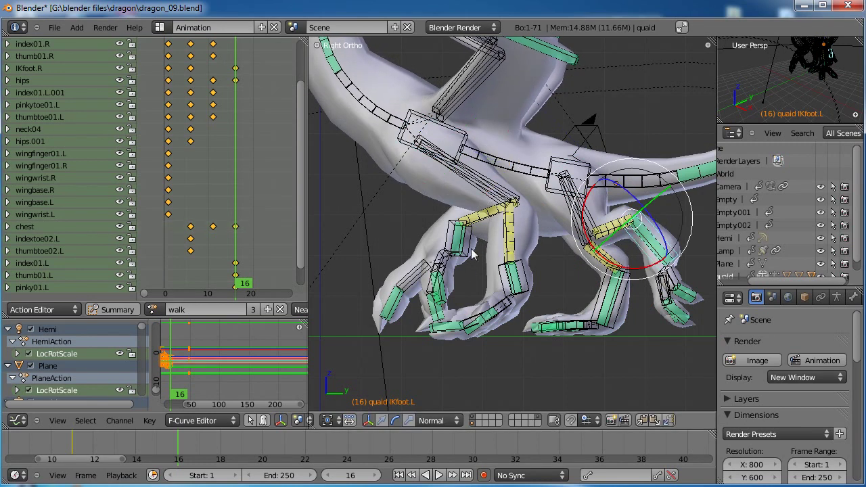
right_click(464, 247)
key(g)
click(386, 243)
shift+middle_drag(407, 251, 529, 258)
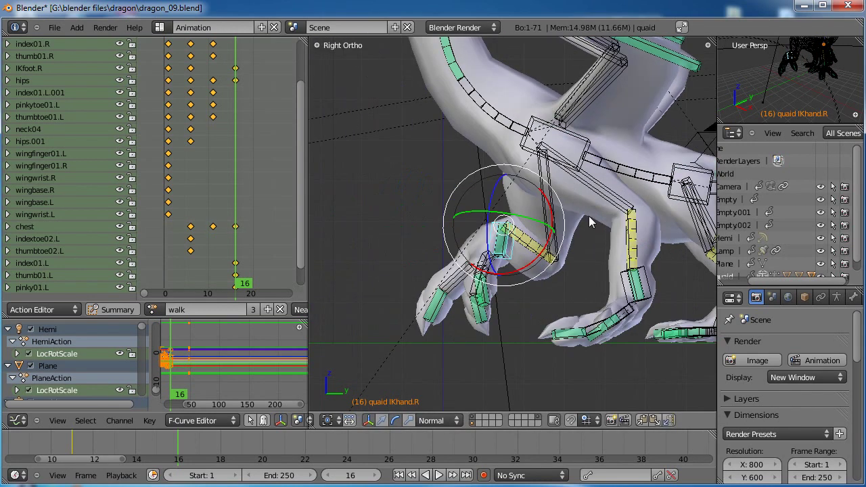
key(r)
click(513, 302)
key(g)
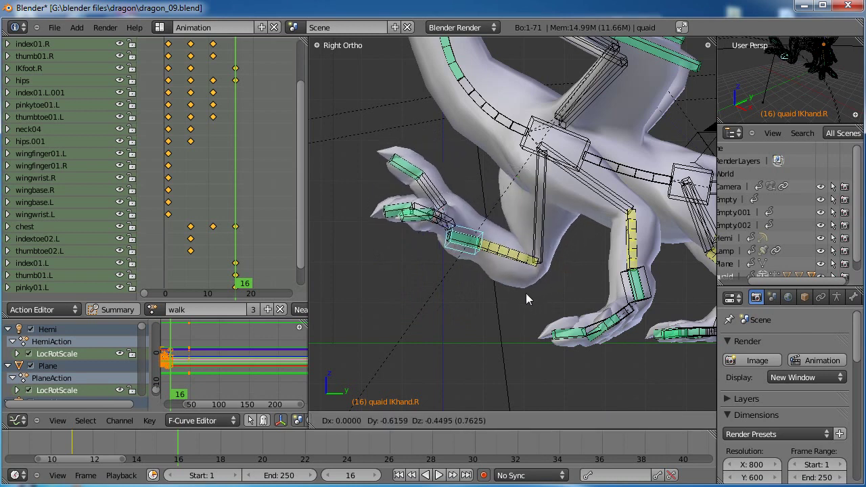
click(474, 318)
At frame 16, move IKfoot.L forward so the left hind foot passes beside the planted right hind foot
scroll(451, 301, down, 2)
right_click(652, 304)
key(g)
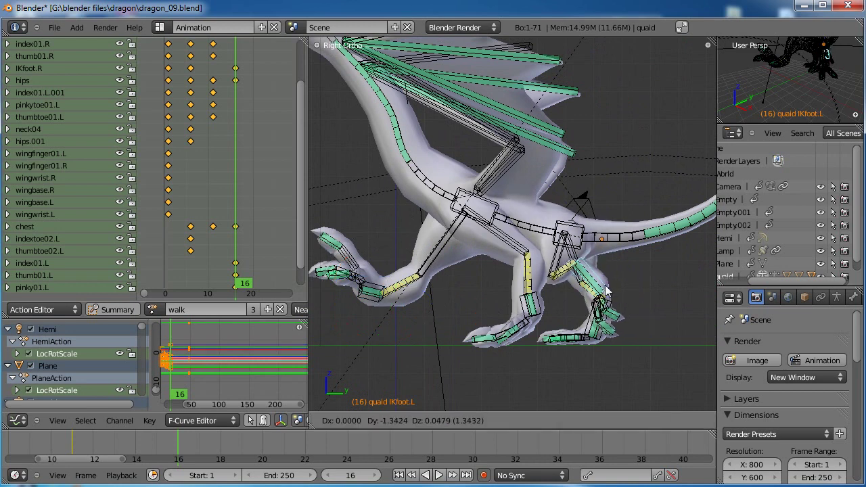
click(607, 289)
scroll(555, 271, down, 3)
mouse_move(541, 270)
middle_down()
mouse_move(512, 260)
mouse_move(568, 307)
mouse_move(563, 274)
mouse_move(477, 250)
mouse_move(534, 259)
middle_up()
scroll(569, 305, up, 3)
key(KP_3)
scroll(525, 260, up, 3)
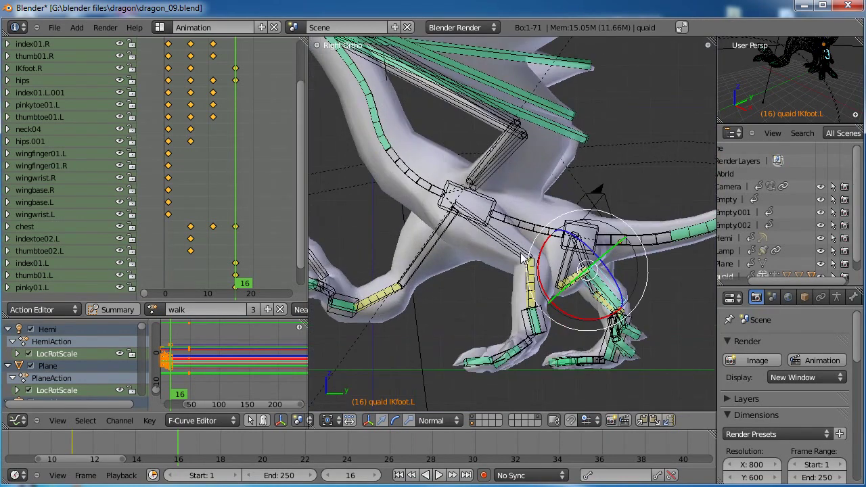
key(g)
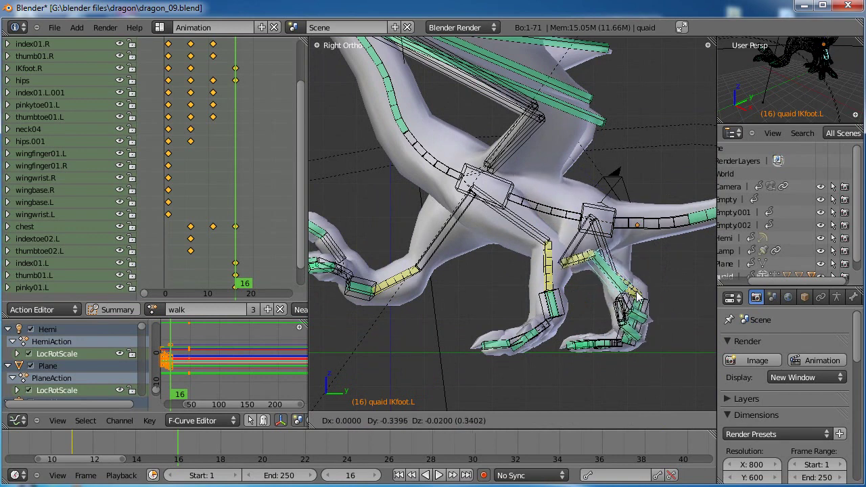
click(651, 301)
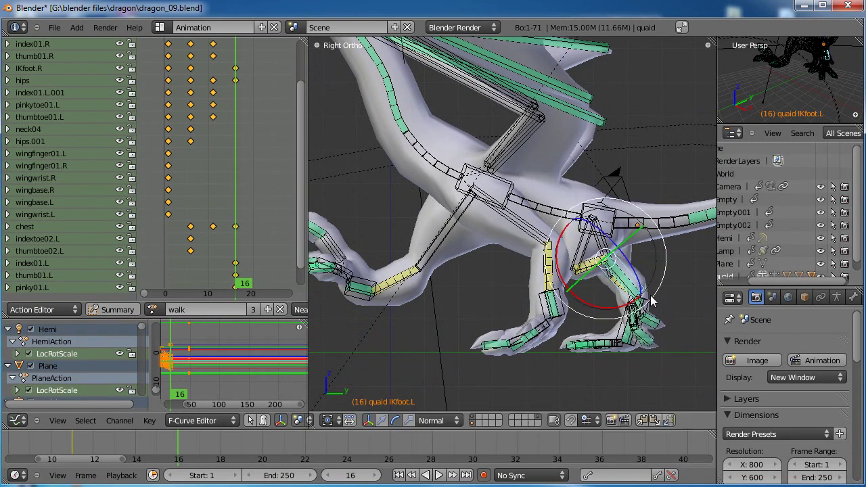
At frame 16, move IKhand.L forward, rotate it, and lower it so the left front foot meets the ground
right_click(567, 315)
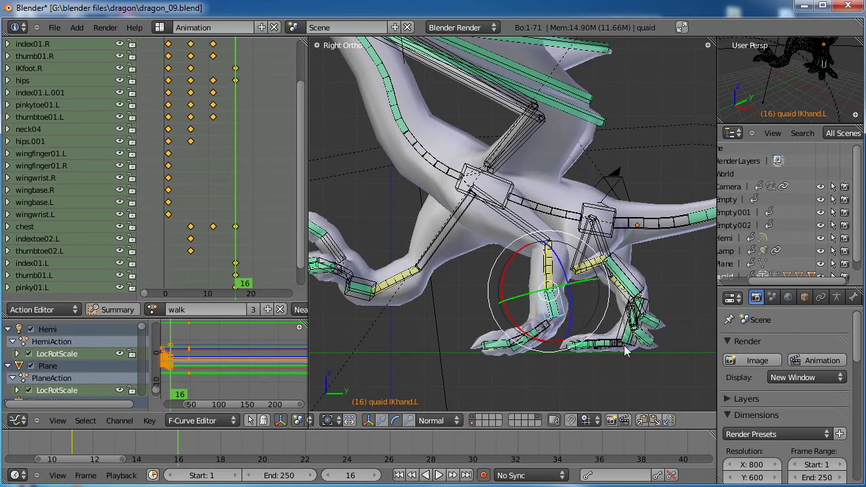
key(g)
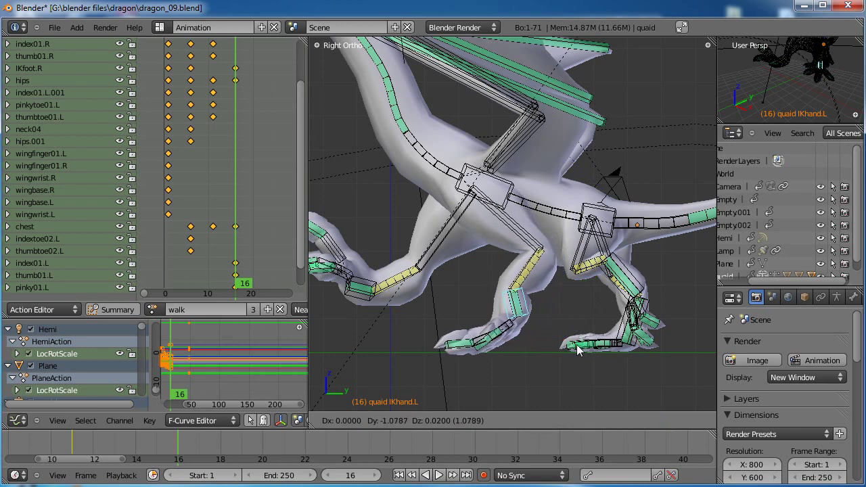
key(r)
click(532, 323)
key(g)
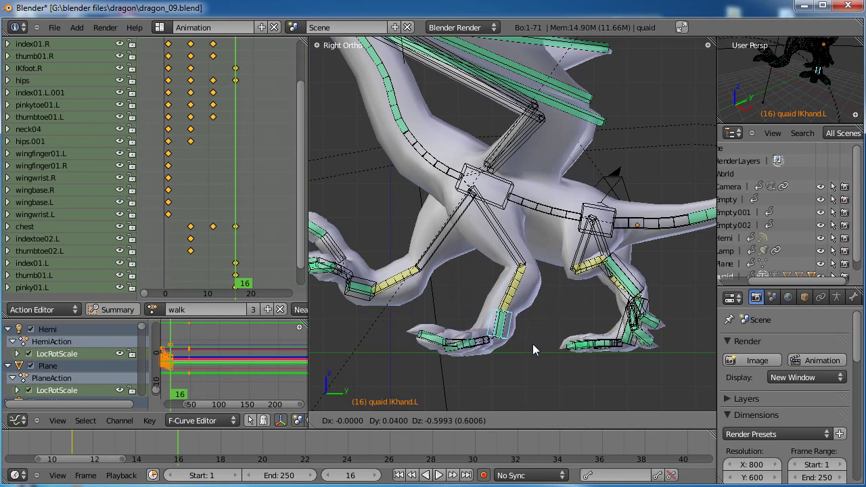
click(532, 347)
At frame 16, rotate index01.L to level the left front finger with the ground and try rotating thumb01.L
right_click(453, 345)
key(r)
click(545, 327)
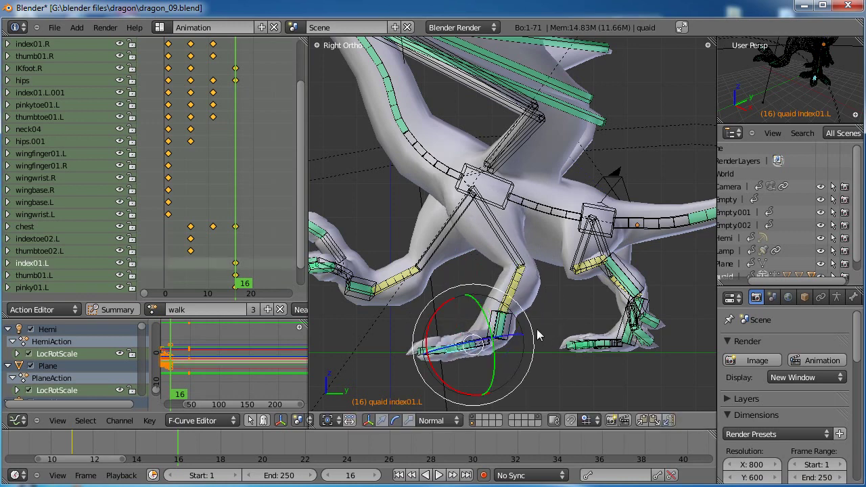
right_click(494, 347)
key(r)
right_click(492, 345)
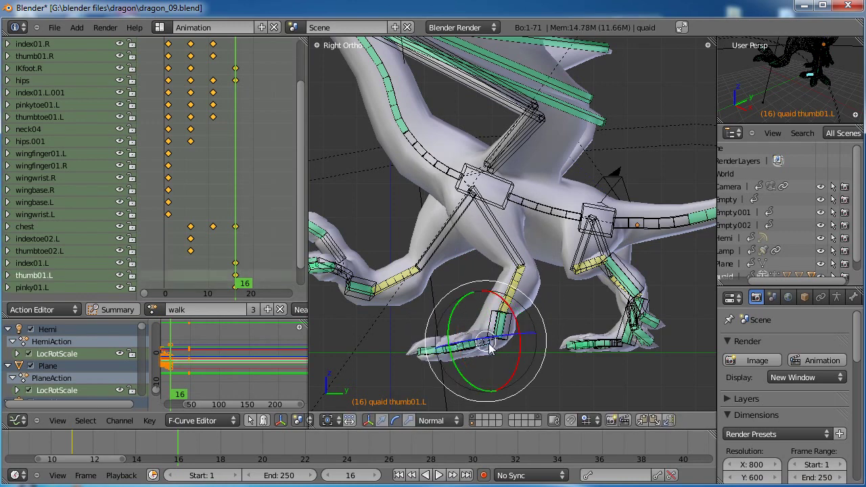
At frame 16, refine the rotation and position of IKhand.L to settle the left front foot
right_click(500, 324)
key(r)
key(r)
click(519, 338)
key(r)
click(573, 306)
key(g)
click(573, 303)
At frame 16, move IKfoot.L slightly forward and rotate it, checking the pose against the earlier frames
right_click(643, 296)
key(g)
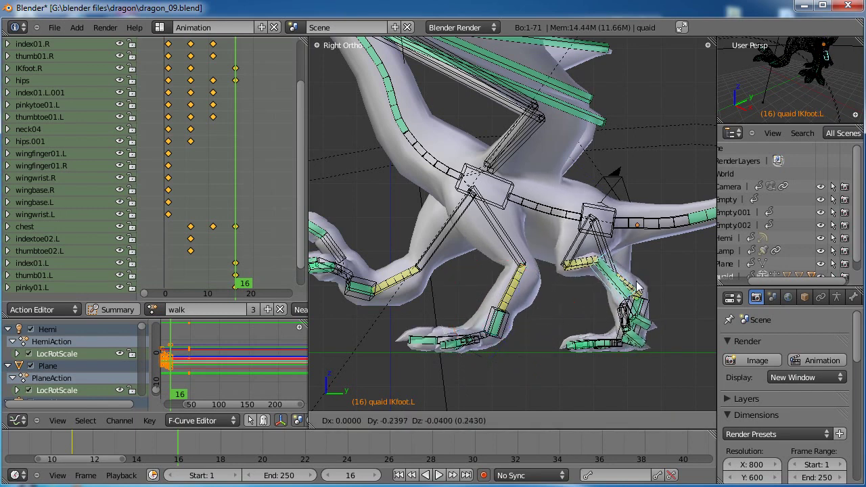
click(629, 289)
scroll(520, 318, down, 2)
shift+middle_drag(518, 318, 514, 337)
drag(160, 449, 123, 446)
scroll(140, 447, down, 4)
middle_drag(191, 440, 199, 439)
mouse_move(230, 441)
mouse_down()
mouse_move(126, 437)
mouse_move(292, 443)
mouse_move(193, 445)
mouse_move(217, 450)
mouse_move(299, 445)
mouse_move(190, 447)
mouse_move(286, 458)
mouse_up()
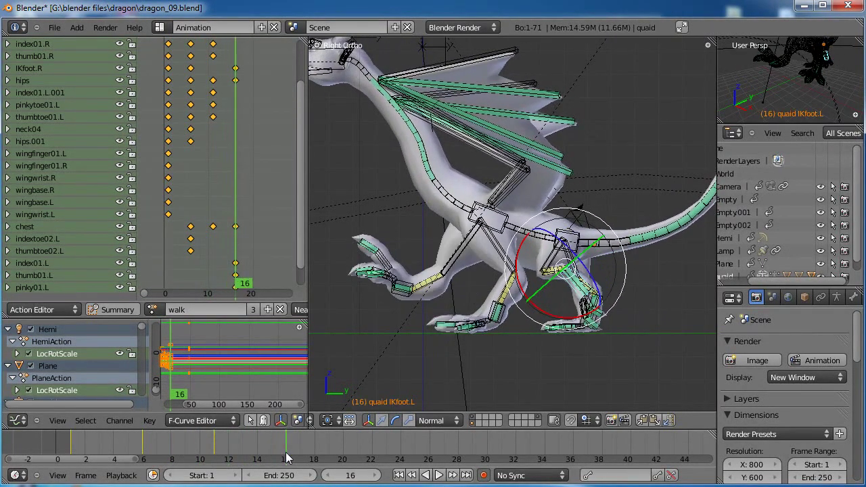
key(r)
click(600, 318)
At frame 16, rotate the left hind toe bones index01.L.001, pinkytoe01.L and thumbtoe01.L to curl the lifted foot
scroll(597, 333, up, 4)
shift+middle_drag(589, 354, 466, 213)
scroll(466, 214, up, 2)
right_click(472, 262)
drag(439, 242, 477, 252)
right_click(502, 262)
click(478, 256)
right_click(474, 271)
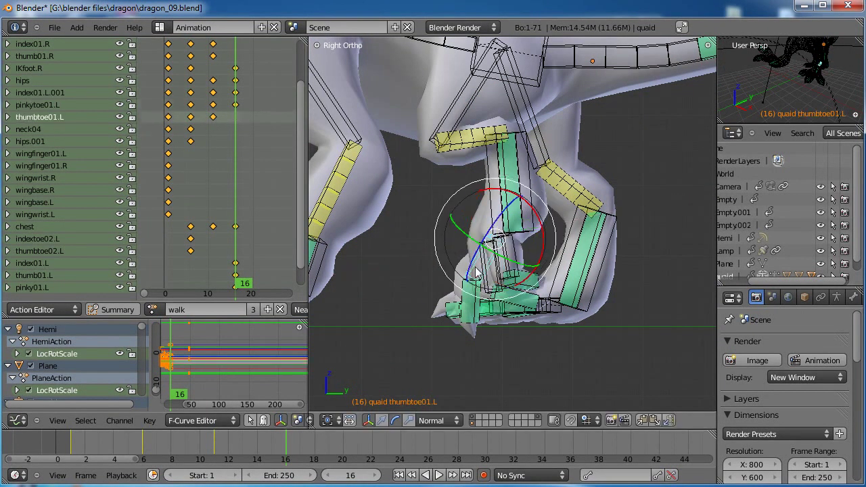
drag(540, 232, 536, 215)
click(525, 208)
At frame 16, shift IKfoot.L slightly forward and down, and raise the hips bone a little
right_click(534, 214)
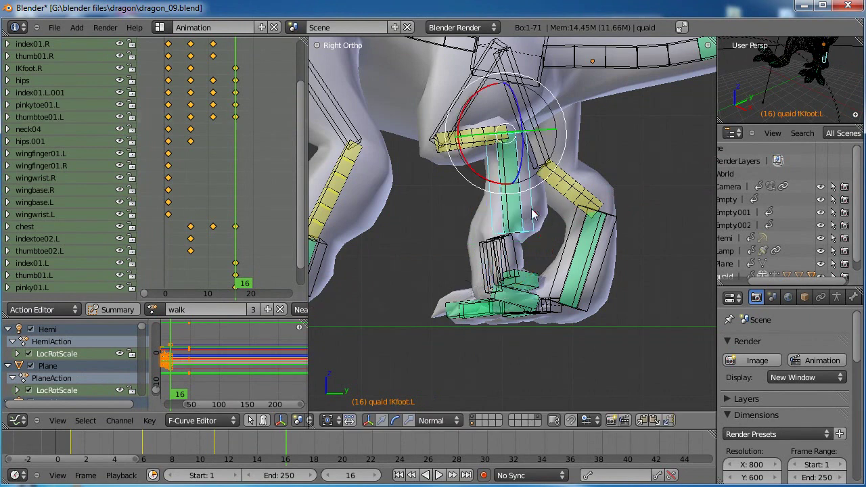
key(g)
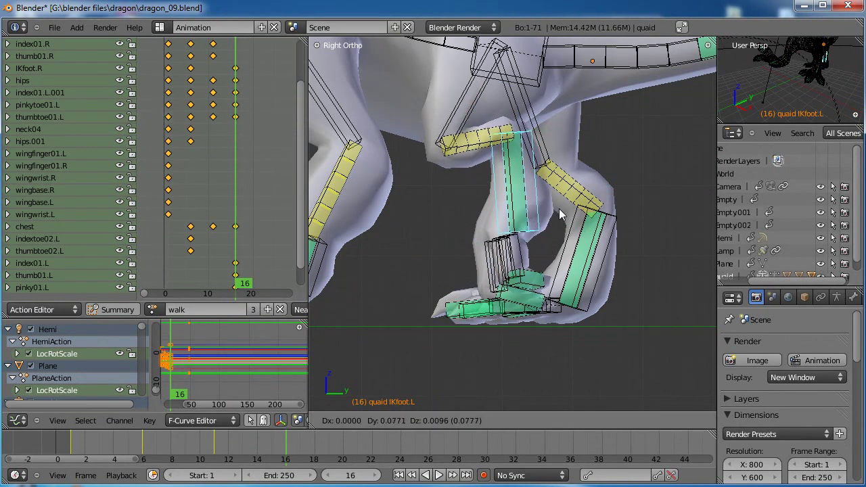
click(548, 218)
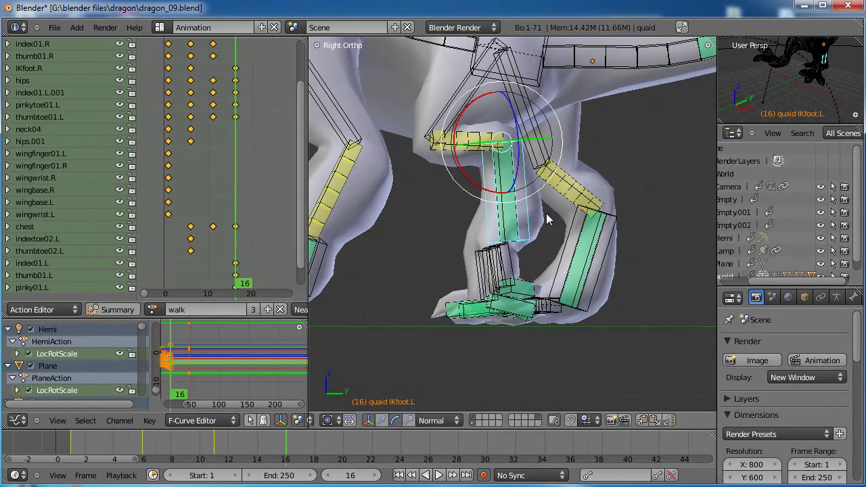
scroll(548, 217, down, 2)
shift+middle_drag(547, 214, 543, 250)
right_click(529, 150)
key(g)
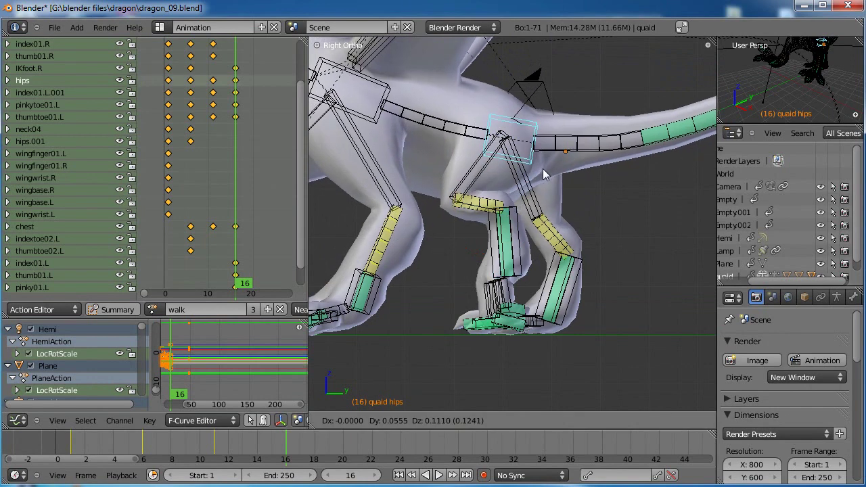
click(544, 168)
At frame 16, rotate IKfoot.L to tilt the left hind foot and adjust its position
right_click(528, 273)
key(r)
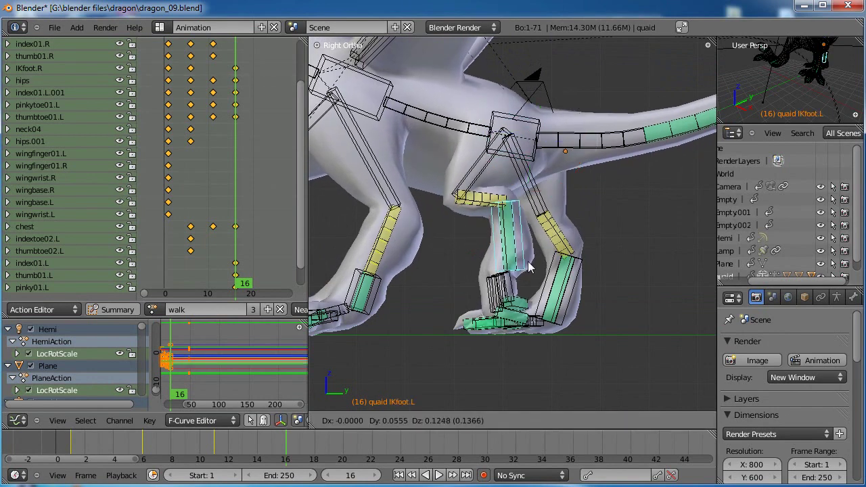
click(510, 280)
key(g)
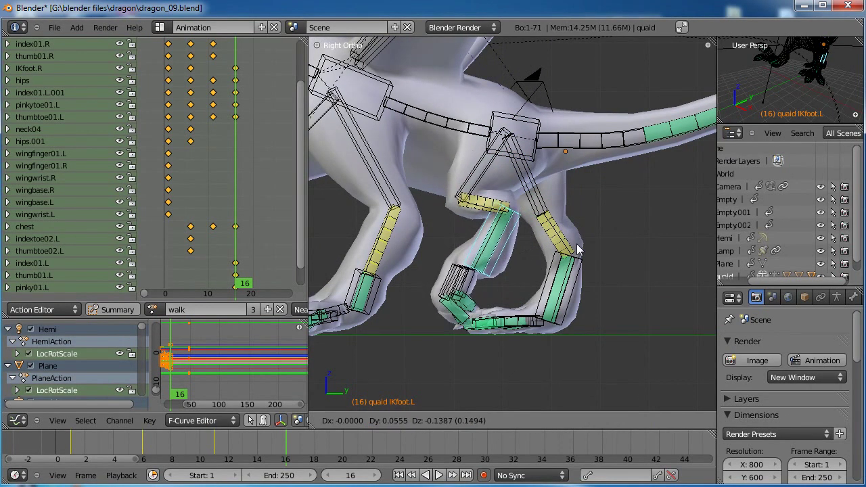
click(580, 244)
Scrub the walk motion back to frame 1 and pose the left front finger bones index01.L and thumb01.L there
drag(281, 439, 202, 436)
scroll(394, 303, down, 3)
shift+middle_drag(394, 302, 433, 329)
drag(264, 437, 72, 426)
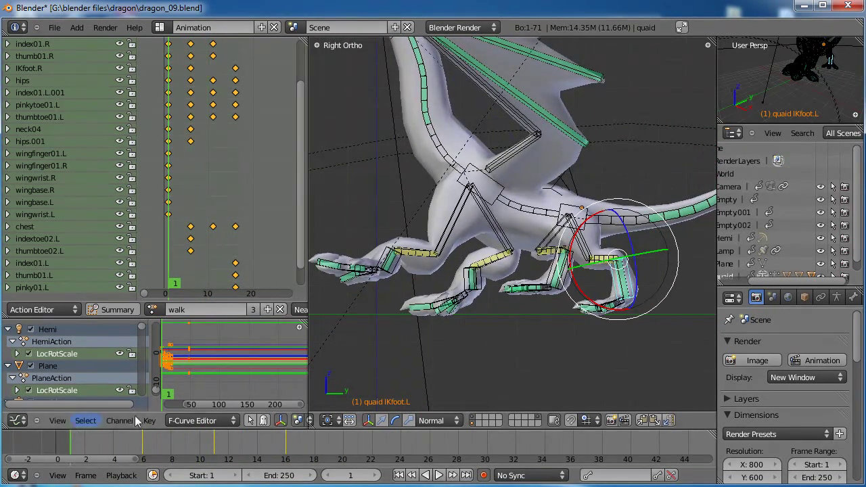
scroll(390, 250, up, 3)
mouse_move(416, 206)
mouse_down()
mouse_move(409, 217)
mouse_move(440, 219)
mouse_up()
right_click(461, 228)
right_click(443, 229)
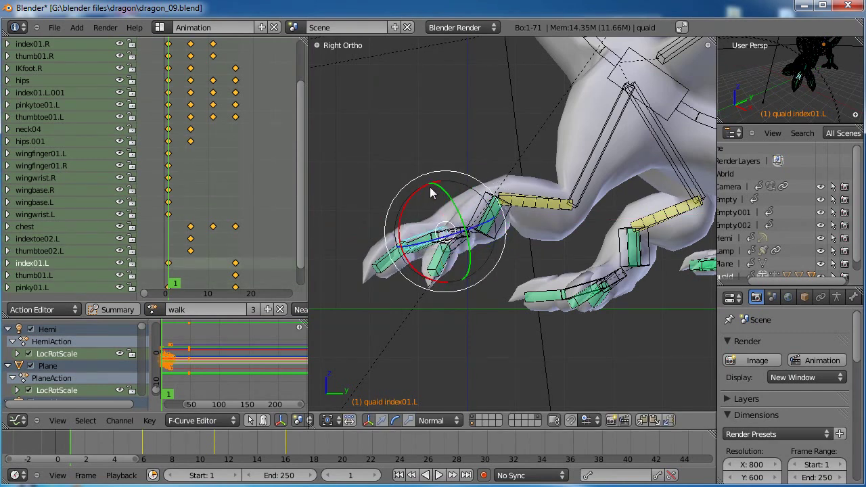
middle_drag(464, 253, 534, 253)
right_click(535, 254)
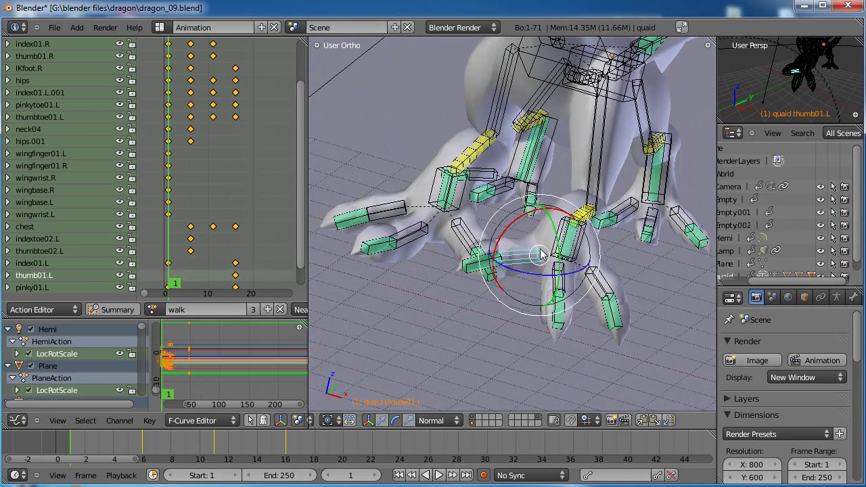
middle_drag(531, 216, 524, 231)
key(KP_3)
At frame 6, rotate the left front finger bones index01.L, pinky01.L and thumb01.L so they lie flat along the ground
drag(74, 445, 146, 443)
key(r)
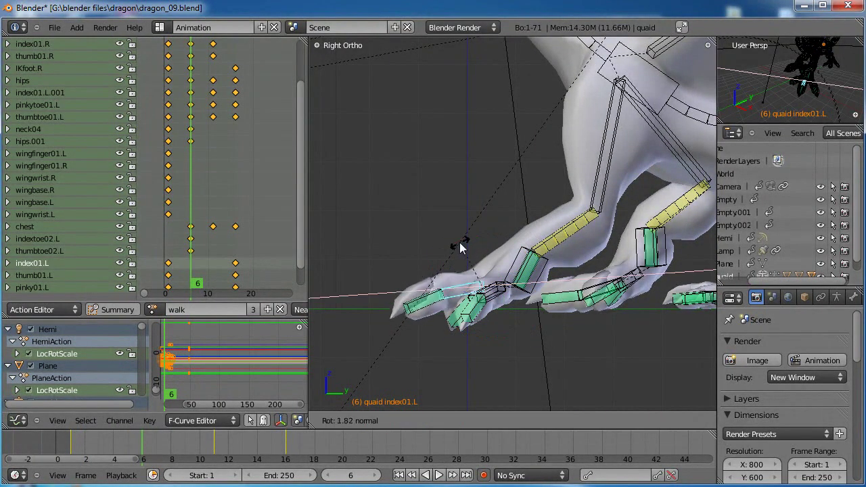
click(462, 240)
key(r)
click(483, 283)
right_click(485, 282)
key(r)
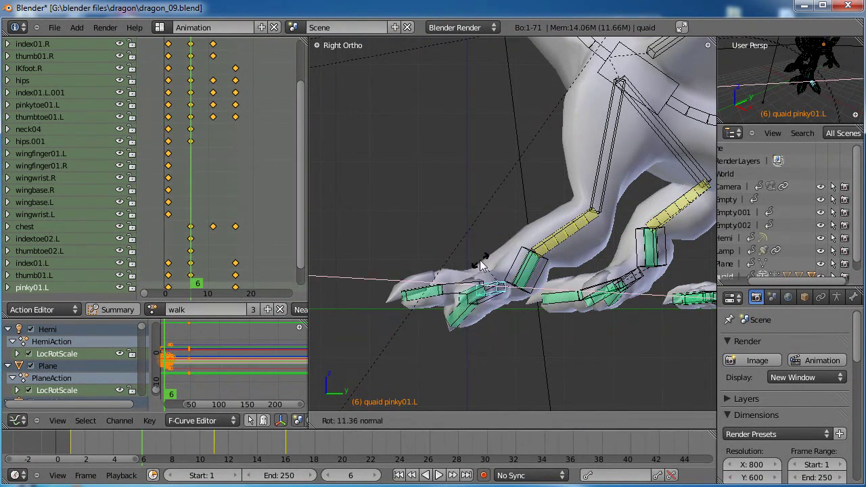
click(480, 265)
right_click(501, 304)
key(r)
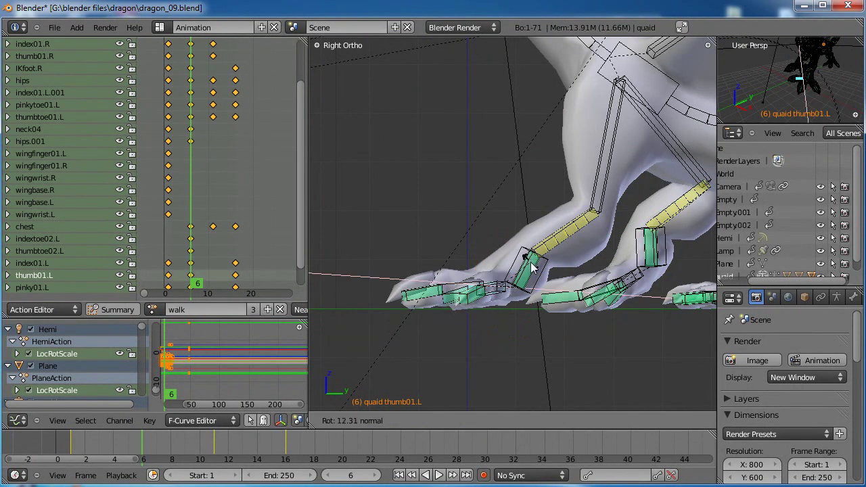
click(531, 268)
At frame 11, rotate the left front finger bones index01.L, pinky01.L and thumb01.L to keep the fingers flat on the ground
drag(140, 449, 215, 448)
right_click(527, 284)
key(r)
click(535, 267)
right_click(565, 287)
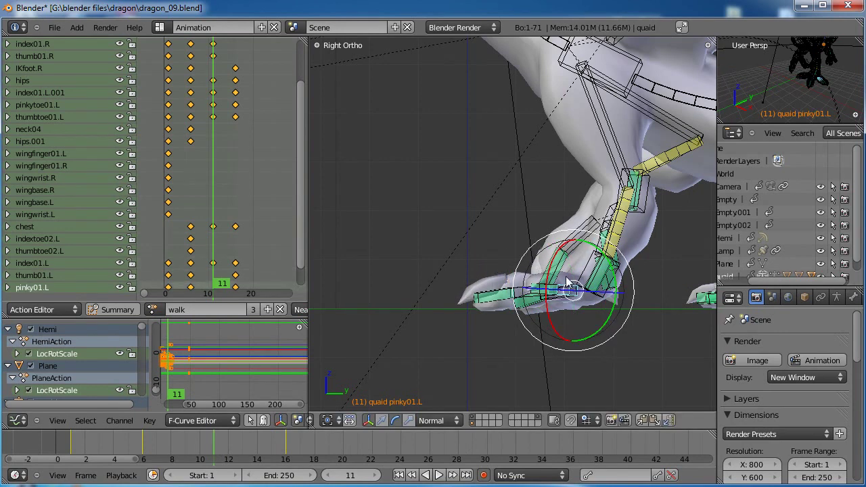
key(r)
drag(593, 271, 600, 262)
At frame 1, rotate the right hind toe bones, including index01.R.001 and thumbtoe01.R, downward to curl the lifted foot
drag(216, 454, 72, 419)
scroll(402, 332, down, 3)
shift+middle_drag(402, 333, 331, 371)
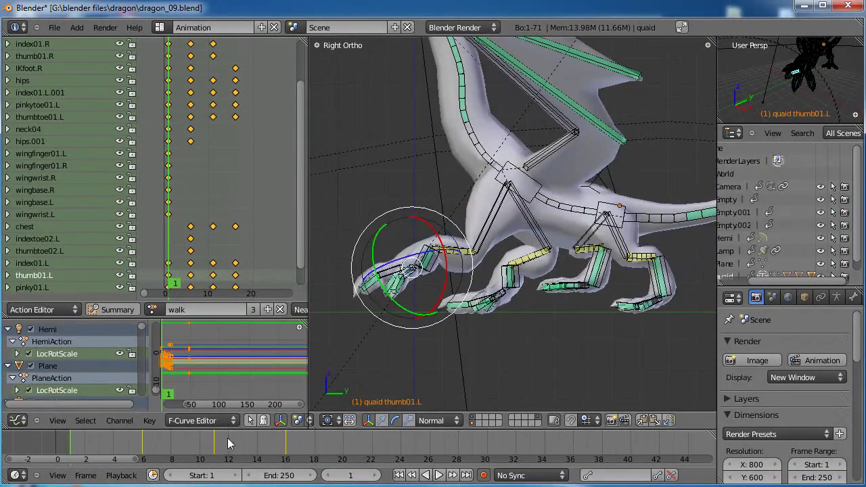
drag(105, 443, 59, 474)
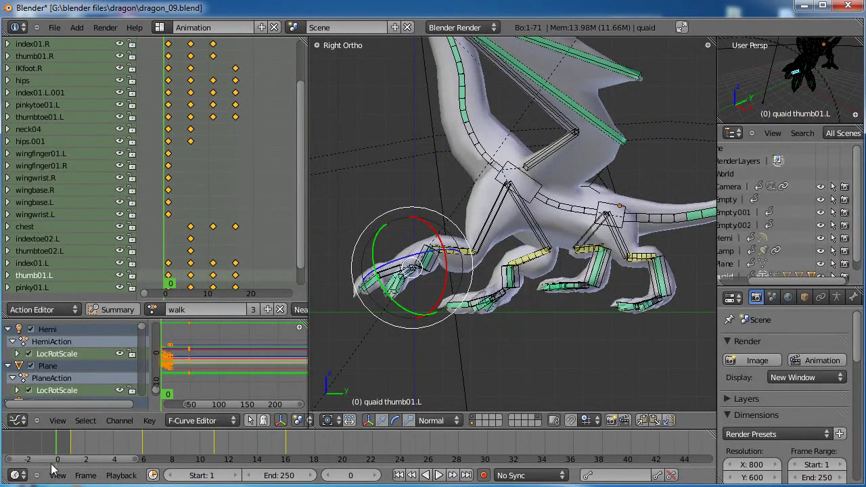
scroll(467, 355, up, 2)
shift+middle_drag(471, 357, 372, 293)
scroll(498, 274, up, 3)
right_click(498, 272)
key(r)
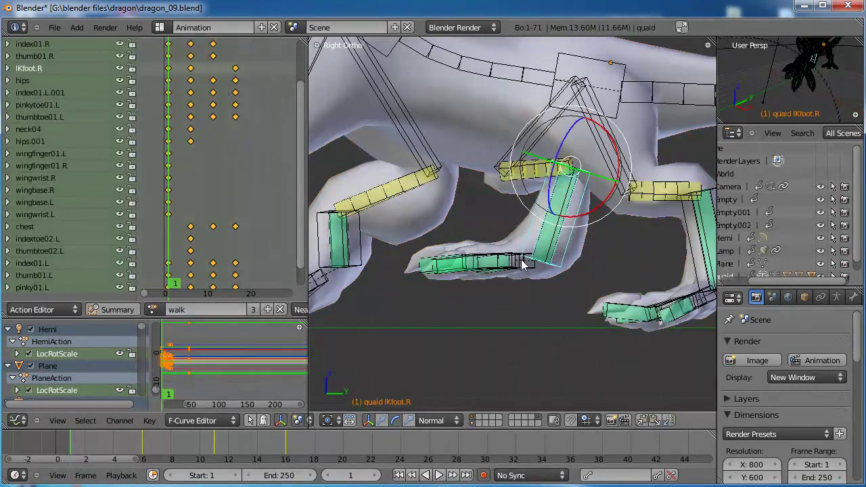
click(533, 251)
right_click(516, 250)
key(r)
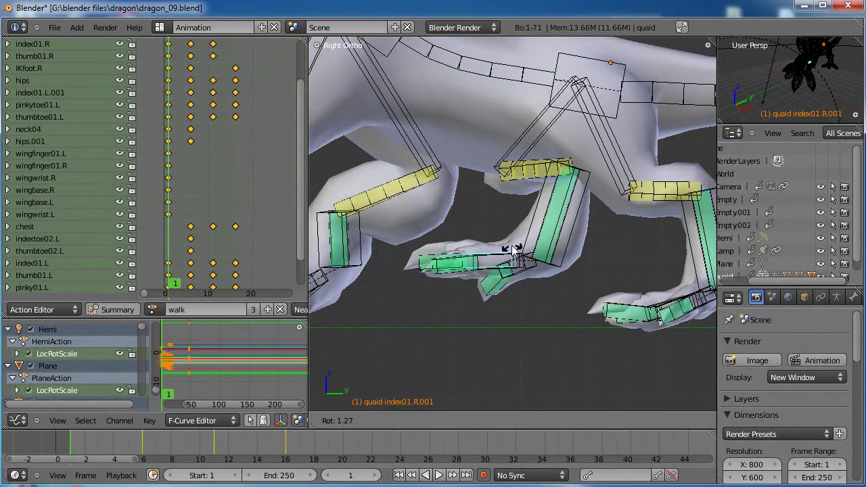
click(508, 255)
right_click(499, 255)
key(r)
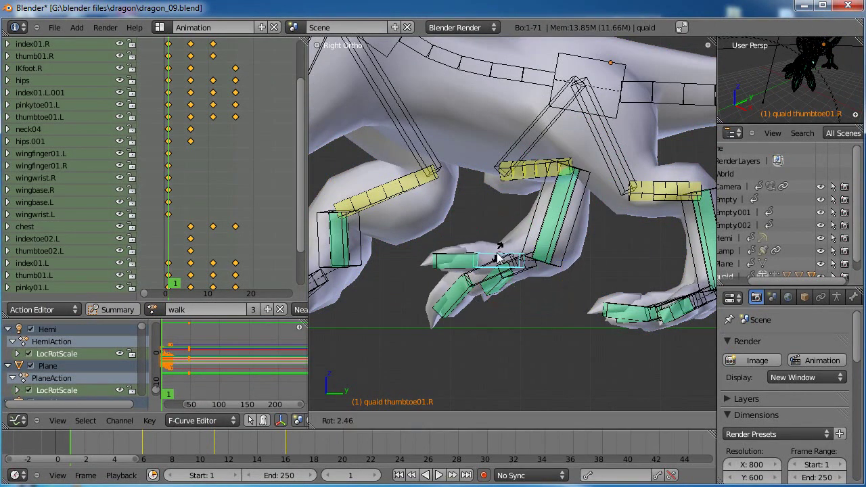
click(504, 269)
At frame 1, rotate the right hind foot control IKfoot.R to swing the lifted foot forward
right_click(554, 216)
key(r)
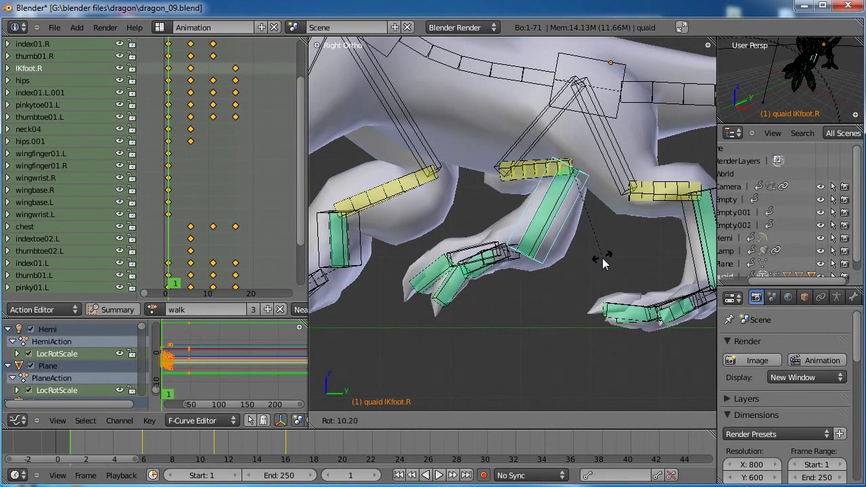
click(594, 284)
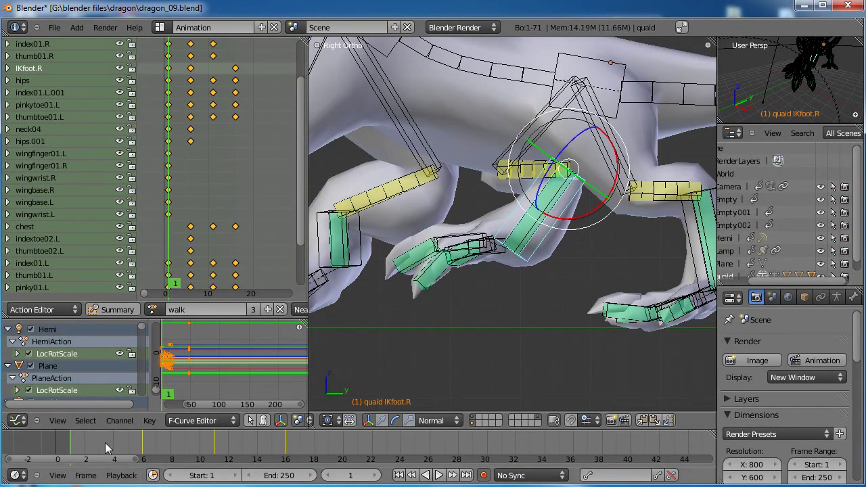
At frame 6, select the three right hind toe bones and clear their pose rotation
key(Right)
drag(97, 446, 148, 451)
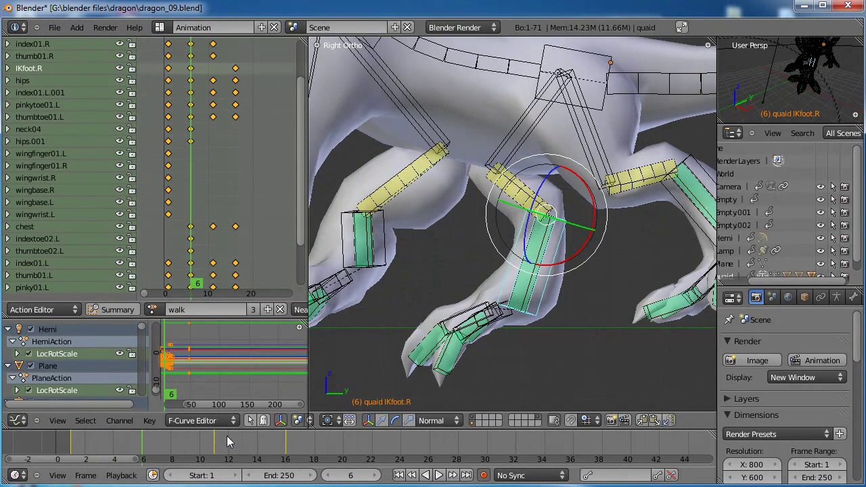
right_click(504, 324)
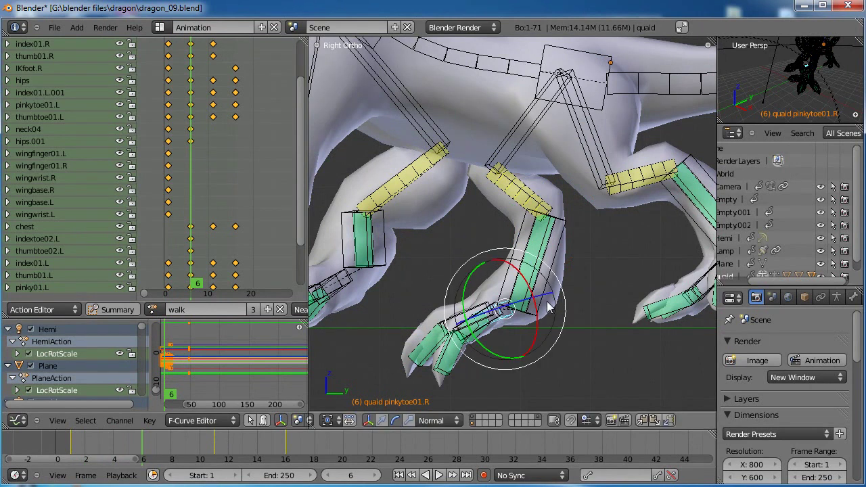
right_click(498, 324)
key(alt+r)
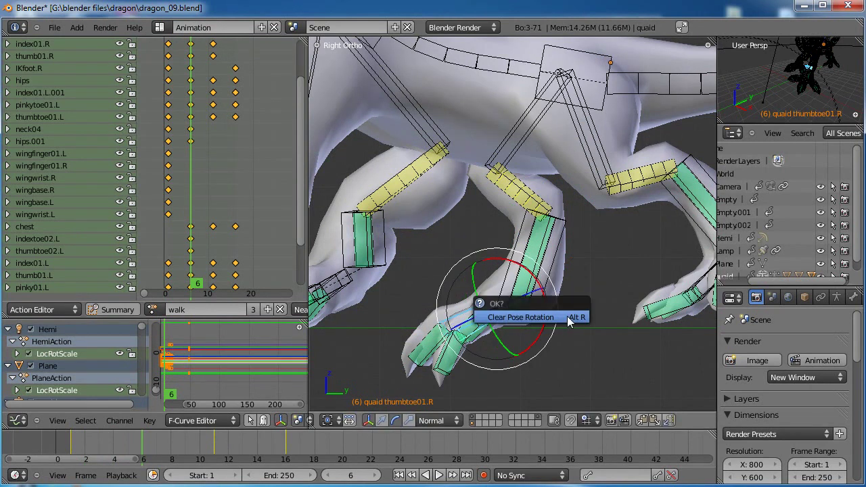
click(570, 315)
scroll(566, 315, down, 1)
shift+middle_drag(496, 266, 500, 278)
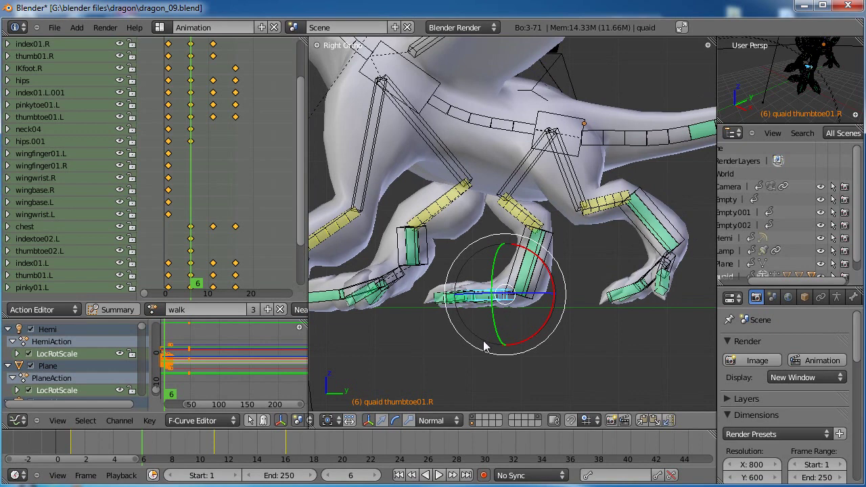
scroll(541, 366, up, 2)
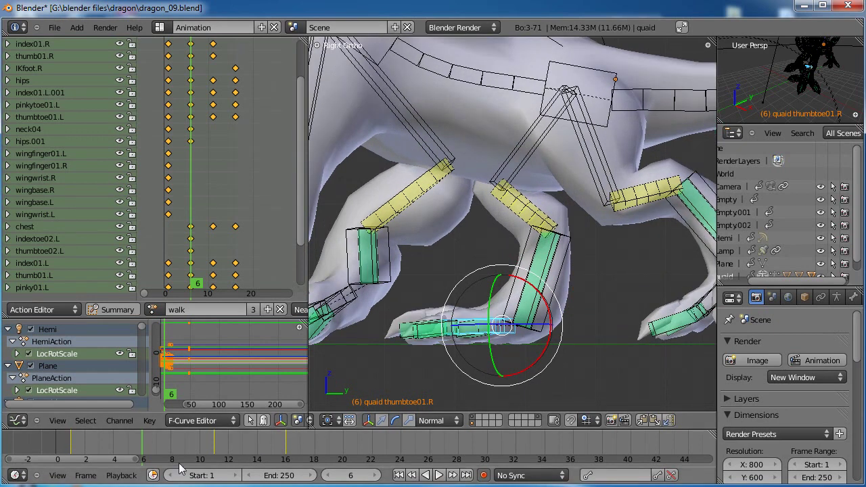
Scrub through the cycle to frame 16 and move the right front hand control IKhand.R slightly backward
mouse_move(139, 442)
mouse_down()
mouse_move(169, 443)
mouse_move(78, 438)
mouse_move(252, 467)
mouse_move(331, 470)
mouse_move(142, 450)
mouse_up()
scroll(540, 282, down, 3)
scroll(541, 276, down, 1)
scroll(543, 281, down, 1)
shift+middle_drag(551, 305, 578, 342)
drag(73, 440, 285, 462)
right_click(346, 270)
key(g)
click(371, 269)
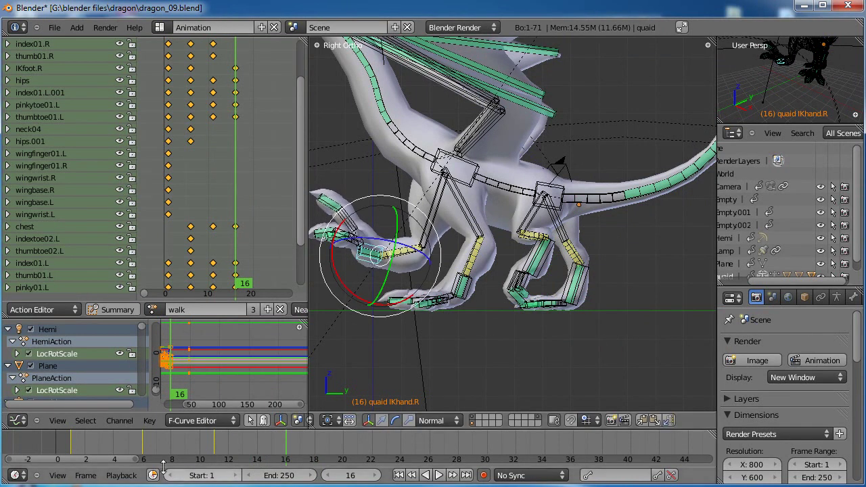
Copy the pose of all bones at frame 1 and paste it flipped at frame 21
click(123, 452)
mouse_move(128, 450)
mouse_down()
mouse_move(320, 467)
mouse_move(117, 454)
mouse_move(263, 461)
mouse_move(181, 452)
mouse_move(285, 459)
mouse_move(92, 457)
mouse_move(116, 442)
mouse_up()
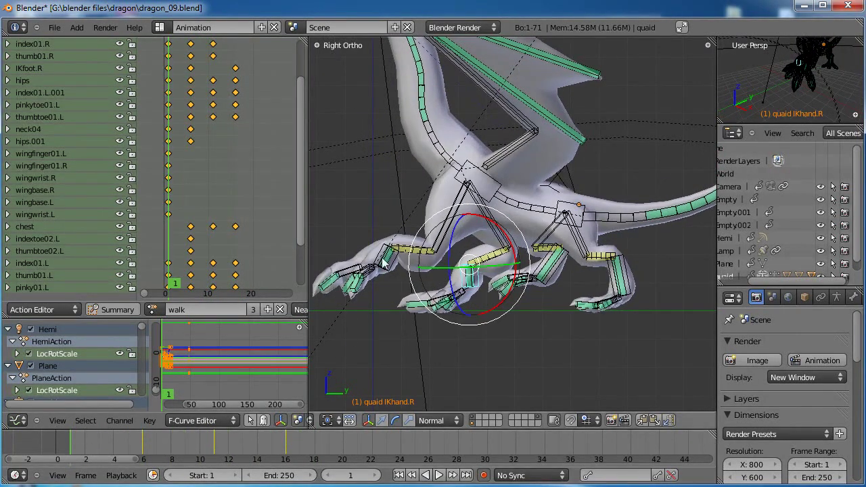
key(a)
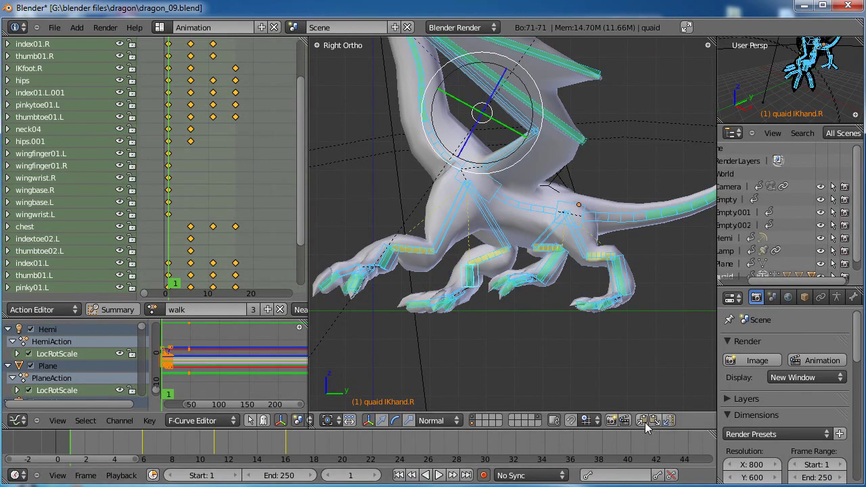
click(289, 458)
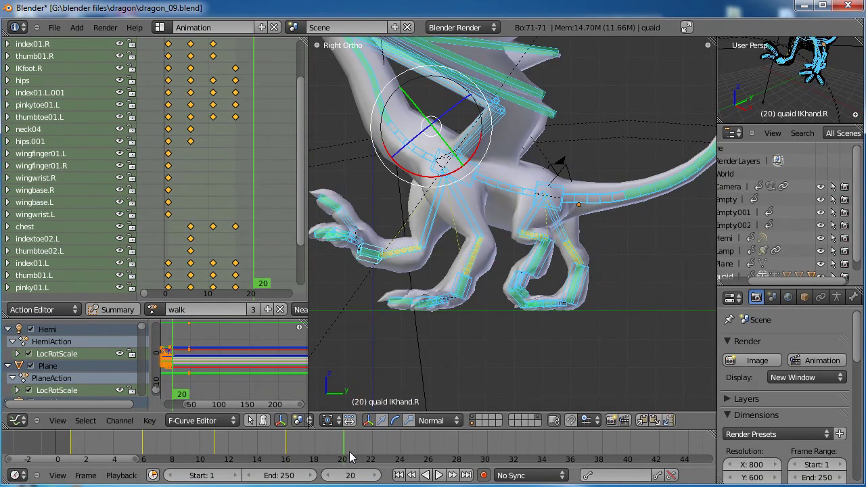
click(672, 422)
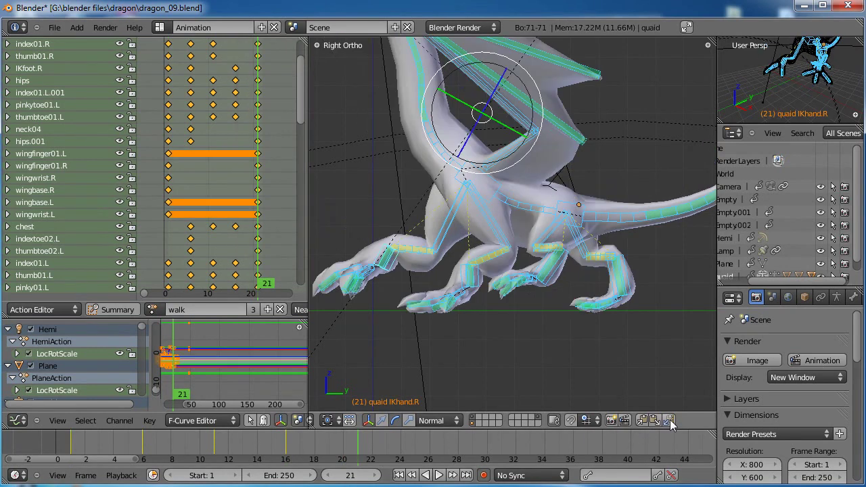
At frame 1, move IKhand.R and the rear planted hind foot control together forward along the global Y axis
mouse_move(73, 448)
mouse_down()
mouse_move(284, 462)
mouse_move(377, 479)
mouse_move(188, 466)
mouse_move(374, 484)
mouse_move(256, 484)
mouse_move(182, 478)
mouse_move(73, 443)
mouse_move(249, 467)
mouse_move(74, 455)
mouse_up()
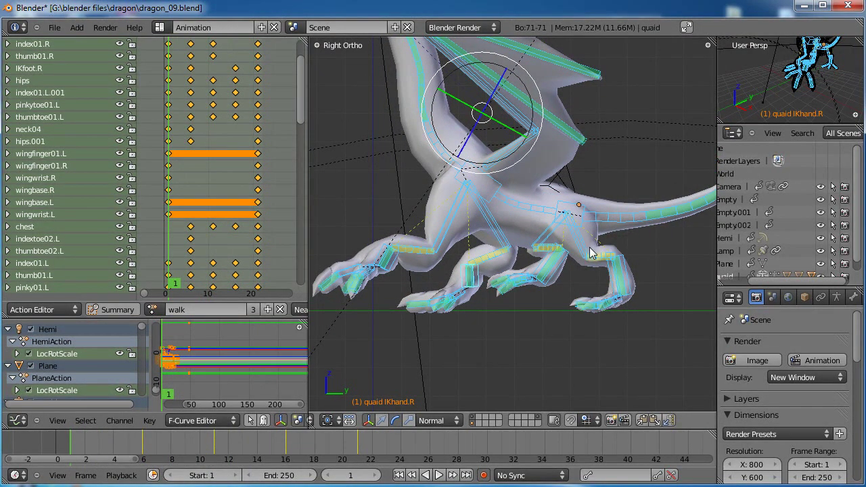
right_click(635, 292)
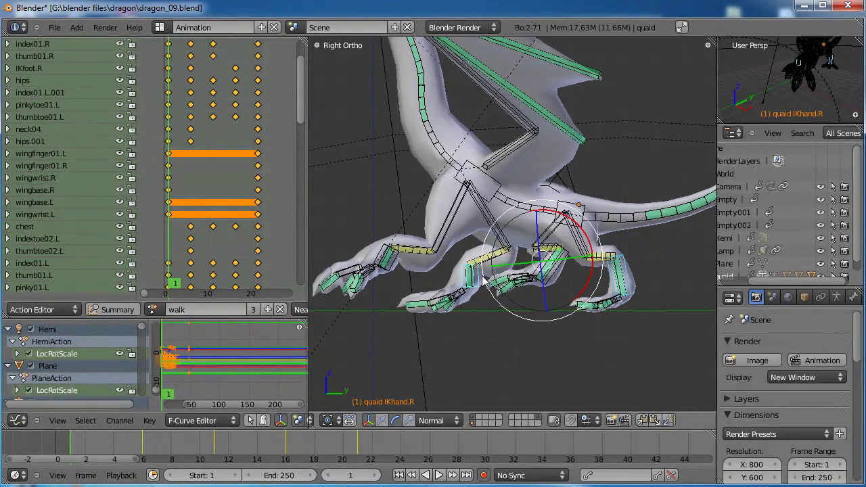
key(g)
key(y)
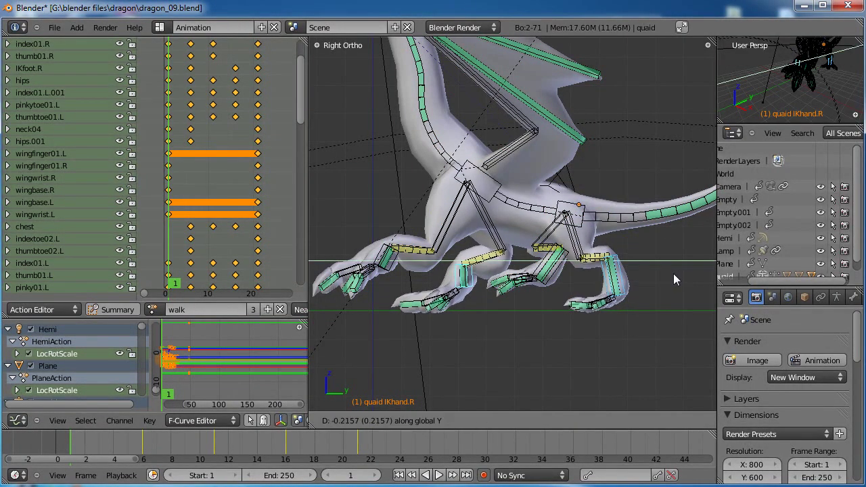
click(653, 274)
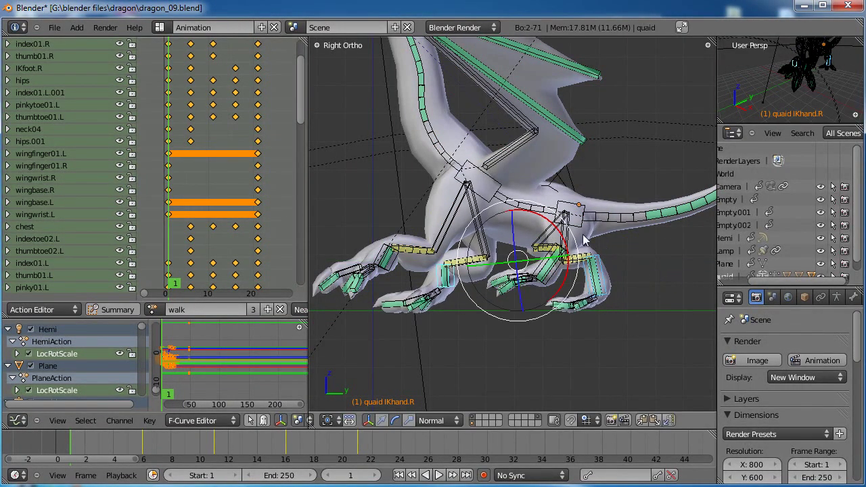
Move the hips bone forward at frame 1, and shift it backward and slightly down at frame 11
right_click(572, 227)
key(g)
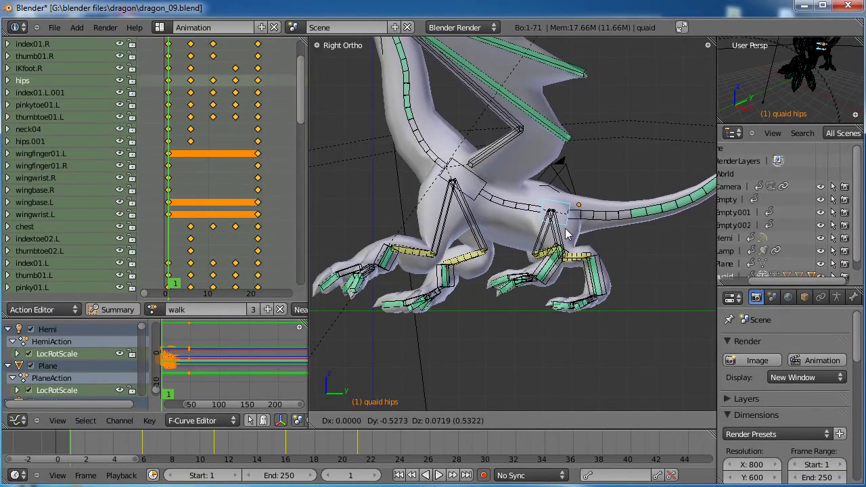
click(546, 247)
drag(78, 453, 215, 475)
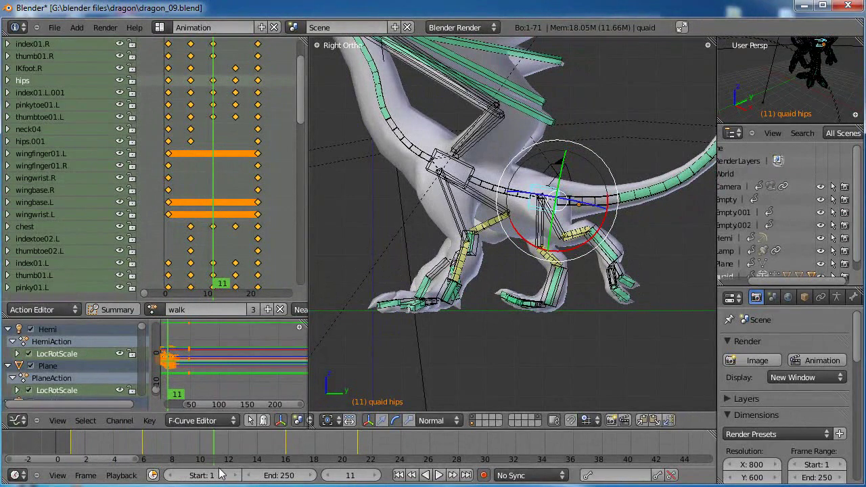
key(g)
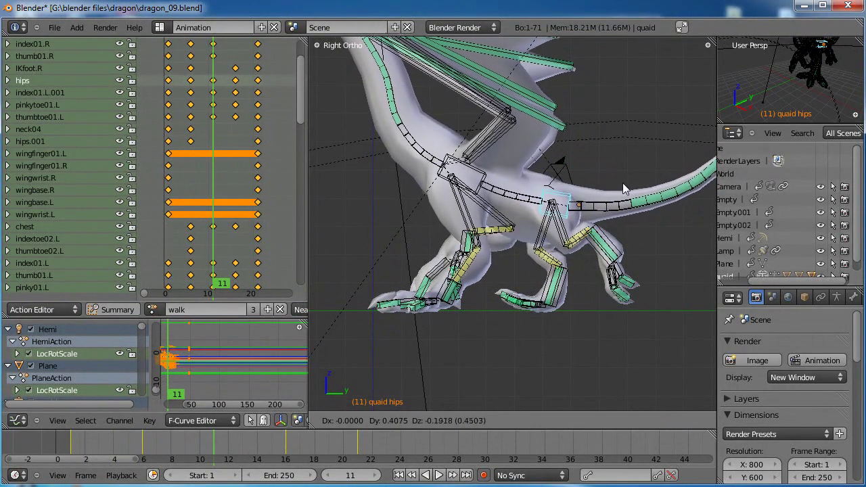
click(625, 188)
Readjust the hips bone at frame 1 and paste its copied pose at frame 21
drag(224, 439, 71, 459)
key(g)
click(561, 257)
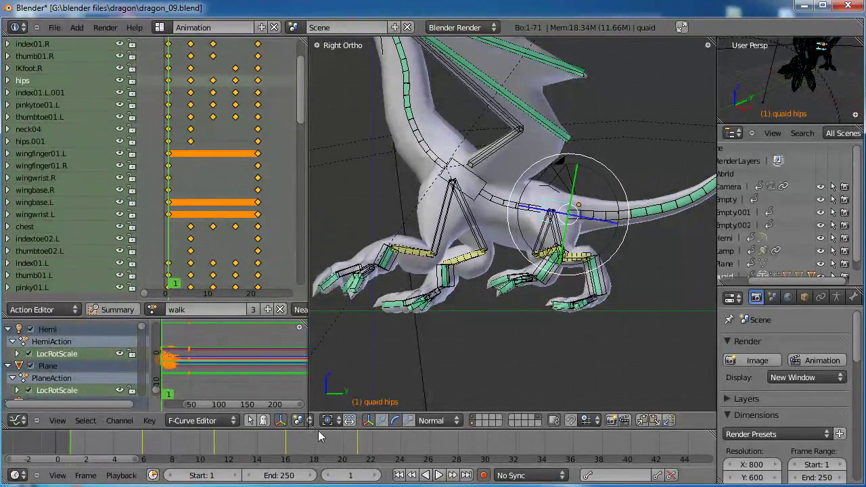
click(358, 449)
click(657, 420)
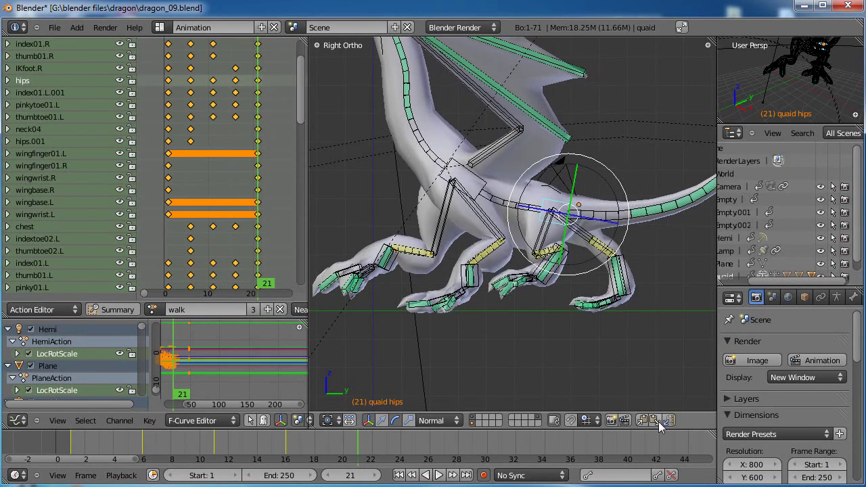
Copy the pose of all bones at frame 6, paste it flipped at frame 26, and scrub through the motion
drag(100, 443, 142, 460)
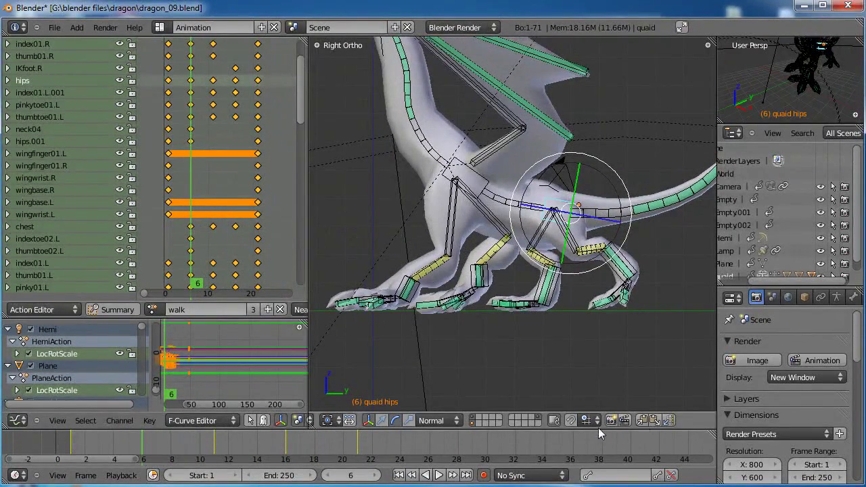
click(413, 447)
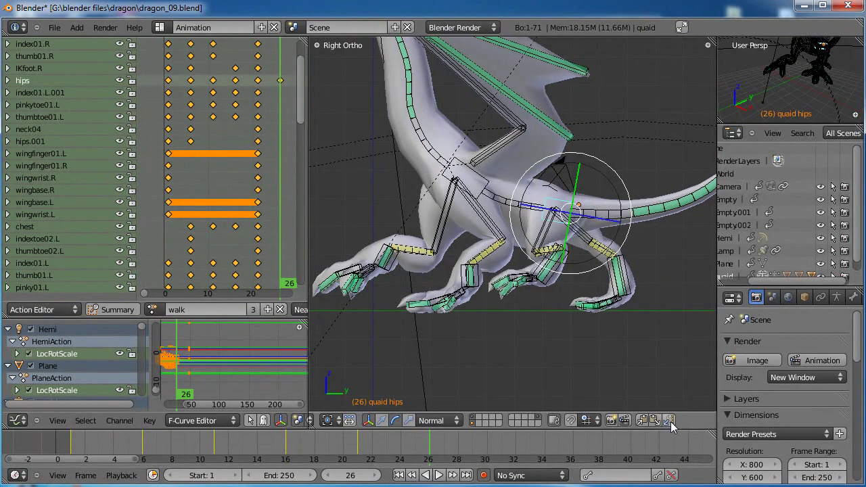
key(a)
click(144, 445)
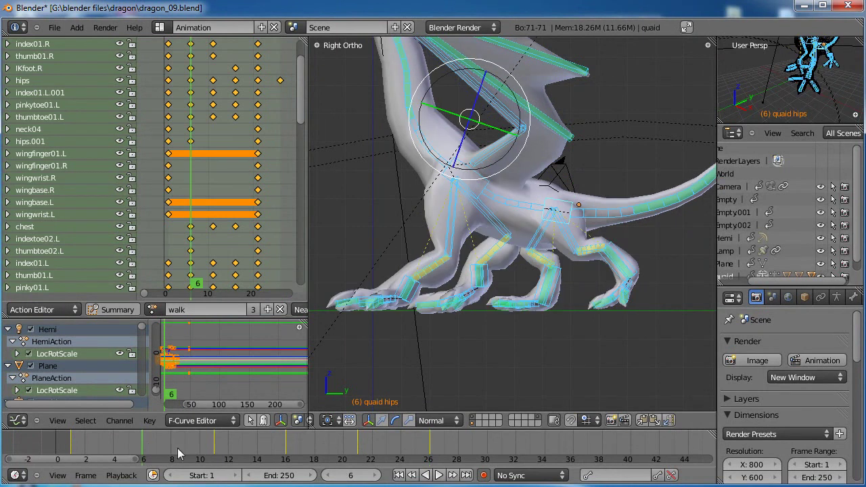
click(430, 446)
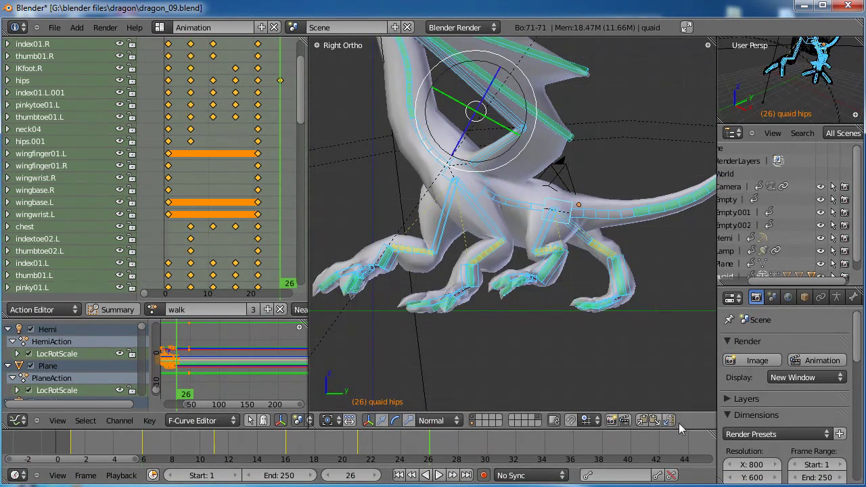
key(i)
drag(90, 445, 386, 446)
drag(398, 478, 227, 467)
drag(415, 472, 112, 472)
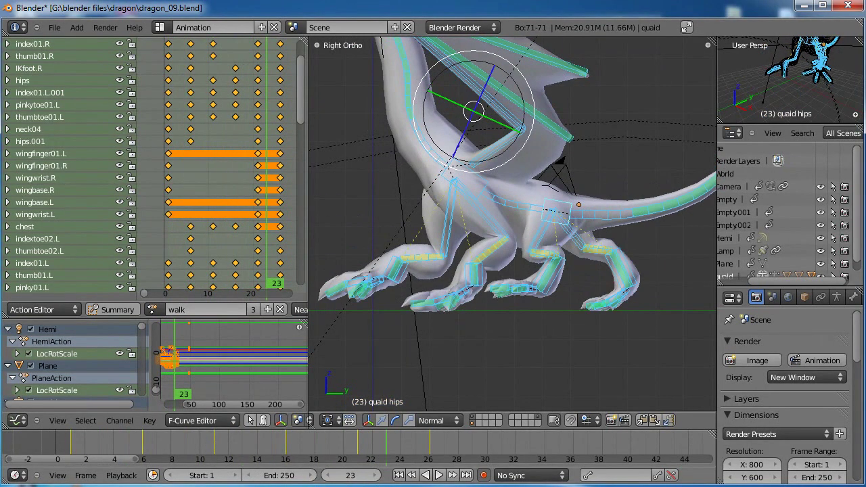
Go to frame 21, select the keyframes of every bone channel there in the walk action, and delete them
click(358, 450)
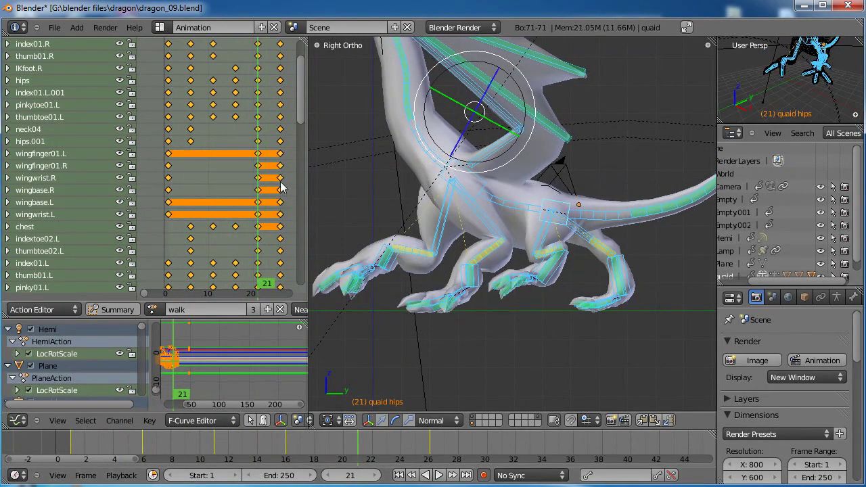
key(a)
key(b)
scroll(265, 265, down, 1)
middle_drag(264, 259, 268, 93)
scroll(257, 242, down, 3)
middle_drag(257, 245, 249, 133)
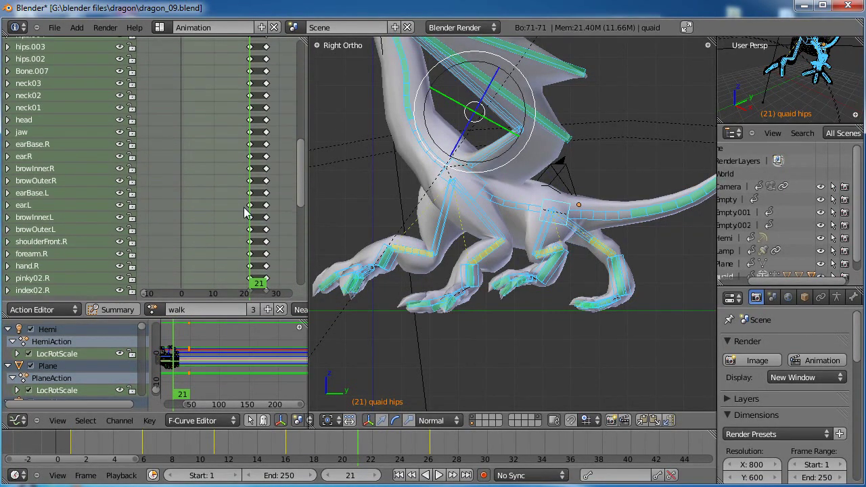
shift+scroll(249, 138, down, 8)
shift+scroll(248, 247, down, 5)
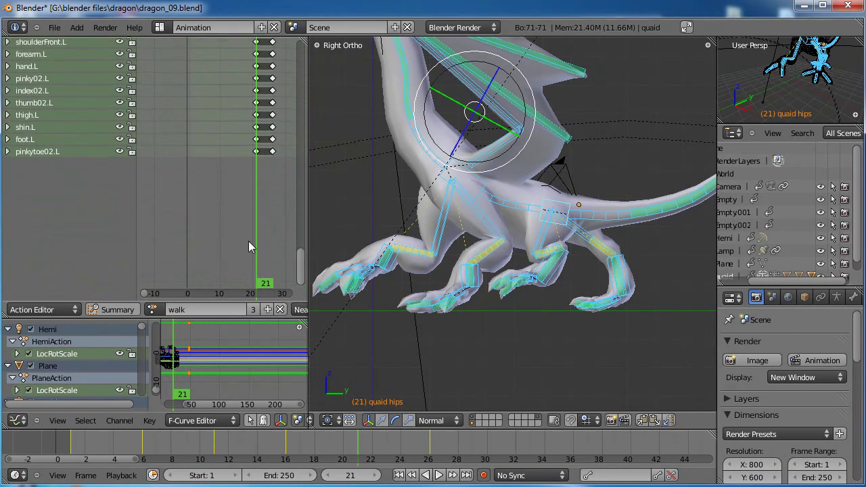
drag(249, 175, 272, 30)
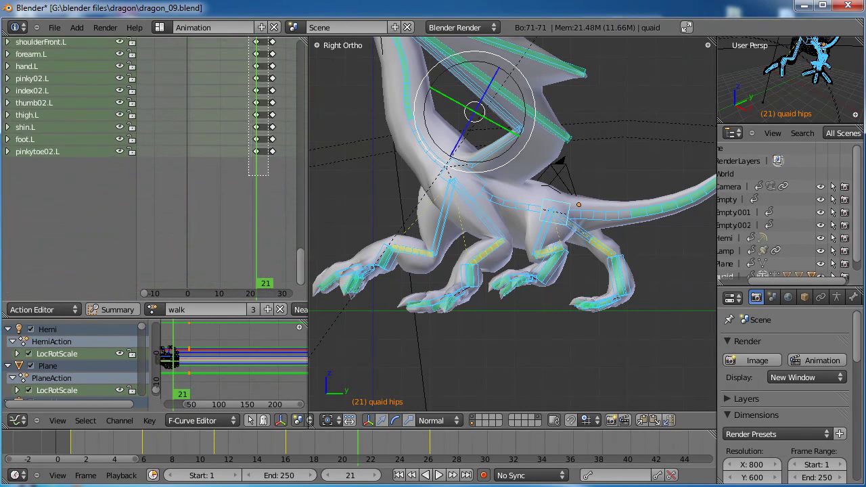
scroll(284, 203, up, 10)
key(b)
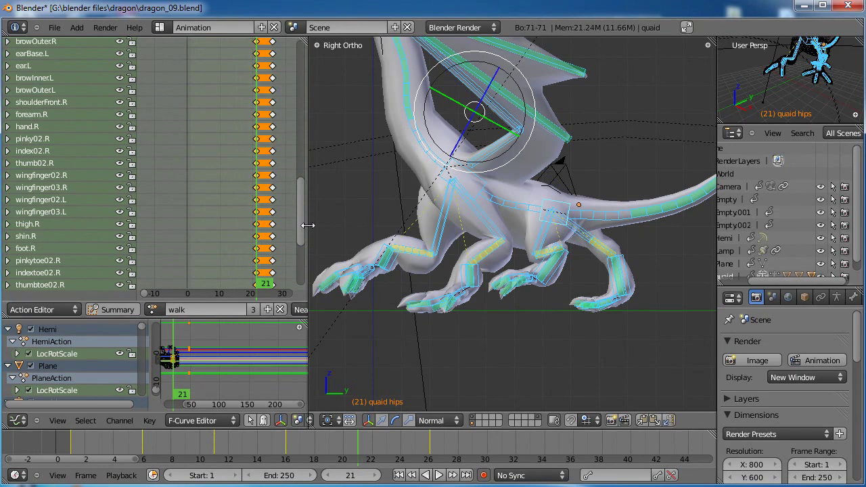
scroll(301, 201, up, 8)
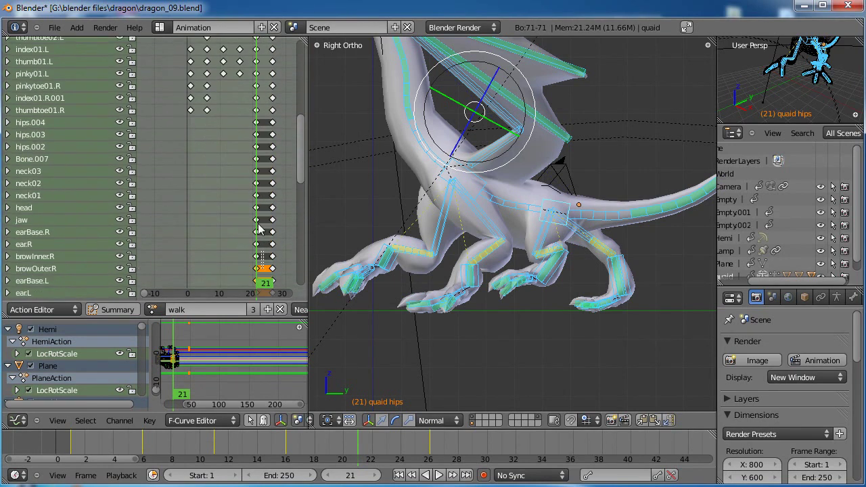
scroll(303, 139, up, 9)
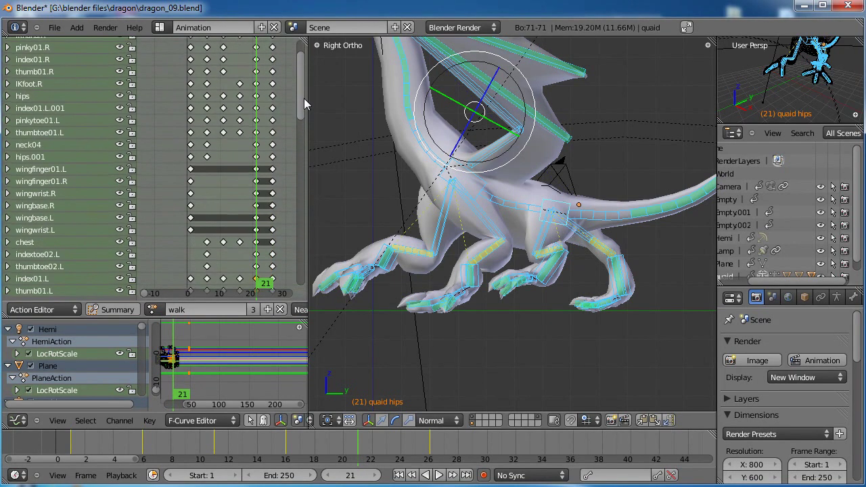
drag(256, 39, 257, 39)
scroll(303, 82, up, 3)
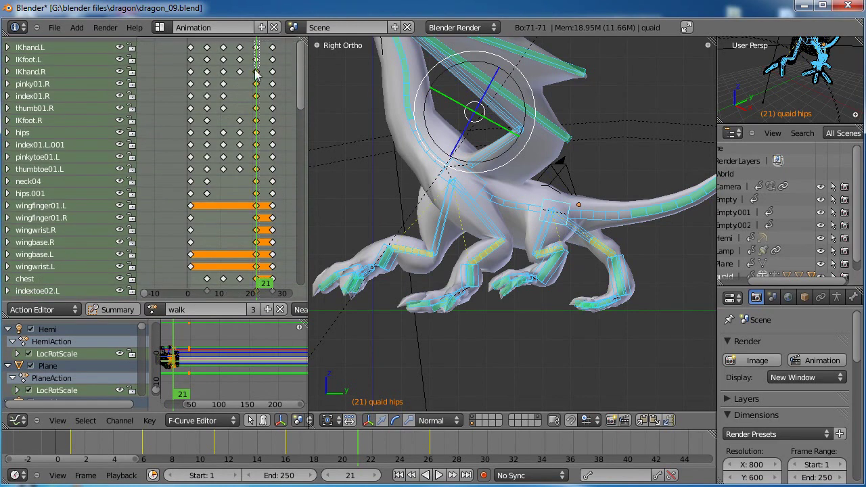
key(x)
click(276, 116)
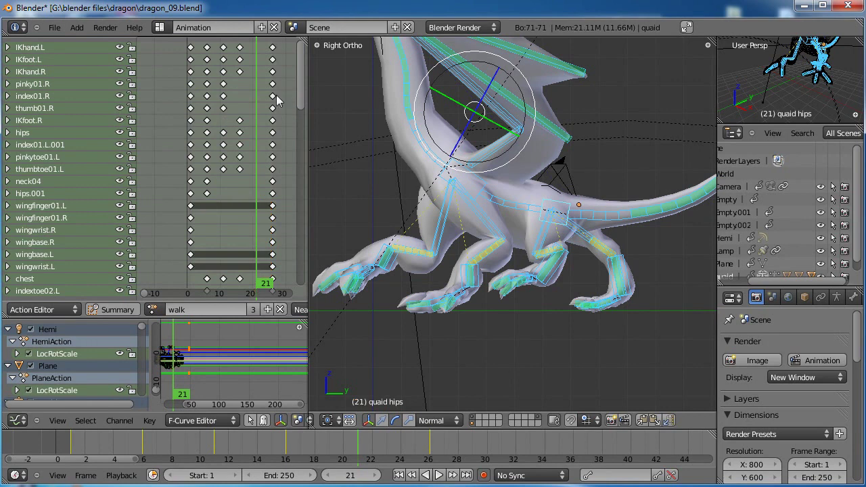
Select the keyframes of every bone channel at frame 26 and move them back to frame 21
key(a)
key(a)
key(b)
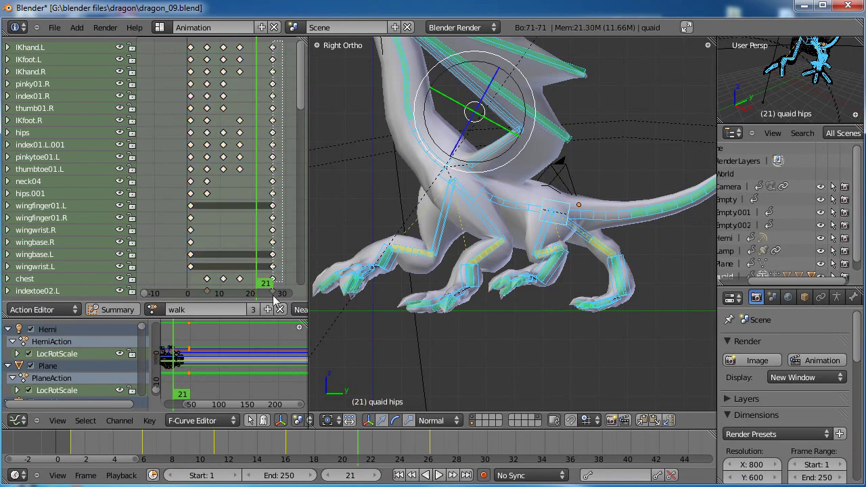
drag(260, 382, 261, 379)
drag(300, 88, 309, 188)
key(b)
drag(285, 41, 260, 358)
drag(297, 194, 305, 284)
drag(283, 245, 279, 164)
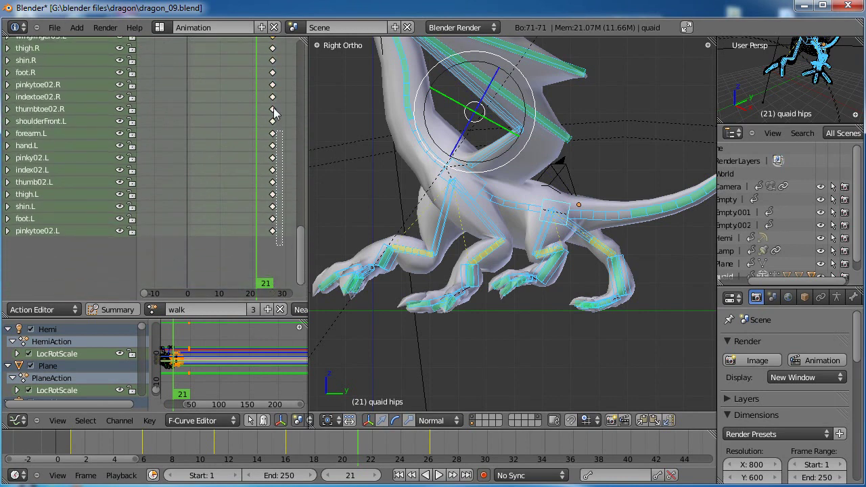
drag(269, 34, 268, 35)
key(g)
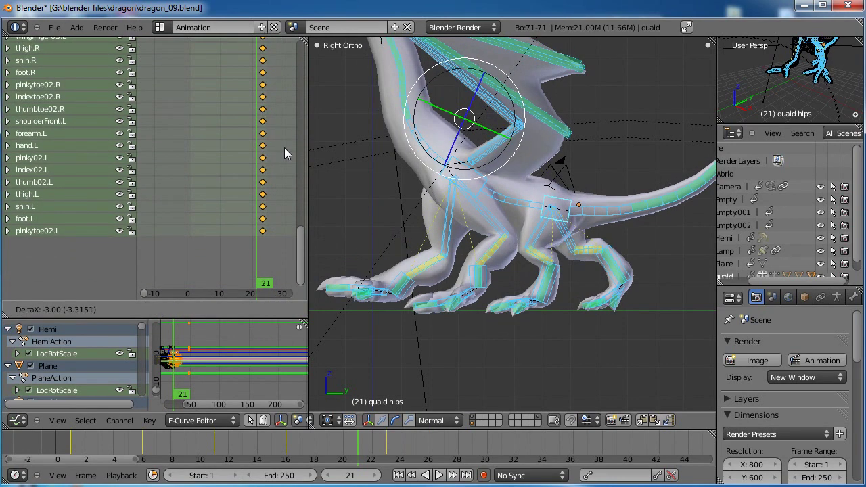
click(281, 144)
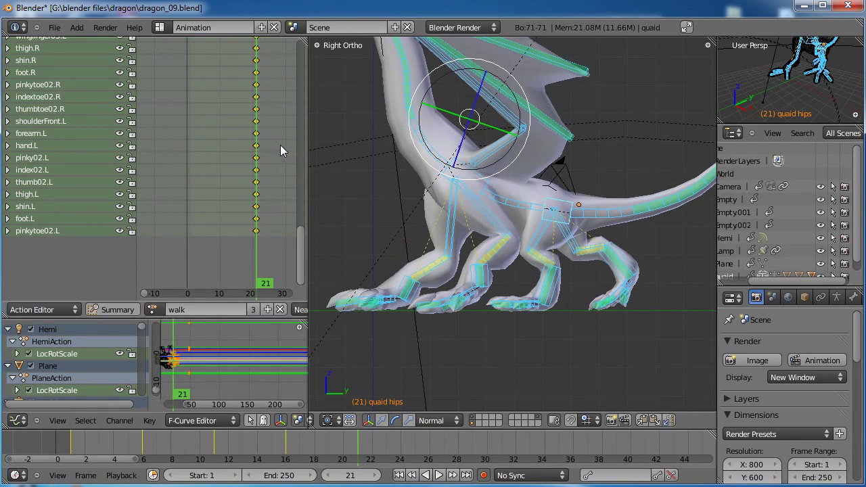
At frame 16, rotate and move the IKfoot.L bone so the left hind foot is raised and angled backward
drag(355, 445, 286, 476)
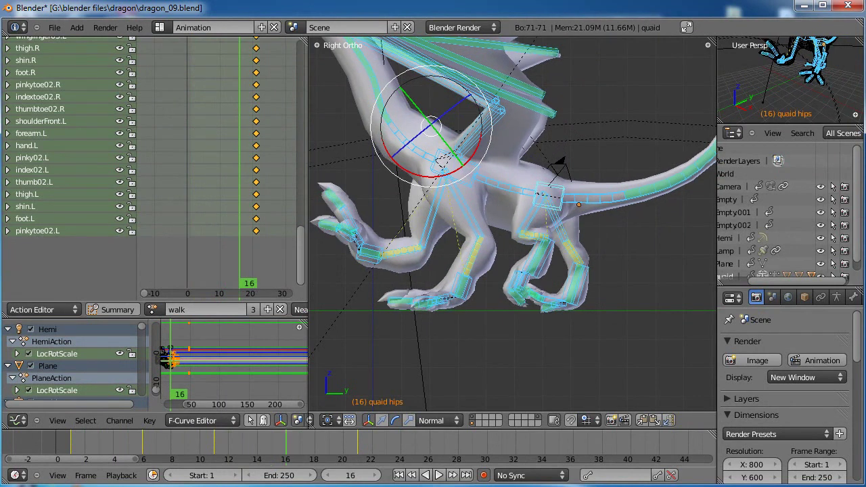
right_click(550, 265)
key(r)
click(619, 257)
key(g)
click(645, 230)
key(r)
click(645, 243)
key(g)
click(647, 250)
Copy the pose of all bones at frame 11 and paste it mirrored at frame 26
mouse_move(287, 450)
mouse_down()
mouse_move(158, 437)
mouse_move(385, 454)
mouse_move(244, 462)
mouse_move(368, 471)
mouse_move(271, 463)
mouse_move(362, 463)
mouse_move(83, 438)
mouse_move(152, 441)
mouse_move(73, 441)
mouse_move(124, 443)
mouse_up()
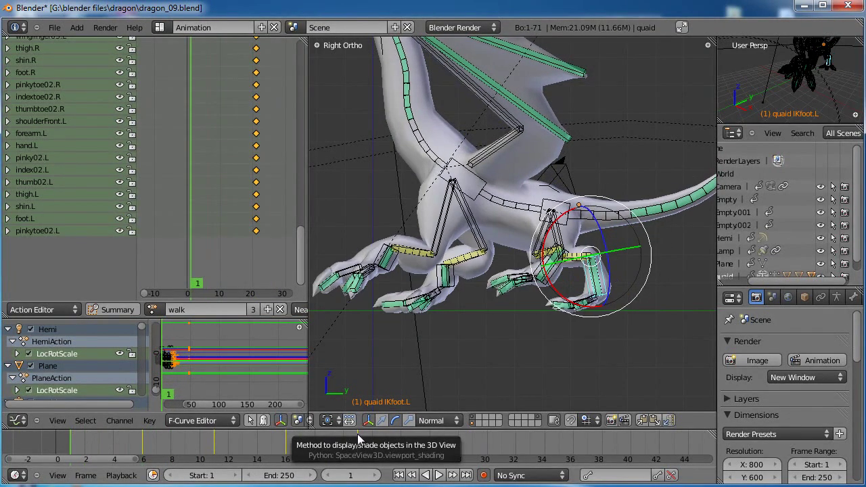
click(358, 440)
click(144, 448)
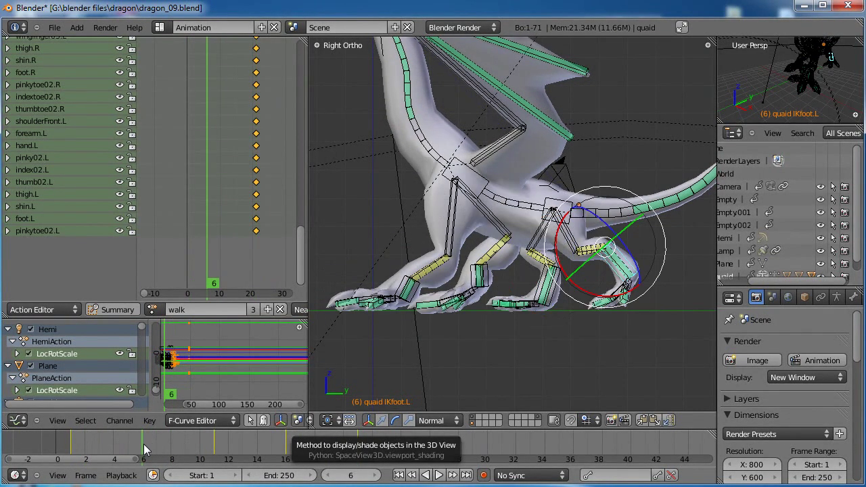
click(213, 443)
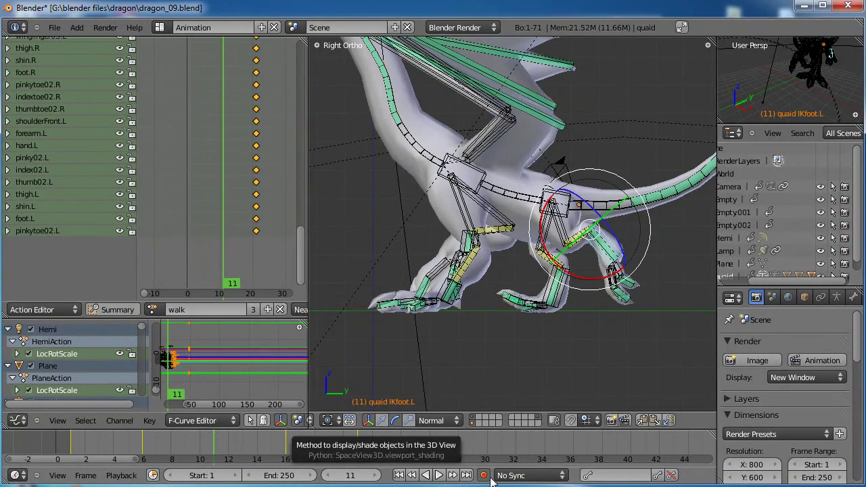
key(a)
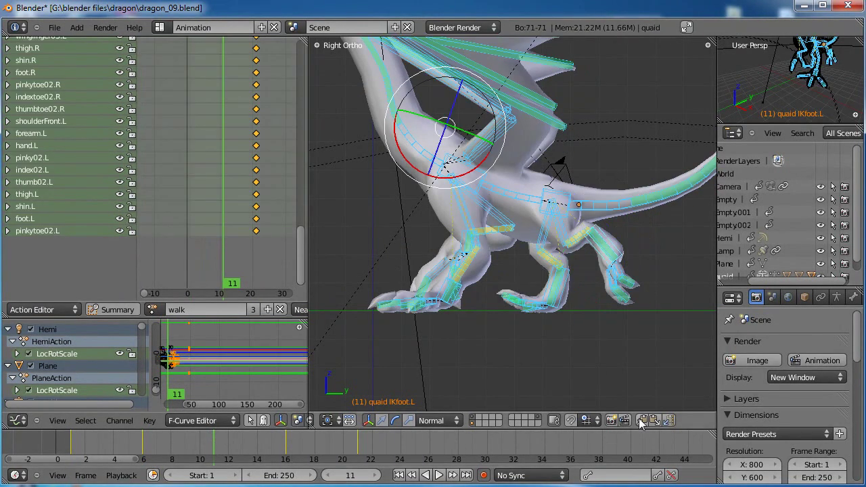
click(428, 444)
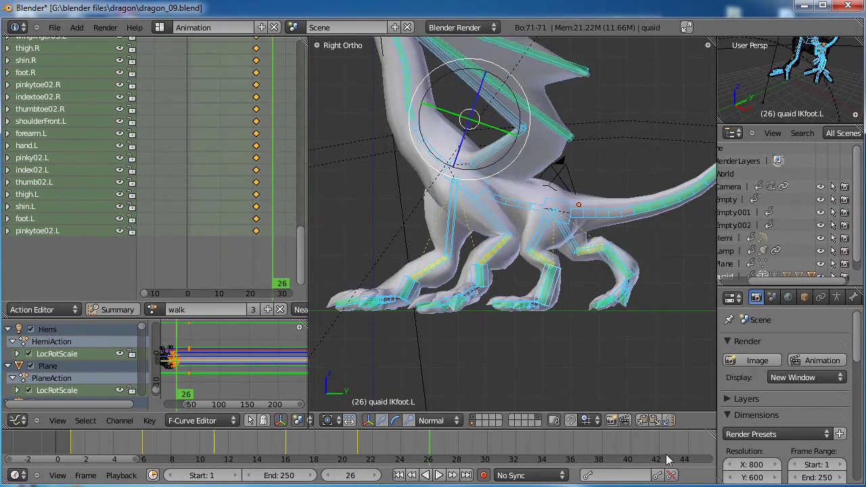
click(668, 421)
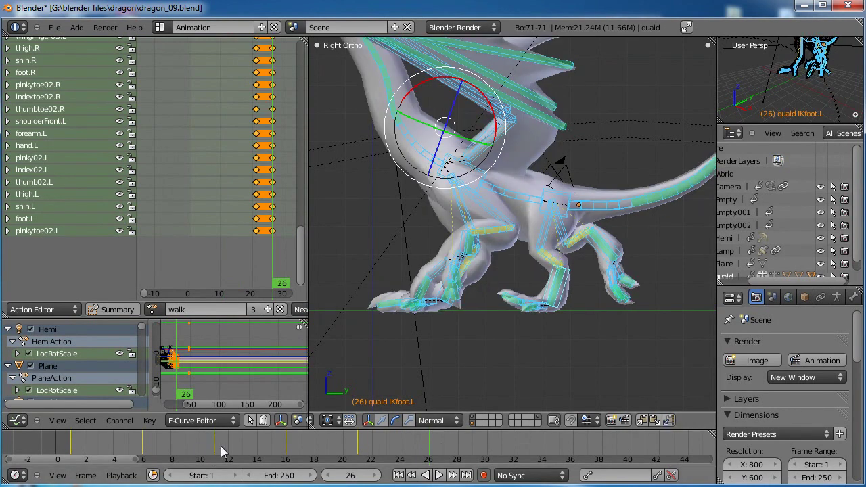
Copy the pose of all bones at frame 16 and paste it mirrored at frame 31
click(290, 445)
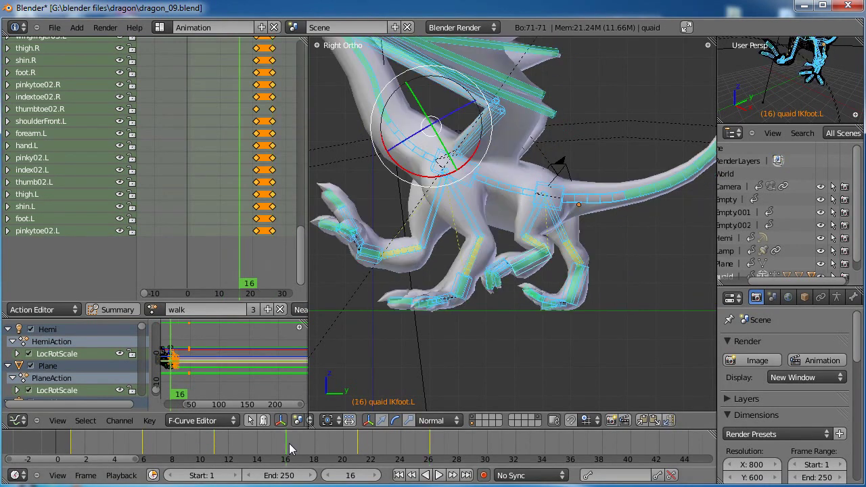
click(498, 444)
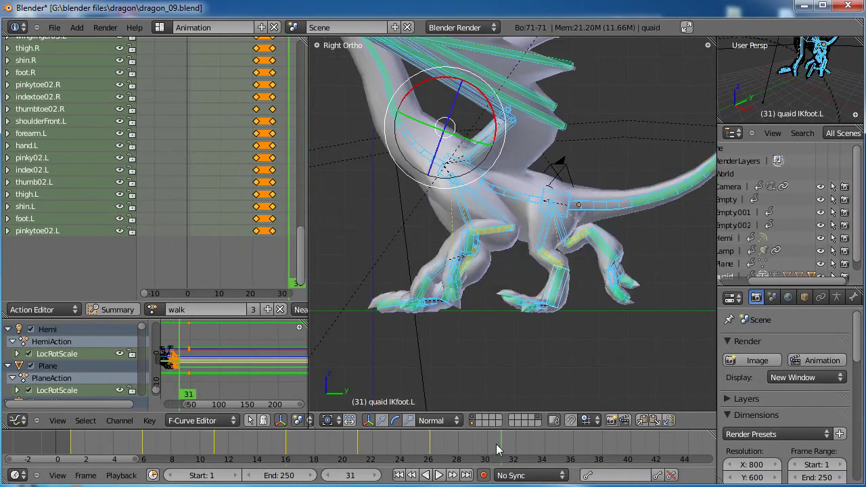
click(668, 420)
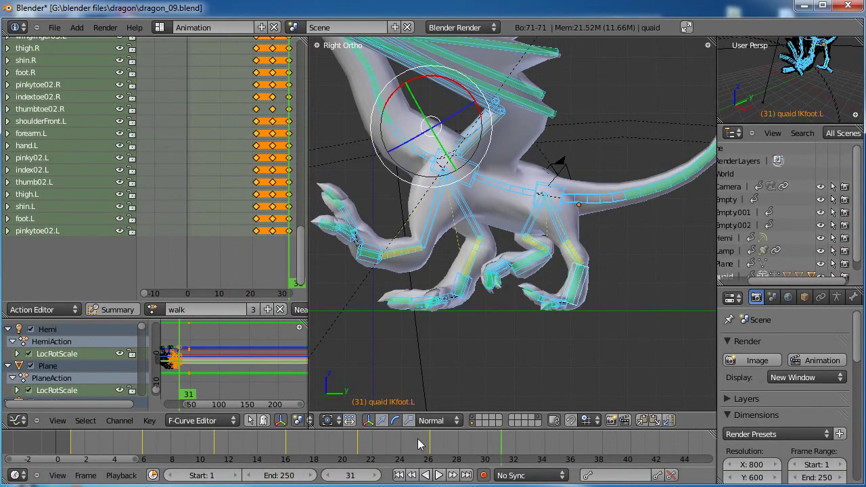
Copy the pose of all bones at frame 21 and paste it mirrored at frame 36
click(359, 445)
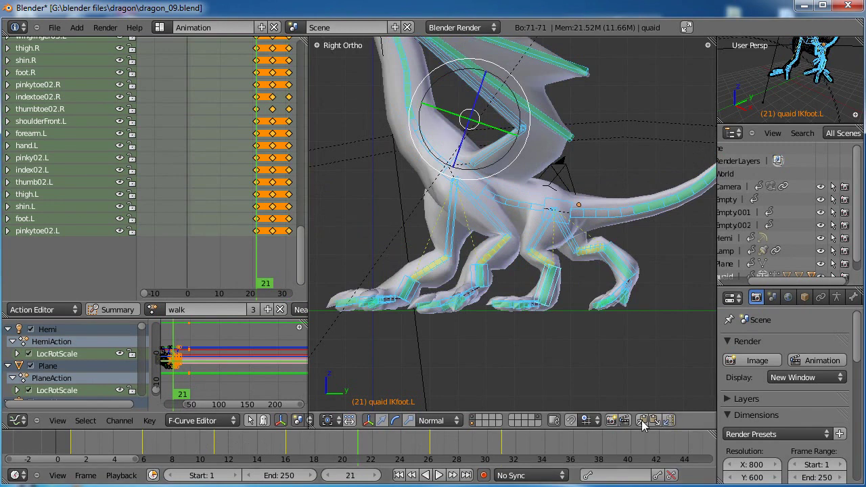
click(574, 447)
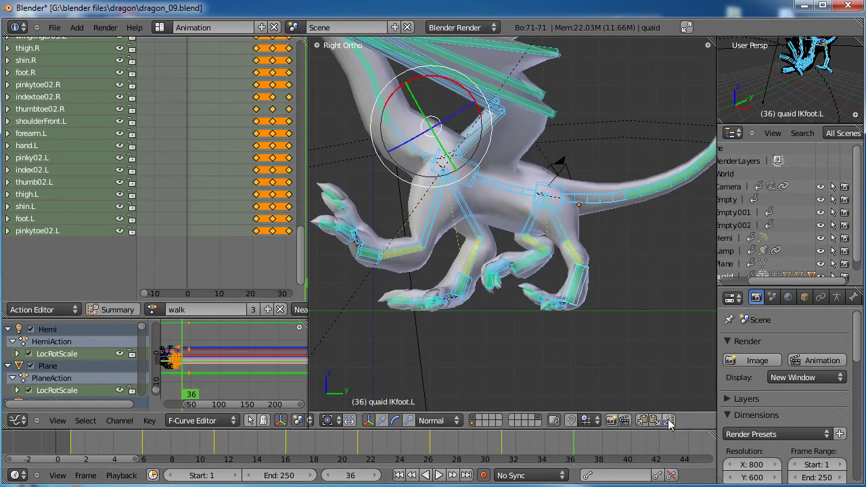
click(667, 421)
Compare the dragon's poses at frames 1, 16, 21, 26, 31 and 36 to check how the walk cycle loops
click(72, 447)
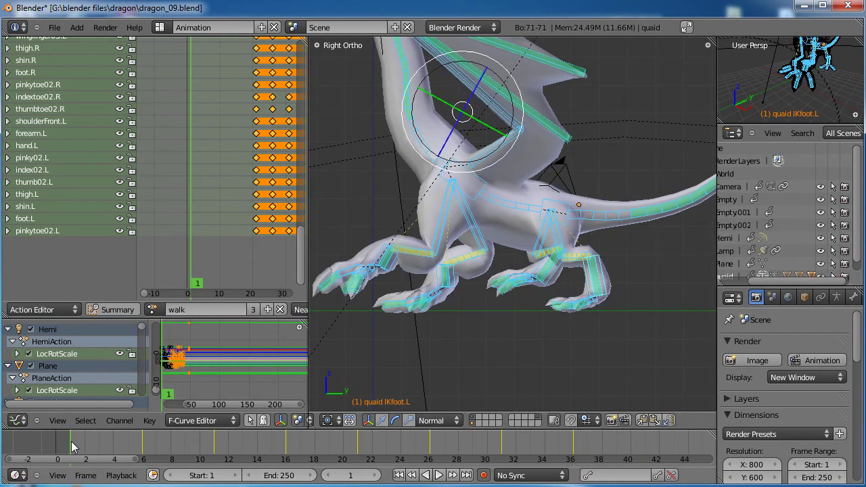
click(502, 452)
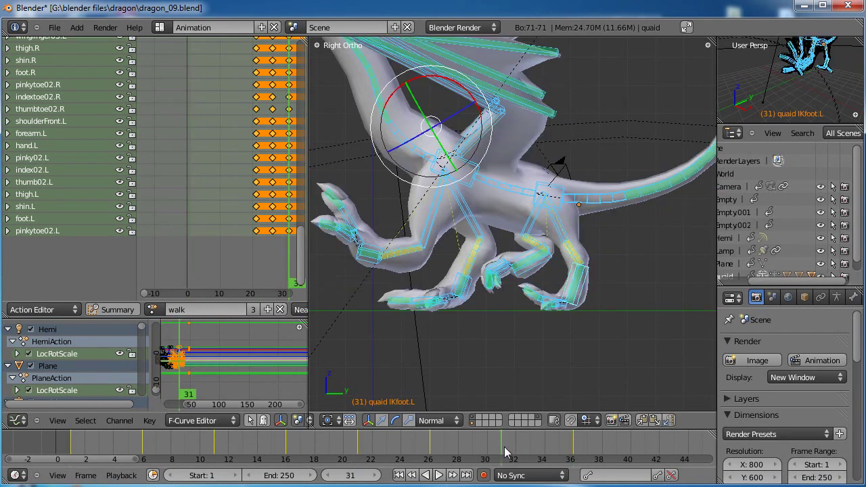
drag(76, 437, 41, 420)
click(69, 443)
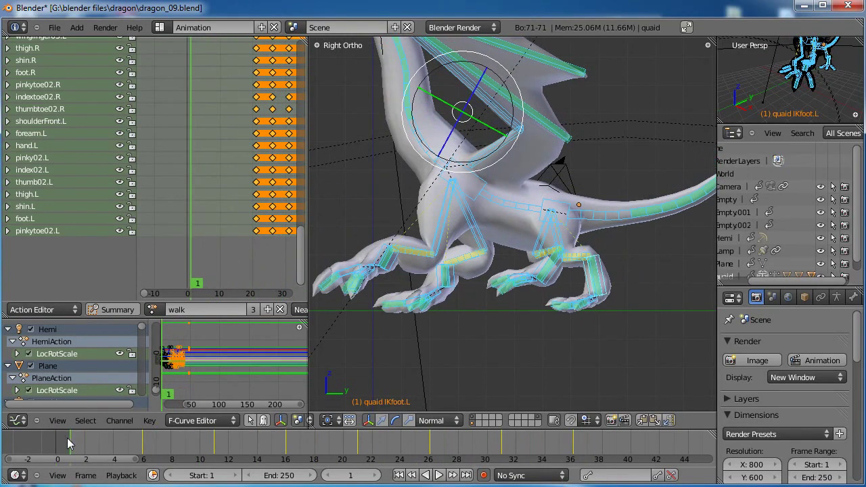
click(286, 445)
click(357, 447)
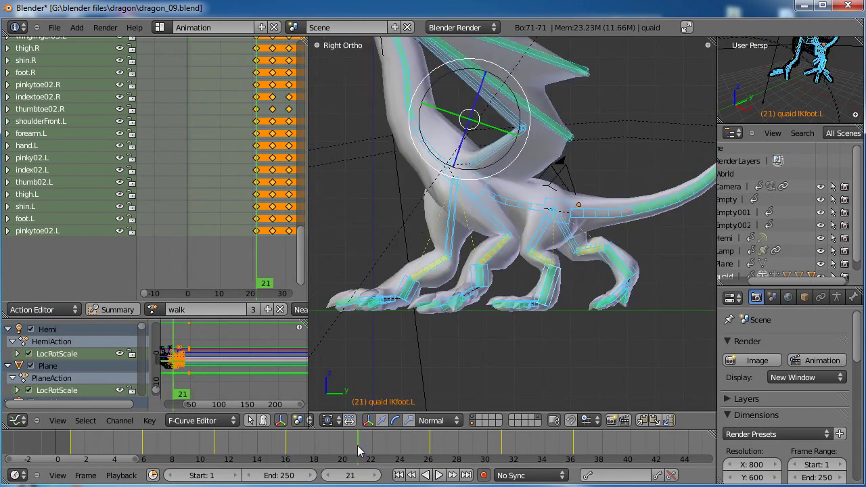
click(72, 441)
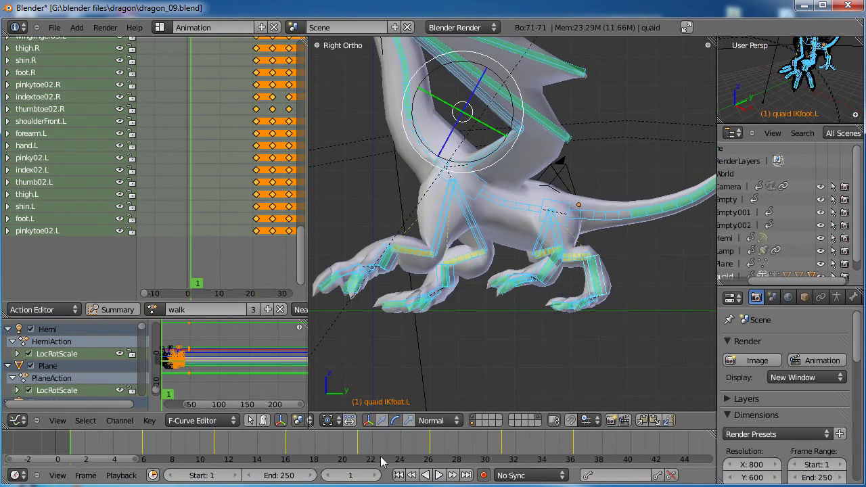
click(431, 455)
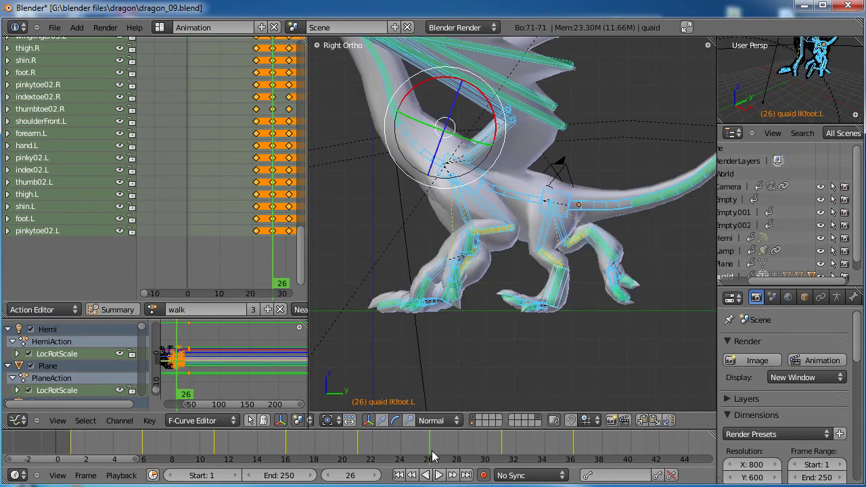
click(499, 441)
click(576, 448)
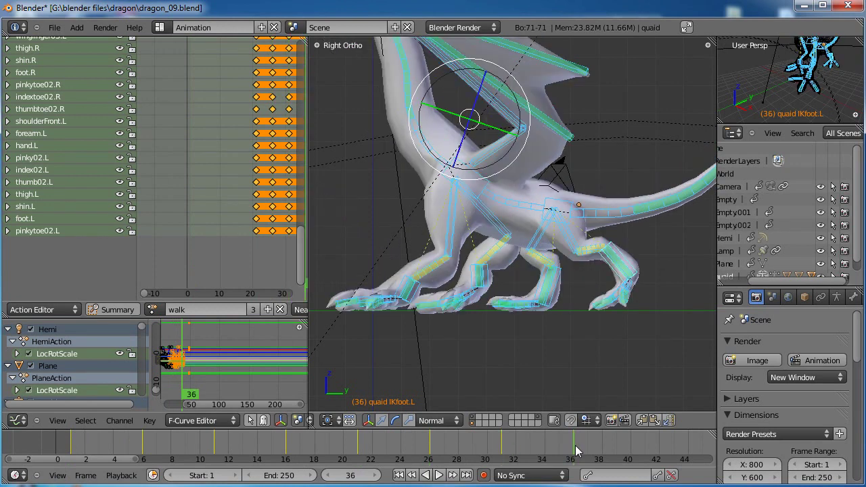
click(500, 446)
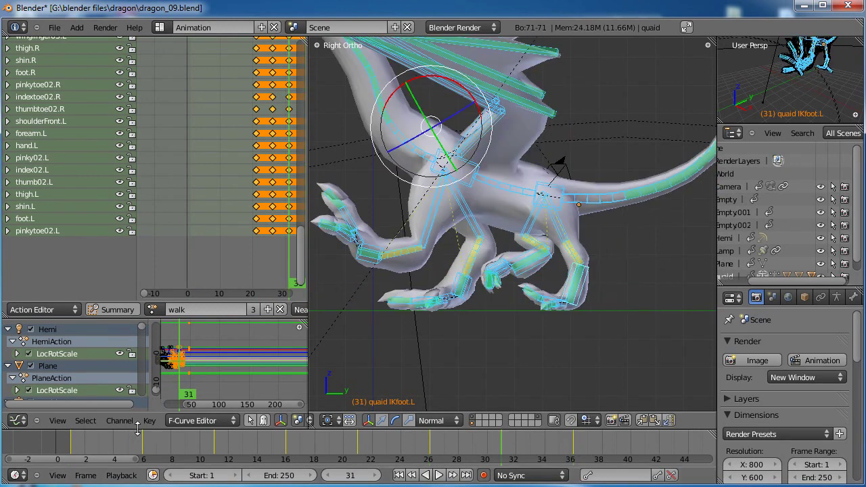
click(76, 443)
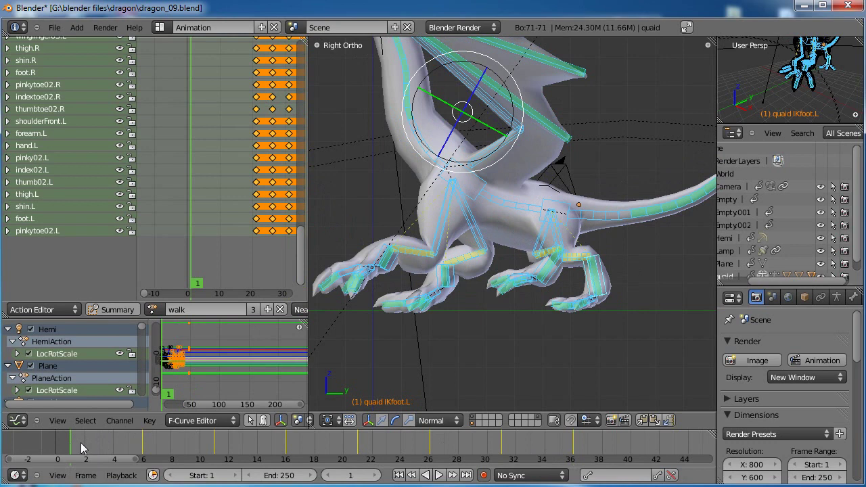
click(502, 455)
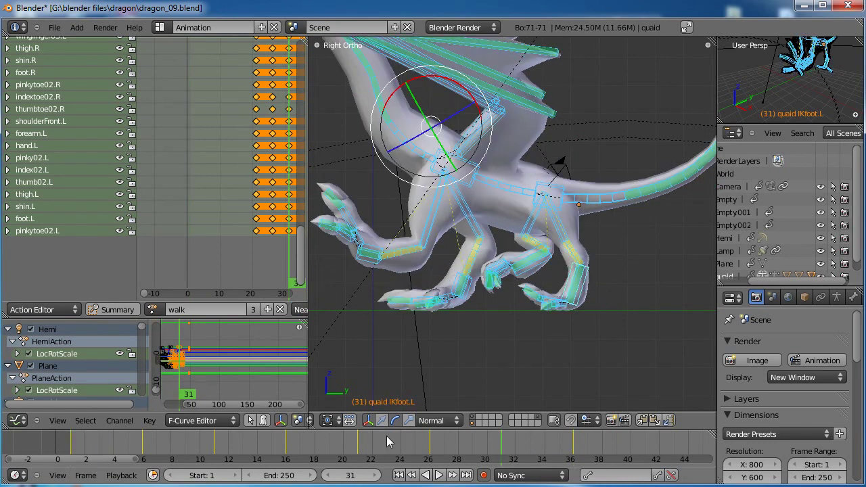
Replace the pose at frame 1 with a mirrored copy of the frame 16 pose and check the resulting motion
drag(71, 453, 290, 457)
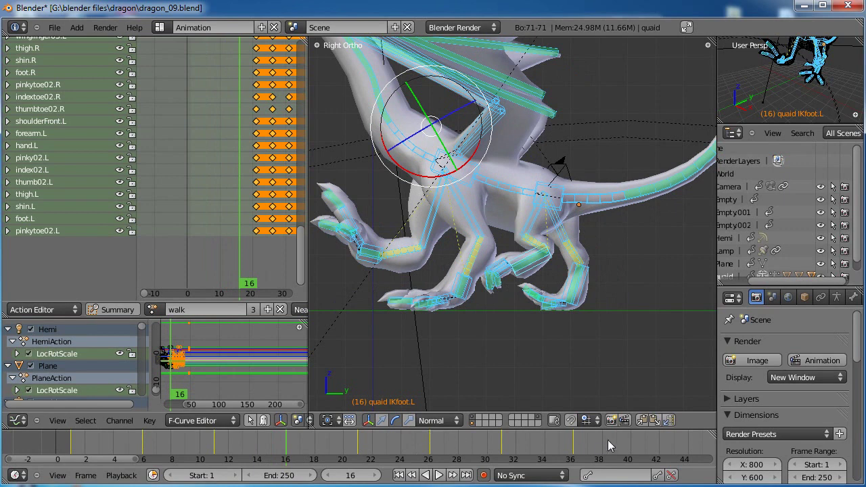
key(shift+Left)
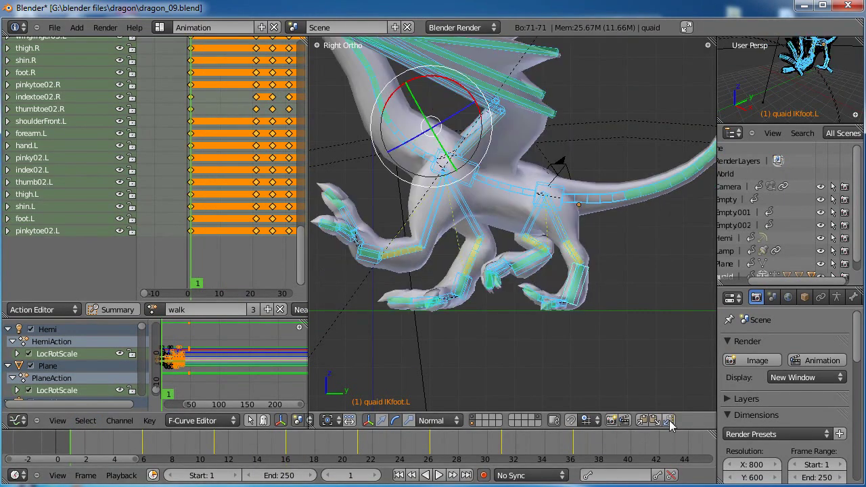
key(Right)
key(Right)
key(alt+a)
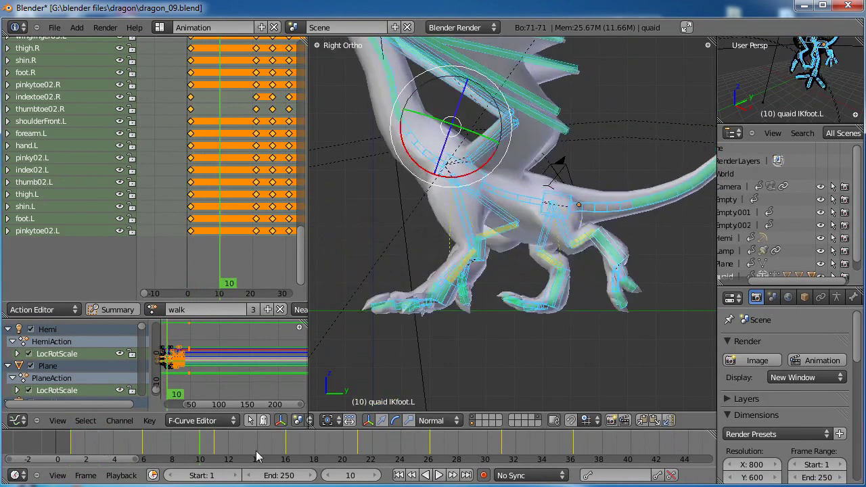
drag(582, 483, 357, 446)
drag(397, 471, 498, 475)
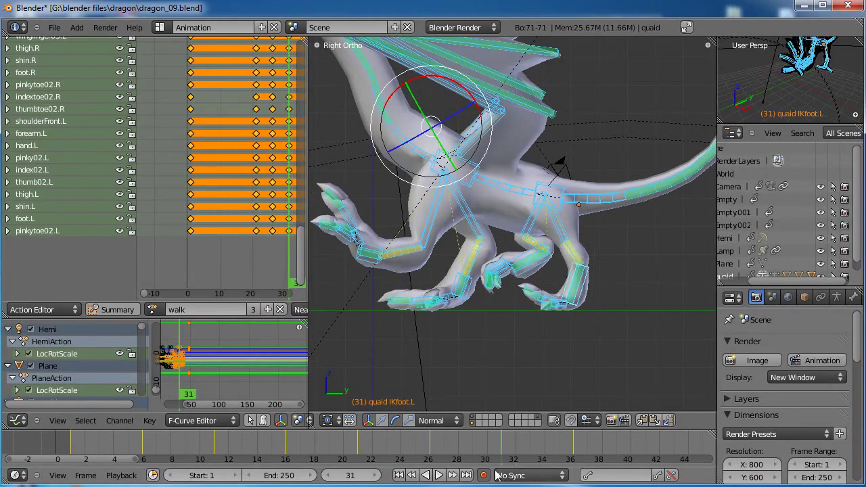
Deselect all keyframes and box-select those at frame 36 for the channels from indextoe02.R down to pinkytoe02.L
click(572, 453)
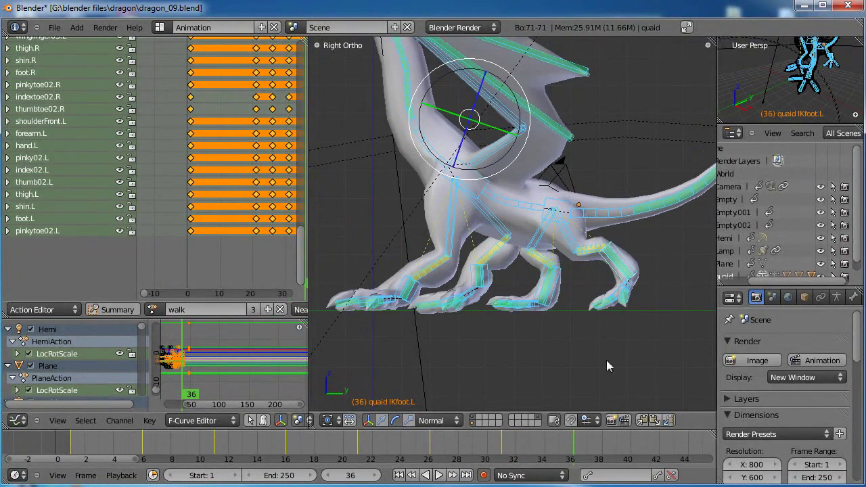
scroll(291, 185, down, 3)
middle_drag(274, 182, 263, 185)
scroll(263, 191, down, 6)
middle_drag(260, 216, 241, 158)
key(a)
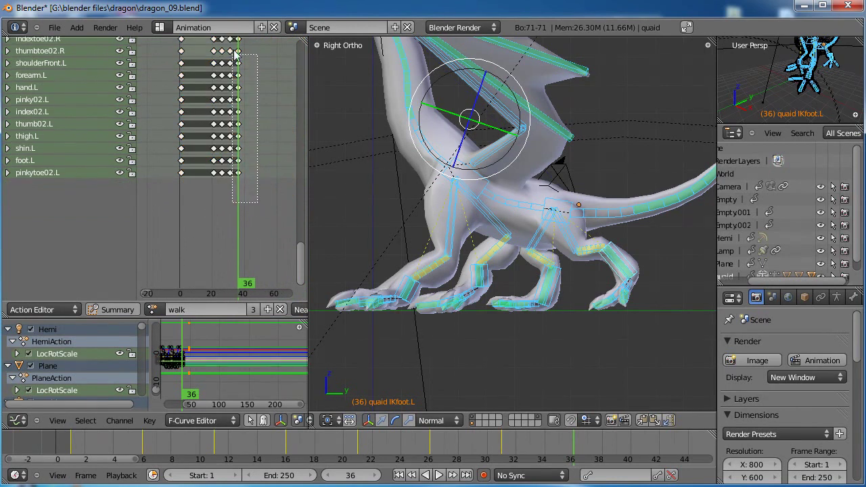
drag(235, 34, 236, 35)
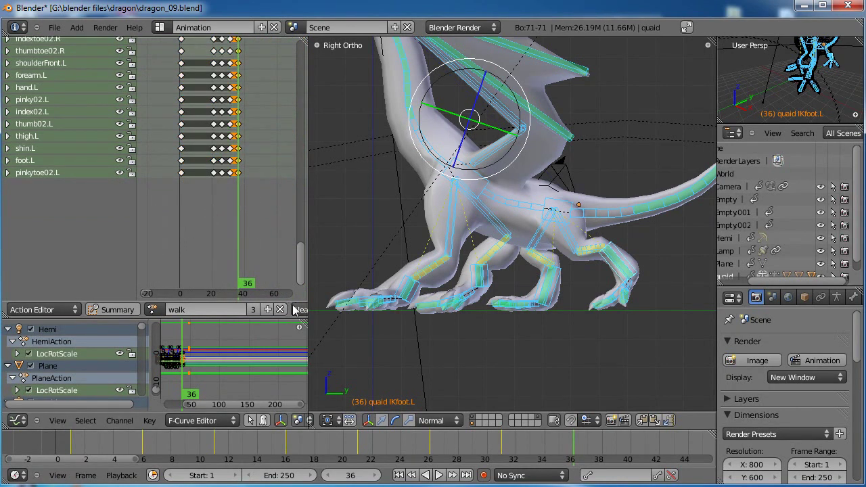
Widen the Action Editor and show the beginning of its channel list
scroll(79, 309, up, 5)
click(58, 310)
click(75, 150)
drag(308, 276, 369, 216)
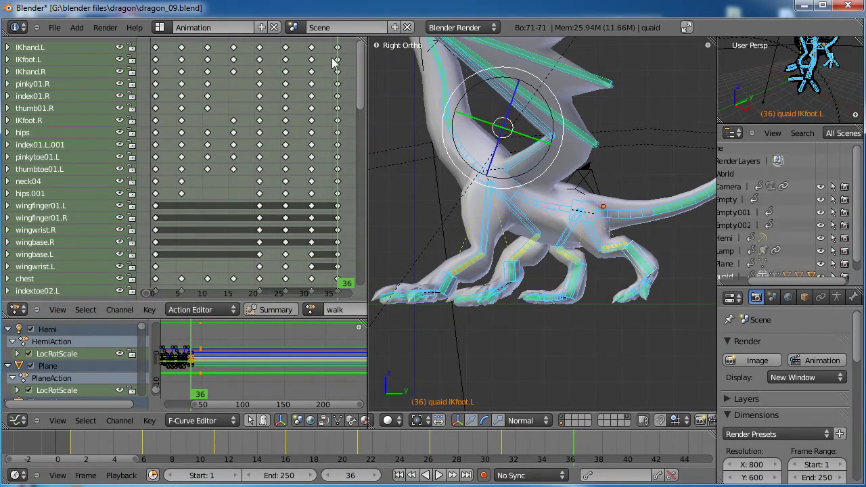
Add the remaining channels' frame 36 keyframes to the selection and delete all keyframes at that frame
key(b)
drag(340, 53, 342, 57)
drag(336, 296, 332, 296)
drag(362, 98, 360, 159)
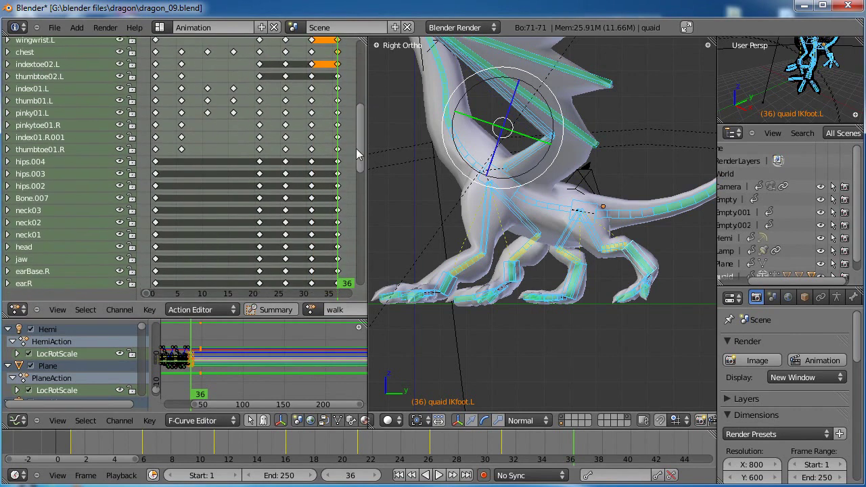
drag(332, 259, 332, 258)
drag(360, 129, 365, 201)
drag(350, 60, 336, 294)
drag(359, 211, 362, 255)
click(349, 77)
key(b)
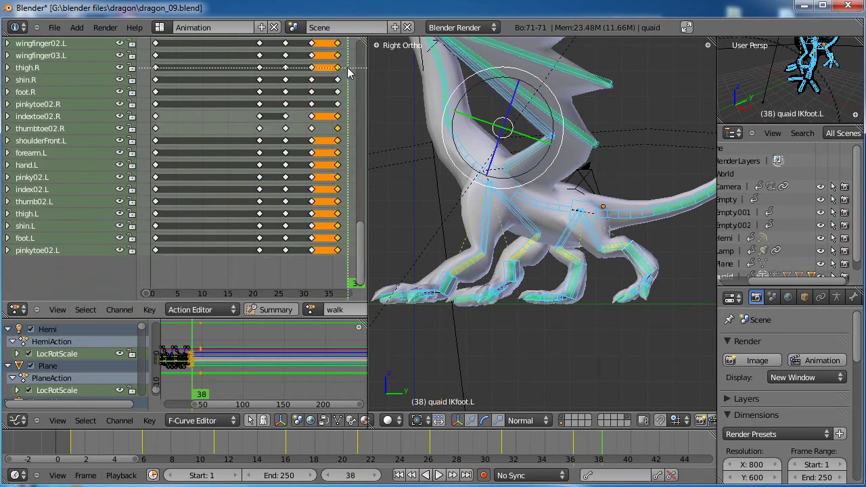
key(x)
click(338, 128)
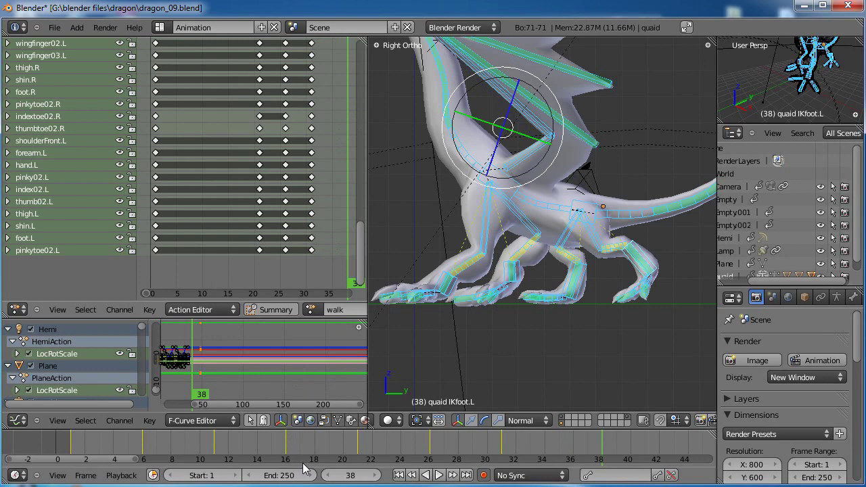
Scrub the timeline to the last keyed pose at frame 31 and set the scene's end frame to 30
scroll(315, 448, up, 3)
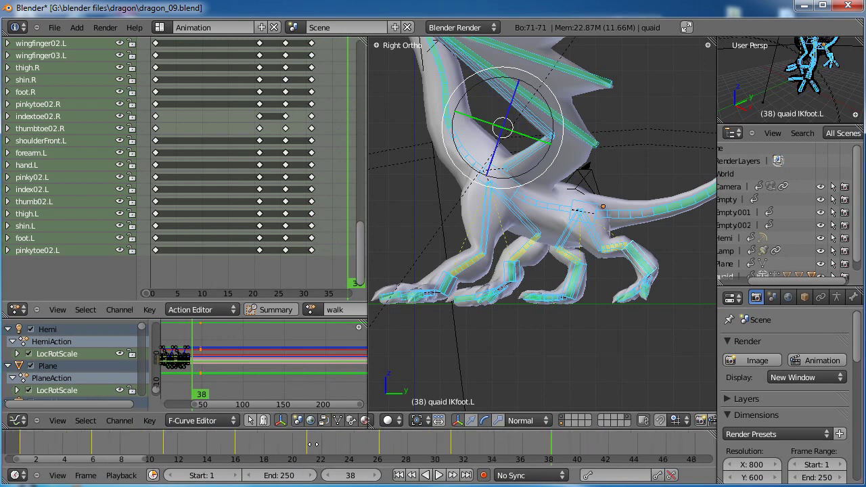
scroll(315, 447, down, 14)
middle_drag(395, 442, 343, 442)
drag(182, 222, 312, 226)
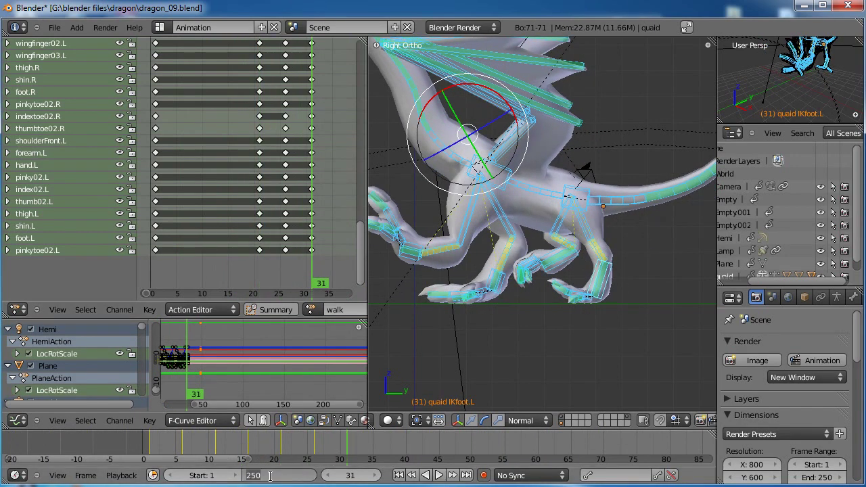
click(156, 253)
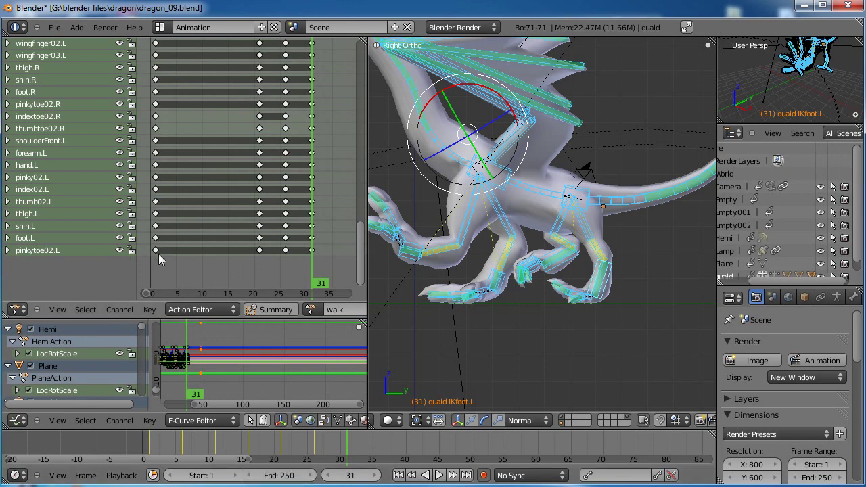
click(156, 253)
drag(155, 239, 311, 244)
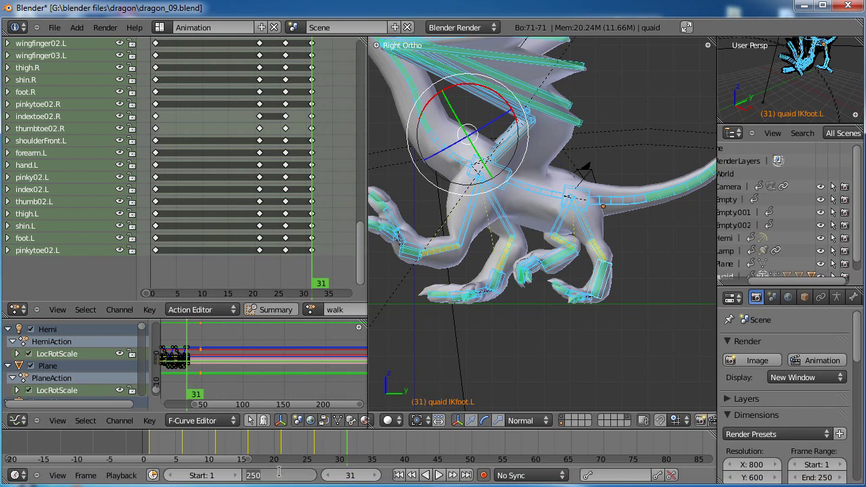
key(Return)
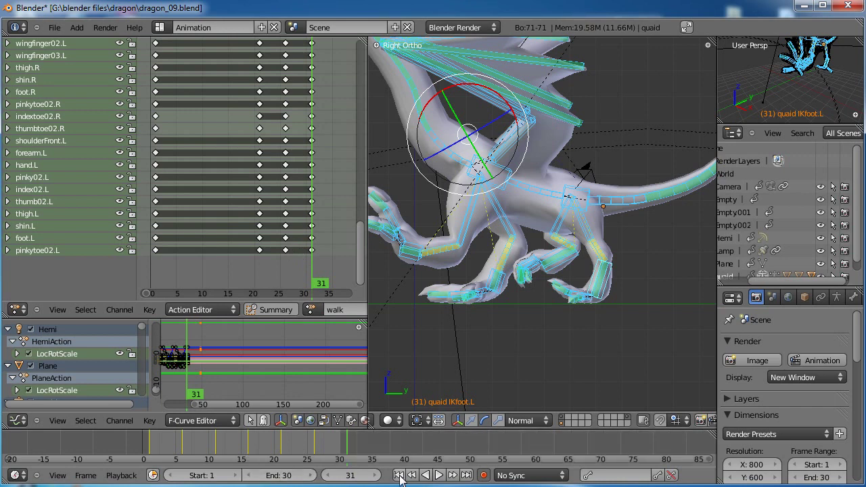
Play the walk animation while viewing the dragon from several sides, and return to frame 1
click(439, 475)
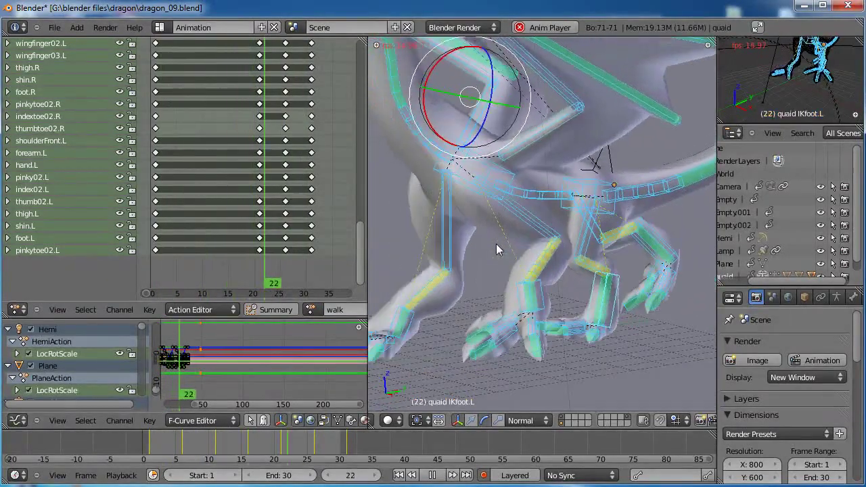
scroll(497, 248, down, 3)
shift+middle_drag(529, 238, 606, 279)
scroll(575, 300, down, 3)
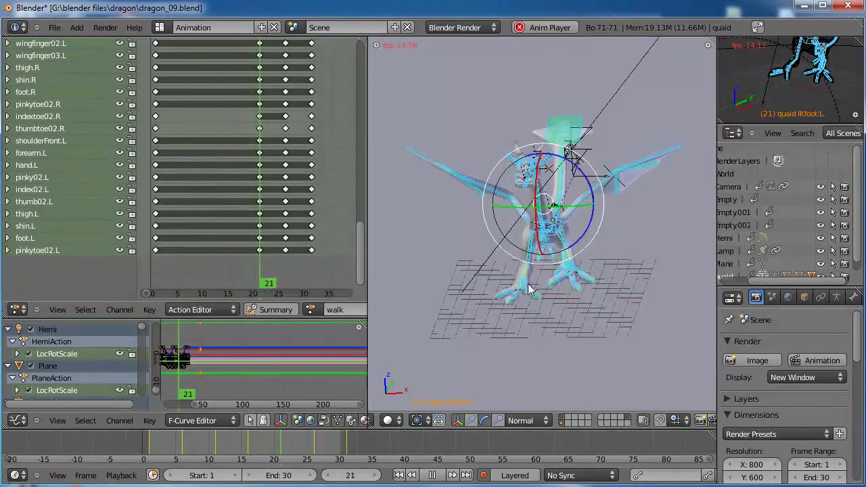
middle_drag(525, 286, 551, 283)
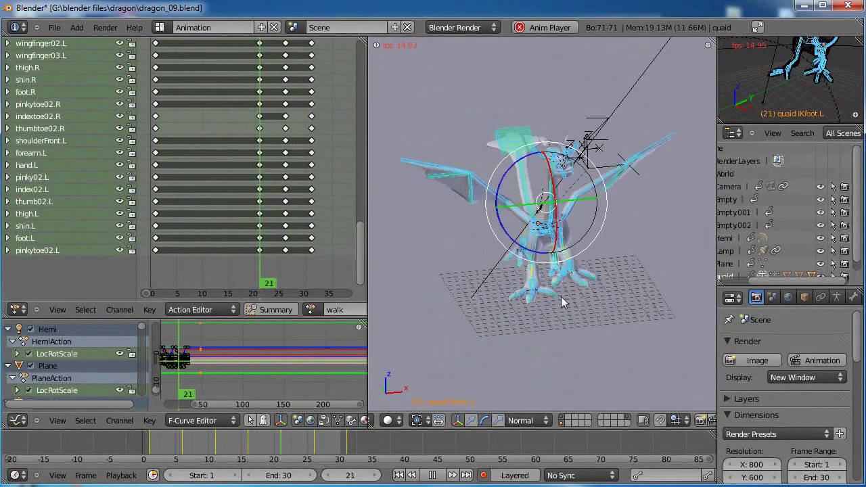
click(431, 475)
click(399, 475)
Select the rig's chest bone and view the dragon's body up close
middle_drag(541, 305, 501, 277)
right_click(543, 226)
scroll(540, 240, up, 5)
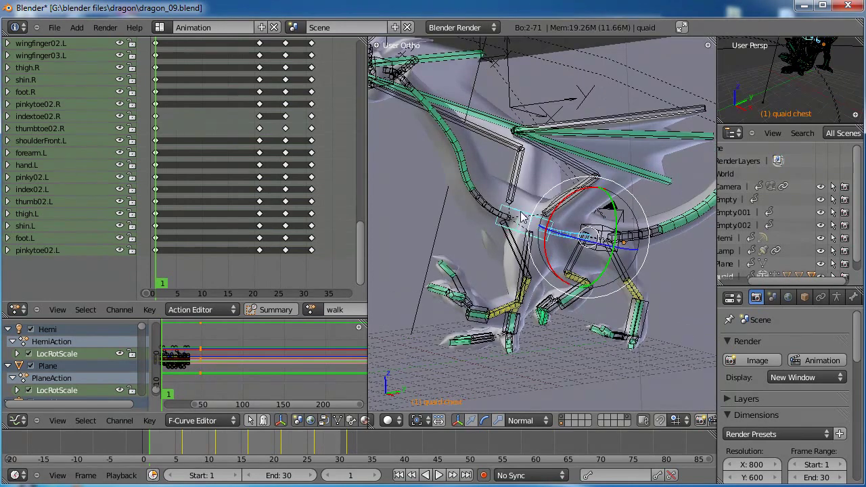
shift+middle_drag(520, 214, 527, 265)
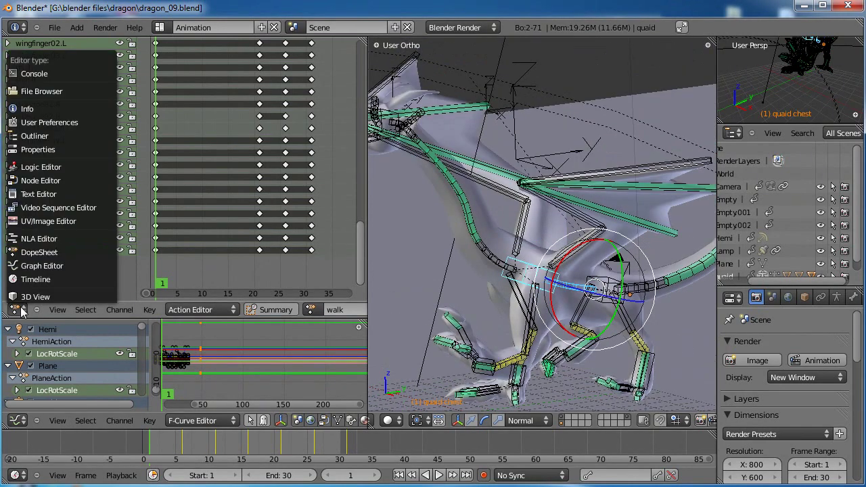
Switch the Action Editor area to the NLA Editor and push the quaid rig's walk action down into a strip
click(34, 238)
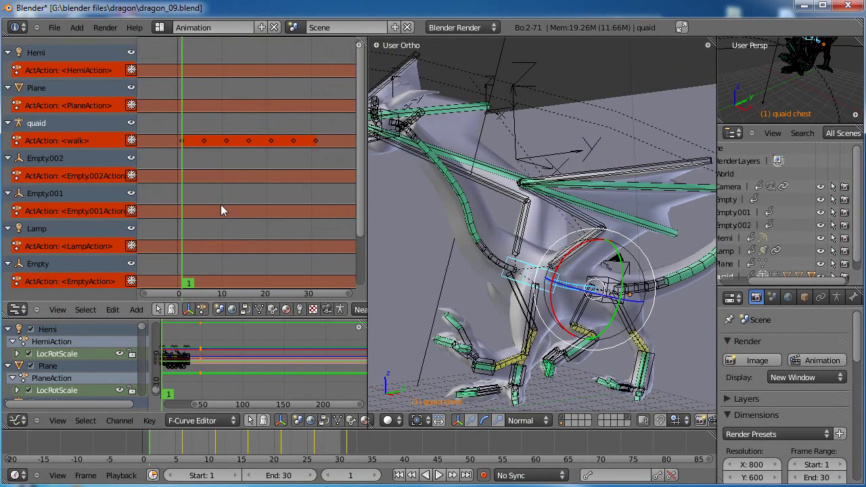
scroll(71, 203, down, 2)
scroll(78, 172, up, 2)
click(135, 307)
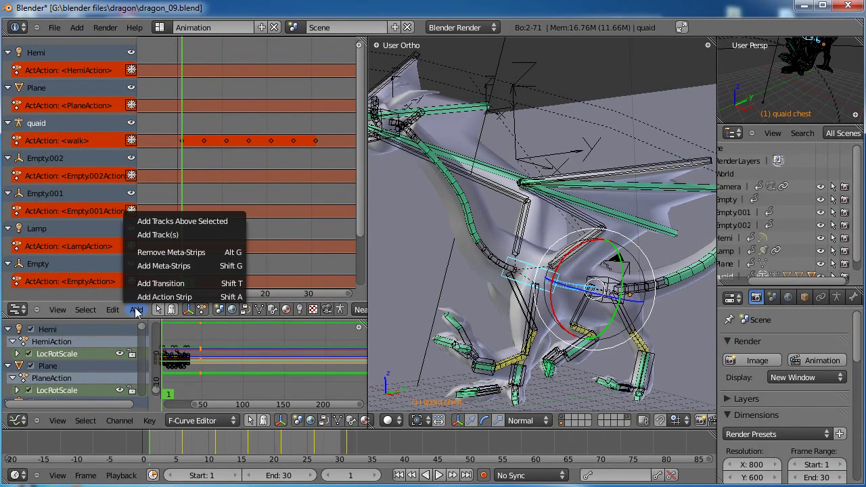
click(152, 232)
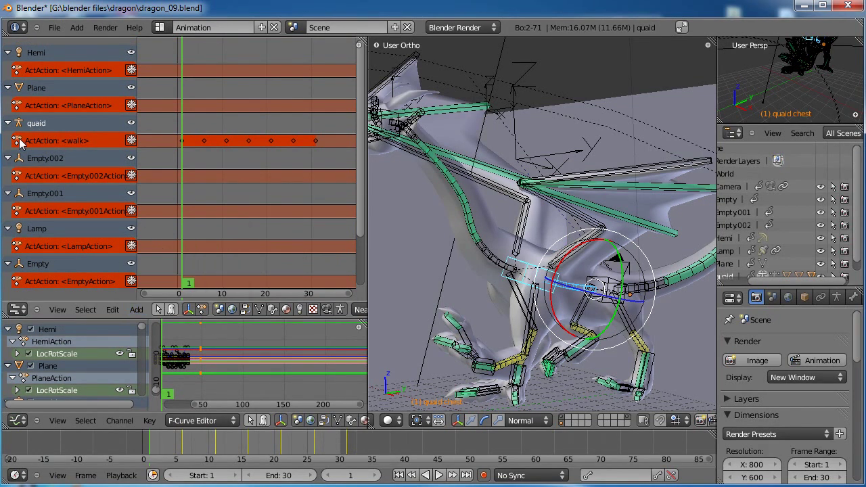
click(131, 141)
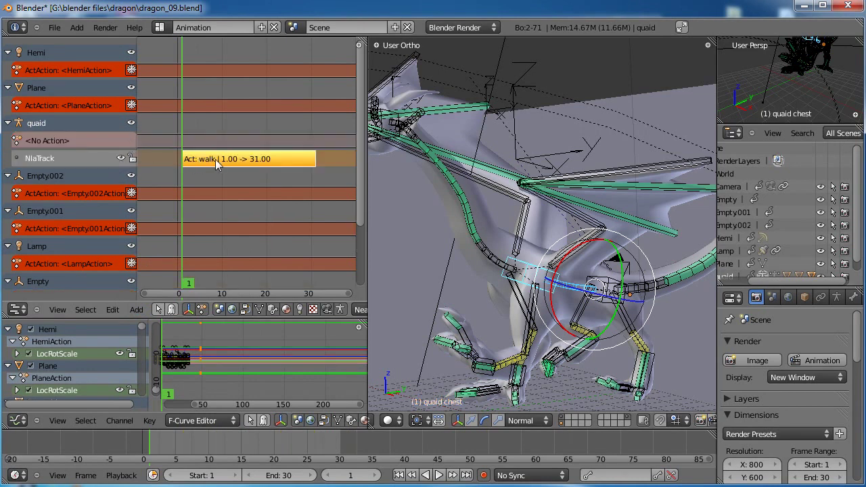
Scrub through the walk strip, show its strip properties and widen the NLA Editor
drag(185, 190, 288, 197)
scroll(315, 238, down, 4)
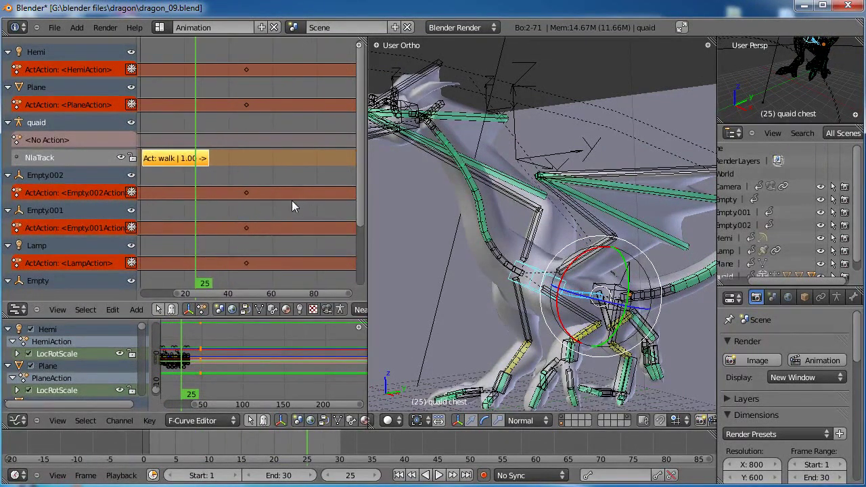
key(n)
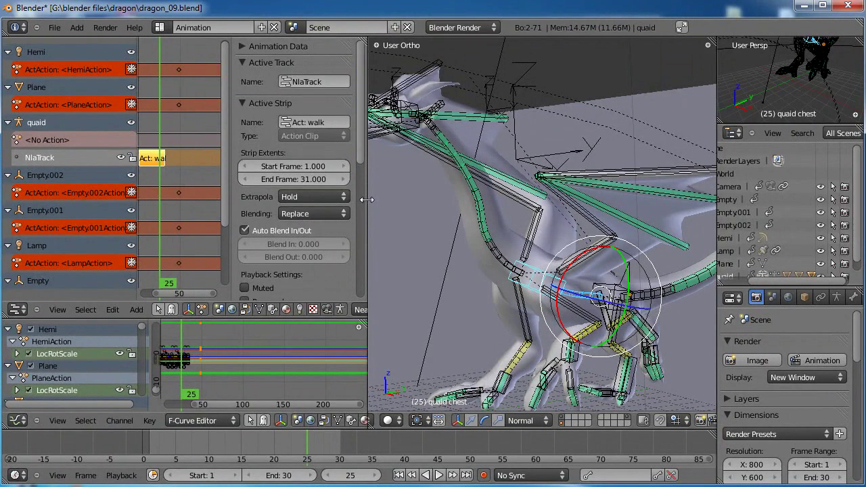
drag(366, 199, 489, 209)
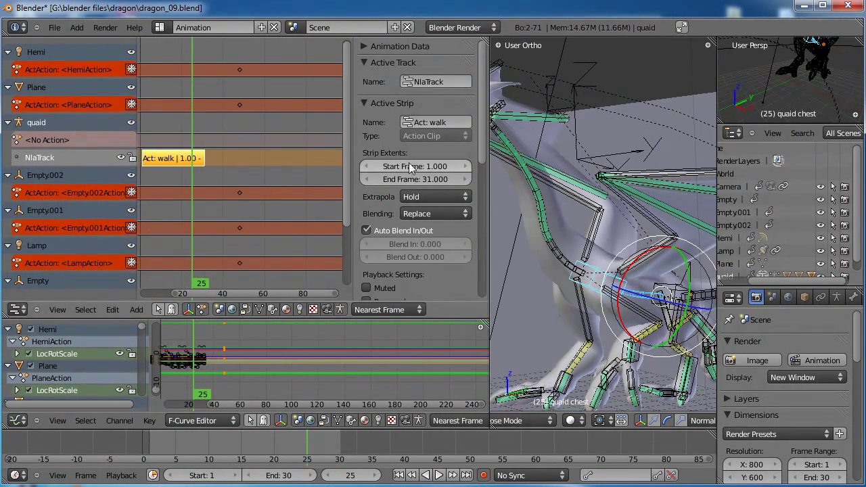
middle_drag(214, 171, 226, 170)
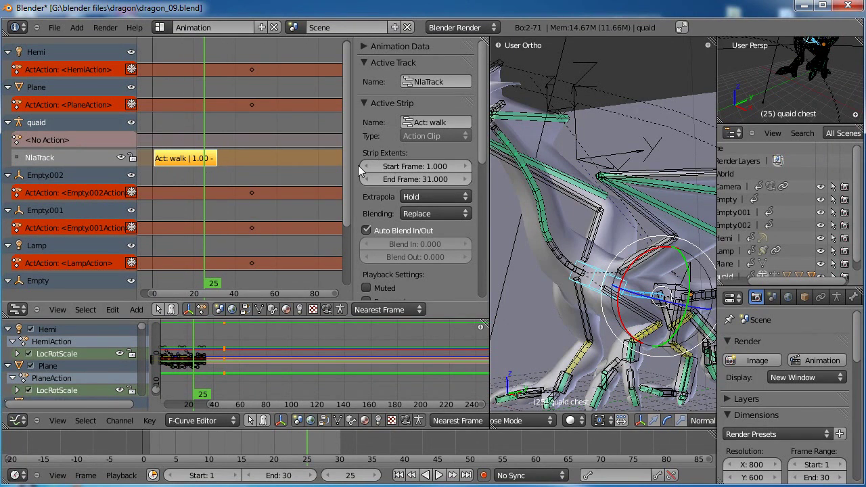
Set the walk strip's end frame to 30 and scrub past its end to check the motion
click(417, 180)
text(30)
key(Return)
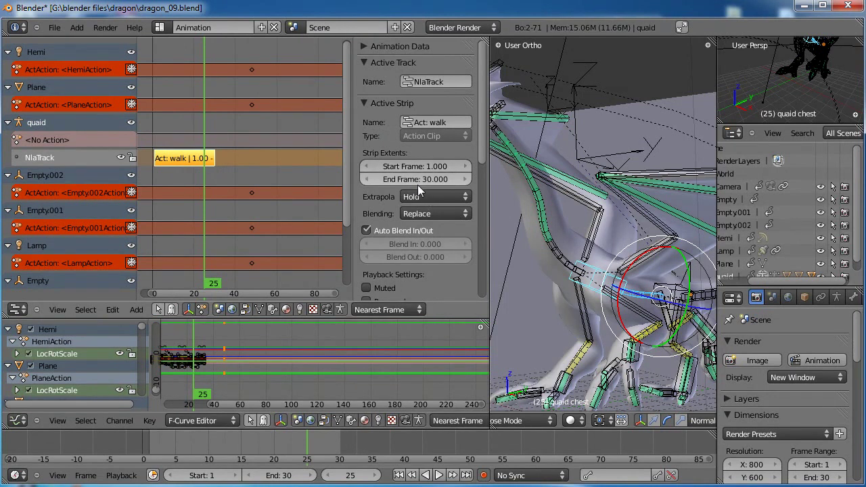
scroll(412, 189, down, 1)
click(180, 196)
drag(159, 197, 217, 198)
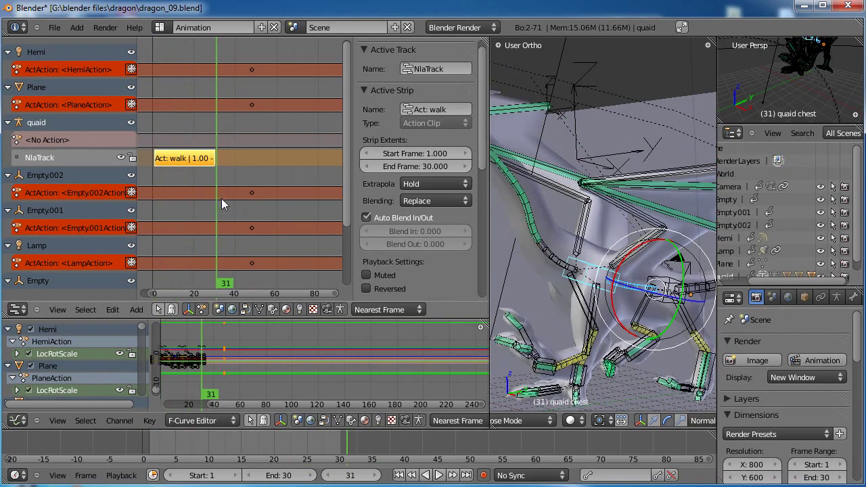
Set the scene's end frame to 250
click(303, 475)
text(250)
key(Return)
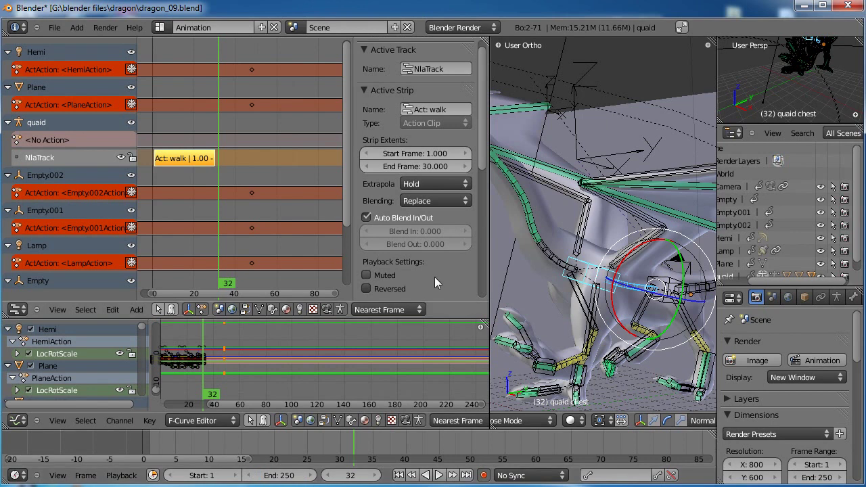
Set the walk strip's playback scale to 1.000 in its Action Clip settings
scroll(440, 235, down, 2)
scroll(439, 235, down, 5)
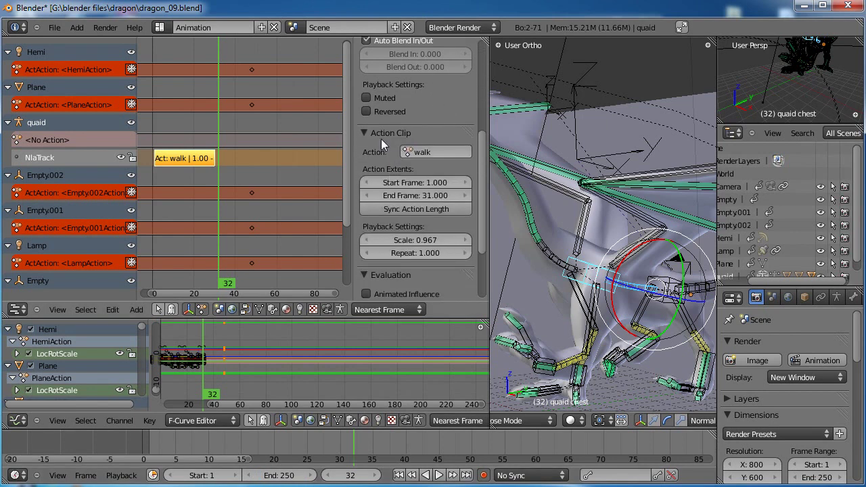
click(406, 239)
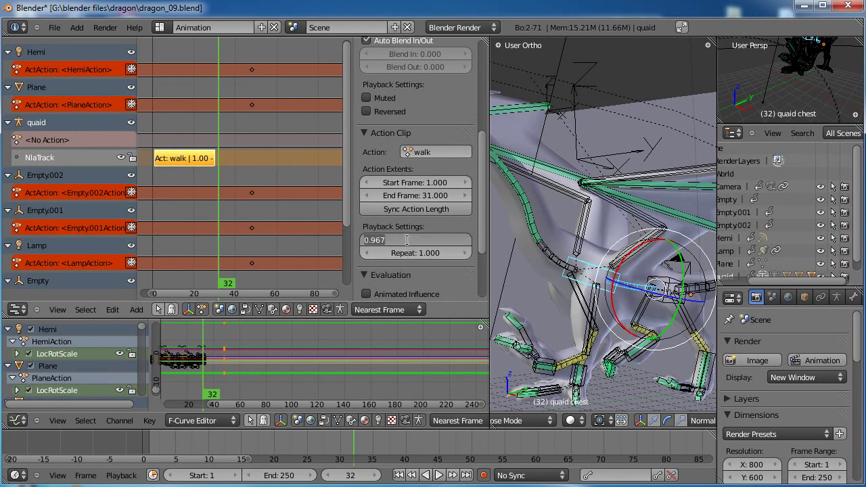
key(Return)
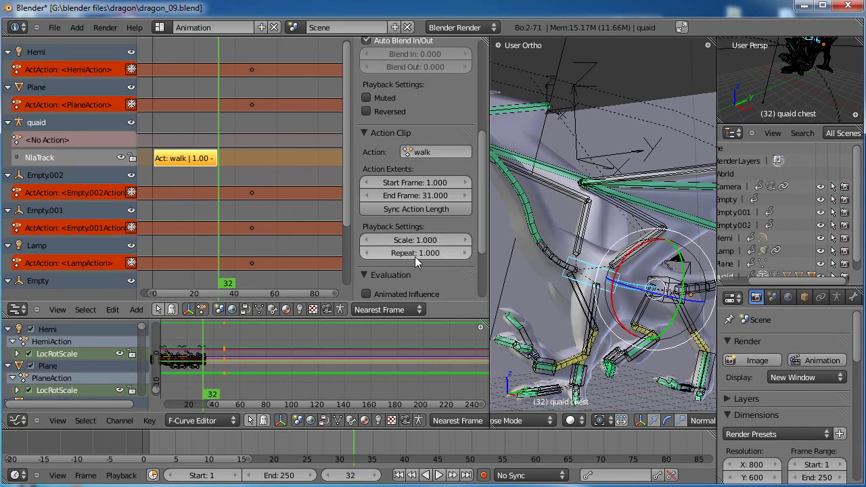
Raise the walk strip's repeat value to 12.200 and bring the whole strip into view
drag(402, 256, 466, 255)
scroll(259, 189, down, 2)
scroll(259, 189, down, 1)
middle_drag(284, 182, 176, 180)
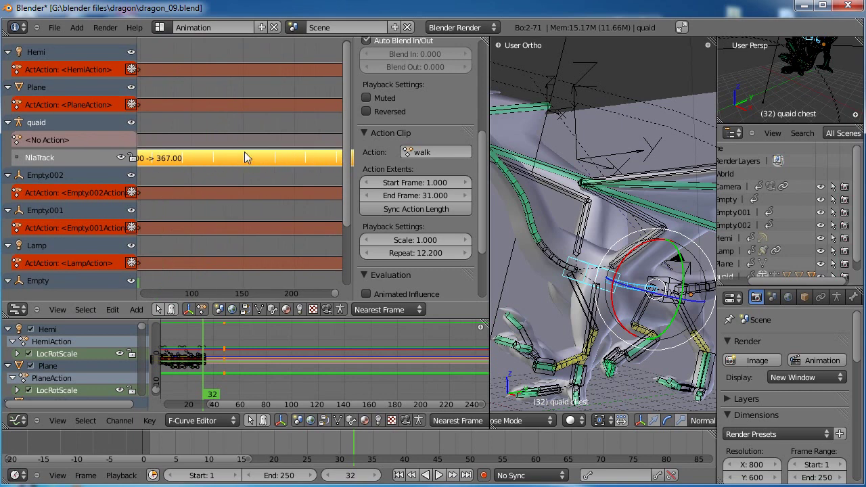
scroll(276, 189, down, 3)
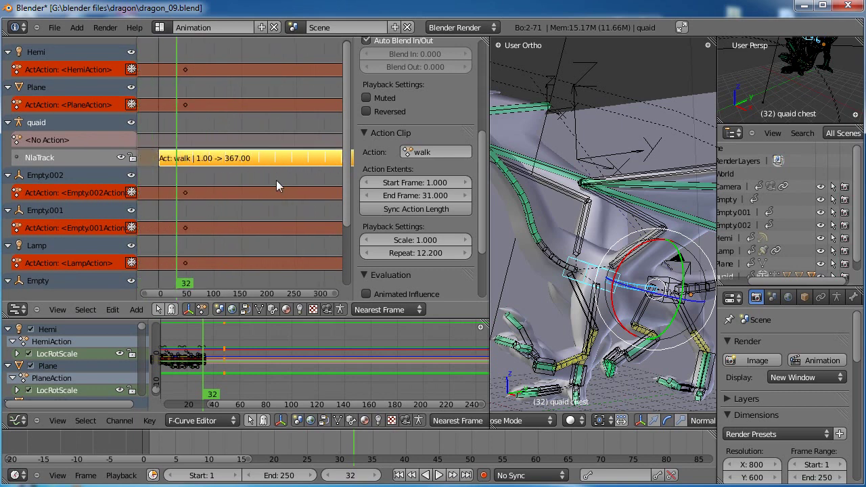
scroll(191, 161, down, 2)
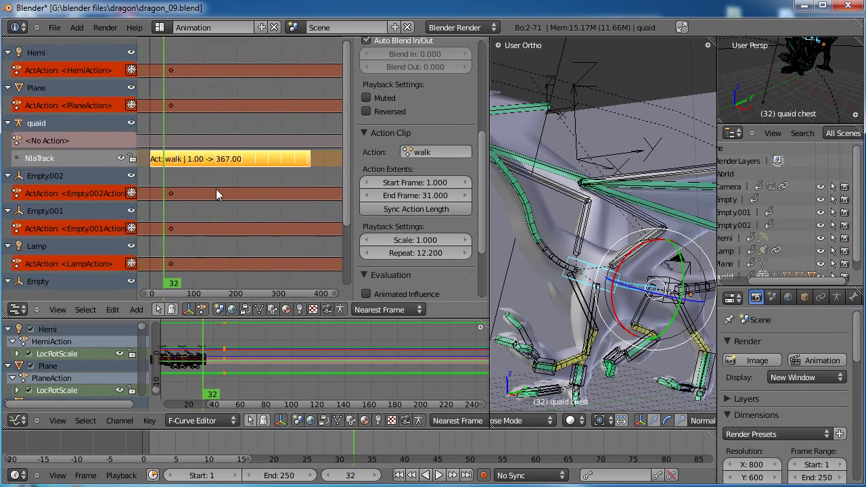
Scrub through the repeated walk strip and enlarge the 3D view to check the dragon's looping motion
drag(166, 172, 194, 178)
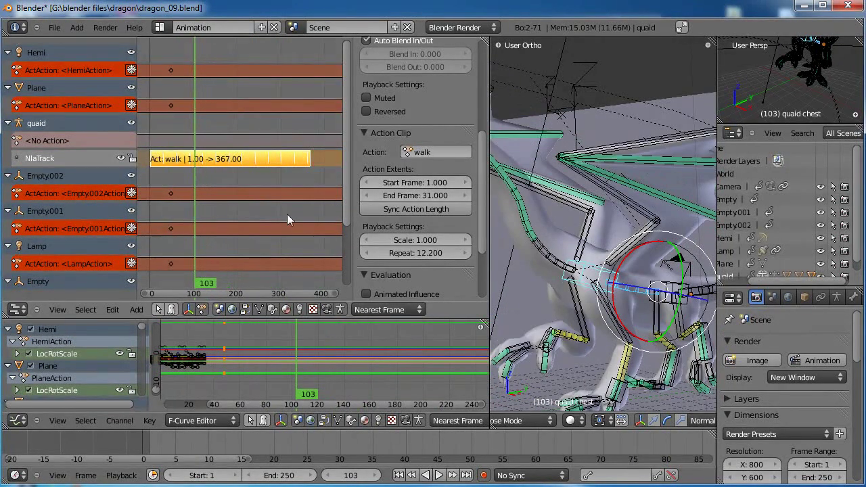
scroll(282, 187, down, 1)
drag(490, 299, 376, 292)
scroll(455, 256, down, 4)
middle_drag(478, 269, 535, 273)
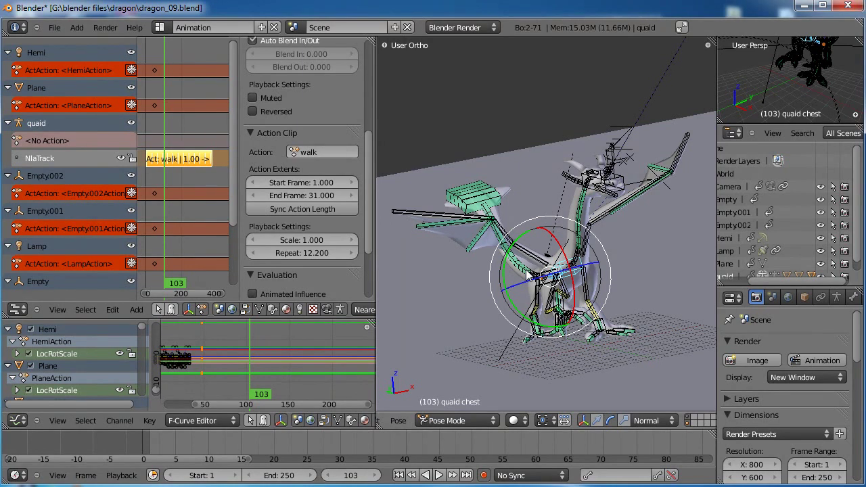
drag(170, 178, 214, 183)
Inspect the dragon from both sides and reselect the rig's chest bone
scroll(604, 240, up, 3)
key(z)
key(z)
mouse_move(604, 241)
middle_down()
mouse_move(574, 249)
mouse_move(547, 295)
mouse_move(546, 264)
mouse_move(453, 294)
middle_up()
scroll(547, 292, down, 4)
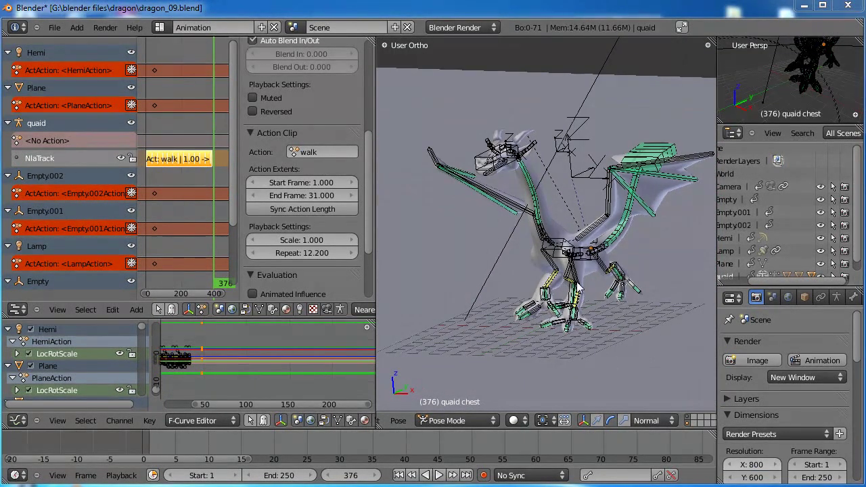
right_click(564, 234)
middle_drag(463, 228, 632, 264)
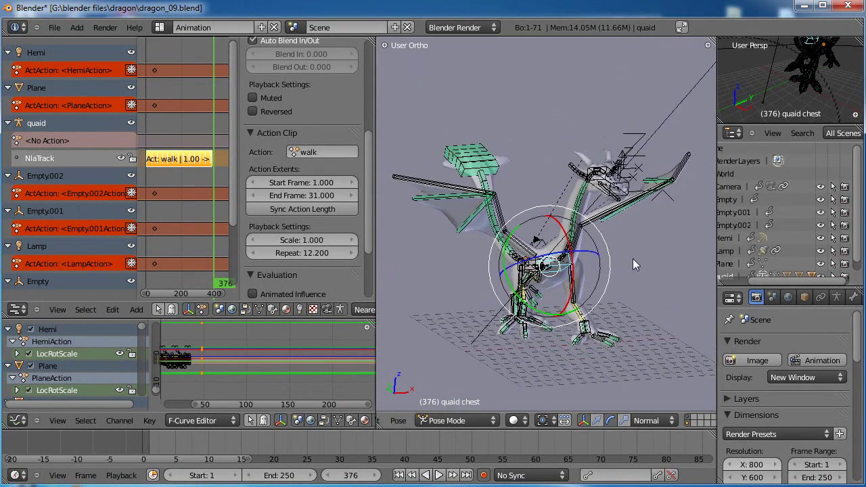
Turn off NLA evaluation for the quaid rig, test it by scrubbing the timeline, and switch the NLA Editor back to the DopeSheet
click(132, 124)
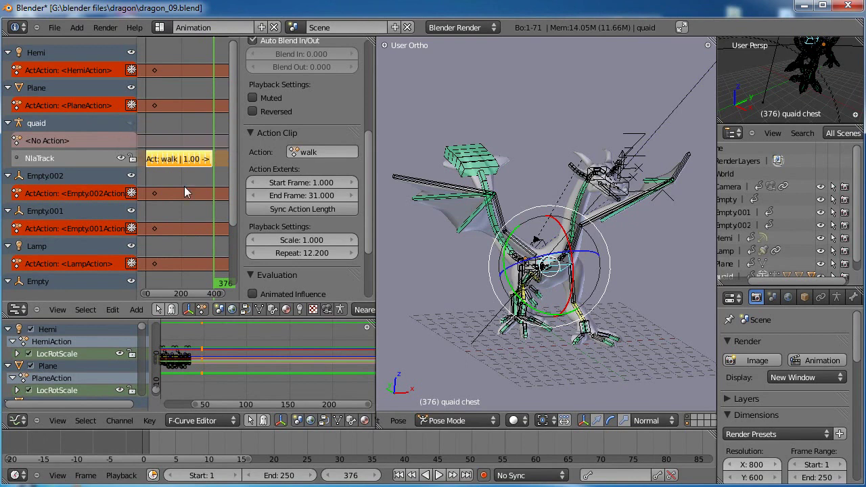
drag(194, 442, 487, 434)
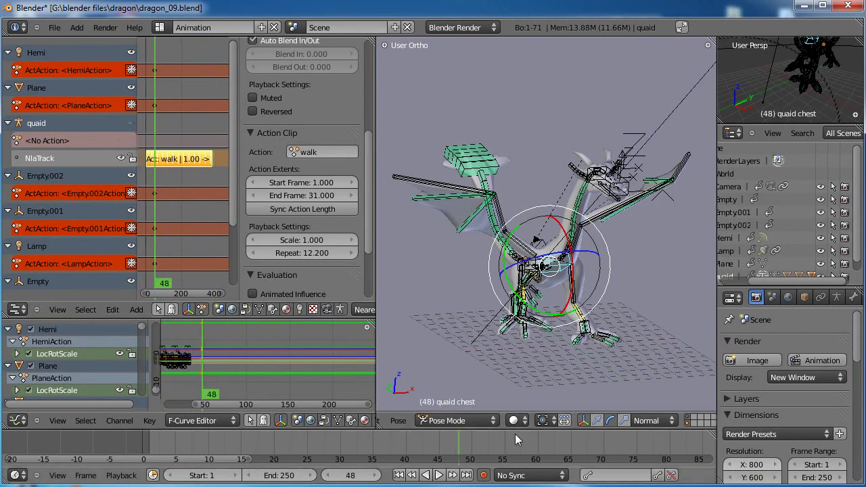
click(17, 310)
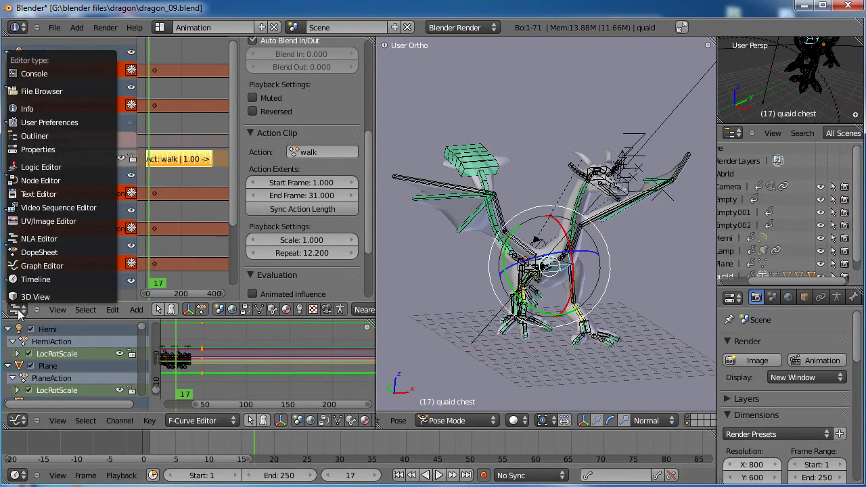
click(30, 252)
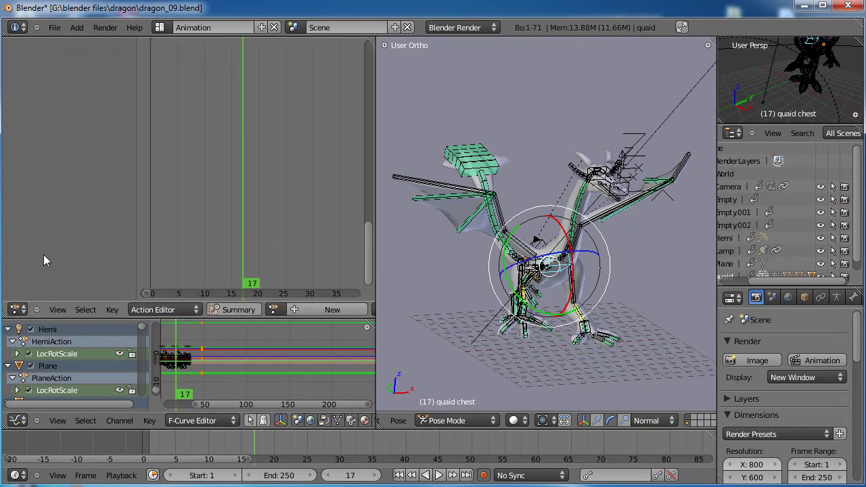
Deselect all bones and create a new action named "head turn" for the rig in the Action Editor
click(167, 310)
scroll(316, 313, right, 5)
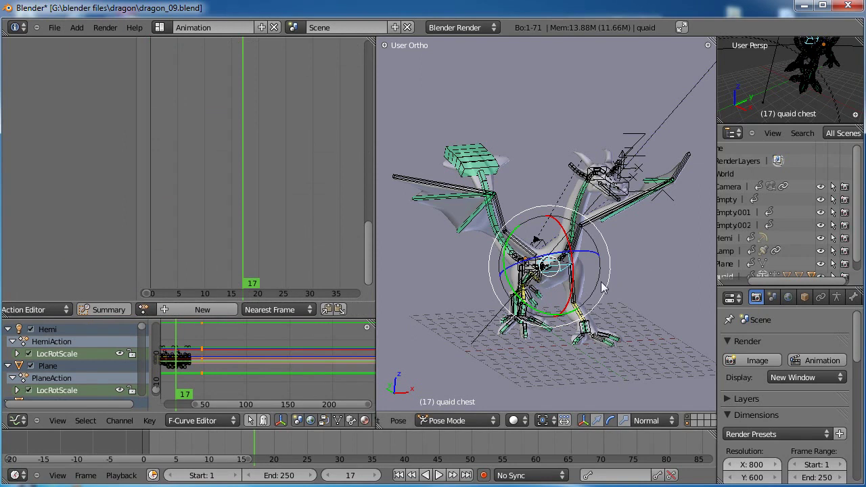
key(a)
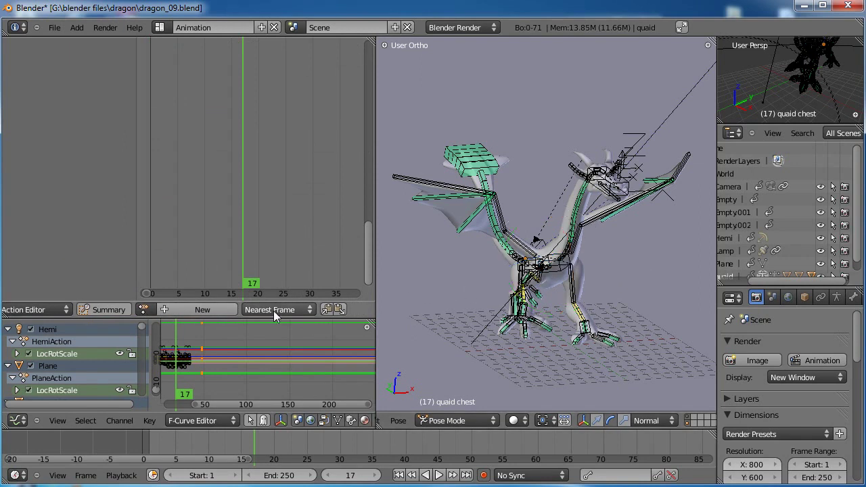
click(211, 312)
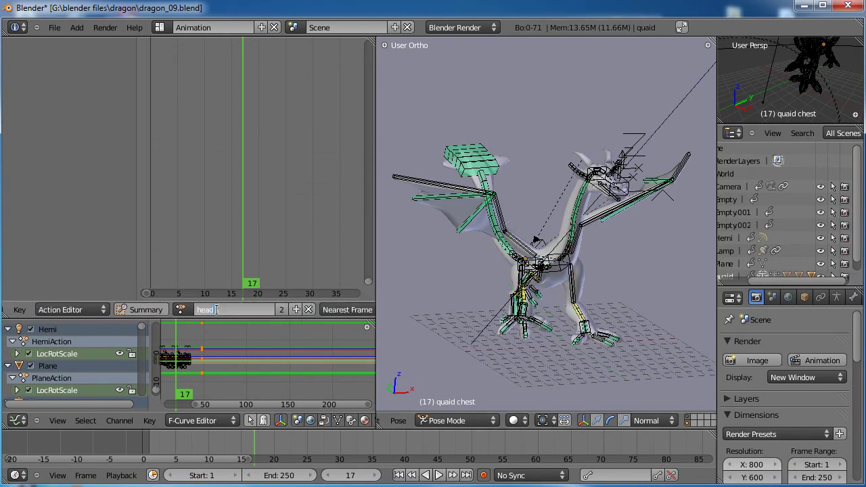
click(218, 309)
text(head turn)
key(Return)
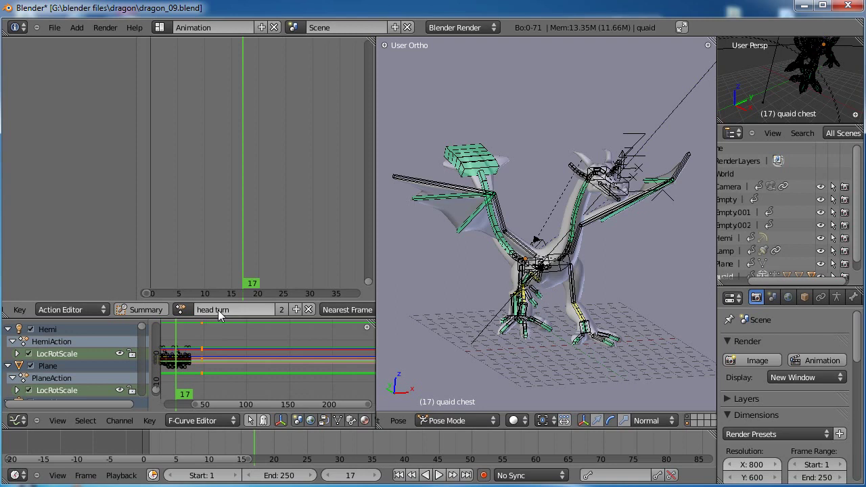
Go to frame 1 and rotate the neck04 bone at the base of the neck toward the dragon's right
right_click(626, 188)
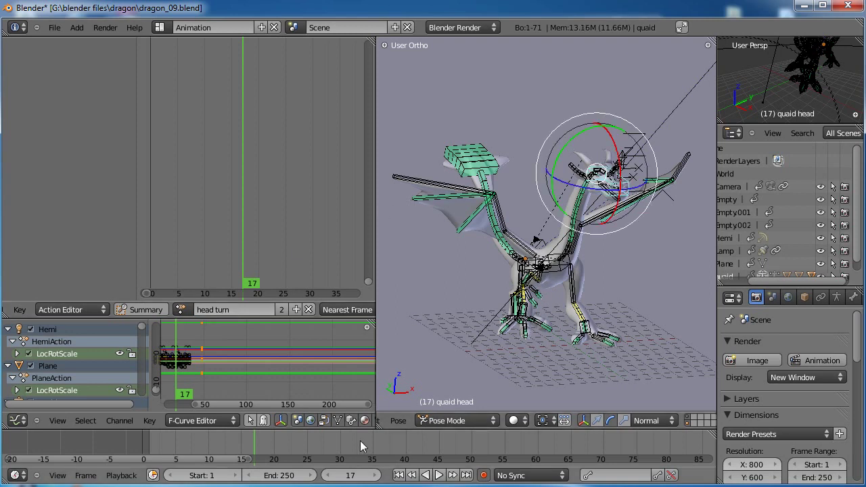
click(401, 477)
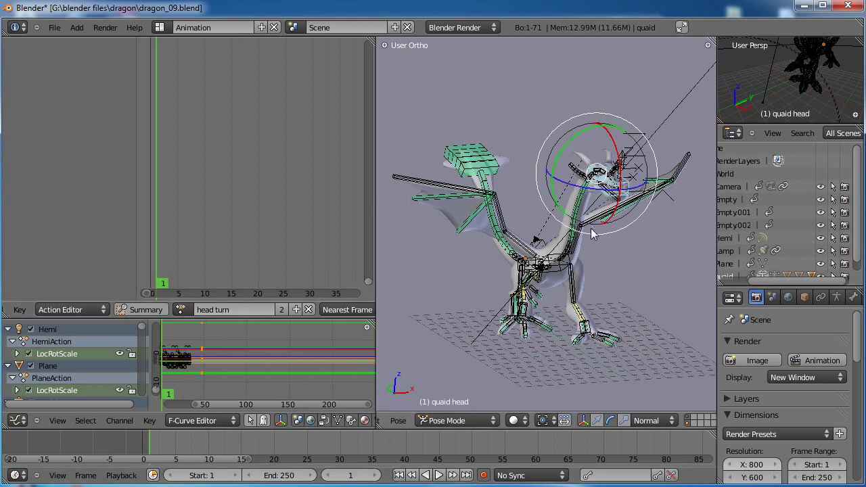
scroll(589, 248, up, 4)
scroll(593, 249, down, 1)
shift+middle_drag(592, 248, 566, 259)
scroll(565, 263, down, 2)
scroll(565, 264, up, 1)
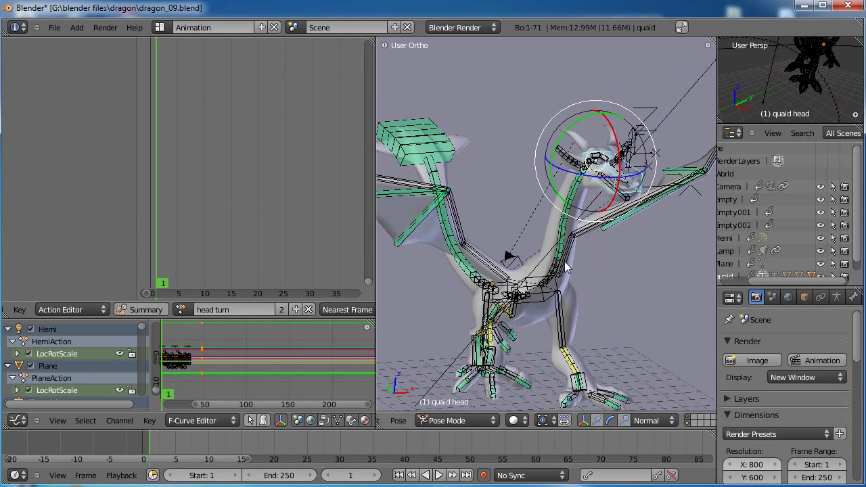
right_click(555, 271)
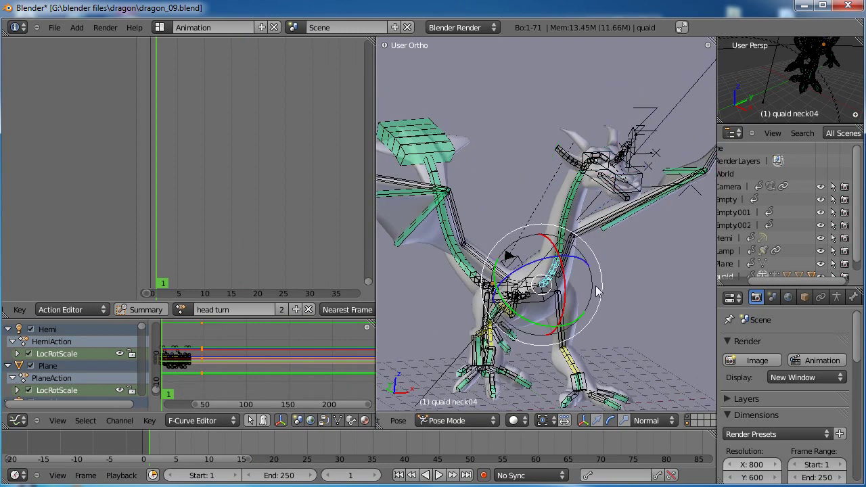
drag(596, 303, 581, 301)
Rotate the head bone with trackball rotation so the head faces the dragon's right at frame 1
right_click(594, 184)
key(r)
right_click(608, 189)
key(r)
key(r)
click(564, 190)
key(r)
key(r)
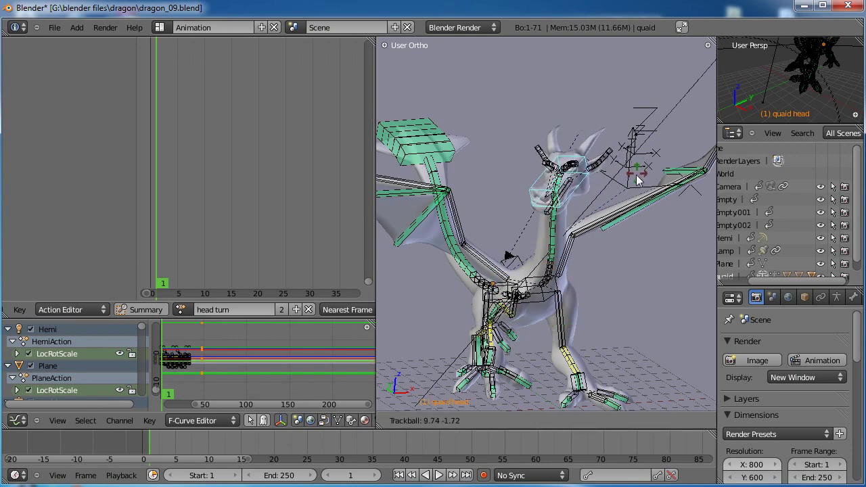
click(621, 186)
Bend the neck03 bone farther to the dragon's right at frame 1, and try rotating the browOuter.L bone
right_click(569, 234)
key(r)
key(r)
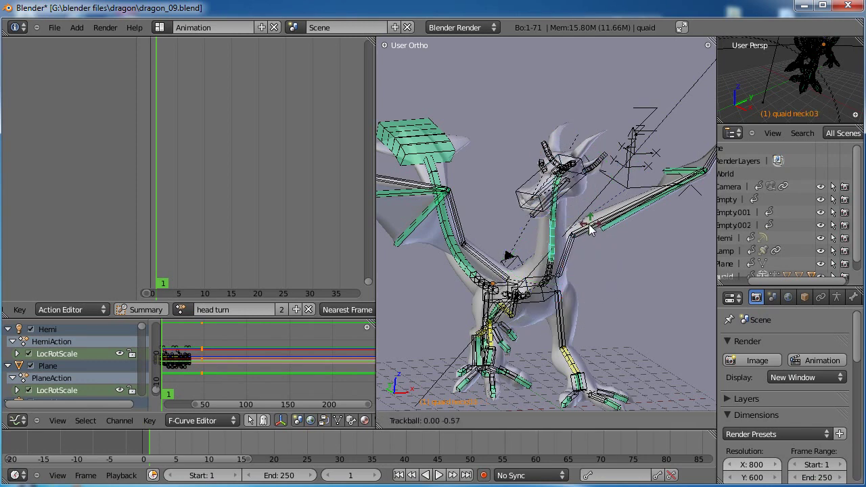
click(572, 231)
right_click(551, 173)
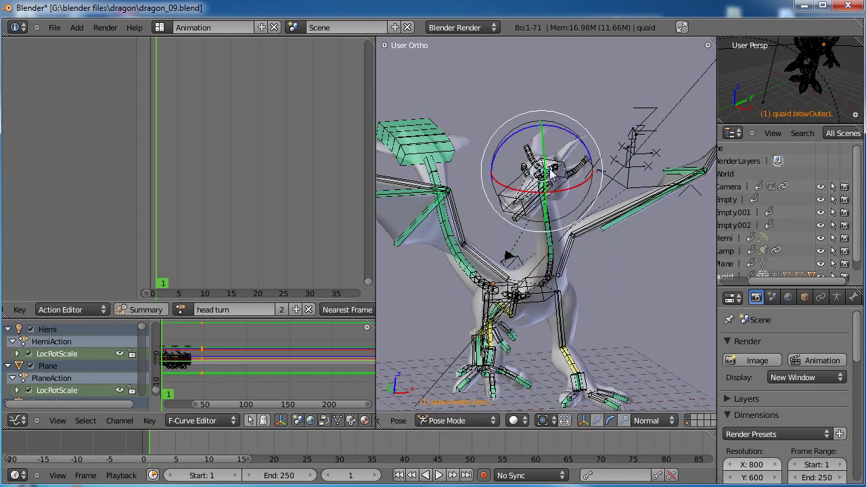
key(r)
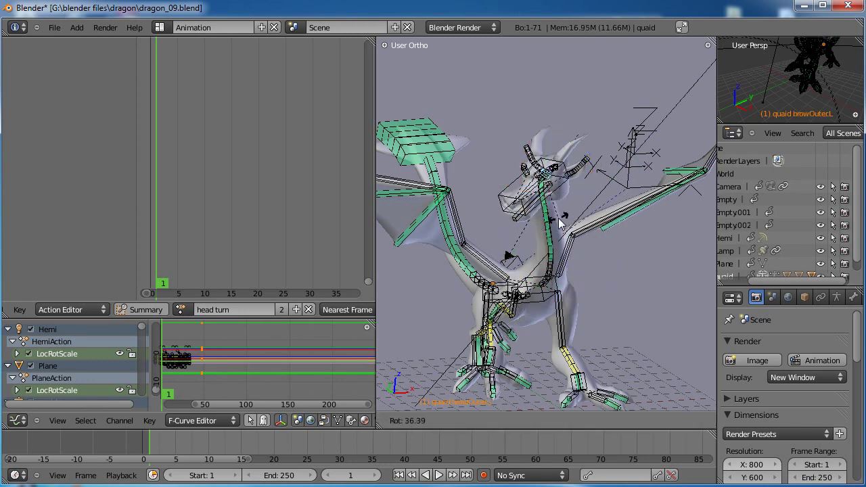
click(567, 231)
Rotate the neck01 bone just behind the head to complete the turned pose at frame 1
middle_drag(567, 231, 532, 212)
right_click(477, 181)
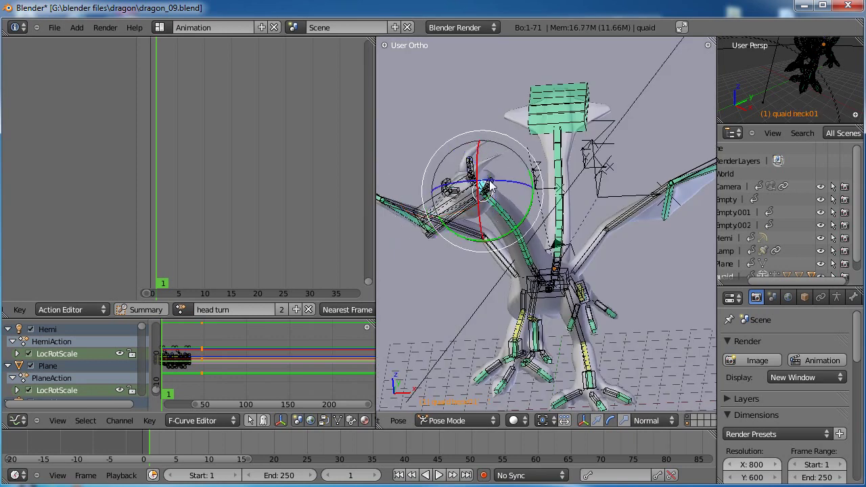
scroll(471, 224, up, 5)
right_click(464, 120)
scroll(570, 228, down, 5)
key(r)
key(r)
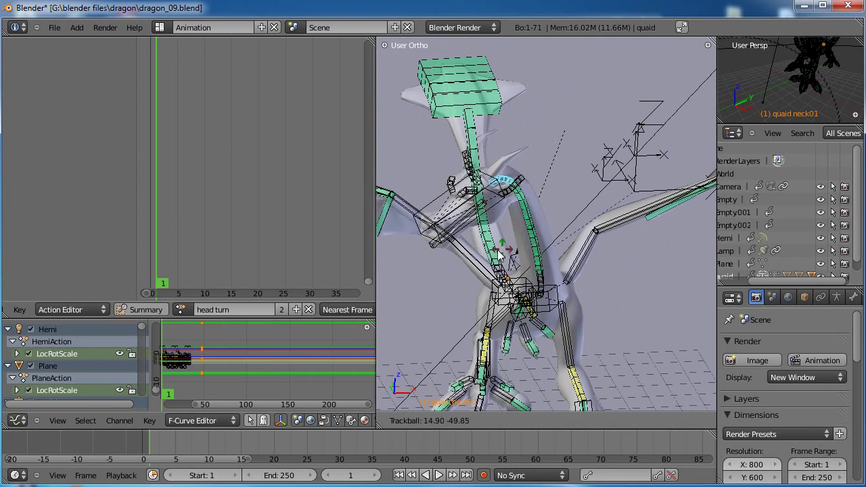
click(467, 246)
scroll(518, 220, down, 2)
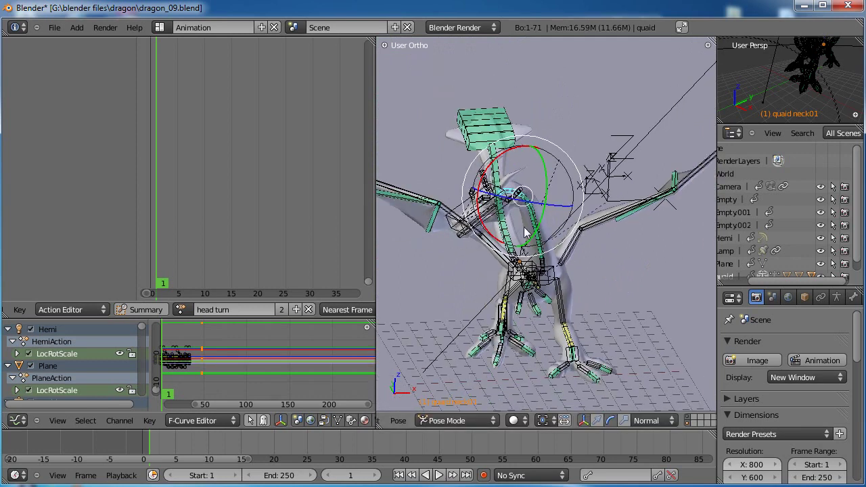
Move to frame 10 and fit all keyframes of the head turn action into the Action Editor view
drag(154, 452, 208, 450)
scroll(32, 311, up, 5)
click(60, 310)
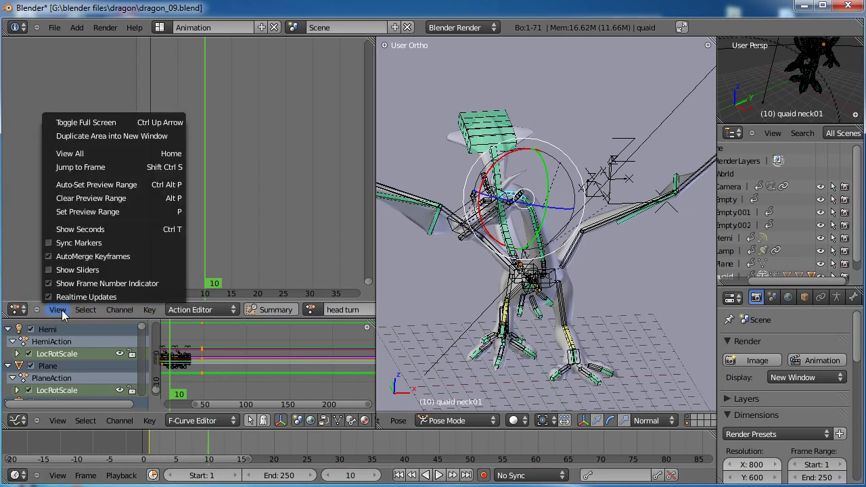
click(81, 153)
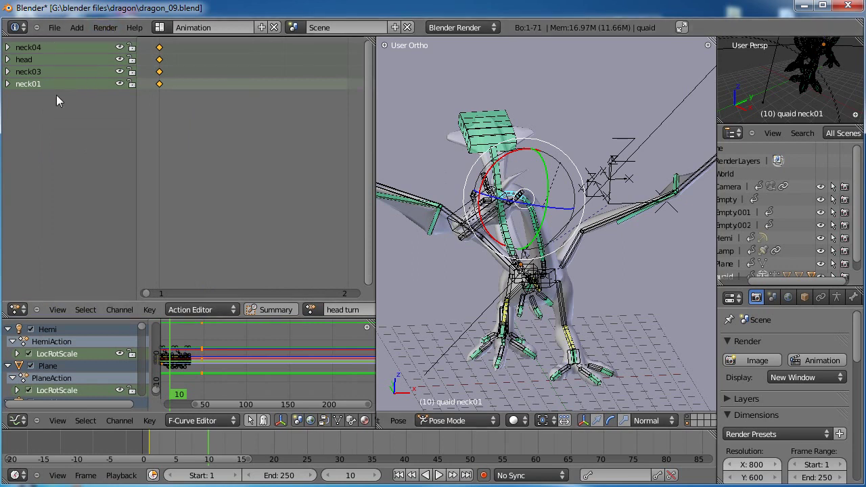
Move to frame 40 and slightly rotate the neck01 and head bones to vary the turned pose
click(225, 448)
drag(225, 448, 404, 448)
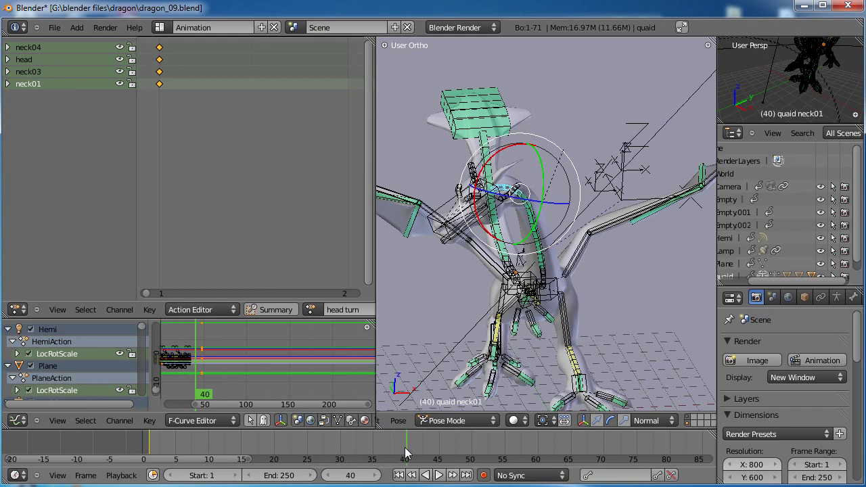
key(r)
key(r)
click(453, 216)
right_click(454, 212)
key(r)
key(r)
click(446, 203)
Adjust the middle of the neck and rotate the neck04 base bone at frame 40
right_click(539, 226)
key(r)
click(546, 228)
right_click(542, 271)
key(r)
key(r)
click(549, 276)
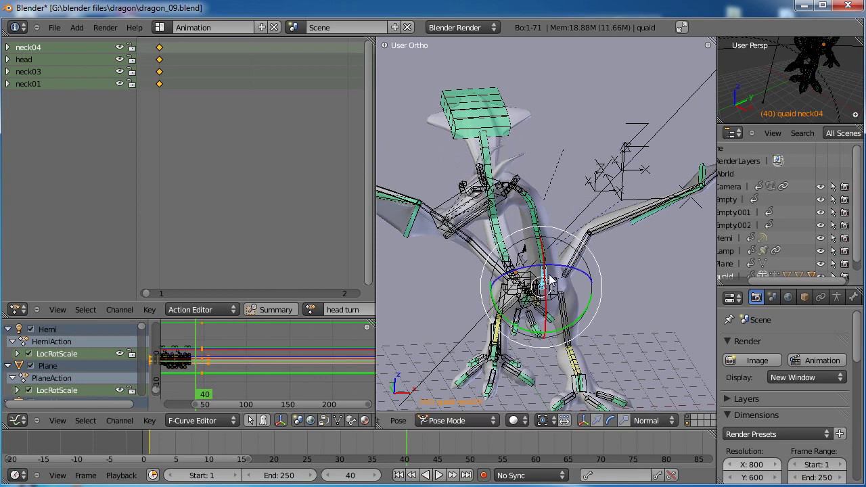
Compare the bone channels' keyframes in the Action Editor and rotate the neck03 bone at frame 40
scroll(263, 242, down, 10)
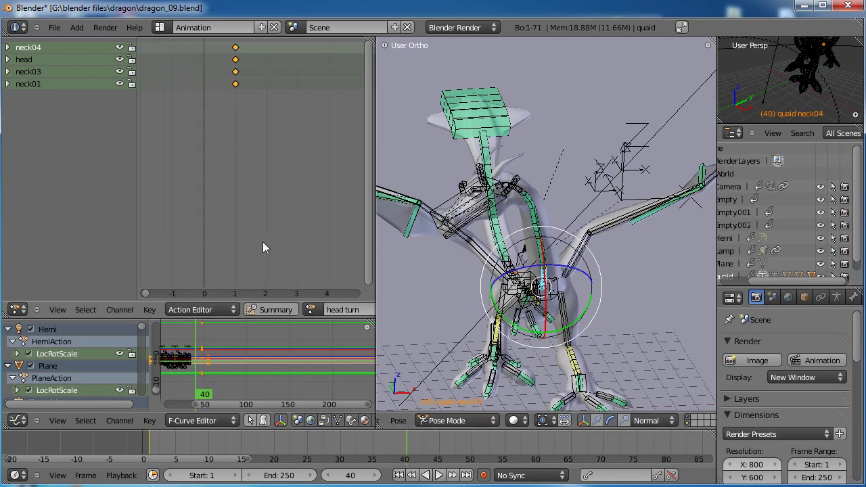
scroll(263, 241, down, 8)
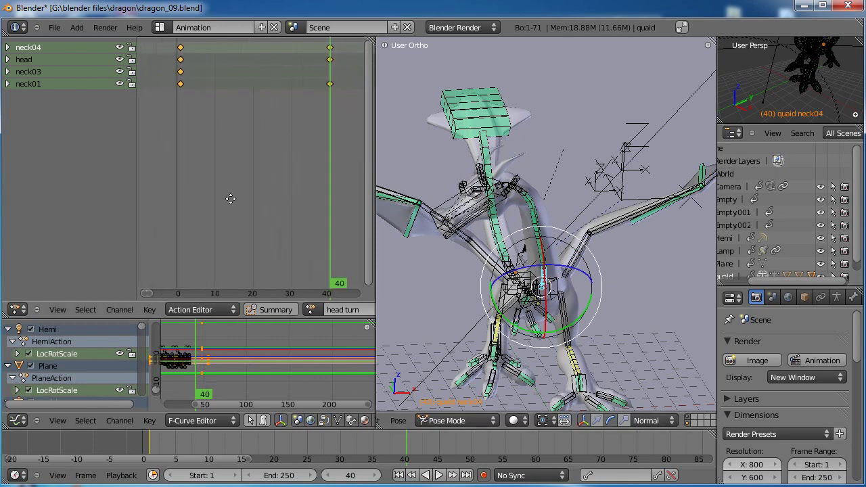
scroll(223, 193, down, 1)
click(41, 72)
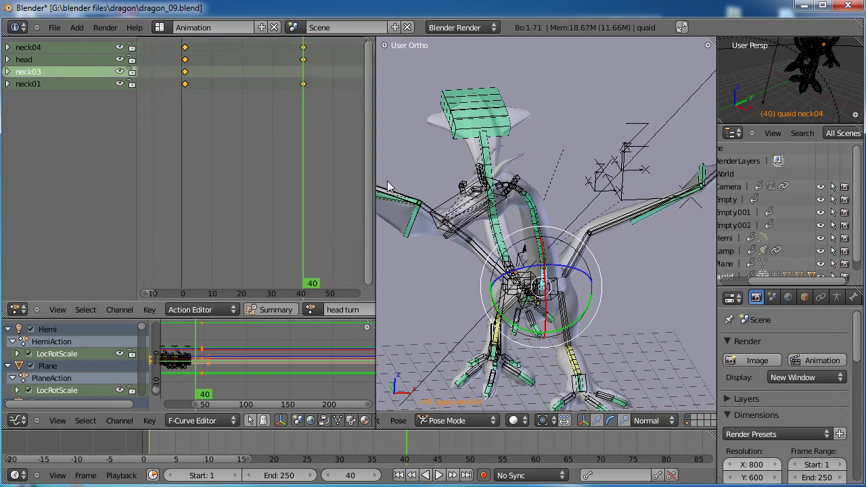
right_click(539, 250)
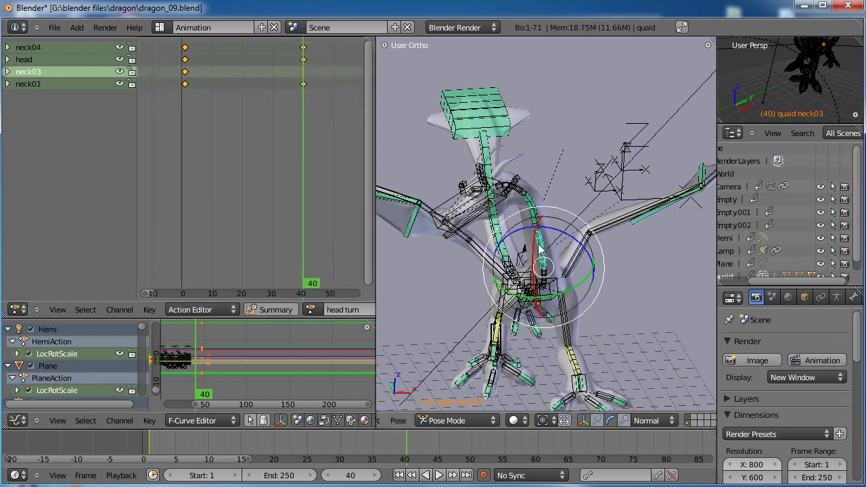
key(r)
key(r)
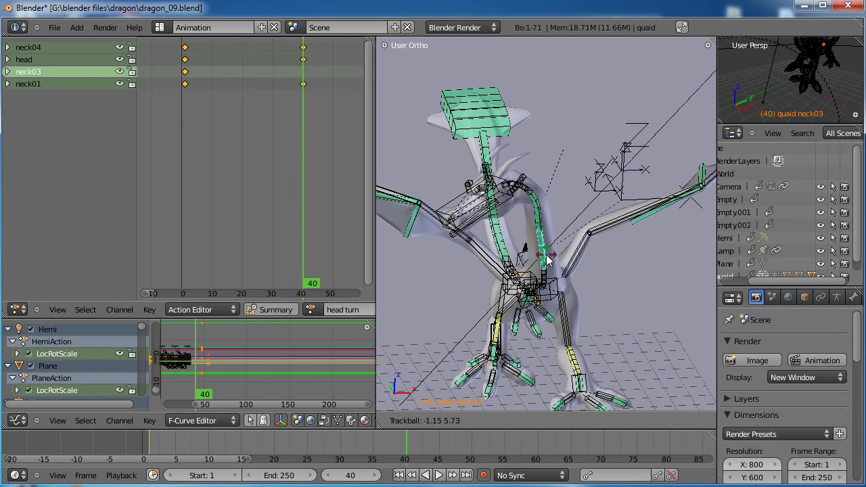
click(548, 260)
Move to frame 61 and rotate the neck03 and neck01 bones back toward the dragon's left
drag(203, 441, 564, 444)
middle_drag(564, 444, 322, 444)
drag(318, 445, 327, 429)
key(r)
key(r)
click(559, 226)
right_click(550, 207)
right_click(537, 182)
key(r)
key(r)
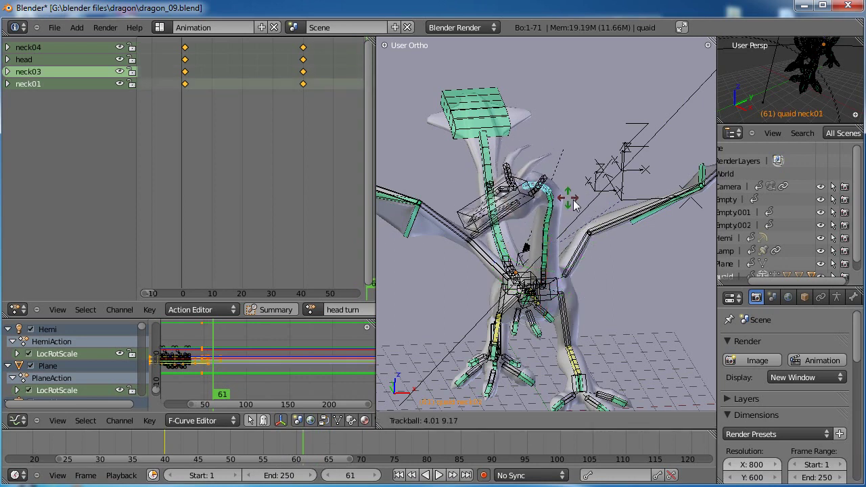
click(597, 193)
Swing the head bone over to the dragon's left at frame 61 with two trackball rotations
right_click(540, 184)
key(r)
key(r)
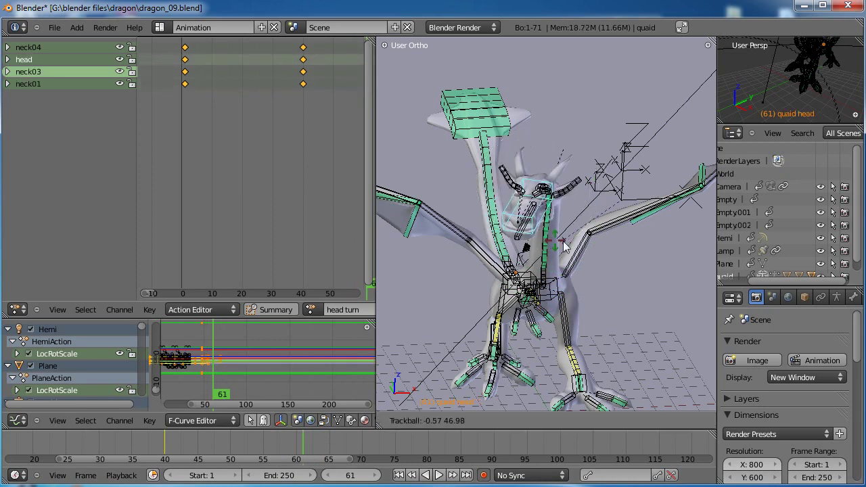
click(636, 245)
key(r)
key(r)
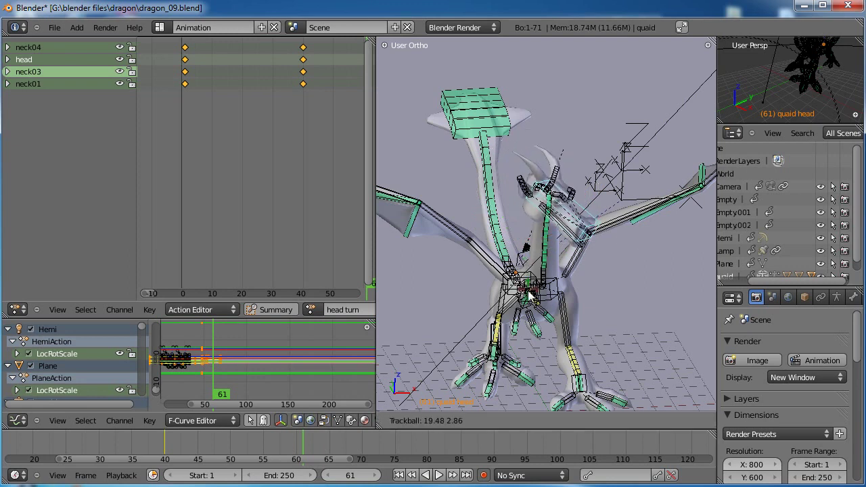
click(528, 290)
Rotate the neck01 and neck04 bones at frame 61 so the whole neck leans to the dragon's left
right_click(543, 197)
right_click(539, 203)
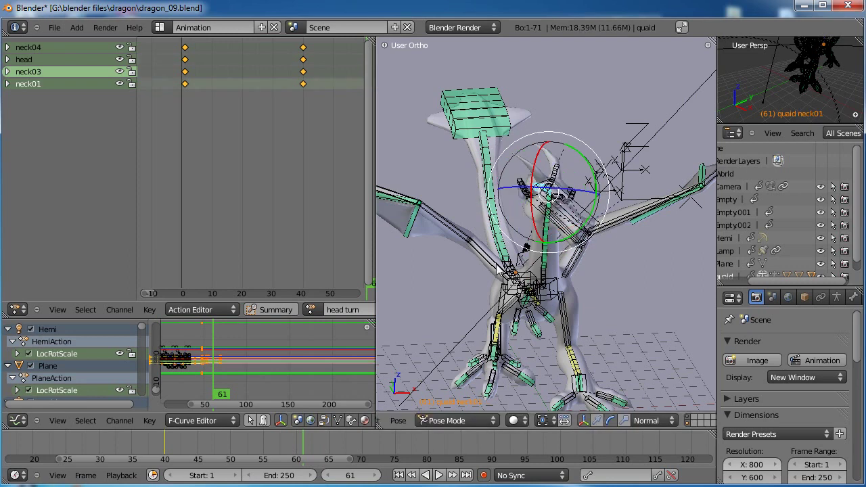
key(r)
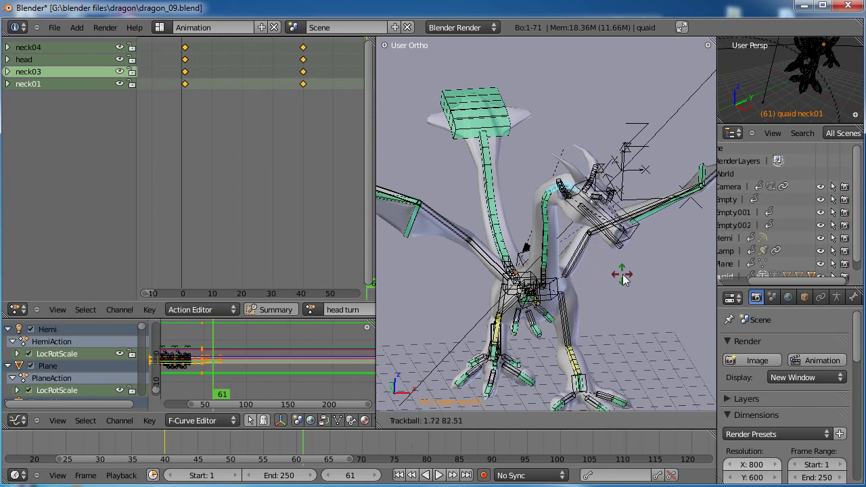
click(625, 277)
right_click(549, 277)
key(r)
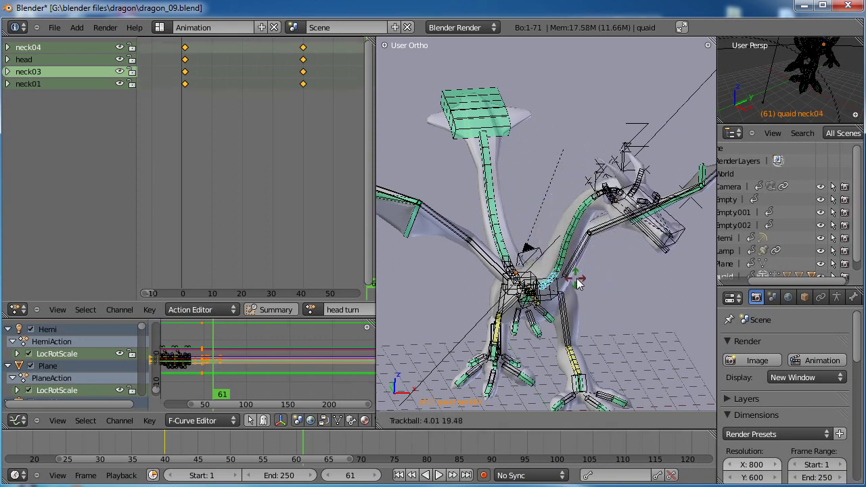
click(570, 290)
Move to frame 87 and slightly rotate the neck04 and head bones
drag(257, 439, 295, 440)
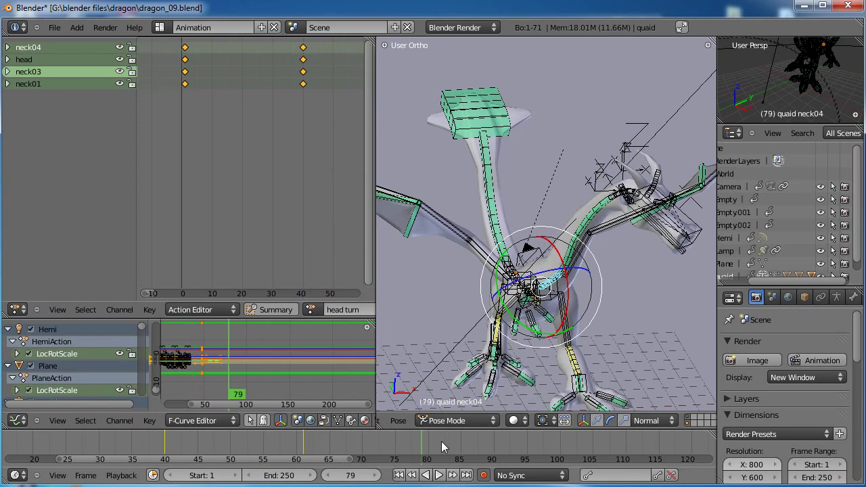
middle_drag(383, 439, 355, 439)
scroll(551, 307, down, 2)
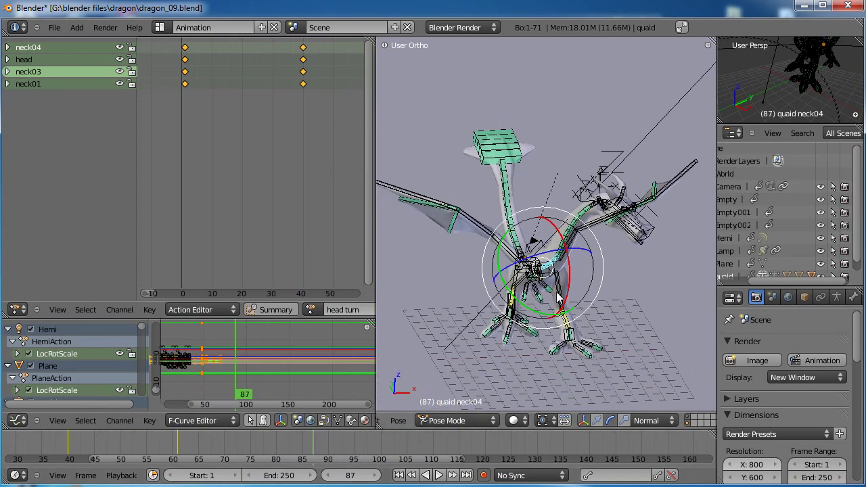
key(r)
key(r)
click(602, 258)
right_click(639, 230)
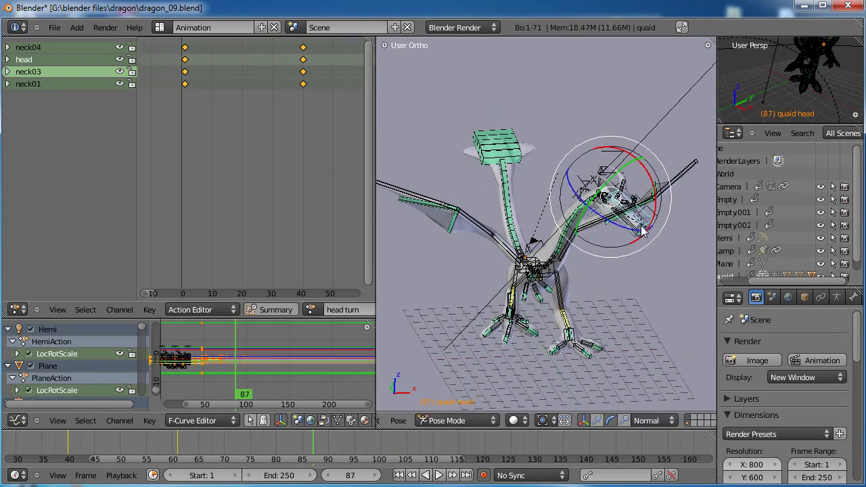
key(r)
key(r)
click(641, 221)
Rotate the neck02 and neck01 bones at frame 87 to refine the upper neck's bend
right_click(588, 207)
key(r)
key(r)
click(594, 195)
right_click(598, 194)
key(r)
click(598, 194)
Scrub back to frame 32 to check the head turn, and save the blend file
drag(308, 441, 28, 447)
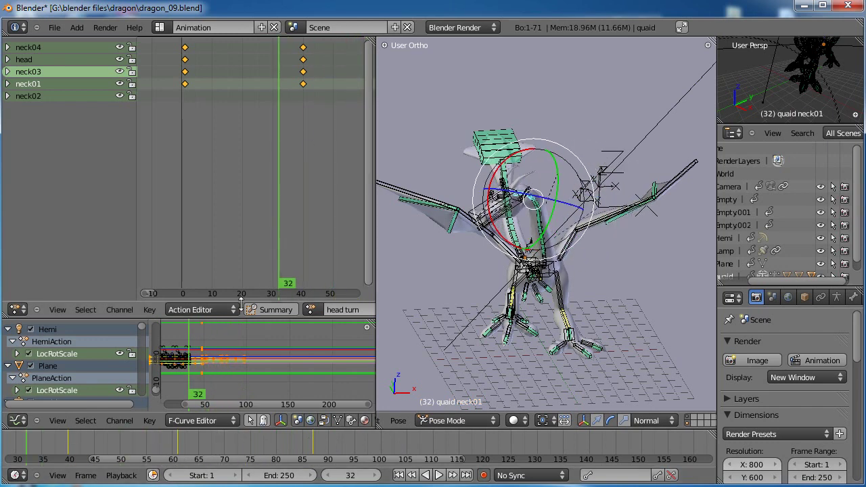
click(53, 28)
click(63, 114)
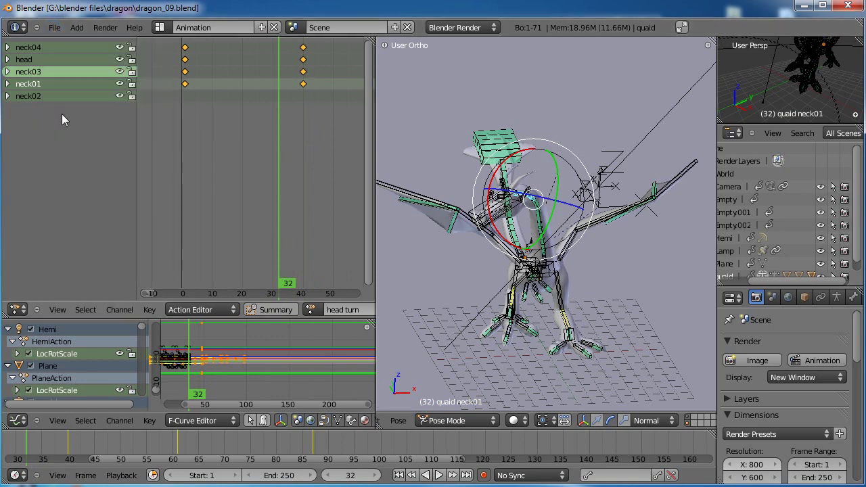
Switch the action editor to the NLA editor and add a head turn strip at frame 32 on a new track above the walk strip
click(18, 309)
click(27, 240)
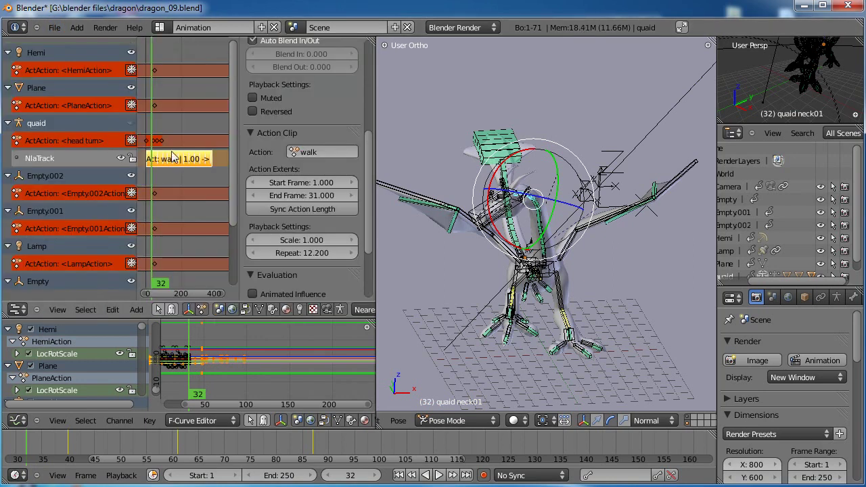
middle_drag(191, 185, 186, 134)
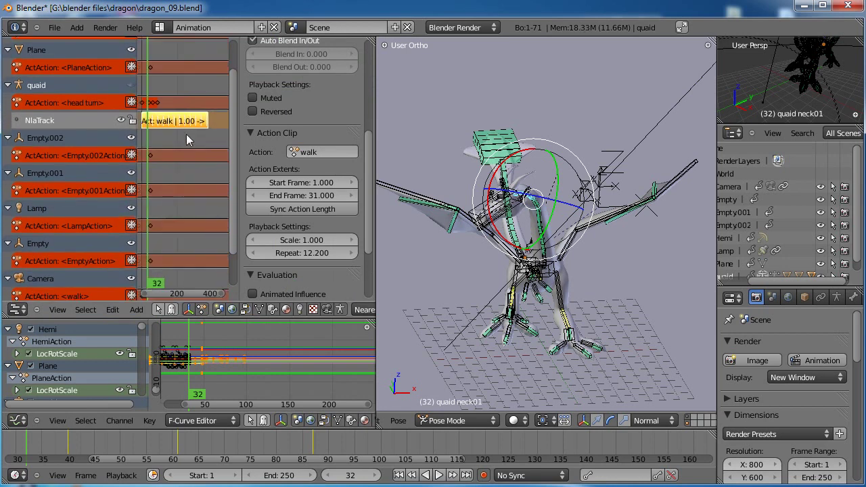
click(135, 309)
click(144, 299)
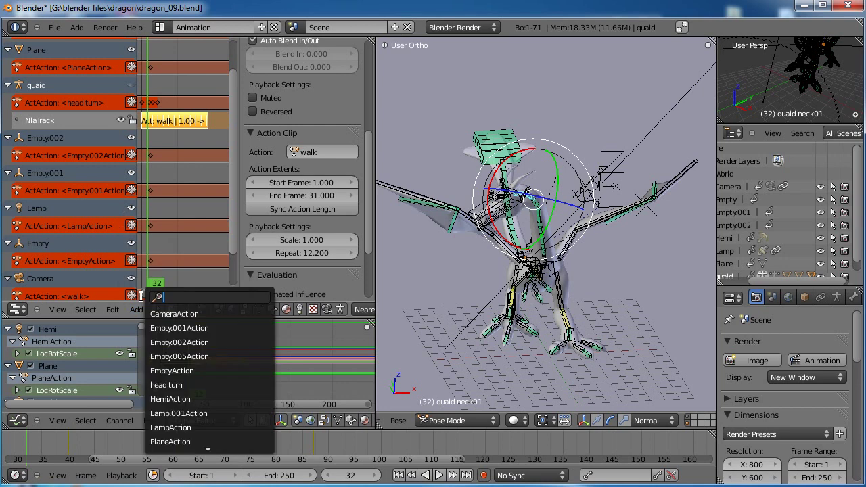
scroll(190, 393, down, 3)
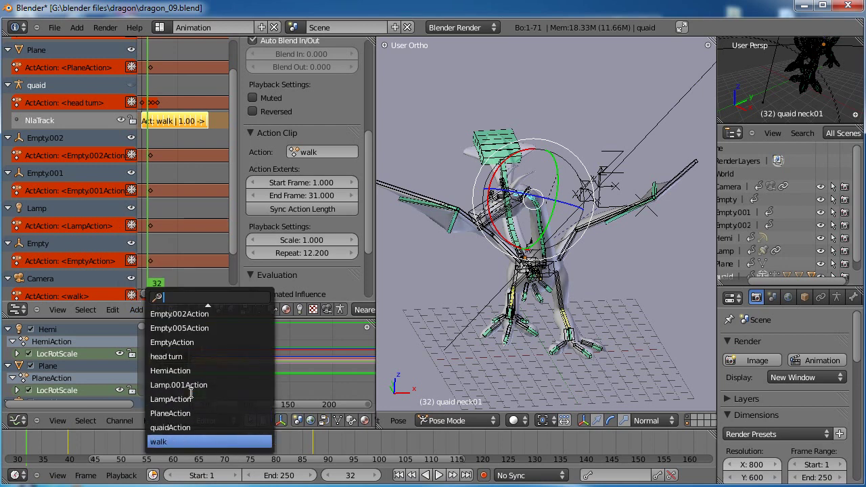
click(166, 357)
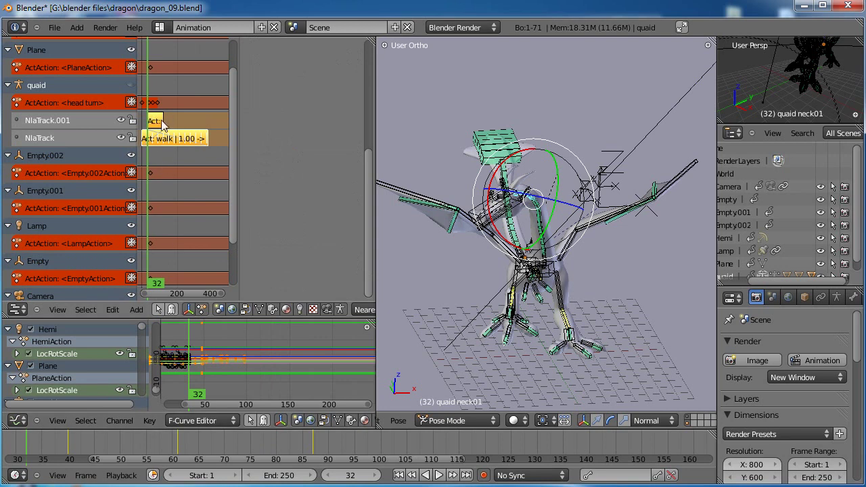
Select the head turn strip and scrub to frame 100, examining the combined motion from the dragon's front
click(155, 123)
mouse_move(150, 154)
mouse_down()
mouse_move(164, 155)
mouse_move(141, 155)
mouse_move(161, 158)
mouse_up()
scroll(646, 198, up, 3)
scroll(555, 203, down, 4)
middle_drag(549, 214, 525, 322)
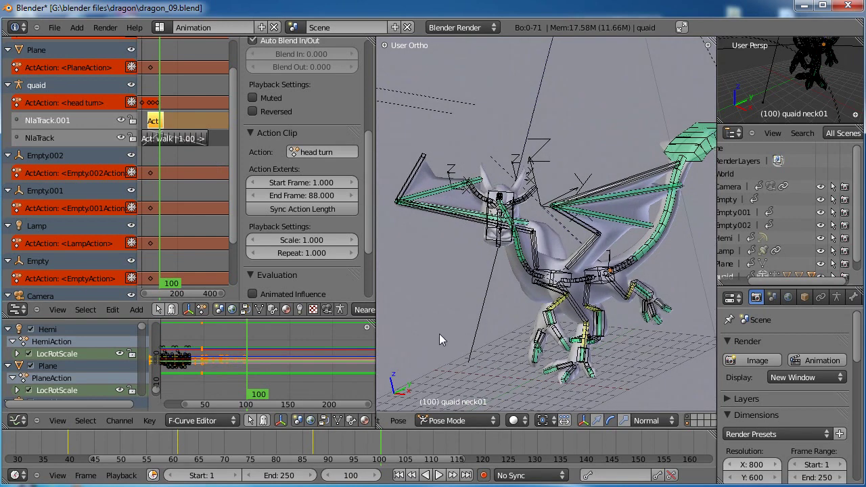
Play the combined walk and head turn from the first frame, with a wider 3D view and the armature layer hidden
click(399, 475)
click(438, 475)
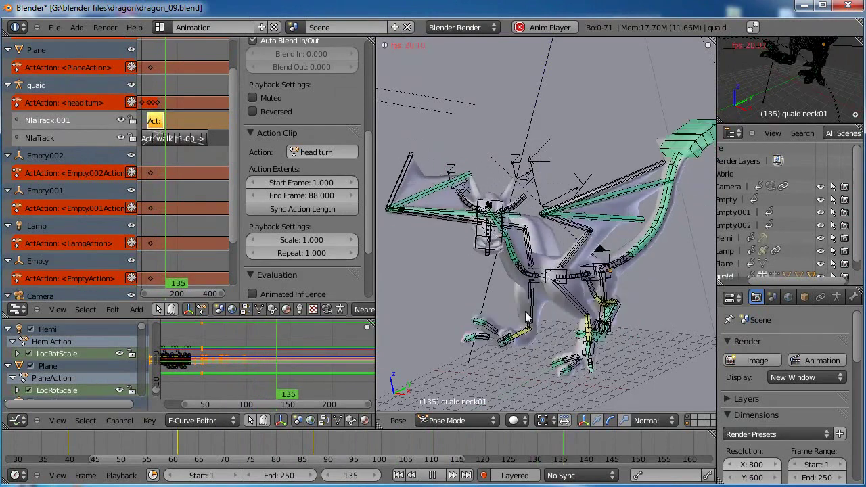
click(398, 475)
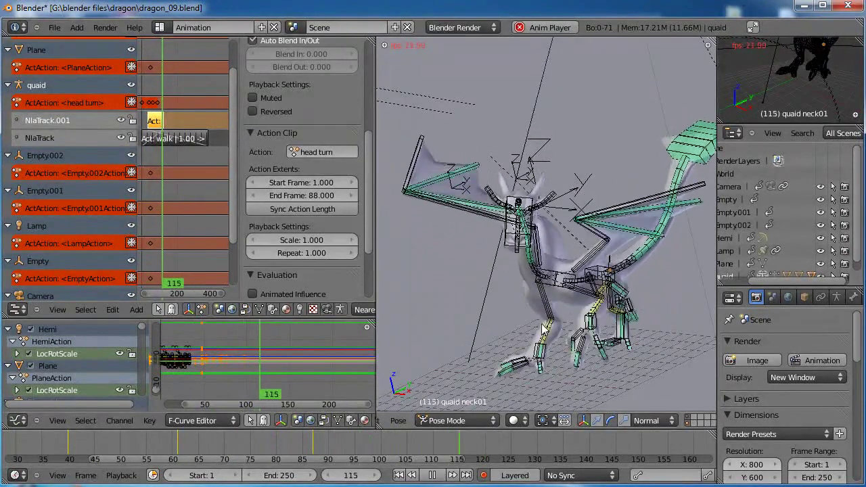
drag(376, 296, 295, 296)
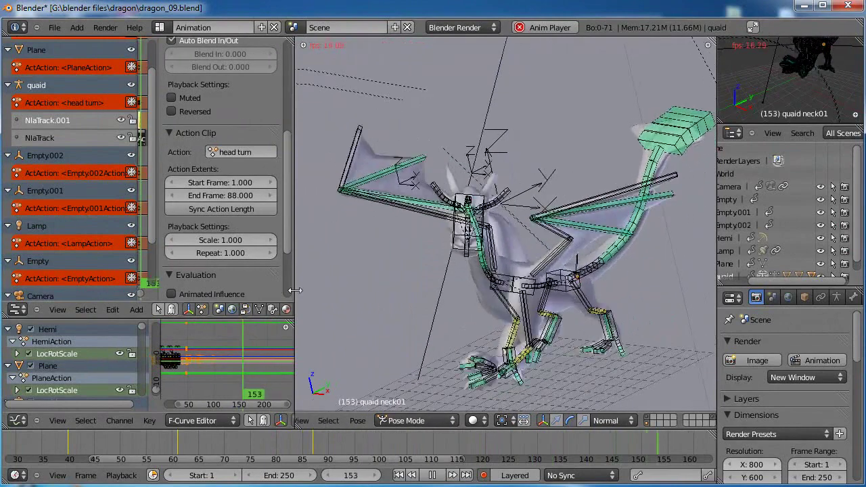
middle_drag(544, 354, 517, 324)
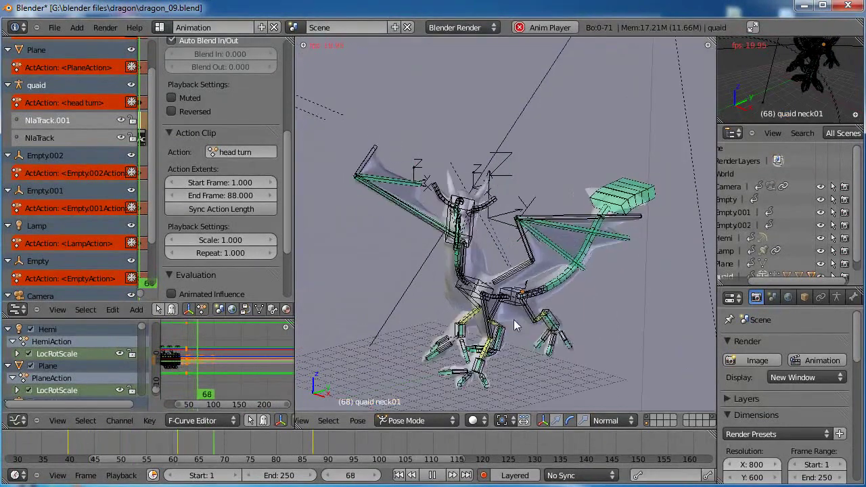
click(646, 422)
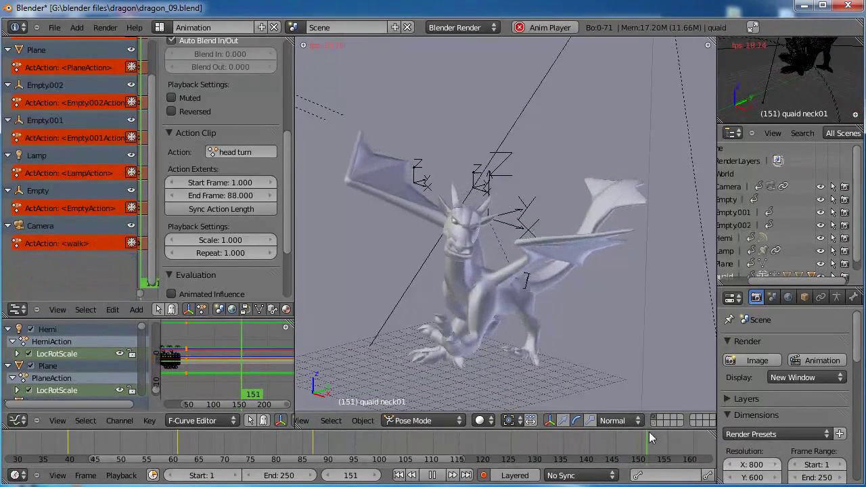
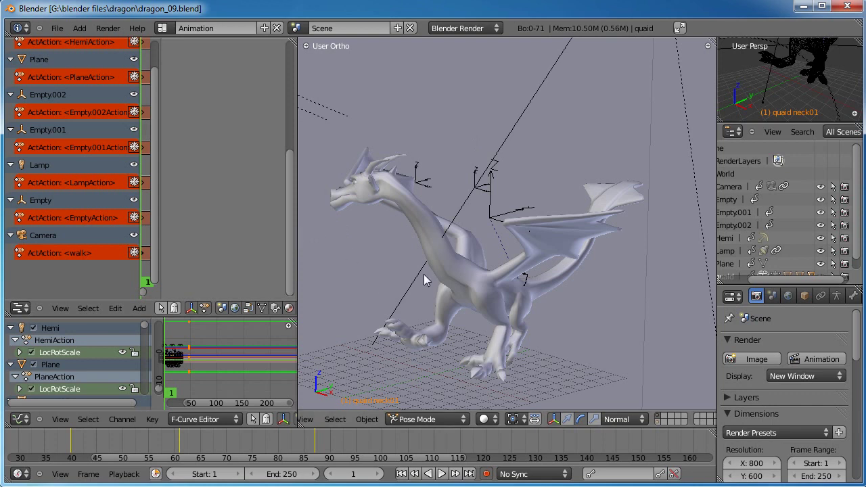
Show the armature layer again and collapse the quaid channels in the NLA editor
shift+click(657, 424)
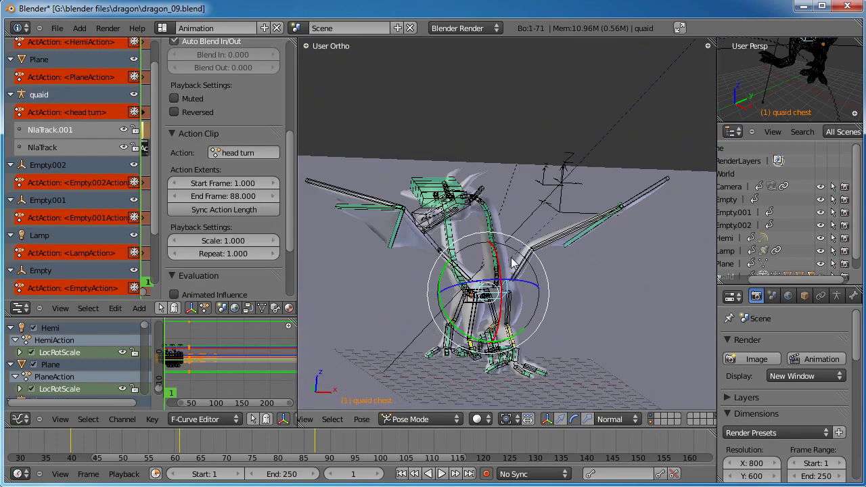
middle_drag(511, 259, 495, 274)
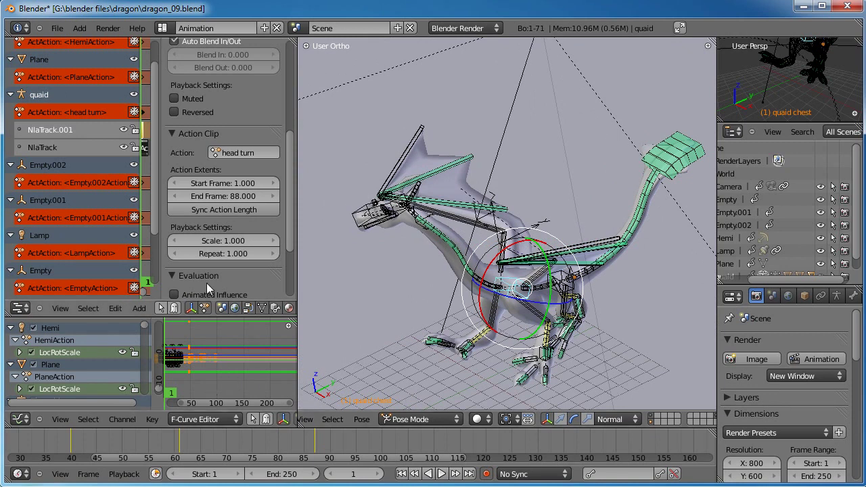
drag(160, 233, 242, 231)
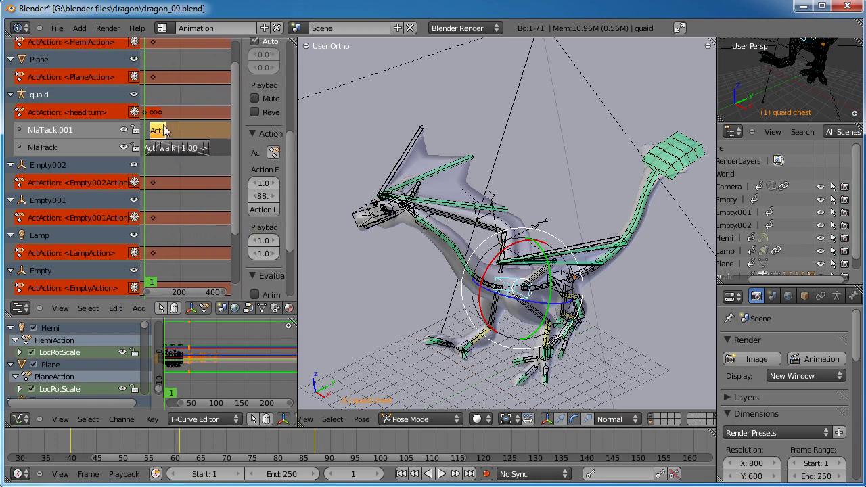
click(11, 96)
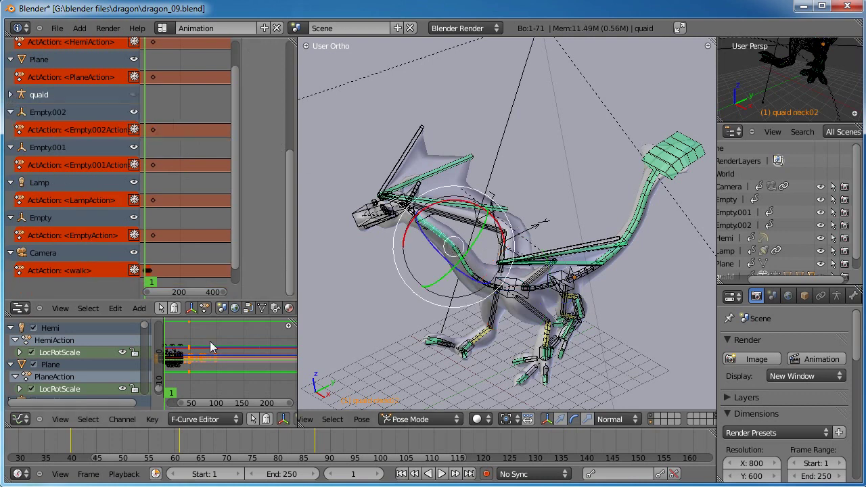
Change the graph editor to a dope sheet in Action Editor mode and enlarge it
click(19, 420)
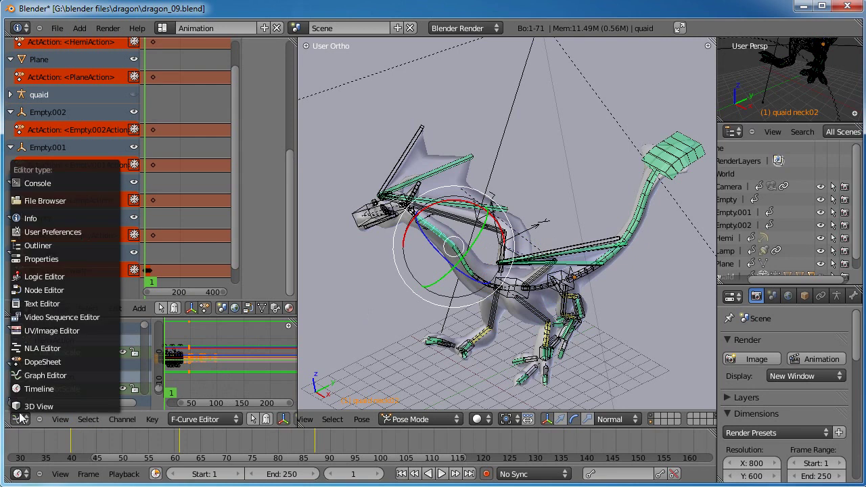
click(42, 362)
click(213, 419)
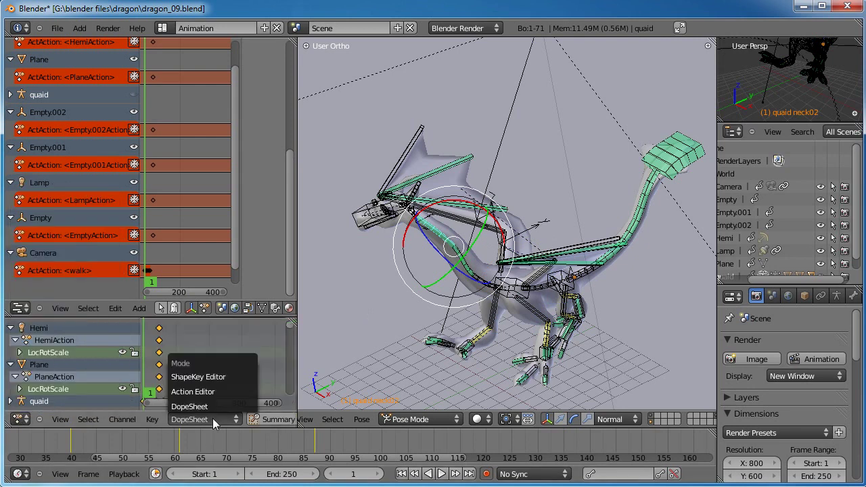
click(212, 392)
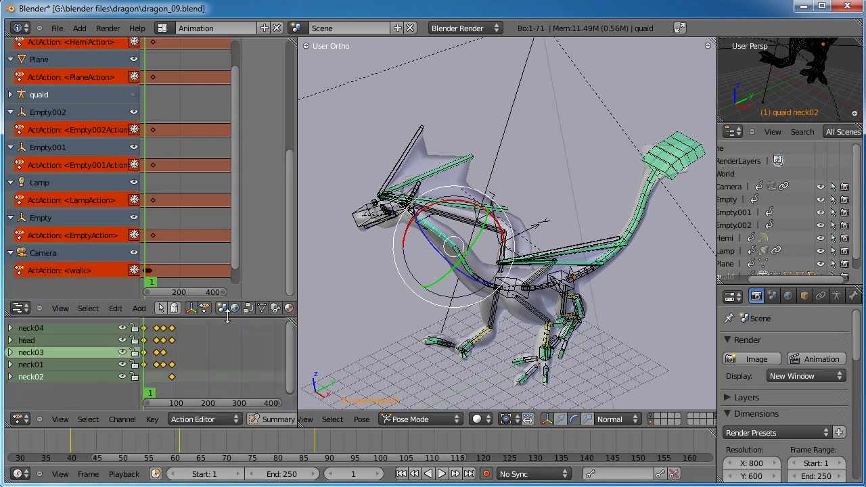
drag(228, 318, 228, 237)
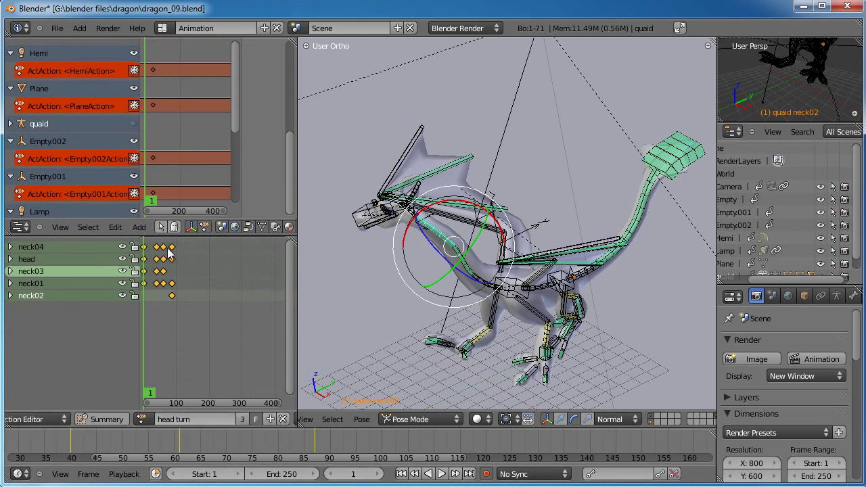
middle_drag(197, 312, 213, 358)
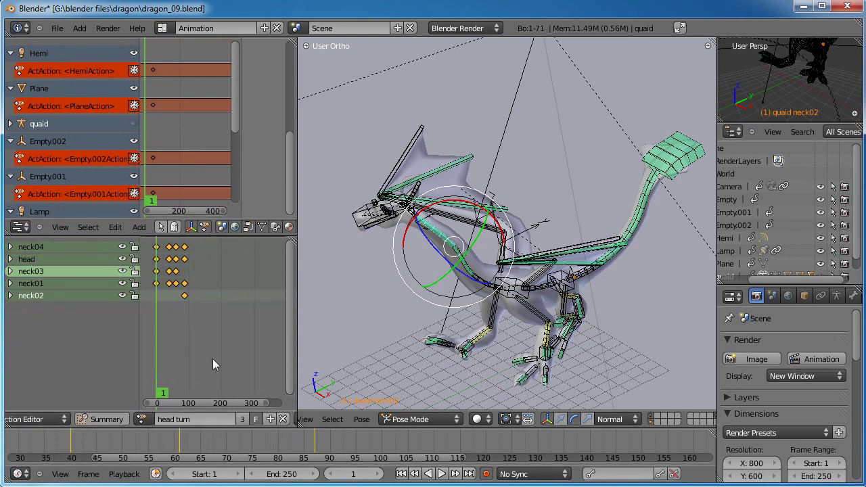
Unlink the head turn action from the rig and clear the rotation and location of all bones
click(284, 419)
key(a)
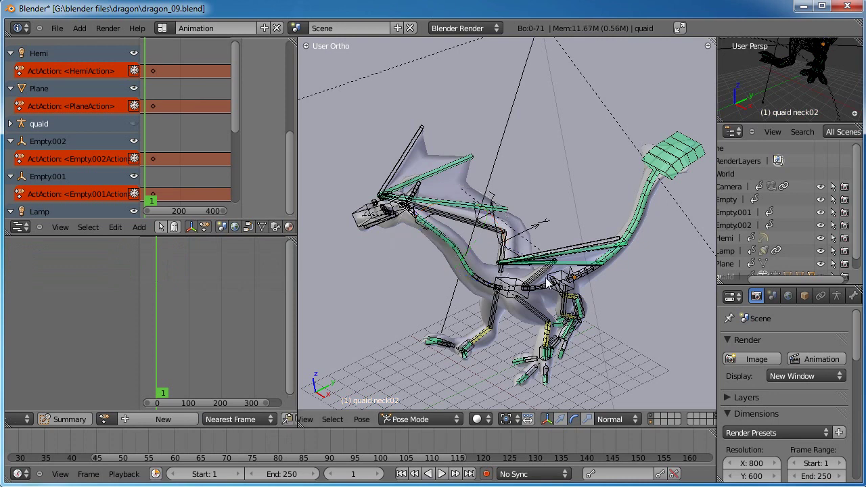
key(a)
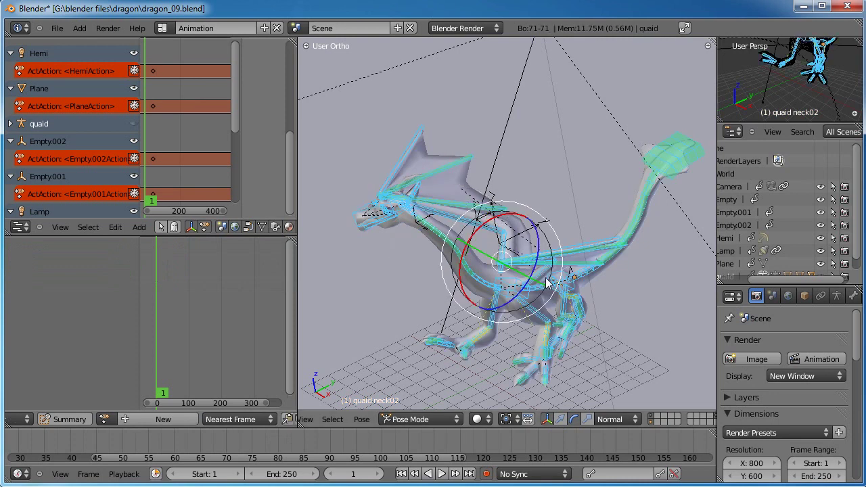
click(486, 475)
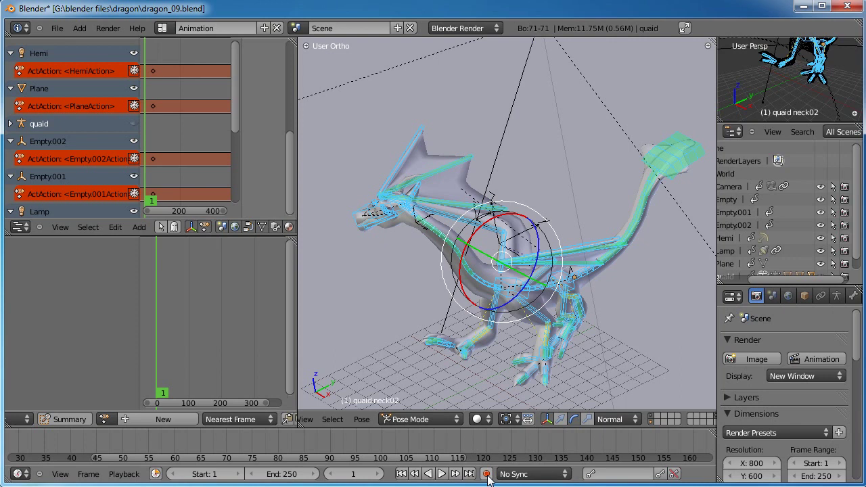
key(alt+r)
click(485, 219)
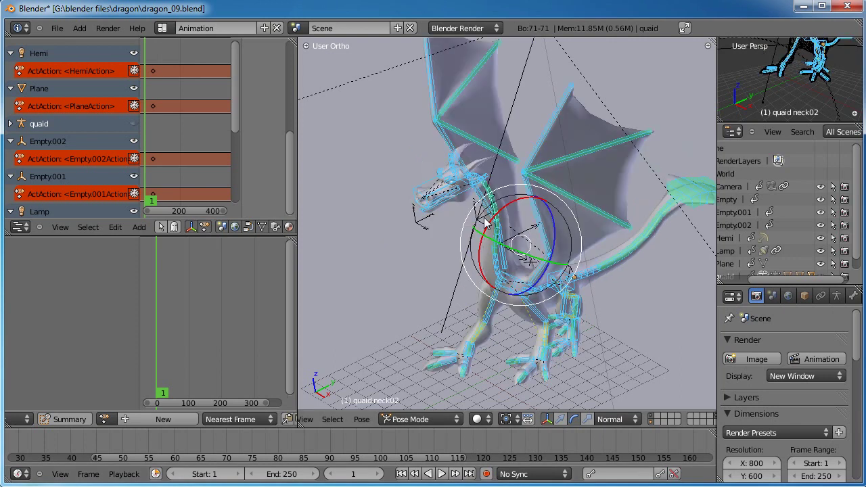
key(alt+g)
click(484, 220)
key(a)
Hide the layer holding the ground plane and empties, and create a new action named wing flaps
middle_drag(416, 269, 507, 255)
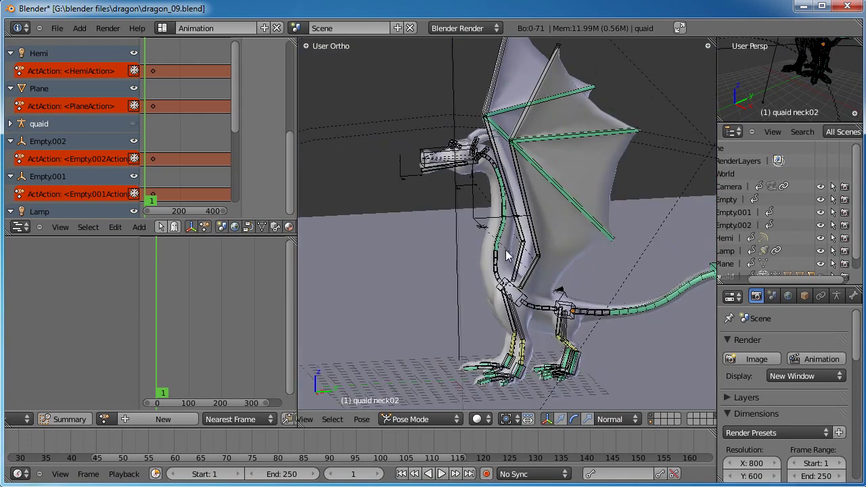
scroll(596, 421, down, 5)
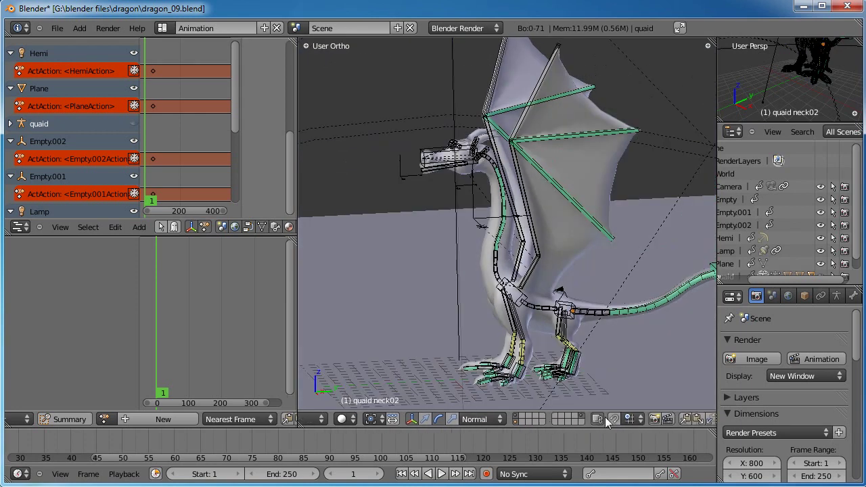
click(590, 418)
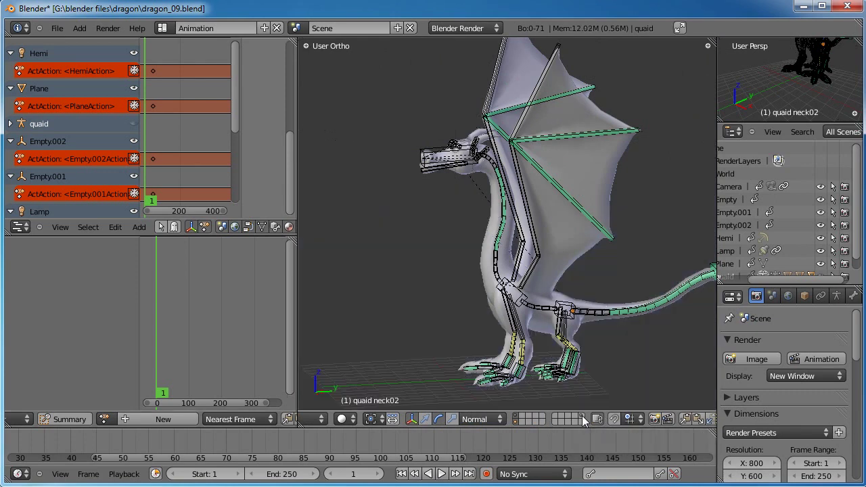
middle_drag(514, 274, 560, 278)
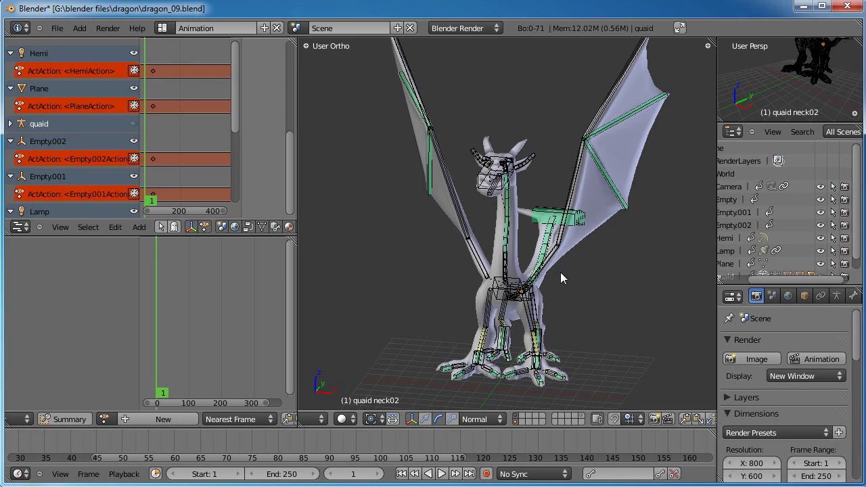
click(159, 420)
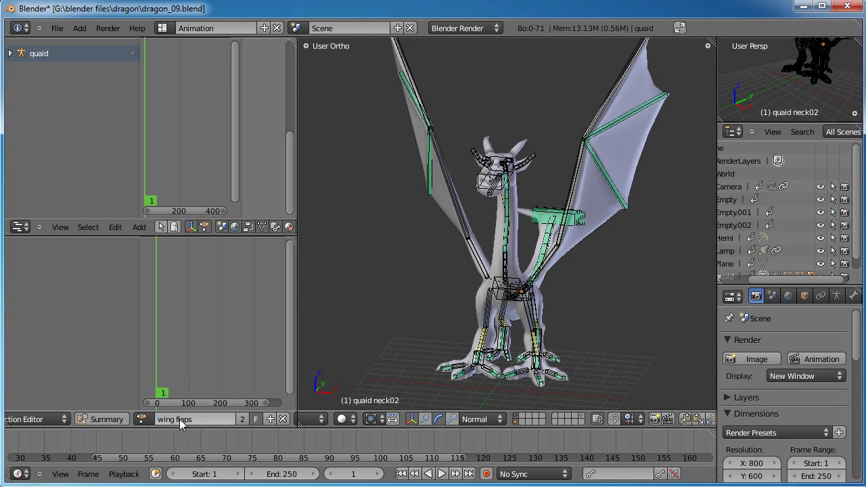
In the right side view, raise the hips together with the hand and foot IK bones by about 3.1 units
right_click(524, 292)
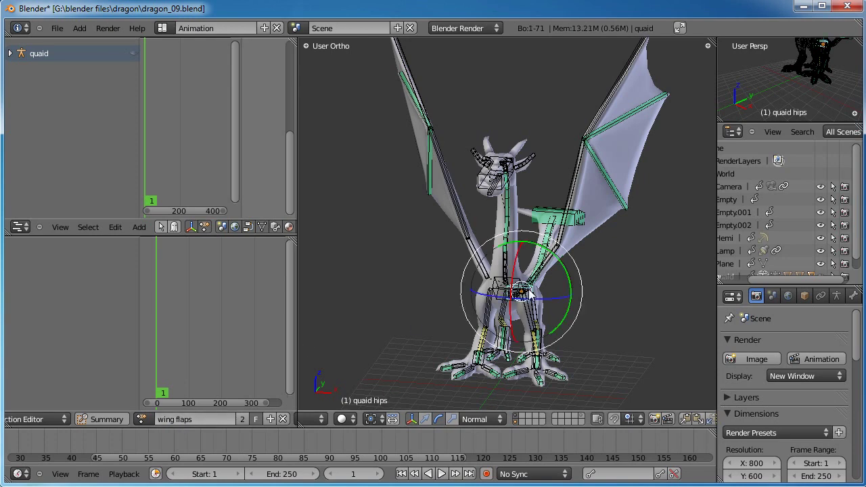
key(KP_3)
shift+middle_drag(521, 283, 470, 271)
right_click(471, 286)
right_click(474, 288)
right_click(519, 301)
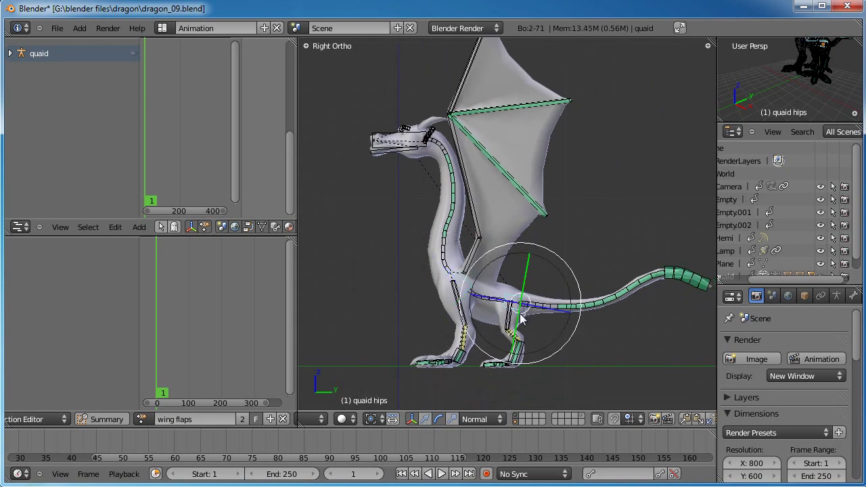
right_click(522, 359)
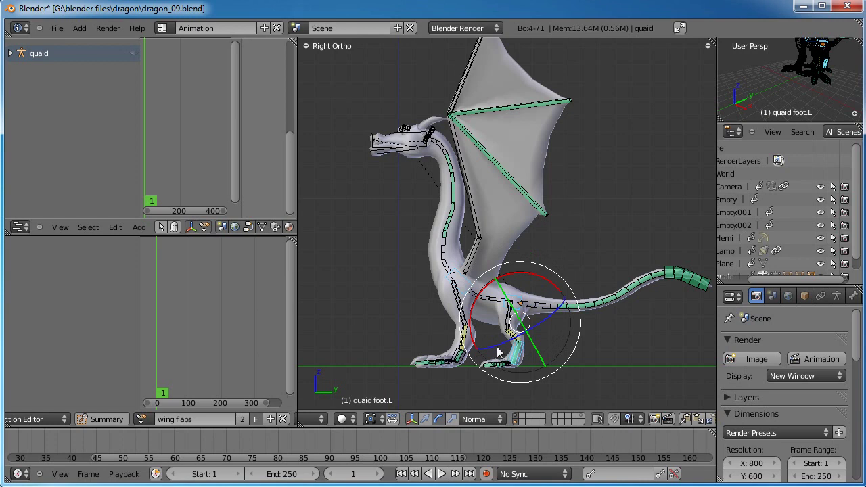
scroll(476, 359, up, 6)
key(a)
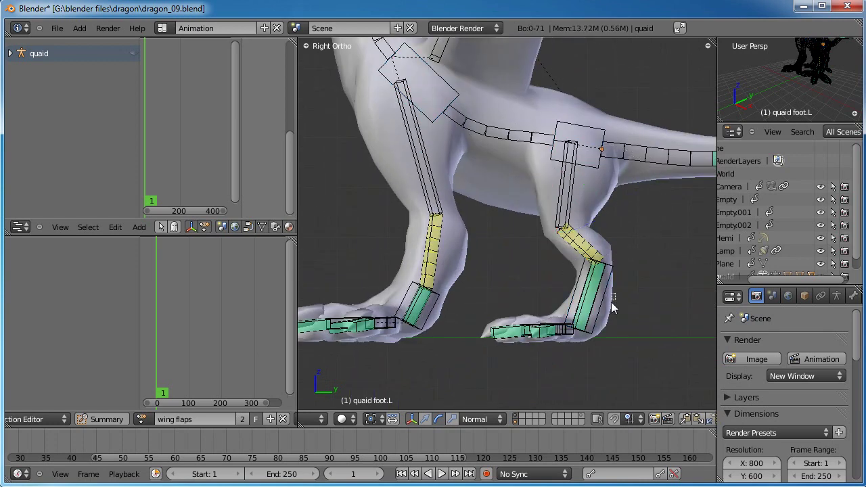
right_click(600, 310)
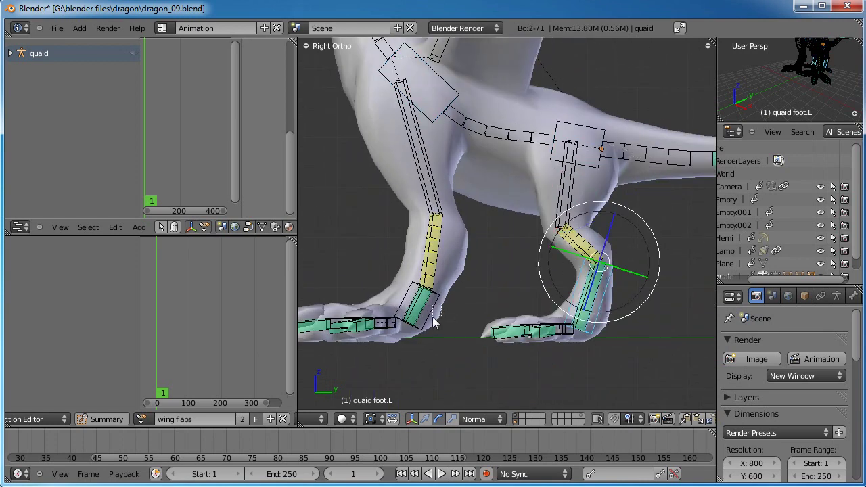
shift+click(433, 318)
scroll(472, 269, down, 7)
shift+right_click(520, 265)
key(g)
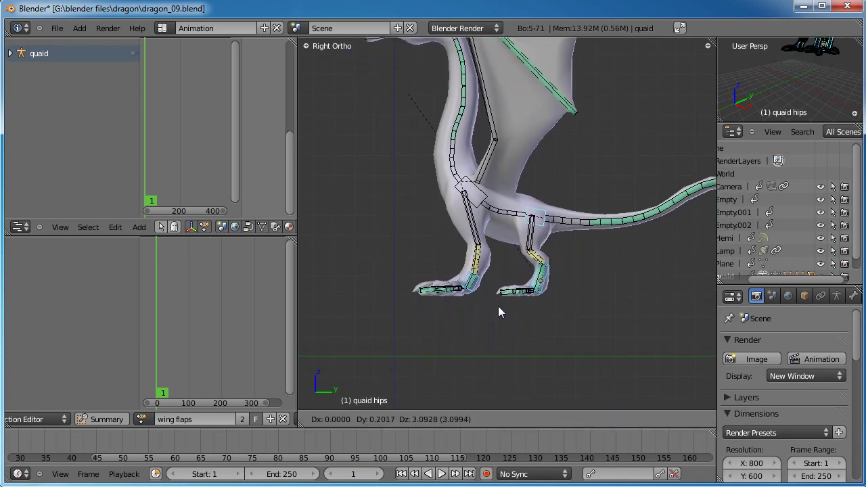
click(493, 304)
shift+middle_drag(575, 267, 575, 291)
right_click(536, 234)
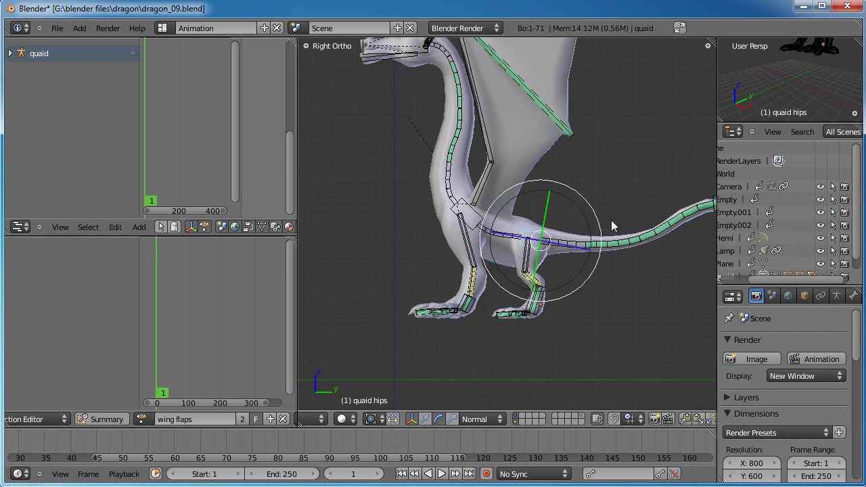
key(r)
right_click(607, 234)
Raise both hand IK bones by about 1.8 units, folding the front legs up beneath the chest
key(a)
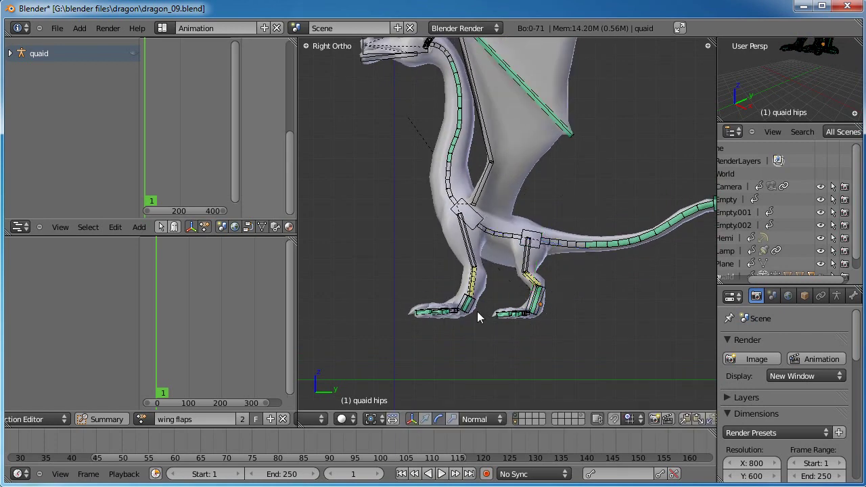
right_click(470, 317)
key(g)
click(471, 275)
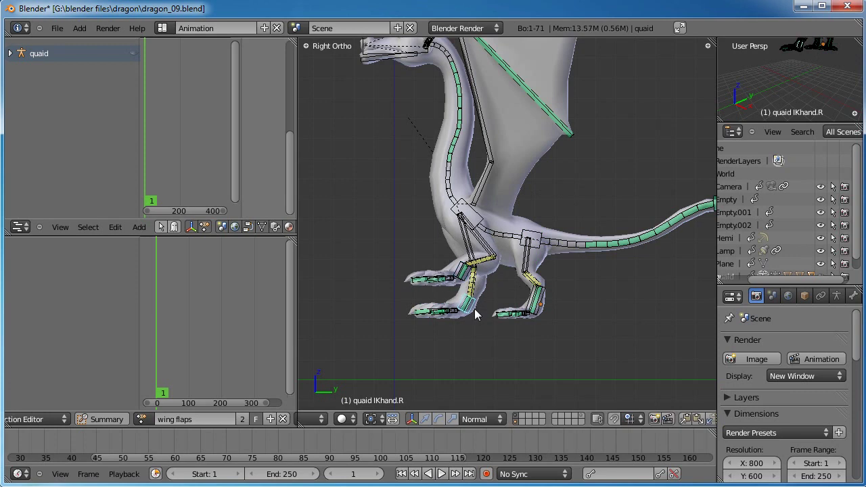
key(g)
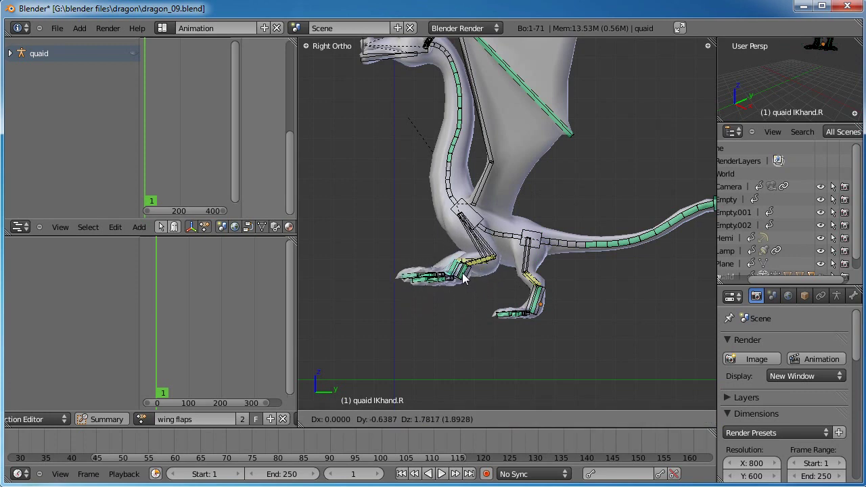
click(469, 275)
right_click(471, 275)
key(g)
click(467, 275)
Rotate the hips so the spine slopes upward to the chest, and counter-rotate the chest bone so the neck leans forward
right_click(558, 251)
key(r)
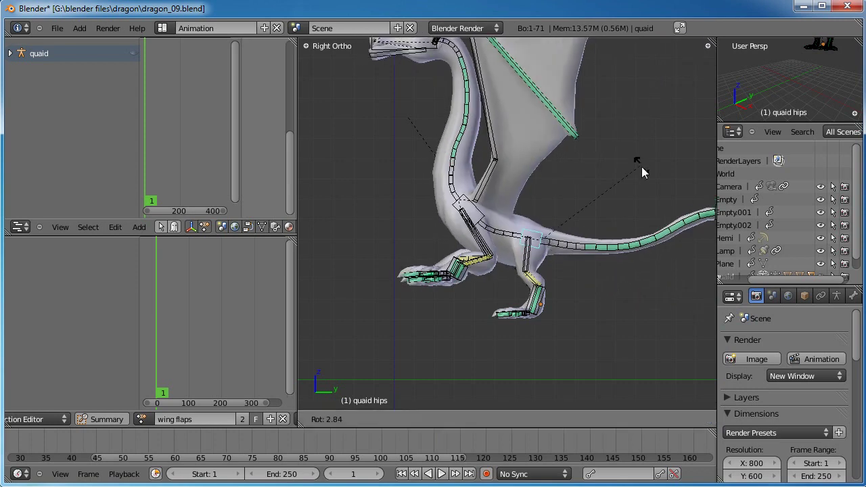
click(642, 187)
right_click(482, 202)
key(r)
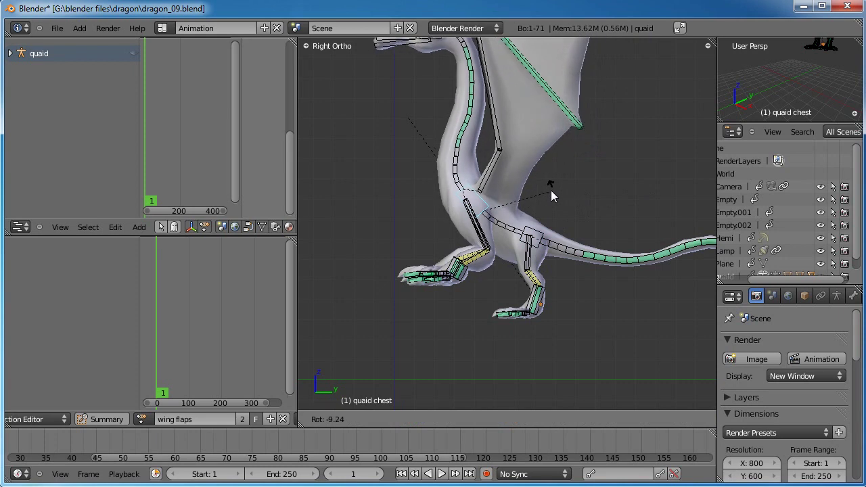
click(529, 191)
right_click(541, 210)
key(r)
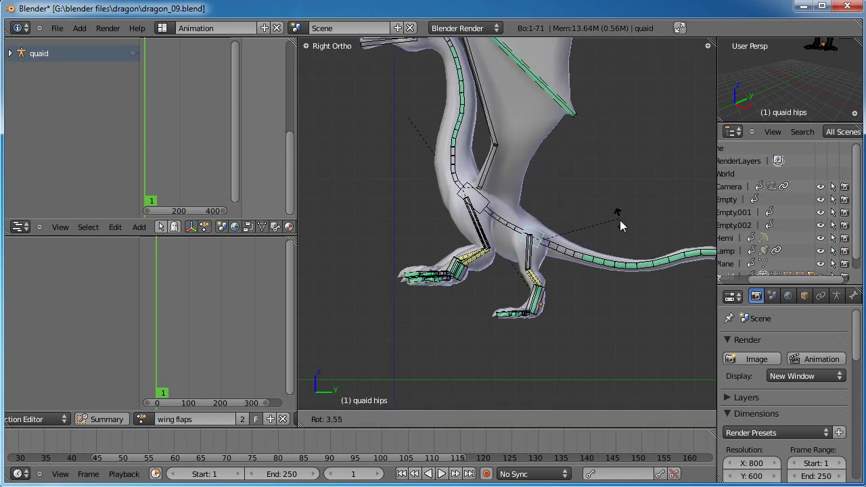
click(514, 198)
key(r)
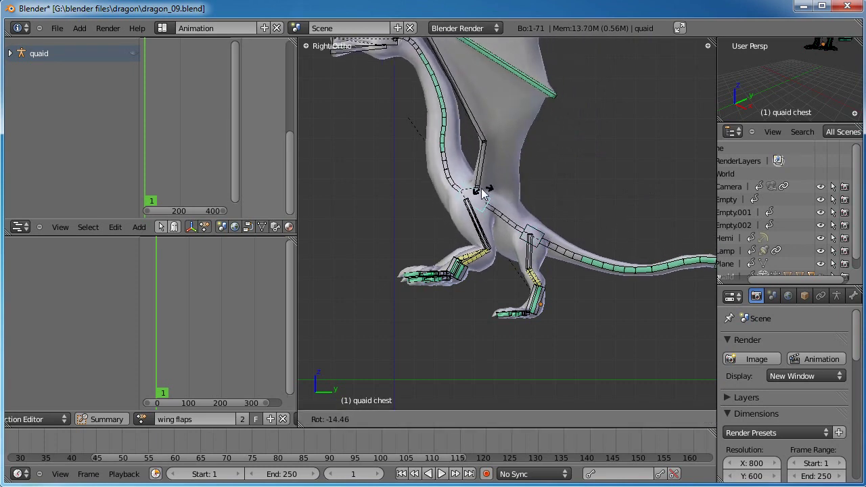
click(486, 225)
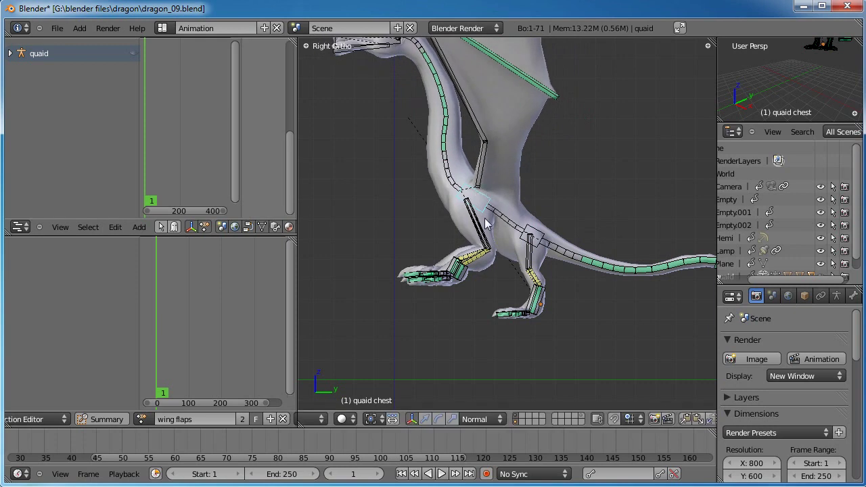
Lift the left hand IK bone a little more and raise both foot IK bones slightly to bend the hind legs
right_click(464, 278)
key(g)
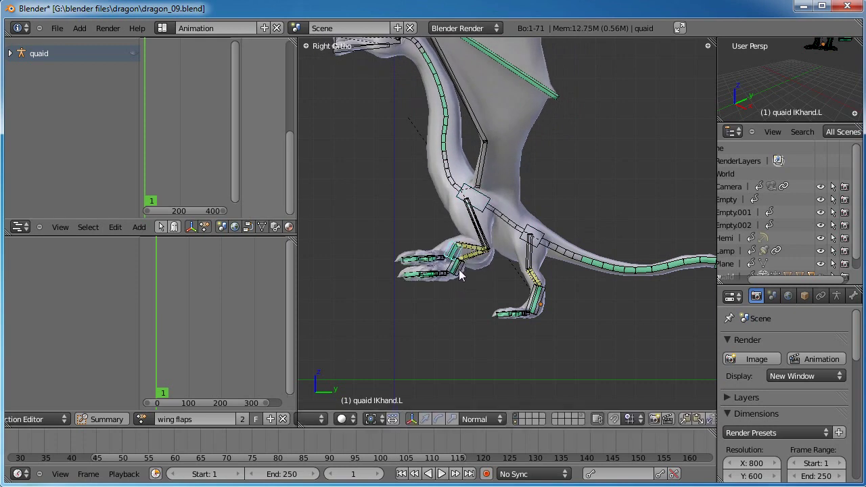
click(463, 266)
right_click(542, 310)
key(g)
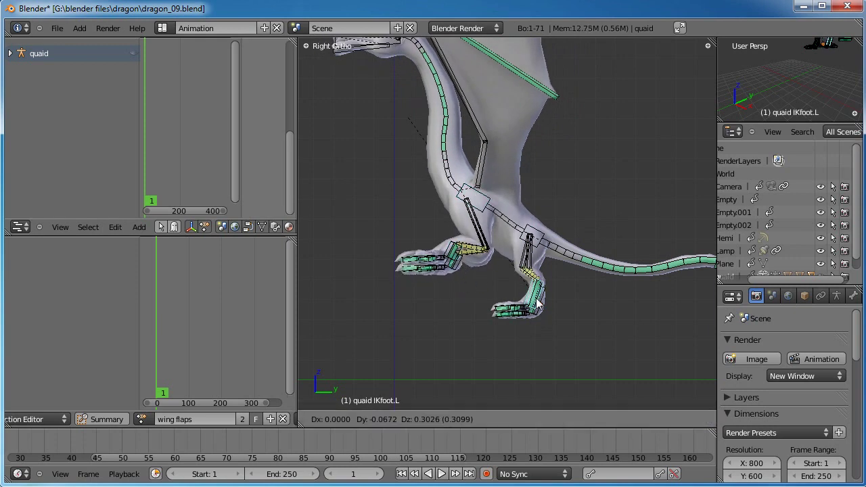
click(534, 299)
right_click(541, 309)
key(g)
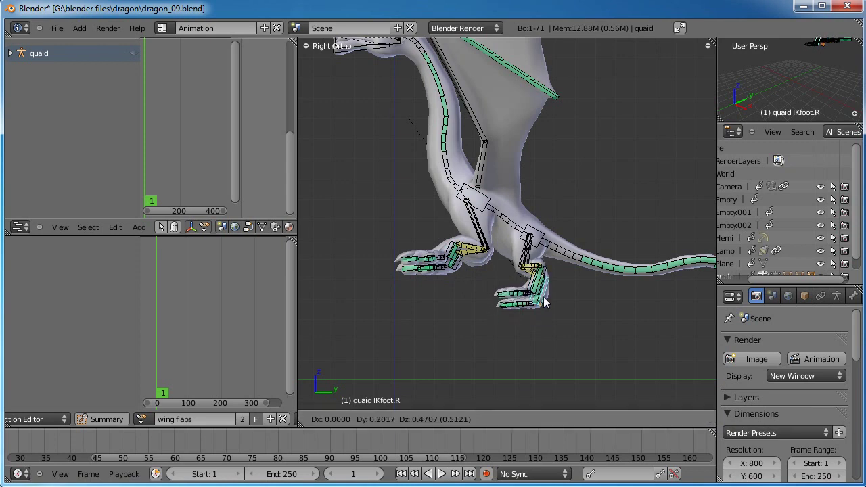
click(544, 295)
Curl the left hind foot's toes downward by rotating index01.L.001, pinkytoe01.L and thumbtoe01.L with the rotate manipulator
scroll(545, 295, up, 3)
scroll(512, 256, up, 5)
shift+middle_drag(544, 304, 456, 241)
right_click(513, 297)
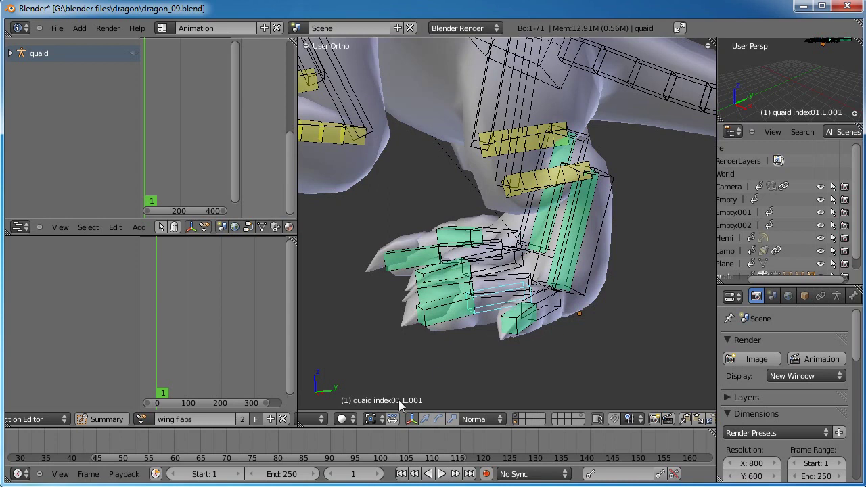
click(438, 420)
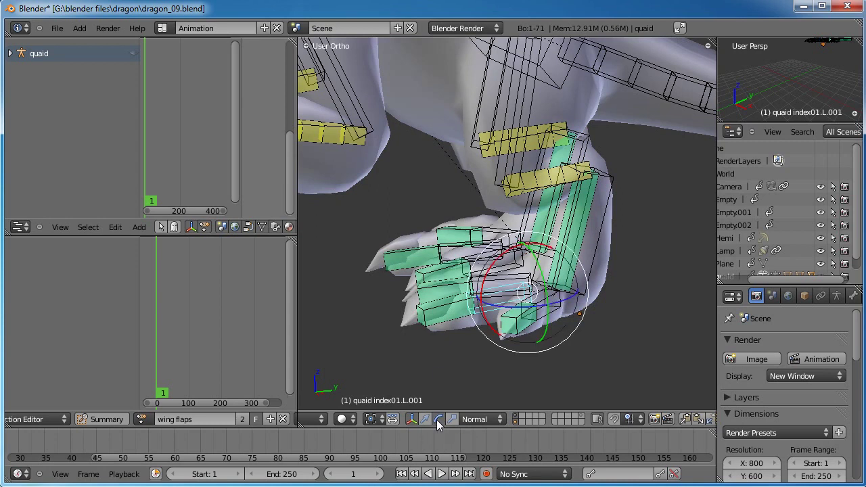
drag(504, 259, 527, 292)
right_click(541, 306)
right_click(512, 284)
right_click(519, 278)
drag(556, 243, 515, 254)
middle_drag(607, 276, 504, 270)
right_click(420, 306)
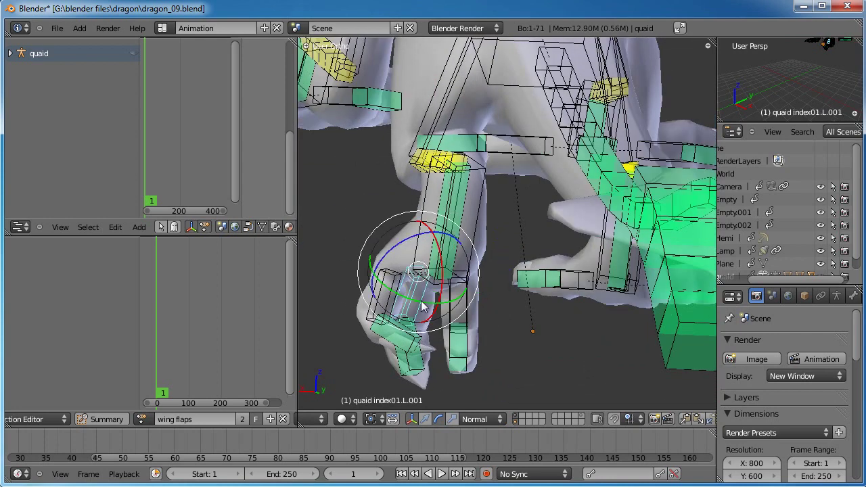
mouse_move(443, 274)
mouse_down()
mouse_move(441, 265)
mouse_move(444, 283)
mouse_up()
right_click(381, 301)
Insert keyframes at frame 1 for the location and other transforms of the three curled toe bones on the left hind foot
scroll(624, 419, down, 2)
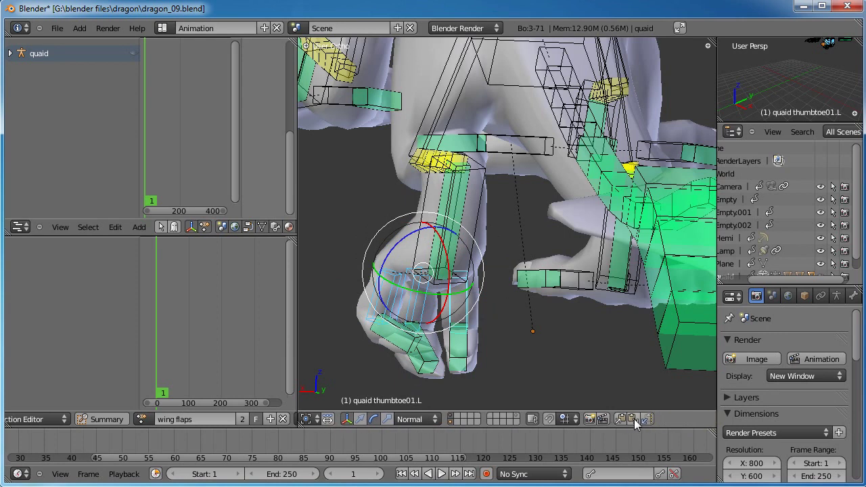
scroll(577, 278, down, 3)
middle_drag(578, 279, 482, 237)
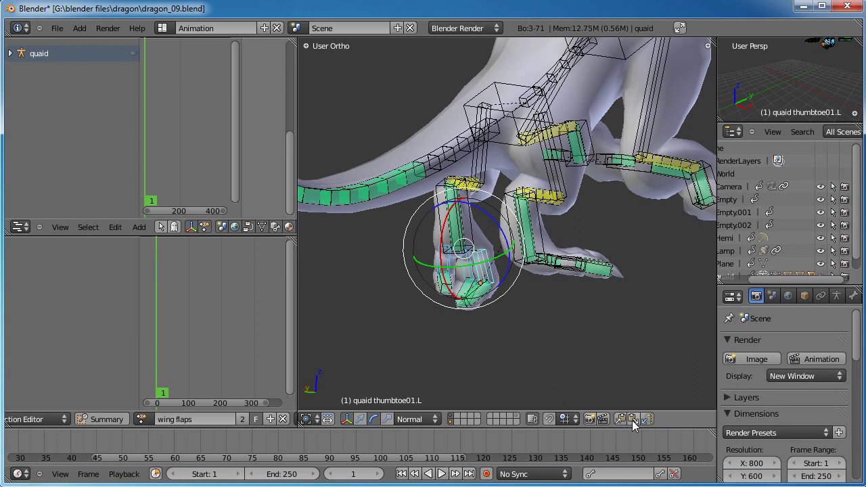
middle_drag(548, 266, 514, 297)
scroll(554, 315, up, 3)
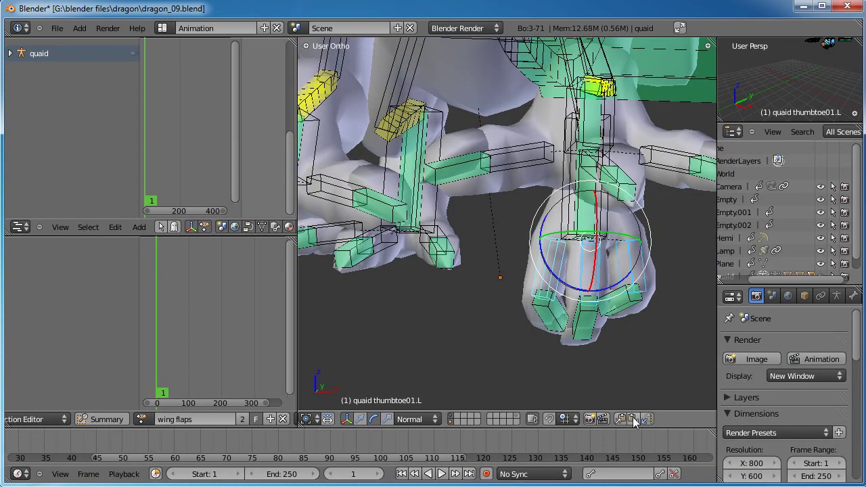
middle_drag(653, 254, 596, 282)
key(i)
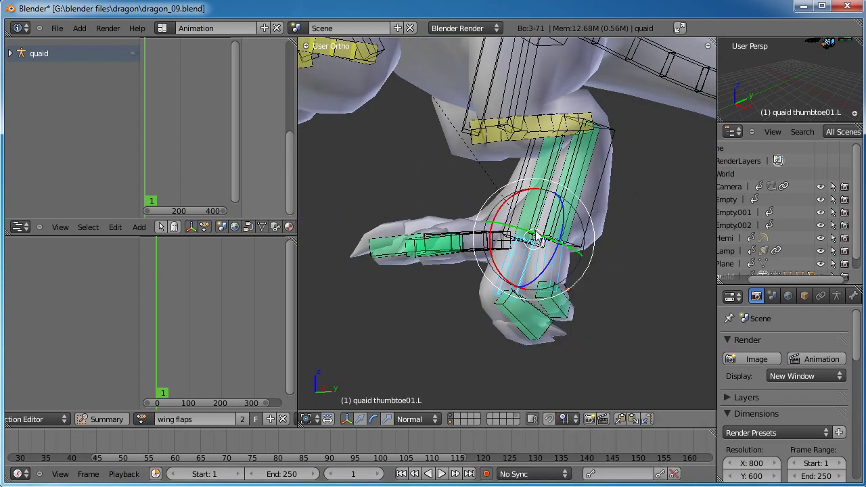
key(i)
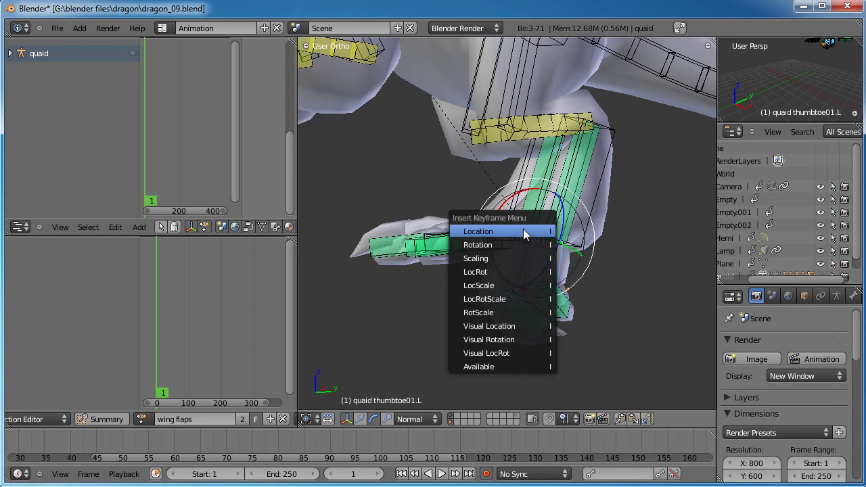
click(523, 230)
key(i)
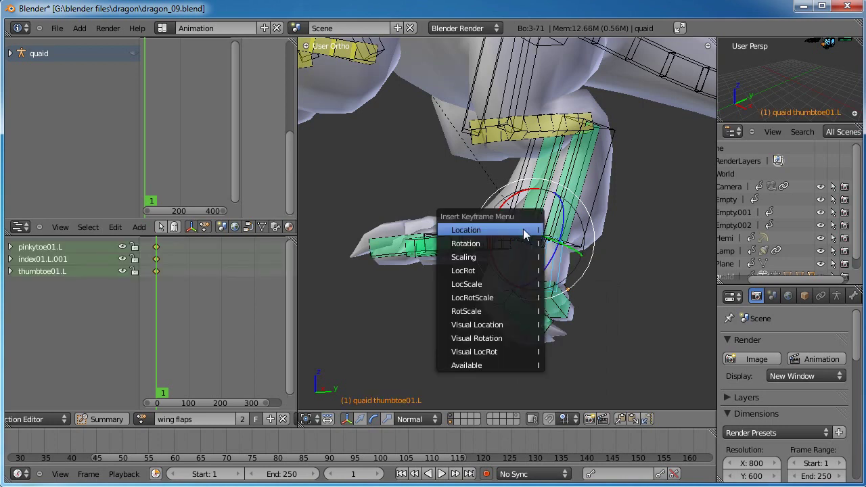
click(486, 308)
Mirror the curled toe pose onto the right hind foot by pasting the copied pose flipped, and return to the right side view
scroll(485, 298, down, 2)
middle_drag(459, 234, 598, 234)
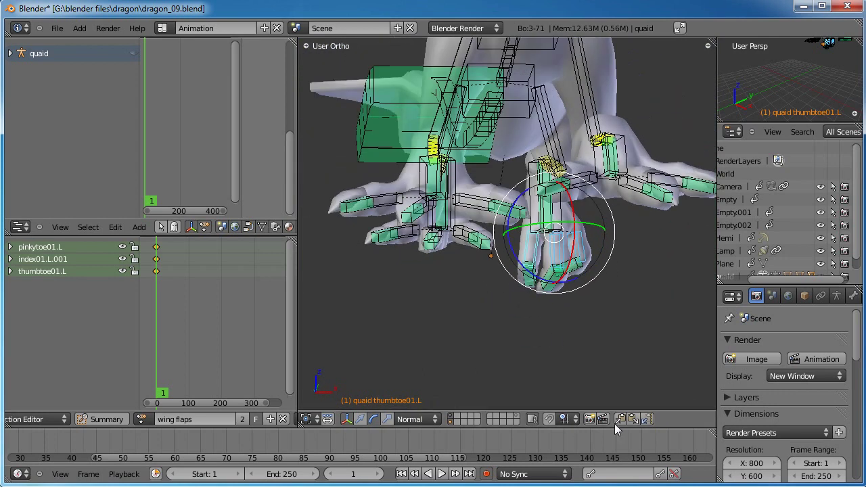
click(645, 420)
middle_drag(625, 376, 444, 231)
key(KP_3)
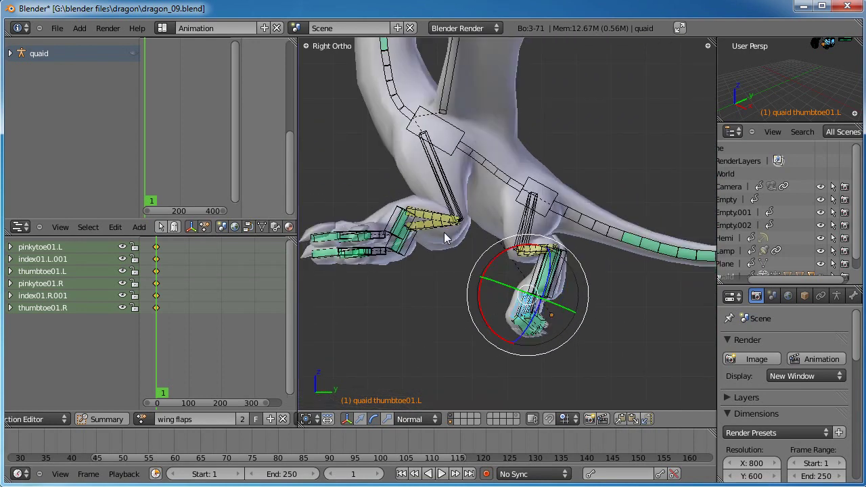
Move the left hand IK bone back by about 0.4 units and rotate it to tilt the hand
scroll(449, 243, up, 3)
right_click(445, 229)
key(g)
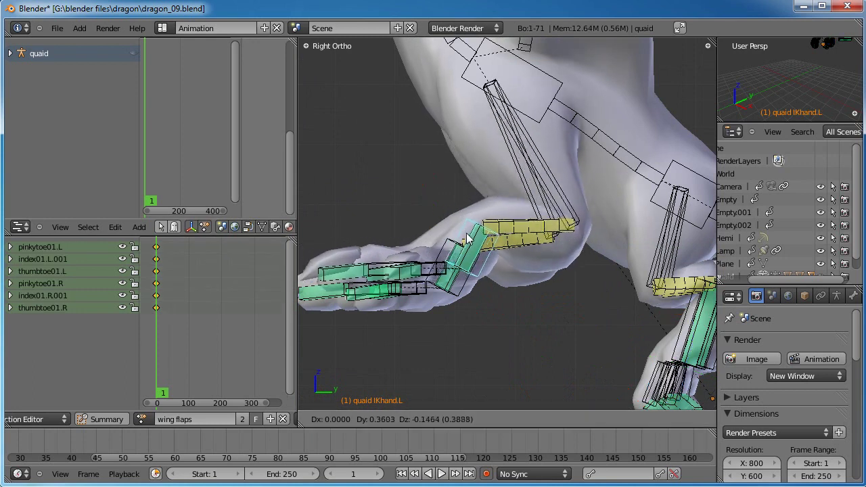
click(605, 281)
key(r)
click(612, 273)
drag(435, 230, 439, 239)
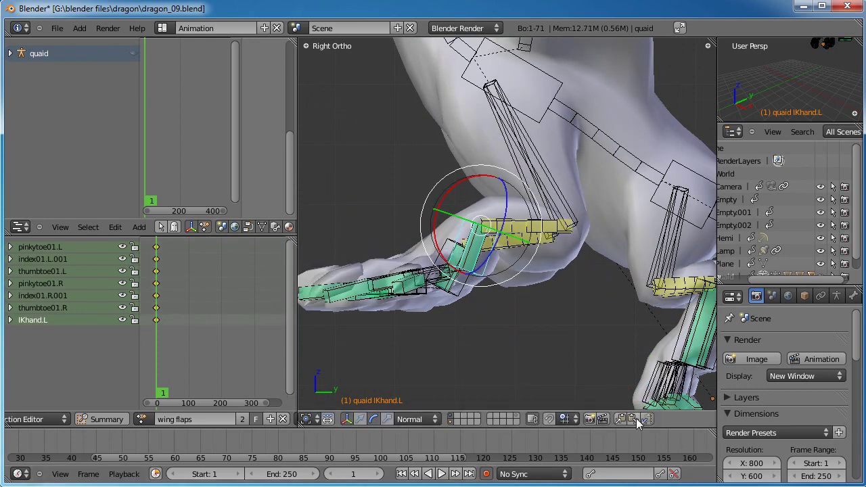
Rotate pinky01.L to curl the outer finger of the left front foot downward and keyframe it at frame 1
scroll(643, 350, down, 1)
mouse_move(525, 285)
shift+middle_down()
mouse_move(532, 266)
mouse_move(524, 284)
shift+middle_up()
scroll(524, 283, up, 2)
right_click(476, 295)
key(r)
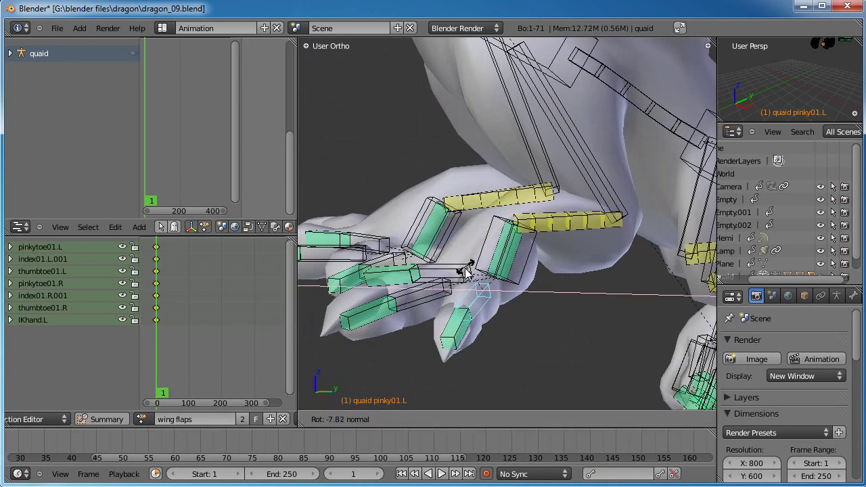
click(470, 294)
key(i)
Curl index01.L and thumb01.L of the left front foot downward, inserting a keyframe for each at frame 1
right_click(443, 256)
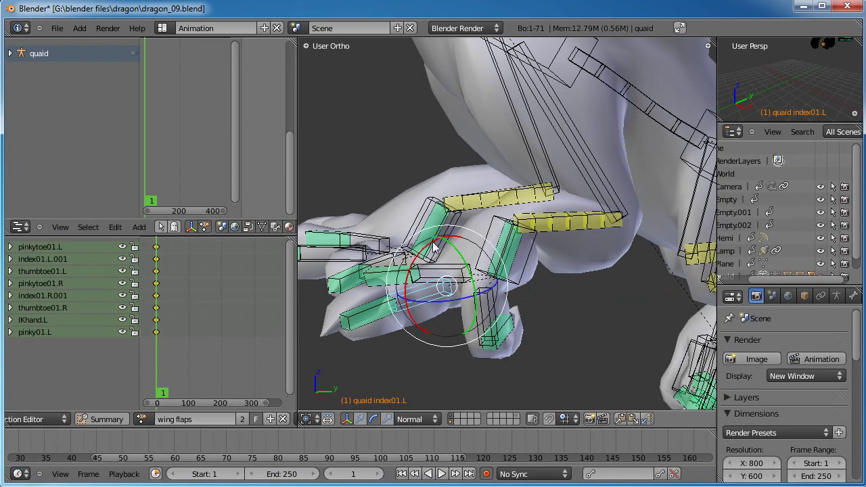
key(r)
click(419, 293)
key(i)
right_click(430, 279)
key(r)
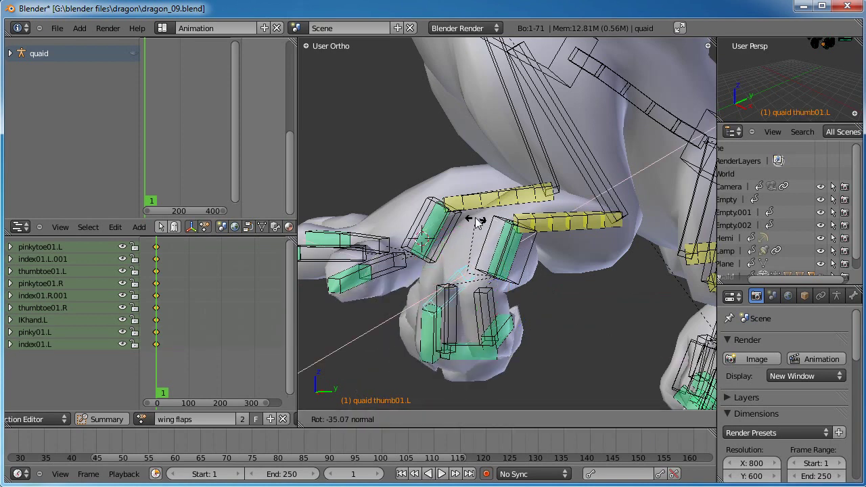
click(445, 276)
key(i)
middle_drag(444, 276, 530, 259)
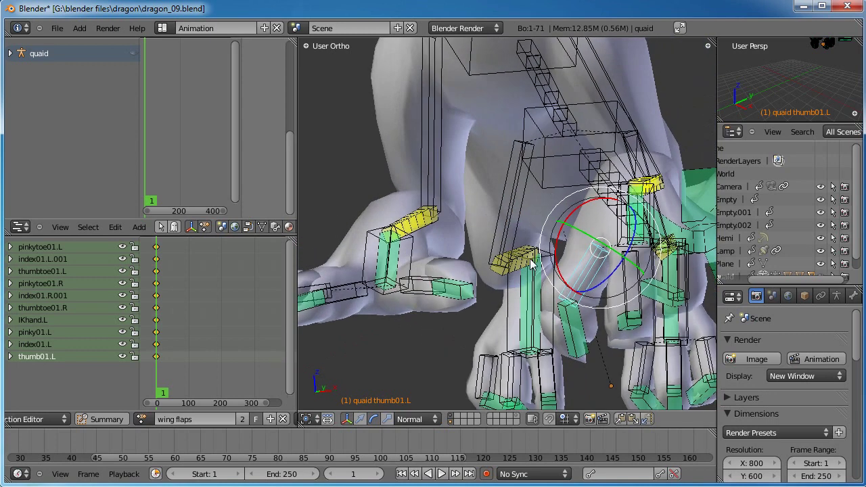
Adjust the curl of thumb01.L, and mirror the left front finger pose onto the right front foot by pasting it flipped
key(r)
click(601, 261)
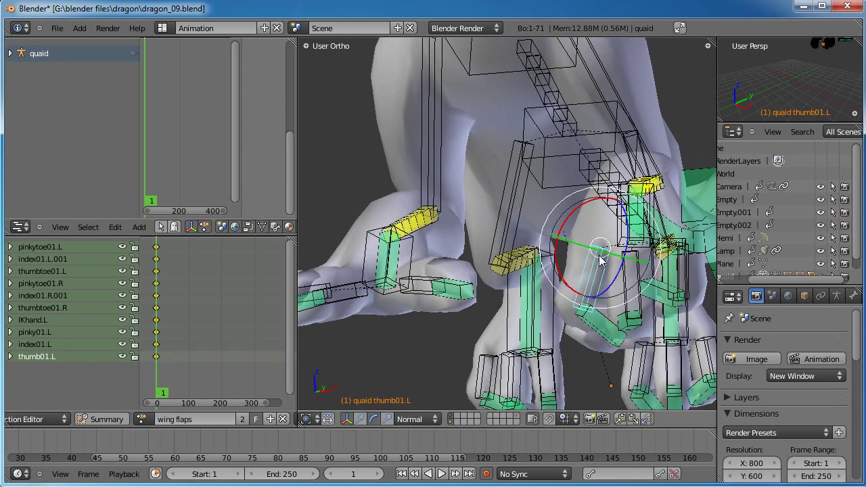
right_click(623, 292)
right_click(691, 279)
middle_drag(691, 278, 652, 294)
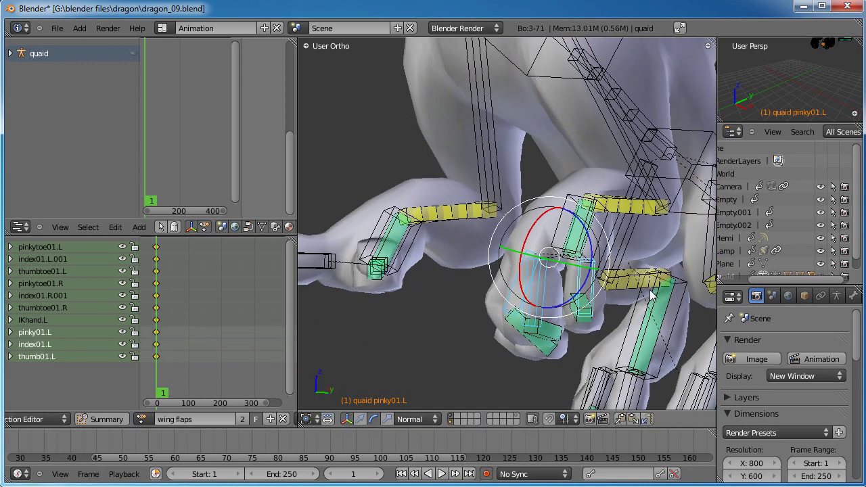
click(645, 421)
scroll(527, 298, down, 3)
middle_drag(466, 230, 541, 231)
key(KP_1)
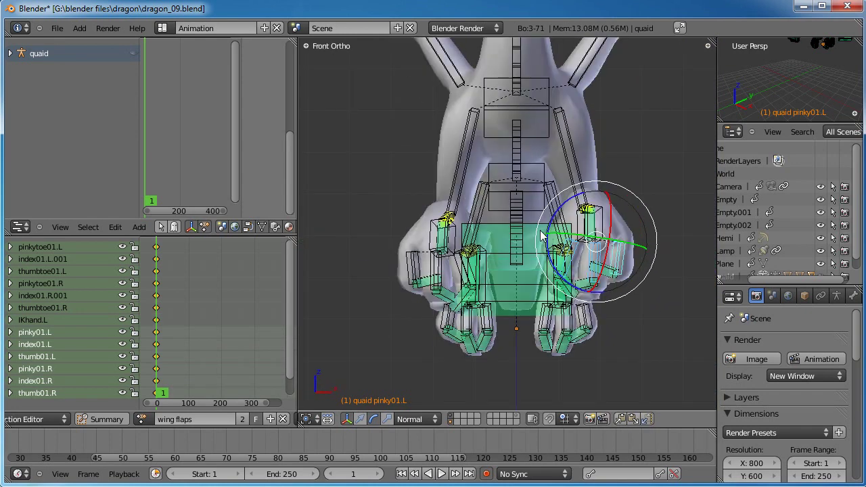
From the front view, rotate shoulderFront.L and move IKhand.L up and inward to tuck the left front leg
right_click(590, 192)
key(r)
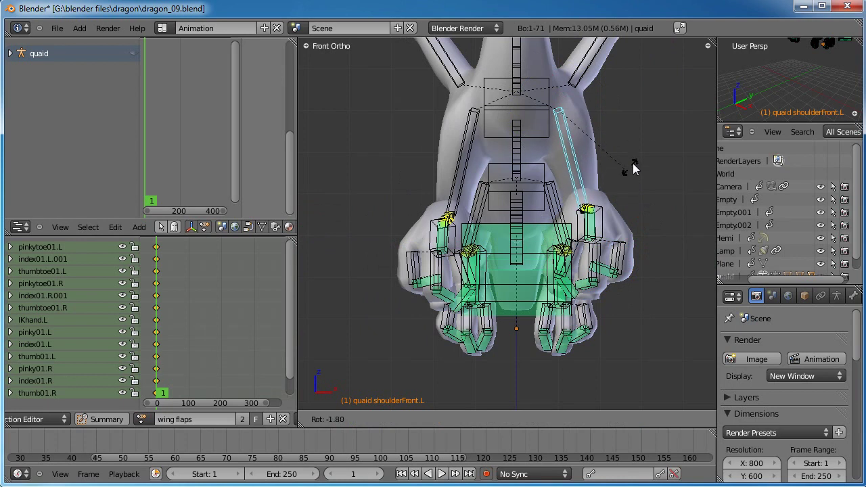
click(691, 119)
right_click(603, 230)
key(g)
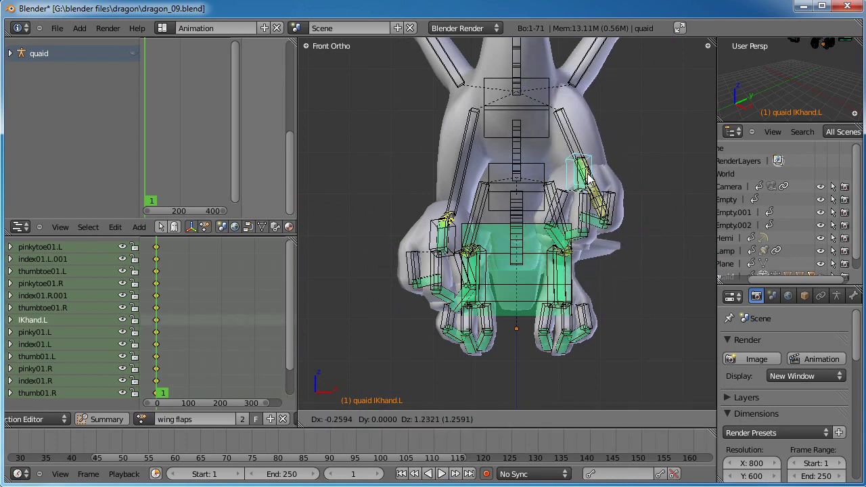
click(572, 196)
Rotate shoulderFront.L by about -57 degrees and trackball-rotate IKhand.L to turn the left front foot inward
right_click(572, 170)
key(r)
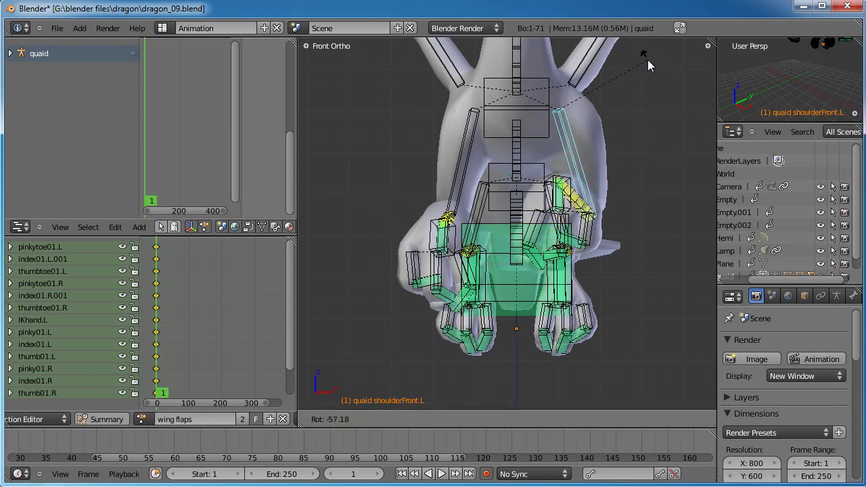
click(648, 65)
right_click(572, 203)
key(r)
key(r)
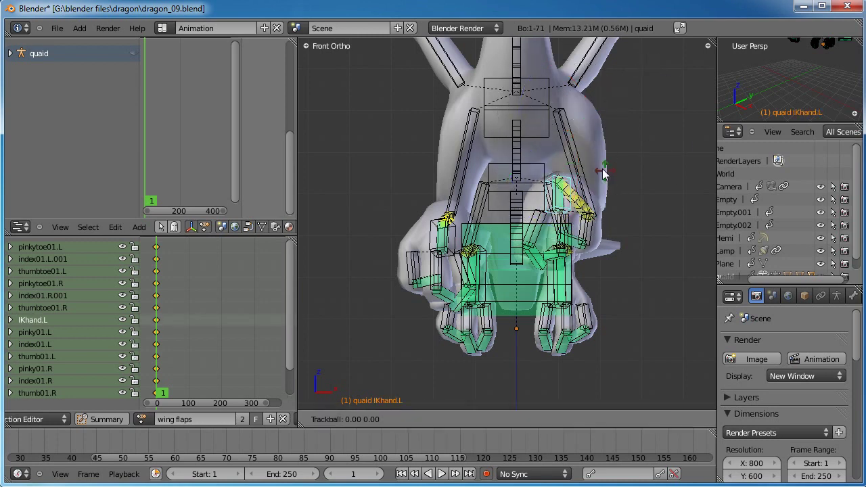
click(566, 189)
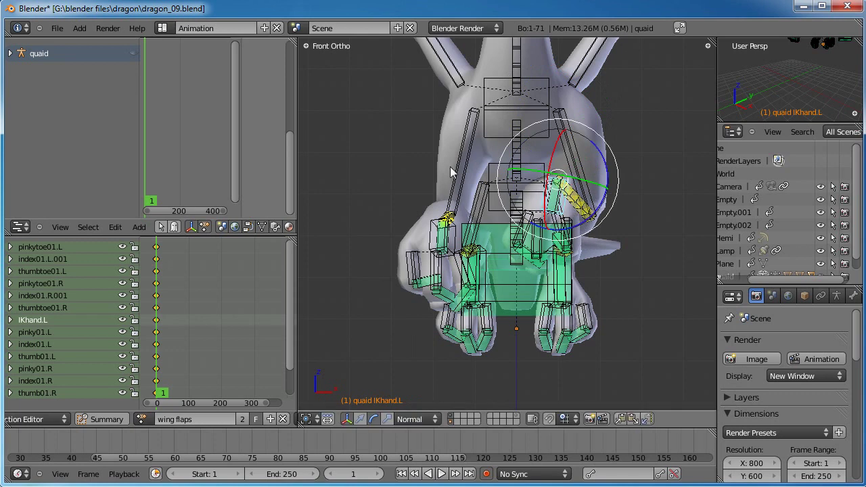
Rotate shoulderFront.R so the right front leg mirrors the left one
right_click(454, 173)
key(r)
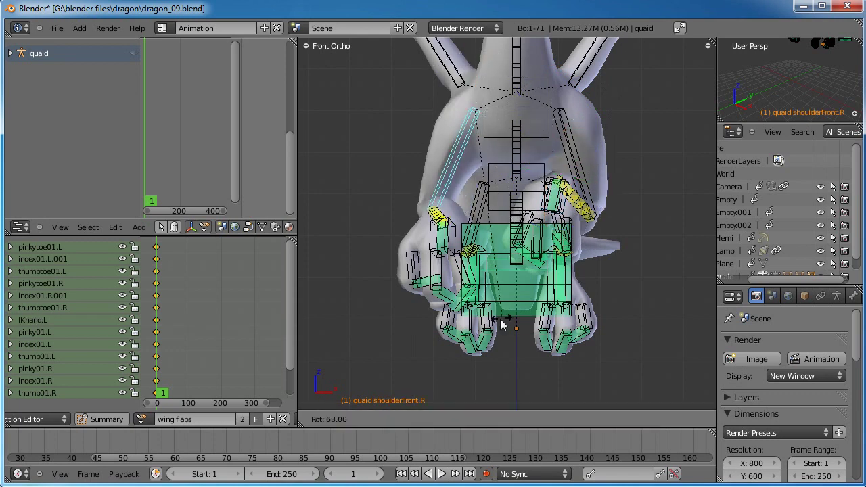
click(571, 61)
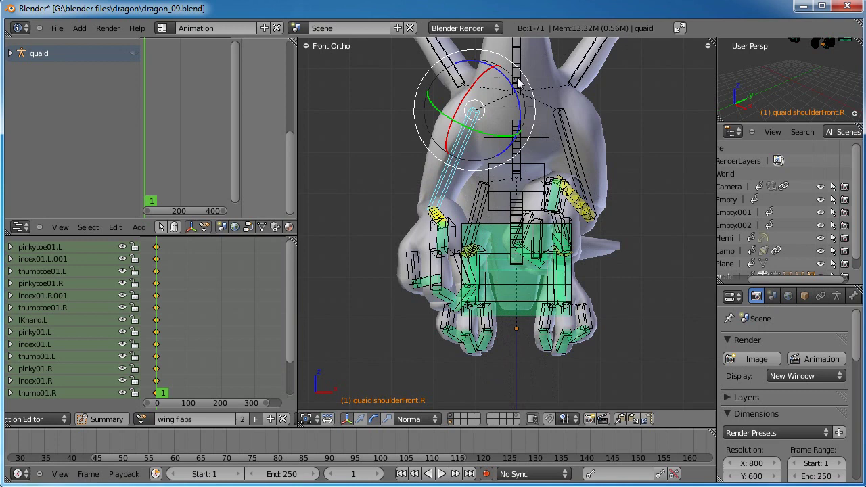
Trackball-rotate IKhand.R to turn the right front foot inward and move it about 1.2 units up and inward
right_click(425, 232)
key(r)
key(r)
click(518, 232)
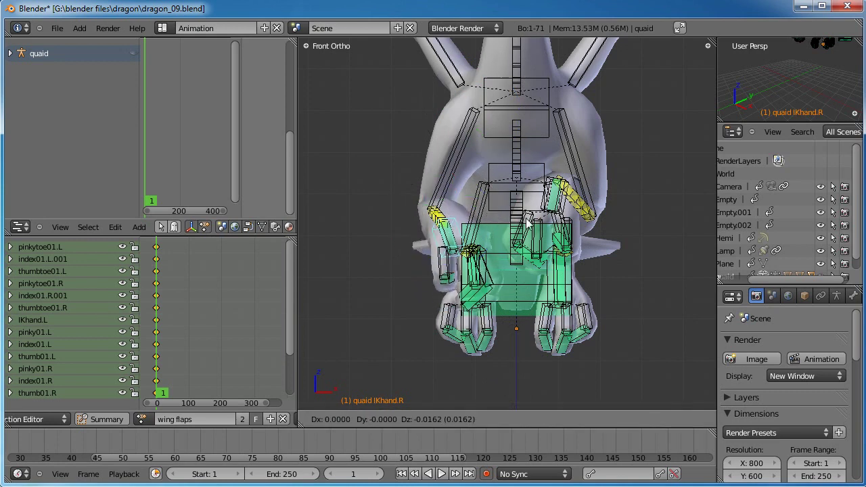
key(g)
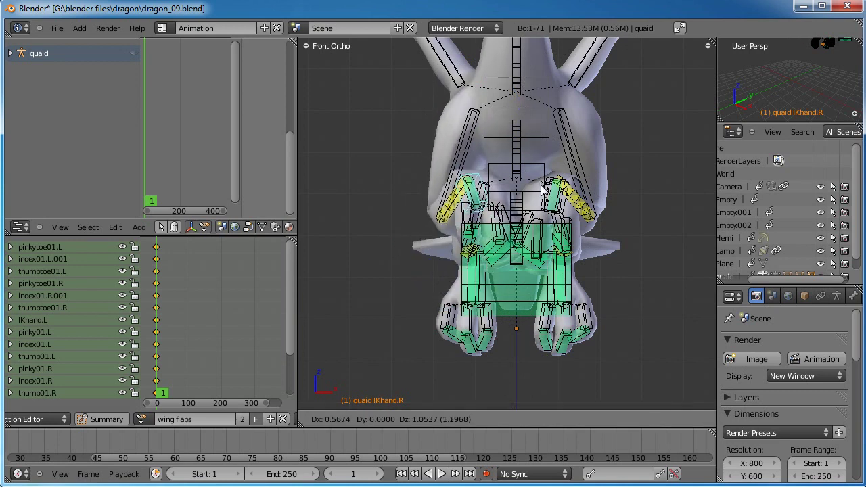
click(542, 190)
Move the left hind foot's IK bone, IKfoot.L, by about 0.5 units
middle_drag(541, 189, 478, 259)
scroll(590, 226, up, 4)
scroll(440, 172, up, 1)
right_click(483, 289)
key(g)
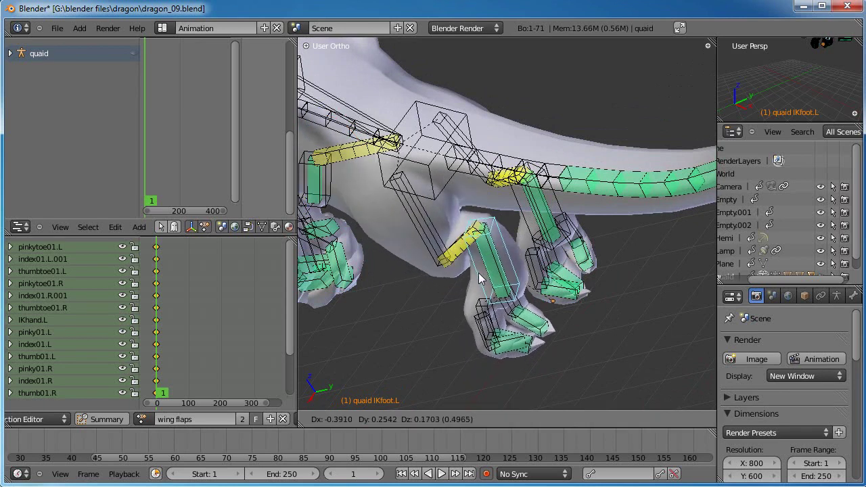
click(478, 273)
From behind the dragon, rotate the left hind foot's IK bone to tilt the foot
mouse_move(518, 204)
middle_down()
mouse_move(475, 173)
mouse_move(505, 208)
middle_up()
right_click(503, 206)
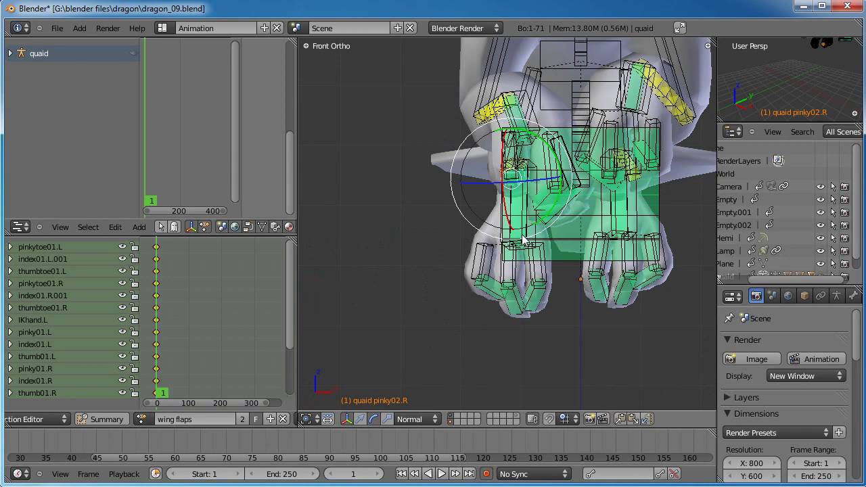
key(ctrl+KP_1)
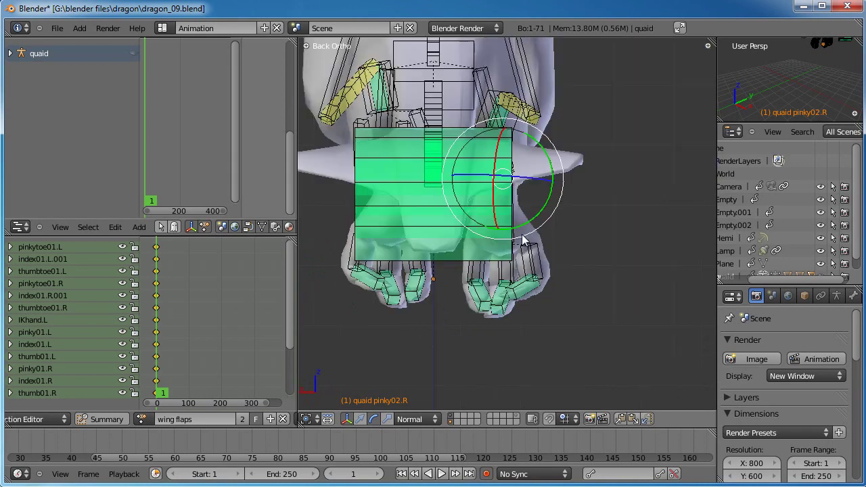
shift+middle_drag(522, 234, 615, 231)
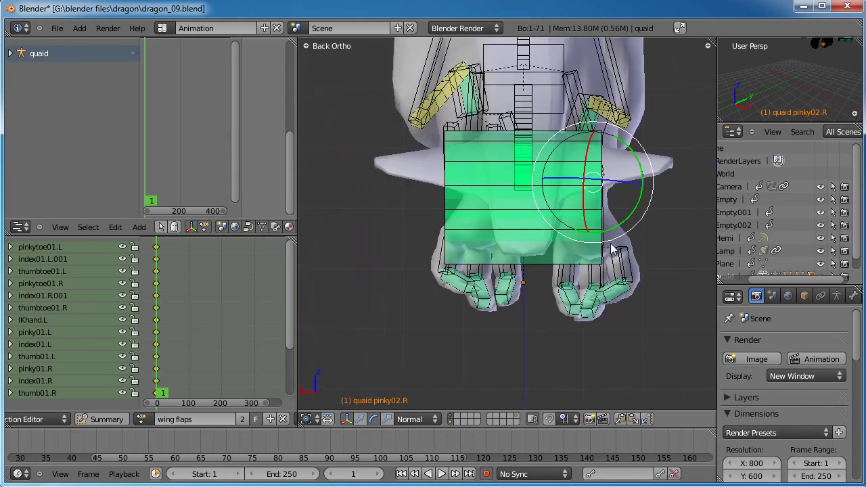
scroll(615, 232, up, 2)
middle_drag(476, 272, 499, 215)
right_click(498, 214)
right_click(462, 214)
key(r)
click(617, 195)
Rotate the right hind foot's IK bone, IKfoot.R, about its local axis to tilt the foot
right_click(645, 209)
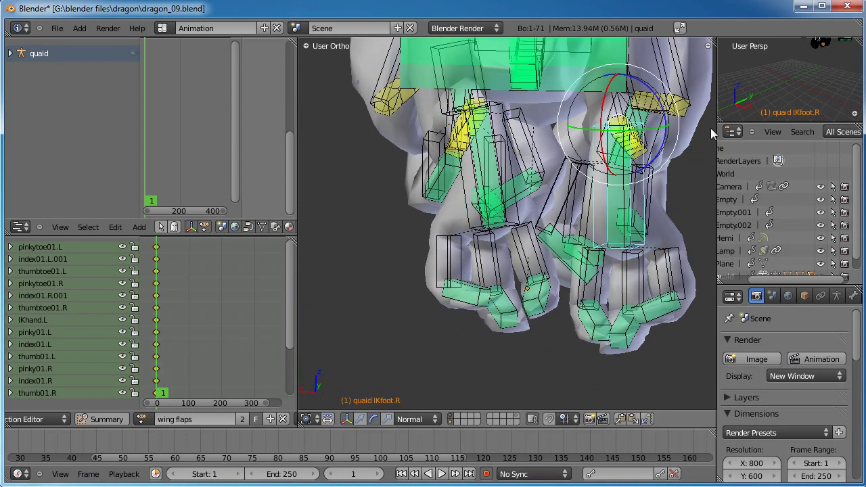
key(g)
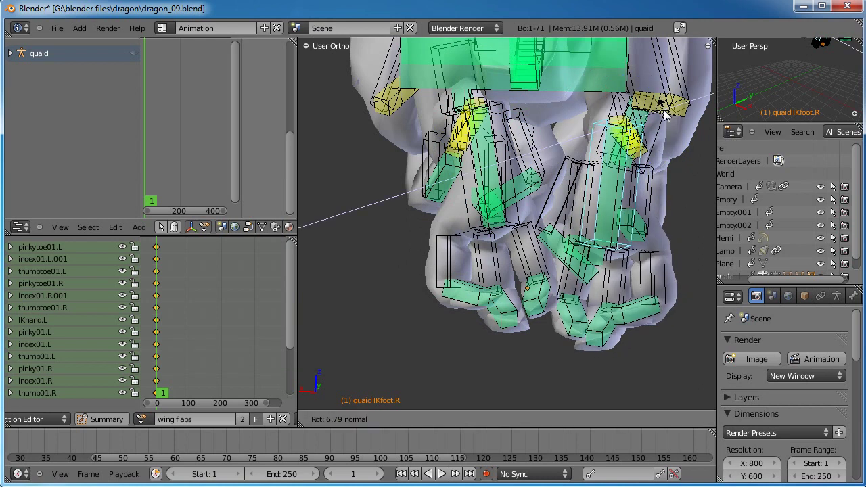
click(636, 128)
middle_drag(637, 127, 537, 265)
drag(386, 220, 381, 214)
middle_drag(381, 213, 604, 229)
Slightly adjust the left hind foot's orientation with IKfoot.L and return to the right side view
right_click(627, 202)
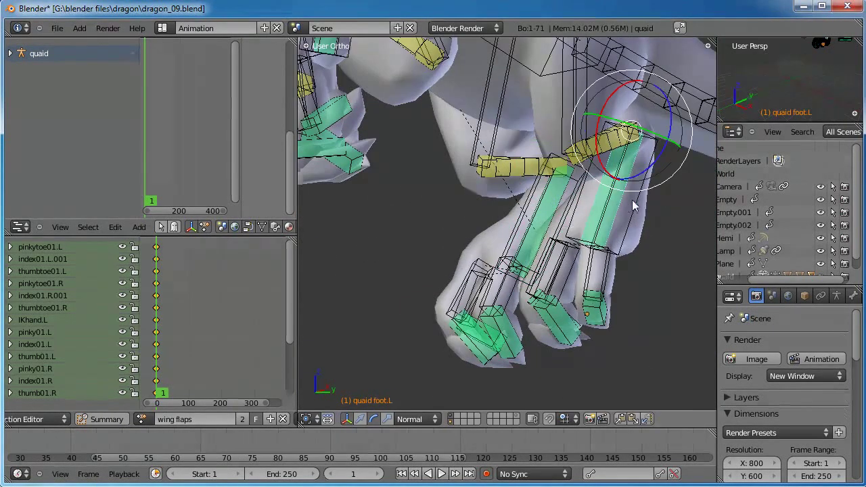
drag(598, 136, 598, 141)
middle_drag(519, 168, 515, 269)
key(KP_3)
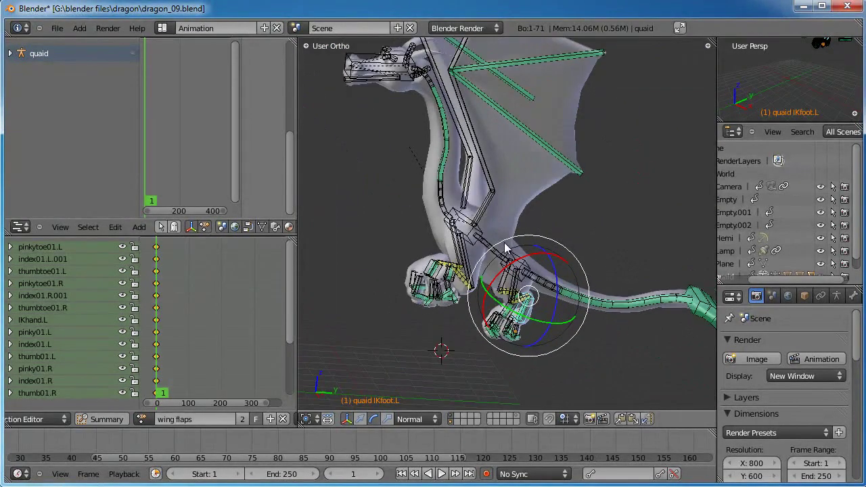
Rotate the tail base bone hips.001 to swing the whole tail downward
scroll(510, 256, down, 2)
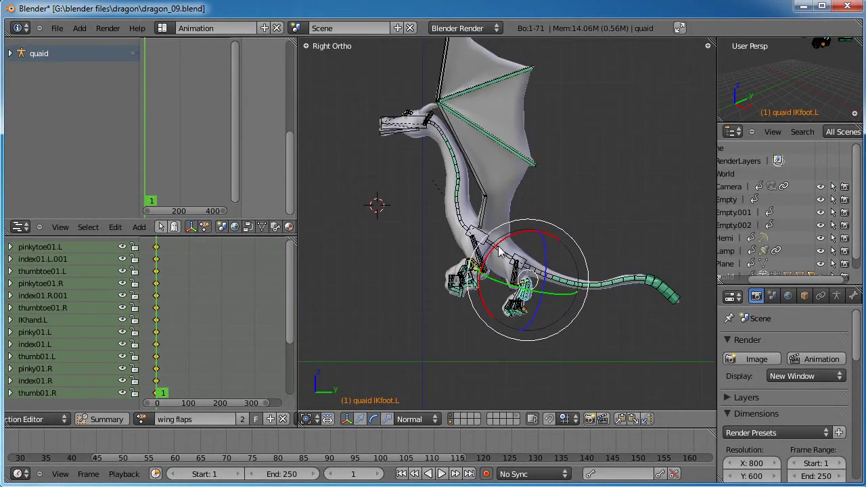
shift+middle_drag(496, 219, 498, 255)
scroll(585, 325, up, 5)
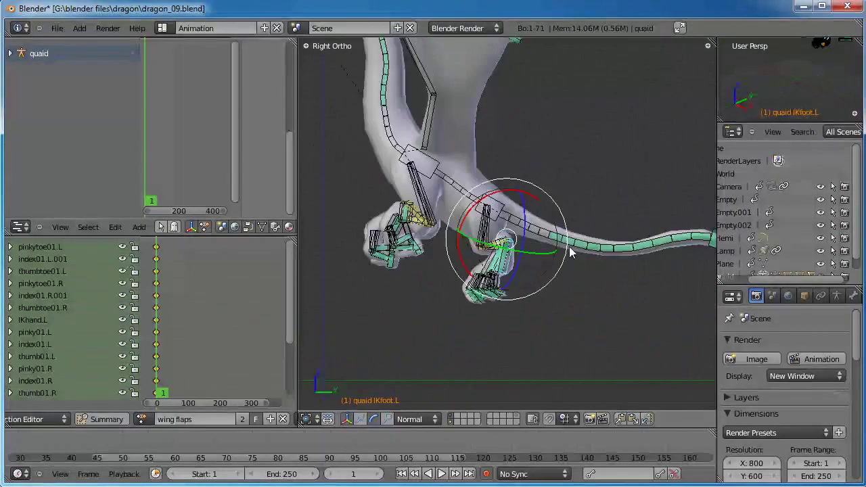
shift+middle_drag(597, 281, 468, 252)
scroll(468, 252, down, 2)
shift+middle_drag(525, 220, 546, 244)
right_click(498, 229)
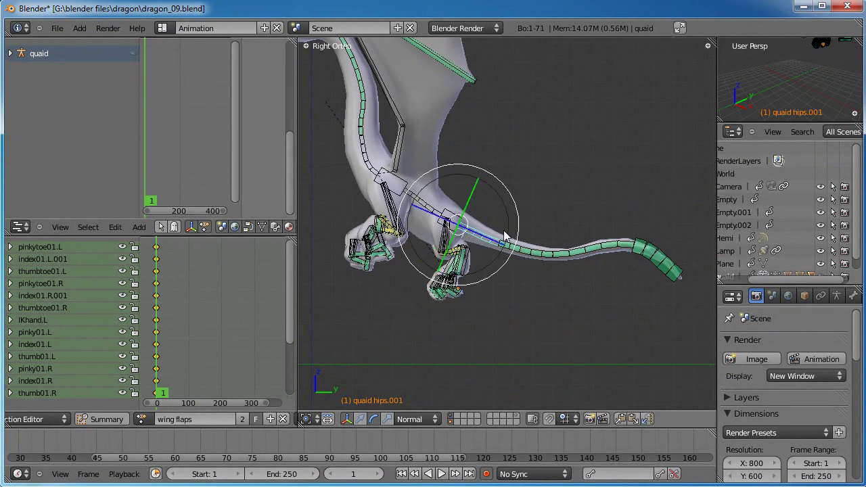
key(r)
click(523, 217)
Rotate the tail bone hips.004 downward and rotate hips.001 again to make the tail hang more steeply
right_click(523, 268)
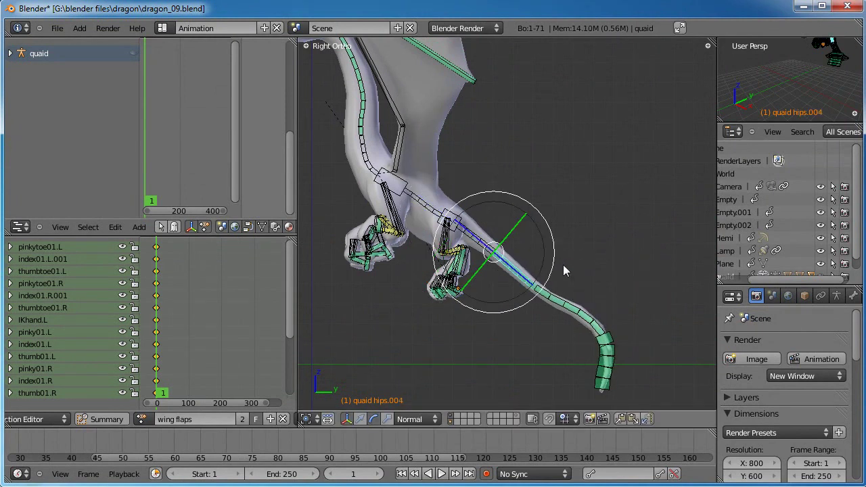
key(r)
click(580, 281)
right_click(484, 241)
key(r)
click(551, 214)
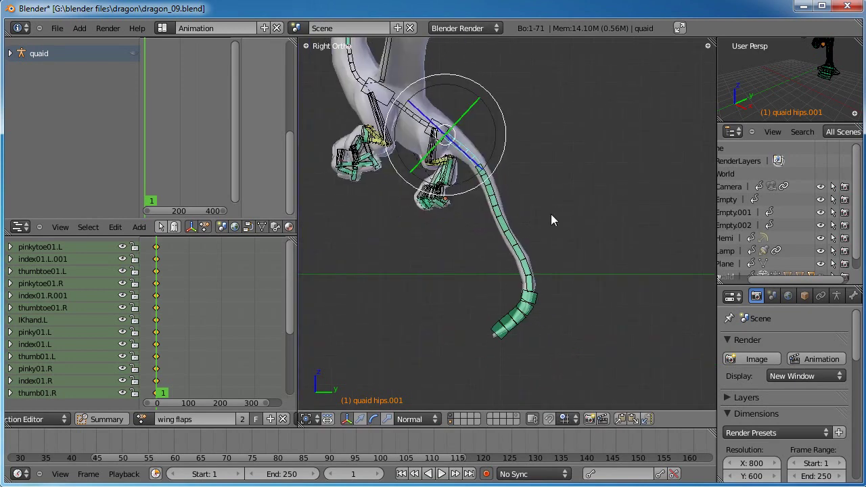
key(r)
click(549, 271)
Rotate the remaining tail bones, including hips.003, to shape the hanging tail into a smooth downward curve
right_click(475, 314)
key(r)
click(487, 344)
right_click(512, 265)
key(r)
right_click(537, 262)
right_click(523, 257)
key(r)
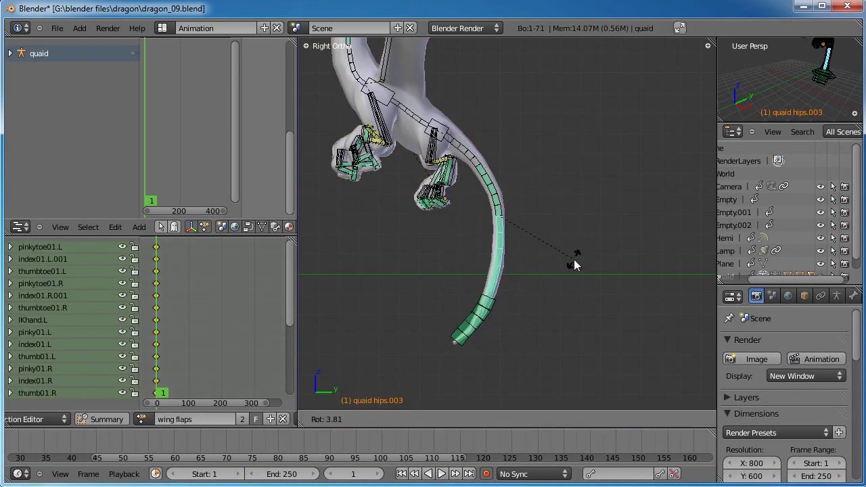
click(568, 247)
Trackball-rotate wingbase.L slightly in the right side view to adjust the left wing's angle
scroll(568, 248, down, 2)
shift+middle_drag(478, 206, 542, 338)
scroll(522, 293, down, 2)
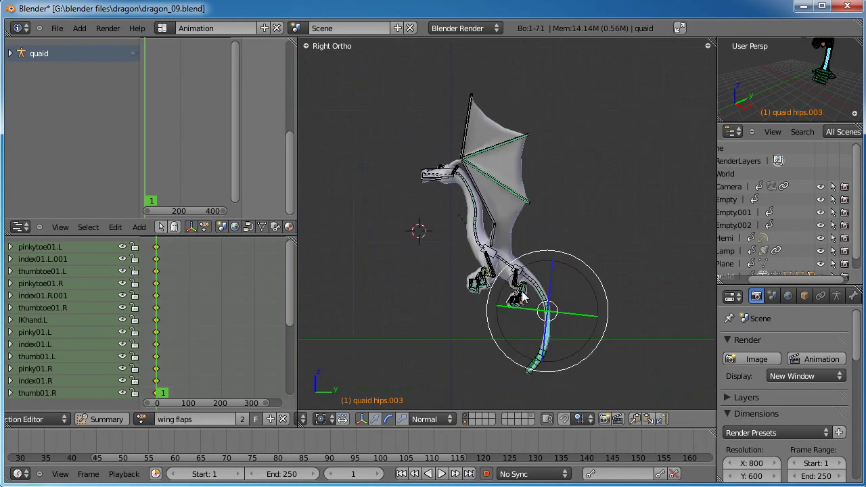
middle_drag(417, 210, 520, 288)
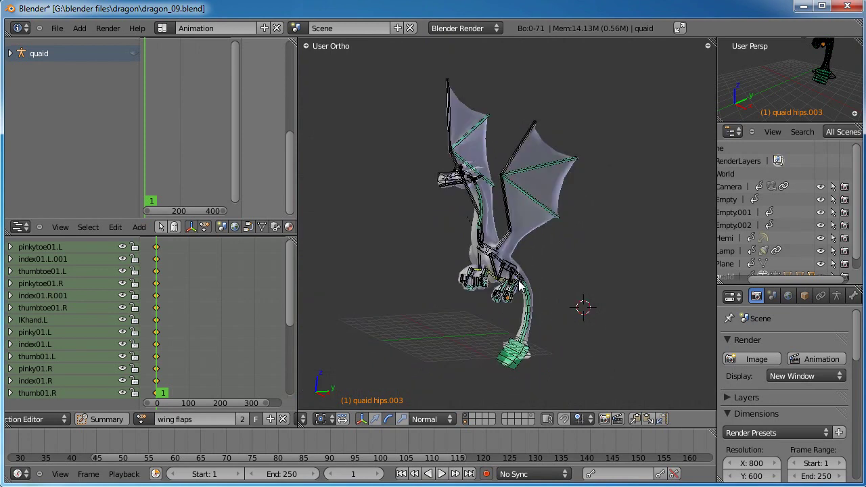
key(KP_3)
scroll(602, 319, up, 3)
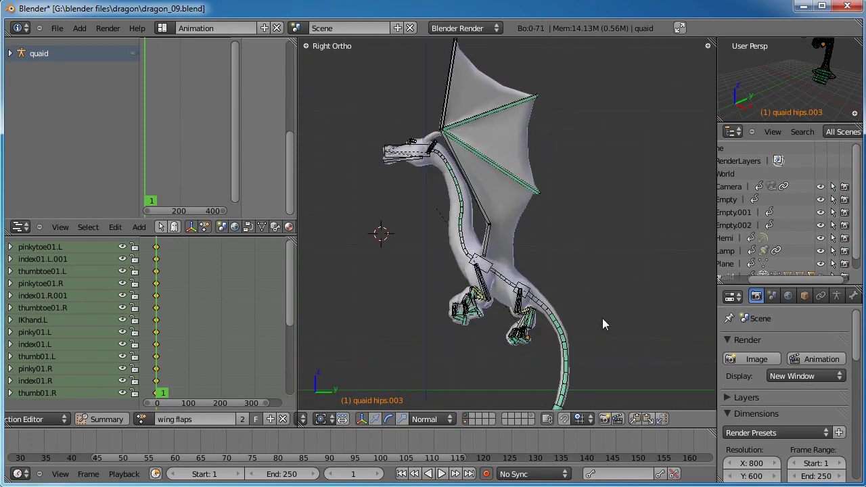
right_click(481, 249)
key(r)
key(r)
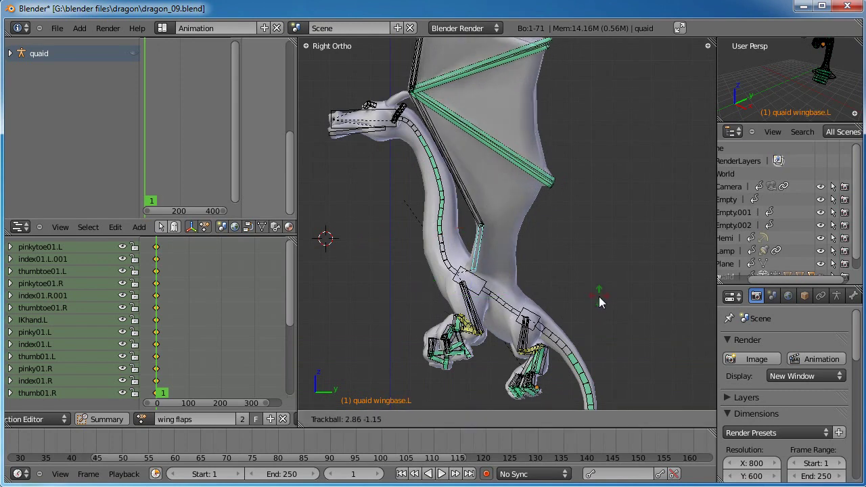
click(596, 295)
Try to rotate wingwrist.L about its local X axis
middle_drag(546, 232, 519, 171)
right_click(552, 79)
shift+middle_drag(552, 79, 547, 128)
drag(528, 125, 517, 127)
click(516, 129)
right_click(515, 272)
key(r)
key(x)
key(x)
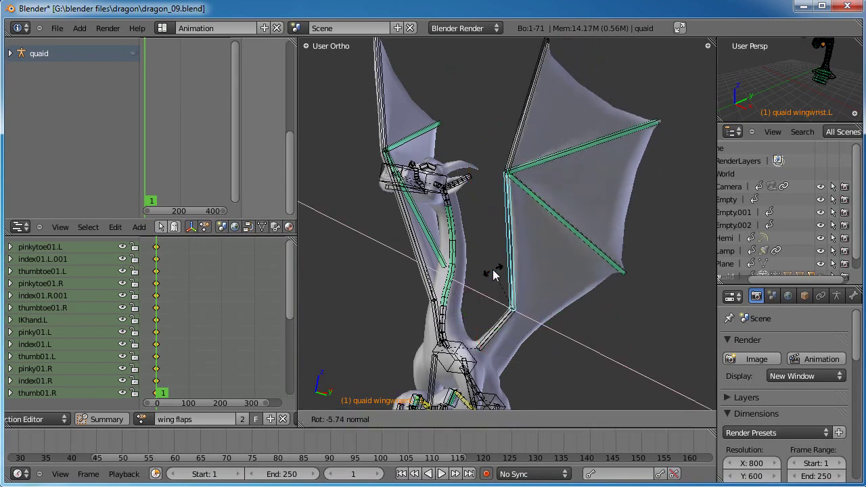
right_click(497, 269)
Trackball-rotate wingbase.L to swing the left wing outward from the body
right_click(501, 317)
key(r)
right_click(517, 357)
key(r)
key(r)
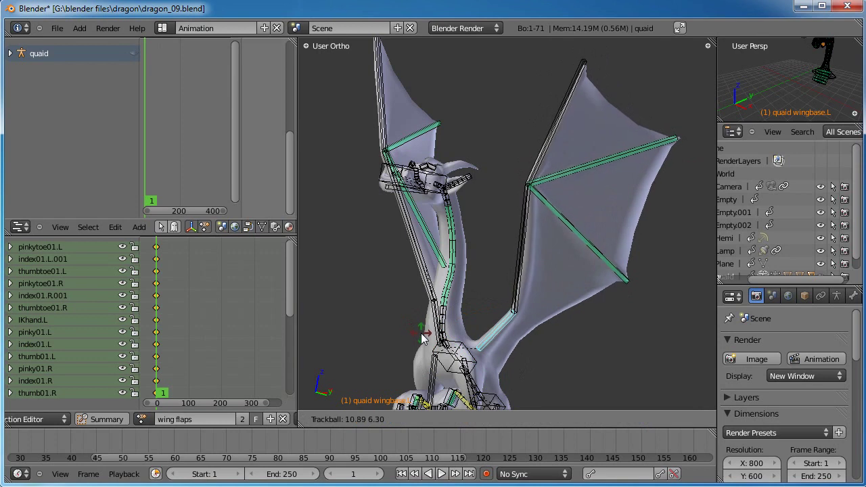
click(420, 333)
scroll(540, 293, down, 1)
middle_drag(541, 298, 436, 196)
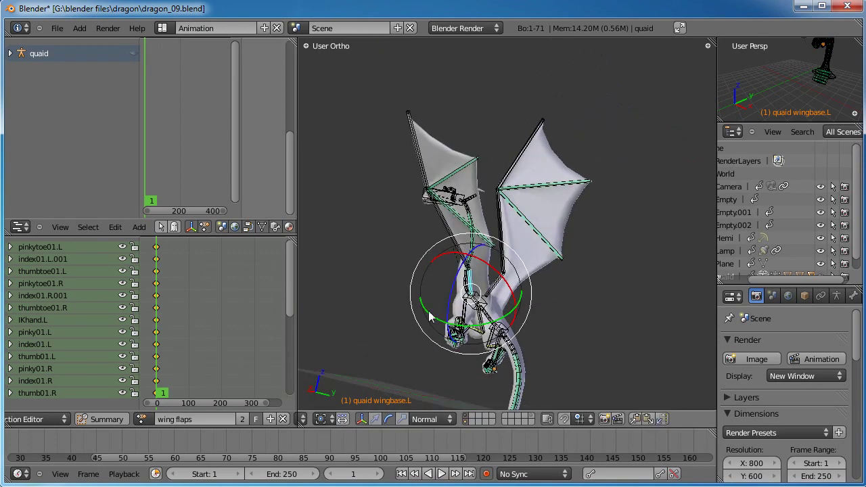
middle_drag(524, 327, 534, 234)
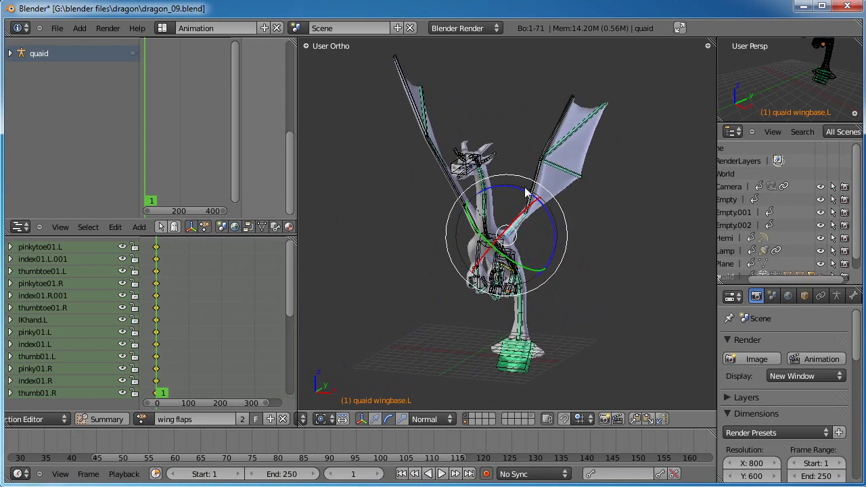
middle_drag(47, 458, 309, 443)
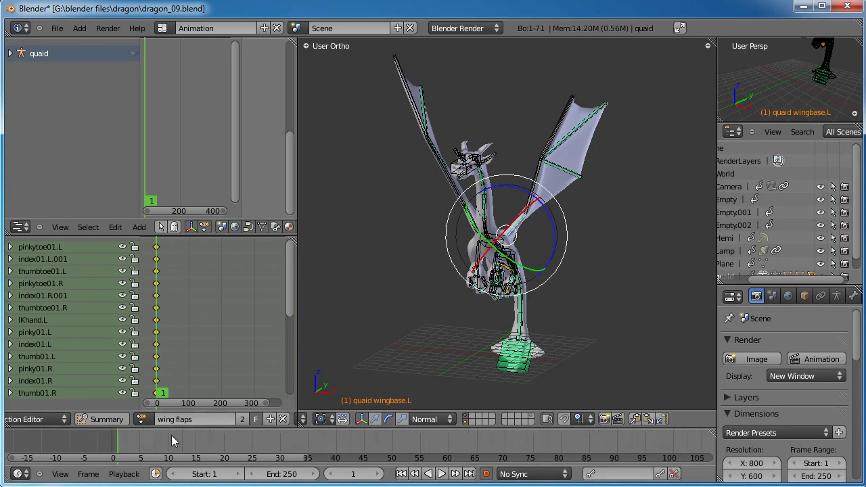
Move to frame 6 and trackball-rotate wingbase.L to swing the left wing down from its raised pose
scroll(171, 436, up, 2)
scroll(106, 457, up, 3)
middle_drag(29, 448, 201, 440)
scroll(201, 439, up, 4)
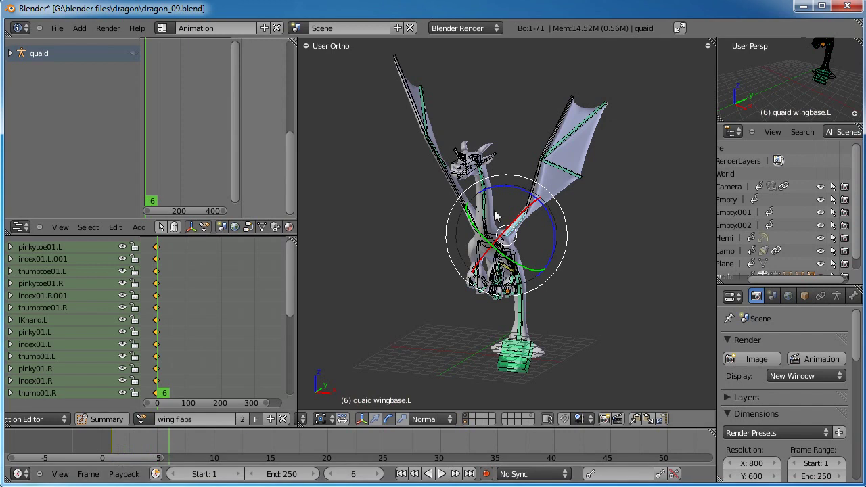
scroll(495, 215, up, 2)
drag(545, 211, 555, 274)
key(r)
key(r)
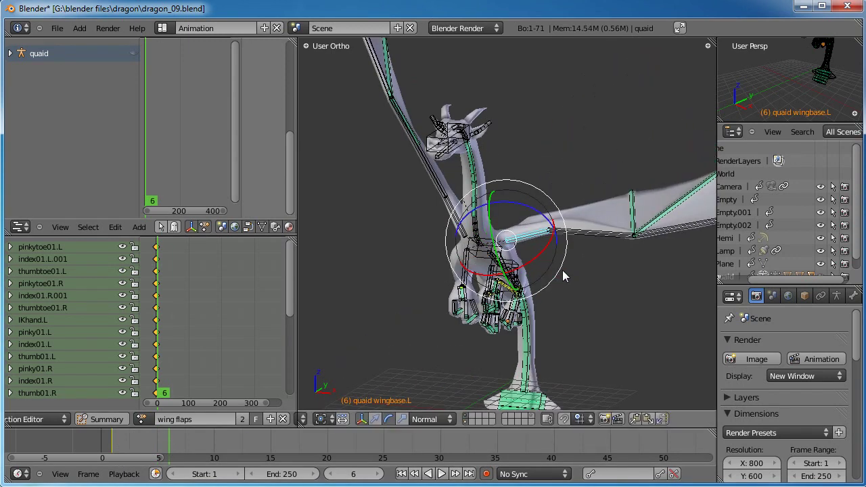
Rotate wingbase.L and wingwrist.L at frame 6 to adjust the bend and height of the lowered left wing
middle_drag(555, 274, 498, 278)
key(r)
right_click(479, 280)
drag(423, 251, 425, 263)
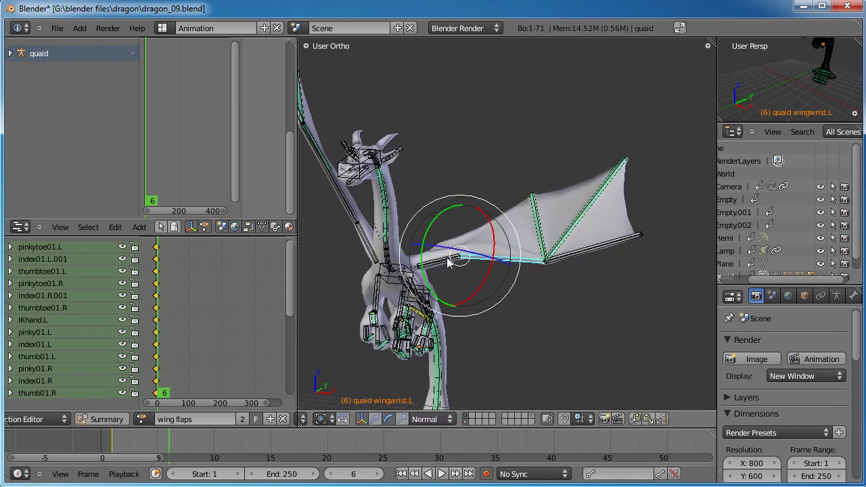
key(r)
click(529, 260)
middle_drag(581, 280, 420, 255)
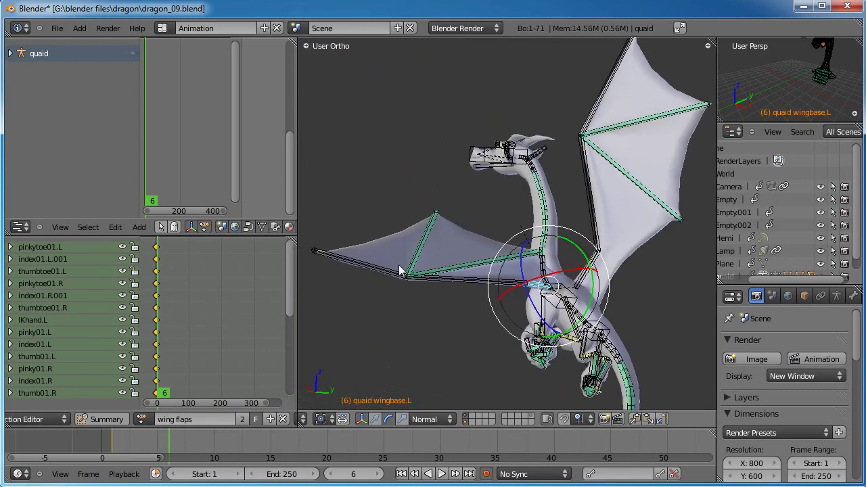
Refine the rotation of wingbase.L at frame 6 from the side, front and underside to angle the left wing's sweep
drag(377, 269, 383, 289)
middle_drag(383, 289, 496, 293)
right_click(517, 289)
drag(512, 294, 509, 294)
middle_drag(506, 294, 450, 364)
right_click(466, 261)
middle_drag(468, 267, 506, 365)
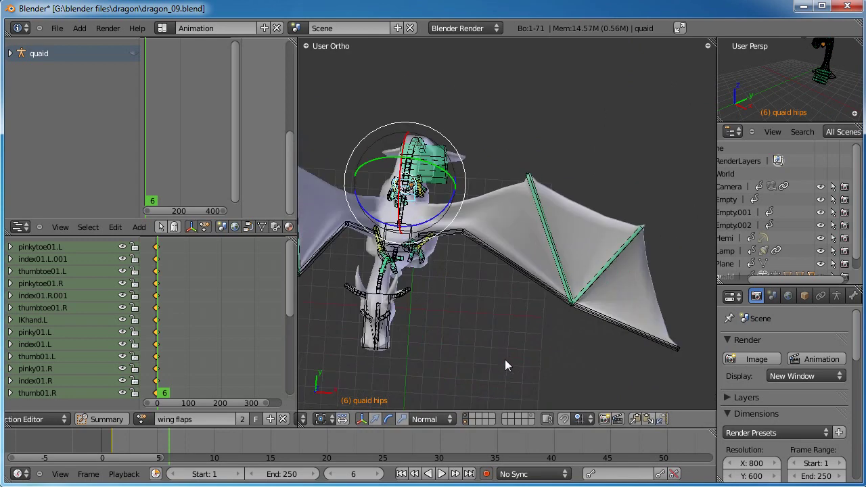
key(r)
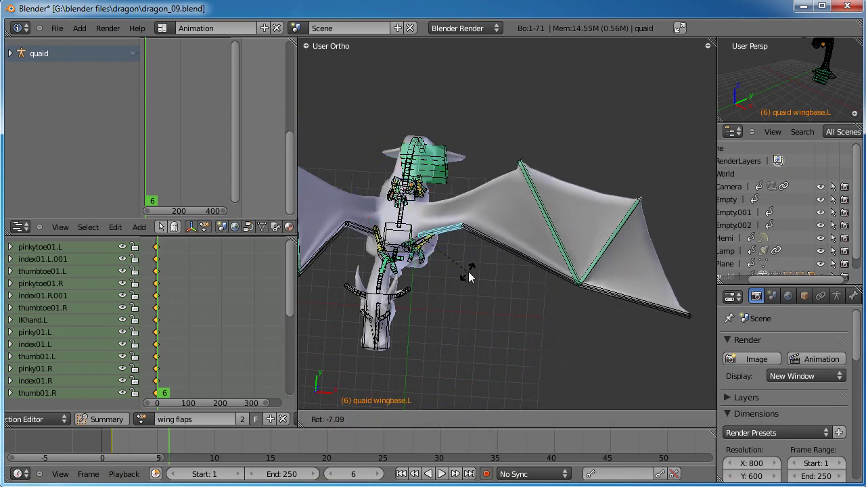
click(471, 267)
middle_drag(471, 266, 545, 210)
Go to frame 11 and rotate wingbase.L freely from the side to bring the left wing forward and down
drag(156, 441, 171, 457)
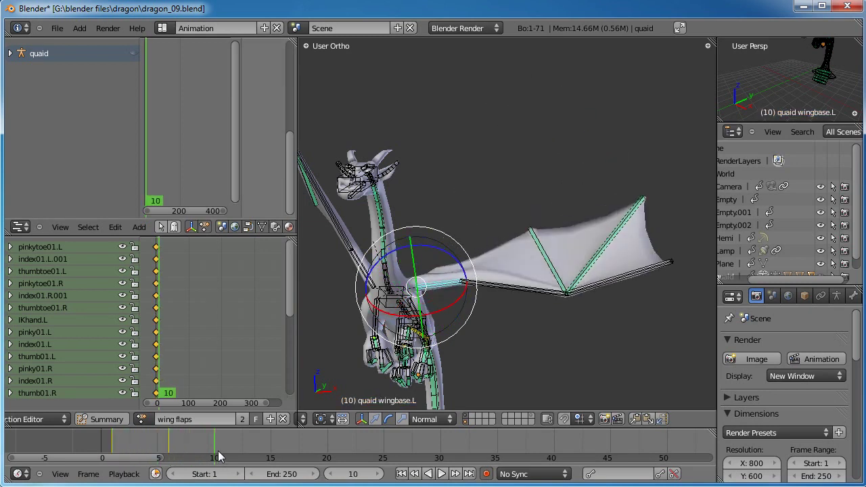
middle_drag(501, 257, 458, 189)
key(r)
click(479, 248)
key(g)
right_click(492, 236)
key(r)
key(r)
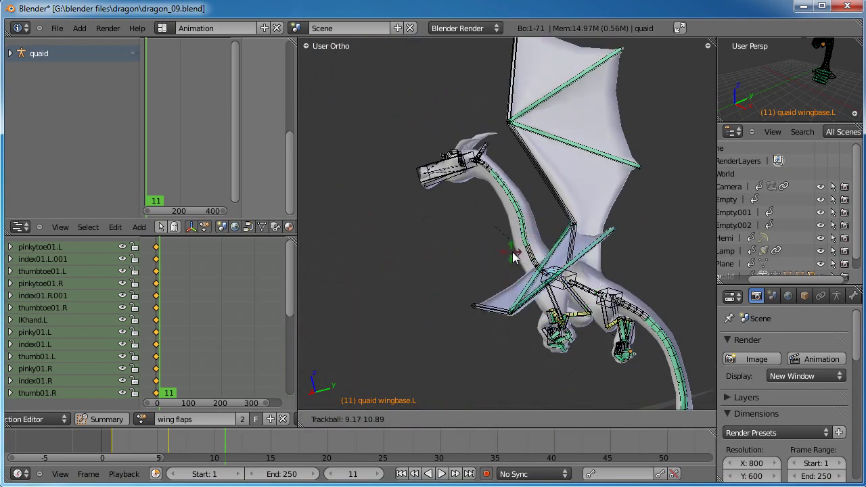
click(527, 267)
Alternately rotate wingwrist.L and wingbase.L at frame 11 to bend the outer left wing downward
middle_drag(531, 271, 572, 310)
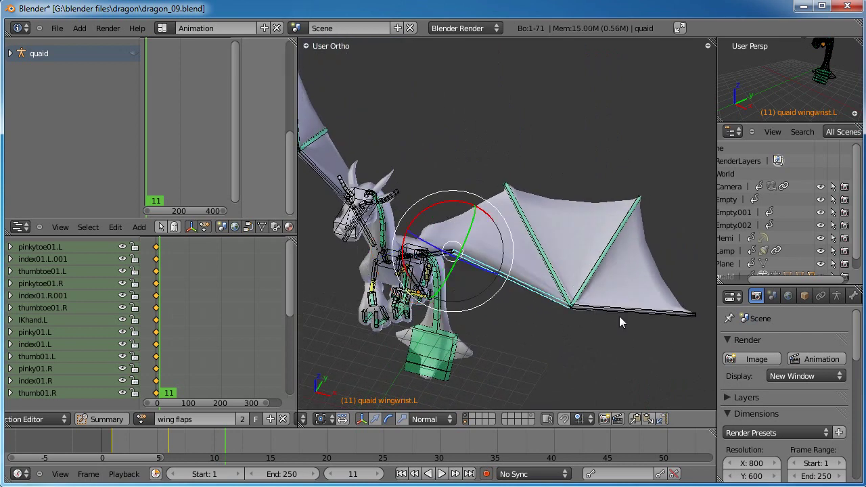
key(r)
click(477, 261)
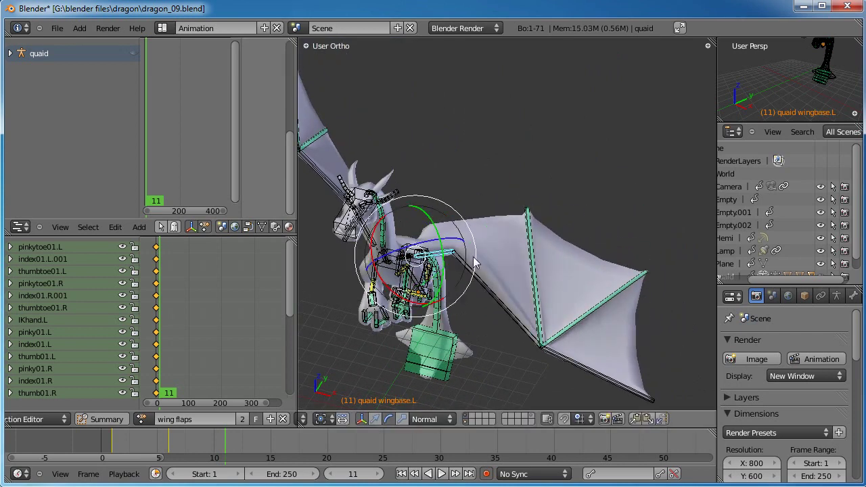
key(r)
click(475, 271)
right_click(493, 281)
key(r)
click(491, 290)
key(r)
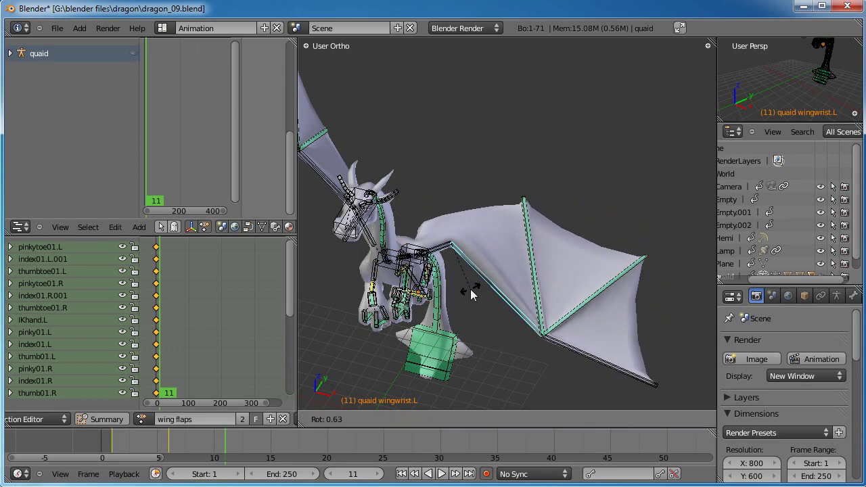
click(470, 292)
Trackball-rotate wingwrist.L twice at frame 11 to twist the lowered left wing
middle_drag(449, 309, 499, 302)
key(r)
key(r)
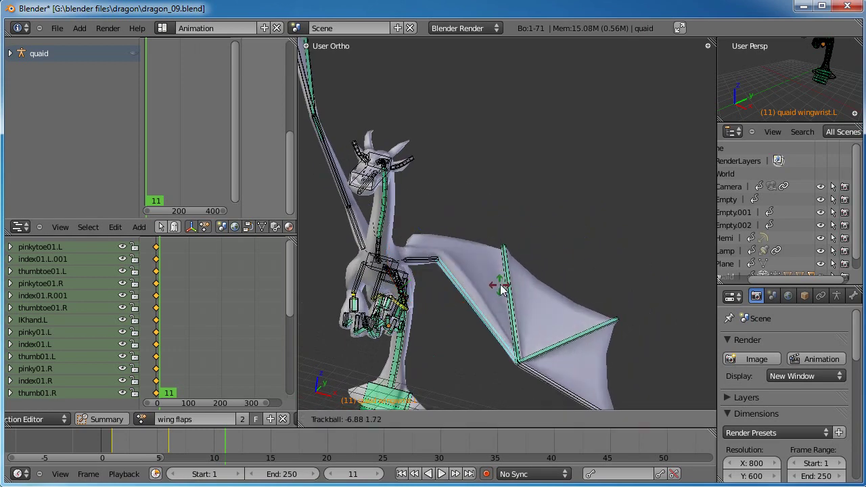
click(488, 283)
key(r)
key(r)
click(491, 256)
Rotate wingfinger01.L at frame 11 and readjust wingwrist.L to shape the left wing's downstroke
middle_drag(491, 257, 459, 362)
right_click(564, 374)
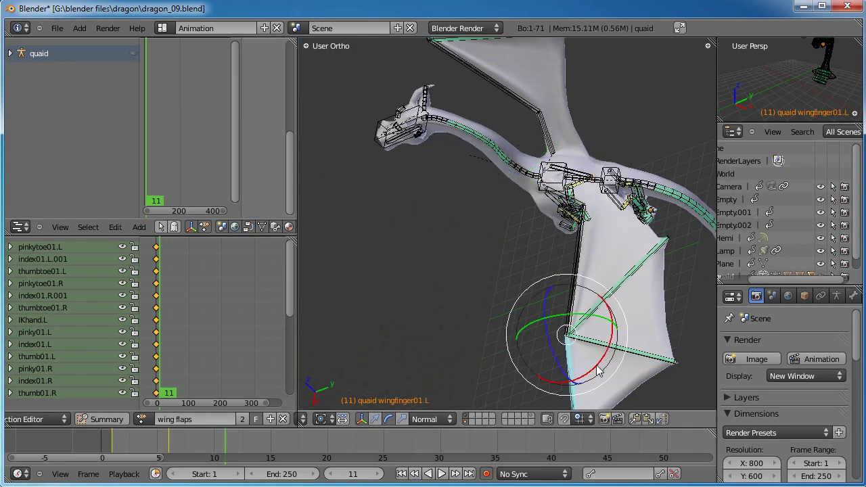
key(r)
click(621, 325)
right_click(592, 306)
middle_drag(600, 261, 649, 227)
drag(553, 249, 549, 269)
middle_drag(549, 270, 486, 306)
Go to frame 16 and trackball-rotate wingbase.L in the right side view to begin the left wing's upstroke
drag(201, 446, 235, 460)
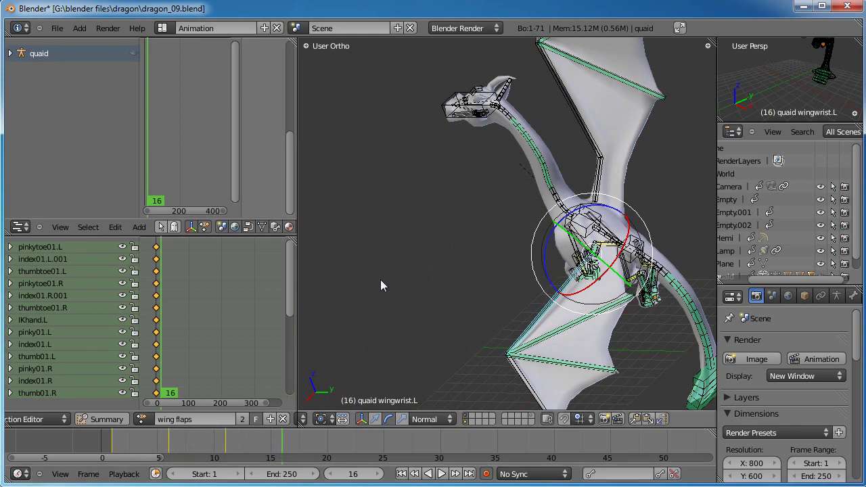
key(KP_3)
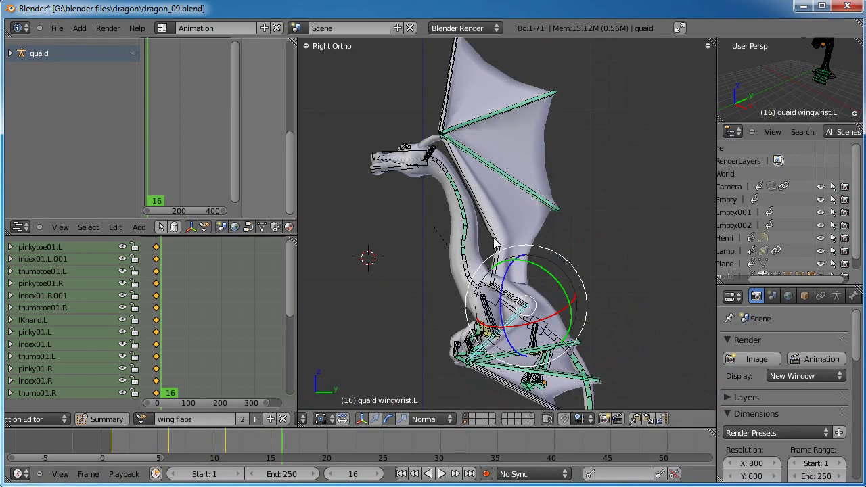
right_click(518, 311)
key(r)
key(r)
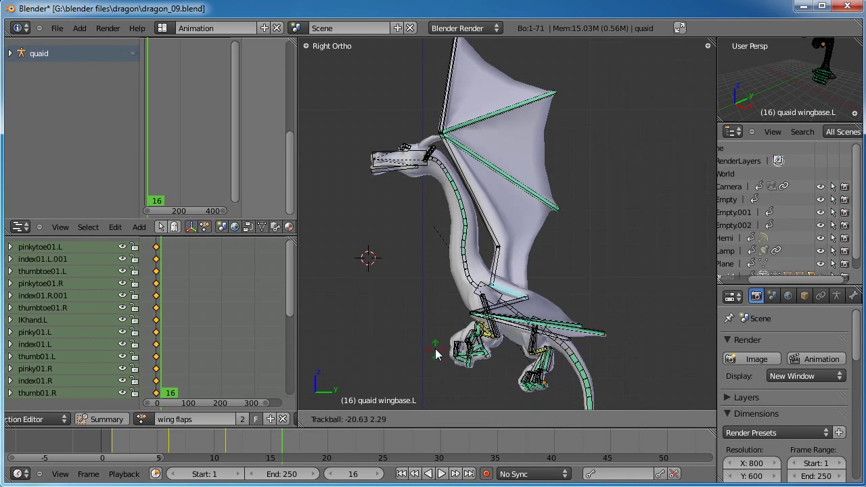
click(425, 348)
Keep rotating wingbase.L at frame 16 until the left wing's wrist points upward in front of the body
key(r)
click(667, 247)
key(r)
click(563, 300)
key(r)
key(r)
click(641, 260)
key(r)
click(632, 215)
middle_drag(632, 215, 534, 209)
Rotate wingwrist.L inward and wingfinger01.L downward at frame 16 to fold the left wing
right_click(518, 269)
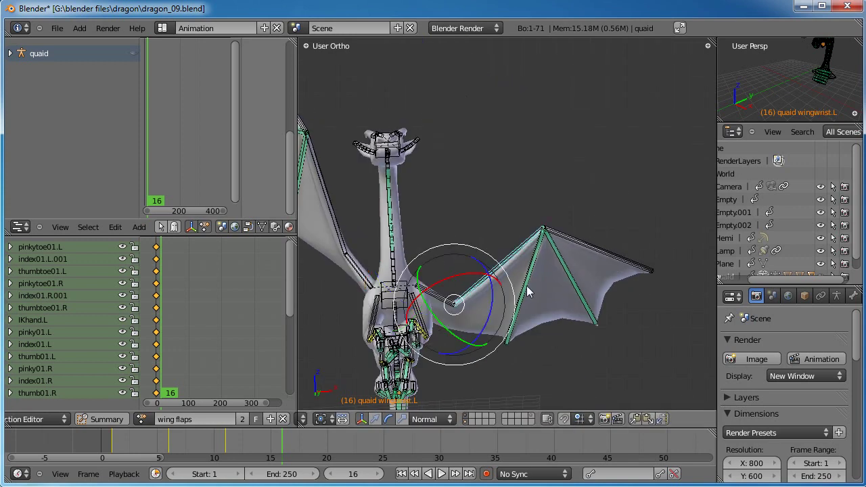
key(r)
click(518, 277)
right_click(595, 233)
key(r)
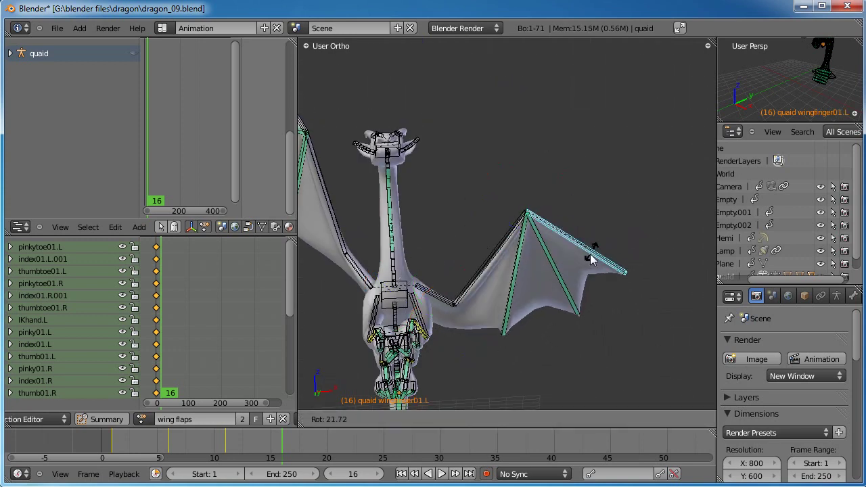
click(580, 261)
right_click(477, 281)
key(r)
click(529, 248)
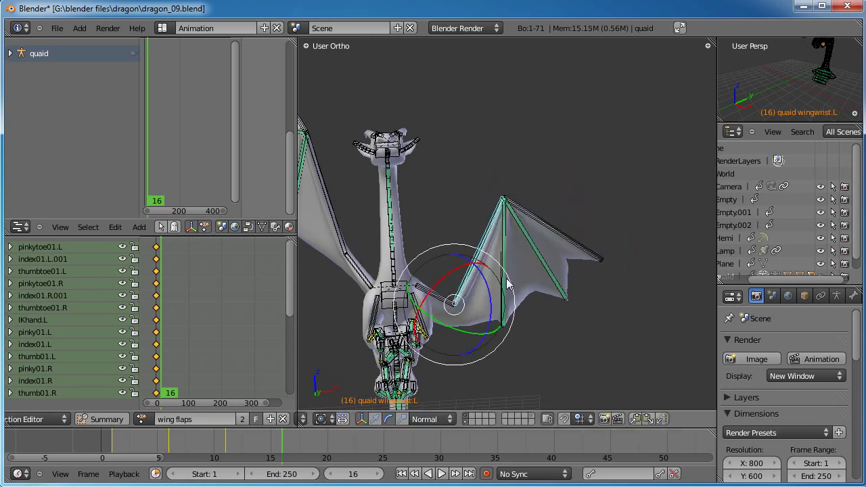
Try copying the pose of the three left wing bones from frame 1 to frame 21
drag(292, 437, 114, 448)
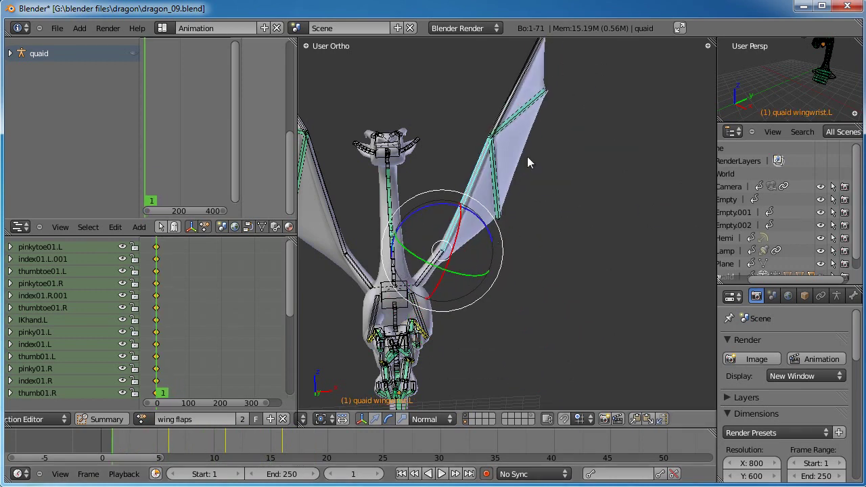
shift+right_click(440, 268)
middle_drag(458, 279, 506, 311)
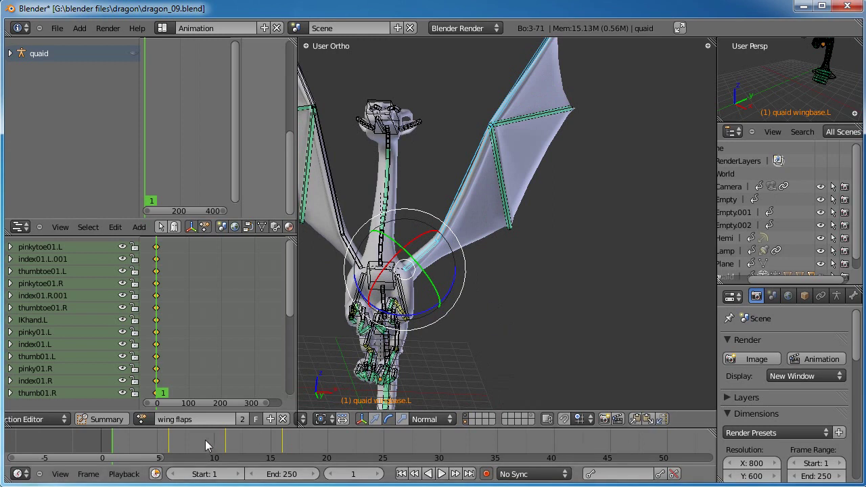
drag(210, 442, 293, 459)
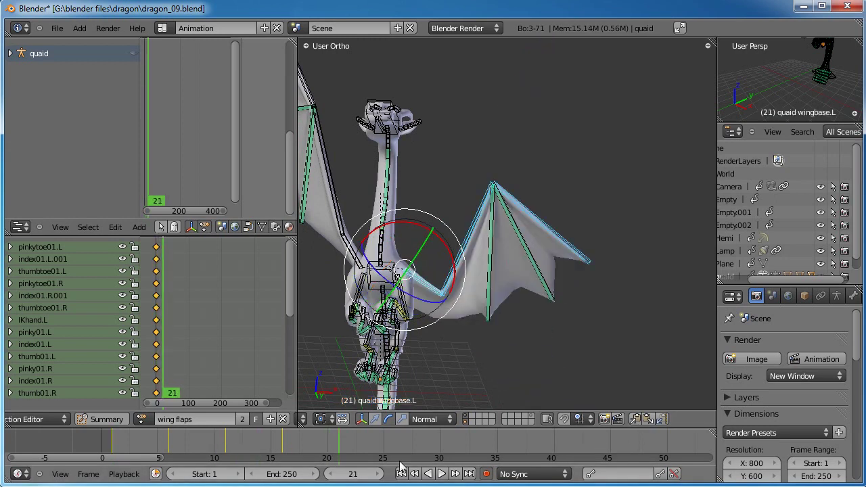
click(651, 418)
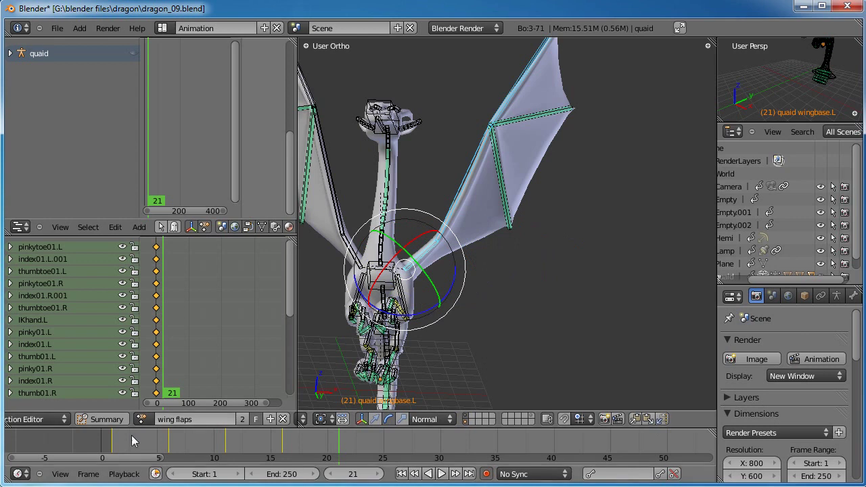
Scrub between frames 1 and 21 to review the left wing's flap motion
drag(128, 440, 327, 454)
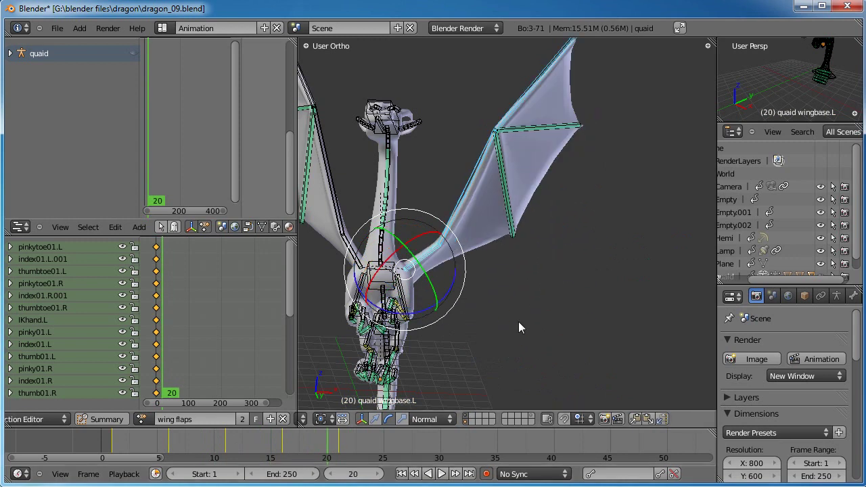
key(Right)
middle_drag(493, 249, 441, 320)
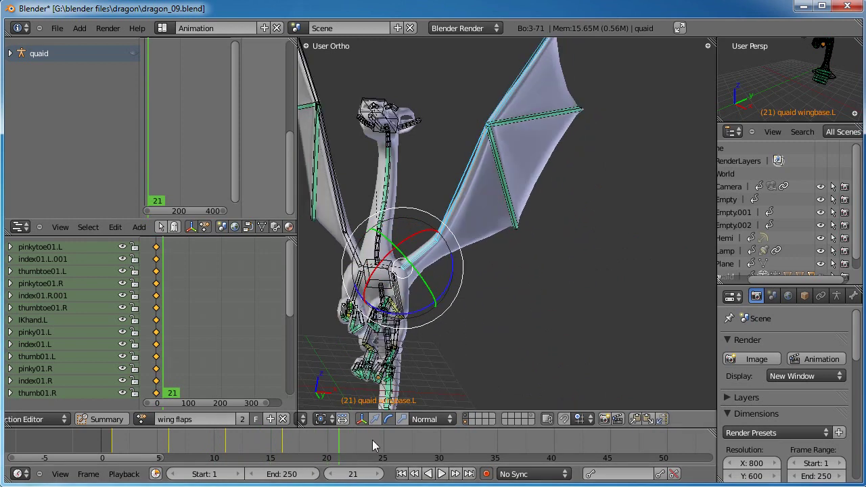
click(304, 454)
click(325, 444)
drag(236, 460, 114, 464)
drag(270, 444, 334, 439)
Undo the wing pose pasted at frame 21
key(Up)
key(Up)
key(Down)
key(ctrl+z)
Return to frame 21 and rotate wingbase.L from the right side to start lifting the folded left wing
click(307, 441)
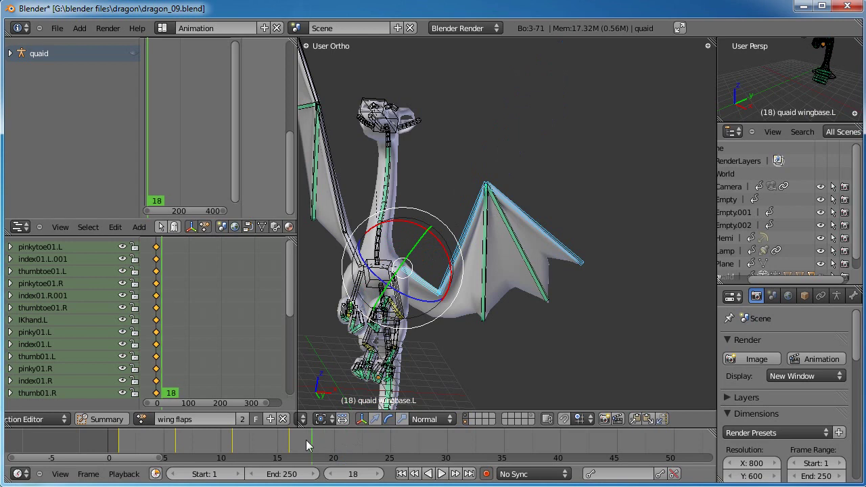
middle_drag(538, 292, 528, 264)
key(KP_3)
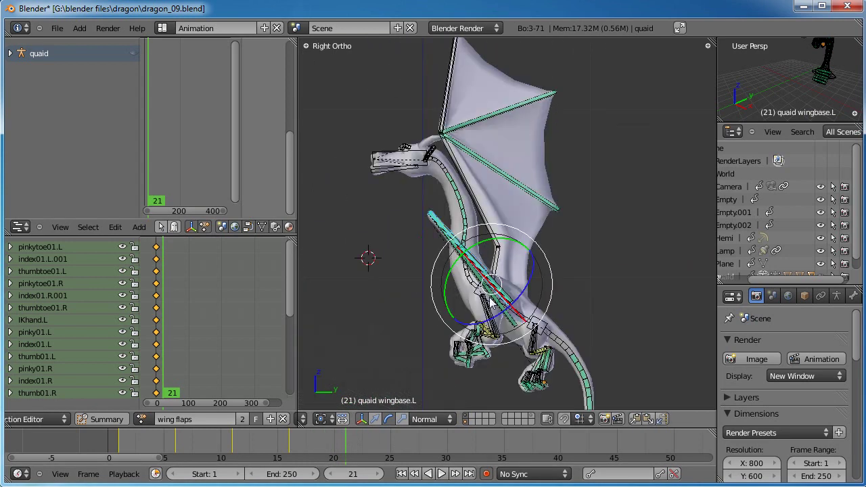
middle_drag(409, 291, 464, 303)
drag(478, 317, 484, 277)
click(484, 273)
middle_drag(484, 274, 531, 298)
key(r)
click(513, 281)
Refine wingbase.L at frame 21 with plain and trackball rotations until the inner left wing extends nearly level
key(r)
click(551, 331)
key(r)
key(r)
key(r)
click(488, 328)
key(r)
click(605, 318)
key(r)
key(r)
click(580, 301)
Rotate wingwrist.L outward and wingfinger01.L upward at frame 21 to partly unfold the left wing
middle_drag(579, 302, 576, 228)
right_click(446, 226)
key(r)
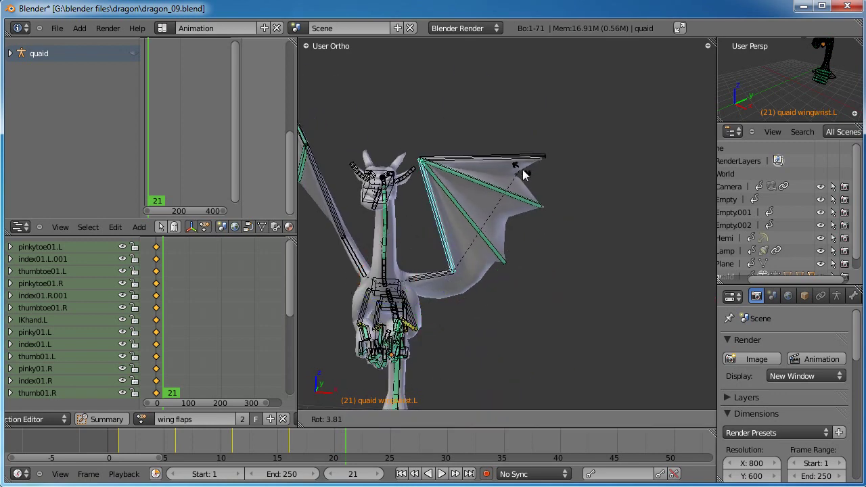
click(562, 203)
right_click(561, 202)
key(r)
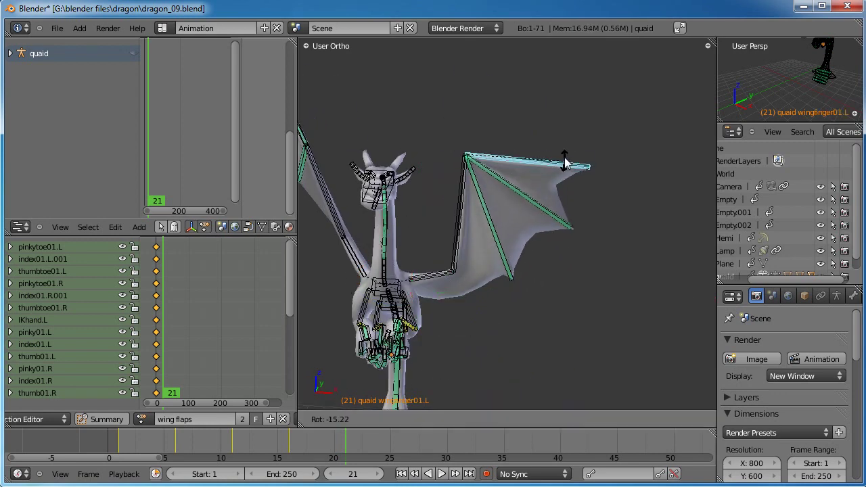
click(567, 145)
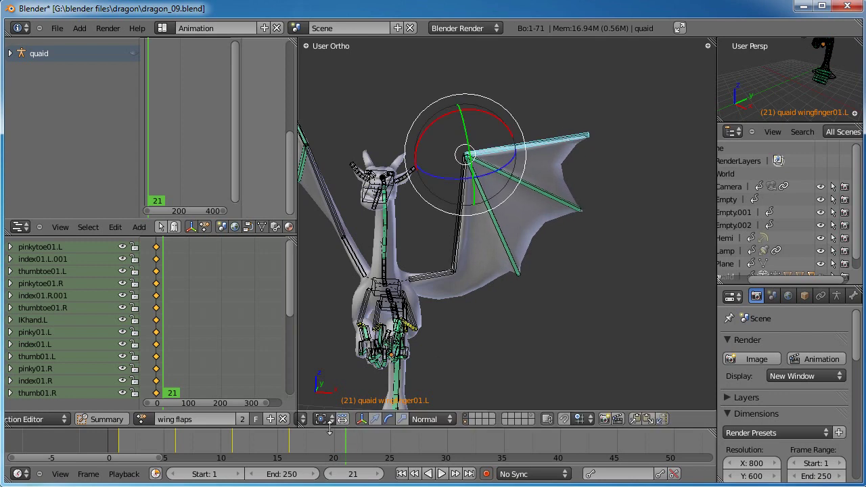
Copy the pose of the three left wing bones from frame 1 and paste it at frame 26
drag(315, 443, 120, 441)
middle_drag(458, 232, 443, 221)
right_click(441, 238)
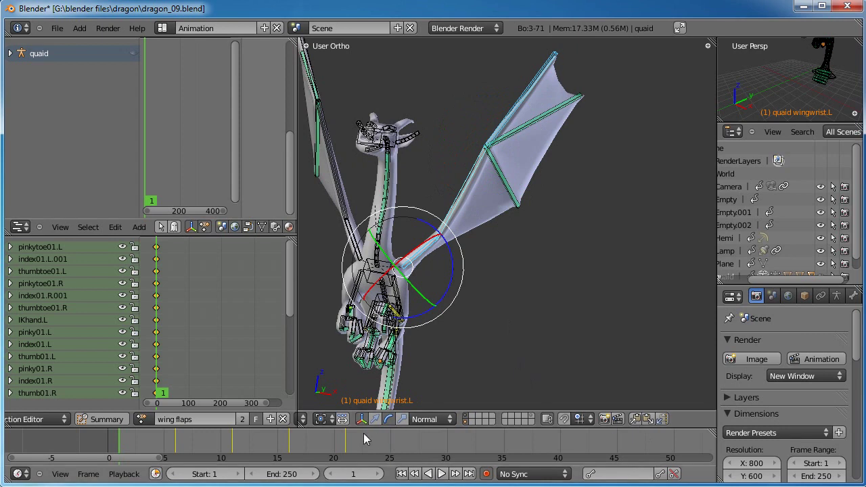
click(396, 446)
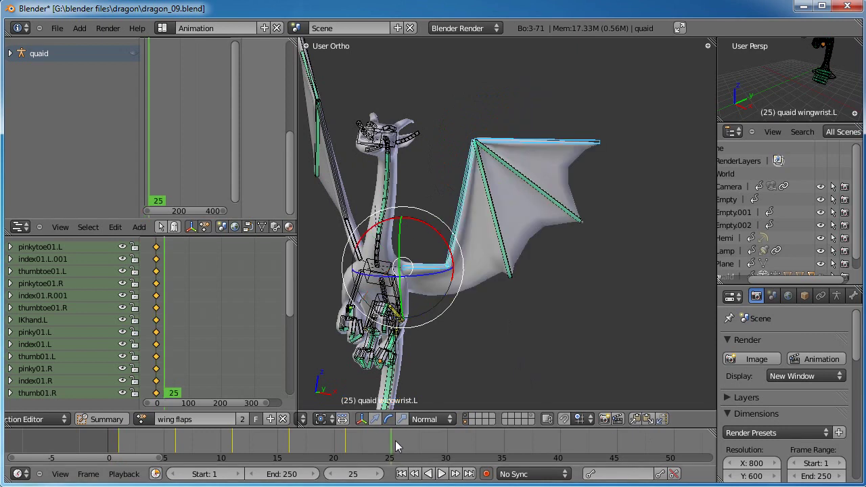
click(649, 420)
Scrub through the flap, set the animation's end frame to 26, and play it from the start
drag(133, 450, 357, 454)
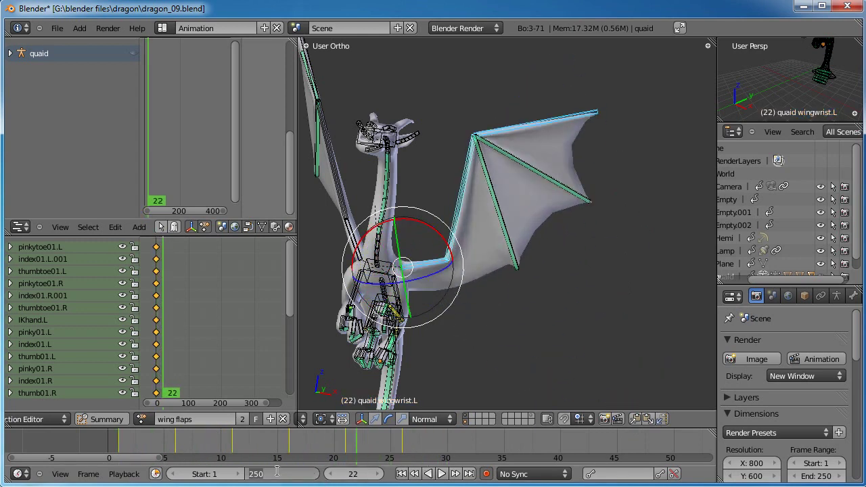
click(310, 472)
text(26)
key(Return)
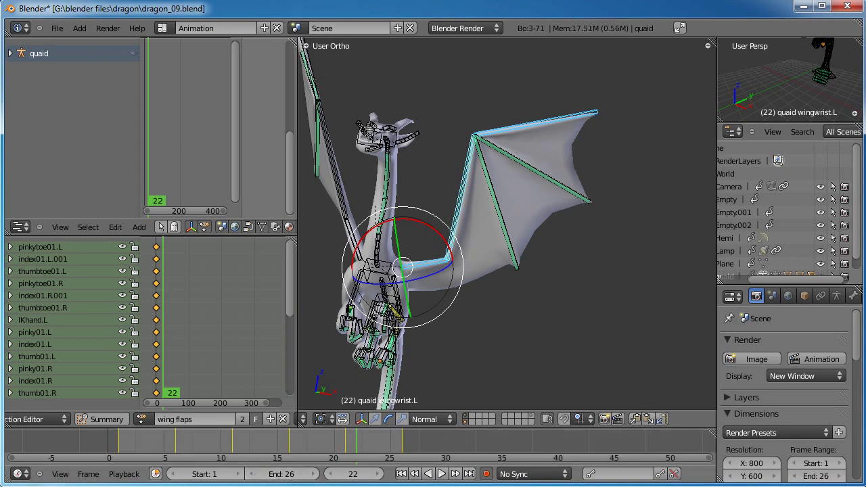
click(401, 473)
click(441, 474)
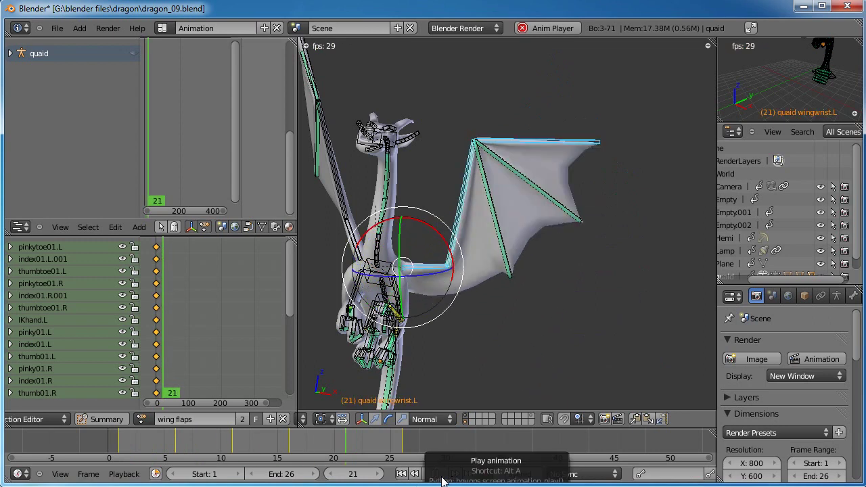
Watch the playing wing flap from the front and side, and stop the playback
scroll(520, 248, down, 4)
middle_drag(520, 248, 425, 197)
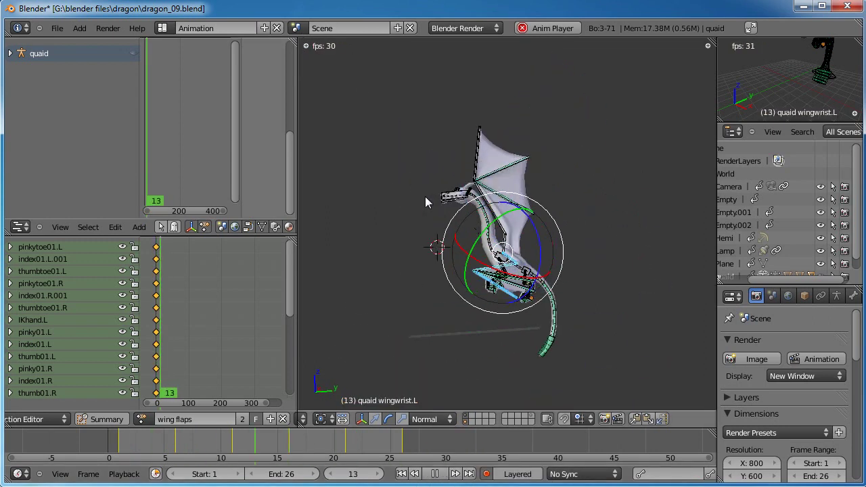
middle_drag(425, 196, 478, 323)
scroll(553, 284, up, 5)
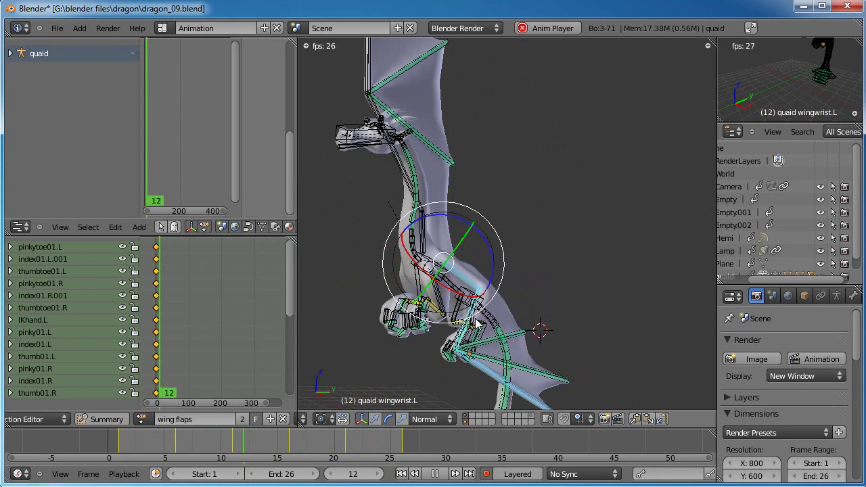
click(439, 475)
Rotate wingbase.L at frame 21 so the left wing leans toward the head, checking the motion through the neighbouring frames
mouse_move(332, 452)
mouse_down()
mouse_move(390, 456)
mouse_move(346, 452)
mouse_up()
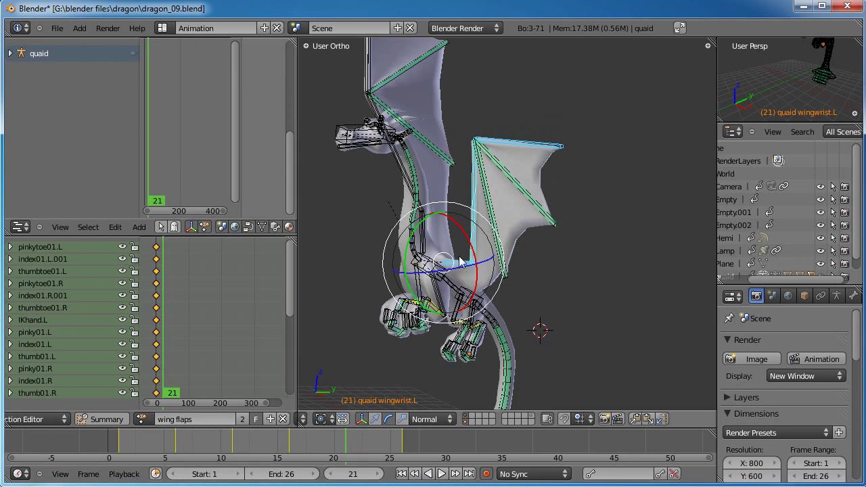
drag(417, 241, 420, 255)
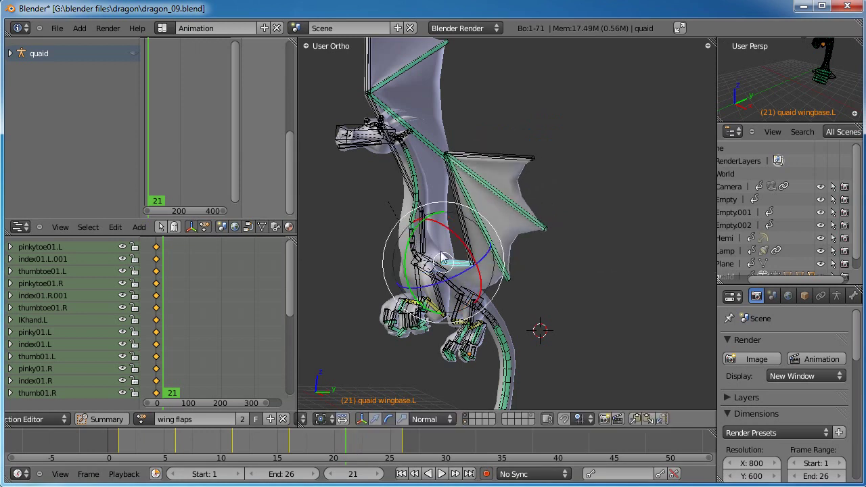
drag(332, 456, 423, 462)
drag(359, 451, 313, 435)
middle_drag(445, 265, 596, 271)
drag(297, 450, 356, 431)
drag(471, 301, 452, 272)
Scrub through the whole flap, play it briefly, and return to frame 1
drag(215, 441, 412, 449)
drag(149, 439, 412, 457)
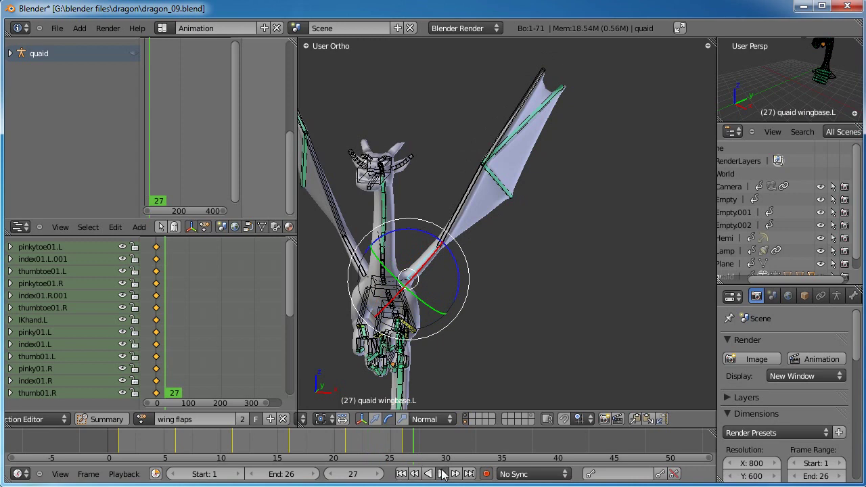
click(443, 473)
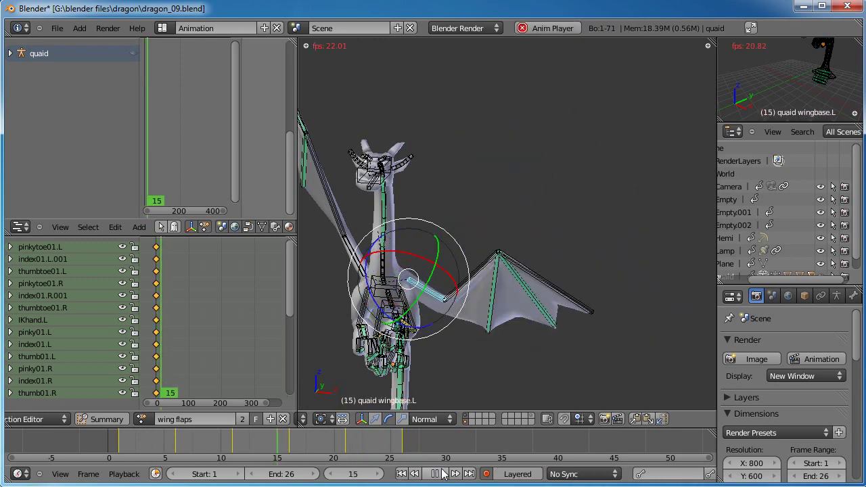
click(435, 474)
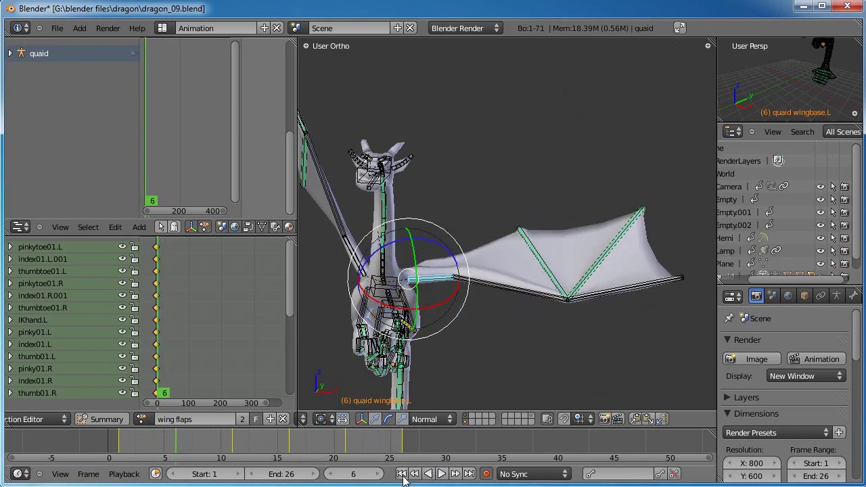
click(402, 474)
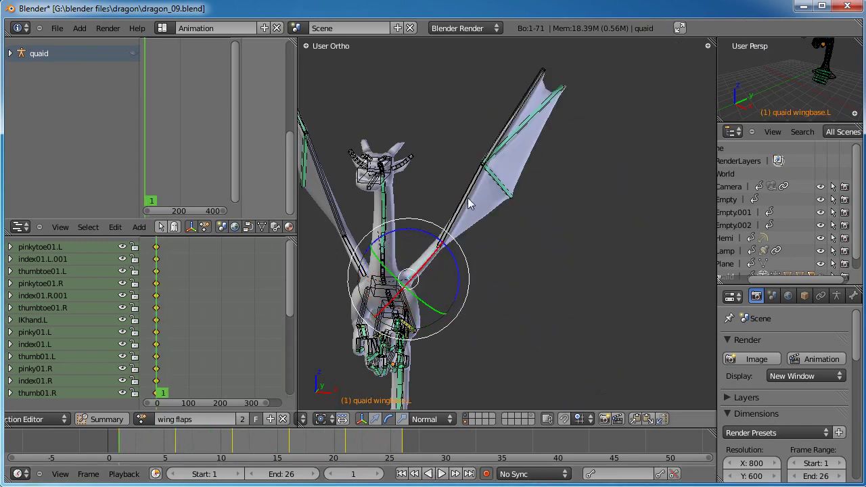
Copy the three left wing bones' pose and paste it flipped onto the right wing at each keyed frame from 1 to 26
middle_drag(536, 108, 604, 376)
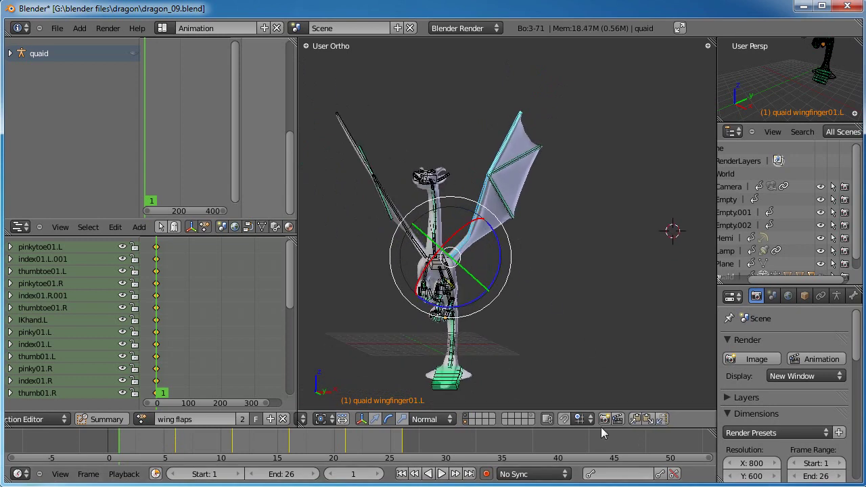
drag(140, 440, 179, 443)
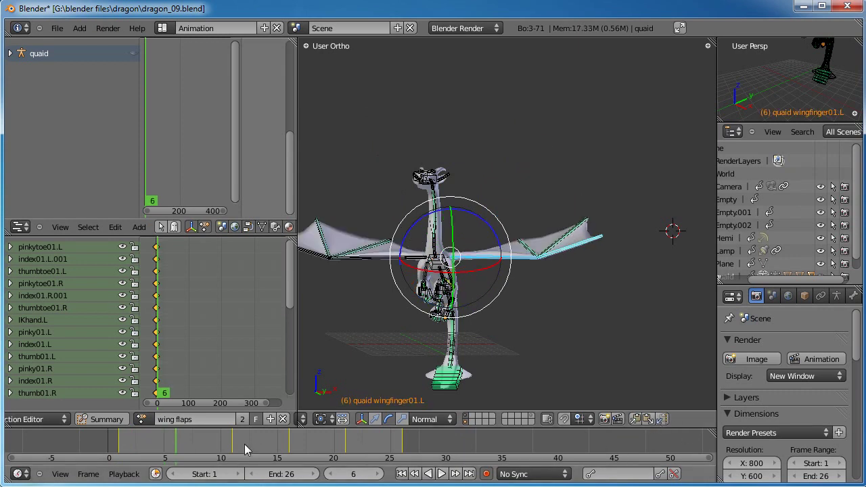
drag(257, 448, 233, 450)
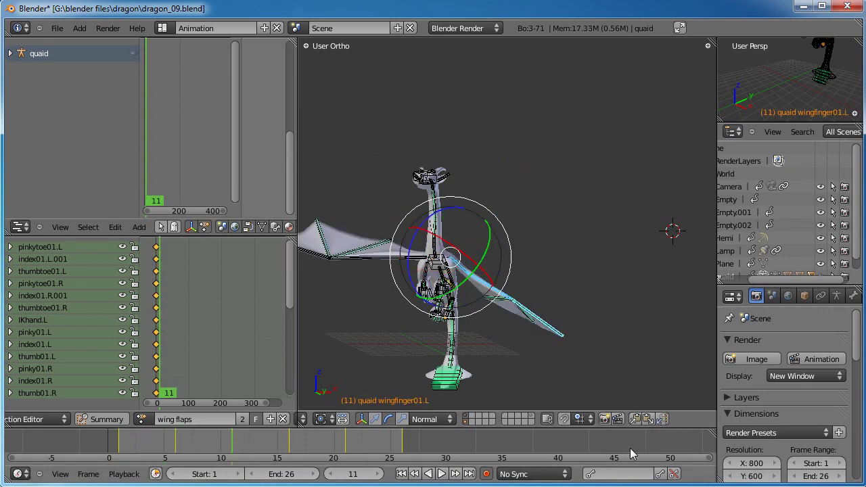
drag(243, 446, 287, 446)
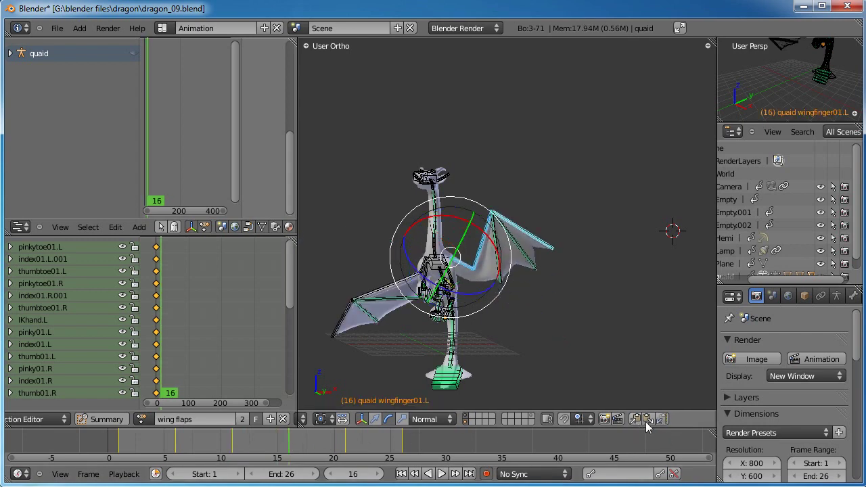
click(666, 421)
click(346, 449)
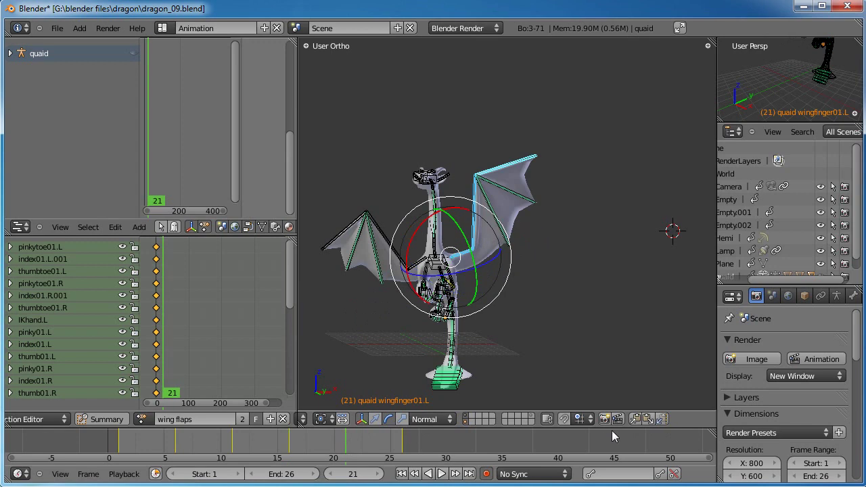
click(401, 441)
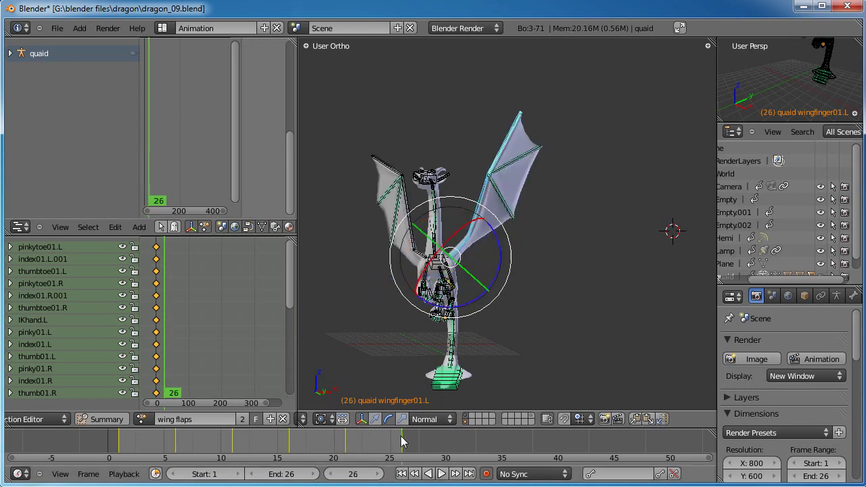
click(663, 420)
drag(135, 449, 355, 437)
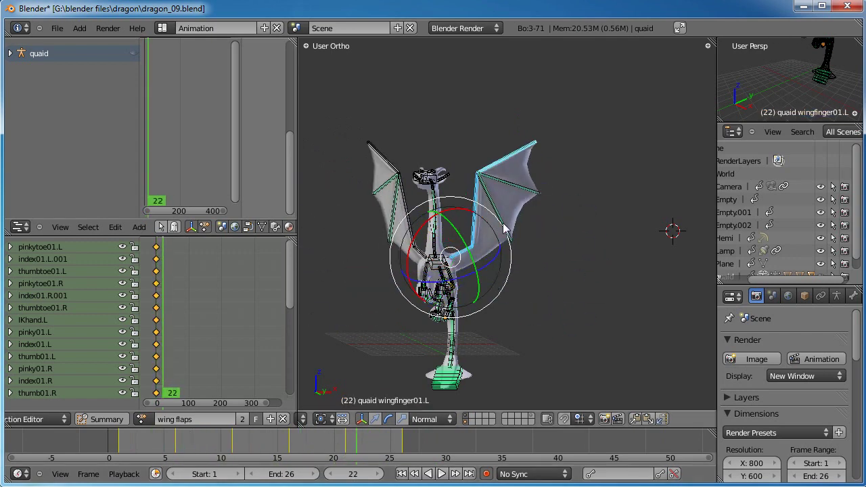
Show the dragon's hands and feet up close in the right side view at frame 1
key(KP_3)
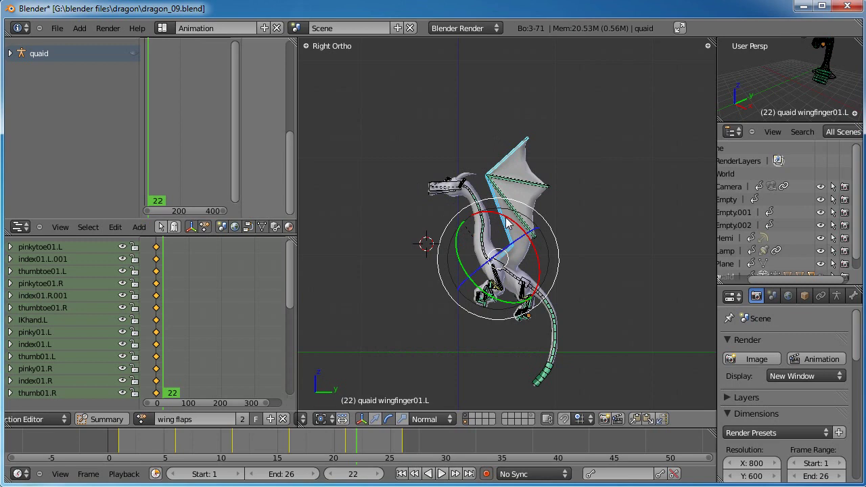
scroll(507, 223, up, 3)
shift+middle_drag(435, 282, 440, 265)
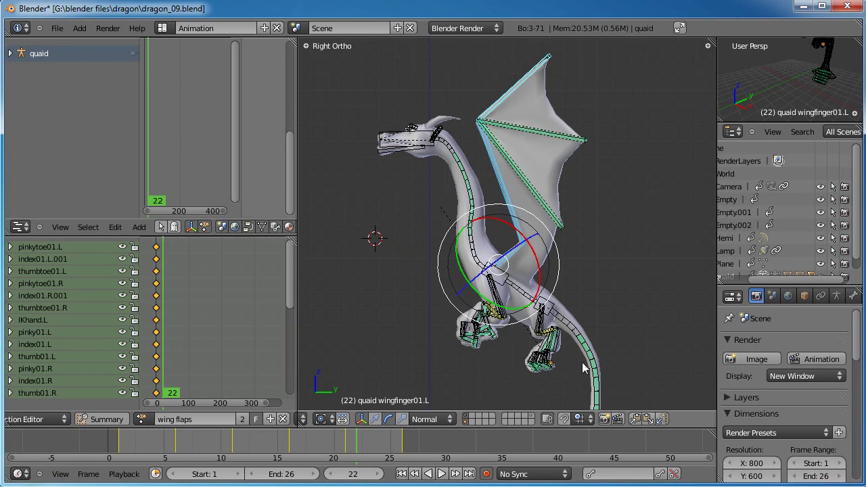
shift+middle_drag(579, 359, 548, 280)
scroll(545, 279, down, 1)
scroll(534, 276, up, 2)
shift+middle_drag(479, 221, 485, 245)
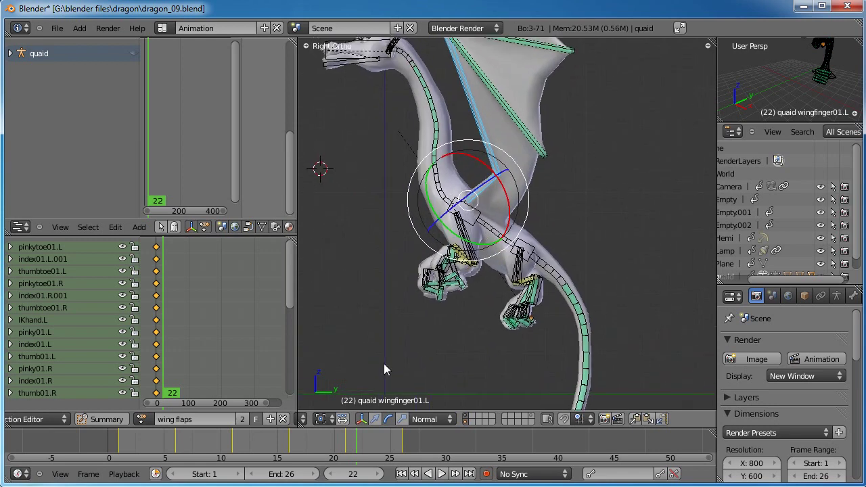
click(119, 447)
scroll(450, 284, up, 3)
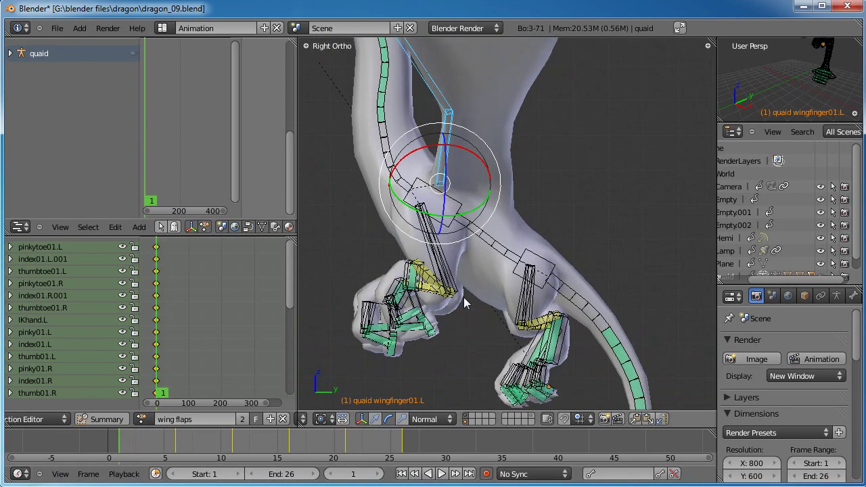
shift+middle_drag(460, 304, 489, 238)
Select the IK bones of both hands at frame 1 and move them slightly down
right_click(428, 215)
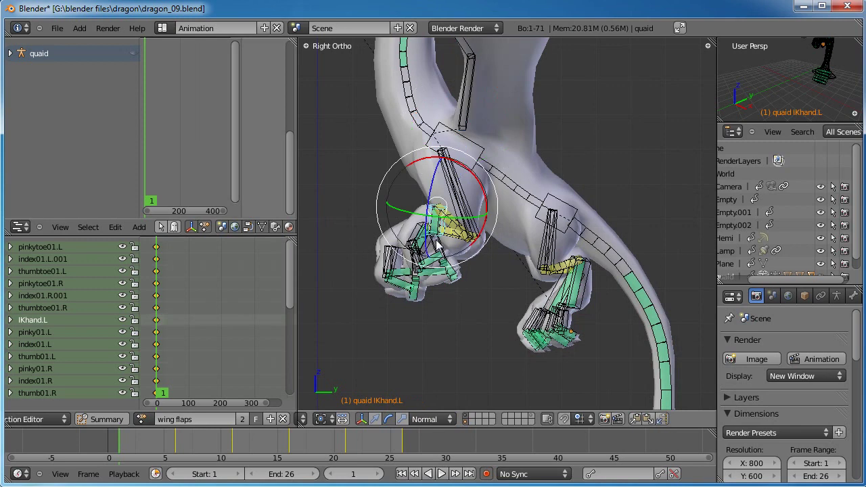
right_click(412, 231)
key(g)
right_click(413, 231)
shift+right_click(424, 214)
key(g)
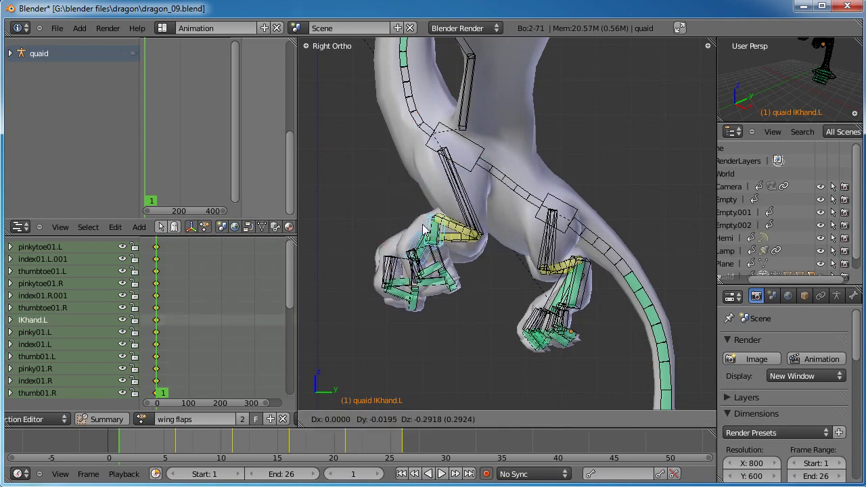
right_click(424, 224)
key(r)
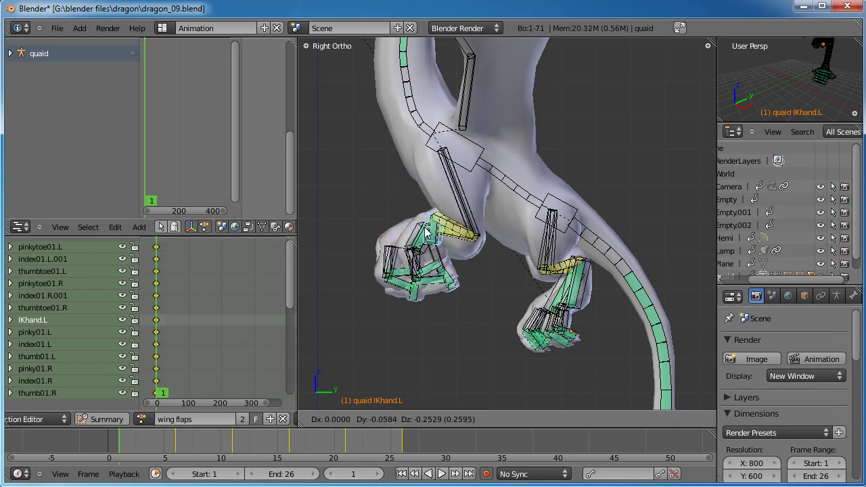
click(417, 230)
right_click(418, 230)
Add IKfoot.R and IKfoot.L to the selected hand IK bones at frame 1
right_click(563, 297)
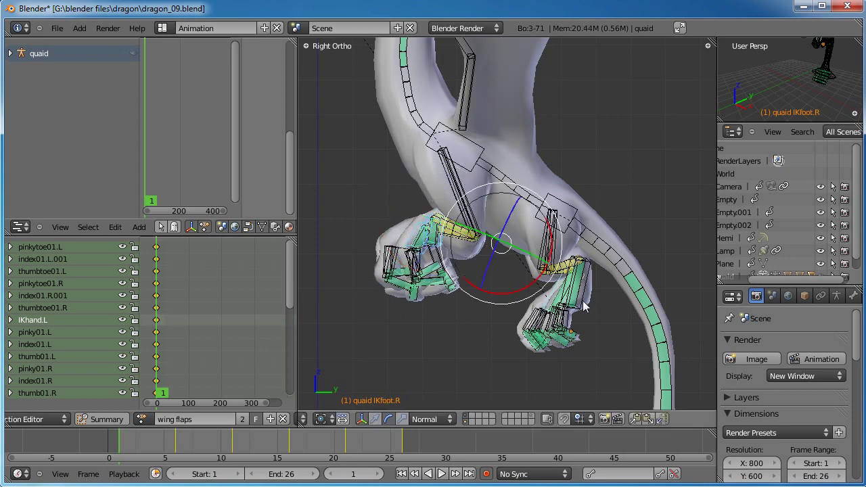
shift+right_click(586, 299)
key(g)
right_click(564, 305)
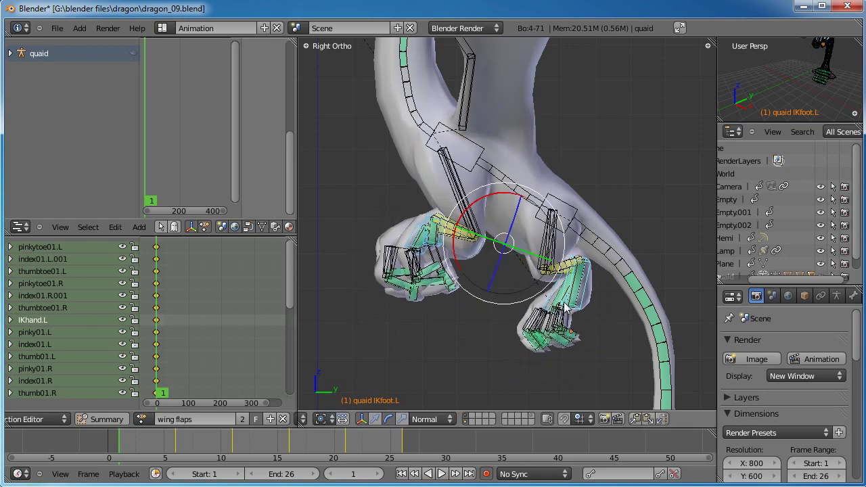
Move the four hand and foot IK bones slightly up at frame 6
drag(135, 451, 174, 452)
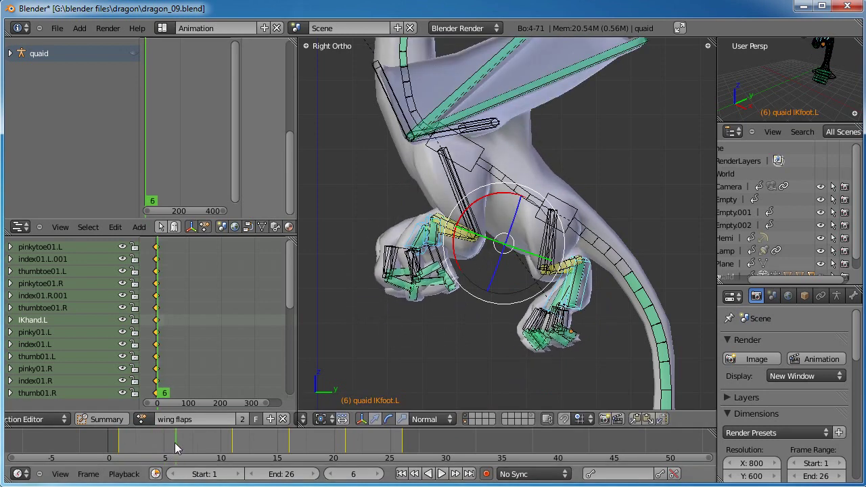
key(g)
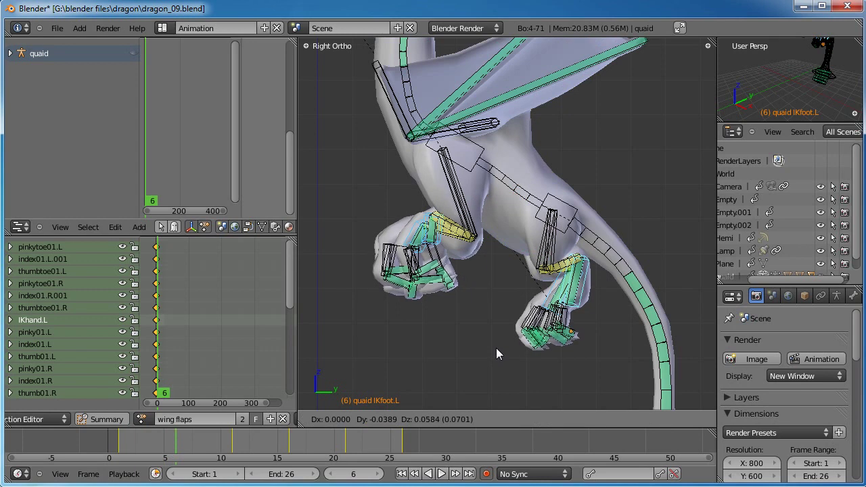
click(496, 347)
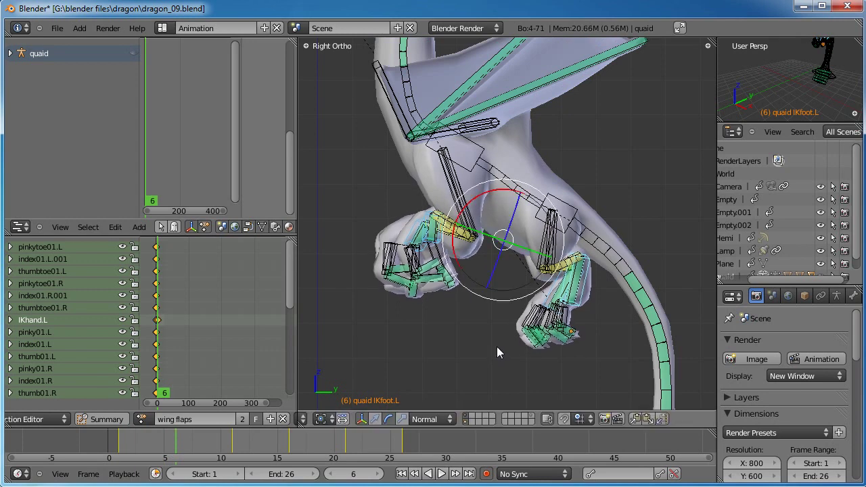
Move the four hand and foot IK bones a little up and toward the head at frame 11
key(Right)
key(Right)
key(Right)
key(Right)
key(Right)
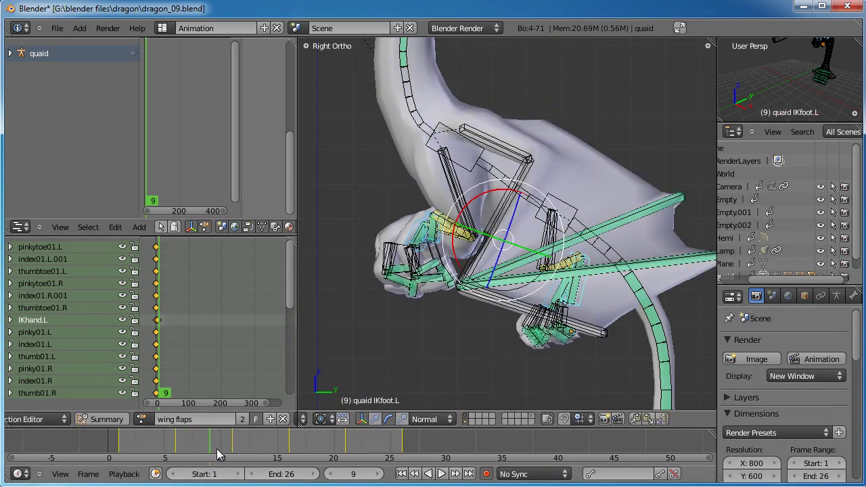
key(g)
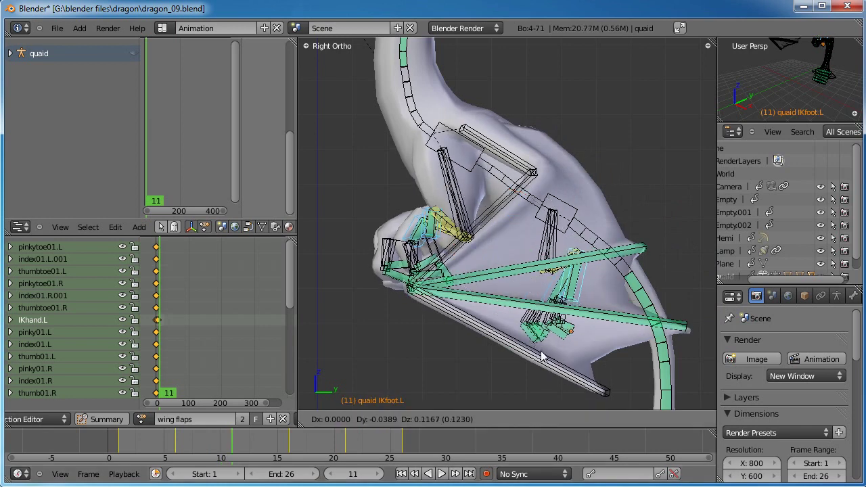
click(541, 353)
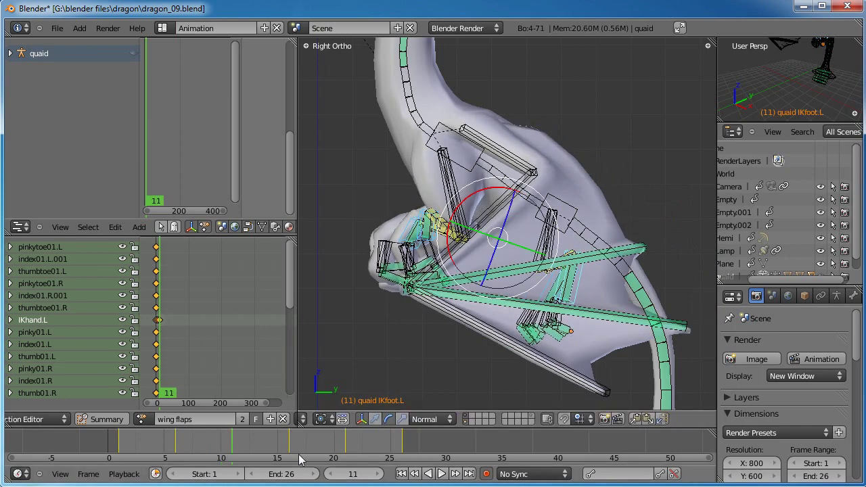
Lower the four hand and foot IK bones by about 0.33 at frame 16 and further down at frame 21
drag(244, 452, 290, 458)
key(g)
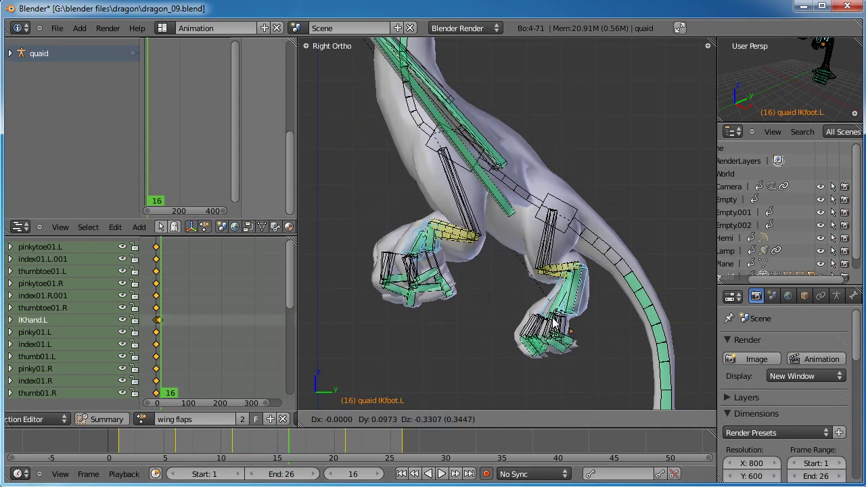
click(553, 325)
drag(290, 458, 343, 458)
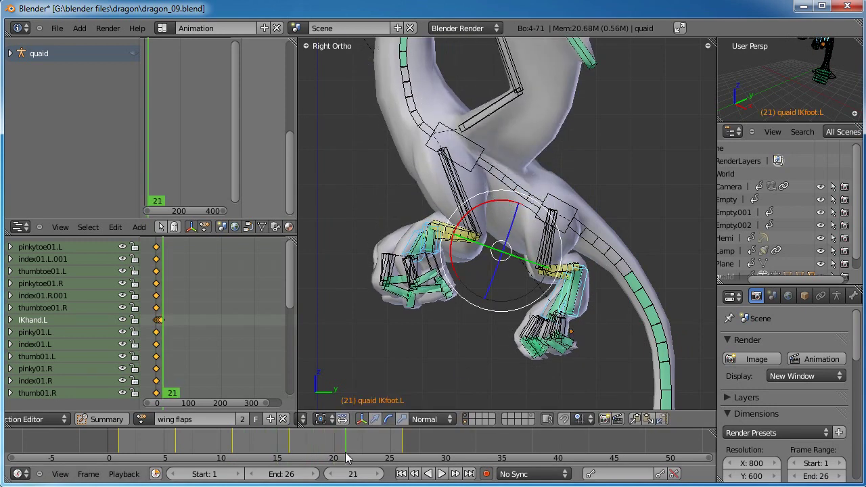
key(g)
click(560, 312)
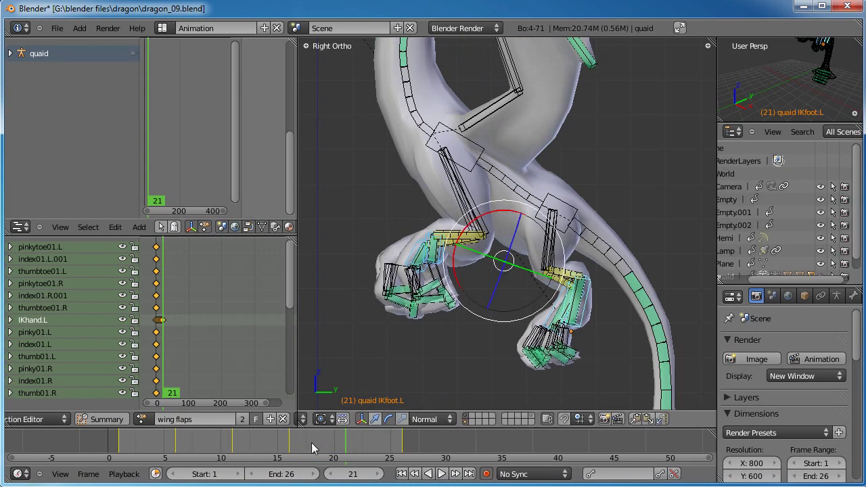
Copy the hand and foot IK pose from frame 1 to frame 26, and preview the loop
click(123, 449)
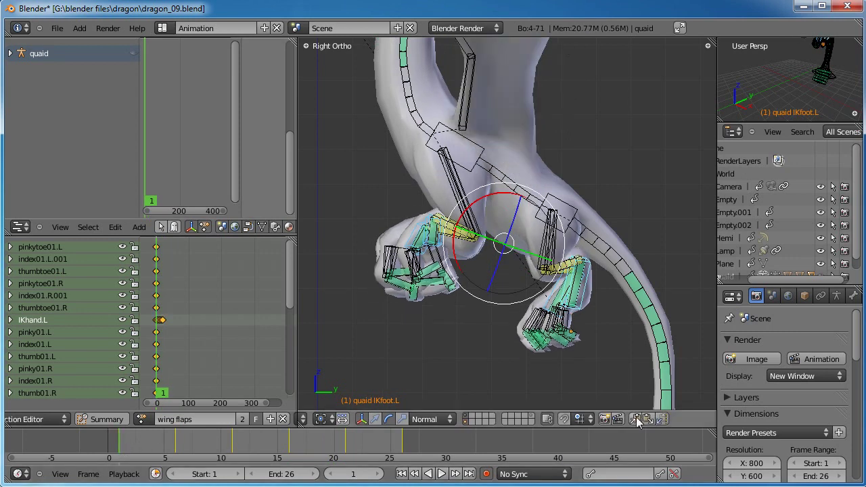
click(401, 444)
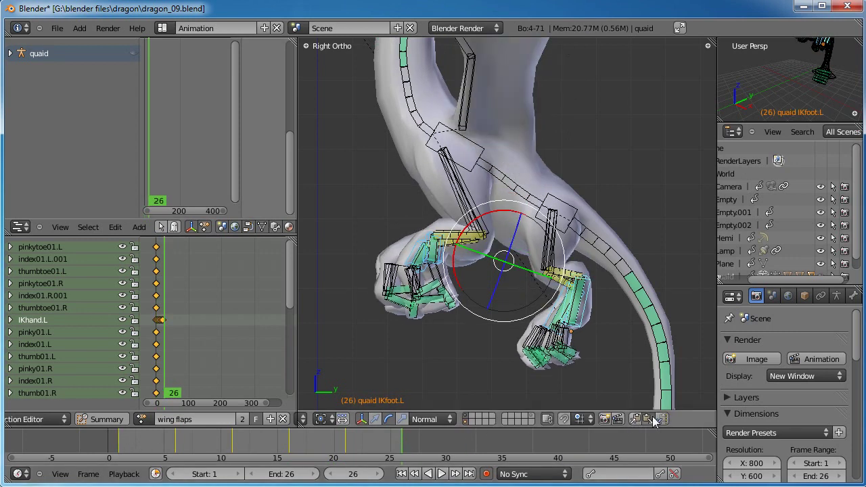
scroll(532, 300, down, 3)
drag(131, 441, 365, 443)
drag(132, 441, 376, 453)
key(alt+a)
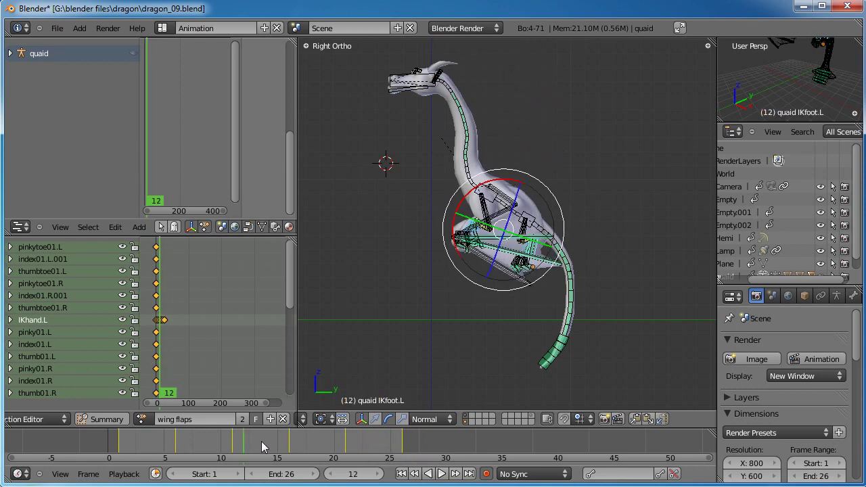
Rotate the hips.001 bone at frame 6 so the tail swings slightly backward
right_click(549, 234)
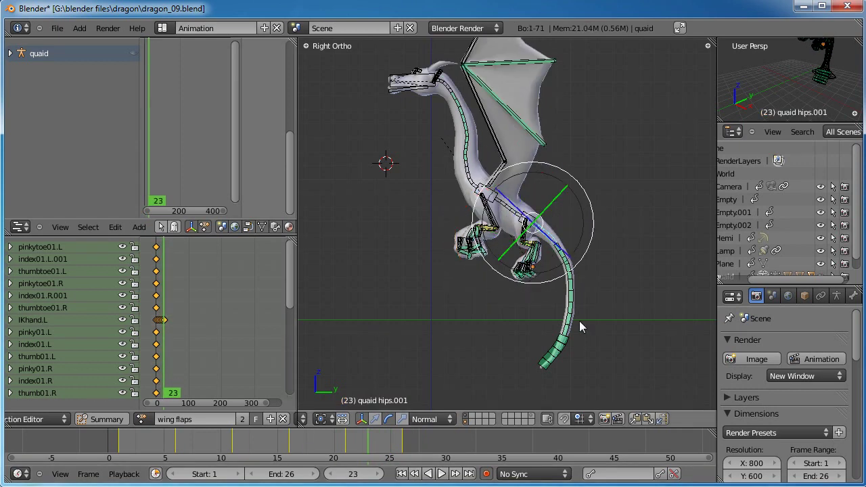
scroll(573, 314, up, 2)
shift+middle_drag(583, 329, 543, 257)
click(122, 444)
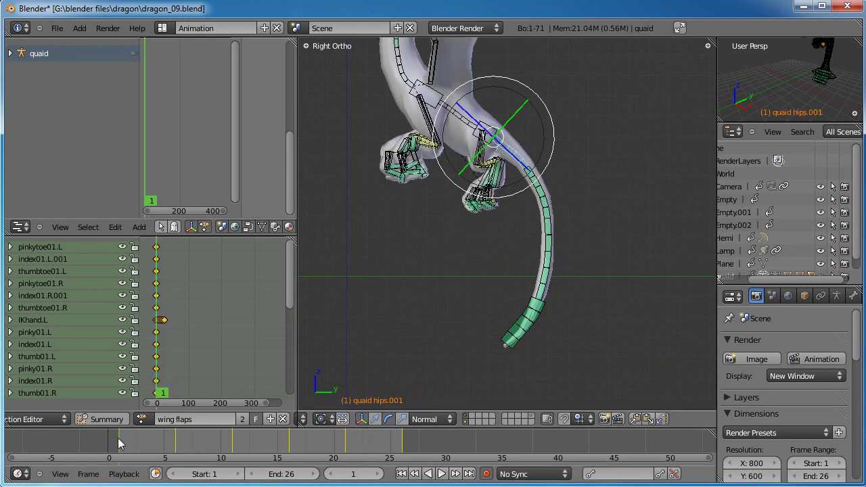
drag(144, 448, 174, 454)
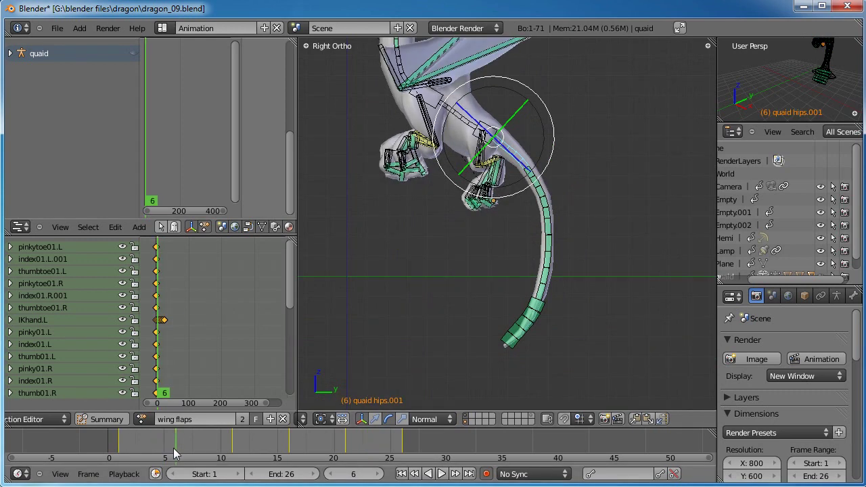
key(r)
click(556, 355)
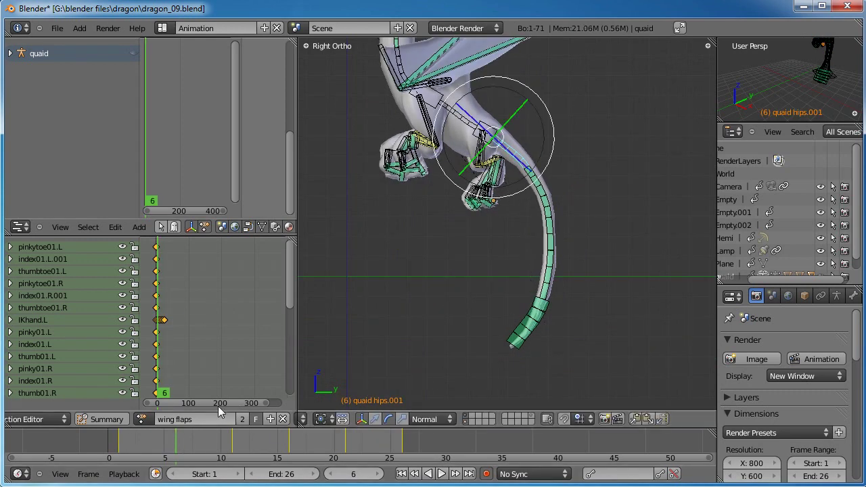
Rotate the hips.001 bone to swing the tail further back at frame 11 and partly forward again at frame 16
click(184, 437)
drag(184, 441, 289, 448)
key(r)
click(551, 377)
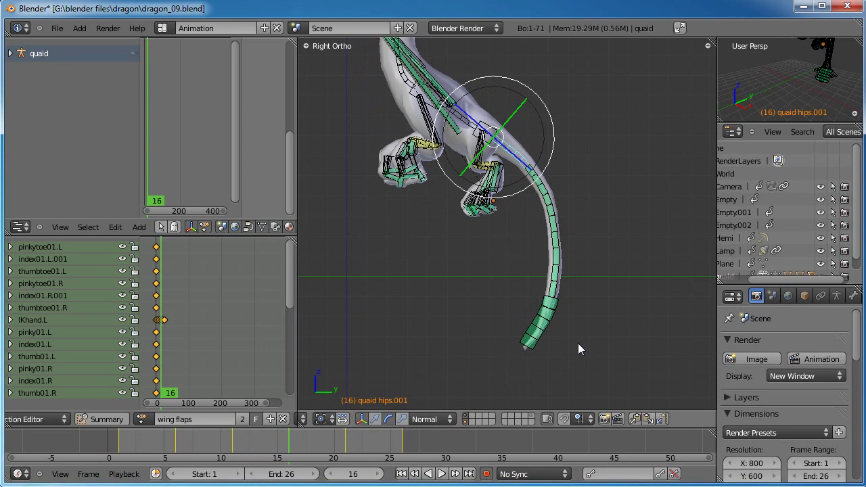
key(r)
click(575, 352)
Rotate the hips.001 bone at frame 21 so the tail swings forward
click(315, 451)
drag(318, 451, 409, 454)
key(r)
click(640, 355)
key(r)
right_click(608, 359)
Copy the hips.001 pose from frame 1 to frame 26 and scrub through the tail motion
click(121, 438)
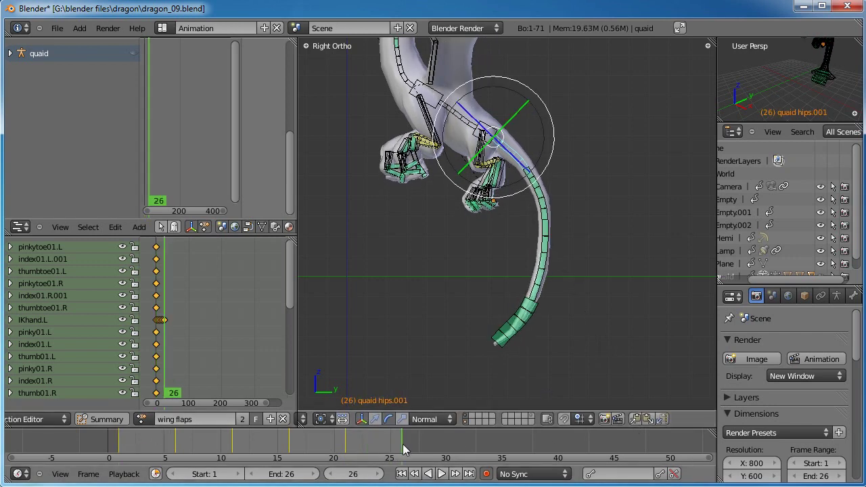
click(130, 439)
drag(131, 439, 410, 451)
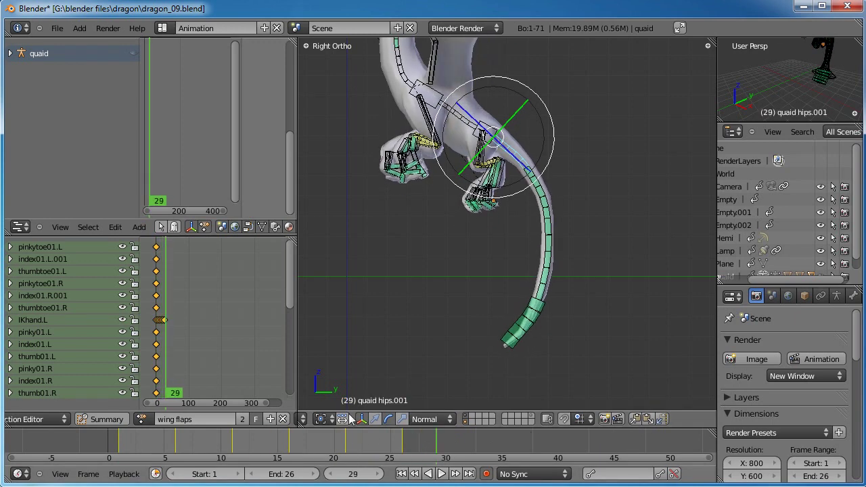
Rotate the neck04 bone by about 18 degrees at frame 13
scroll(421, 290, down, 2)
shift+middle_drag(422, 290, 433, 379)
drag(118, 446, 255, 450)
right_click(439, 217)
key(r)
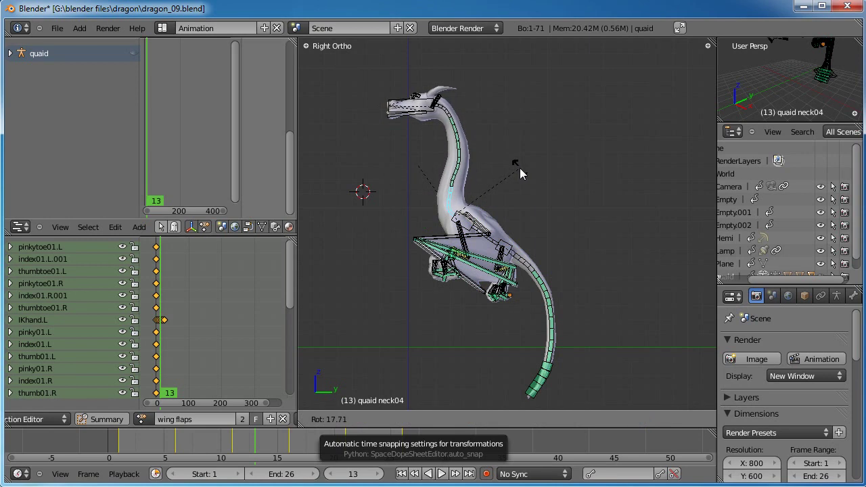
click(520, 169)
Rotate the chest bone at frame 1 so the upper body tilts slightly backward
right_click(476, 217)
scroll(496, 211, up, 4)
scroll(478, 220, down, 3)
shift+middle_drag(484, 228, 490, 238)
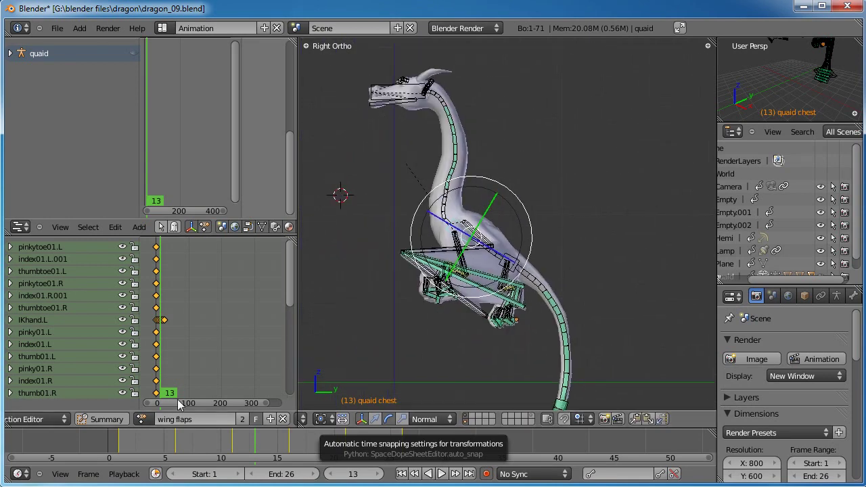
mouse_move(130, 441)
mouse_down()
mouse_move(120, 443)
mouse_move(240, 450)
mouse_move(150, 447)
mouse_move(338, 443)
mouse_move(120, 448)
mouse_up()
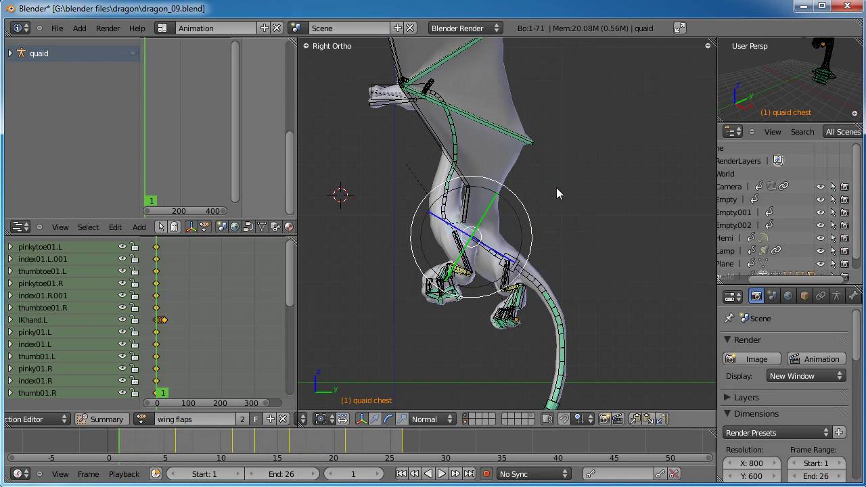
key(alt+a)
key(Escape)
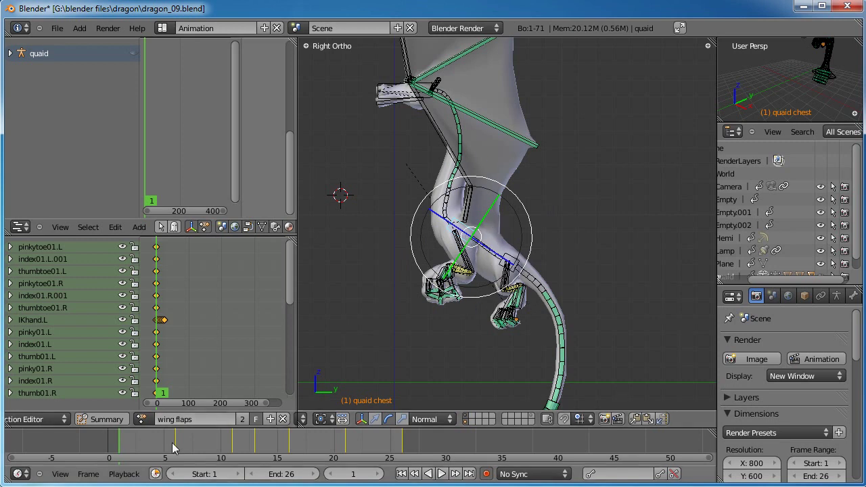
Rotate the chest bone slightly forward by about 1.5 degrees at frame 6 and a little further forward at frame 11
drag(137, 447, 172, 455)
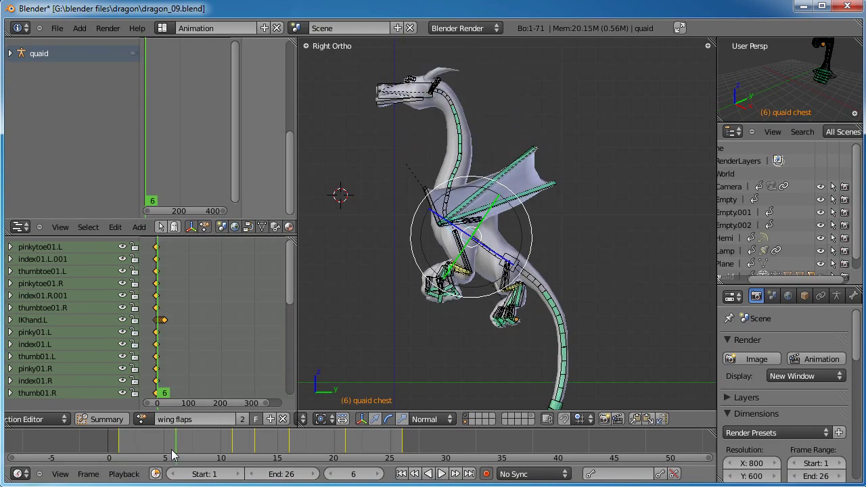
key(r)
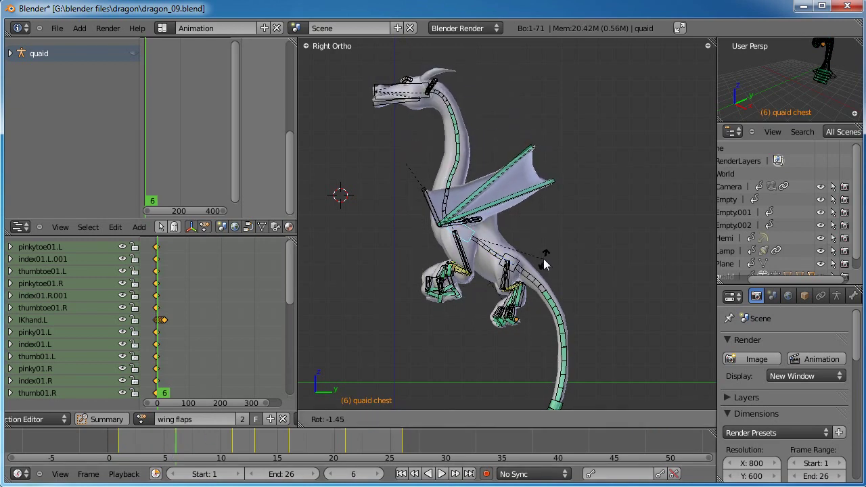
click(545, 263)
drag(191, 443, 232, 452)
key(r)
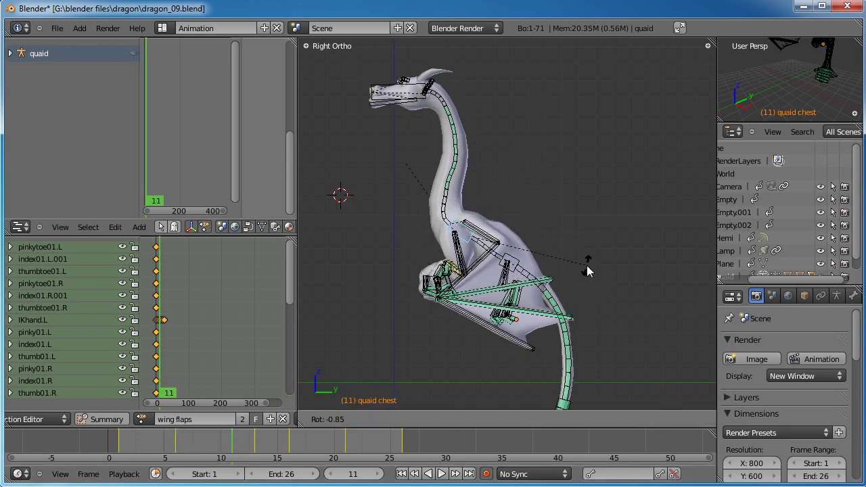
click(580, 259)
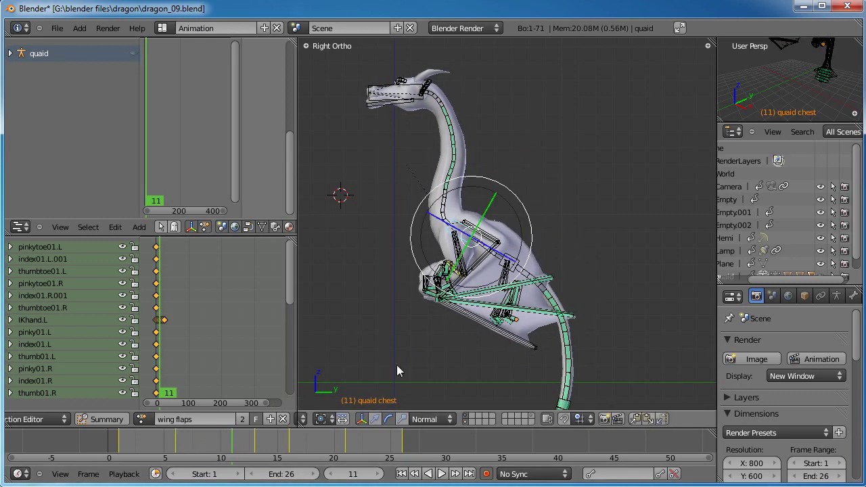
Delete the neck04 keyframe at frame 13 from the wing flaps action
click(251, 455)
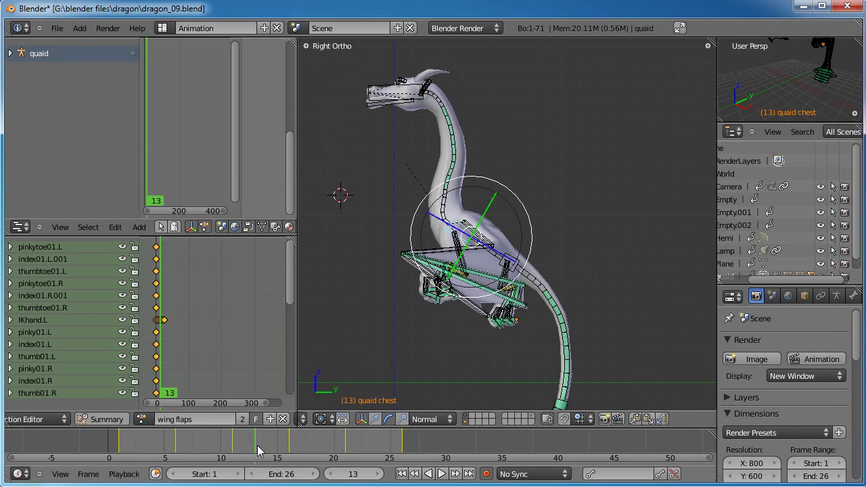
scroll(257, 450, up, 2)
middle_drag(213, 435, 302, 447)
middle_drag(150, 360, 184, 278)
mouse_move(213, 364)
middle_down()
mouse_move(222, 302)
mouse_move(214, 303)
middle_up()
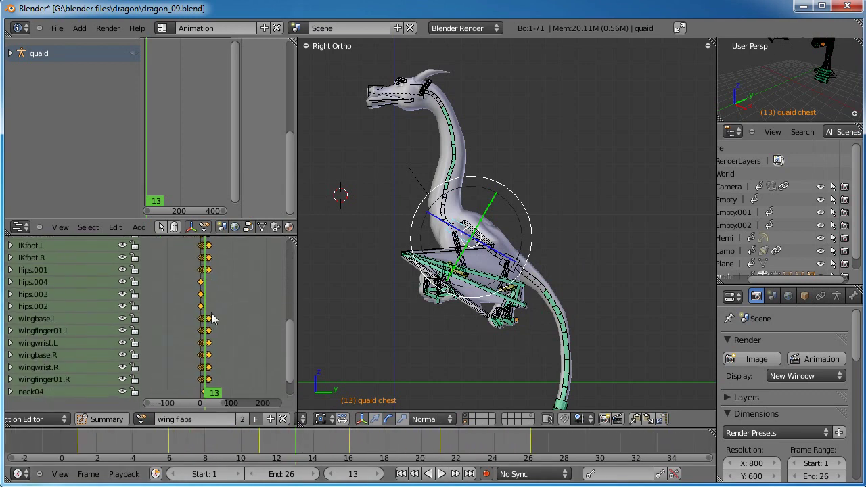
scroll(206, 329, up, 5)
middle_drag(170, 386, 203, 325)
scroll(217, 325, up, 2)
scroll(218, 330, up, 3)
click(217, 331)
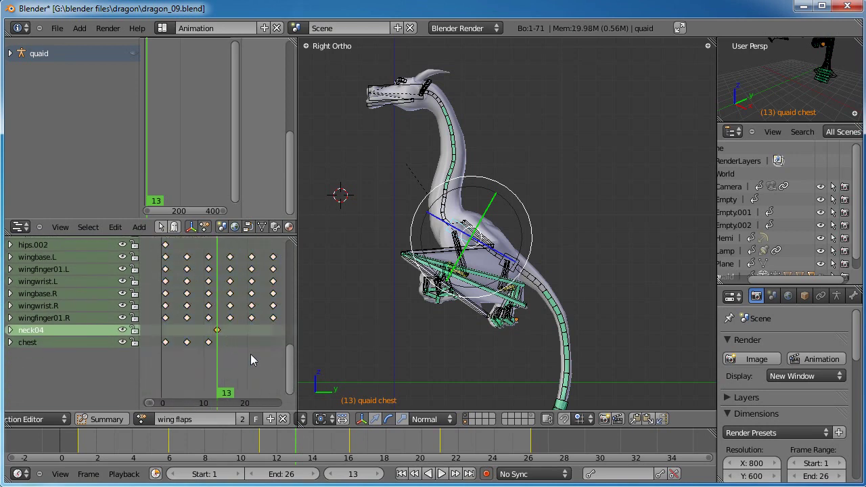
key(Delete)
drag(233, 362, 211, 364)
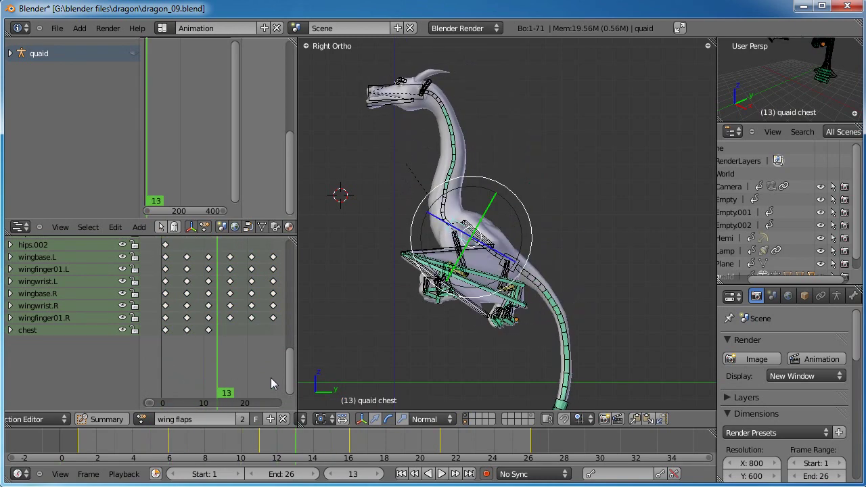
Rotate the chest bone backward at frame 16 and further back at frame 21
drag(299, 447, 346, 447)
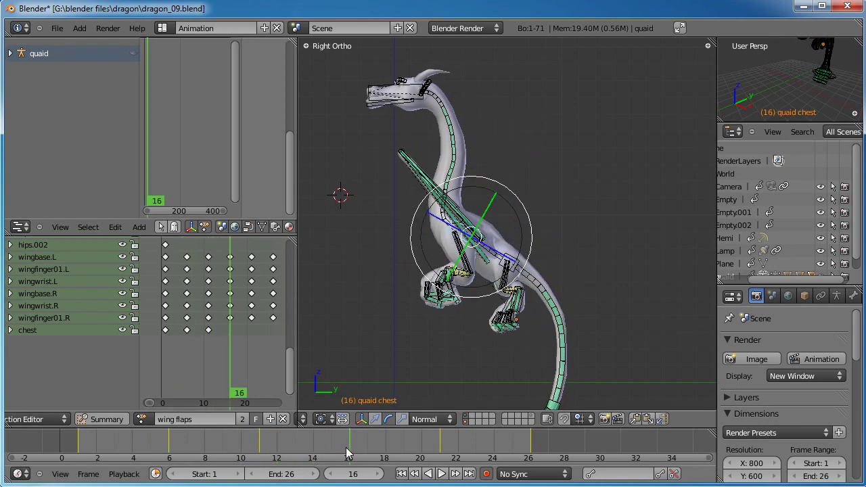
key(r)
click(549, 193)
drag(358, 441, 439, 444)
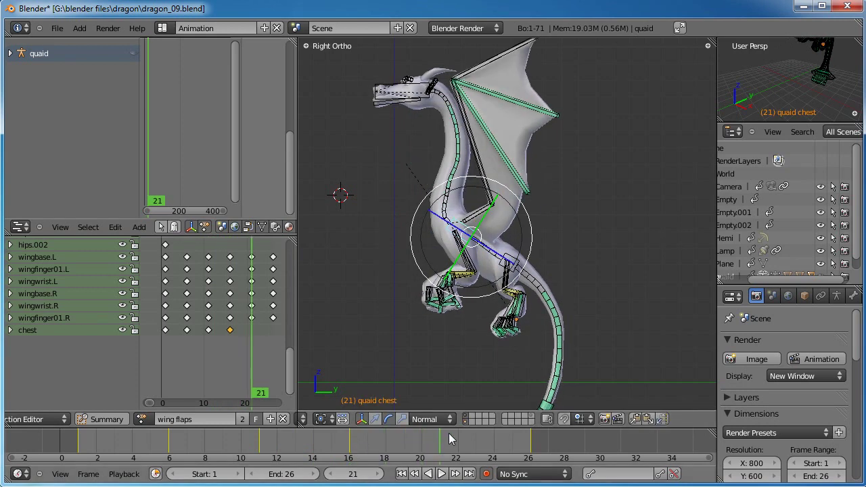
key(r)
click(571, 207)
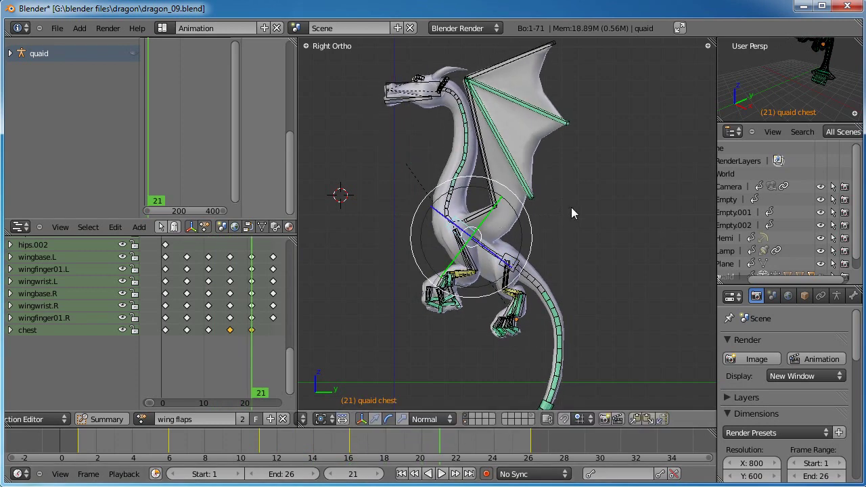
Copy the chest pose from frame 1 to frame 26
click(76, 446)
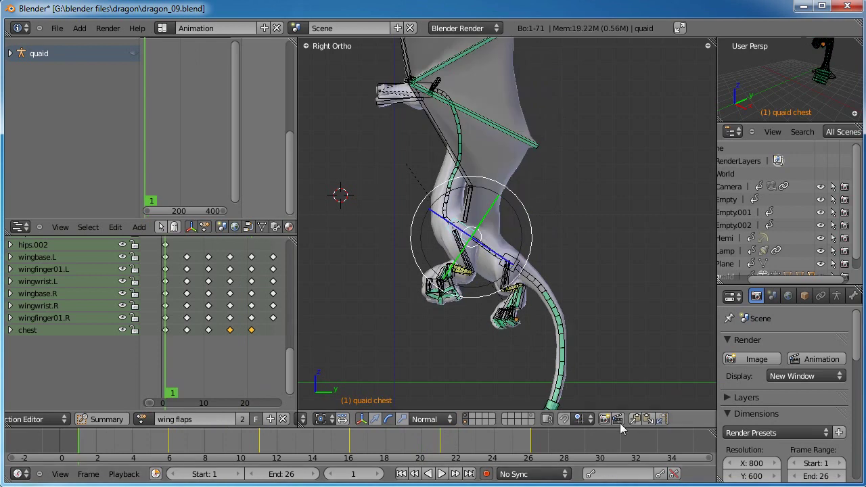
click(527, 451)
click(647, 419)
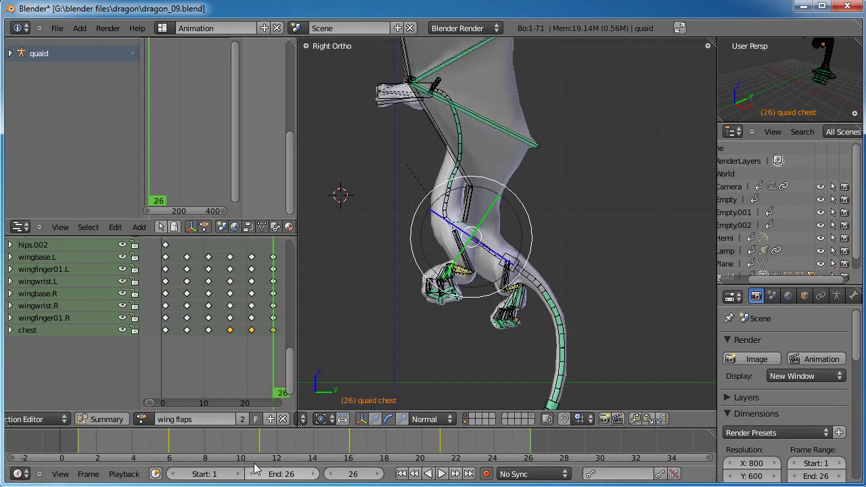
Play the wing flap loop and examine it from the side and behind, and the hands and feet up close in front view
drag(95, 438, 187, 446)
click(402, 475)
click(441, 473)
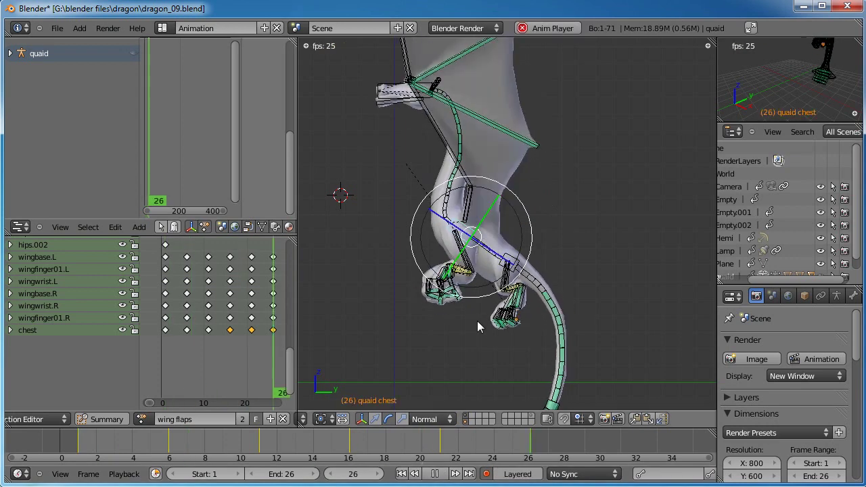
scroll(495, 235, down, 3)
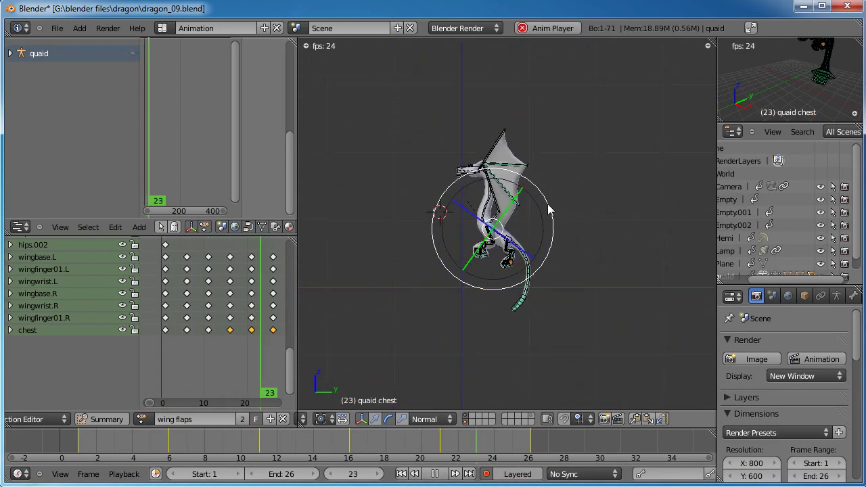
scroll(538, 207, up, 6)
middle_drag(422, 211, 552, 219)
scroll(551, 219, down, 4)
shift+middle_drag(491, 237, 539, 235)
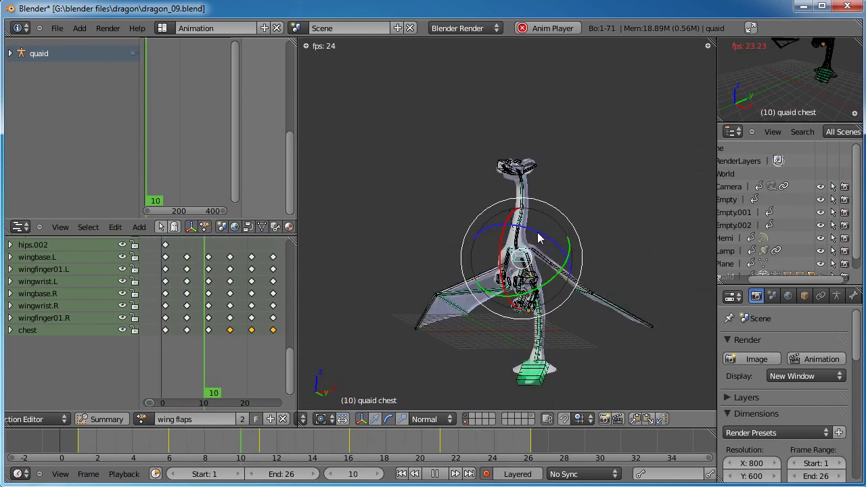
middle_drag(538, 233, 549, 305)
key(KP_1)
scroll(551, 307, up, 5)
shift+middle_drag(514, 360, 473, 211)
scroll(391, 225, up, 6)
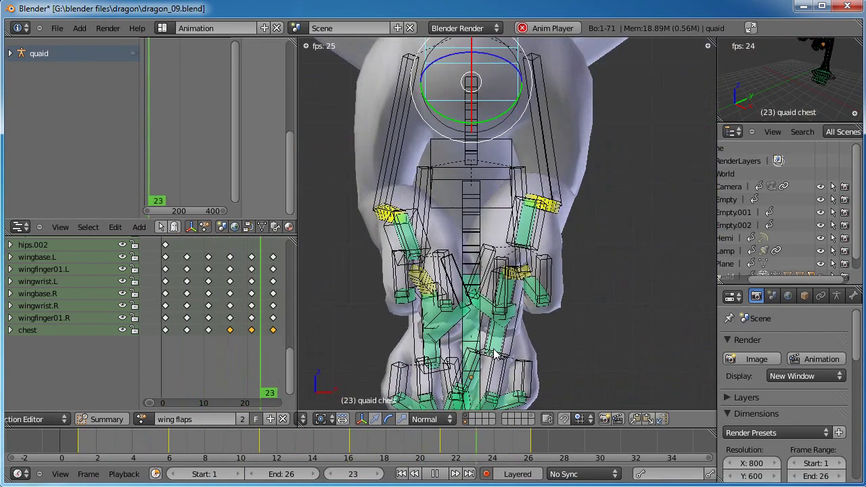
click(438, 476)
click(403, 475)
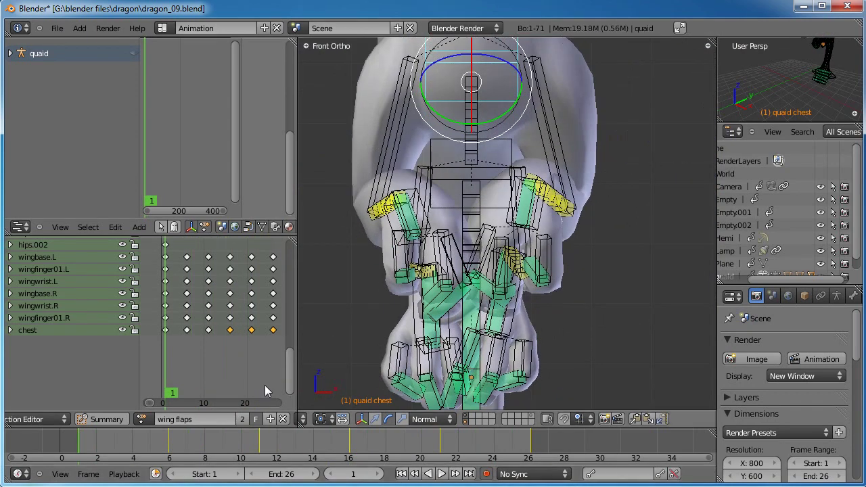
Lower the IKhand.R bone by about 0.1 at frame 6 in front view
click(153, 455)
click(168, 455)
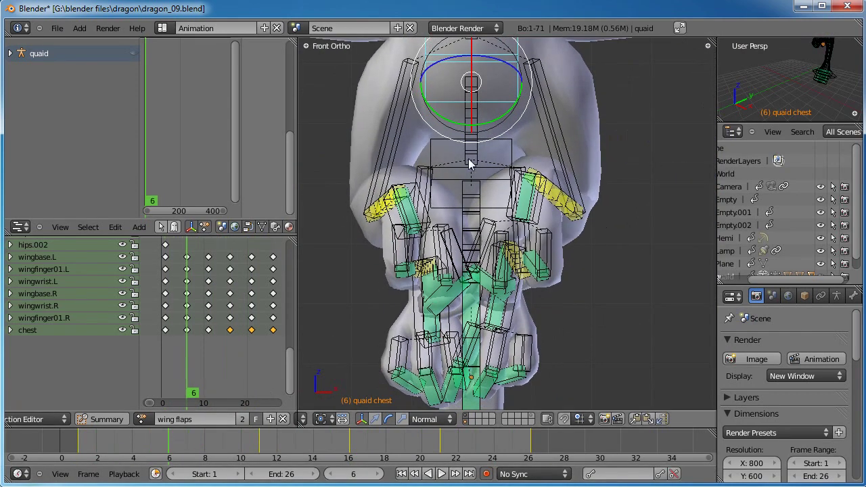
key(g)
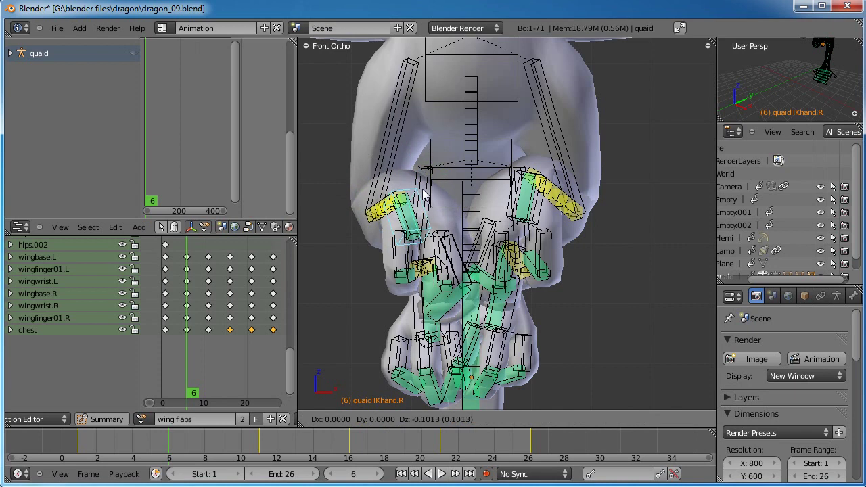
click(424, 196)
Nudge the position of the IKhand.R bone at frame 1 in front view
drag(224, 447, 81, 452)
key(g)
click(488, 298)
key(g)
click(462, 312)
key(g)
click(484, 305)
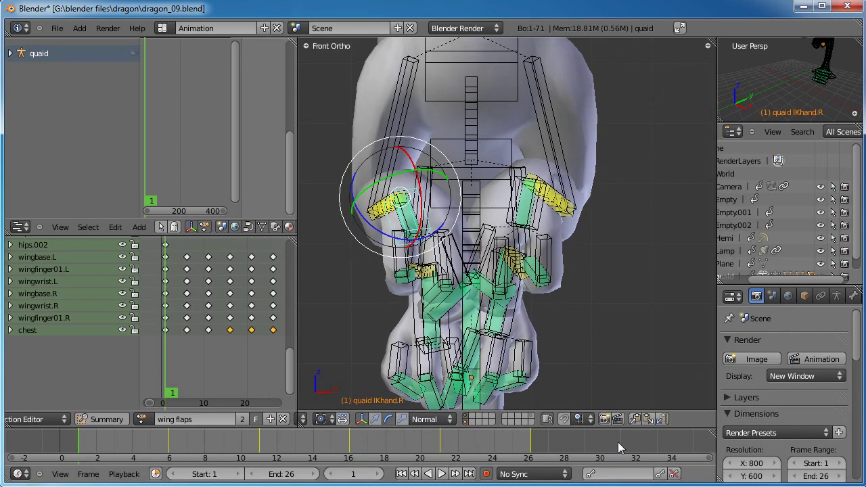
Lower the IKfoot.R bone slightly at frame 6 in front view
click(532, 448)
drag(113, 450, 563, 453)
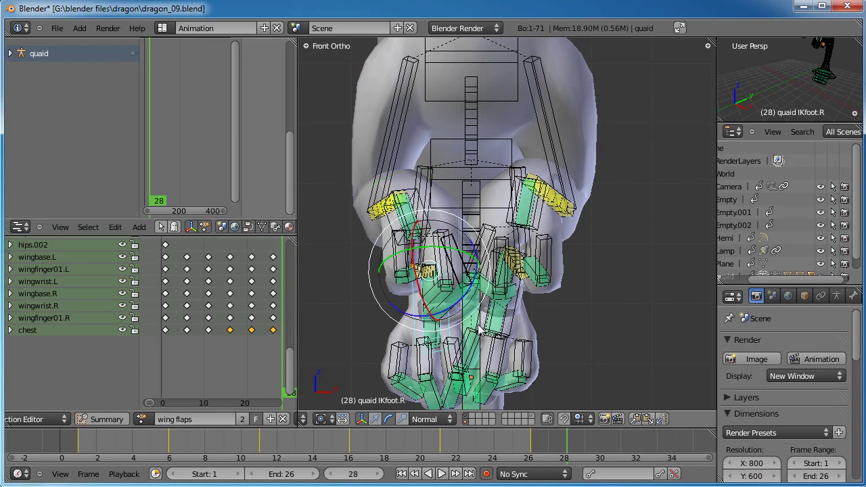
shift+middle_drag(478, 315, 500, 270)
drag(87, 439, 169, 444)
key(g)
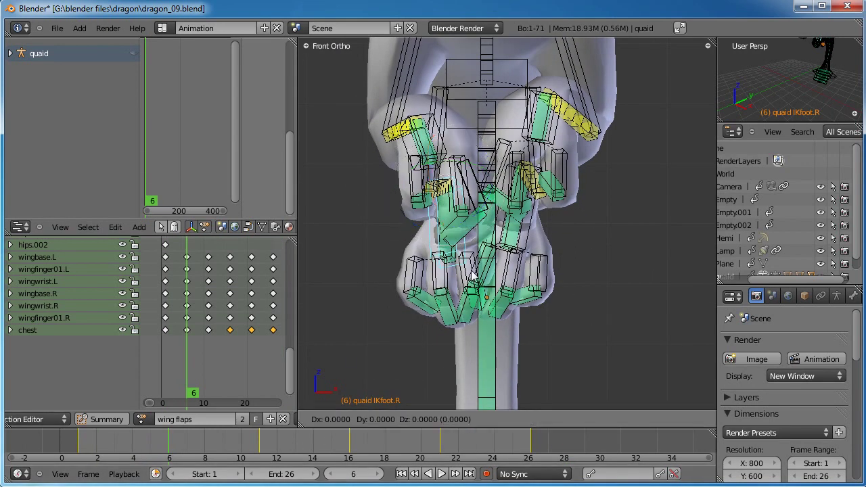
click(472, 285)
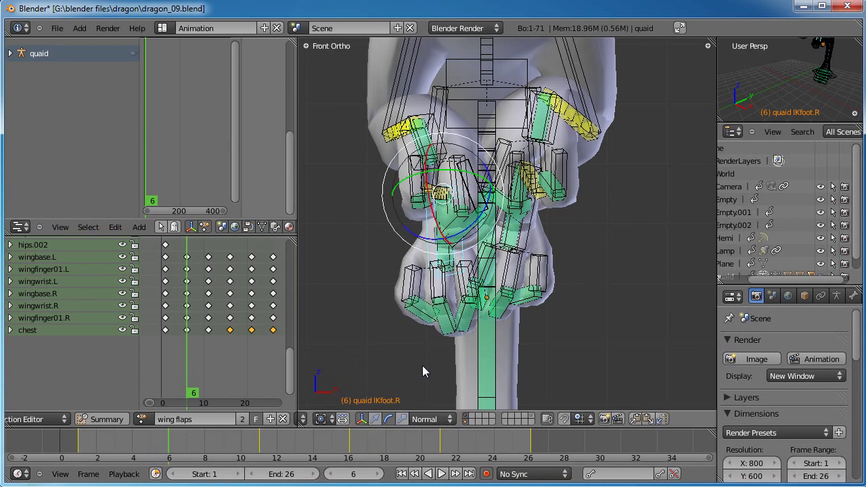
Reposition the IKfoot.R bone at frame 11, and lower it by about 0.14 at frame 16
click(258, 443)
key(g)
click(504, 314)
drag(315, 436, 345, 450)
key(g)
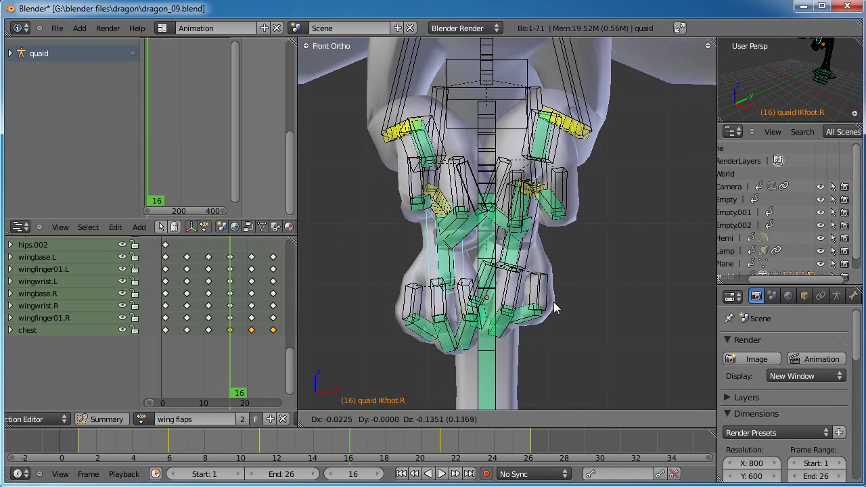
click(552, 309)
Adjust the position of the IKfoot.R bone at frame 21 in front view
click(439, 445)
key(g)
click(519, 332)
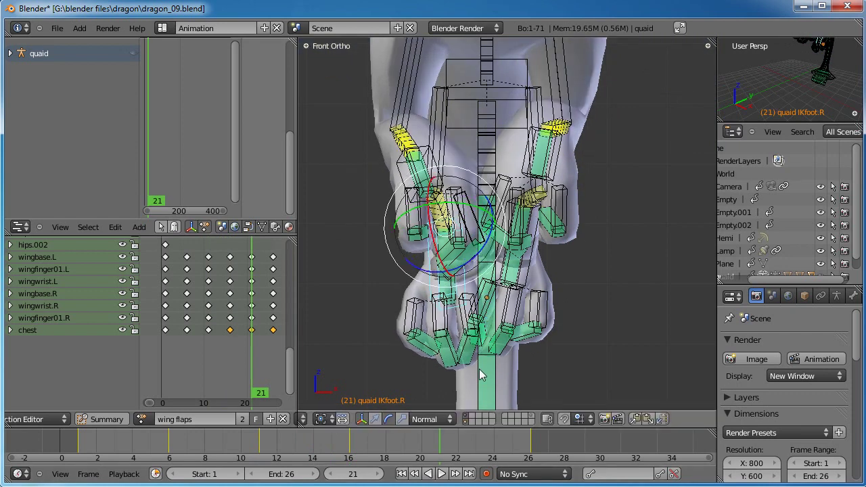
Scrub through the wing flap loop and examine the foot motion from the front and from an angled side view
drag(163, 440, 549, 447)
drag(490, 448, 567, 446)
scroll(518, 251, down, 5)
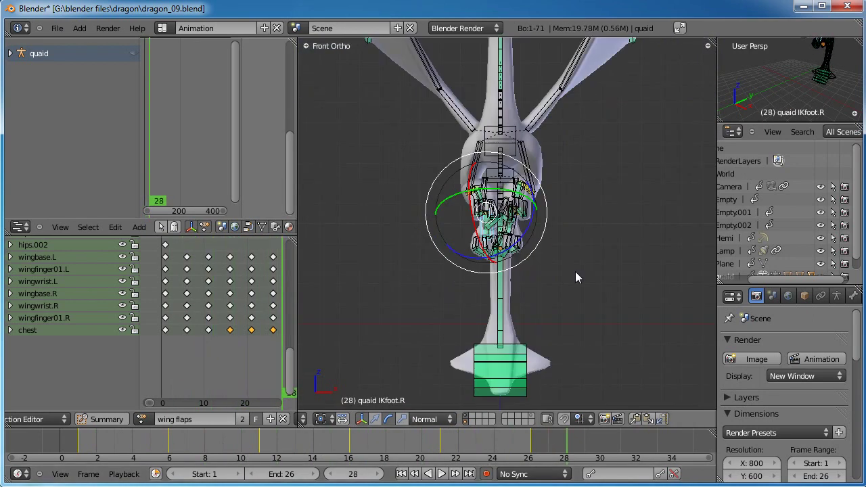
middle_drag(518, 251, 494, 270)
drag(128, 454, 477, 465)
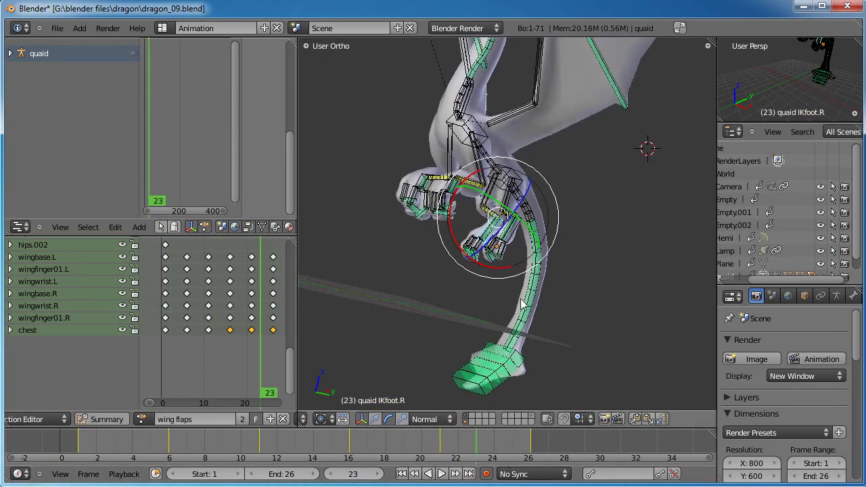
scroll(515, 345, down, 4)
middle_drag(492, 253, 513, 173)
Insert a LocRotScale keyframe for the neck bones and the head at frame 1
key(KP_3)
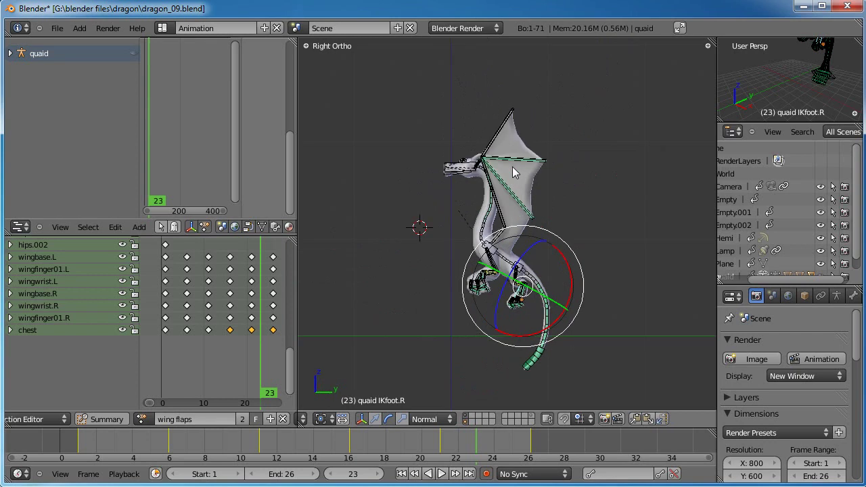
scroll(491, 163, up, 5)
shift+middle_drag(452, 137, 477, 229)
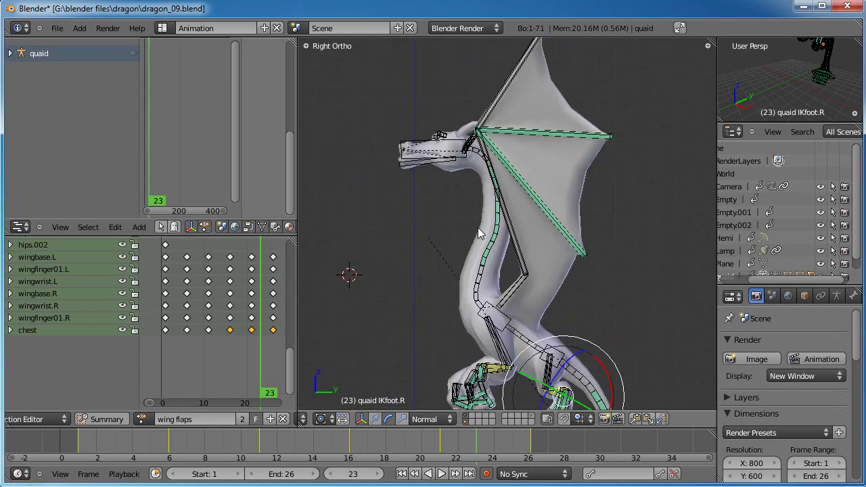
right_click(447, 137)
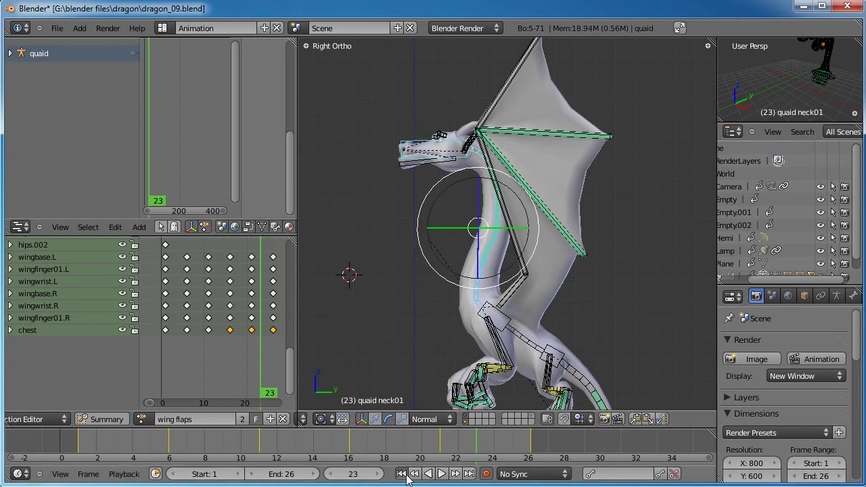
click(405, 475)
key(i)
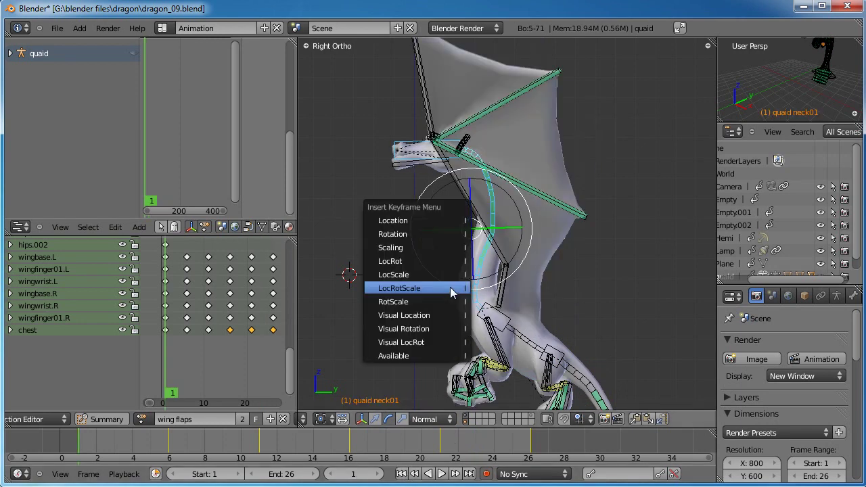
click(452, 292)
Select both IKhand bones, both IKfoot bones and the hips bone together in right view
drag(110, 445, 367, 440)
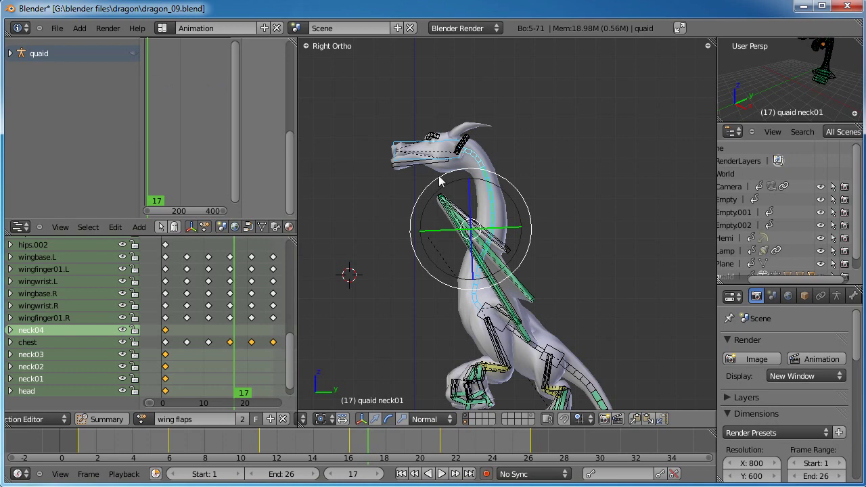
scroll(460, 197, down, 2)
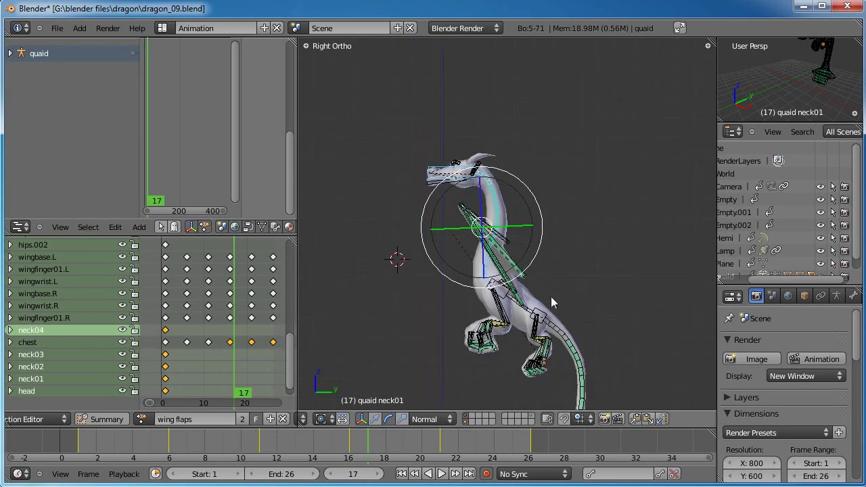
shift+middle_drag(551, 296, 523, 253)
shift+middle_drag(547, 322, 545, 275)
scroll(547, 281, up, 3)
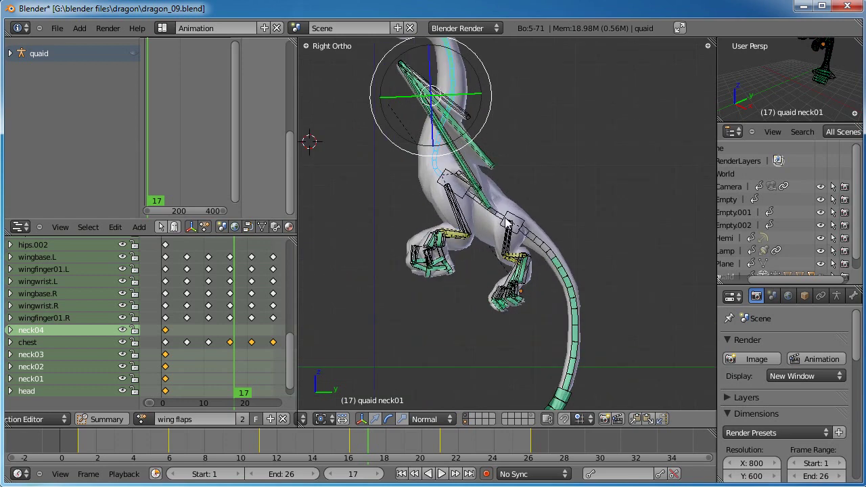
scroll(531, 222, up, 4)
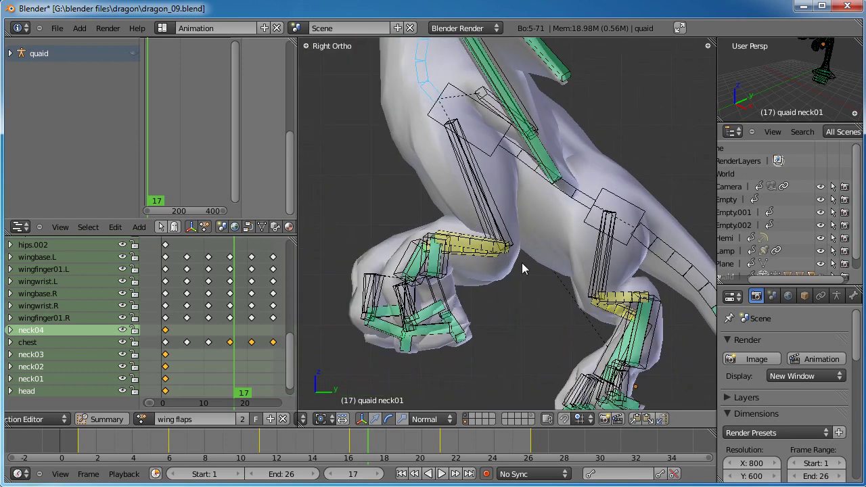
right_click(424, 276)
shift+right_click(458, 276)
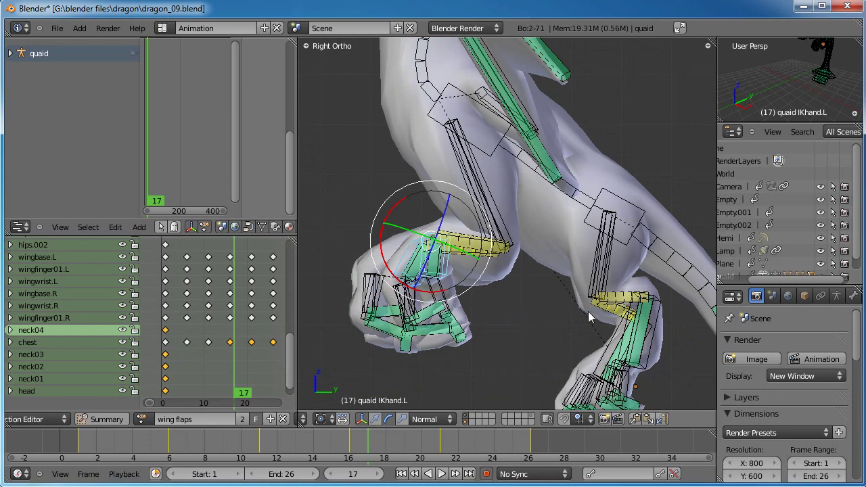
shift+right_click(654, 363)
shift+right_click(629, 313)
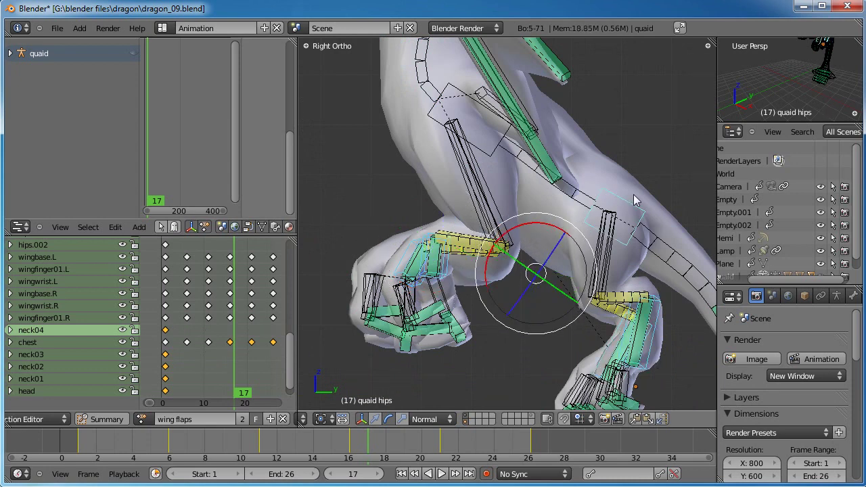
shift+right_click(632, 203)
scroll(587, 256, down, 8)
shift+middle_drag(579, 262, 572, 281)
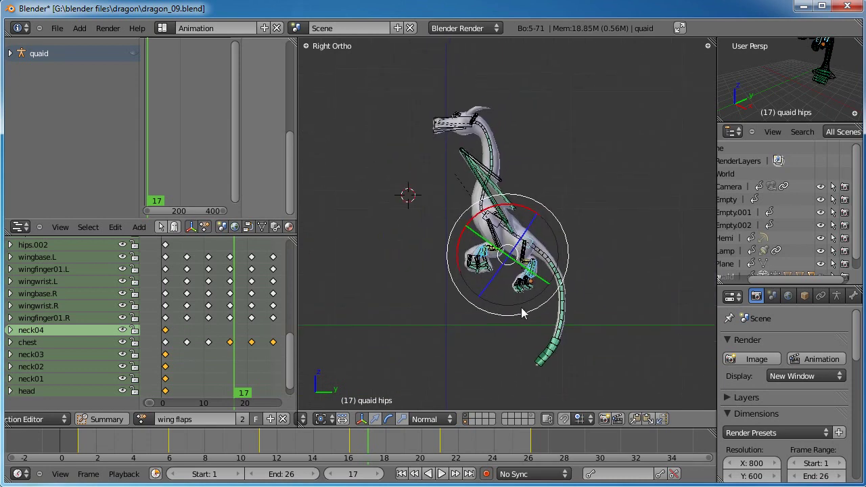
key(g)
right_click(521, 303)
Raise the selected hand, foot and hips bones at frame 6, and raise them further at frame 11
mouse_move(153, 448)
mouse_down()
mouse_move(81, 452)
mouse_move(474, 449)
mouse_move(77, 445)
mouse_move(440, 449)
mouse_move(77, 458)
mouse_move(89, 444)
mouse_move(165, 453)
mouse_up()
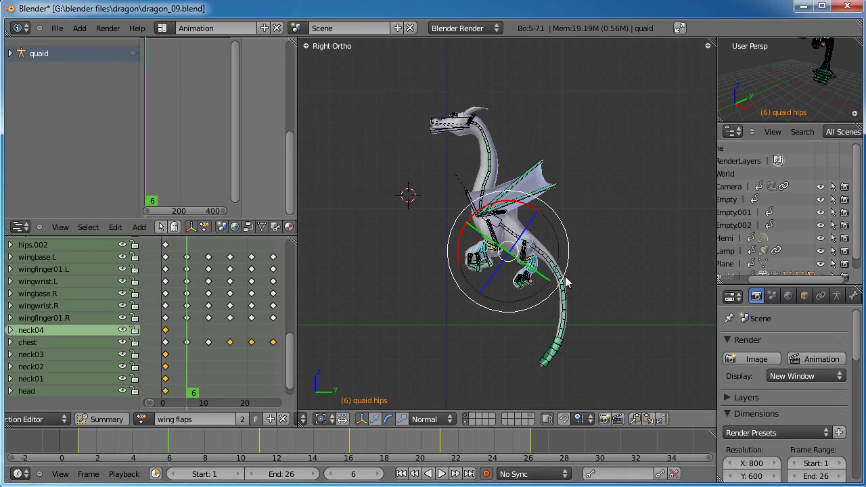
key(g)
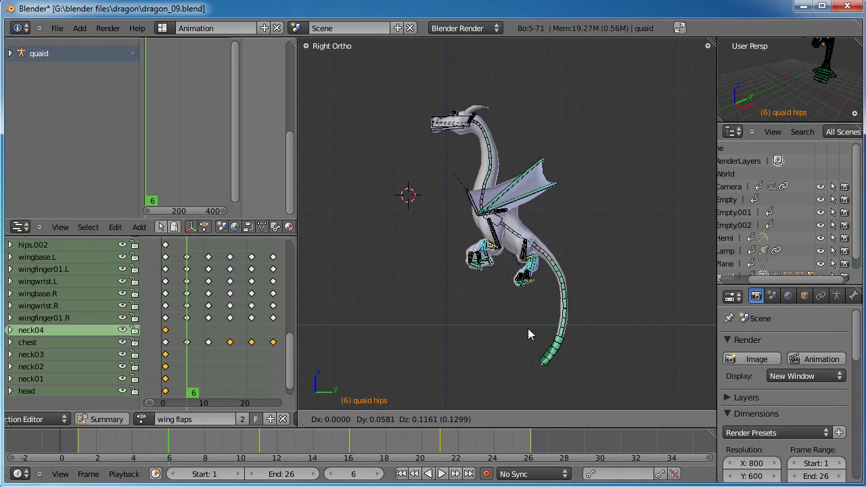
click(525, 326)
key(Up)
key(g)
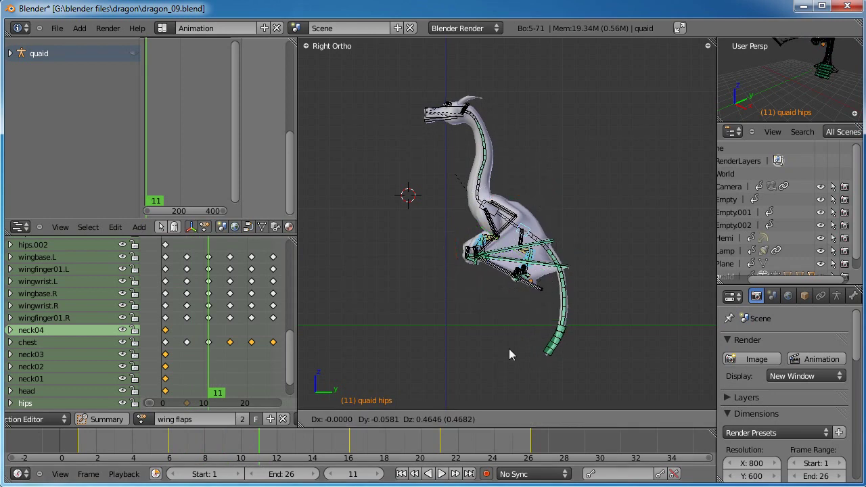
click(508, 347)
Reposition the selected hand, foot and hips bones at frame 16, and lower them at frame 21
drag(264, 441, 437, 458)
key(g)
click(576, 214)
key(g)
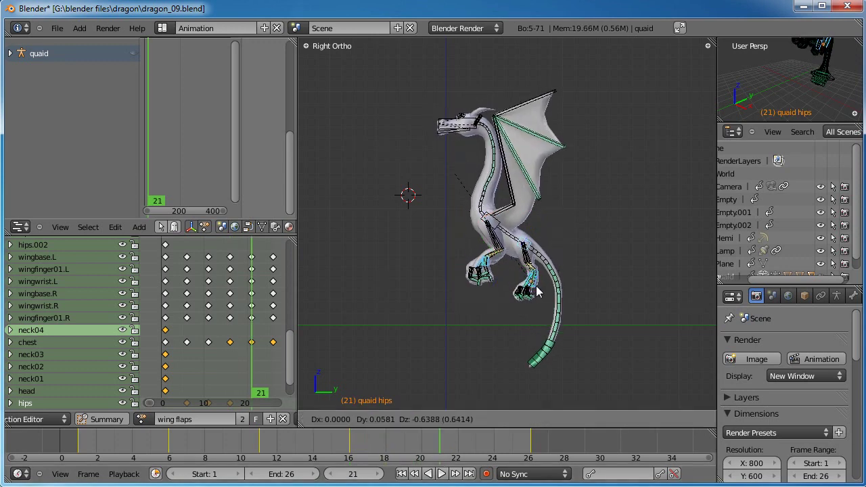
click(530, 303)
Copy the hand, foot and hips pose from frame 1 to frame 26
drag(391, 451, 82, 447)
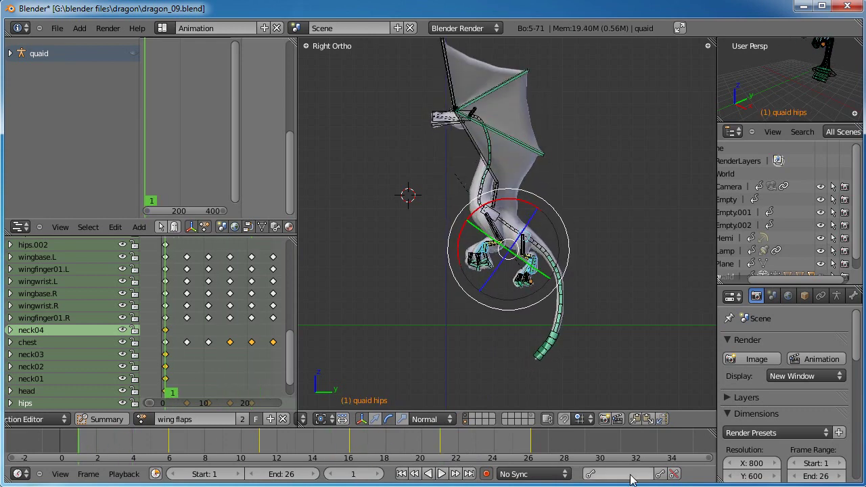
click(530, 445)
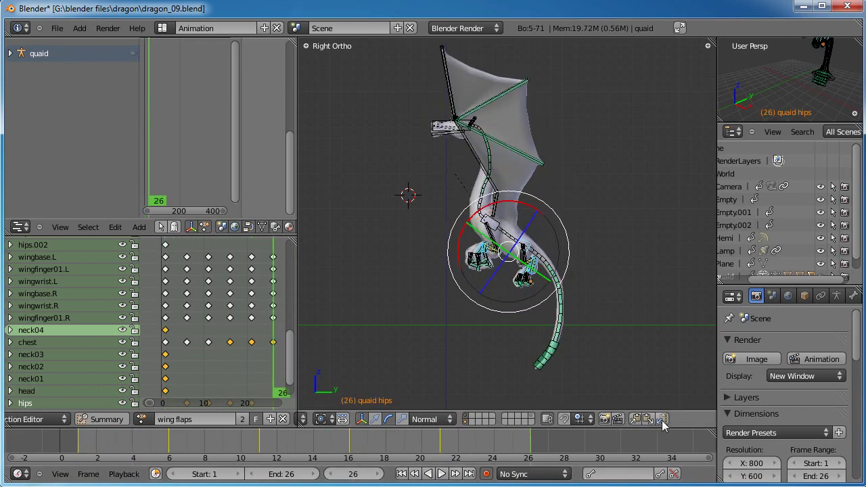
click(647, 419)
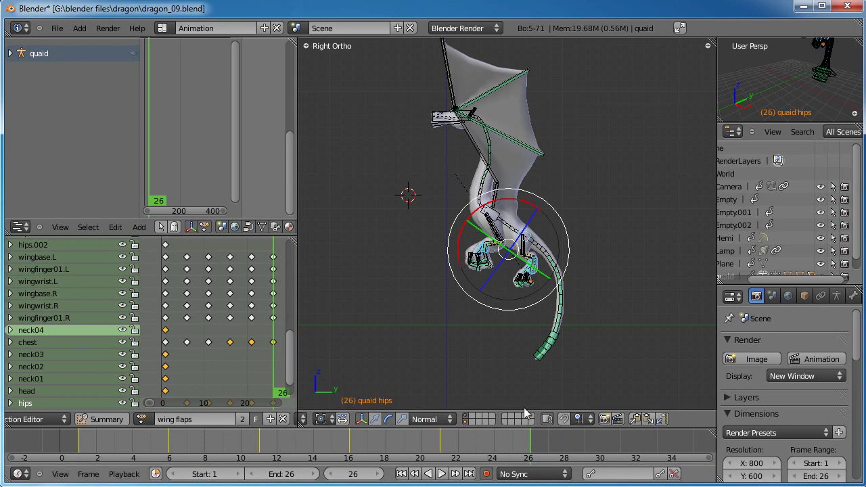
Play the loop from the front and side, and scrub through it to examine the hands and feet up close in right view
drag(465, 433, 527, 459)
click(401, 474)
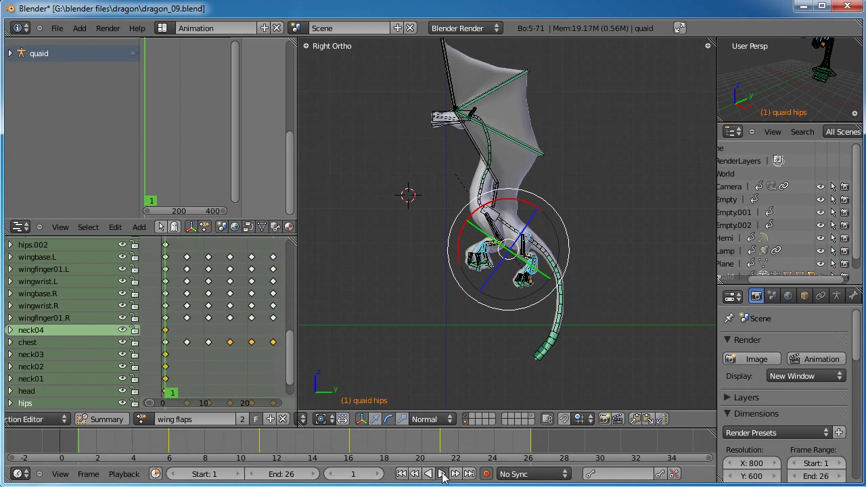
click(441, 474)
middle_drag(424, 178, 524, 201)
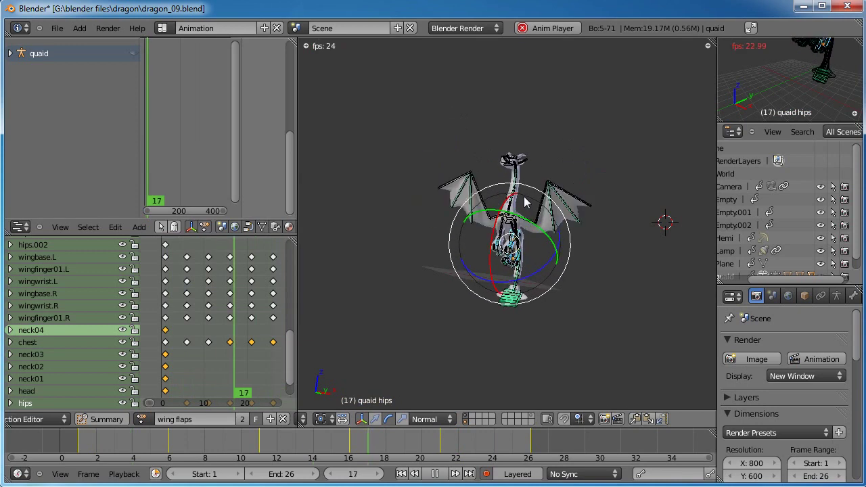
middle_drag(525, 203, 536, 211)
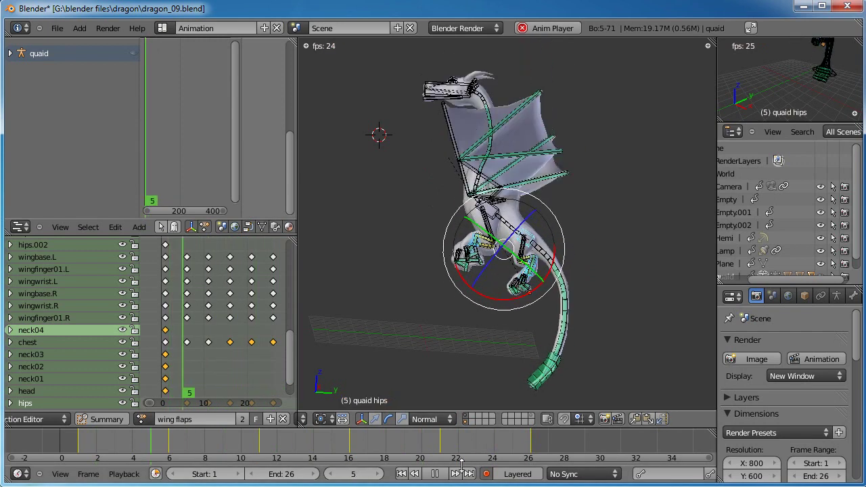
click(436, 475)
scroll(505, 329, up, 3)
shift+middle_drag(519, 321, 522, 266)
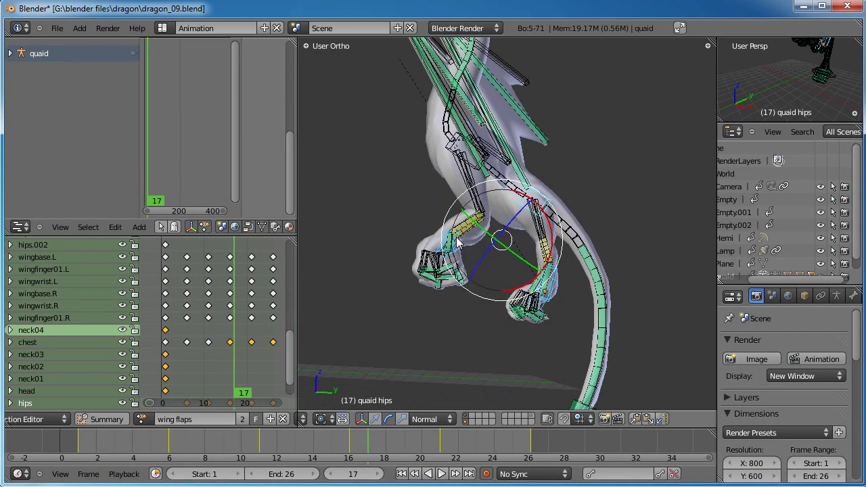
key(KP_3)
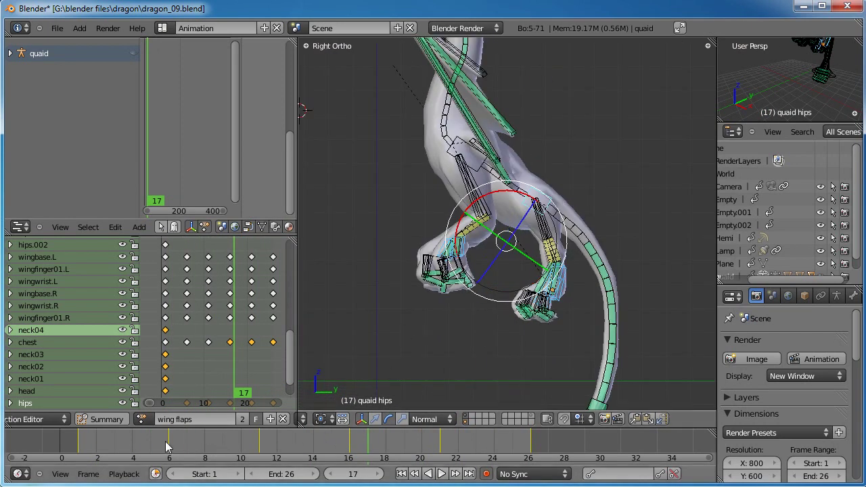
drag(82, 444, 534, 462)
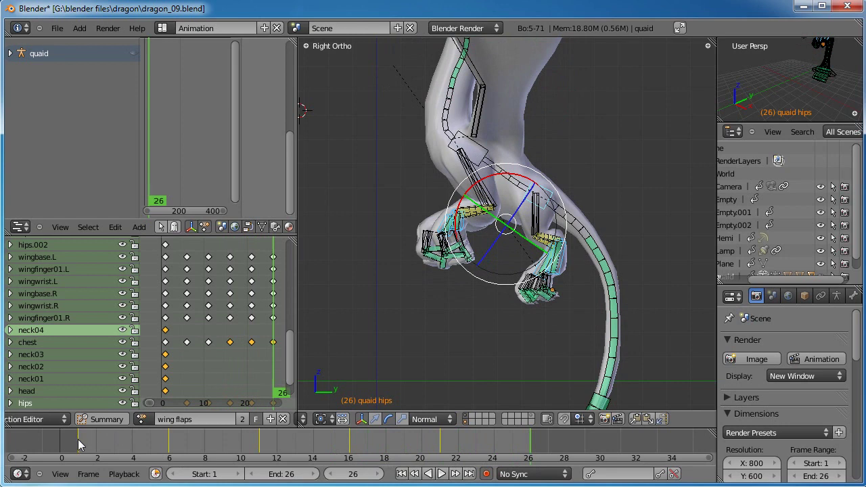
mouse_move(77, 445)
mouse_down()
mouse_move(148, 457)
mouse_move(383, 457)
mouse_up()
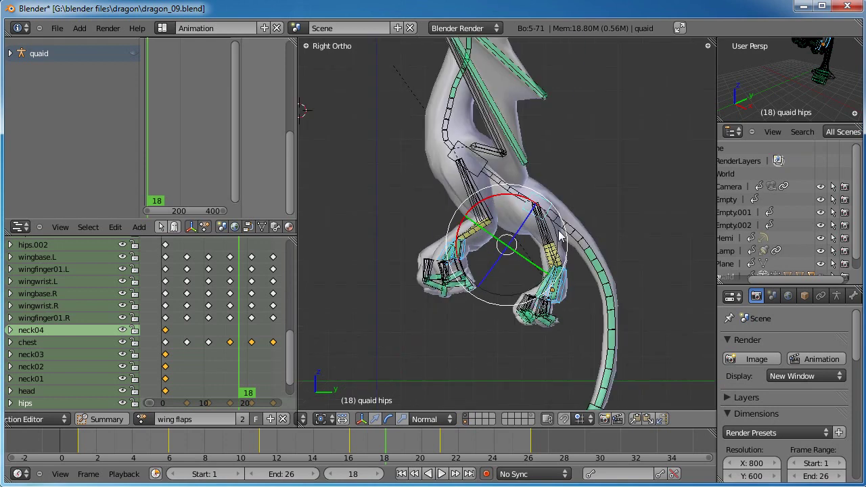
At frame 16, raise the left foot control bone by about 0.94 units and raise the right foot bone to match
scroll(568, 240, up, 3)
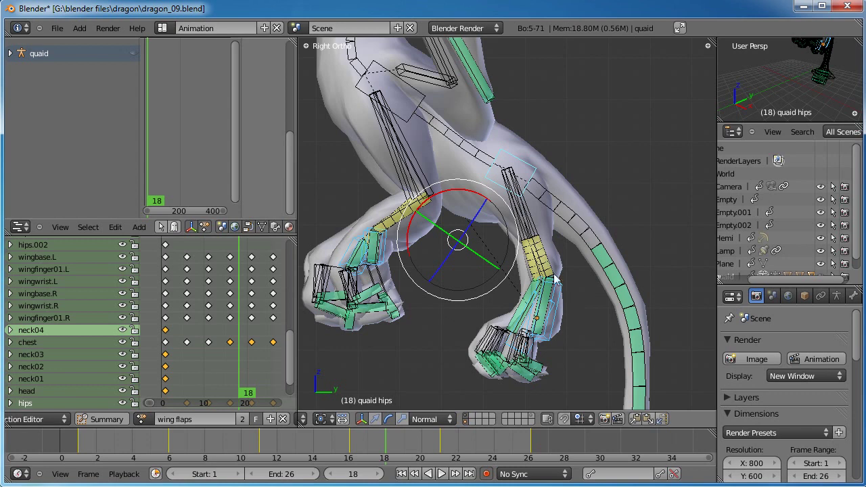
drag(394, 453, 351, 451)
right_click(555, 299)
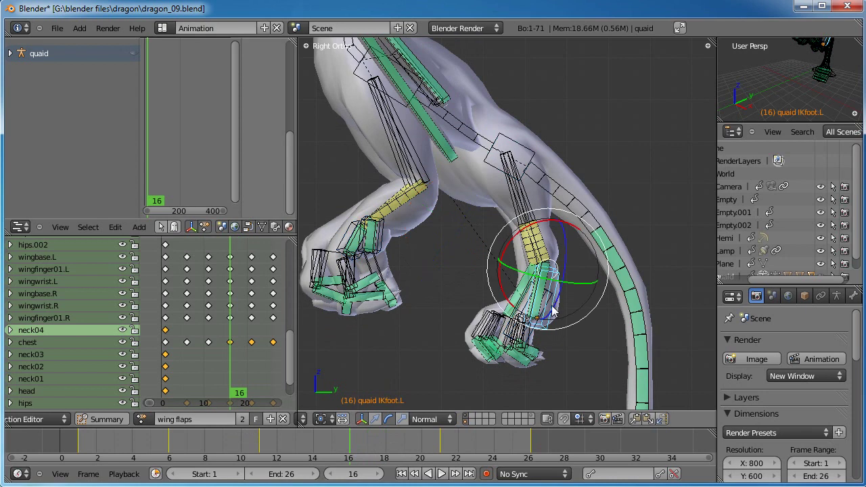
key(g)
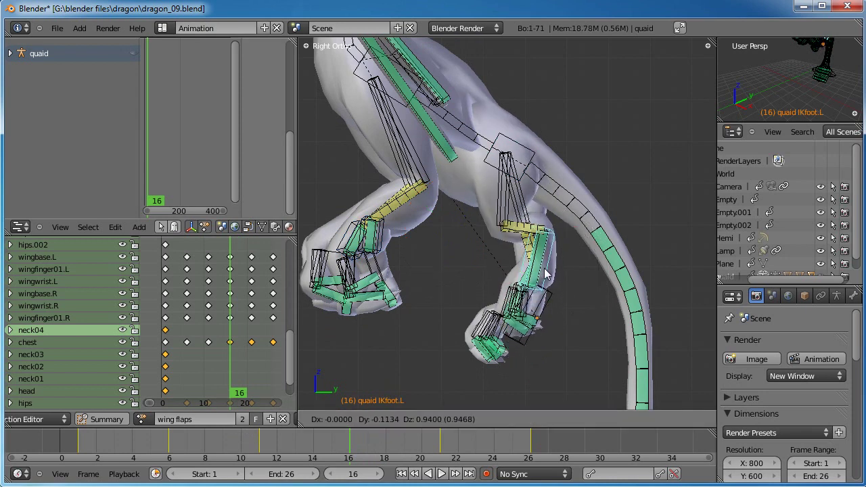
click(545, 265)
right_click(545, 300)
key(g)
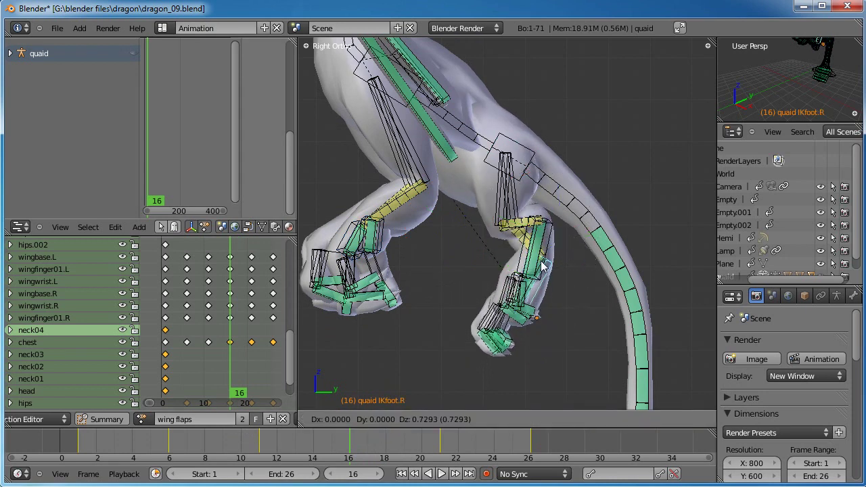
click(541, 254)
Raise the right and left foot control bones slightly at frame 21
drag(362, 446, 438, 456)
key(g)
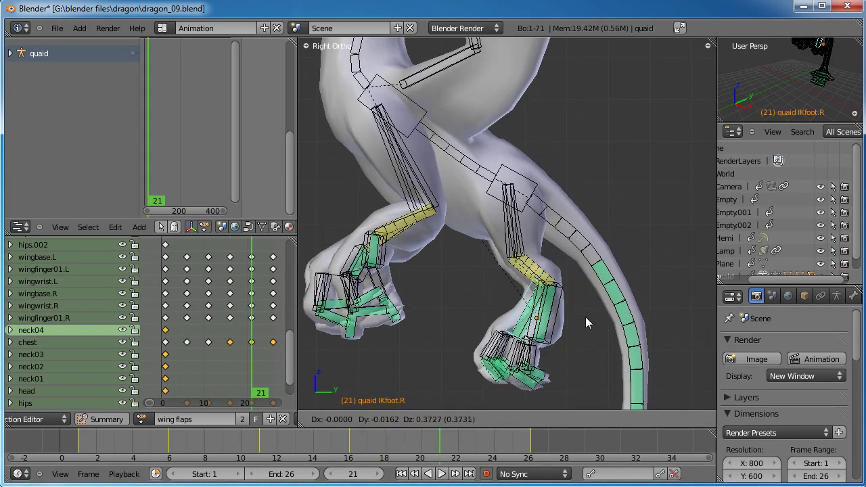
click(586, 301)
right_click(561, 298)
key(g)
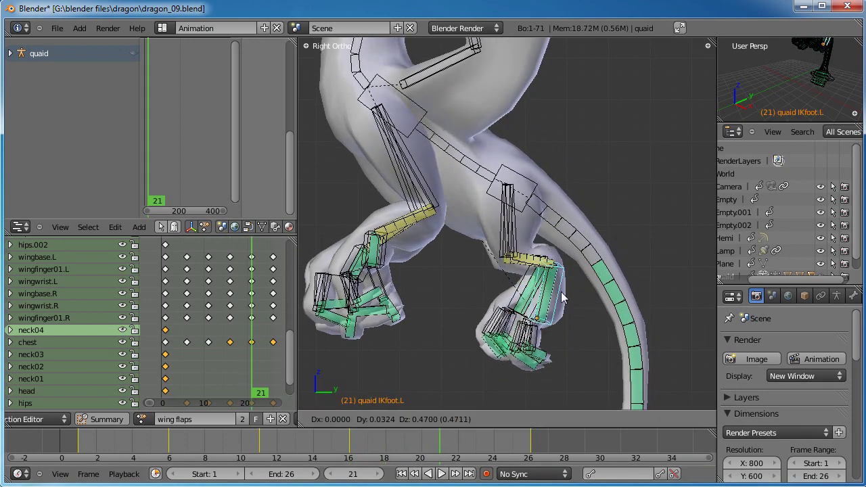
click(560, 295)
Select both hand and both foot control bones and reposition them together at frame 6
drag(467, 452, 174, 441)
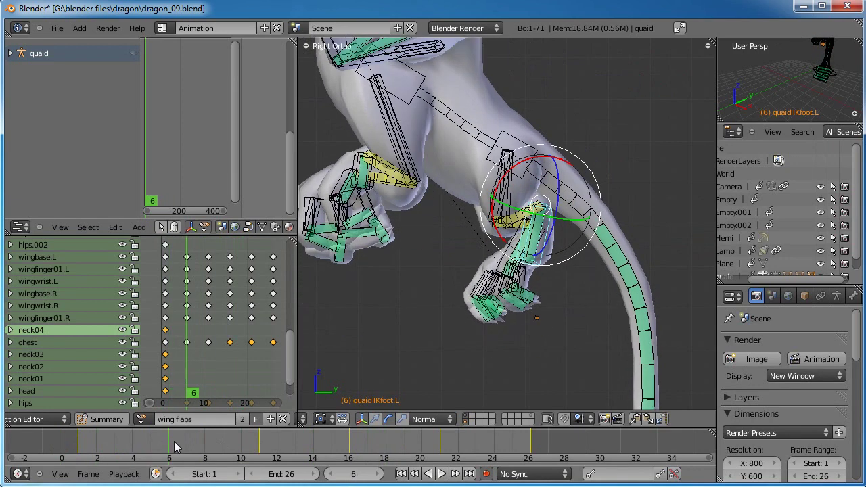
scroll(471, 152, down, 3)
shift+middle_drag(471, 152, 483, 220)
drag(184, 431, 171, 450)
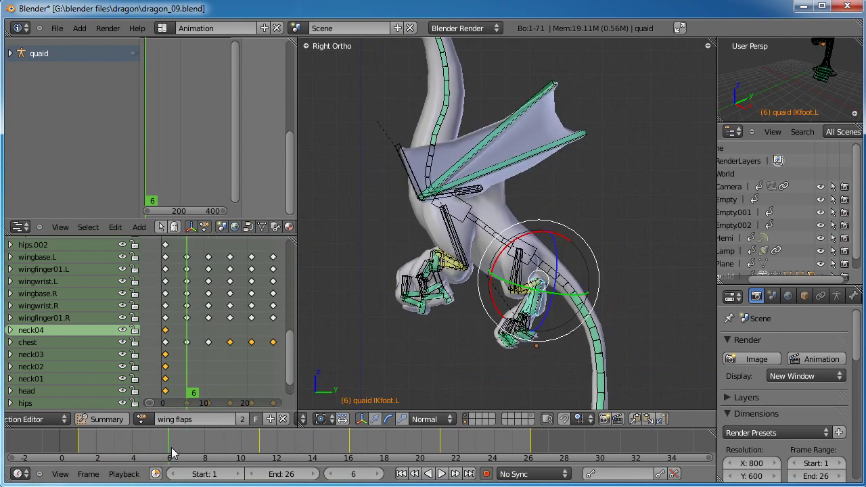
scroll(596, 284, up, 5)
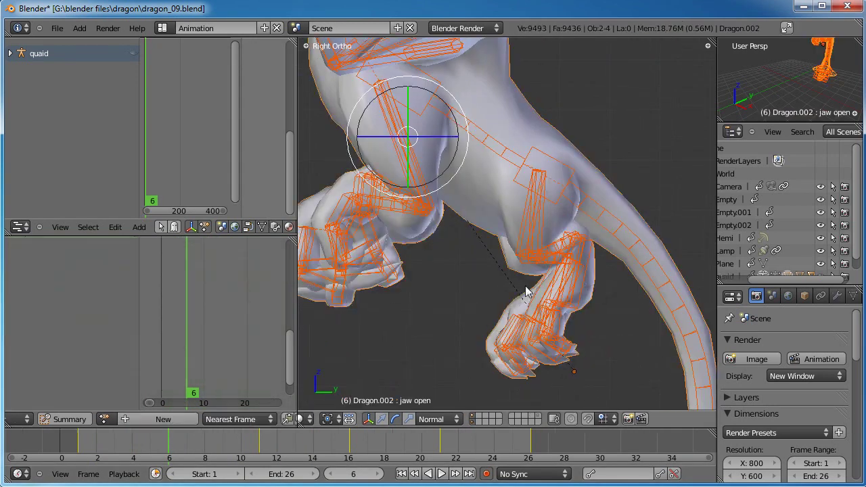
right_click(541, 301)
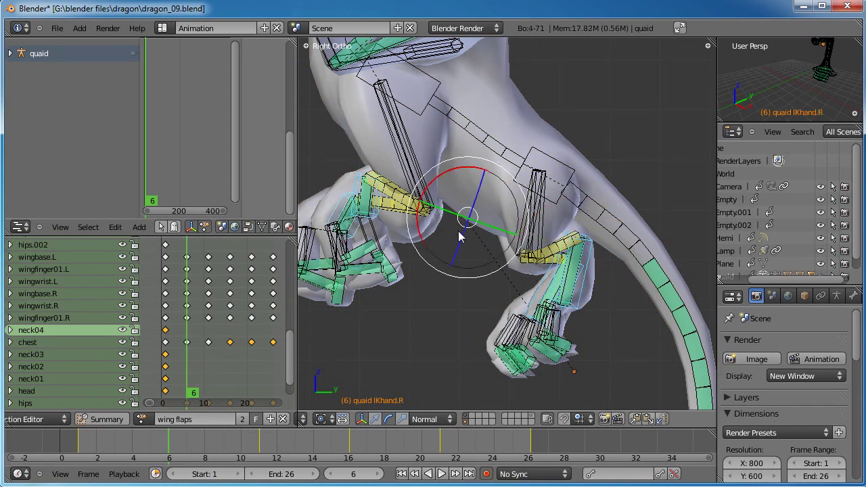
key(g)
click(460, 246)
Scrub through and play the wing flap loop to examine the hand and foot motion up close and from a distance
drag(93, 441, 275, 465)
drag(333, 474, 565, 476)
key(alt+a)
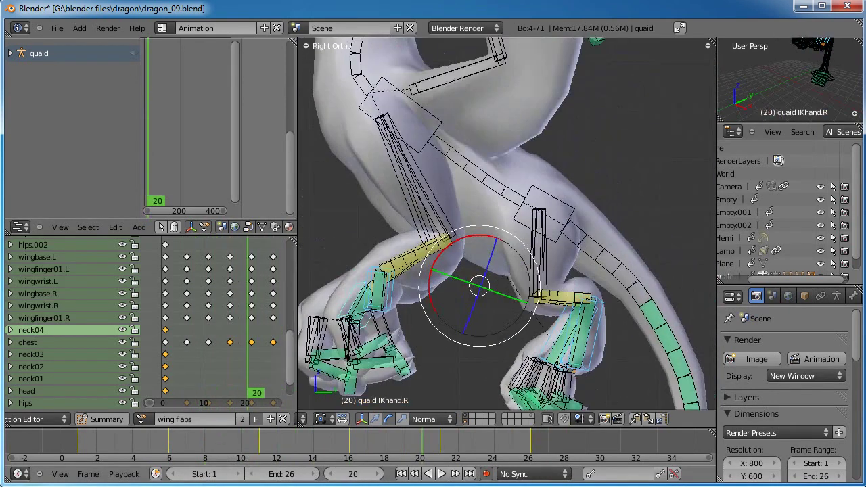
key(Right)
scroll(512, 230, down, 5)
shift+middle_drag(487, 213, 471, 243)
click(442, 474)
scroll(445, 284, down, 3)
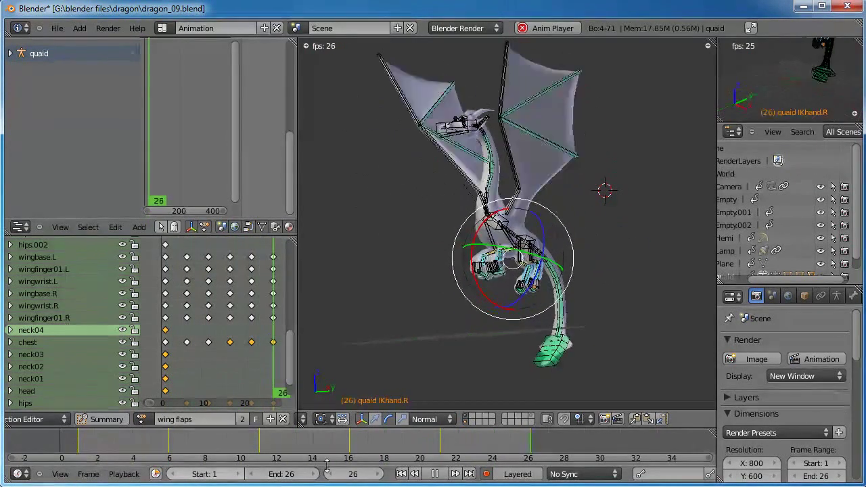
Set the end frame to 25, play the loop, and return to frame 1
key(alt+a)
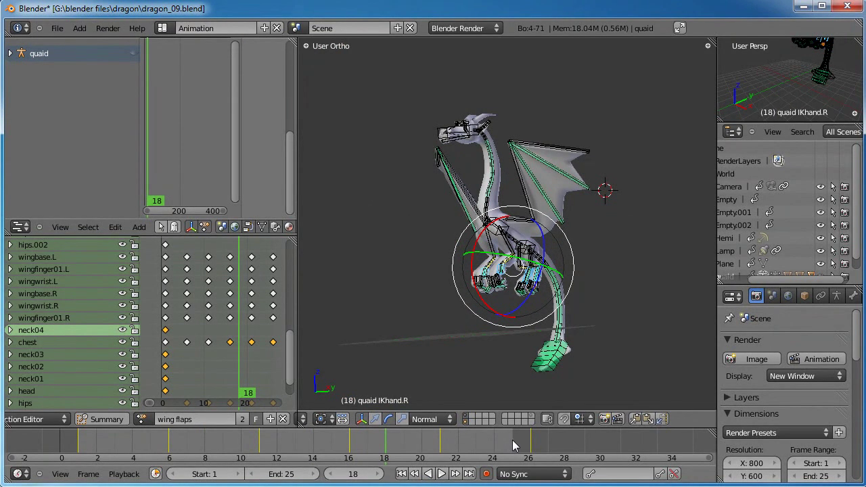
click(402, 474)
click(441, 474)
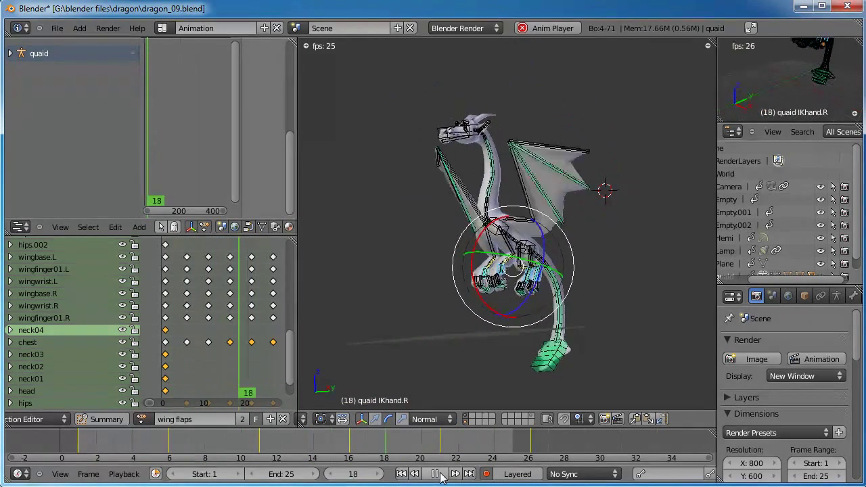
click(439, 475)
click(404, 474)
Deselect all bones, unlink the wing flaps action from the armature, and expand quaid's tracks in an enlarged NLA editor
scroll(606, 233, down, 2)
key(a)
middle_drag(527, 234, 502, 307)
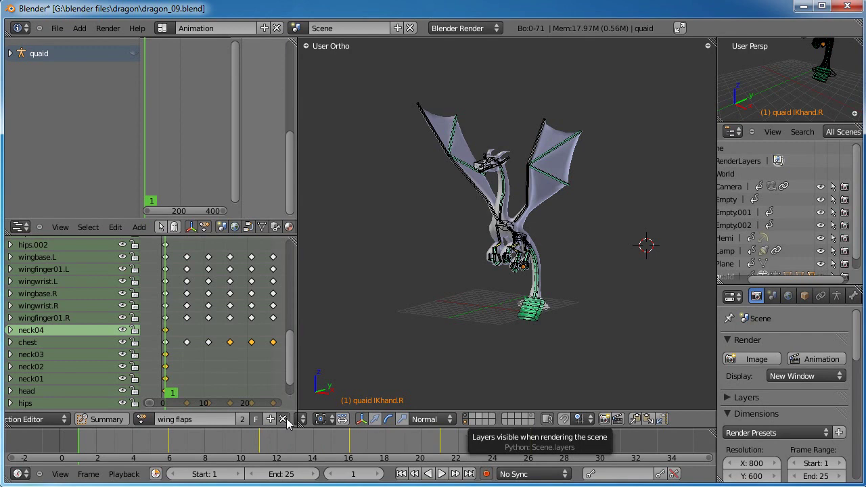
click(283, 420)
drag(88, 237, 88, 292)
click(11, 54)
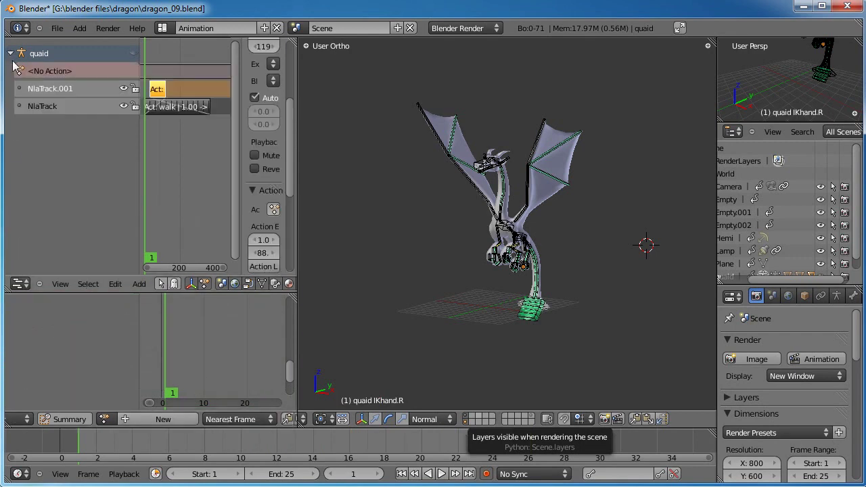
drag(139, 161, 106, 163)
Replace the walk strip on NlaTrack with a wing flaps action strip
click(156, 106)
key(x)
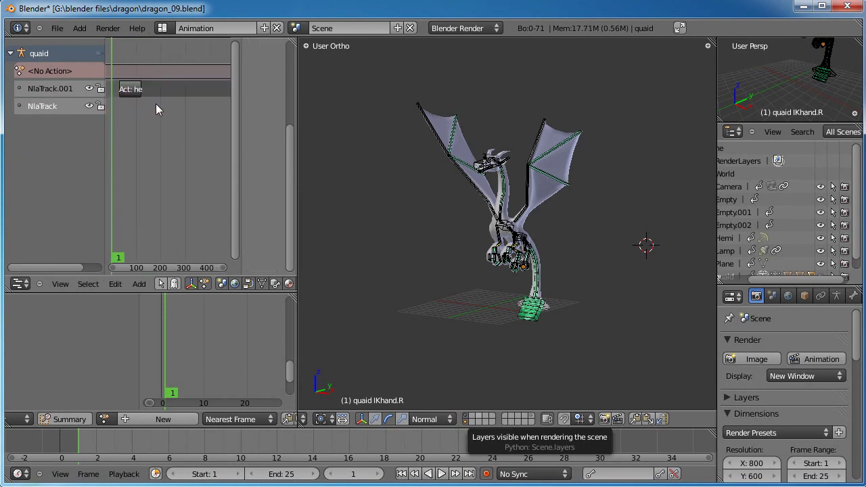
click(138, 284)
click(150, 271)
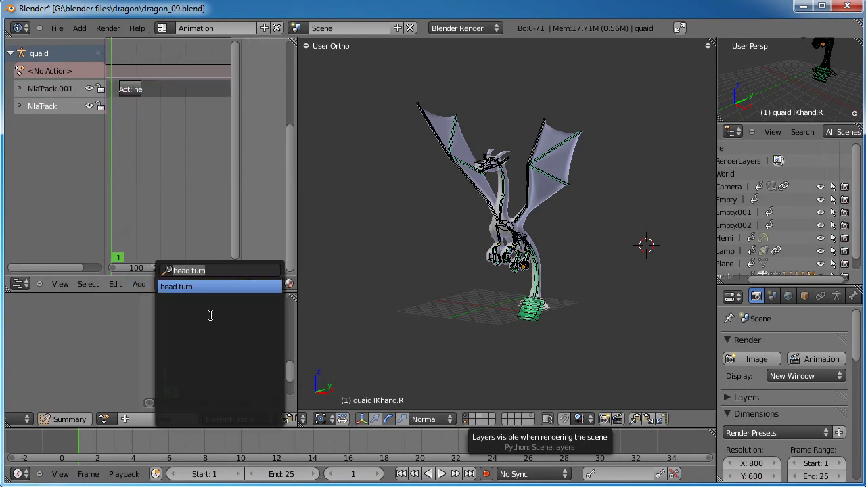
key(BackSpace)
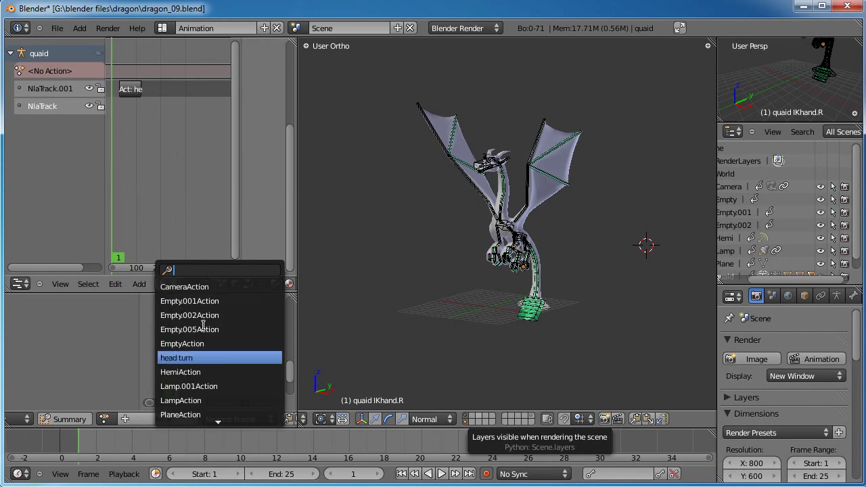
click(176, 401)
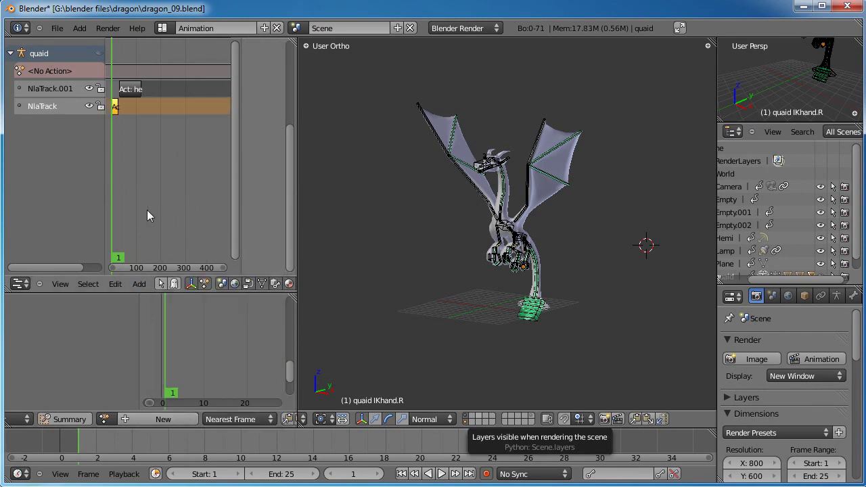
Set the wing flaps strip to repeat 16 times and the scene's end frame to 250
click(114, 107)
key(n)
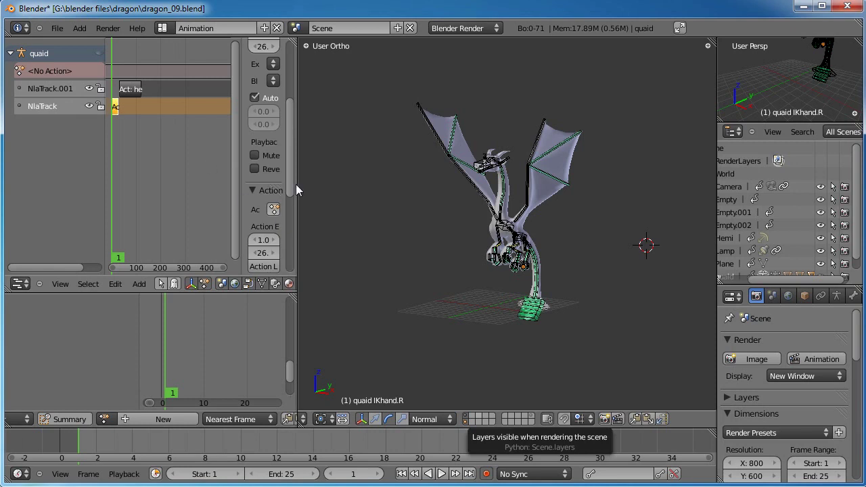
drag(297, 183, 367, 188)
drag(314, 186, 234, 187)
scroll(302, 219, down, 5)
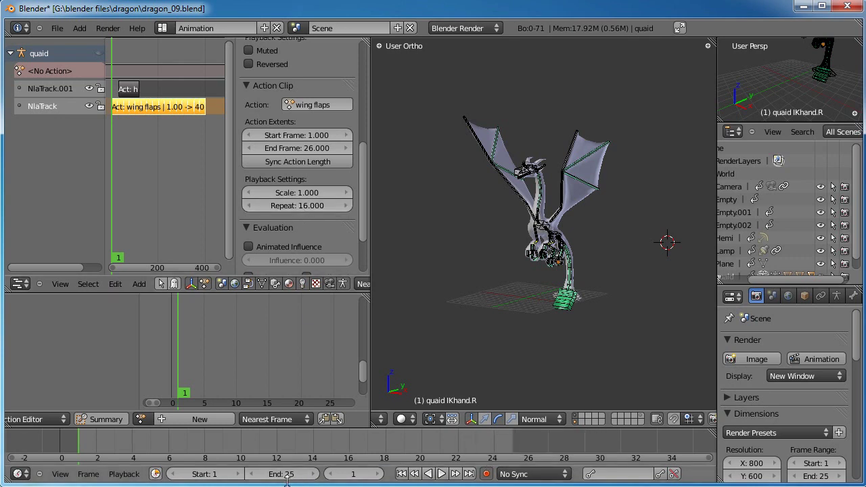
text(0)
key(Return)
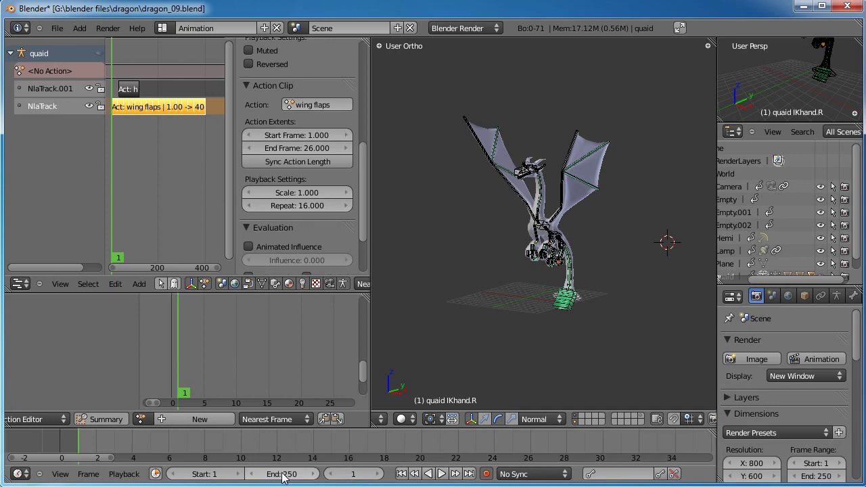
Scrub the timeline between frames 4 and 64 to examine the transition from wing flaps into the head turn strip
drag(216, 457, 133, 458)
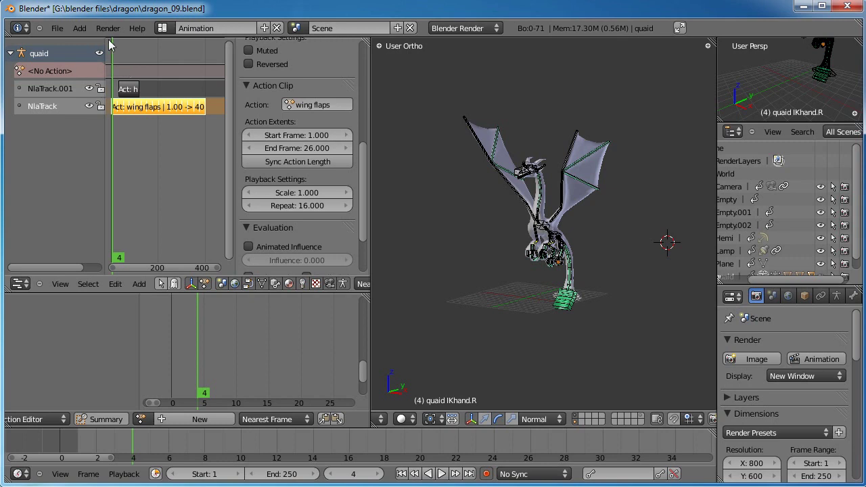
drag(126, 451, 549, 434)
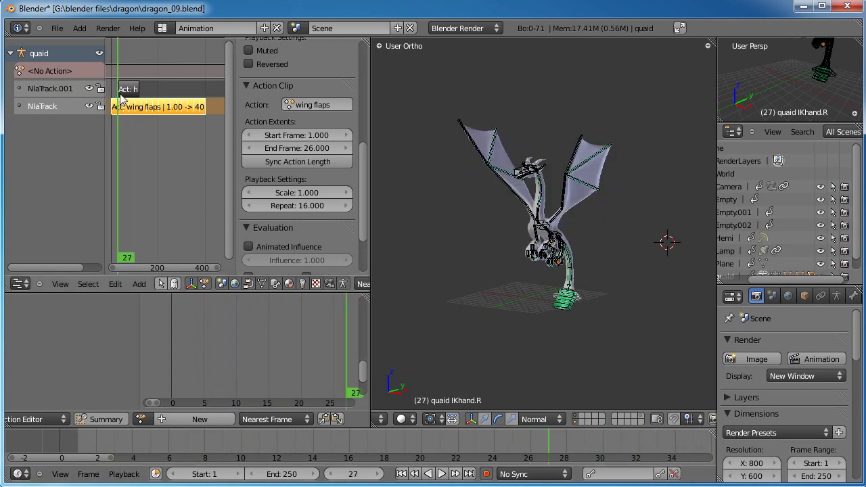
middle_drag(628, 447, 536, 446)
drag(427, 443, 646, 438)
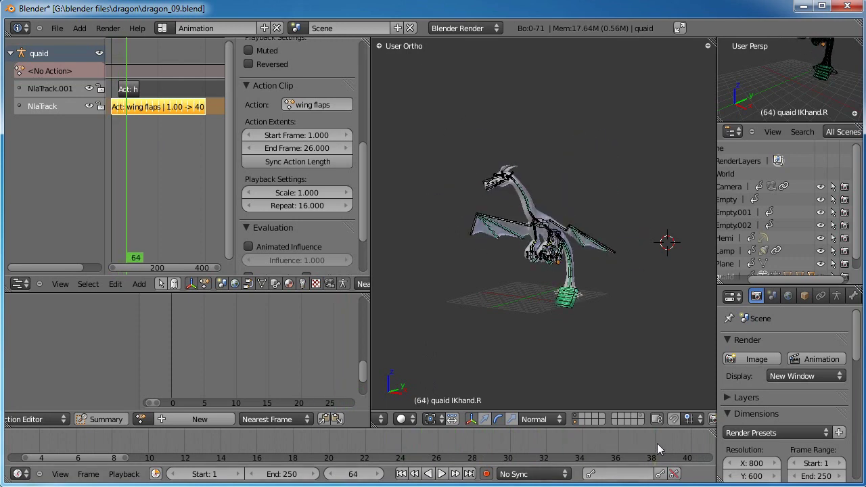
scroll(659, 450, down, 7)
scroll(476, 463, down, 4)
middle_drag(483, 463, 395, 452)
drag(292, 444, 212, 457)
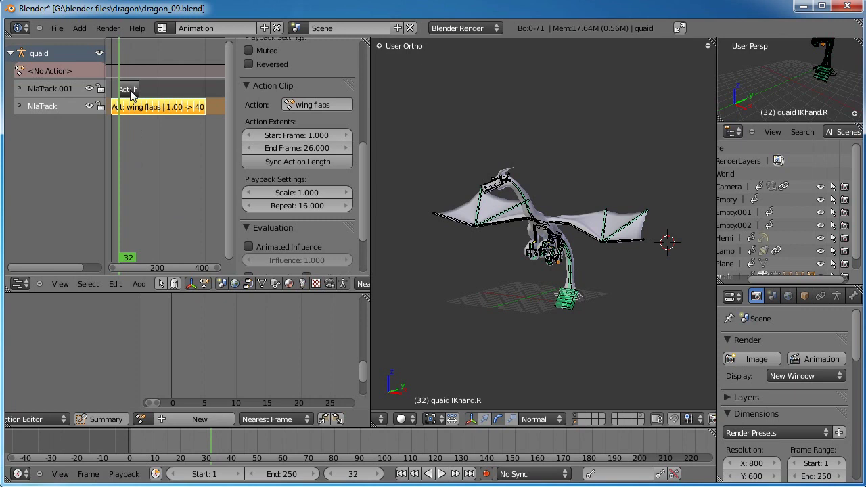
Turn off automatic blending for the head turn strip and set Blend In to 15 and Blend Out to 15.5
click(130, 90)
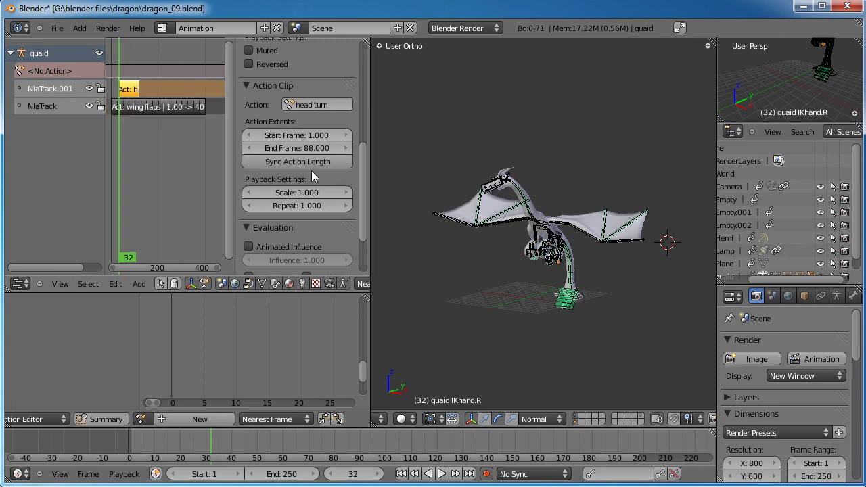
scroll(291, 169, up, 6)
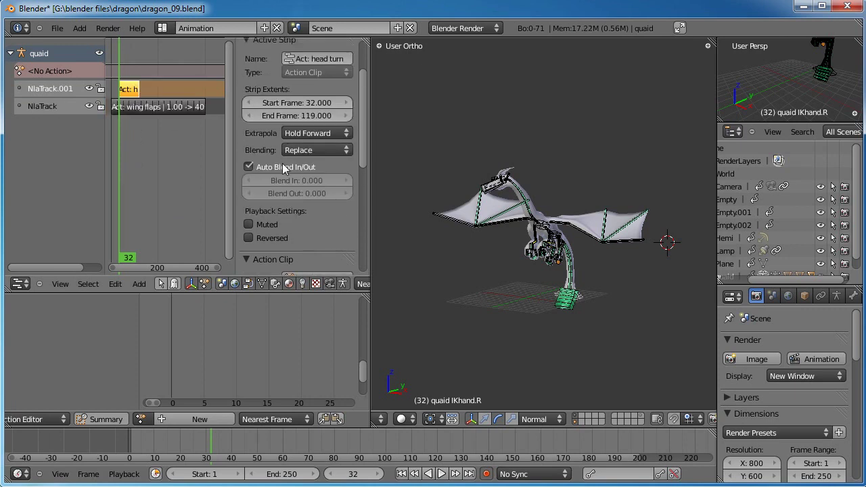
click(249, 167)
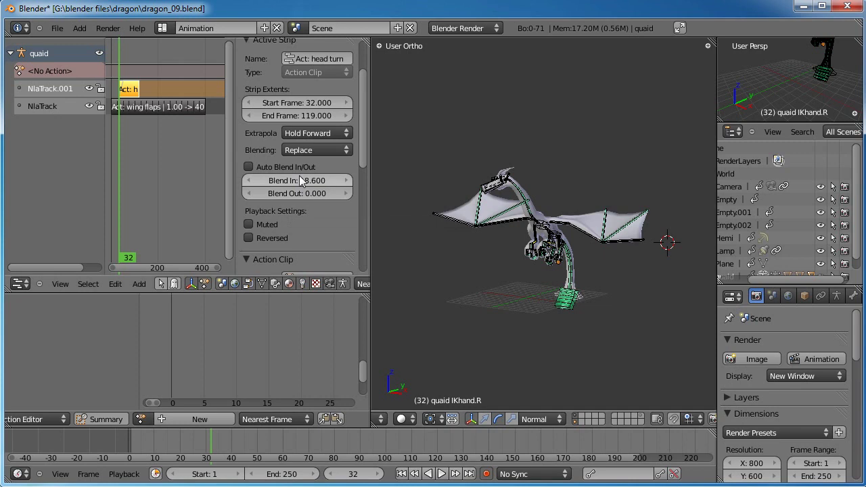
drag(312, 180, 314, 179)
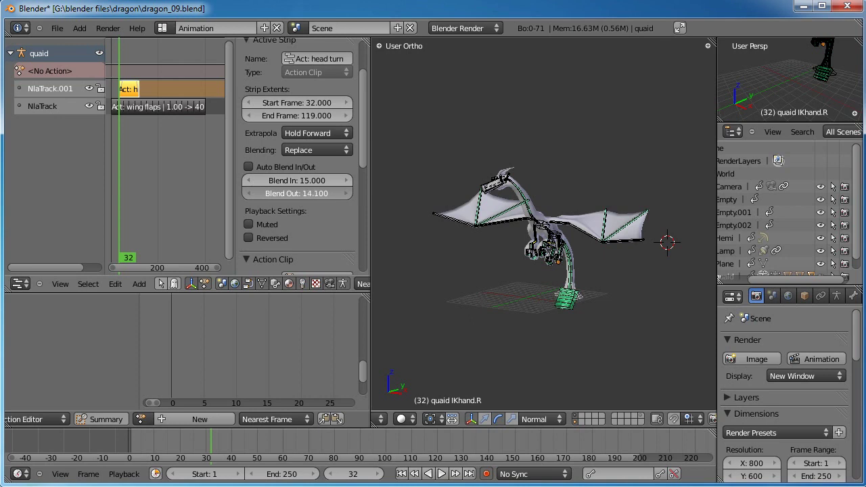
Scrub through the blended head turn, play the combined animation from frame 1, and return to the start
drag(198, 443, 247, 444)
drag(302, 441, 407, 446)
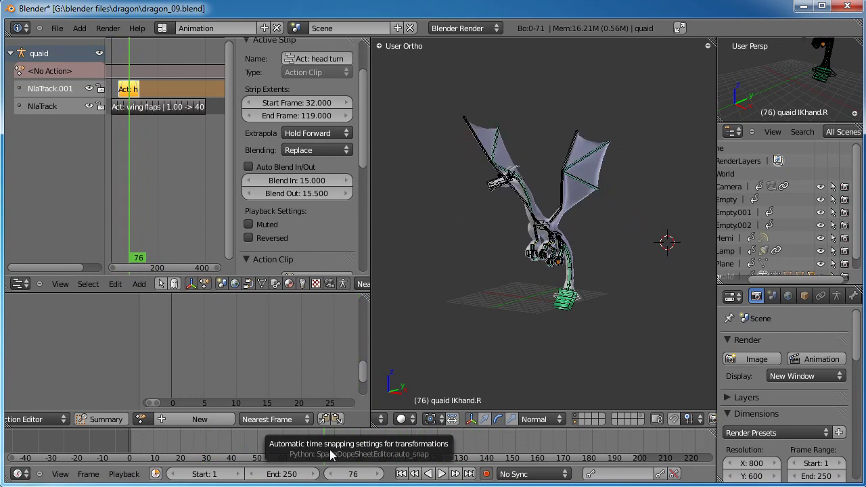
drag(417, 445, 175, 440)
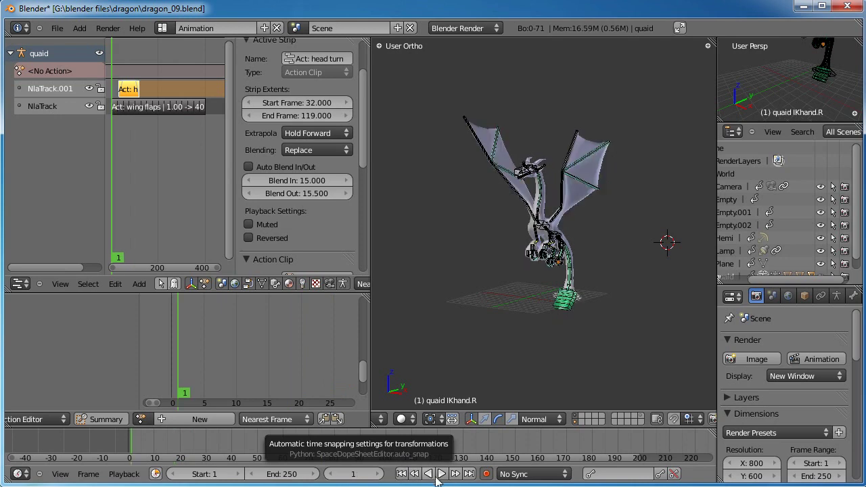
click(441, 474)
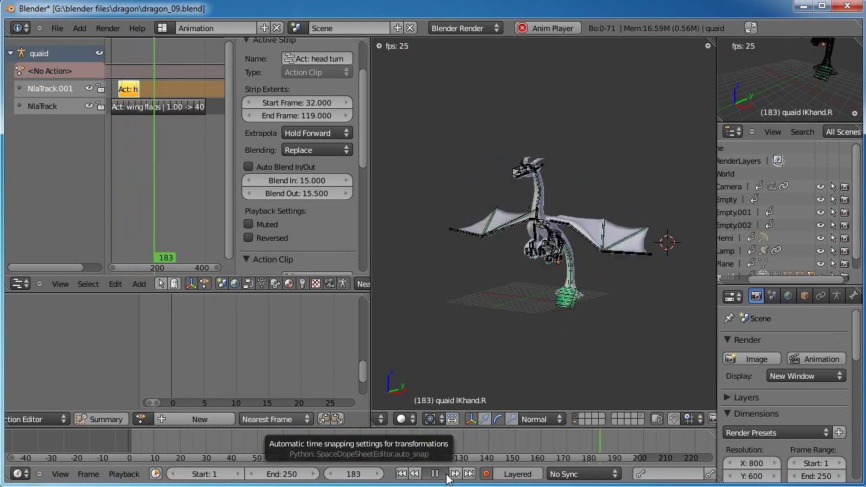
click(435, 474)
click(401, 474)
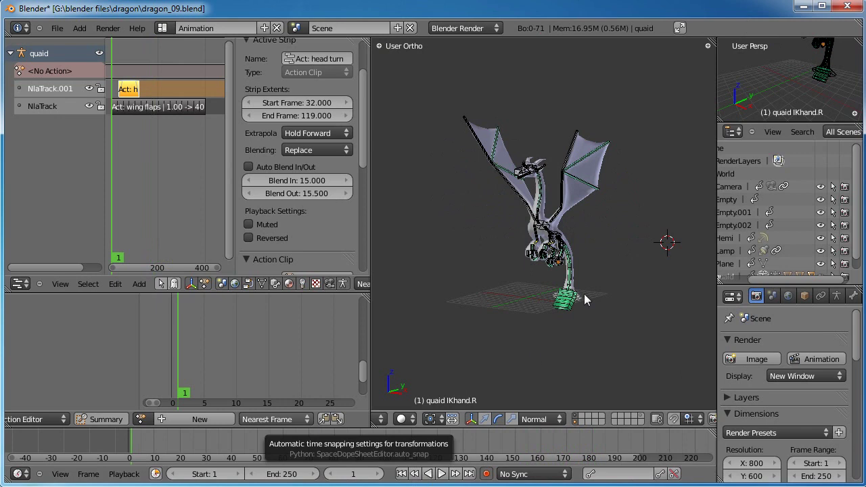
Enlarge the 3D viewport to show the whole dragon and switch its armature from Pose Mode to Object Mode
key(KP_3)
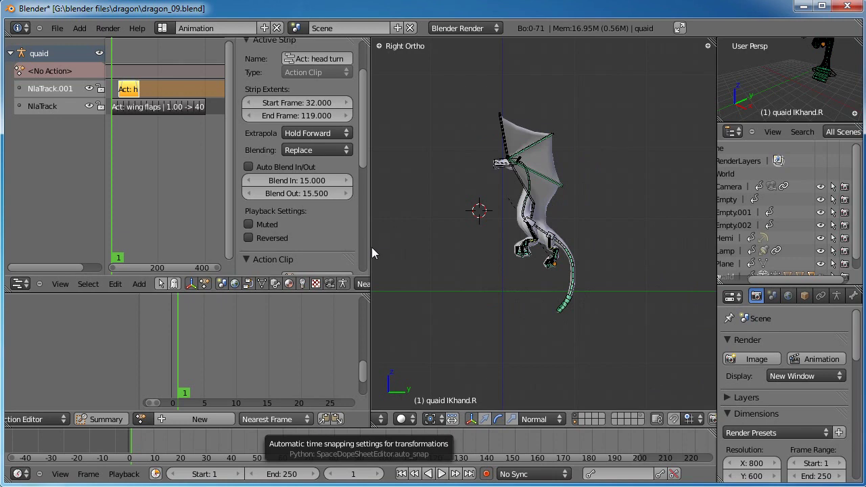
drag(370, 247, 299, 254)
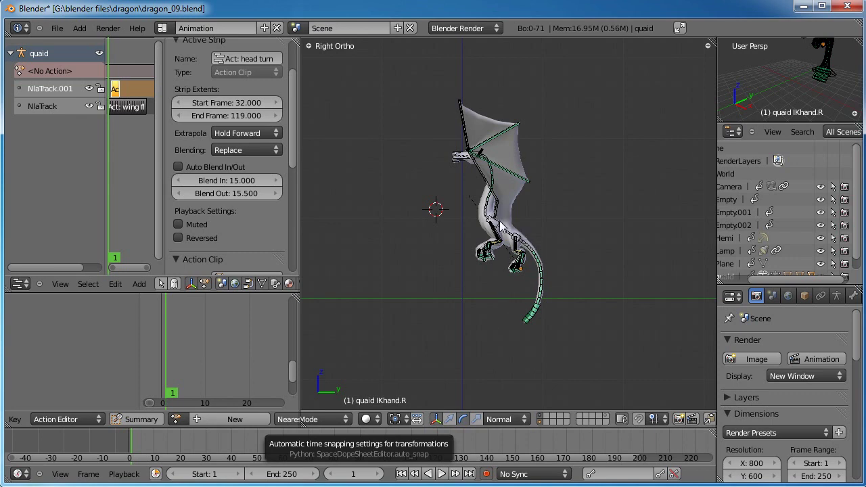
middle_drag(466, 213, 514, 257)
scroll(515, 259, up, 4)
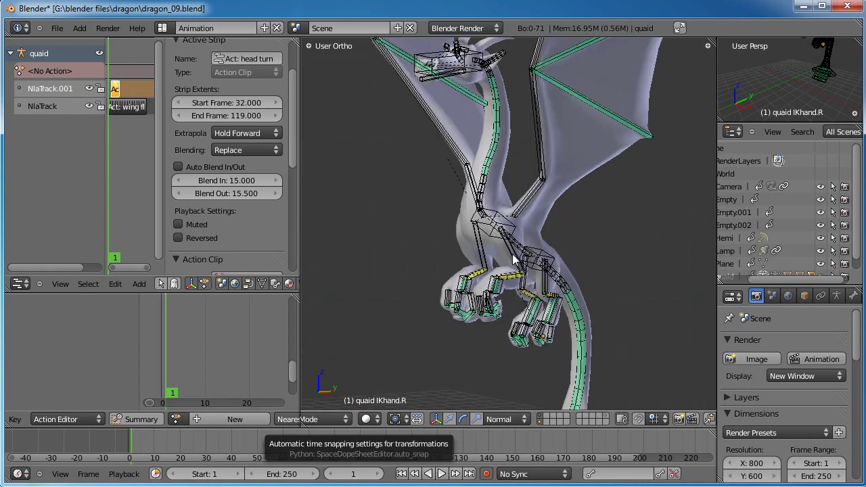
scroll(514, 257, down, 5)
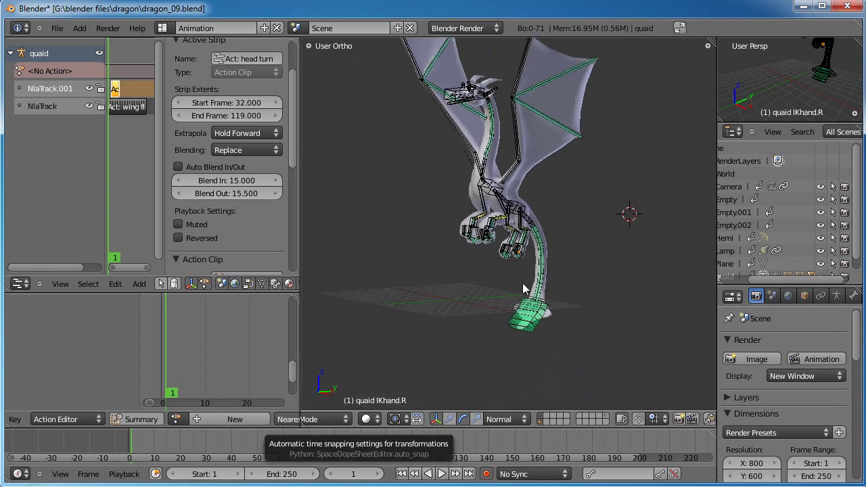
scroll(536, 263, down, 2)
middle_drag(539, 262, 491, 262)
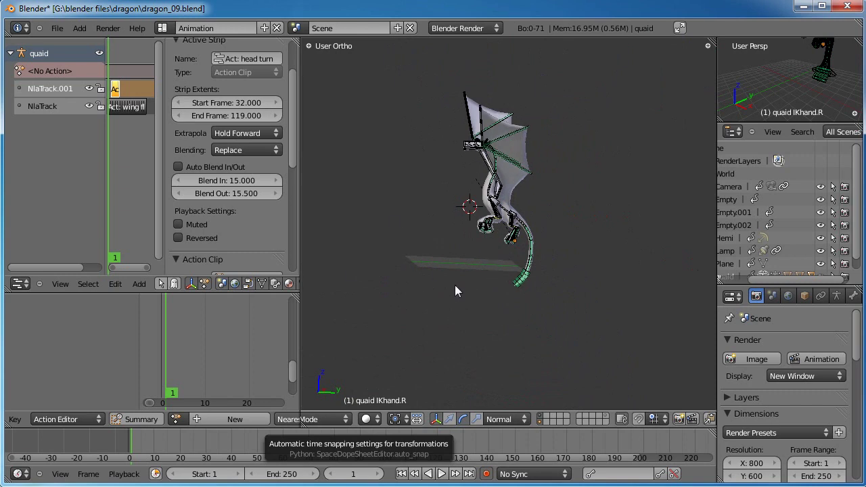
click(323, 422)
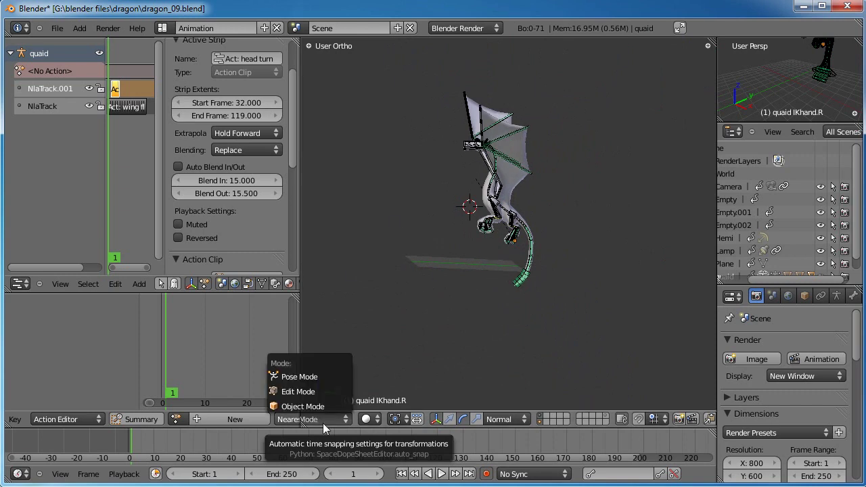
click(328, 406)
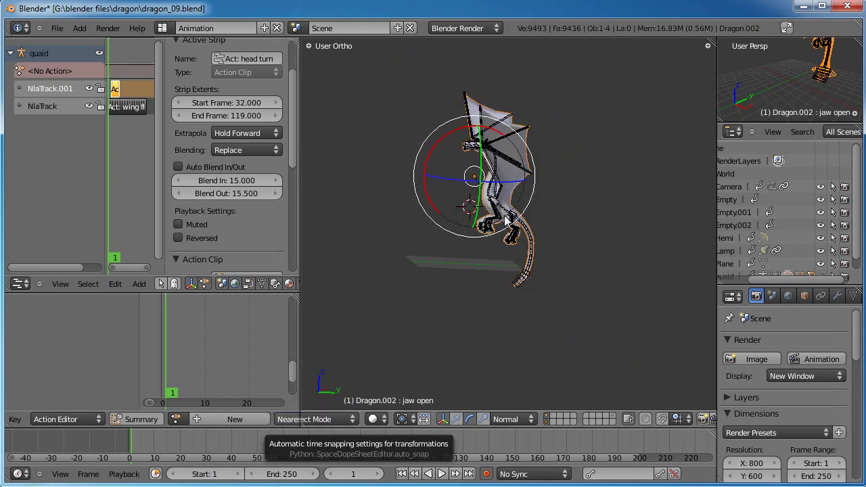
At frame 1 in the right orthographic view, move the quaid armature down behind its original spot along +Y and tilt it slightly
key(KP_3)
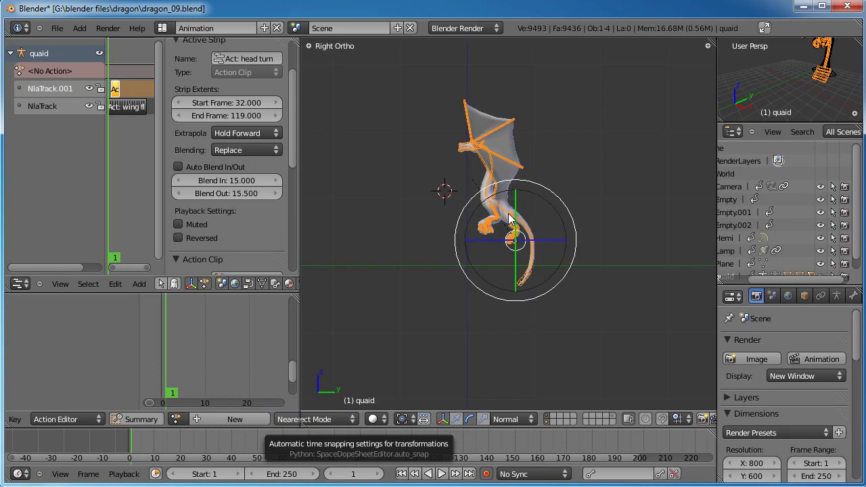
drag(518, 247, 682, 323)
key(r)
click(698, 303)
key(g)
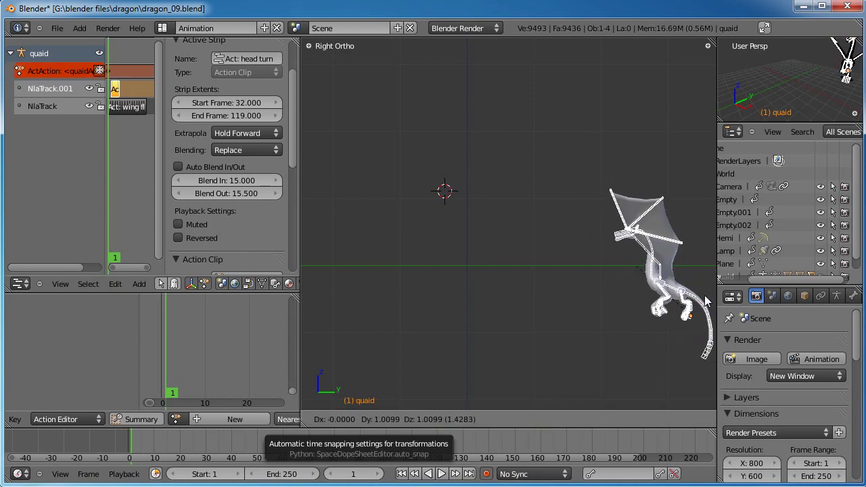
click(704, 303)
At frame 91, keyframe the quaid armature moved forward and up across the Y axis to above the ground line, with a slight rotation
drag(162, 437, 362, 457)
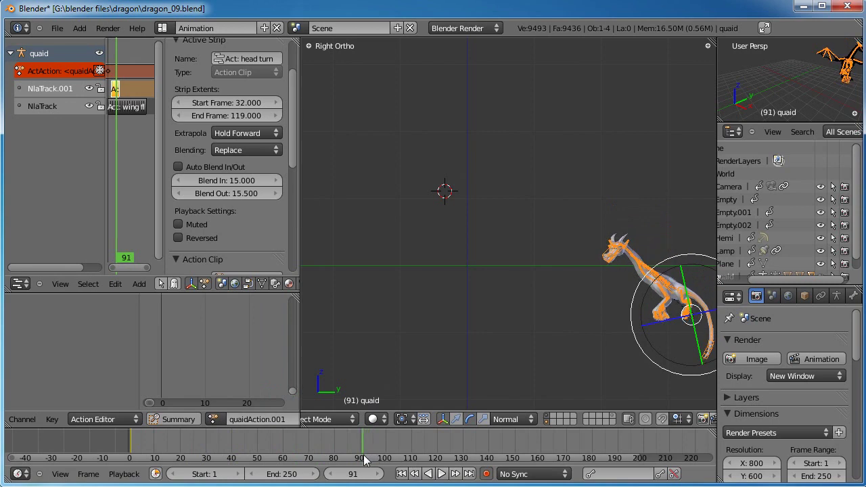
key(g)
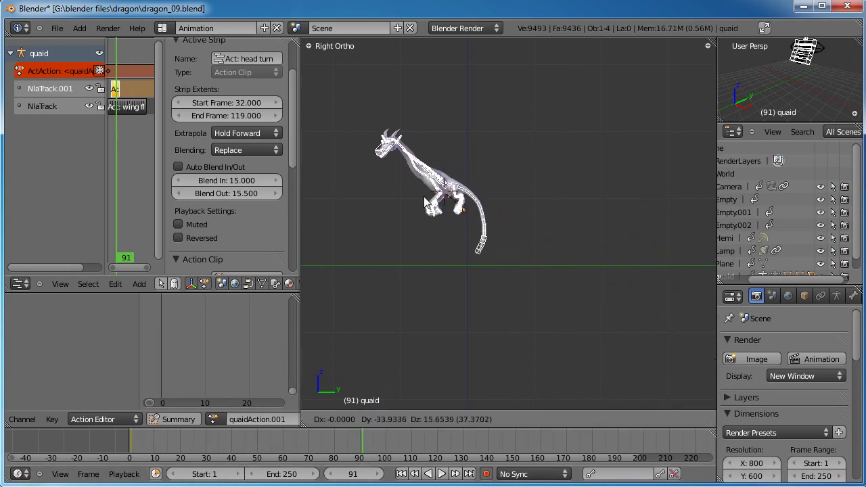
click(409, 195)
key(g)
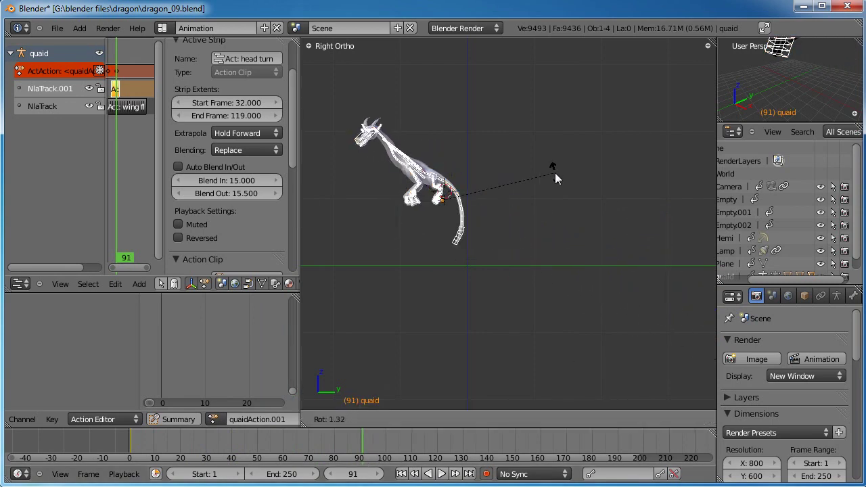
click(552, 179)
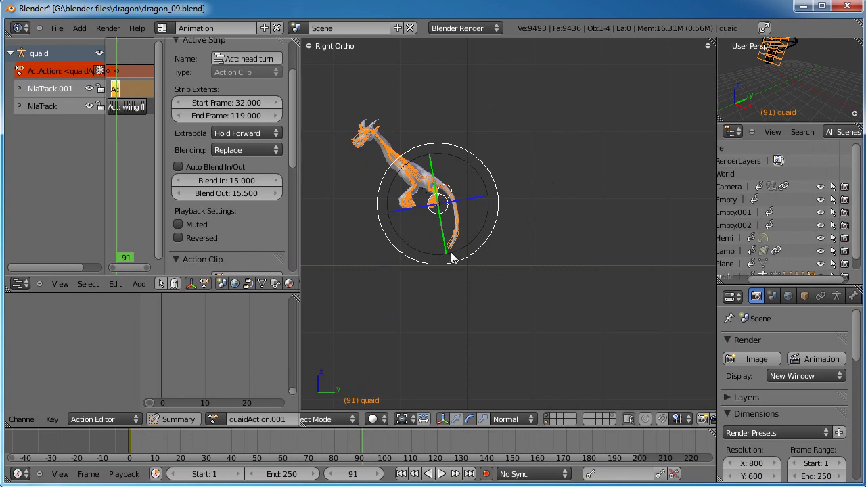
Scrub and play the dragon's flight path from an angled view with everything deselected, restarting playback from frame 1
drag(138, 449, 278, 436)
drag(216, 431, 193, 427)
middle_drag(619, 155, 484, 296)
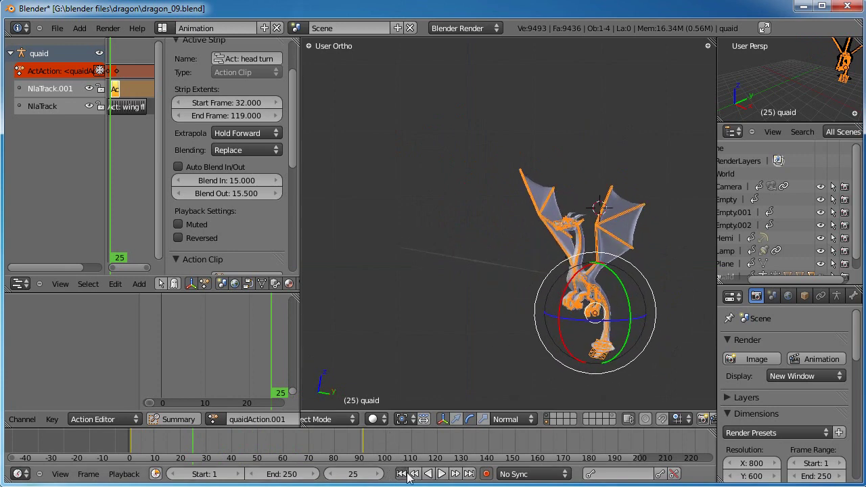
click(441, 474)
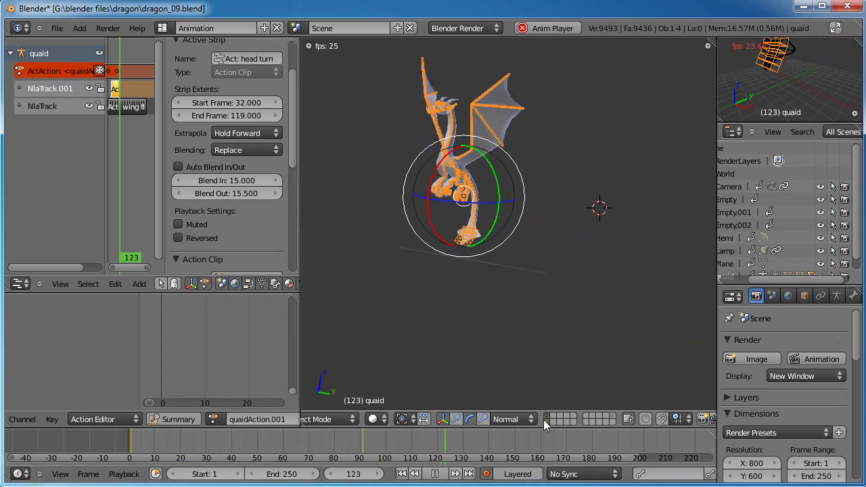
key(a)
scroll(471, 232, up, 3)
scroll(471, 232, down, 3)
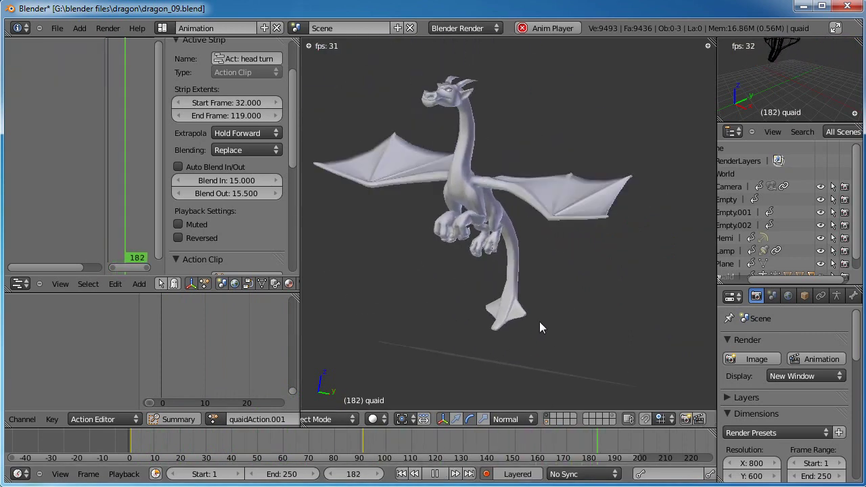
click(401, 473)
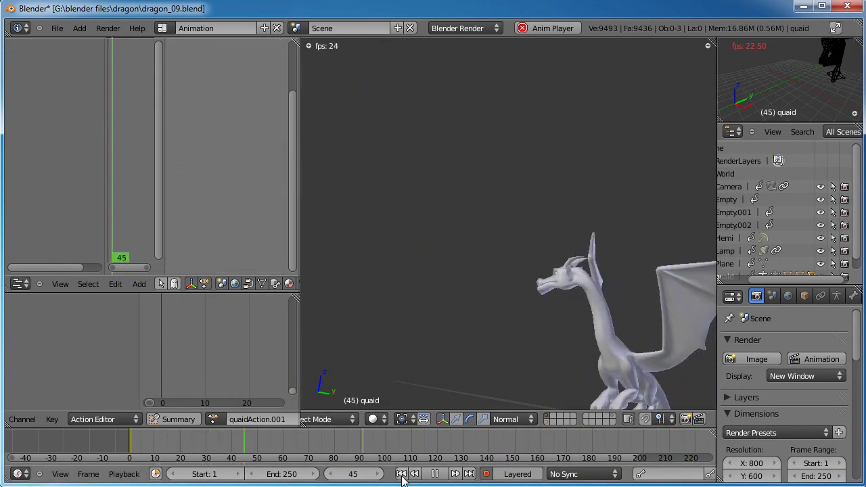